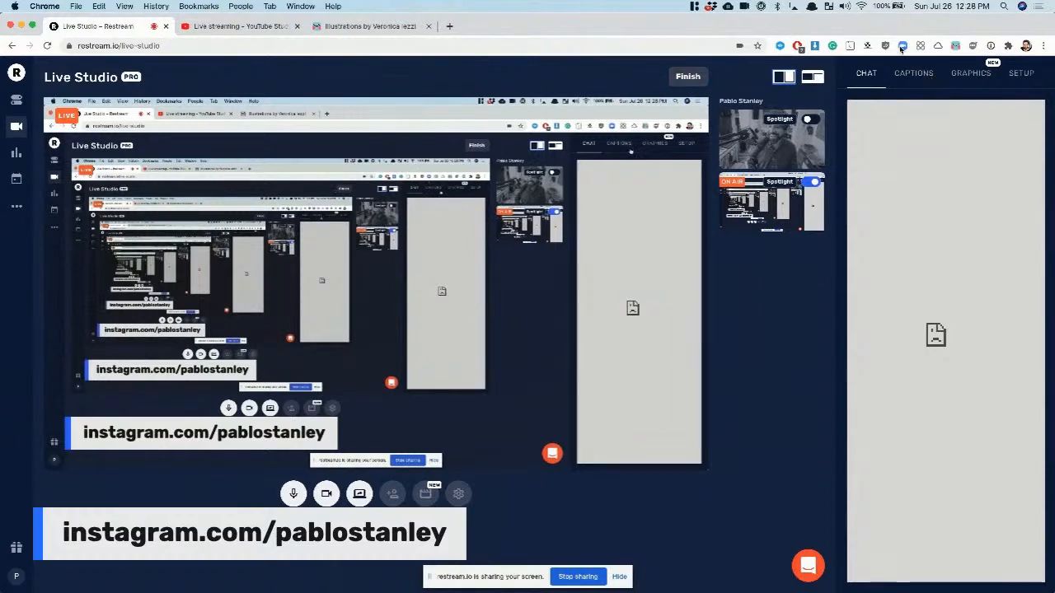
Step: Check the stream status and live chat in YouTube Studio and return to the Figma file
{"action": "left_click", "coordinate": [234, 30]}
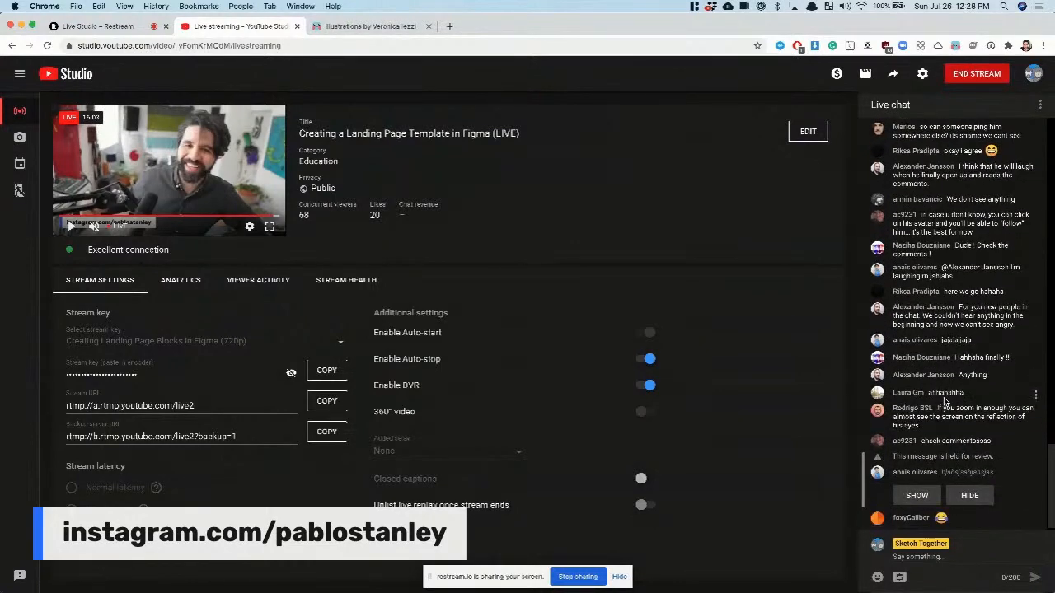
{"action": "key", "text": "super+Tab"}
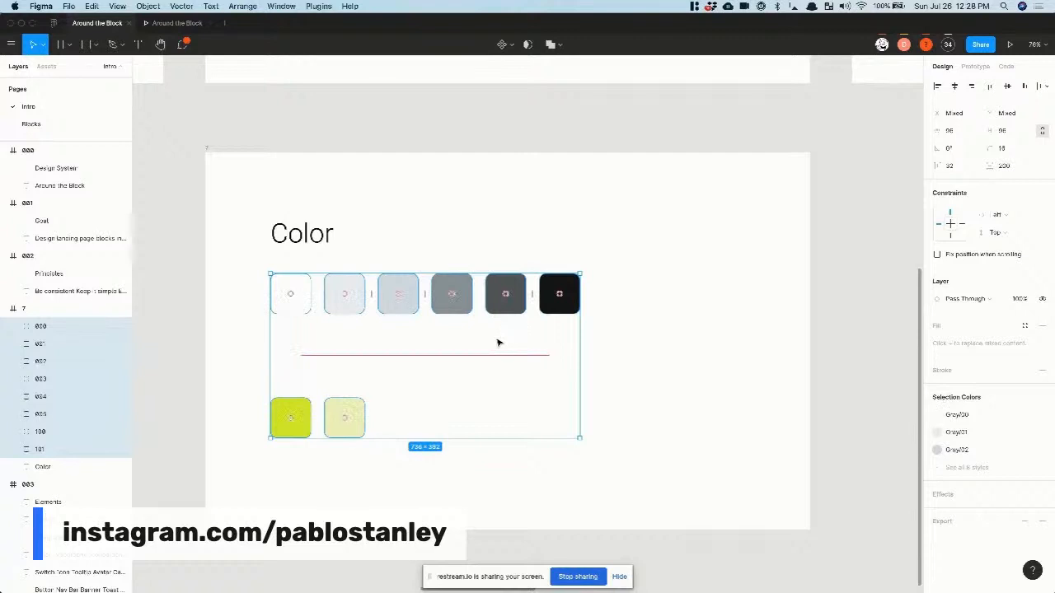
{"action": "key", "text": "super+Tab"}
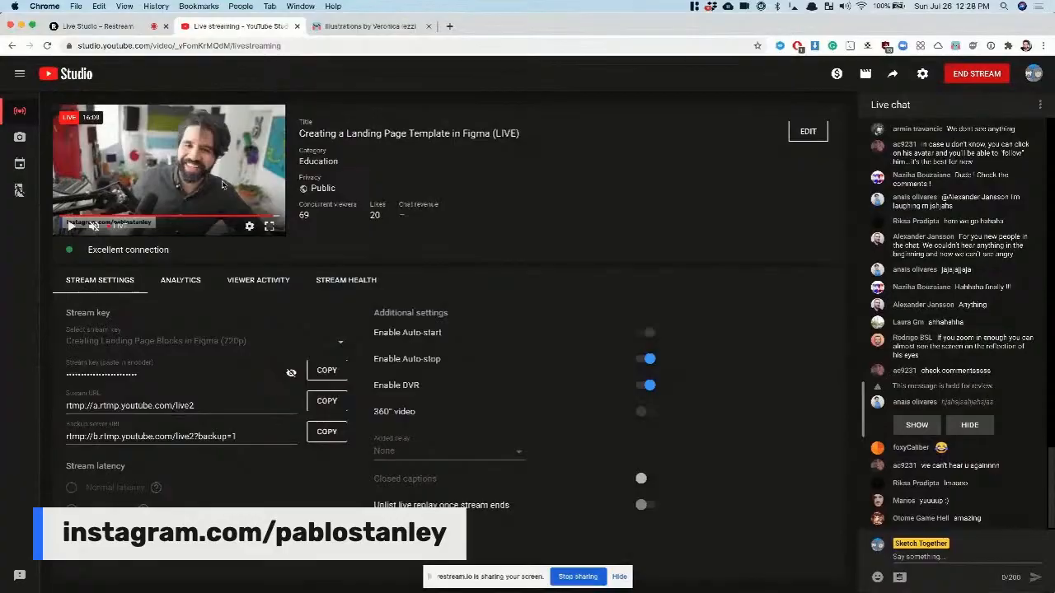
{"action": "key", "text": "super+Tab"}
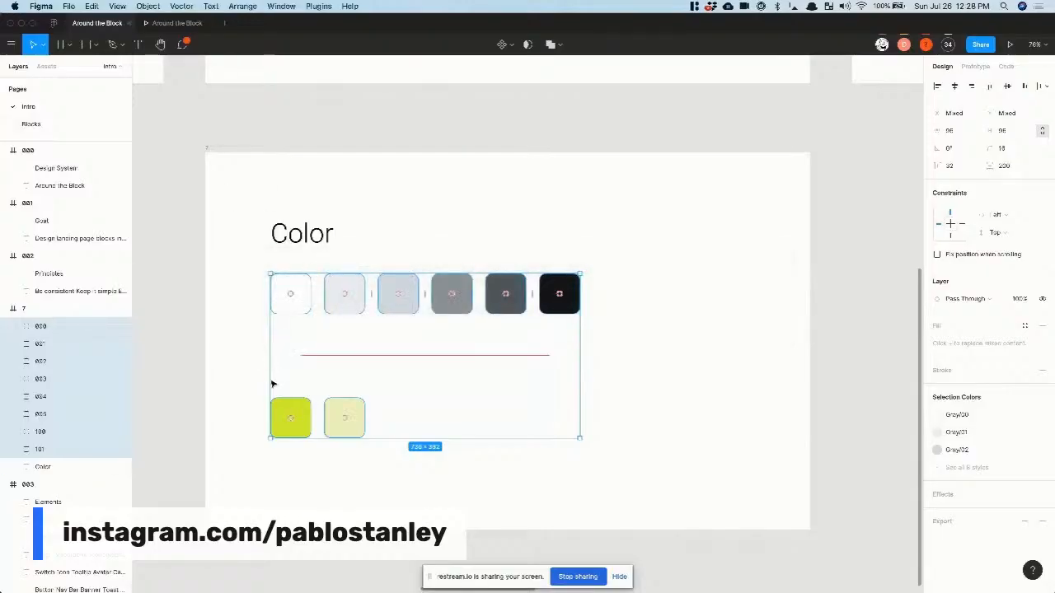
Step: Move the two green swatches up to 64 px below the grey row in the Color frame
{"action": "left_click_drag", "start_coordinate": [241, 370], "coordinate": [466, 491]}
{"action": "left_click_drag", "start_coordinate": [347, 428], "coordinate": [347, 372]}
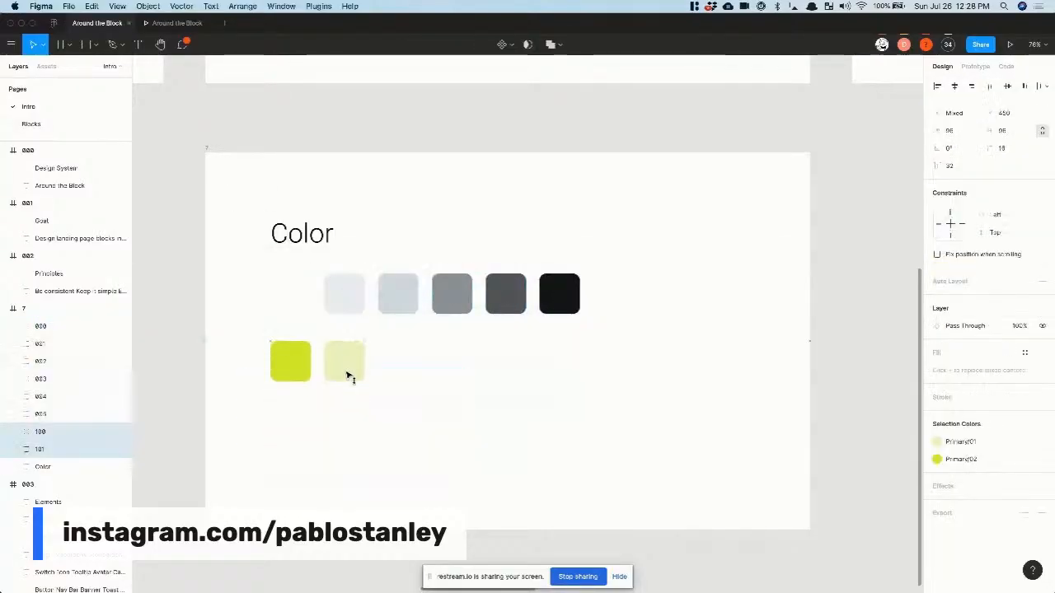
{"action": "left_click", "coordinate": [555, 572]}
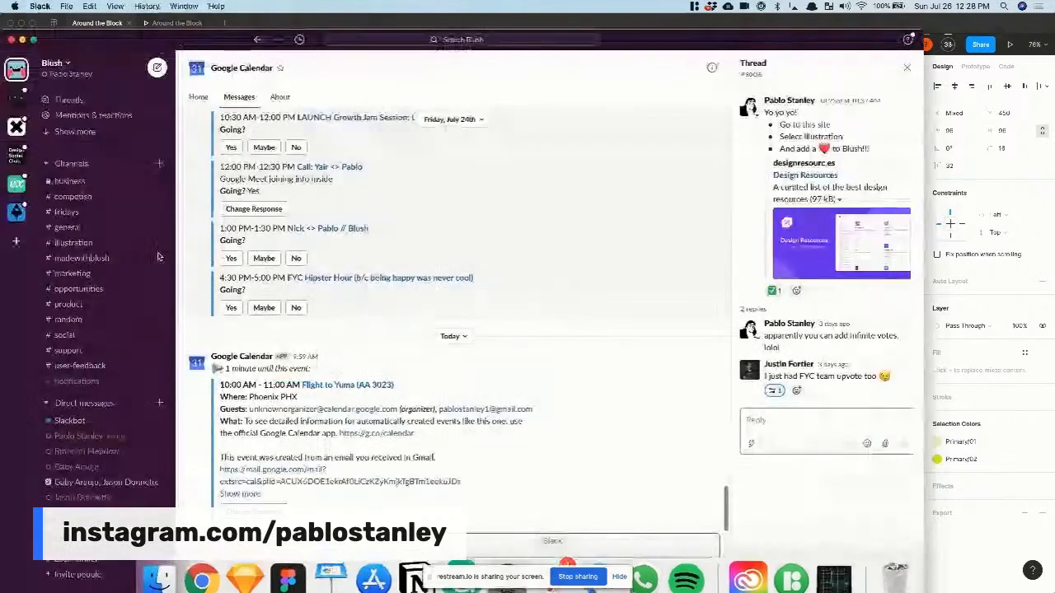
{"action": "key", "text": "super+Tab"}
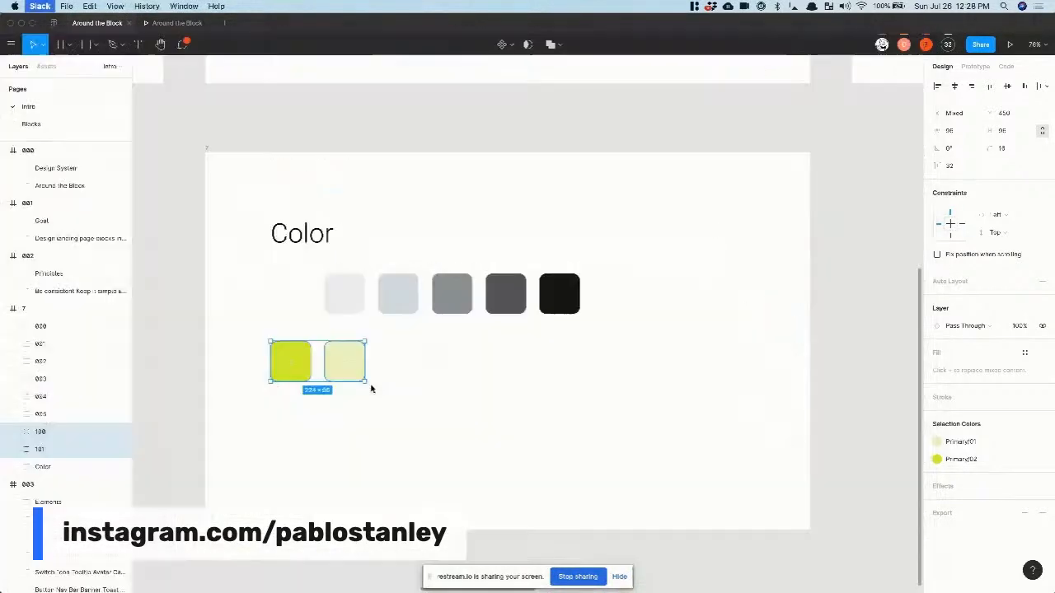
{"action": "left_click", "coordinate": [474, 149]}
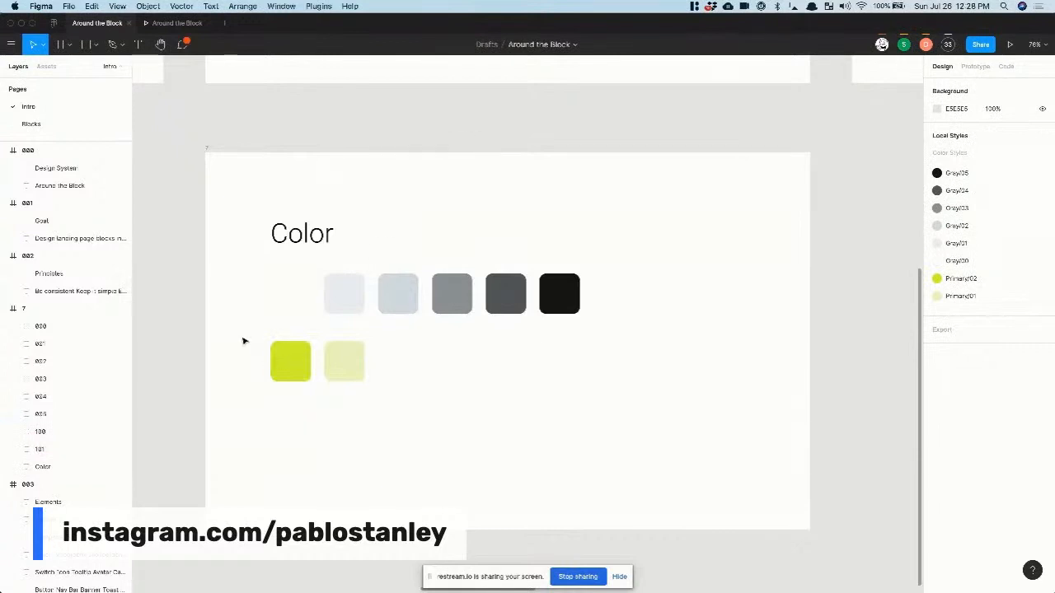
{"action": "left_click_drag", "start_coordinate": [237, 336], "coordinate": [398, 418]}
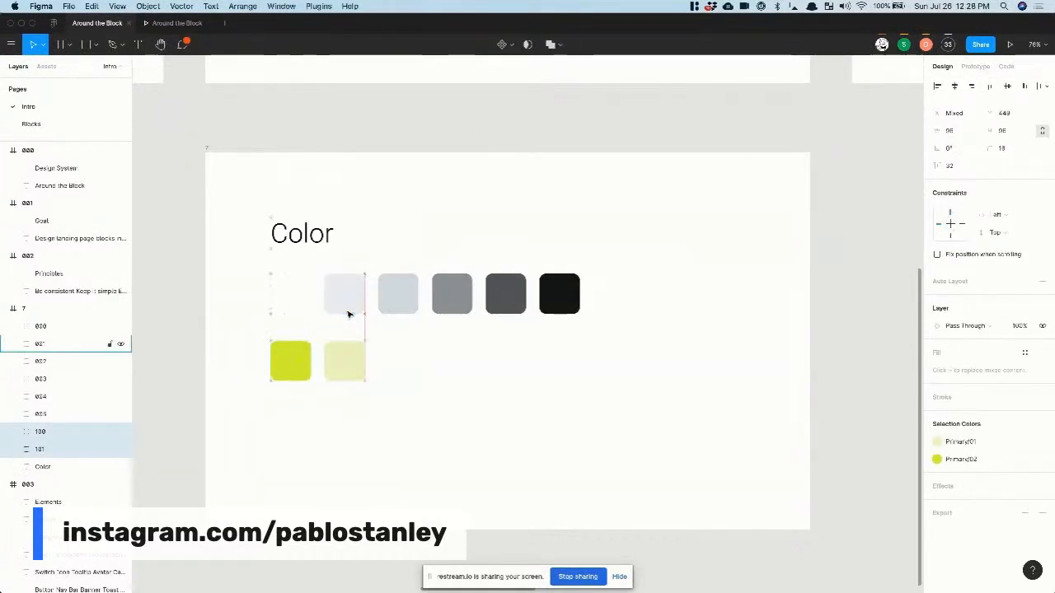
{"action": "left_click", "coordinate": [495, 227]}
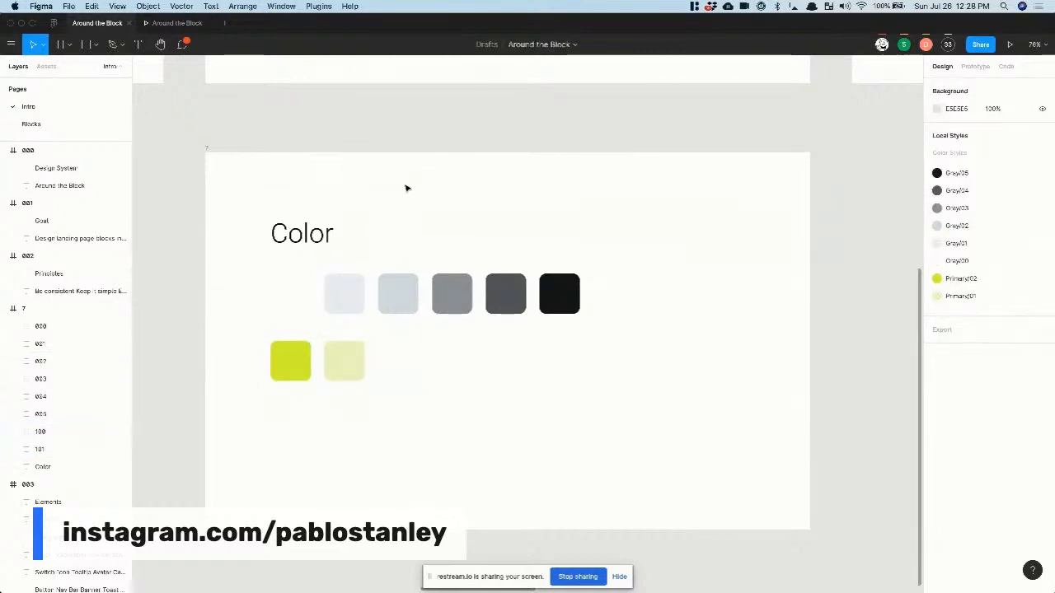
{"action": "left_click_drag", "start_coordinate": [636, 418], "coordinate": [209, 272]}
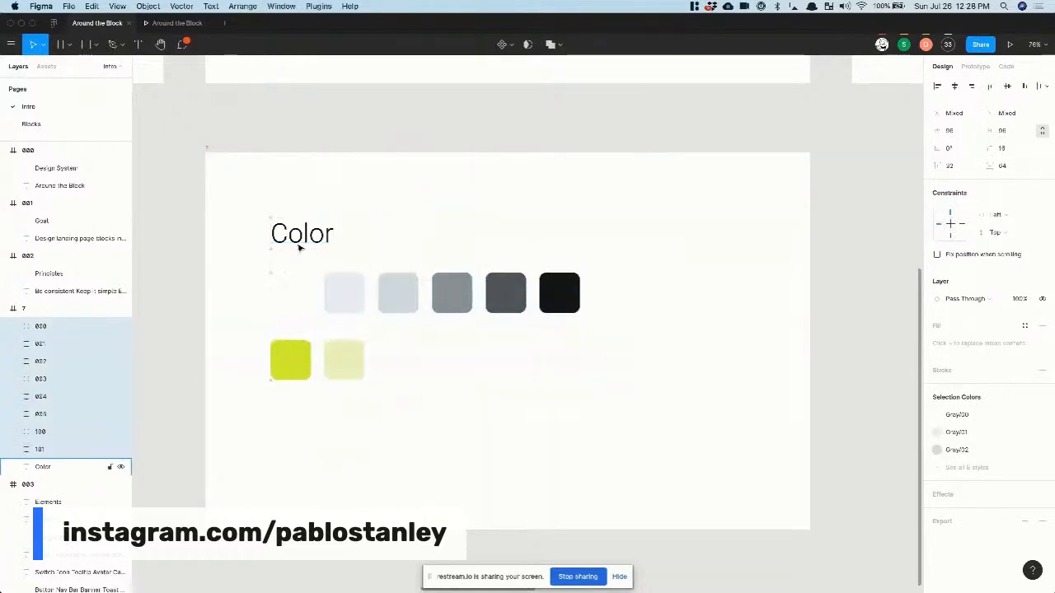
{"action": "left_click", "coordinate": [394, 159]}
Step: Duplicate the Color heading below the green swatches and change the copy's text to "Typography"
{"action": "scroll", "coordinate": [393, 160], "scroll_direction": "down", "scroll_amount": 5}
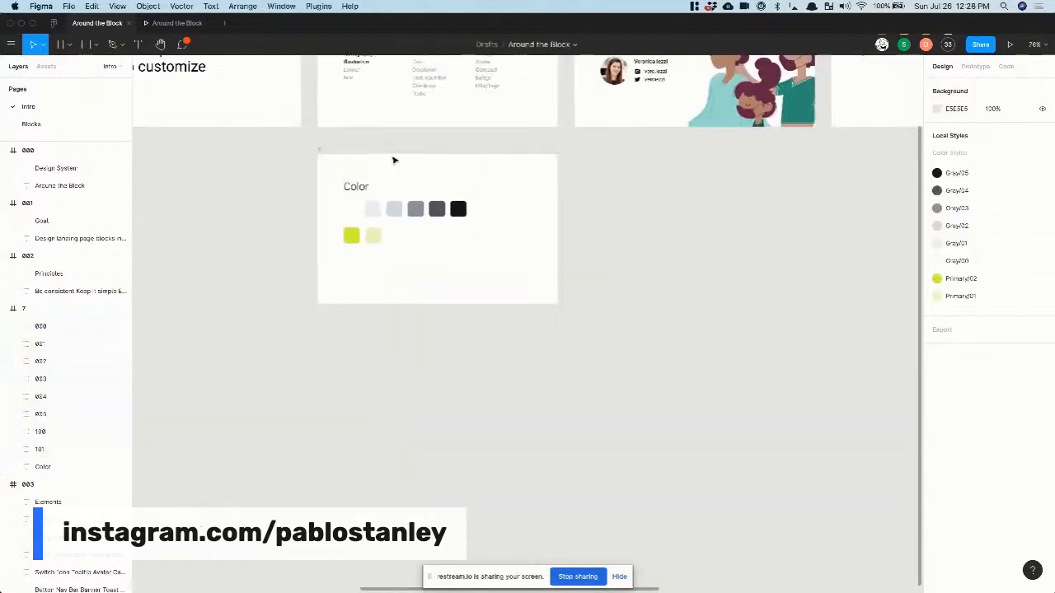
{"action": "left_click", "coordinate": [359, 187]}
{"action": "scroll", "coordinate": [354, 186], "scroll_direction": "up", "scroll_amount": 4}
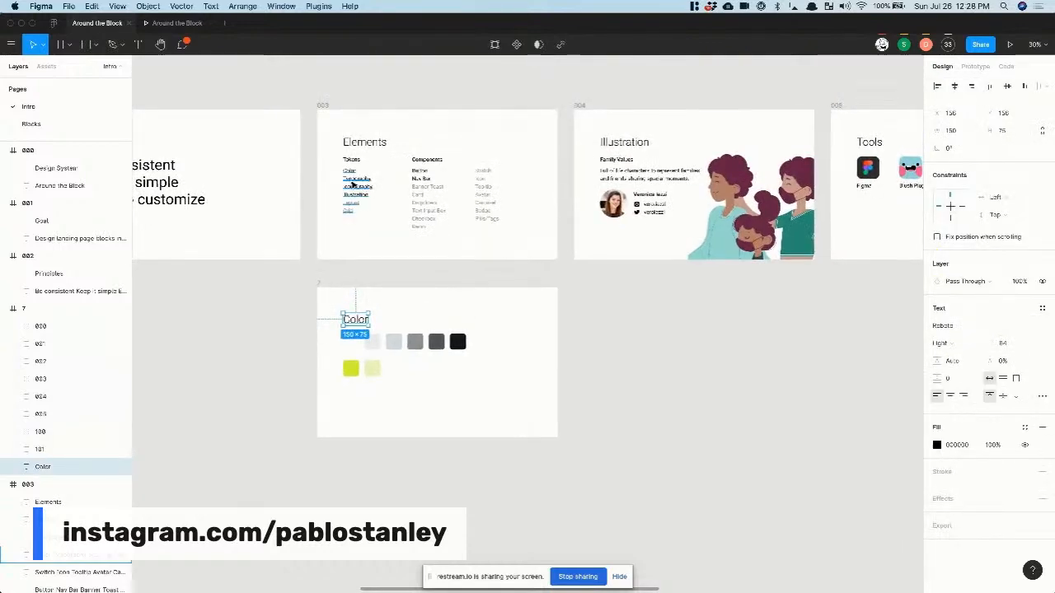
{"action": "scroll", "coordinate": [353, 185], "scroll_direction": "up", "scroll_amount": 5}
{"action": "scroll", "coordinate": [352, 184], "scroll_direction": "down", "scroll_amount": 5}
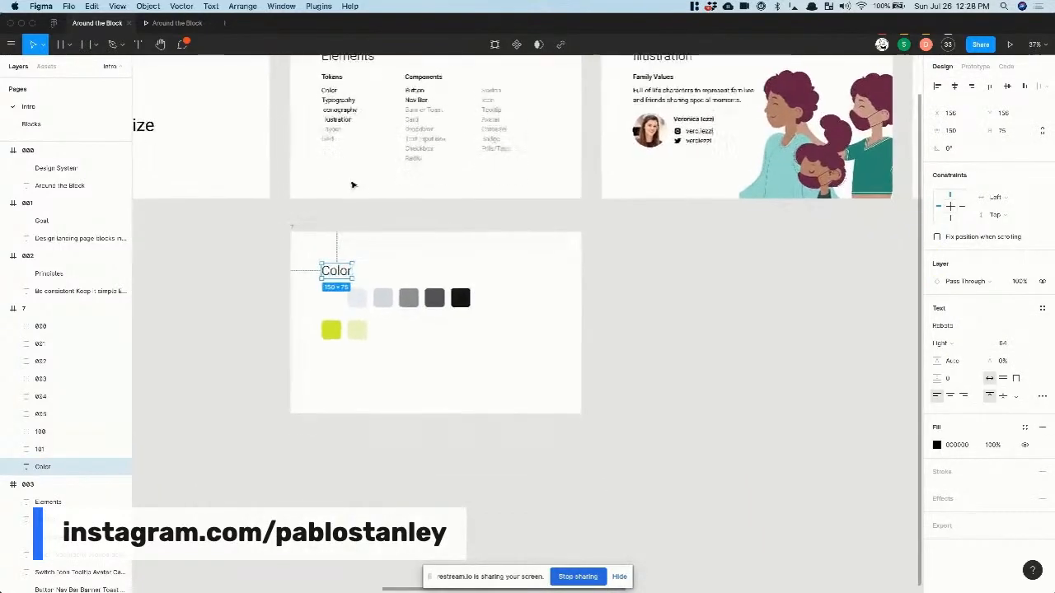
{"action": "left_click_drag", "start_coordinate": [335, 281], "coordinate": [337, 372], "text": "alt"}
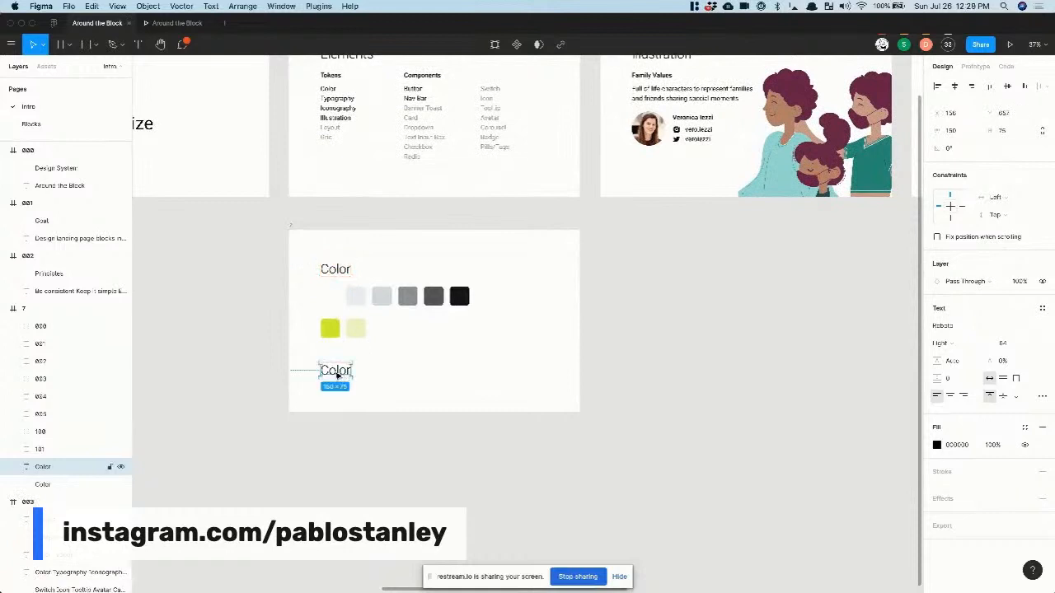
{"action": "double_click", "coordinate": [336, 373]}
{"action": "key", "text": "BackSpace"}
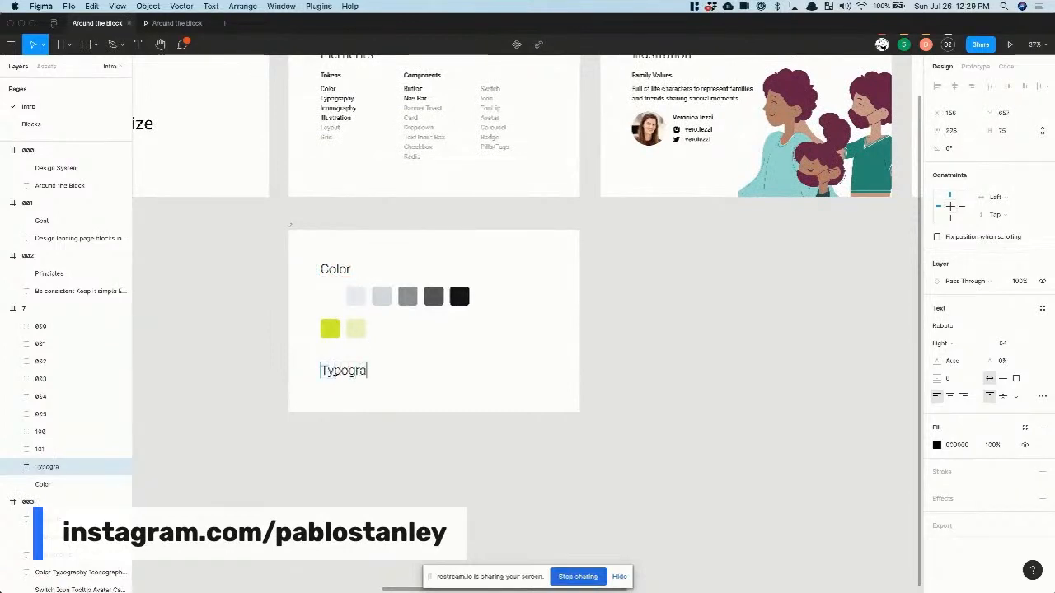
{"action": "key", "text": "Escape"}
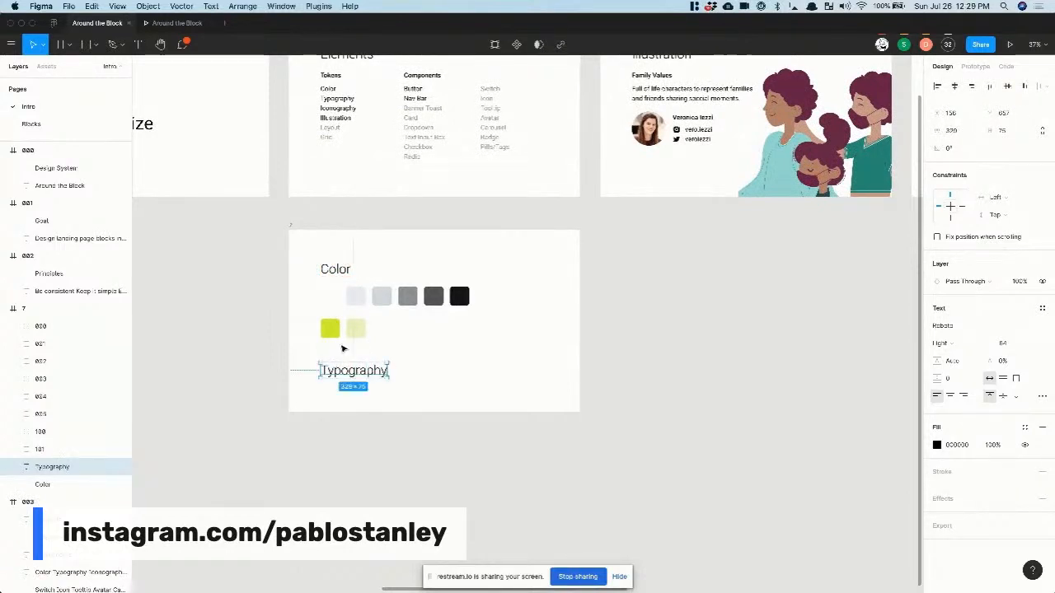
Step: Extend the Color and Typography frame downward to make room below the Typography heading
{"action": "scroll", "coordinate": [341, 346], "scroll_direction": "up", "scroll_amount": 5}
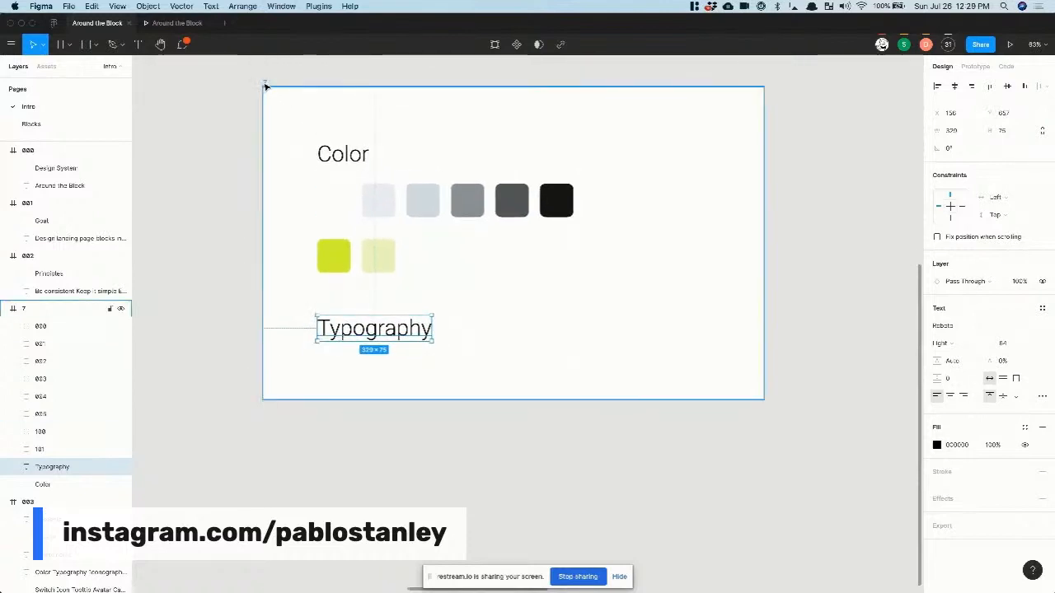
{"action": "left_click", "coordinate": [264, 85]}
{"action": "scroll", "coordinate": [433, 221], "scroll_direction": "down", "scroll_amount": 5}
{"action": "left_click_drag", "start_coordinate": [467, 312], "coordinate": [467, 534]}
{"action": "left_click", "coordinate": [306, 298]}
Step: Move the green swatches and the Typography heading up together by 32 px, closer to the grey row
{"action": "scroll", "coordinate": [382, 236], "scroll_direction": "up", "scroll_amount": 2}
{"action": "scroll", "coordinate": [383, 235], "scroll_direction": "up", "scroll_amount": 3}
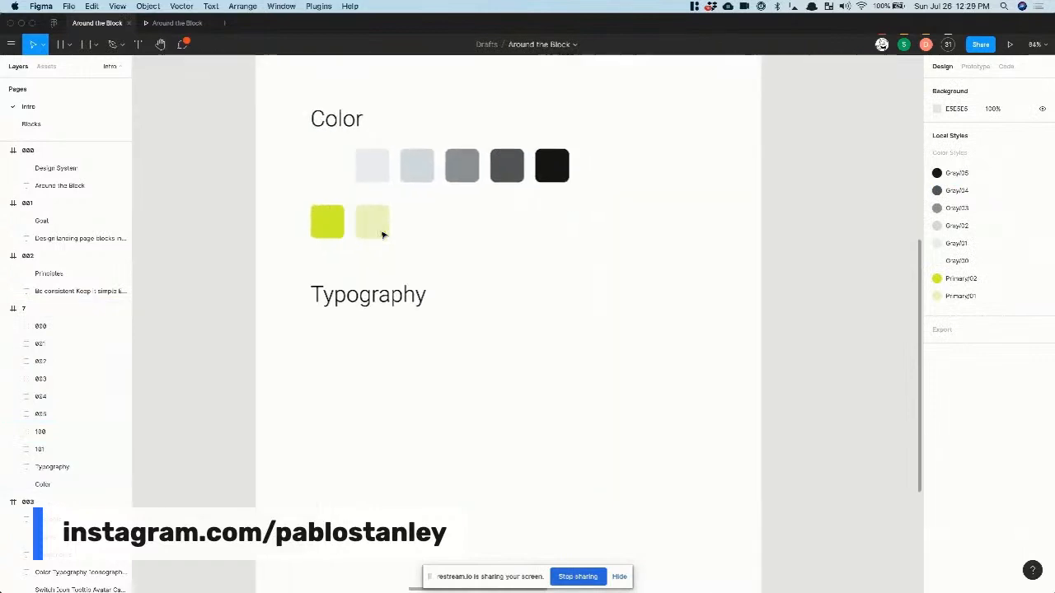
{"action": "left_click_drag", "start_coordinate": [262, 240], "coordinate": [420, 190]}
{"action": "left_click", "coordinate": [400, 159]}
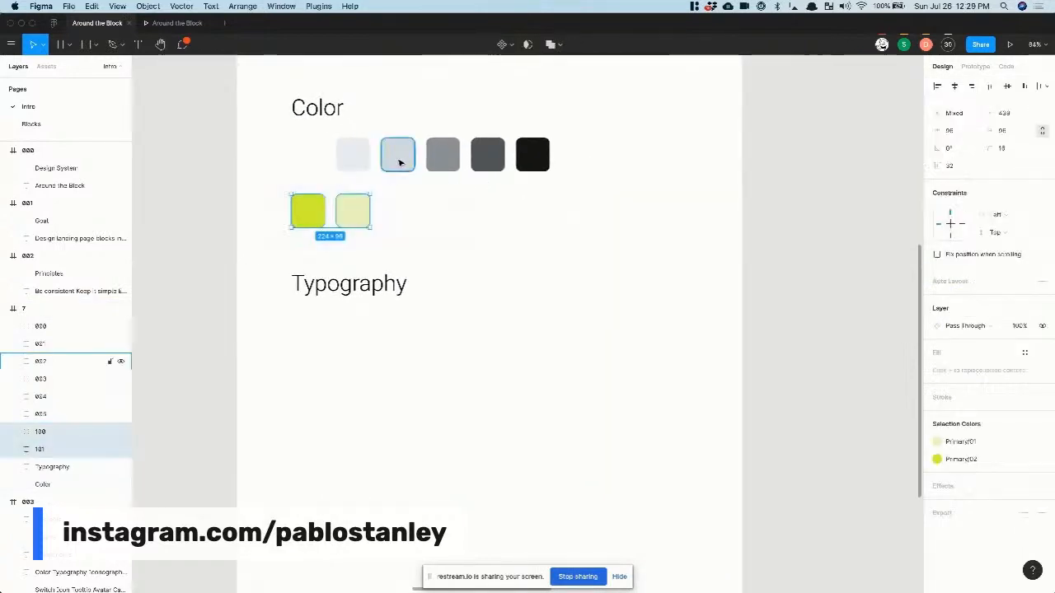
{"action": "left_click_drag", "start_coordinate": [278, 198], "coordinate": [387, 290]}
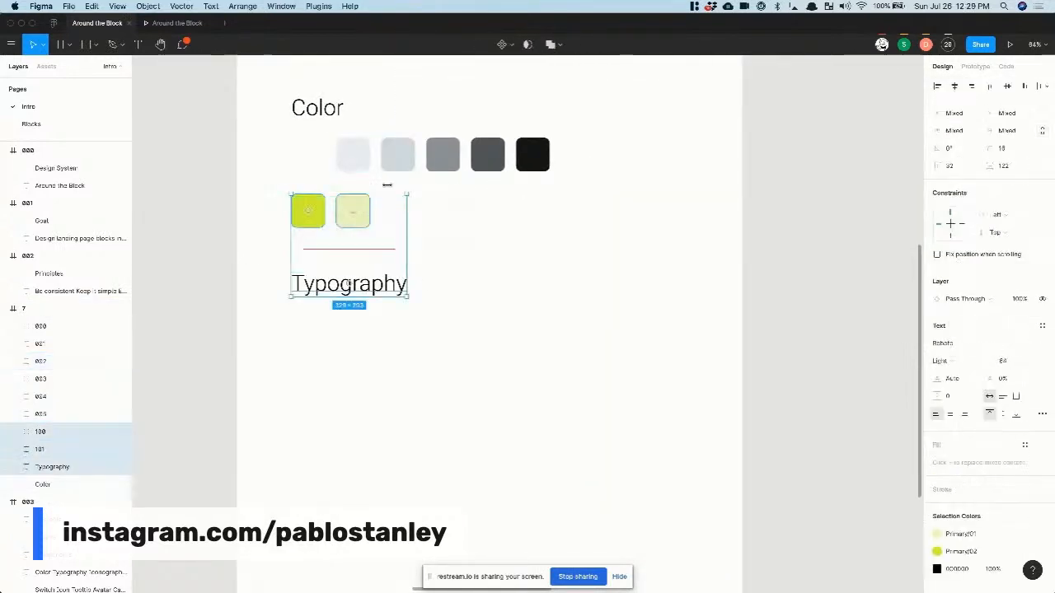
{"action": "key", "text": "shift+Up"}
{"action": "key", "text": "shift+Up"}
{"action": "key", "text": "shift+Up"}
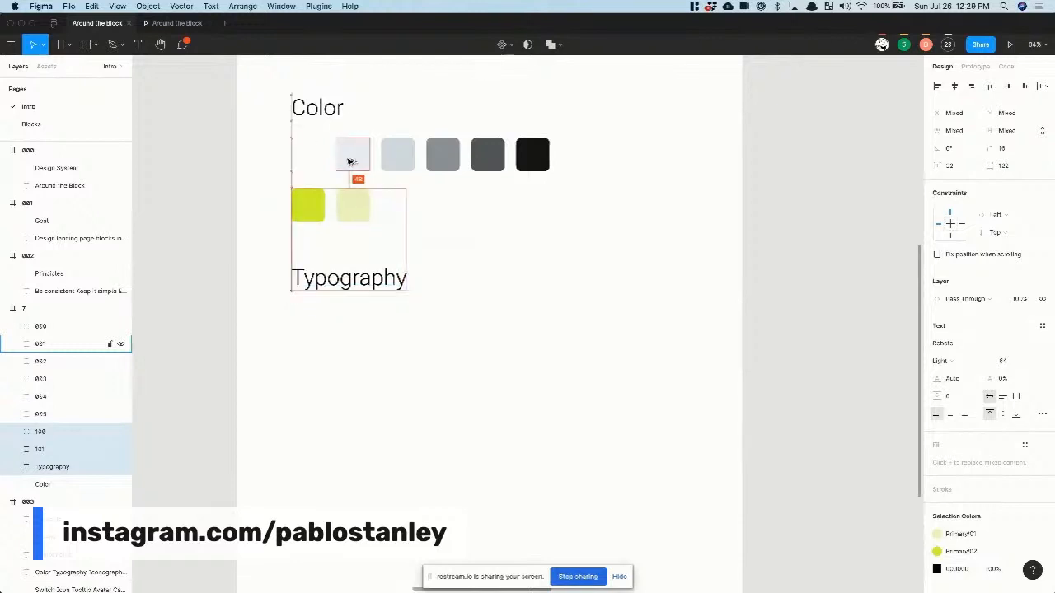
{"action": "key", "text": "shift+Up"}
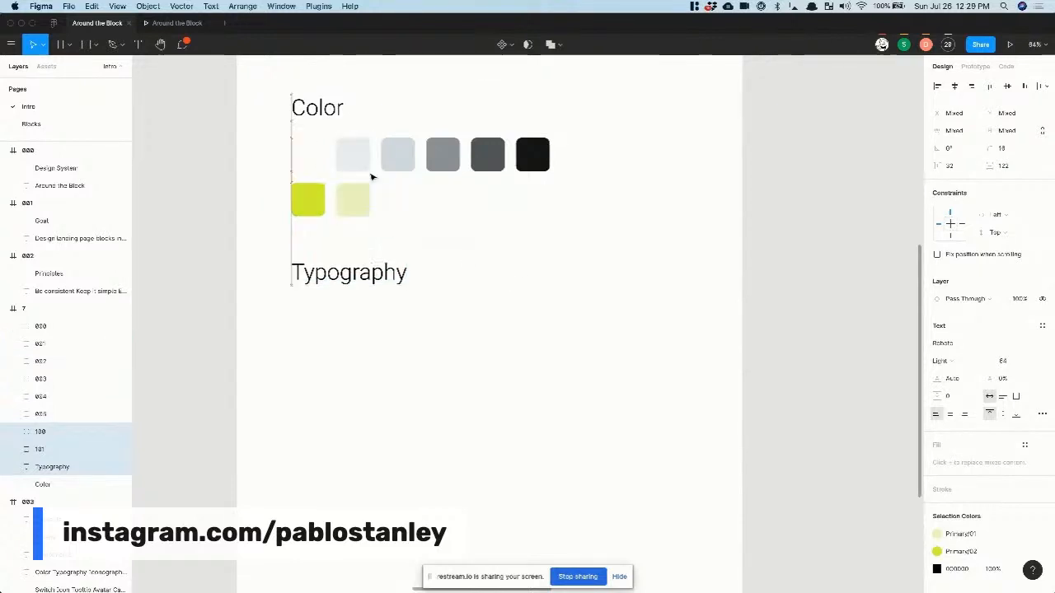
{"action": "left_click", "coordinate": [484, 261]}
Step: Duplicate the Typography heading directly below itself and change the copy's text to "Heading 1"
{"action": "left_click", "coordinate": [348, 276]}
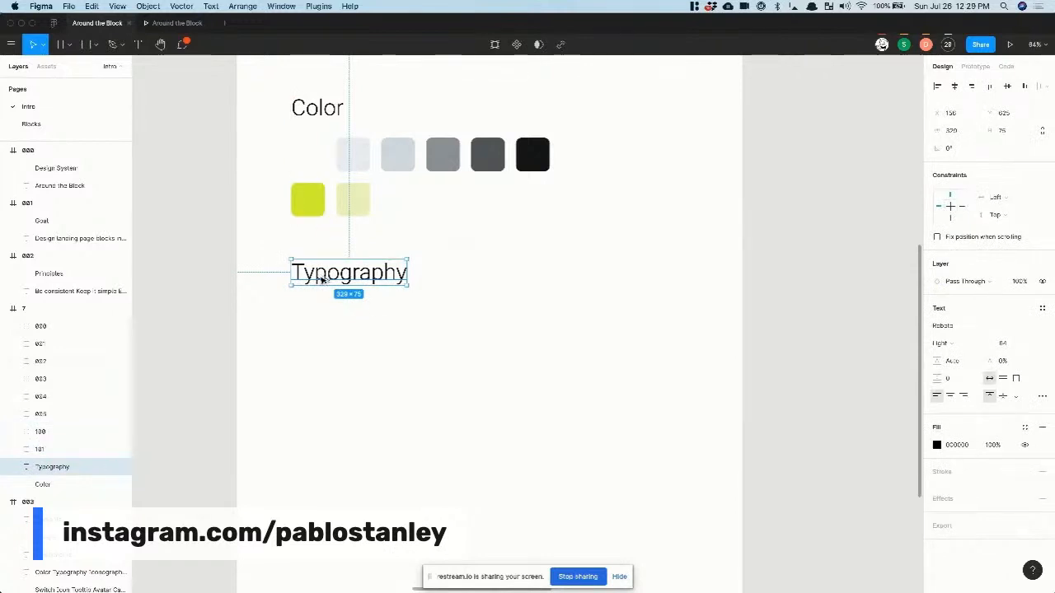
{"action": "left_click_drag", "start_coordinate": [323, 280], "coordinate": [326, 347]}
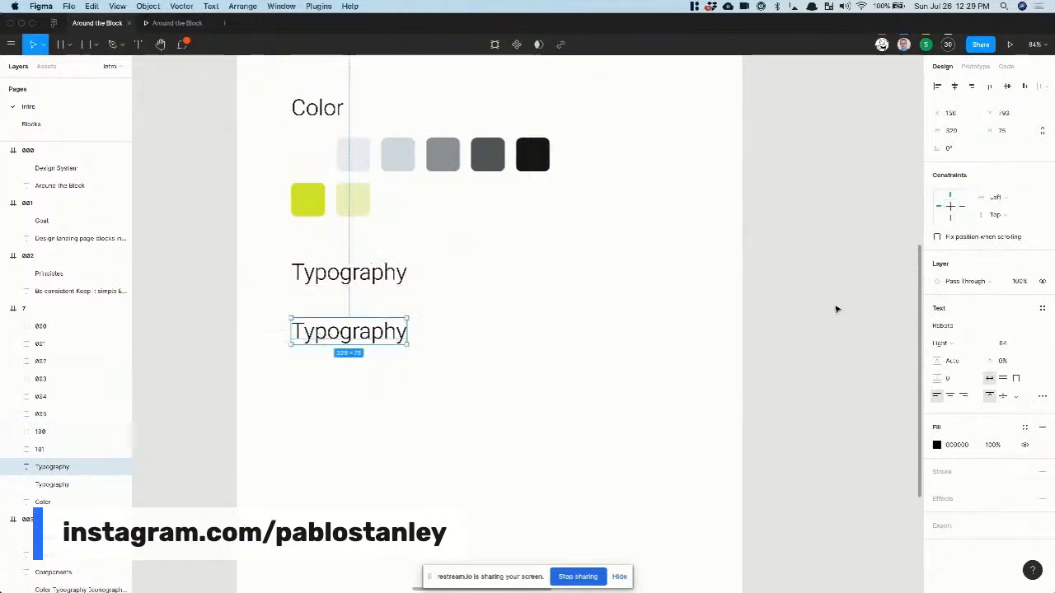
{"action": "double_click", "coordinate": [345, 335]}
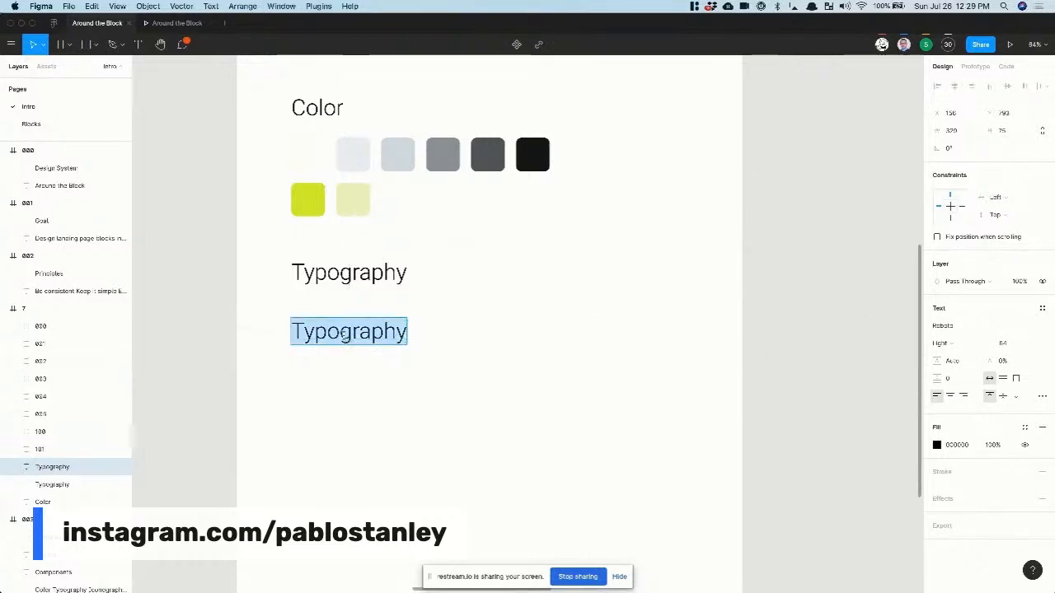
{"action": "key", "text": "Escape"}
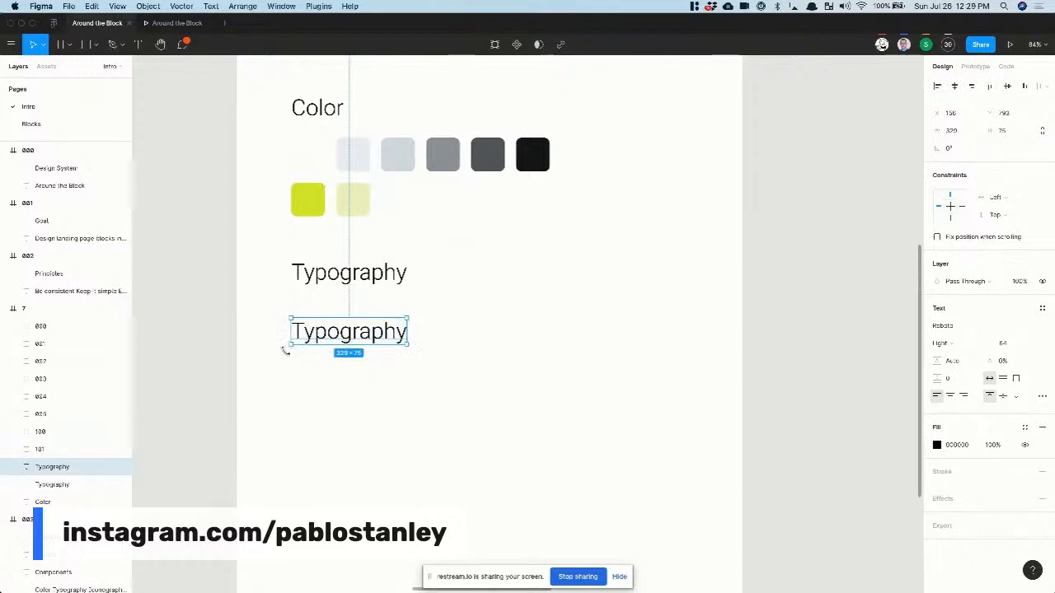
{"action": "scroll", "coordinate": [285, 350], "scroll_direction": "up", "scroll_amount": 3}
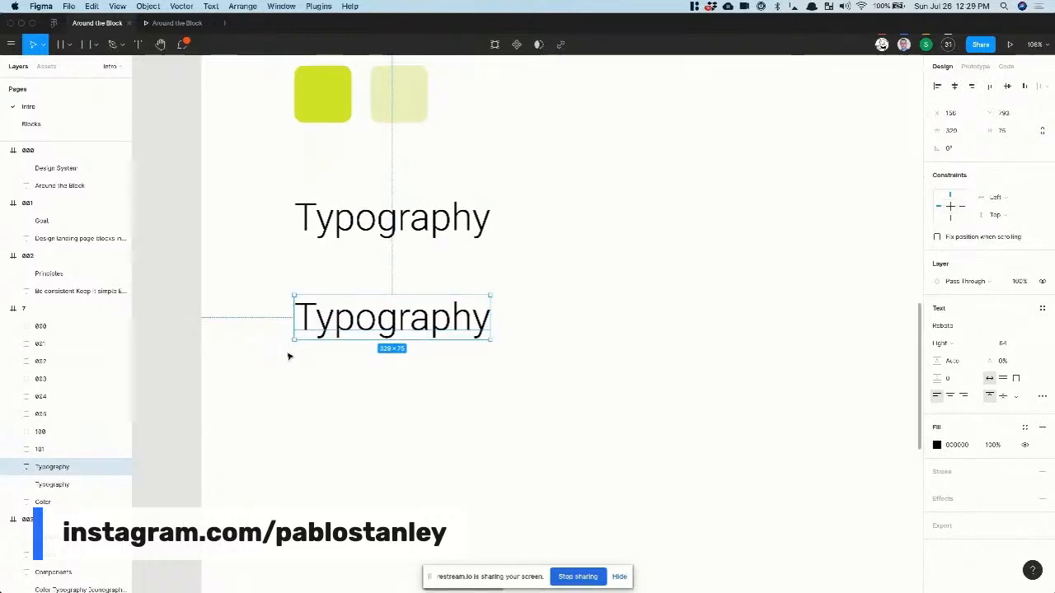
{"action": "double_click", "coordinate": [360, 323]}
{"action": "type", "text": "Heading 1"}
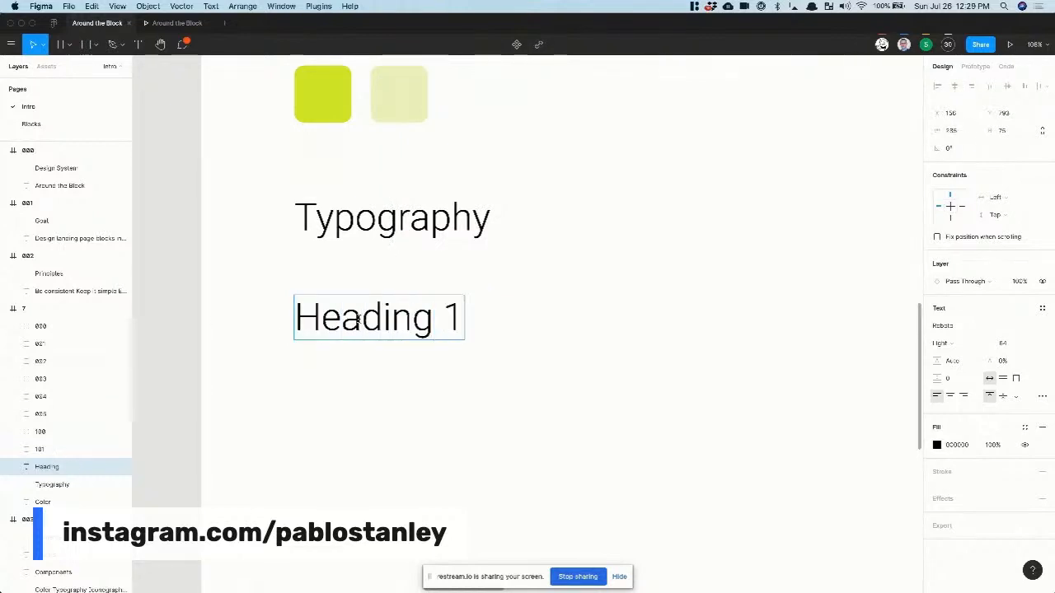
{"action": "key", "text": "Escape"}
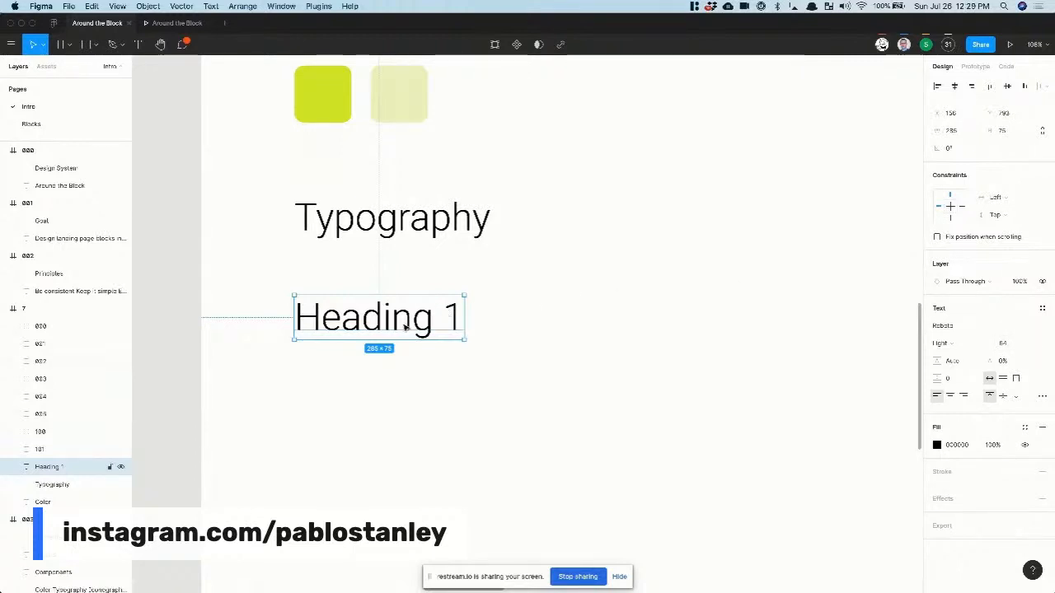
Step: Duplicate the Heading 1 text beside it on the same line and change the copy's text to "Body 1"
{"action": "left_click_drag", "start_coordinate": [404, 327], "coordinate": [639, 327]}
{"action": "double_click", "coordinate": [637, 322]}
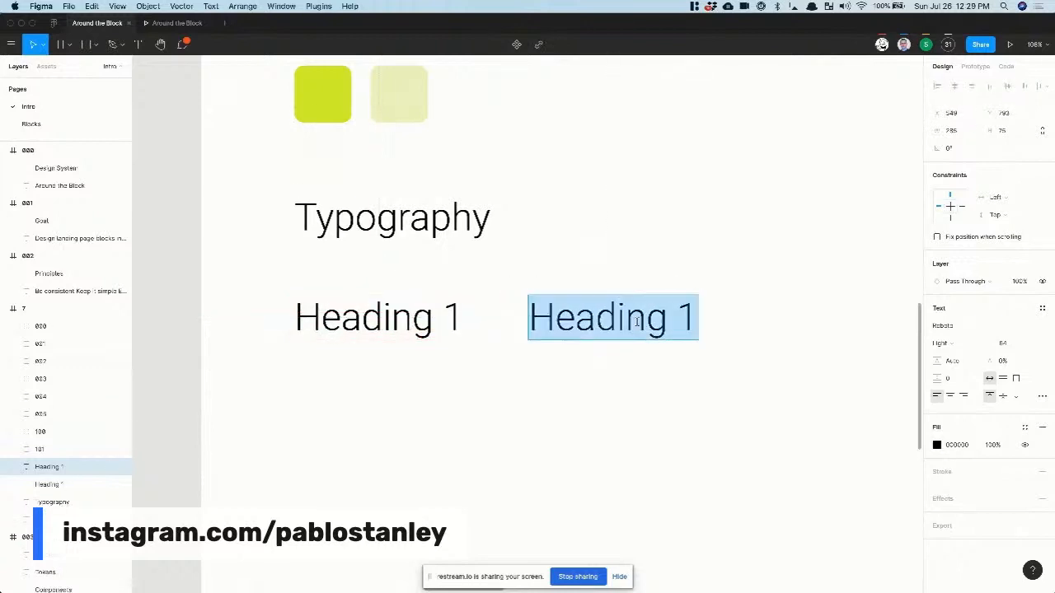
{"action": "type", "text": "Body"}
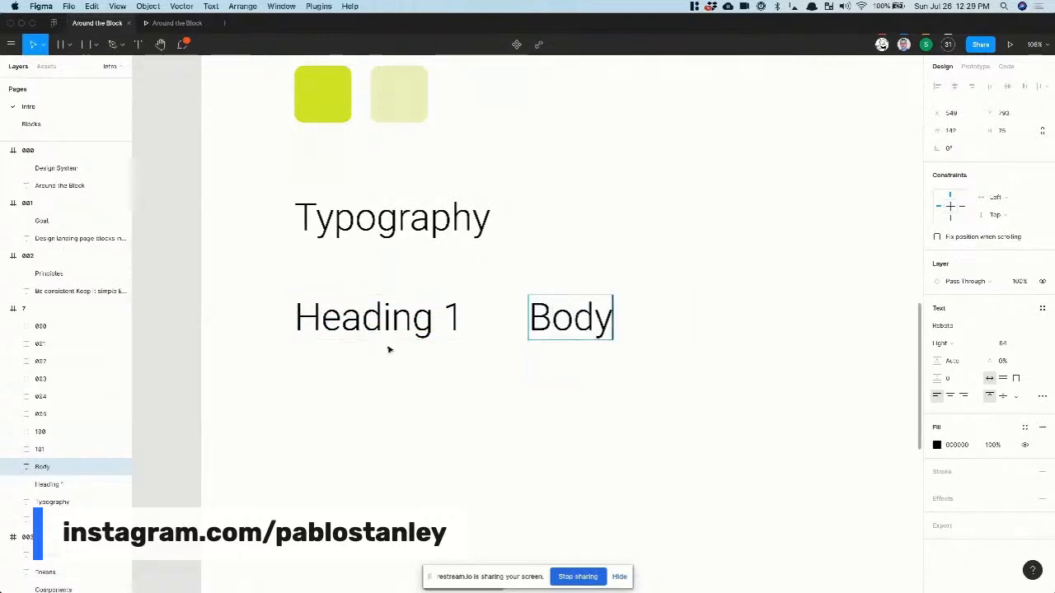
{"action": "key", "text": "Escape"}
{"action": "double_click", "coordinate": [562, 314]}
{"action": "key", "text": "Right"}
{"action": "type", "text": "1"}
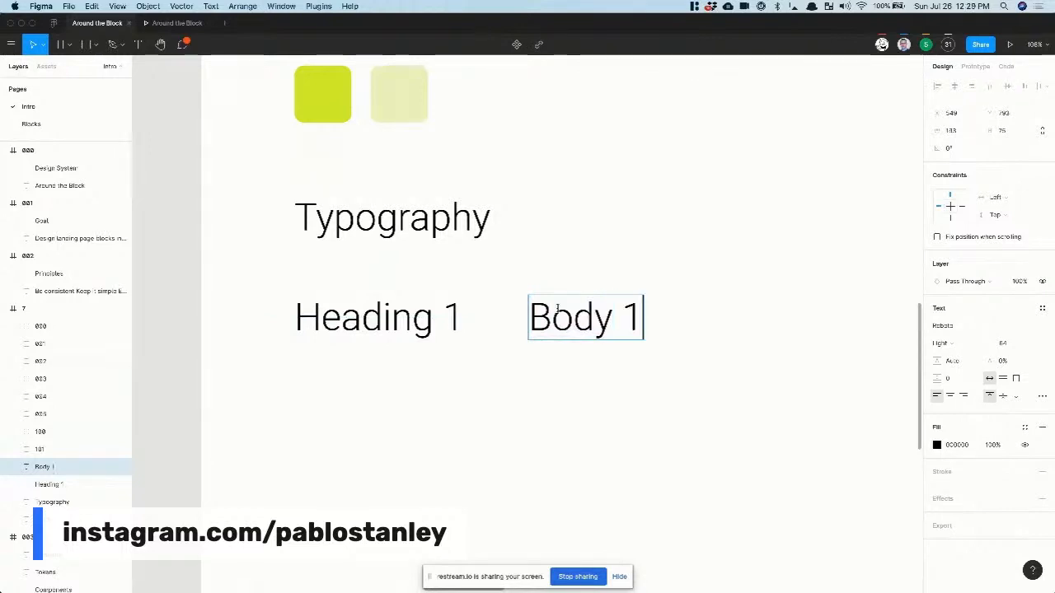
{"action": "key", "text": "Escape"}
Step: Select the Heading 1 and Body 1 texts together below the Typography heading
{"action": "left_click_drag", "start_coordinate": [275, 269], "coordinate": [707, 395]}
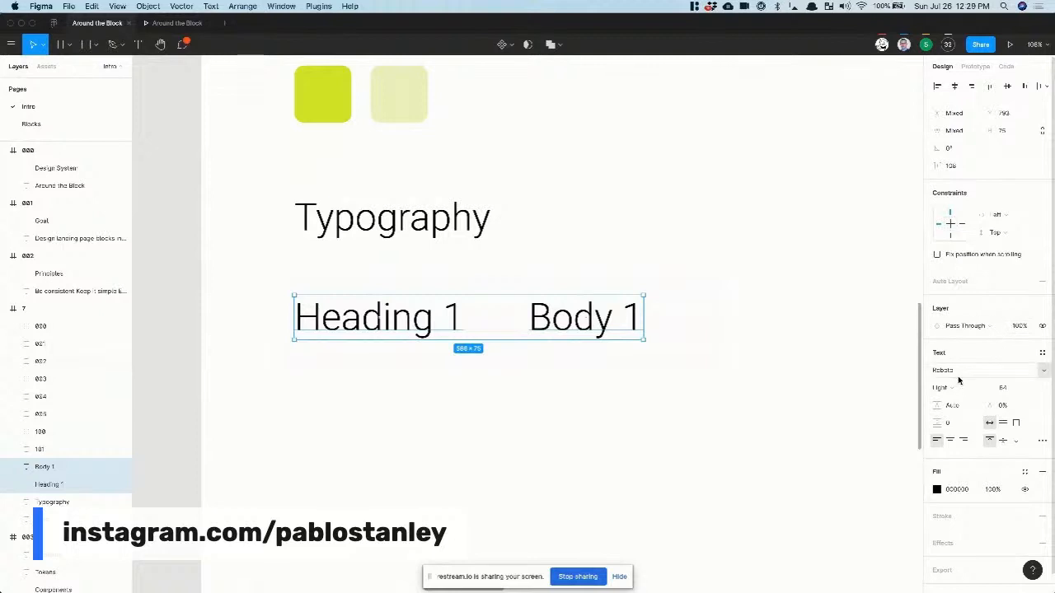
Step: Switch to Chrome and check the YouTube Studio live chat and the audio input settings in Restream Live Studio
{"action": "key", "text": "super+Tab"}
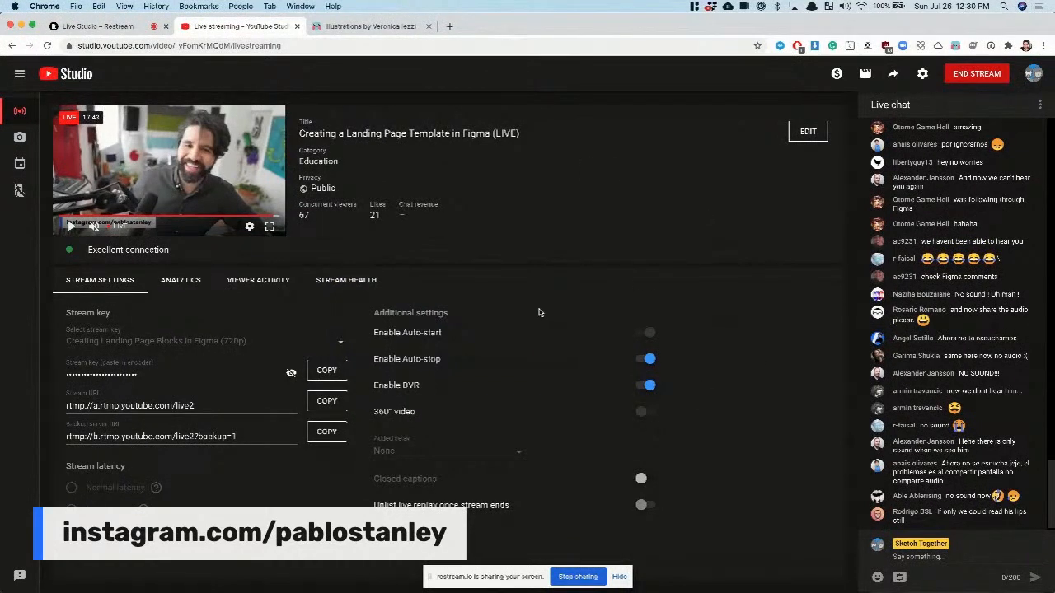
{"action": "left_click", "coordinate": [125, 28]}
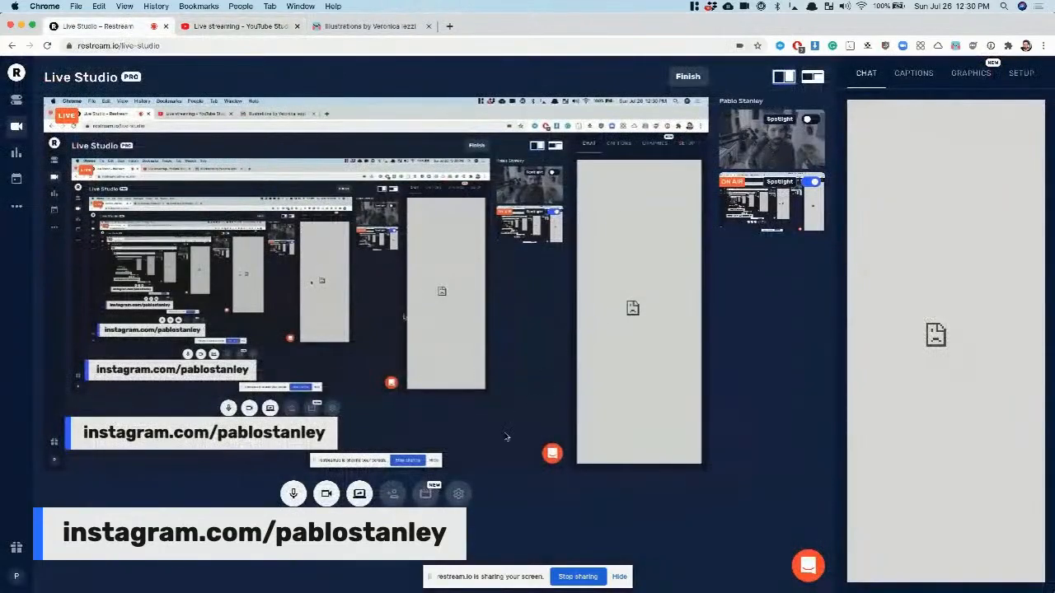
{"action": "left_click", "coordinate": [239, 26]}
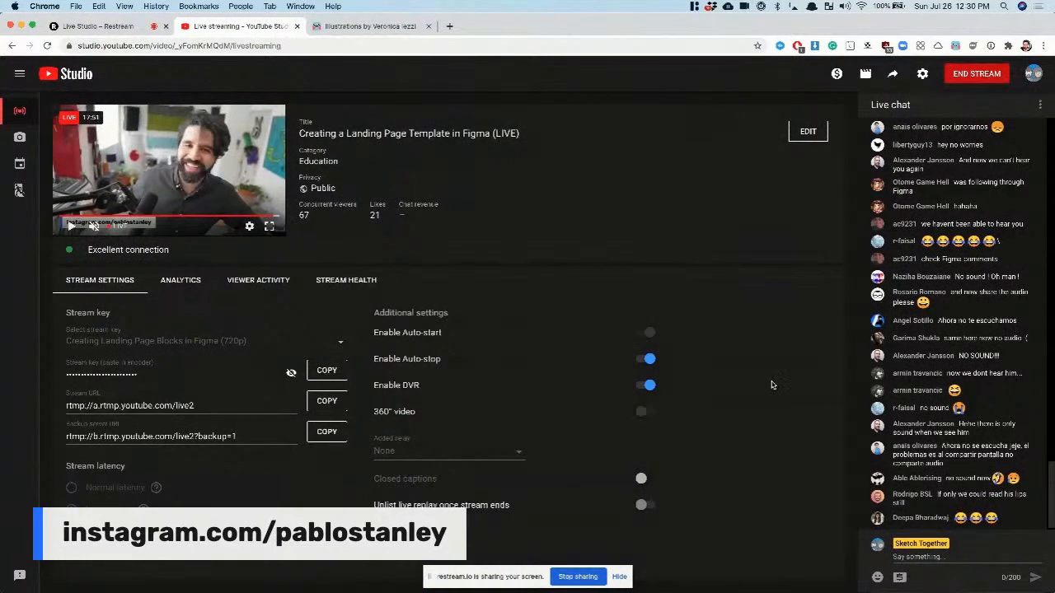
{"action": "left_click", "coordinate": [99, 26]}
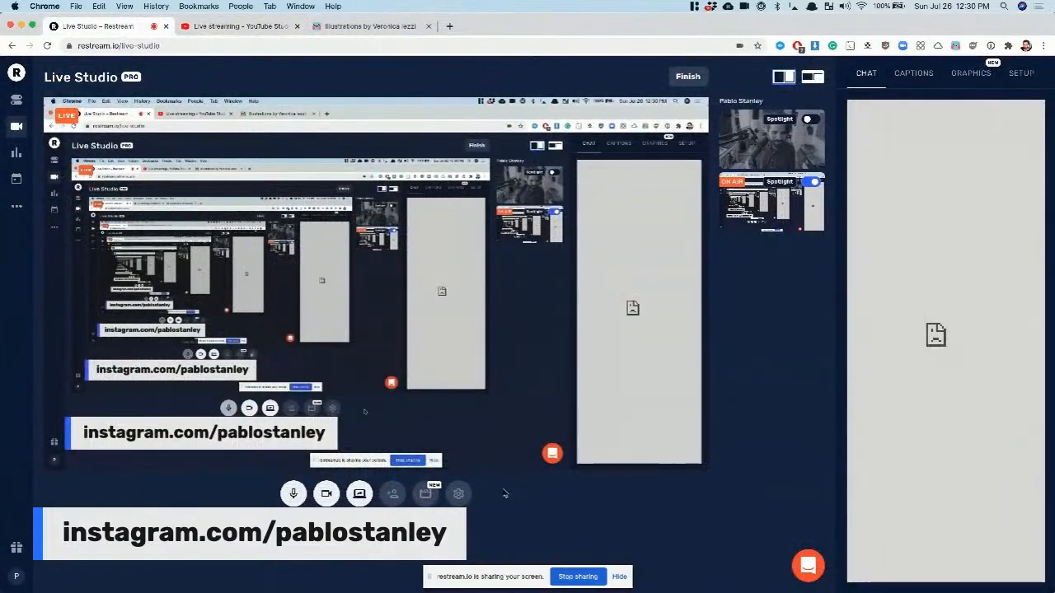
{"action": "left_click", "coordinate": [458, 494]}
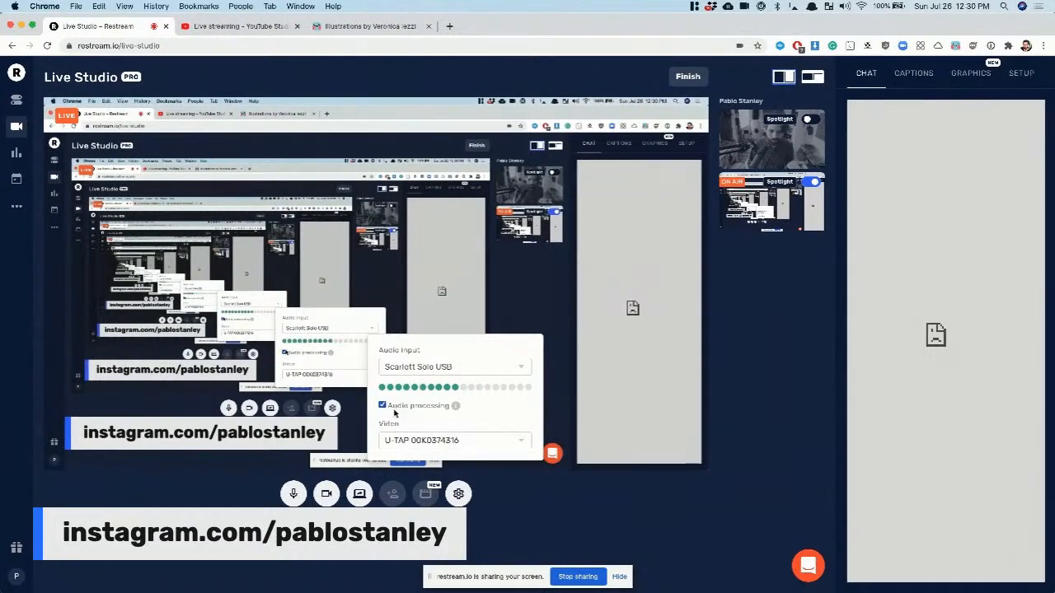
{"action": "left_click", "coordinate": [239, 25]}
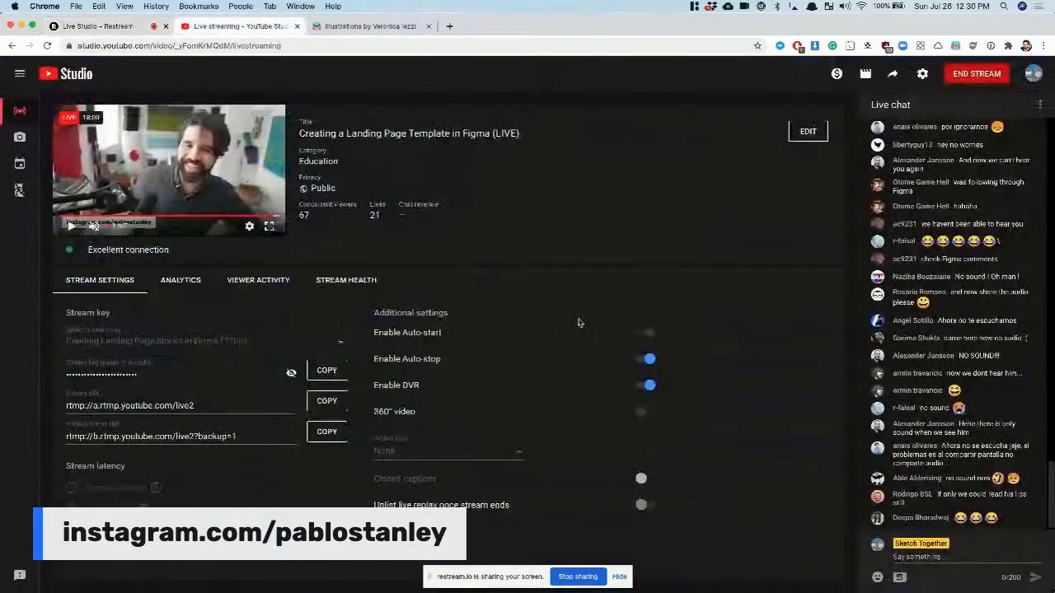
{"action": "left_click", "coordinate": [983, 556]}
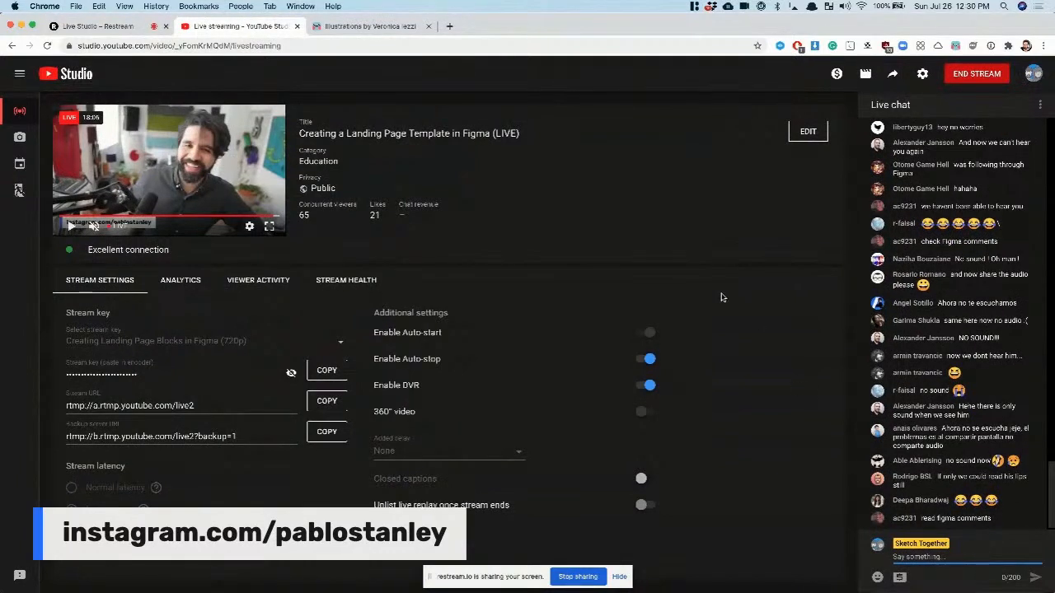
Step: Switch to Figma to read the viewers' comments on the file, and return to YouTube Studio in Chrome
{"action": "key", "text": "super+Tab"}
{"action": "left_click", "coordinate": [181, 43]}
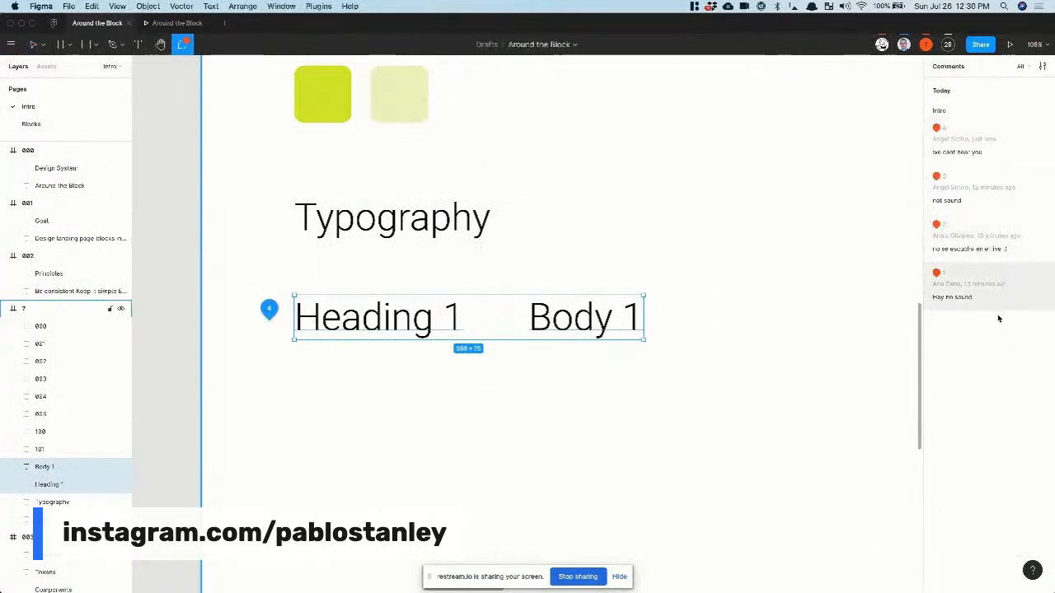
{"action": "key", "text": "super+Tab"}
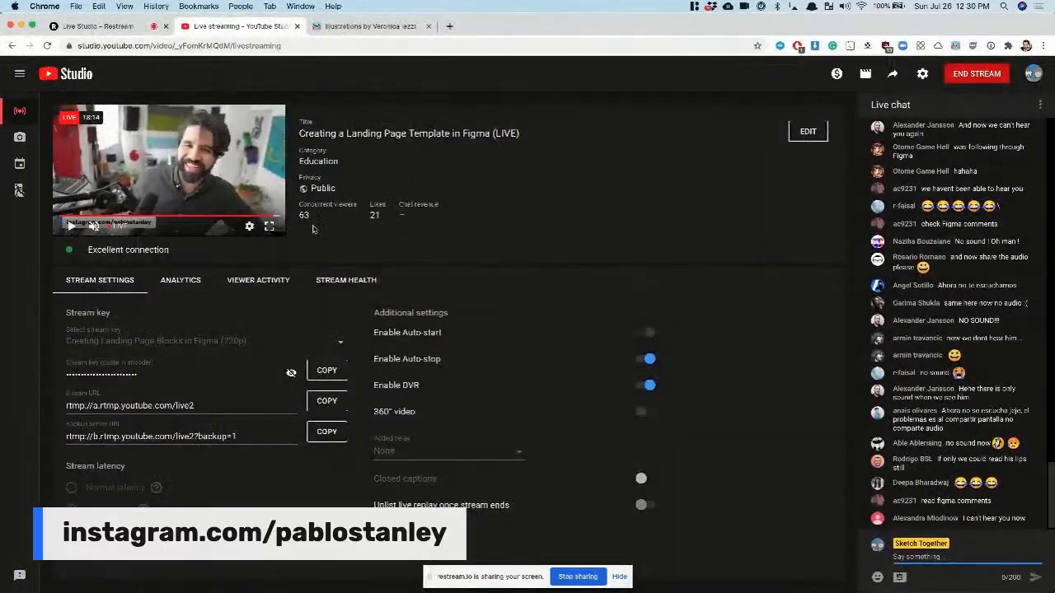
{"action": "key", "text": "super+Tab"}
{"action": "key", "text": "super+Tab"}
Step: Try the MacBook Pro Microphone (Built-in) as Restream's audio input, and set it back to Scarlett Solo USB
{"action": "left_click", "coordinate": [100, 26]}
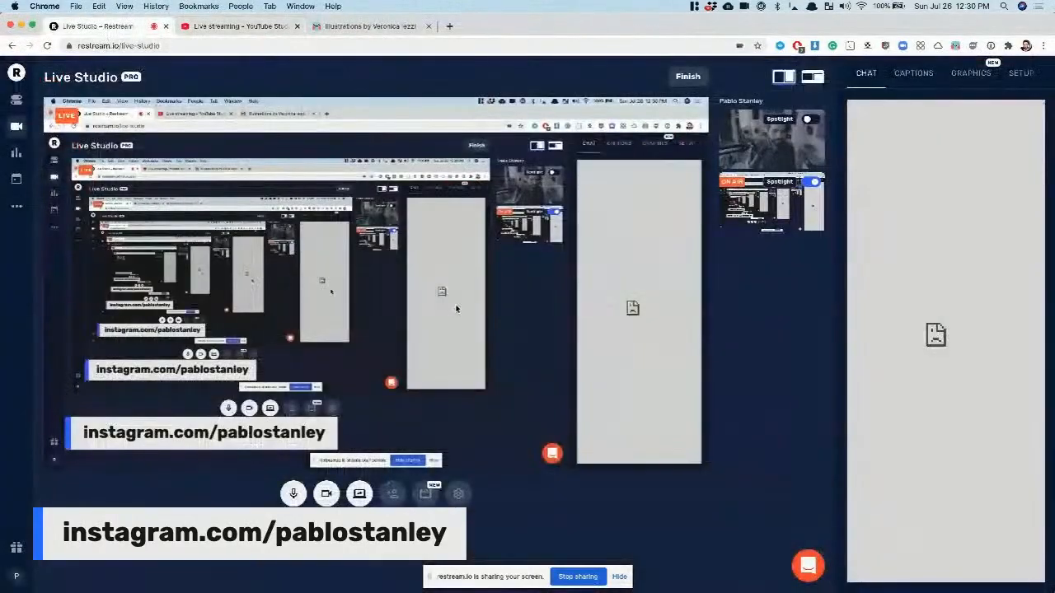
{"action": "left_click", "coordinate": [460, 496]}
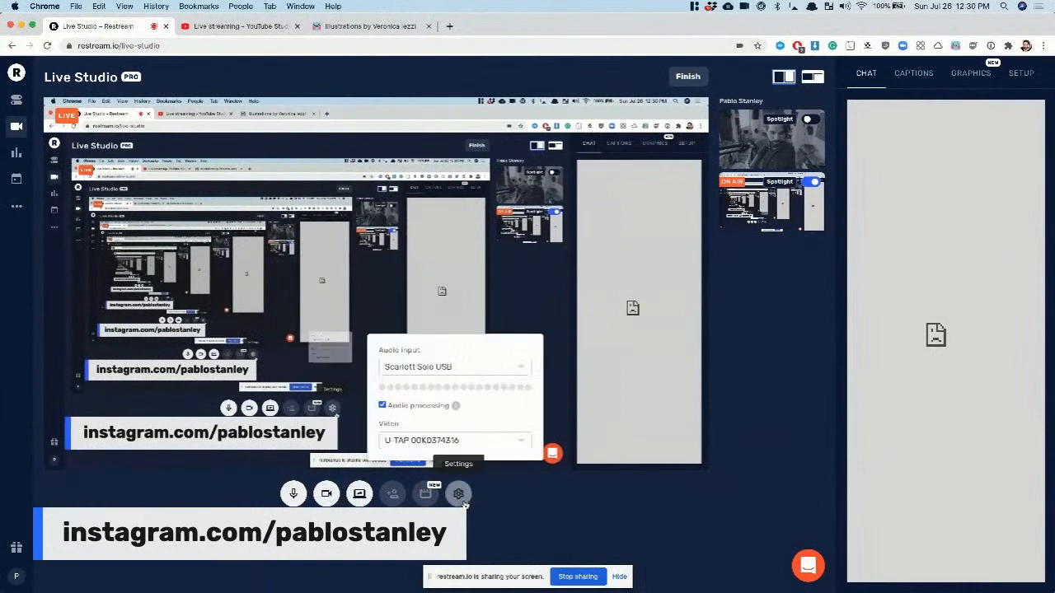
{"action": "left_click", "coordinate": [429, 368]}
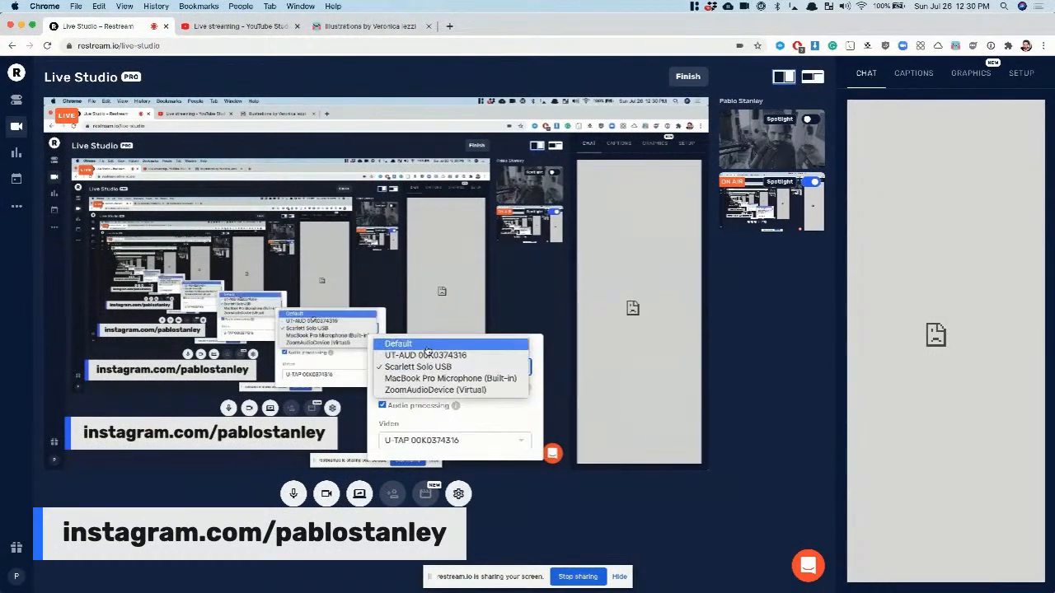
{"action": "left_click", "coordinate": [438, 378]}
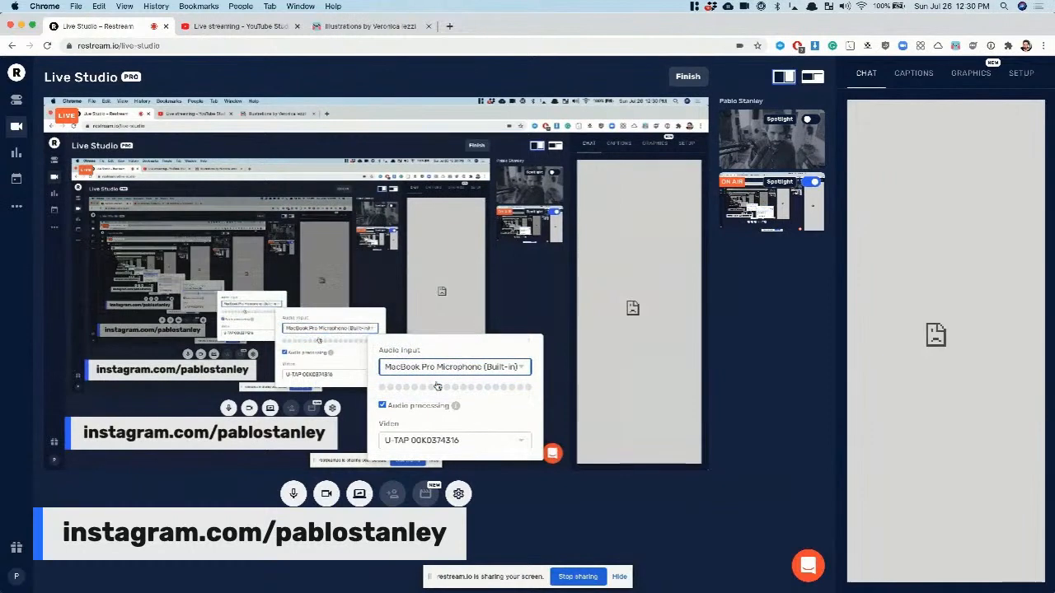
{"action": "left_click", "coordinate": [437, 366]}
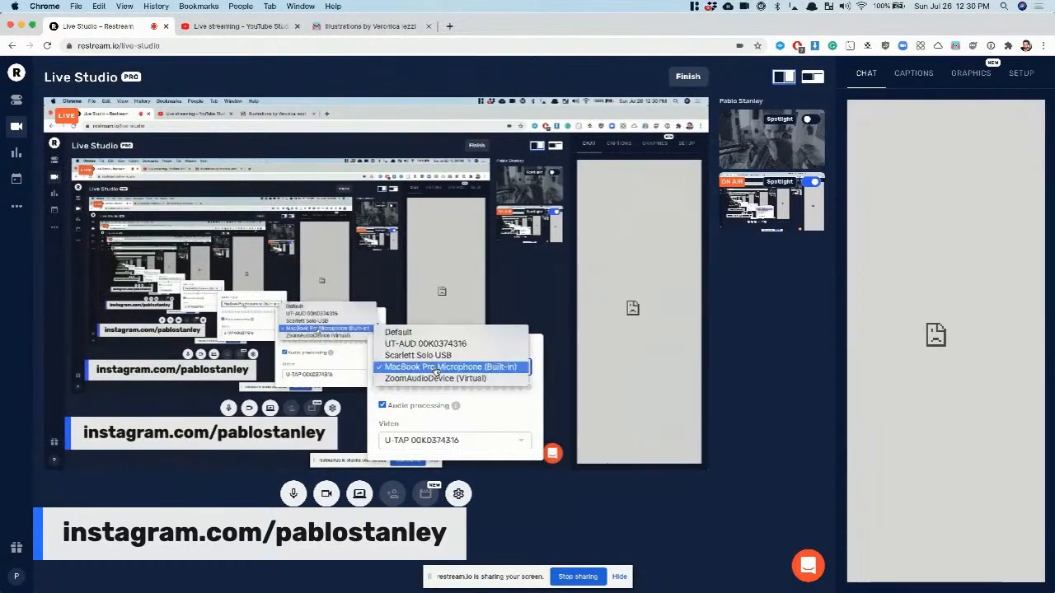
{"action": "left_click", "coordinate": [438, 359]}
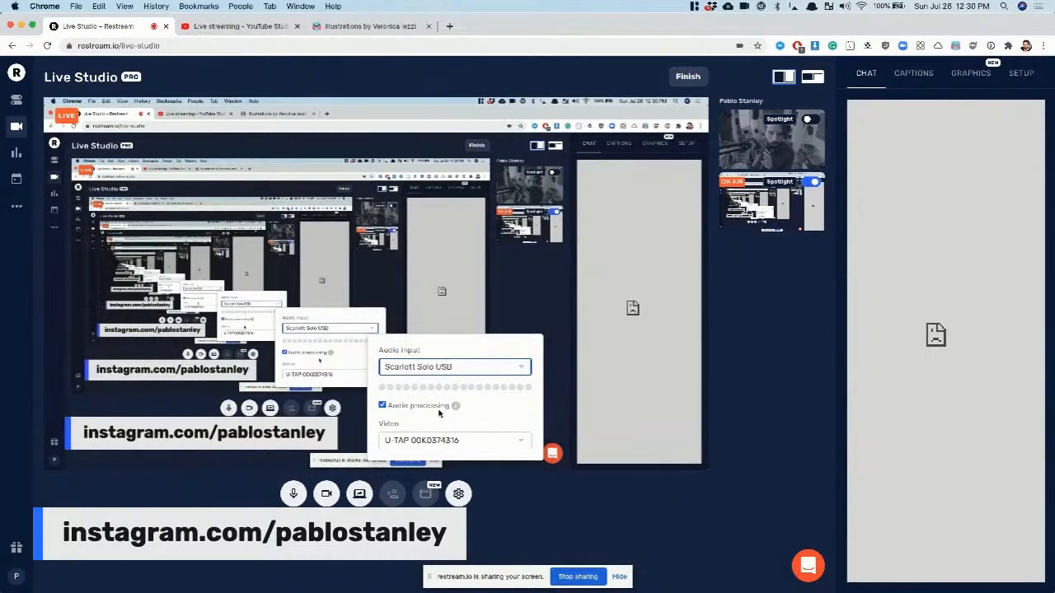
Step: Try the FaceTime HD Camera (Built-in) as Restream's video source, and set it back to the U-TAP device
{"action": "left_click", "coordinate": [443, 440]}
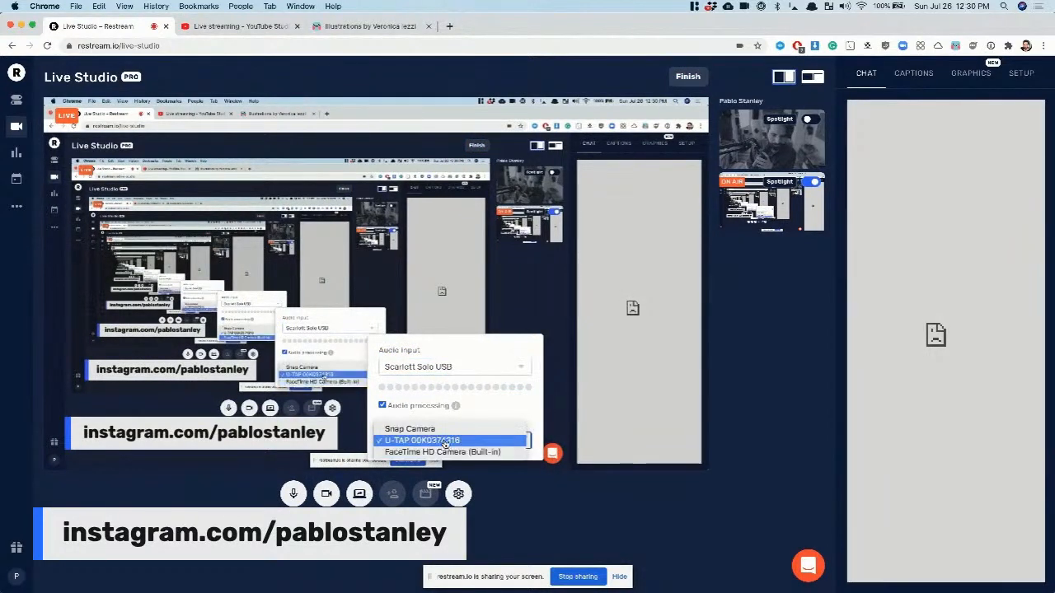
{"action": "left_click", "coordinate": [445, 452]}
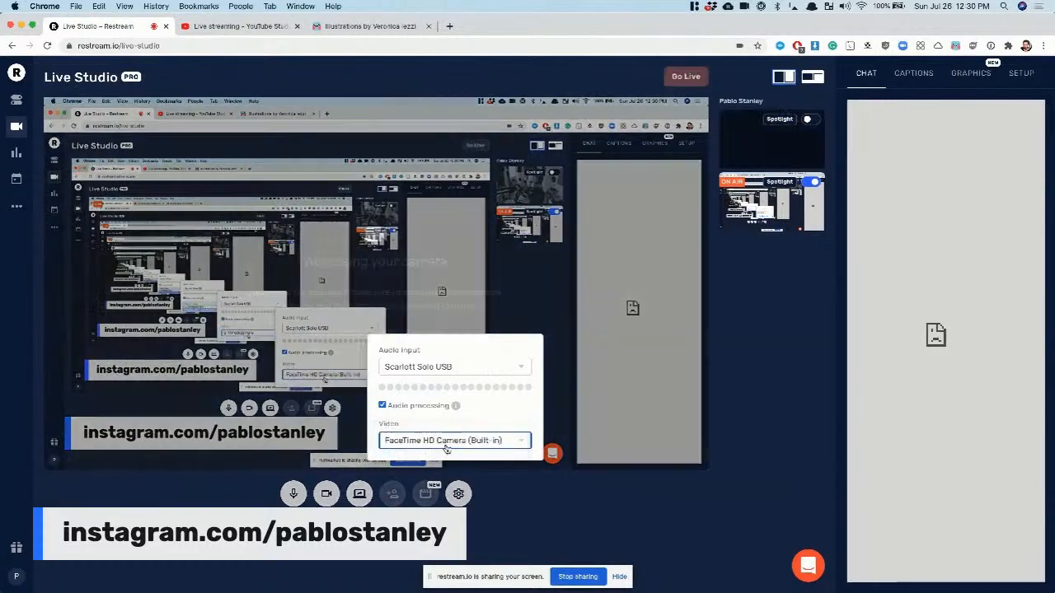
{"action": "left_click", "coordinate": [445, 445]}
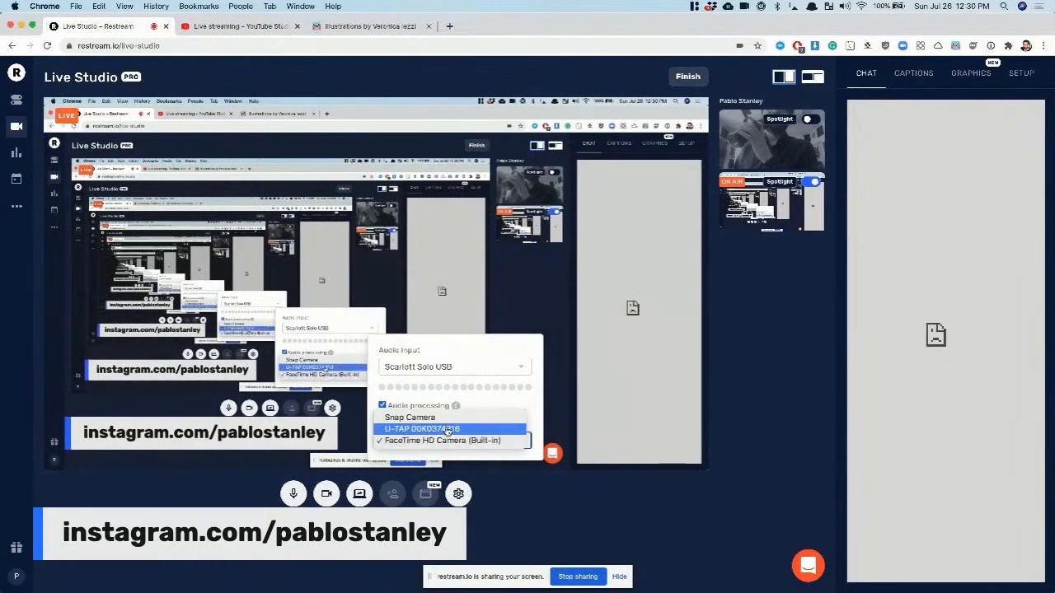
{"action": "left_click", "coordinate": [447, 432]}
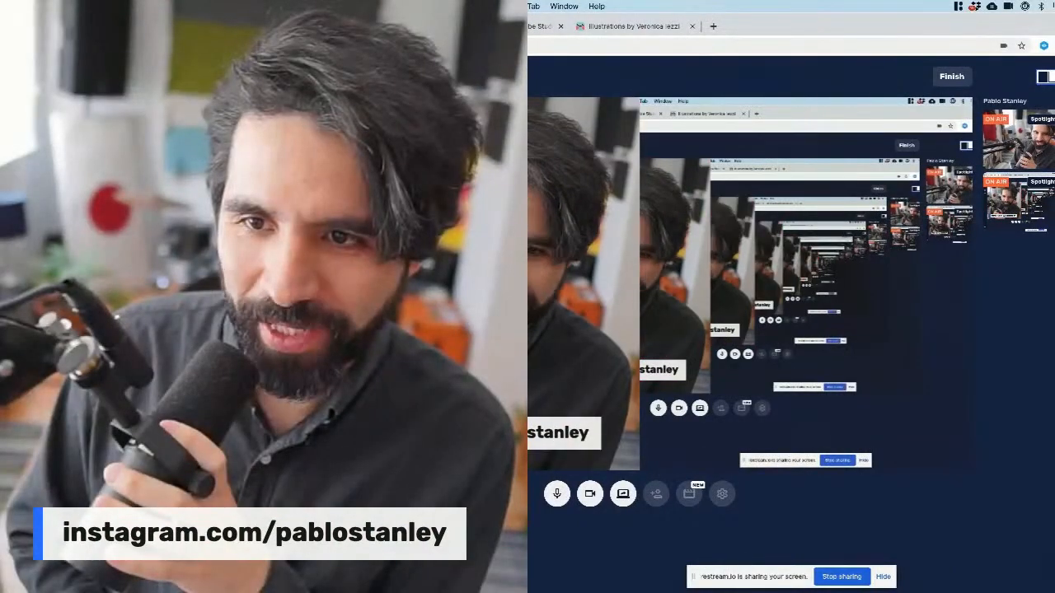
Step: Check the audio input level for the Scarlett Solo USB microphone in Restream's stream settings
{"action": "left_click", "coordinate": [722, 493]}
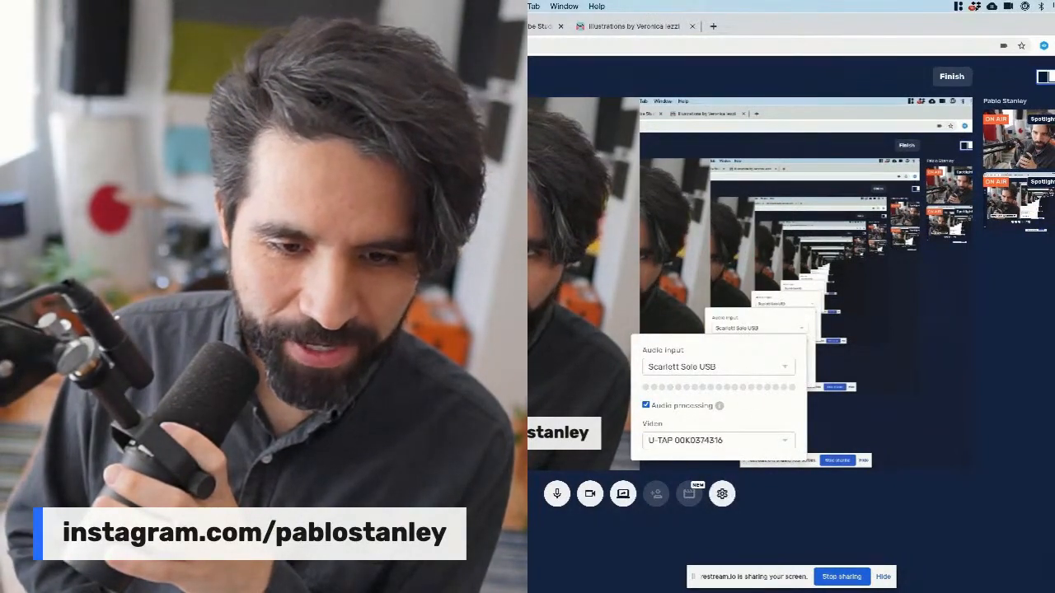
{"action": "left_click", "coordinate": [1036, 216]}
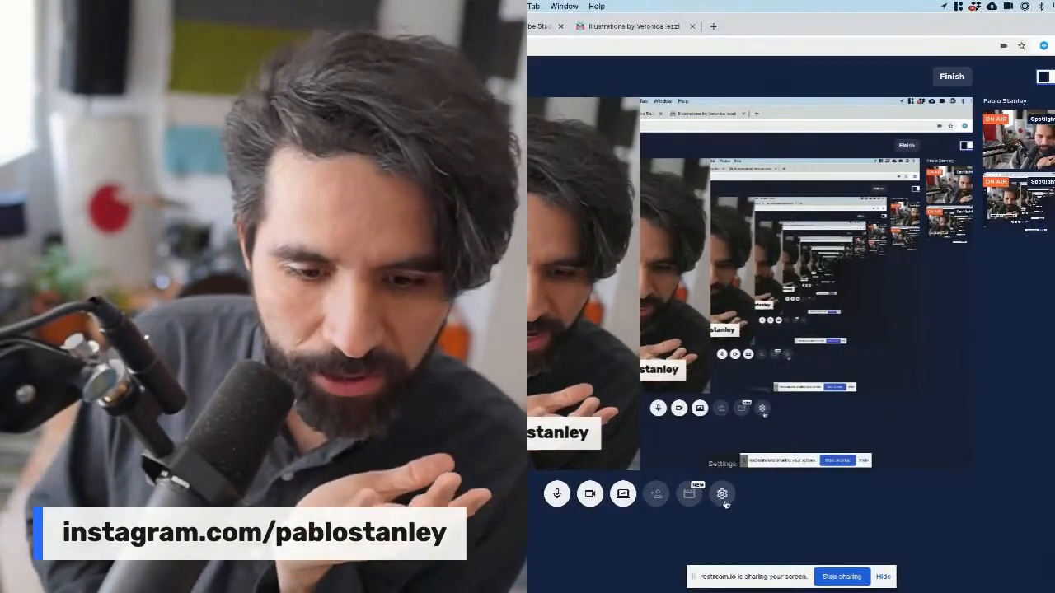
{"action": "left_click", "coordinate": [723, 495]}
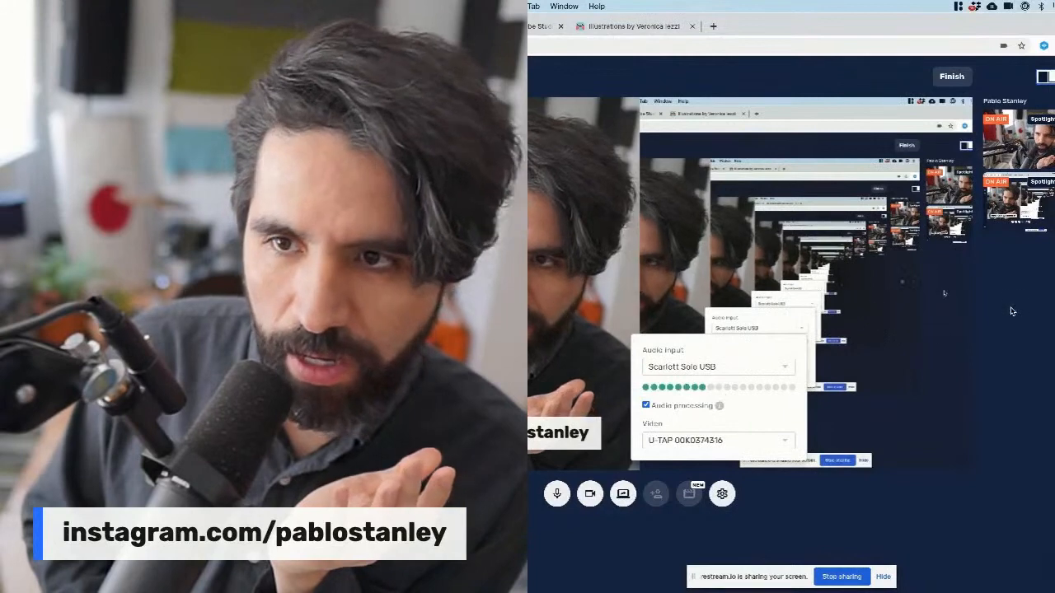
{"action": "left_click", "coordinate": [1012, 311]}
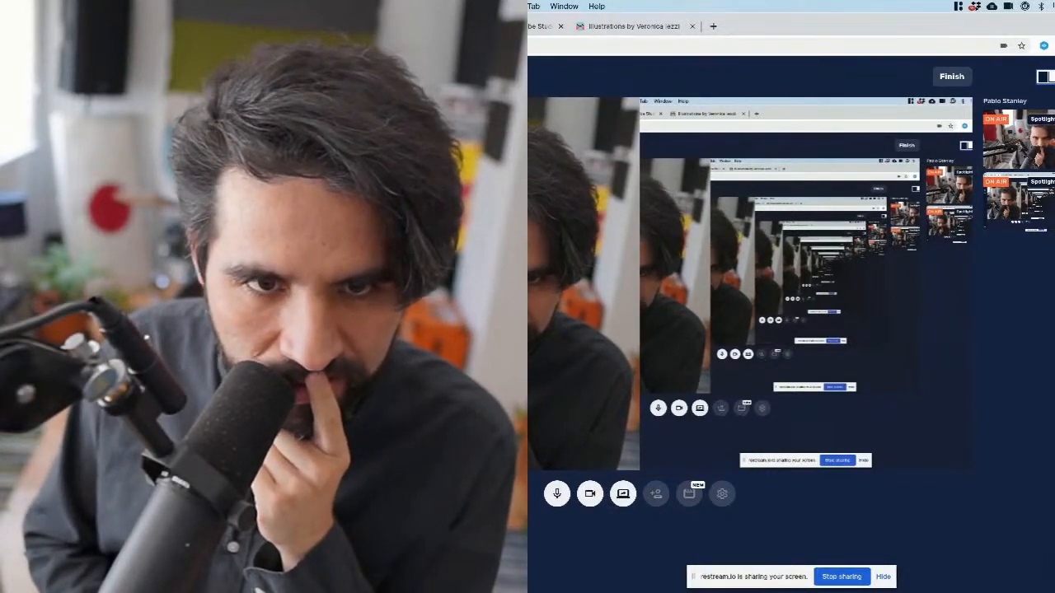
Step: Change the Restream layout so the shared screen fills the stream with the webcam as a small inset
{"action": "left_click", "coordinate": [921, 194]}
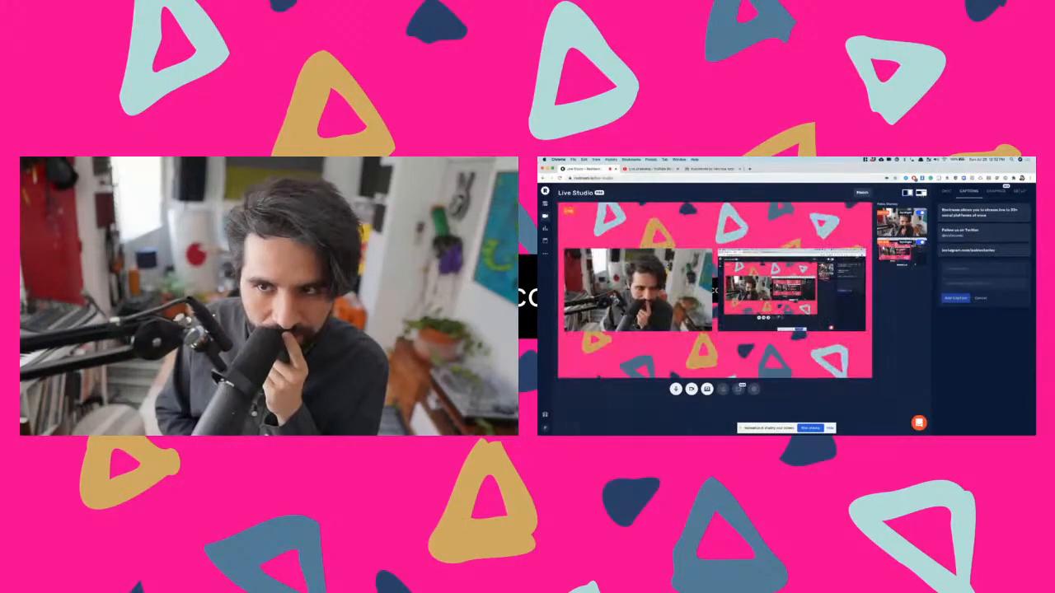
{"action": "right_click", "coordinate": [669, 264]}
{"action": "key", "text": "Escape"}
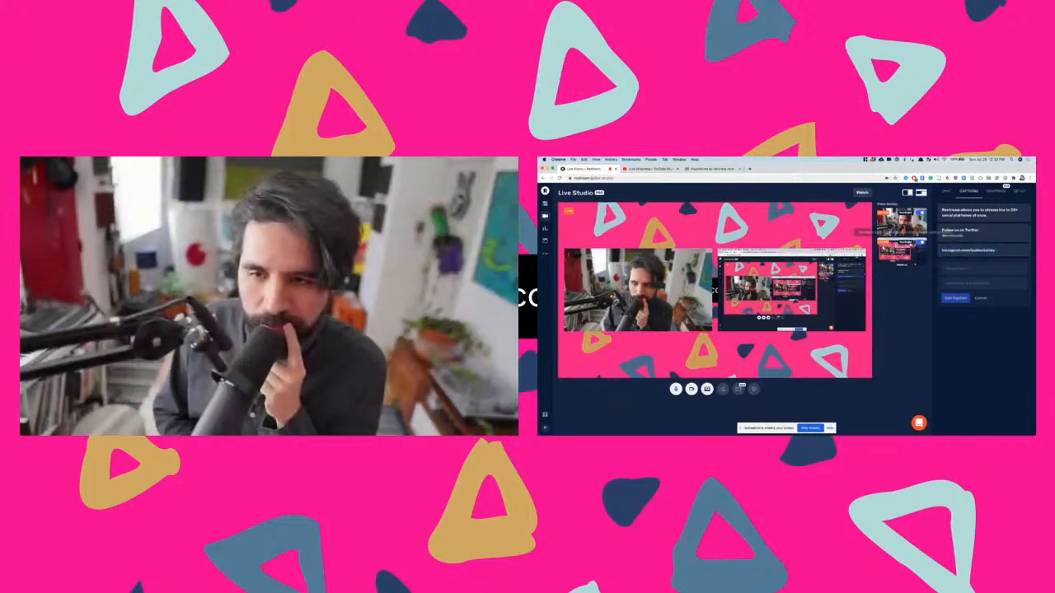
{"action": "left_click", "coordinate": [904, 213]}
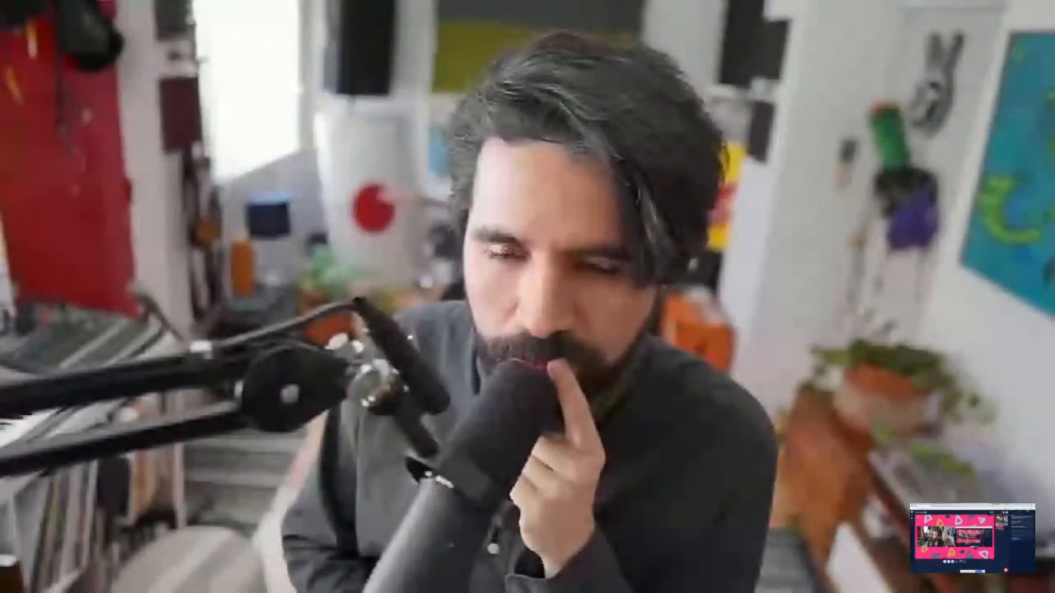
{"action": "left_click", "coordinate": [785, 185]}
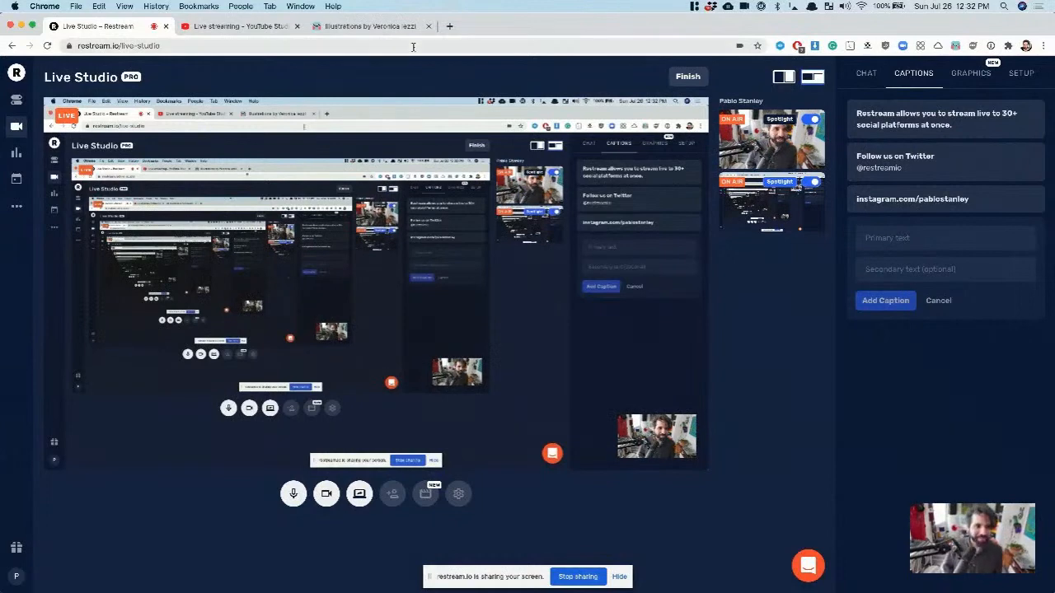
Step: Check the YouTube Studio live chat for viewers' feedback on the stream and return to the design file in Figma
{"action": "left_click", "coordinate": [233, 28]}
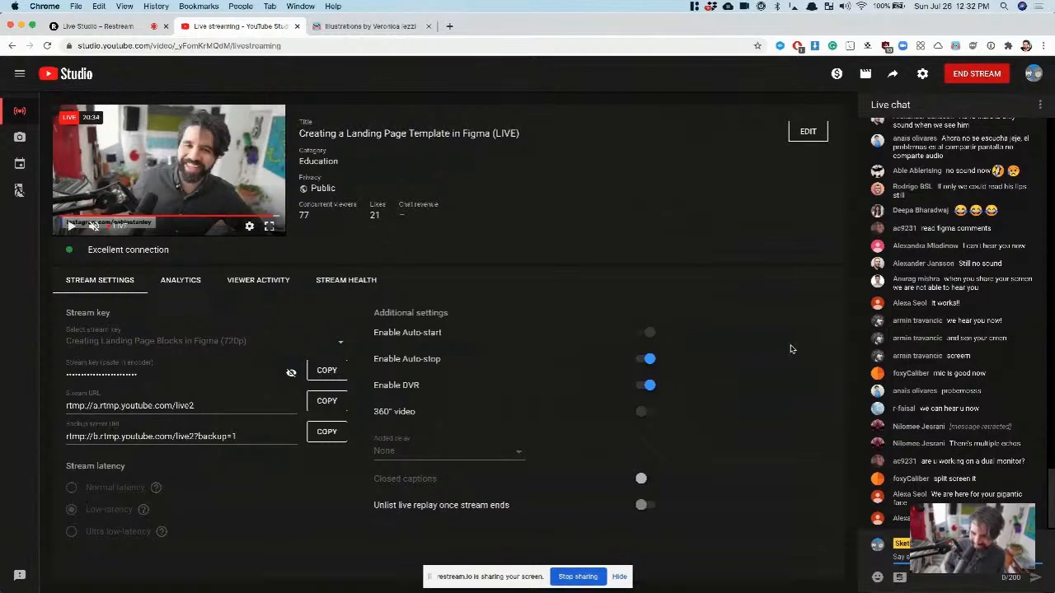
{"action": "left_click", "coordinate": [124, 27]}
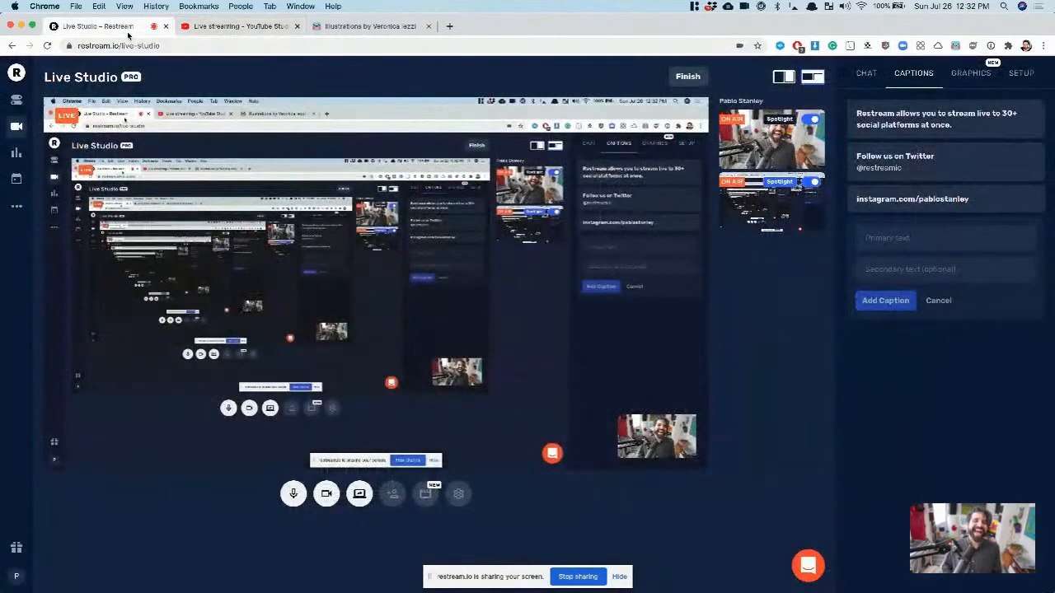
{"action": "key", "text": "super+Tab"}
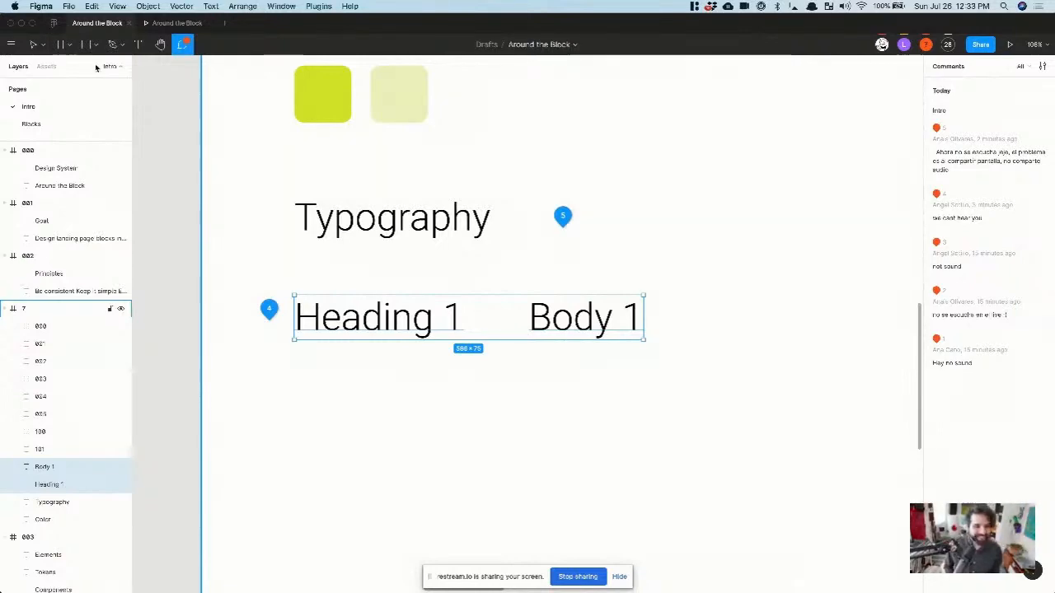
{"action": "key", "text": "super+Tab"}
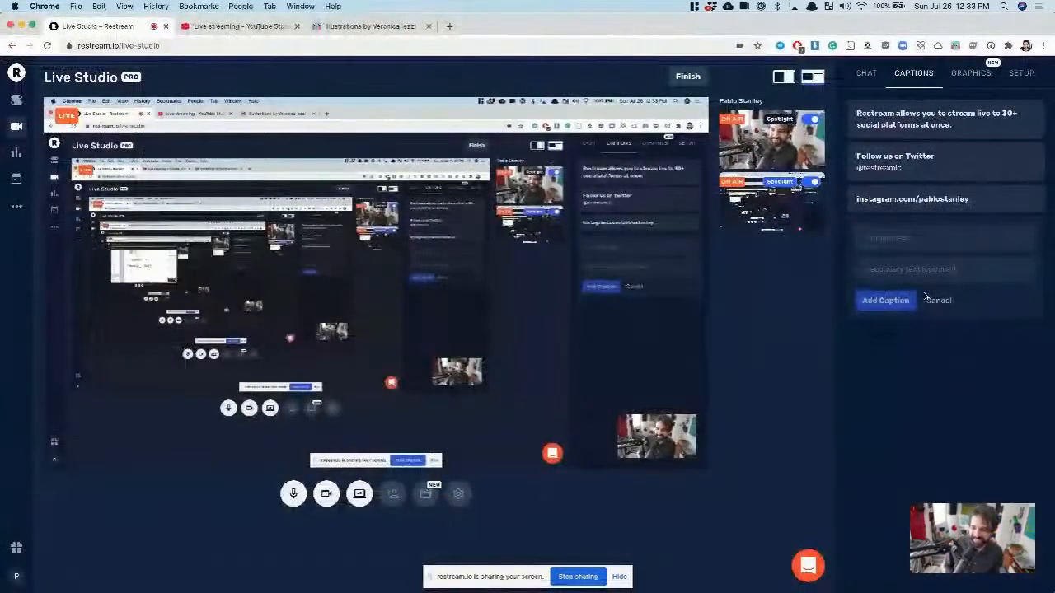
{"action": "left_click", "coordinate": [219, 26]}
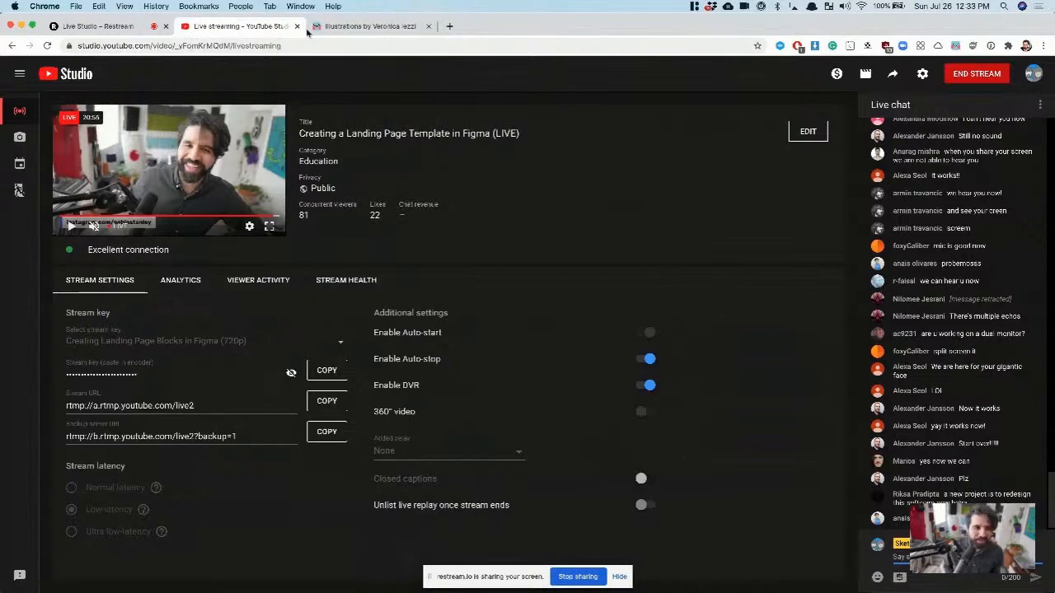
{"action": "left_click", "coordinate": [95, 26]}
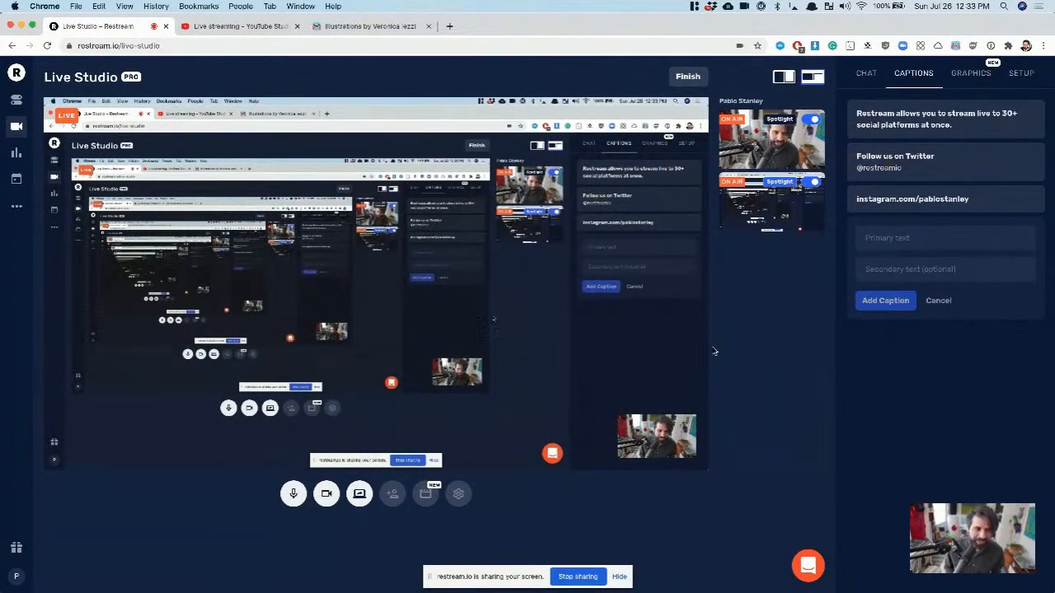
{"action": "key", "text": "super+Tab"}
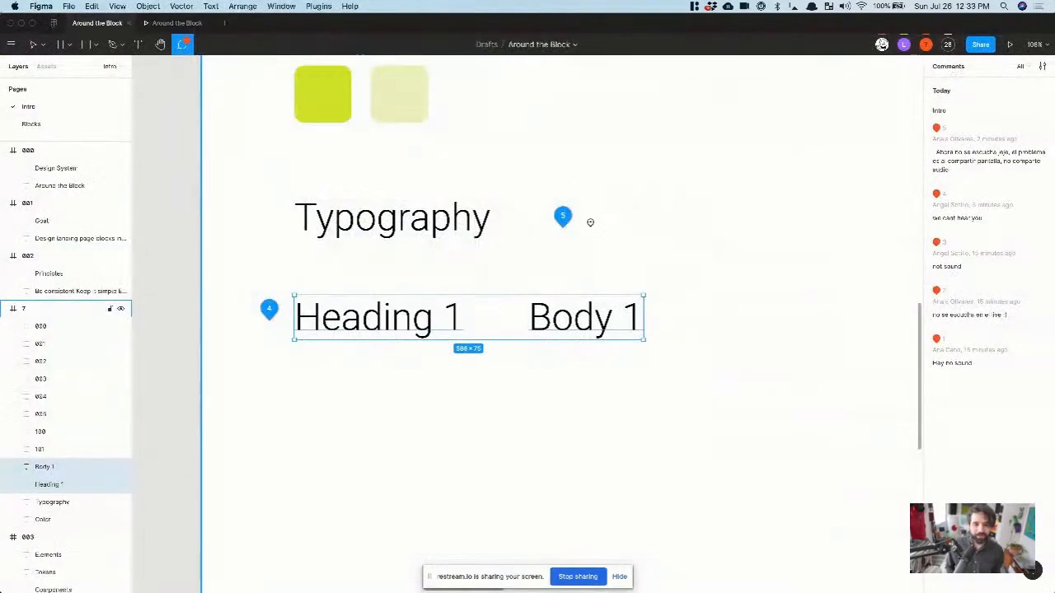
Step: Leave comment mode and duplicate the "Body 1" text directly below the original in the Typography section
{"action": "key", "text": "Escape"}
{"action": "scroll", "coordinate": [516, 286], "scroll_direction": "down", "scroll_amount": 3}
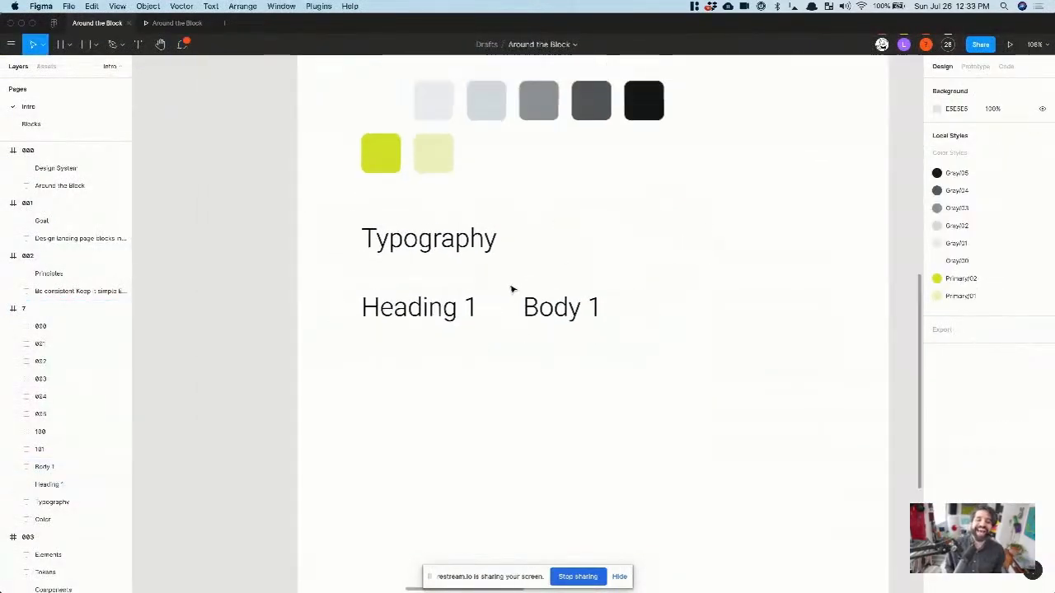
{"action": "scroll", "coordinate": [590, 489], "scroll_direction": "right", "scroll_amount": 5}
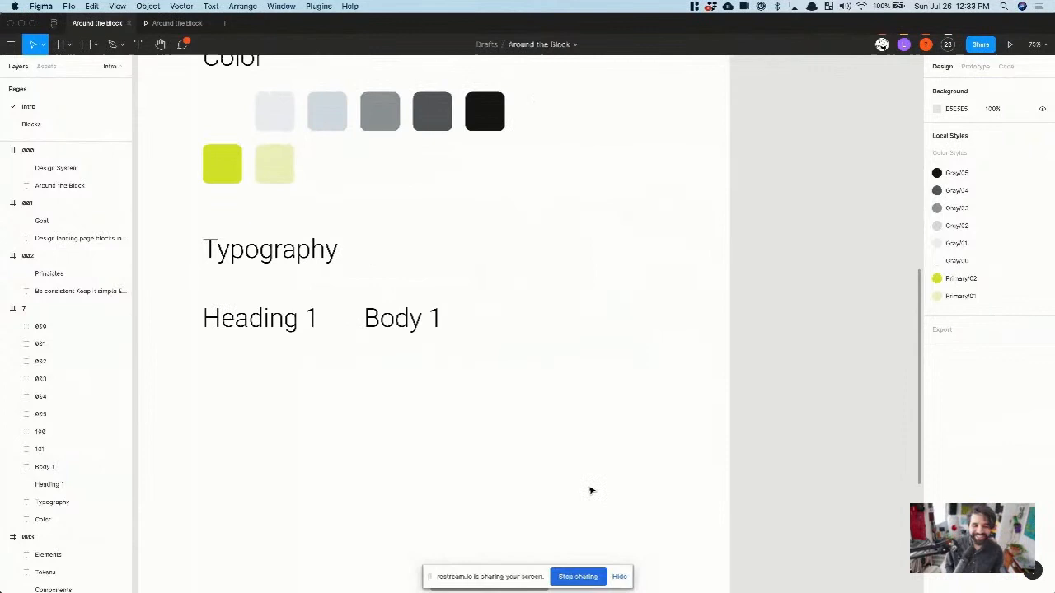
{"action": "left_click", "coordinate": [247, 321]}
{"action": "scroll", "coordinate": [247, 322], "scroll_direction": "left", "scroll_amount": 3}
{"action": "left_click", "coordinate": [241, 294]}
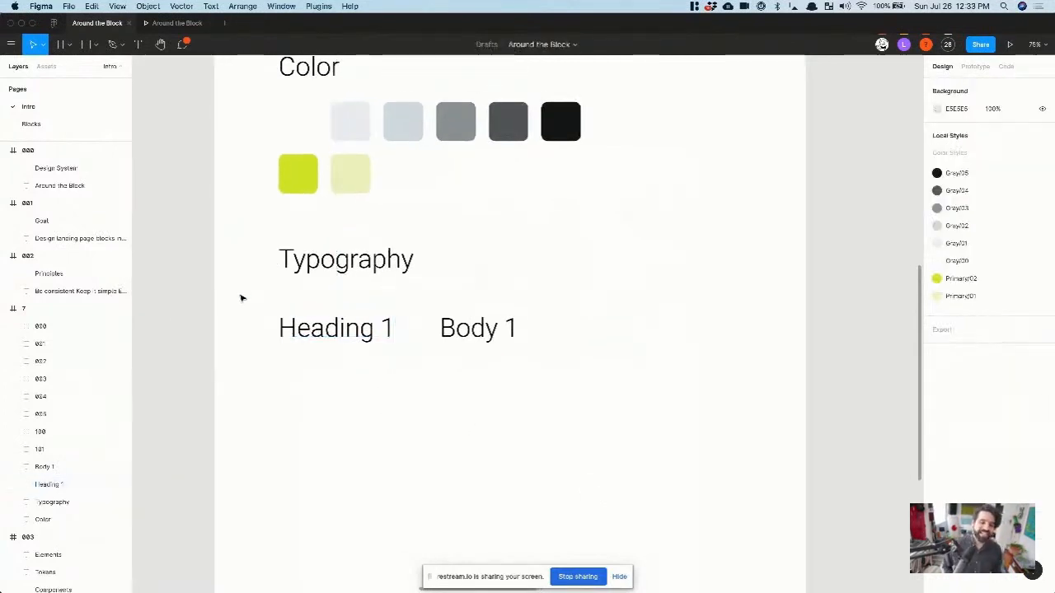
{"action": "left_click_drag", "start_coordinate": [241, 295], "coordinate": [563, 473]}
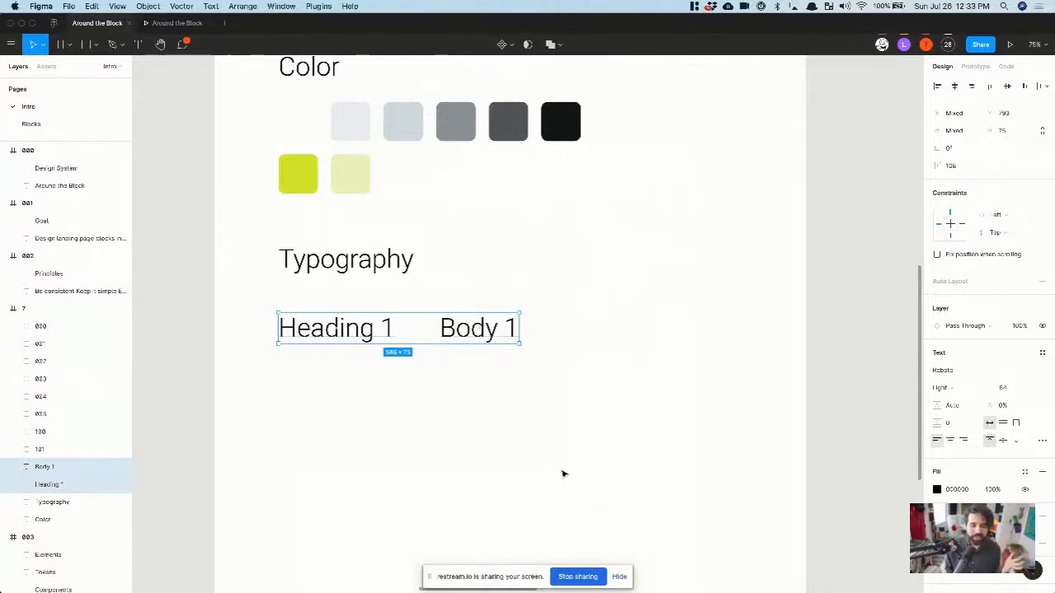
{"action": "left_click", "coordinate": [501, 363]}
{"action": "left_click", "coordinate": [468, 328]}
{"action": "left_click_drag", "start_coordinate": [473, 339], "coordinate": [476, 388]}
Step: Set the font size of the upper "Body 1" text to 12
{"action": "left_click", "coordinate": [474, 314]}
{"action": "left_click", "coordinate": [1001, 343]}
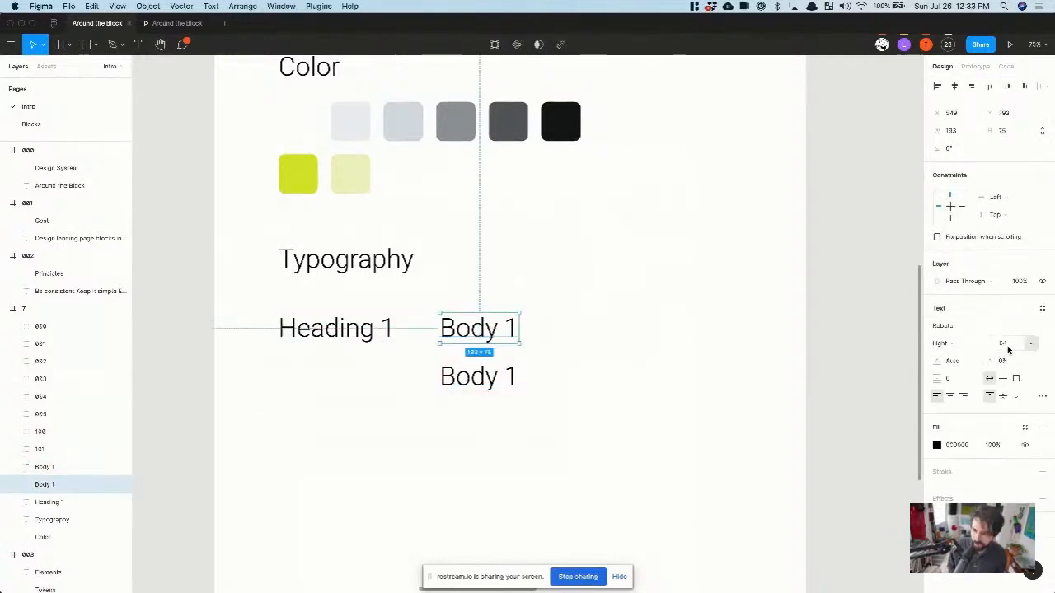
{"action": "type", "text": "12"}
{"action": "key", "text": "Return"}
Step: Set the font size of the lower "Body 1" copy to 16
{"action": "left_click", "coordinate": [470, 371]}
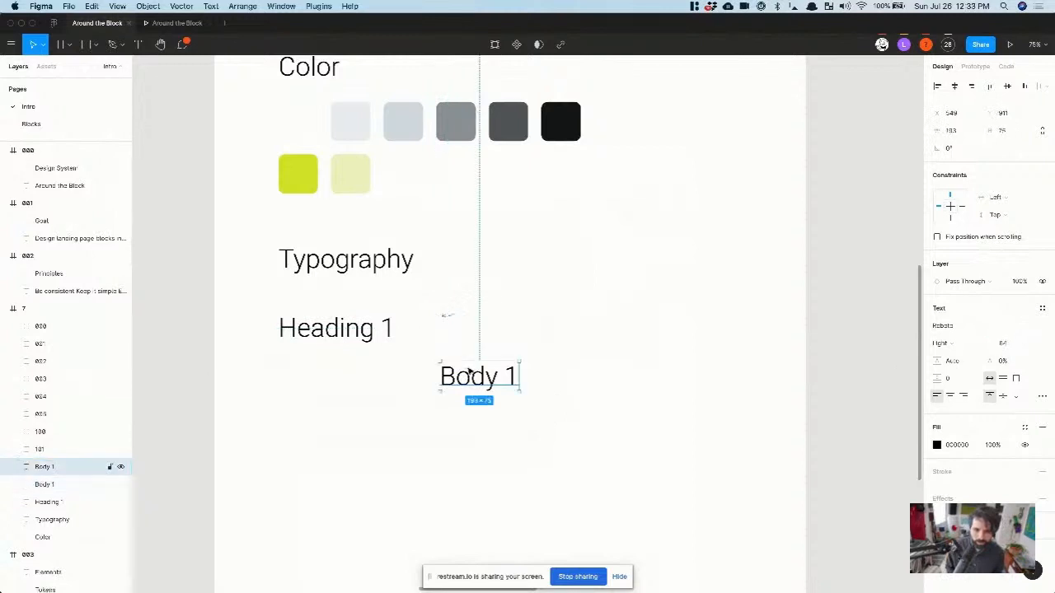
{"action": "scroll", "coordinate": [437, 304], "scroll_direction": "up", "scroll_amount": 5}
{"action": "scroll", "coordinate": [440, 289], "scroll_direction": "down", "scroll_amount": 1}
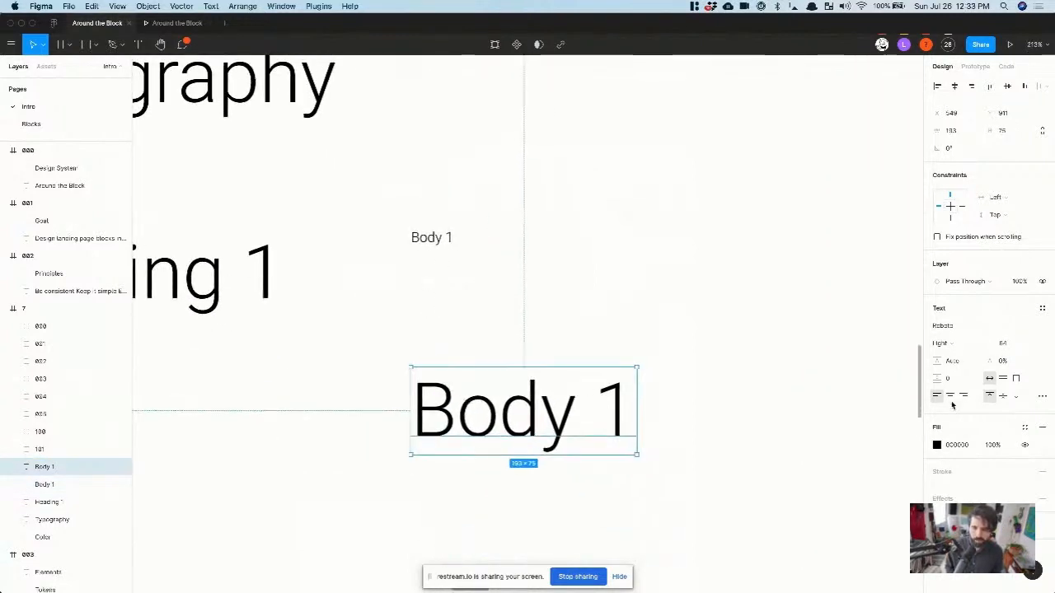
{"action": "left_click", "coordinate": [1013, 343]}
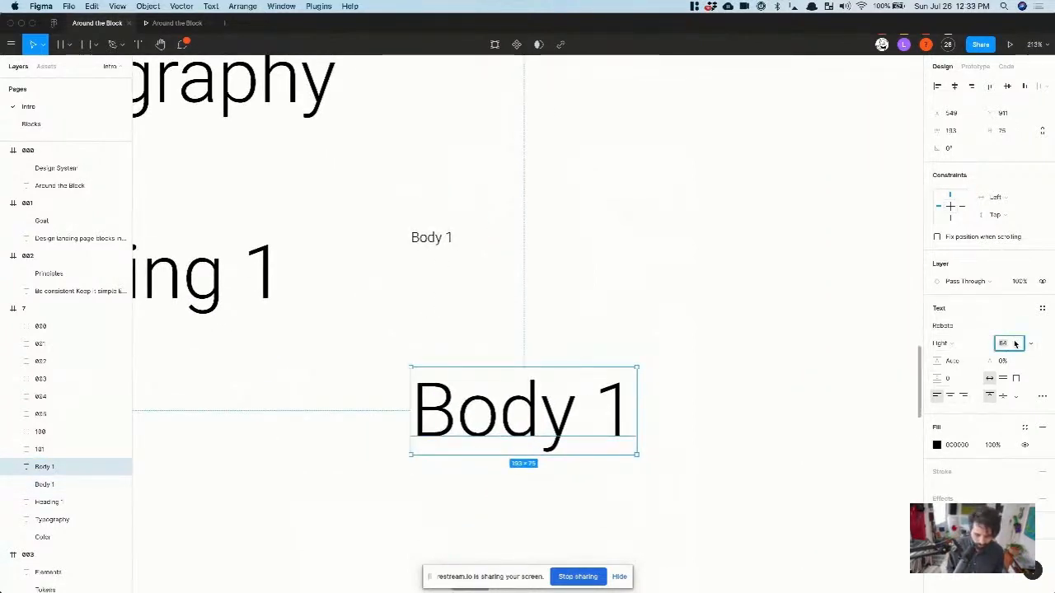
{"action": "type", "text": "16"}
{"action": "key", "text": "Return"}
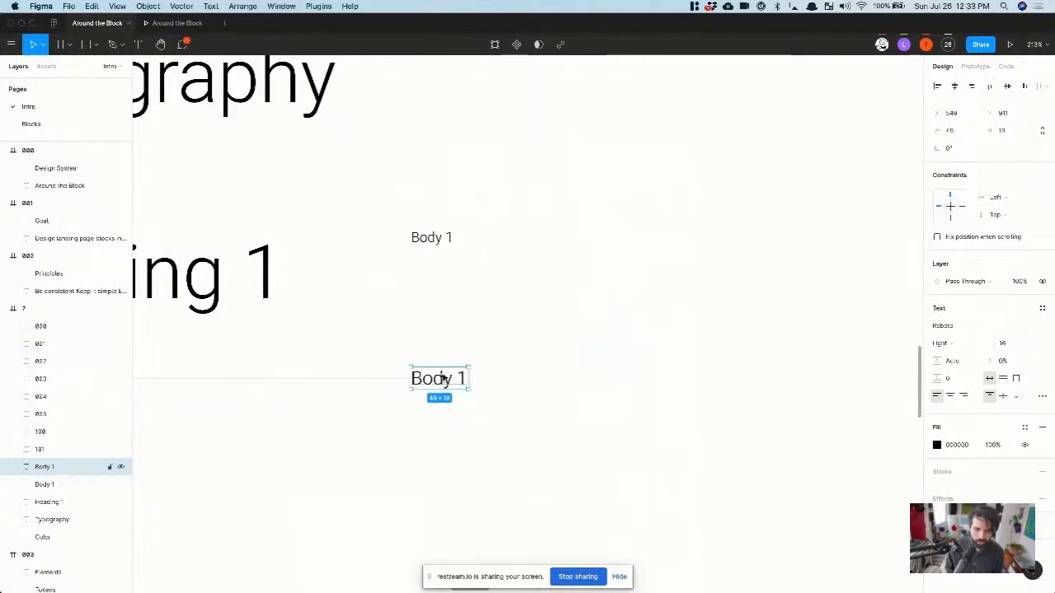
Step: Move the 16-size body text closer to the one above, duplicate it below, and set the new copy's font size to 20
{"action": "left_click_drag", "start_coordinate": [441, 378], "coordinate": [444, 355]}
{"action": "left_click", "coordinate": [1012, 345]}
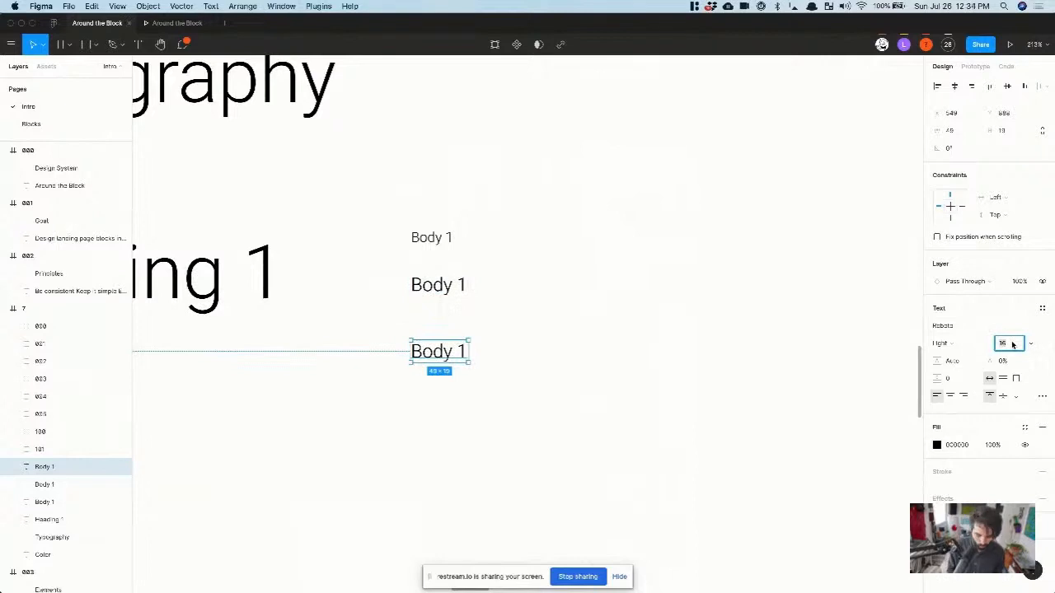
{"action": "type", "text": "20"}
{"action": "key", "text": "Return"}
{"action": "scroll", "coordinate": [499, 365], "scroll_direction": "left", "scroll_amount": 5}
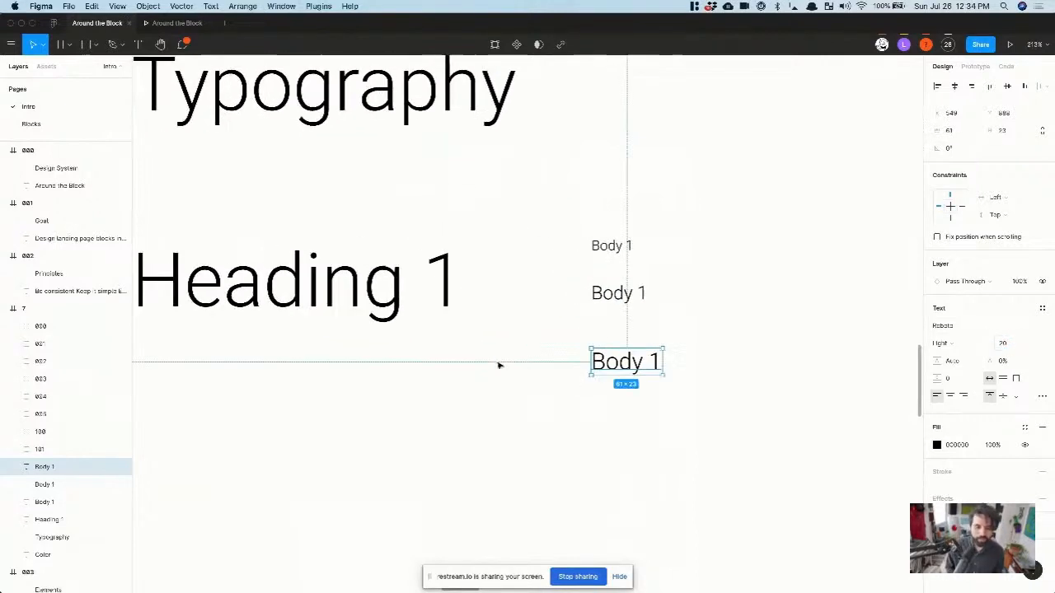
Step: Relabel the lowest body text as "Body 3" and open the middle body text for editing
{"action": "double_click", "coordinate": [618, 371]}
{"action": "key", "text": "Right"}
{"action": "key", "text": "BackSpace"}
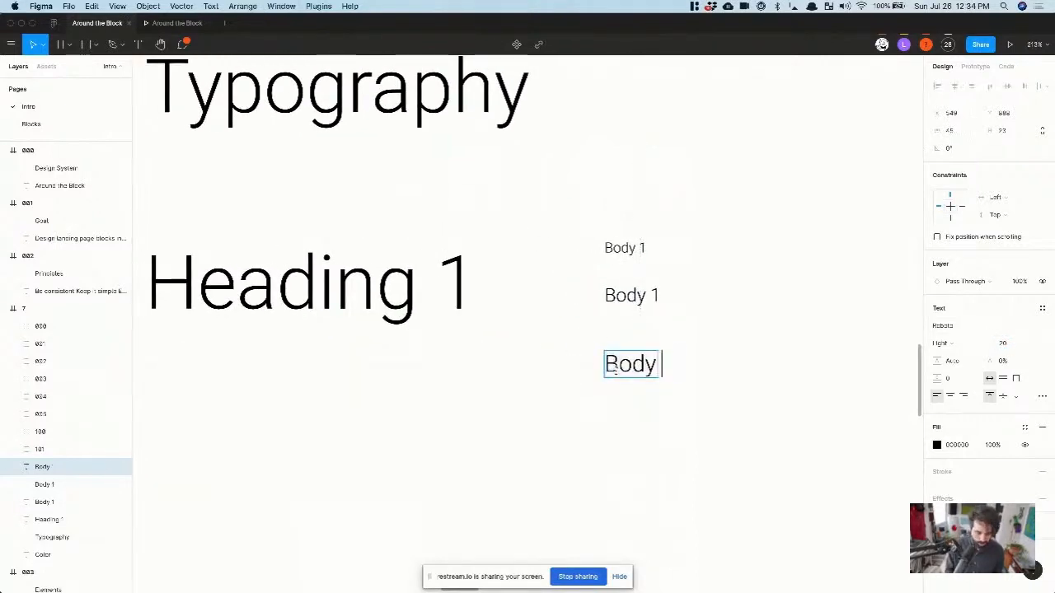
{"action": "type", "text": "3"}
{"action": "double_click", "coordinate": [639, 297]}
{"action": "key", "text": "Right"}
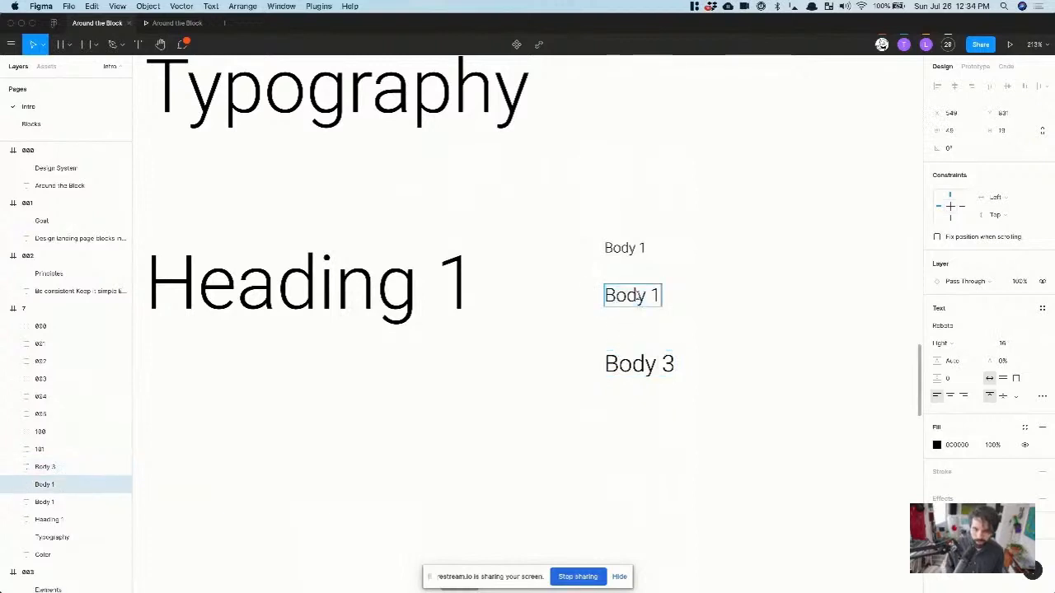
{"action": "key", "text": "BackSpace"}
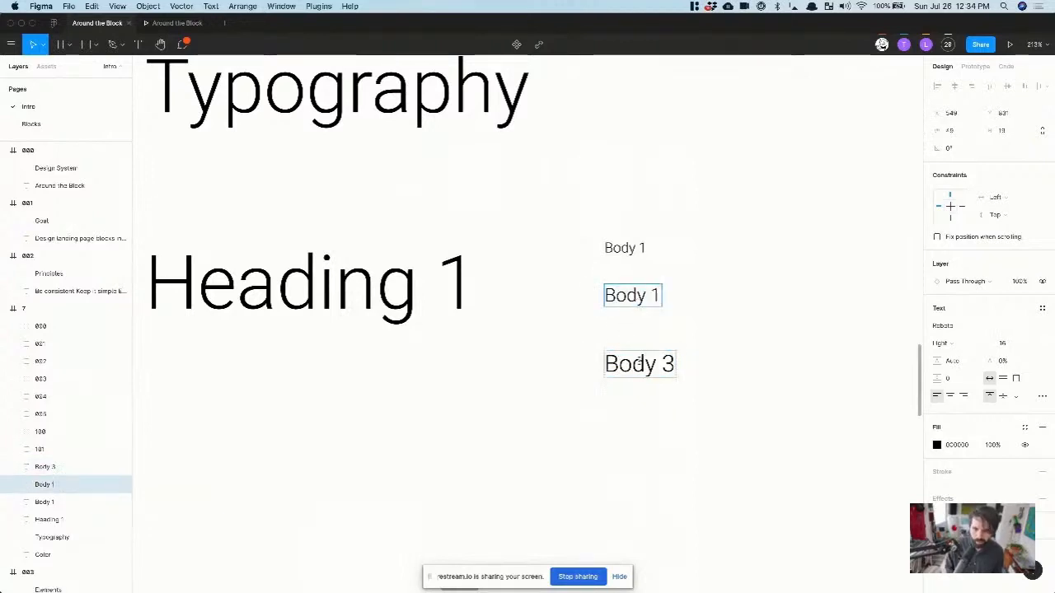
Step: Relabel the largest body text as "Body 2" and the smallest as "Body 0"
{"action": "double_click", "coordinate": [639, 364]}
{"action": "key", "text": "Right"}
{"action": "key", "text": "BackSpace"}
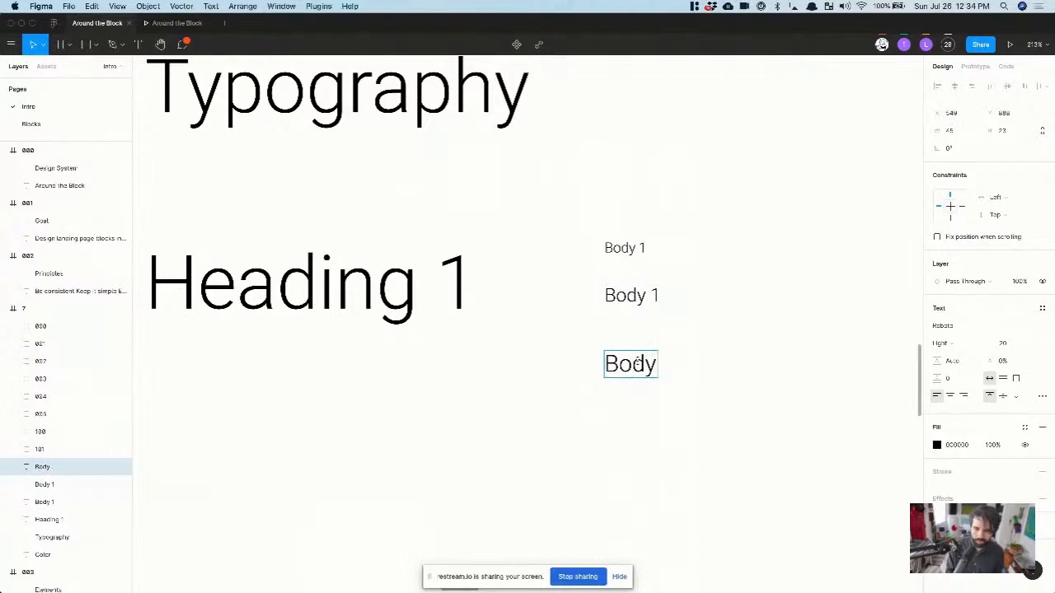
{"action": "left_click", "coordinate": [612, 248]}
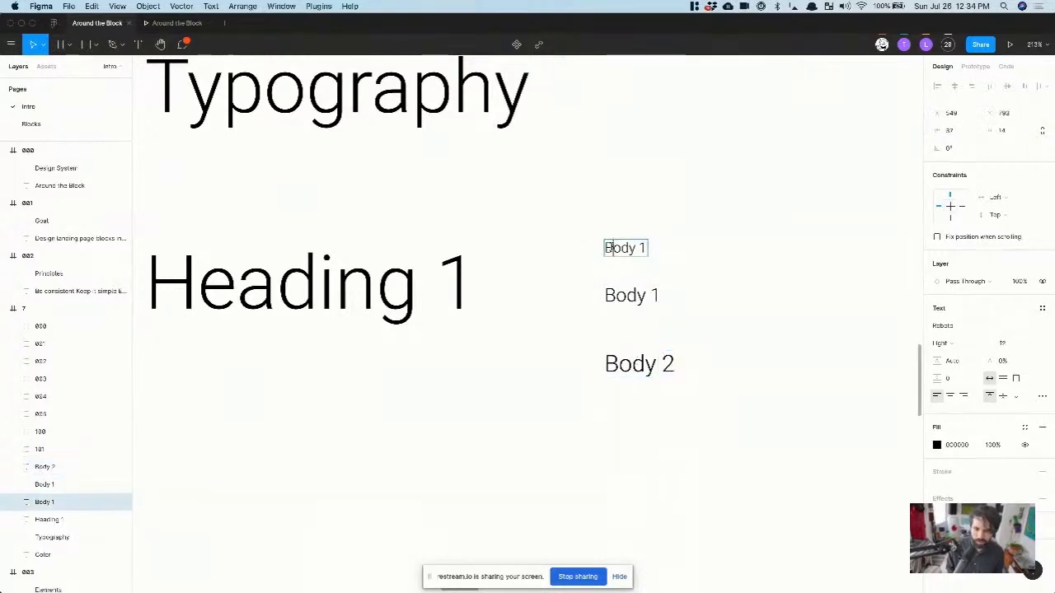
{"action": "key", "text": "Right"}
{"action": "key", "text": "BackSpace"}
{"action": "type", "text": "0"}
{"action": "key", "text": "Escape"}
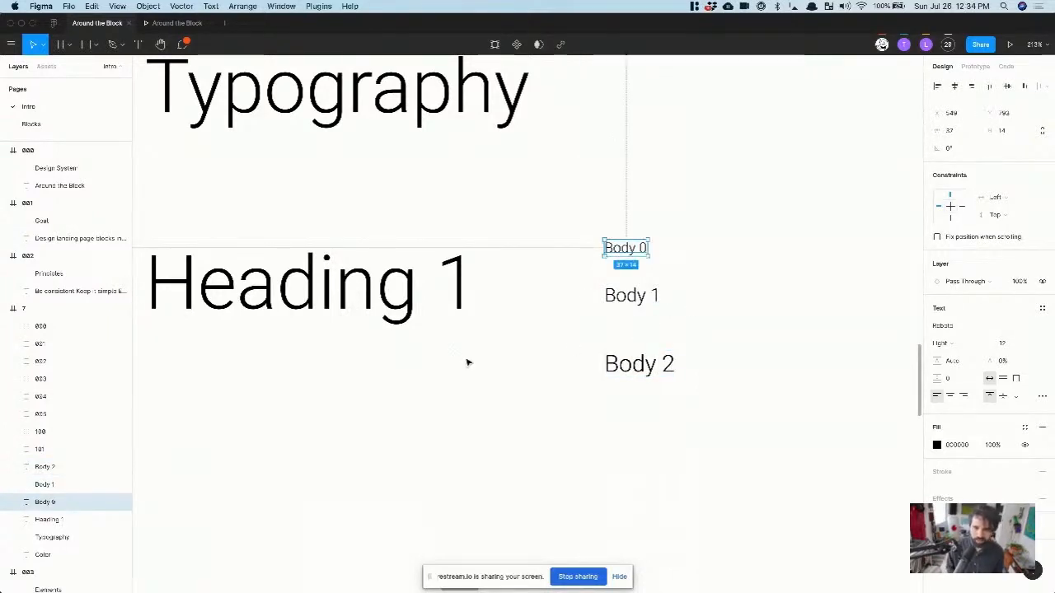
Step: Retype the text of the heading sample under Typography as "Heading 1"
{"action": "scroll", "coordinate": [466, 360], "scroll_direction": "down", "scroll_amount": 5}
{"action": "left_click", "coordinate": [454, 327]}
{"action": "double_click", "coordinate": [453, 325]}
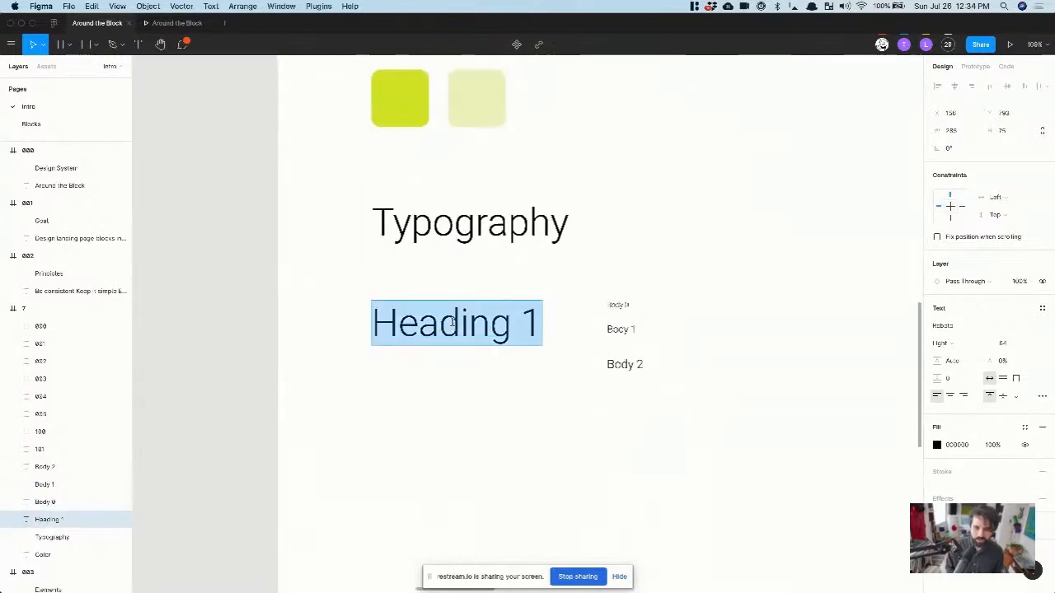
{"action": "type", "text": "Heading 1"}
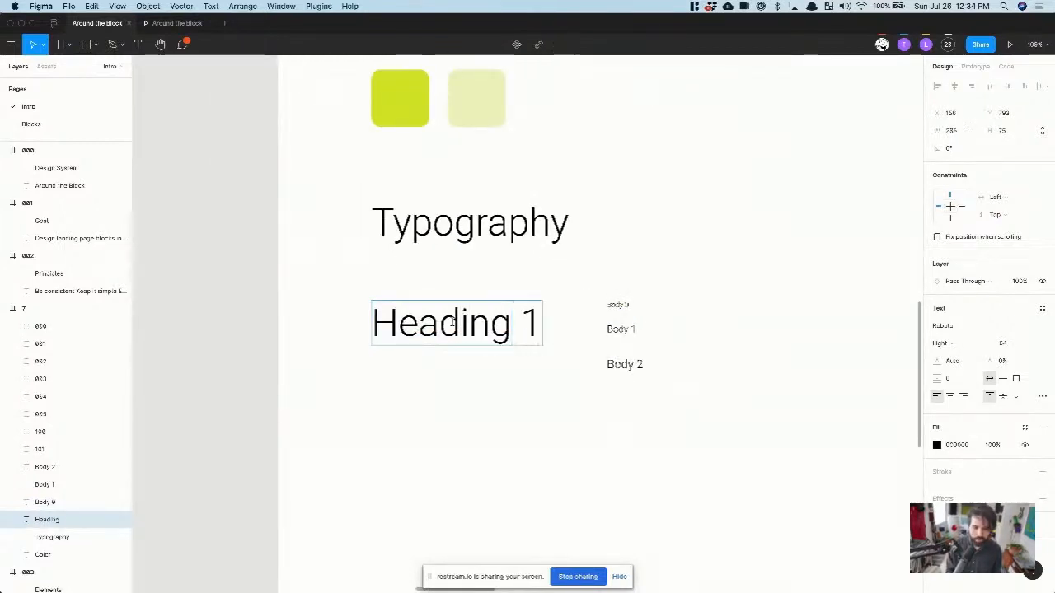
{"action": "key", "text": "Escape"}
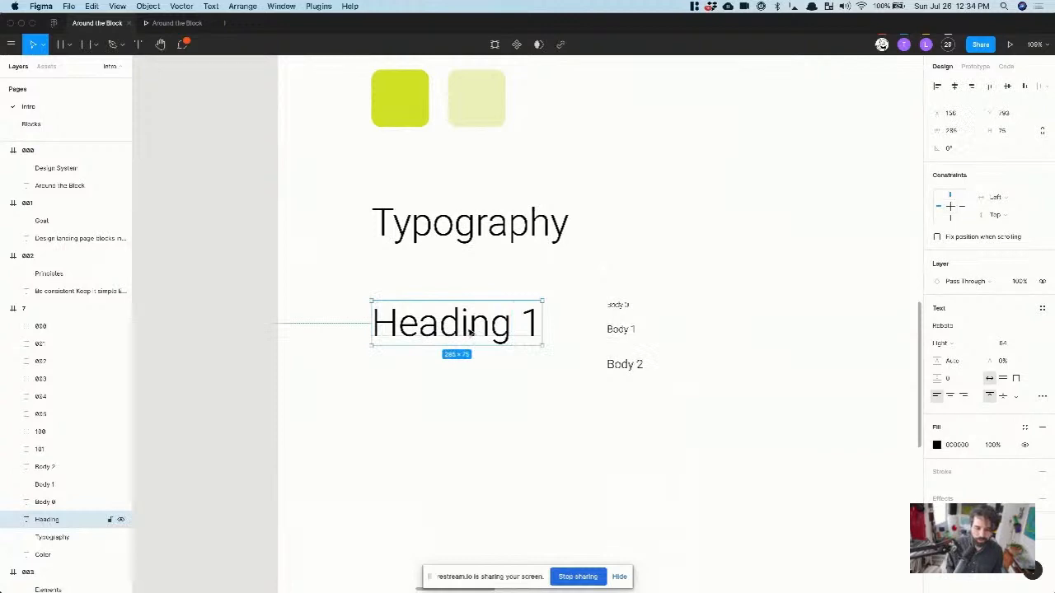
Step: Duplicate the "Heading 1" text twice below it and label the copies "Heading 2" and "Heading 3"
{"action": "left_click_drag", "start_coordinate": [471, 333], "coordinate": [454, 474]}
{"action": "key", "text": "Return"}
{"action": "key", "text": "Right"}
{"action": "key", "text": "BackSpace"}
{"action": "type", "text": "2"}
{"action": "key", "text": "Escape"}
{"action": "key", "text": "Return"}
{"action": "key", "text": "Right"}
{"action": "key", "text": "BackSpace"}
{"action": "type", "text": "3"}
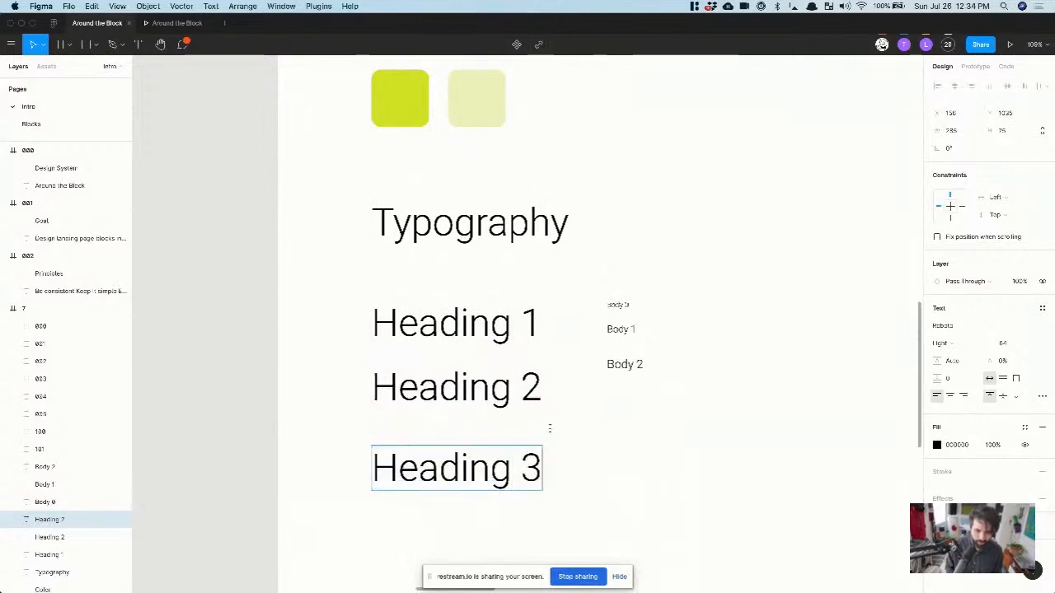
{"action": "key", "text": "Escape"}
Step: Switch to YouTube Studio in Chrome, post "Can you hear and see everything?" in the live chat, and return to Figma
{"action": "key", "text": "super+Tab"}
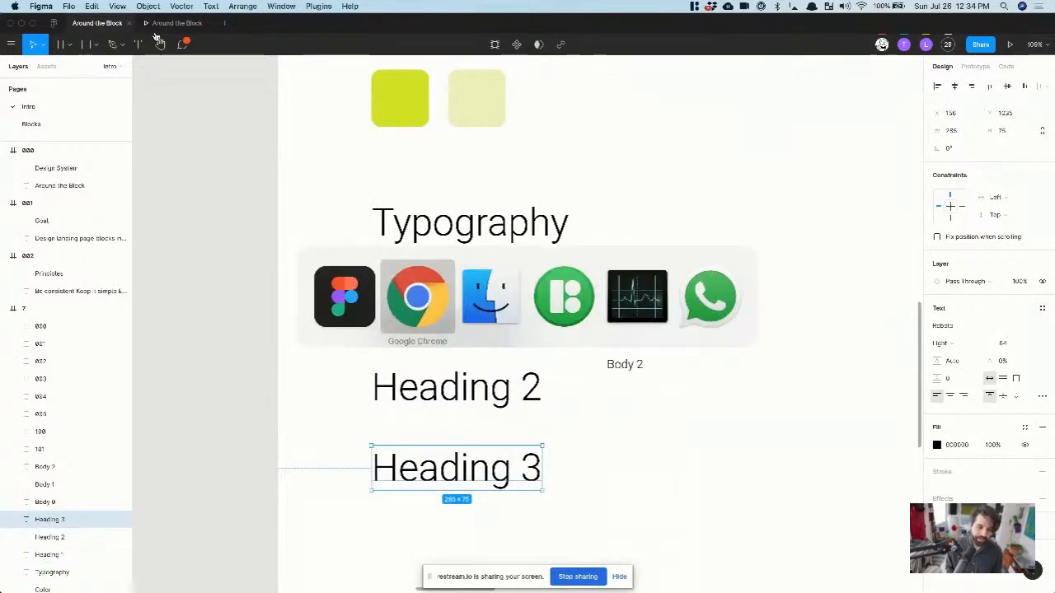
{"action": "left_click", "coordinate": [239, 28]}
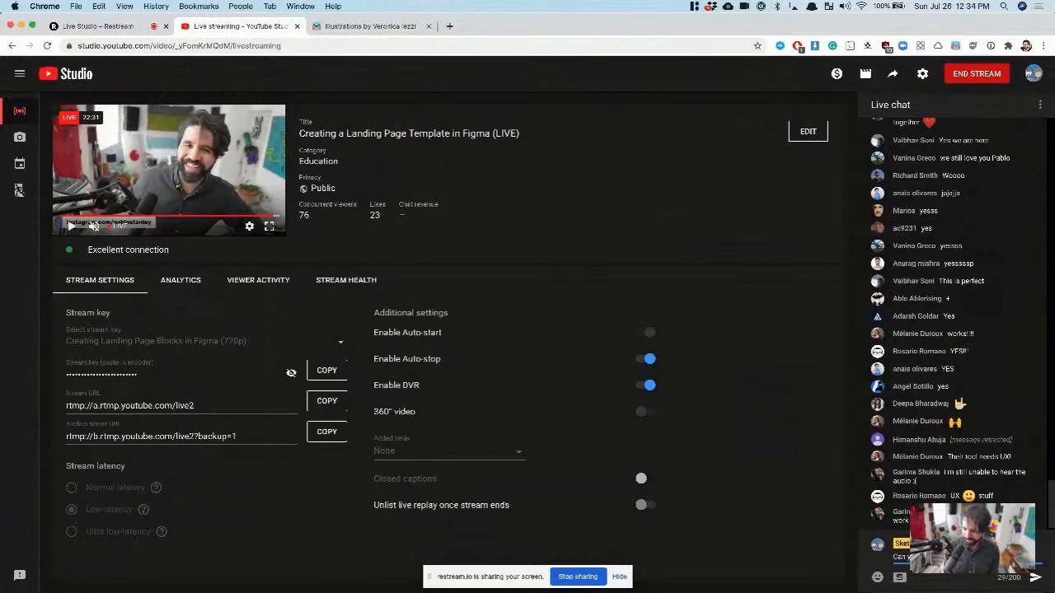
{"action": "key", "text": "Return"}
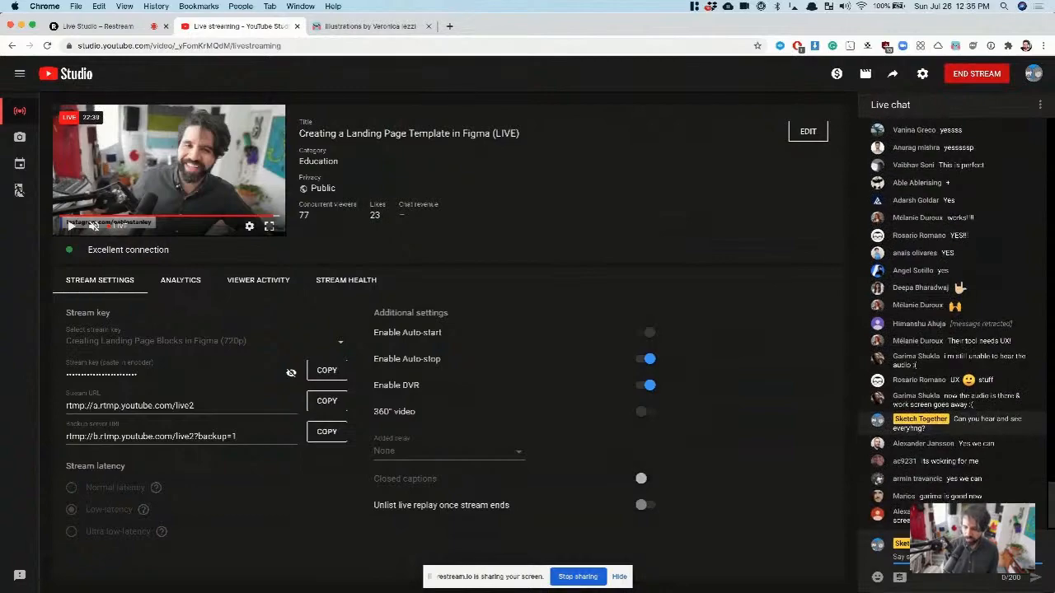
{"action": "key", "text": "super+Tab"}
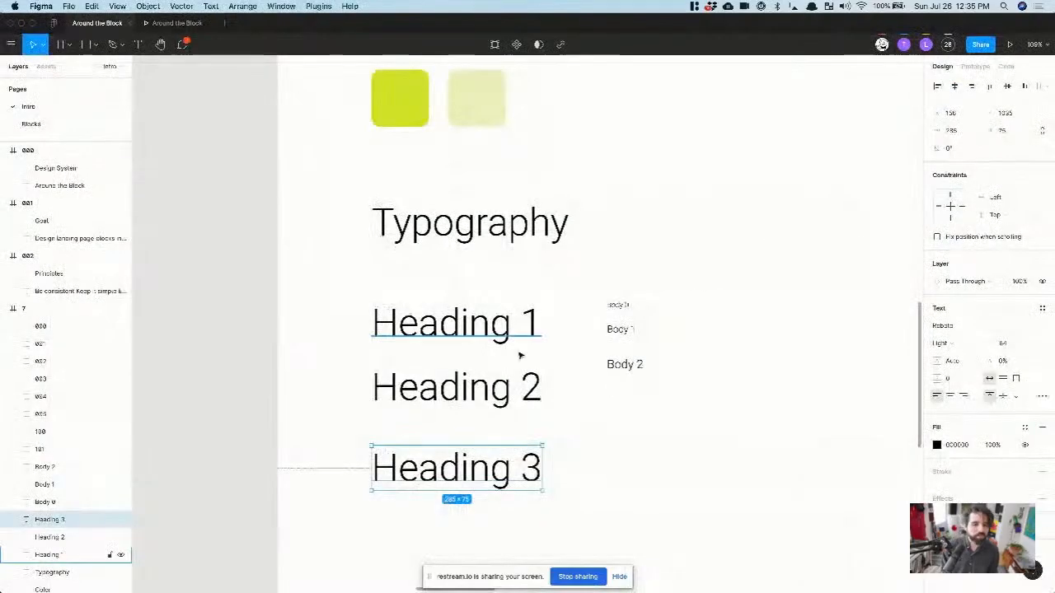
Step: Set the font size of the three heading texts to 24 together
{"action": "left_click", "coordinate": [289, 353]}
{"action": "left_click", "coordinate": [466, 341]}
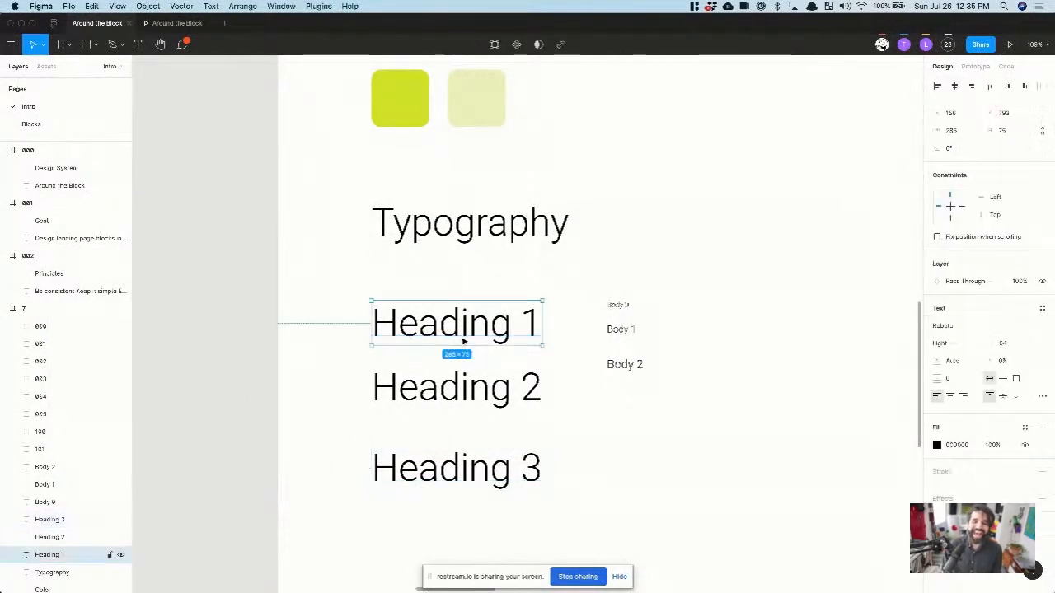
{"action": "left_click_drag", "start_coordinate": [328, 324], "coordinate": [558, 469]}
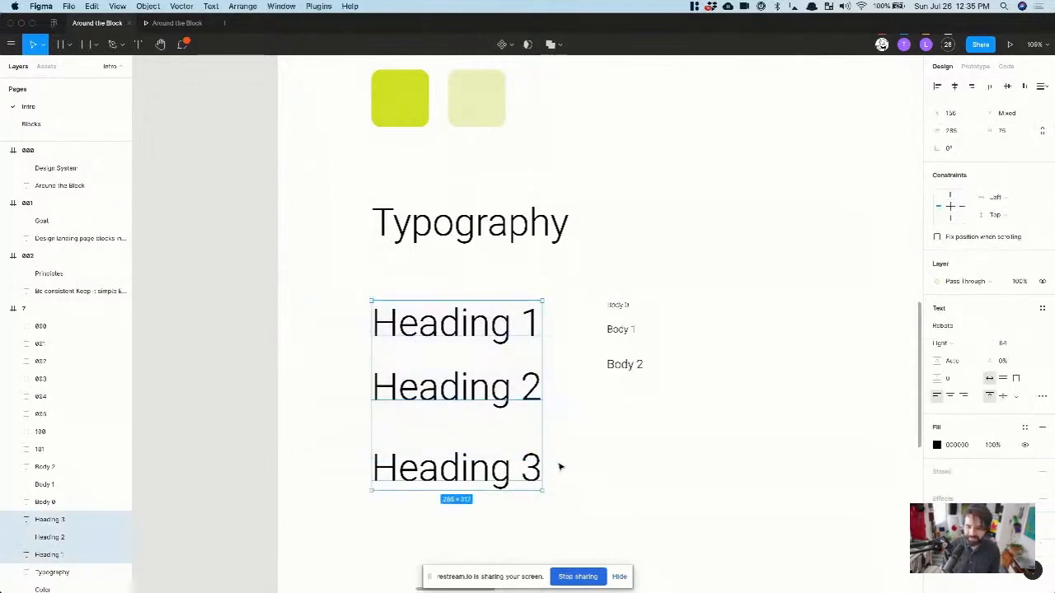
{"action": "left_click", "coordinate": [1004, 342]}
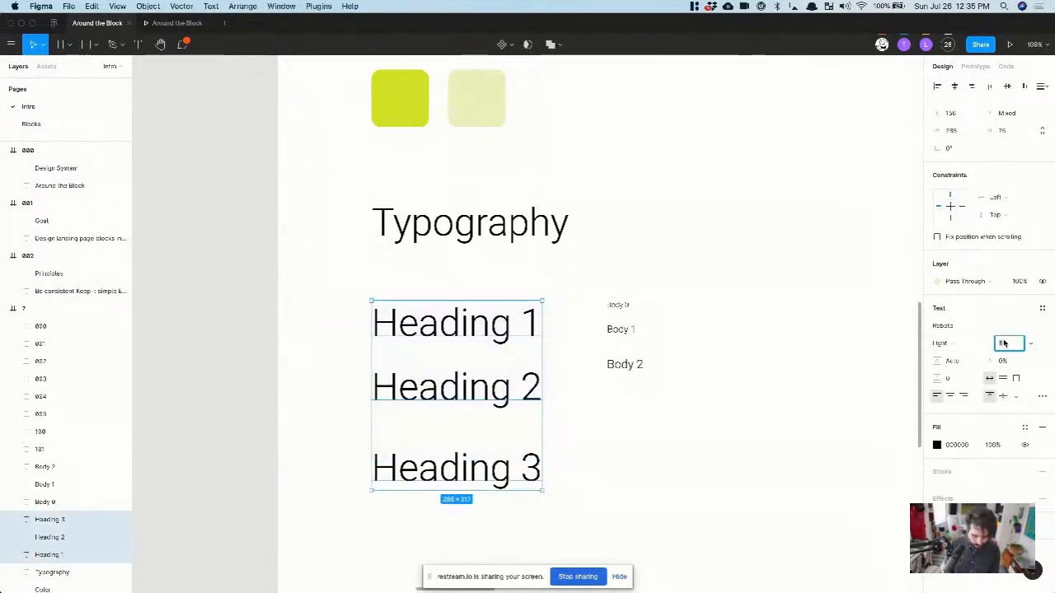
{"action": "left_click", "coordinate": [631, 365]}
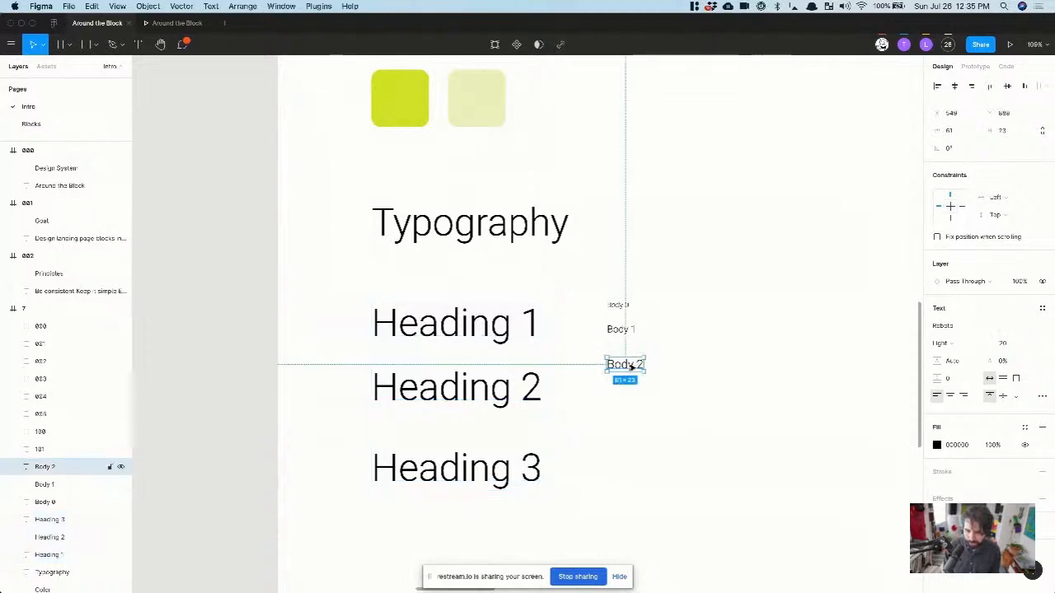
{"action": "left_click_drag", "start_coordinate": [321, 315], "coordinate": [577, 549]}
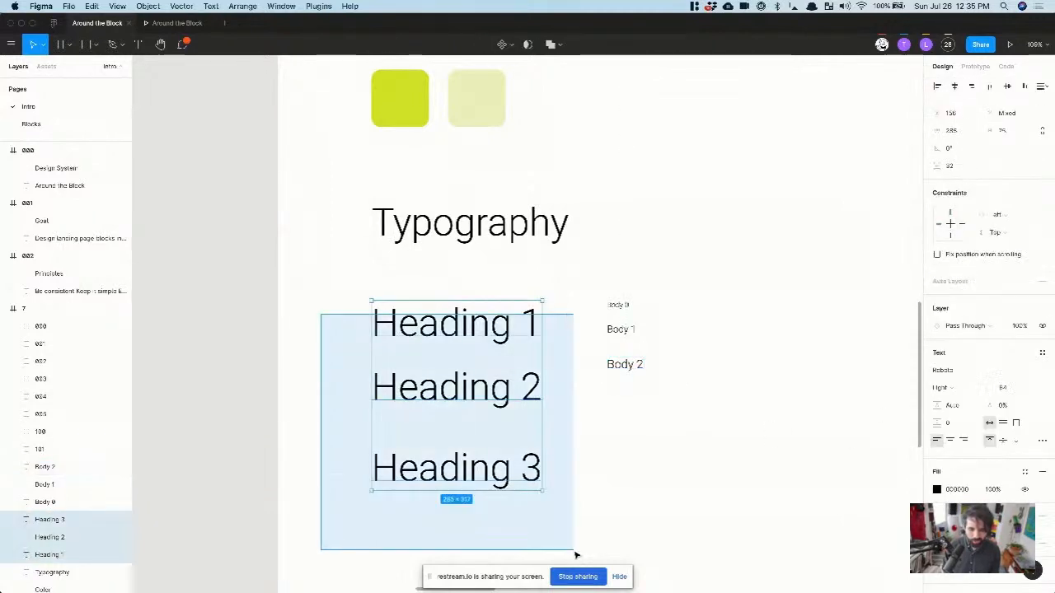
{"action": "left_click", "coordinate": [1012, 343]}
{"action": "type", "text": "2"}
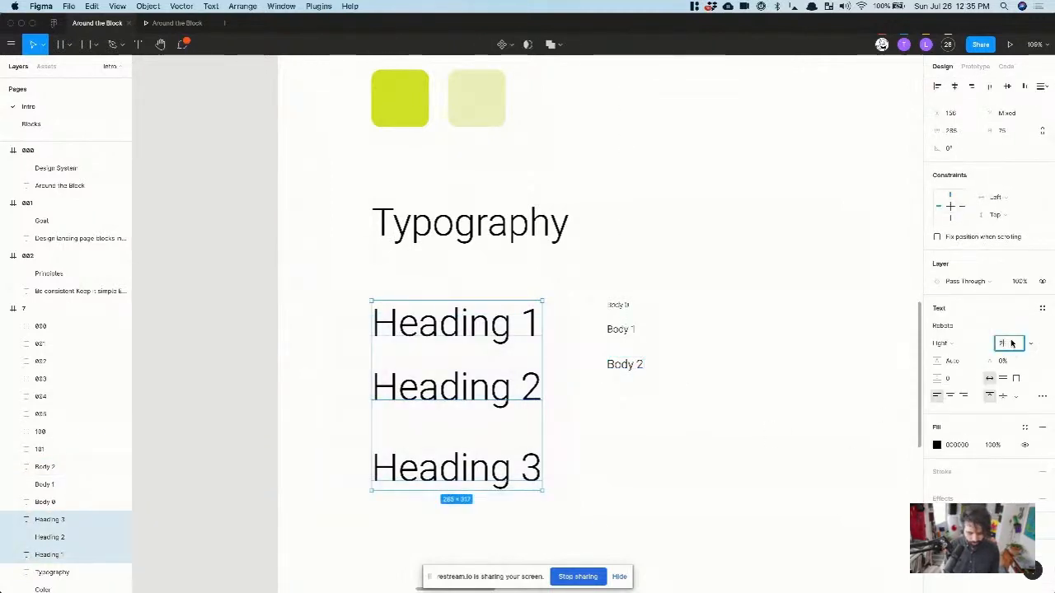
{"action": "type", "text": "4"}
{"action": "key", "text": "Return"}
Step: Set the font size of the "Heading 2" text to 32
{"action": "left_click", "coordinate": [408, 373]}
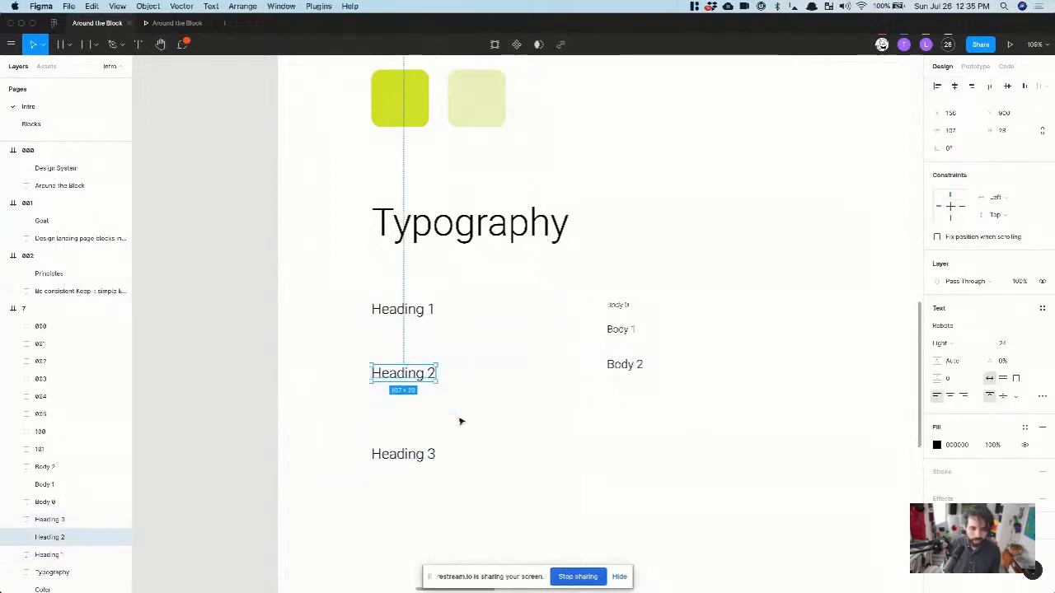
{"action": "left_click", "coordinate": [419, 453]}
{"action": "left_click", "coordinate": [388, 375]}
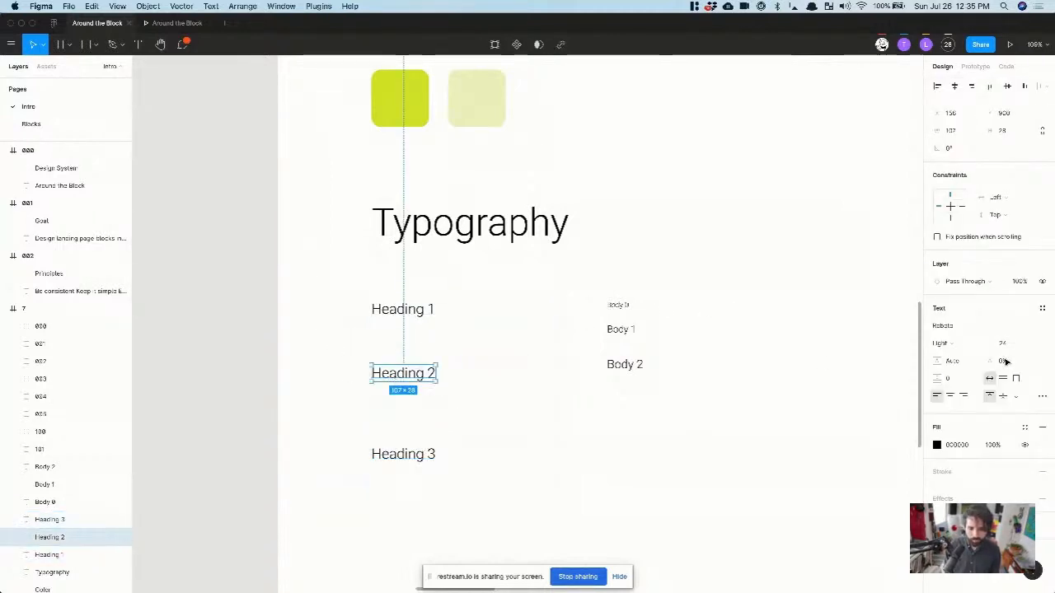
{"action": "left_click", "coordinate": [1007, 343]}
{"action": "type", "text": "32"}
{"action": "key", "text": "Return"}
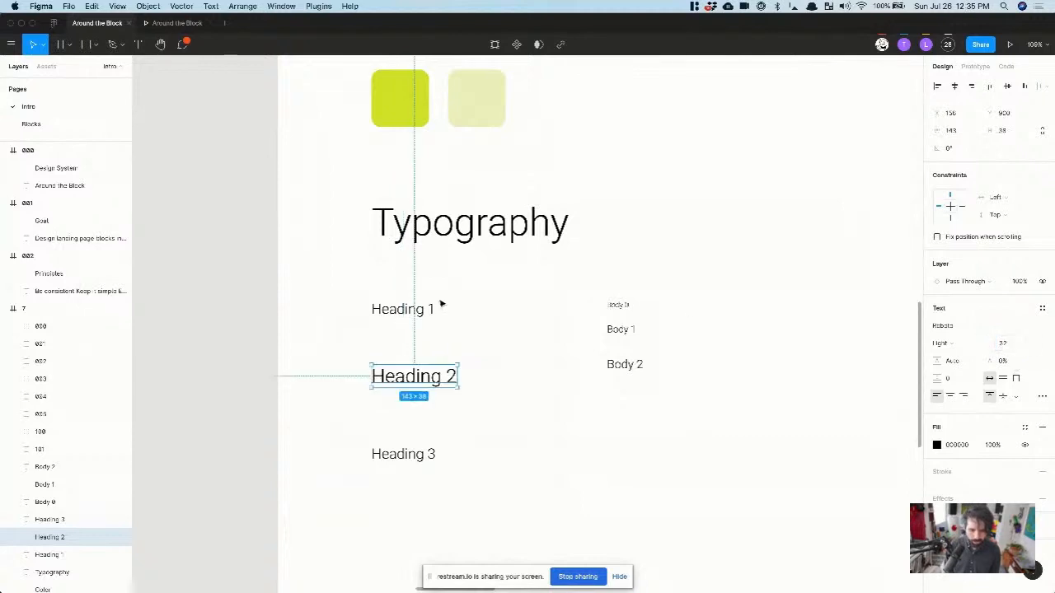
Step: Set the font size of the "Heading 1" text to 48
{"action": "left_click", "coordinate": [50, 554]}
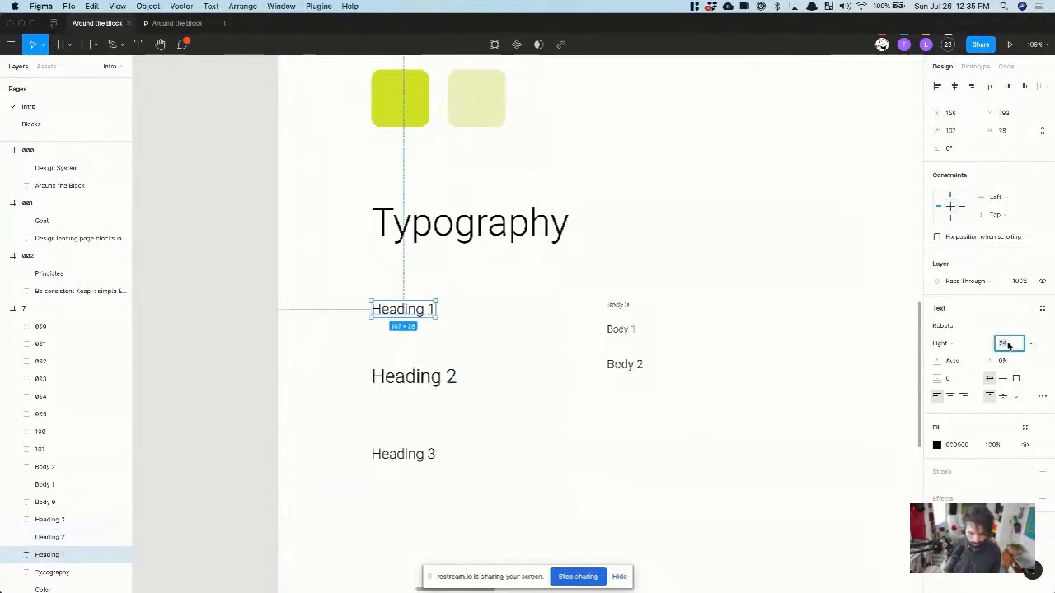
{"action": "type", "text": "48"}
{"action": "key", "text": "Return"}
Step: Move "Heading 2" and "Heading 3" up together by 40 px, and move "Heading 3" up by a further 40 px
{"action": "scroll", "coordinate": [478, 391], "scroll_direction": "down", "scroll_amount": 5}
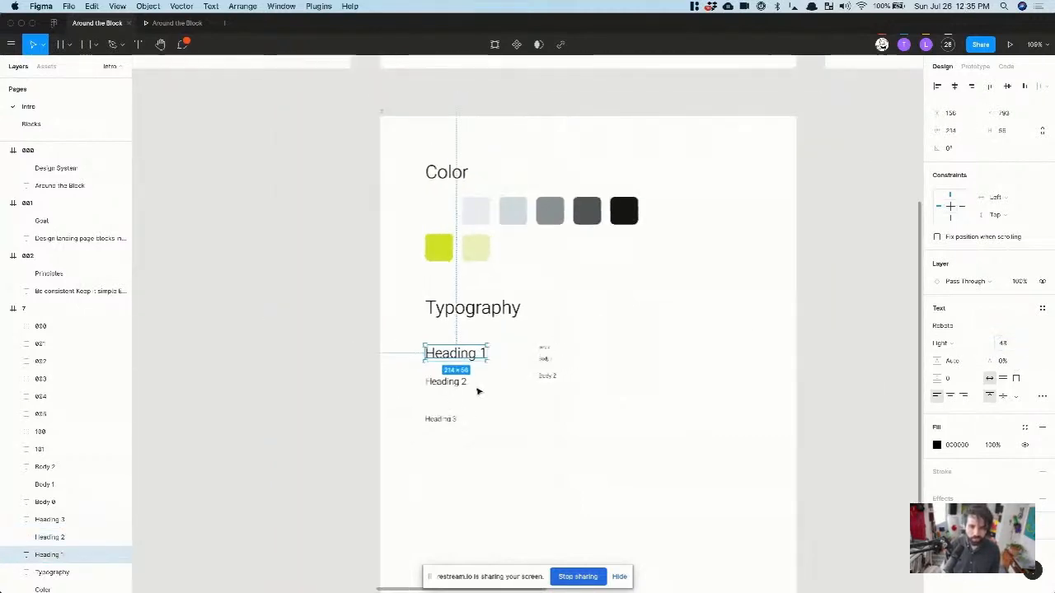
{"action": "scroll", "coordinate": [463, 387], "scroll_direction": "right", "scroll_amount": 3}
{"action": "scroll", "coordinate": [271, 352], "scroll_direction": "up", "scroll_amount": 3}
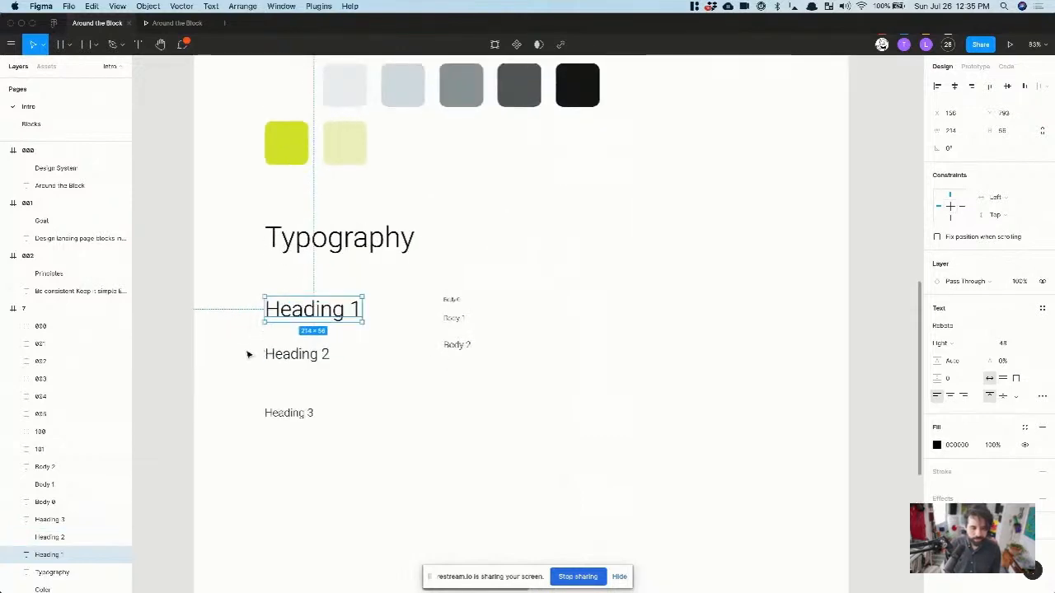
{"action": "left_click_drag", "start_coordinate": [236, 343], "coordinate": [338, 469]}
{"action": "key", "text": "shift+Up"}
{"action": "key", "text": "shift+Up"}
{"action": "key", "text": "shift+Up"}
{"action": "key", "text": "shift+Up"}
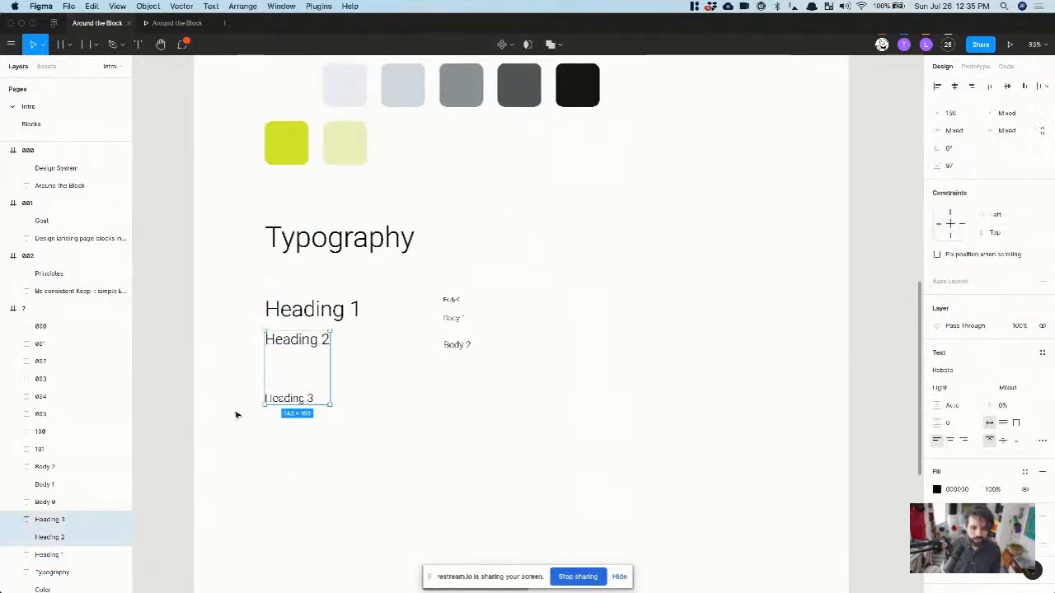
{"action": "left_click_drag", "start_coordinate": [222, 361], "coordinate": [374, 473]}
{"action": "key", "text": "shift+Up"}
{"action": "key", "text": "shift+Up"}
{"action": "key", "text": "shift+Up"}
{"action": "key", "text": "shift+Up"}
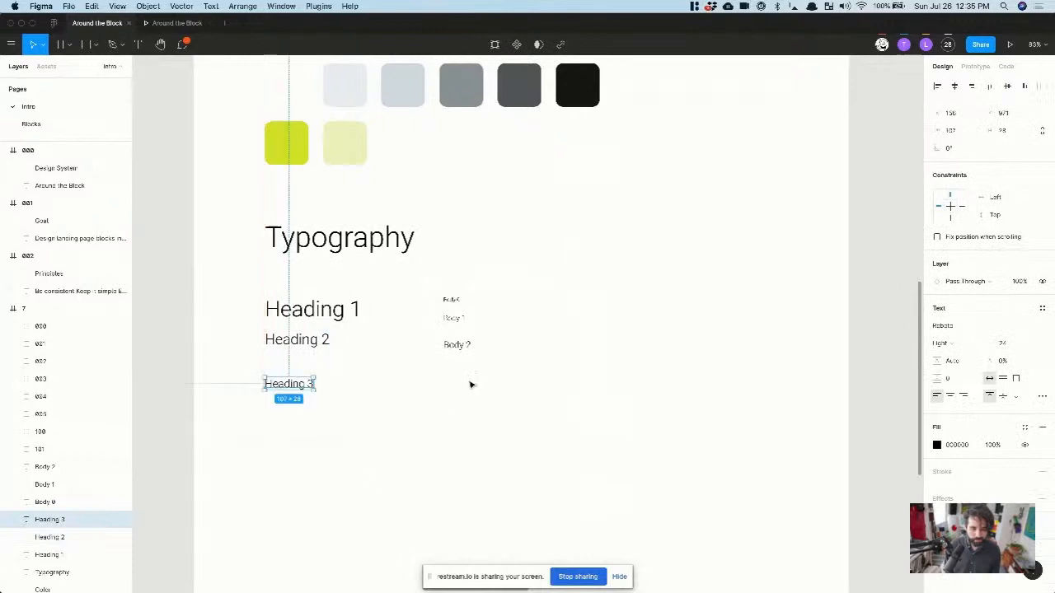
Step: Set the font size of the "Heading 3" text to 32
{"action": "left_click", "coordinate": [454, 346]}
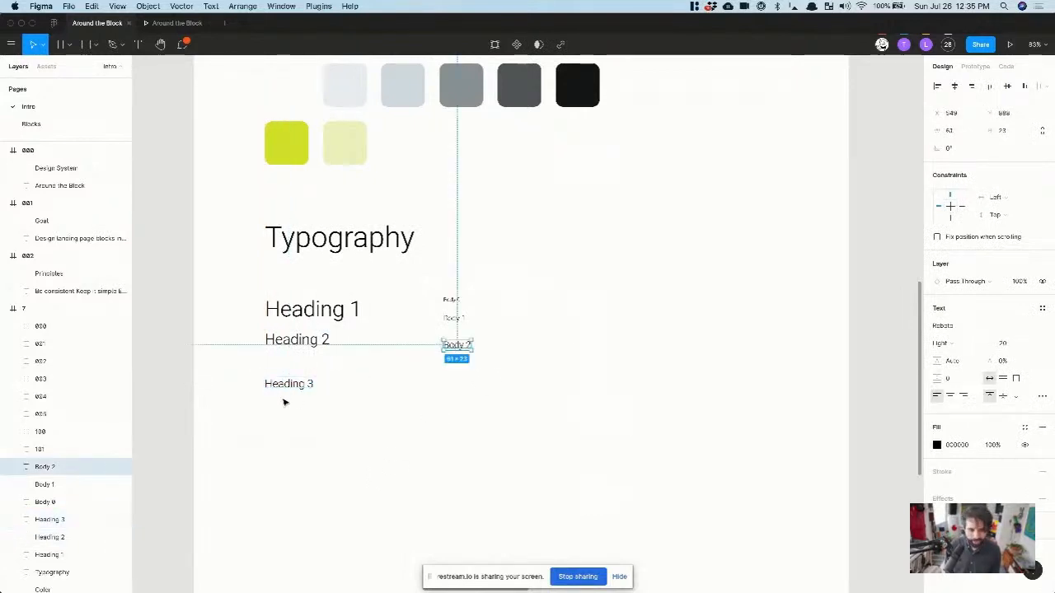
{"action": "left_click", "coordinate": [288, 388]}
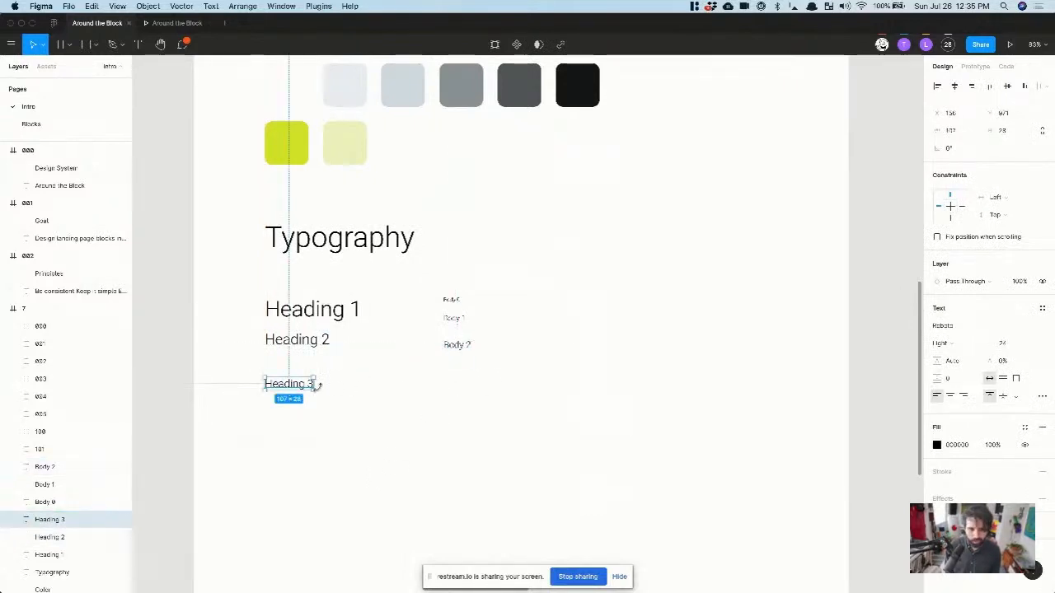
{"action": "left_click", "coordinate": [1019, 343]}
{"action": "type", "text": "32"}
{"action": "key", "text": "Return"}
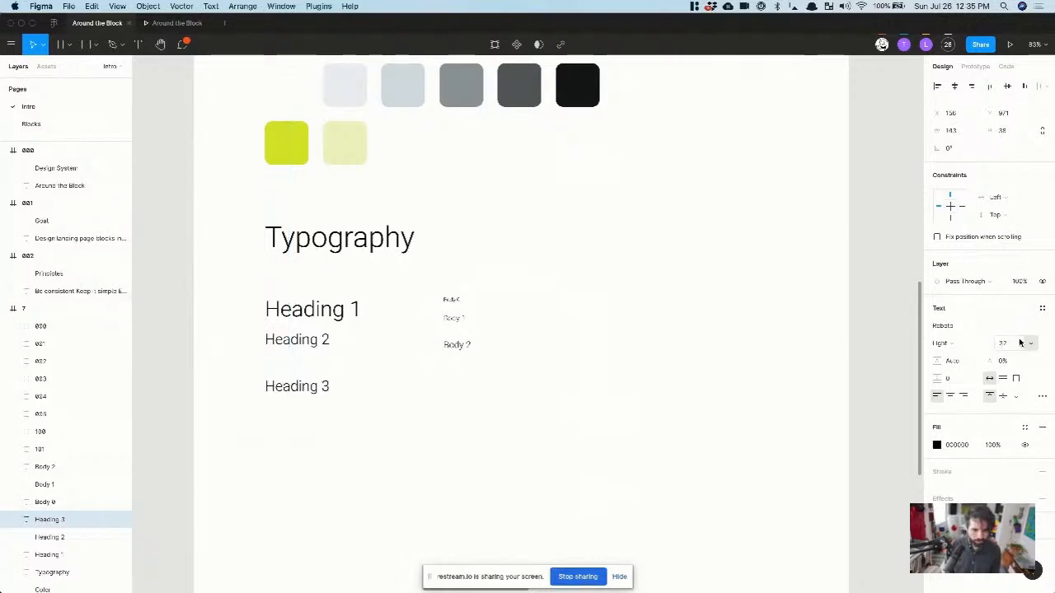
Step: Set the font size of the "Heading 2" text to 40
{"action": "left_click", "coordinate": [328, 345]}
{"action": "left_click", "coordinate": [1007, 342]}
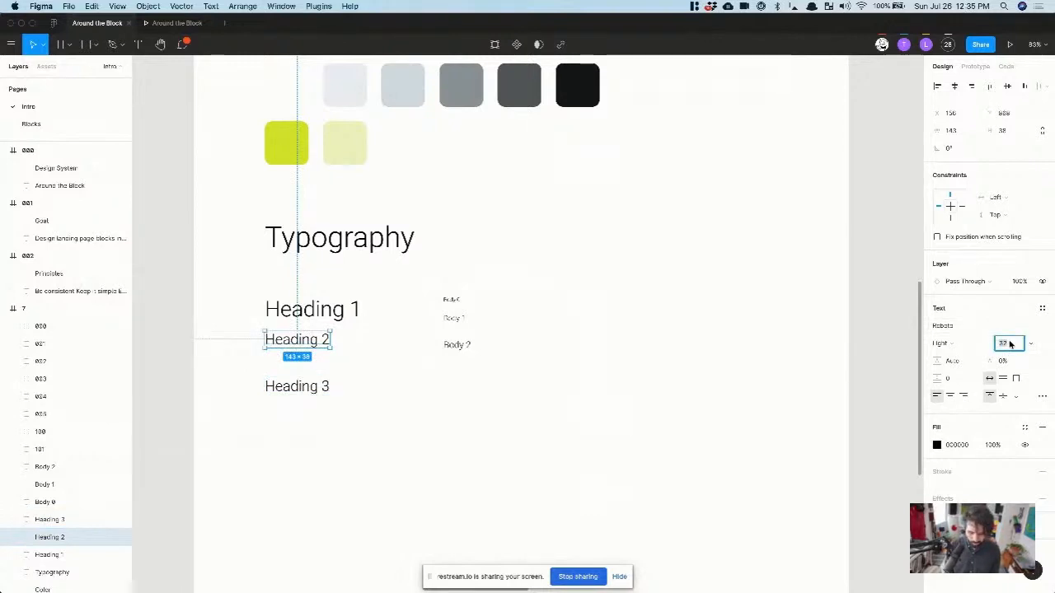
{"action": "type", "text": "40"}
{"action": "key", "text": "Return"}
Step: Set the font size of the "Heading 1" text to 56
{"action": "left_click", "coordinate": [318, 309]}
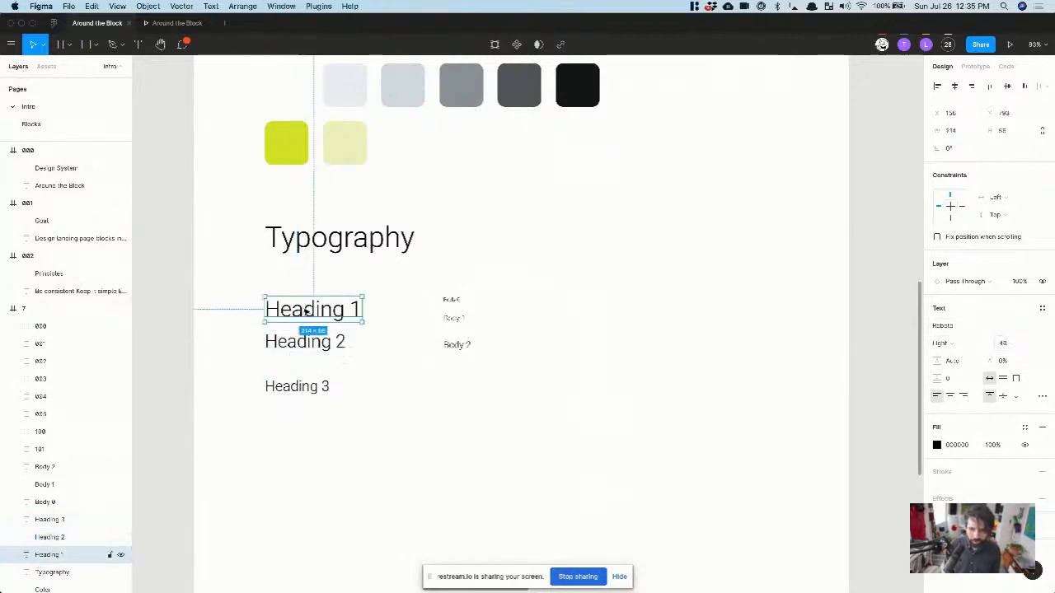
{"action": "left_click", "coordinate": [1014, 344]}
{"action": "type", "text": "5"}
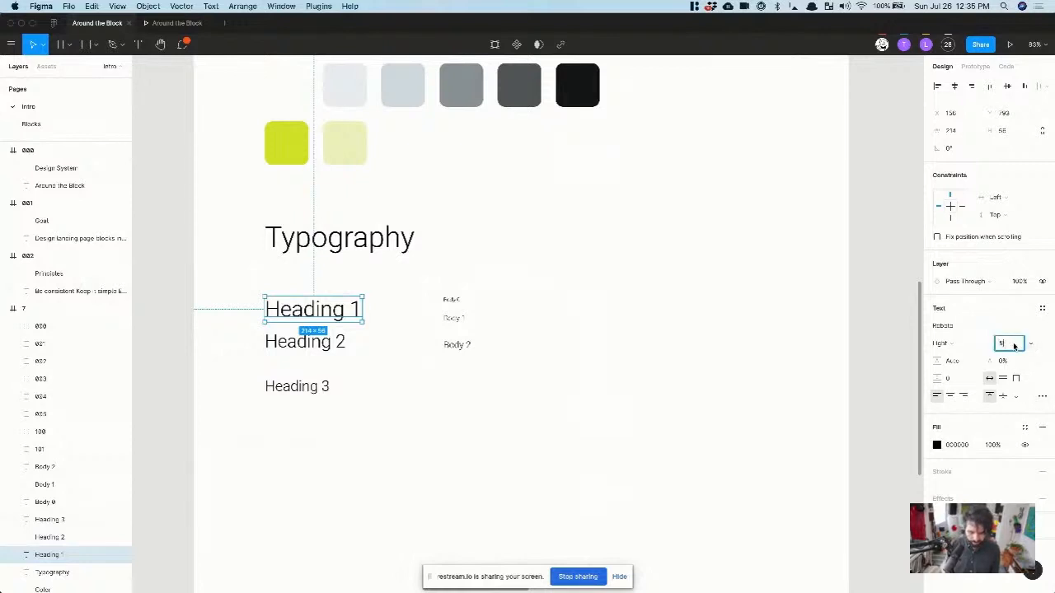
{"action": "type", "text": "6"}
{"action": "key", "text": "Return"}
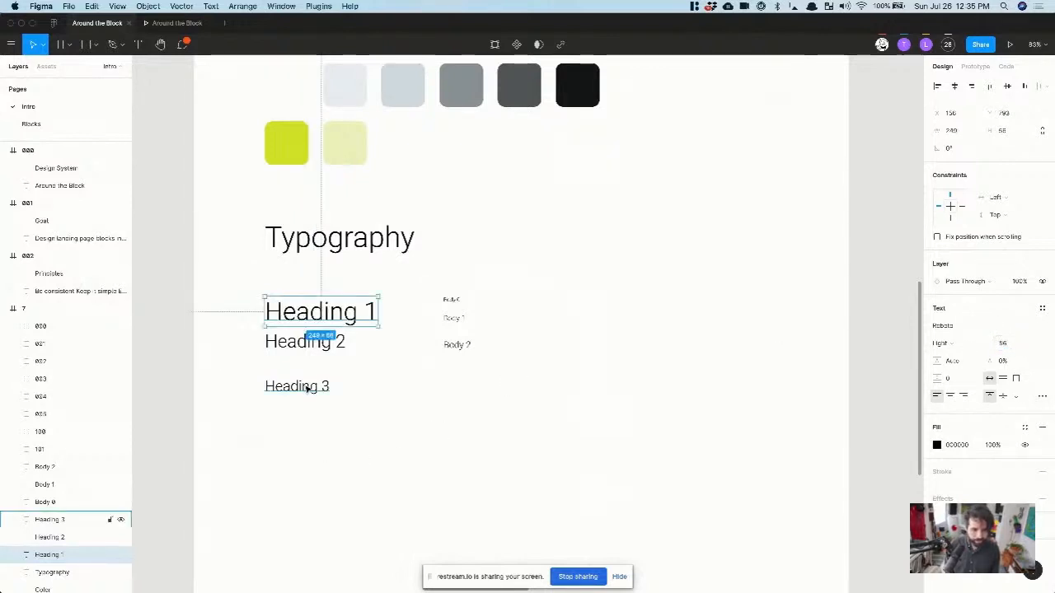
Step: Move the "Heading 3" text up so it sits closely below "Heading 2"
{"action": "left_click_drag", "start_coordinate": [306, 388], "coordinate": [306, 371]}
{"action": "left_click_drag", "start_coordinate": [257, 443], "coordinate": [420, 300]}
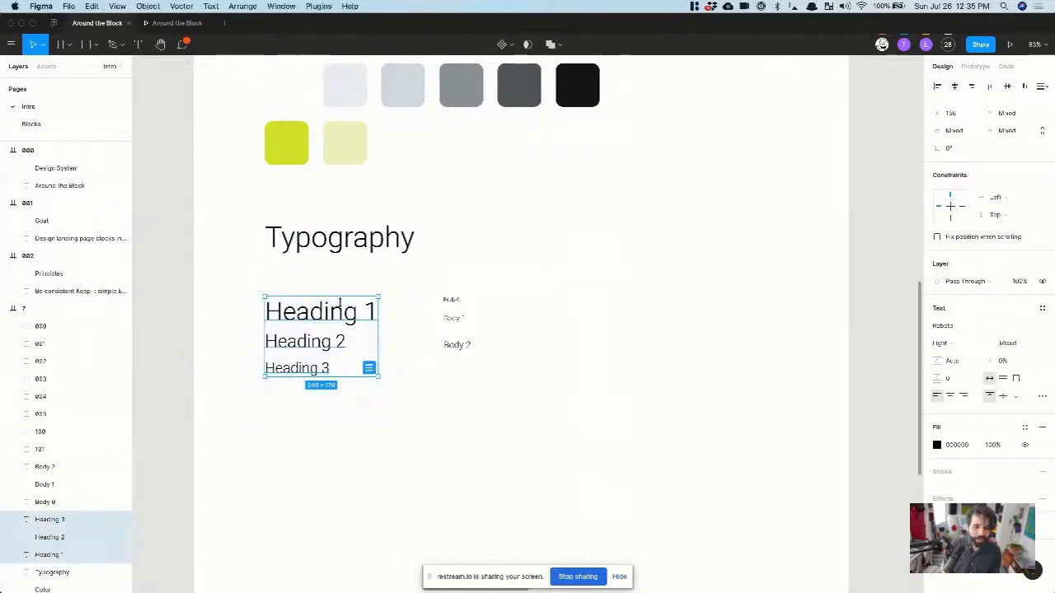
{"action": "left_click", "coordinate": [412, 303]}
{"action": "left_click_drag", "start_coordinate": [414, 290], "coordinate": [472, 385]}
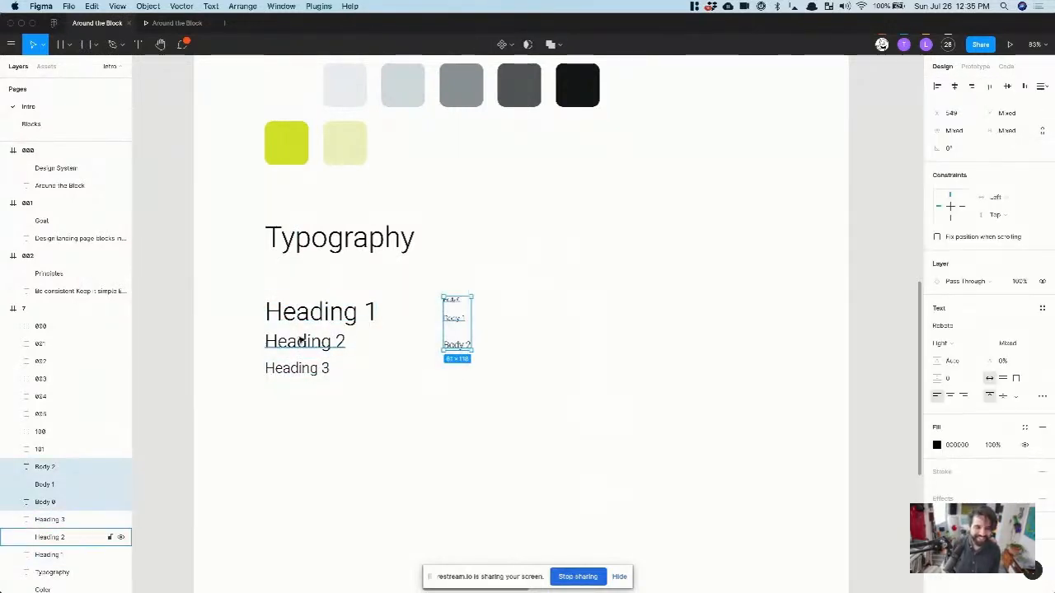
{"action": "left_click_drag", "start_coordinate": [320, 330], "coordinate": [306, 396]}
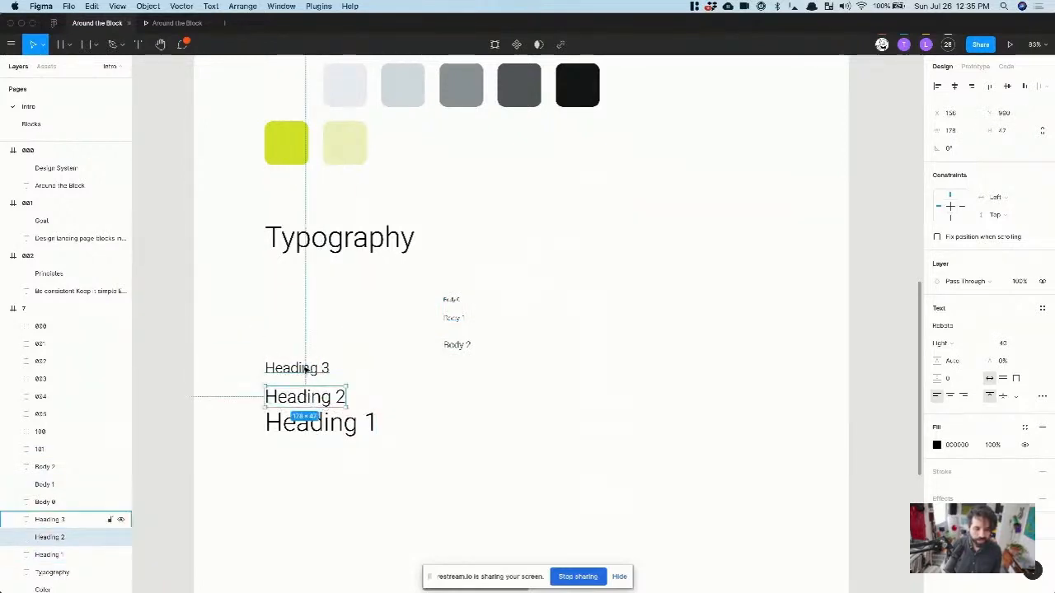
{"action": "key", "text": "ctrl+z"}
{"action": "key", "text": "ctrl+z"}
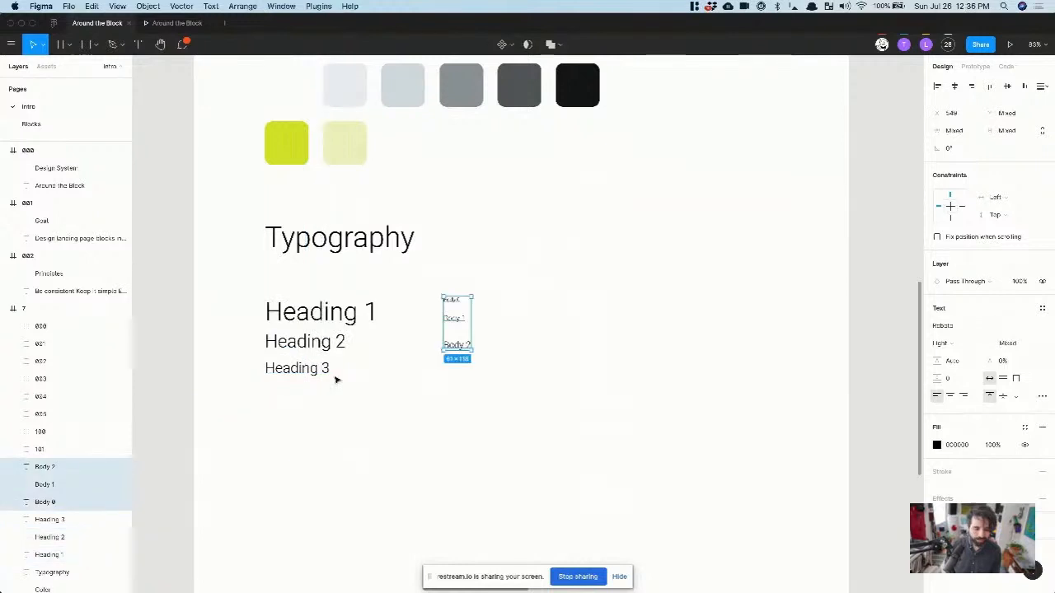
Step: Move the three heading texts up together by about 15 px, closer to the "Typography" title
{"action": "left_click", "coordinate": [223, 283]}
{"action": "left_click_drag", "start_coordinate": [216, 270], "coordinate": [493, 416]}
{"action": "left_click", "coordinate": [285, 434]}
{"action": "left_click_drag", "start_coordinate": [285, 434], "coordinate": [341, 308]}
{"action": "left_click", "coordinate": [378, 394]}
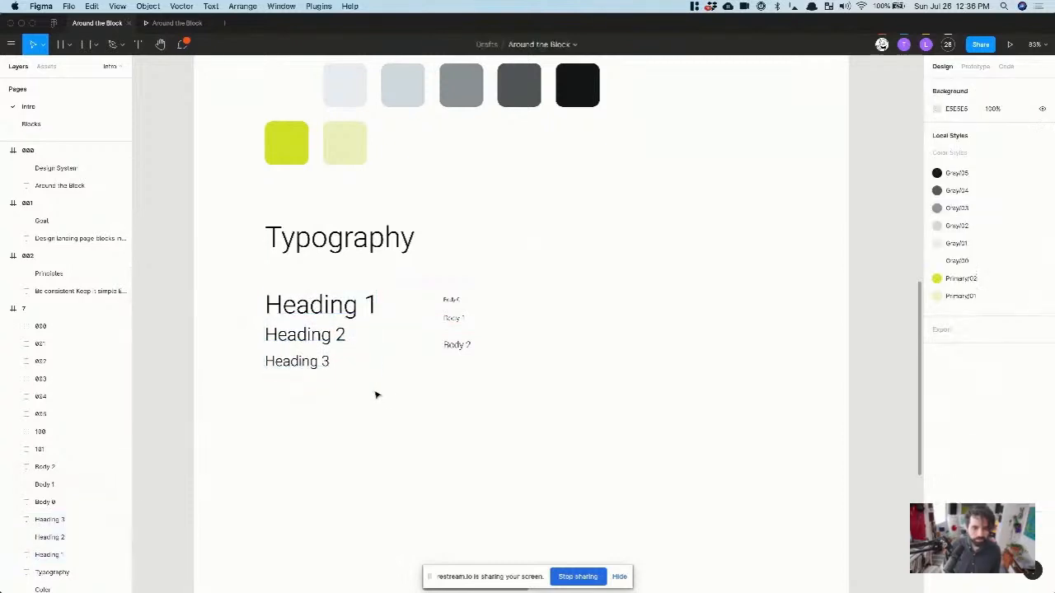
{"action": "scroll", "coordinate": [262, 330], "scroll_direction": "up", "scroll_amount": 5}
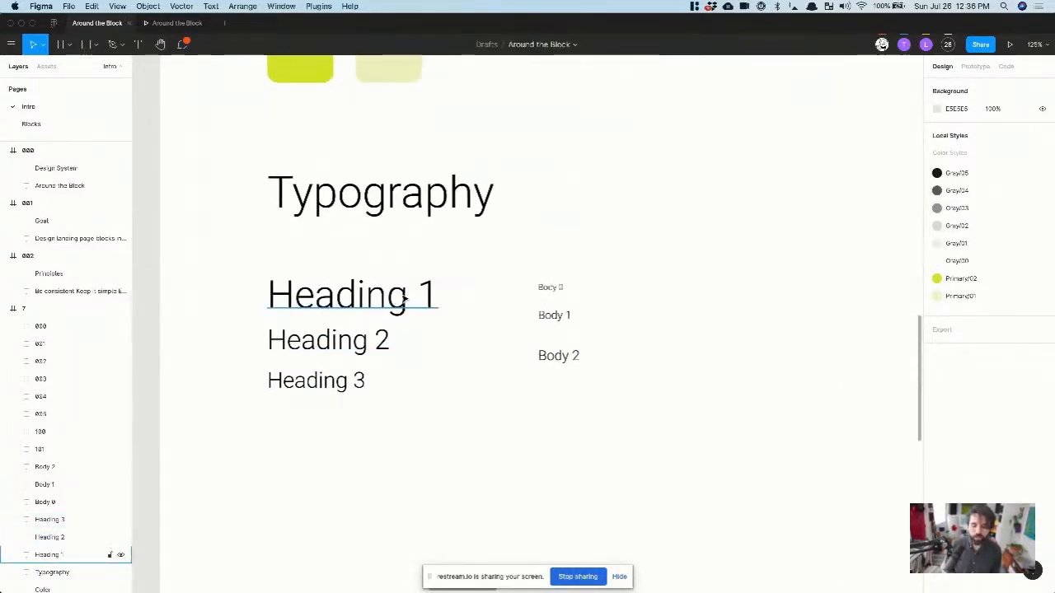
{"action": "left_click", "coordinate": [351, 344]}
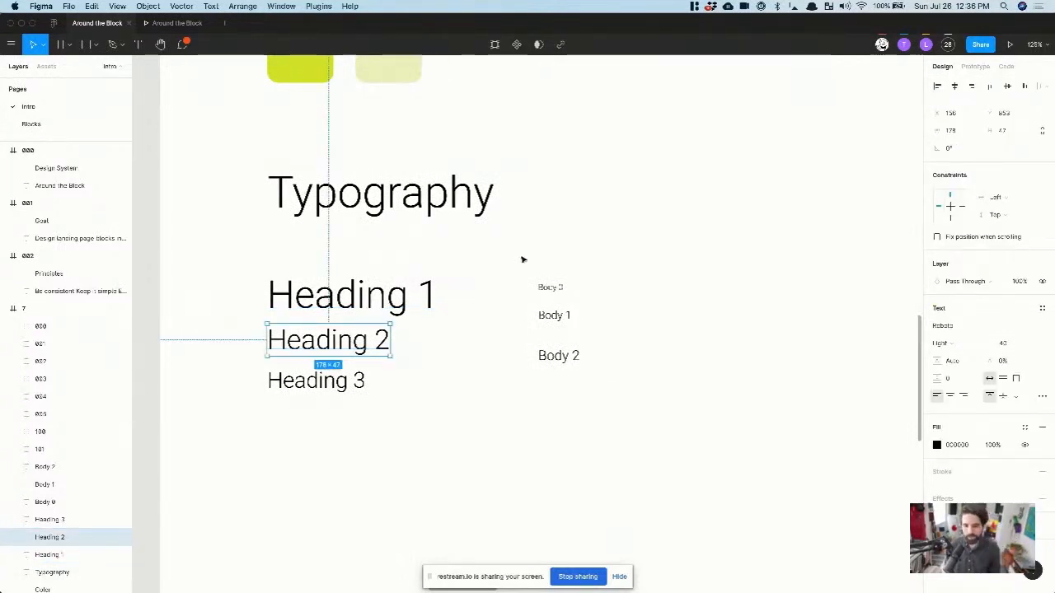
{"action": "left_click_drag", "start_coordinate": [518, 253], "coordinate": [600, 428]}
{"action": "key", "text": "Escape"}
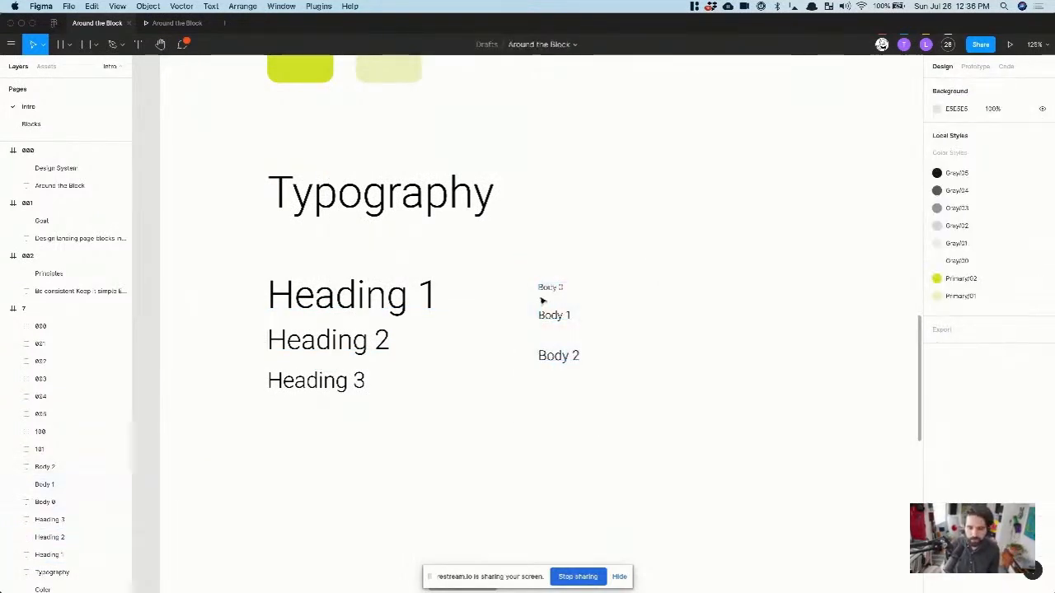
Step: Change the smallest body sample's text from "Body 0" to "Body Label"
{"action": "double_click", "coordinate": [545, 288]}
{"action": "key", "text": "Right"}
{"action": "key", "text": "BackSpace"}
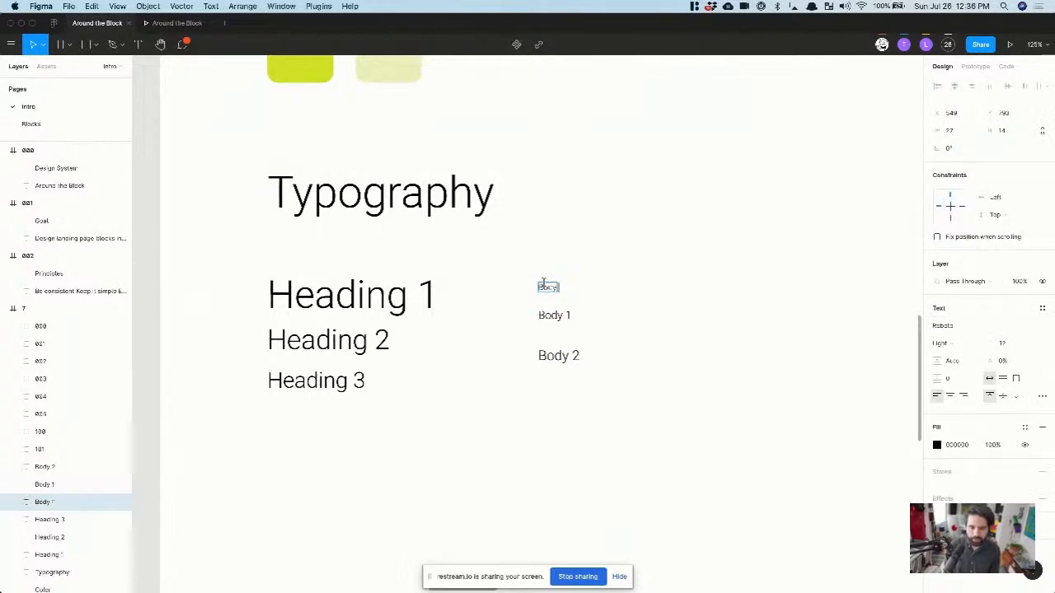
{"action": "type", "text": "Label"}
{"action": "left_click", "coordinate": [549, 306]}
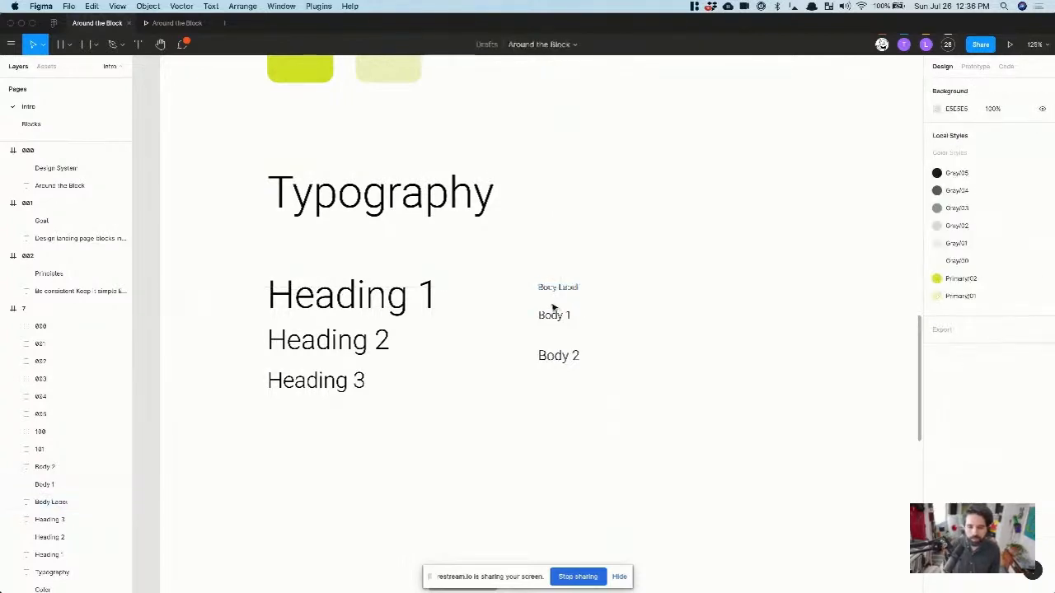
Step: Change the "Body 1" sample's text to "Body Base"
{"action": "left_click", "coordinate": [550, 309]}
{"action": "double_click", "coordinate": [550, 315]}
{"action": "key", "text": "Right"}
{"action": "key", "text": "BackSpace"}
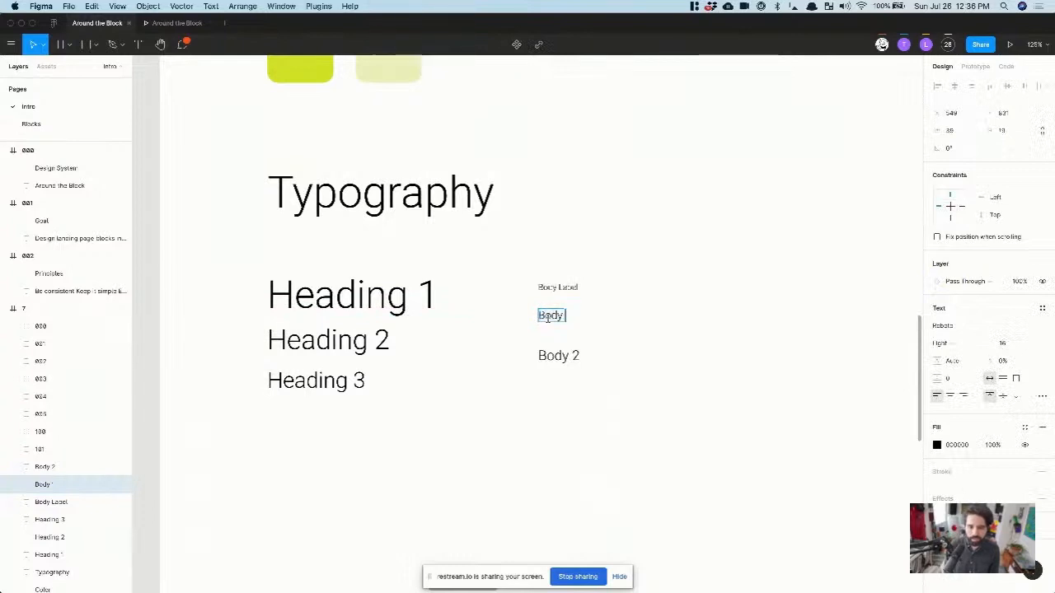
{"action": "type", "text": "Base"}
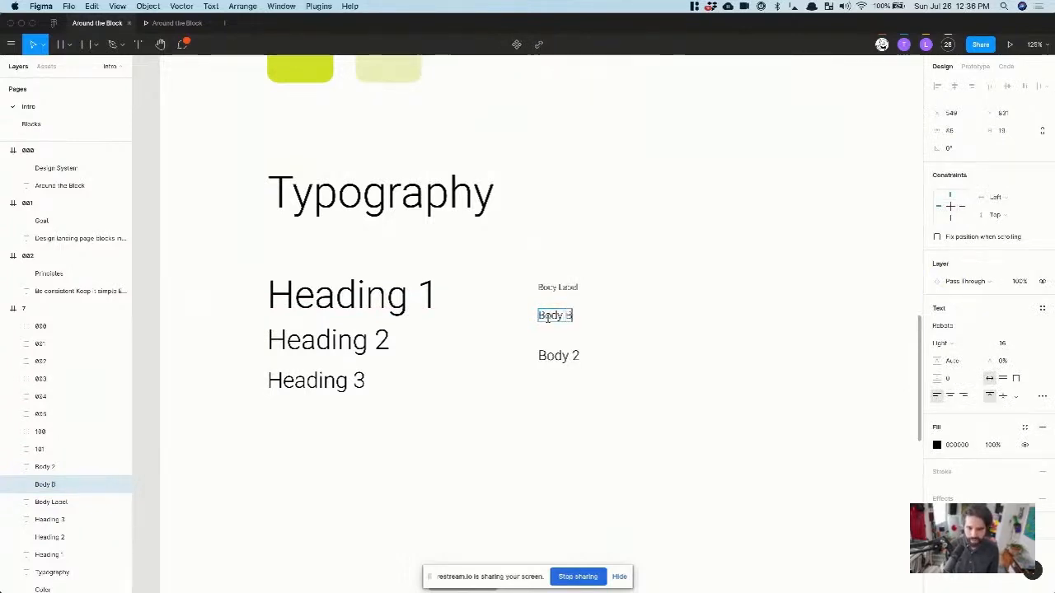
Step: Change the "Body 2" sample's text to "Body Copy"
{"action": "left_click", "coordinate": [561, 356]}
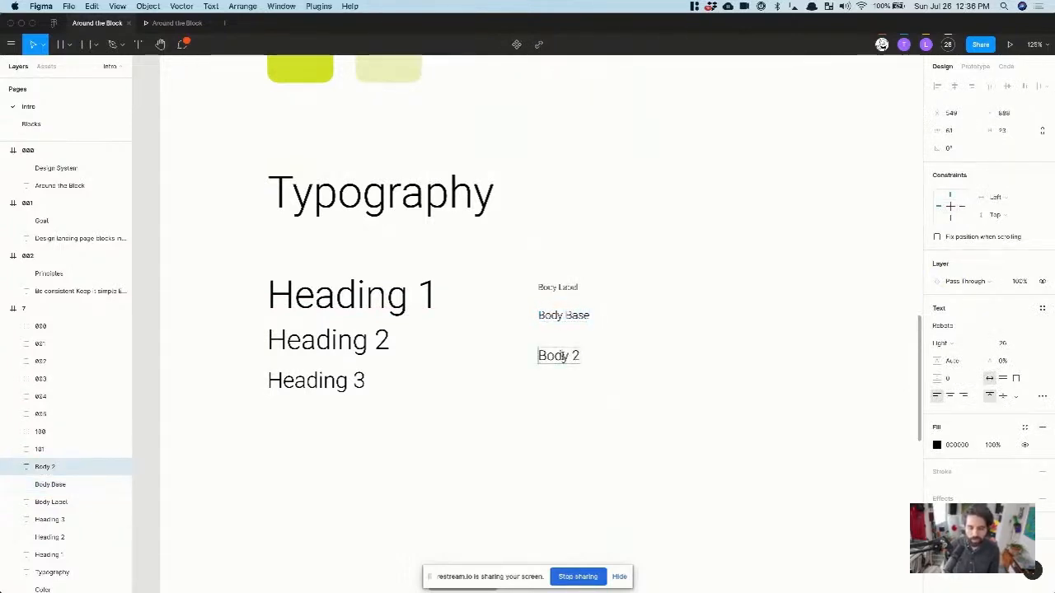
{"action": "double_click", "coordinate": [561, 356]}
{"action": "key", "text": "Right"}
{"action": "key", "text": "BackSpace"}
{"action": "type", "text": "Copy"}
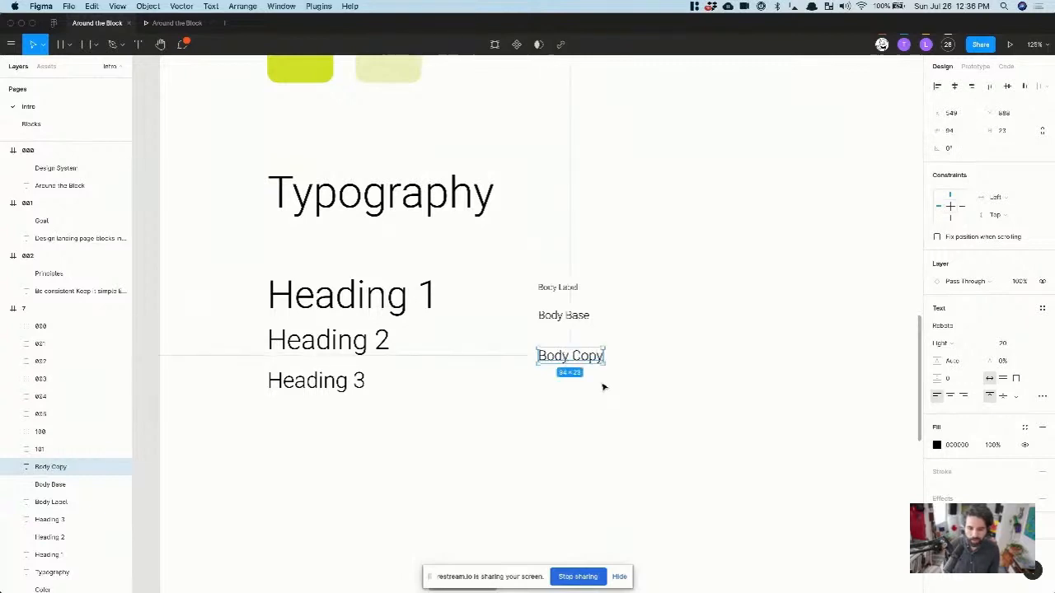
{"action": "left_click", "coordinate": [595, 383]}
Step: Create a text style named "heading/01" from the "Heading 1" text
{"action": "left_click", "coordinate": [340, 299]}
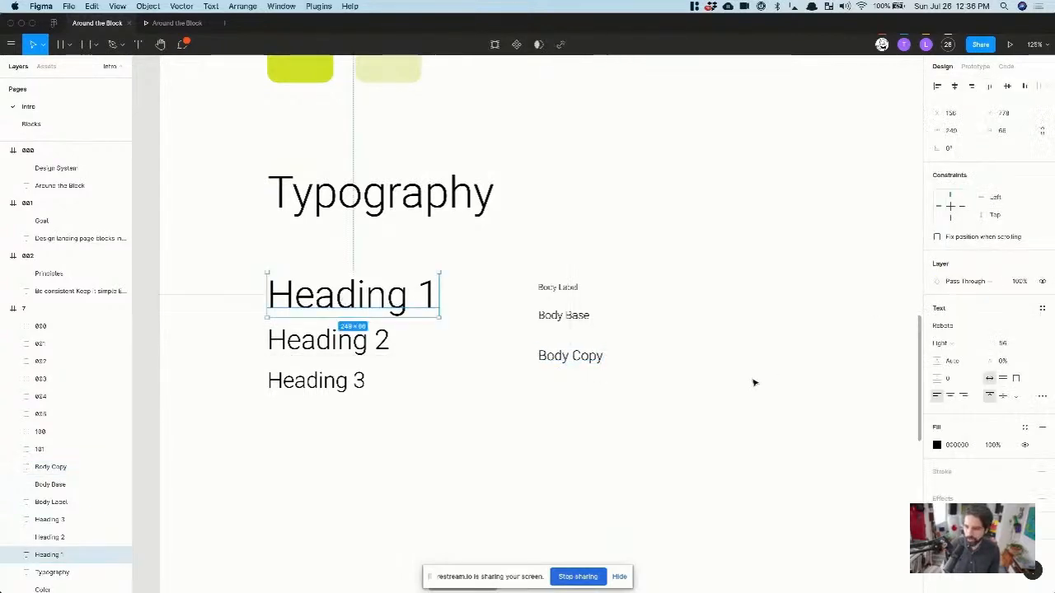
{"action": "left_click", "coordinate": [1041, 308]}
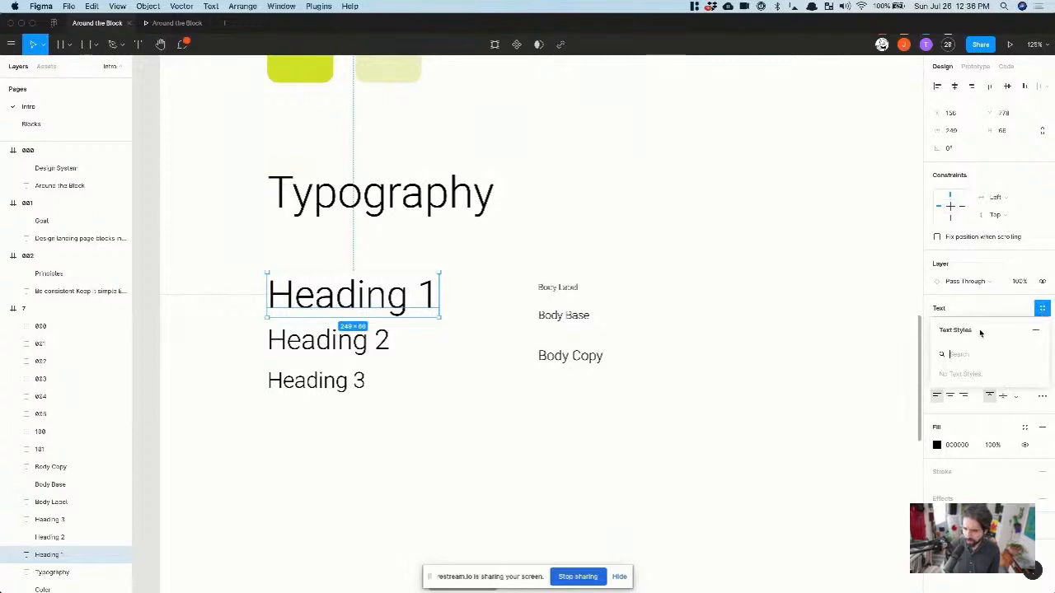
{"action": "left_click", "coordinate": [1039, 330]}
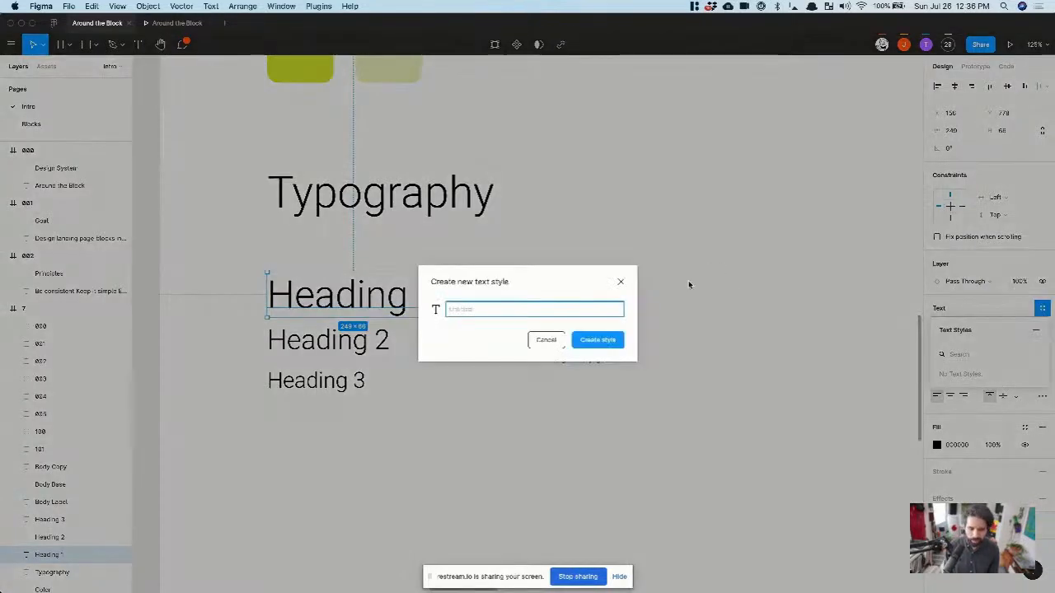
{"action": "type", "text": "heading"}
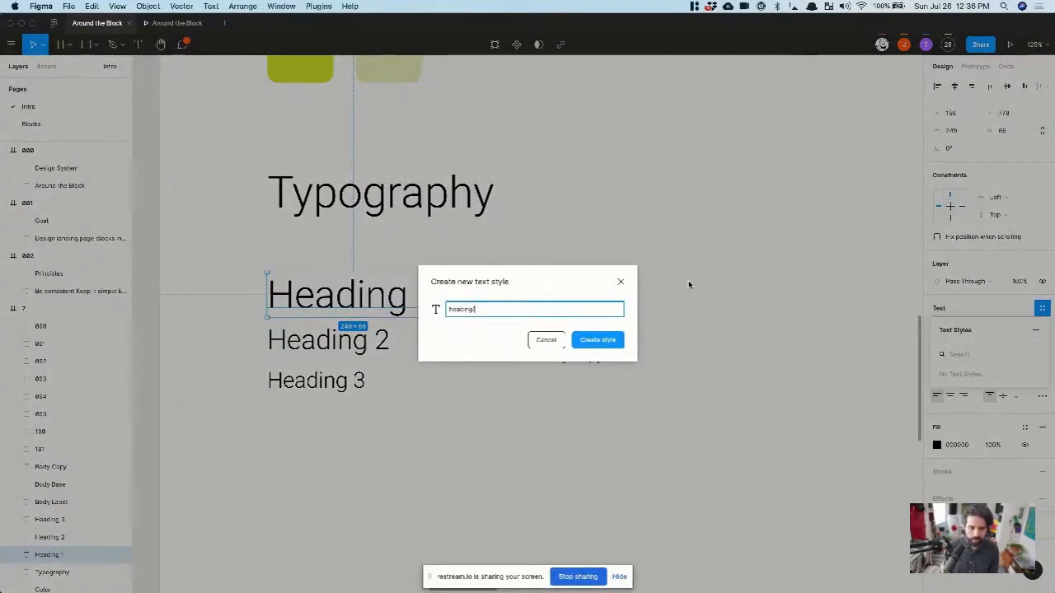
{"action": "type", "text": "/01"}
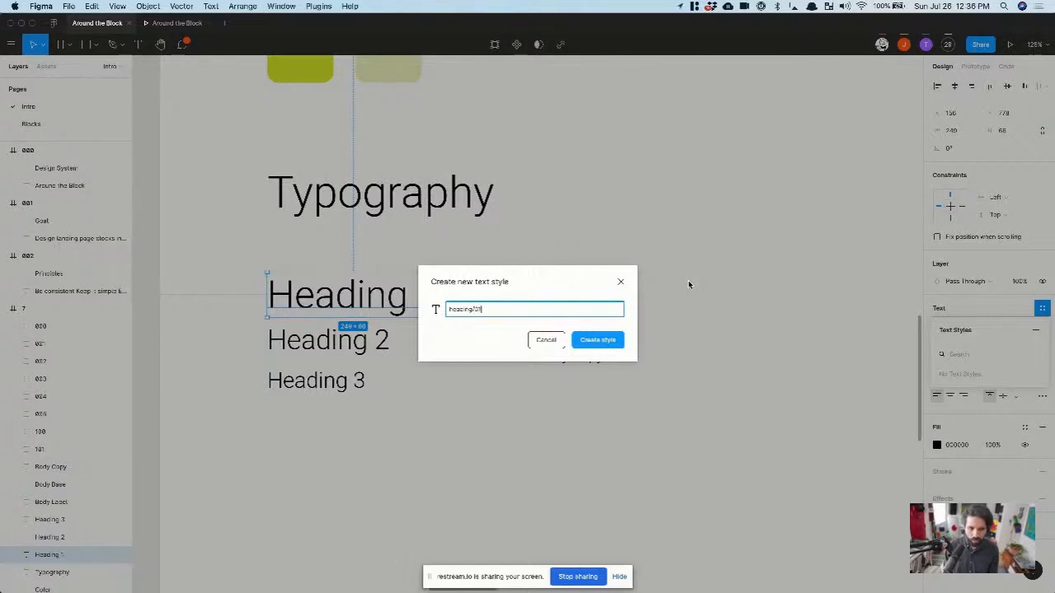
{"action": "key", "text": "Return"}
{"action": "left_click", "coordinate": [290, 365]}
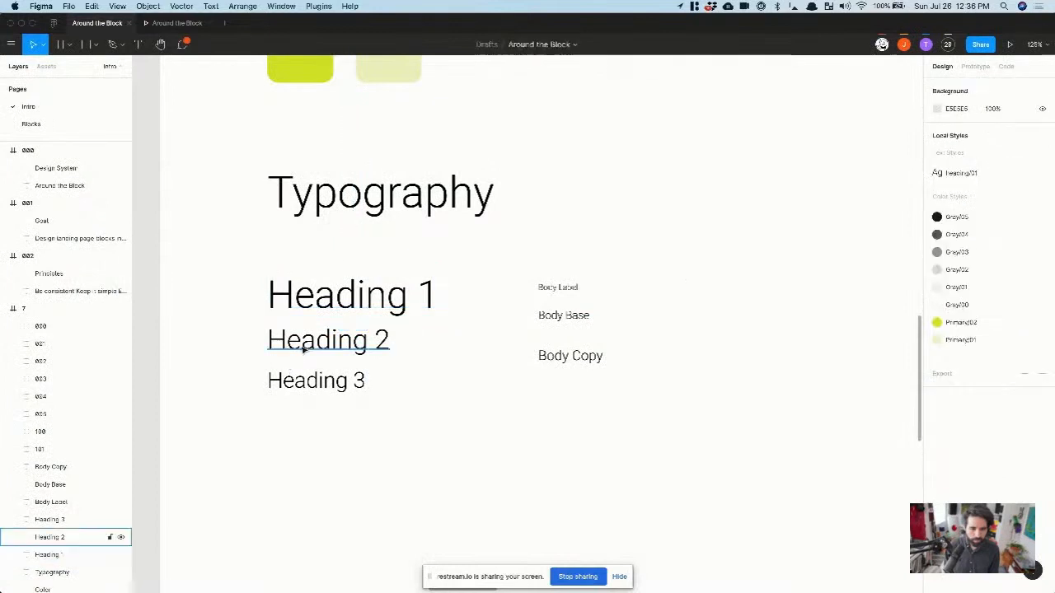
Step: Create a text style named "heading/02" from the "Heading 2" text
{"action": "left_click", "coordinate": [303, 349]}
{"action": "left_click", "coordinate": [1042, 307]}
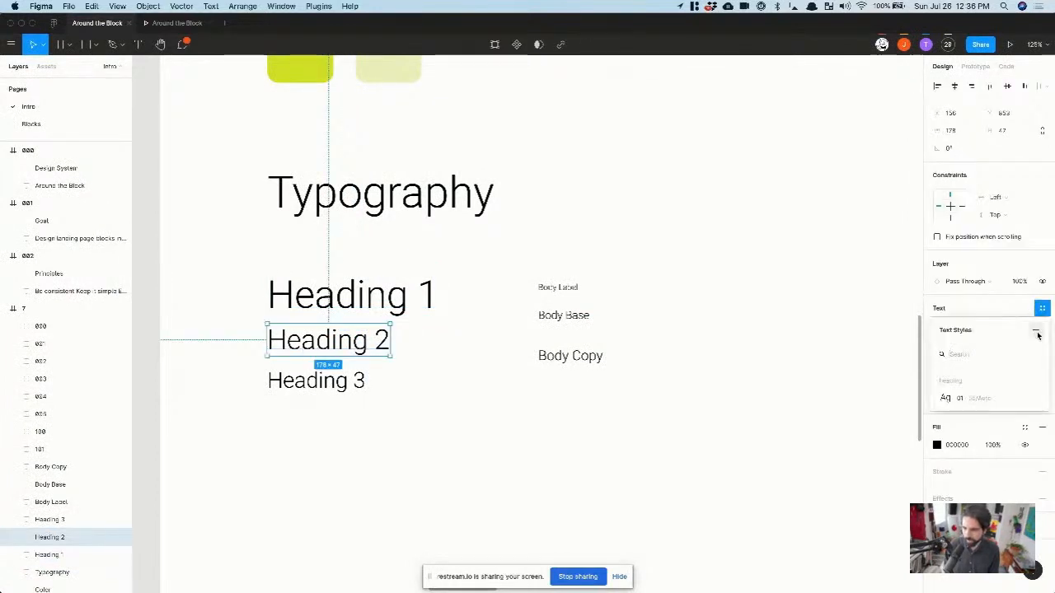
{"action": "left_click", "coordinate": [1036, 332]}
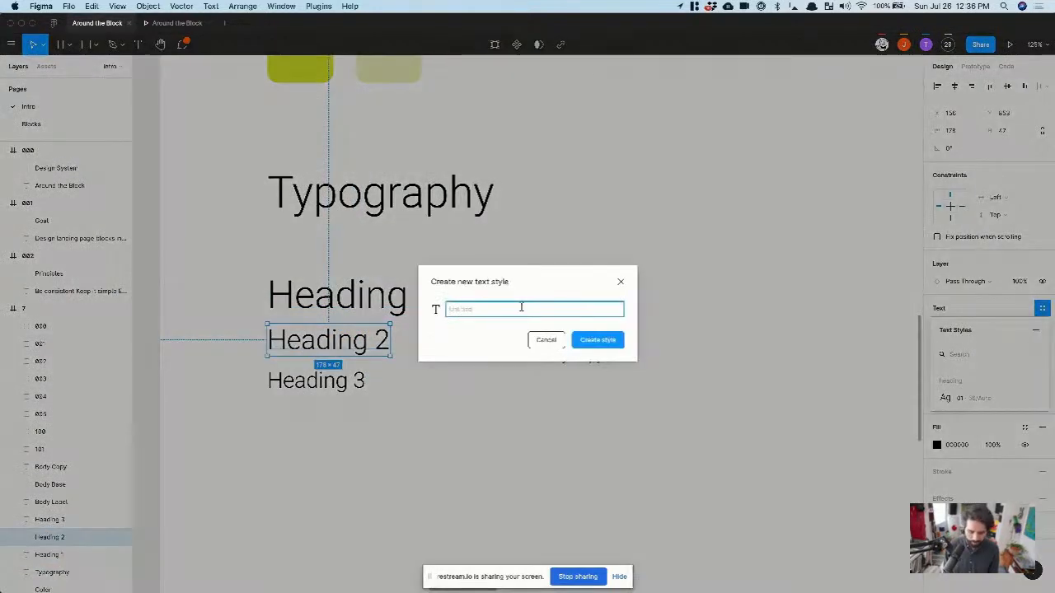
{"action": "type", "text": "heading/"}
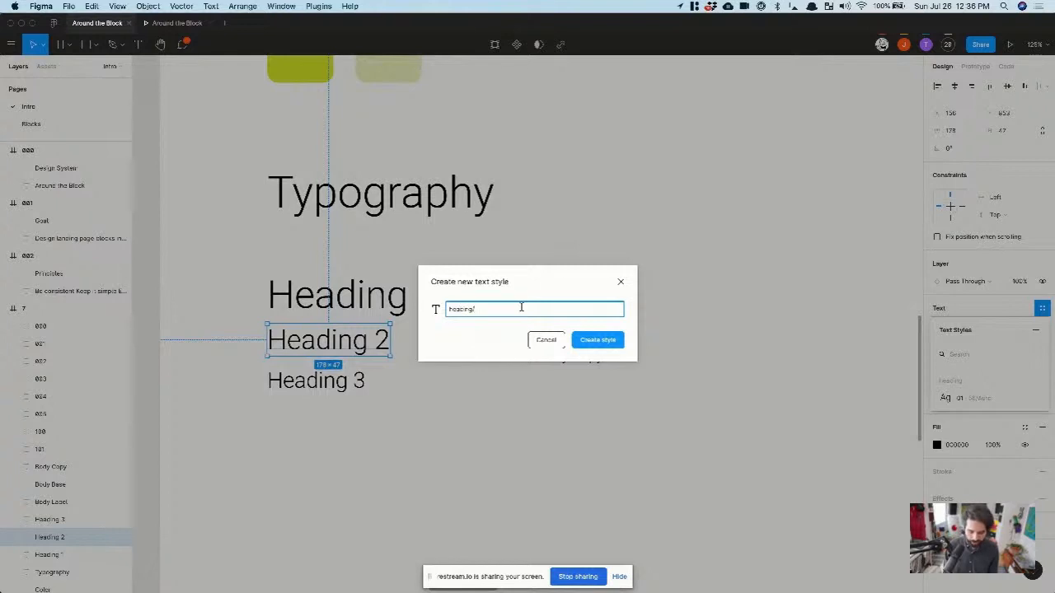
{"action": "type", "text": "h2"}
{"action": "key", "text": "Return"}
Step: Create a text style named "heading/03" from the "Heading 3" text
{"action": "left_click", "coordinate": [83, 519]}
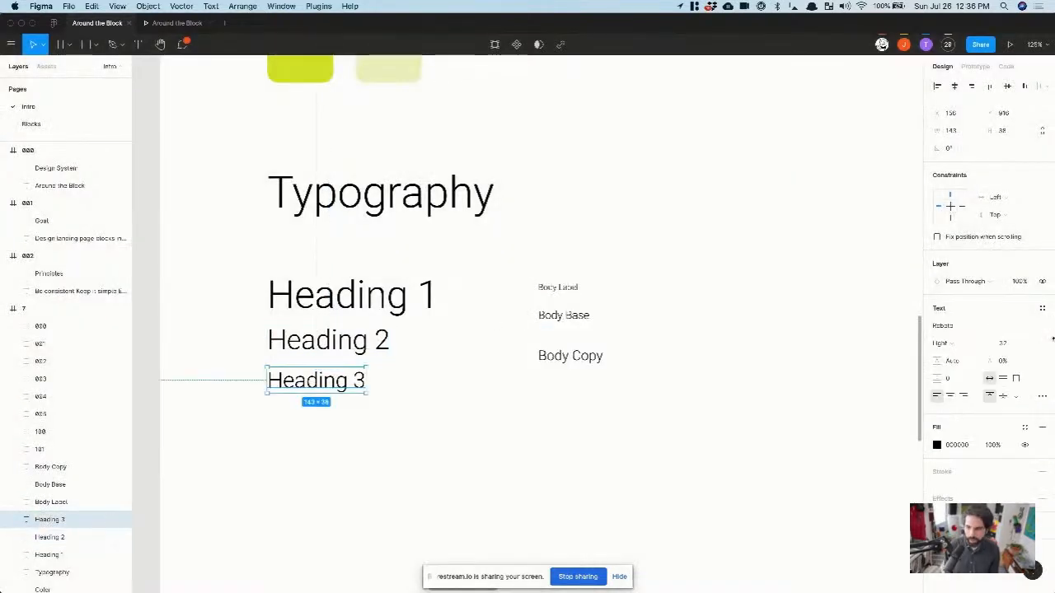
{"action": "left_click", "coordinate": [1042, 306]}
{"action": "left_click", "coordinate": [1036, 331]}
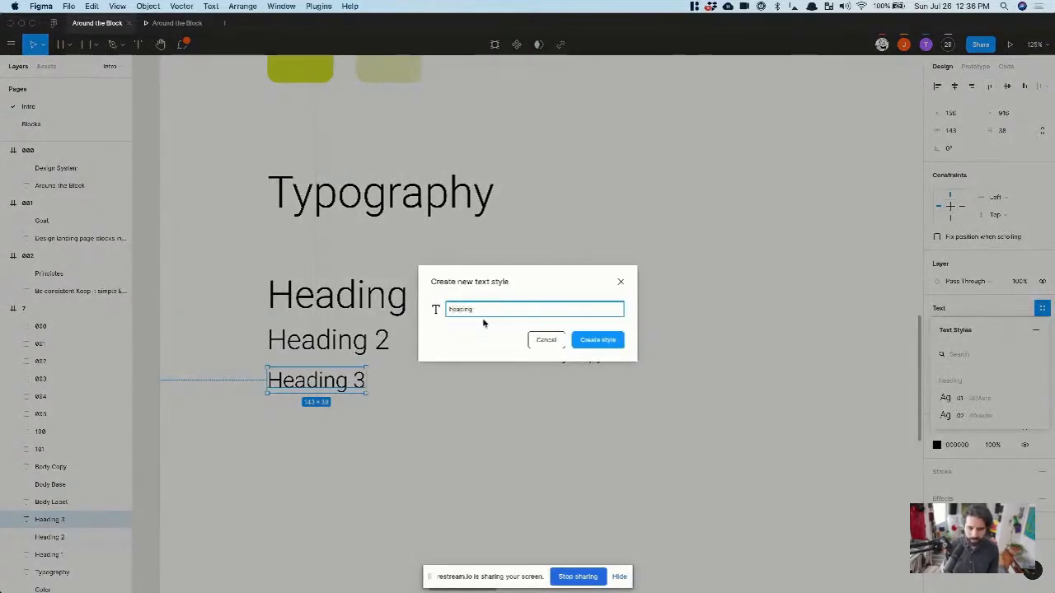
{"action": "key", "text": "Return"}
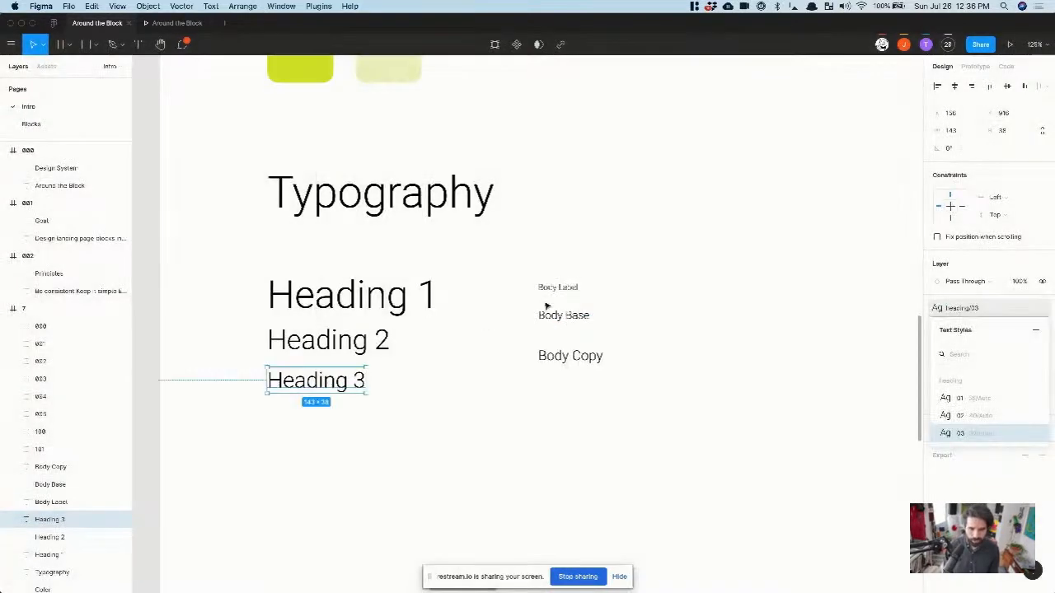
Step: Create a text style named "body/label" from the "Body Label" text
{"action": "left_click", "coordinate": [557, 287]}
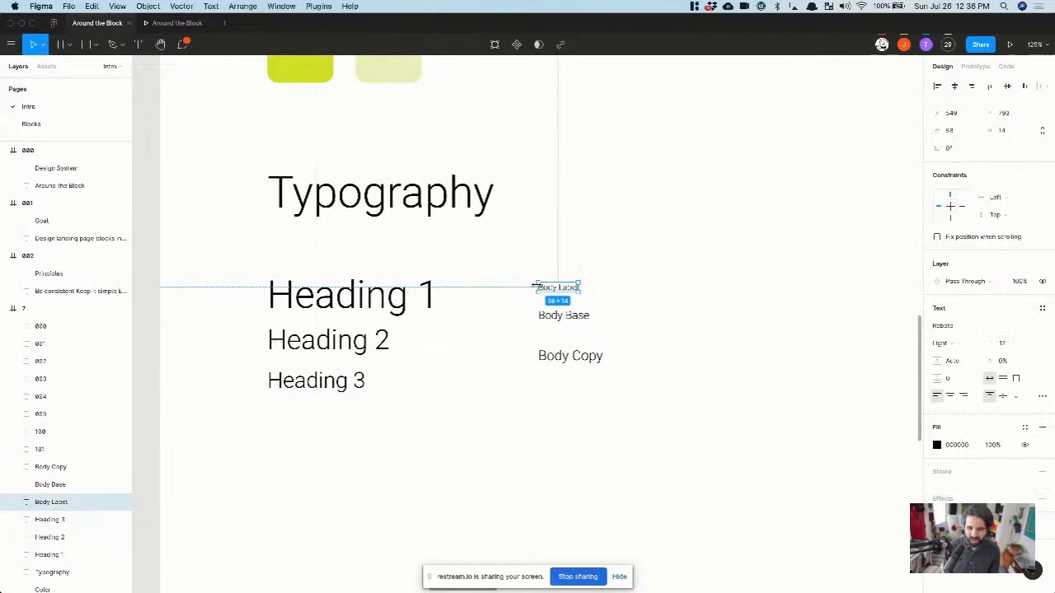
{"action": "left_click", "coordinate": [1042, 308]}
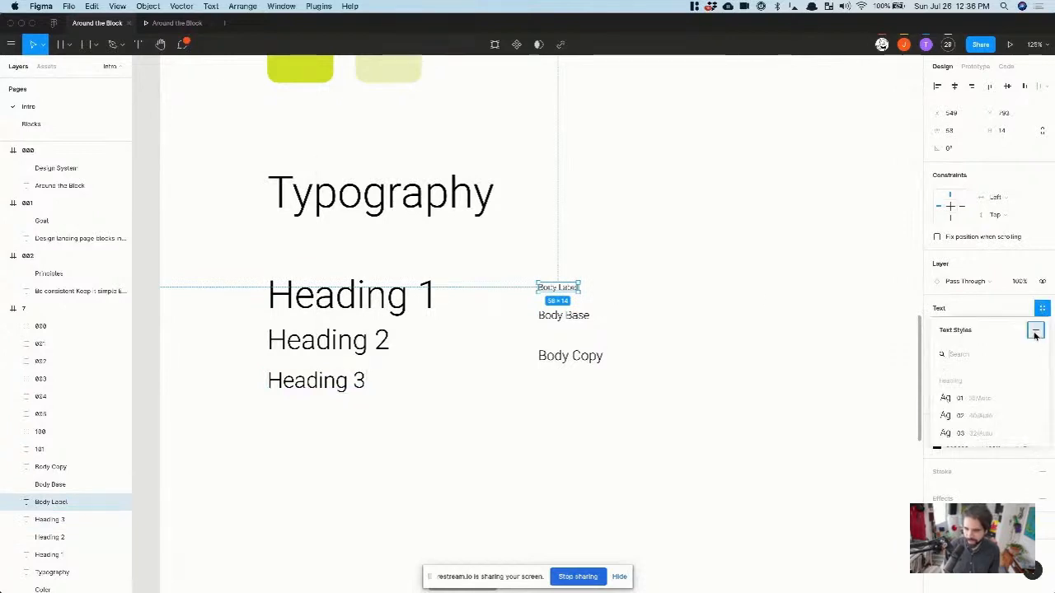
{"action": "left_click", "coordinate": [1036, 329]}
{"action": "type", "text": "bod"}
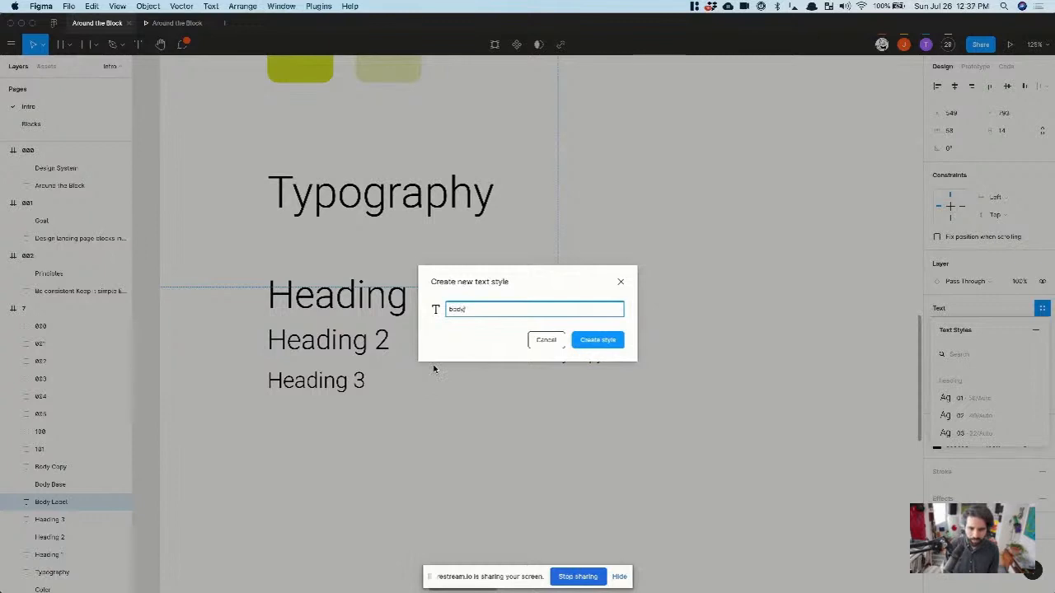
{"action": "type", "text": "y/lab"}
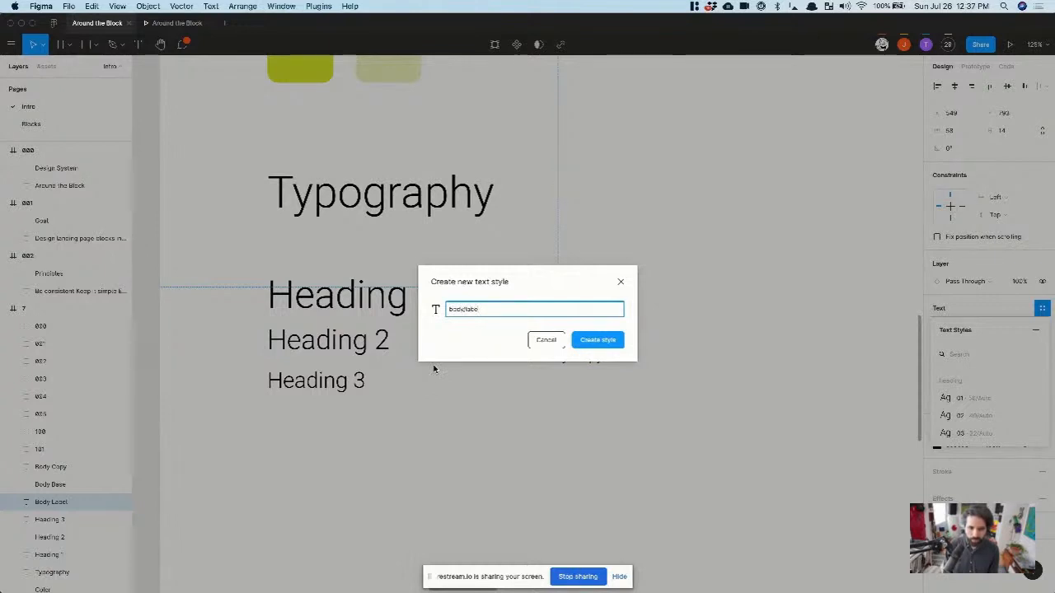
{"action": "type", "text": "e"}
{"action": "key", "text": "Return"}
{"action": "left_click", "coordinate": [581, 314]}
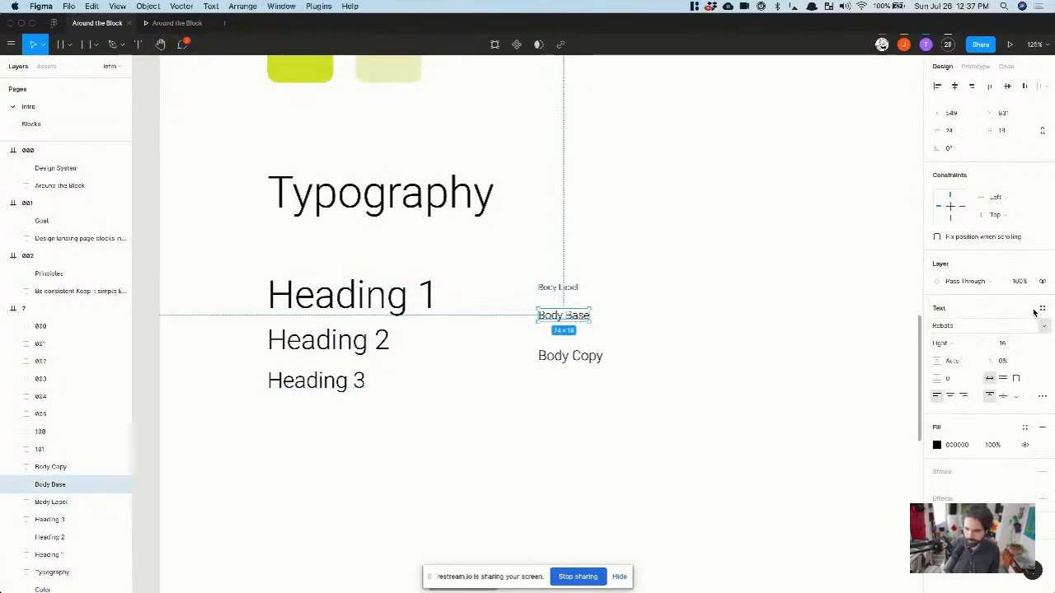
{"action": "left_click", "coordinate": [706, 314]}
{"action": "left_click", "coordinate": [572, 316]}
Step: Edit the "heading/01" text style applied to "Heading 1" and set its font weight to Medium
{"action": "left_click", "coordinate": [375, 305]}
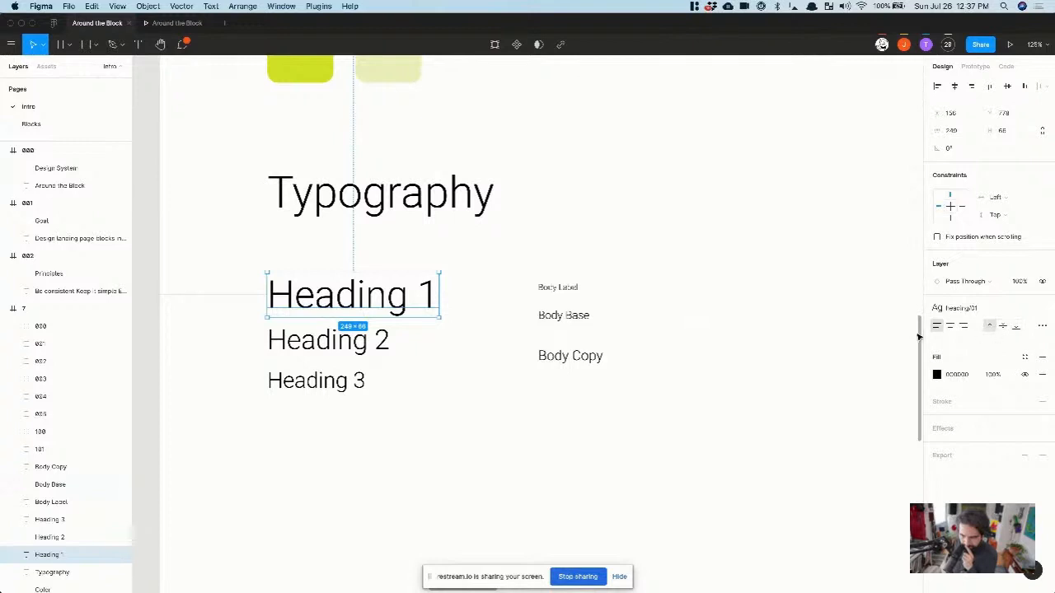
{"action": "left_click", "coordinate": [1022, 310]}
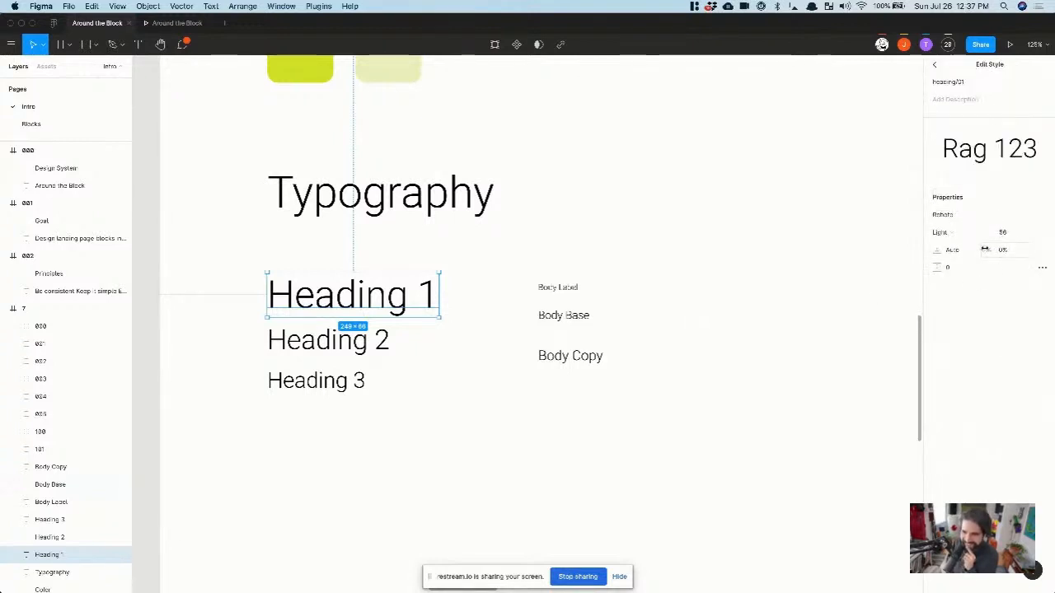
{"action": "left_click", "coordinate": [949, 233]}
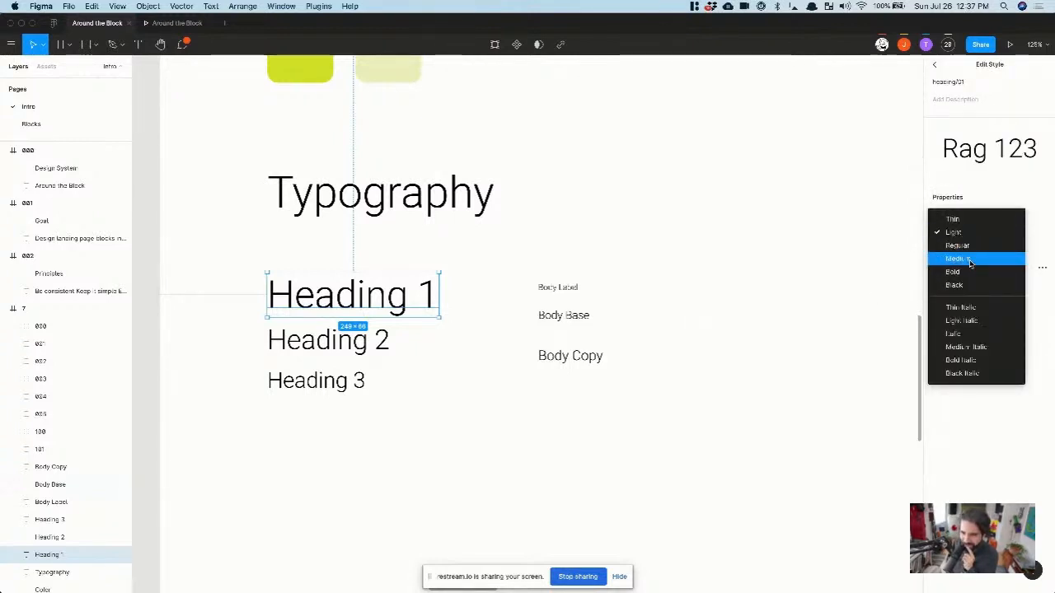
{"action": "left_click", "coordinate": [971, 257]}
Step: Edit the "heading/02" text style applied to "Heading 2" and set its font weight to Medium
{"action": "left_click", "coordinate": [330, 341]}
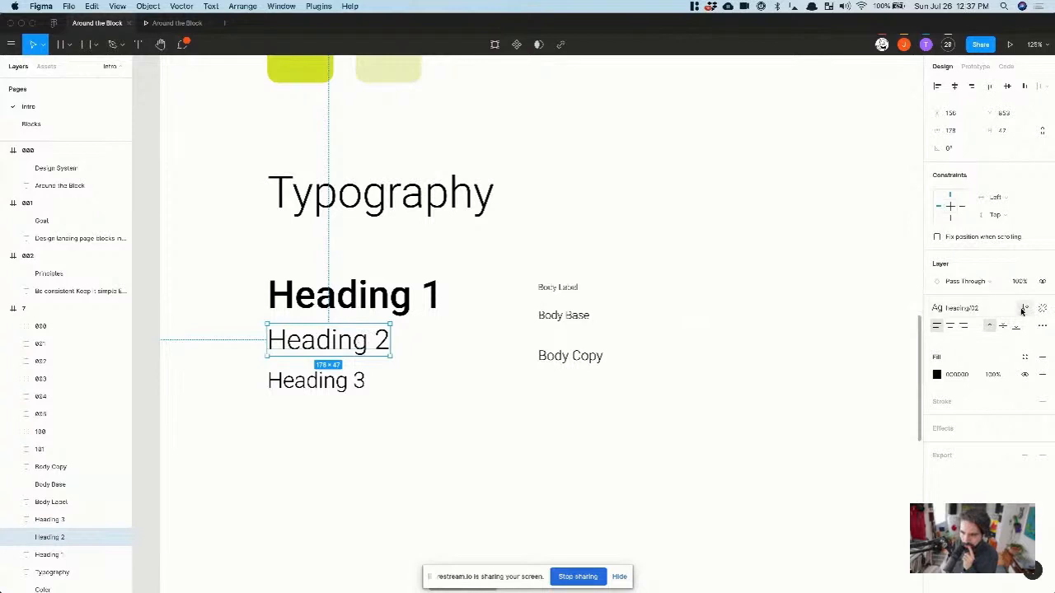
{"action": "left_click", "coordinate": [1025, 309]}
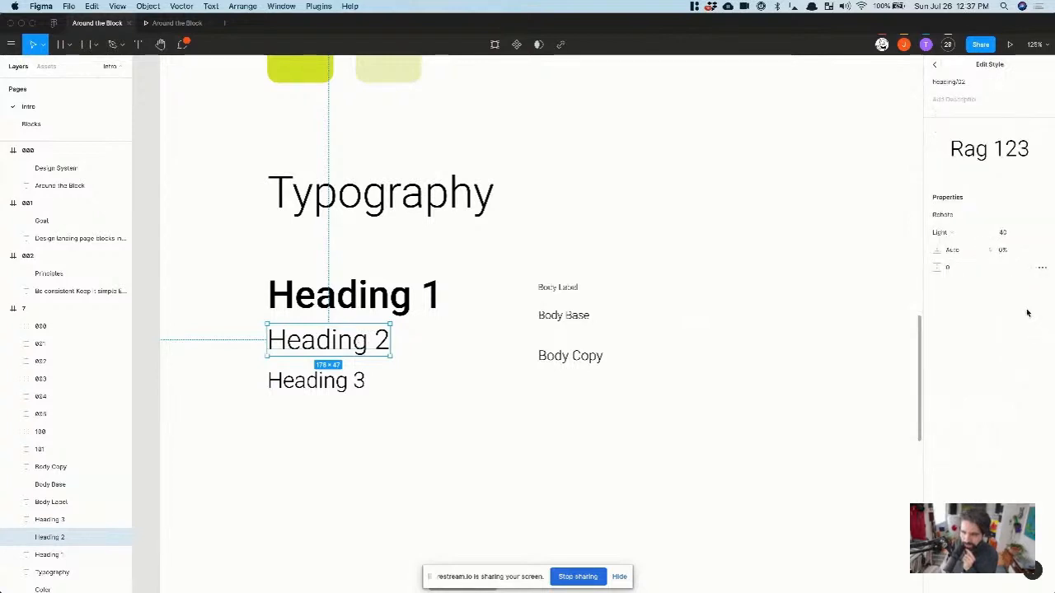
{"action": "left_click", "coordinate": [954, 235]}
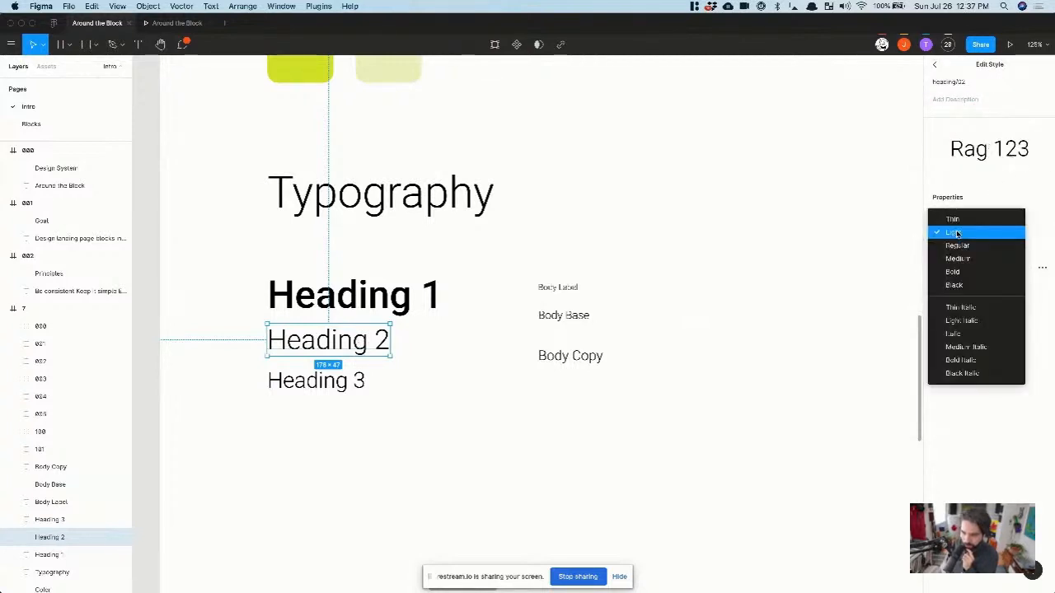
{"action": "left_click", "coordinate": [955, 256]}
Step: Edit the "heading/03" text style applied to "Heading 3" and set its font weight to Medium
{"action": "left_click", "coordinate": [355, 380]}
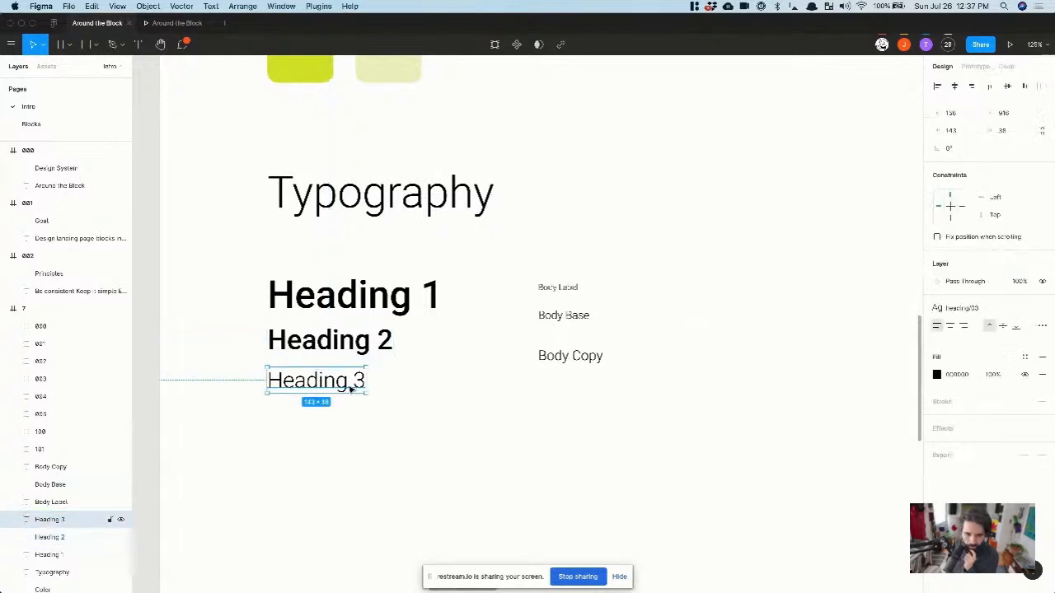
{"action": "left_click", "coordinate": [1025, 309]}
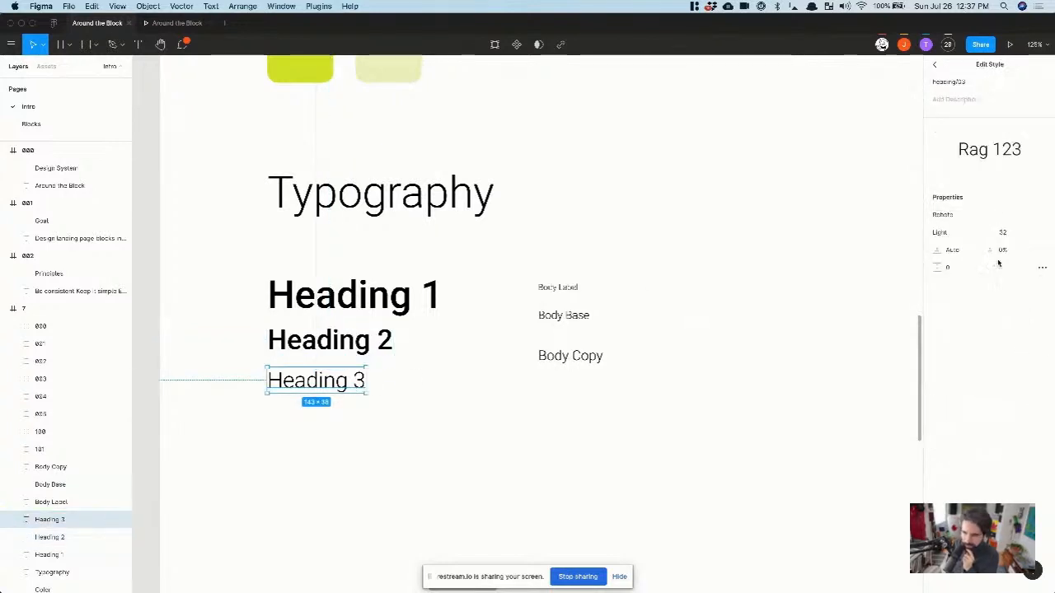
{"action": "left_click", "coordinate": [962, 234]}
{"action": "left_click", "coordinate": [964, 257]}
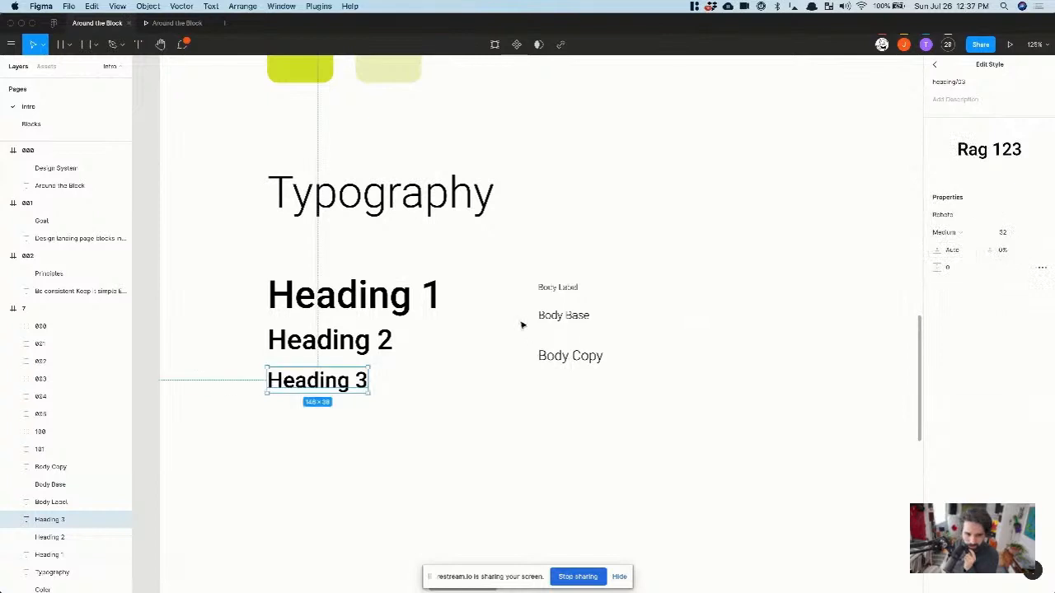
Step: Set the font weight of the "Body Base" sample text to Medium
{"action": "left_click_drag", "start_coordinate": [516, 261], "coordinate": [612, 422]}
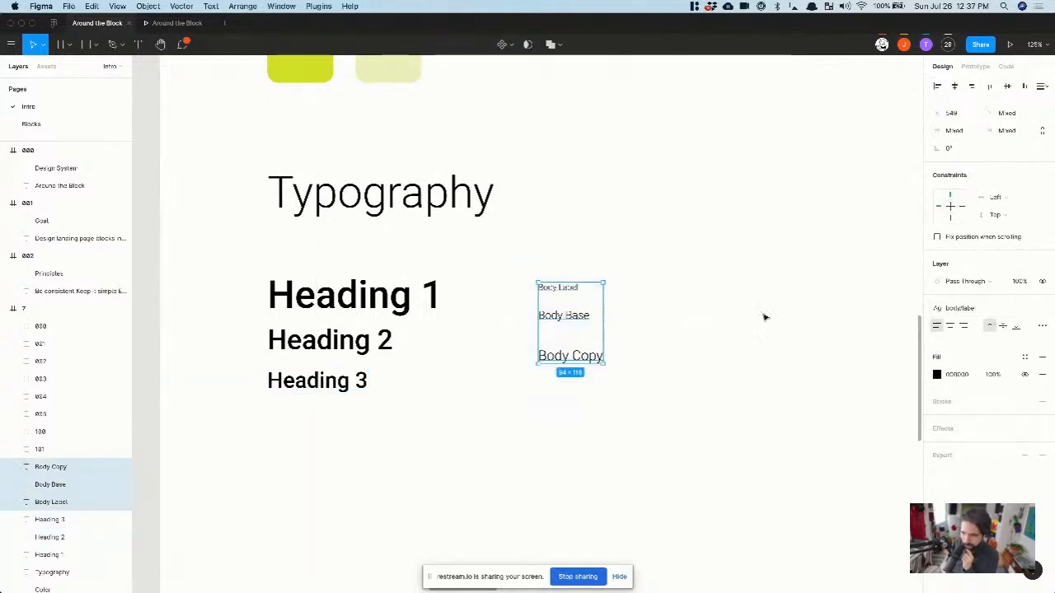
{"action": "left_click", "coordinate": [667, 315]}
{"action": "left_click", "coordinate": [581, 317]}
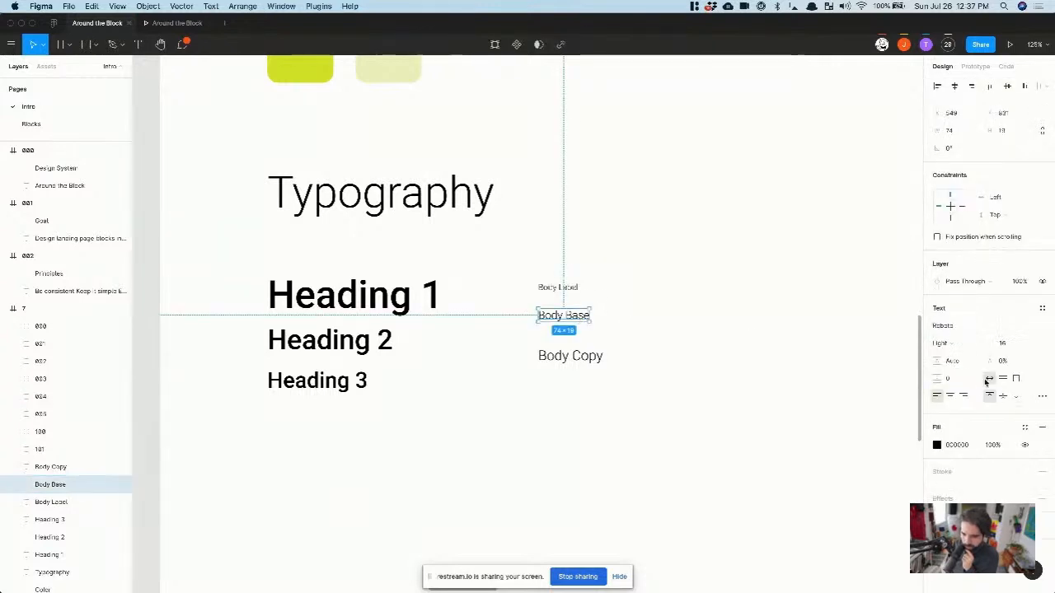
{"action": "left_click", "coordinate": [954, 344]}
{"action": "left_click", "coordinate": [956, 345]}
{"action": "left_click", "coordinate": [950, 344]}
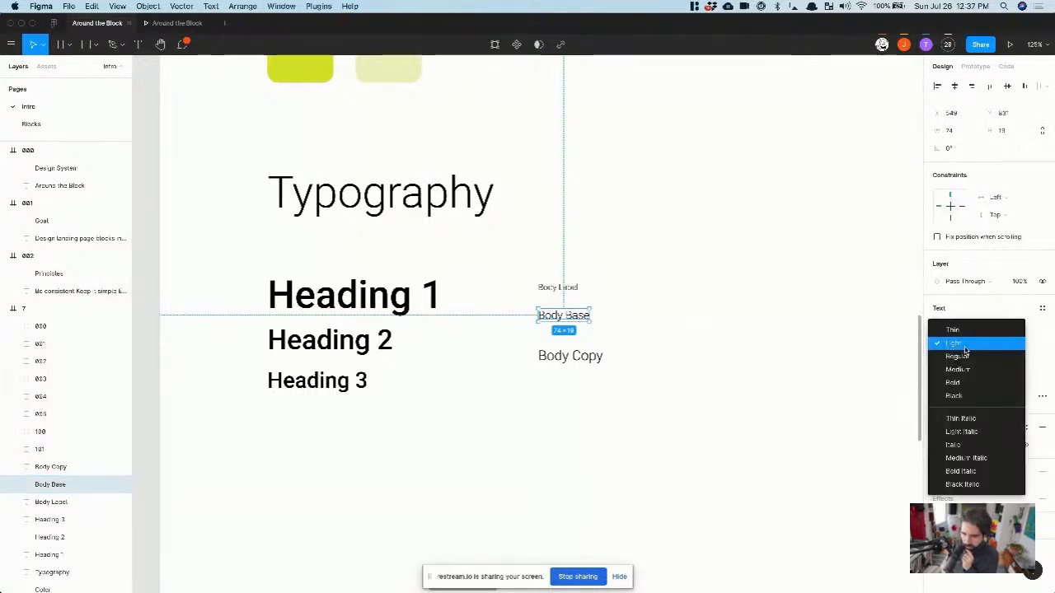
{"action": "left_click", "coordinate": [964, 369]}
Step: Set the font weight of the "Body Copy" sample text to Regular
{"action": "left_click", "coordinate": [569, 363]}
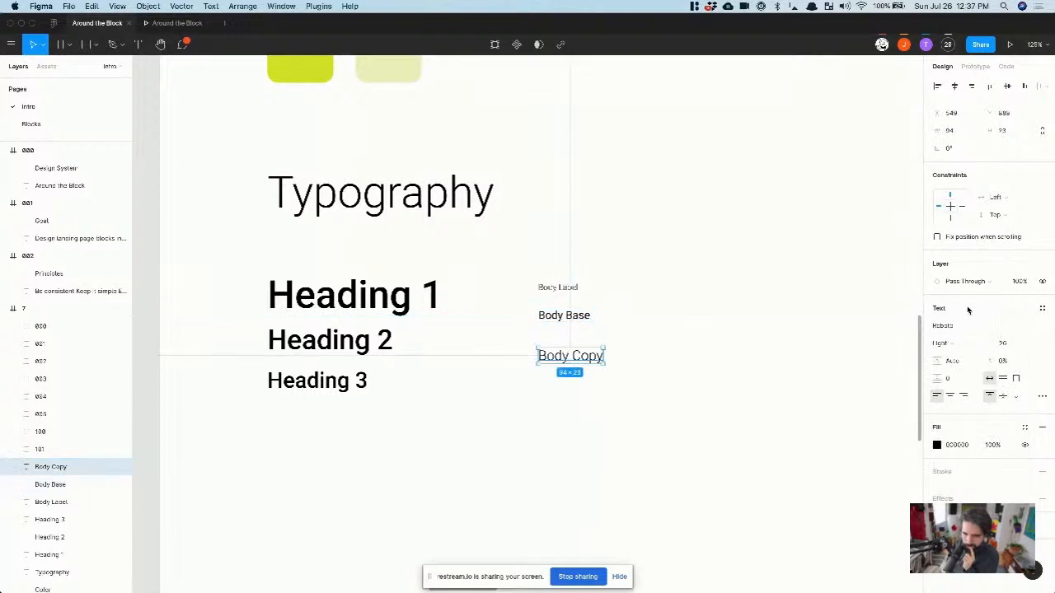
{"action": "left_click", "coordinate": [948, 326]}
{"action": "left_click", "coordinate": [952, 344]}
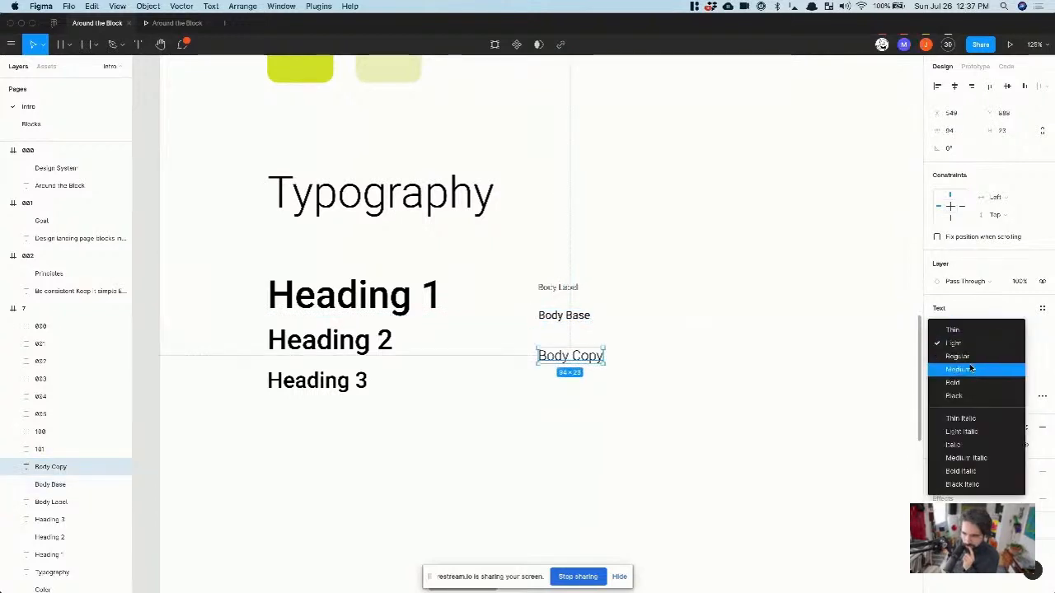
{"action": "left_click", "coordinate": [960, 356]}
Step: Edit the "body/label" text style applied to "Body Label" and set its font weight to Regular
{"action": "left_click", "coordinate": [554, 287]}
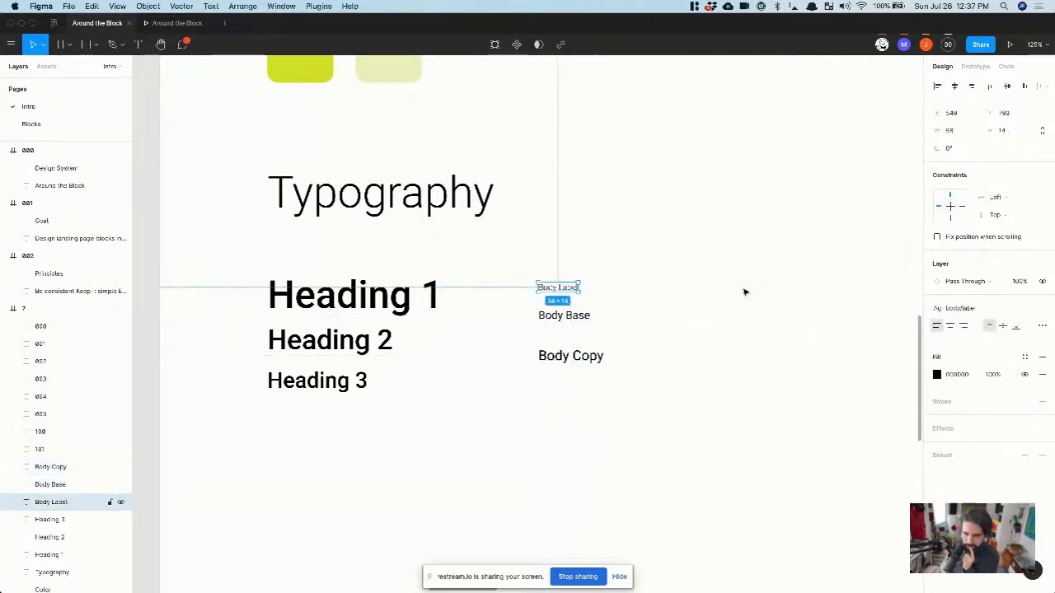
{"action": "left_click", "coordinate": [1026, 308]}
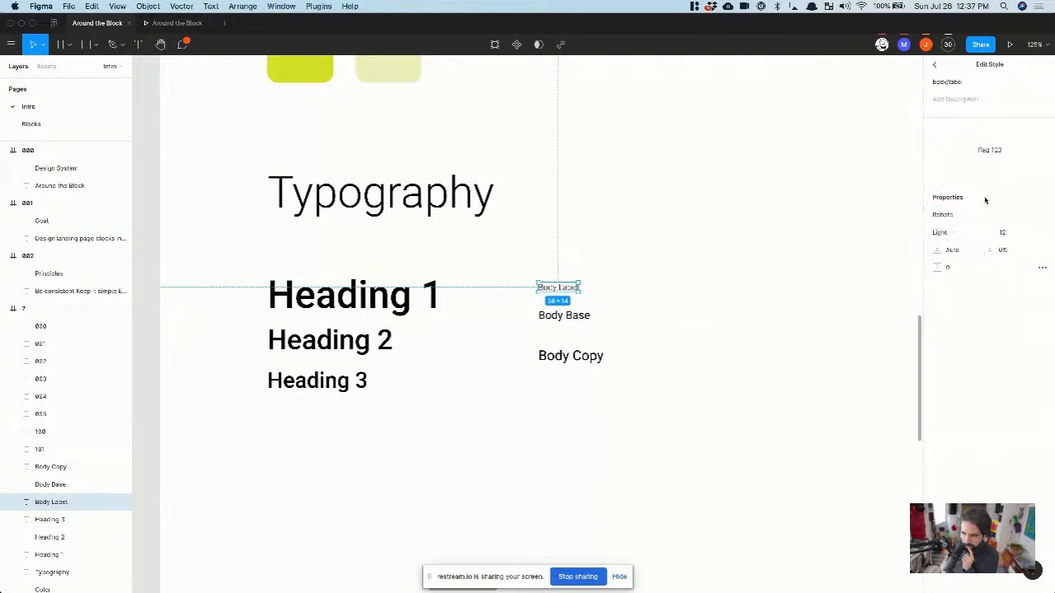
{"action": "left_click", "coordinate": [944, 232]}
{"action": "left_click", "coordinate": [955, 245]}
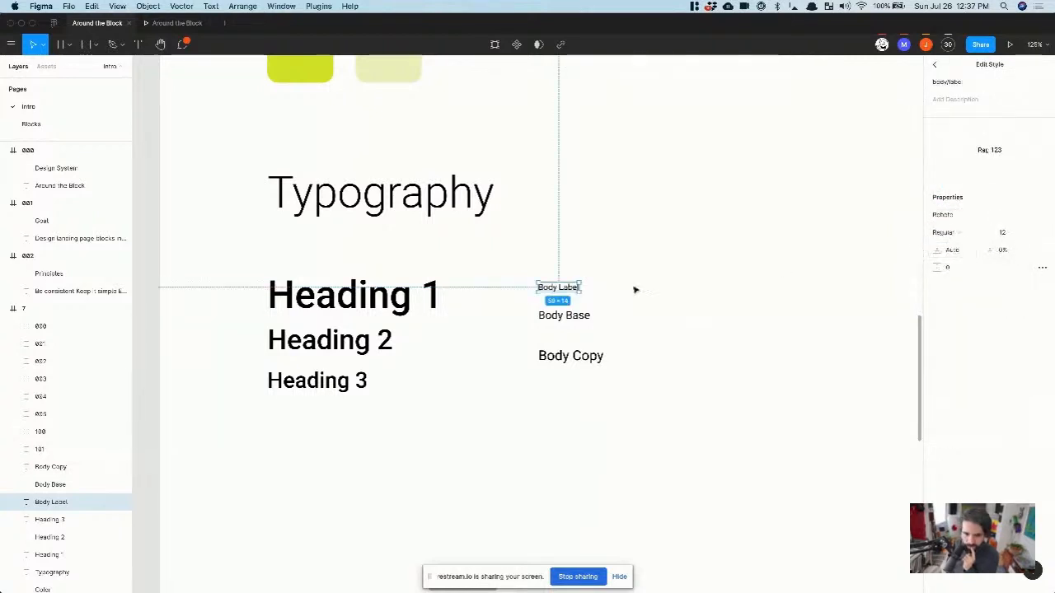
Step: Create a text style named "body/base" from the "Body Base" text
{"action": "left_click", "coordinate": [564, 315]}
{"action": "left_click", "coordinate": [1042, 309]}
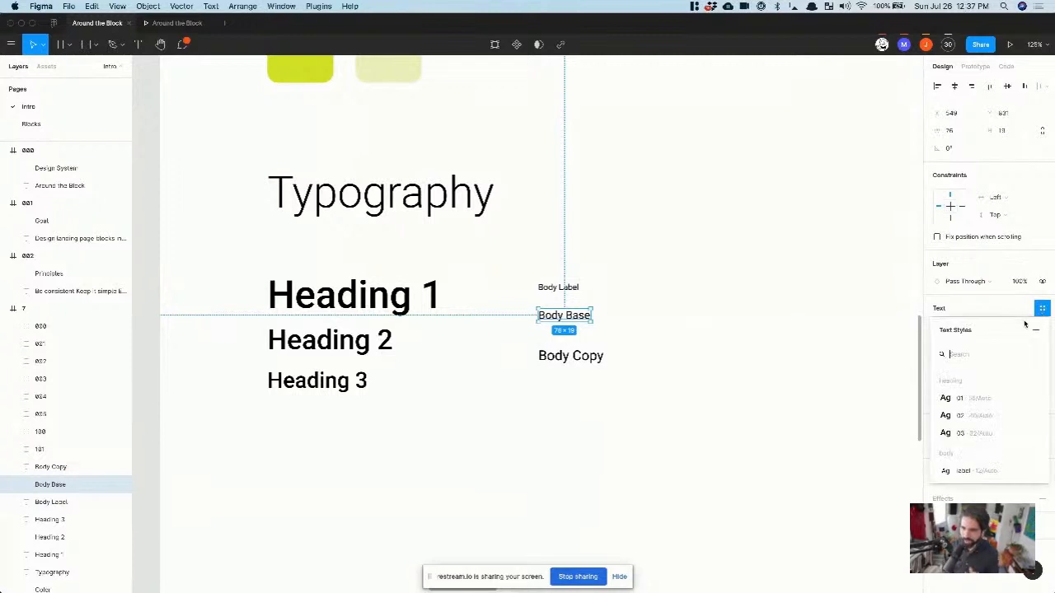
{"action": "left_click", "coordinate": [1036, 330]}
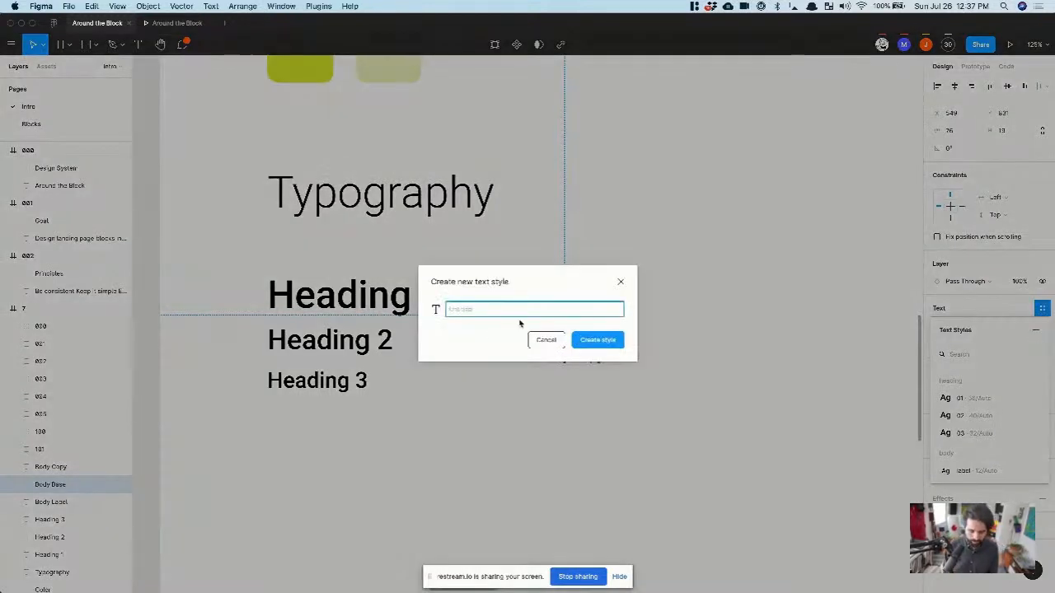
{"action": "type", "text": "body/bas"}
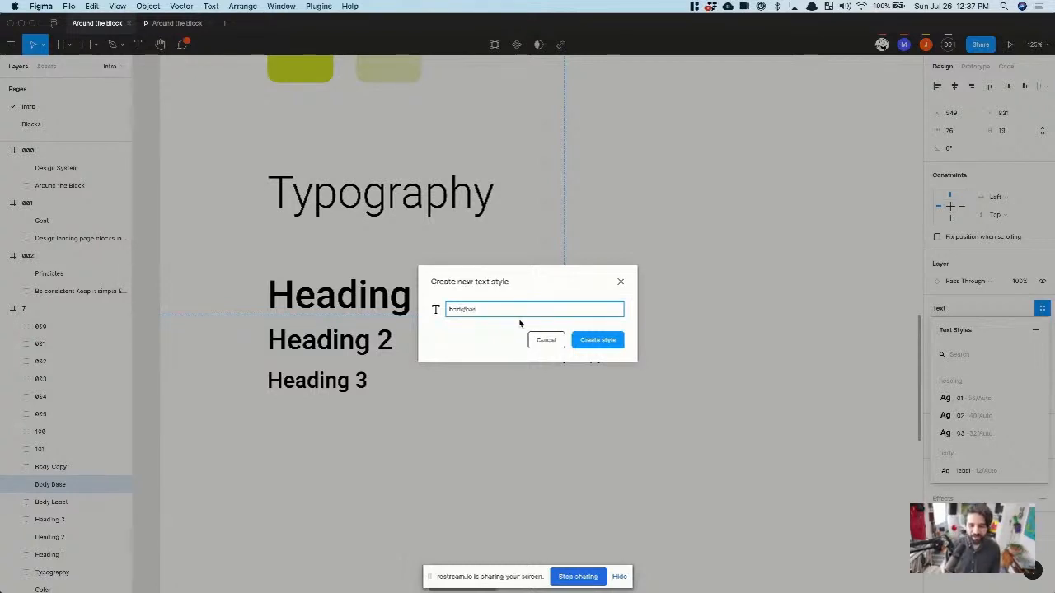
Step: Create a text style named "base/copy" from the "Body Copy" text
{"action": "left_click", "coordinate": [585, 350]}
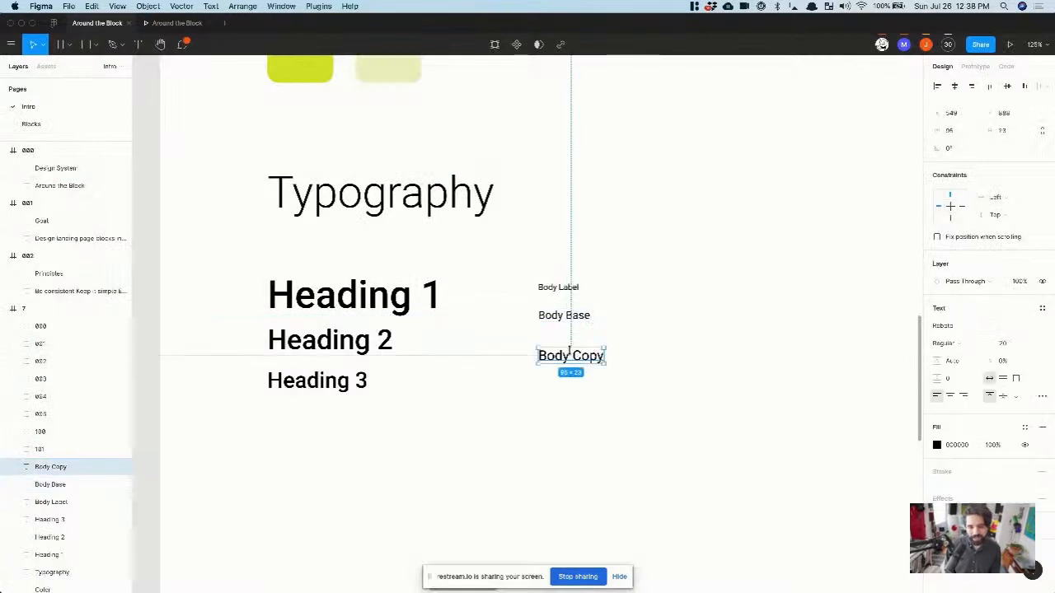
{"action": "left_click", "coordinate": [1042, 309]}
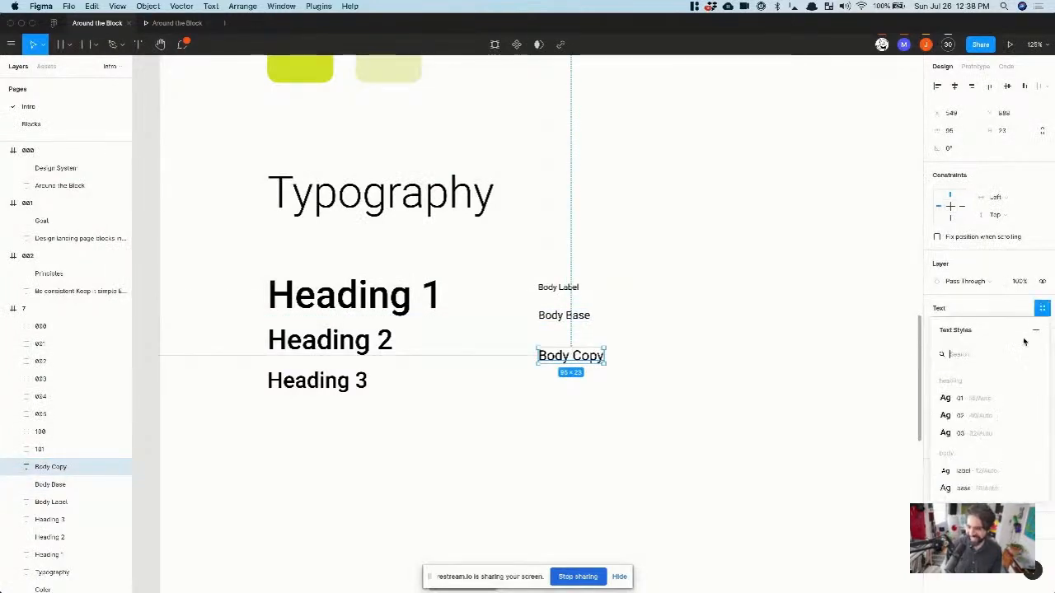
{"action": "left_click", "coordinate": [1035, 330]}
{"action": "type", "text": "ba"}
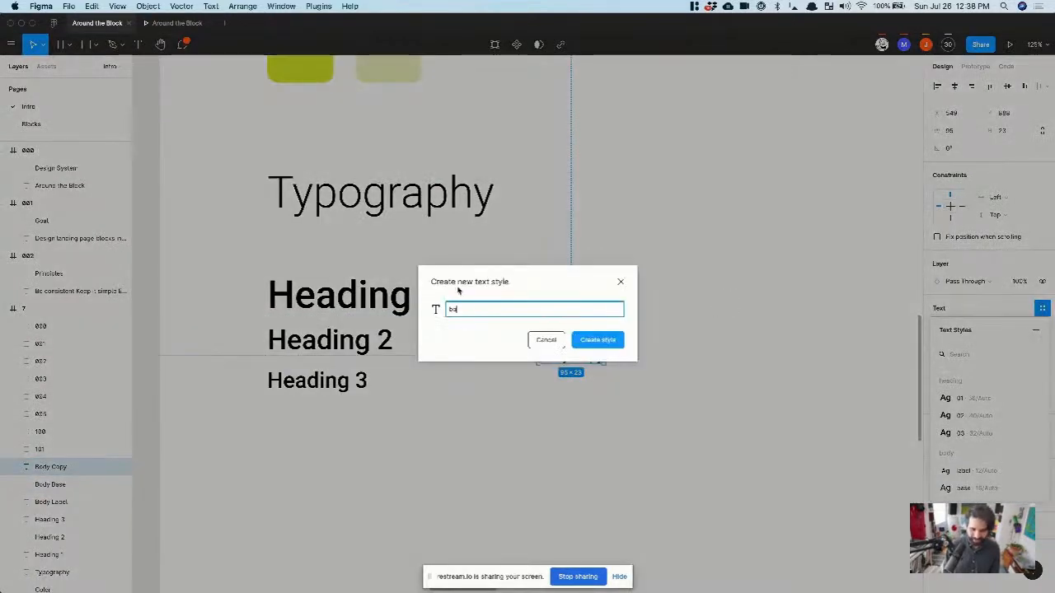
{"action": "type", "text": "se"}
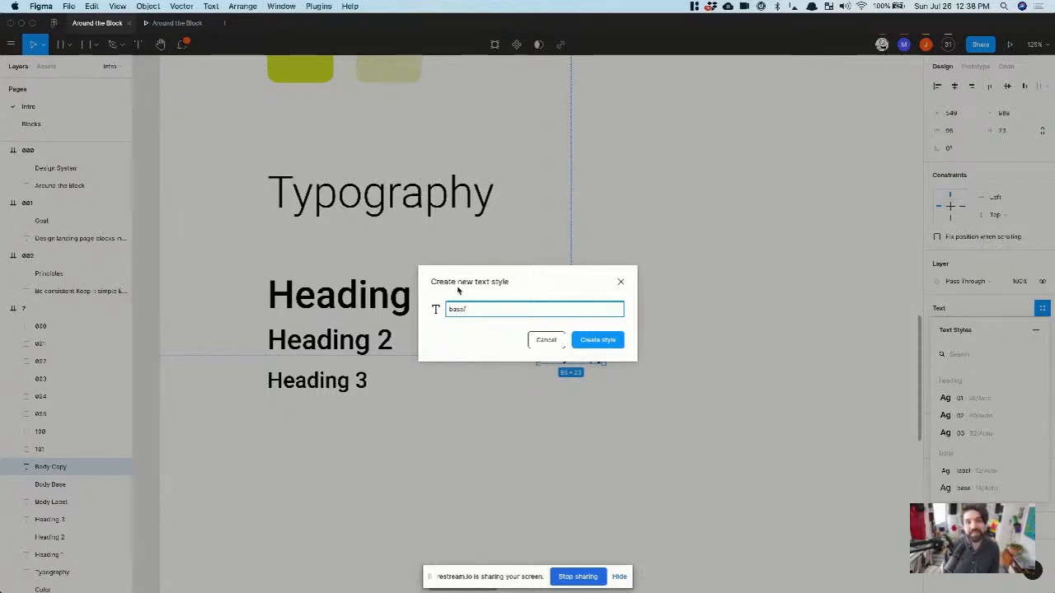
{"action": "type", "text": "/copy"}
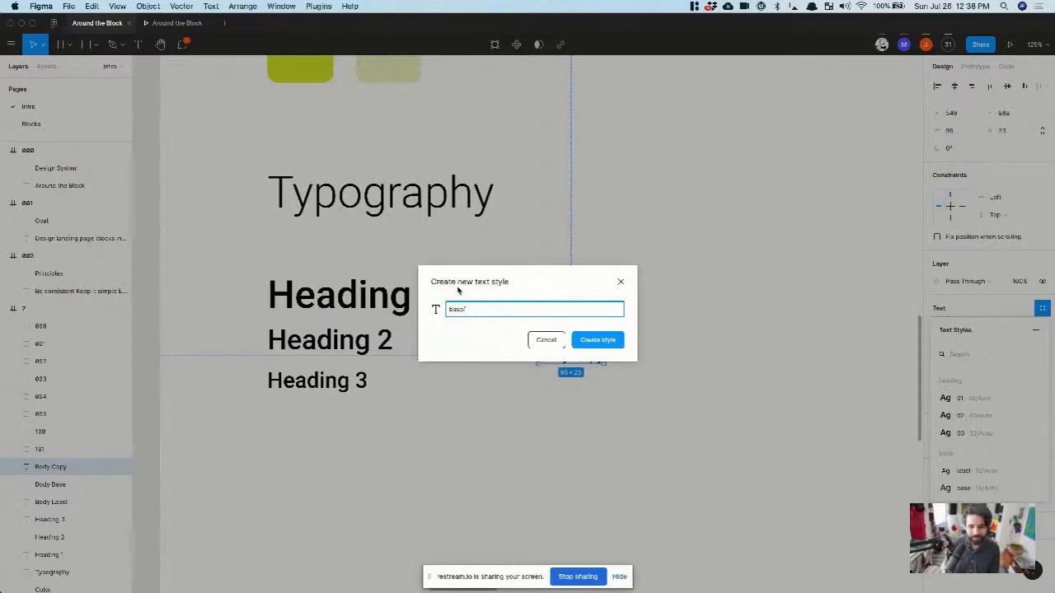
{"action": "type", "text": "b"}
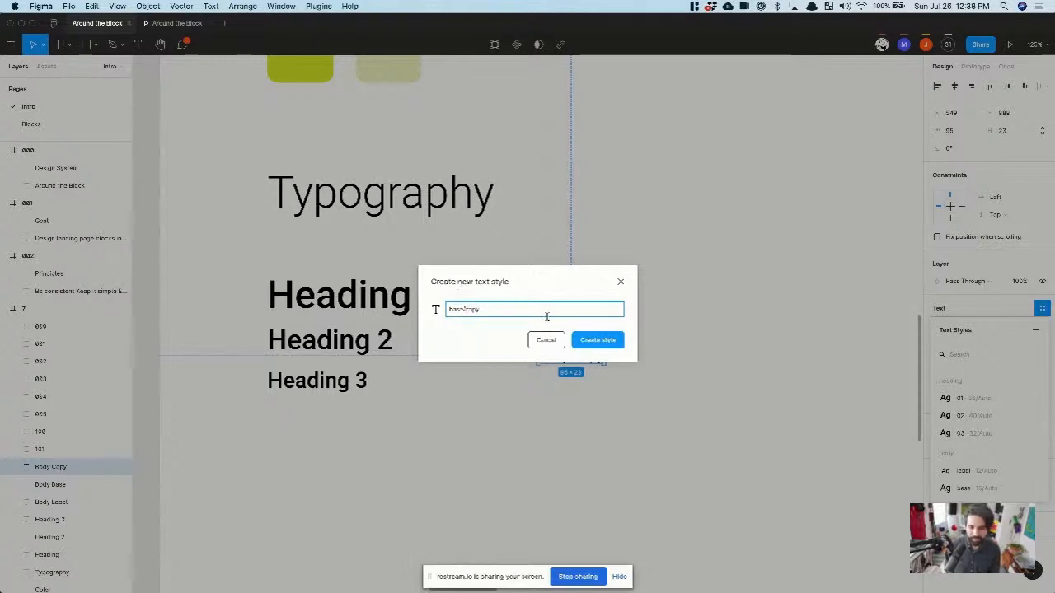
{"action": "left_click", "coordinate": [585, 344]}
Step: Move the "Body Copy" text up so it sits 24 px below "Body Base"
{"action": "left_click", "coordinate": [565, 450]}
{"action": "left_click", "coordinate": [591, 356]}
{"action": "left_click_drag", "start_coordinate": [591, 356], "coordinate": [591, 345]}
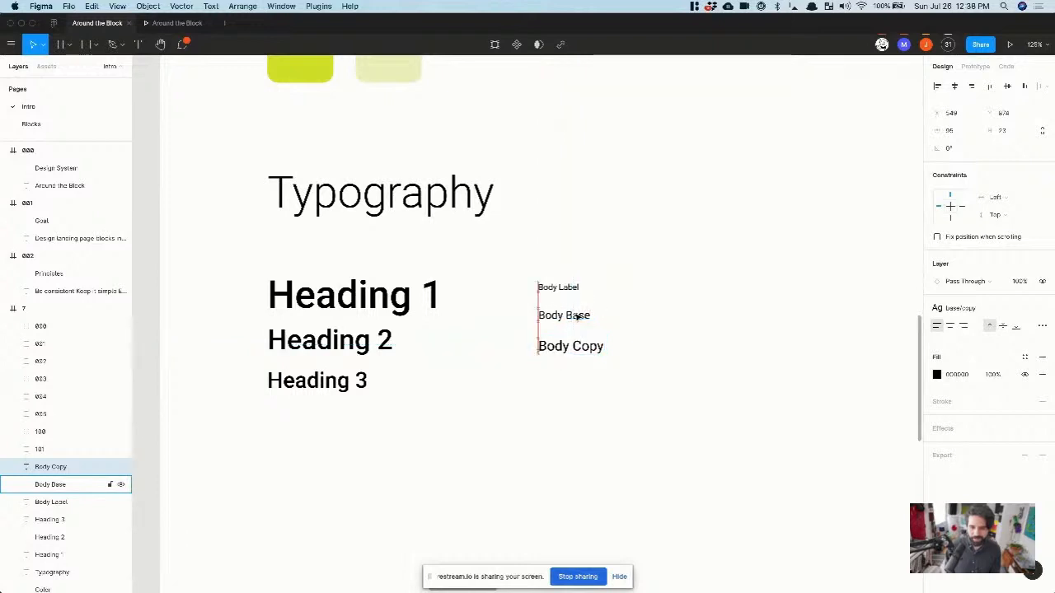
{"action": "left_click", "coordinate": [577, 316], "text": "shift"}
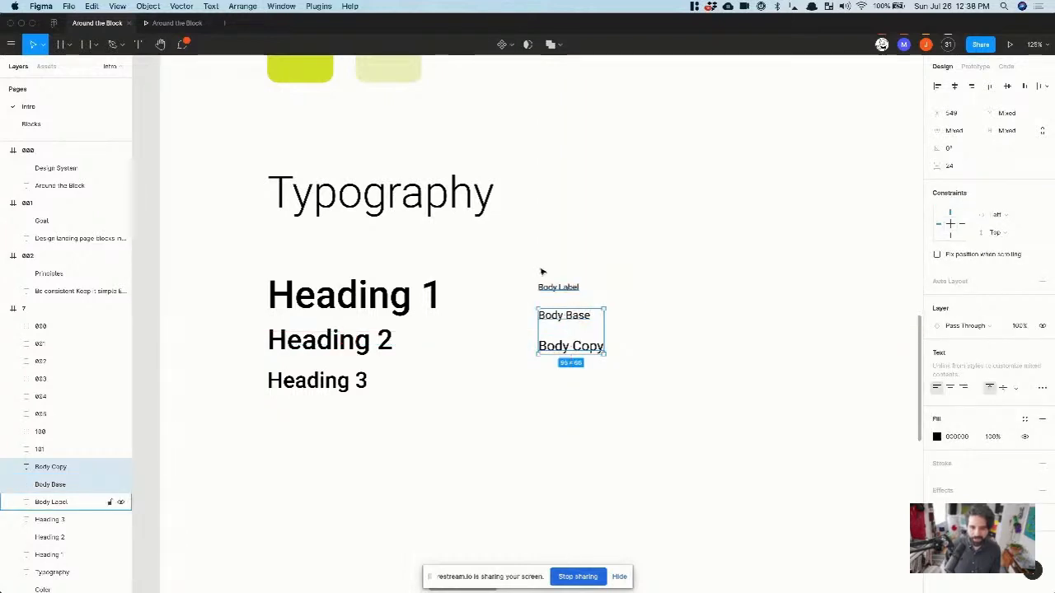
{"action": "left_click", "coordinate": [486, 259]}
Step: Nudge the "Heading 2" and "Heading 3" sample texts up by 1 px each
{"action": "left_click", "coordinate": [313, 340]}
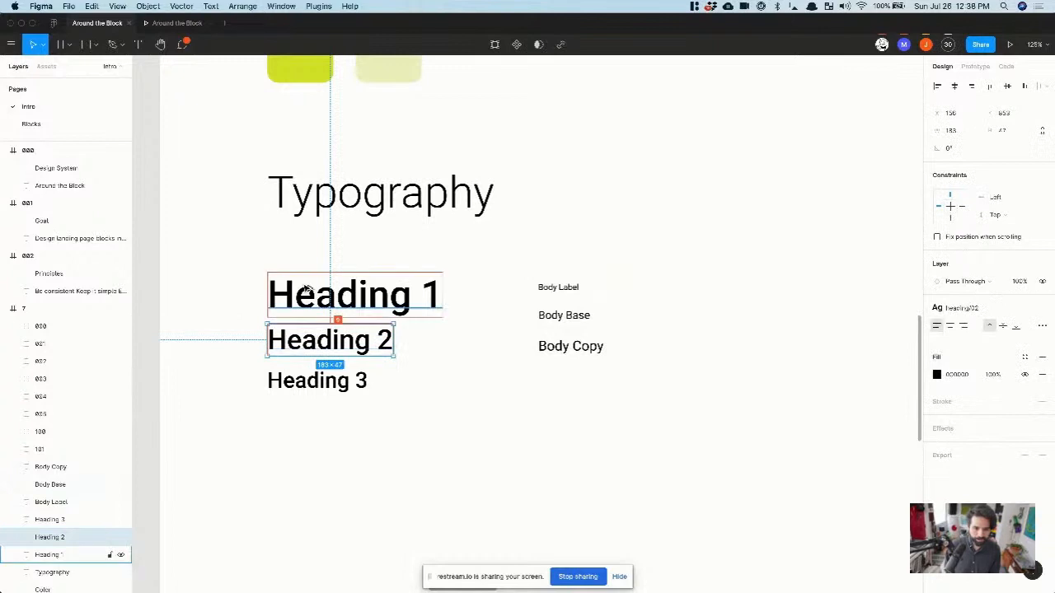
{"action": "key", "text": "Up"}
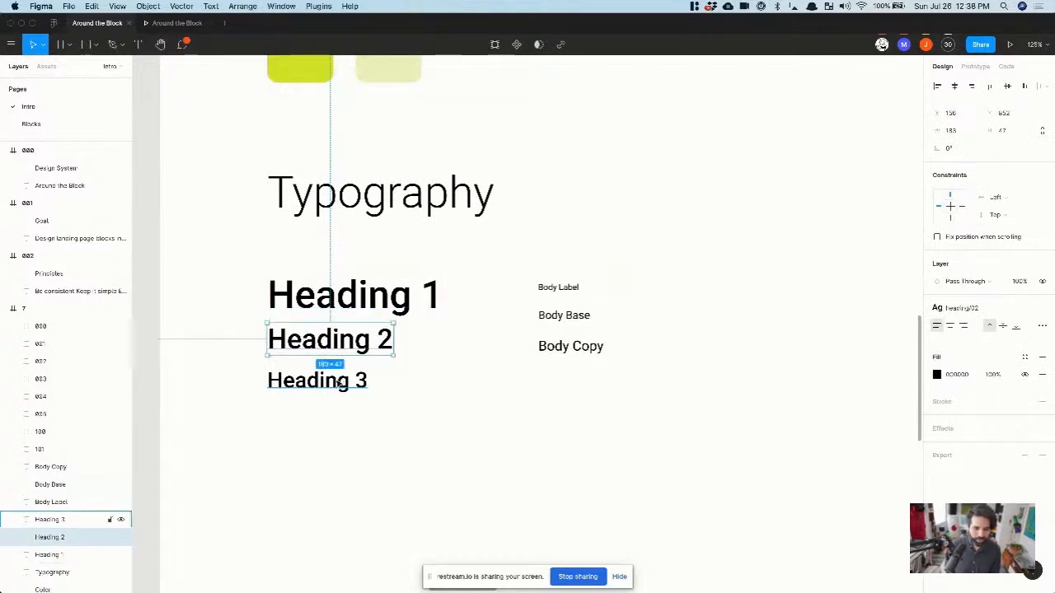
{"action": "left_click", "coordinate": [353, 383]}
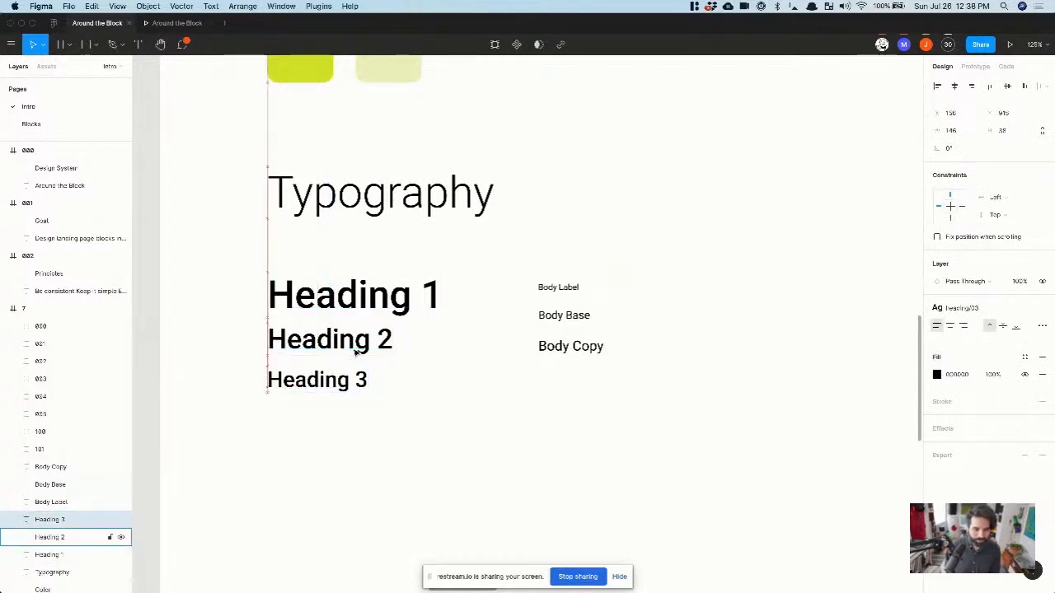
{"action": "left_click", "coordinate": [356, 353], "text": "shift"}
Step: Tidy up the three heading samples into an even vertical stack and set their spacing to 16
{"action": "scroll", "coordinate": [250, 288], "scroll_direction": "down", "scroll_amount": 3}
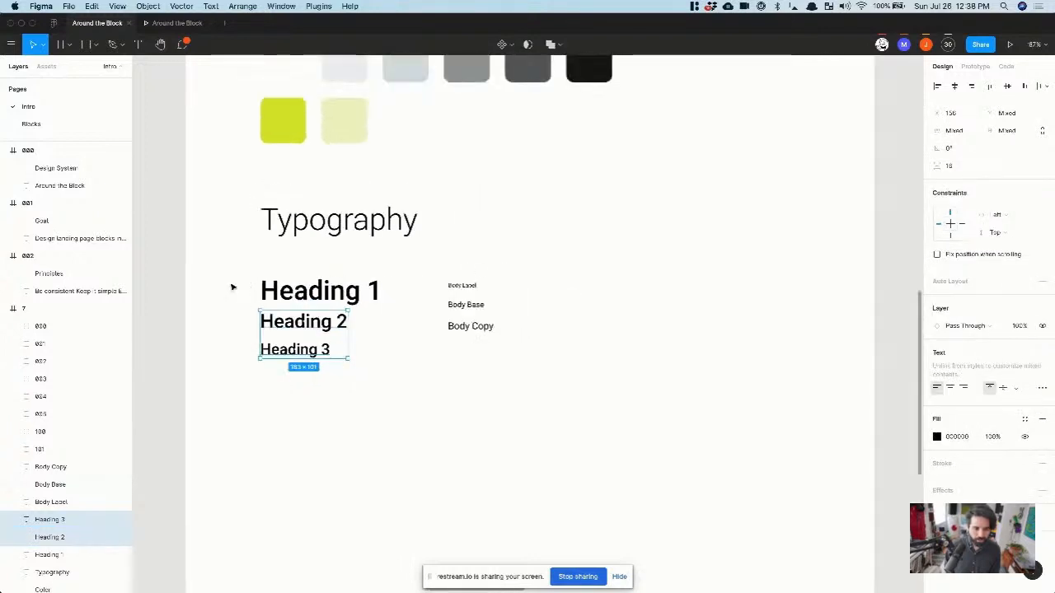
{"action": "left_click_drag", "start_coordinate": [227, 271], "coordinate": [435, 370]}
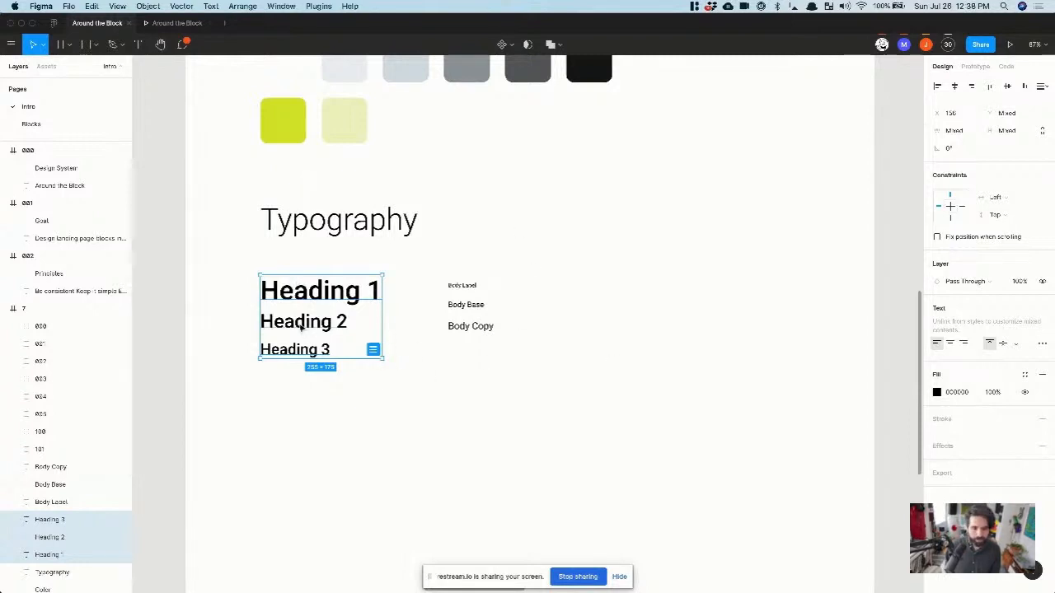
{"action": "scroll", "coordinate": [334, 320], "scroll_direction": "up", "scroll_amount": 5}
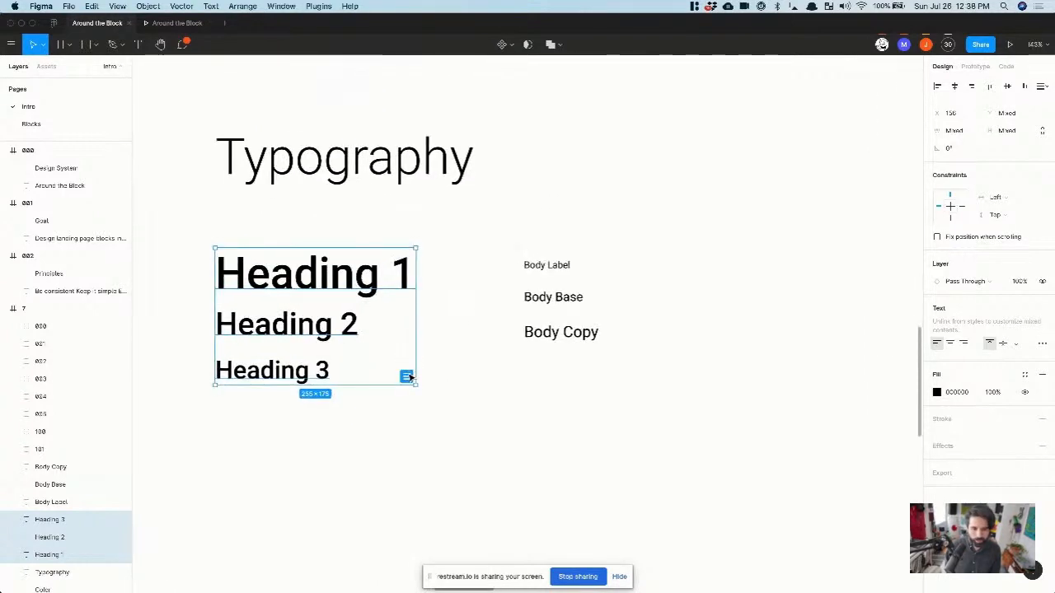
{"action": "left_click", "coordinate": [408, 376]}
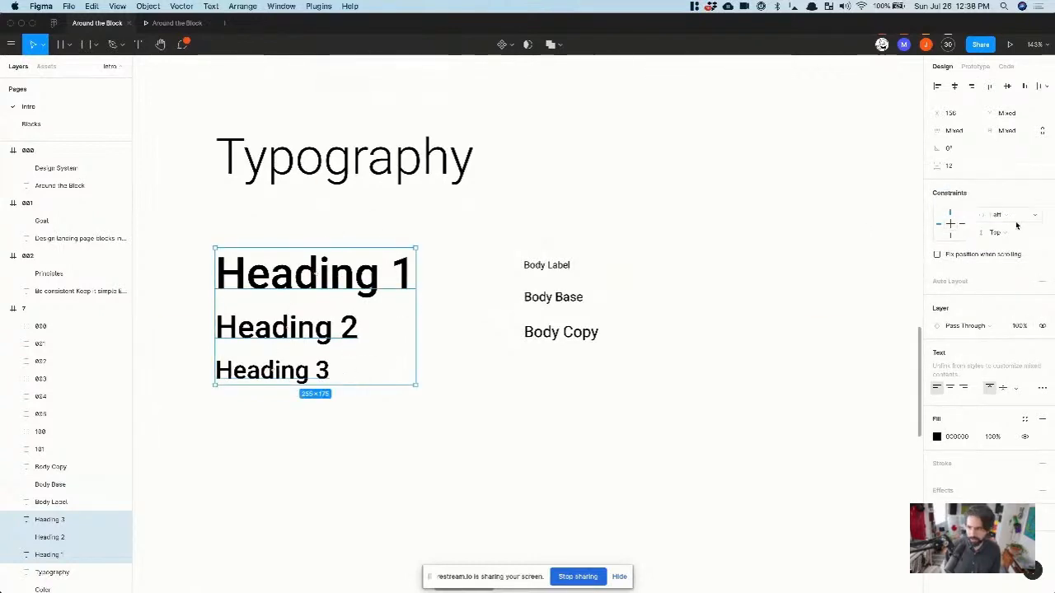
{"action": "left_click", "coordinate": [963, 166]}
{"action": "type", "text": "18"}
{"action": "key", "text": "Return"}
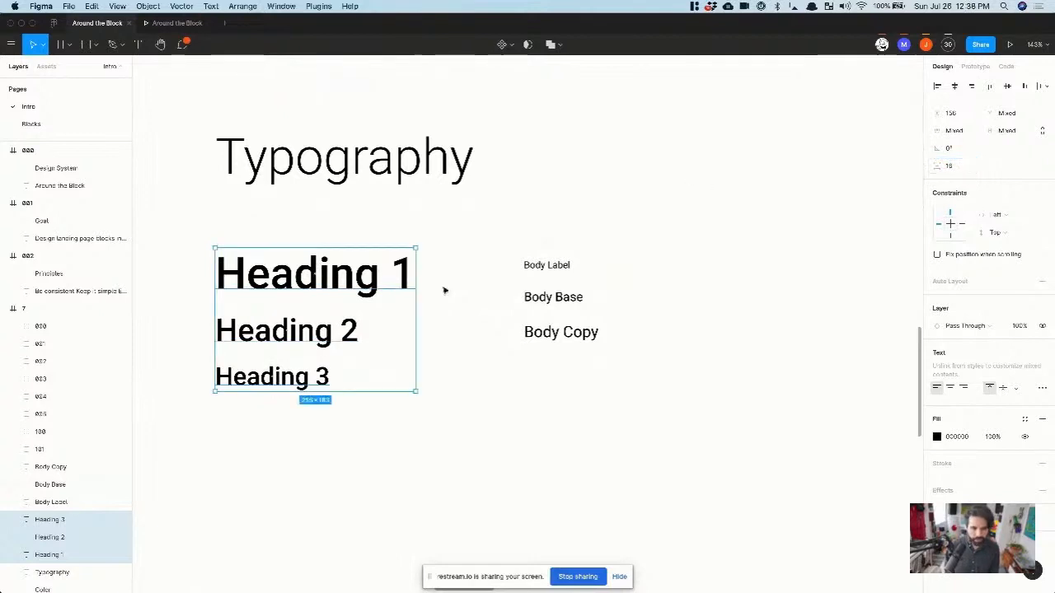
Step: Apply vertical auto layout to the three heading samples and align them to the left
{"action": "key", "text": "alt"}
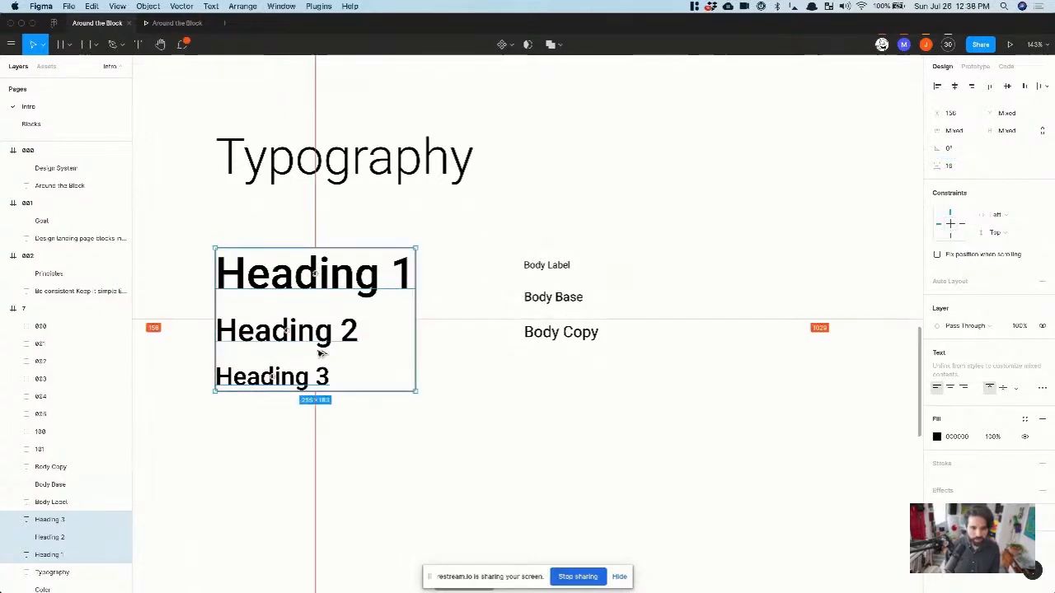
{"action": "left_click", "coordinate": [1043, 283]}
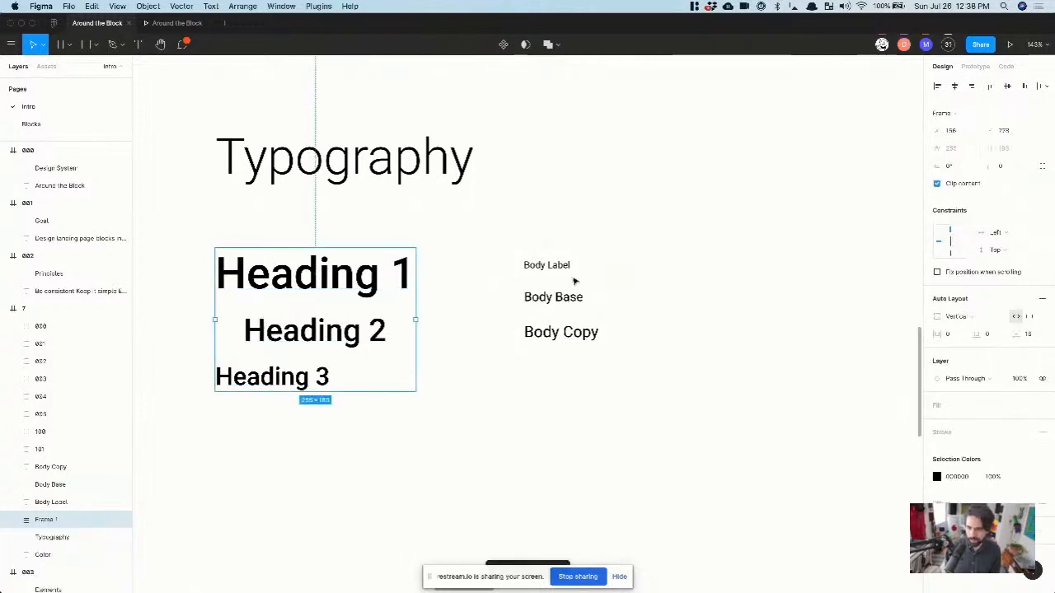
{"action": "left_click_drag", "start_coordinate": [450, 466], "coordinate": [284, 286]}
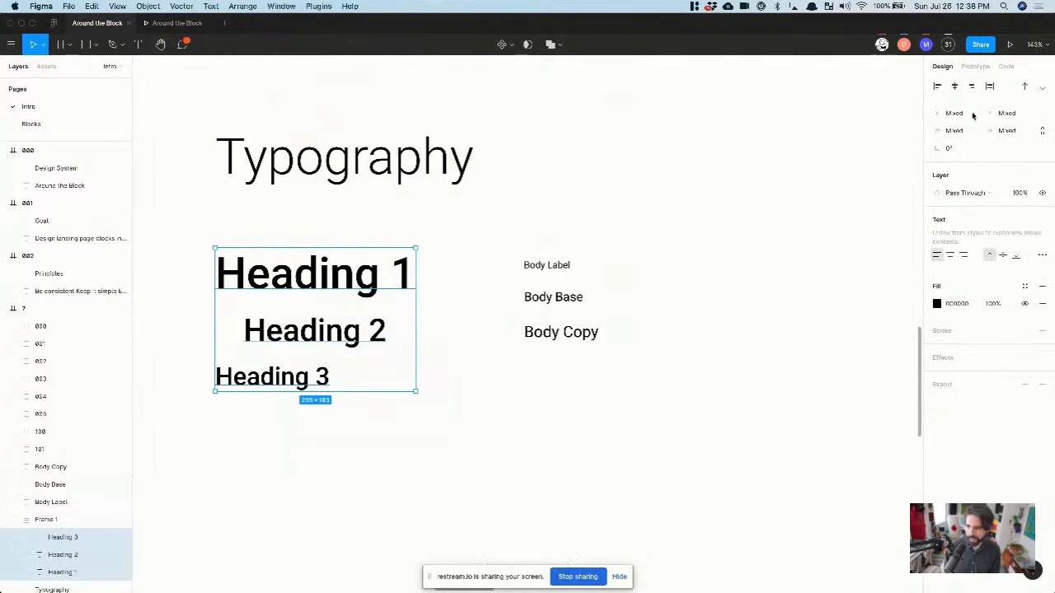
{"action": "left_click", "coordinate": [936, 87]}
{"action": "left_click", "coordinate": [325, 471]}
Step: Try a tighter item spacing in the headings' auto layout frame and return it to 16
{"action": "left_click", "coordinate": [337, 308]}
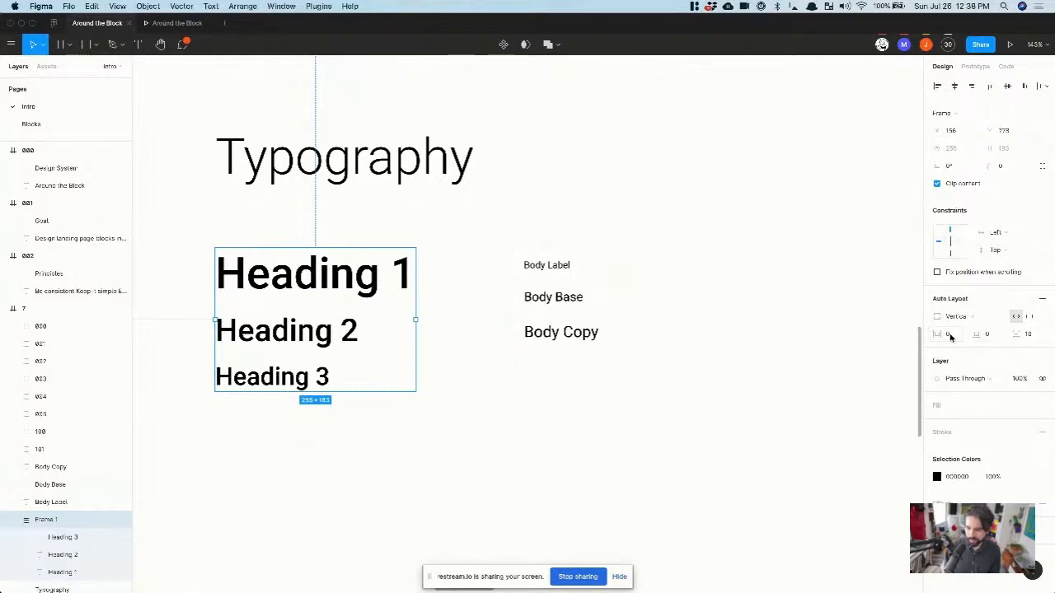
{"action": "left_click", "coordinate": [1029, 334]}
{"action": "key", "text": "shift+Down"}
{"action": "key", "text": "shift+Down"}
{"action": "key", "text": "shift+Up"}
{"action": "key", "text": "shift+Up"}
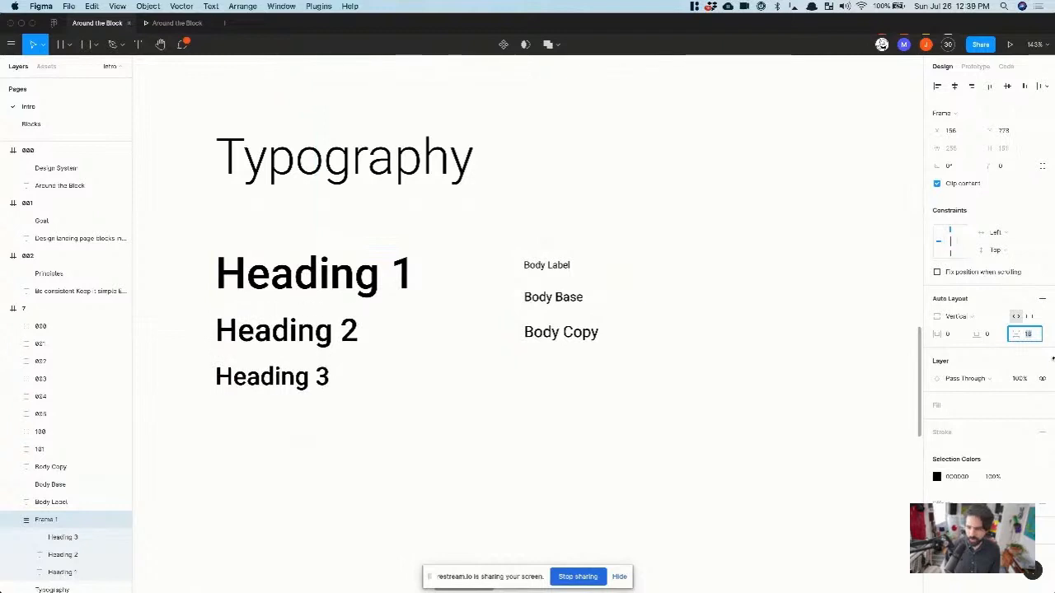
Step: Apply vertical auto layout to "Body Label", "Body Base" and "Body Copy" and align them to the left
{"action": "left_click_drag", "start_coordinate": [494, 238], "coordinate": [662, 374]}
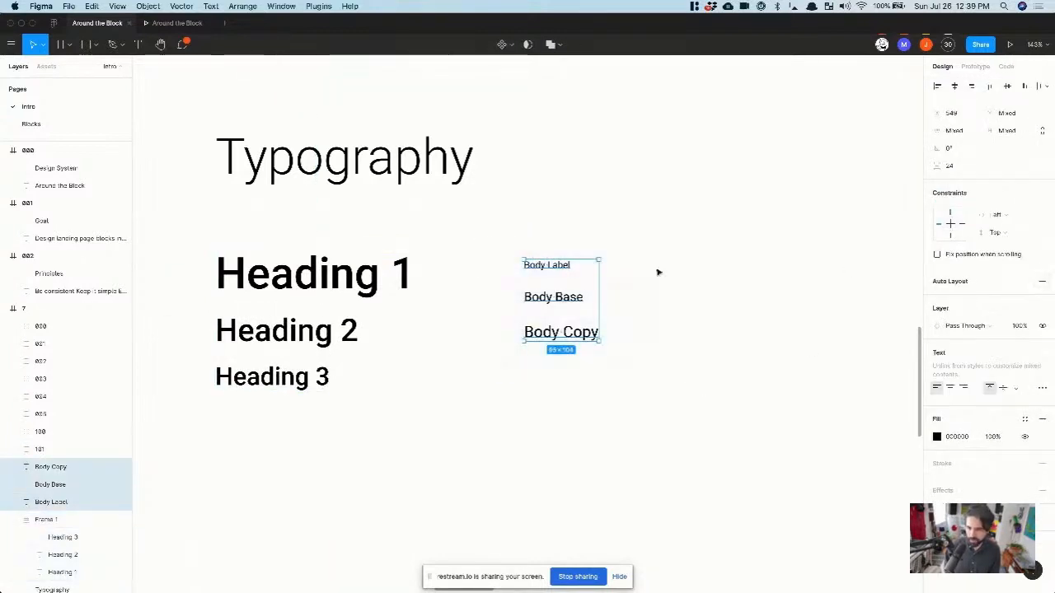
{"action": "left_click", "coordinate": [1042, 281]}
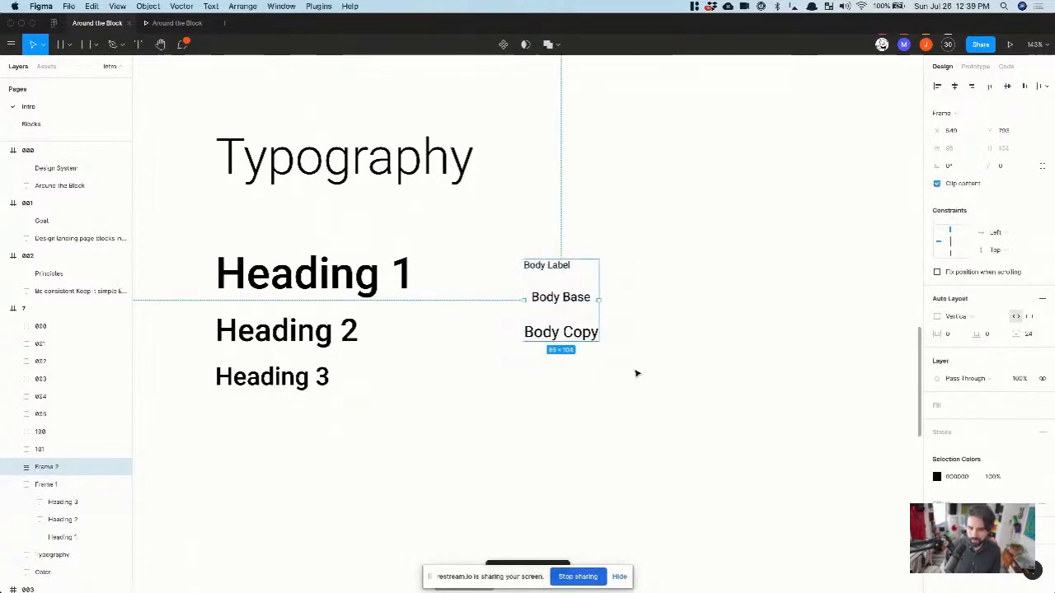
{"action": "left_click_drag", "start_coordinate": [632, 394], "coordinate": [524, 258]}
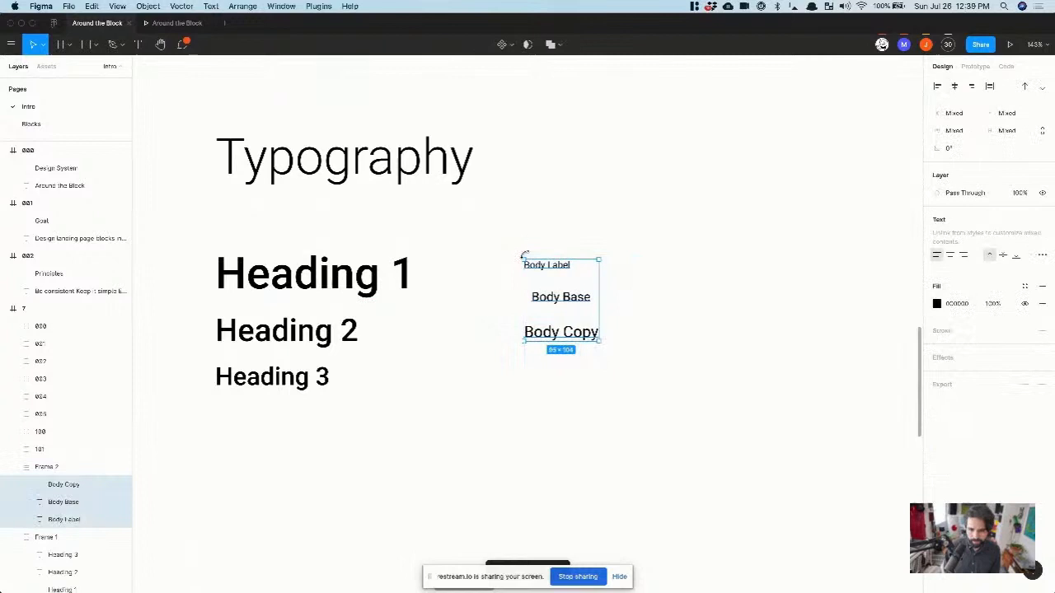
{"action": "left_click", "coordinate": [953, 86]}
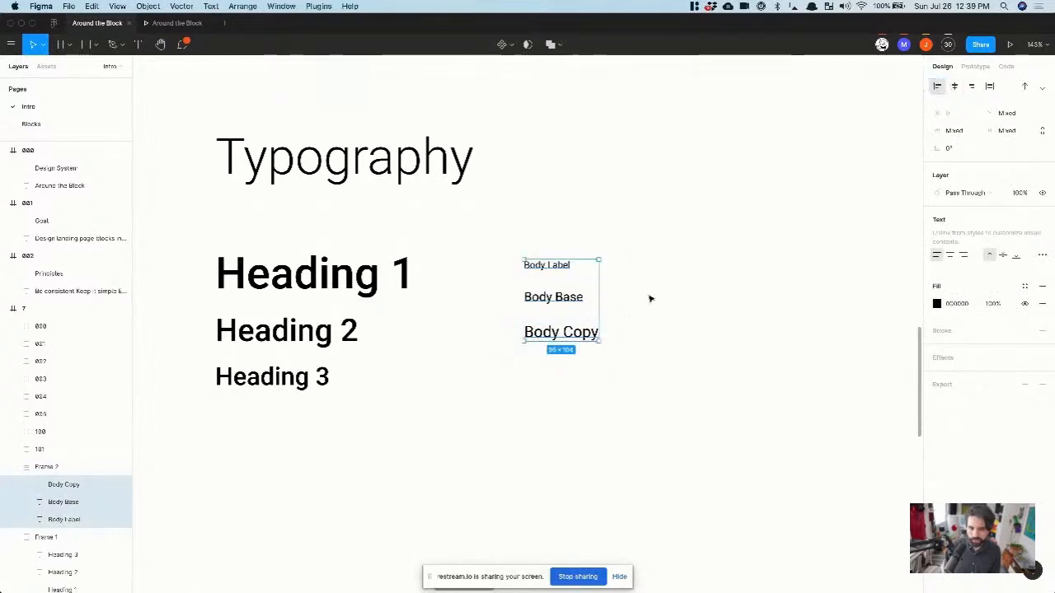
{"action": "left_click", "coordinate": [540, 271]}
{"action": "left_click_drag", "start_coordinate": [530, 230], "coordinate": [608, 407]}
{"action": "left_click", "coordinate": [621, 323]}
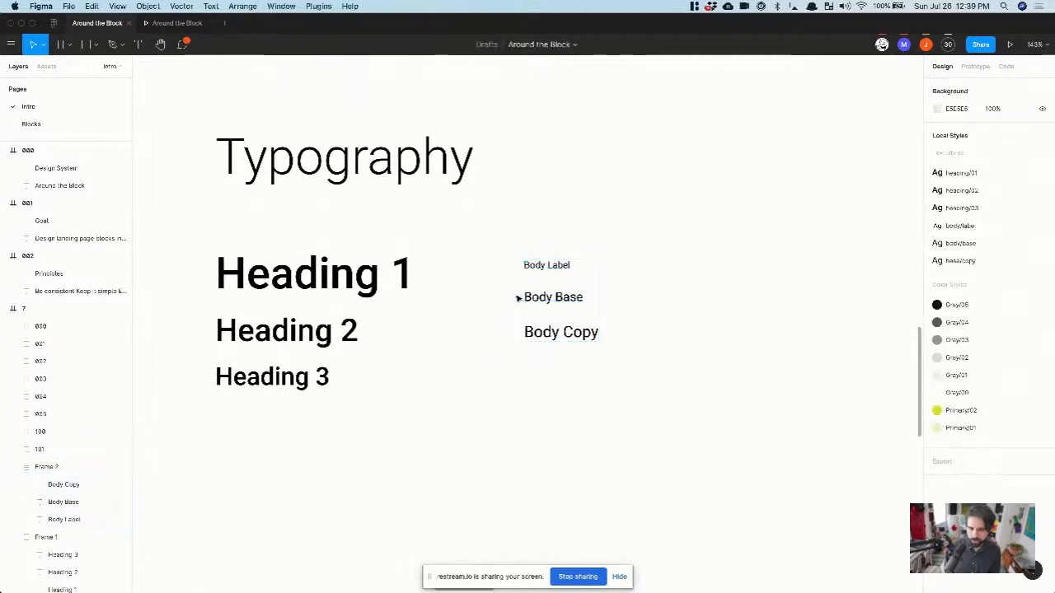
Step: Set the item spacing of the body samples' auto layout frame to 16
{"action": "left_click", "coordinate": [586, 298]}
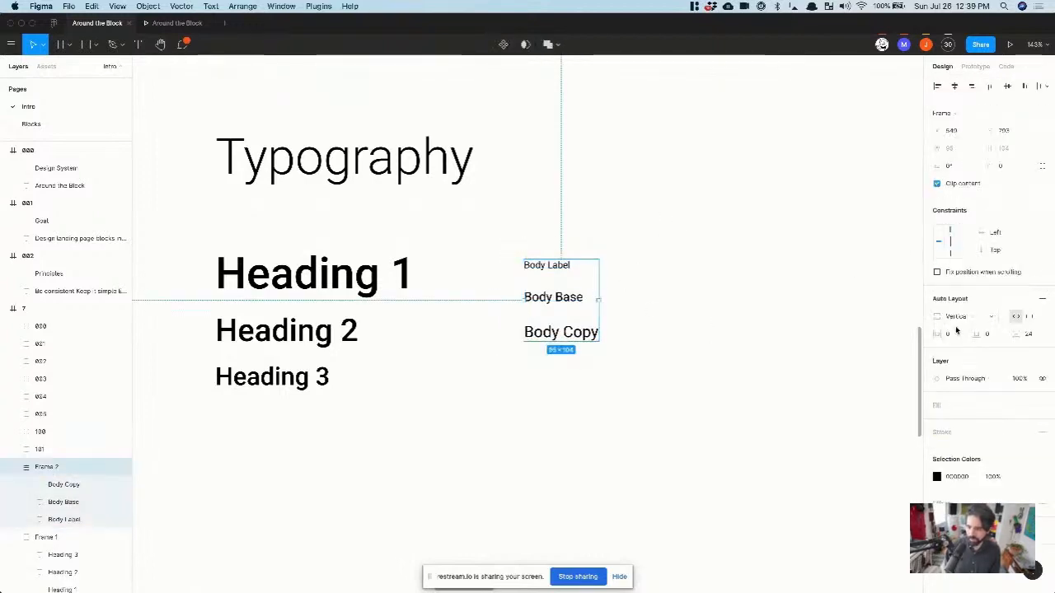
{"action": "left_click", "coordinate": [1030, 335]}
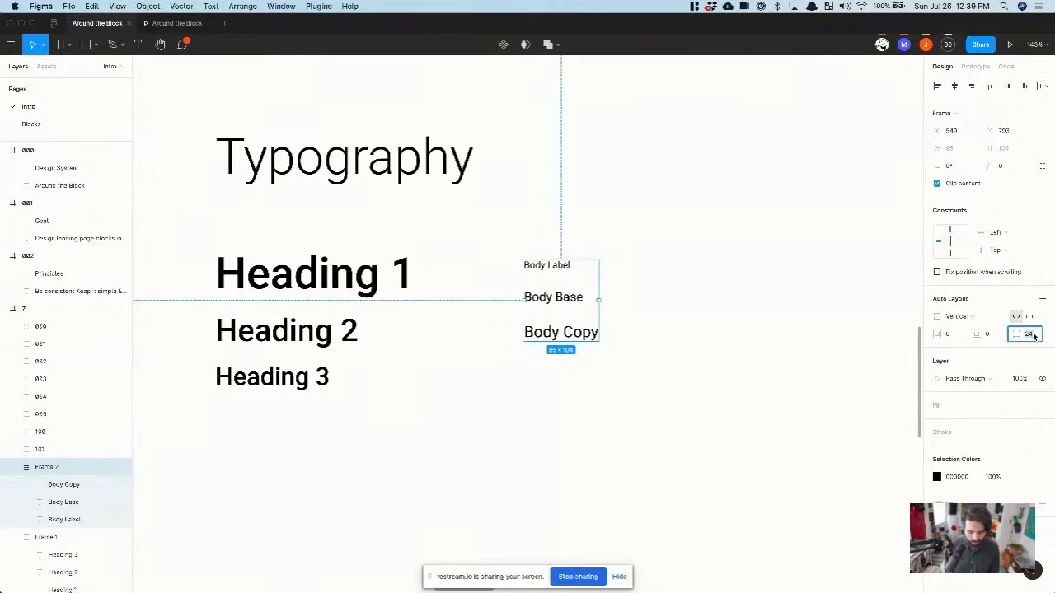
{"action": "type", "text": "16"}
{"action": "key", "text": "Return"}
{"action": "left_click", "coordinate": [574, 483]}
Step: Review the Tokens list on the Elements slide, the Color and Typography board, and the Tools and Blocks slides
{"action": "scroll", "coordinate": [575, 484], "scroll_direction": "down", "scroll_amount": 5}
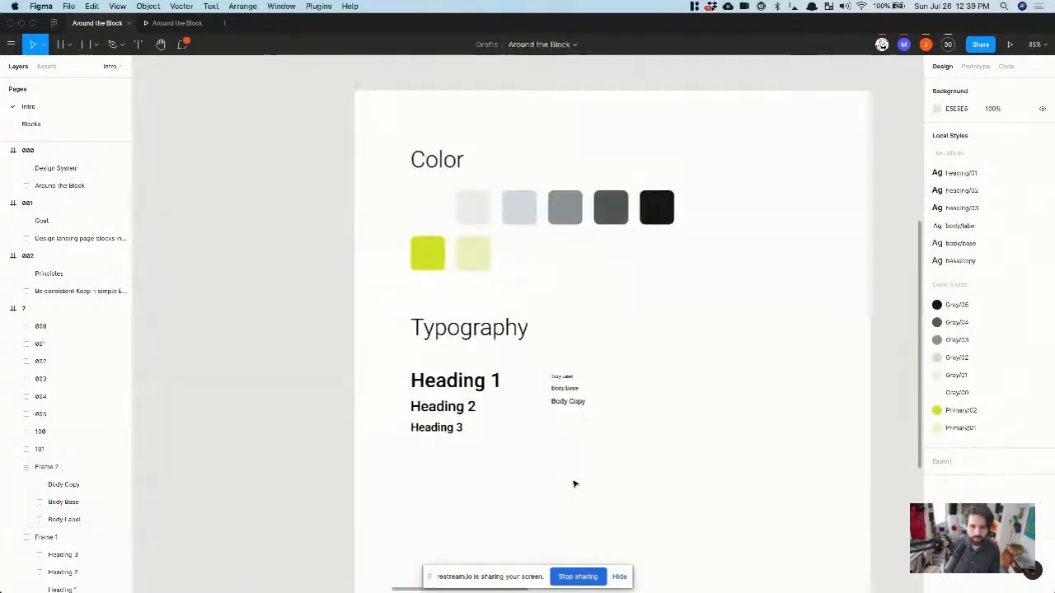
{"action": "scroll", "coordinate": [574, 483], "scroll_direction": "down", "scroll_amount": 5}
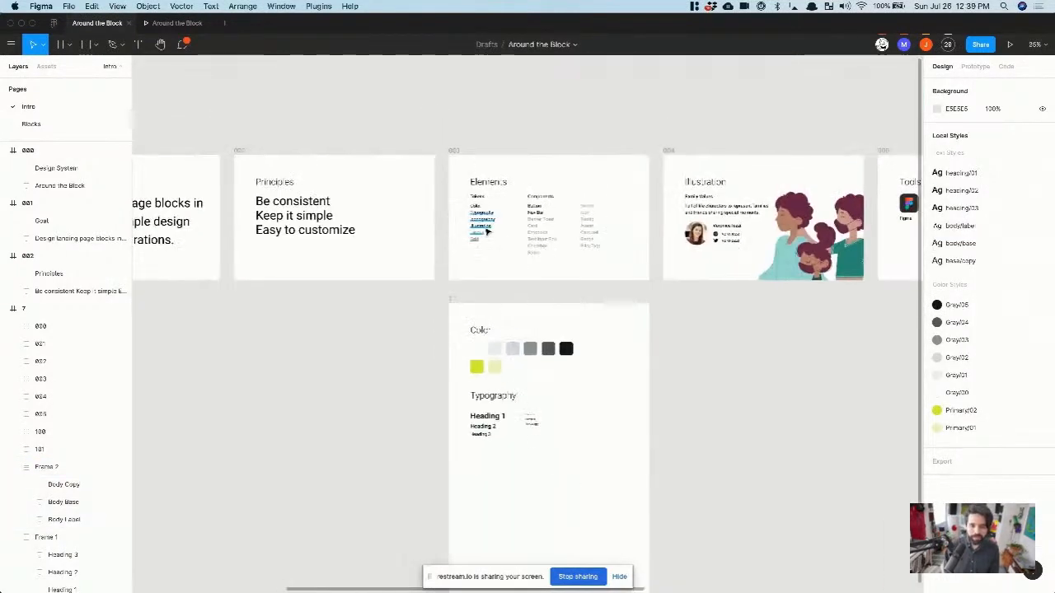
{"action": "scroll", "coordinate": [487, 234], "scroll_direction": "up", "scroll_amount": 5}
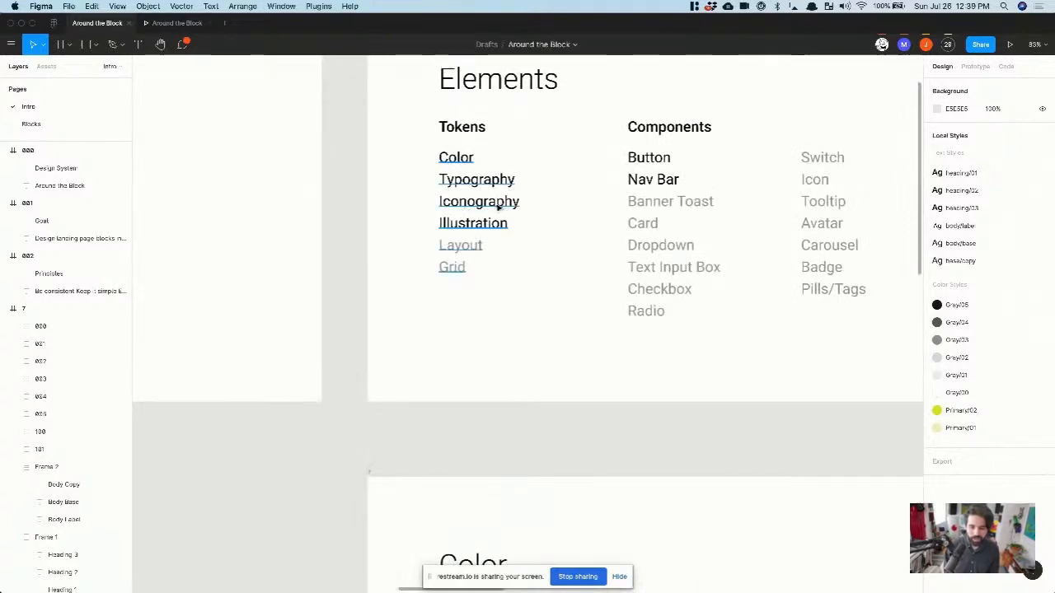
{"action": "scroll", "coordinate": [497, 208], "scroll_direction": "right", "scroll_amount": 3}
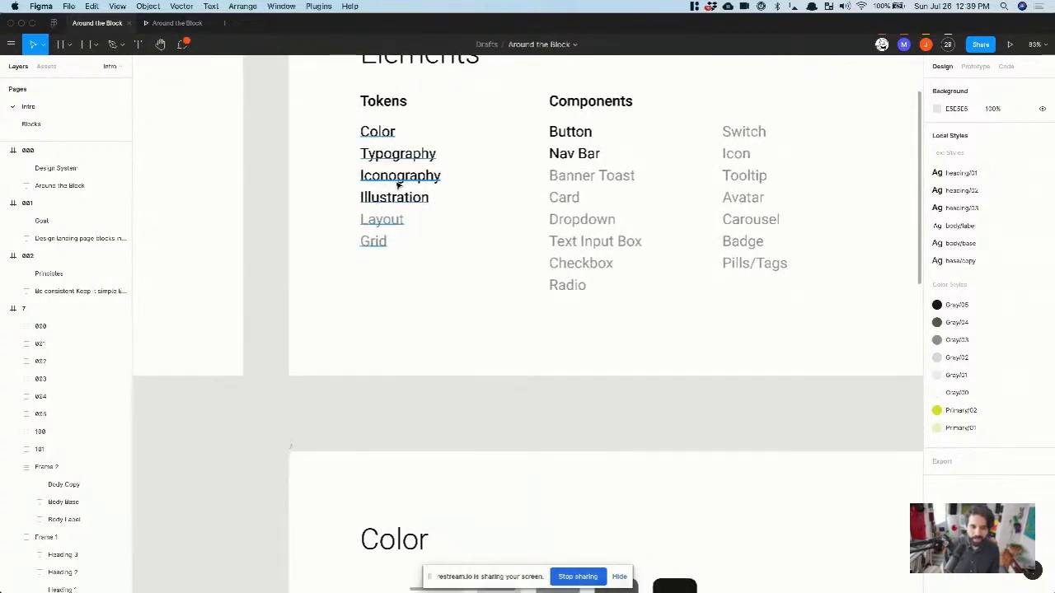
{"action": "scroll", "coordinate": [396, 185], "scroll_direction": "down", "scroll_amount": 10}
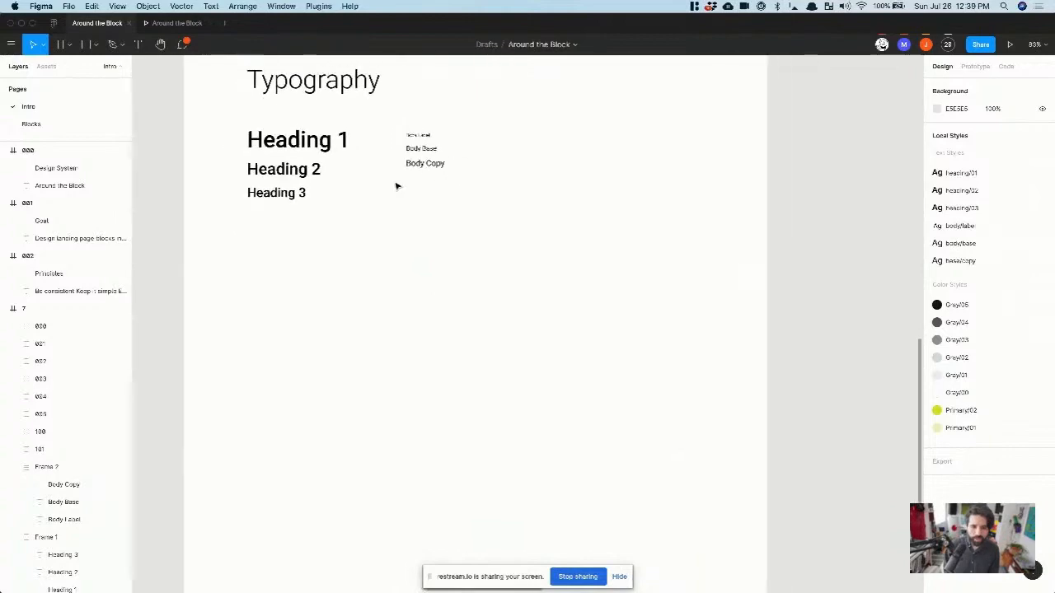
{"action": "scroll", "coordinate": [396, 185], "scroll_direction": "down", "scroll_amount": 5}
{"action": "scroll", "coordinate": [396, 186], "scroll_direction": "up", "scroll_amount": 5}
{"action": "scroll", "coordinate": [396, 185], "scroll_direction": "right", "scroll_amount": 8}
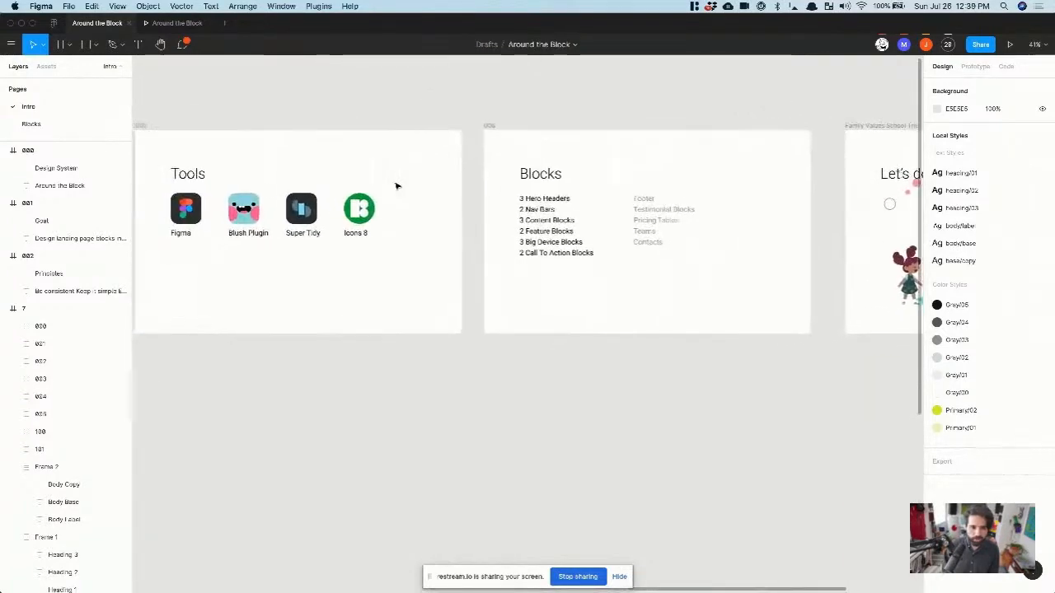
{"action": "scroll", "coordinate": [396, 186], "scroll_direction": "left", "scroll_amount": 3}
{"action": "scroll", "coordinate": [395, 185], "scroll_direction": "up", "scroll_amount": 5}
{"action": "scroll", "coordinate": [549, 281], "scroll_direction": "down", "scroll_amount": 8}
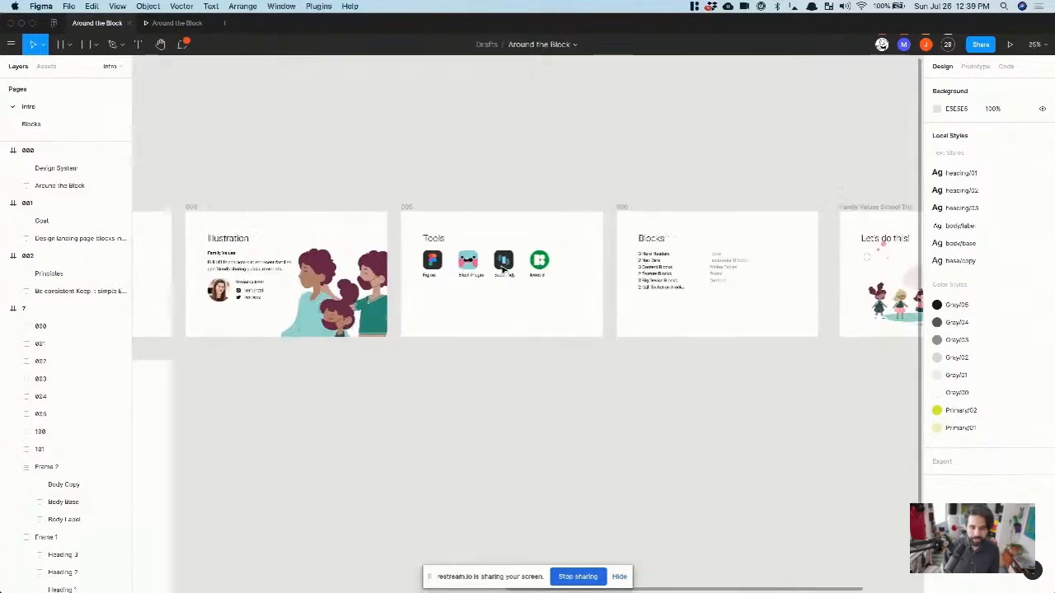
Step: Switch from the Color and Typography board in Figma to the Icons8 app
{"action": "scroll", "coordinate": [503, 280], "scroll_direction": "left", "scroll_amount": 8}
{"action": "scroll", "coordinate": [504, 280], "scroll_direction": "down", "scroll_amount": 4}
{"action": "scroll", "coordinate": [501, 271], "scroll_direction": "right", "scroll_amount": 3}
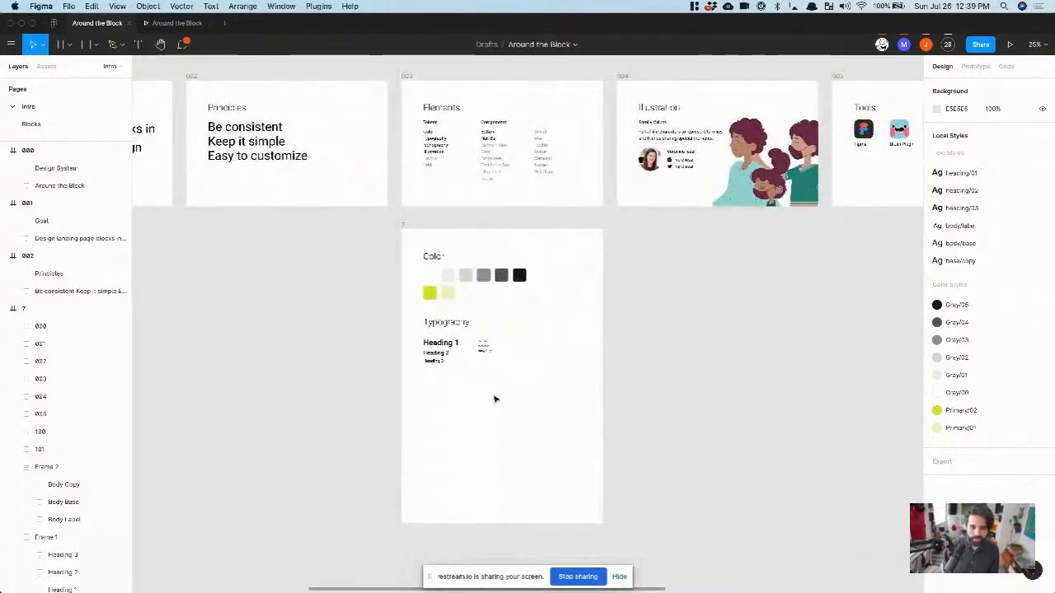
{"action": "scroll", "coordinate": [494, 400], "scroll_direction": "up", "scroll_amount": 6}
{"action": "key", "text": "super+space"}
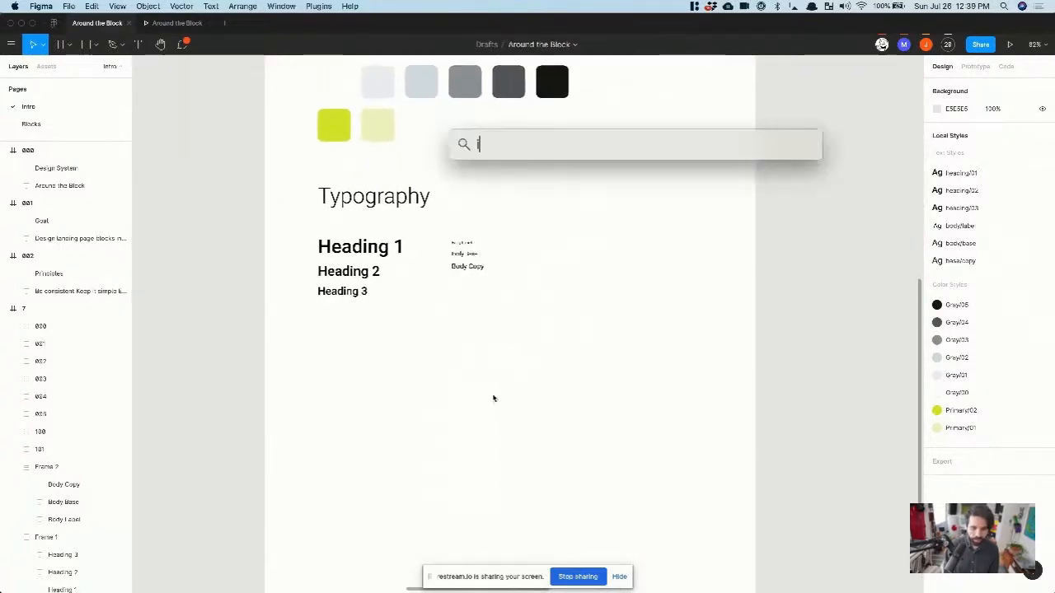
{"action": "type", "text": "icons8"}
{"action": "key", "text": "Return"}
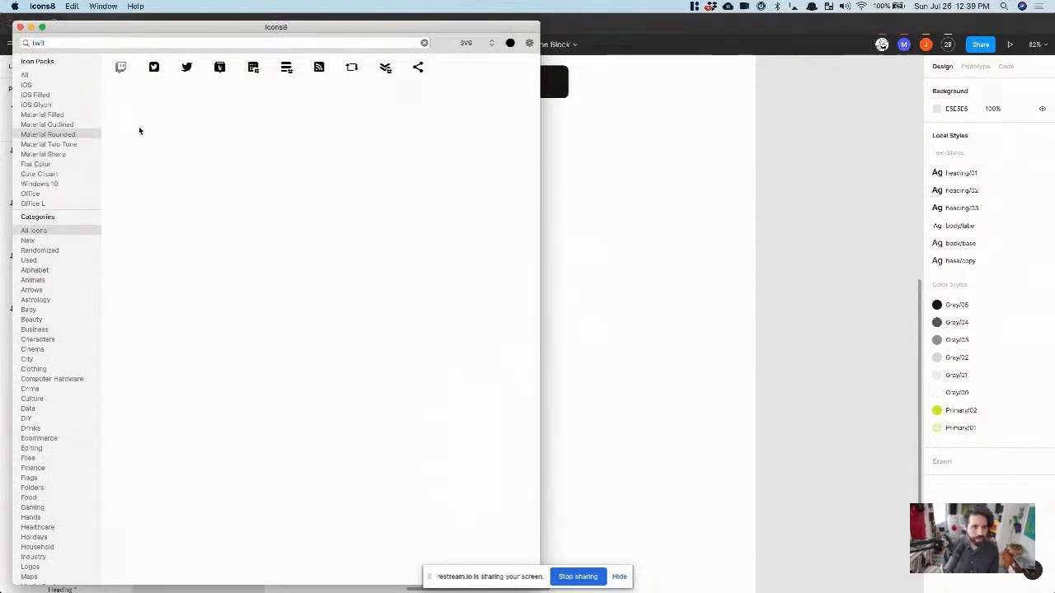
{"action": "left_click", "coordinate": [622, 227]}
{"action": "right_click", "coordinate": [597, 245]}
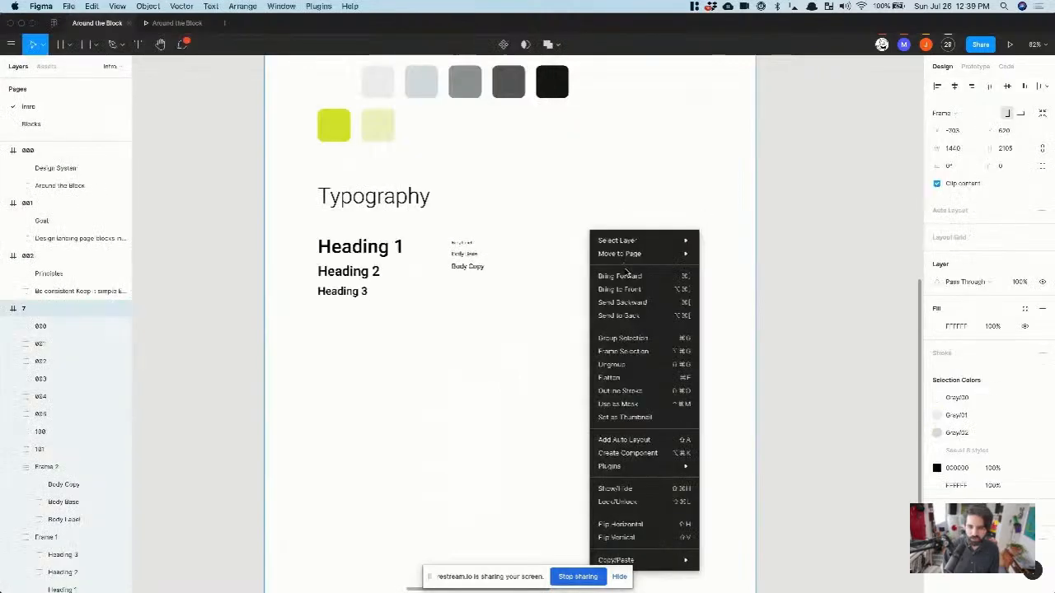
{"action": "left_click", "coordinate": [526, 272]}
{"action": "key", "text": "super+Tab"}
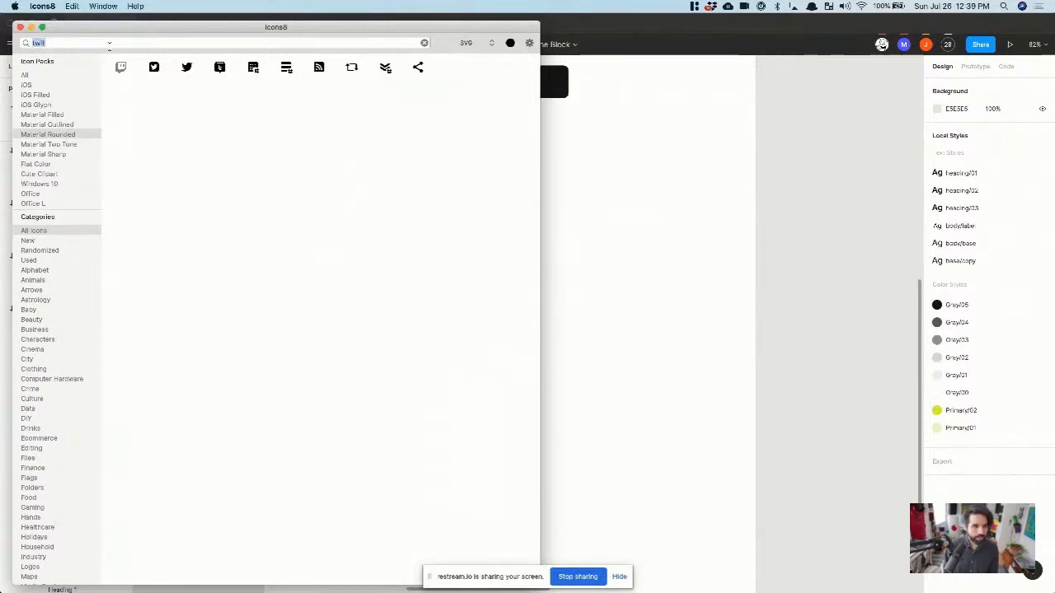
Step: Search Icons8 for "menu" and "arrow" and place the vertical three-dot icon and the thin right arrow on the Figma board
{"action": "type", "text": "u"}
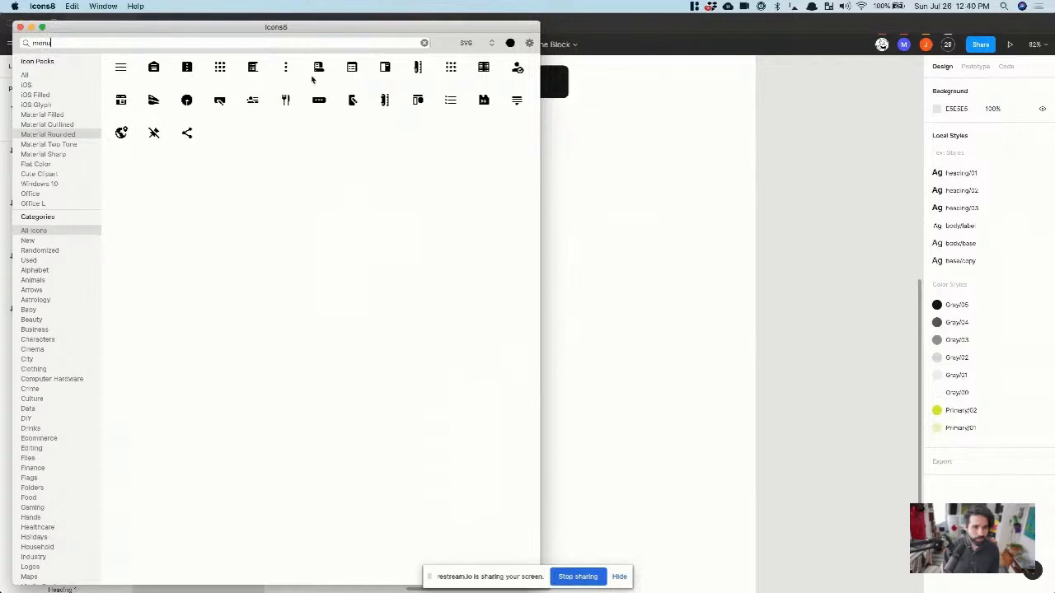
{"action": "left_click_drag", "start_coordinate": [285, 72], "coordinate": [566, 256]}
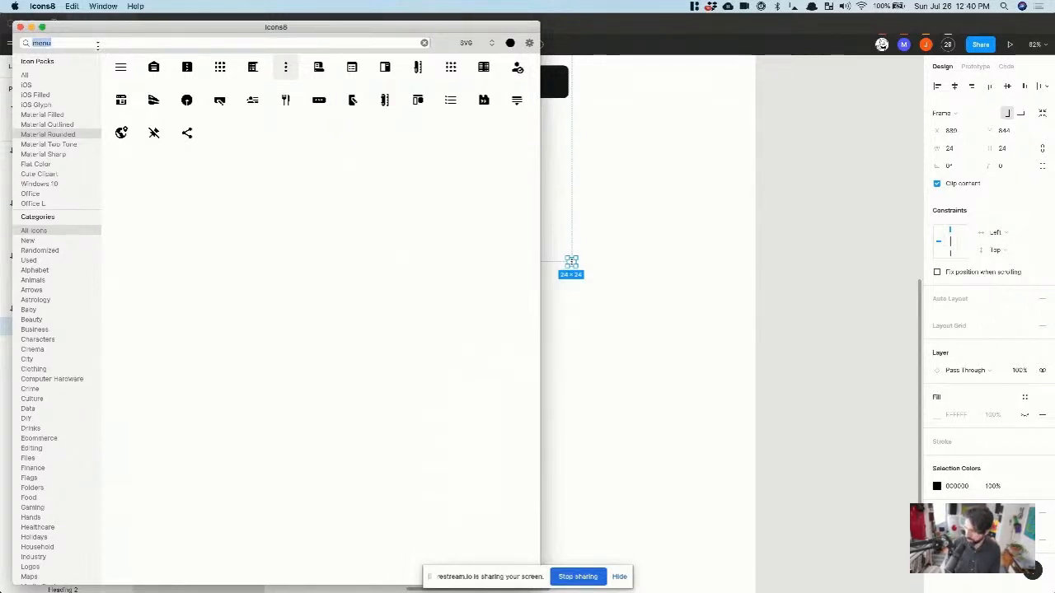
{"action": "type", "text": "arrow"}
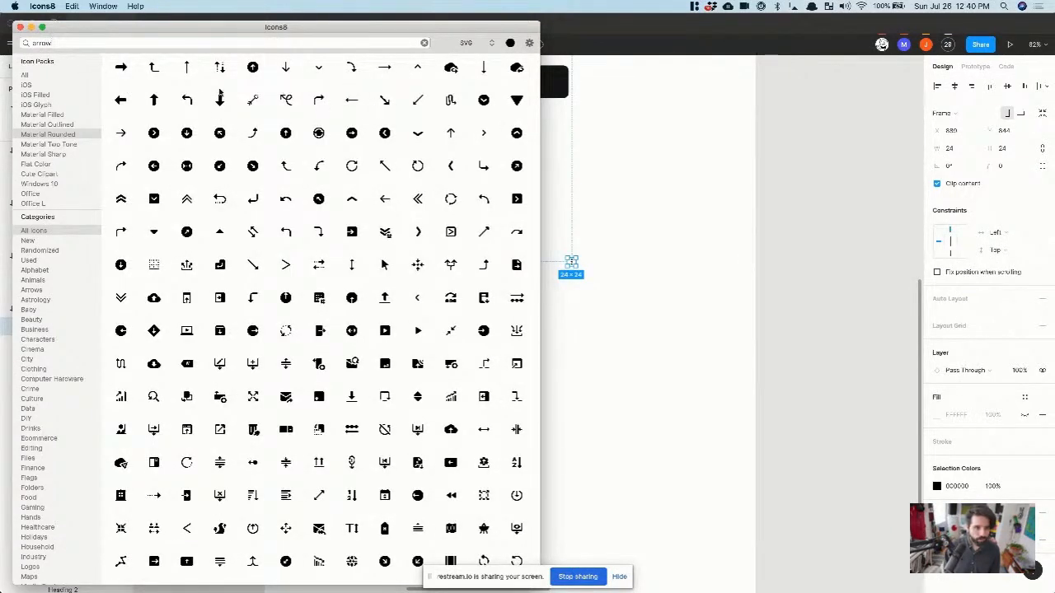
{"action": "left_click_drag", "start_coordinate": [121, 134], "coordinate": [592, 328]}
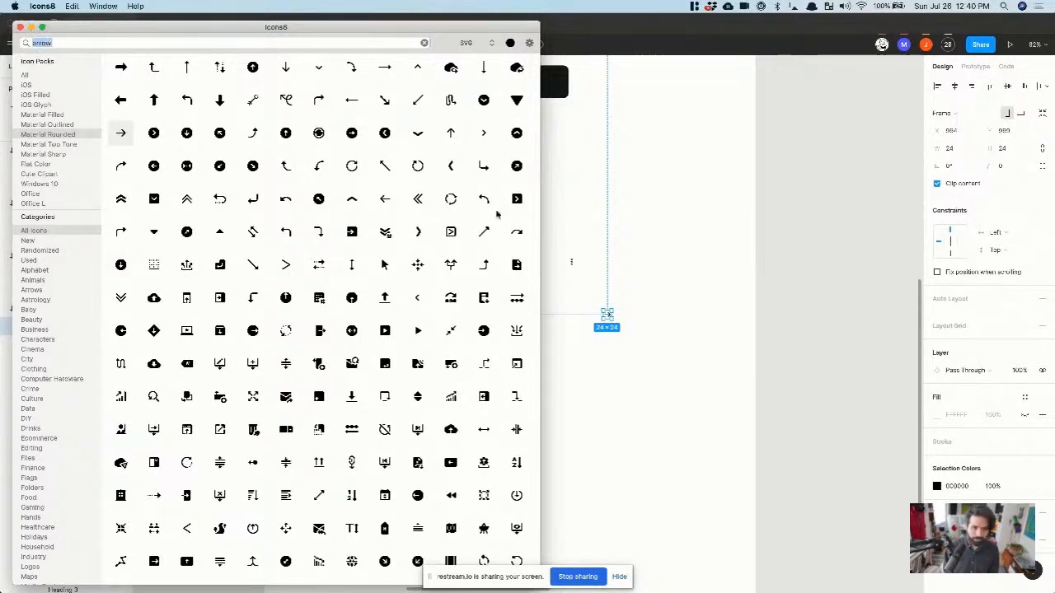
Step: Back in Figma, bring the arrow next to the three-dot icon and move both below the heading samples
{"action": "left_click", "coordinate": [651, 261]}
{"action": "scroll", "coordinate": [502, 342], "scroll_direction": "up", "scroll_amount": 5}
{"action": "left_click", "coordinate": [536, 341]}
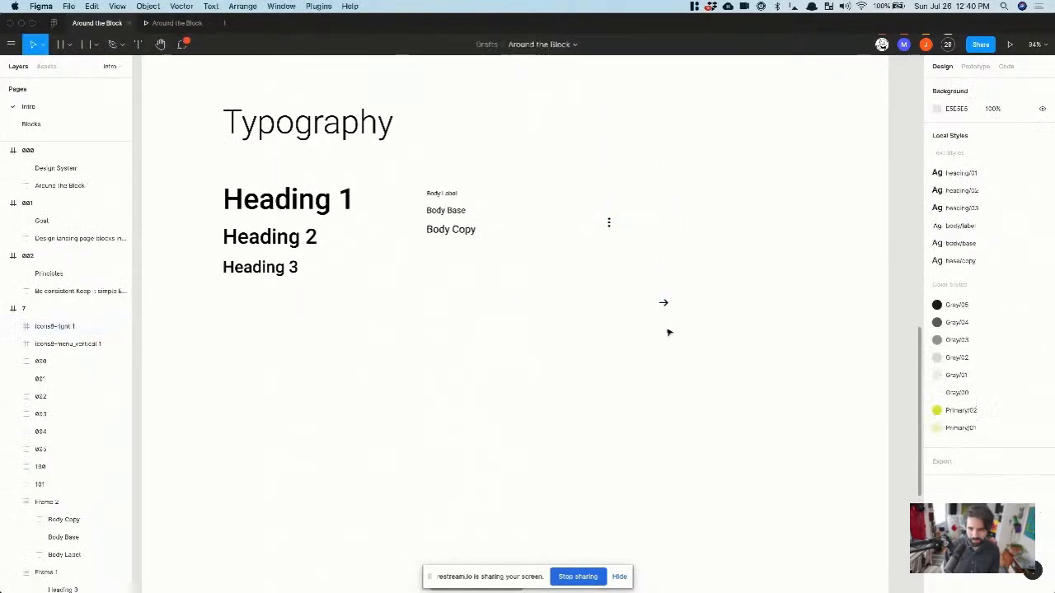
{"action": "left_click_drag", "start_coordinate": [665, 300], "coordinate": [611, 245]}
{"action": "left_click_drag", "start_coordinate": [655, 164], "coordinate": [241, 460]}
Step: Duplicate the "Typography" title above the icons, change its text to "Iconography", and place the two icons side by side beneath it
{"action": "left_click_drag", "start_coordinate": [318, 132], "coordinate": [329, 395]}
{"action": "double_click", "coordinate": [329, 394]}
{"action": "type", "text": "Ico"}
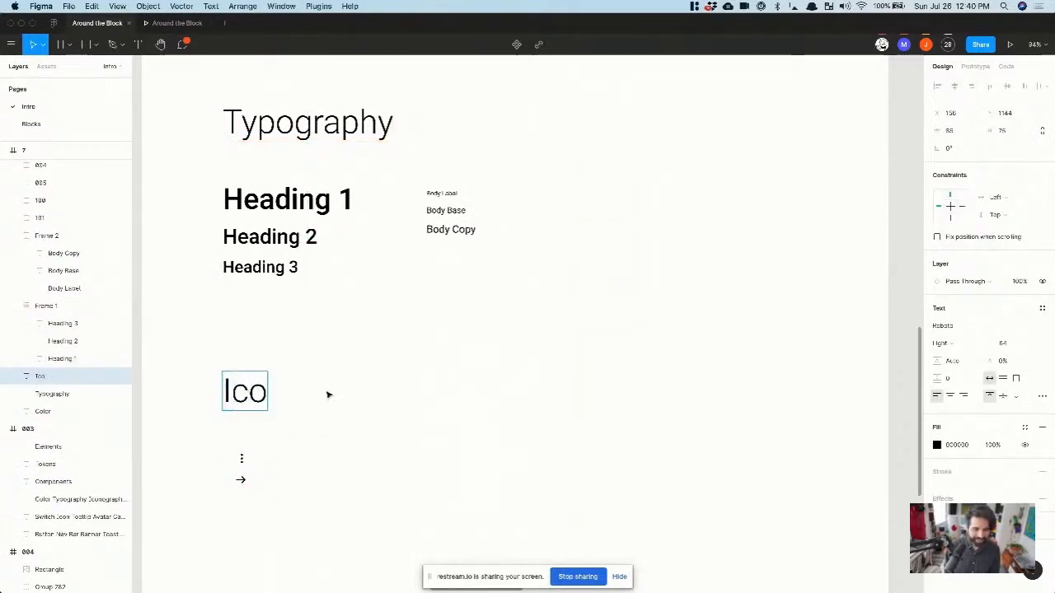
{"action": "type", "text": "nograph"}
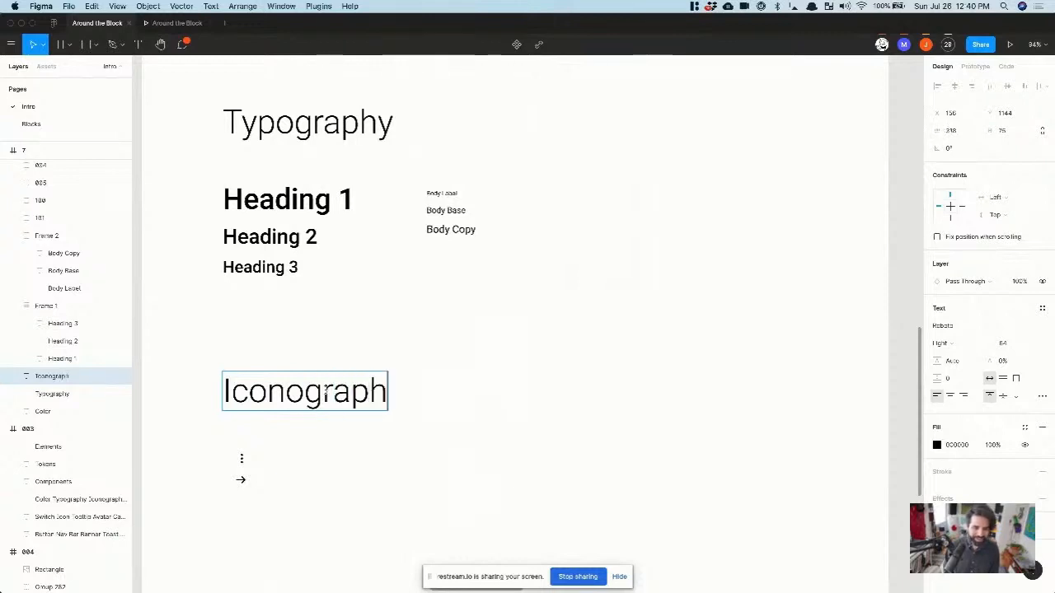
{"action": "type", "text": "y"}
{"action": "key", "text": "Escape"}
{"action": "left_click_drag", "start_coordinate": [241, 462], "coordinate": [186, 478]}
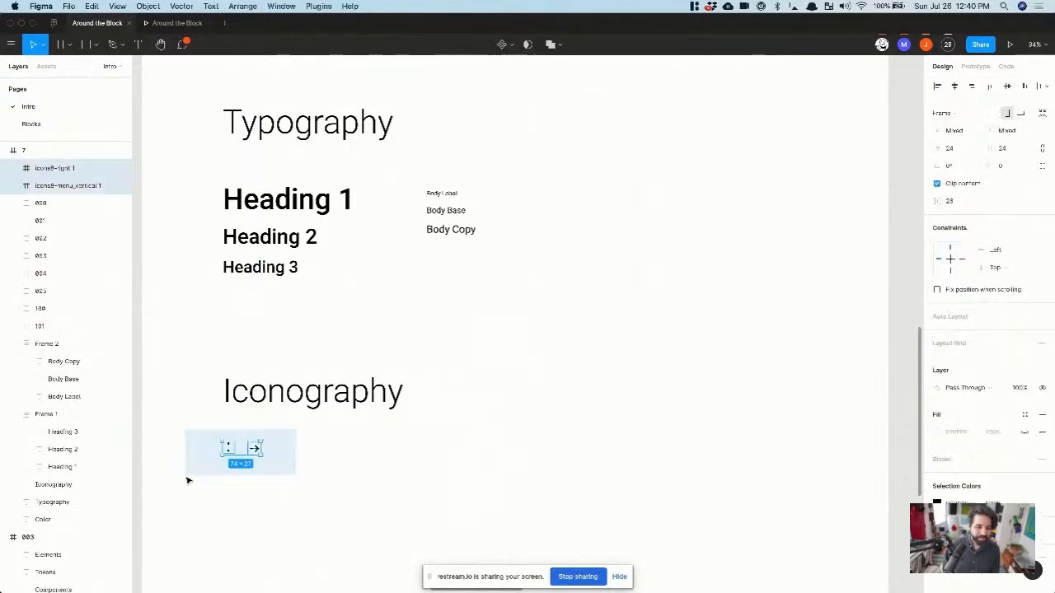
Step: Rename the right arrow icon's layer as "icon/arrow-right"
{"action": "double_click", "coordinate": [55, 169]}
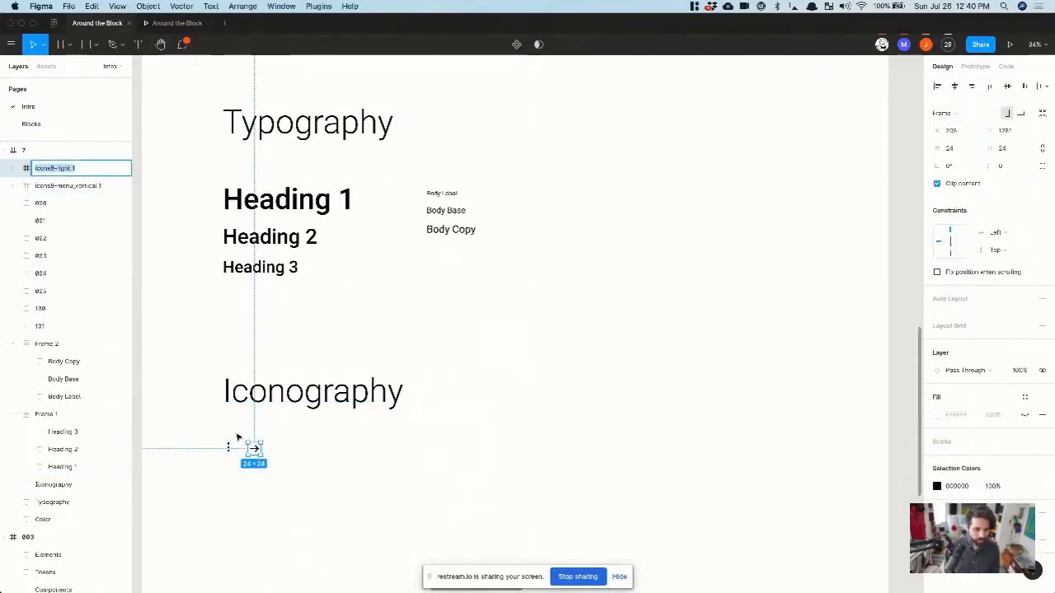
{"action": "scroll", "coordinate": [236, 438], "scroll_direction": "up", "scroll_amount": 10}
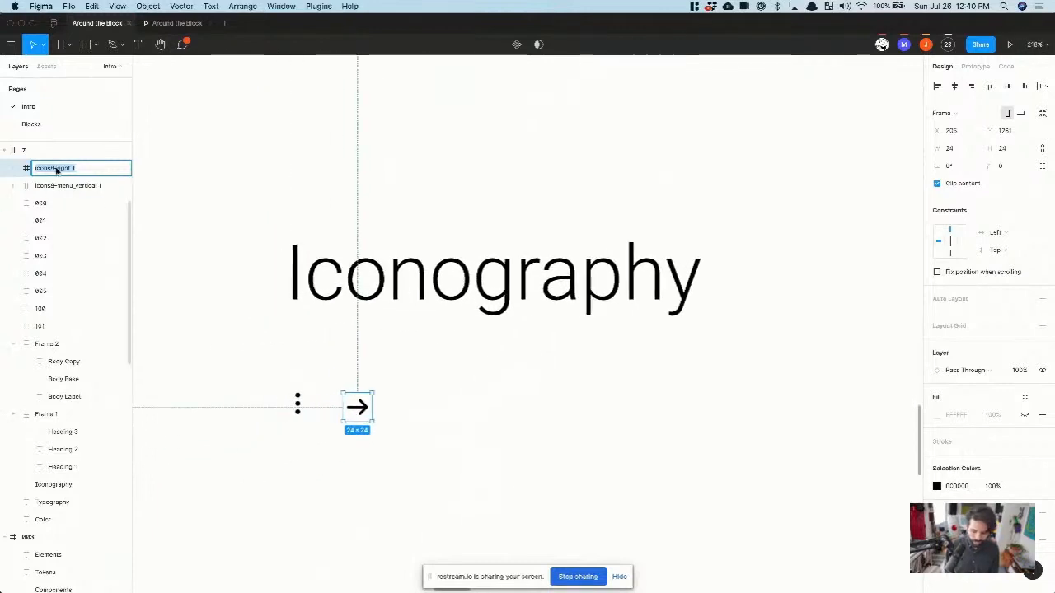
{"action": "type", "text": "icon/"}
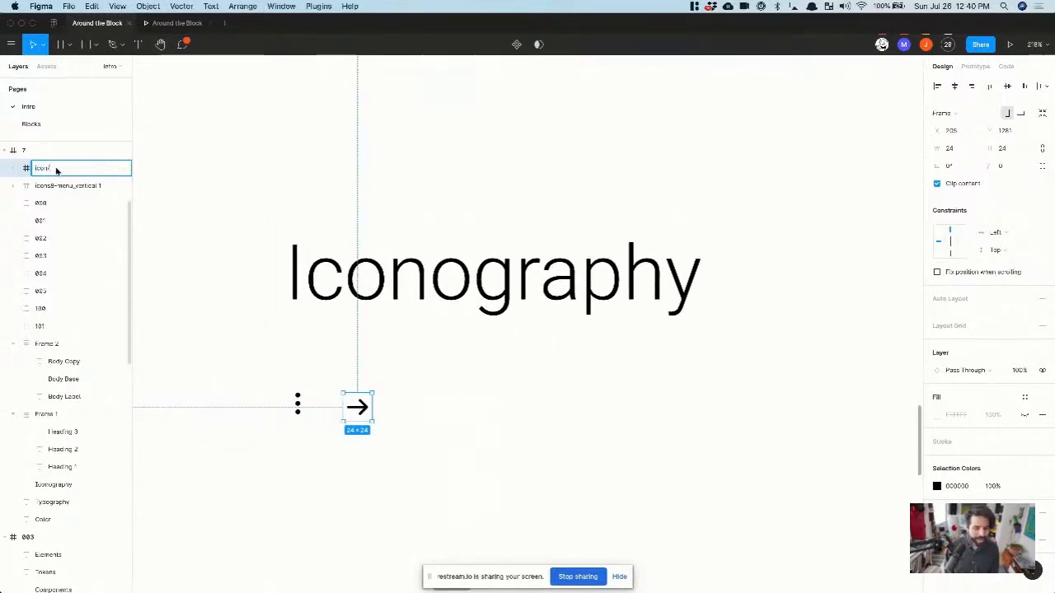
{"action": "type", "text": "arrow"}
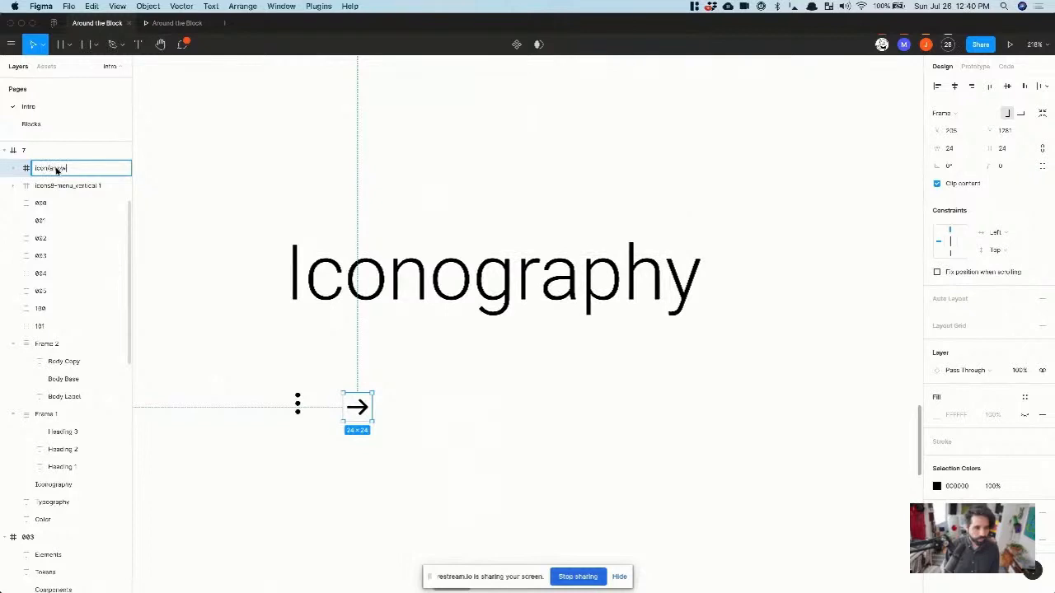
{"action": "key", "text": "BackSpace"}
{"action": "key", "text": "BackSpace"}
{"action": "key", "text": "BackSpace"}
{"action": "key", "text": "BackSpace"}
{"action": "key", "text": "BackSpace"}
{"action": "type", "text": "righ"}
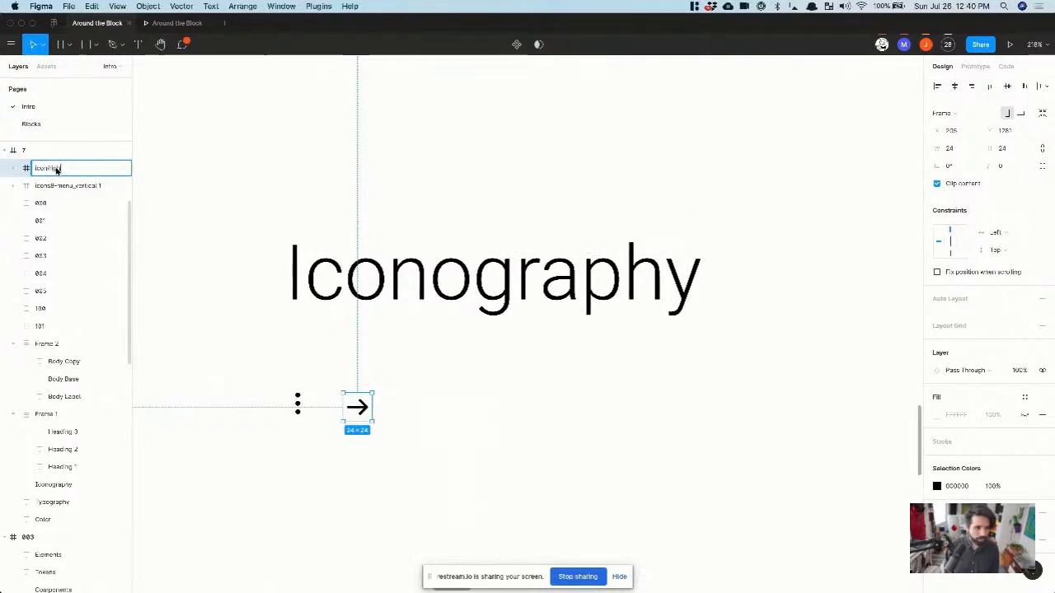
{"action": "type", "text": "t/"}
{"action": "type", "text": "arrow"}
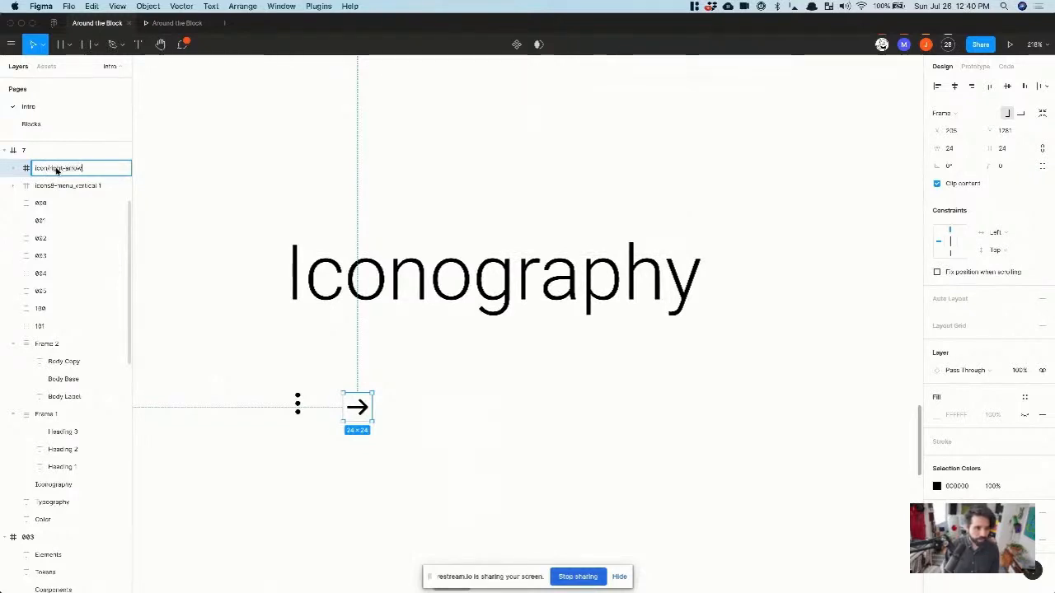
{"action": "key", "text": "BackSpace"}
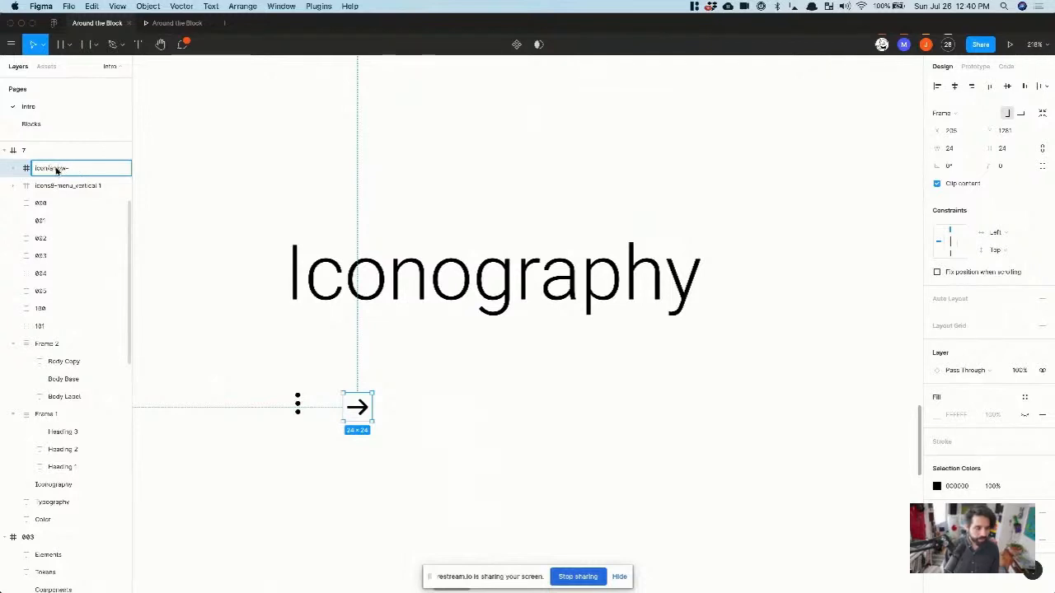
{"action": "type", "text": "ht"}
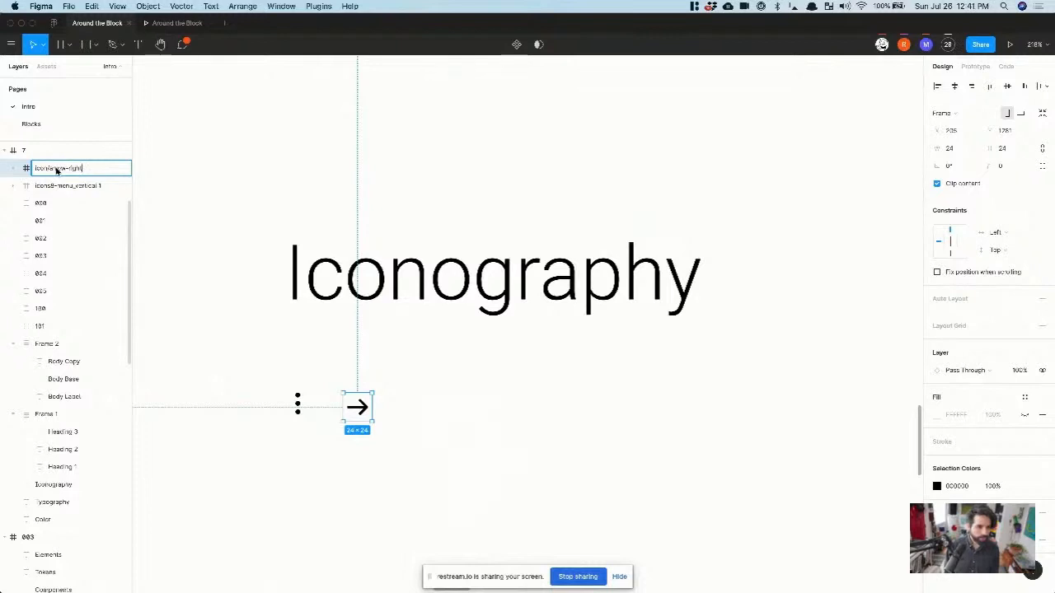
{"action": "key", "text": "Return"}
Step: Rename the three-dot icon's layer as "icon/menu"
{"action": "double_click", "coordinate": [67, 186]}
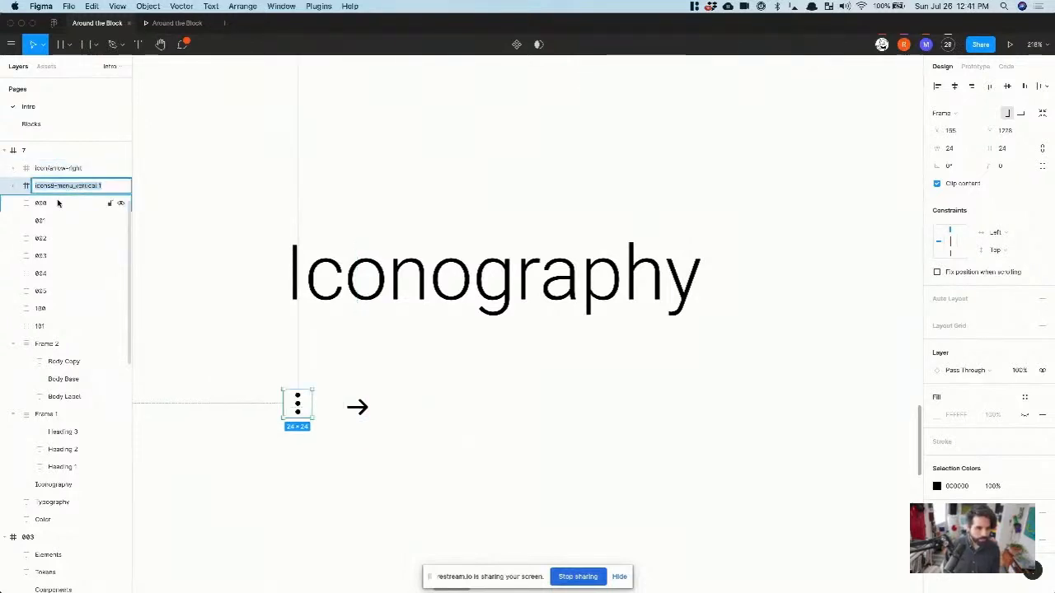
{"action": "type", "text": "icon/"}
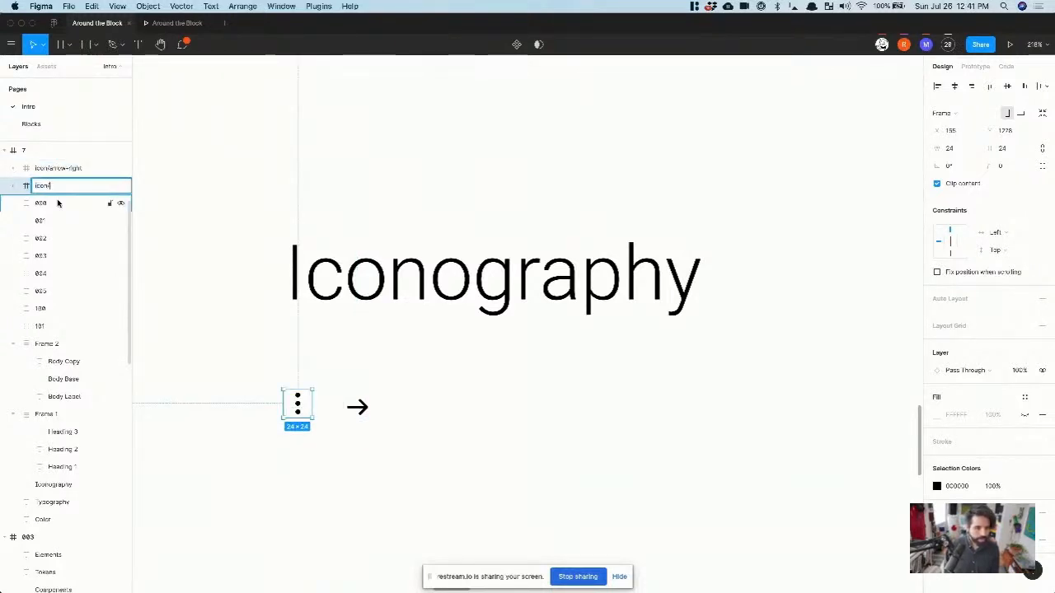
{"action": "type", "text": "menu"}
{"action": "key", "text": "Return"}
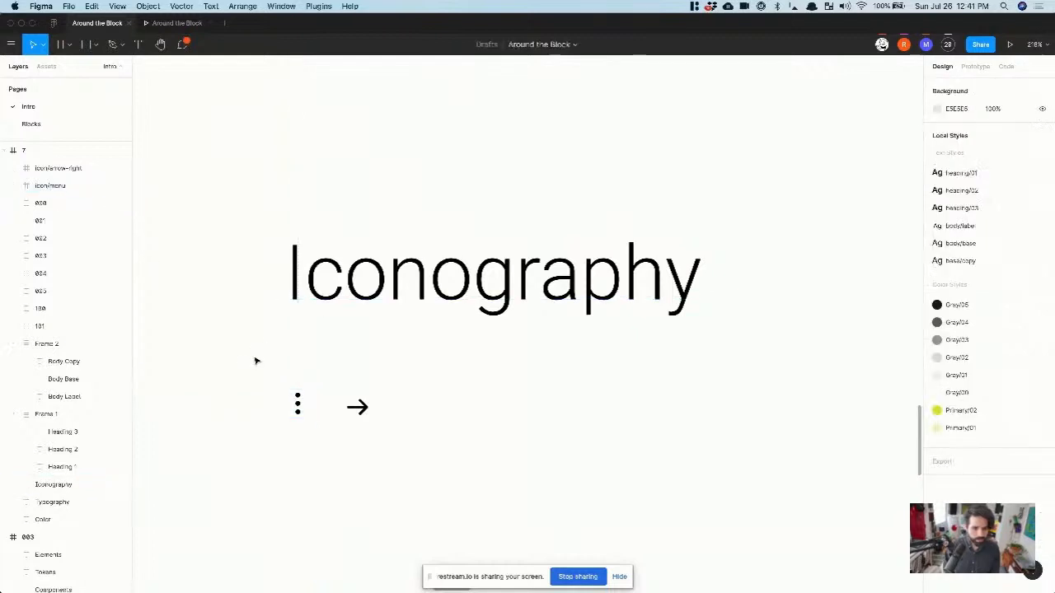
Step: Apply horizontal auto layout to the two icons and set the item spacing to 24
{"action": "left_click_drag", "start_coordinate": [254, 360], "coordinate": [458, 454]}
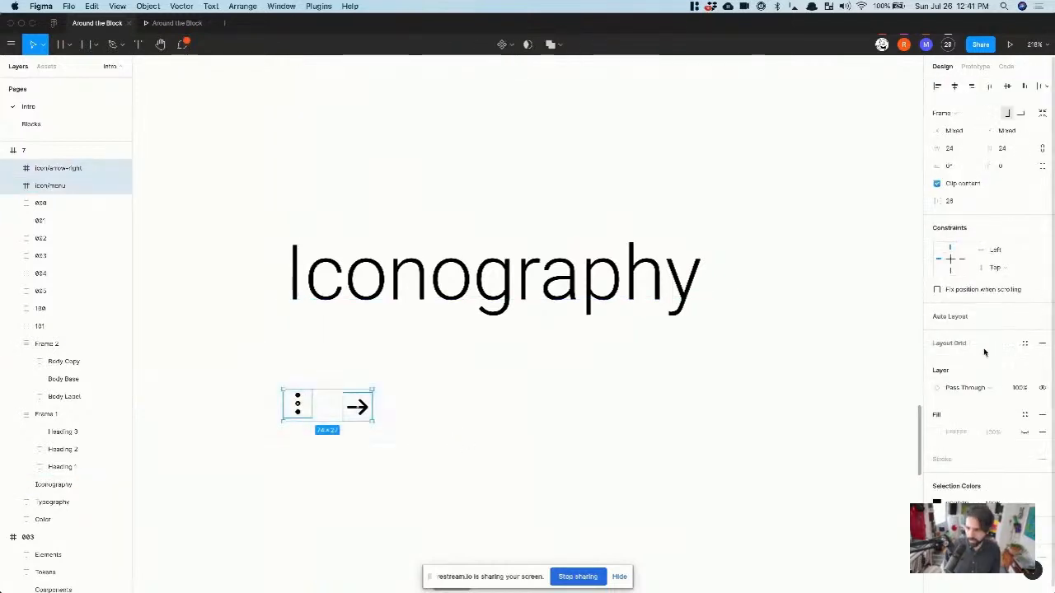
{"action": "left_click", "coordinate": [1043, 317]}
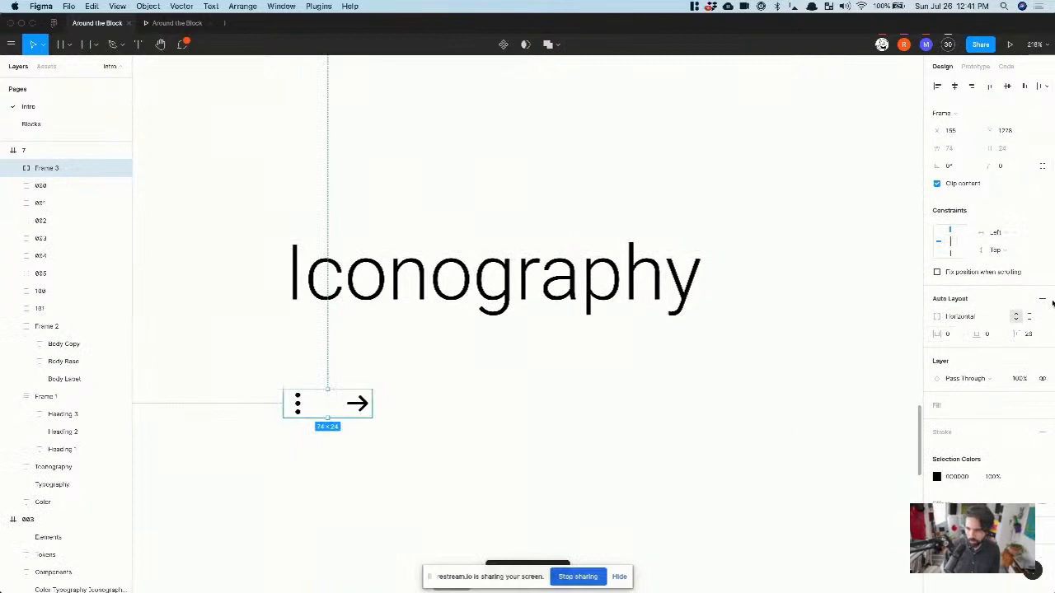
{"action": "left_click", "coordinate": [1028, 335]}
{"action": "key", "text": "Down"}
{"action": "key", "text": "Down"}
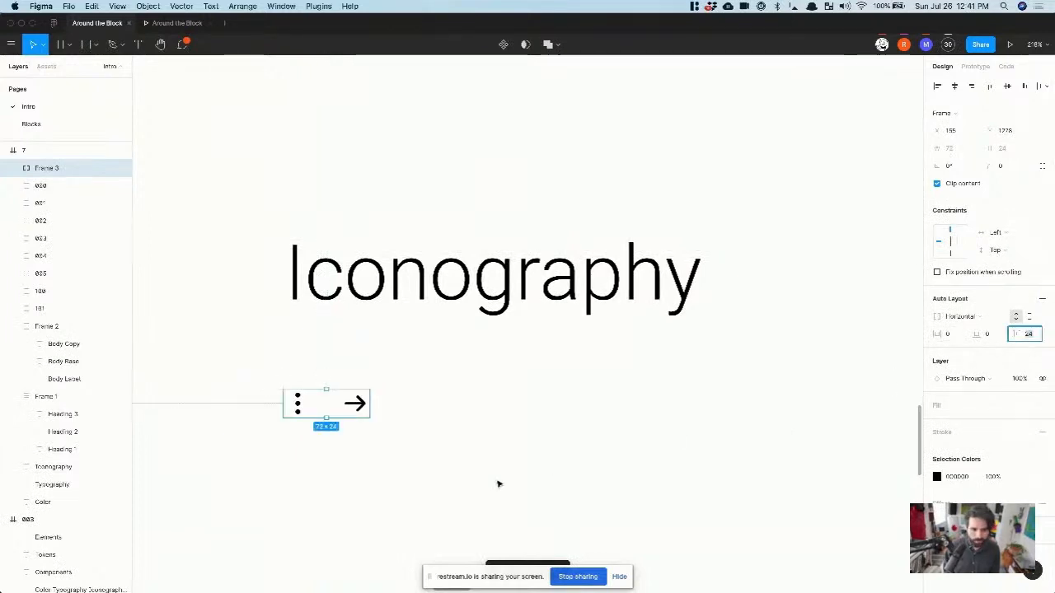
{"action": "left_click", "coordinate": [498, 484]}
Step: Turn "icon/arrow-right" and "icon/menu" inside the auto layout frame into separate components
{"action": "left_click", "coordinate": [357, 404]}
{"action": "scroll", "coordinate": [357, 405], "scroll_direction": "down", "scroll_amount": 5}
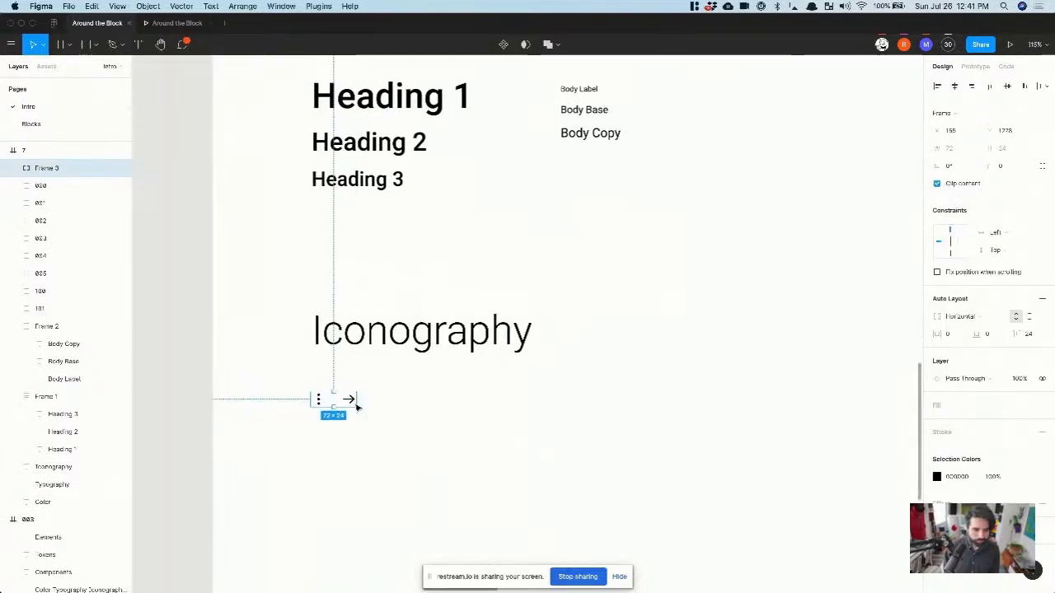
{"action": "left_click", "coordinate": [15, 168]}
{"action": "left_click", "coordinate": [66, 185]}
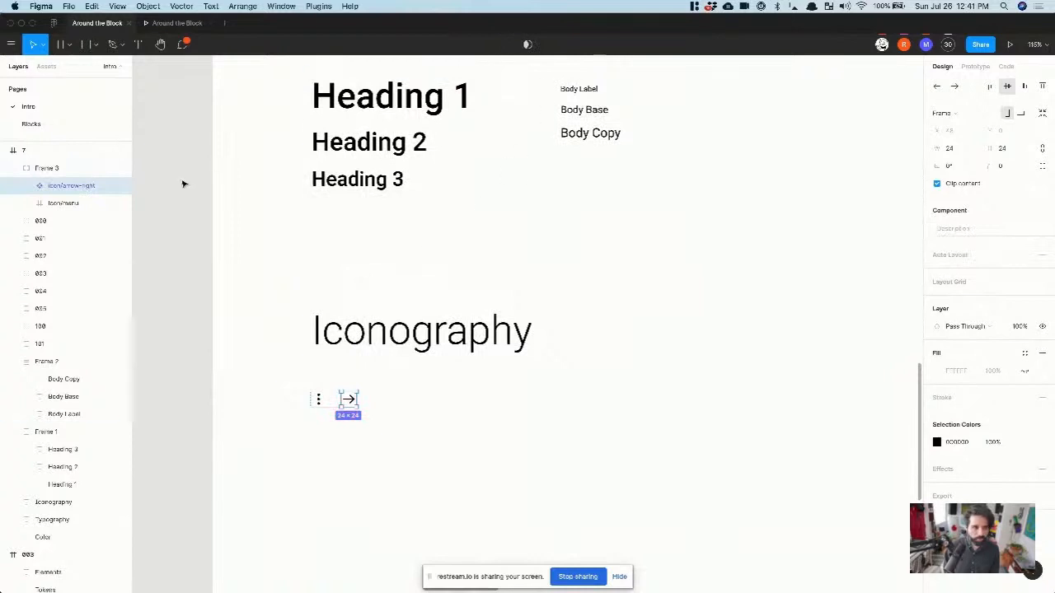
{"action": "left_click", "coordinate": [71, 205]}
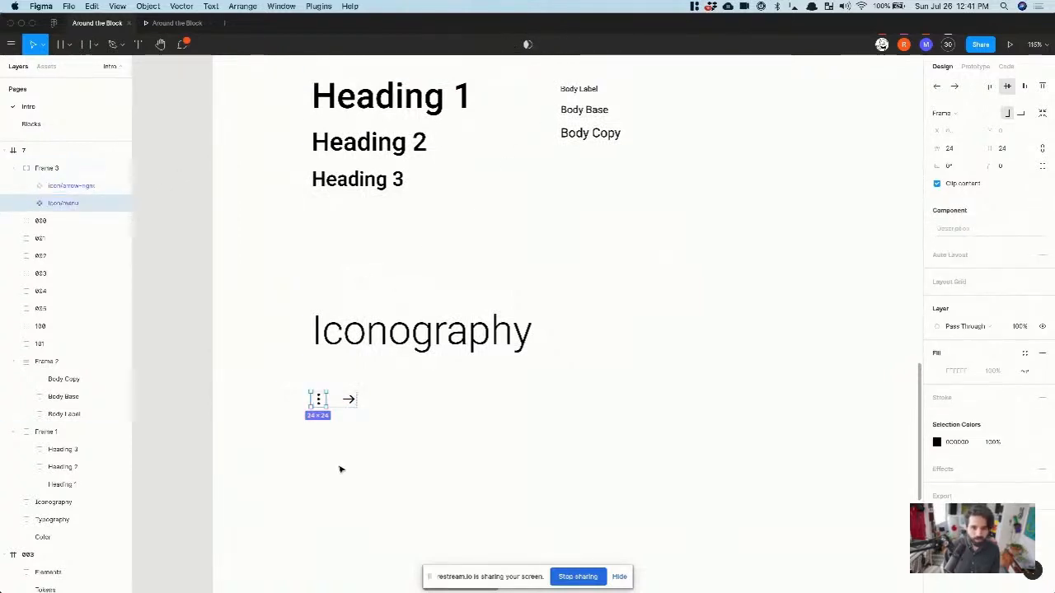
Step: Inspect the arrow icon component and the auto layout frame that holds both icons
{"action": "scroll", "coordinate": [330, 437], "scroll_direction": "up", "scroll_amount": 5}
{"action": "left_click", "coordinate": [377, 351]}
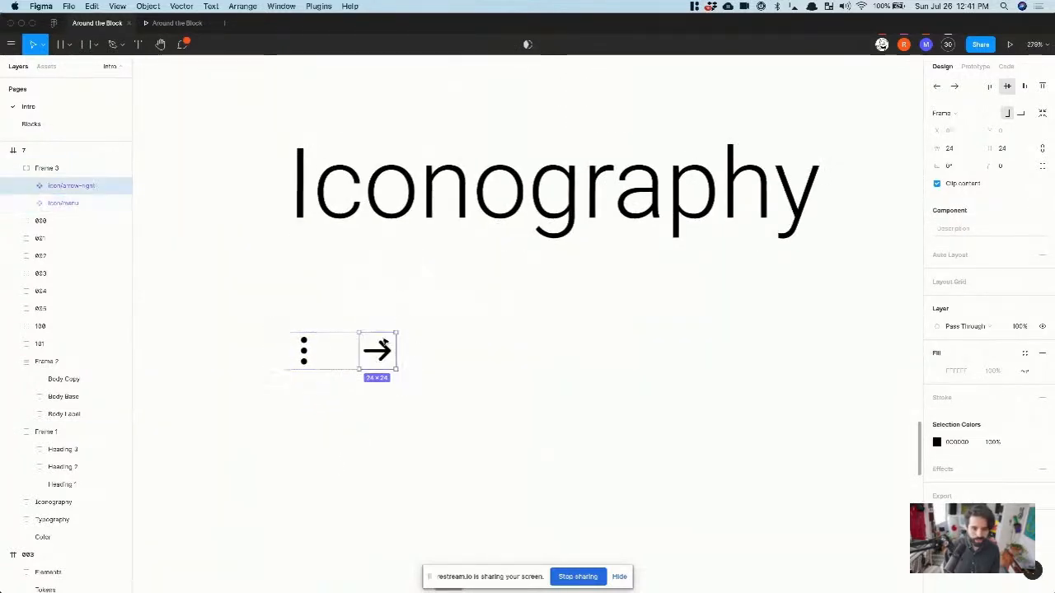
{"action": "scroll", "coordinate": [404, 356], "scroll_direction": "down", "scroll_amount": 4}
{"action": "scroll", "coordinate": [423, 322], "scroll_direction": "right", "scroll_amount": 3}
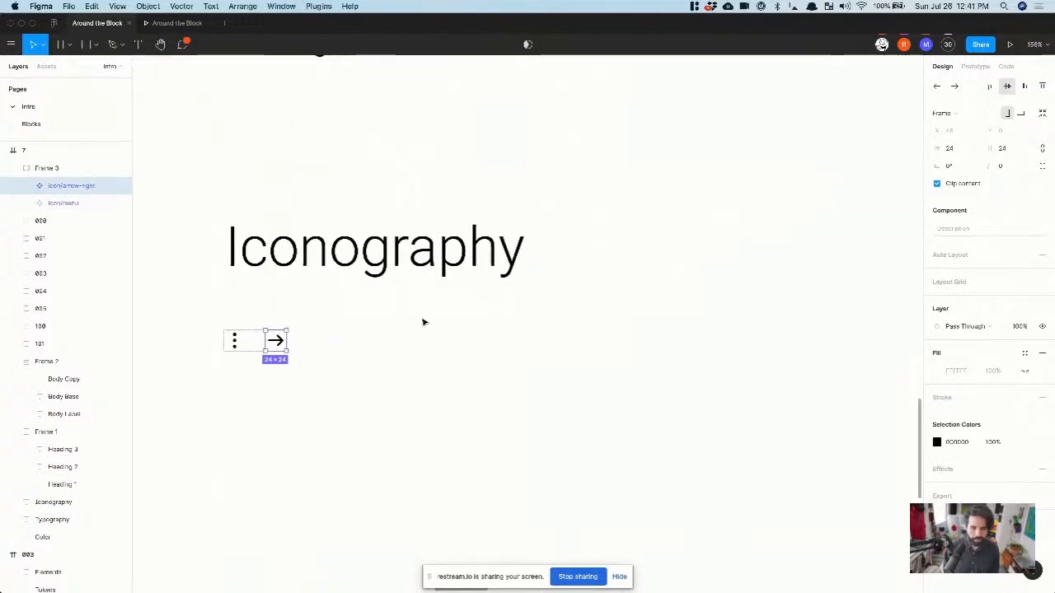
{"action": "left_click", "coordinate": [322, 348]}
{"action": "left_click", "coordinate": [276, 348]}
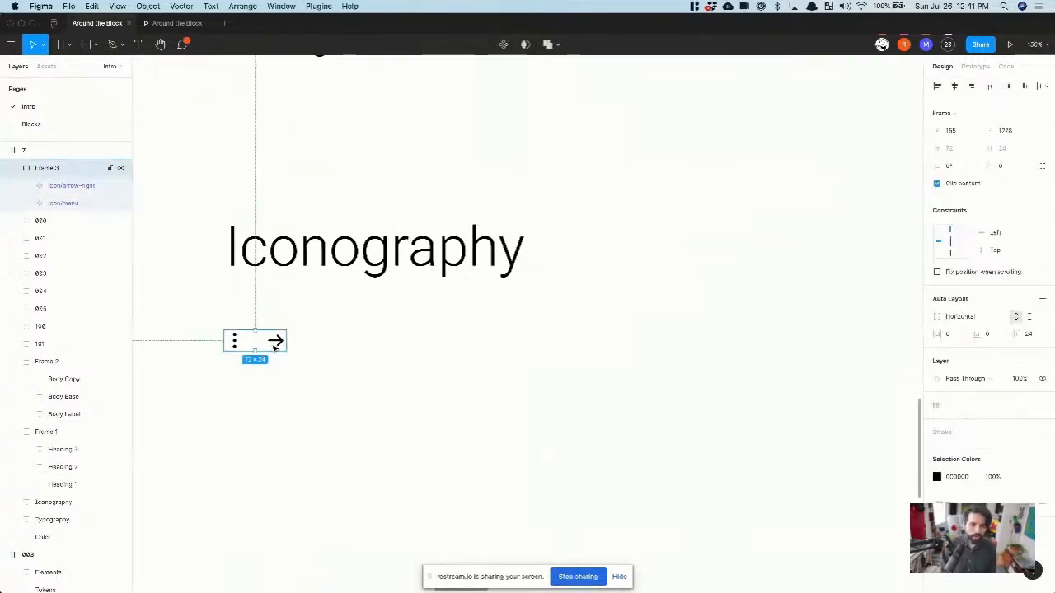
{"action": "scroll", "coordinate": [368, 337], "scroll_direction": "down", "scroll_amount": 2}
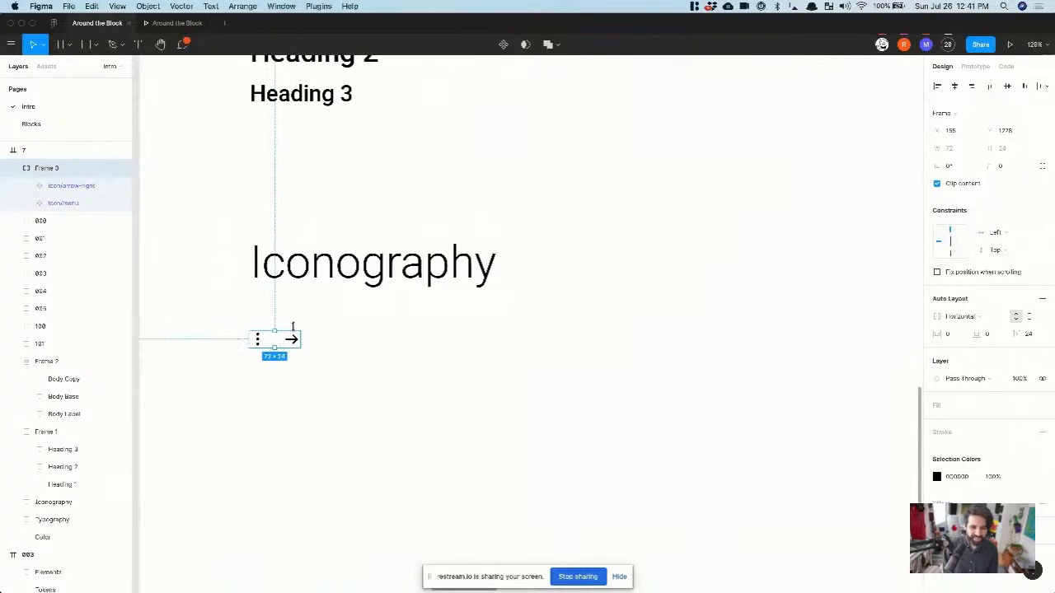
Step: Switch to Icons8, search for "home", bring the solid home icon into the Figma Iconography area and rename its layer "icon/home"
{"action": "scroll", "coordinate": [295, 344], "scroll_direction": "down", "scroll_amount": 2}
{"action": "key", "text": "super+Tab"}
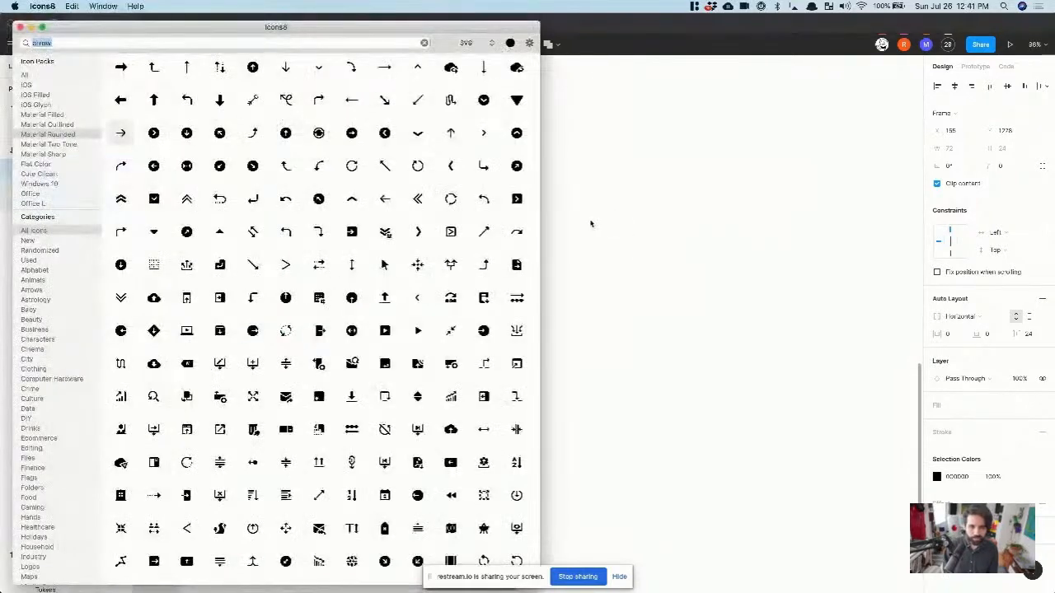
{"action": "type", "text": "hom"}
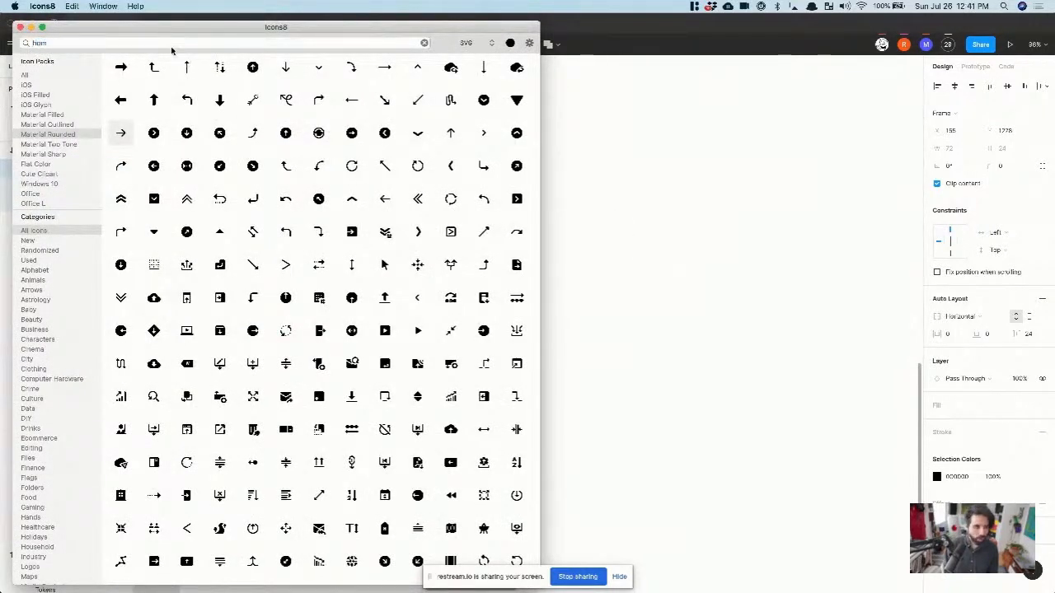
{"action": "type", "text": "e"}
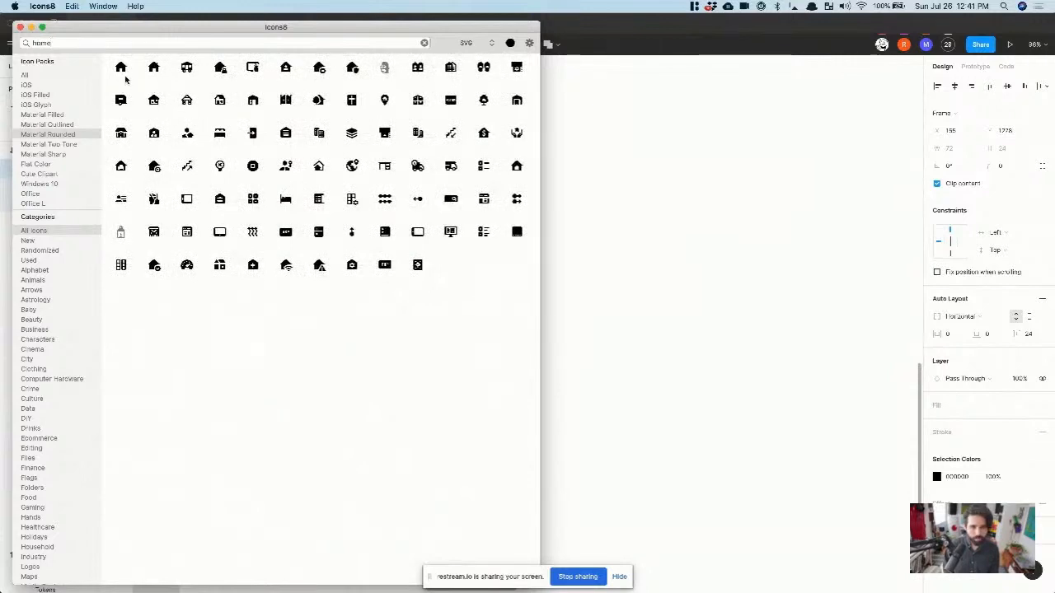
{"action": "left_click_drag", "start_coordinate": [648, 356], "coordinate": [627, 344]}
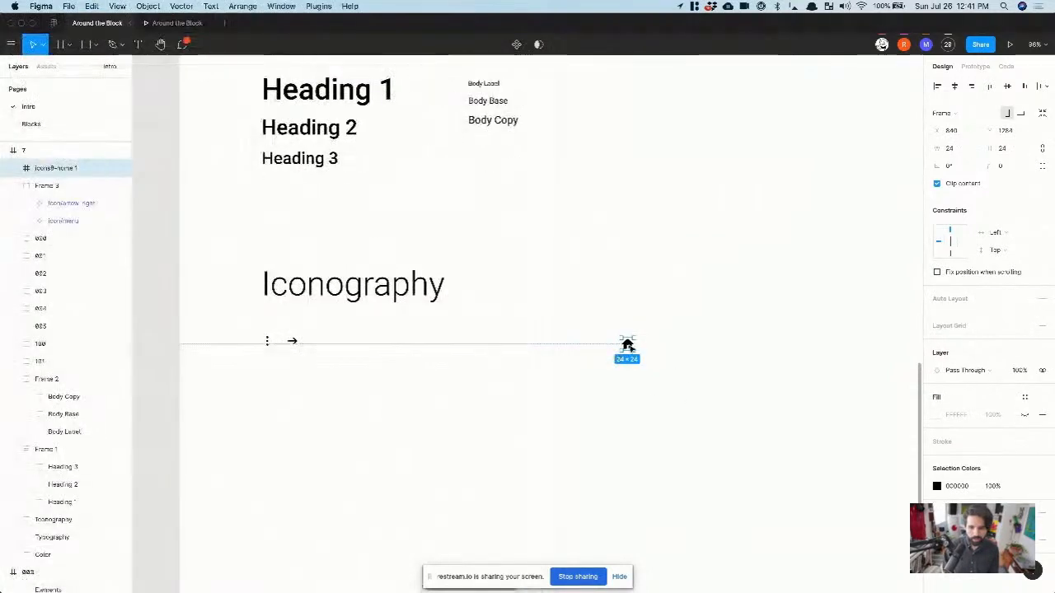
{"action": "double_click", "coordinate": [58, 170]}
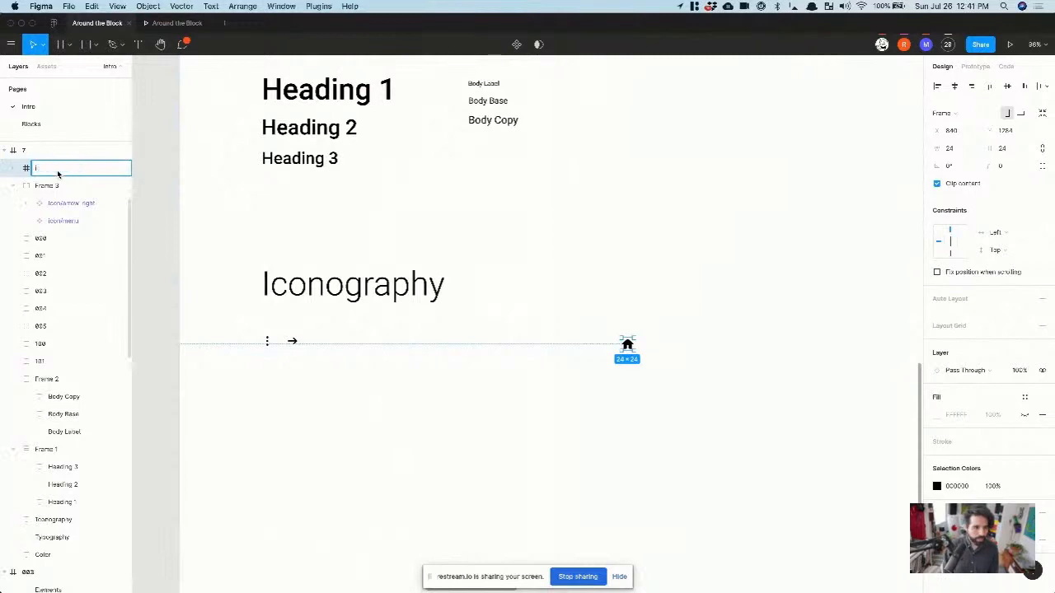
{"action": "key", "text": "Return"}
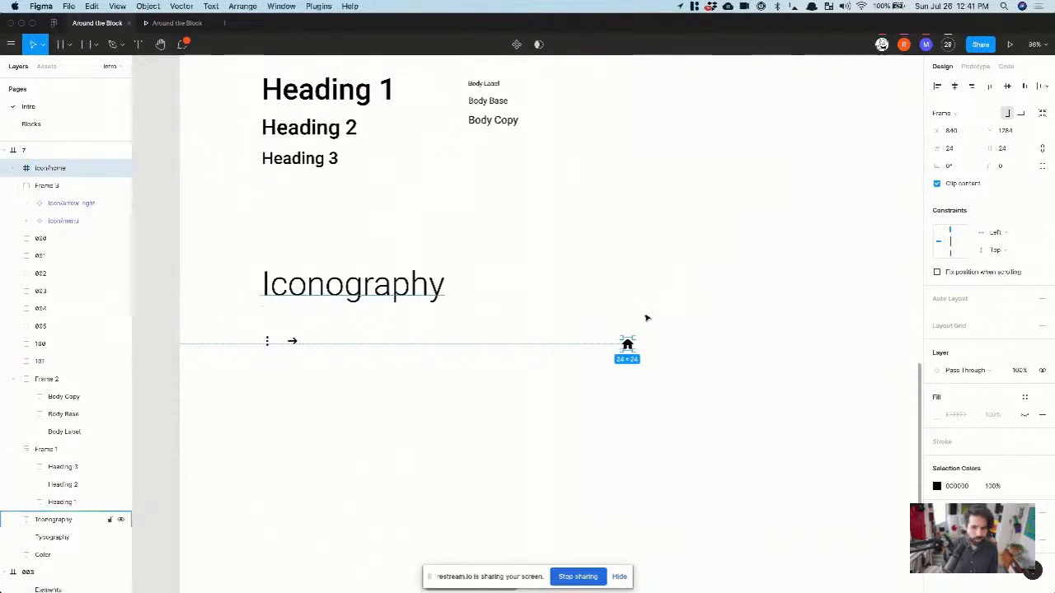
Step: Move the home icon into the auto layout frame after the arrow icon and turn it into a component
{"action": "key", "text": "Delete"}
{"action": "scroll", "coordinate": [276, 340], "scroll_direction": "up", "scroll_amount": 5}
{"action": "left_click", "coordinate": [309, 350]}
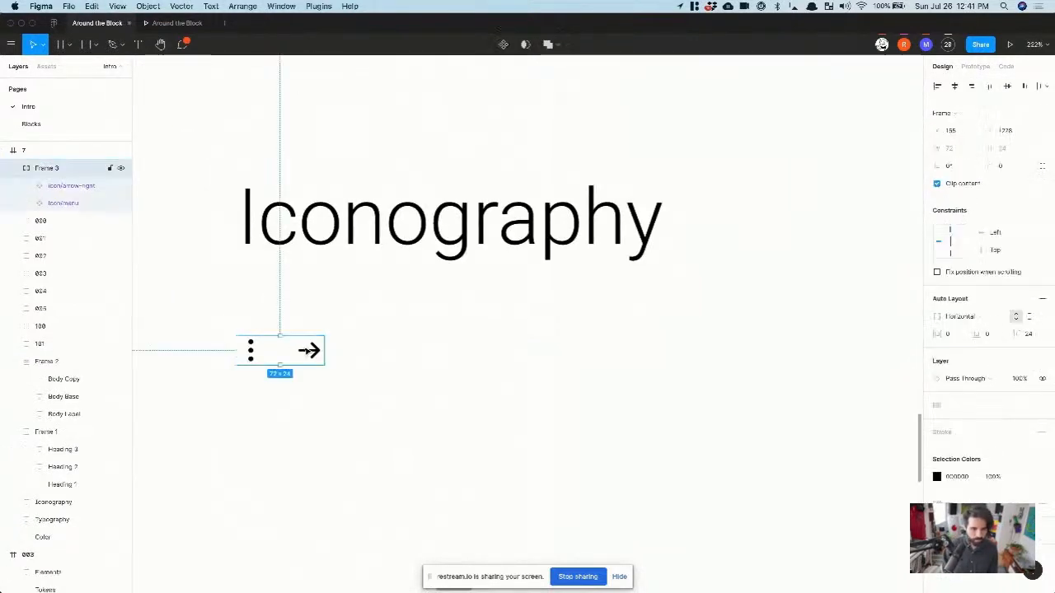
{"action": "key", "text": "super+v"}
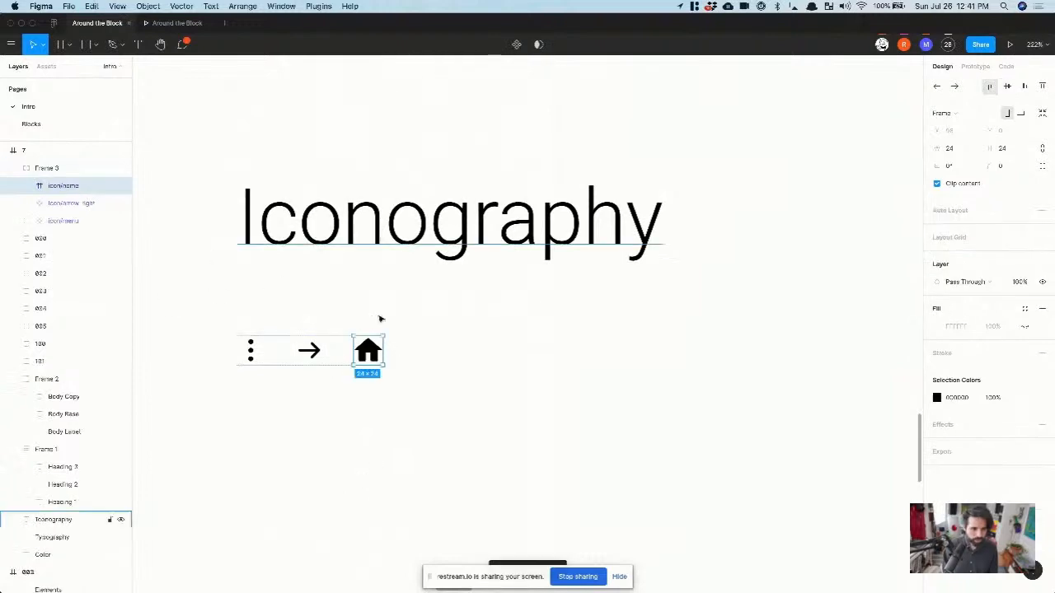
{"action": "left_click", "coordinate": [516, 43]}
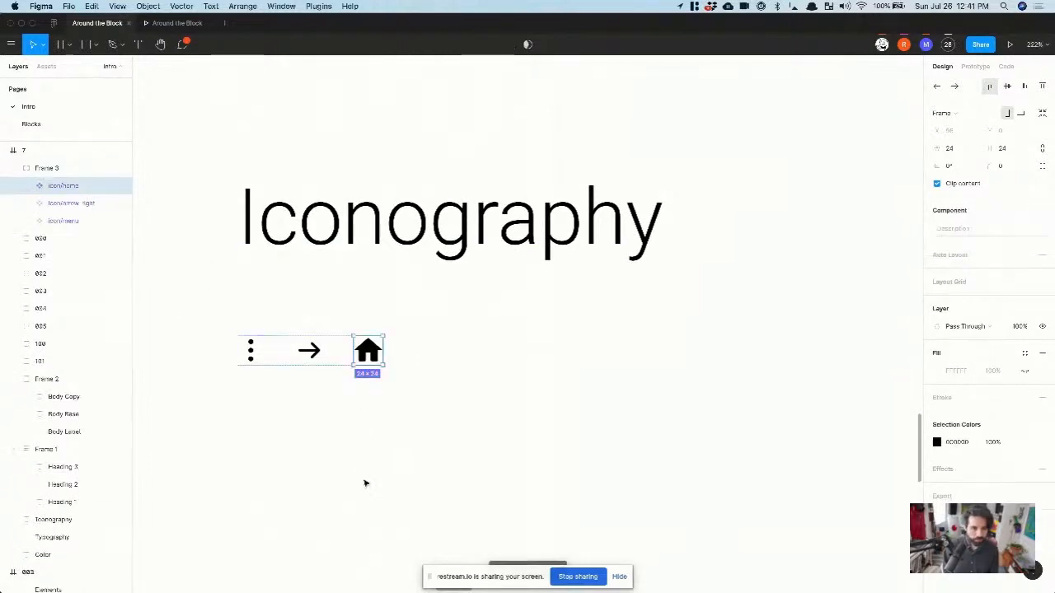
{"action": "left_click", "coordinate": [382, 461]}
Step: Review the Color, Typography and Iconography sections against the Tokens list in the Elements frame
{"action": "scroll", "coordinate": [381, 461], "scroll_direction": "down", "scroll_amount": 5}
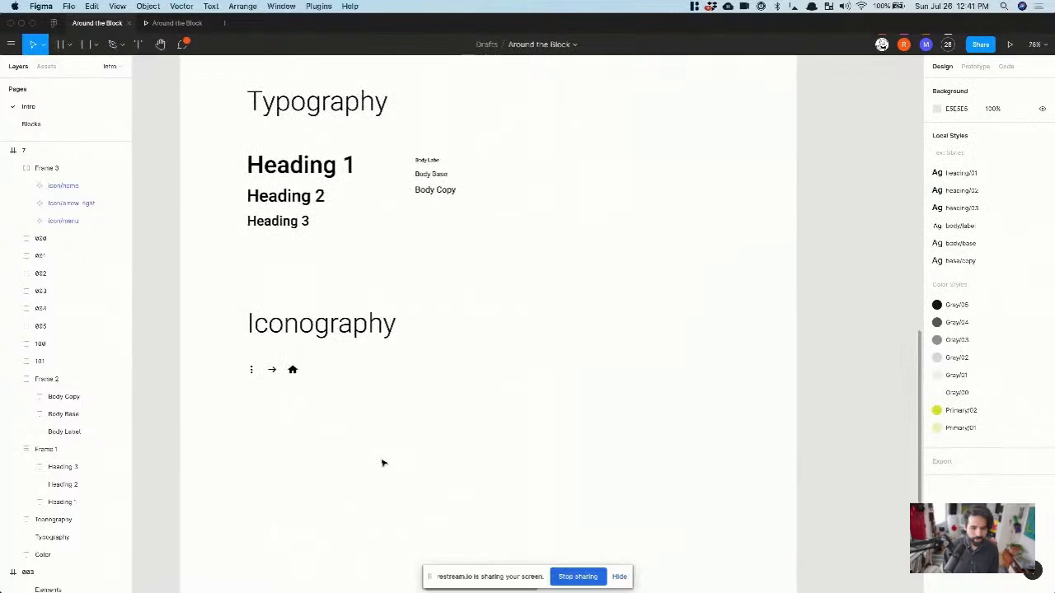
{"action": "scroll", "coordinate": [382, 463], "scroll_direction": "down", "scroll_amount": 2}
{"action": "scroll", "coordinate": [382, 461], "scroll_direction": "up", "scroll_amount": 10}
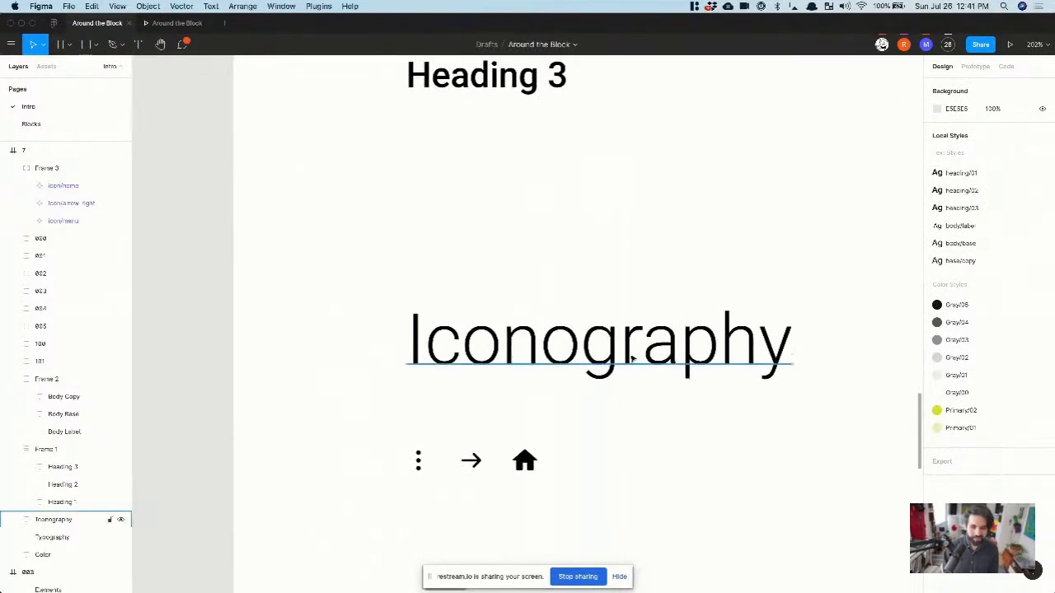
{"action": "scroll", "coordinate": [631, 358], "scroll_direction": "right", "scroll_amount": 3}
{"action": "scroll", "coordinate": [301, 452], "scroll_direction": "up", "scroll_amount": 10}
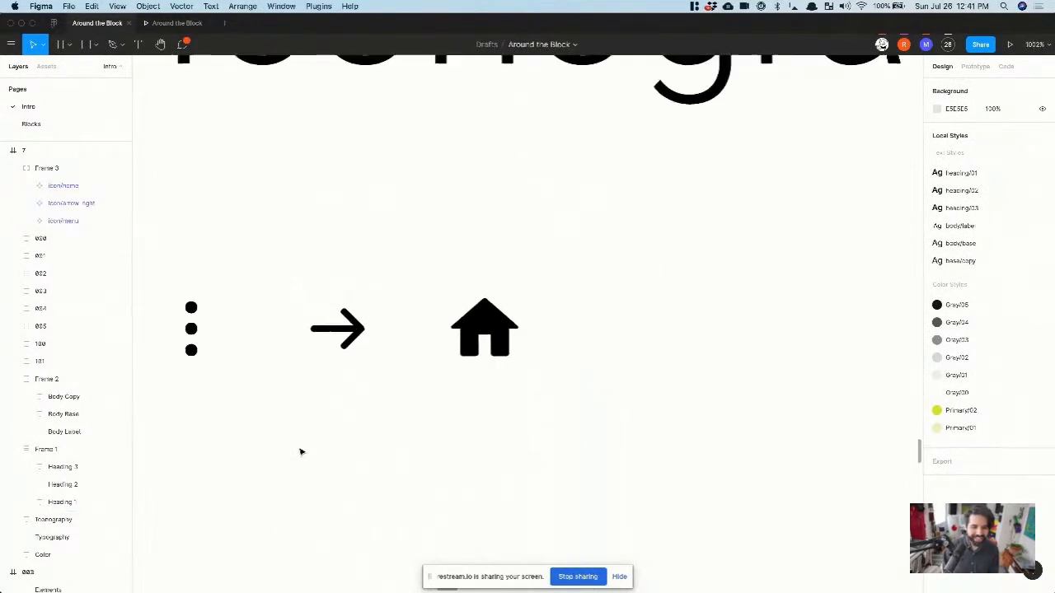
{"action": "scroll", "coordinate": [301, 451], "scroll_direction": "down", "scroll_amount": 10}
{"action": "scroll", "coordinate": [299, 452], "scroll_direction": "up", "scroll_amount": 3}
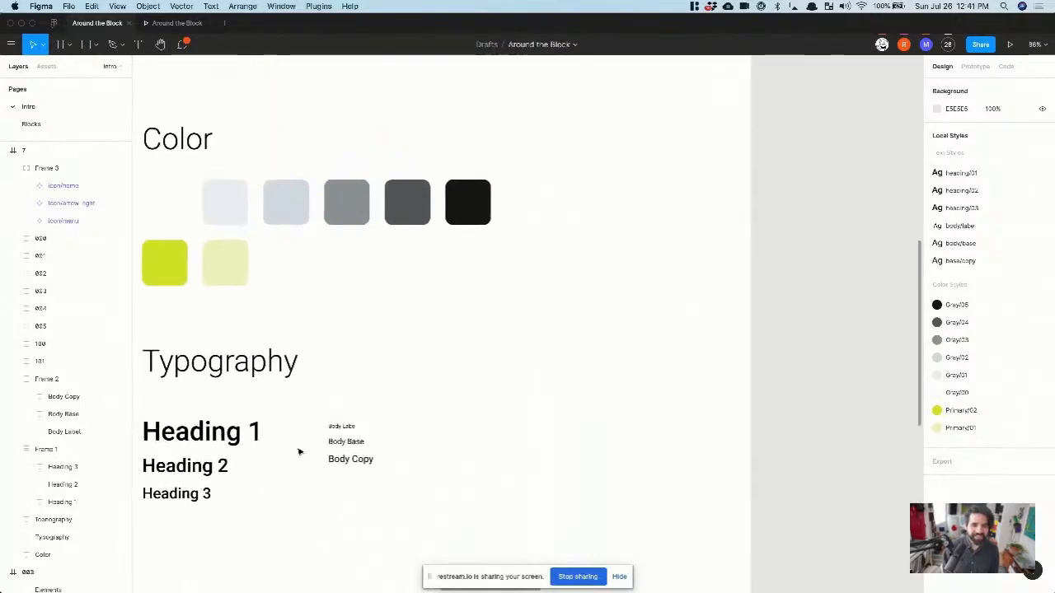
{"action": "scroll", "coordinate": [300, 451], "scroll_direction": "down", "scroll_amount": 3}
{"action": "scroll", "coordinate": [299, 452], "scroll_direction": "up", "scroll_amount": 5}
{"action": "scroll", "coordinate": [247, 428], "scroll_direction": "up", "scroll_amount": 2}
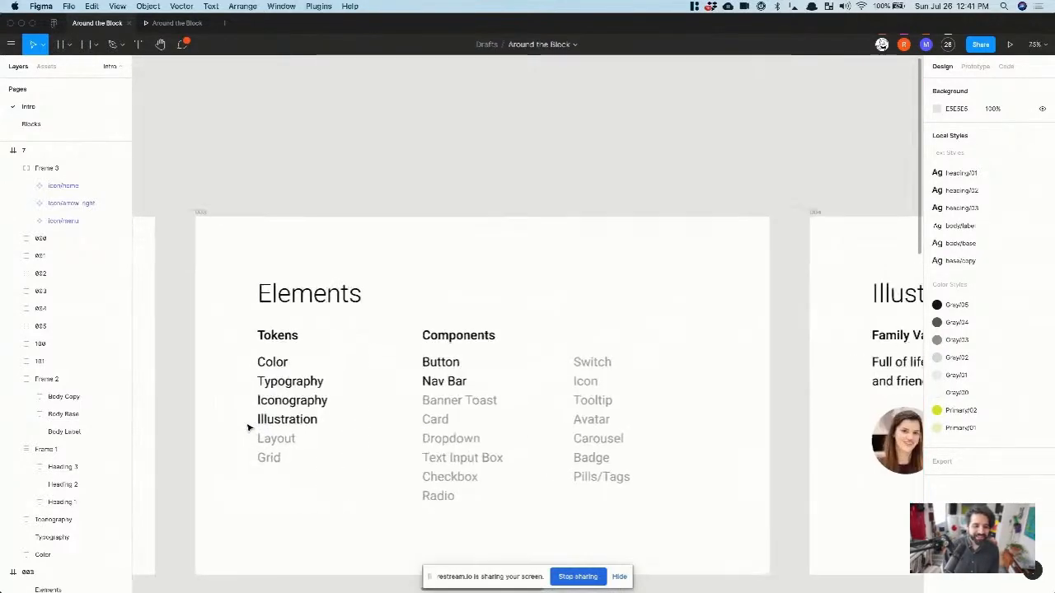
{"action": "scroll", "coordinate": [247, 427], "scroll_direction": "down", "scroll_amount": 2}
{"action": "left_click", "coordinate": [299, 387]}
{"action": "scroll", "coordinate": [299, 387], "scroll_direction": "down", "scroll_amount": 3}
{"action": "scroll", "coordinate": [299, 387], "scroll_direction": "down", "scroll_amount": 5}
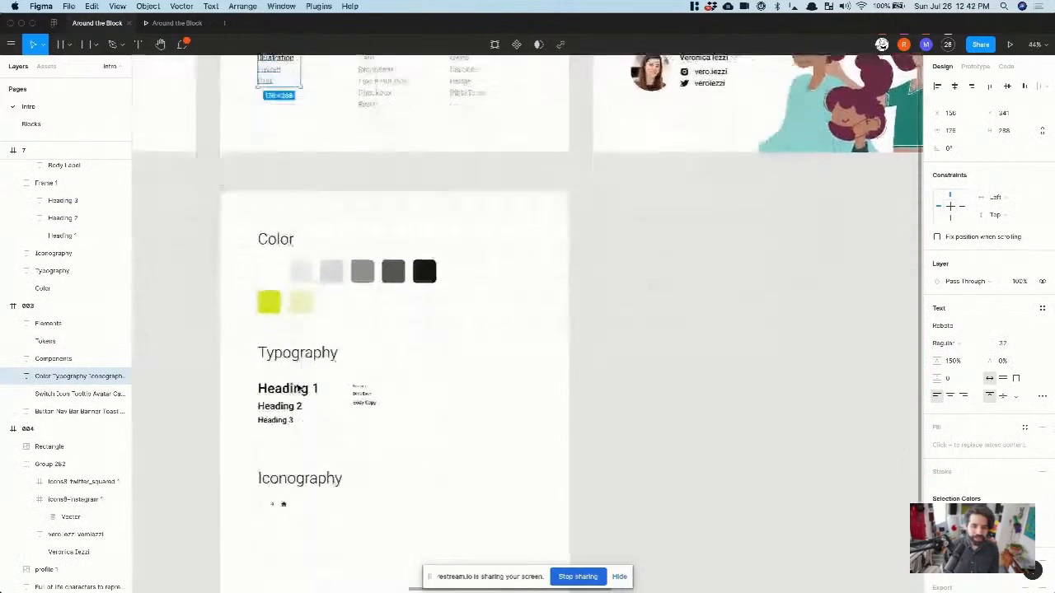
{"action": "scroll", "coordinate": [298, 388], "scroll_direction": "down", "scroll_amount": 2}
{"action": "scroll", "coordinate": [298, 388], "scroll_direction": "down", "scroll_amount": 2}
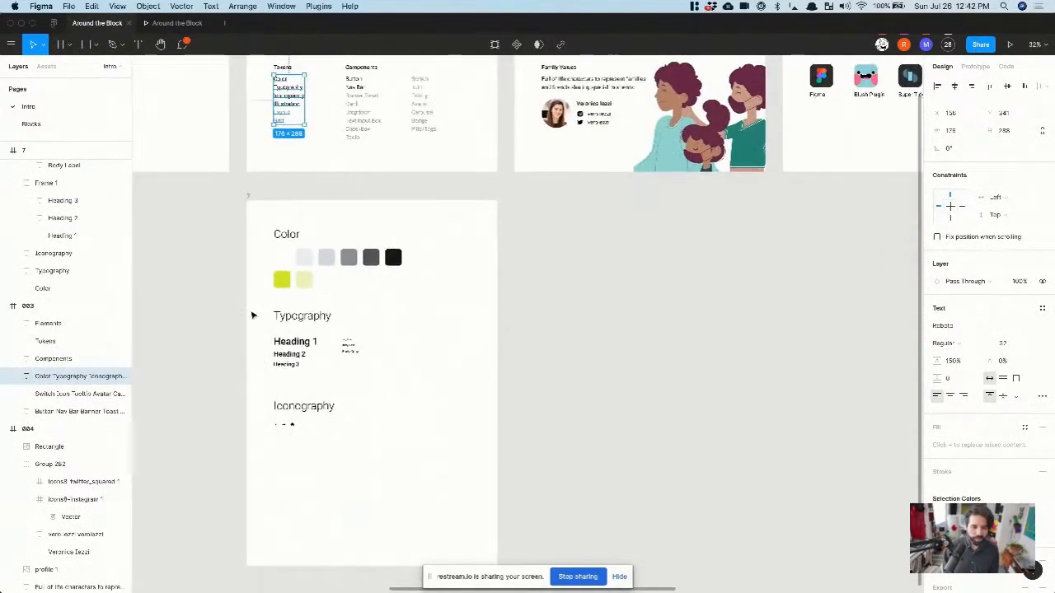
Step: Move the heading and body samples, the Iconography title and the icons up to about 38 px below the Typography title
{"action": "left_click", "coordinate": [254, 348]}
{"action": "left_click_drag", "start_coordinate": [382, 416], "coordinate": [389, 454]}
{"action": "key", "text": "shift+Up"}
{"action": "key", "text": "shift+Up"}
{"action": "key", "text": "shift+Up"}
{"action": "key", "text": "shift+Up"}
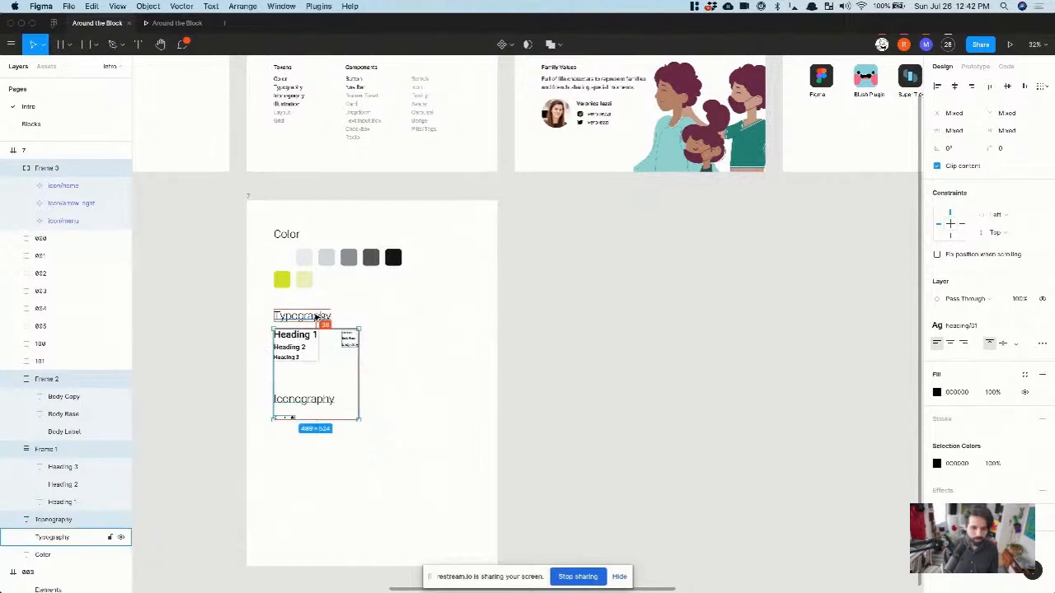
Step: Move the icon row up to about 41 px below the Iconography title
{"action": "mouse_move", "coordinate": [249, 403]}
{"action": "left_mouse_down"}
{"action": "mouse_move", "coordinate": [324, 462]}
{"action": "mouse_move", "coordinate": [264, 419]}
{"action": "left_mouse_up"}
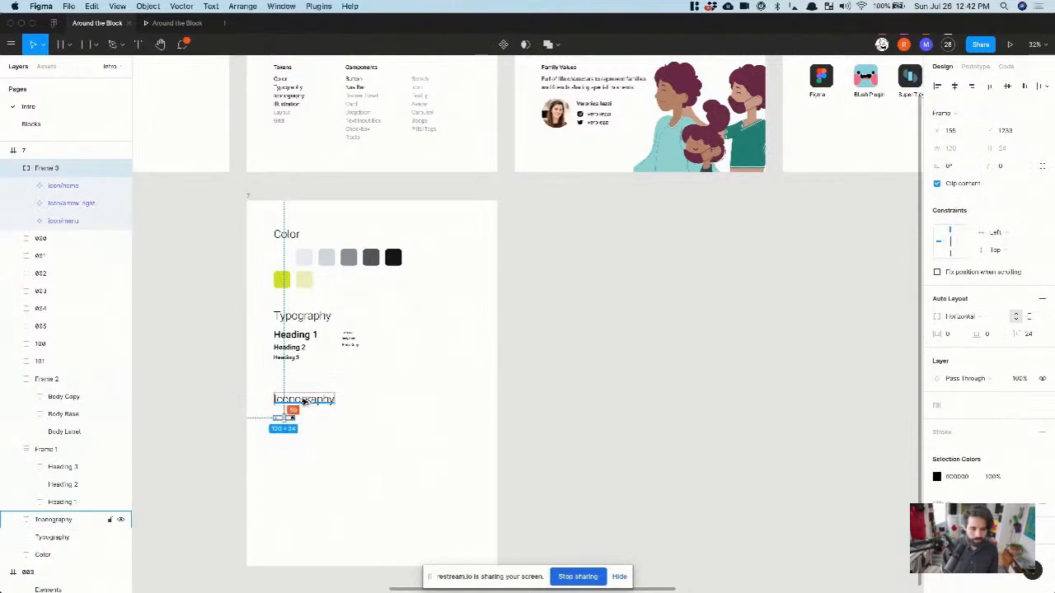
{"action": "key", "text": "Up"}
{"action": "key", "text": "Up"}
{"action": "key", "text": "Up"}
{"action": "key", "text": "Up"}
{"action": "key", "text": "Up"}
{"action": "key", "text": "Up"}
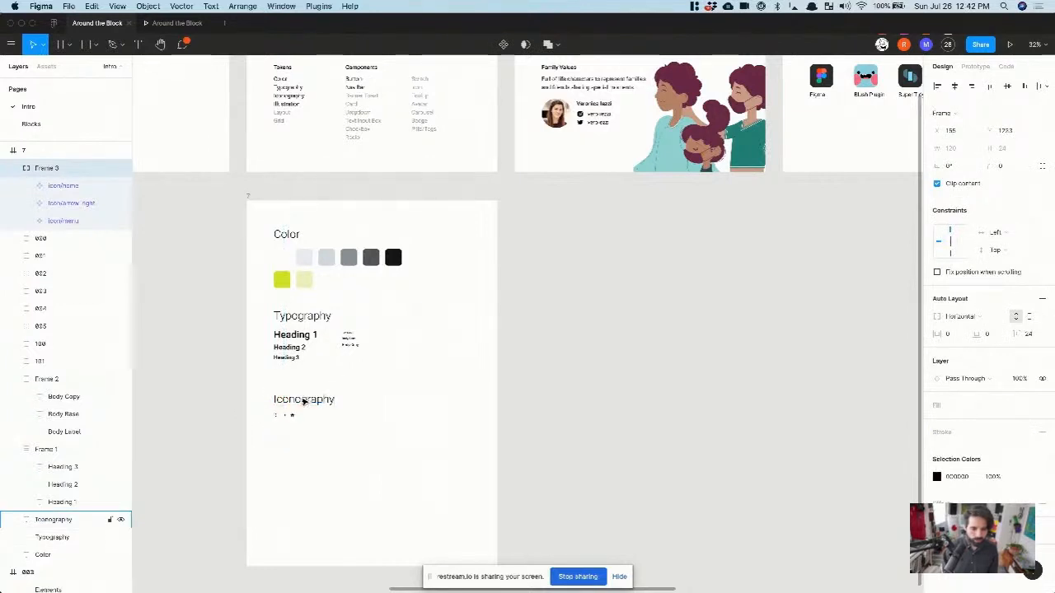
Step: Move the Iconography title and icon row together up to about 144 px below the heading samples
{"action": "scroll", "coordinate": [290, 404], "scroll_direction": "up", "scroll_amount": 5}
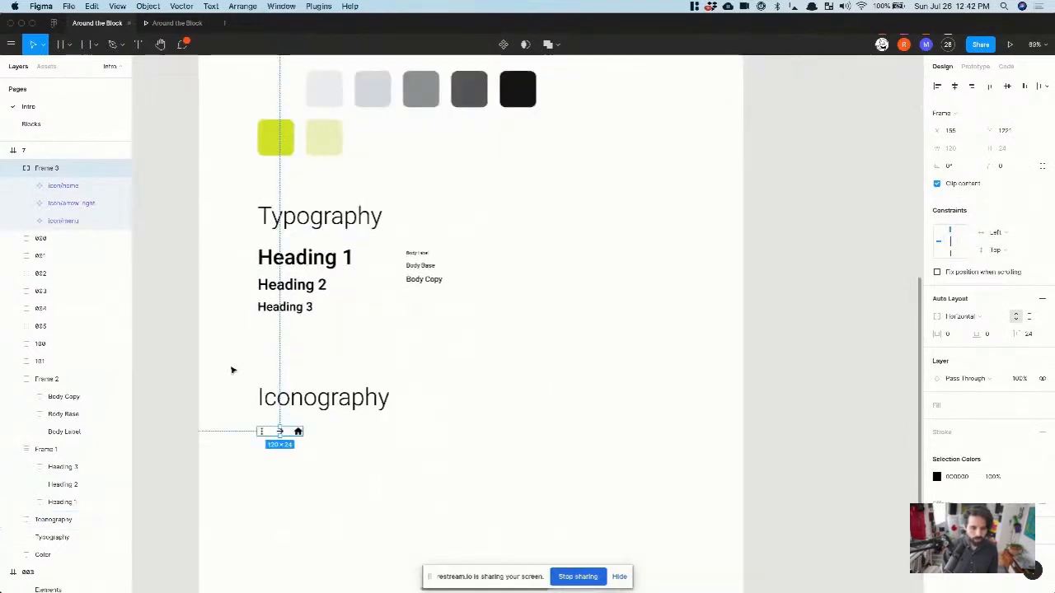
{"action": "left_click_drag", "start_coordinate": [232, 370], "coordinate": [386, 462]}
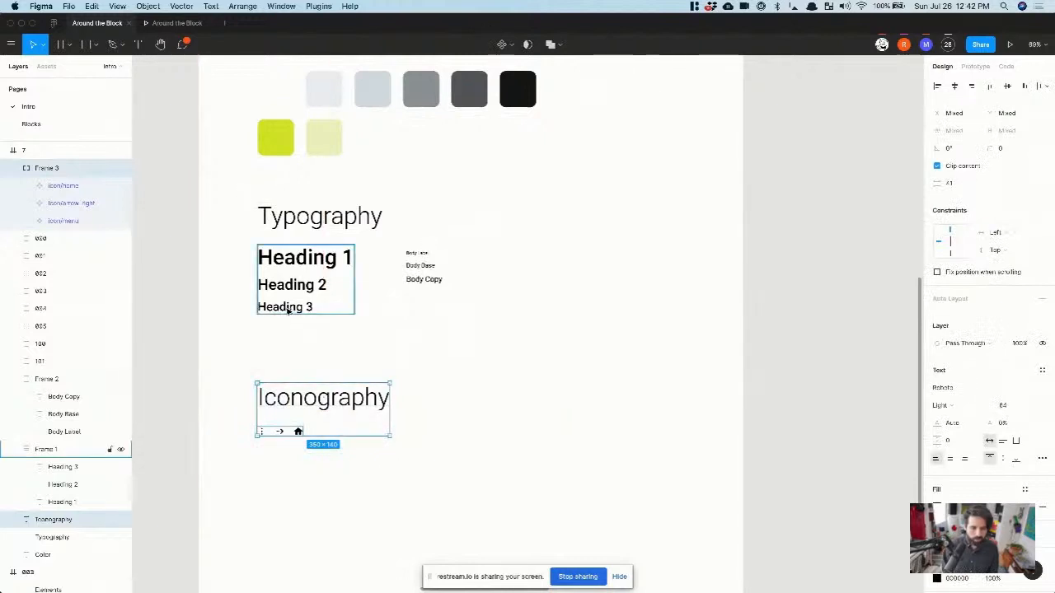
{"action": "key", "text": "Up"}
{"action": "key", "text": "Up"}
{"action": "key", "text": "Up"}
{"action": "key", "text": "Up"}
{"action": "key", "text": "Up"}
{"action": "key", "text": "Up"}
{"action": "key", "text": "Up"}
{"action": "key", "text": "Up"}
{"action": "key", "text": "Up"}
{"action": "key", "text": "Up"}
{"action": "key", "text": "Up"}
{"action": "key", "text": "Up"}
{"action": "key", "text": "Up"}
{"action": "key", "text": "Up"}
{"action": "key", "text": "Up"}
{"action": "key", "text": "Up"}
{"action": "key", "text": "Up"}
{"action": "key", "text": "Up"}
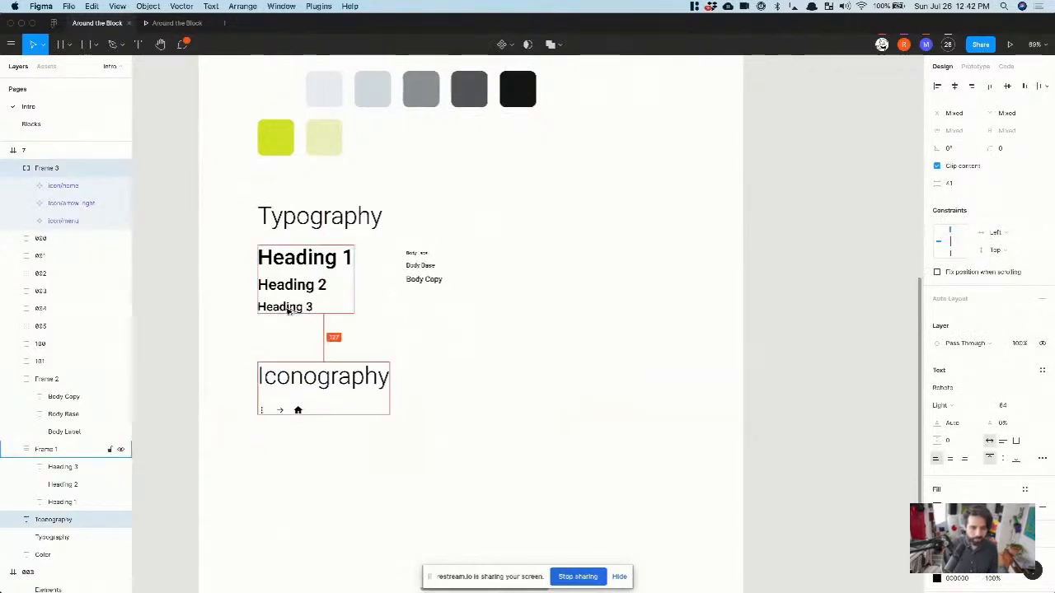
{"action": "key", "text": "Up"}
{"action": "key", "text": "Up"}
{"action": "key", "text": "Up"}
{"action": "key", "text": "Up"}
{"action": "key", "text": "Up"}
{"action": "key", "text": "Up"}
{"action": "key", "text": "Up"}
{"action": "key", "text": "Up"}
{"action": "key", "text": "Up"}
{"action": "key", "text": "Up"}
{"action": "key", "text": "Up"}
{"action": "key", "text": "Up"}
{"action": "key", "text": "Up"}
{"action": "key", "text": "Up"}
{"action": "key", "text": "Up"}
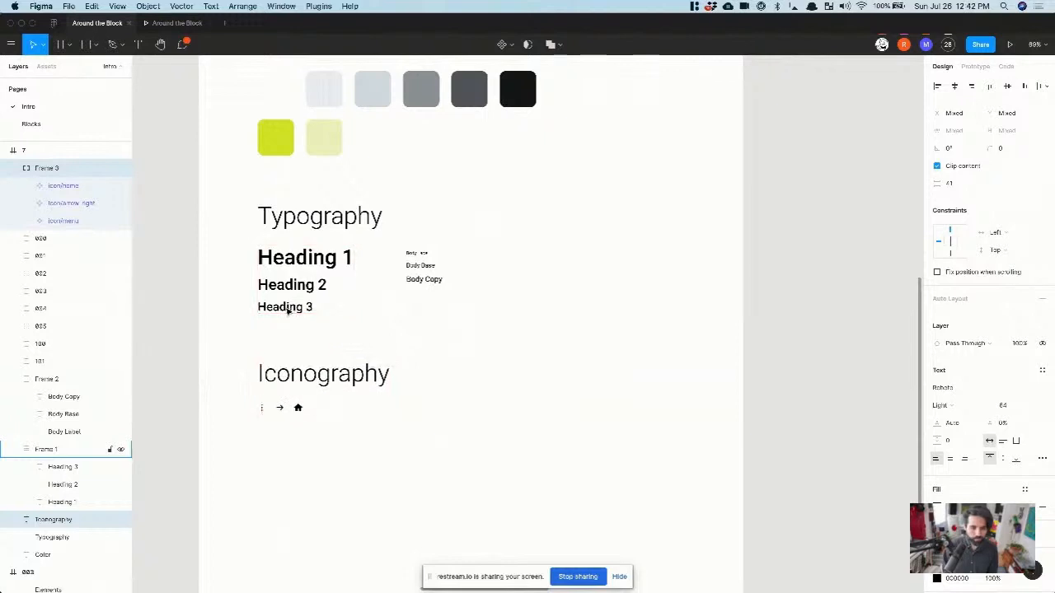
{"action": "key", "text": "Down"}
{"action": "key", "text": "Down"}
{"action": "key", "text": "Down"}
{"action": "key", "text": "Down"}
{"action": "key", "text": "Down"}
{"action": "key", "text": "Down"}
{"action": "key", "text": "Down"}
{"action": "key", "text": "Down"}
{"action": "key", "text": "Down"}
{"action": "key", "text": "Down"}
{"action": "key", "text": "Down"}
{"action": "key", "text": "Down"}
{"action": "key", "text": "Down"}
{"action": "key", "text": "Down"}
{"action": "key", "text": "Down"}
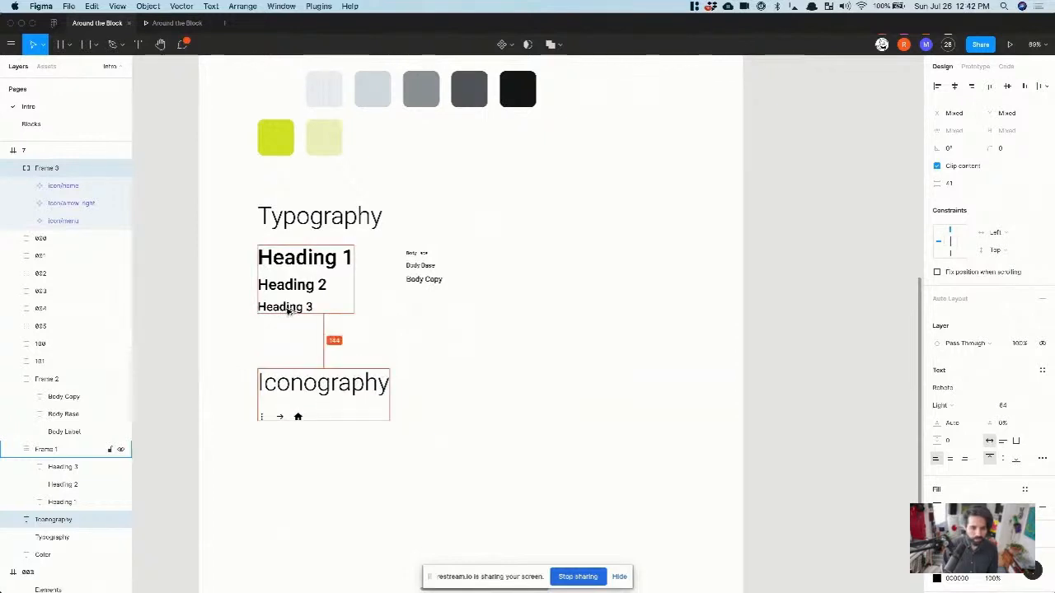
Step: Move the whole Typography and Iconography sections down to about 146 px below the color swatches
{"action": "left_click_drag", "start_coordinate": [233, 190], "coordinate": [470, 511]}
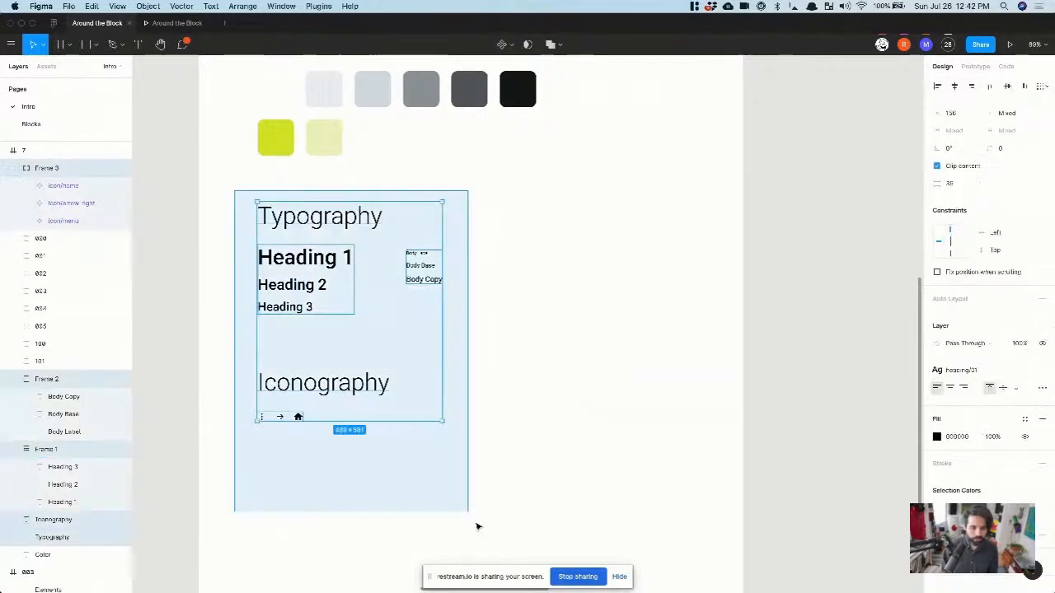
{"action": "key", "text": "Down"}
{"action": "key", "text": "Down"}
{"action": "key", "text": "Down"}
{"action": "key", "text": "Down"}
{"action": "key", "text": "Down"}
{"action": "key", "text": "Down"}
{"action": "key", "text": "Down"}
{"action": "key", "text": "Down"}
{"action": "key", "text": "Down"}
{"action": "key", "text": "Down"}
{"action": "key", "text": "Down"}
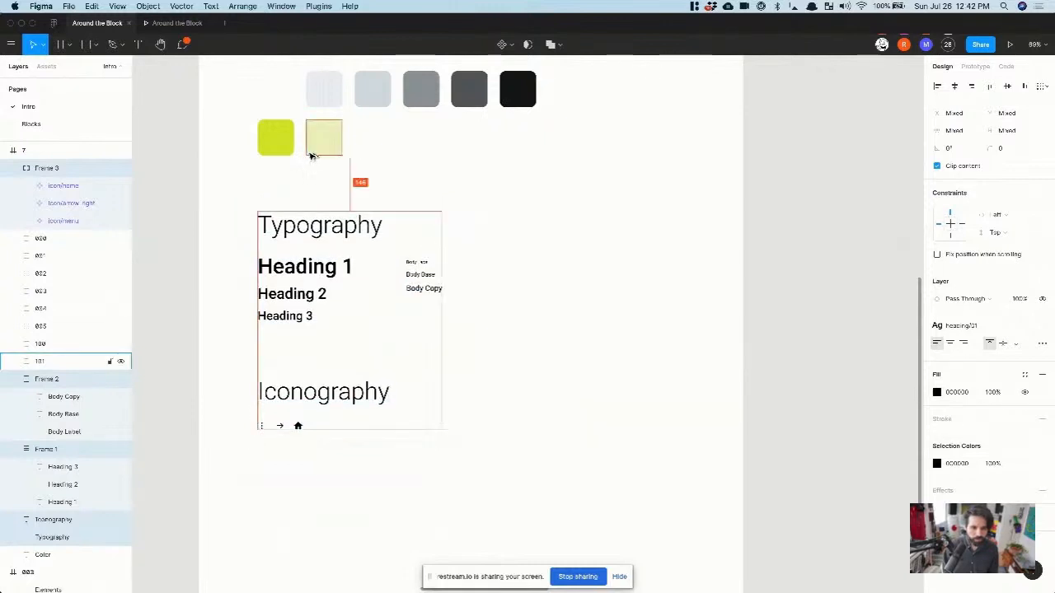
Step: Measure the gaps between the Color and Typography titles and the content beneath each of them
{"action": "scroll", "coordinate": [310, 156], "scroll_direction": "down", "scroll_amount": 5}
{"action": "scroll", "coordinate": [310, 159], "scroll_direction": "up", "scroll_amount": 1}
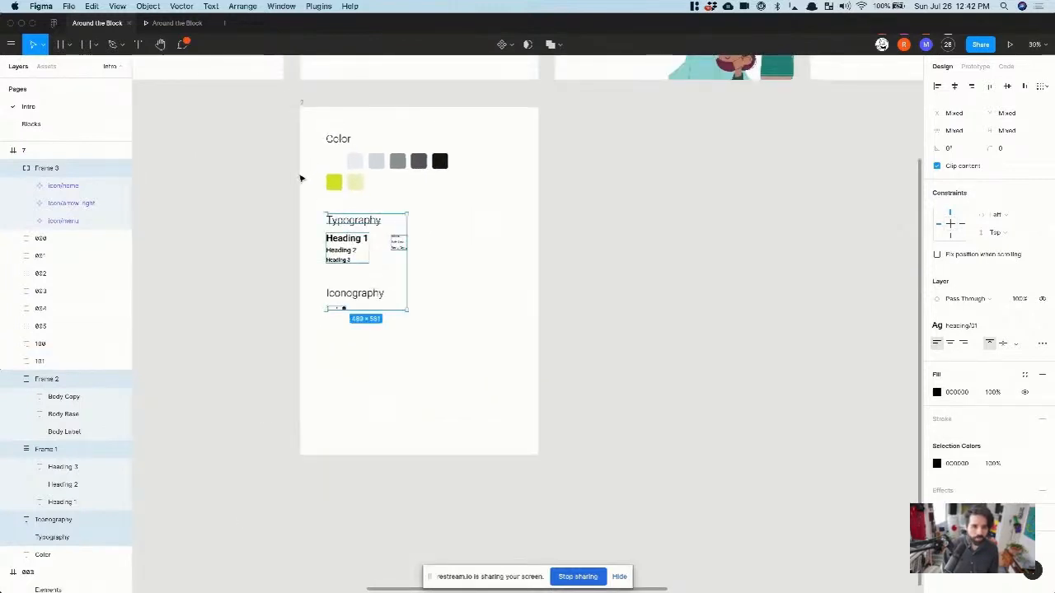
{"action": "left_click", "coordinate": [303, 177]}
{"action": "left_click_drag", "start_coordinate": [302, 149], "coordinate": [458, 337]}
{"action": "key", "text": "alt"}
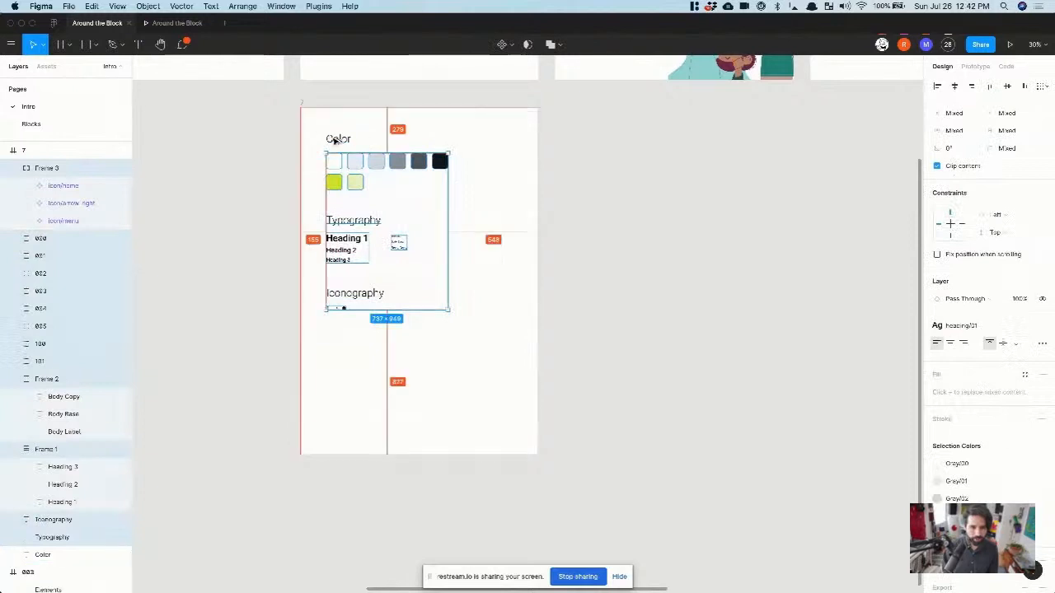
{"action": "left_click_drag", "start_coordinate": [283, 230], "coordinate": [443, 302]}
{"action": "key", "text": "alt"}
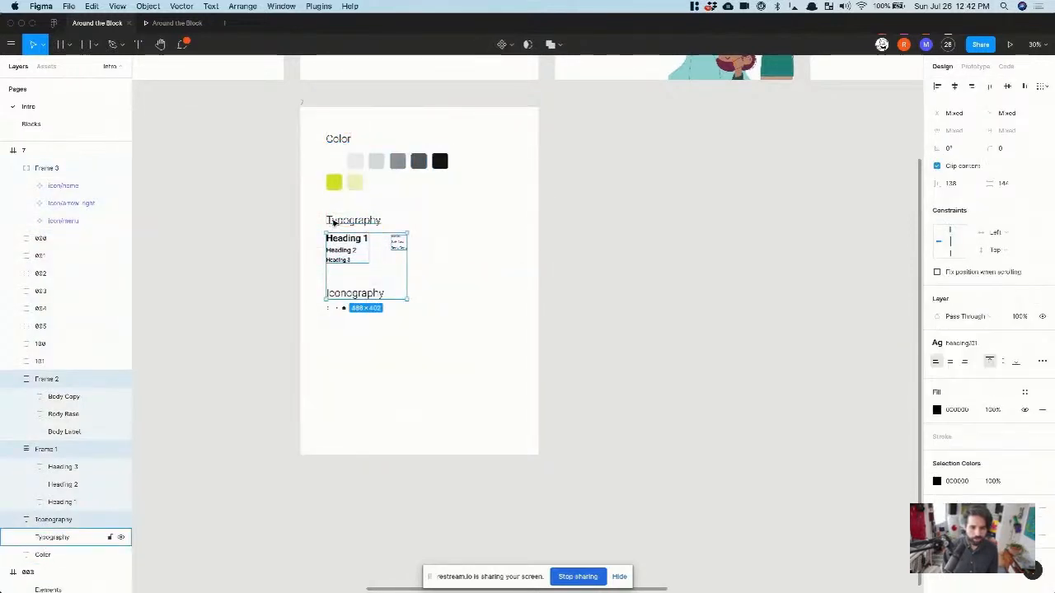
{"action": "scroll", "coordinate": [330, 223], "scroll_direction": "up", "scroll_amount": 5}
{"action": "left_click_drag", "start_coordinate": [276, 245], "coordinate": [618, 544]}
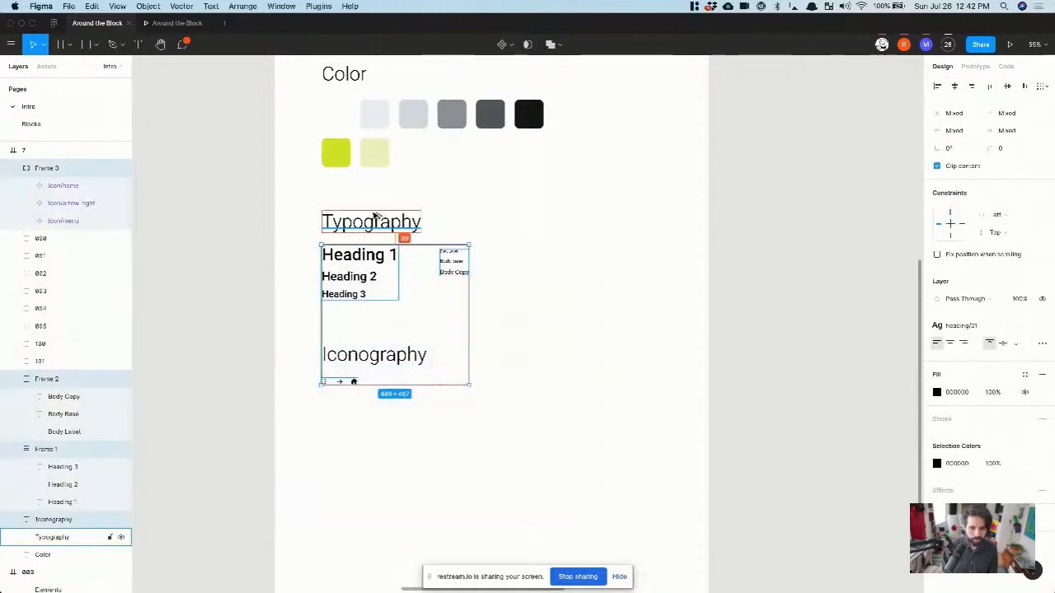
{"action": "left_click", "coordinate": [297, 202]}
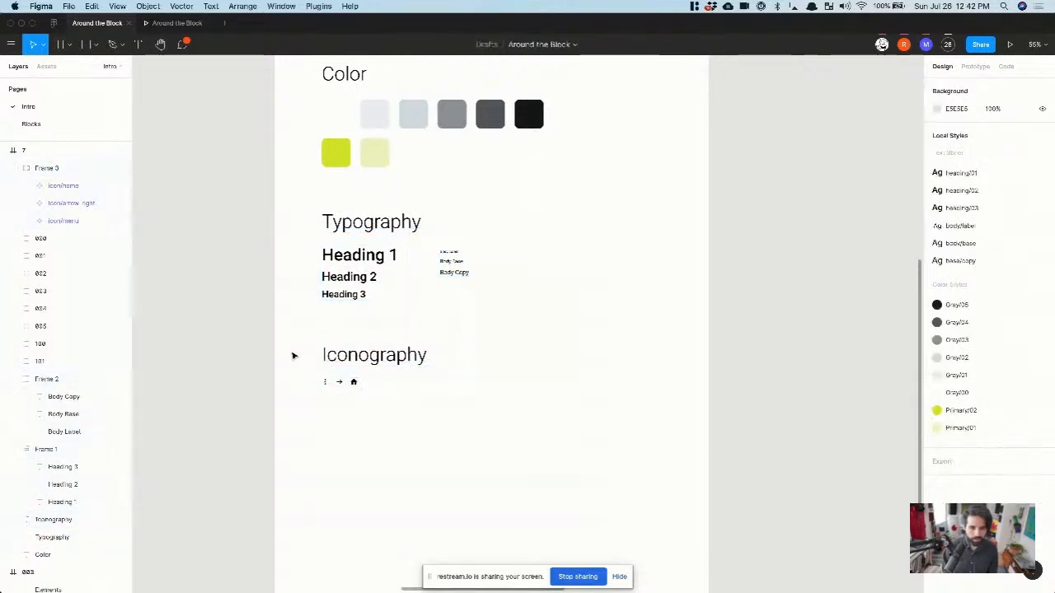
Step: Move the swatches and everything beneath them slightly up toward the Color title, and check the icon row's gap to the Iconography title
{"action": "left_click_drag", "start_coordinate": [293, 407], "coordinate": [633, 109]}
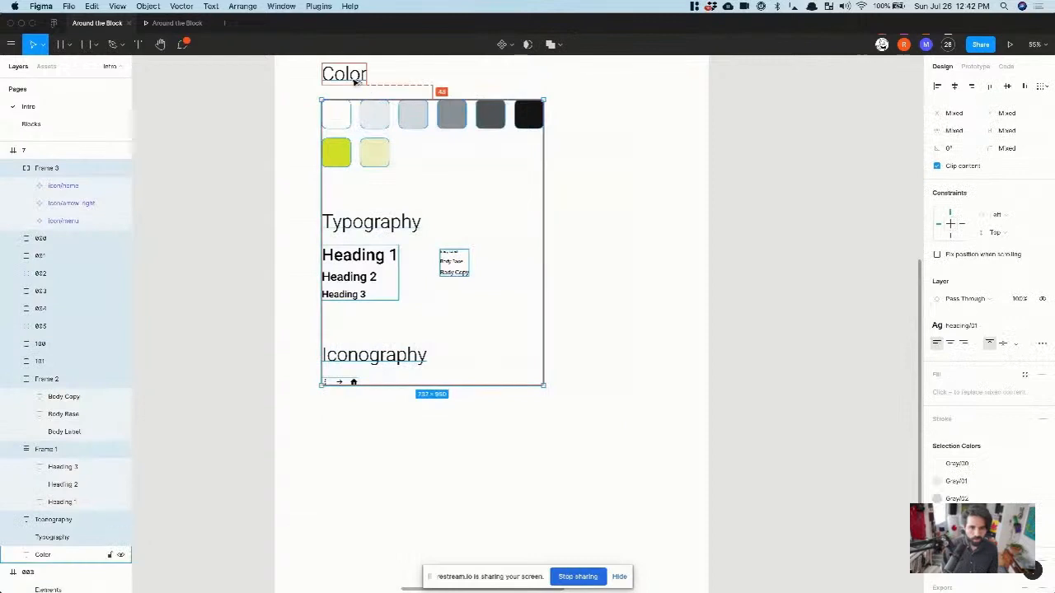
{"action": "left_click_drag", "start_coordinate": [279, 412], "coordinate": [346, 372]}
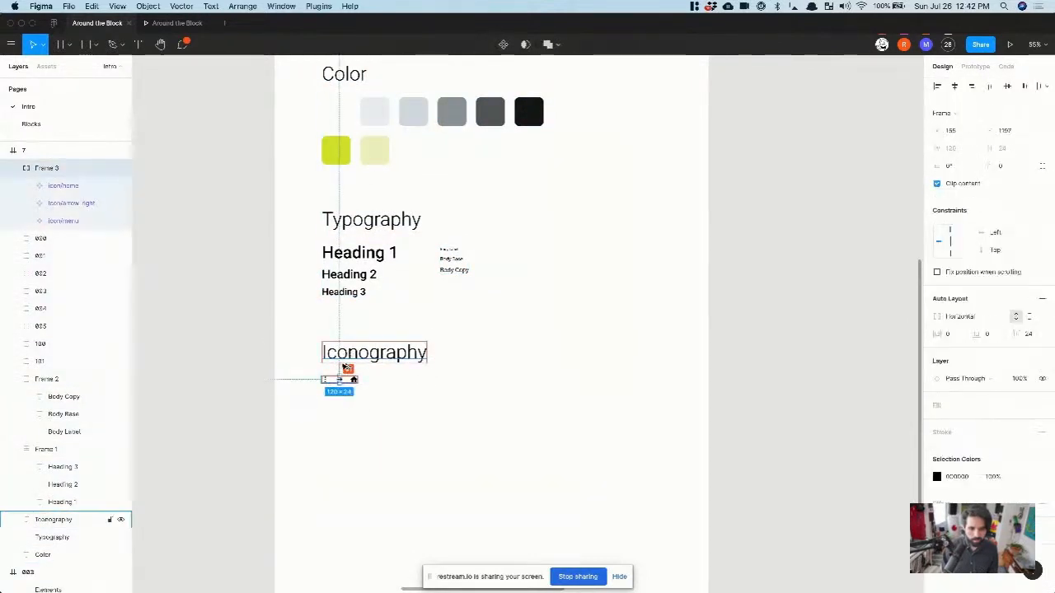
{"action": "left_click", "coordinate": [271, 358]}
{"action": "scroll", "coordinate": [268, 358], "scroll_direction": "down", "scroll_amount": 5}
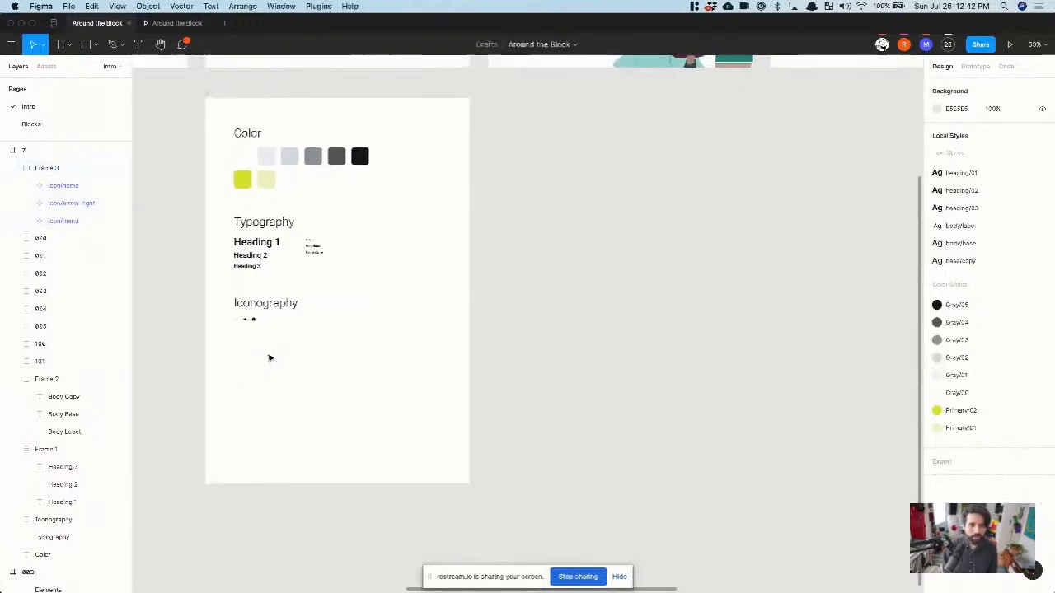
{"action": "scroll", "coordinate": [269, 357], "scroll_direction": "up", "scroll_amount": 5}
{"action": "scroll", "coordinate": [268, 357], "scroll_direction": "left", "scroll_amount": 1}
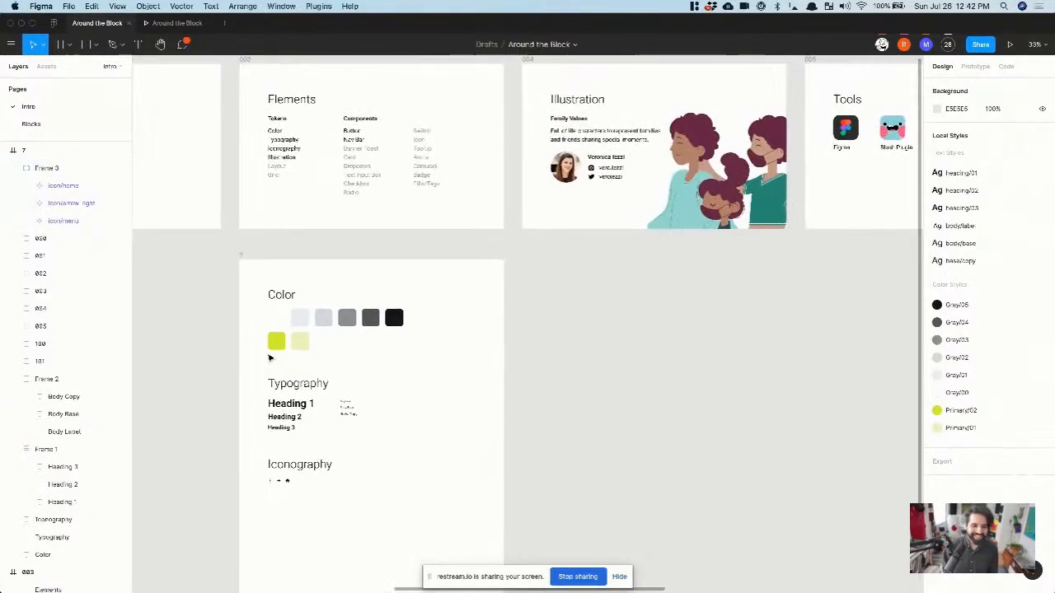
Step: Duplicate the Iconography title straight down beneath the icon row, at about Y 1364
{"action": "scroll", "coordinate": [269, 357], "scroll_direction": "left", "scroll_amount": 2}
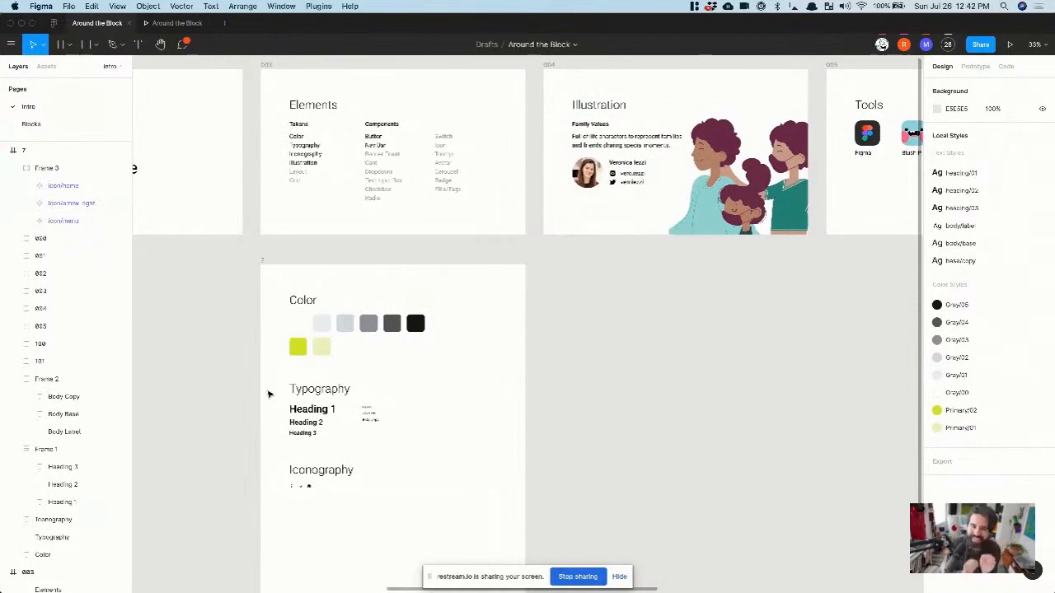
{"action": "scroll", "coordinate": [271, 395], "scroll_direction": "up", "scroll_amount": 3}
{"action": "scroll", "coordinate": [274, 290], "scroll_direction": "up", "scroll_amount": 5}
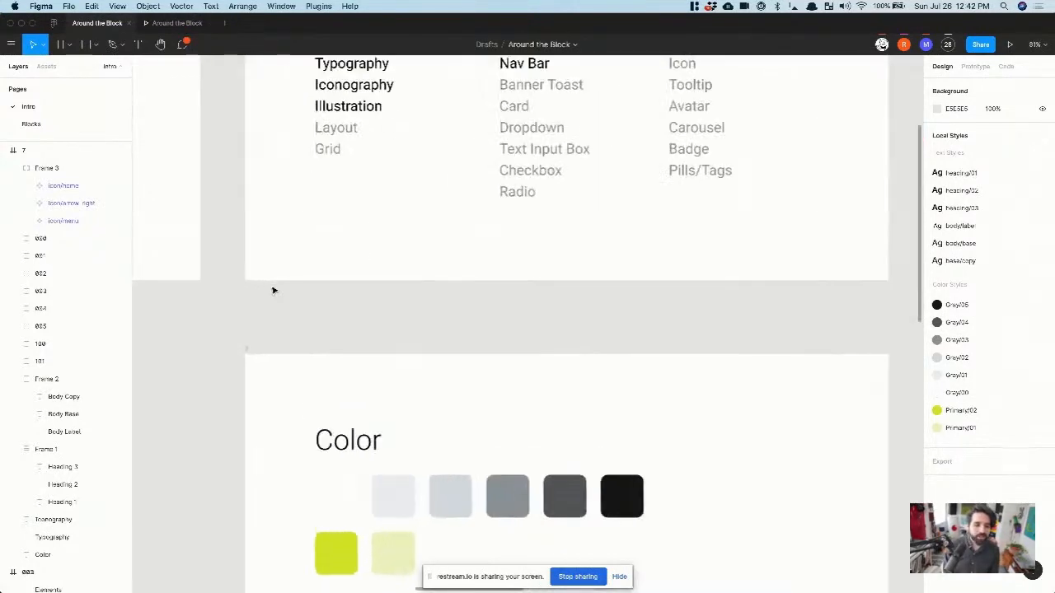
{"action": "scroll", "coordinate": [274, 290], "scroll_direction": "down", "scroll_amount": 5}
{"action": "left_click", "coordinate": [302, 304]}
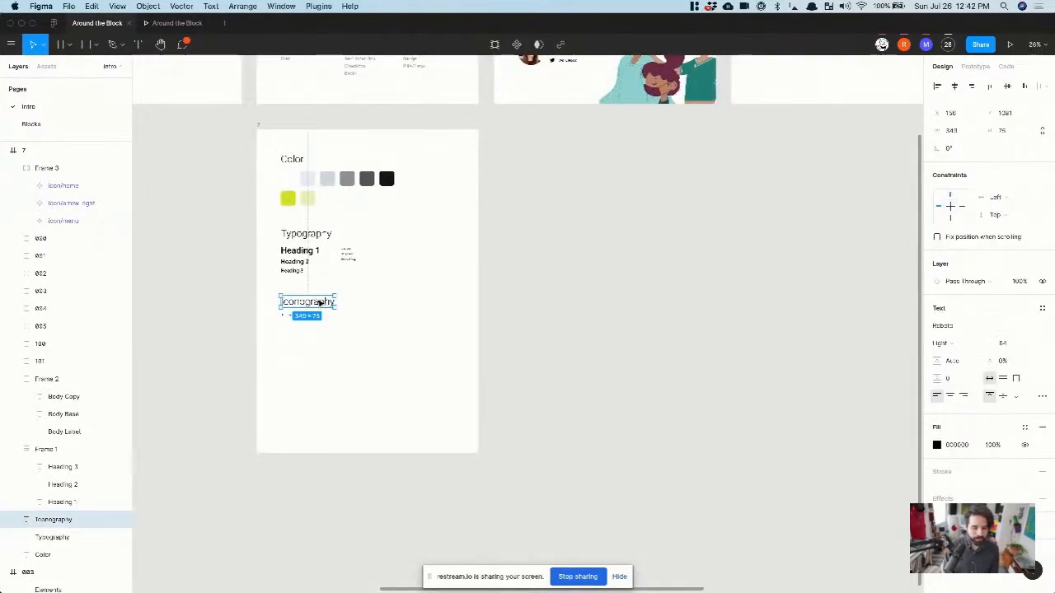
{"action": "left_click_drag", "start_coordinate": [320, 303], "coordinate": [319, 346], "text": "alt"}
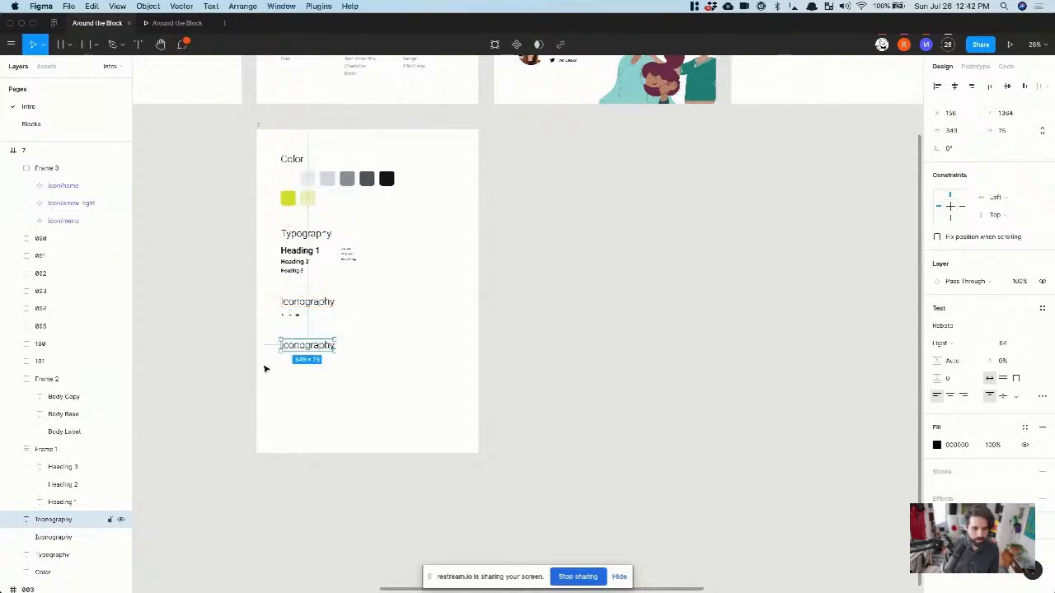
Step: Run the Blush illustration plugin on the page holding the token sections
{"action": "scroll", "coordinate": [266, 367], "scroll_direction": "up", "scroll_amount": 4}
{"action": "left_click", "coordinate": [317, 437]}
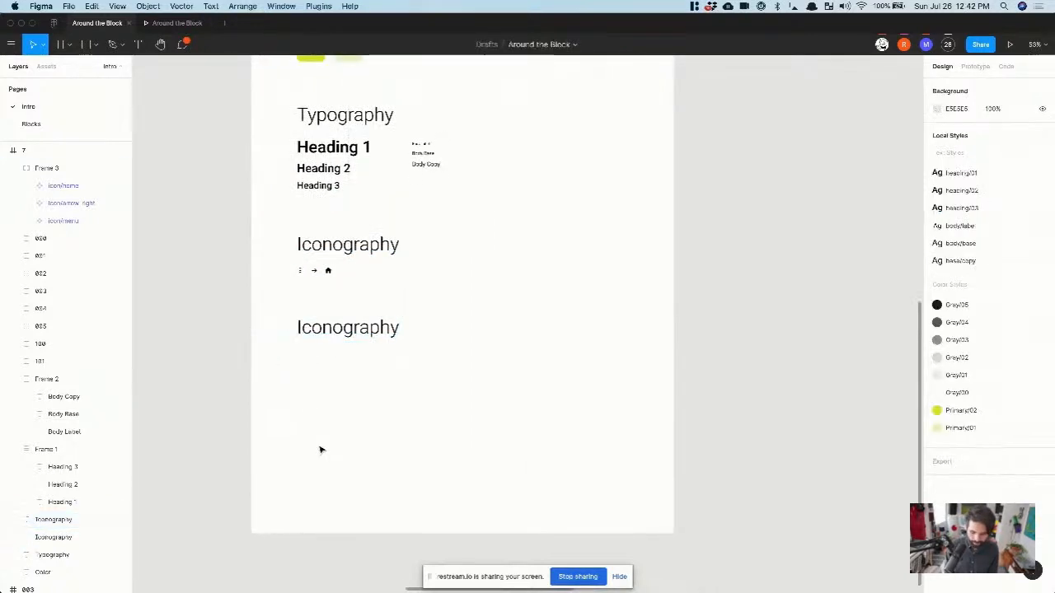
{"action": "right_click", "coordinate": [322, 449]}
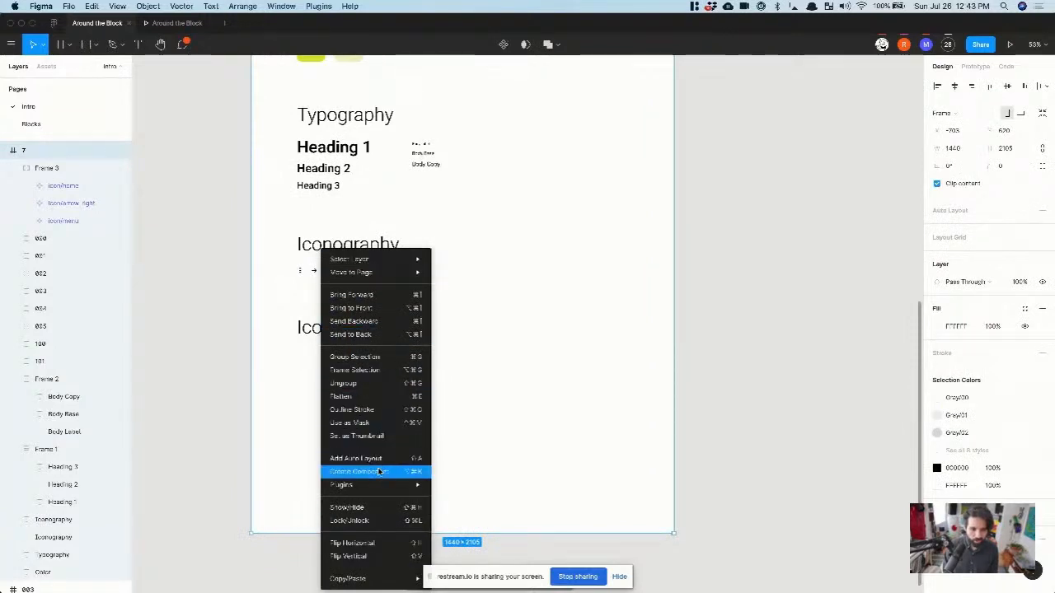
{"action": "mouse_move", "coordinate": [388, 484]}
{"action": "left_click", "coordinate": [472, 377]}
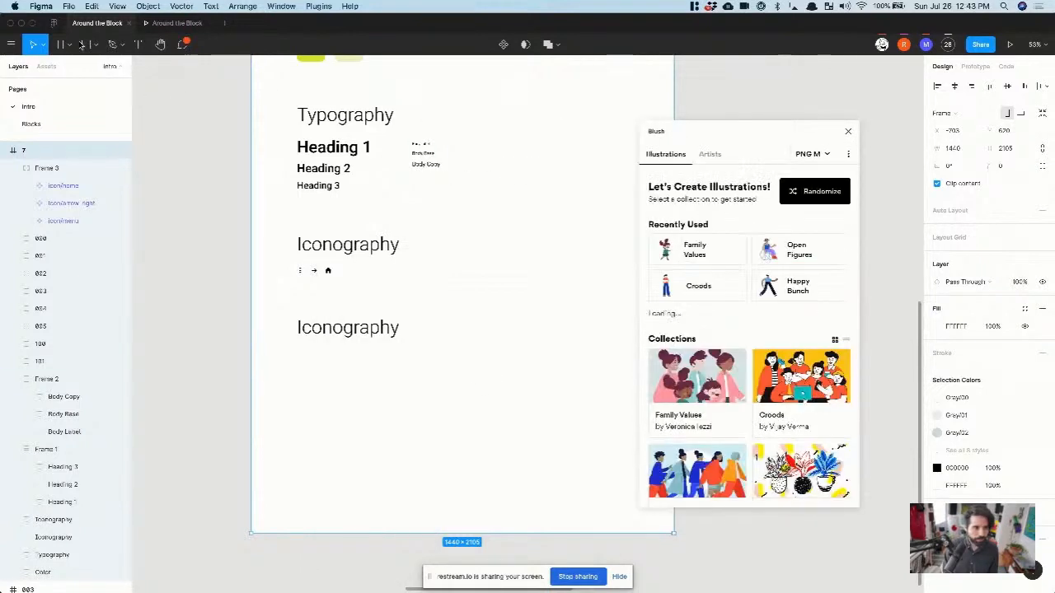
Step: Browse the popular plugins in the Figma Community
{"action": "left_click", "coordinate": [53, 22]}
{"action": "left_click", "coordinate": [43, 99]}
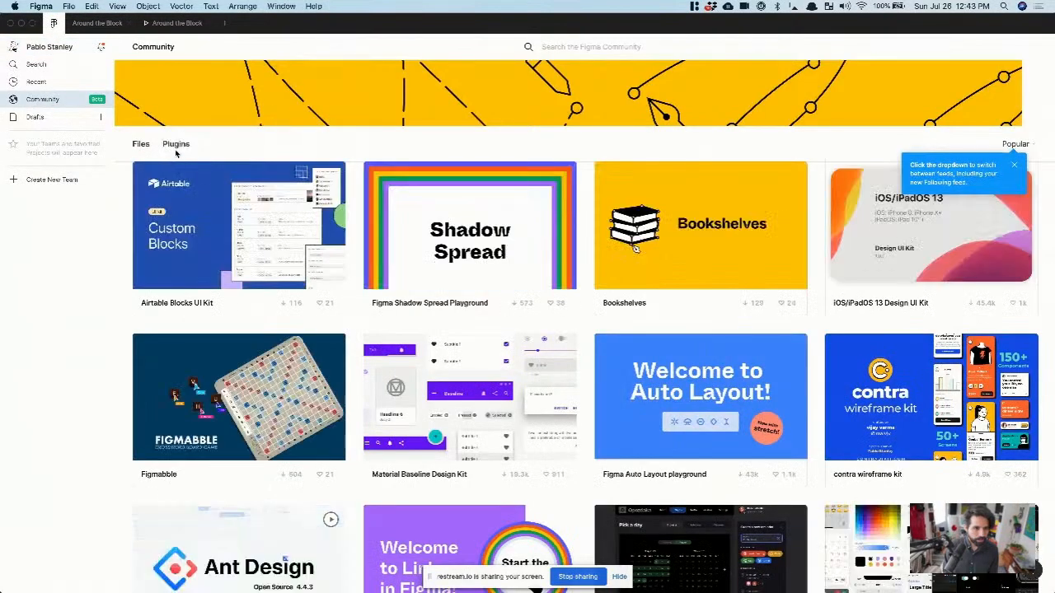
{"action": "left_click", "coordinate": [176, 145]}
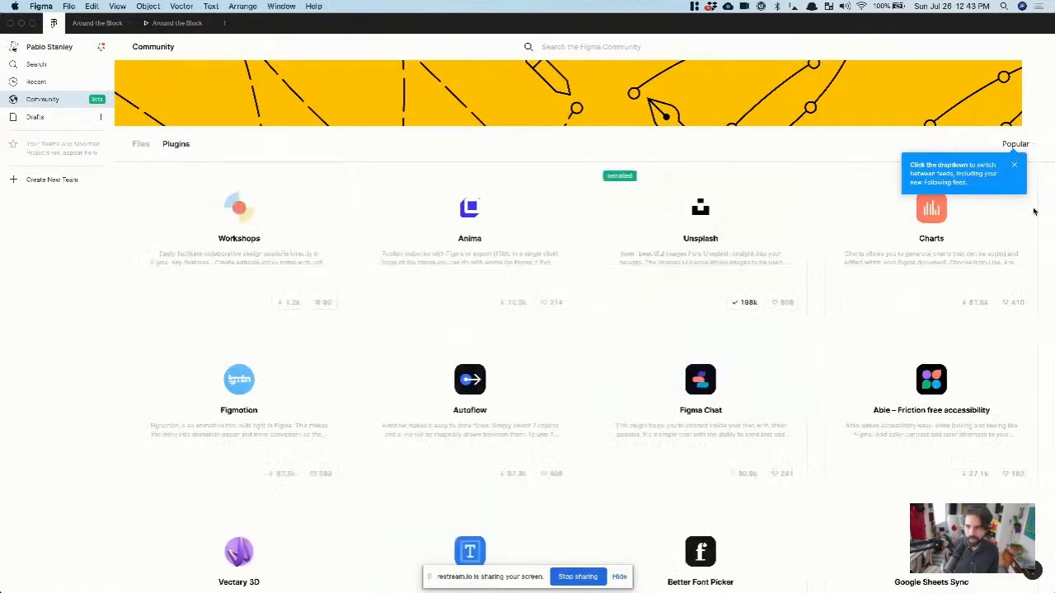
{"action": "scroll", "coordinate": [721, 369], "scroll_direction": "down", "scroll_amount": 15}
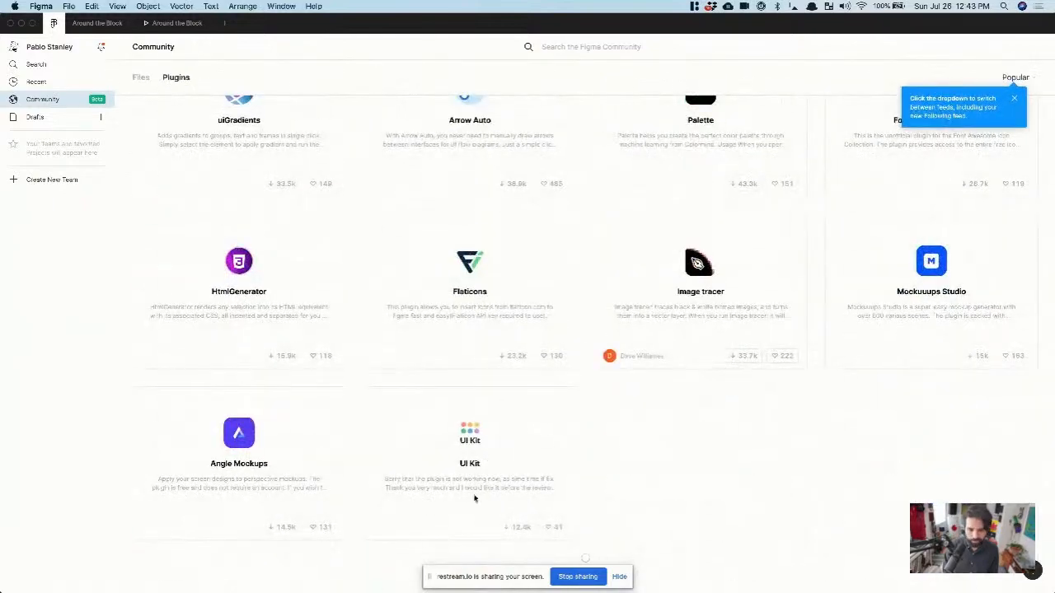
{"action": "scroll", "coordinate": [572, 464], "scroll_direction": "up", "scroll_amount": 15}
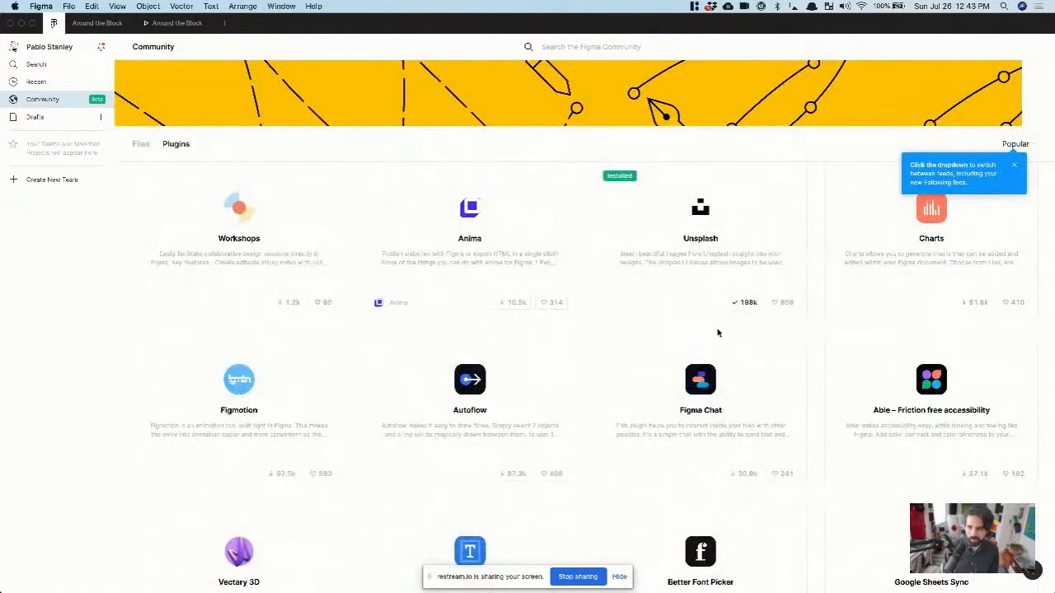
{"action": "scroll", "coordinate": [809, 370], "scroll_direction": "down", "scroll_amount": 20}
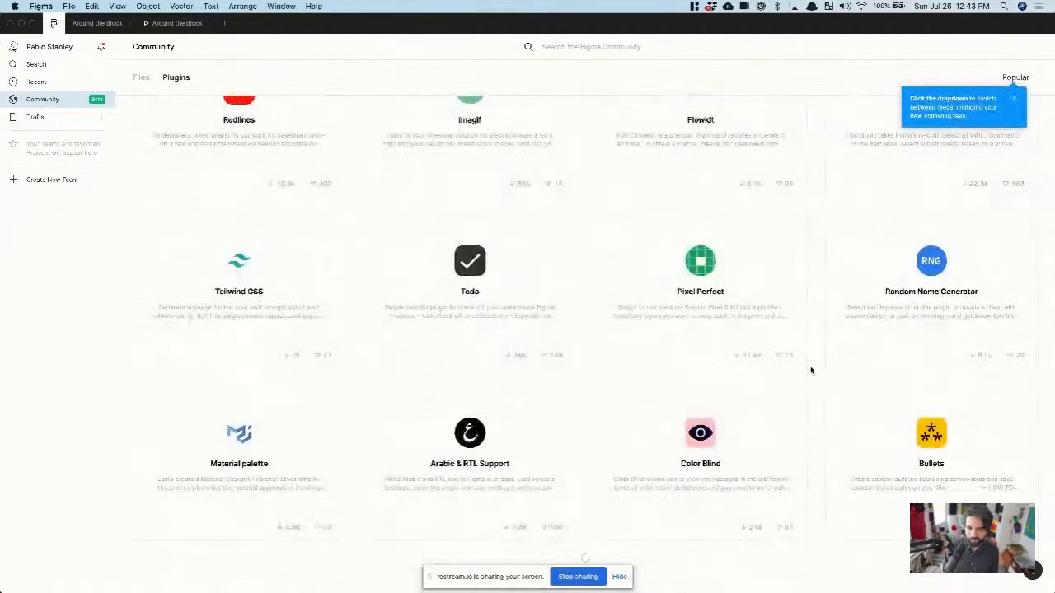
{"action": "scroll", "coordinate": [810, 370], "scroll_direction": "down", "scroll_amount": 20}
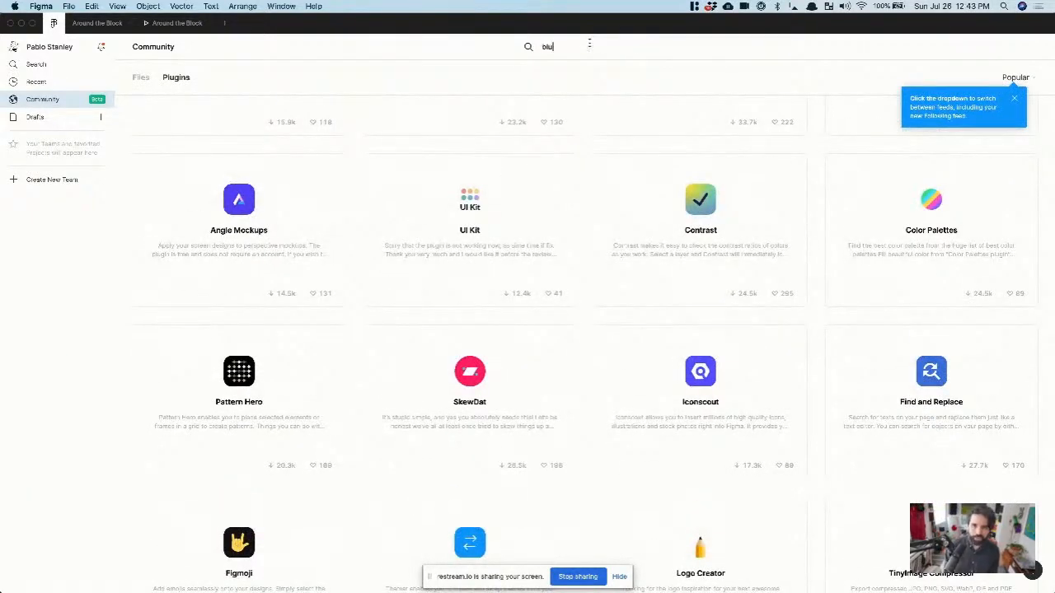
Step: Search the Community plugins for "blush" and open the Blush plugin's page
{"action": "type", "text": "sh"}
{"action": "key", "text": "Return"}
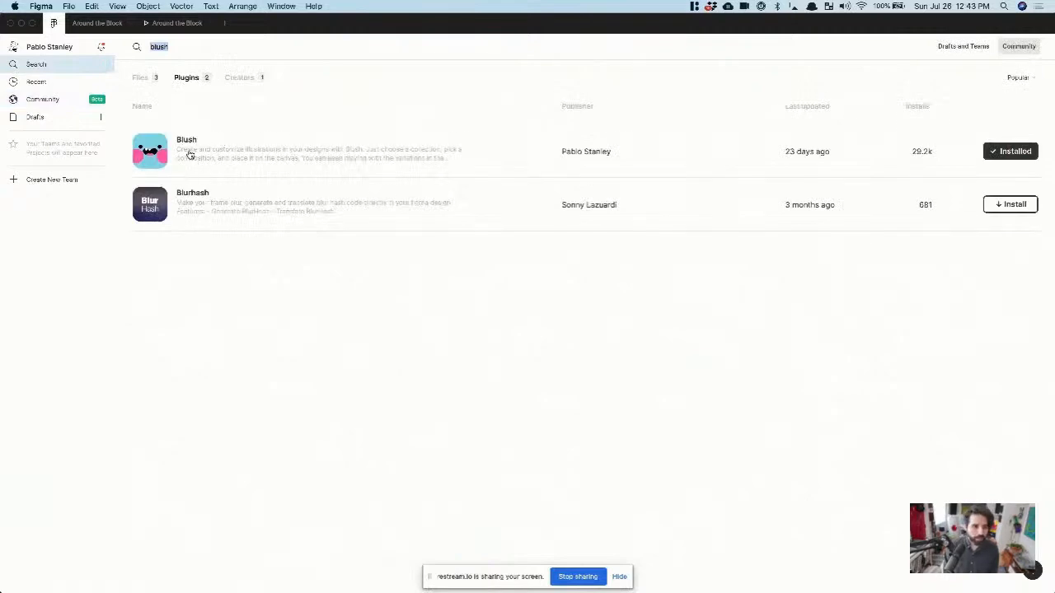
{"action": "left_click", "coordinate": [190, 154]}
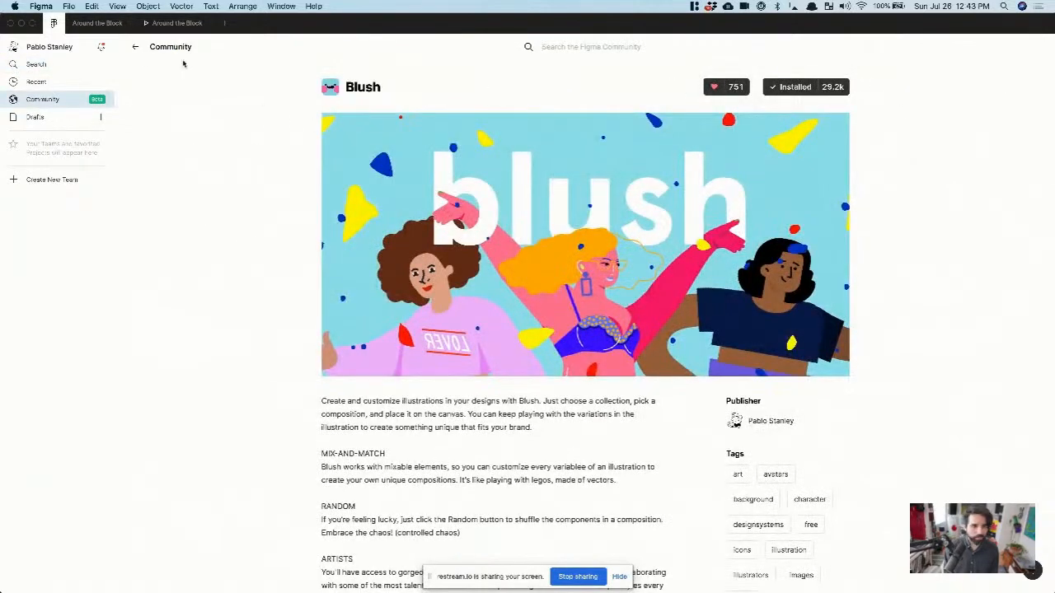
Step: Search the Community plugins for "super tidy" and return to the Around the Block design file
{"action": "left_click", "coordinate": [136, 47]}
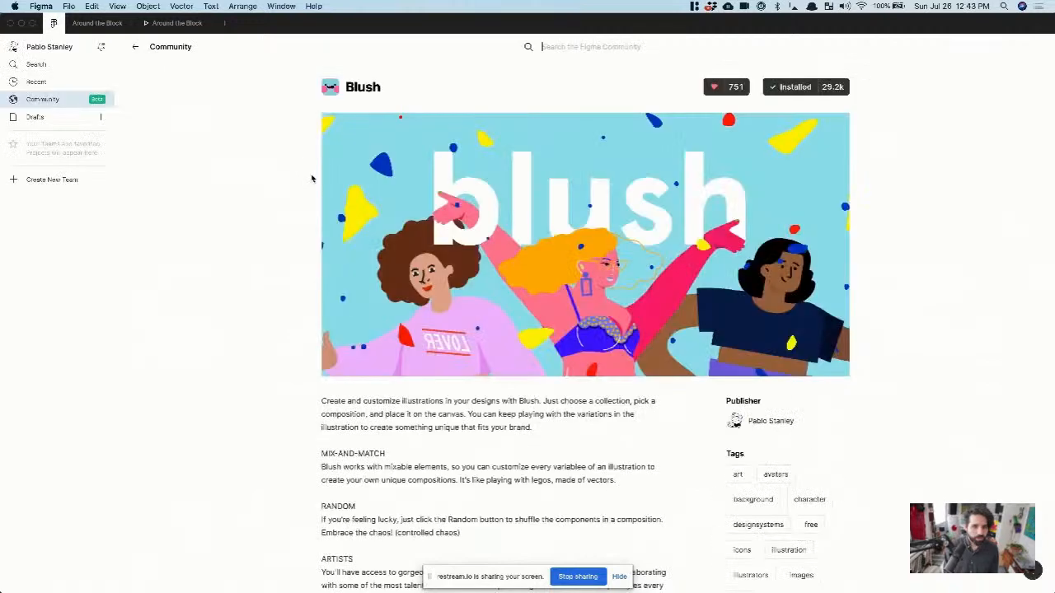
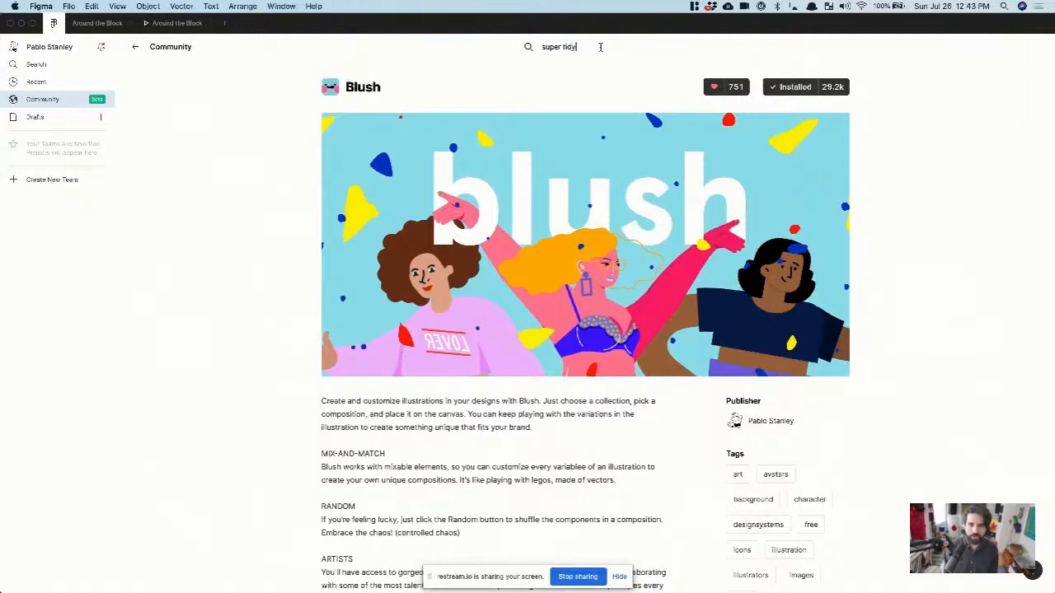
{"action": "key", "text": "Return"}
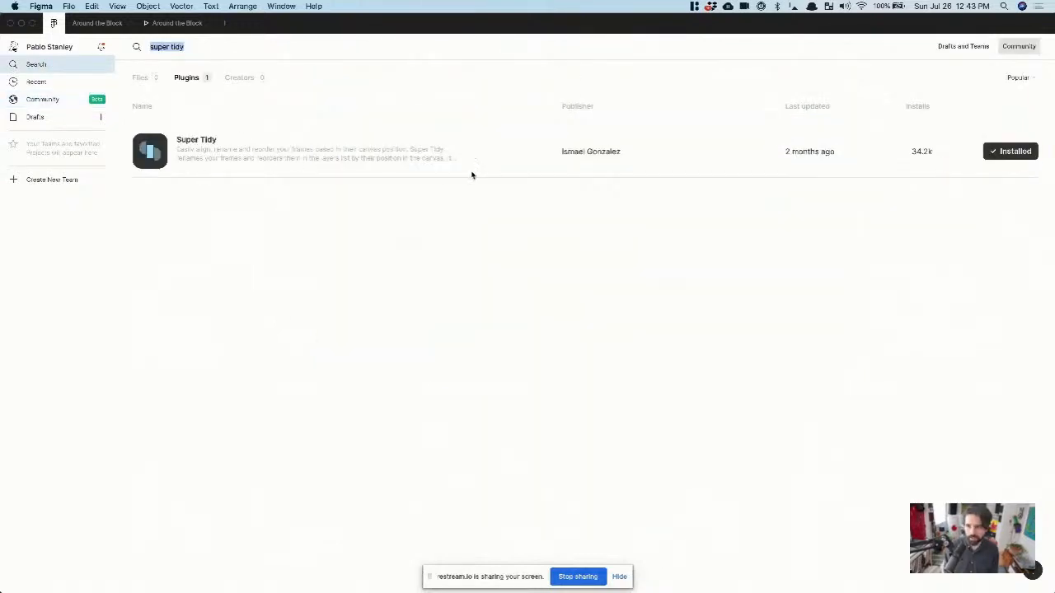
{"action": "left_click", "coordinate": [177, 23]}
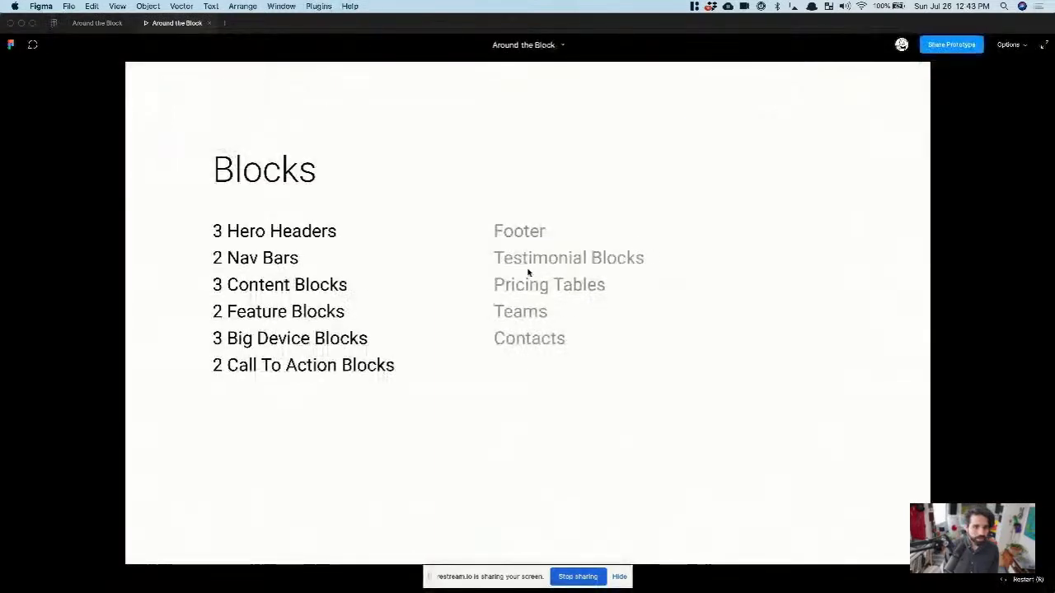
{"action": "left_click", "coordinate": [97, 23]}
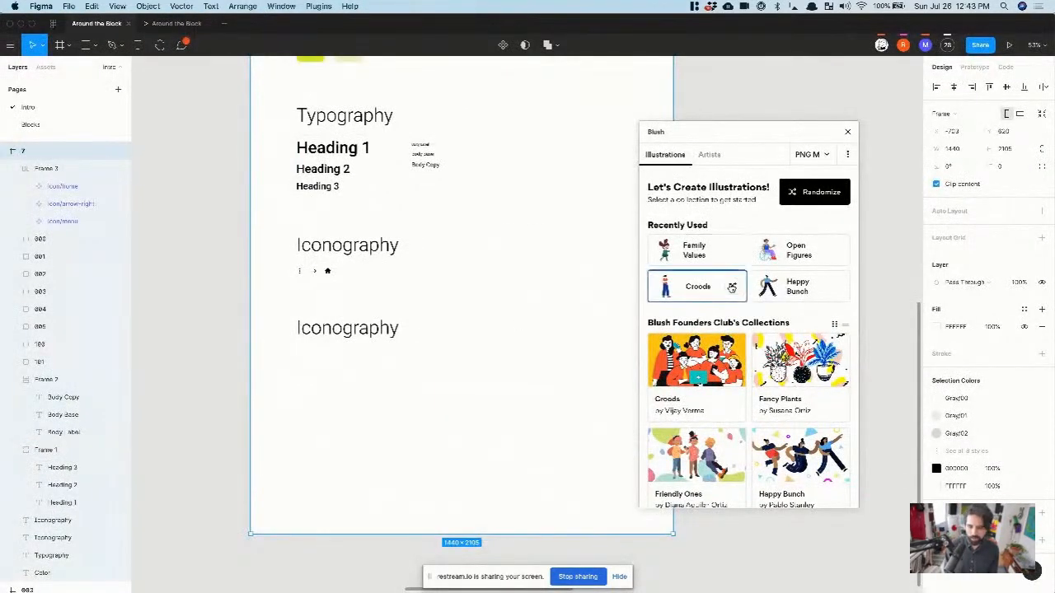
Step: Examine the Blush collections, the artist behind Family Values, and that collection's scenes and characters
{"action": "scroll", "coordinate": [731, 288], "scroll_direction": "down", "scroll_amount": 10}
{"action": "scroll", "coordinate": [731, 288], "scroll_direction": "down", "scroll_amount": 10}
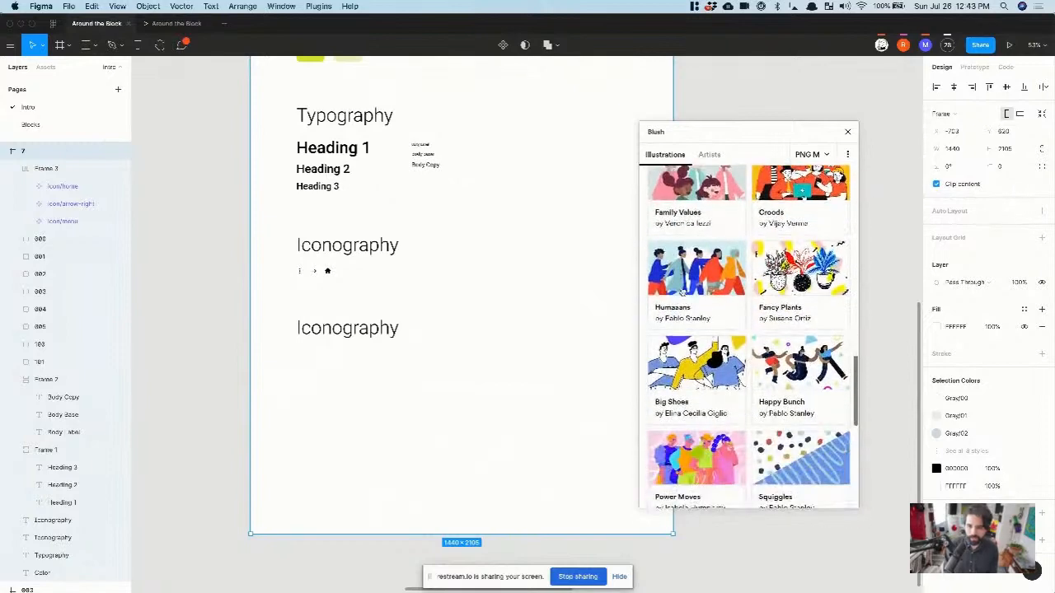
{"action": "scroll", "coordinate": [712, 241], "scroll_direction": "up", "scroll_amount": 3}
{"action": "scroll", "coordinate": [717, 237], "scroll_direction": "down", "scroll_amount": 1}
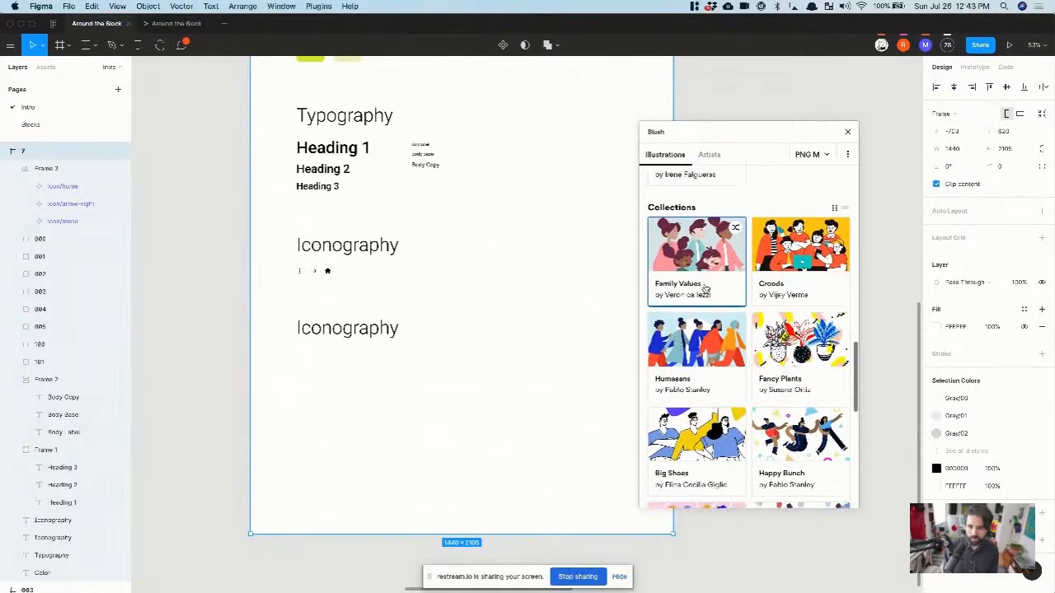
{"action": "left_click", "coordinate": [699, 277]}
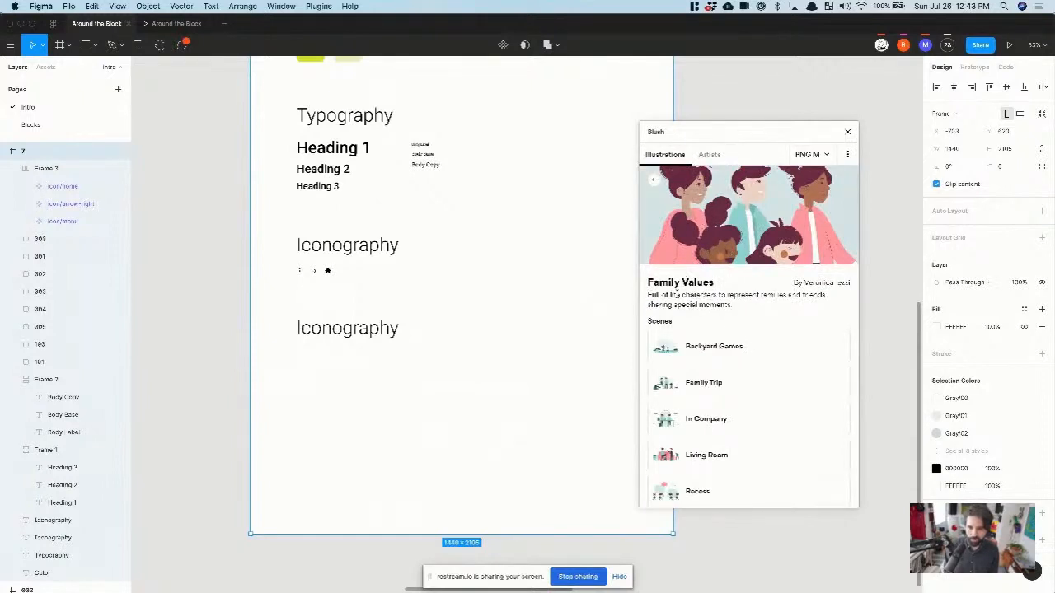
{"action": "left_click", "coordinate": [720, 158]}
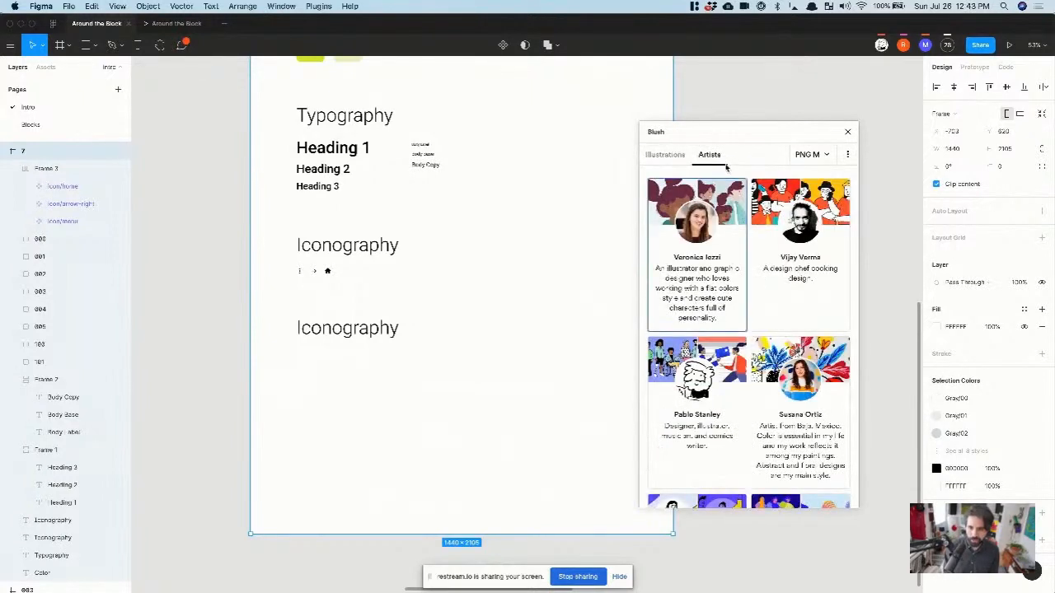
{"action": "left_click", "coordinate": [703, 244]}
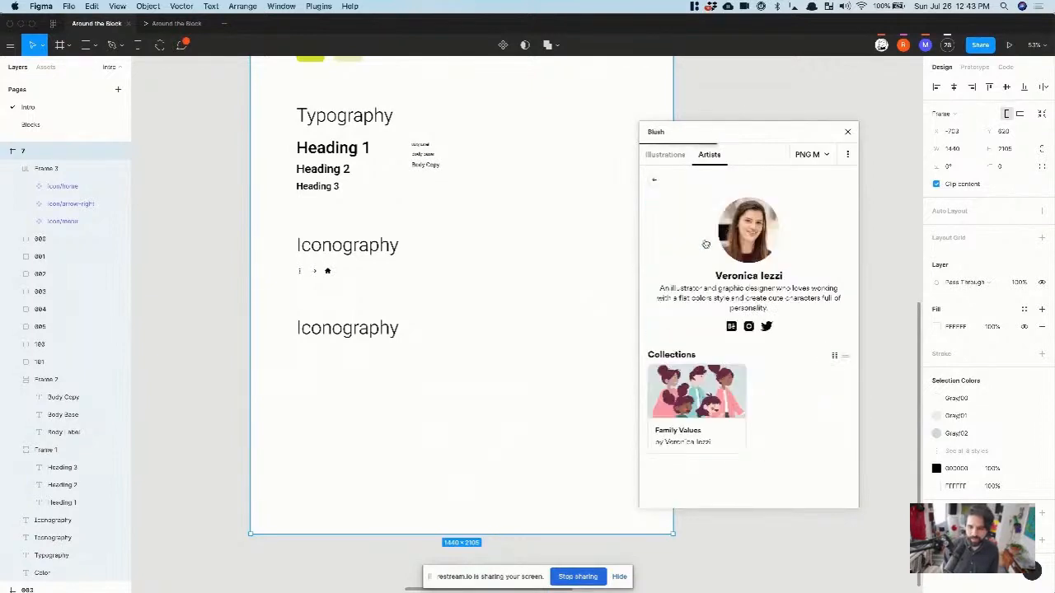
{"action": "left_click", "coordinate": [688, 418]}
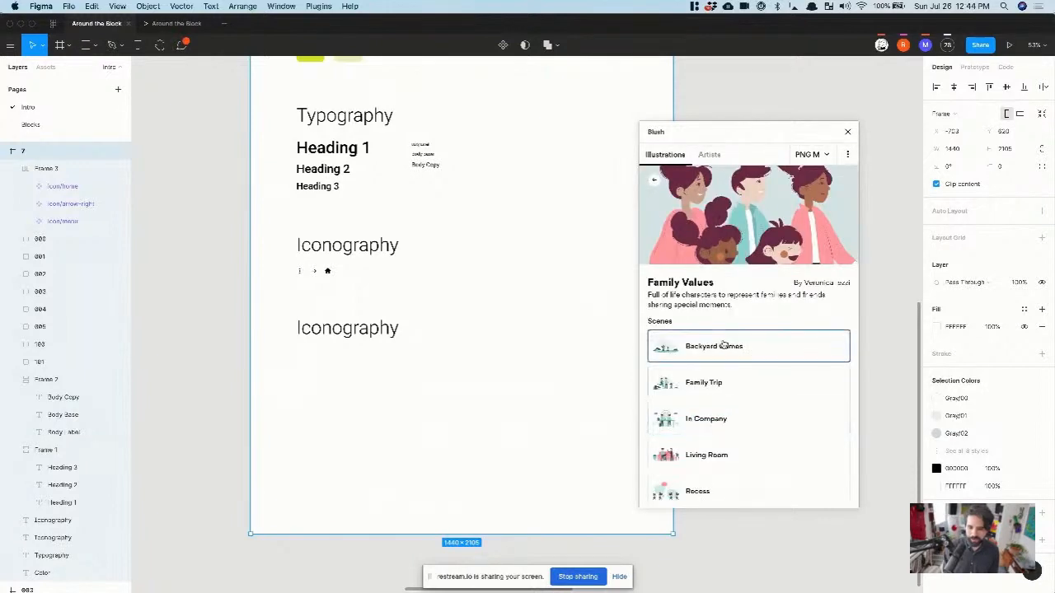
{"action": "scroll", "coordinate": [725, 343], "scroll_direction": "down", "scroll_amount": 2}
{"action": "scroll", "coordinate": [722, 343], "scroll_direction": "down", "scroll_amount": 10}
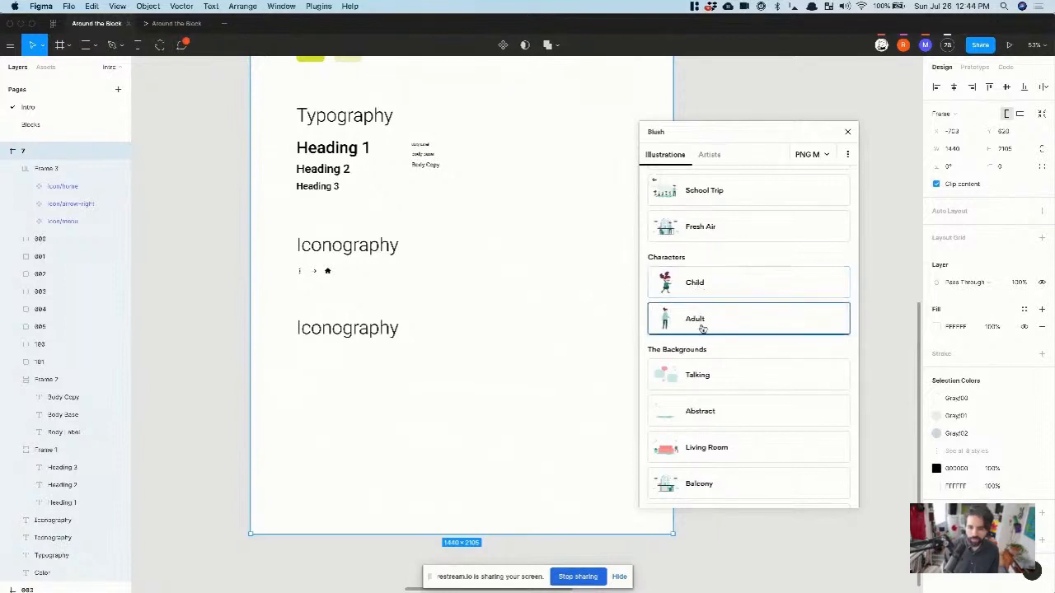
{"action": "left_click_drag", "start_coordinate": [563, 300], "coordinate": [584, 263]}
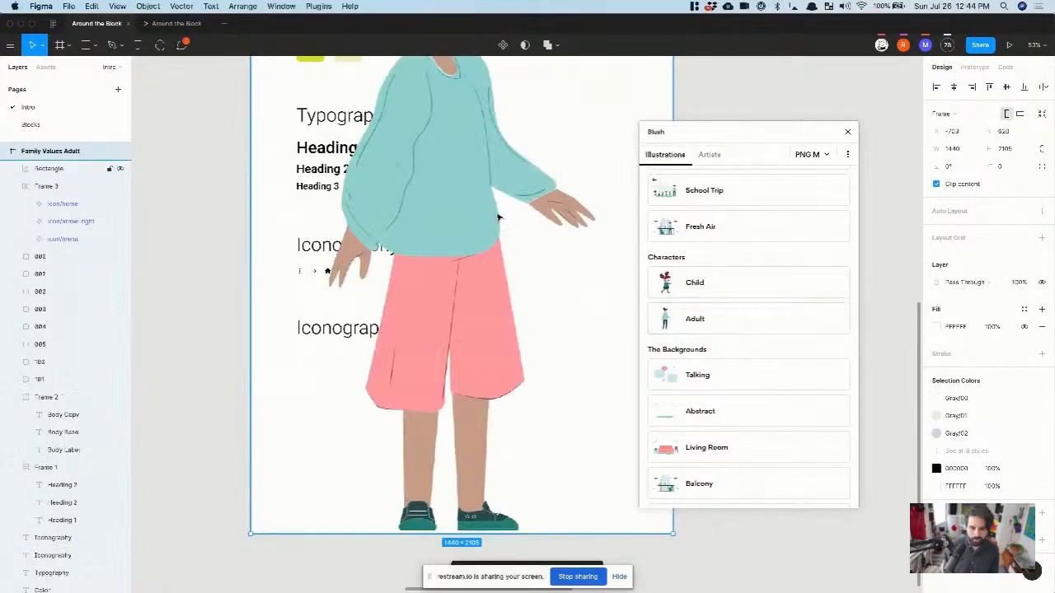
{"action": "scroll", "coordinate": [498, 217], "scroll_direction": "down", "scroll_amount": 5}
{"action": "left_click", "coordinate": [285, 304]}
{"action": "key", "text": "super+z"}
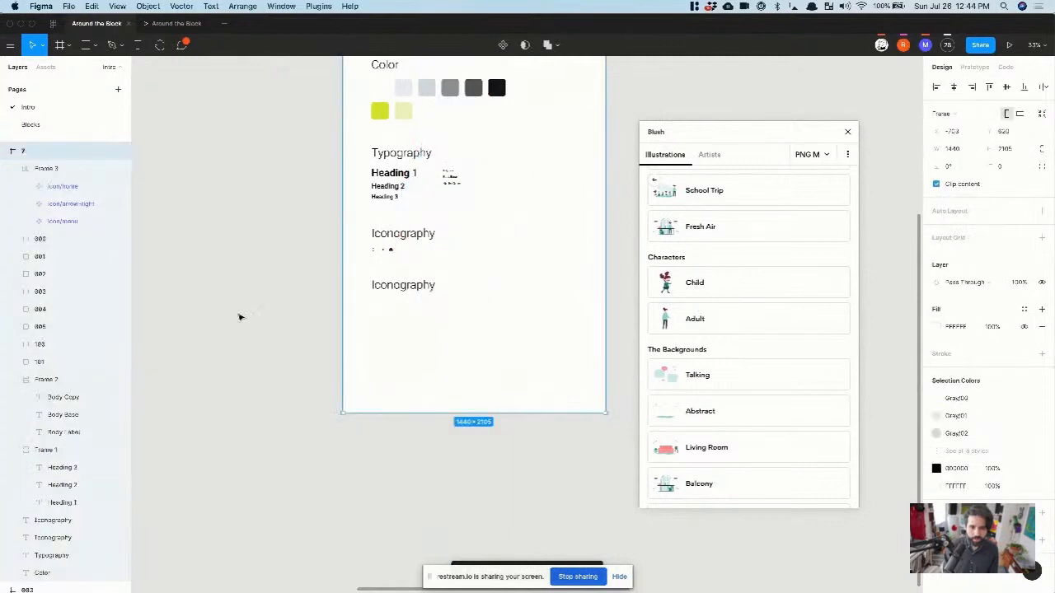
Step: Insert the Family Values Adult character at 300 × 300 with no frame selected and place it beneath the duplicated Iconography title
{"action": "left_click", "coordinate": [230, 321]}
{"action": "left_click", "coordinate": [667, 319]}
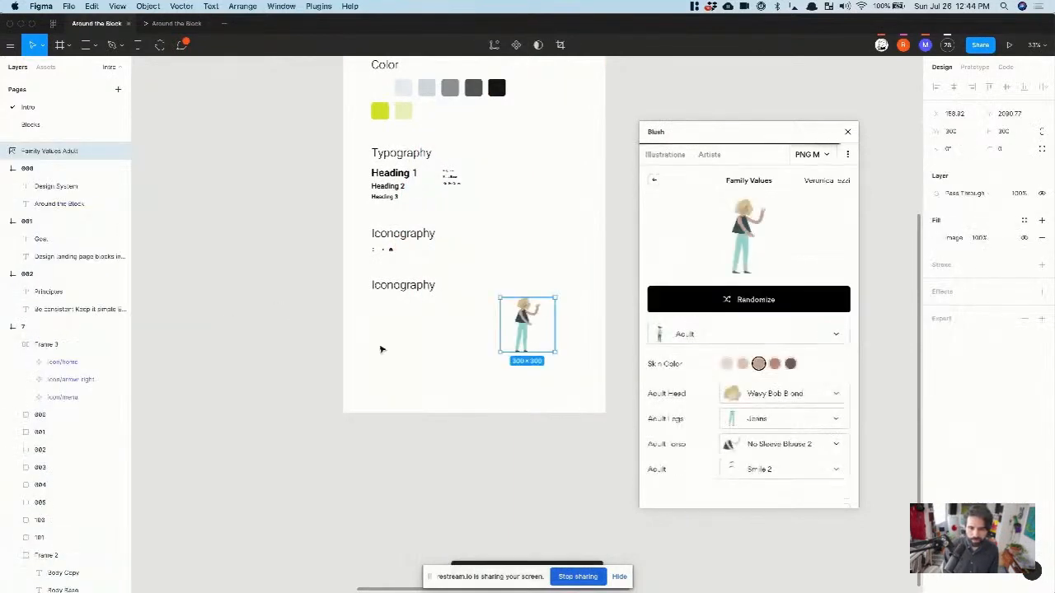
{"action": "left_click_drag", "start_coordinate": [544, 302], "coordinate": [414, 302]}
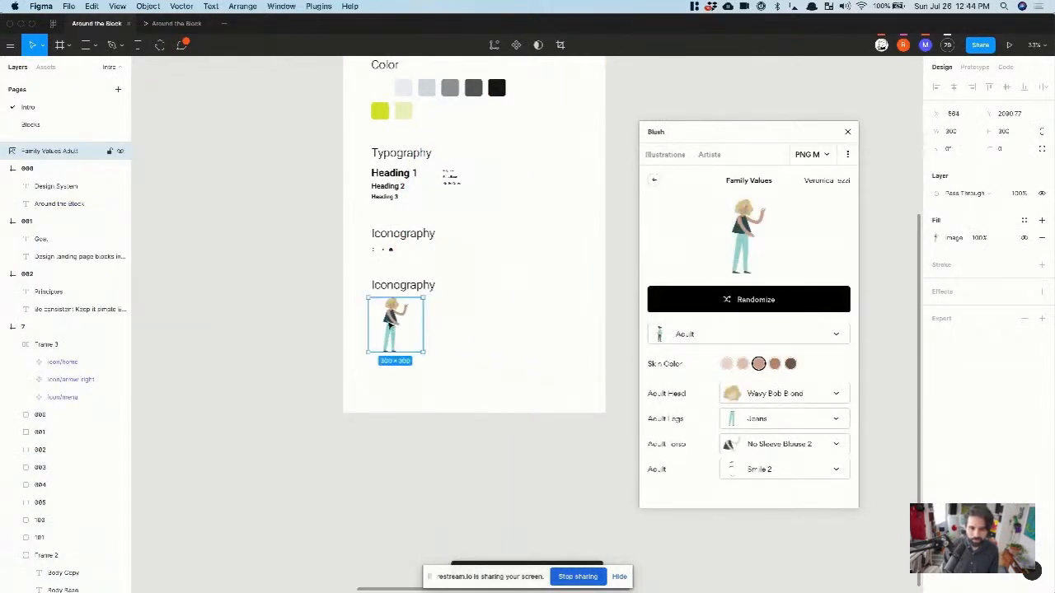
Step: Duplicate the adult illustration, switch the copy to the Child character, and place it close beside the adult at foot level
{"action": "left_click_drag", "start_coordinate": [389, 336], "coordinate": [460, 337], "text": "alt"}
{"action": "left_click", "coordinate": [752, 338]}
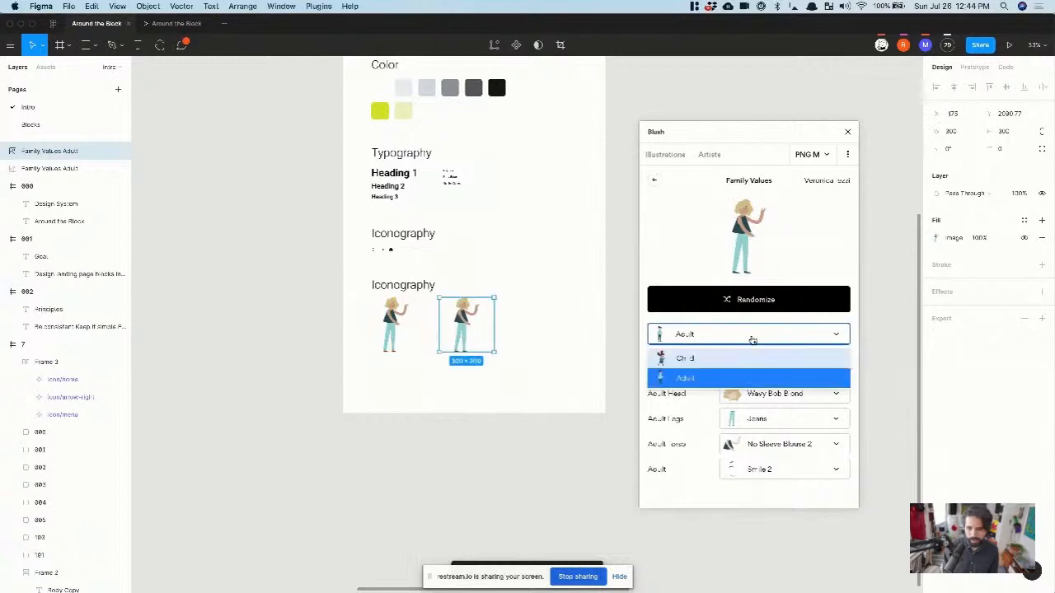
{"action": "left_click", "coordinate": [707, 374]}
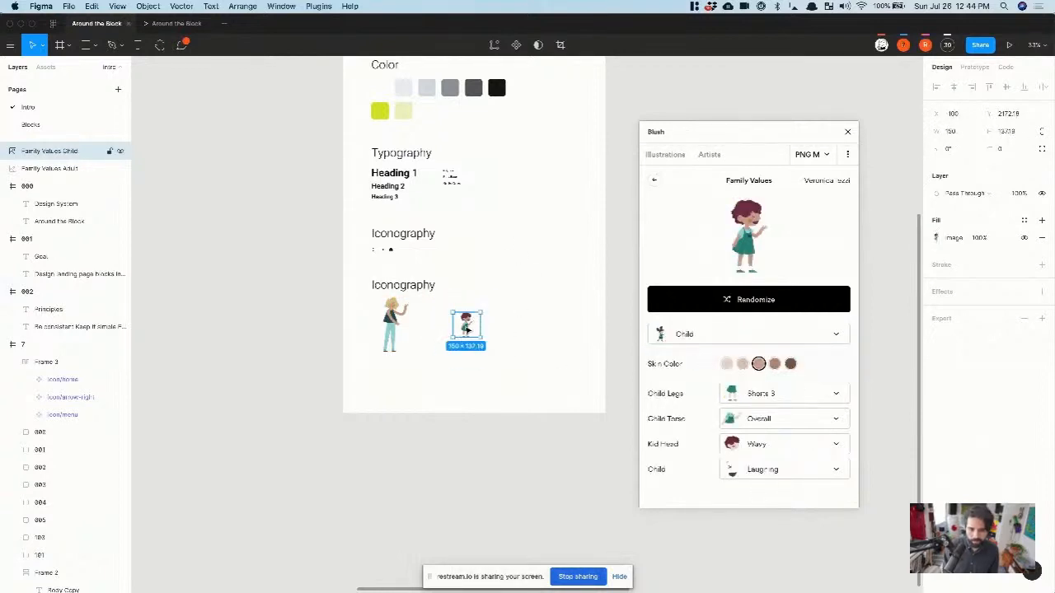
{"action": "left_click_drag", "start_coordinate": [466, 328], "coordinate": [427, 348]}
Step: Insert the Family Values Living Room scene from Blush and place it to the right of the adult and child illustrations
{"action": "left_click", "coordinate": [654, 180]}
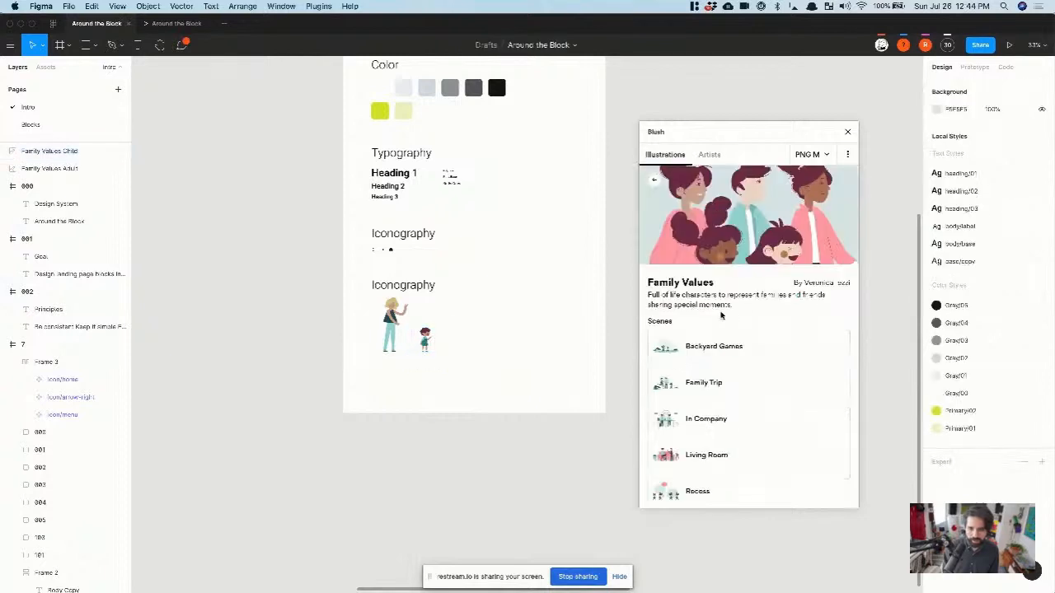
{"action": "scroll", "coordinate": [724, 370], "scroll_direction": "down", "scroll_amount": 3}
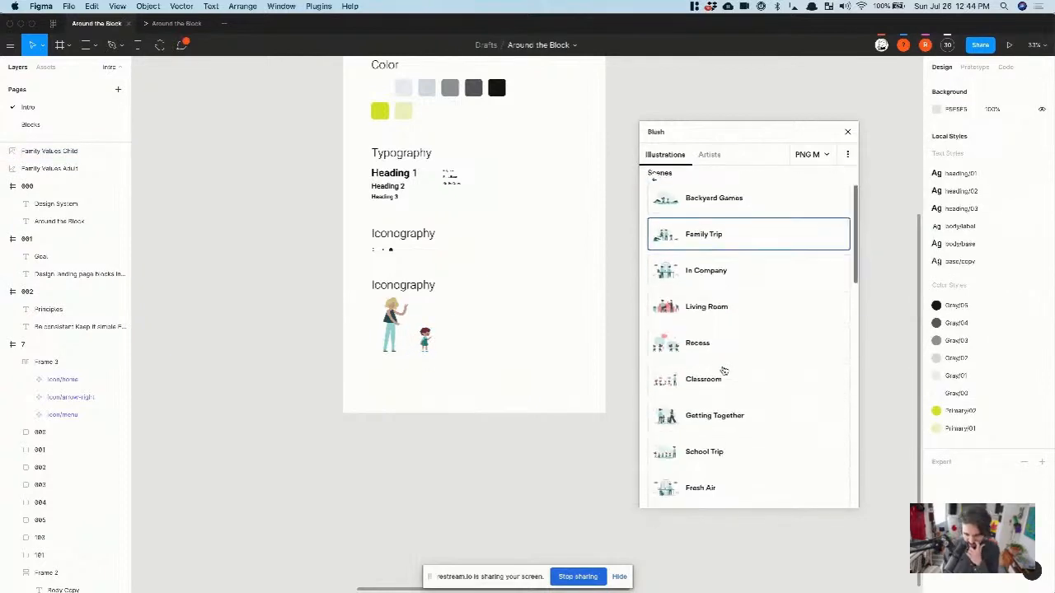
{"action": "scroll", "coordinate": [722, 370], "scroll_direction": "down", "scroll_amount": 2}
{"action": "left_click", "coordinate": [701, 285]}
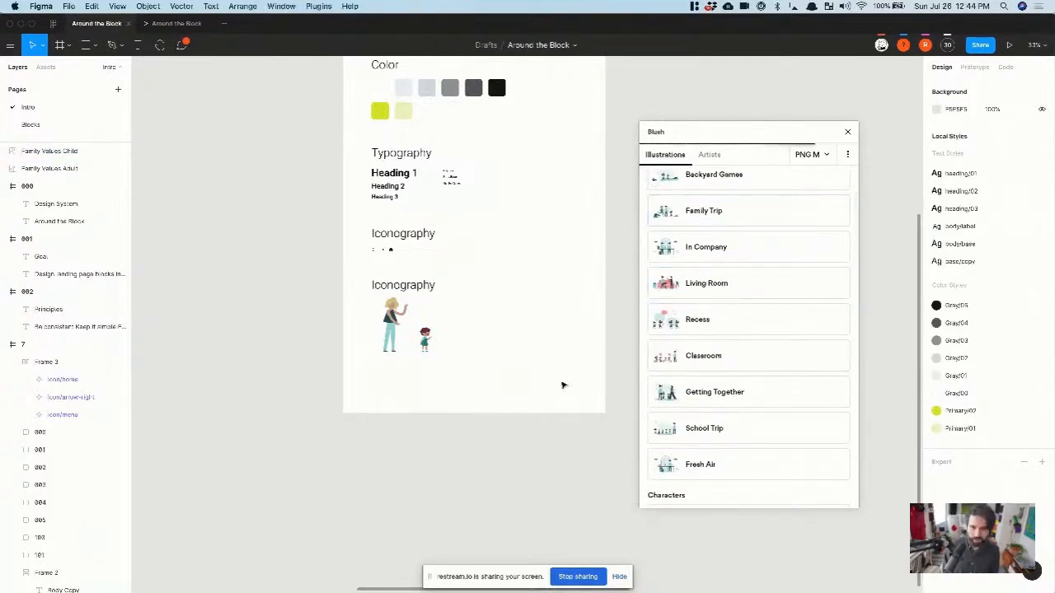
{"action": "left_click_drag", "start_coordinate": [523, 333], "coordinate": [488, 332]}
{"action": "left_click", "coordinate": [625, 351]}
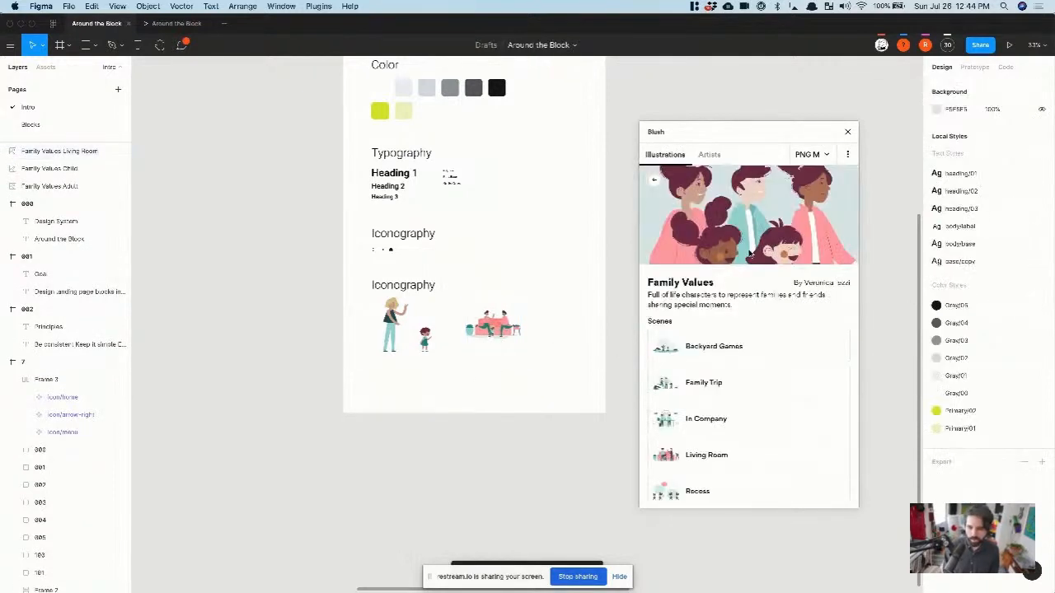
Step: Insert the Keeping in Touch comp at 300 × 300, place it beneath the adult illustration, and duplicate it alongside below the Living Room scene
{"action": "scroll", "coordinate": [732, 346], "scroll_direction": "down", "scroll_amount": 15}
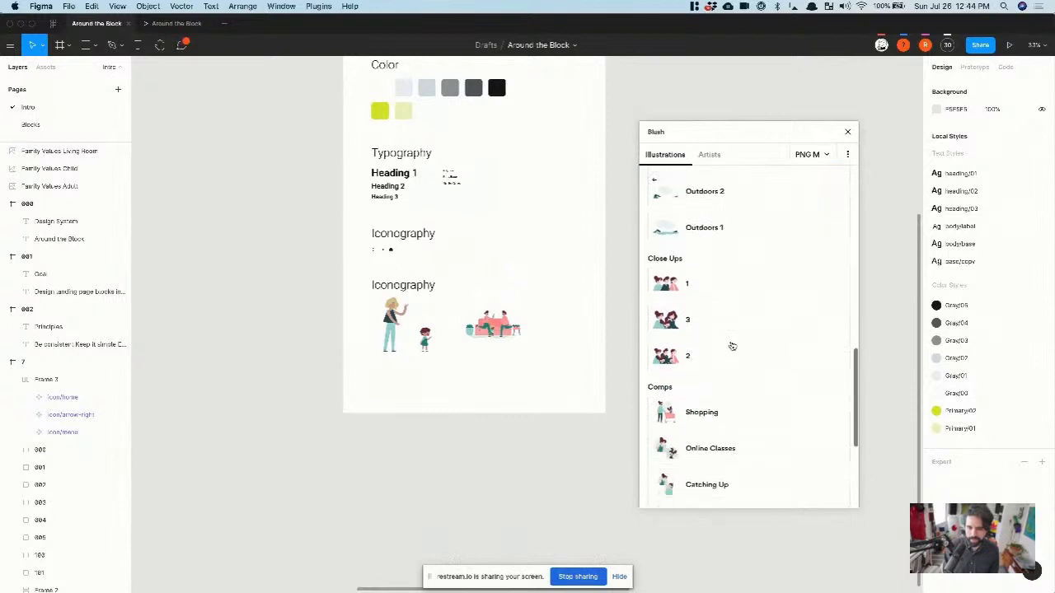
{"action": "scroll", "coordinate": [732, 346], "scroll_direction": "down", "scroll_amount": 3}
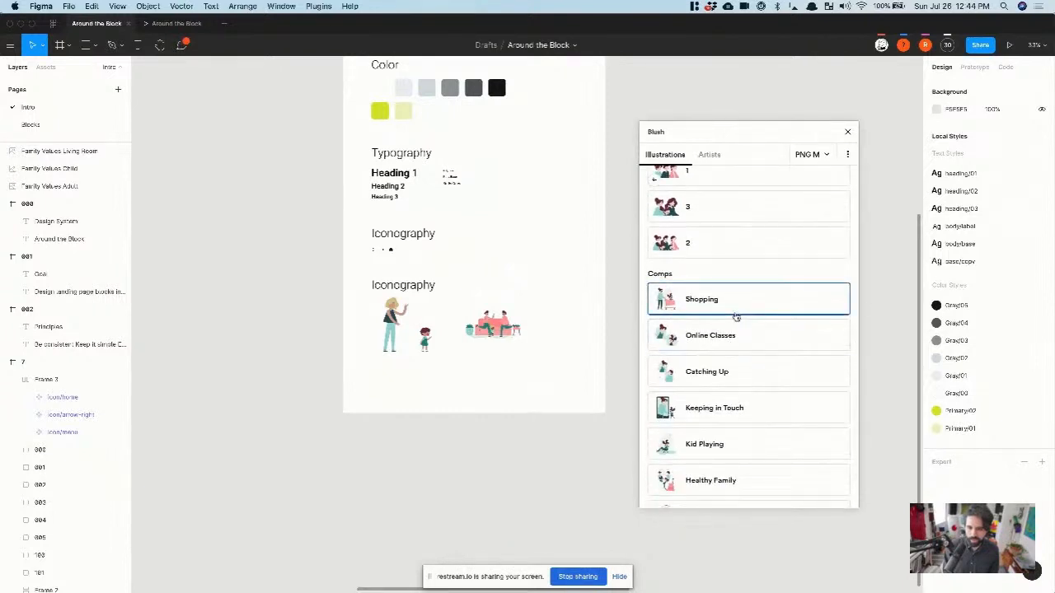
{"action": "scroll", "coordinate": [734, 354], "scroll_direction": "down", "scroll_amount": 1}
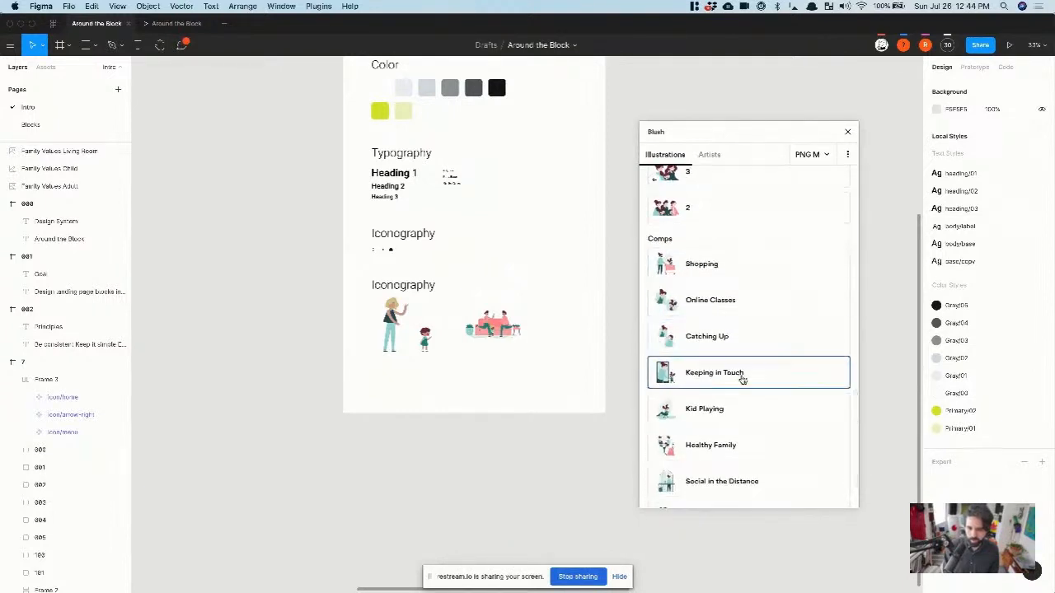
{"action": "left_click", "coordinate": [741, 377]}
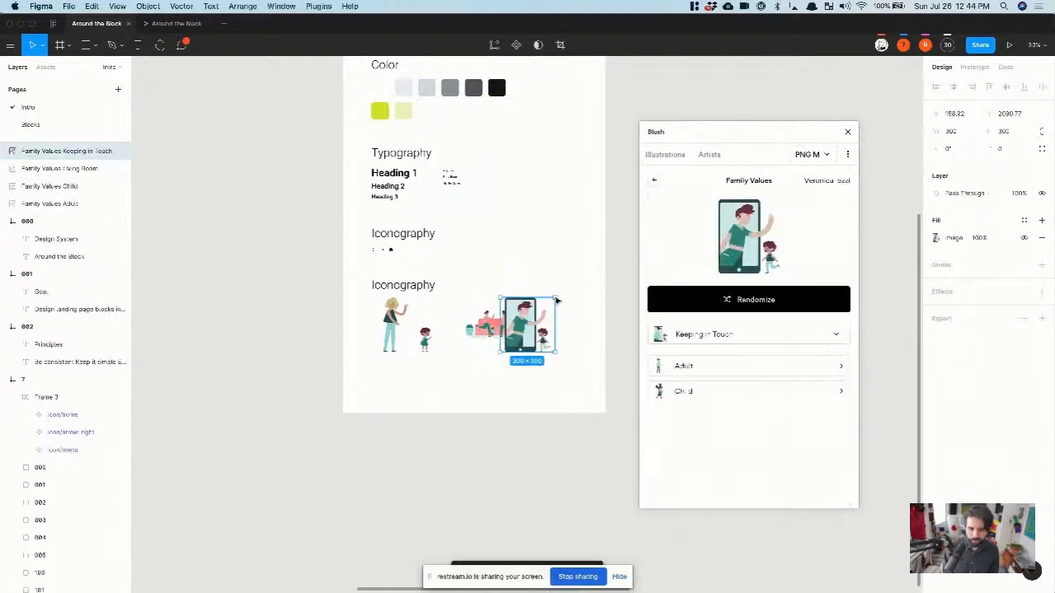
{"action": "left_click_drag", "start_coordinate": [509, 352], "coordinate": [504, 397]}
Step: Switch the duplicated Keeping in Touch illustration to the Healthy Family comp and deselect it
{"action": "left_click", "coordinate": [745, 331]}
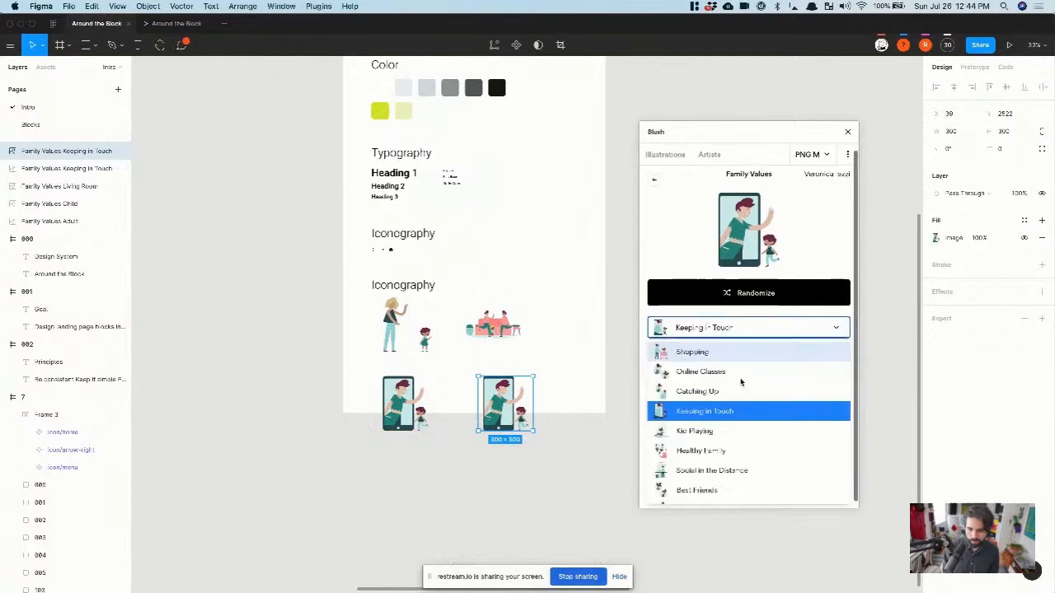
{"action": "scroll", "coordinate": [745, 429], "scroll_direction": "down", "scroll_amount": 1}
{"action": "left_click", "coordinate": [739, 434]}
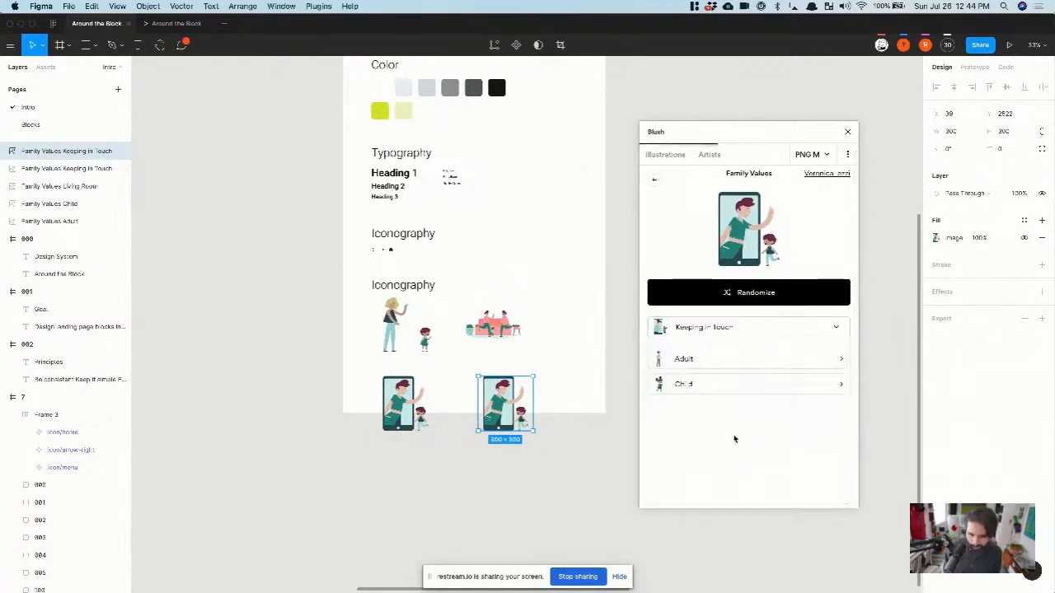
{"action": "left_click", "coordinate": [573, 349]}
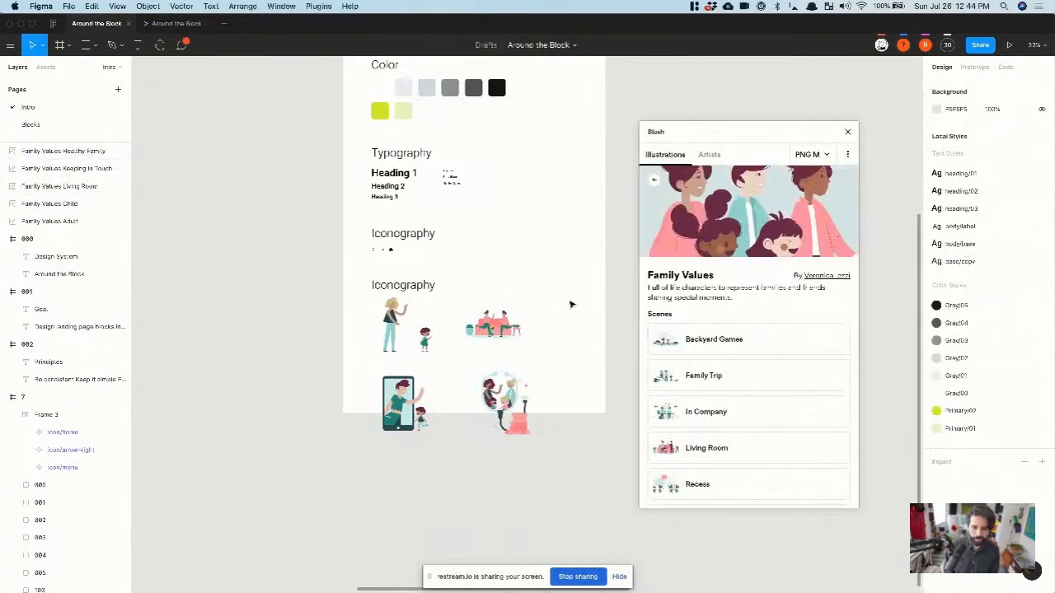
Step: Move all five Family Values illustrations into the token frame by cutting and pasting them, and position them beneath the duplicated Iconography title
{"action": "left_click_drag", "start_coordinate": [570, 298], "coordinate": [409, 409]}
{"action": "key", "text": "Delete"}
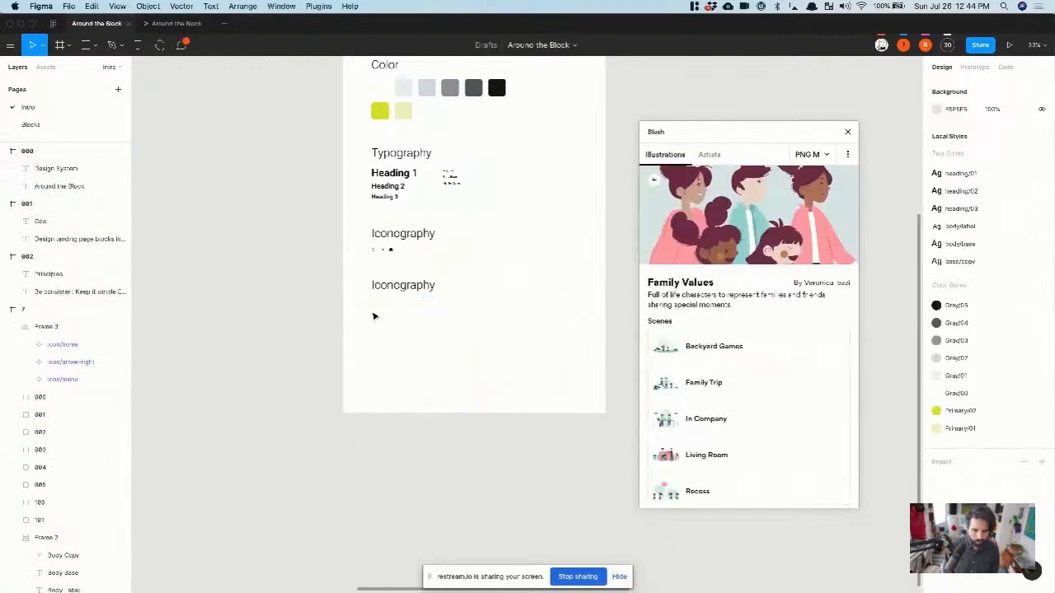
{"action": "left_click", "coordinate": [382, 290]}
{"action": "key", "text": "super+v"}
{"action": "left_click_drag", "start_coordinate": [426, 324], "coordinate": [423, 350]}
Step: Extend the token frame downward to a height of about 2509 so it encloses all the illustrations
{"action": "scroll", "coordinate": [423, 351], "scroll_direction": "down", "scroll_amount": 5}
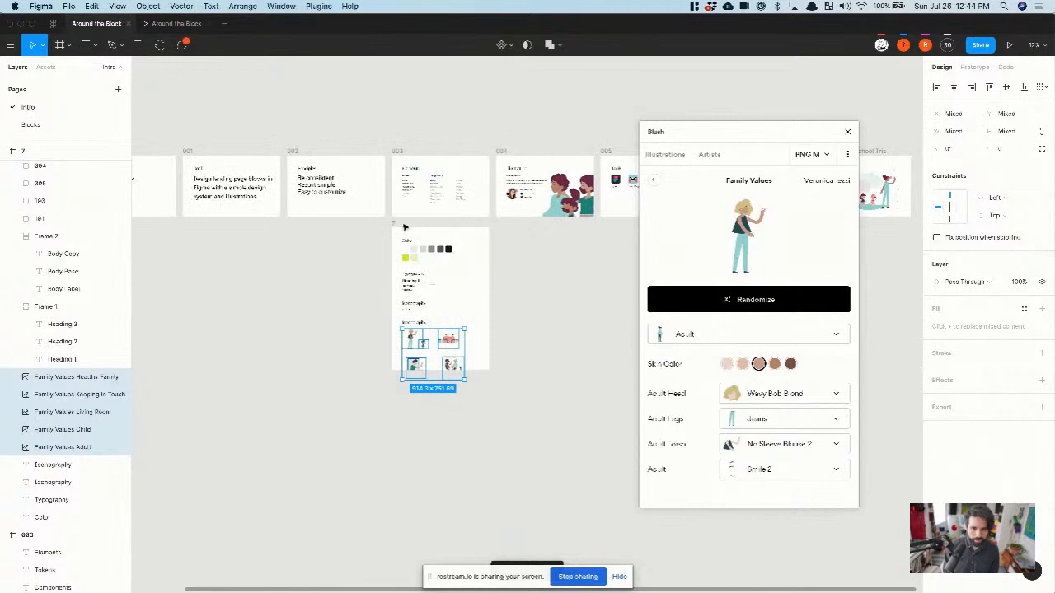
{"action": "left_click", "coordinate": [404, 226]}
{"action": "left_click_drag", "start_coordinate": [438, 370], "coordinate": [437, 398]}
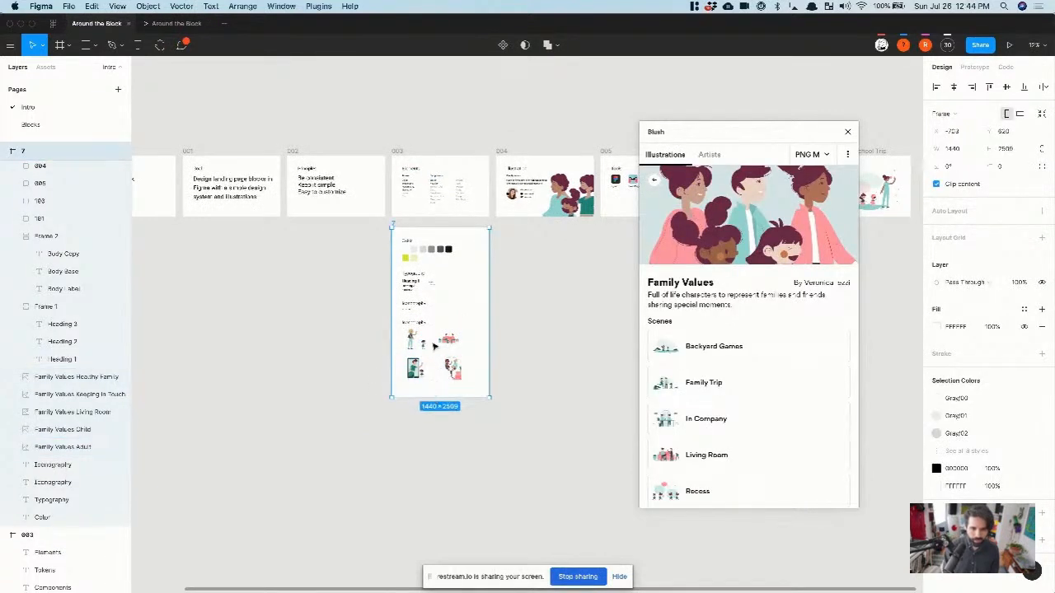
Step: Arrange the five illustrations beneath the duplicated title with Tidy Up
{"action": "scroll", "coordinate": [434, 347], "scroll_direction": "up", "scroll_amount": 3}
{"action": "left_click", "coordinate": [351, 417]}
{"action": "left_click_drag", "start_coordinate": [383, 471], "coordinate": [519, 334]}
{"action": "left_click", "coordinate": [1041, 86]}
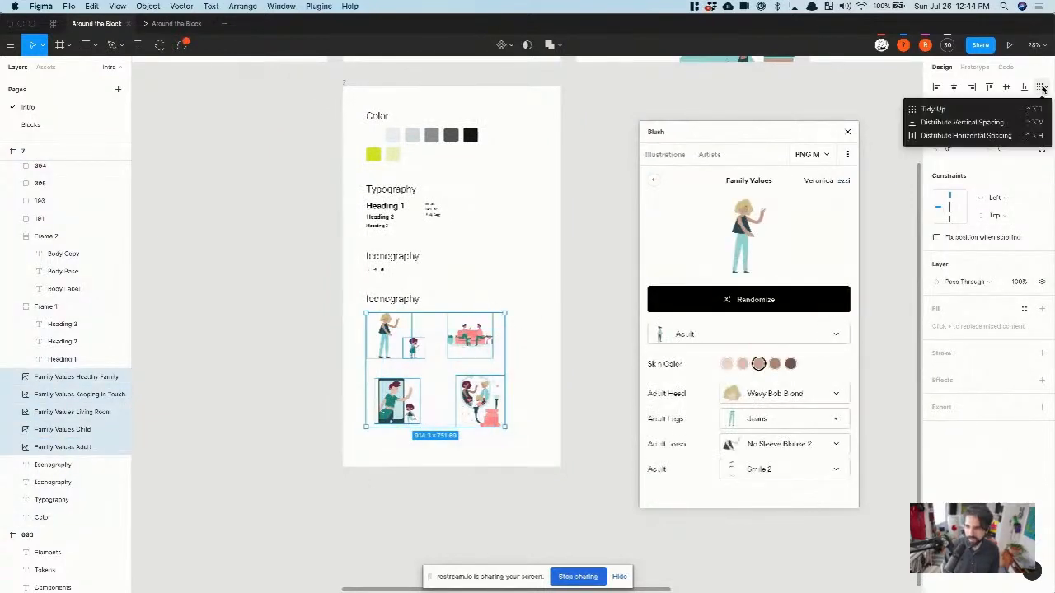
{"action": "left_click", "coordinate": [1002, 113]}
{"action": "scroll", "coordinate": [434, 384], "scroll_direction": "up", "scroll_amount": 3}
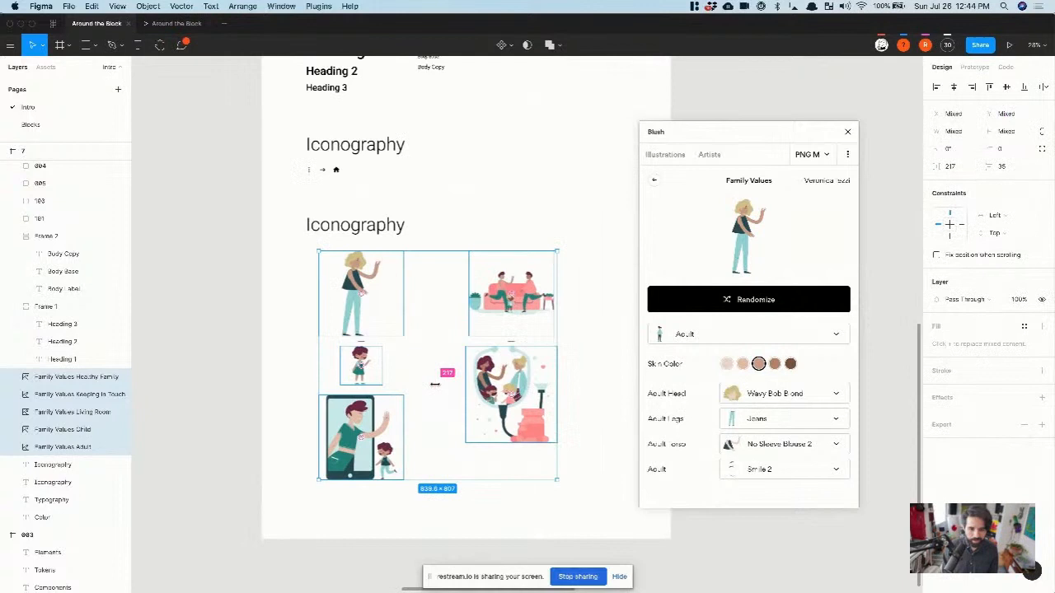
{"action": "left_click", "coordinate": [488, 507]}
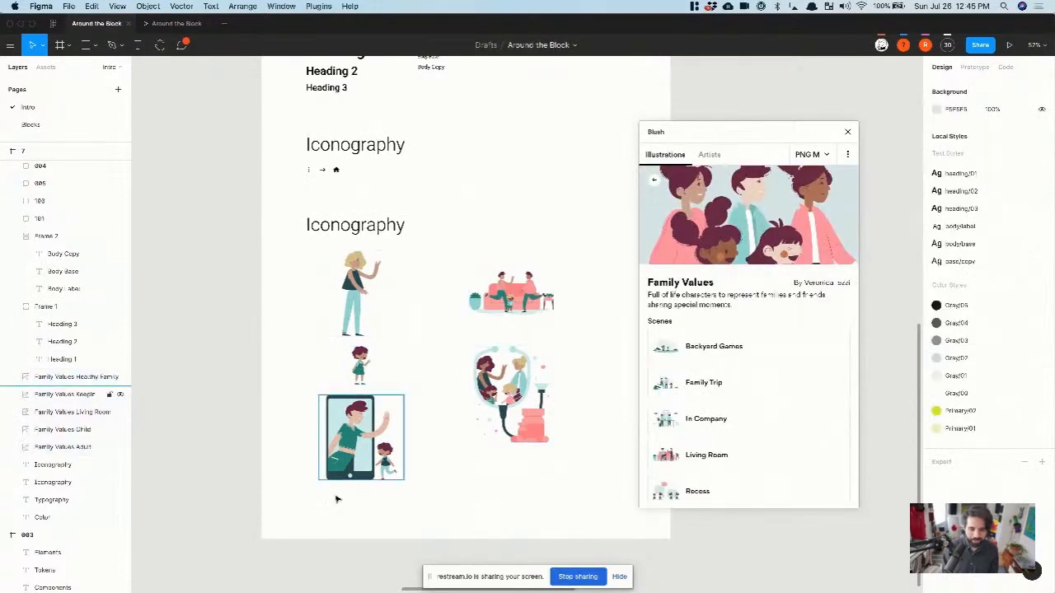
Step: Close the Blush plugin and change the duplicated Iconography title above the characters to "Illustration"
{"action": "scroll", "coordinate": [312, 505], "scroll_direction": "right", "scroll_amount": 2}
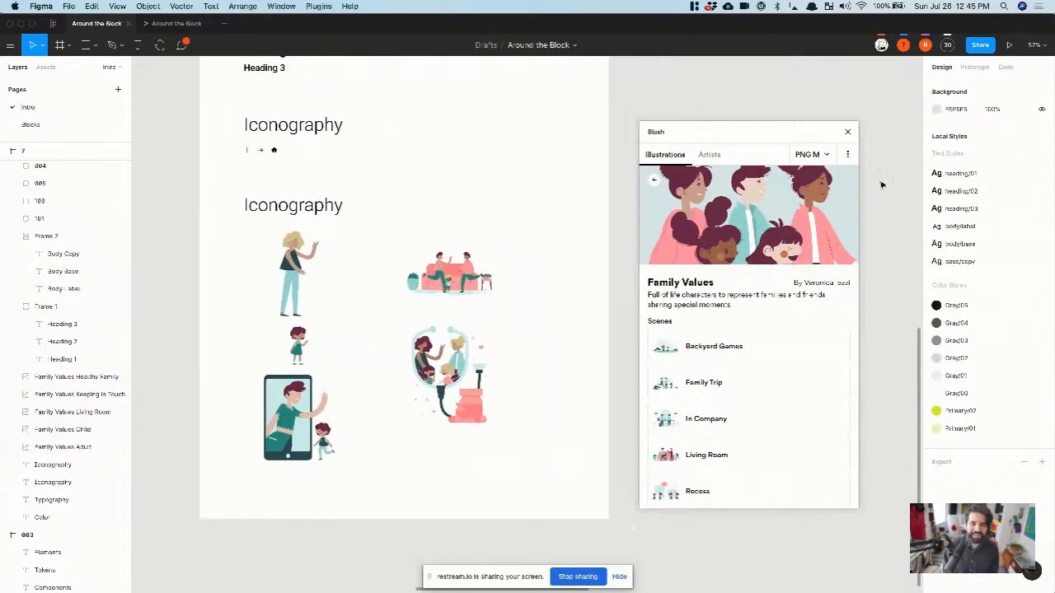
{"action": "left_click", "coordinate": [846, 133]}
{"action": "scroll", "coordinate": [711, 198], "scroll_direction": "left", "scroll_amount": 2}
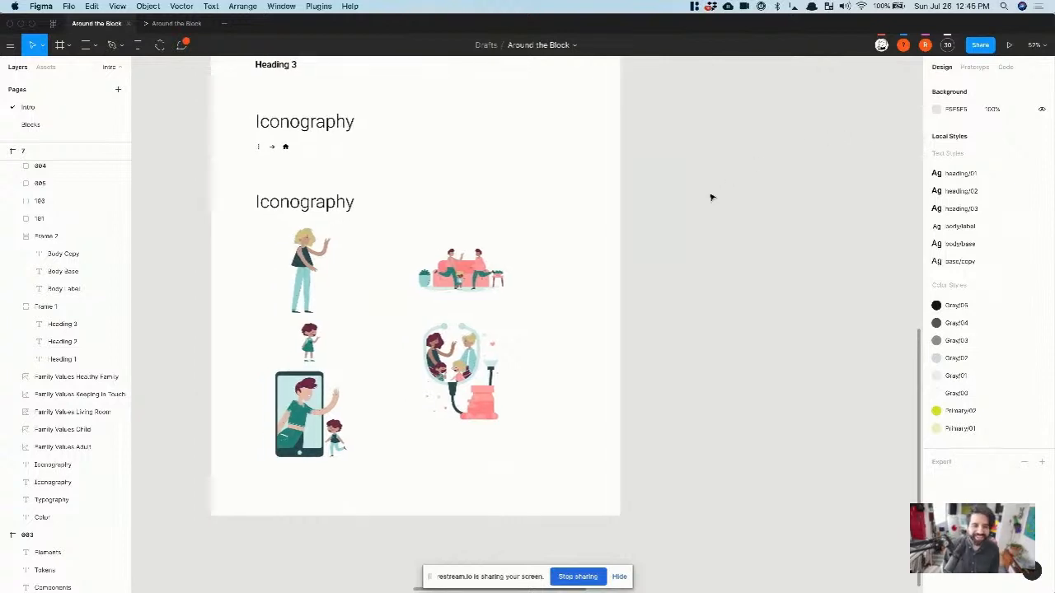
{"action": "left_click_drag", "start_coordinate": [265, 256], "coordinate": [543, 430]}
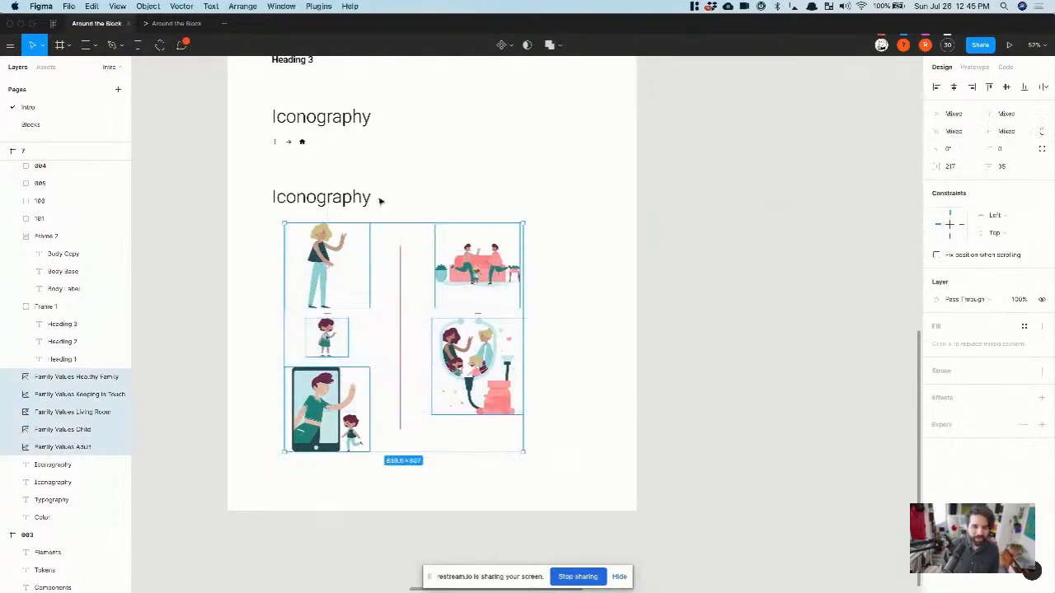
{"action": "left_click", "coordinate": [338, 198]}
{"action": "double_click", "coordinate": [337, 198]}
{"action": "type", "text": "Illu"}
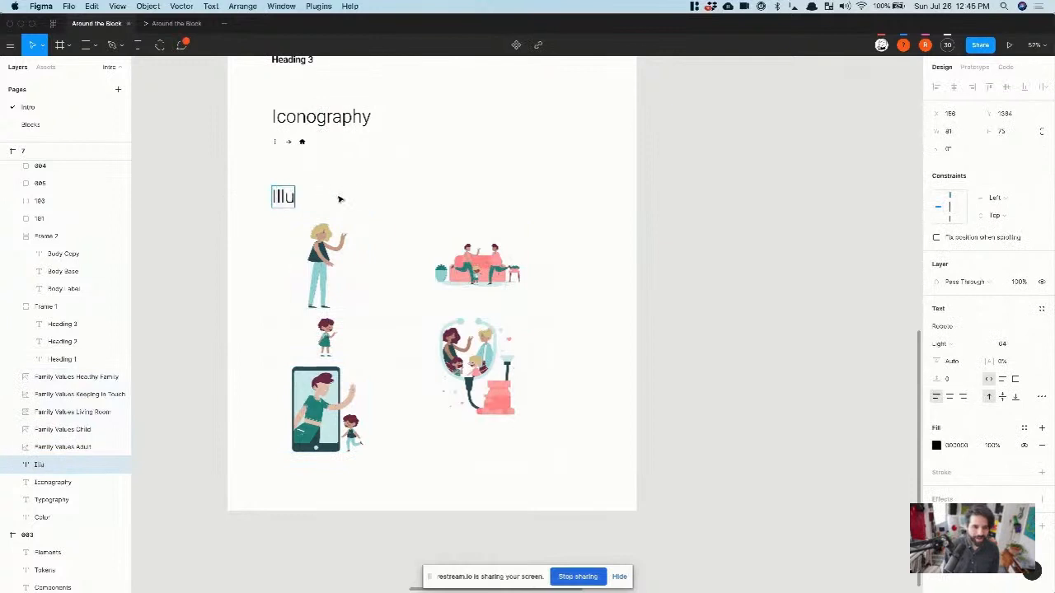
{"action": "type", "text": "stration"}
Step: Nudge the five illustrations slightly upward, closer to the Illustration title
{"action": "left_click_drag", "start_coordinate": [235, 272], "coordinate": [461, 388]}
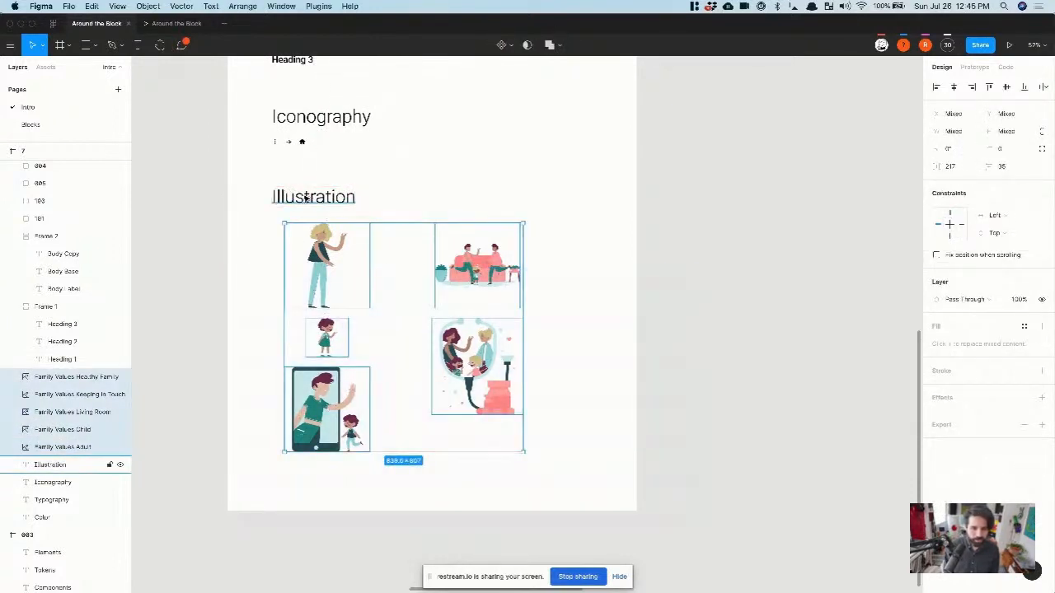
{"action": "key", "text": "Up"}
{"action": "key", "text": "Up"}
{"action": "key", "text": "Up"}
{"action": "key", "text": "Up"}
{"action": "key", "text": "Up"}
{"action": "key", "text": "Up"}
{"action": "key", "text": "Up"}
{"action": "left_click", "coordinate": [204, 274]}
{"action": "scroll", "coordinate": [200, 270], "scroll_direction": "down", "scroll_amount": 3}
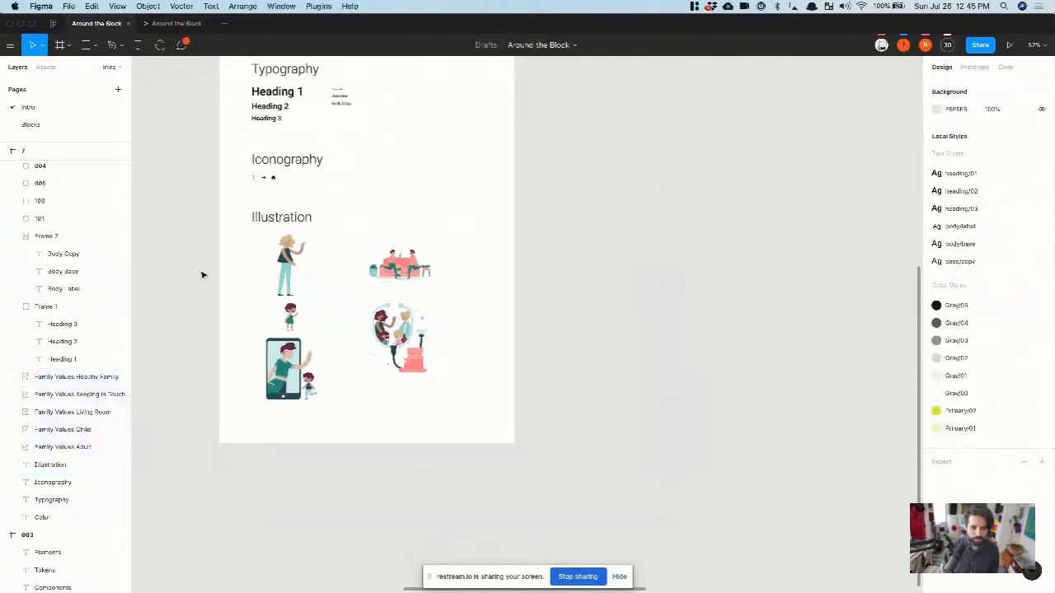
{"action": "left_click_drag", "start_coordinate": [198, 265], "coordinate": [351, 412]}
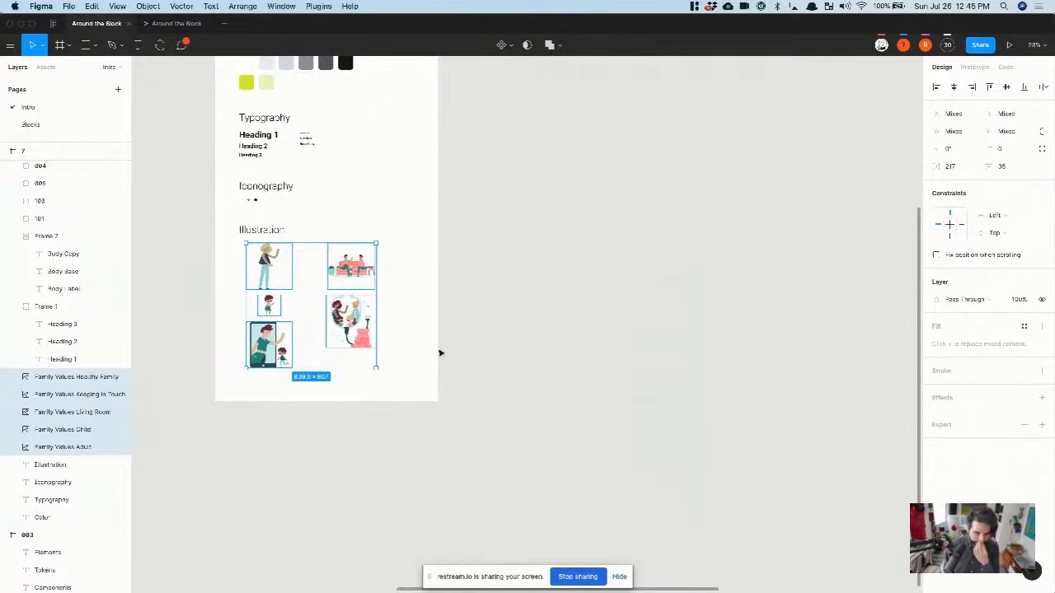
Step: Rename the token frame "7" as "Style Guide"
{"action": "scroll", "coordinate": [367, 322], "scroll_direction": "down", "scroll_amount": 5}
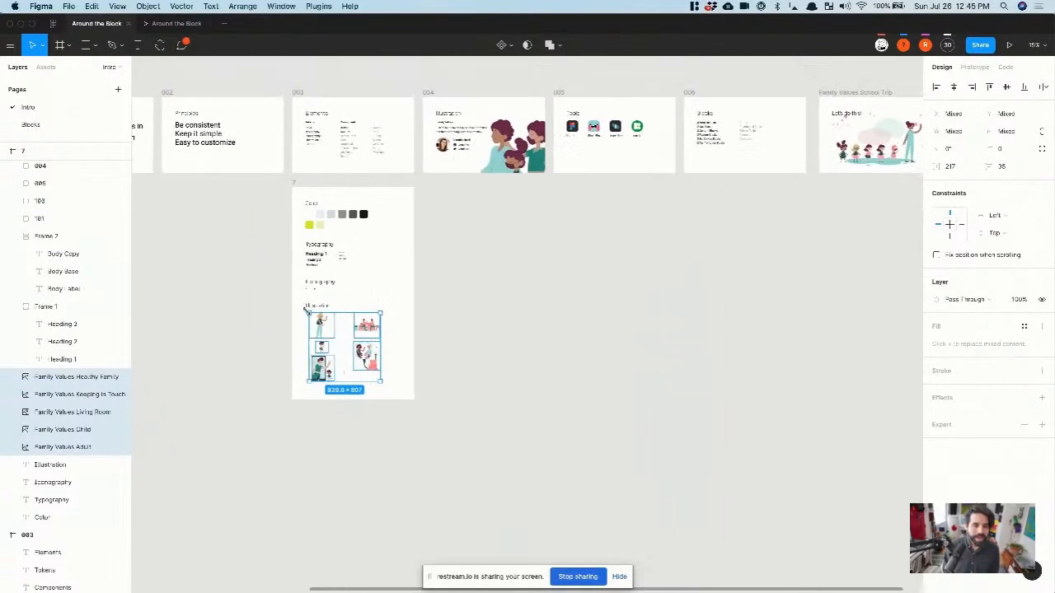
{"action": "left_click", "coordinate": [302, 194]}
{"action": "scroll", "coordinate": [303, 194], "scroll_direction": "up", "scroll_amount": 5}
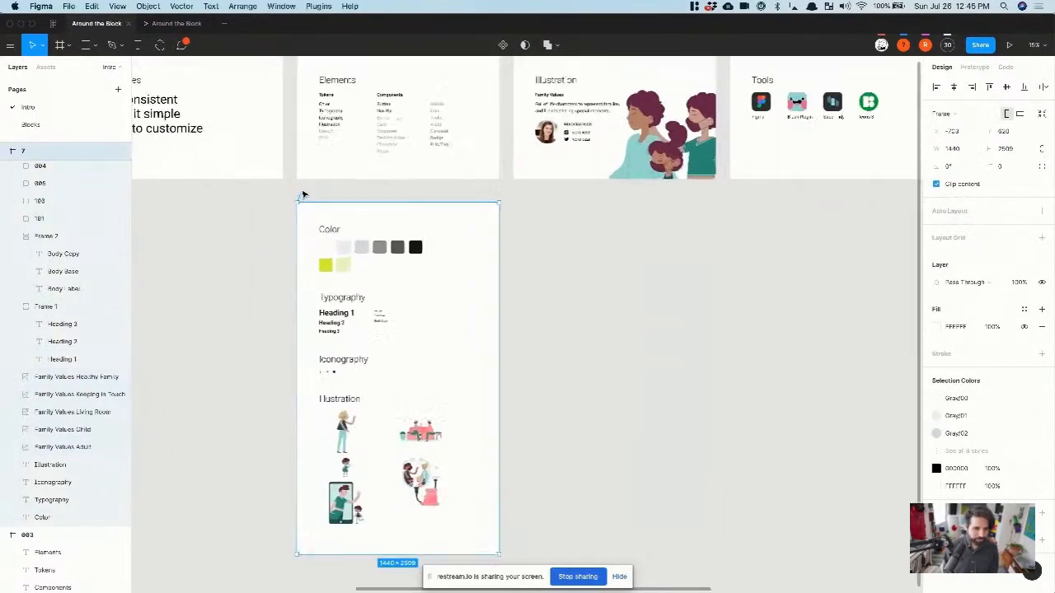
{"action": "key", "text": "super+r"}
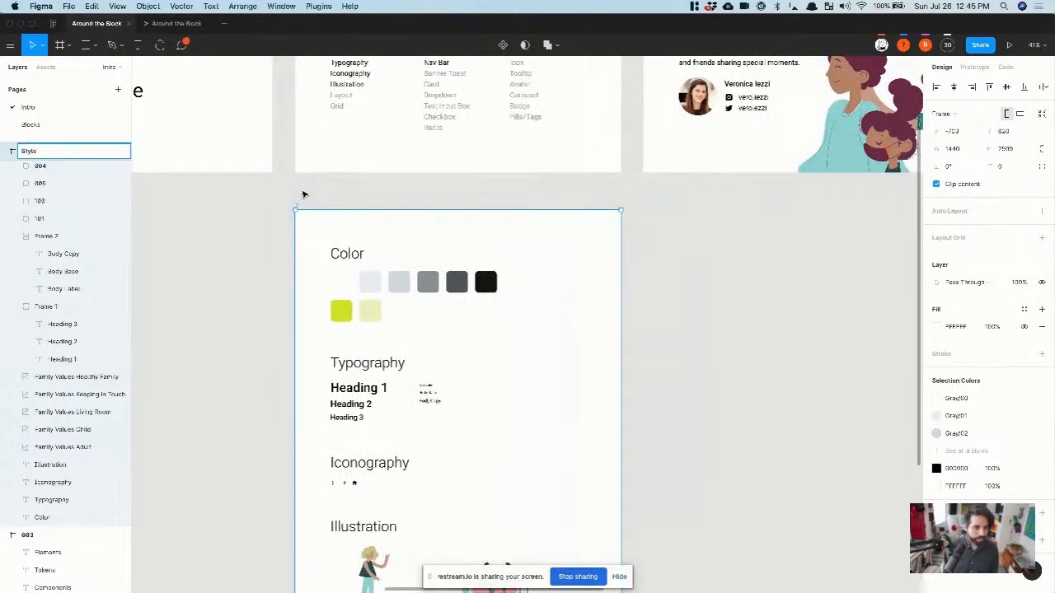
{"action": "type", "text": "Style Guide"}
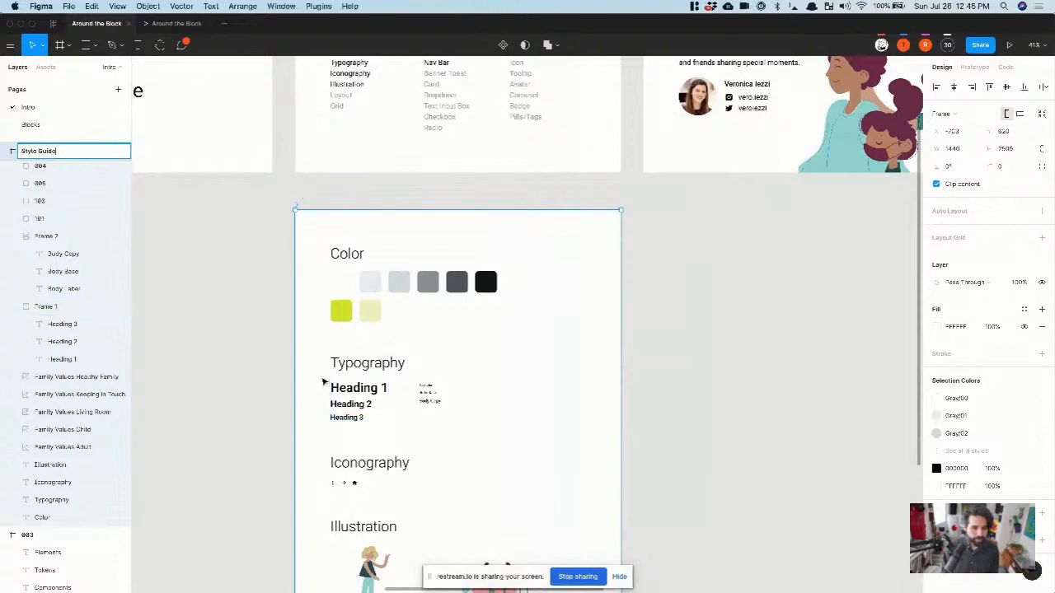
{"action": "key", "text": "Return"}
{"action": "left_click", "coordinate": [263, 291]}
Step: Review the Style Guide frame's Color, Typography, Iconography and Illustration sections
{"action": "scroll", "coordinate": [263, 291], "scroll_direction": "down", "scroll_amount": 2}
{"action": "scroll", "coordinate": [263, 291], "scroll_direction": "down", "scroll_amount": 3}
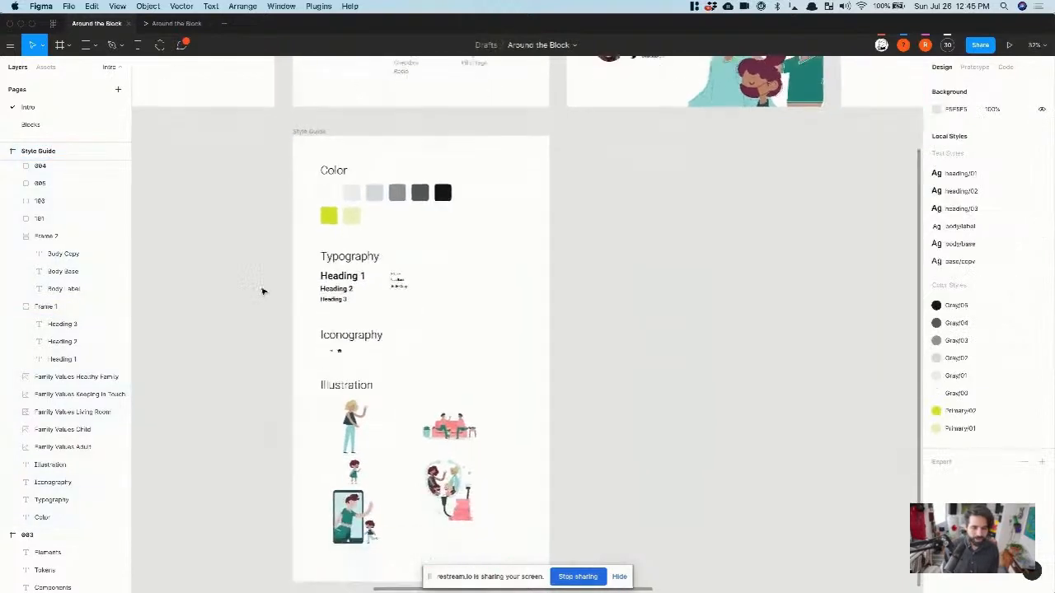
{"action": "scroll", "coordinate": [263, 290], "scroll_direction": "up", "scroll_amount": 1}
{"action": "scroll", "coordinate": [318, 309], "scroll_direction": "up", "scroll_amount": 3}
{"action": "scroll", "coordinate": [318, 309], "scroll_direction": "up", "scroll_amount": 2}
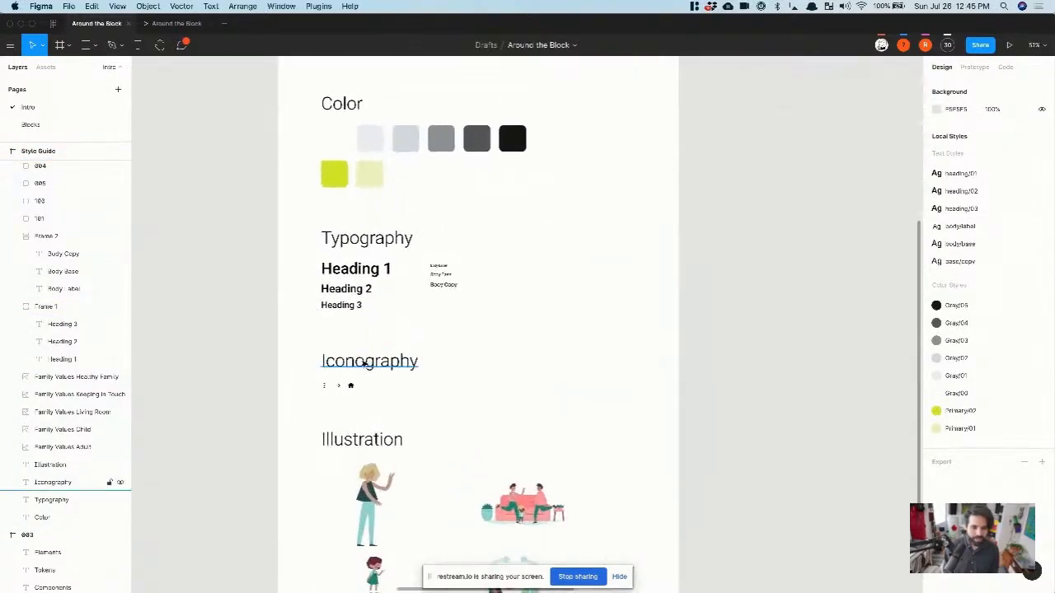
{"action": "scroll", "coordinate": [363, 363], "scroll_direction": "up", "scroll_amount": 3}
{"action": "scroll", "coordinate": [357, 244], "scroll_direction": "down", "scroll_amount": 5}
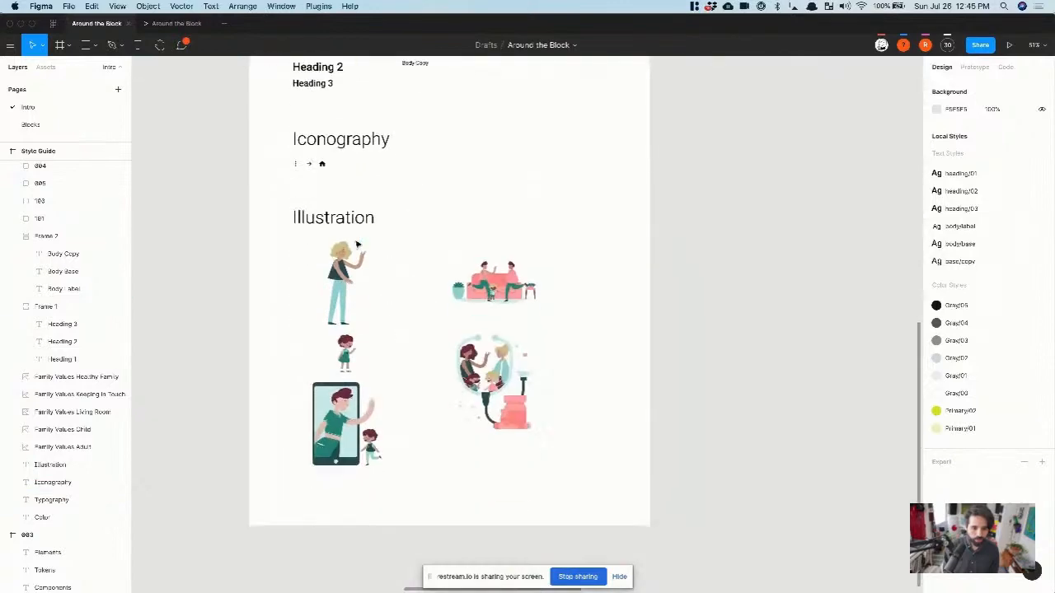
{"action": "scroll", "coordinate": [357, 244], "scroll_direction": "up", "scroll_amount": 5}
{"action": "scroll", "coordinate": [357, 243], "scroll_direction": "down", "scroll_amount": 5}
{"action": "scroll", "coordinate": [356, 244], "scroll_direction": "up", "scroll_amount": 4}
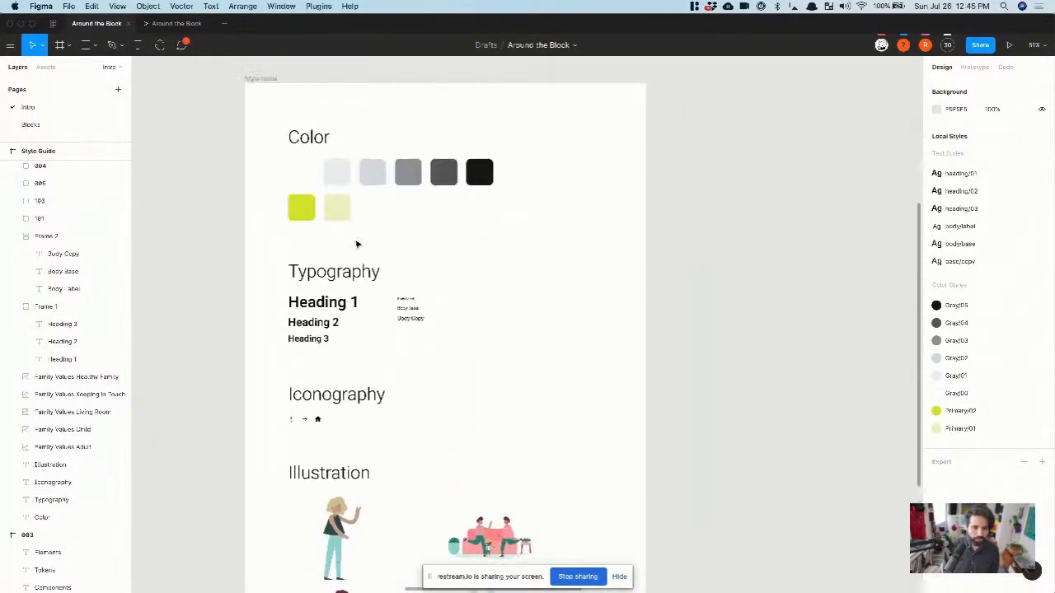
{"action": "scroll", "coordinate": [333, 281], "scroll_direction": "up", "scroll_amount": 2}
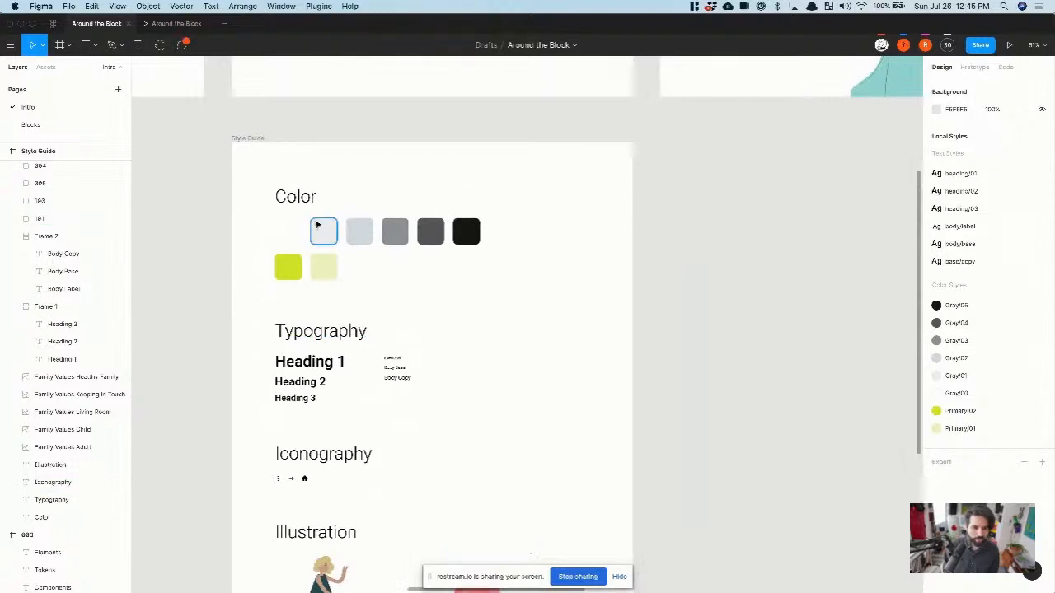
Step: Review the style guide's typography, iconography and illustration sections and inspect the properties of the Body Copy text's style
{"action": "scroll", "coordinate": [346, 361], "scroll_direction": "up", "scroll_amount": 5}
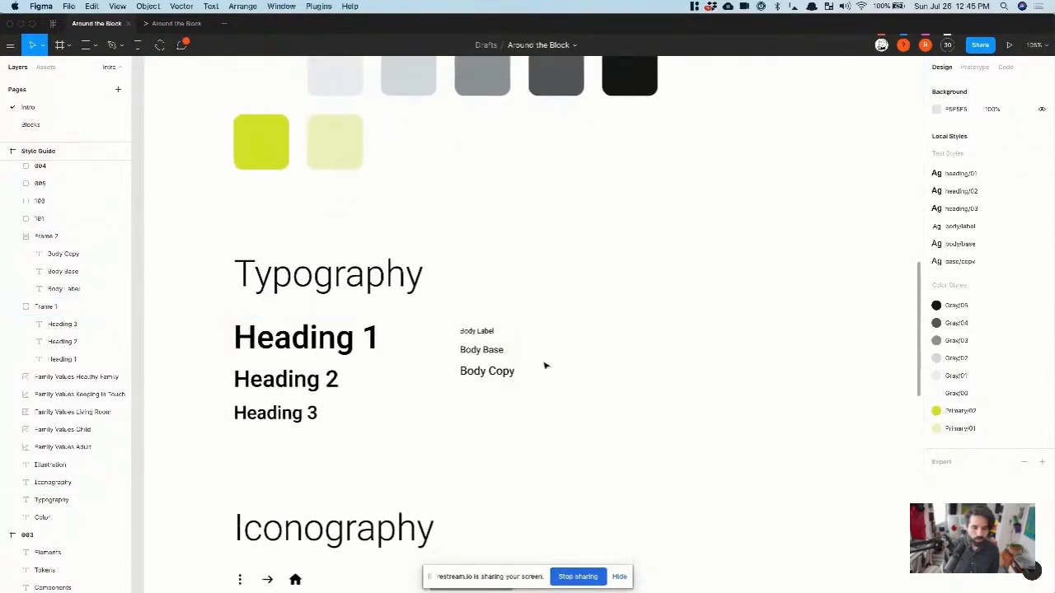
{"action": "scroll", "coordinate": [417, 385], "scroll_direction": "down", "scroll_amount": 3}
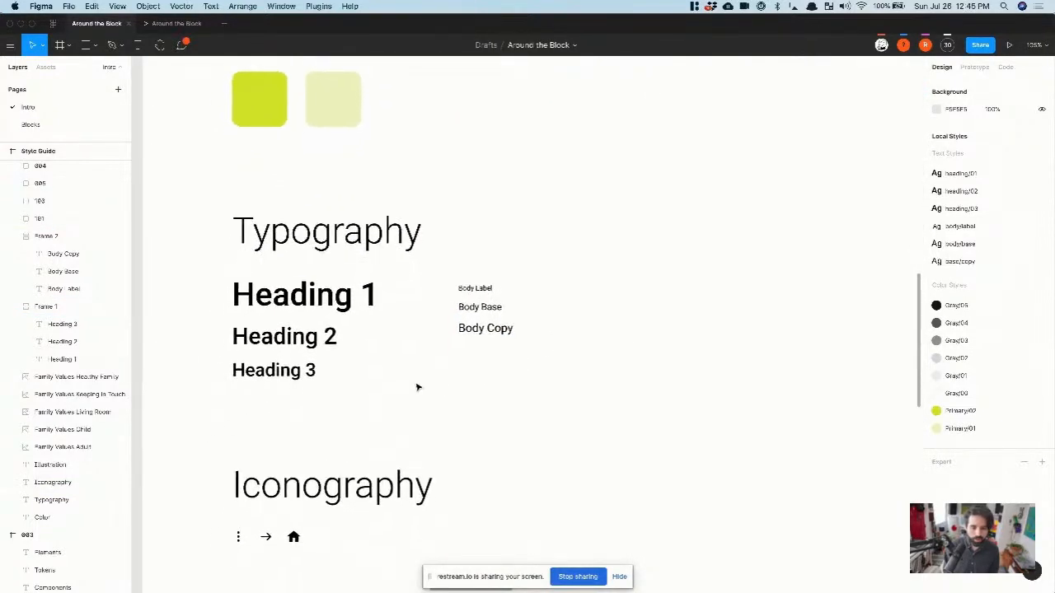
{"action": "scroll", "coordinate": [417, 385], "scroll_direction": "down", "scroll_amount": 2}
{"action": "scroll", "coordinate": [417, 386], "scroll_direction": "down", "scroll_amount": 6}
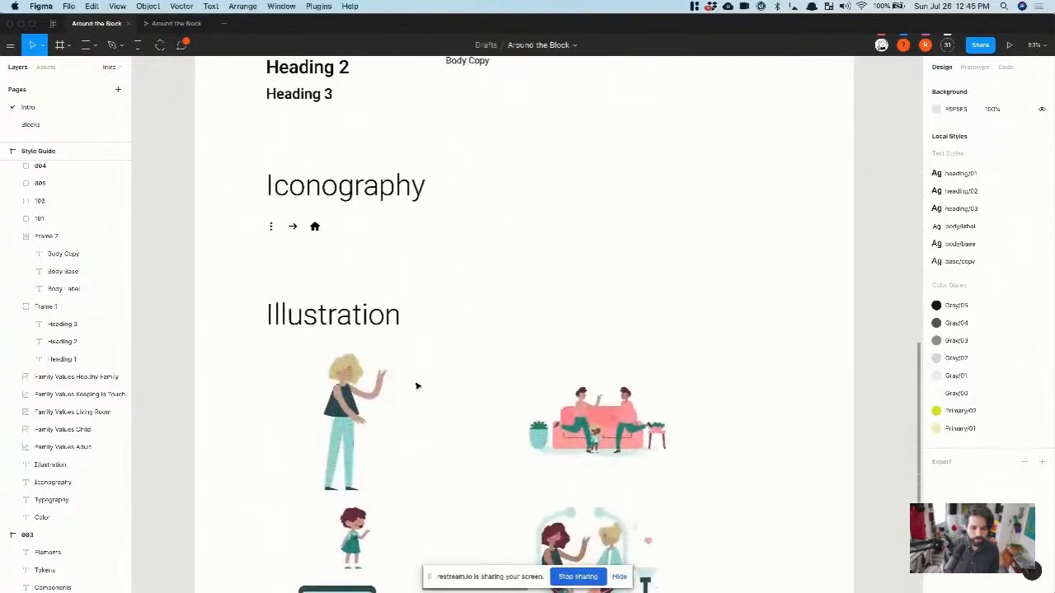
{"action": "scroll", "coordinate": [417, 386], "scroll_direction": "up", "scroll_amount": 5}
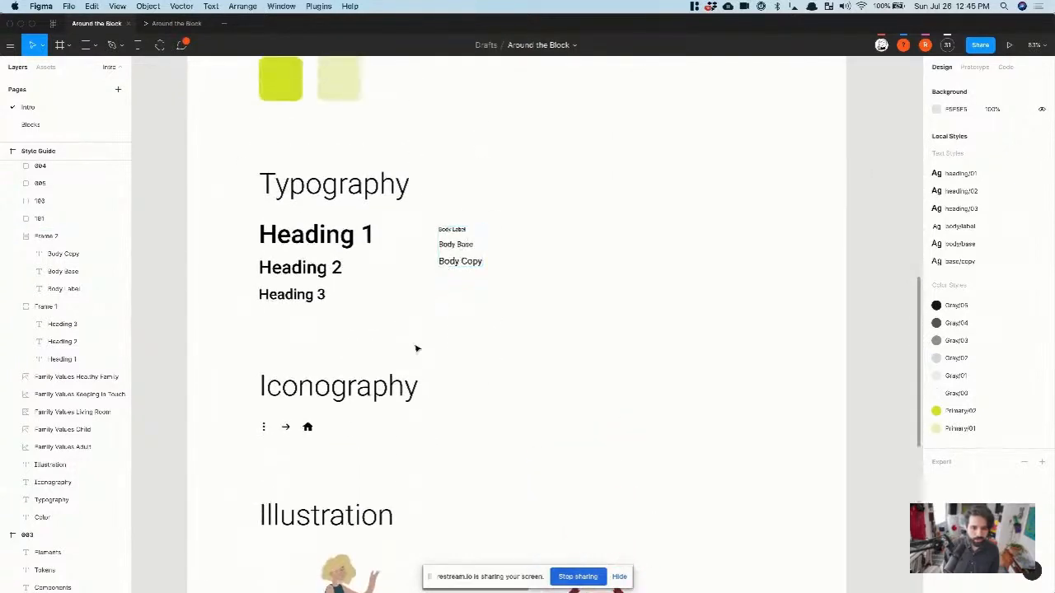
{"action": "left_click", "coordinate": [462, 262]}
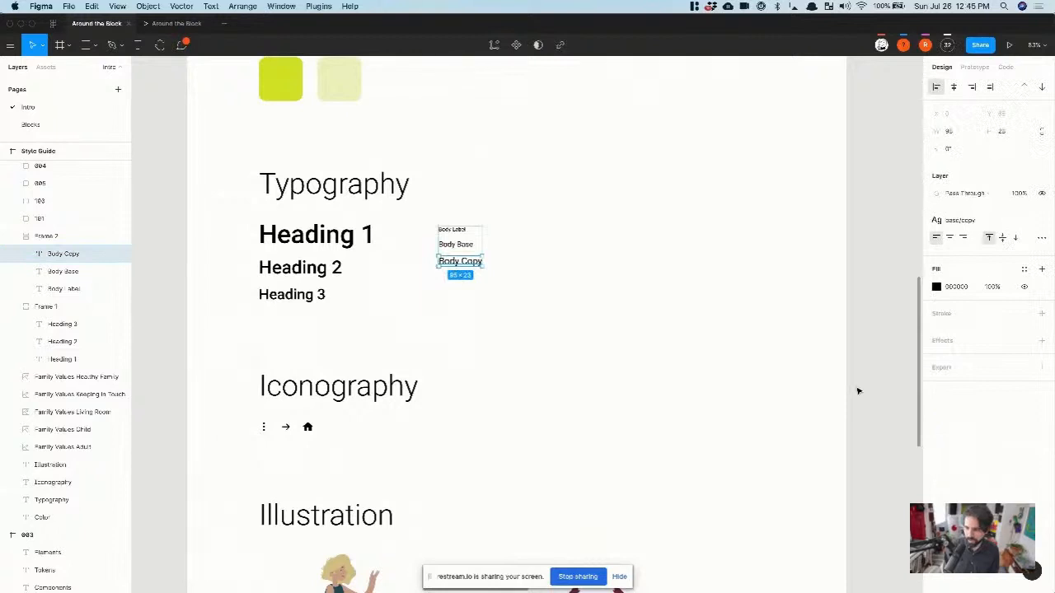
{"action": "left_click", "coordinate": [1020, 221]}
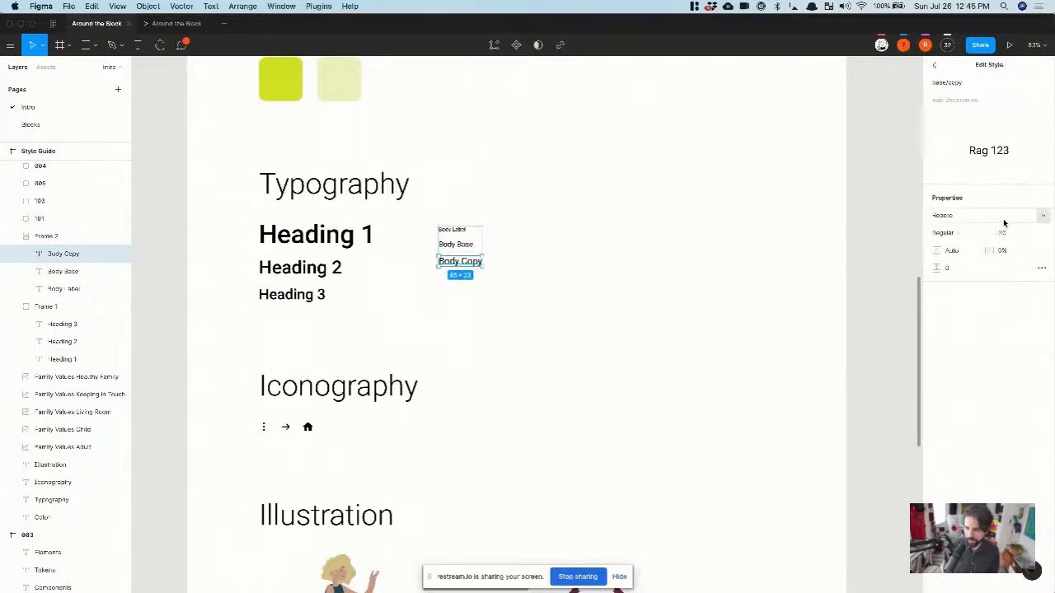
{"action": "left_click", "coordinate": [541, 337]}
Step: Examine the style guide alongside the intro slides, focusing on the tokens and components listed on the Elements slide
{"action": "scroll", "coordinate": [536, 346], "scroll_direction": "down", "scroll_amount": 6}
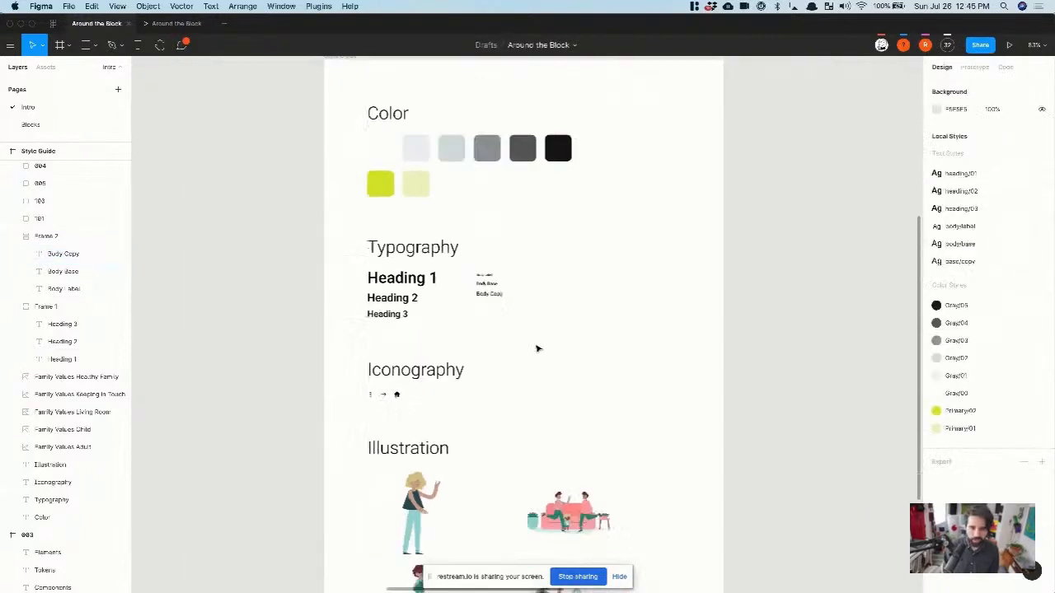
{"action": "scroll", "coordinate": [536, 349], "scroll_direction": "down", "scroll_amount": 5}
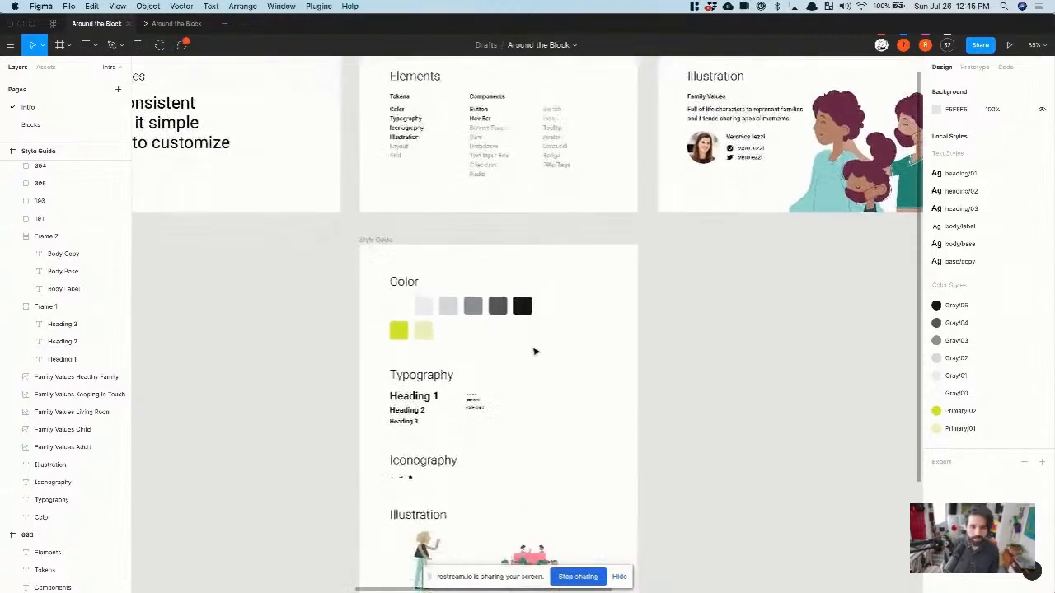
{"action": "scroll", "coordinate": [427, 306], "scroll_direction": "down", "scroll_amount": 3}
{"action": "scroll", "coordinate": [427, 306], "scroll_direction": "right", "scroll_amount": 3}
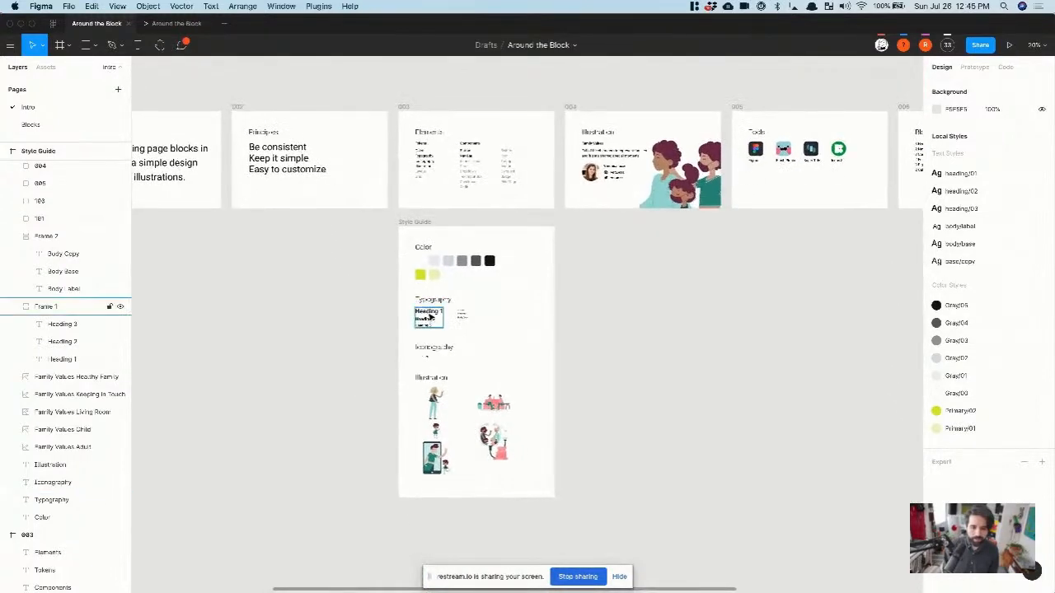
{"action": "scroll", "coordinate": [381, 297], "scroll_direction": "right", "scroll_amount": 3}
{"action": "scroll", "coordinate": [382, 297], "scroll_direction": "up", "scroll_amount": 1}
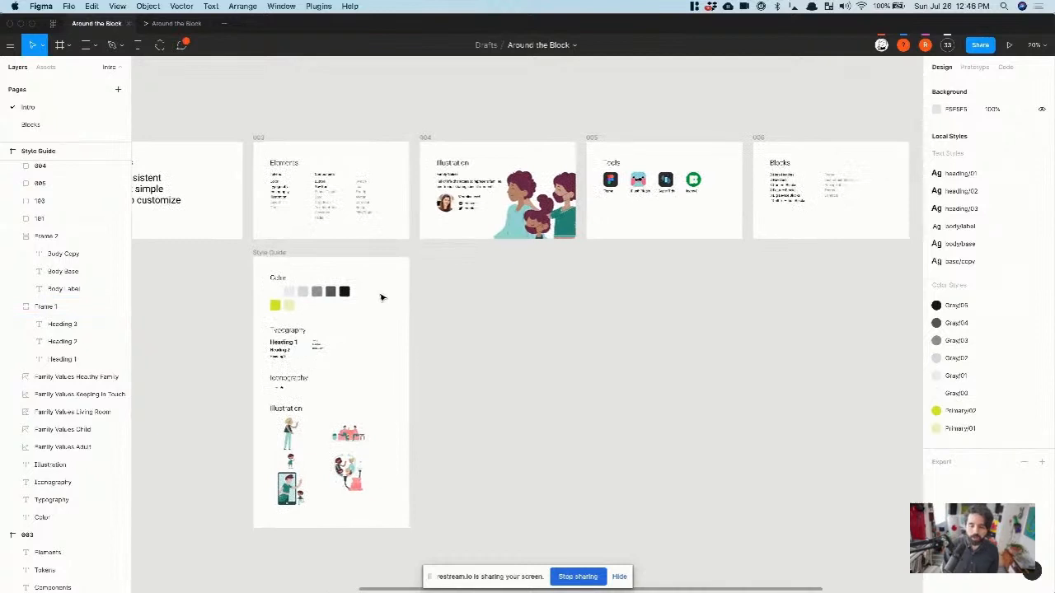
{"action": "scroll", "coordinate": [381, 298], "scroll_direction": "left", "scroll_amount": 4}
{"action": "scroll", "coordinate": [381, 297], "scroll_direction": "down", "scroll_amount": 1}
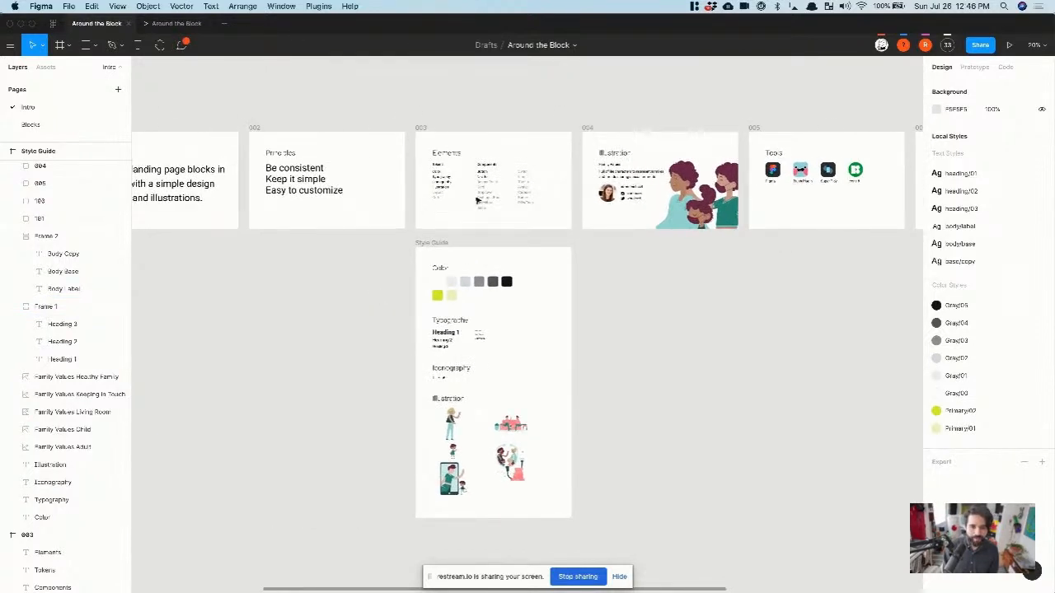
{"action": "scroll", "coordinate": [491, 180], "scroll_direction": "right", "scroll_amount": 5}
{"action": "scroll", "coordinate": [492, 180], "scroll_direction": "left", "scroll_amount": 5}
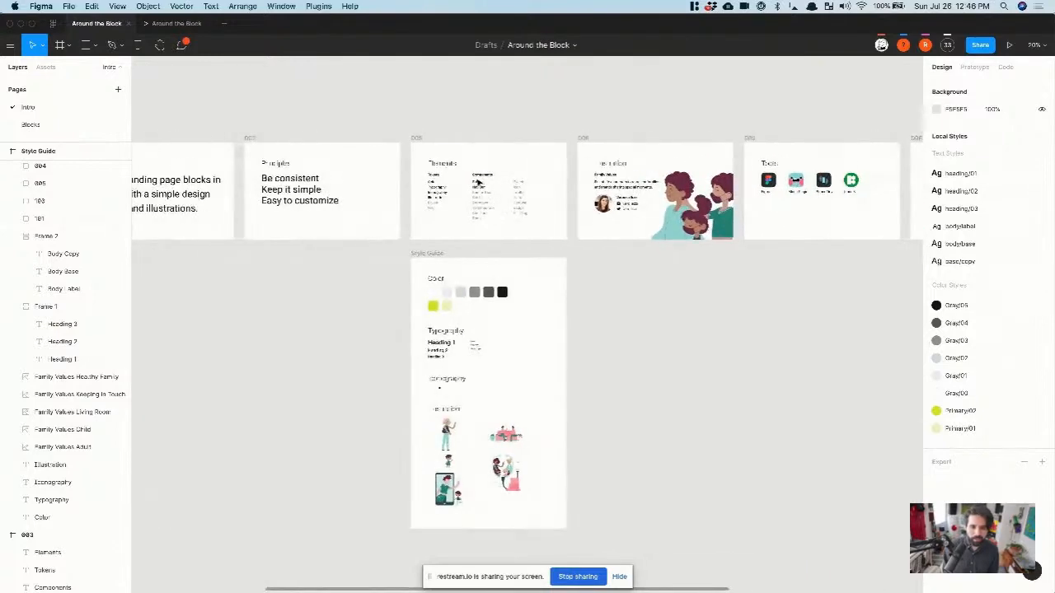
{"action": "scroll", "coordinate": [478, 188], "scroll_direction": "up", "scroll_amount": 1}
{"action": "scroll", "coordinate": [486, 188], "scroll_direction": "up", "scroll_amount": 3}
{"action": "scroll", "coordinate": [484, 175], "scroll_direction": "up", "scroll_amount": 3}
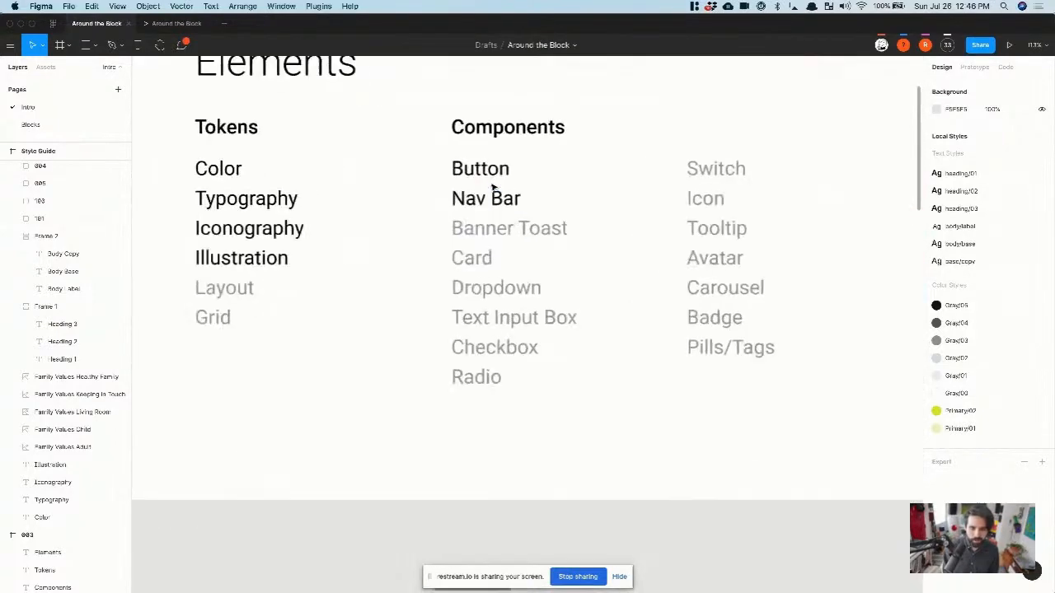
{"action": "scroll", "coordinate": [484, 171], "scroll_direction": "down", "scroll_amount": 5}
{"action": "scroll", "coordinate": [484, 173], "scroll_direction": "down", "scroll_amount": 6}
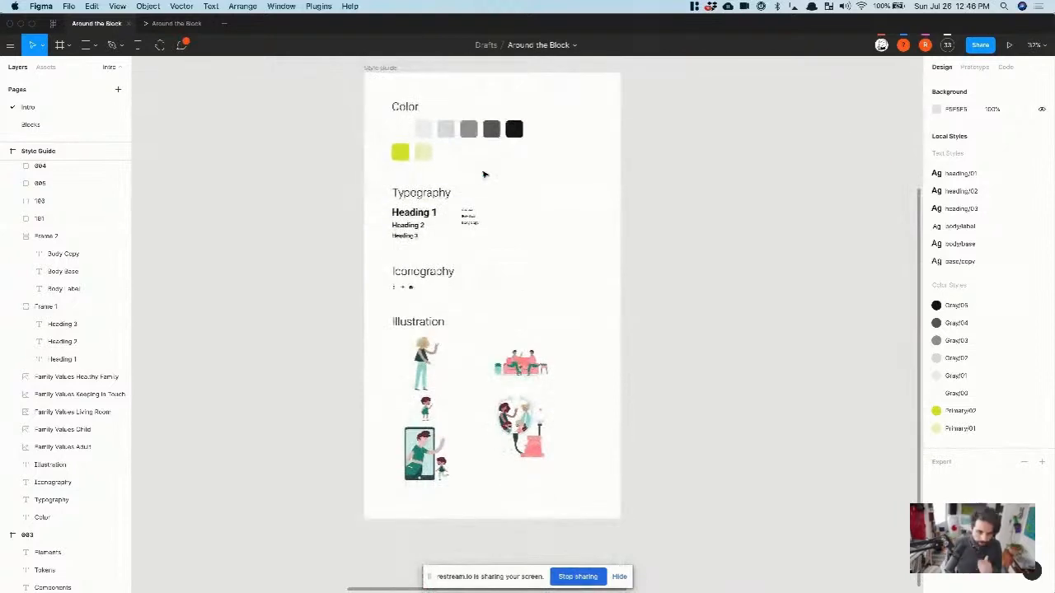
Step: Extend the Style Guide frame downward to about 3800 px tall and duplicate the Illustration heading into the empty space below the illustrations
{"action": "scroll", "coordinate": [484, 174], "scroll_direction": "down", "scroll_amount": 3}
{"action": "left_click", "coordinate": [426, 115]}
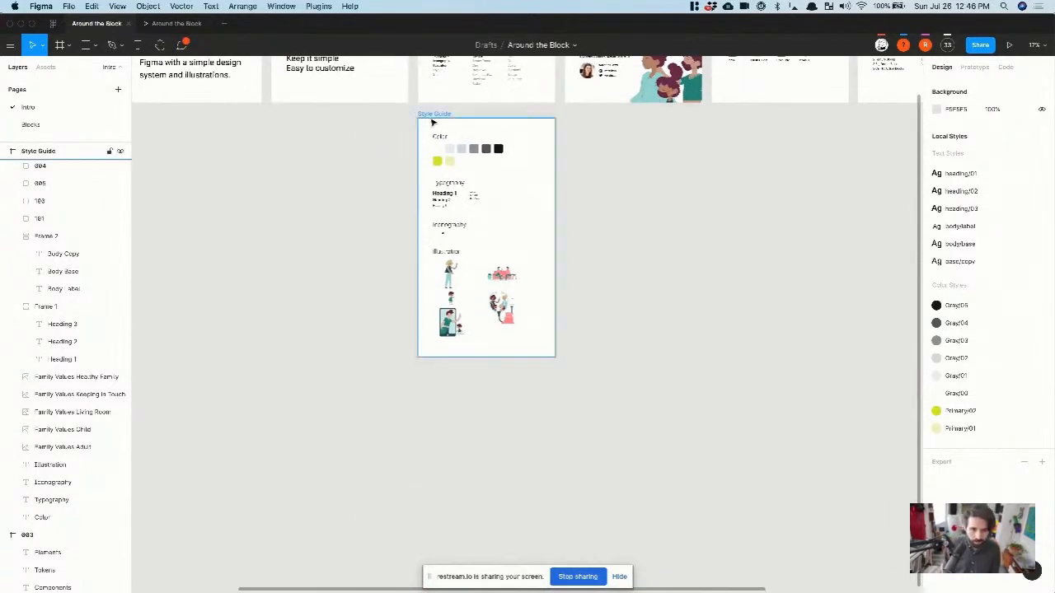
{"action": "left_click_drag", "start_coordinate": [484, 355], "coordinate": [484, 476]}
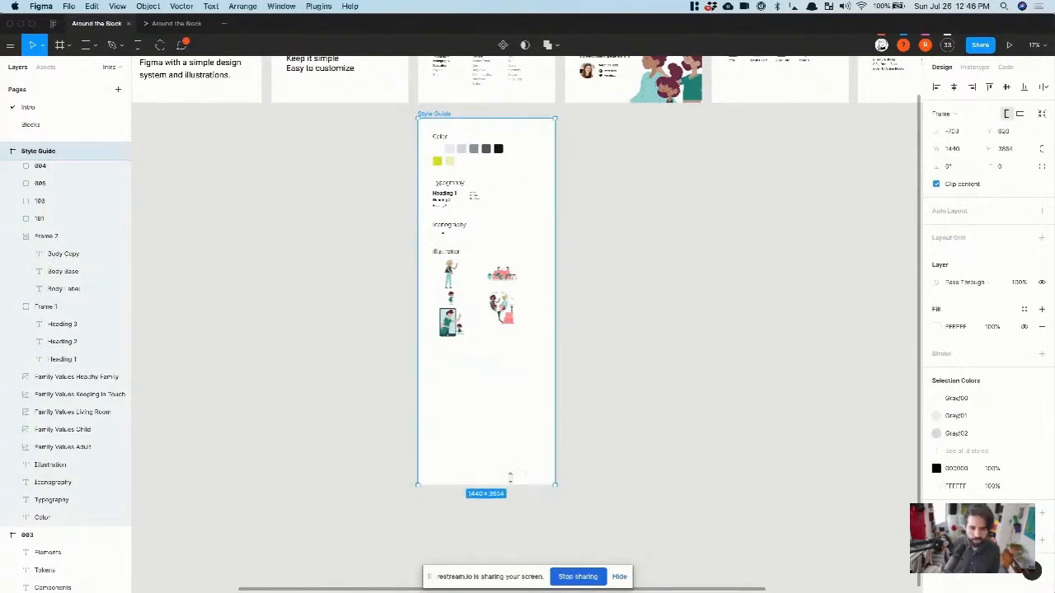
{"action": "left_click", "coordinate": [370, 341]}
{"action": "left_click_drag", "start_coordinate": [449, 255], "coordinate": [452, 373]}
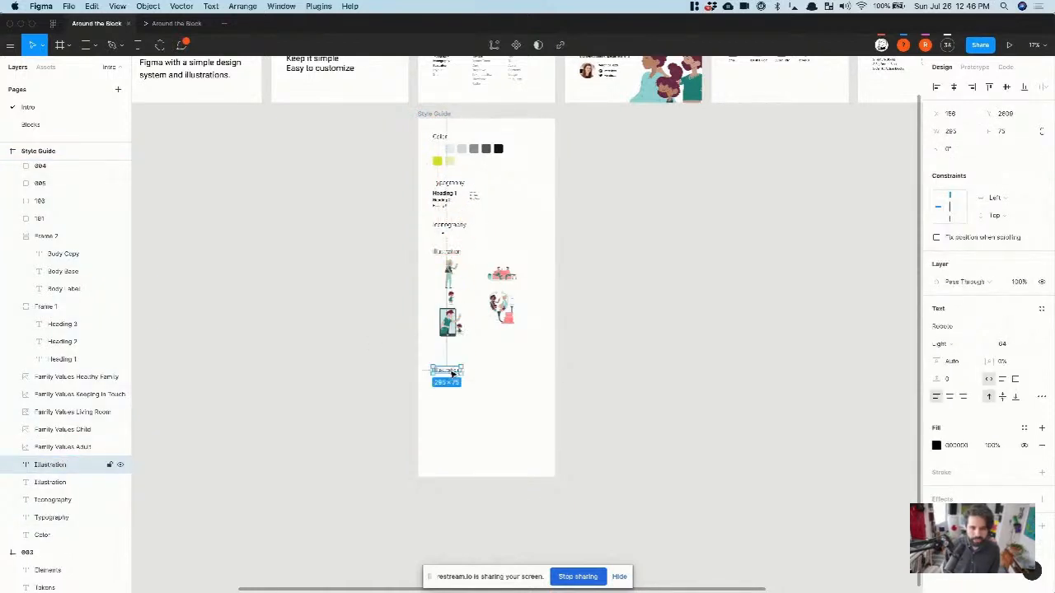
{"action": "left_click", "coordinate": [449, 254]}
{"action": "left_click", "coordinate": [449, 226], "text": "shift"}
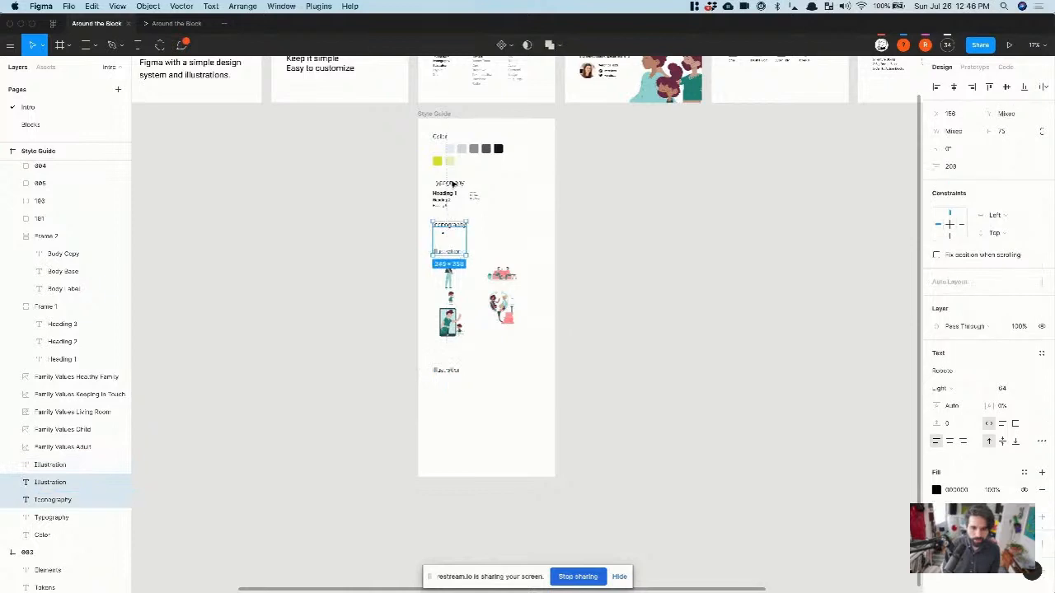
{"action": "left_click", "coordinate": [450, 181], "text": "shift"}
{"action": "scroll", "coordinate": [428, 202], "scroll_direction": "up", "scroll_amount": 5}
{"action": "left_click", "coordinate": [412, 216]}
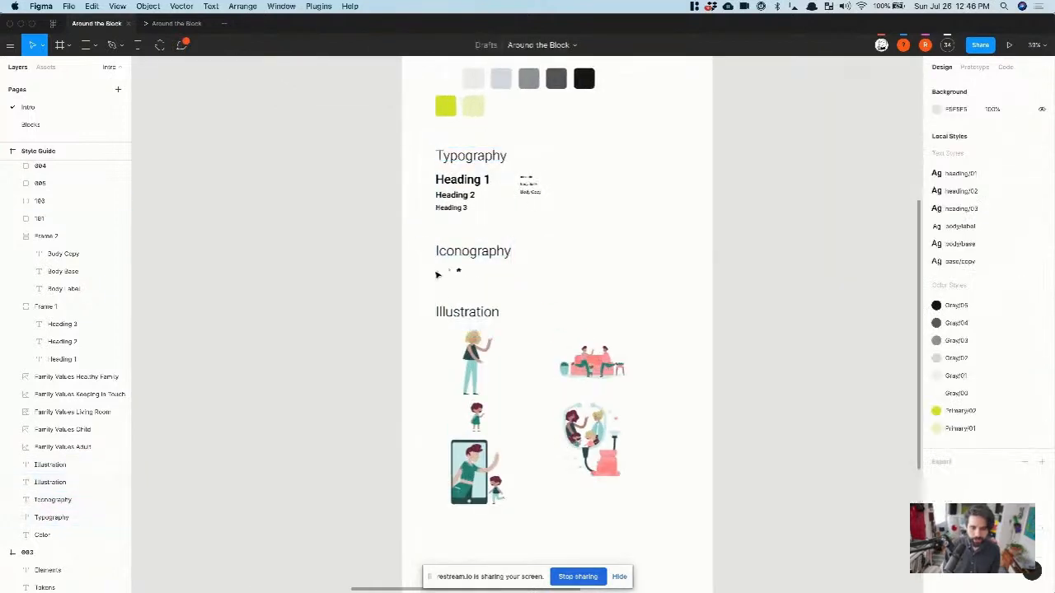
Step: Apply the heading/02 text style to the Color, Typography, Iconography and both Illustration section headings in the Style Guide frame
{"action": "left_click", "coordinate": [455, 311]}
{"action": "left_click", "coordinate": [466, 250], "text": "shift"}
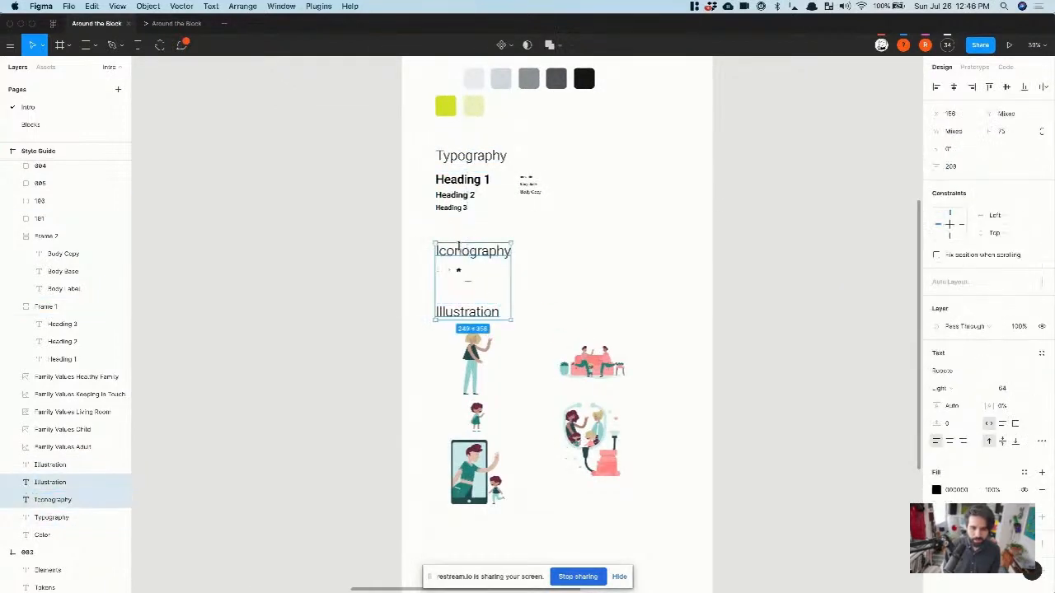
{"action": "left_click", "coordinate": [471, 154], "text": "shift"}
{"action": "scroll", "coordinate": [471, 147], "scroll_direction": "up", "scroll_amount": 2}
{"action": "left_click", "coordinate": [471, 148], "text": "shift"}
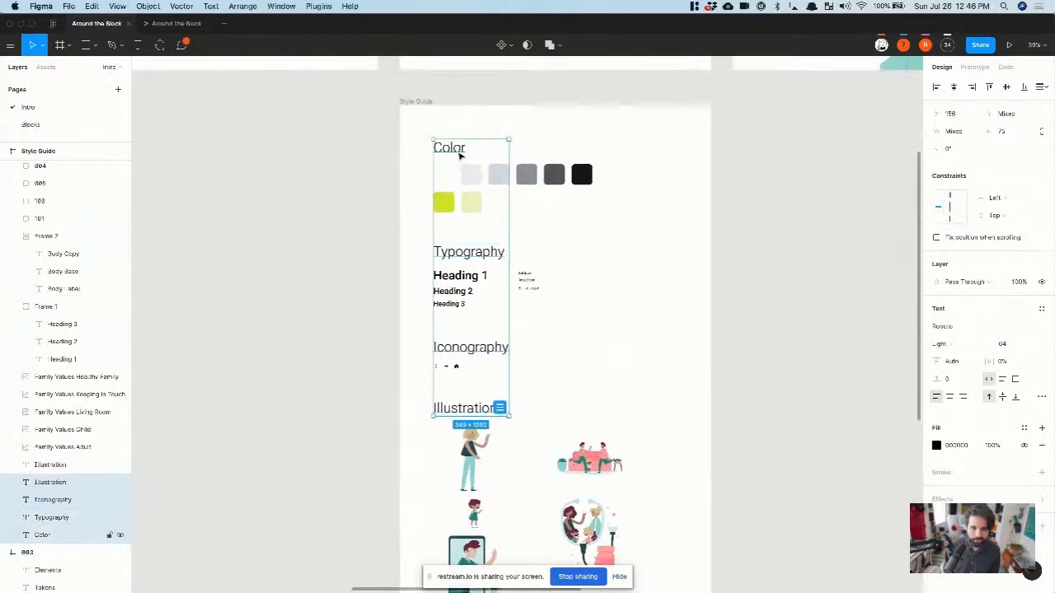
{"action": "scroll", "coordinate": [452, 511], "scroll_direction": "down", "scroll_amount": 3}
{"action": "left_click", "coordinate": [454, 541], "text": "shift"}
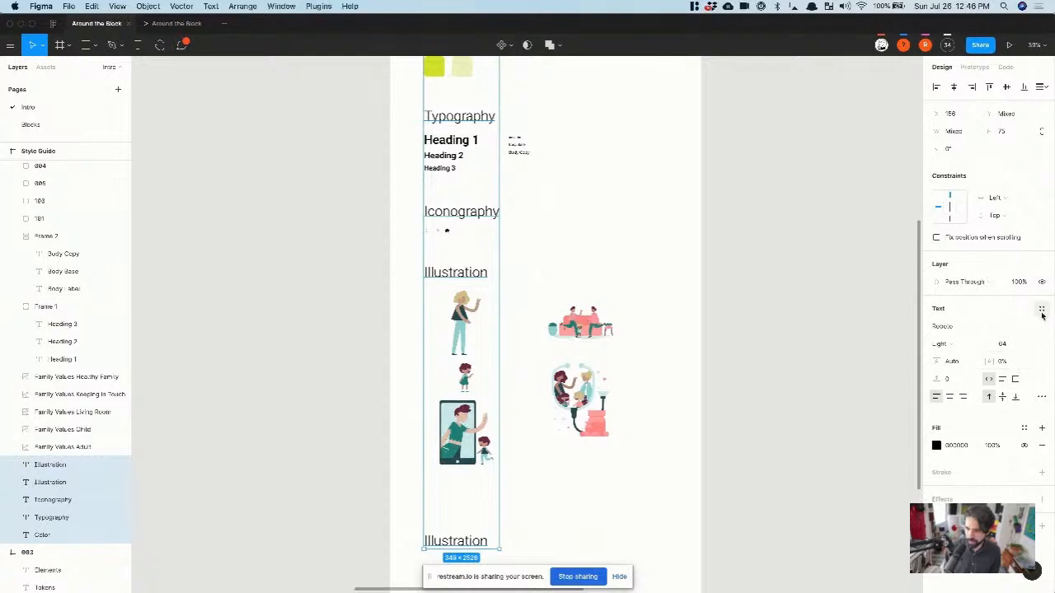
{"action": "left_click", "coordinate": [1042, 311]}
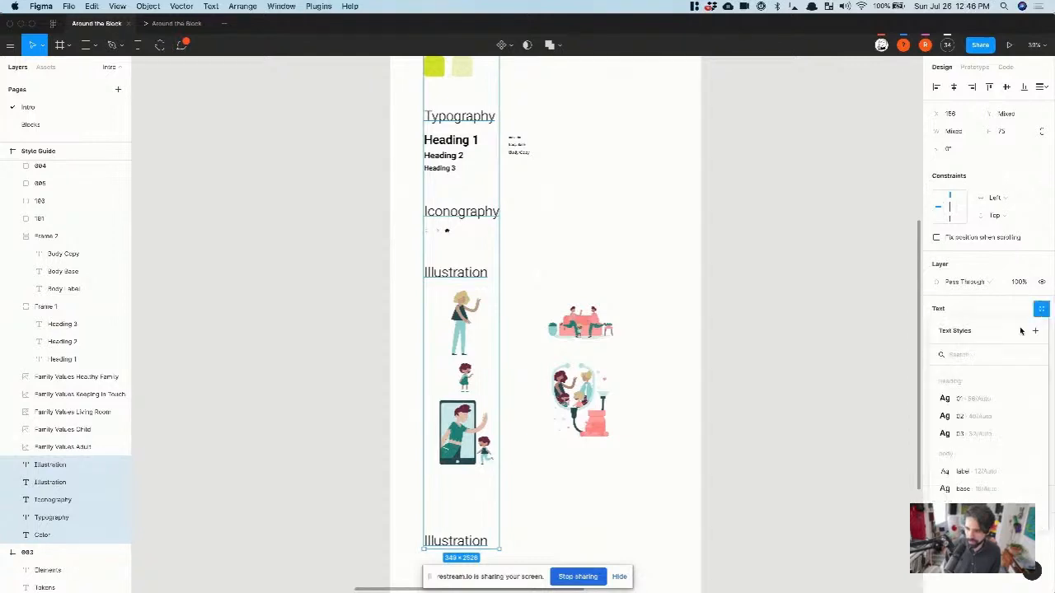
{"action": "left_click", "coordinate": [984, 407]}
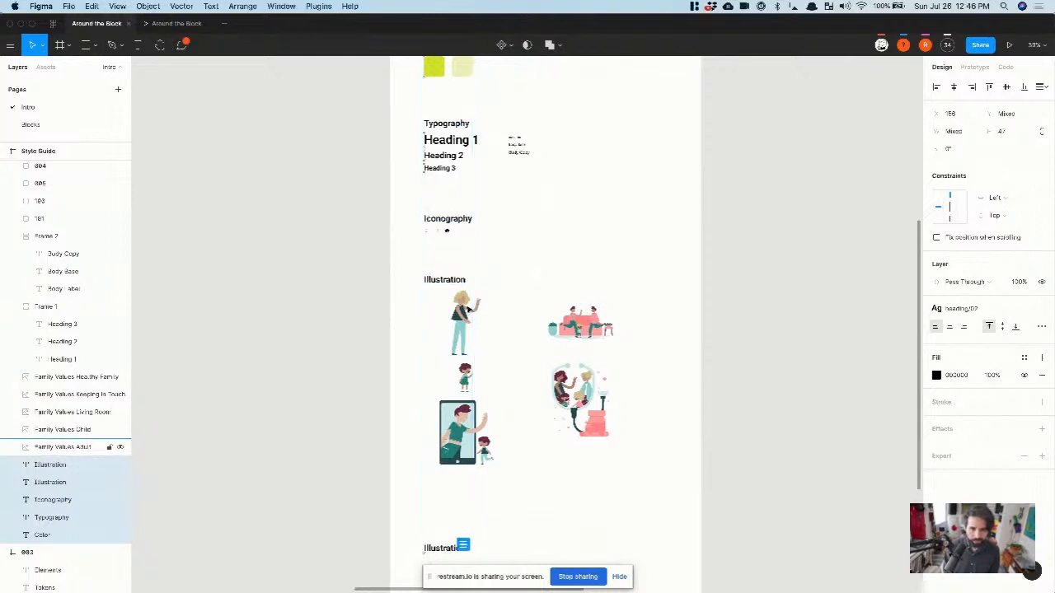
Step: Try the Gray/03 and Gray/02 color styles as the fill of the five selected section headings
{"action": "scroll", "coordinate": [467, 310], "scroll_direction": "down", "scroll_amount": 2}
{"action": "scroll", "coordinate": [467, 310], "scroll_direction": "right", "scroll_amount": 1}
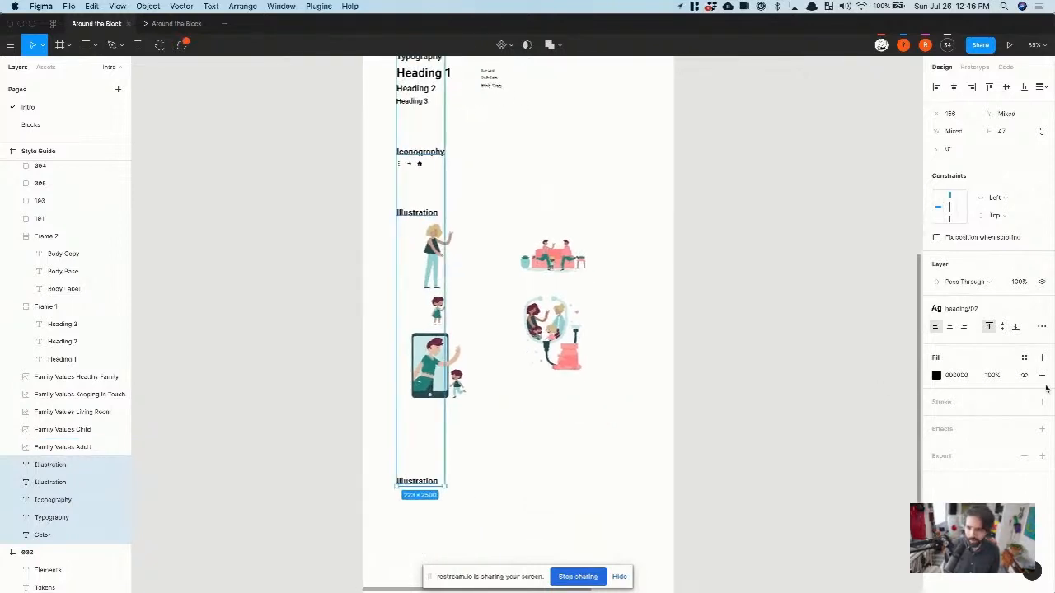
{"action": "left_click", "coordinate": [936, 376]}
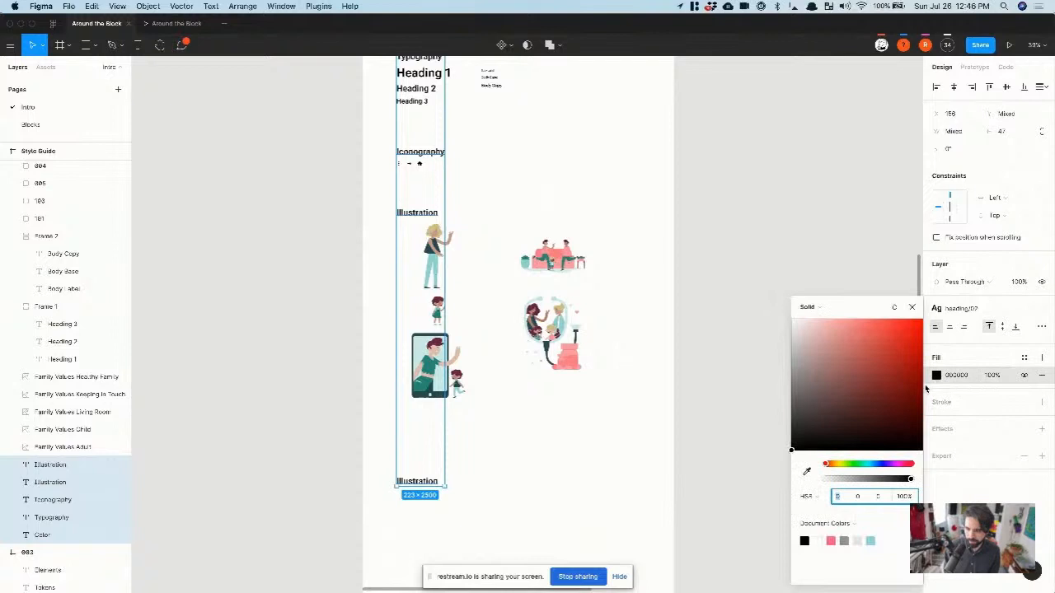
{"action": "left_click", "coordinate": [1024, 357]}
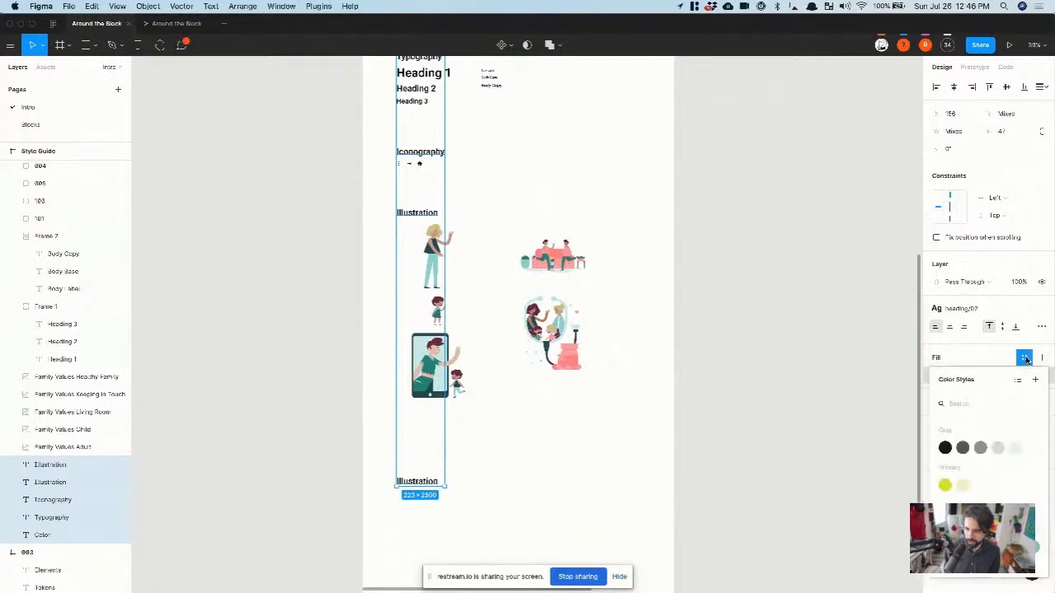
{"action": "left_click", "coordinate": [982, 447]}
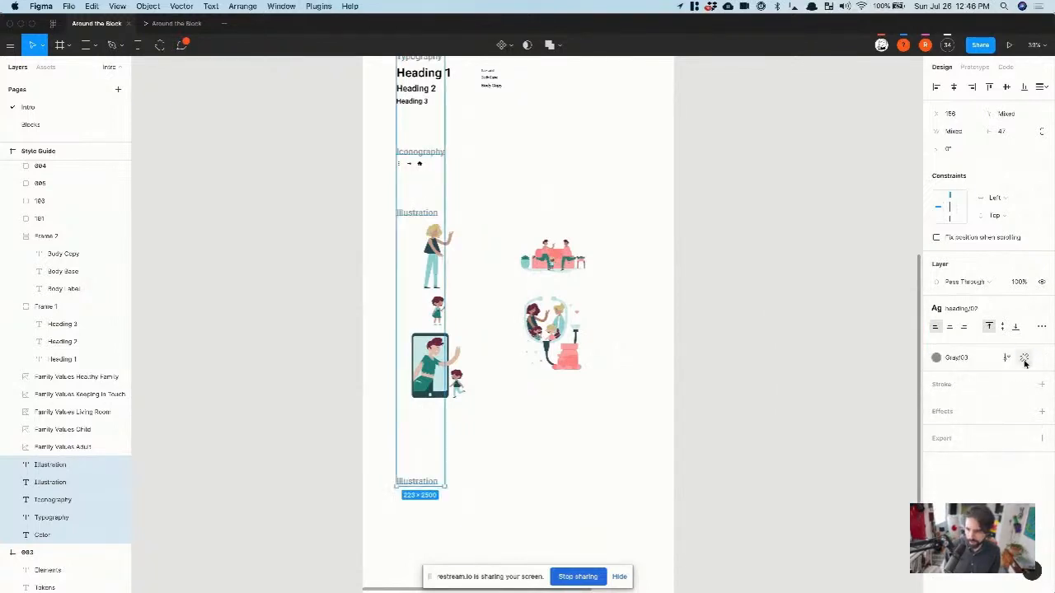
{"action": "left_click", "coordinate": [968, 361]}
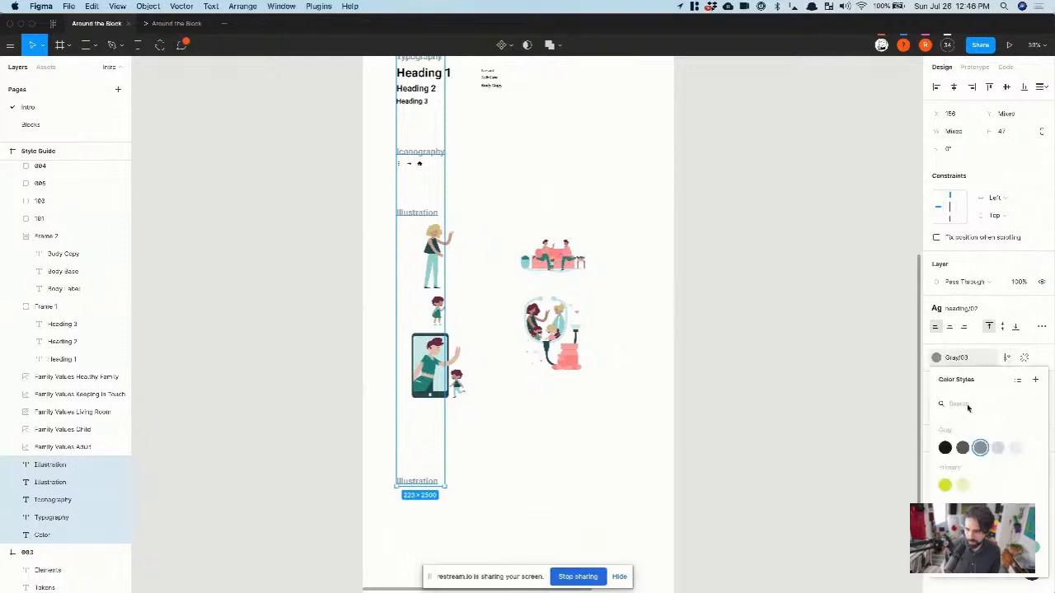
{"action": "left_click", "coordinate": [1000, 448]}
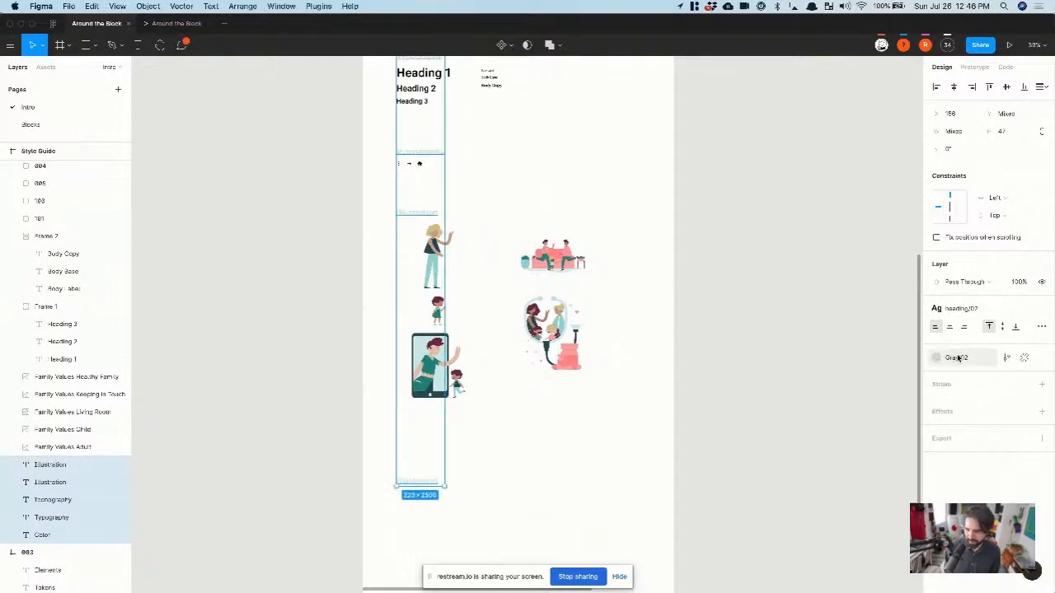
Step: Apply the Gray/05 color style to the five section headings and clear the selection
{"action": "left_click", "coordinate": [957, 358]}
{"action": "left_click", "coordinate": [944, 447]}
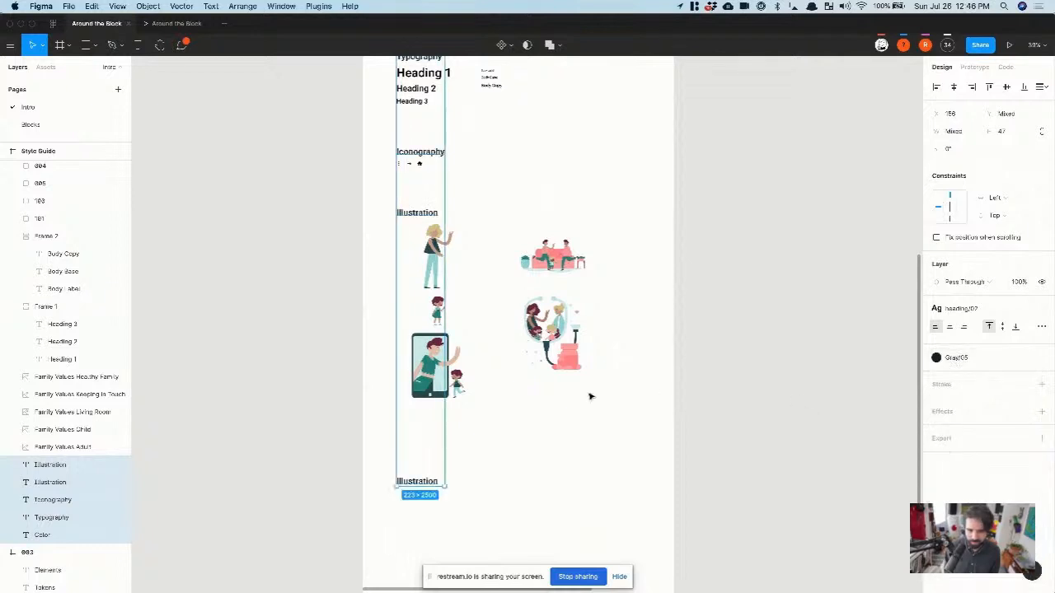
{"action": "scroll", "coordinate": [546, 266], "scroll_direction": "up", "scroll_amount": 3}
{"action": "left_click", "coordinate": [544, 266]}
{"action": "scroll", "coordinate": [544, 266], "scroll_direction": "down", "scroll_amount": 4}
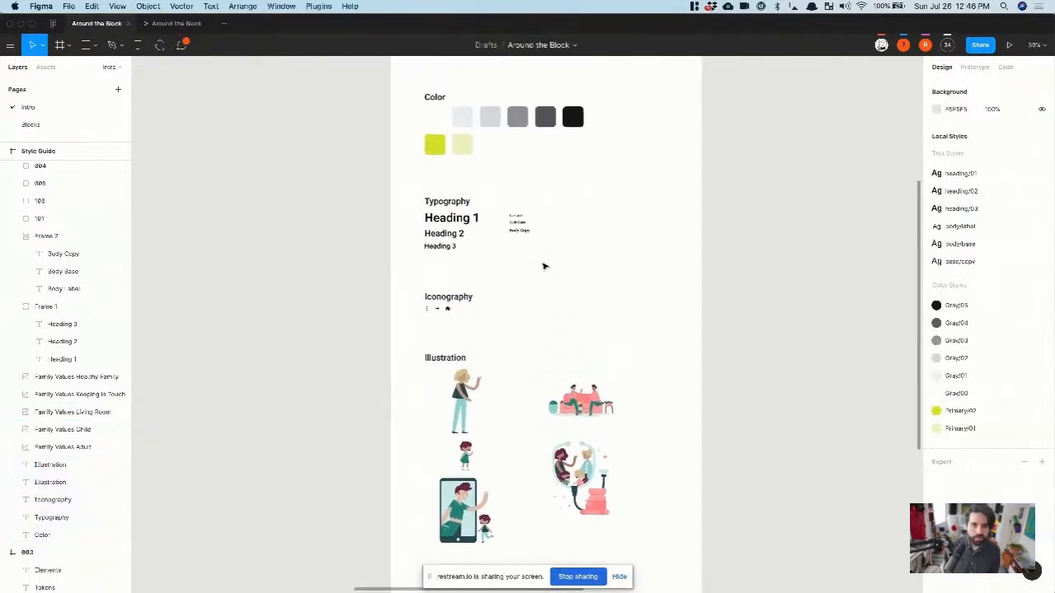
Step: Nudge the Color, Typography, Iconography and upper Illustration headings up together by about 10 px
{"action": "scroll", "coordinate": [475, 295], "scroll_direction": "up", "scroll_amount": 3}
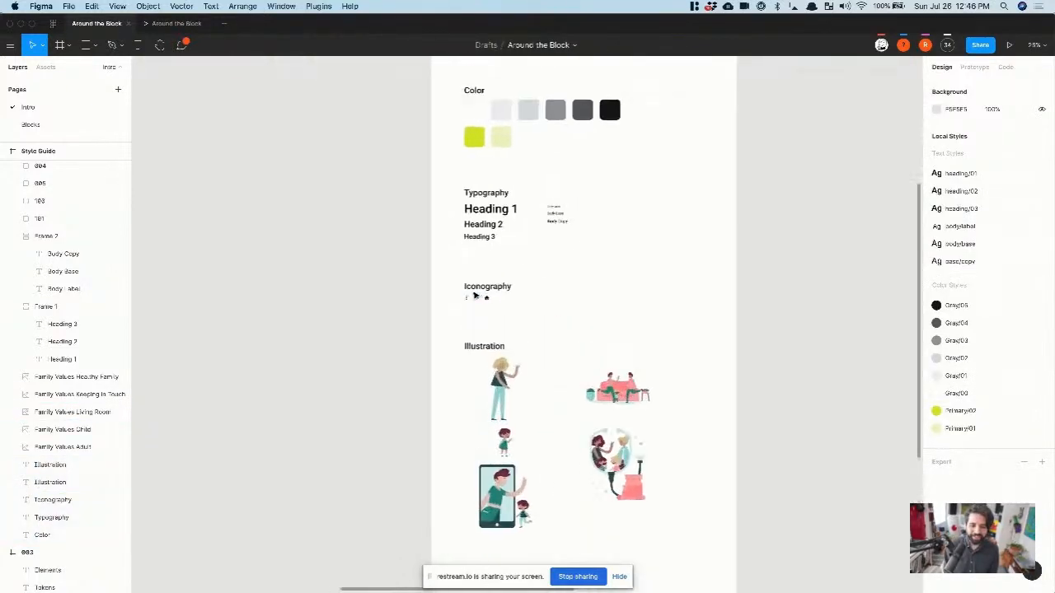
{"action": "left_click", "coordinate": [486, 287]}
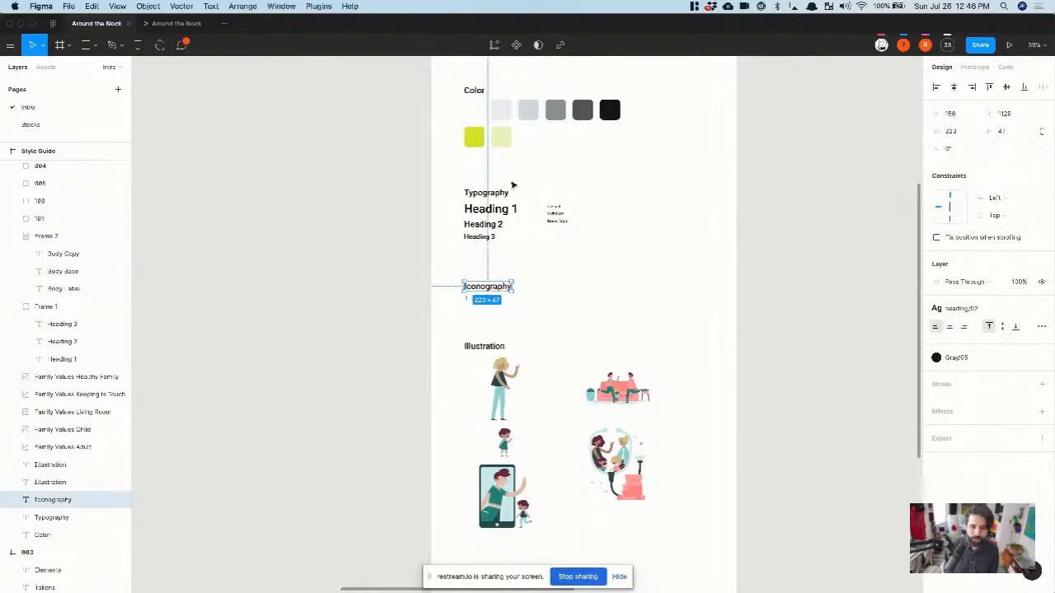
{"action": "left_click", "coordinate": [493, 193], "text": "shift"}
{"action": "scroll", "coordinate": [487, 185], "scroll_direction": "up", "scroll_amount": 2}
{"action": "left_click", "coordinate": [472, 165], "text": "shift"}
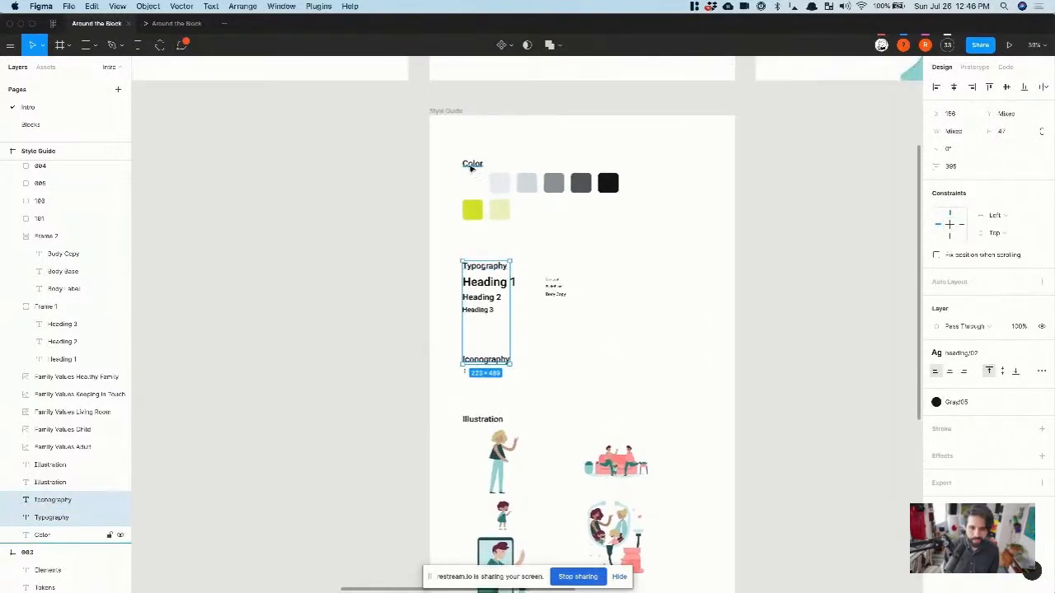
{"action": "scroll", "coordinate": [465, 177], "scroll_direction": "down", "scroll_amount": 6}
{"action": "left_click", "coordinate": [450, 196], "text": "shift"}
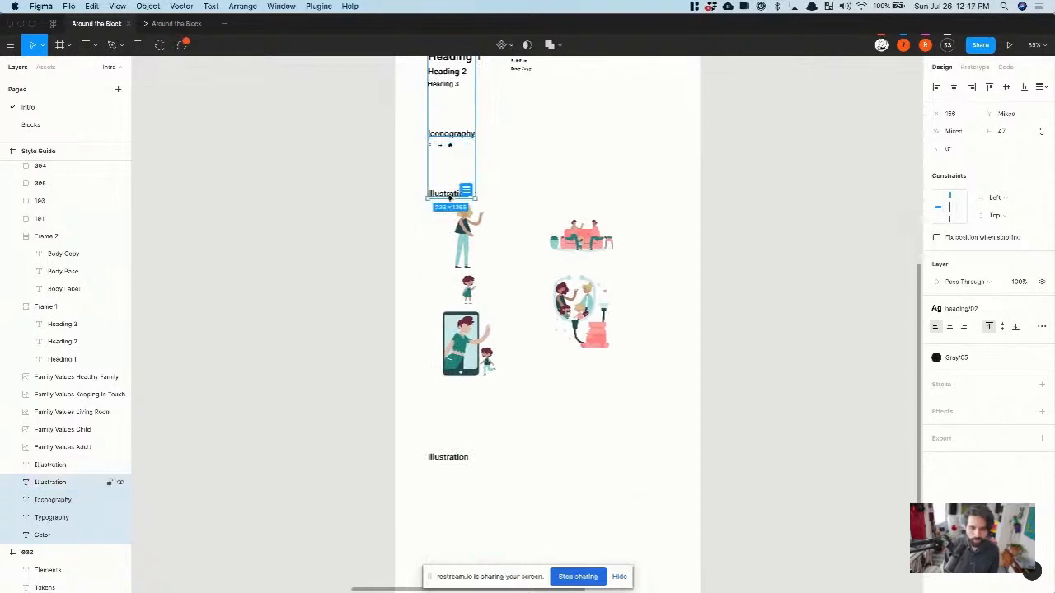
{"action": "scroll", "coordinate": [455, 221], "scroll_direction": "up", "scroll_amount": 5}
{"action": "scroll", "coordinate": [455, 221], "scroll_direction": "down", "scroll_amount": 6}
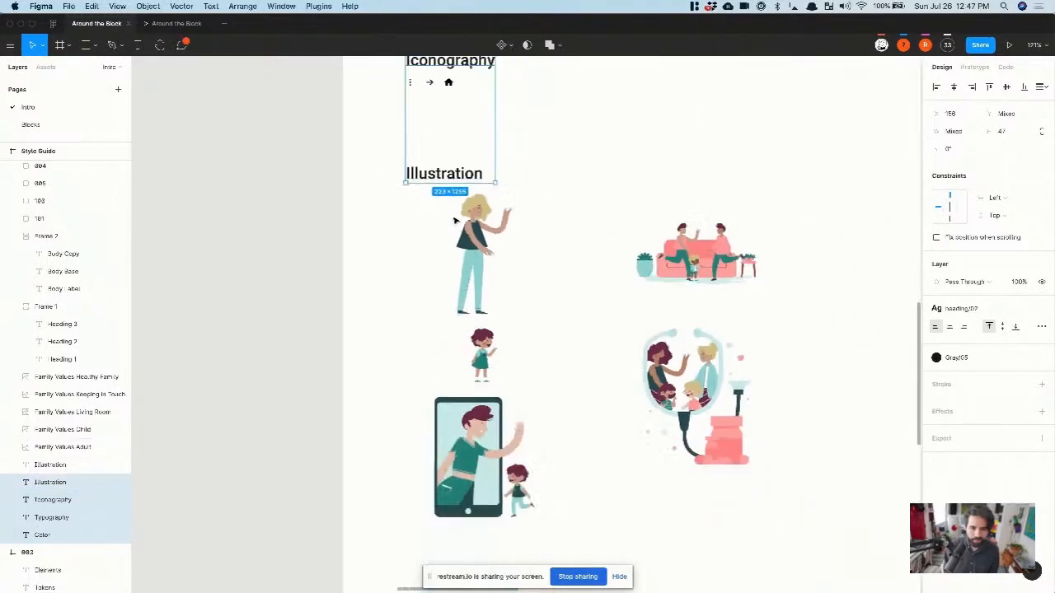
{"action": "key", "text": "Up"}
{"action": "key", "text": "Up"}
{"action": "key", "text": "Up"}
{"action": "key", "text": "Up"}
{"action": "key", "text": "Up"}
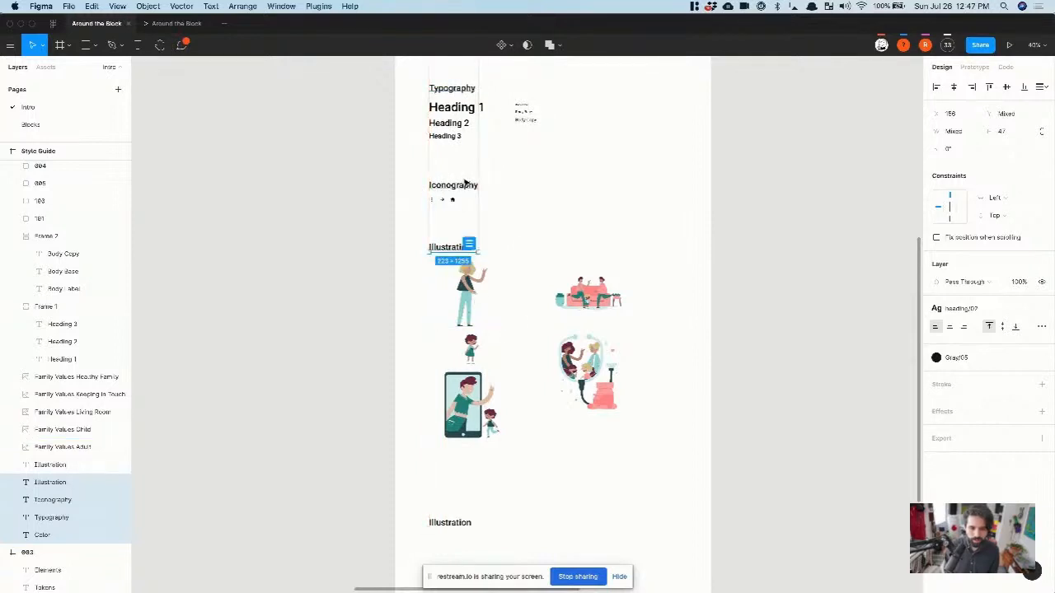
Step: Move the Iconography heading up to about Y 1108, Typography to Y 667, and Color slightly up from its swatches
{"action": "left_click", "coordinate": [503, 191]}
{"action": "left_click", "coordinate": [464, 187]}
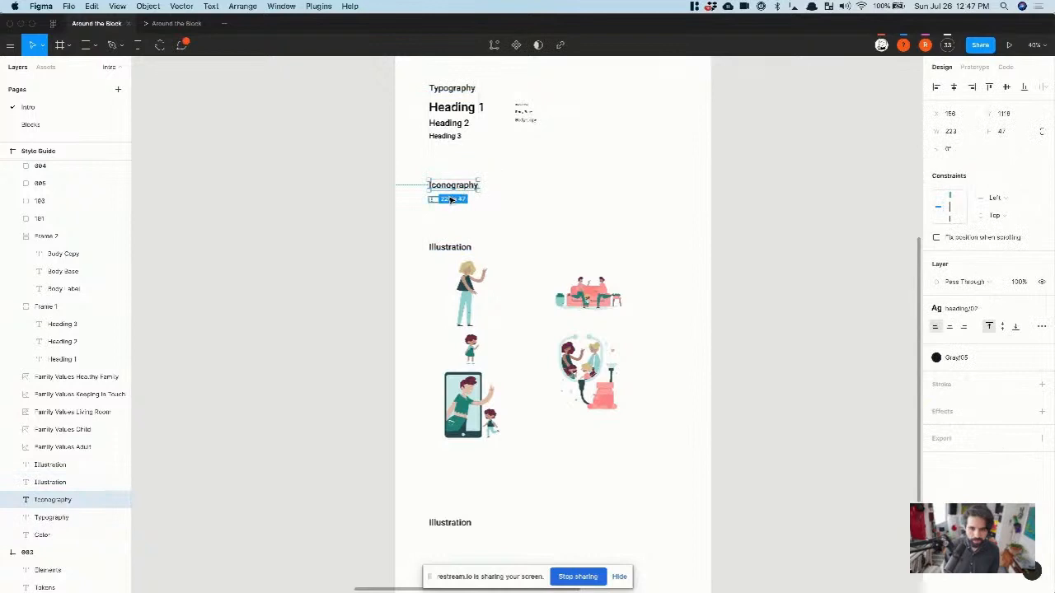
{"action": "key", "text": "Up"}
{"action": "scroll", "coordinate": [451, 200], "scroll_direction": "up", "scroll_amount": 3}
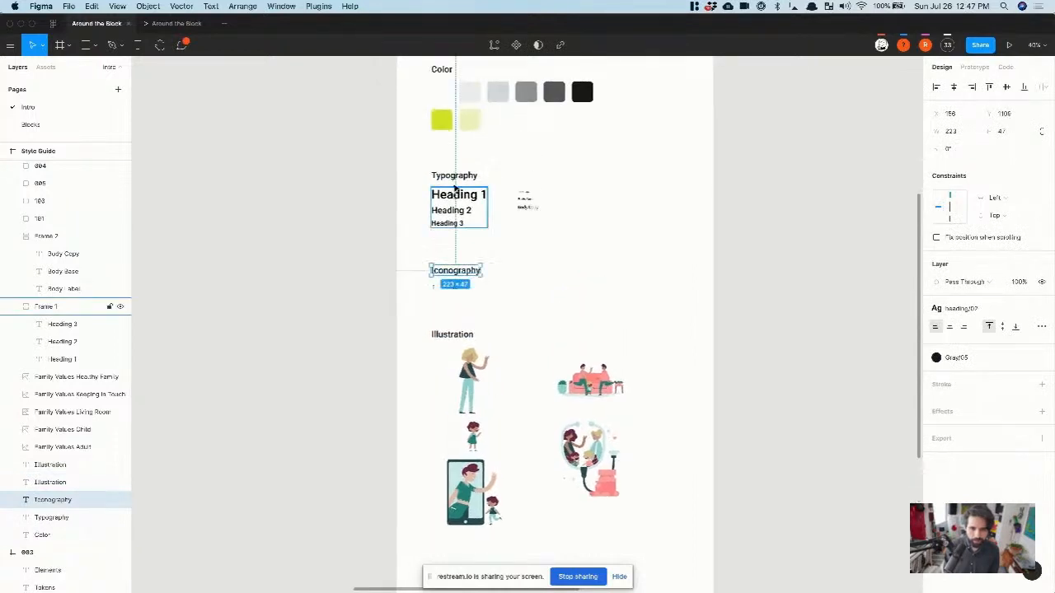
{"action": "left_click", "coordinate": [453, 176]}
{"action": "key", "text": "shift+Up"}
{"action": "key", "text": "Up"}
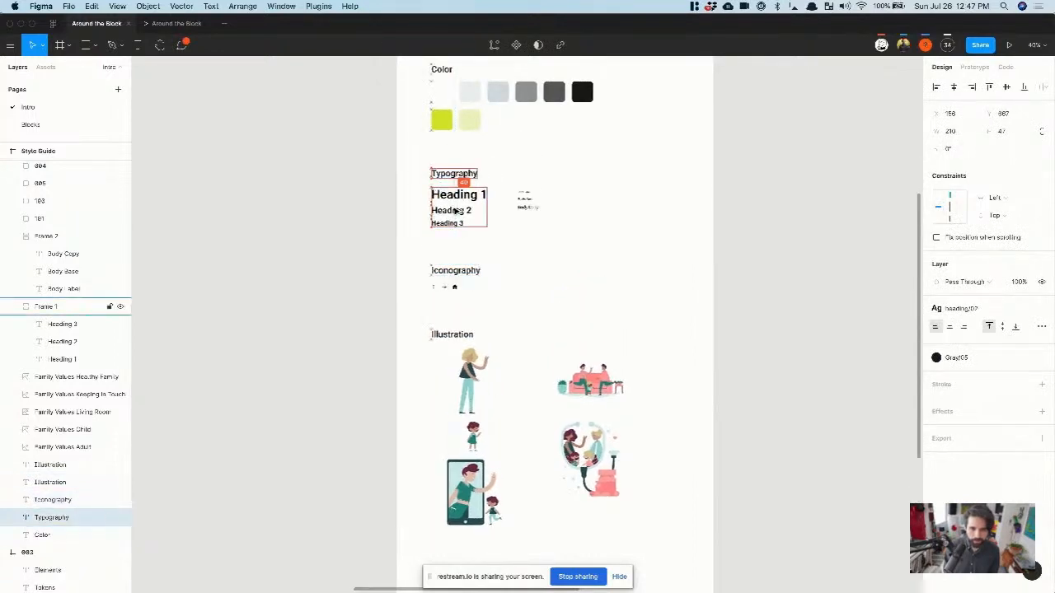
{"action": "scroll", "coordinate": [456, 211], "scroll_direction": "up", "scroll_amount": 5}
{"action": "left_click", "coordinate": [444, 215]}
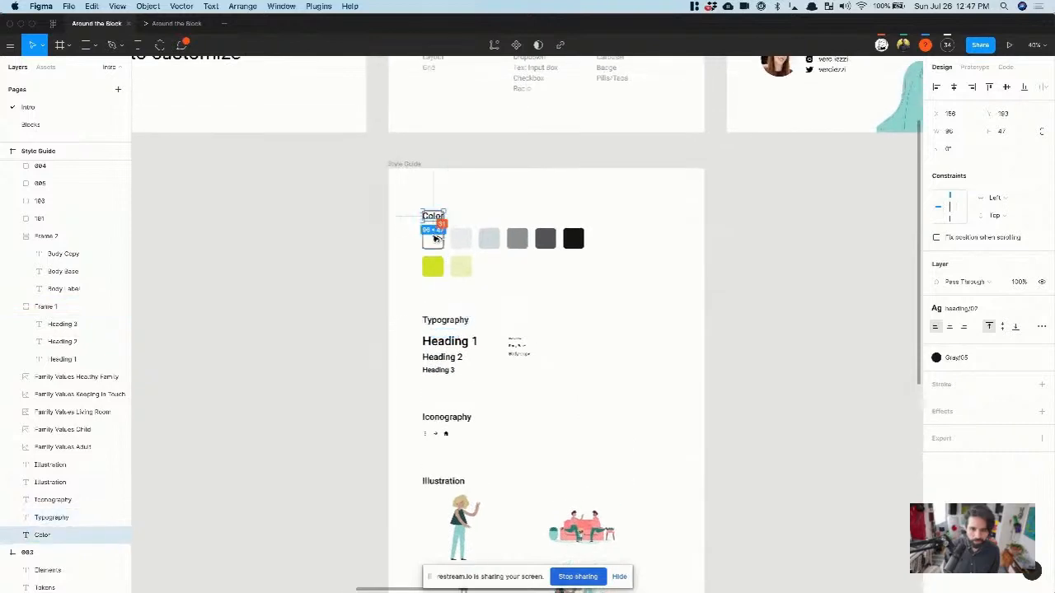
{"action": "key", "text": "Up"}
{"action": "left_click", "coordinate": [374, 247]}
Step: Change the text of the duplicated Illustration heading below the illustrations to "Button"
{"action": "scroll", "coordinate": [374, 249], "scroll_direction": "down", "scroll_amount": 8}
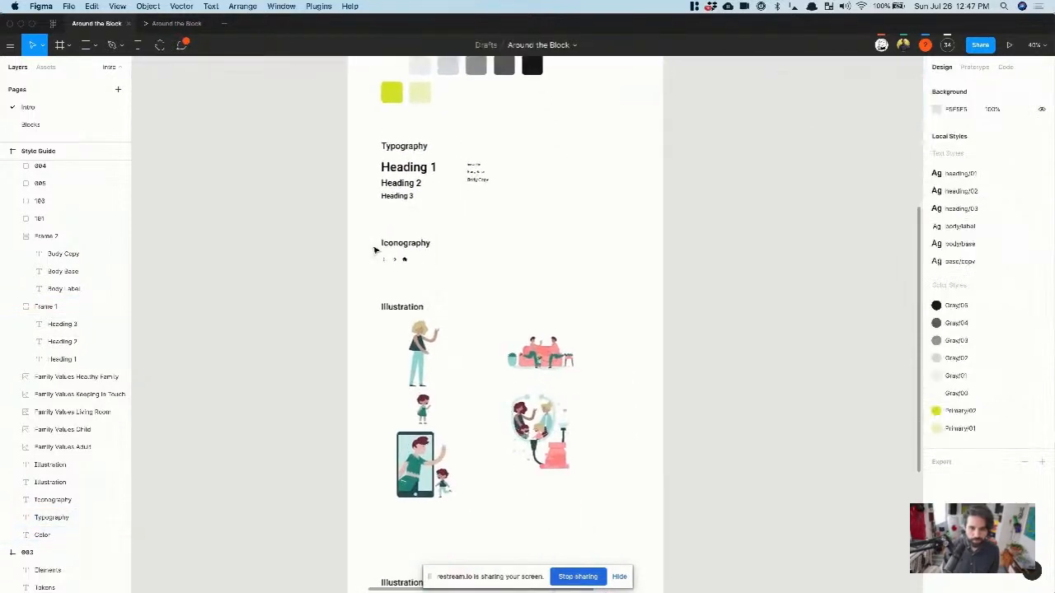
{"action": "left_click", "coordinate": [403, 441]}
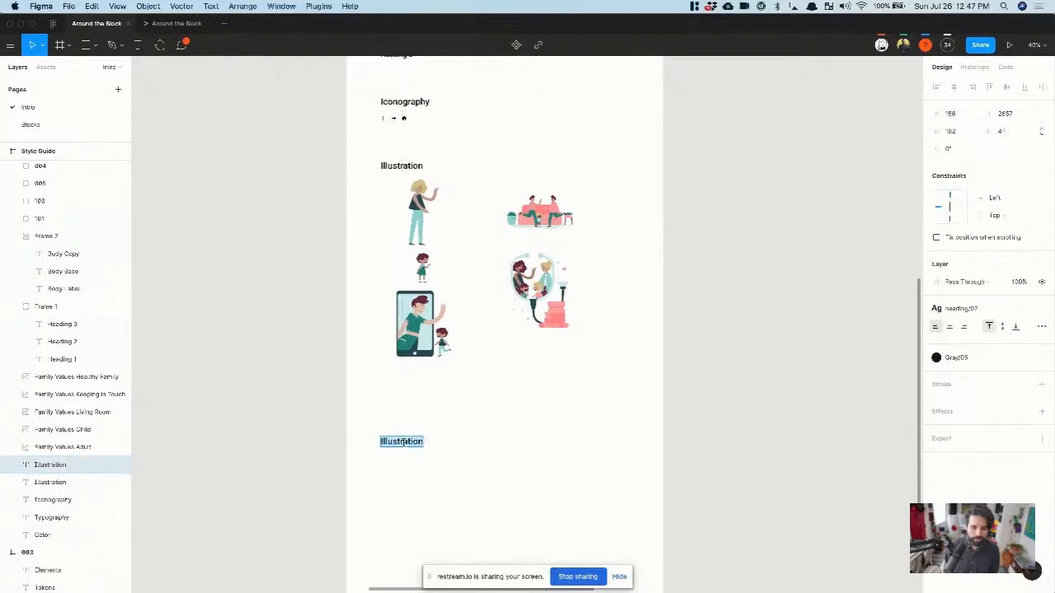
{"action": "type", "text": "Button"}
{"action": "key", "text": "Escape"}
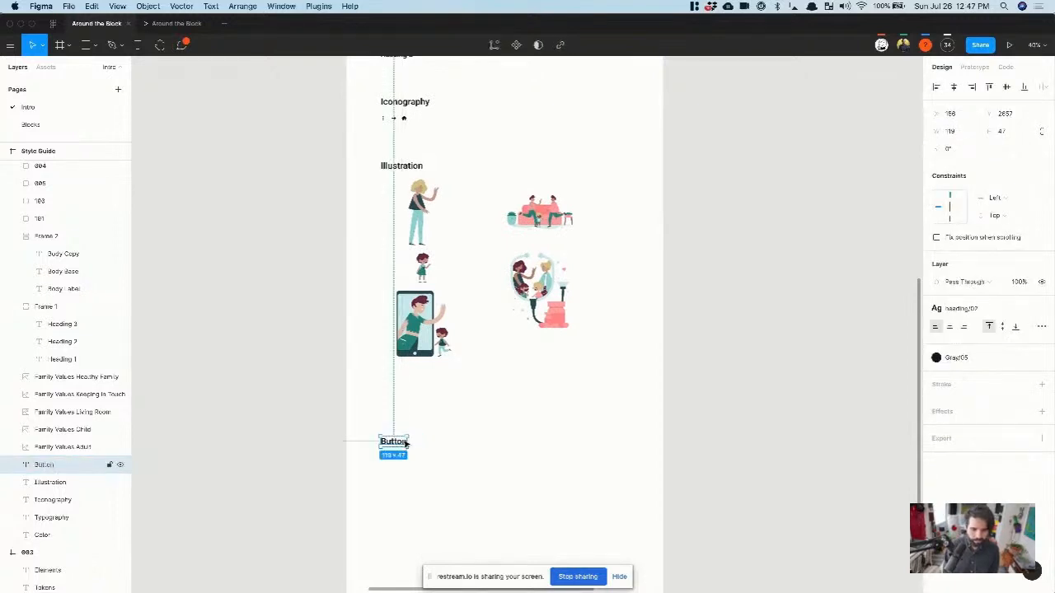
Step: Add a text layer reading "Button Primary" below the Button heading
{"action": "scroll", "coordinate": [373, 384], "scroll_direction": "down", "scroll_amount": 2}
{"action": "scroll", "coordinate": [372, 386], "scroll_direction": "up", "scroll_amount": 3}
{"action": "scroll", "coordinate": [367, 330], "scroll_direction": "up", "scroll_amount": 3}
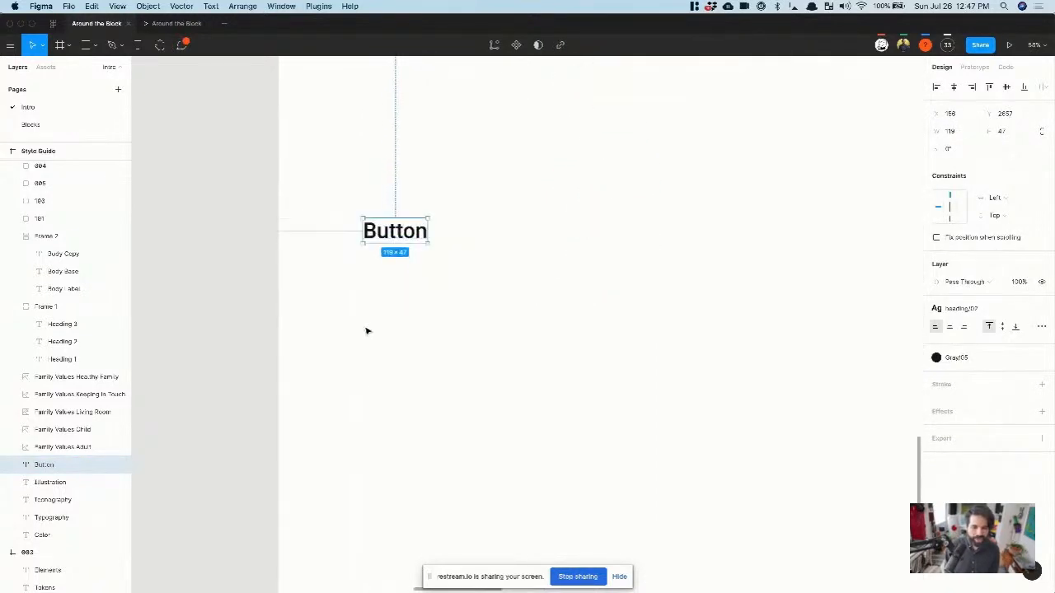
{"action": "left_click", "coordinate": [847, 309]}
{"action": "mouse_move", "coordinate": [1040, 215]}
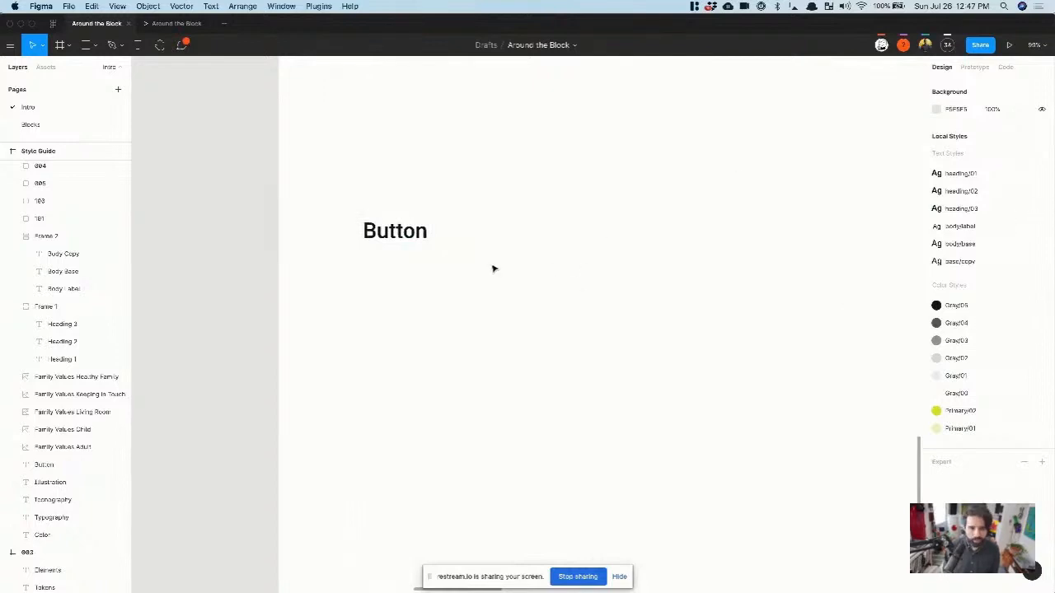
{"action": "key", "text": "t"}
{"action": "left_click", "coordinate": [407, 323]}
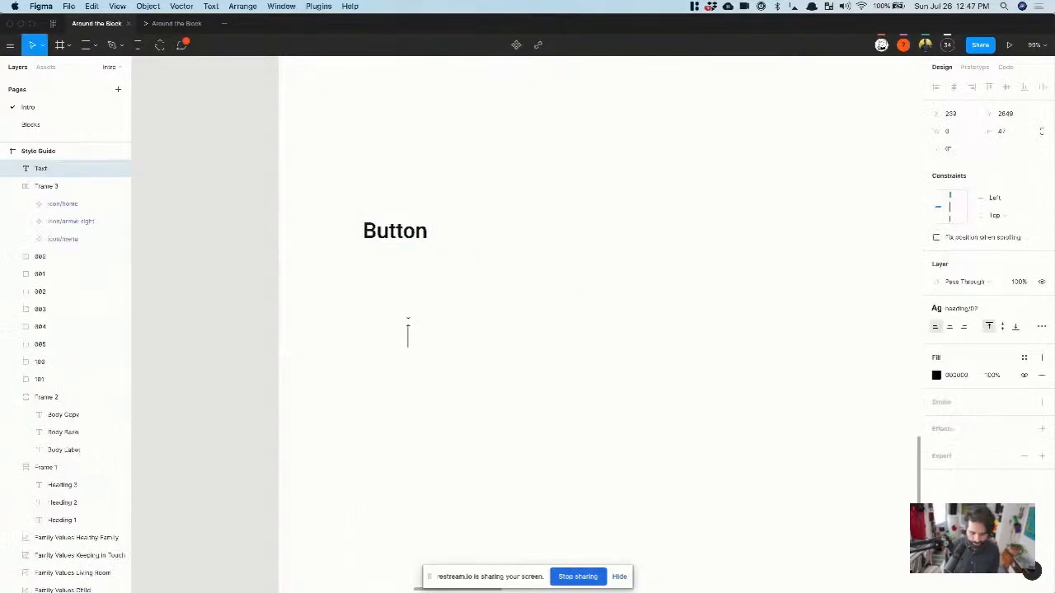
{"action": "type", "text": "Button"}
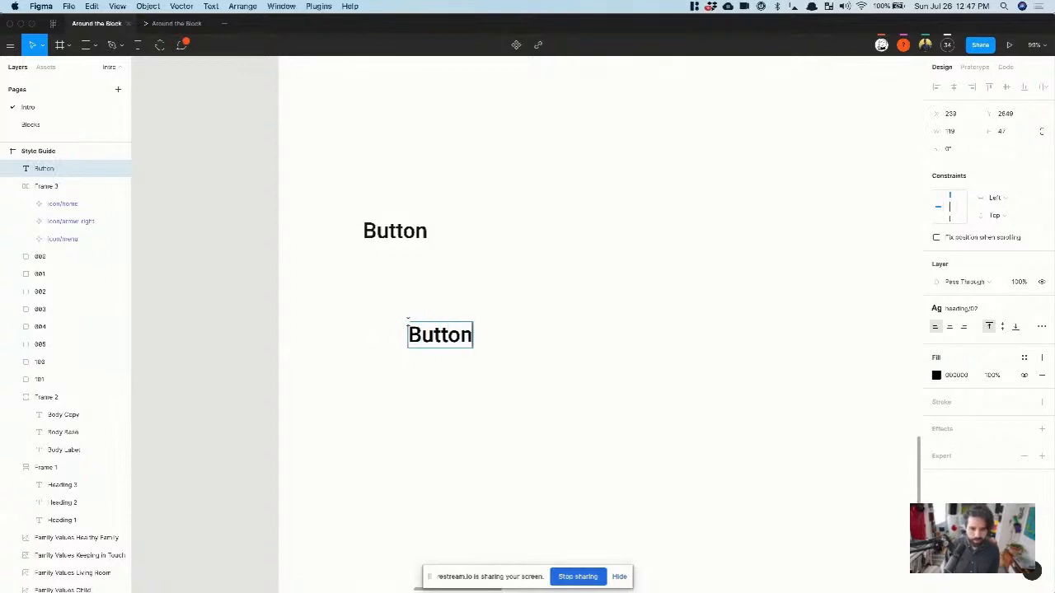
{"action": "type", "text": " Primary"}
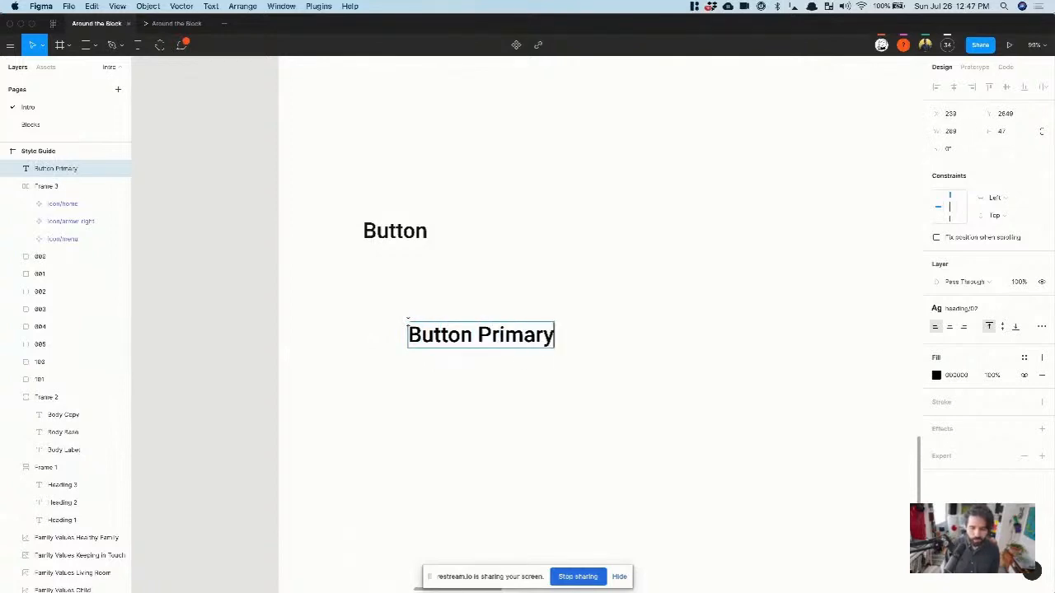
{"action": "key", "text": "Escape"}
Step: Place the Button Primary label just under the Button heading and duplicate it alongside with the text "Secondary Button"
{"action": "left_click_drag", "start_coordinate": [477, 340], "coordinate": [621, 316]}
{"action": "double_click", "coordinate": [593, 301]}
{"action": "type", "text": "Sec"}
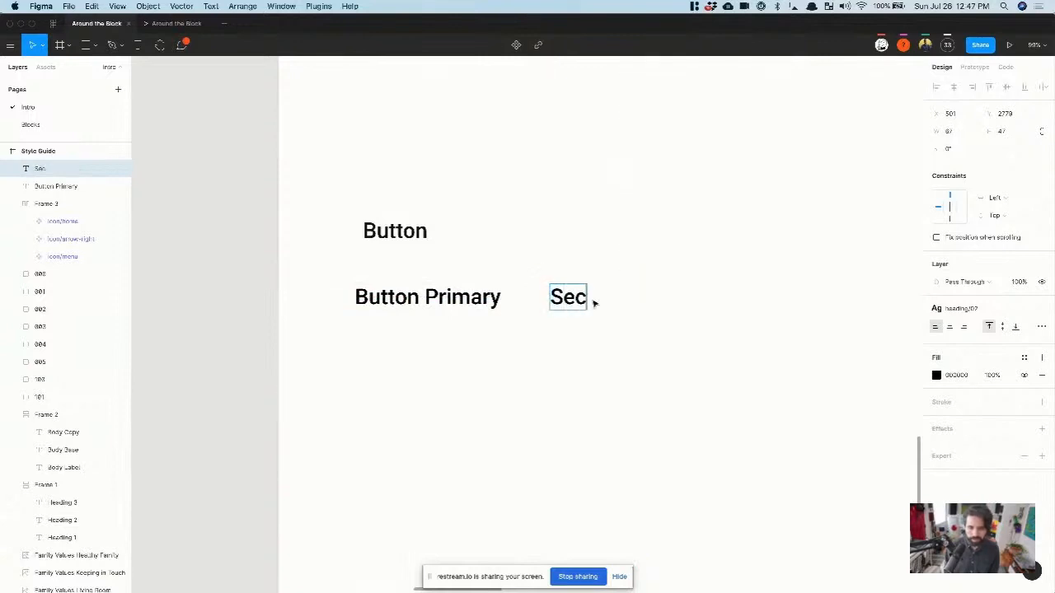
{"action": "type", "text": "ondary Button"}
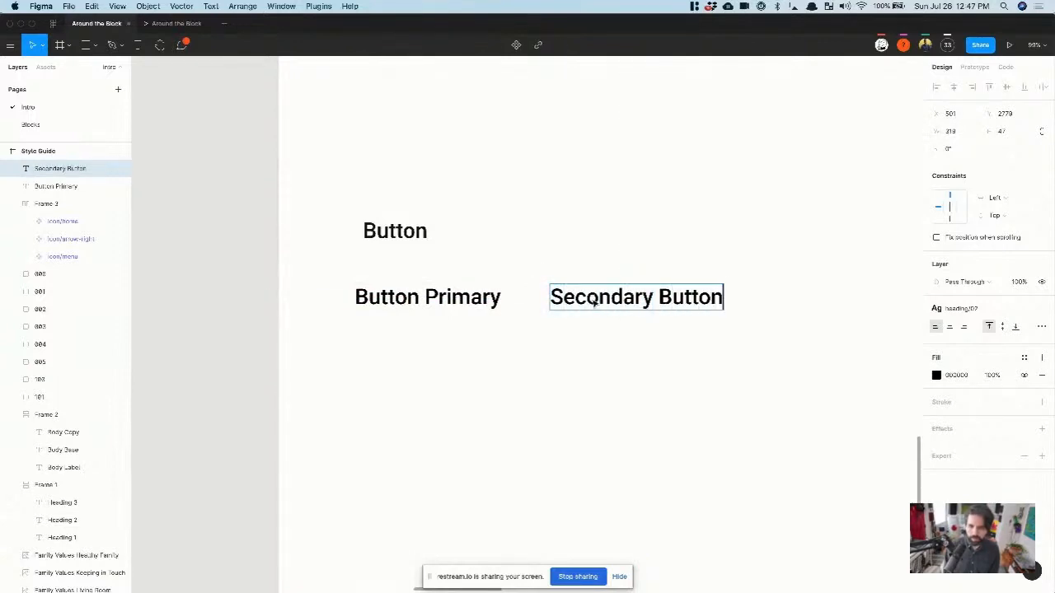
{"action": "key", "text": "Escape"}
Step: Duplicate the Secondary Button label farther along the same row and change the copy's text to "Tertiary Button"
{"action": "scroll", "coordinate": [528, 236], "scroll_direction": "right", "scroll_amount": 5}
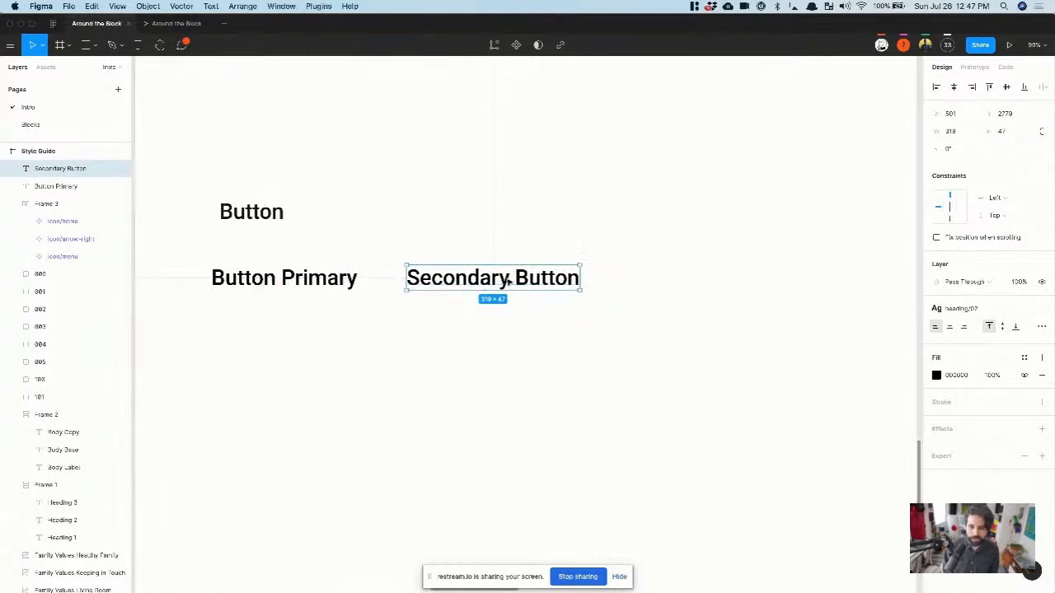
{"action": "left_click_drag", "start_coordinate": [453, 276], "coordinate": [707, 291]}
{"action": "key", "text": "Return"}
{"action": "key", "text": "Return"}
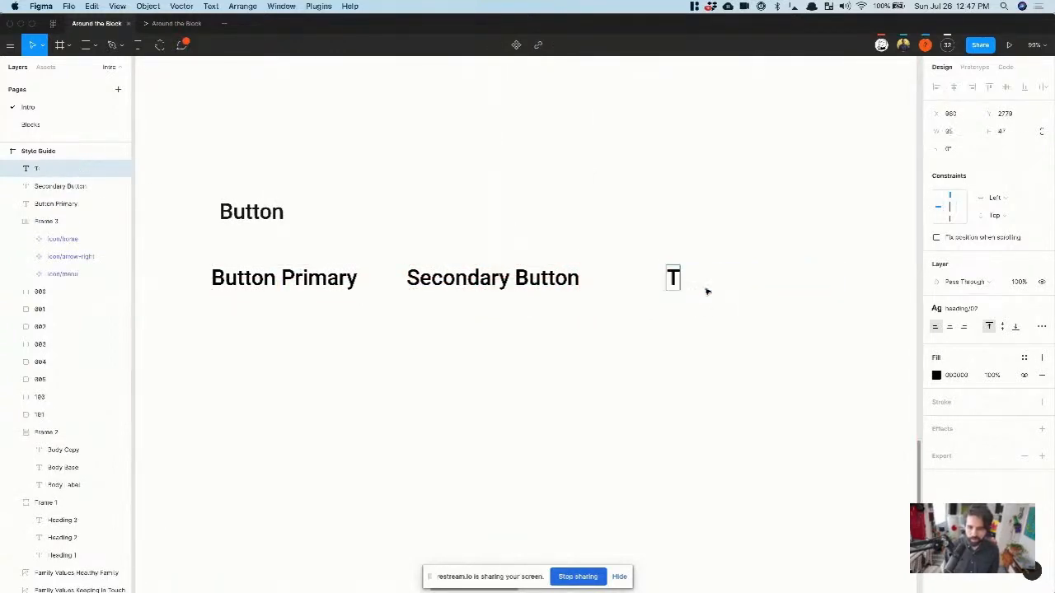
{"action": "type", "text": "Tertiary Button"}
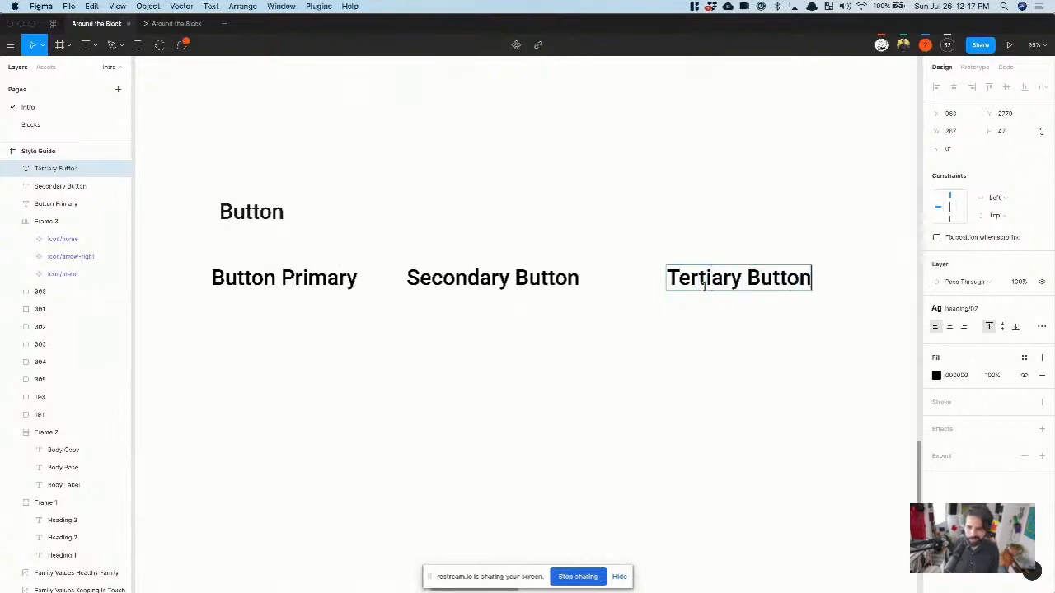
{"action": "key", "text": "Escape"}
Step: Apply the body/base text style to the Button Primary, Secondary Button and Tertiary Button labels
{"action": "left_click_drag", "start_coordinate": [846, 270], "coordinate": [281, 384]}
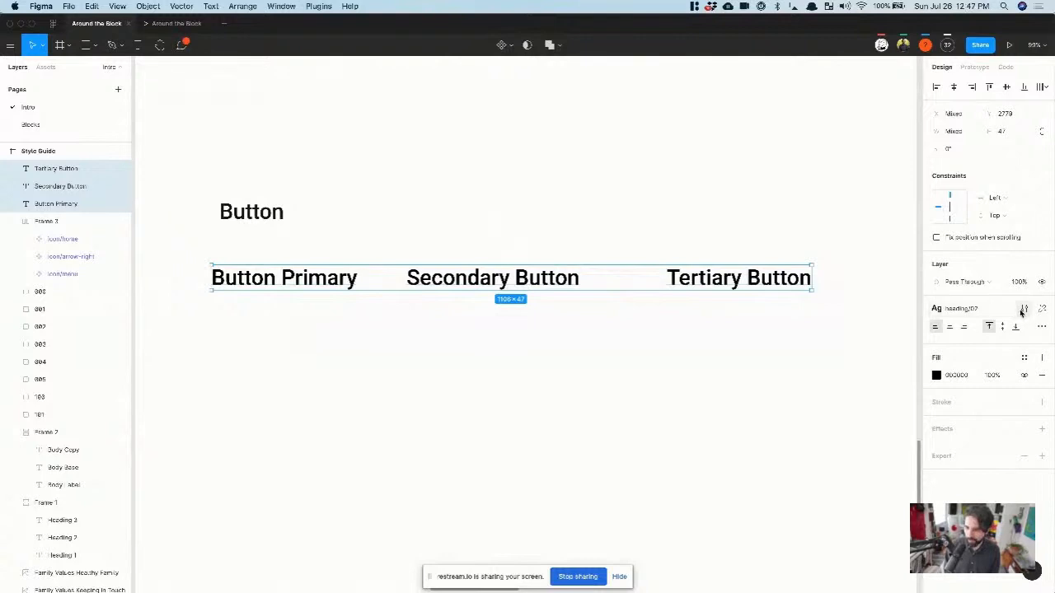
{"action": "left_click", "coordinate": [986, 309]}
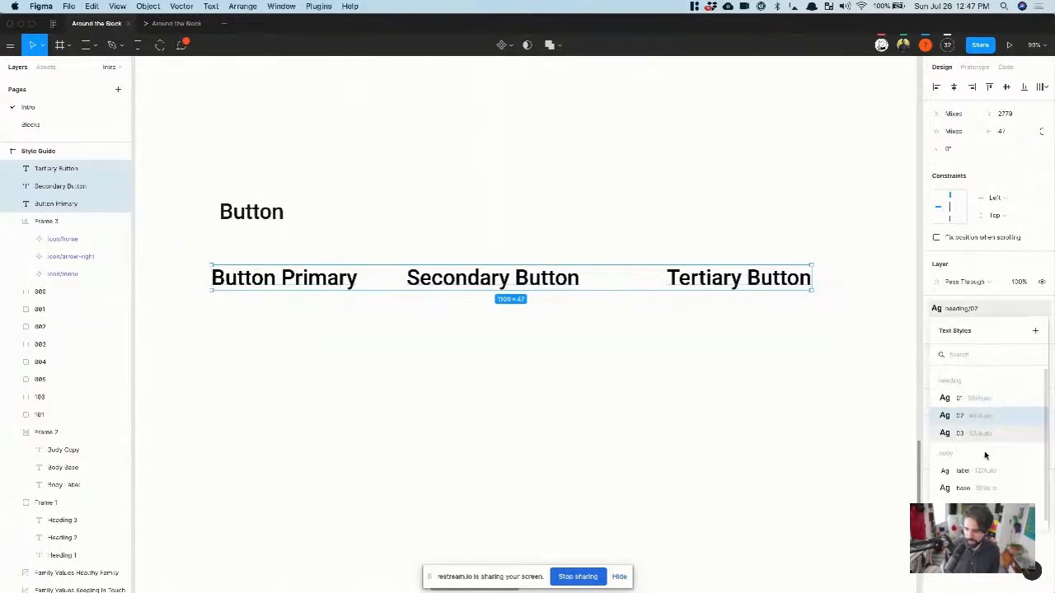
{"action": "scroll", "coordinate": [984, 454], "scroll_direction": "down", "scroll_amount": 1}
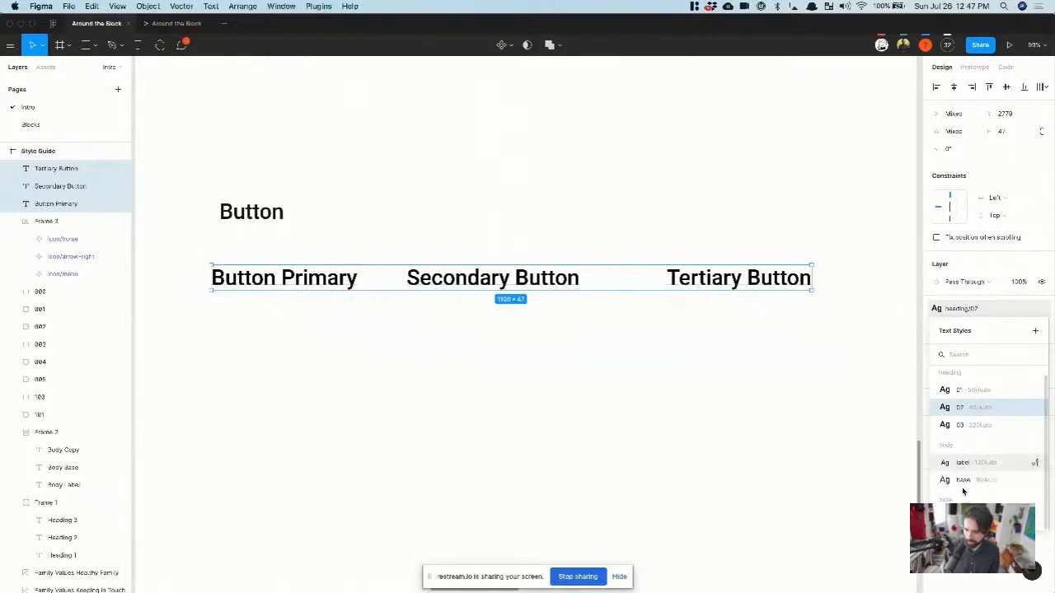
{"action": "left_click", "coordinate": [971, 480]}
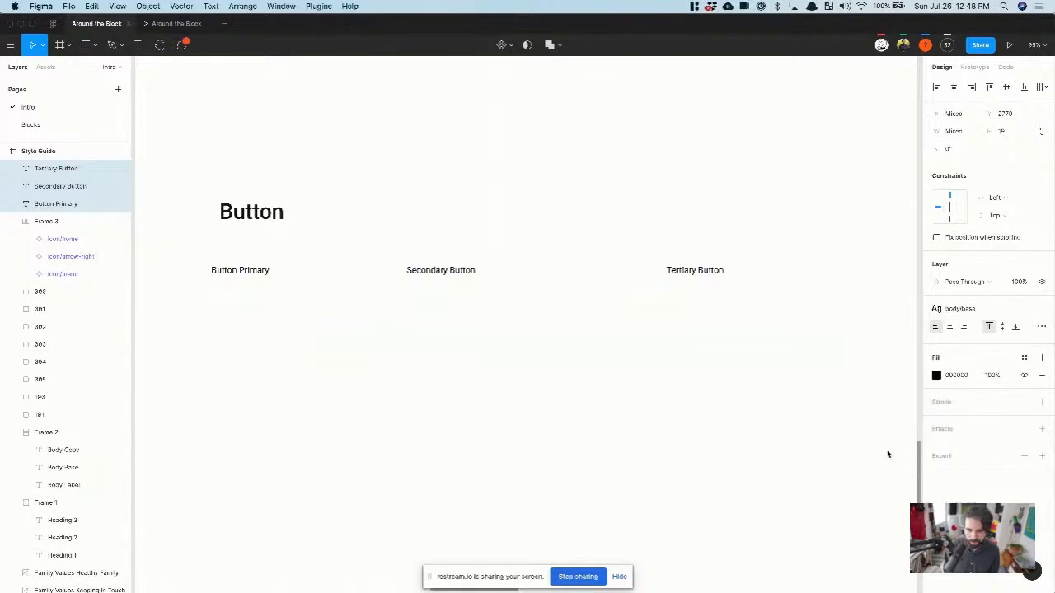
{"action": "left_click", "coordinate": [843, 322]}
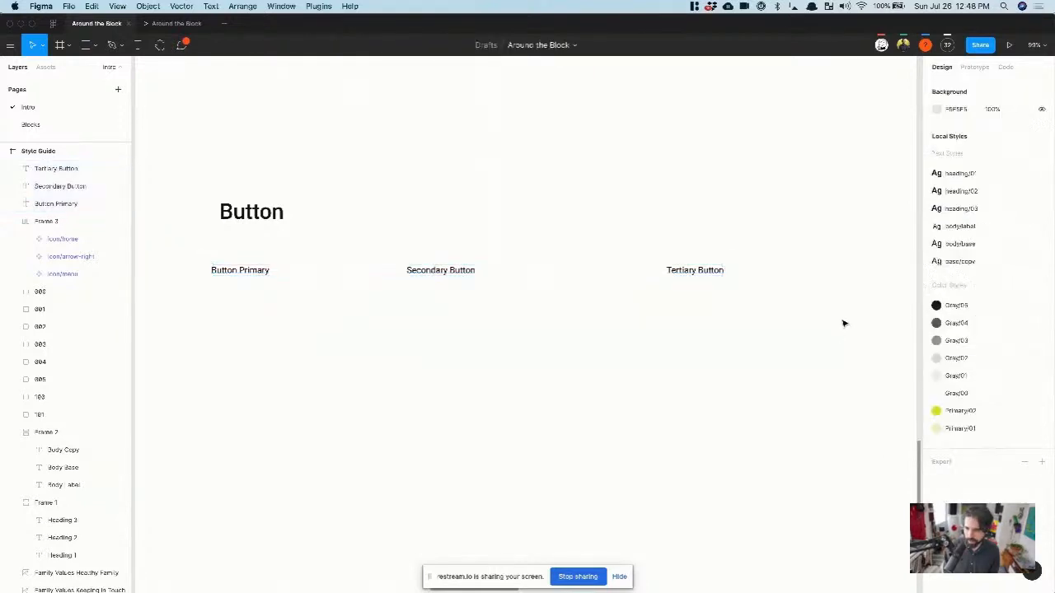
Step: Duplicate the Tertiary Button label directly below the original and clear the selection
{"action": "left_click", "coordinate": [697, 279]}
{"action": "left_click_drag", "start_coordinate": [699, 273], "coordinate": [699, 308]}
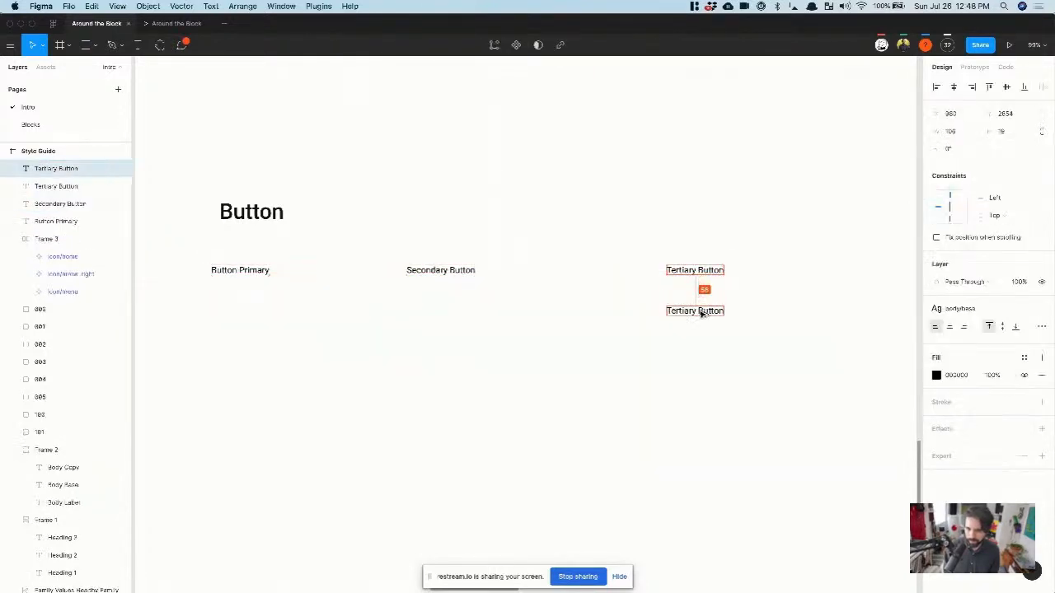
{"action": "left_click", "coordinate": [368, 130]}
{"action": "left_click", "coordinate": [45, 67]}
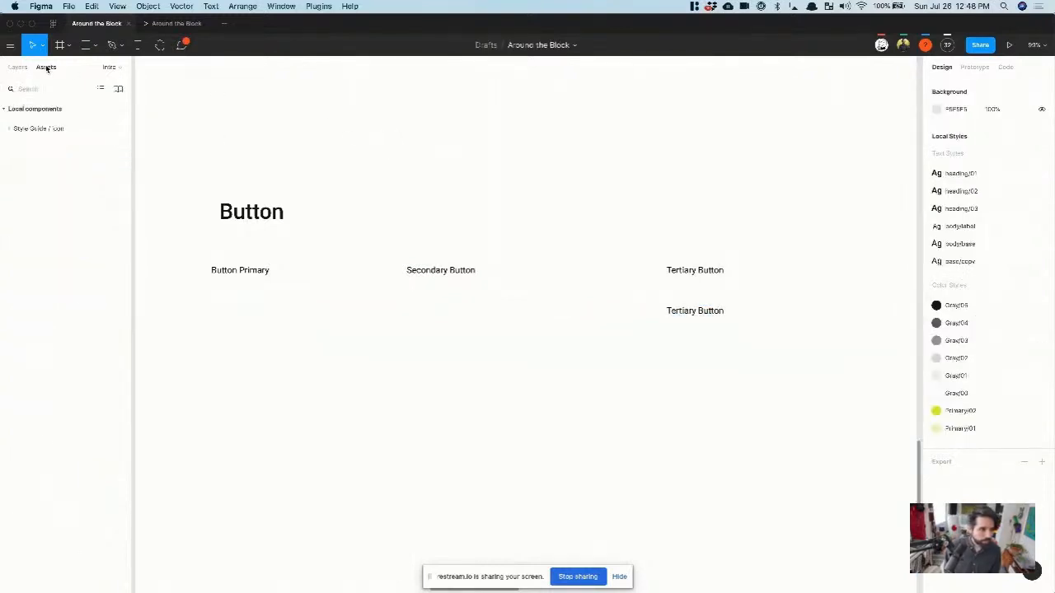
{"action": "left_click", "coordinate": [8, 128]}
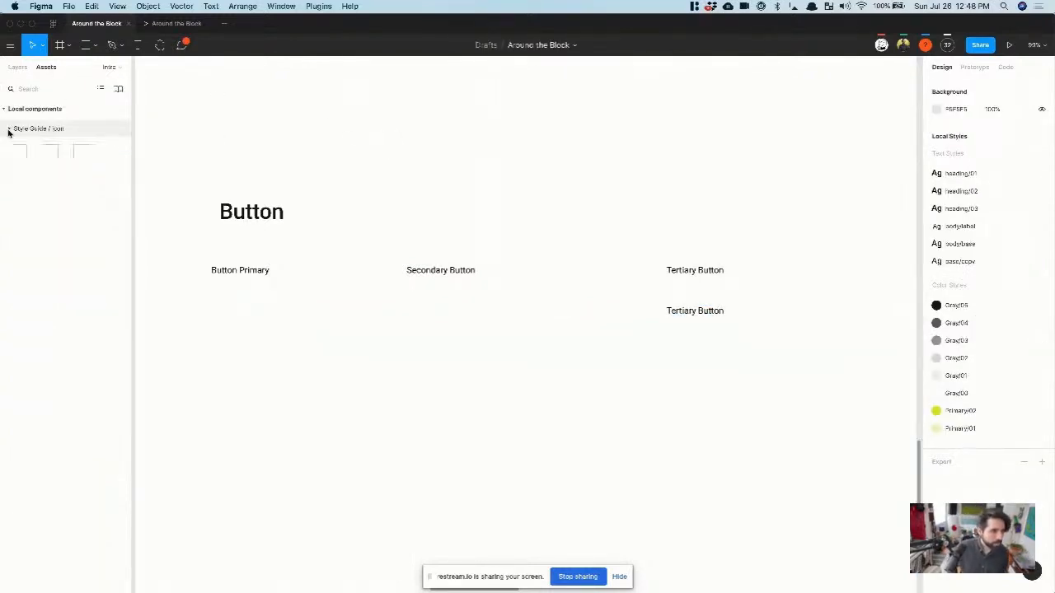
{"action": "left_click", "coordinate": [8, 128]}
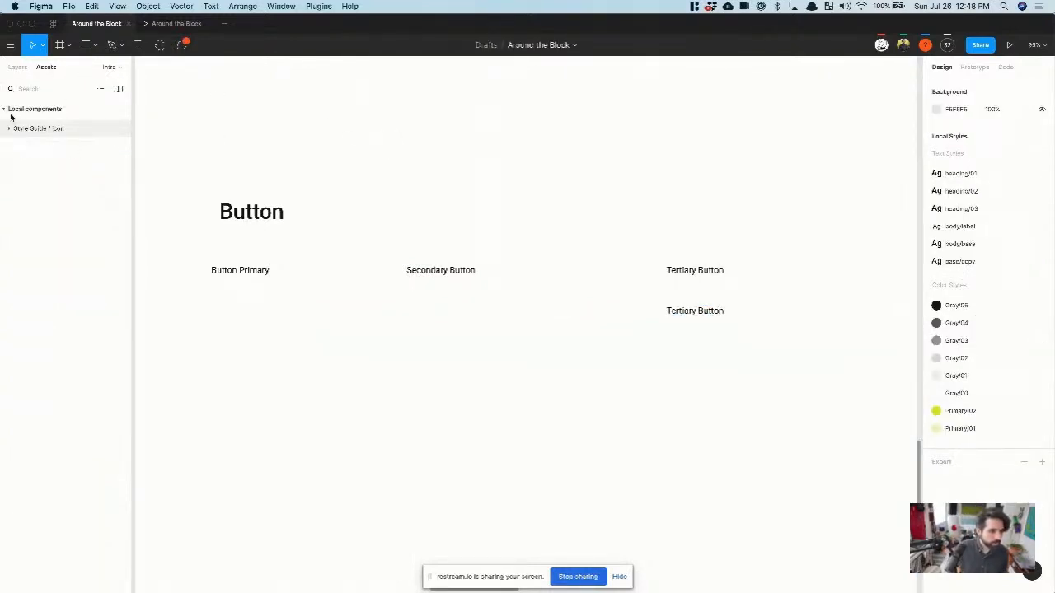
{"action": "left_click", "coordinate": [17, 67]}
Step: Apply the base/copy text style to the lower Tertiary Button label
{"action": "left_click", "coordinate": [694, 310]}
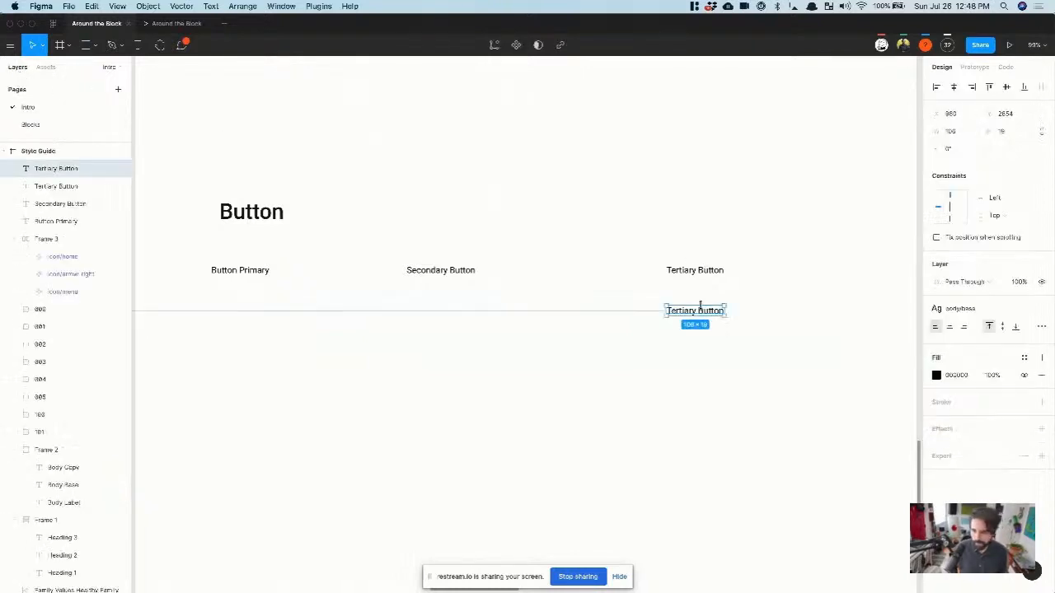
{"action": "left_click", "coordinate": [1023, 310]}
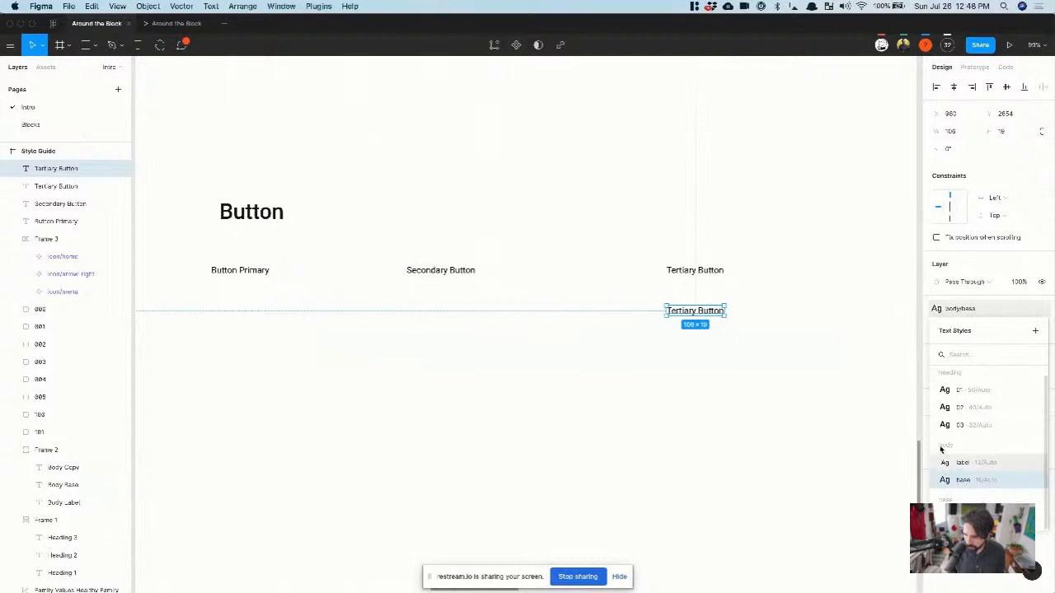
{"action": "left_click", "coordinate": [962, 479]}
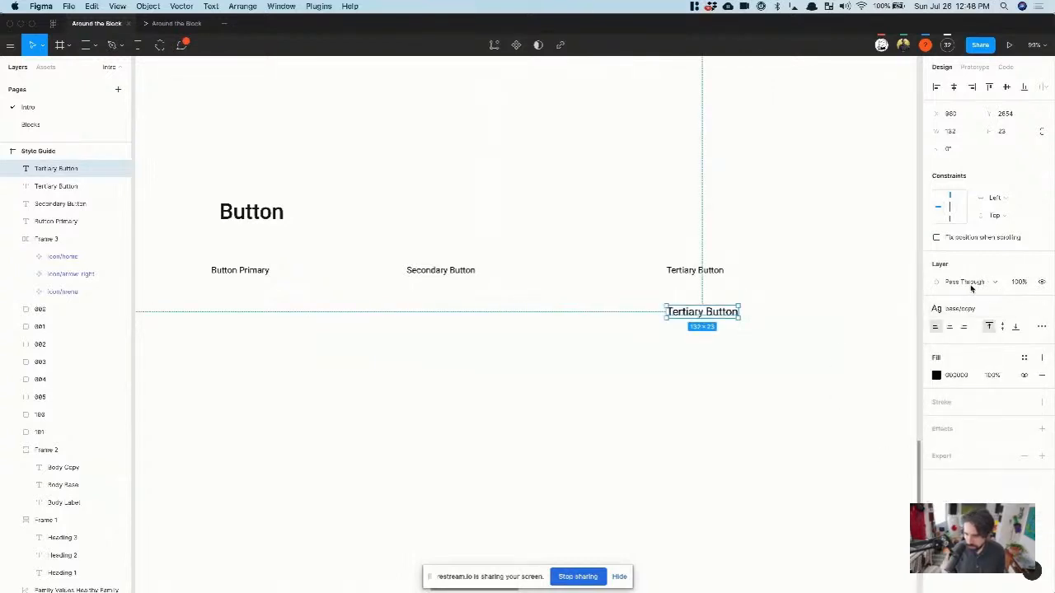
Step: Rename the base/copy text style to body/copy
{"action": "left_click", "coordinate": [1025, 311]}
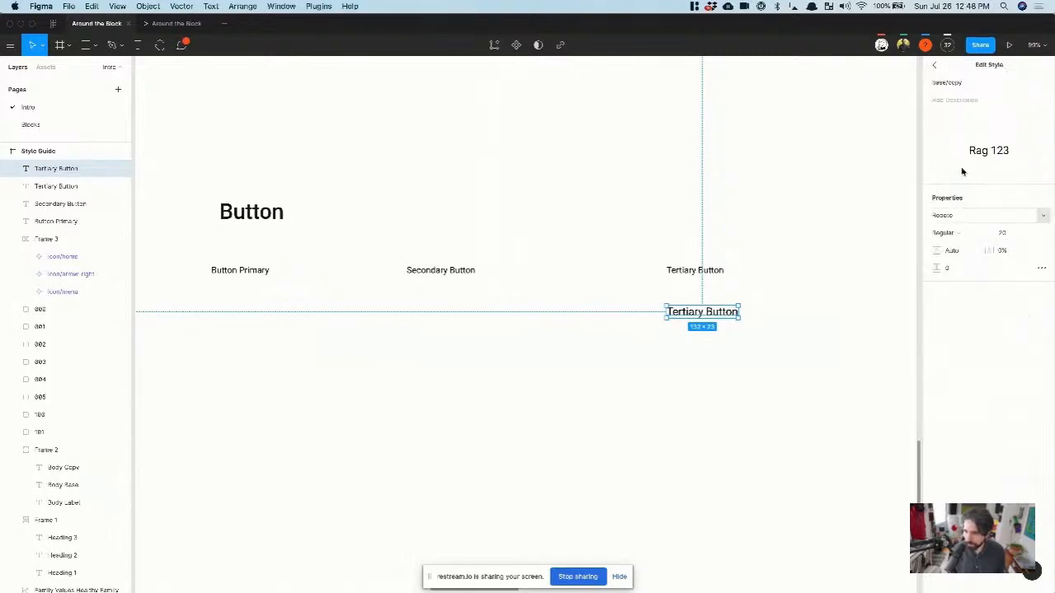
{"action": "left_click", "coordinate": [950, 83]}
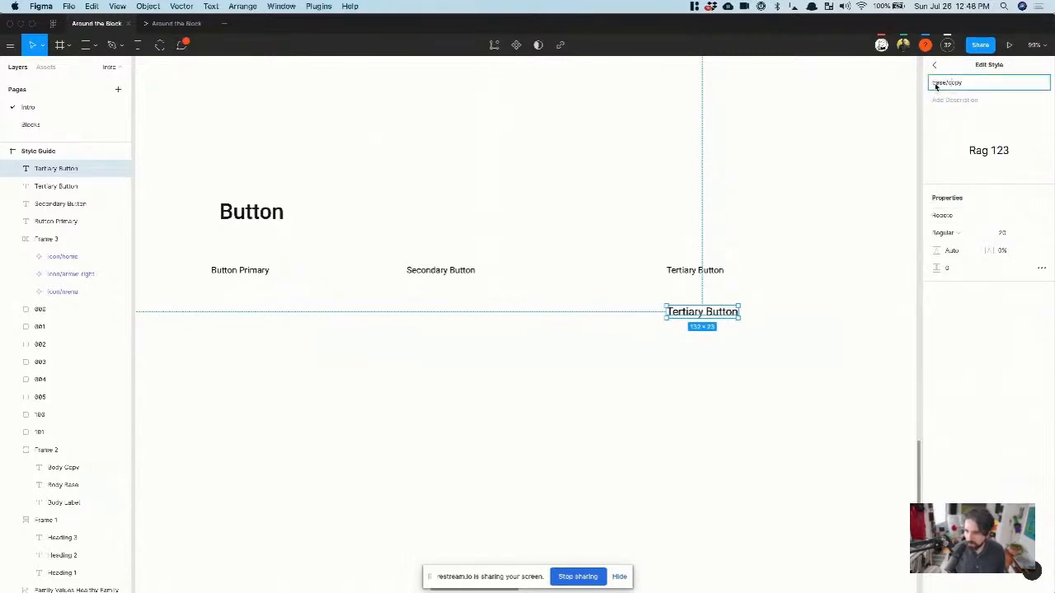
{"action": "double_click", "coordinate": [935, 83]}
{"action": "type", "text": "body"}
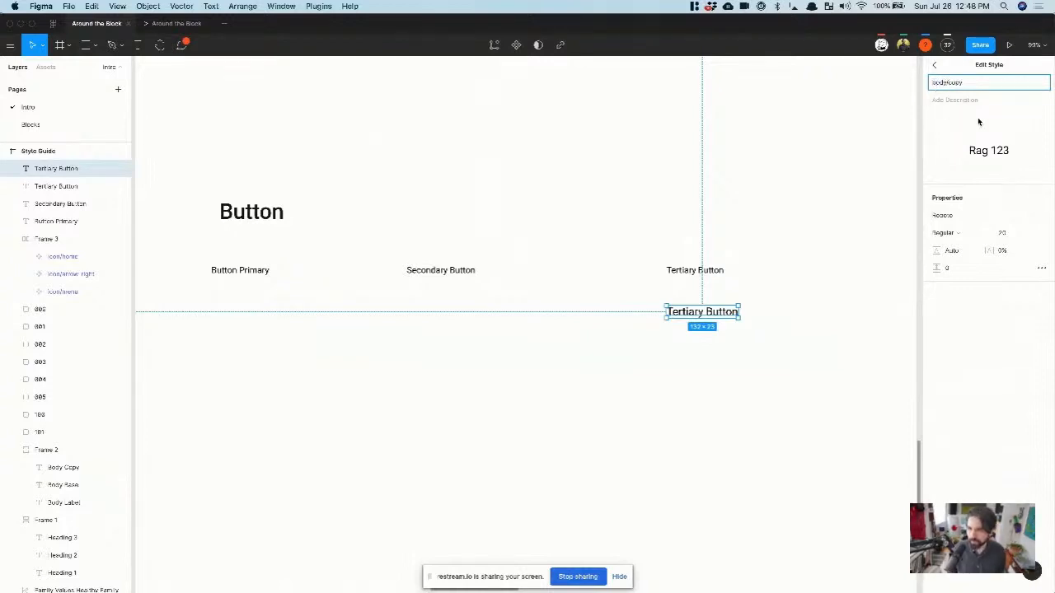
{"action": "left_click", "coordinate": [702, 387]}
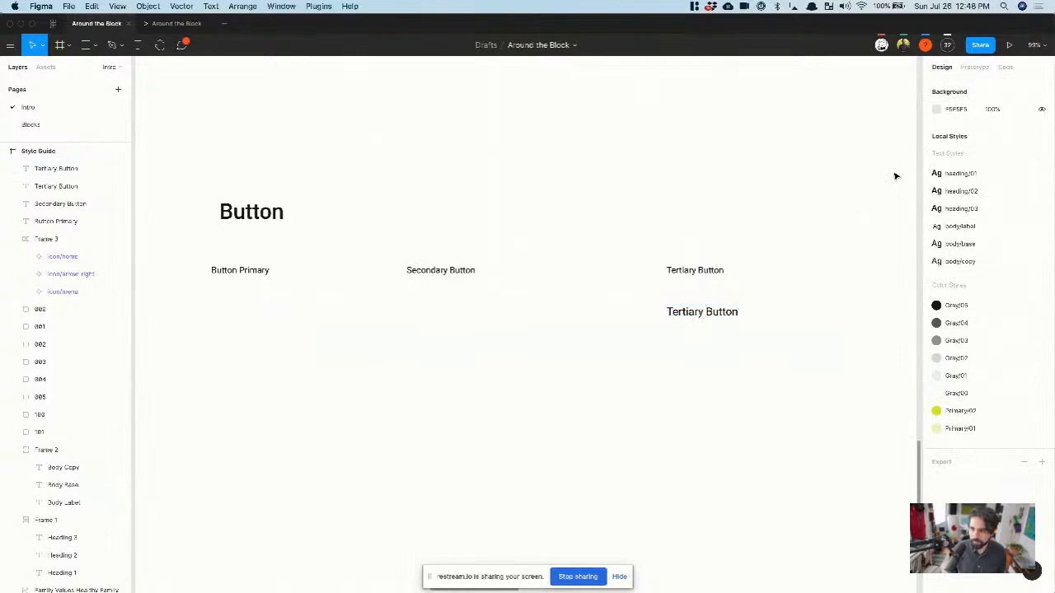
Step: Delete the extra Tertiary Button label below the button row
{"action": "left_click", "coordinate": [716, 315]}
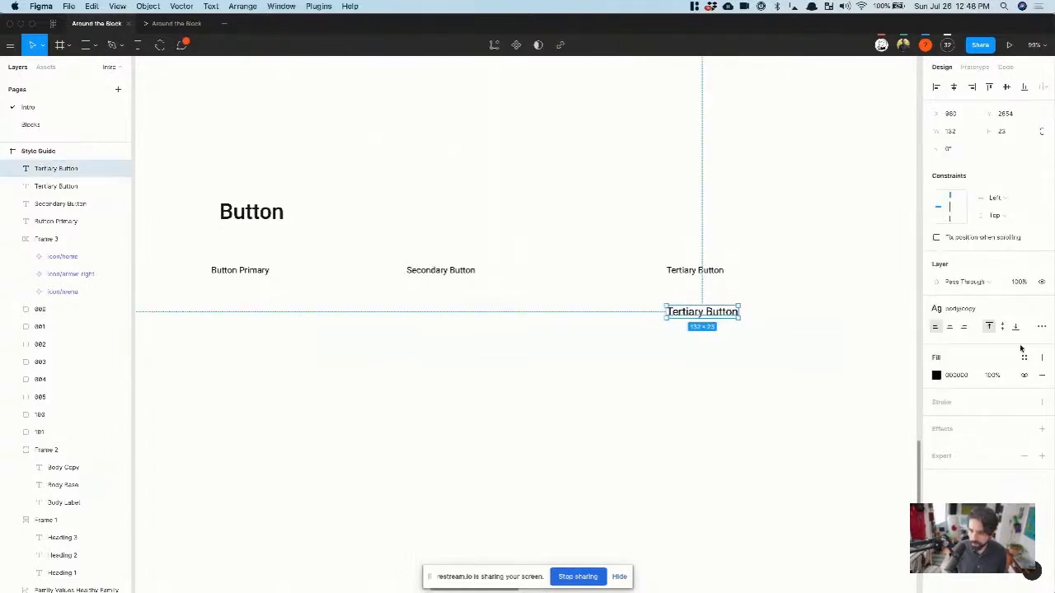
{"action": "left_click", "coordinate": [988, 310]}
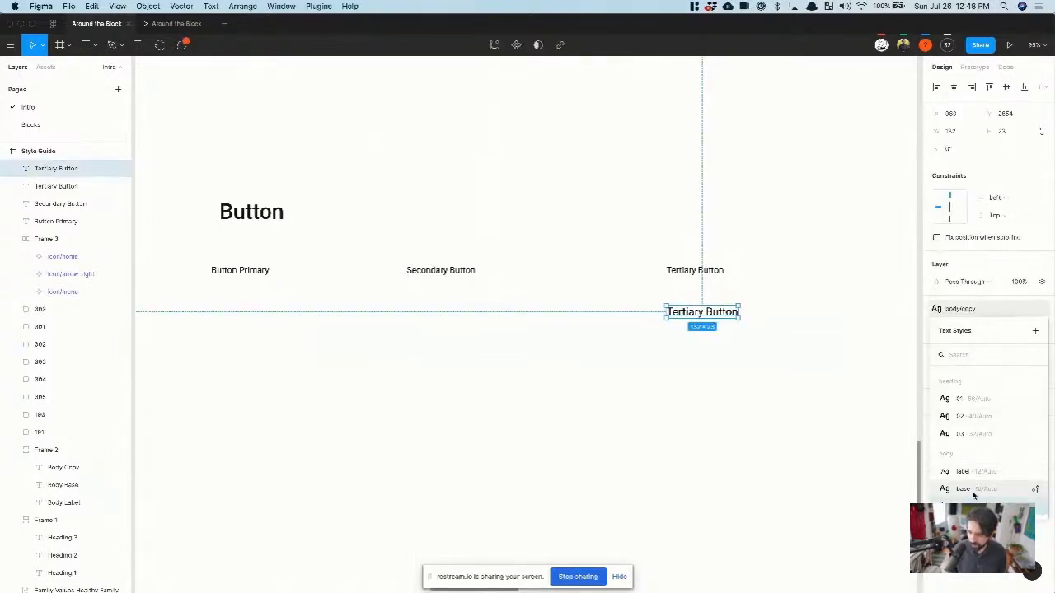
{"action": "left_click", "coordinate": [846, 487]}
{"action": "left_click", "coordinate": [729, 314]}
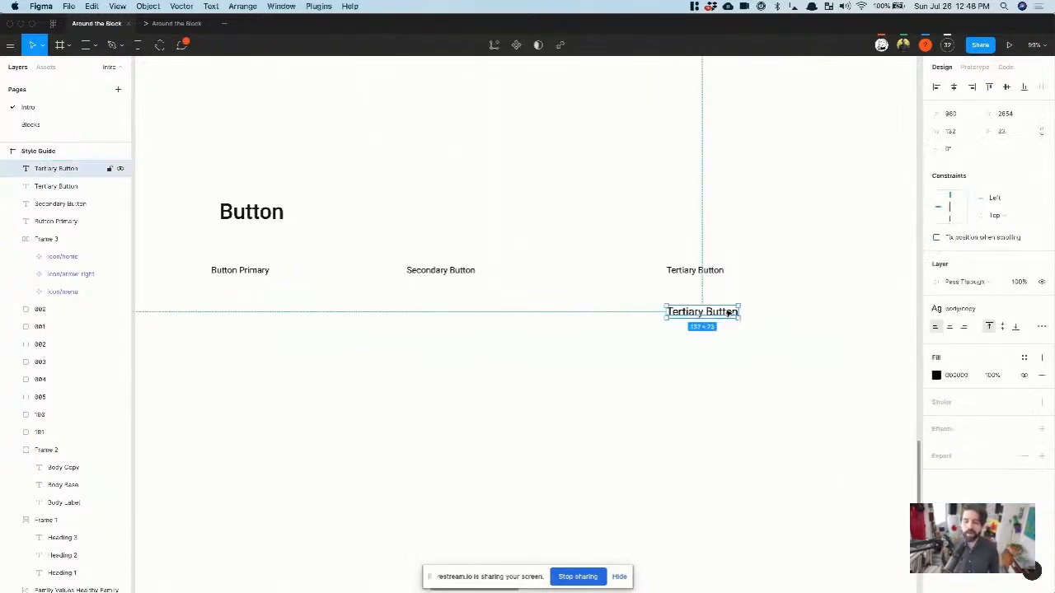
{"action": "key", "text": "BackSpace"}
Step: Line up the Button Primary label beneath the Button heading and wrap it in its own frame
{"action": "left_click", "coordinate": [231, 271]}
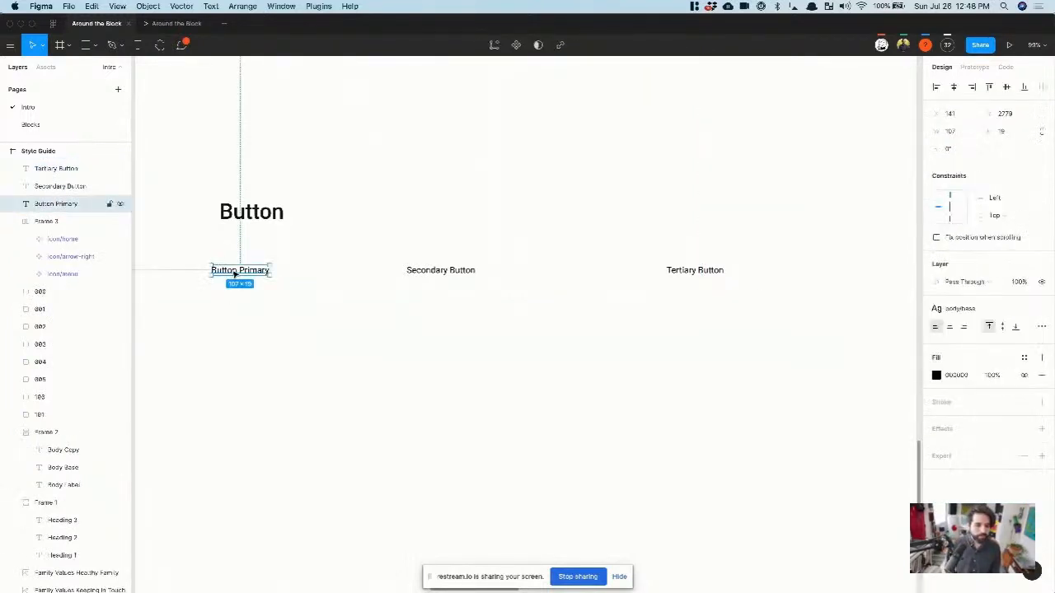
{"action": "left_click_drag", "start_coordinate": [235, 275], "coordinate": [246, 274]}
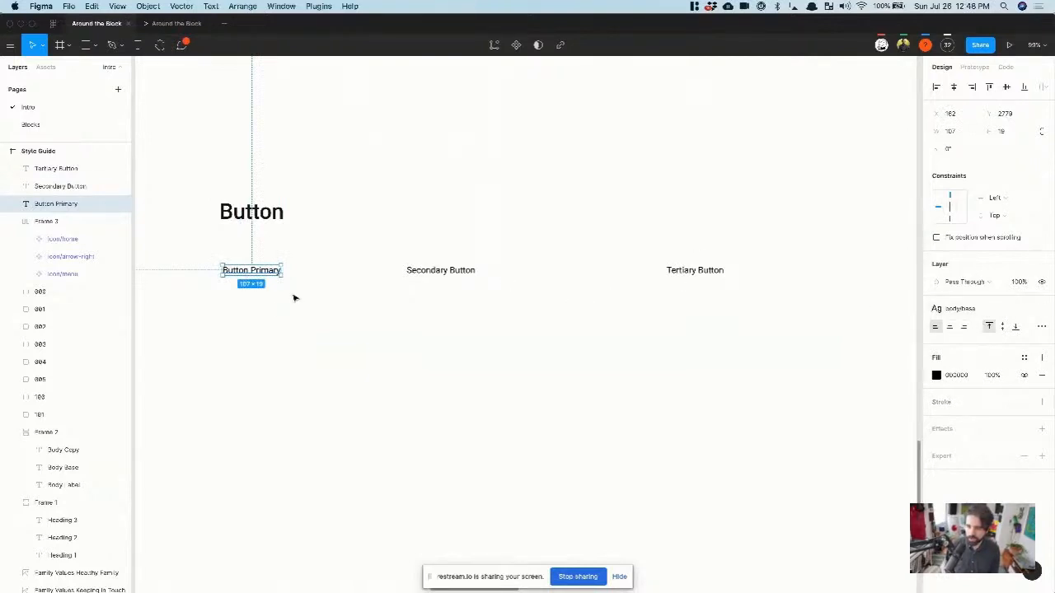
{"action": "scroll", "coordinate": [188, 273], "scroll_direction": "up", "scroll_amount": 5}
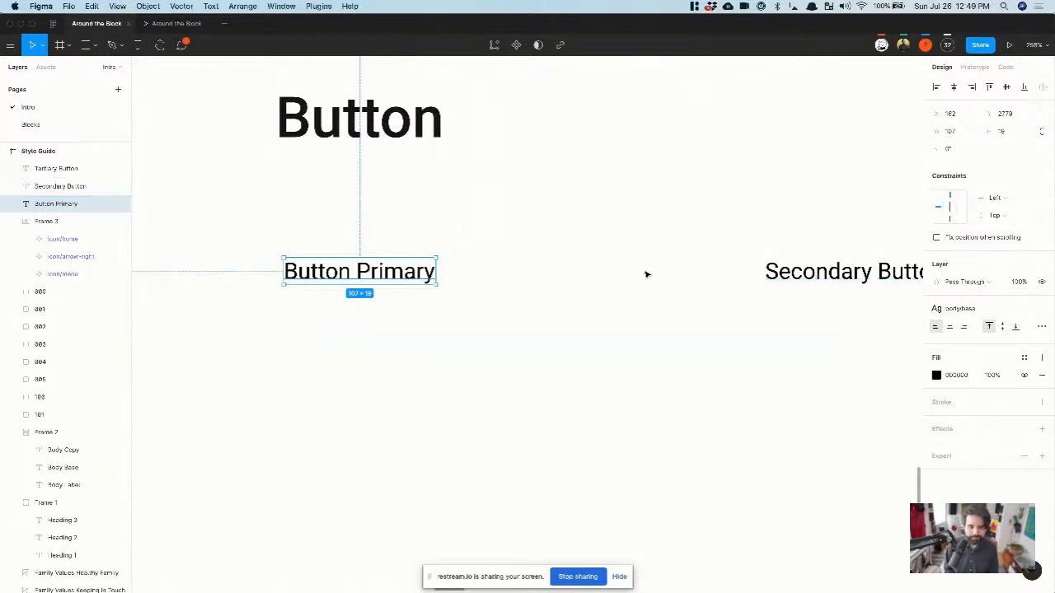
{"action": "key", "text": "super+alt+g"}
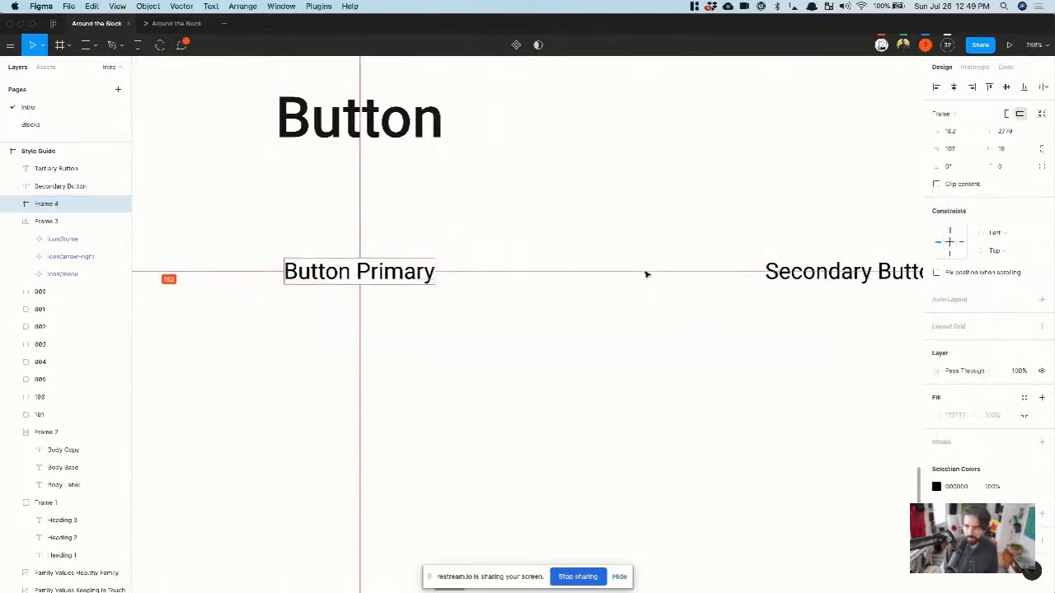
Step: Add auto layout to the new frame around the Button Primary label
{"action": "left_click", "coordinate": [506, 305]}
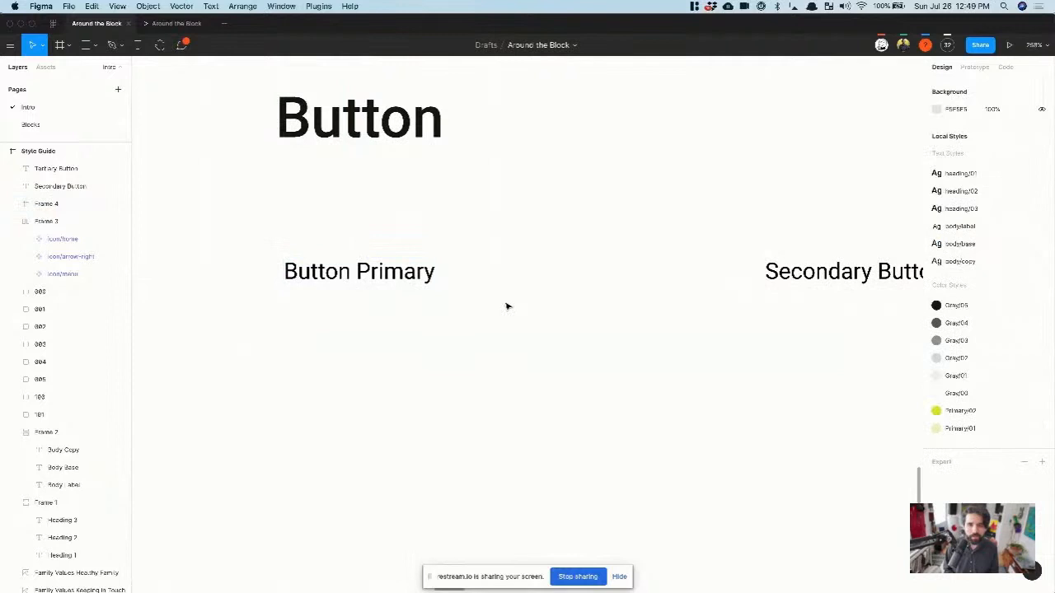
{"action": "left_click", "coordinate": [390, 276]}
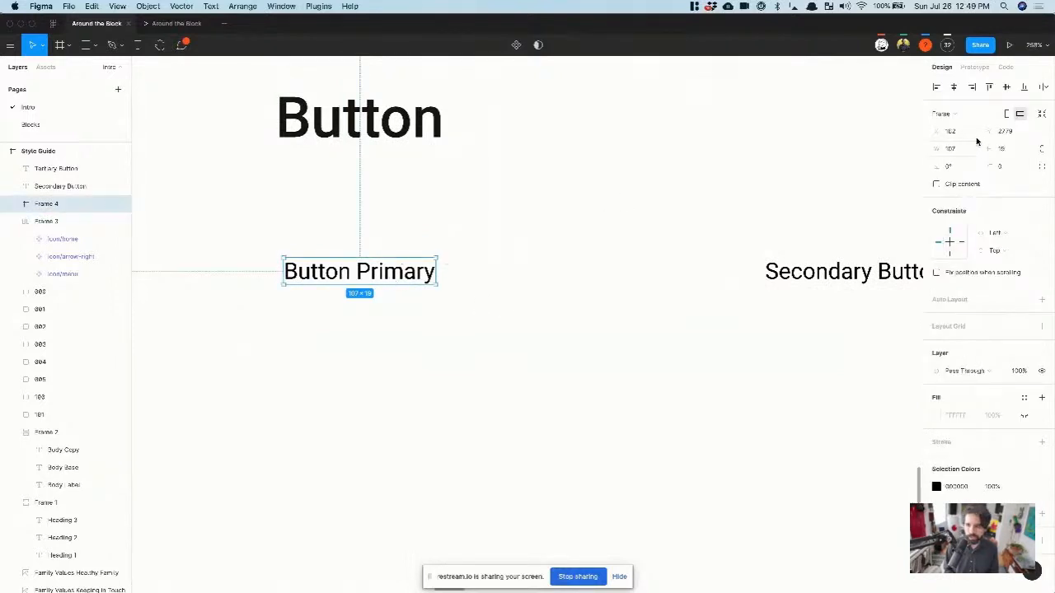
{"action": "left_click", "coordinate": [953, 124]}
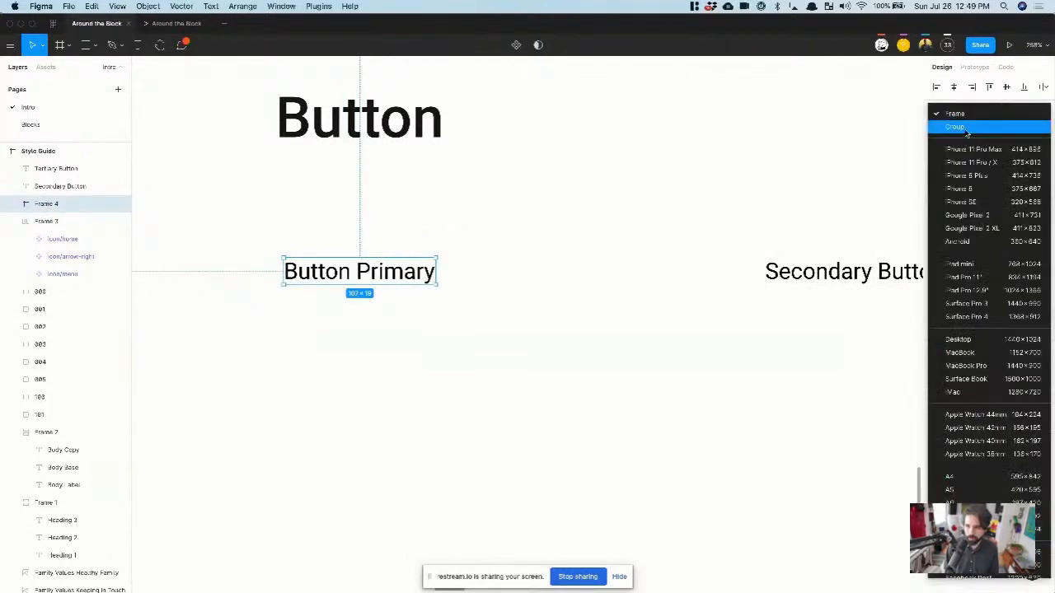
{"action": "left_click", "coordinate": [511, 283]}
{"action": "left_click", "coordinate": [360, 278]}
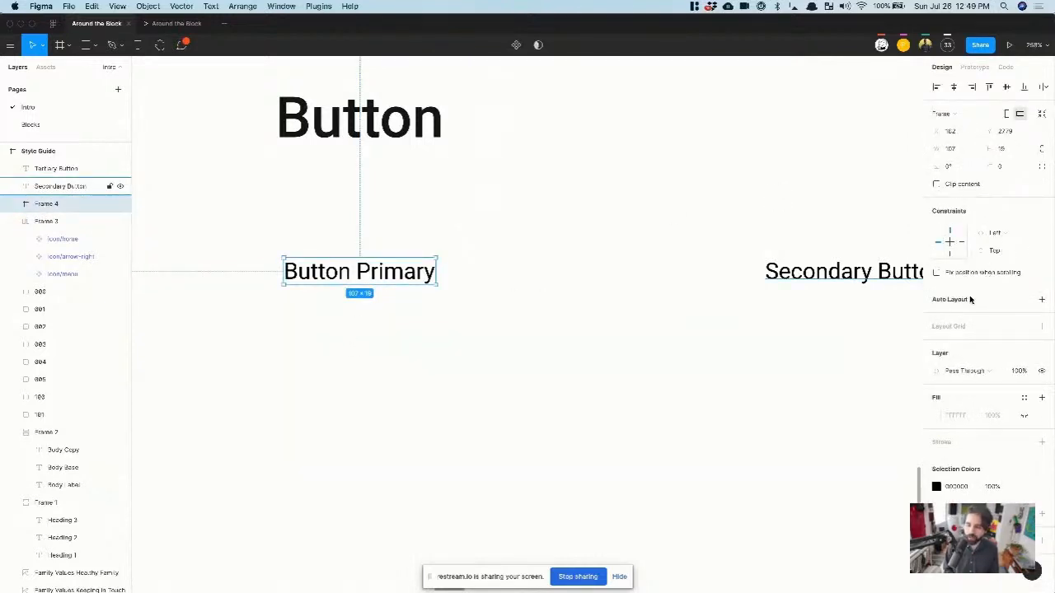
{"action": "left_click", "coordinate": [13, 204]}
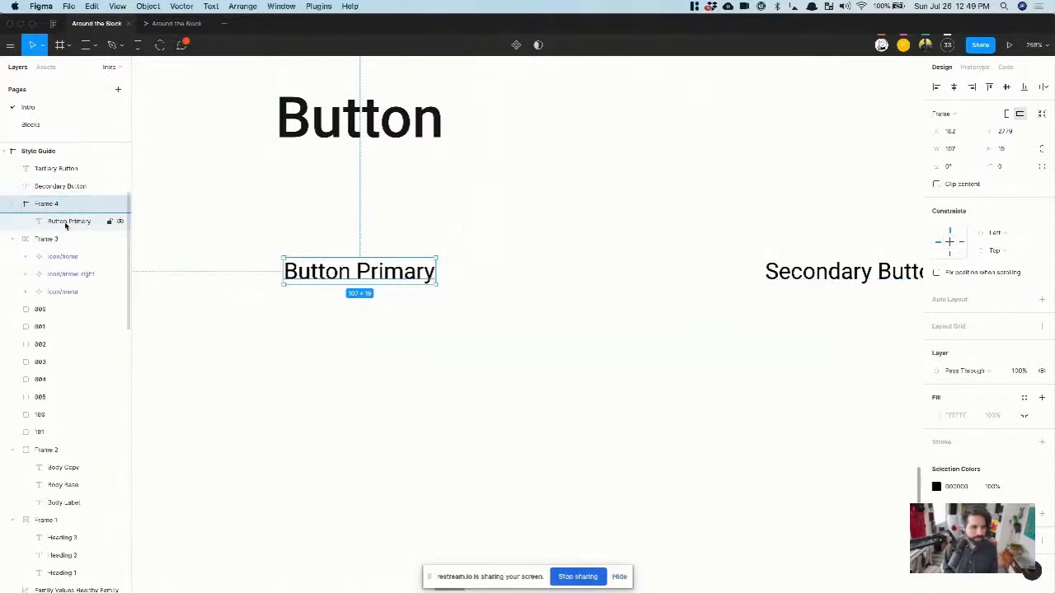
{"action": "left_click", "coordinate": [1041, 301]}
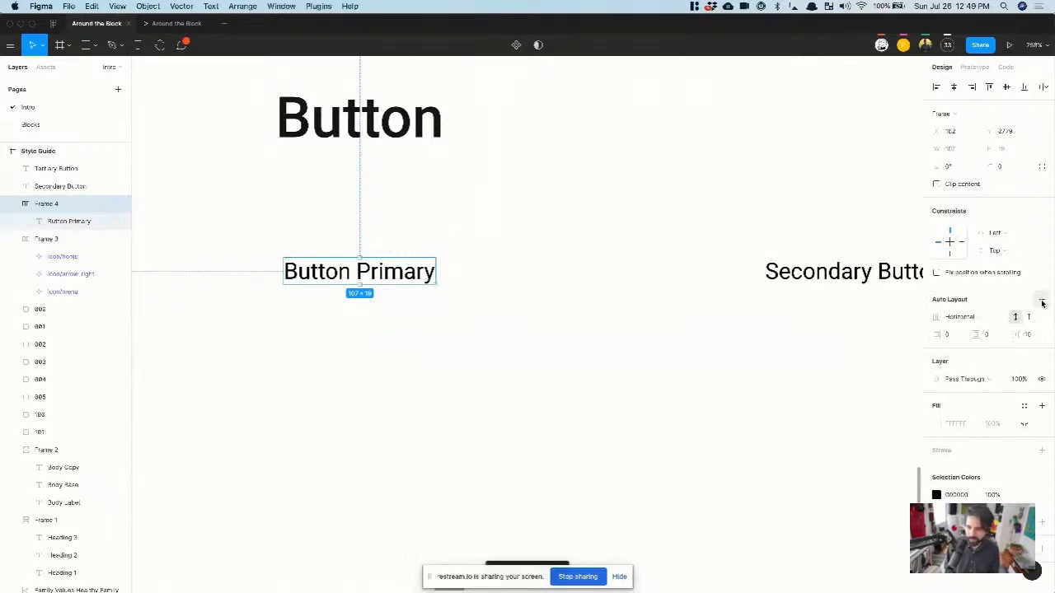
Step: Set the primary button frame's horizontal padding to 24 and its vertical padding to 8
{"action": "left_click", "coordinate": [947, 335]}
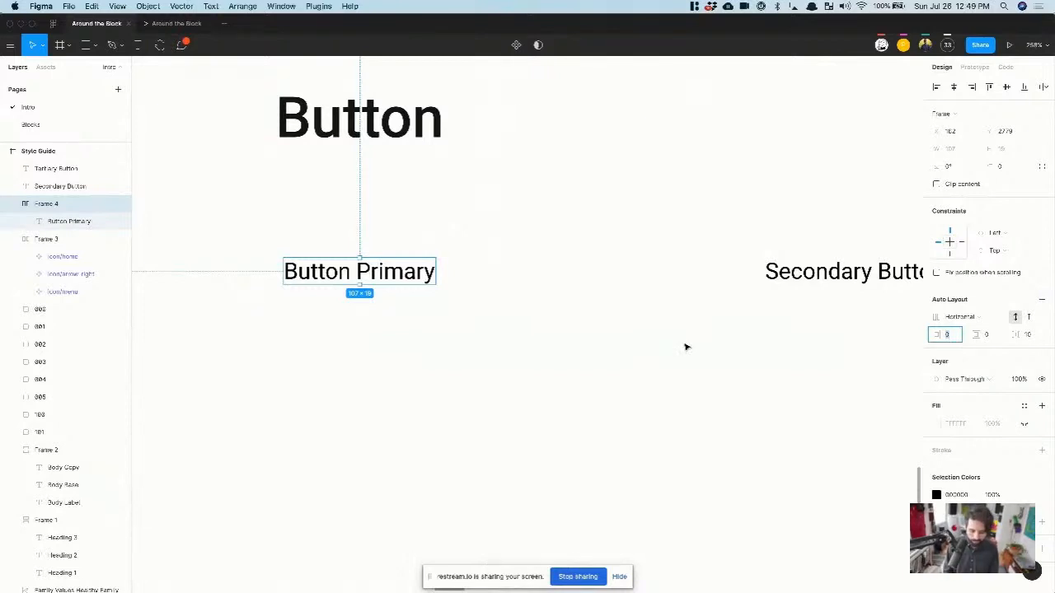
{"action": "type", "text": "12"}
{"action": "key", "text": "Return"}
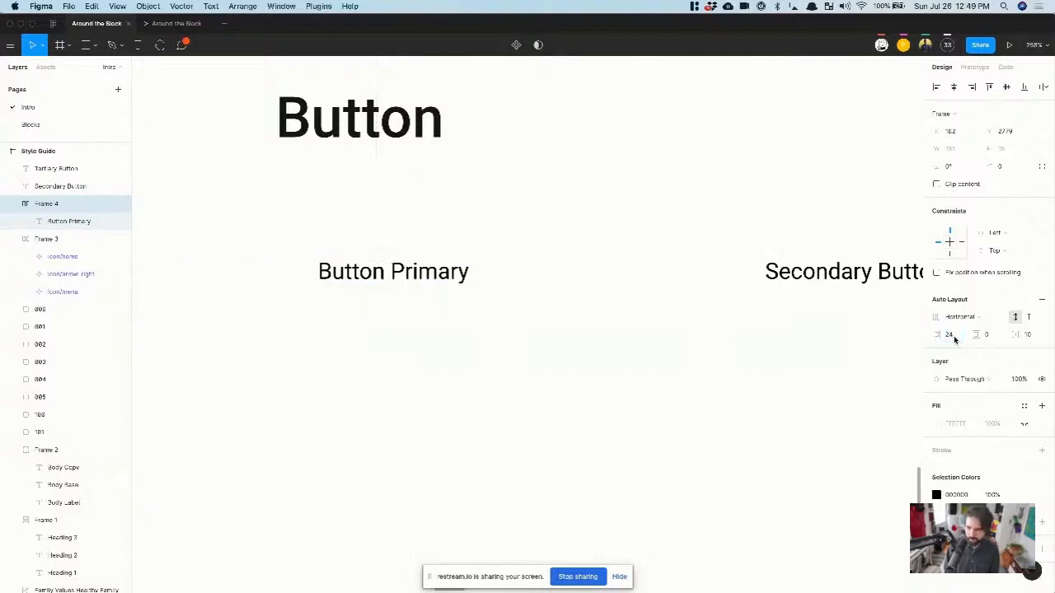
{"action": "type", "text": "24"}
{"action": "key", "text": "Return"}
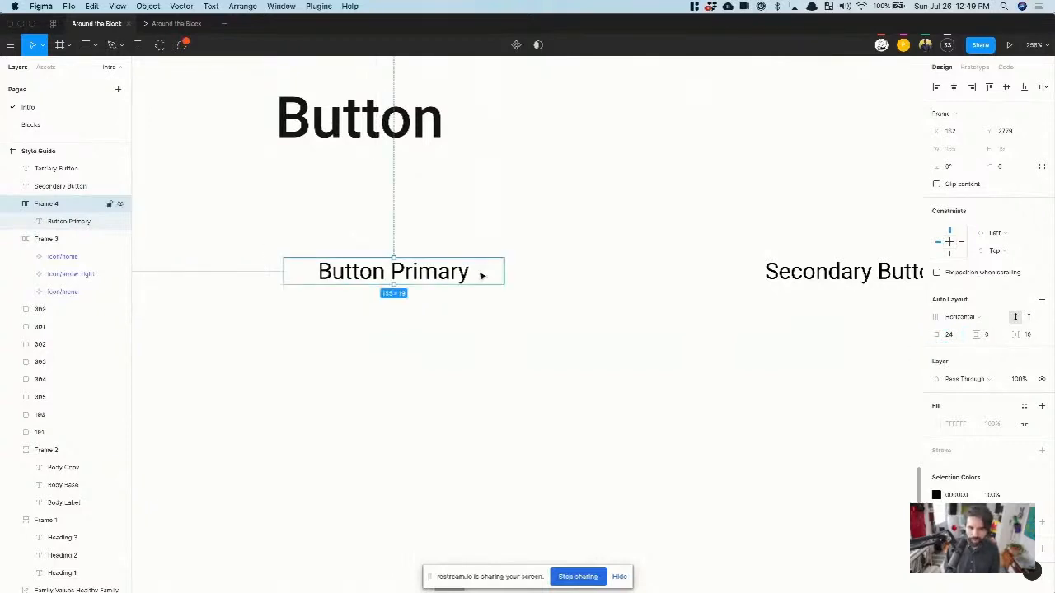
{"action": "left_click", "coordinate": [986, 334]}
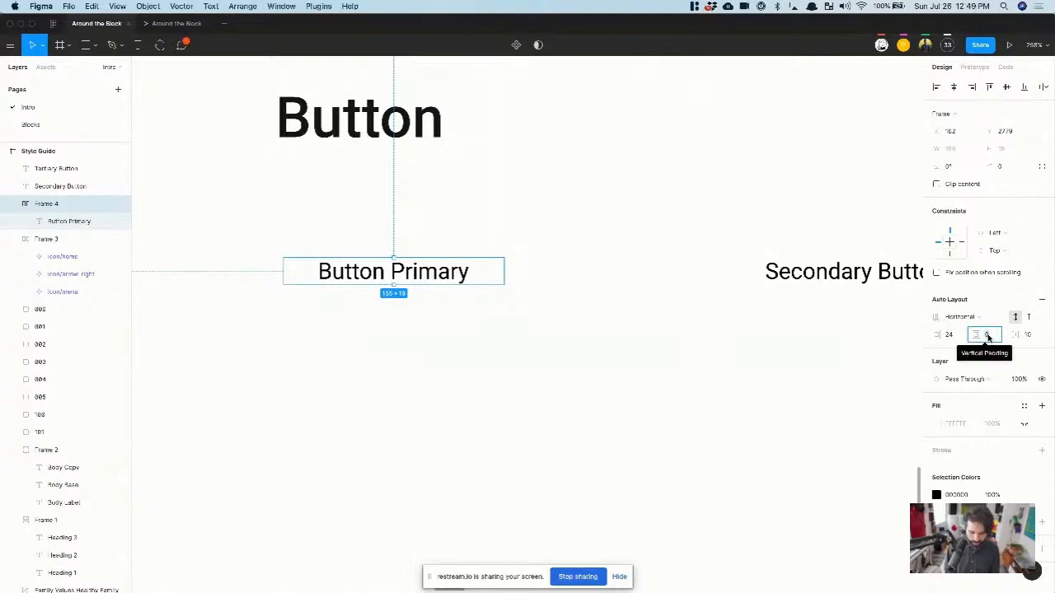
{"action": "type", "text": "8"}
{"action": "key", "text": "Return"}
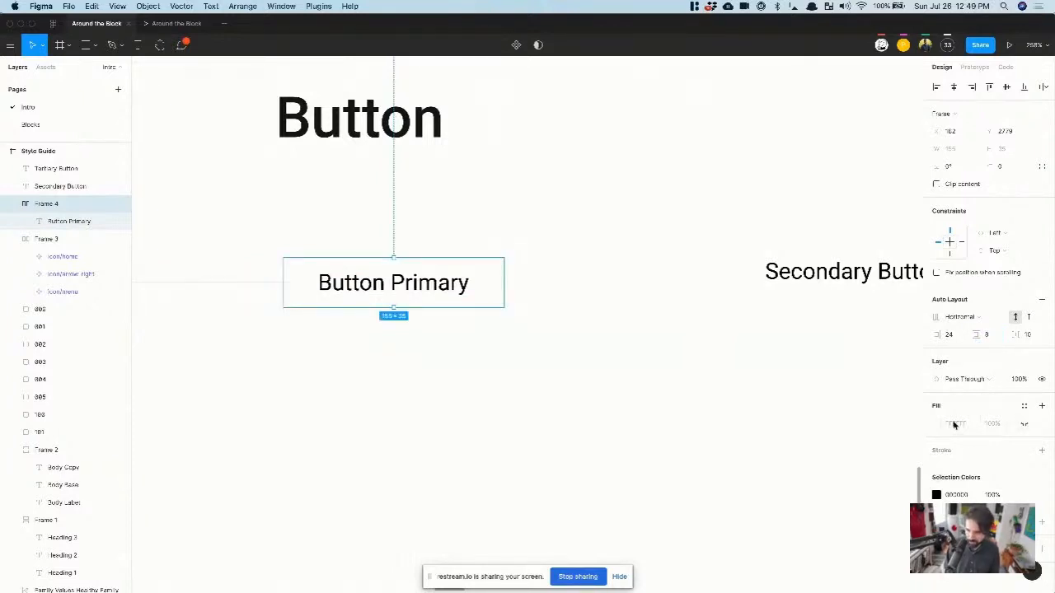
Step: Fill the primary button frame with the Gray/05 color style
{"action": "left_click", "coordinate": [1021, 407]}
{"action": "left_click", "coordinate": [946, 462]}
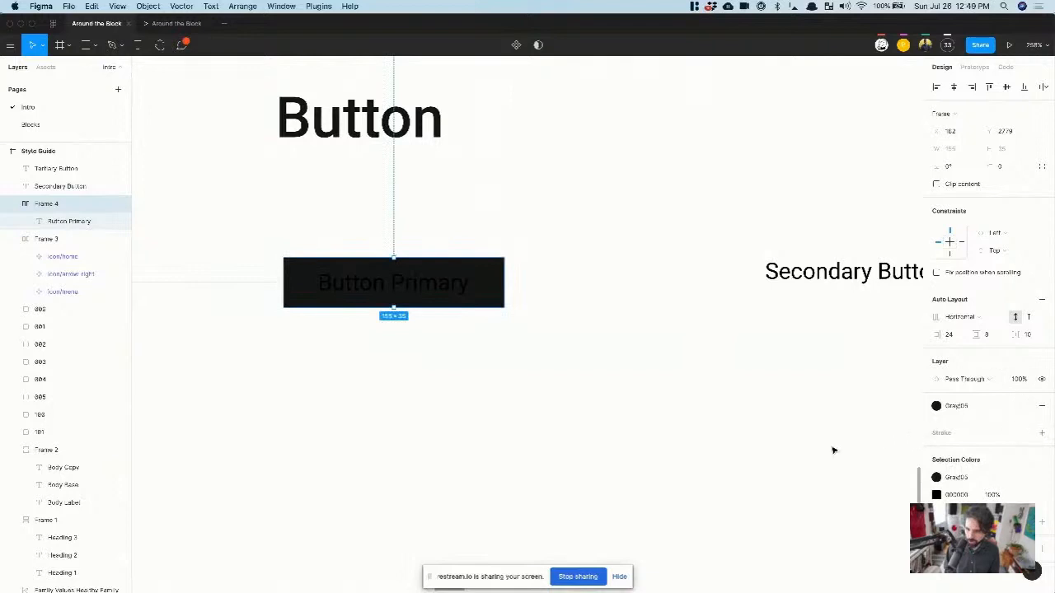
{"action": "left_click", "coordinate": [731, 407]}
Step: Change the Button Primary label's text color to white (FFFFFF)
{"action": "left_click", "coordinate": [392, 294]}
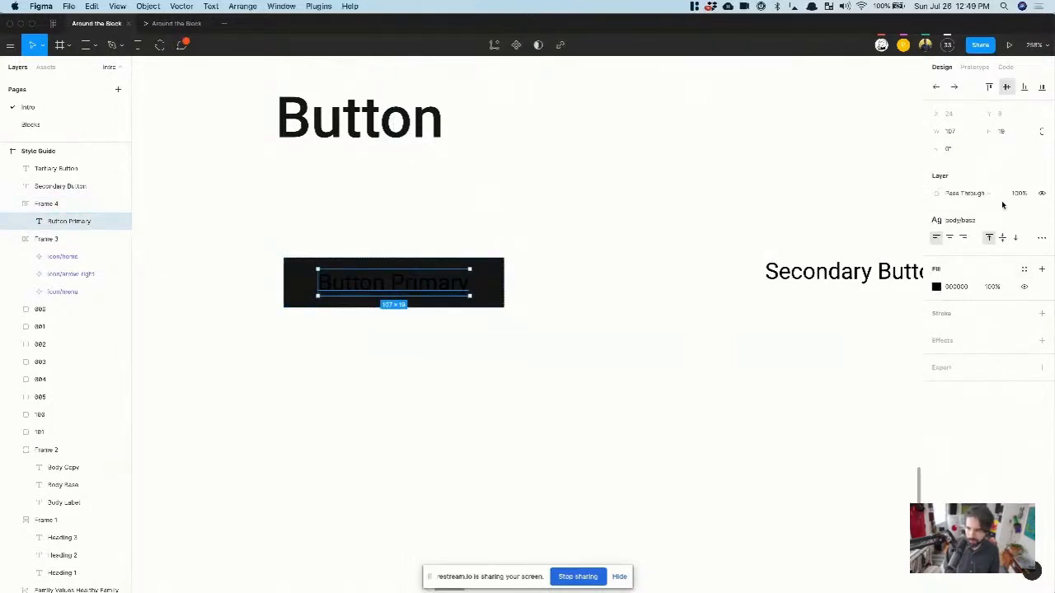
{"action": "left_click", "coordinate": [937, 287]}
{"action": "left_click_drag", "start_coordinate": [821, 341], "coordinate": [711, 259]}
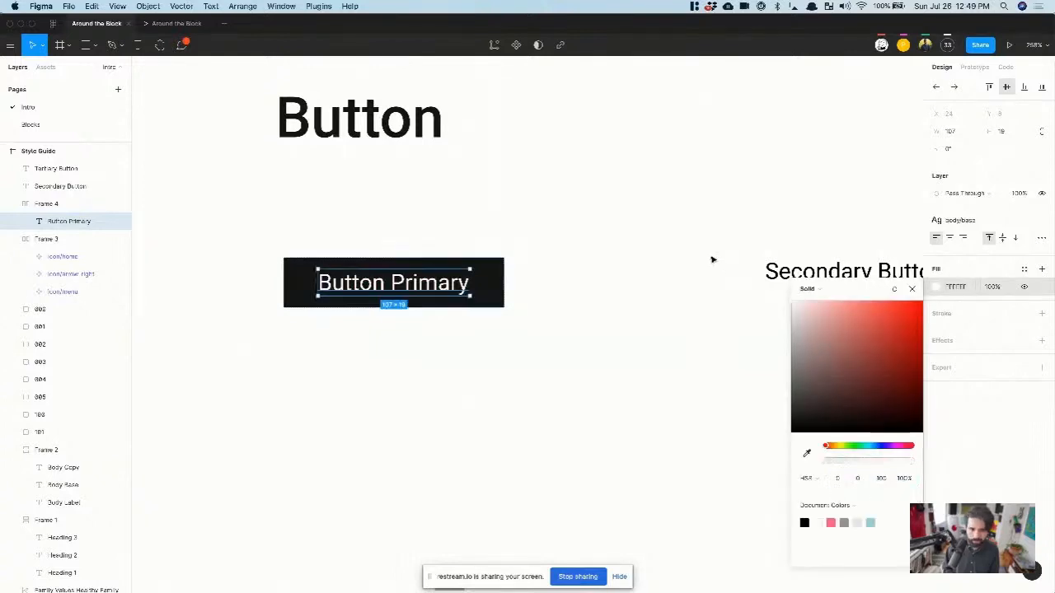
{"action": "left_click", "coordinate": [497, 355]}
Step: Set the primary button frame's corner radius to 4
{"action": "left_click", "coordinate": [341, 302]}
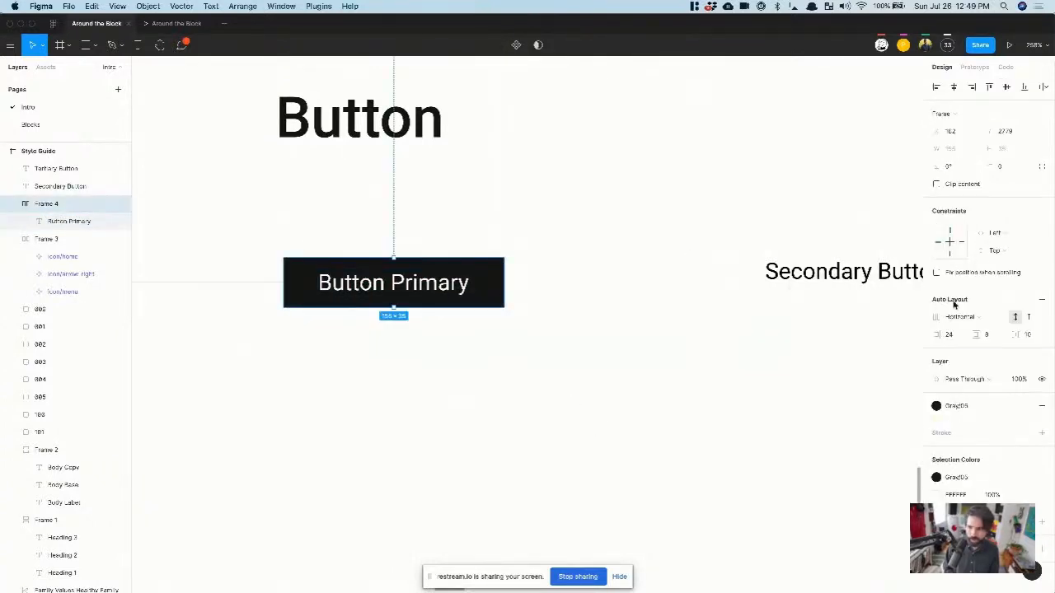
{"action": "left_click", "coordinate": [1012, 168]}
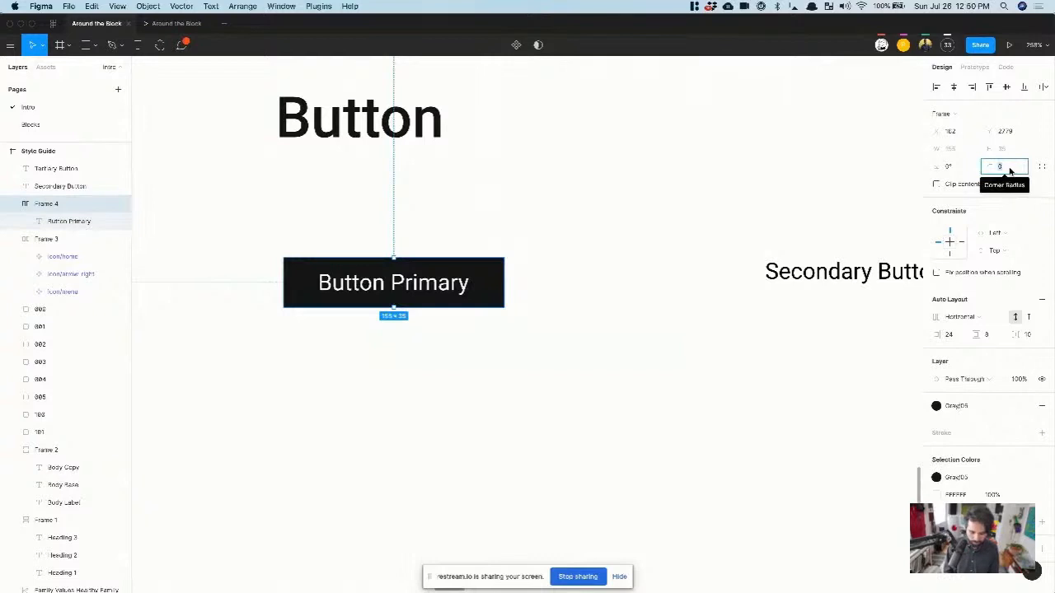
{"action": "type", "text": "4"}
{"action": "key", "text": "Return"}
{"action": "left_click", "coordinate": [438, 431]}
Step: Replace the primary button's label text with "yo"
{"action": "left_click", "coordinate": [420, 285]}
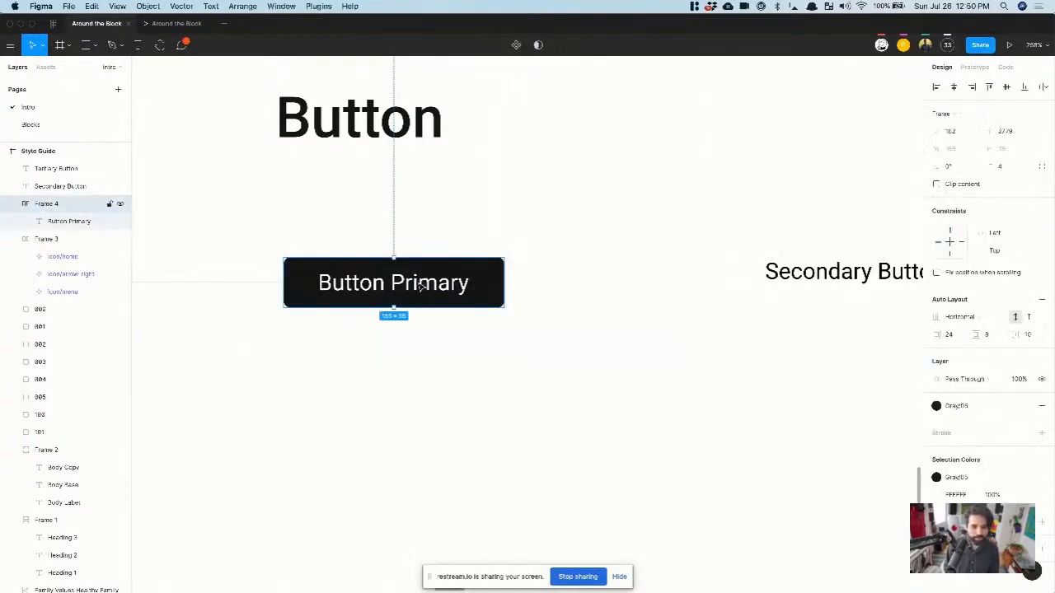
{"action": "double_click", "coordinate": [420, 285]}
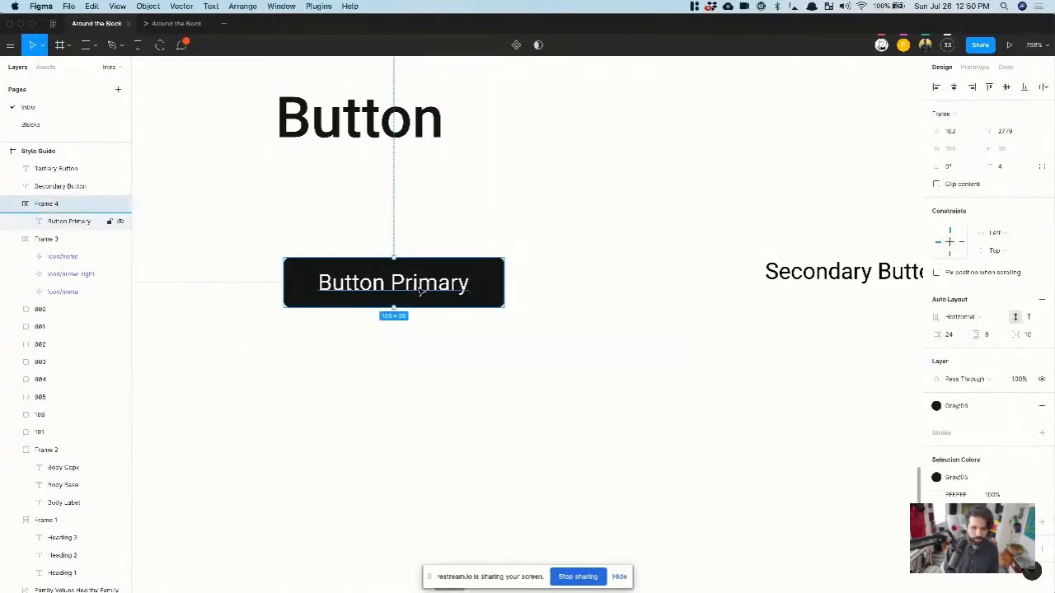
{"action": "double_click", "coordinate": [419, 286]}
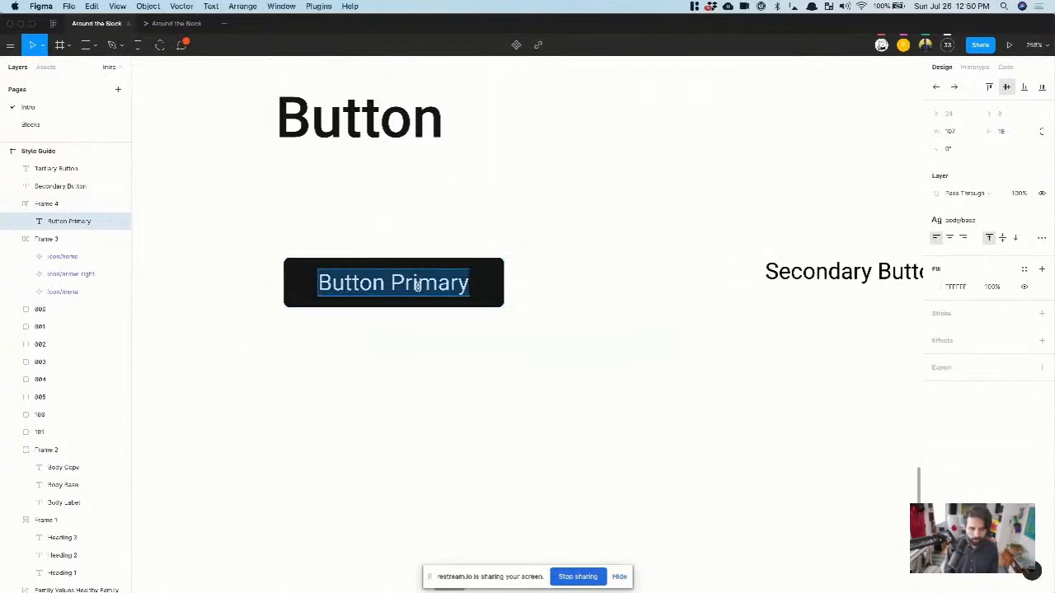
{"action": "type", "text": "yoooooo"}
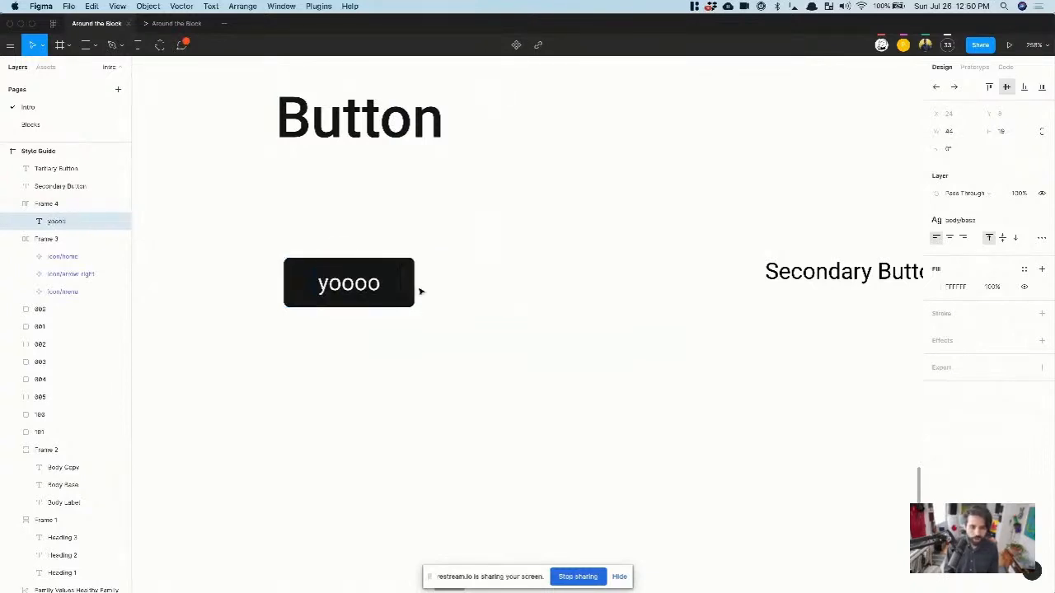
{"action": "key", "text": "BackSpace"}
{"action": "key", "text": "BackSpace"}
{"action": "key", "text": "BackSpace"}
{"action": "key", "text": "BackSpace"}
{"action": "key", "text": "BackSpace"}
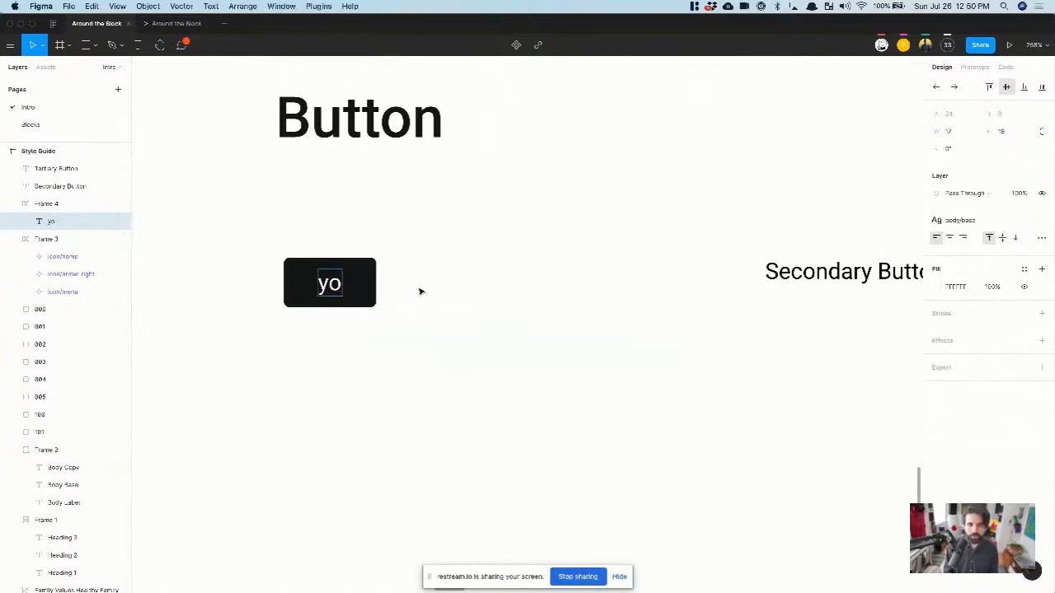
{"action": "left_click", "coordinate": [396, 336]}
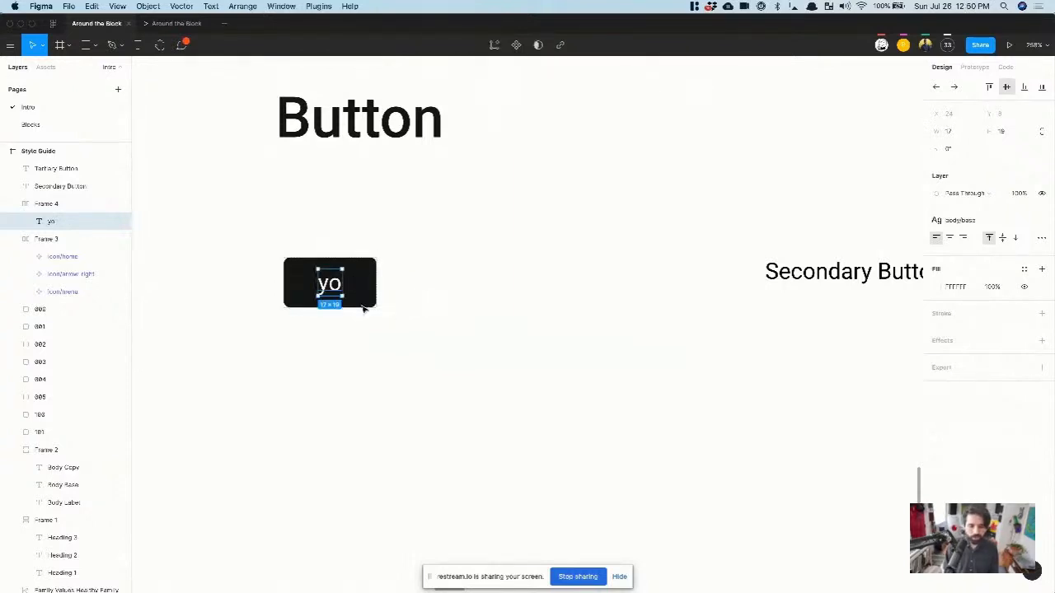
Step: Set the primary button frame's vertical padding to 12
{"action": "left_click", "coordinate": [450, 292]}
{"action": "left_click", "coordinate": [347, 293]}
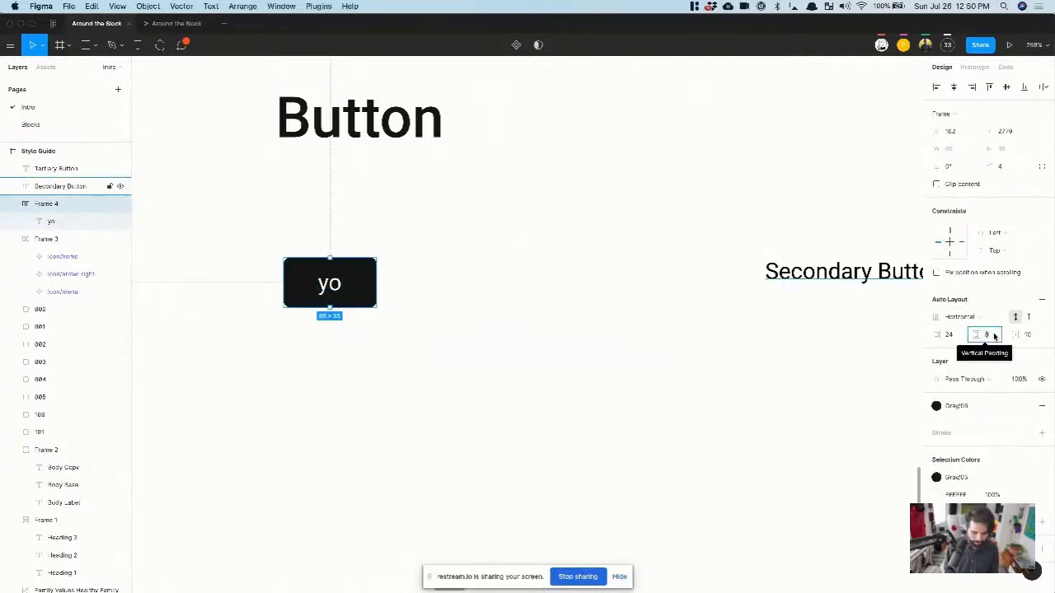
{"action": "type", "text": "12"}
{"action": "key", "text": "Return"}
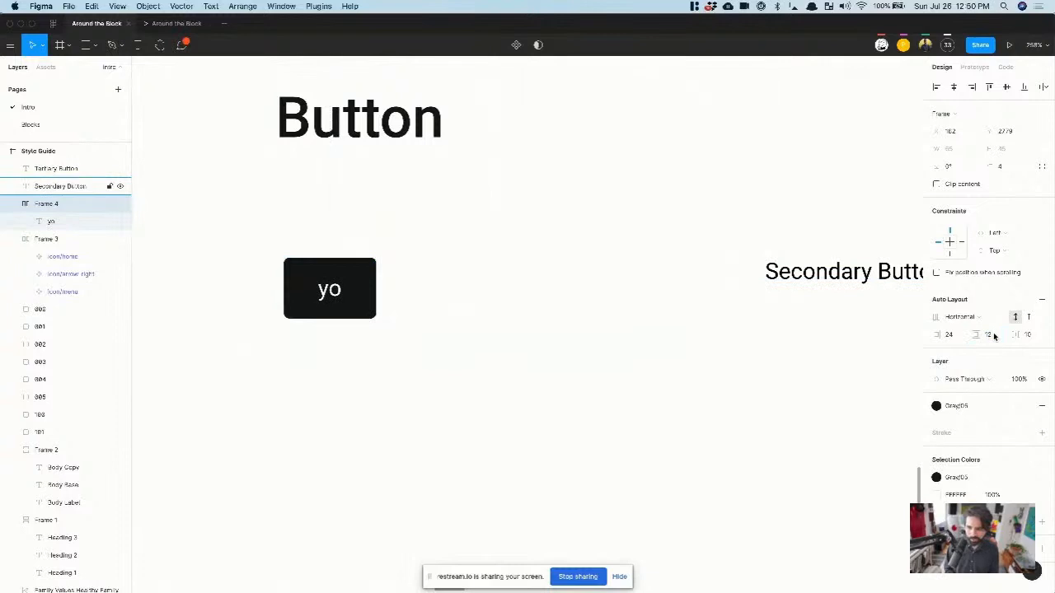
{"action": "left_click", "coordinate": [993, 337]}
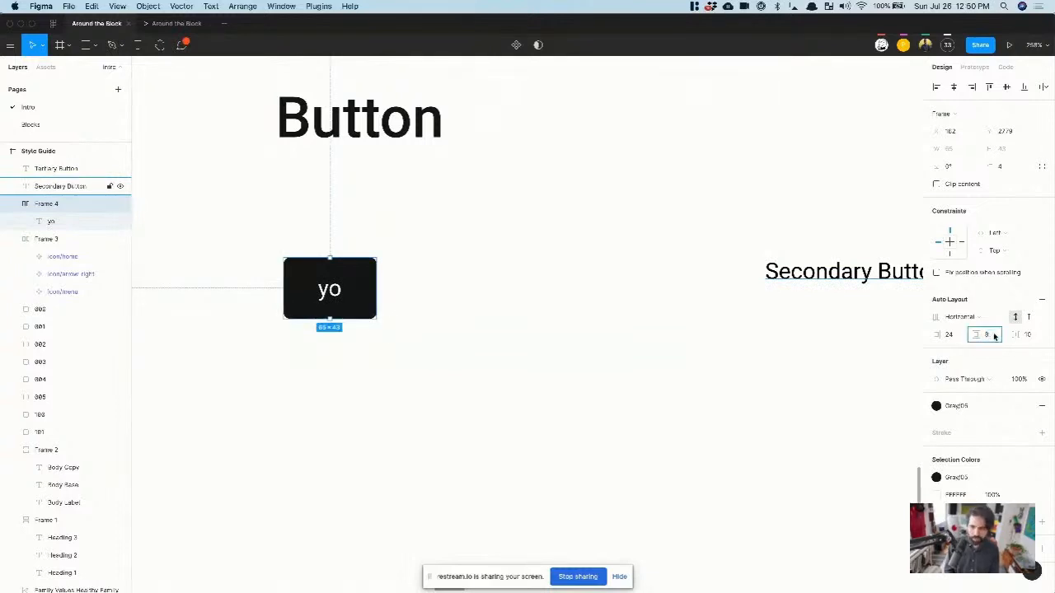
{"action": "left_click", "coordinate": [486, 415]}
{"action": "left_click", "coordinate": [332, 314]}
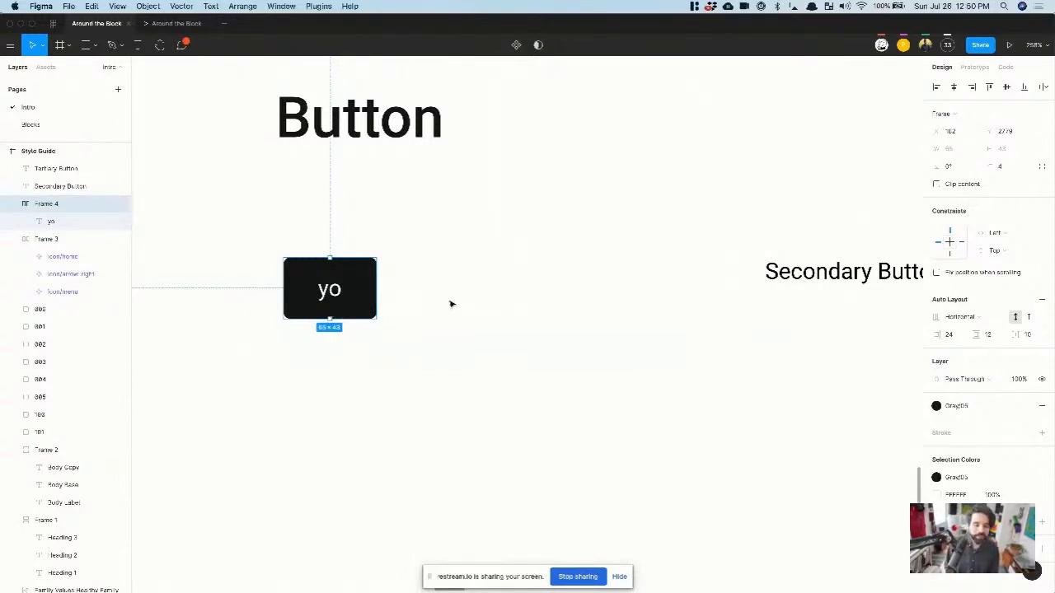
{"action": "left_click", "coordinate": [451, 304]}
Step: Replace the dark button's "yo" label with "Primary Button"
{"action": "left_click", "coordinate": [330, 293]}
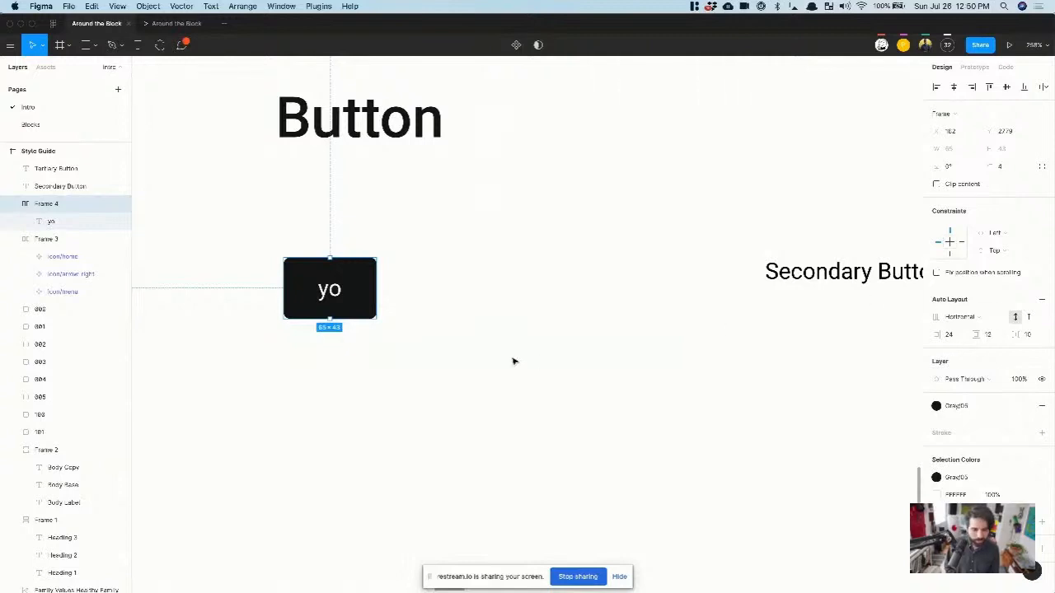
{"action": "double_click", "coordinate": [338, 291]}
{"action": "double_click", "coordinate": [336, 290]}
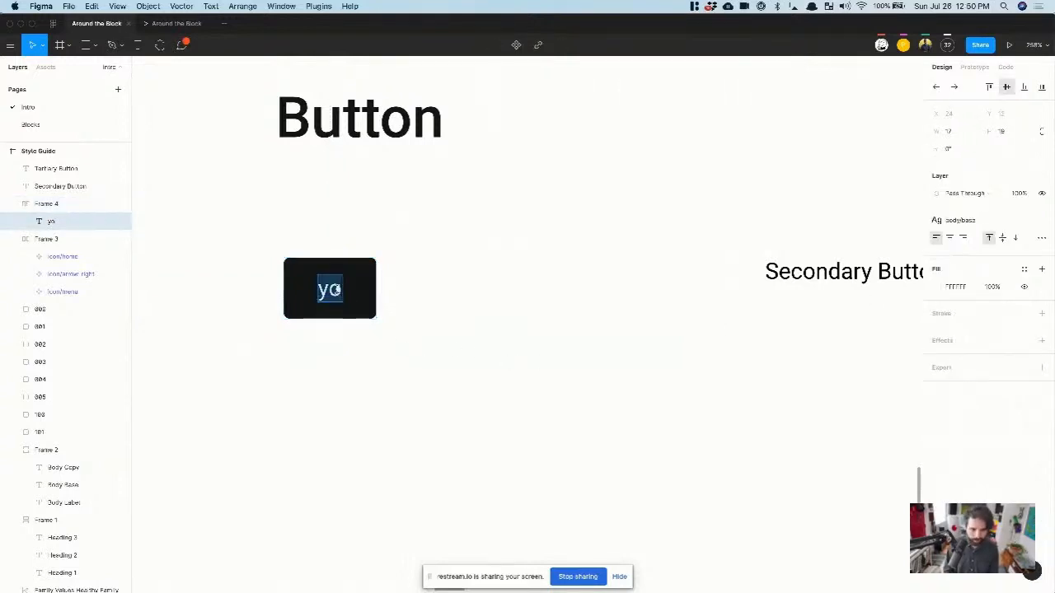
{"action": "type", "text": "Primary Button"}
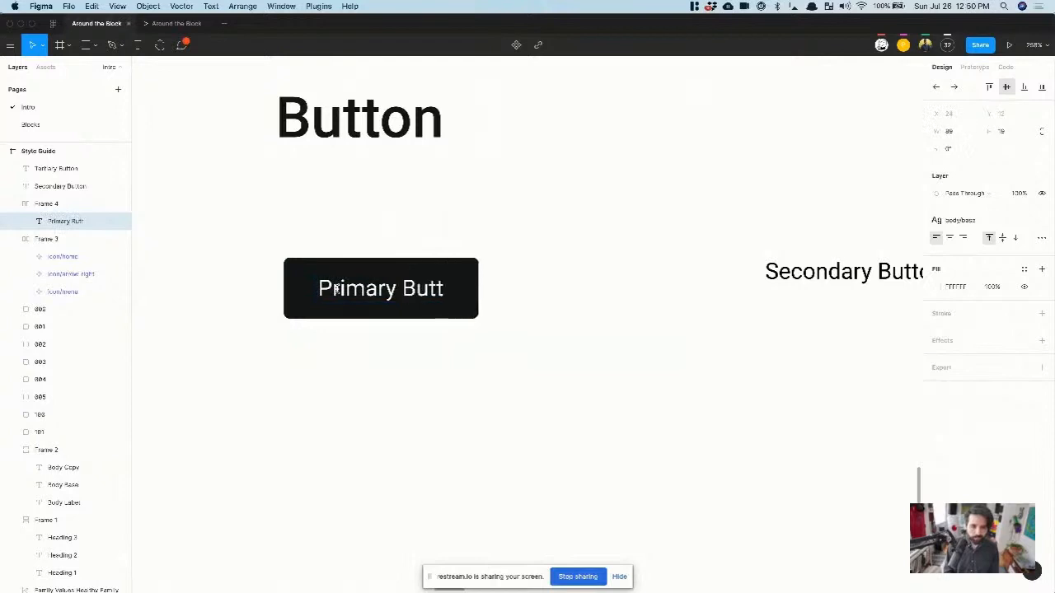
{"action": "key", "text": "Return"}
{"action": "key", "text": "BackSpace"}
{"action": "key", "text": "Escape"}
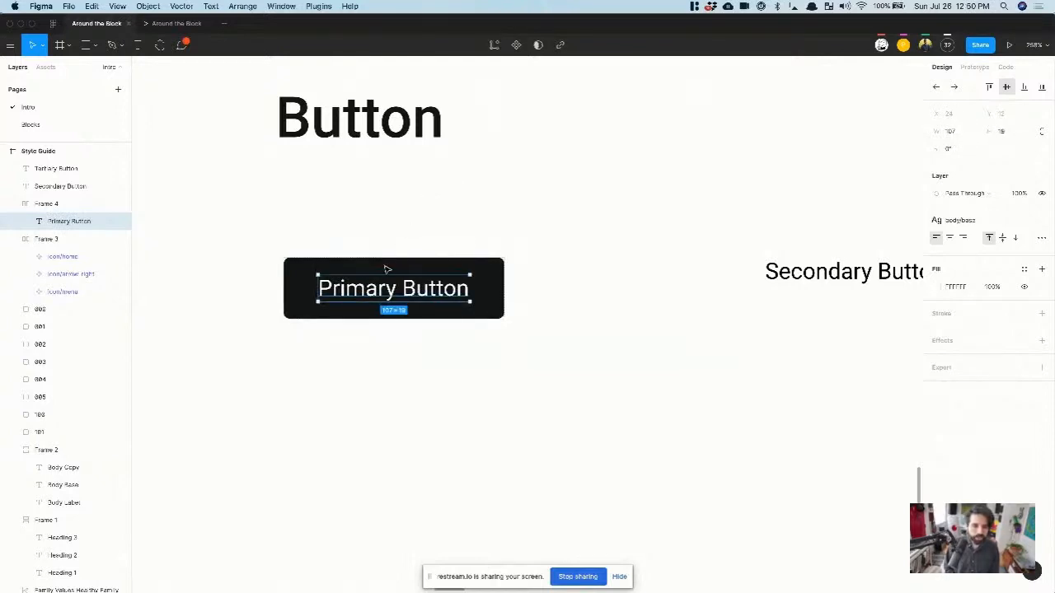
Step: Rename the dark button's auto-layout frame as button/primary
{"action": "left_click", "coordinate": [386, 270]}
{"action": "left_click", "coordinate": [436, 236]}
{"action": "left_click", "coordinate": [419, 277]}
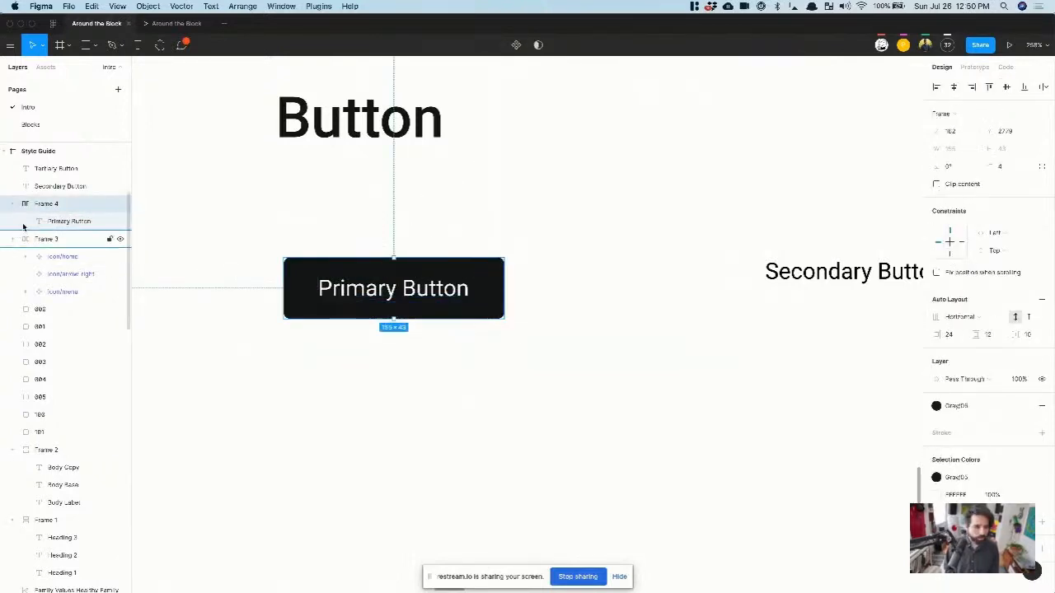
{"action": "double_click", "coordinate": [46, 206]}
{"action": "type", "text": "putto"}
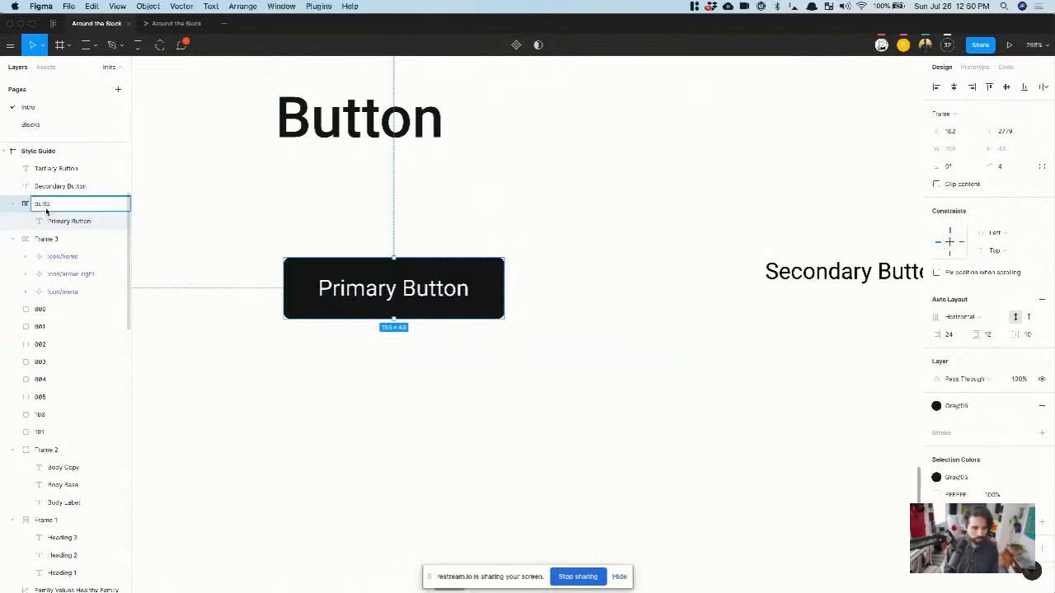
{"action": "type", "text": "n/primary"}
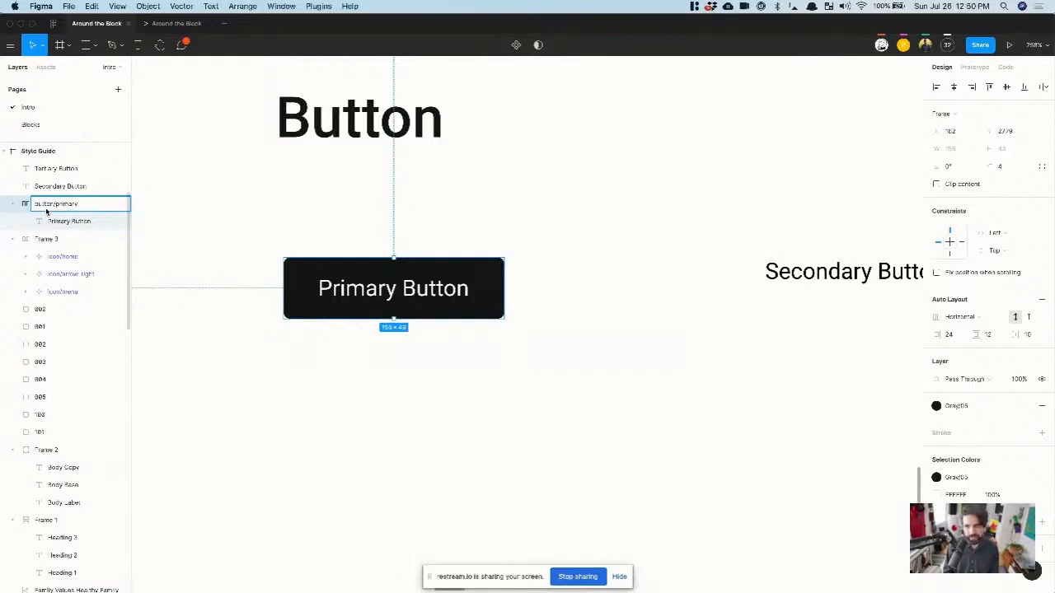
{"action": "key", "text": "Return"}
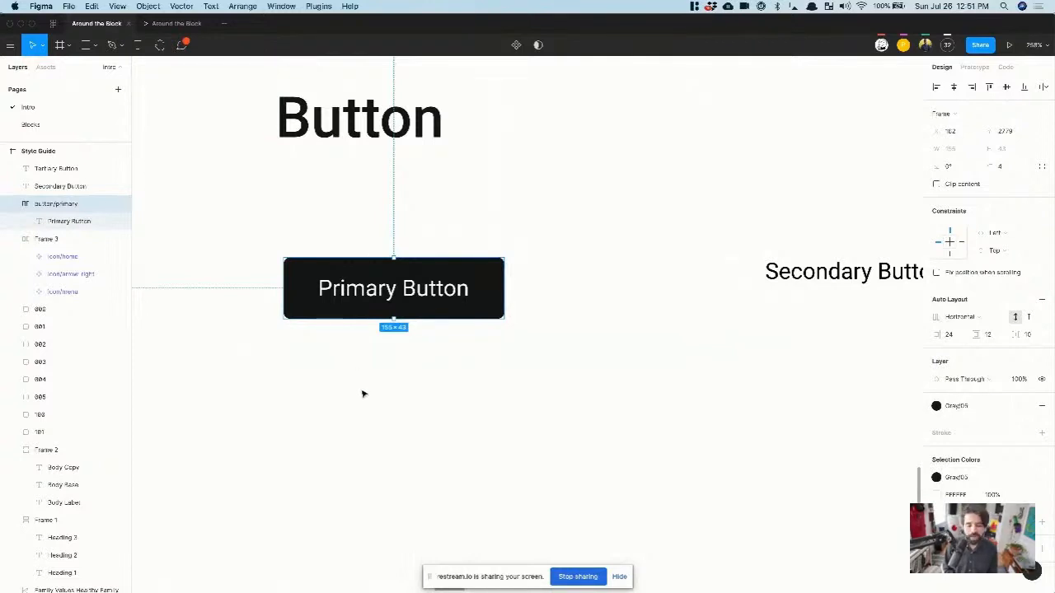
Step: Turn the button/primary frame into a component and place an instance of it beside the original, toward the Secondary Button text
{"action": "scroll", "coordinate": [384, 316], "scroll_direction": "down", "scroll_amount": 5}
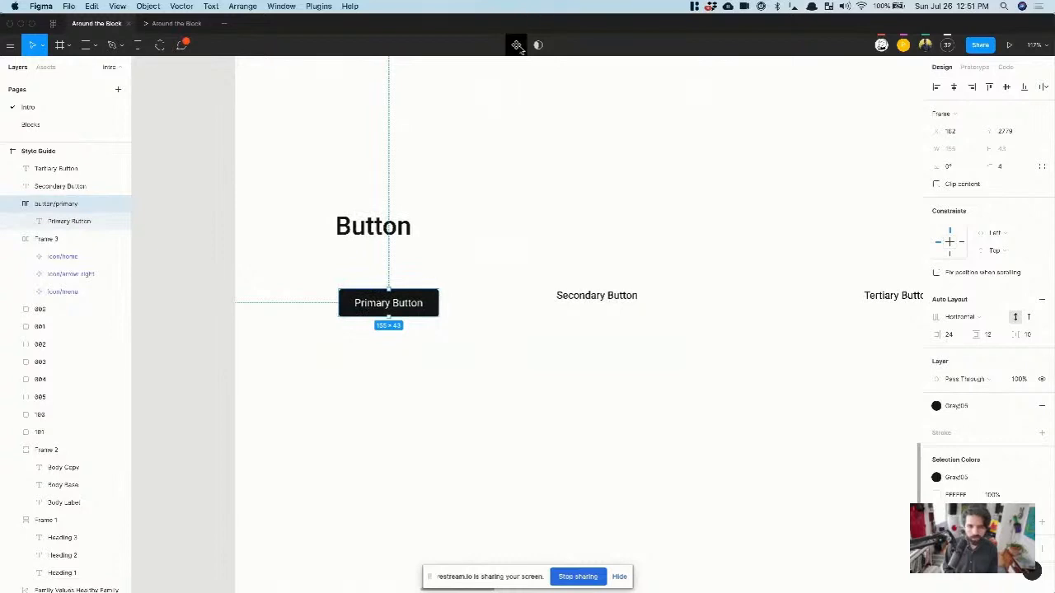
{"action": "left_click", "coordinate": [516, 44]}
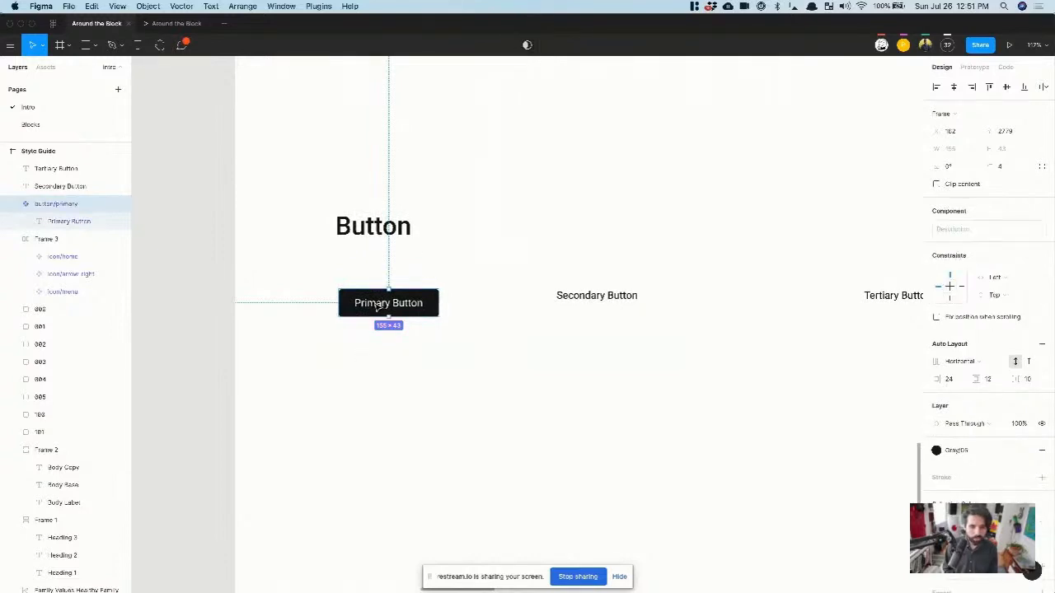
{"action": "left_click_drag", "start_coordinate": [386, 304], "coordinate": [543, 311]}
Step: Delete the loose Secondary Button text and detach the copied button instance from its main component
{"action": "left_click", "coordinate": [593, 295]}
{"action": "key", "text": "Delete"}
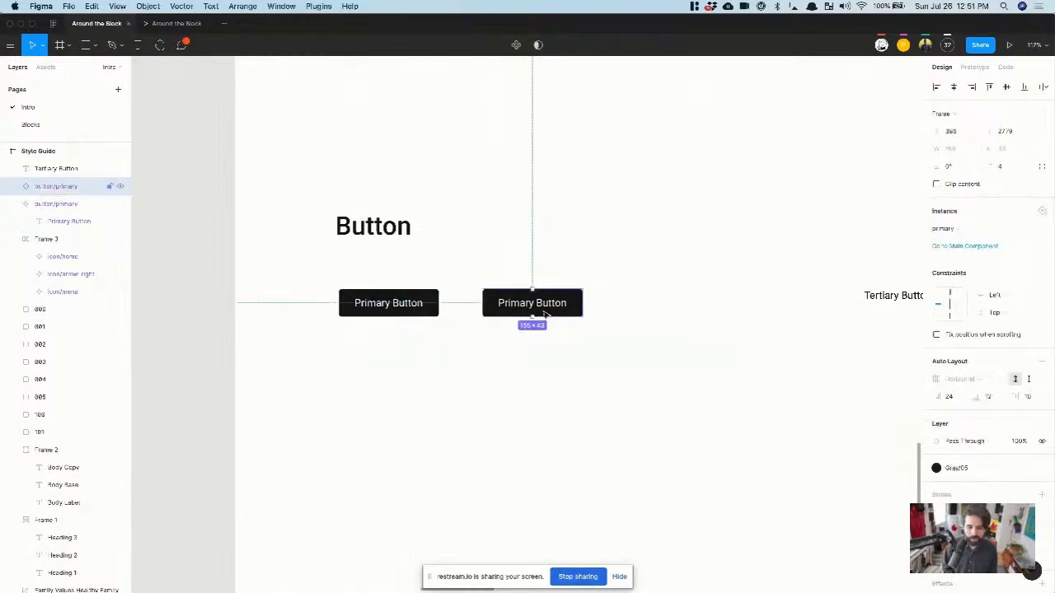
{"action": "scroll", "coordinate": [543, 311], "scroll_direction": "up", "scroll_amount": 5}
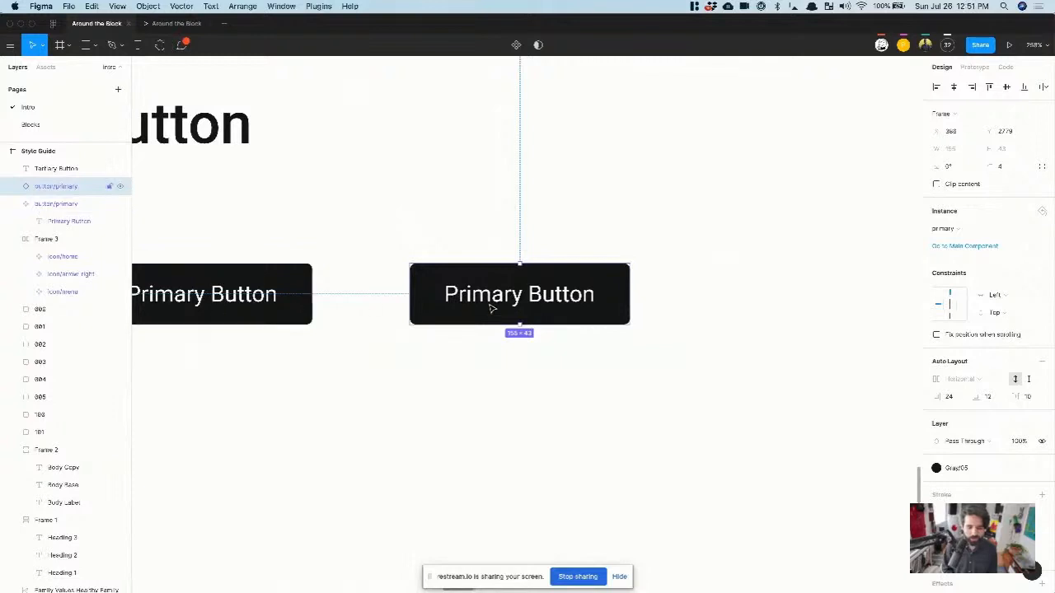
{"action": "right_click", "coordinate": [466, 284]}
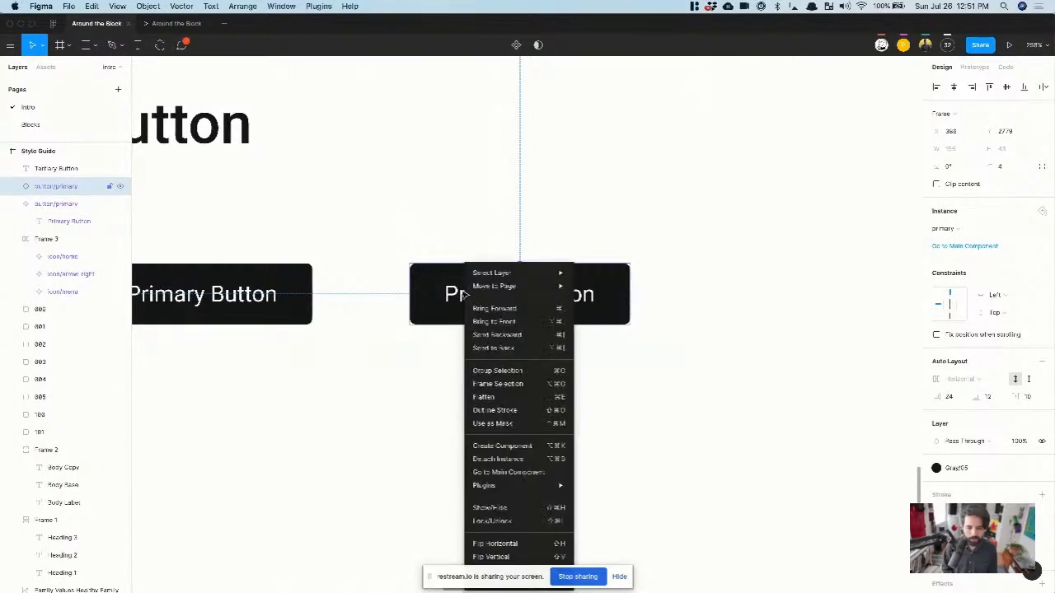
{"action": "left_click", "coordinate": [521, 459]}
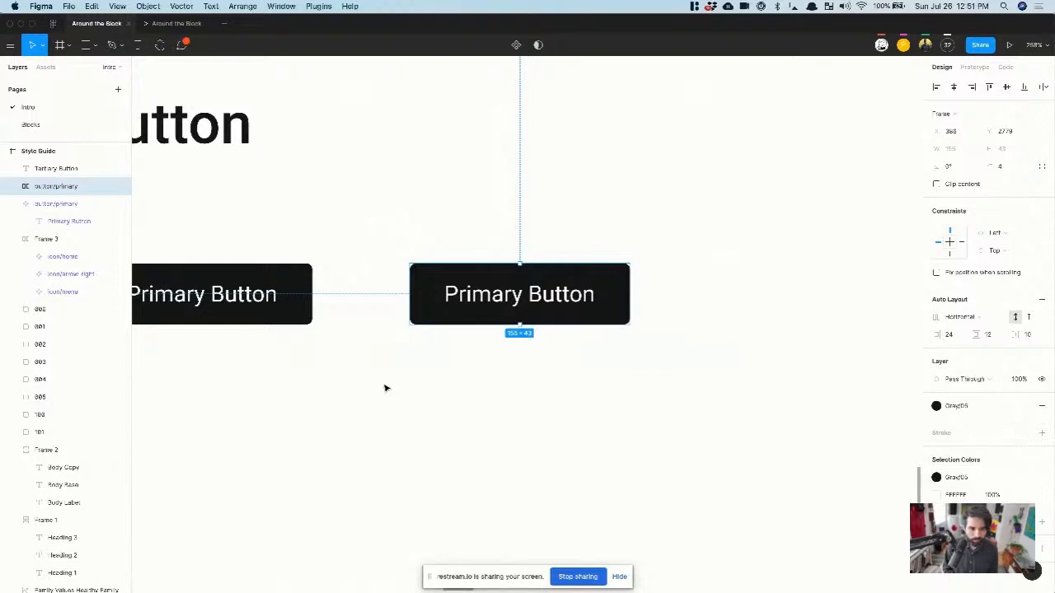
Step: Apply the Gray/00 color style to the label text inside the main button/primary component
{"action": "double_click", "coordinate": [251, 293]}
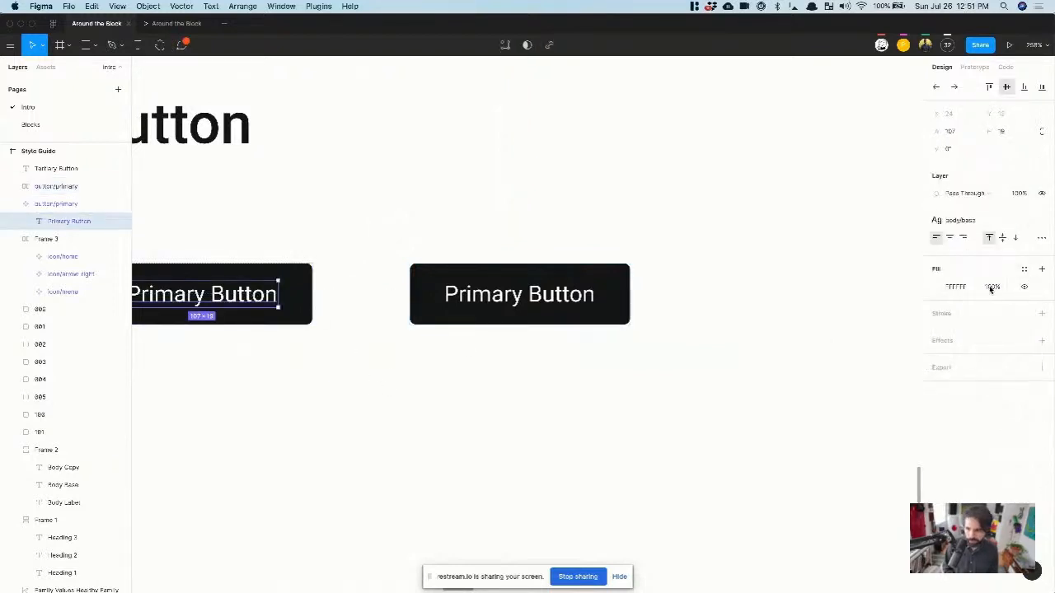
{"action": "left_click", "coordinate": [1025, 268]}
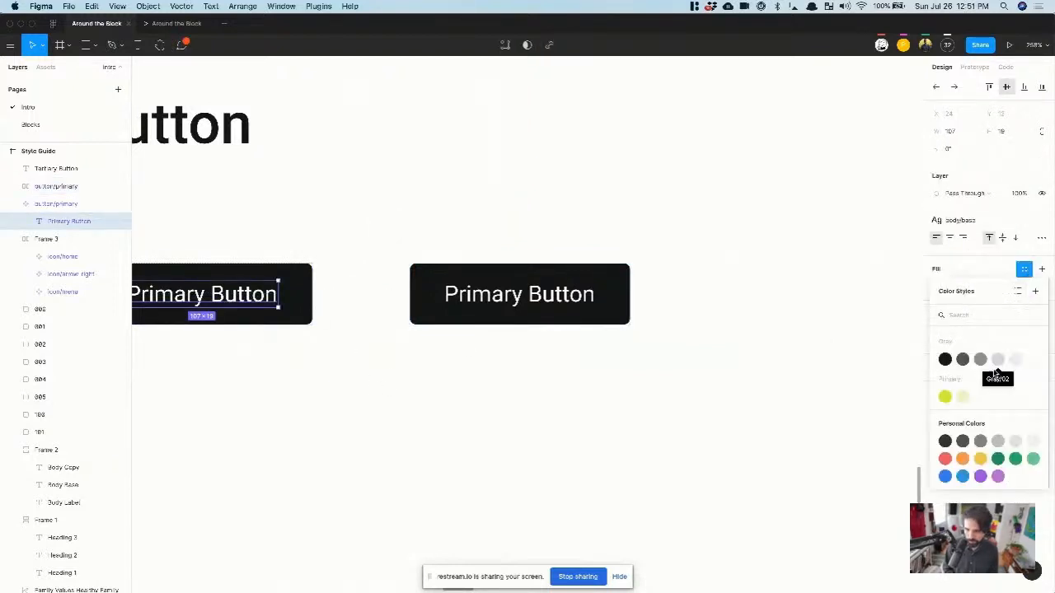
{"action": "left_click", "coordinate": [1035, 364]}
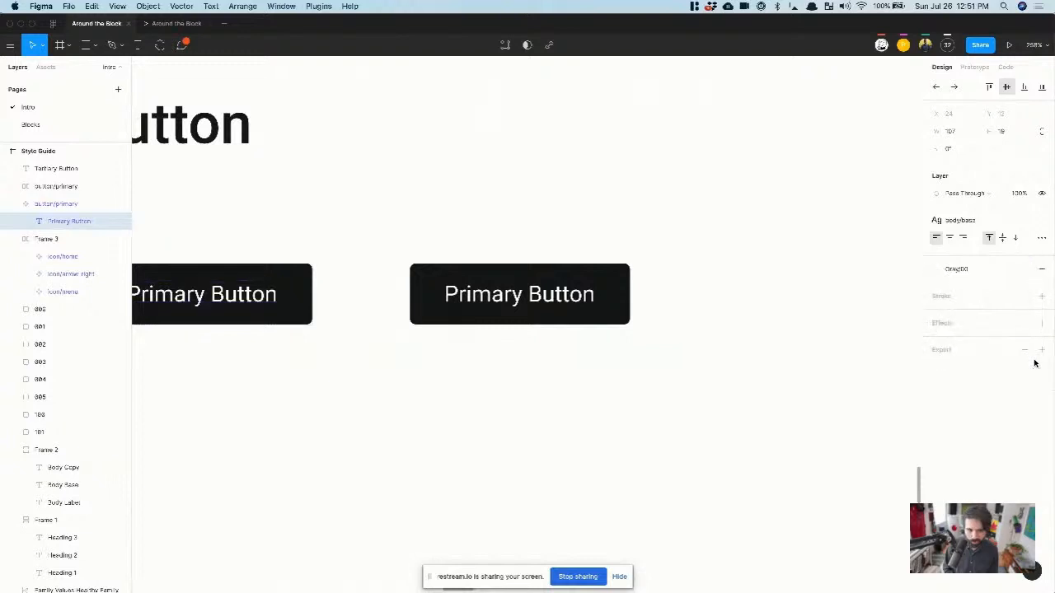
{"action": "left_click", "coordinate": [528, 426]}
Step: Recolor the detached button copy with the Gray/00 style for its background and Gray/05 for its label
{"action": "left_click", "coordinate": [592, 309]}
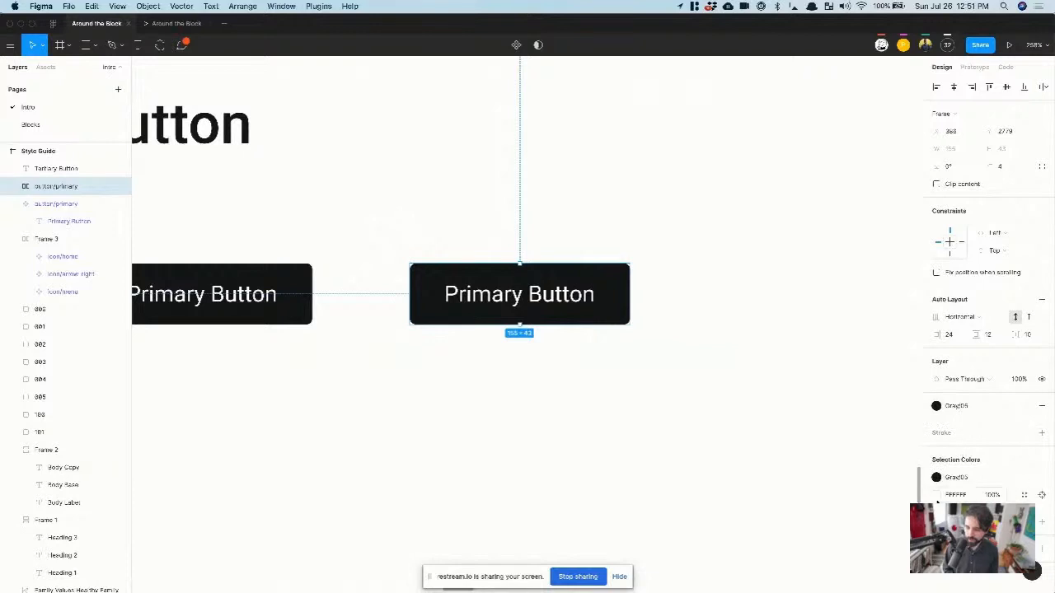
{"action": "left_click", "coordinate": [1024, 494]}
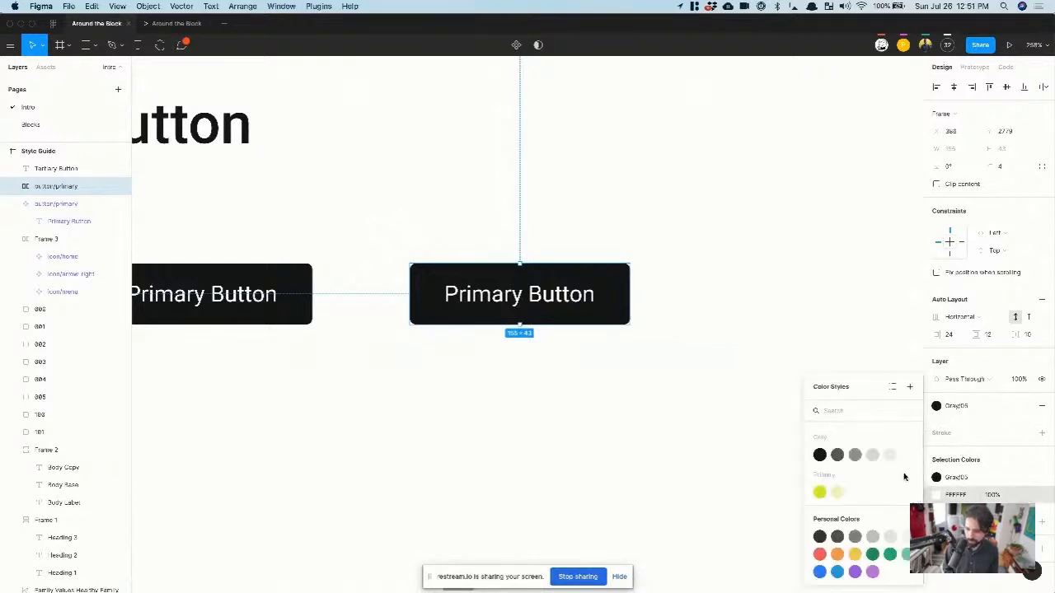
{"action": "left_click", "coordinate": [931, 495]}
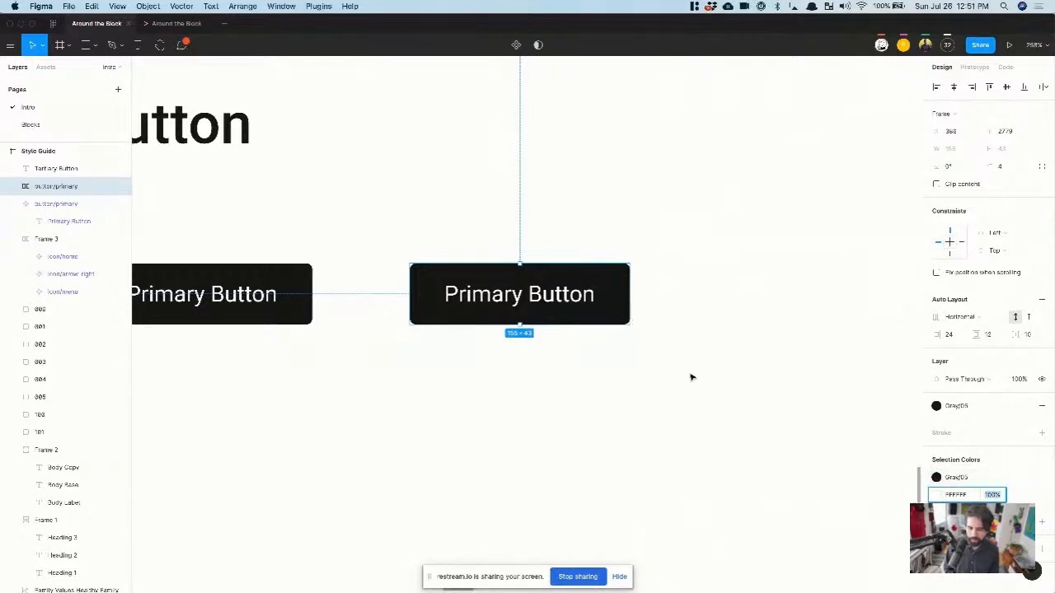
{"action": "left_click", "coordinate": [936, 478]}
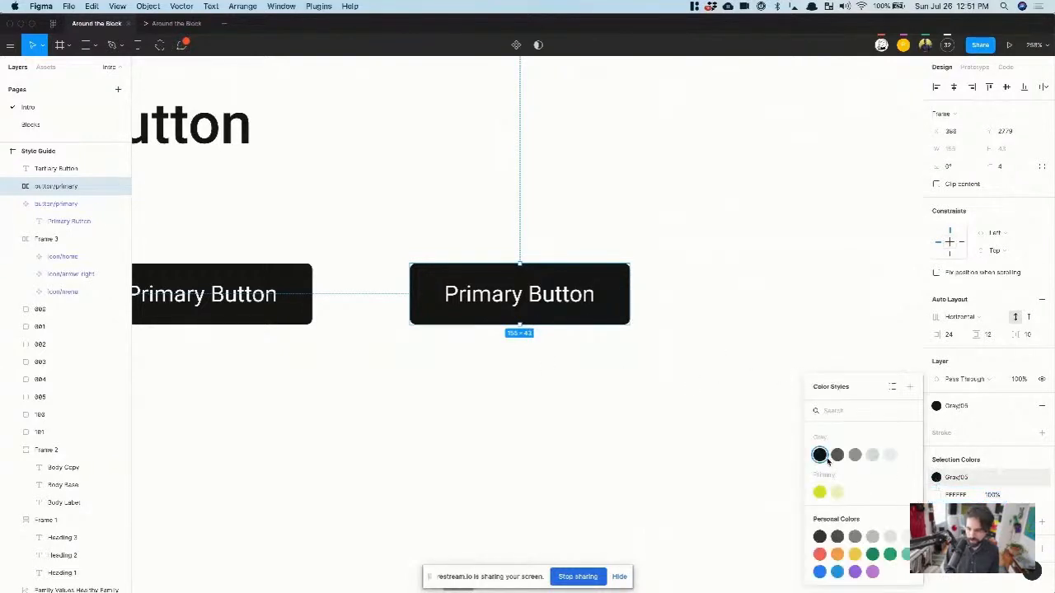
{"action": "left_click", "coordinate": [908, 458]}
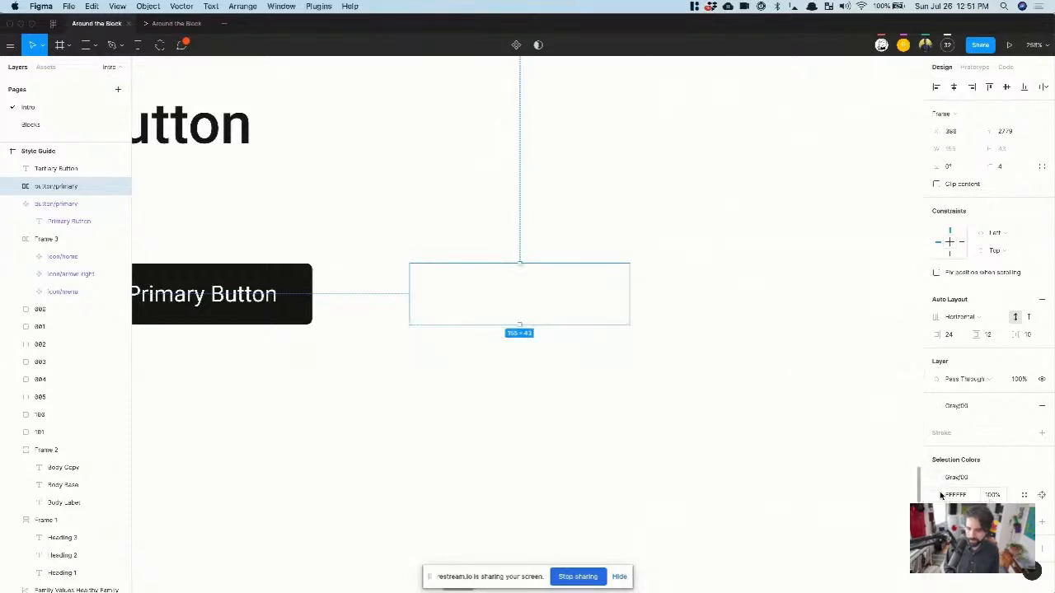
{"action": "left_click", "coordinate": [1022, 495]}
{"action": "left_click", "coordinate": [822, 456]}
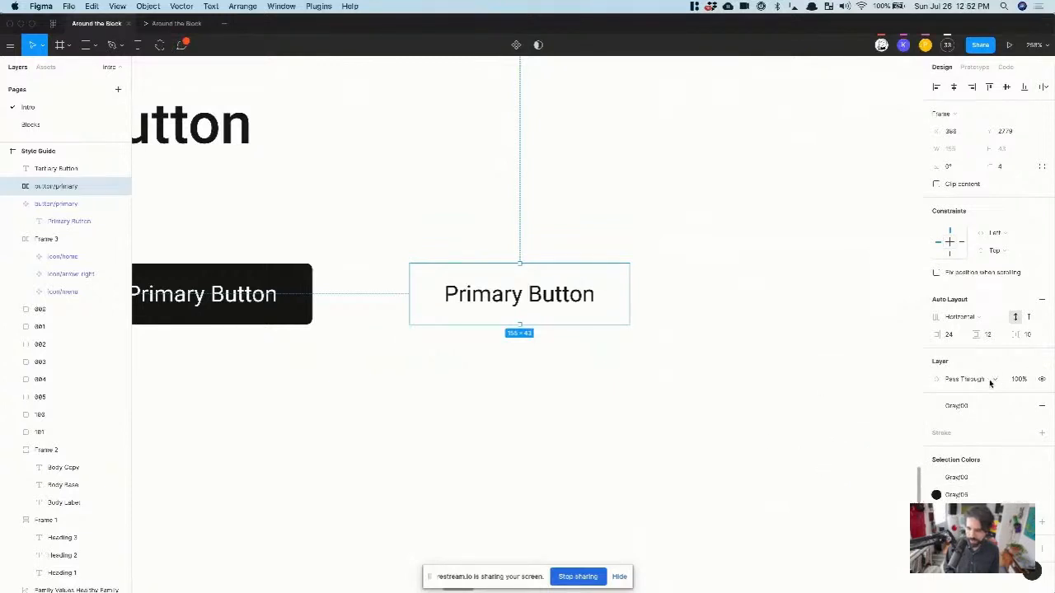
{"action": "left_click", "coordinate": [768, 376]}
Step: Add a stroke in the Gray/05 color style to the detached button copy
{"action": "left_click", "coordinate": [587, 294]}
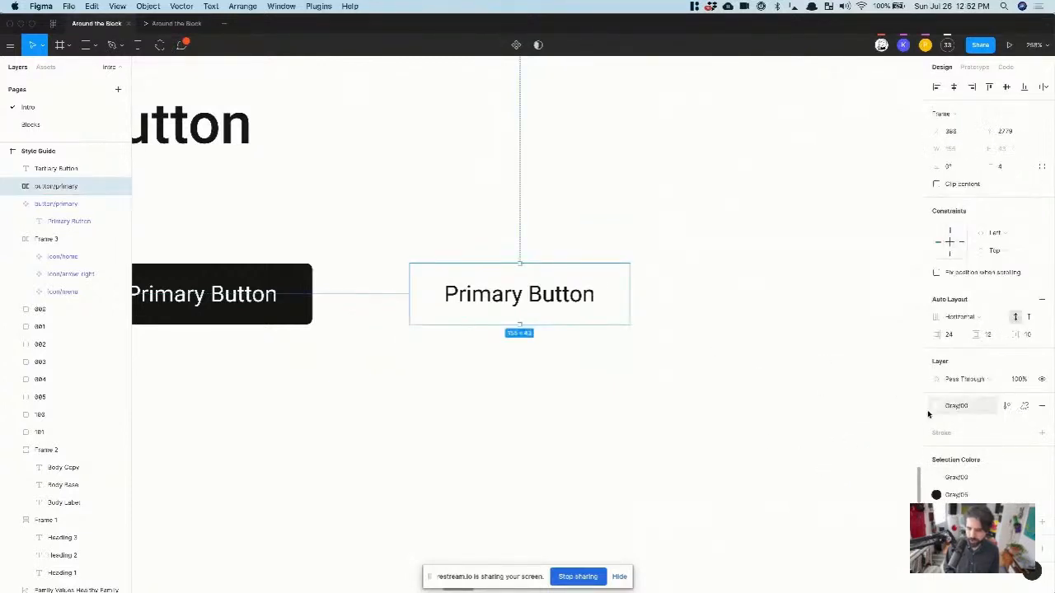
{"action": "left_click", "coordinate": [1041, 434]}
{"action": "left_click", "coordinate": [1024, 434]}
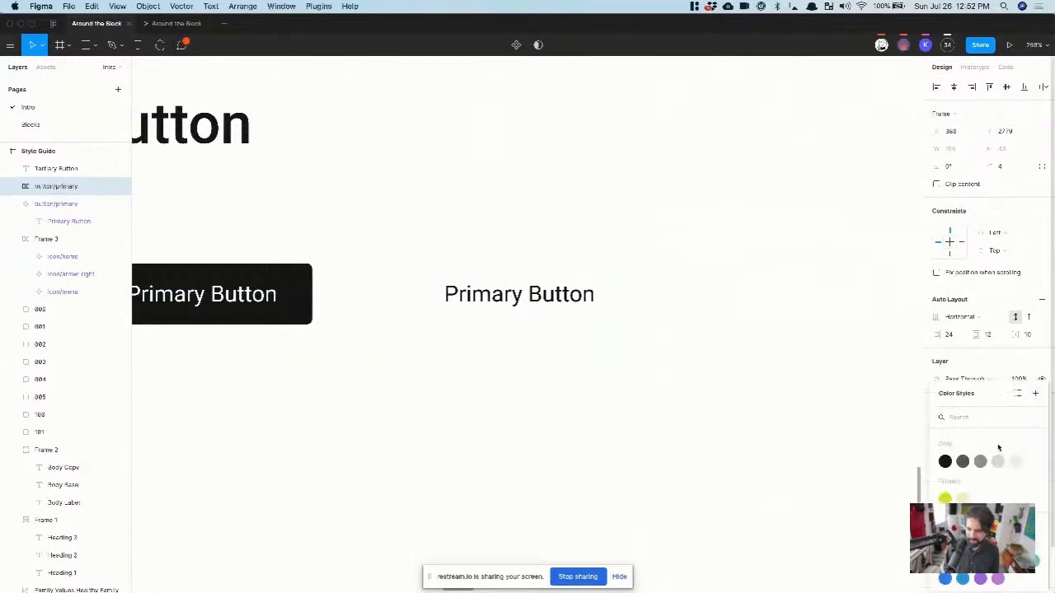
{"action": "left_click", "coordinate": [945, 462]}
{"action": "left_click", "coordinate": [767, 367]}
Step: Change the outlined button's label text to "Secondary Button"
{"action": "double_click", "coordinate": [452, 290]}
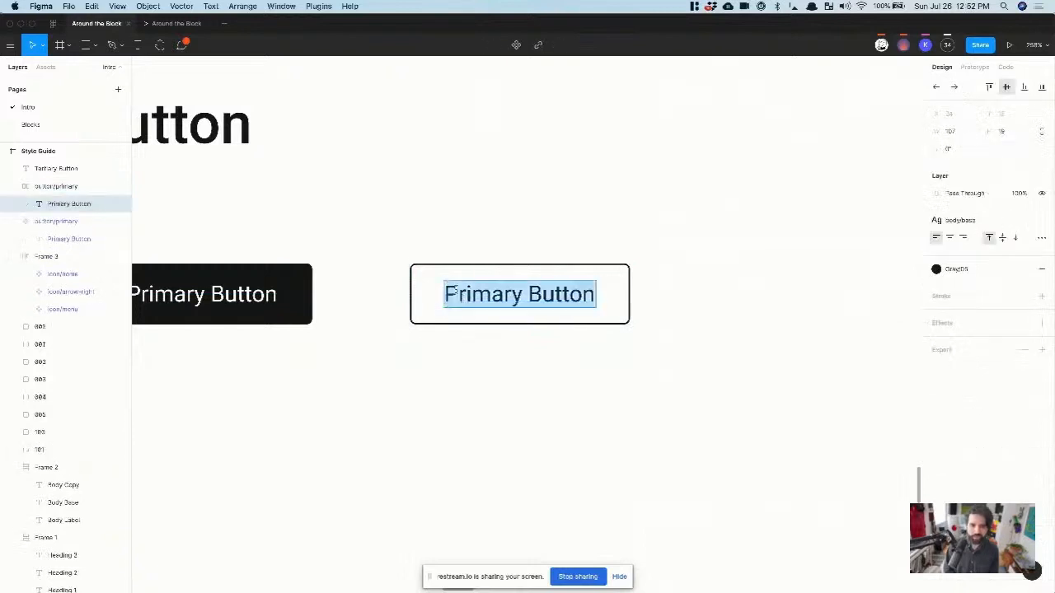
{"action": "double_click", "coordinate": [452, 290]}
{"action": "type", "text": "Seco"}
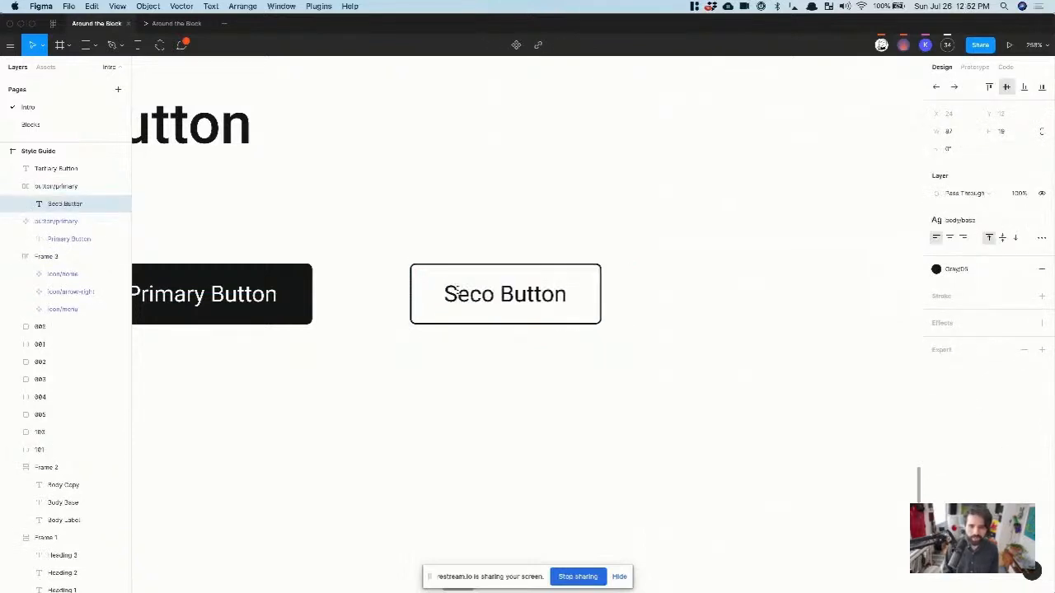
{"action": "type", "text": "nday"}
{"action": "key", "text": "Escape"}
{"action": "left_click", "coordinate": [497, 393]}
{"action": "left_click", "coordinate": [521, 304]}
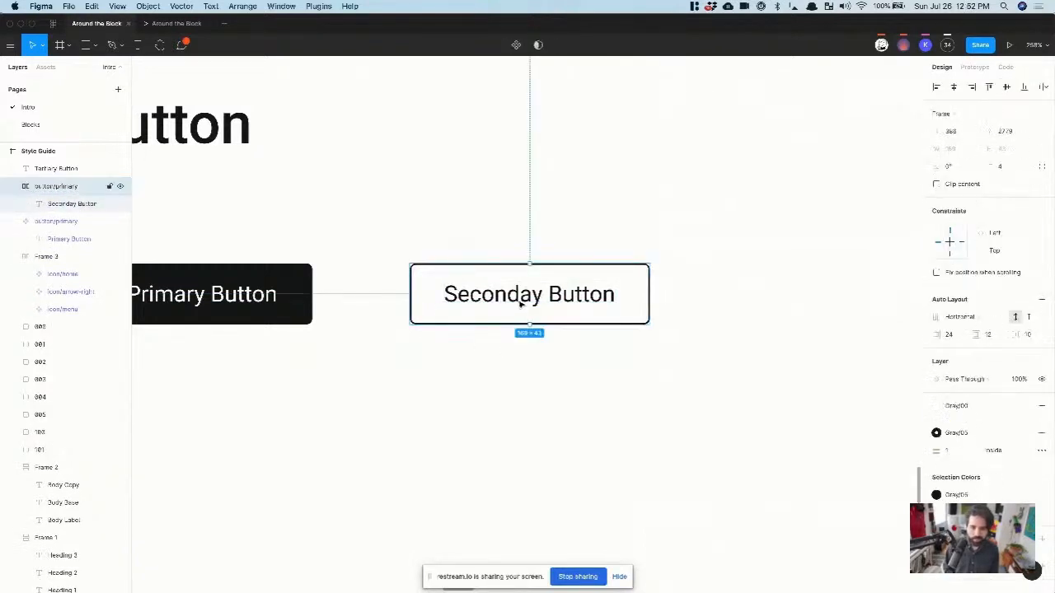
{"action": "left_click", "coordinate": [520, 305]}
{"action": "double_click", "coordinate": [532, 304]}
{"action": "left_click", "coordinate": [532, 294]}
{"action": "type", "text": "r"}
{"action": "key", "text": "Escape"}
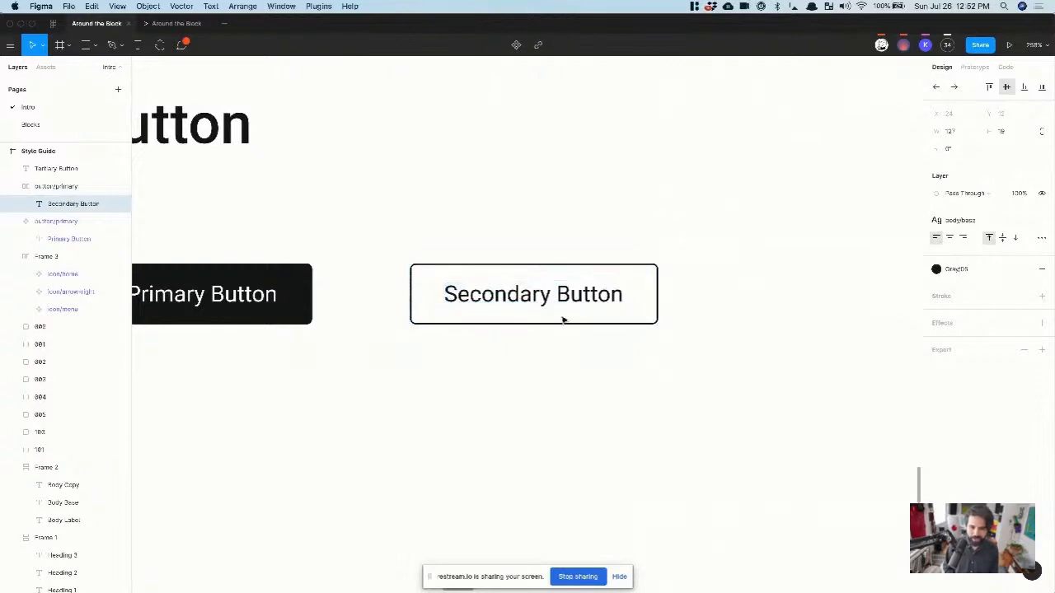
{"action": "left_click", "coordinate": [550, 391]}
Step: Rename the outlined button's frame as button/secondary
{"action": "left_click", "coordinate": [538, 289]}
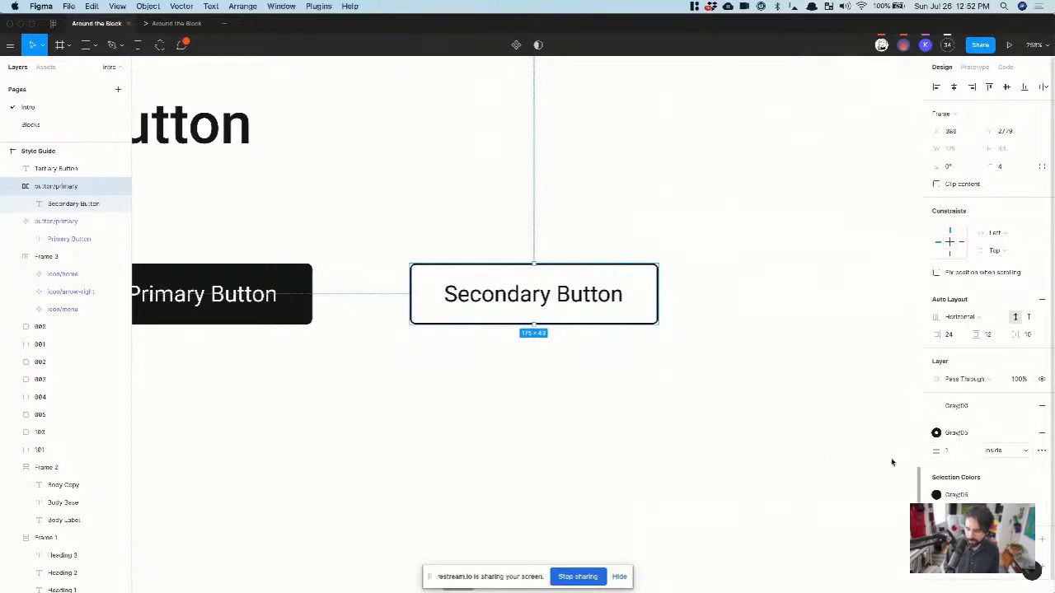
{"action": "left_click", "coordinate": [690, 435]}
{"action": "scroll", "coordinate": [690, 435], "scroll_direction": "left", "scroll_amount": 5}
{"action": "left_click", "coordinate": [656, 318]}
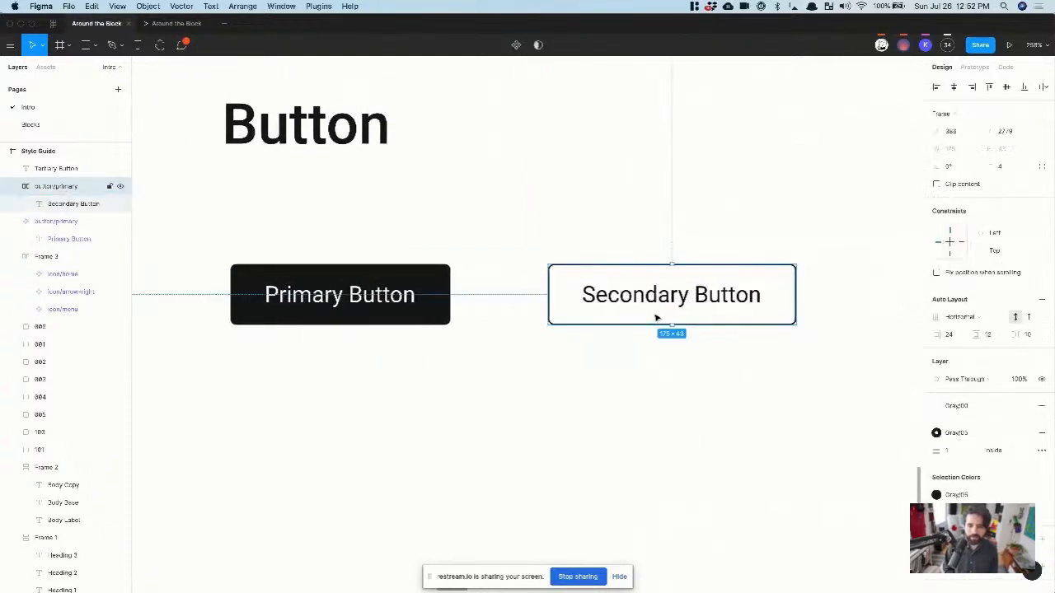
{"action": "double_click", "coordinate": [64, 187]}
{"action": "double_click", "coordinate": [66, 187]}
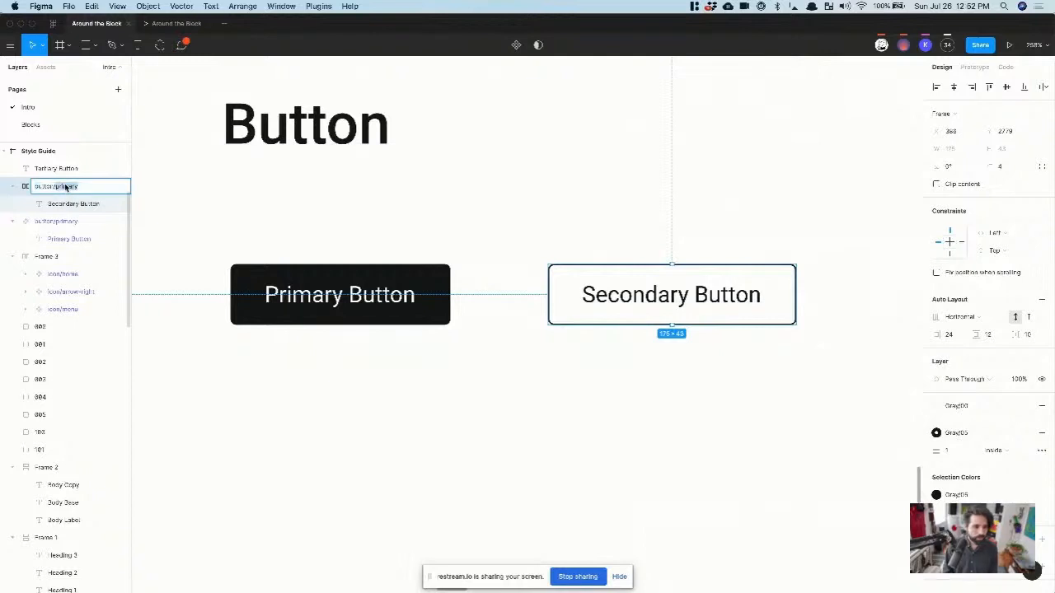
{"action": "type", "text": "secondary"}
{"action": "key", "text": "Return"}
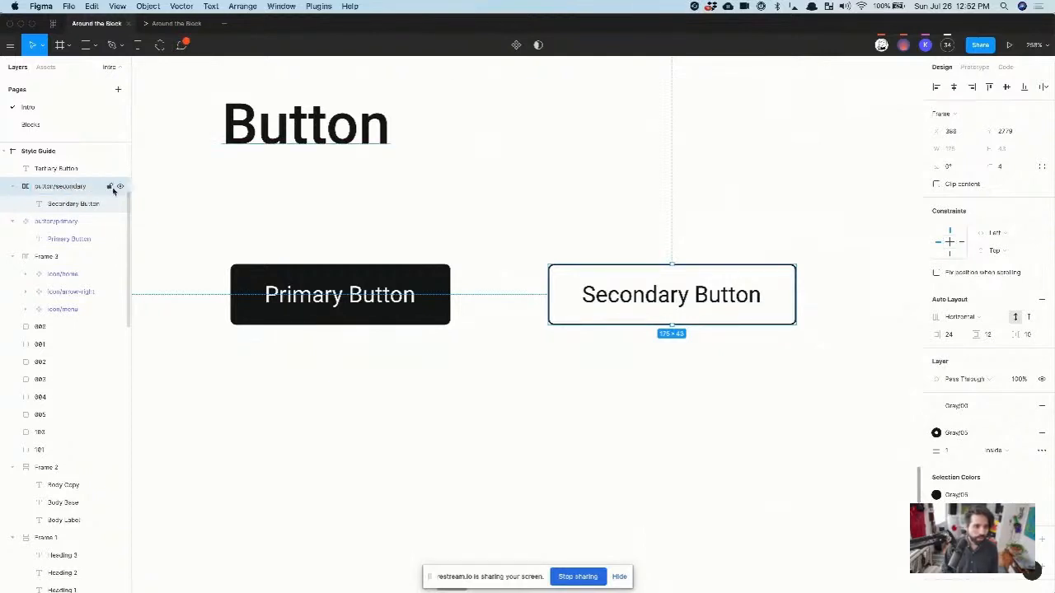
Step: Turn the button/secondary frame into a reusable component
{"action": "left_click", "coordinate": [515, 45]}
{"action": "scroll", "coordinate": [477, 225], "scroll_direction": "down", "scroll_amount": 5}
{"action": "scroll", "coordinate": [476, 225], "scroll_direction": "right", "scroll_amount": 3}
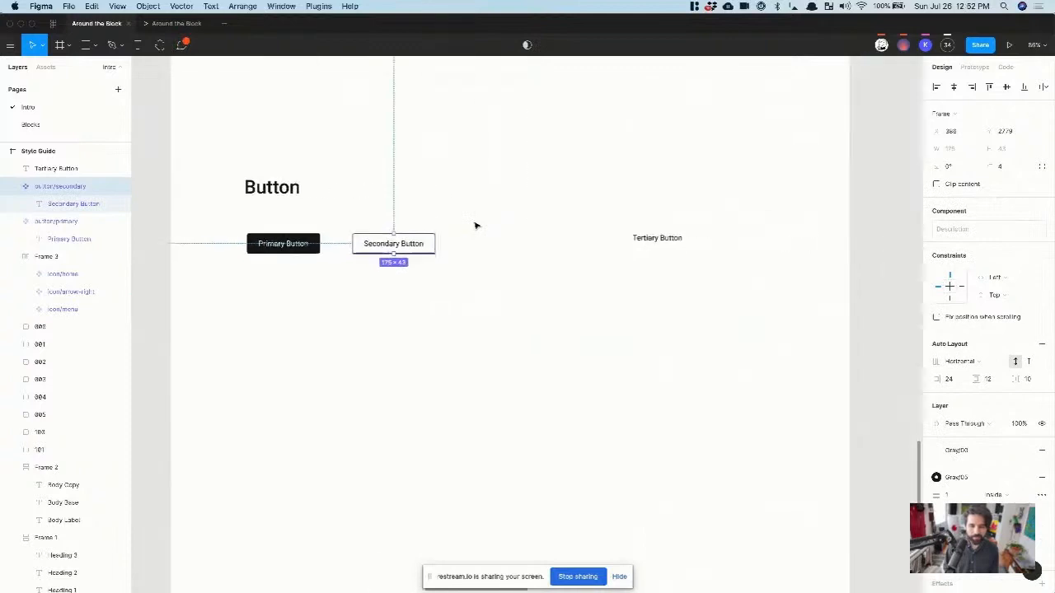
{"action": "left_click", "coordinate": [477, 219]}
Step: Place one instance each of the primary and secondary button components from the local Style Guide assets above the button row
{"action": "left_click", "coordinate": [48, 68]}
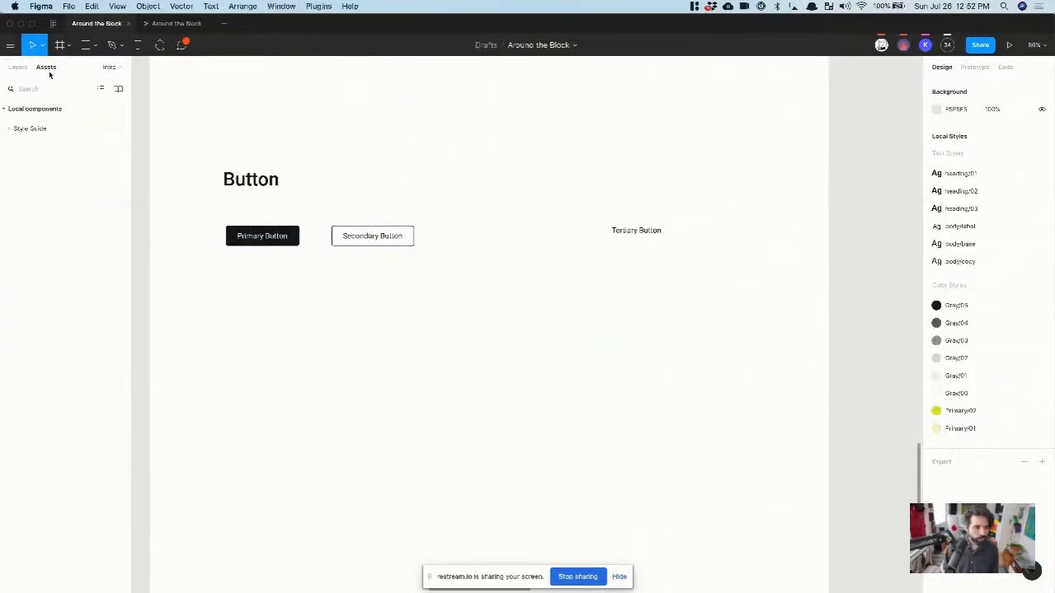
{"action": "left_click", "coordinate": [10, 128]}
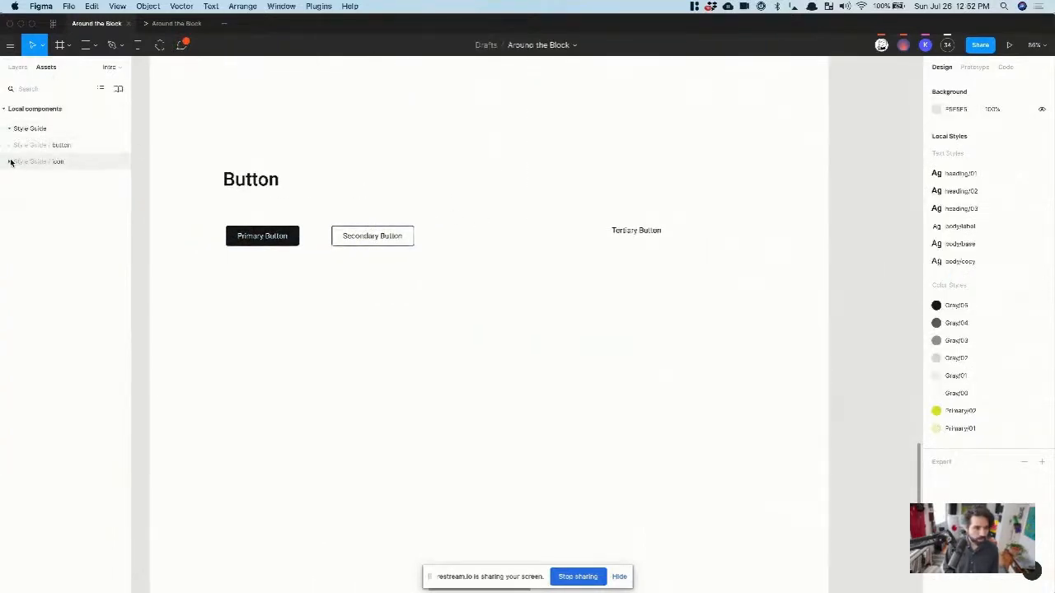
{"action": "left_click", "coordinate": [10, 145]}
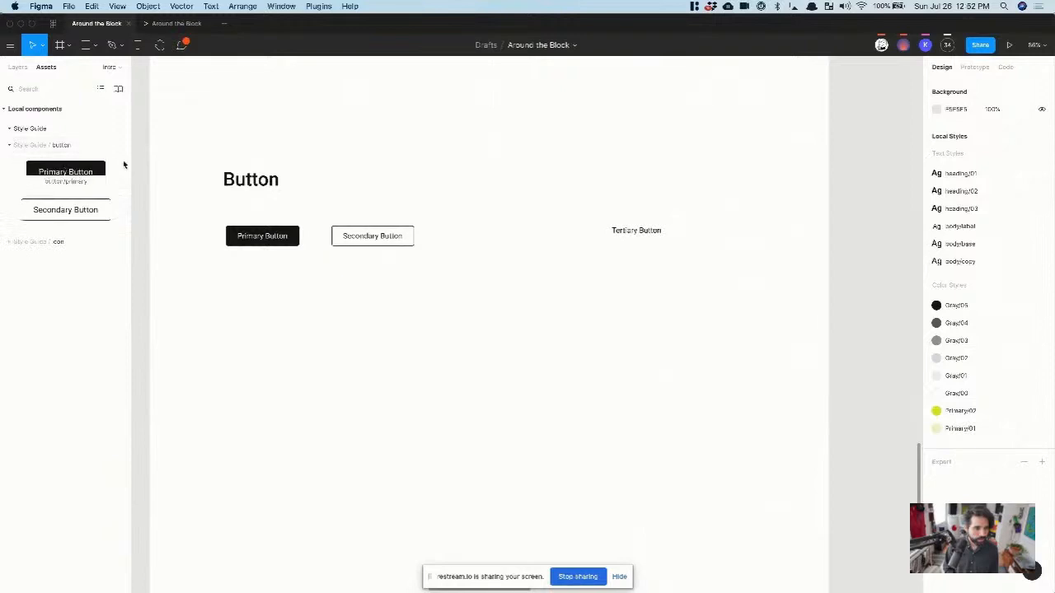
{"action": "left_click_drag", "start_coordinate": [91, 172], "coordinate": [423, 147]}
{"action": "left_click_drag", "start_coordinate": [50, 209], "coordinate": [575, 188]}
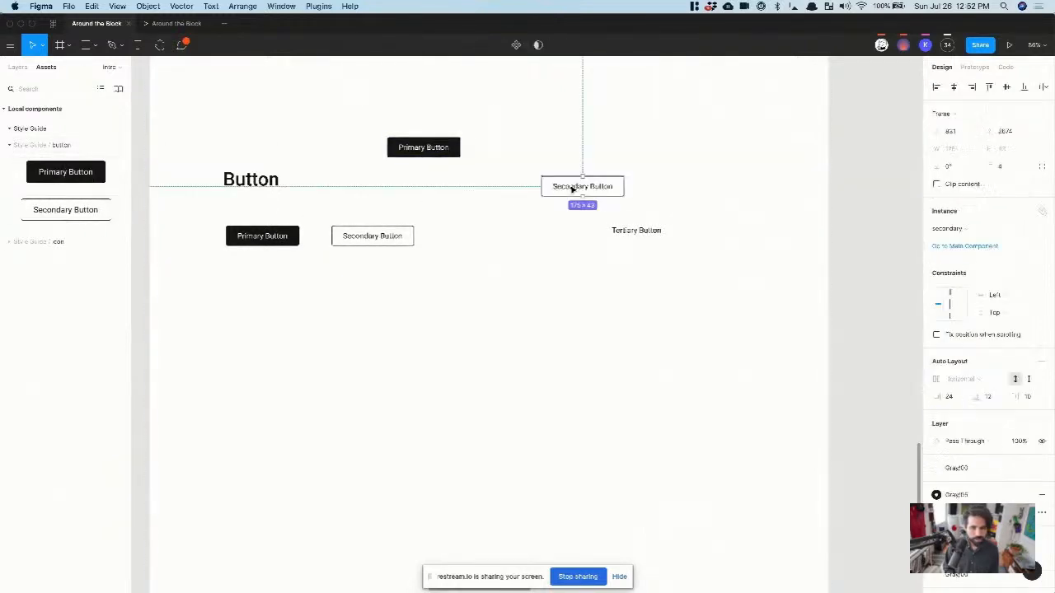
Step: Override the label of the placed secondary button instance with the test text "yoooooosdfadfdsfds"
{"action": "double_click", "coordinate": [565, 189]}
{"action": "double_click", "coordinate": [563, 188]}
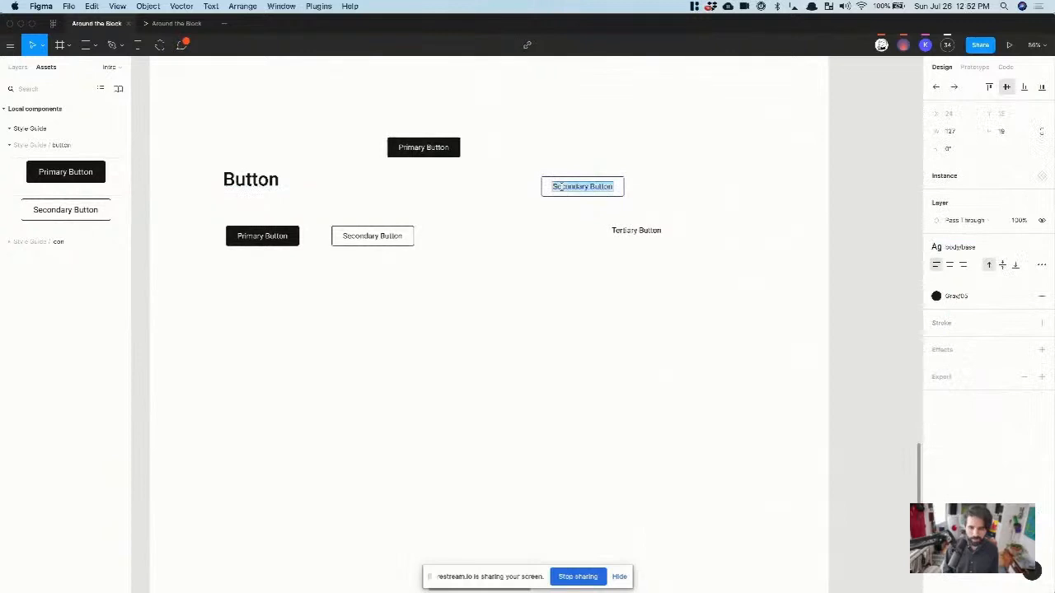
{"action": "type", "text": "yoooooosdfadfdsfds"}
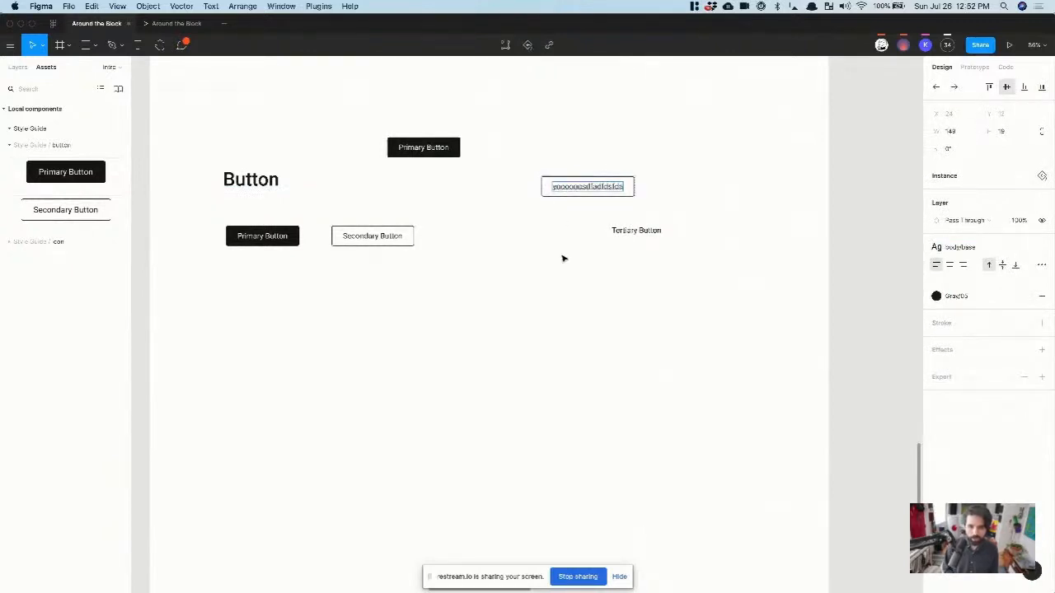
{"action": "left_click", "coordinate": [344, 209]}
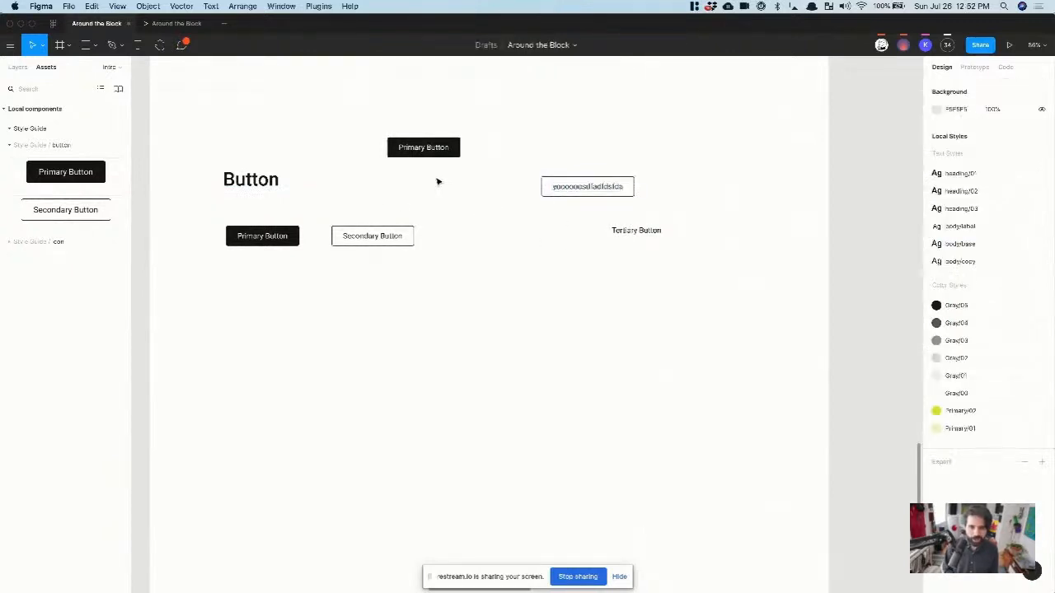
Step: Rename the text layers inside the primary and secondary button components to "Label" in one batch
{"action": "scroll", "coordinate": [311, 223], "scroll_direction": "up", "scroll_amount": 5}
{"action": "left_click", "coordinate": [372, 274]}
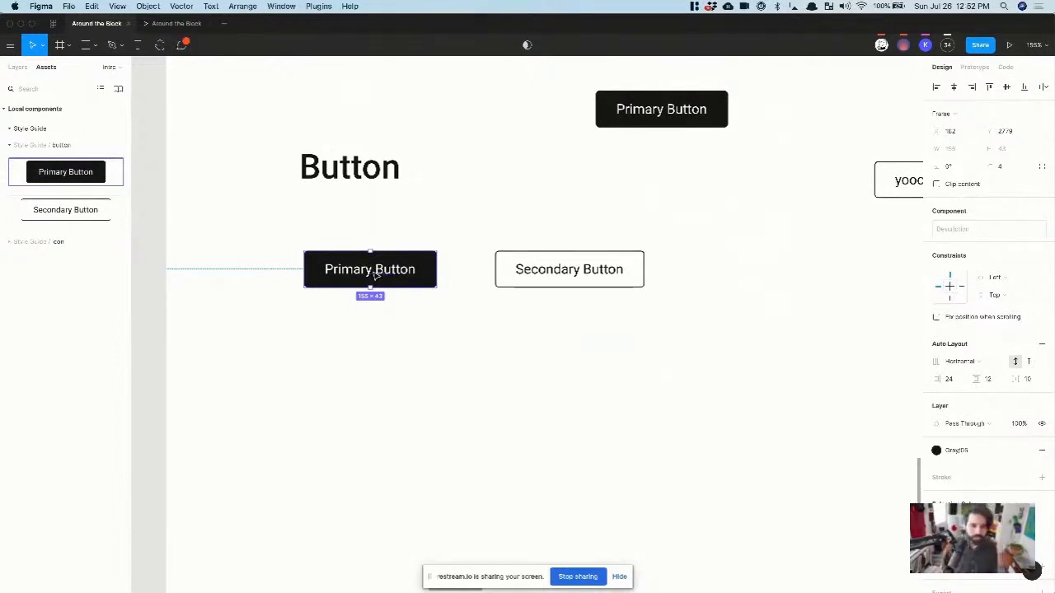
{"action": "double_click", "coordinate": [375, 278]}
{"action": "left_click", "coordinate": [18, 71]}
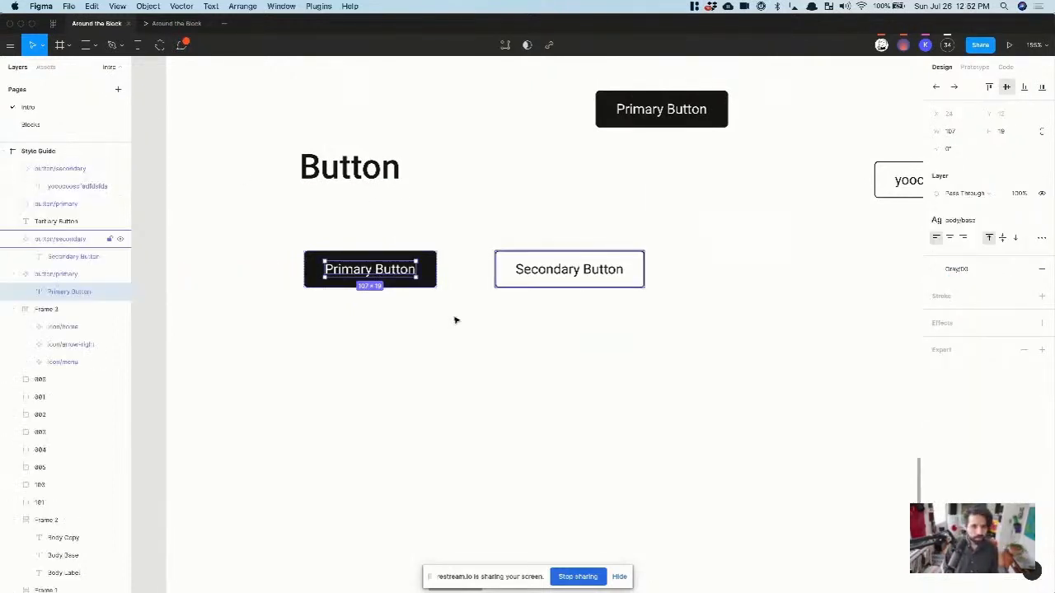
{"action": "left_click", "coordinate": [552, 273], "text": "shift"}
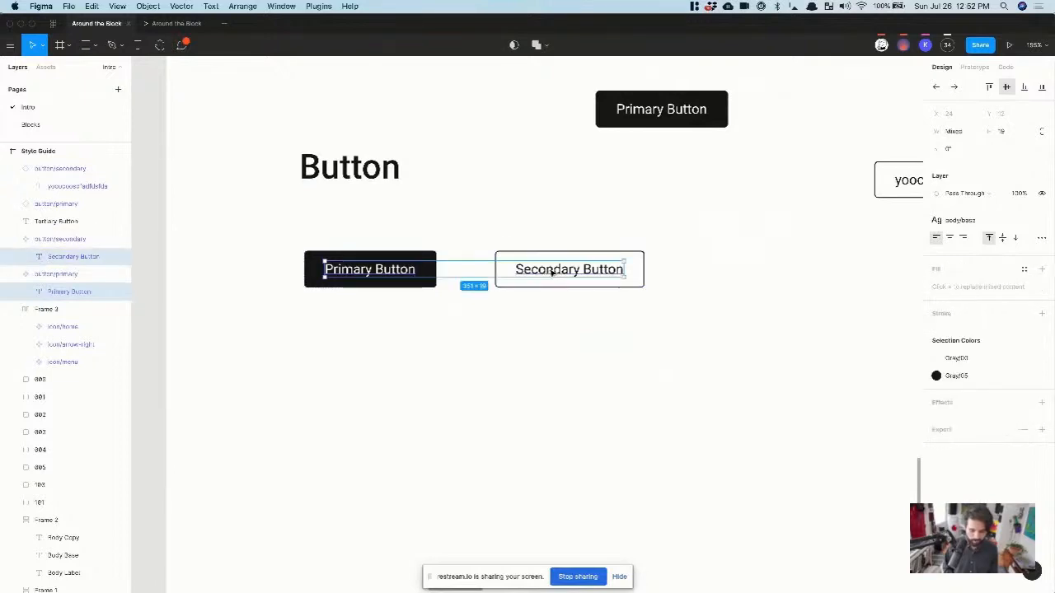
{"action": "key", "text": "super+r"}
{"action": "type", "text": "Lab"}
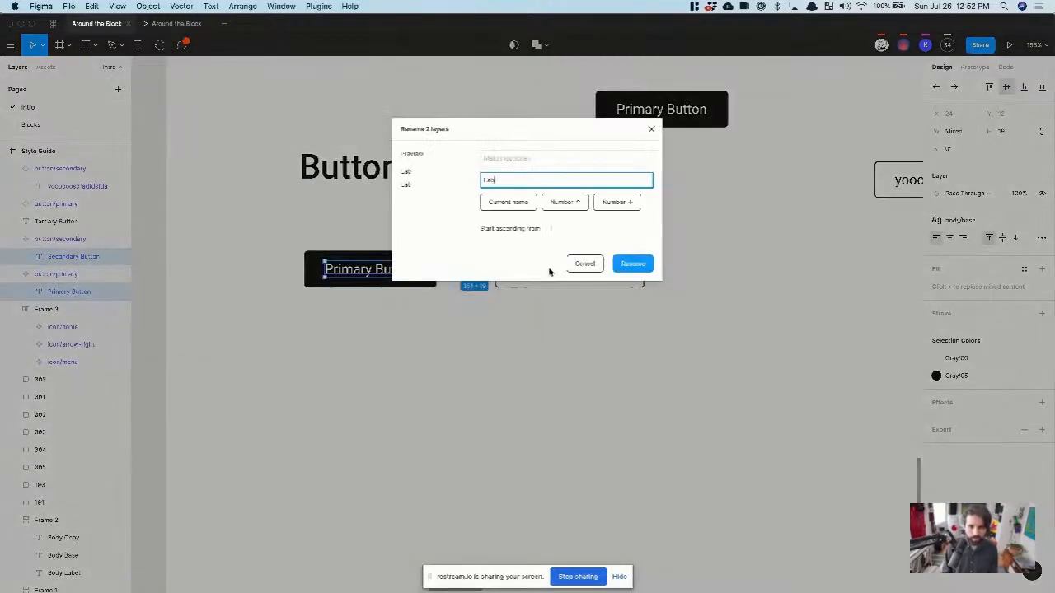
{"action": "type", "text": "el"}
{"action": "left_click", "coordinate": [634, 265]}
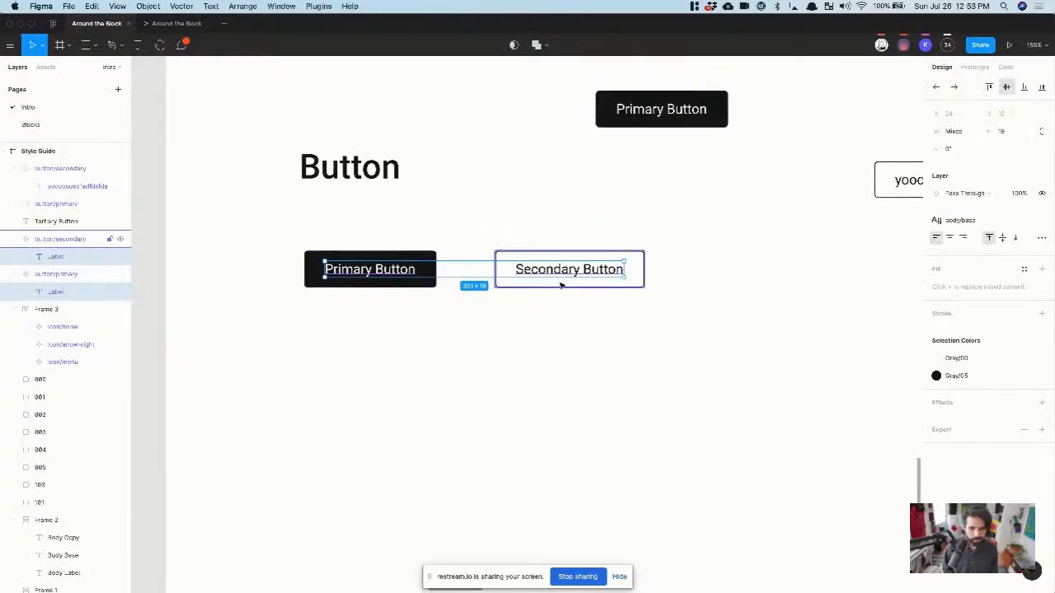
{"action": "left_click", "coordinate": [450, 337]}
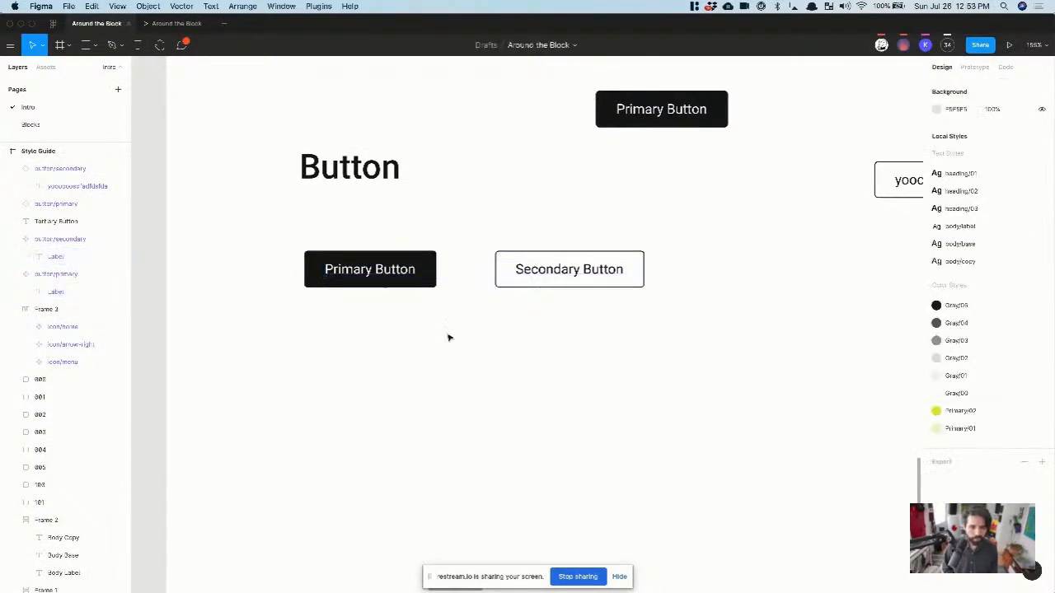
Step: Batch rename the text layers inside the primary and secondary button components to "Text Value"
{"action": "left_click", "coordinate": [379, 282]}
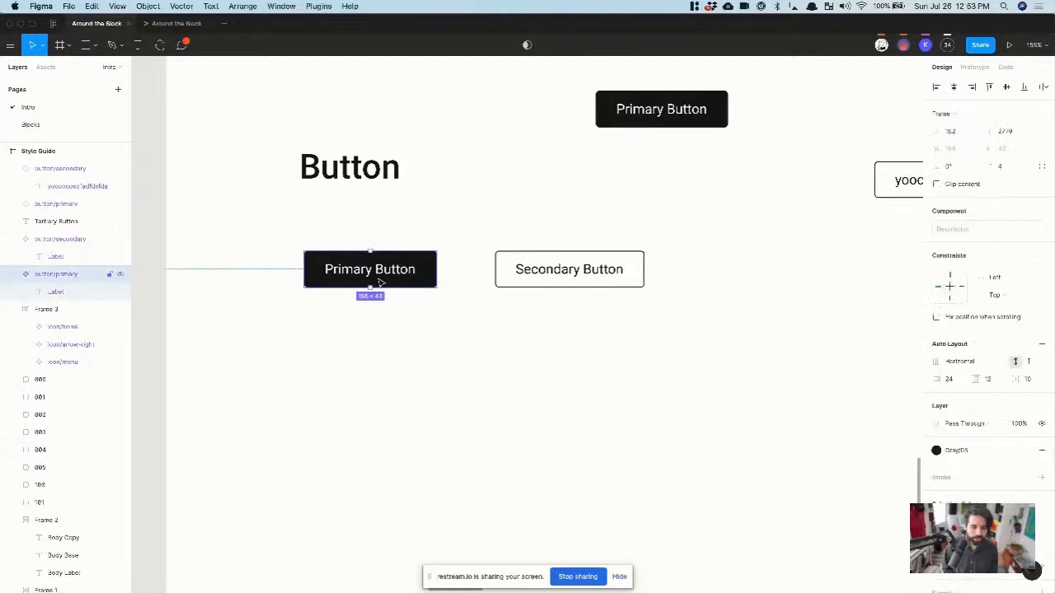
{"action": "double_click", "coordinate": [379, 282]}
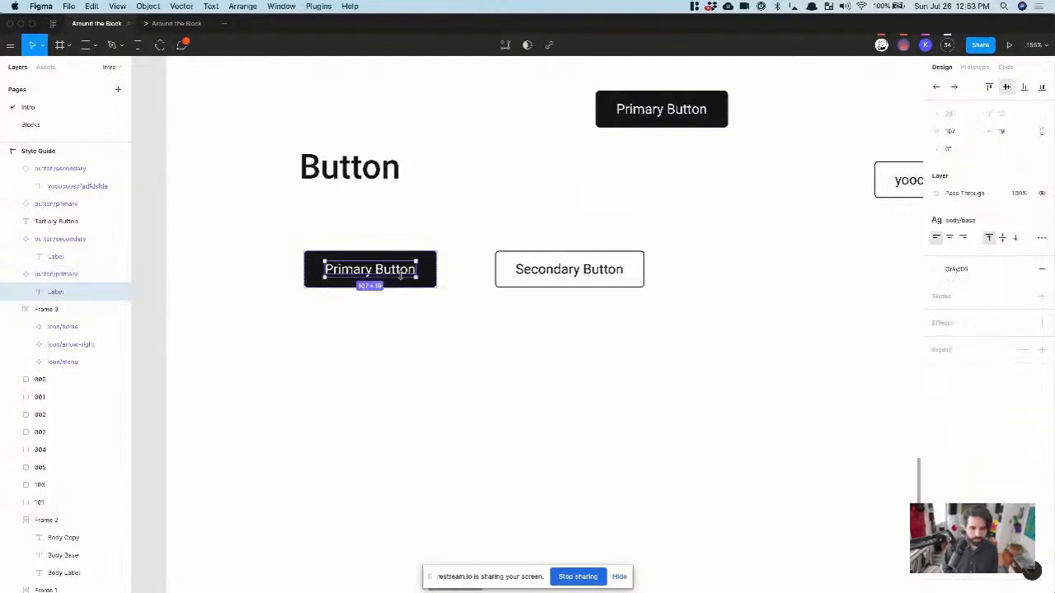
{"action": "left_click", "coordinate": [560, 271], "text": "shift"}
{"action": "key", "text": "super+r"}
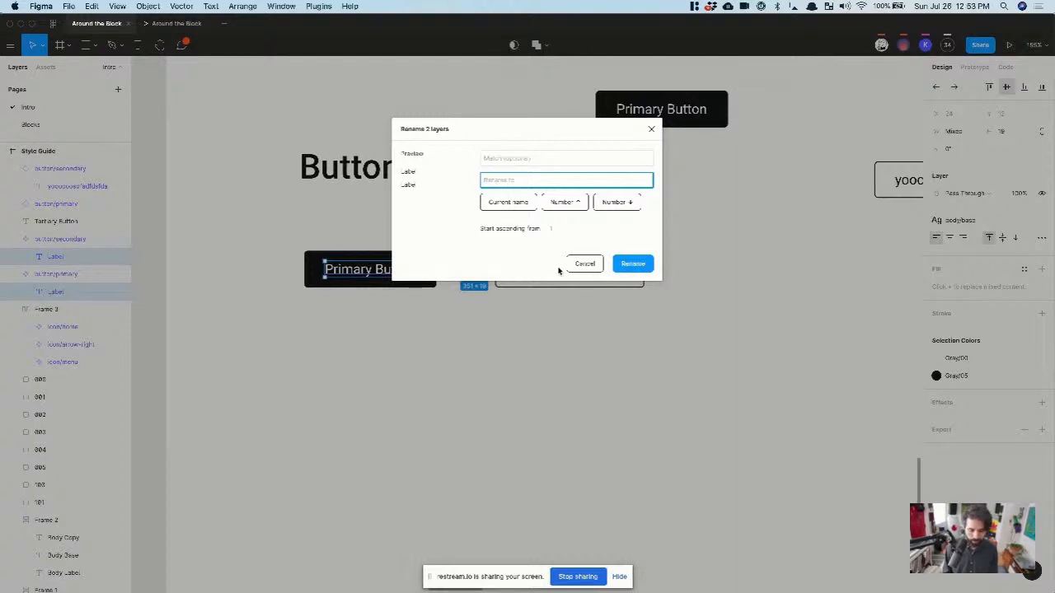
{"action": "type", "text": "yalue"}
{"action": "key", "text": "super+Left"}
{"action": "type", "text": "Text"}
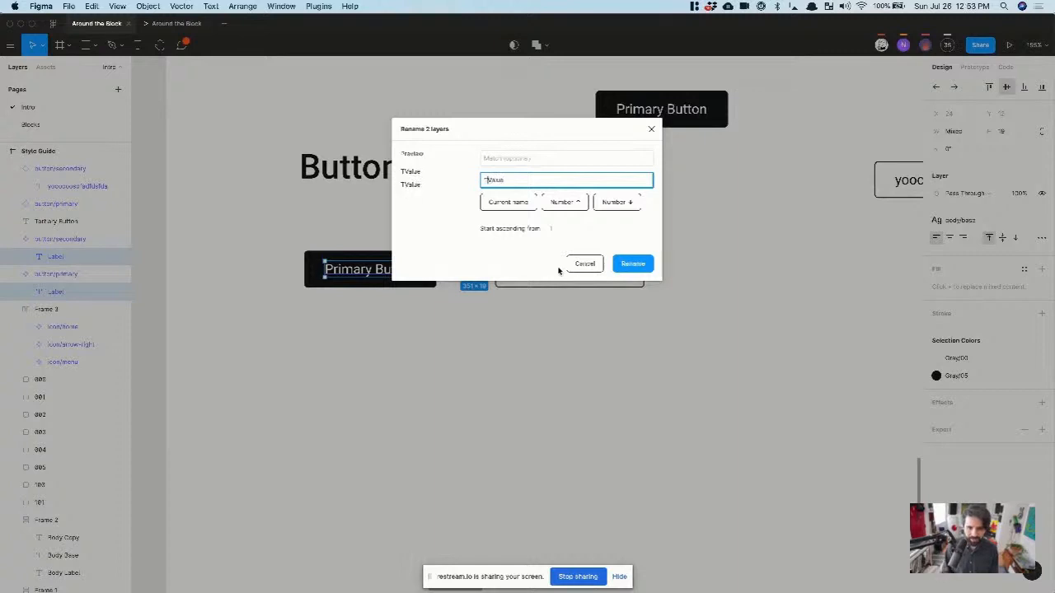
{"action": "left_click", "coordinate": [635, 267]}
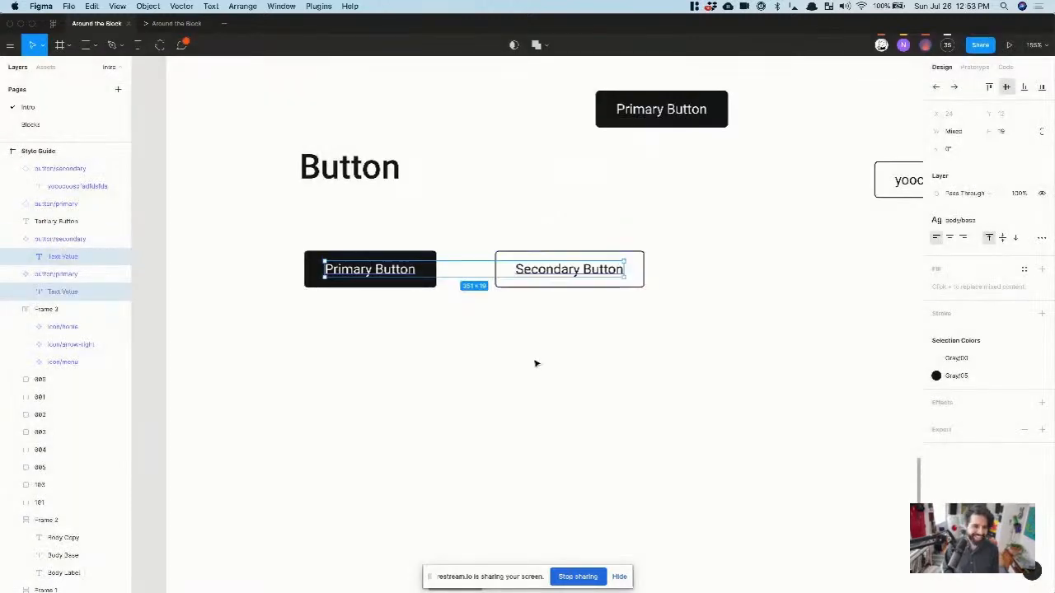
{"action": "left_click", "coordinate": [536, 361]}
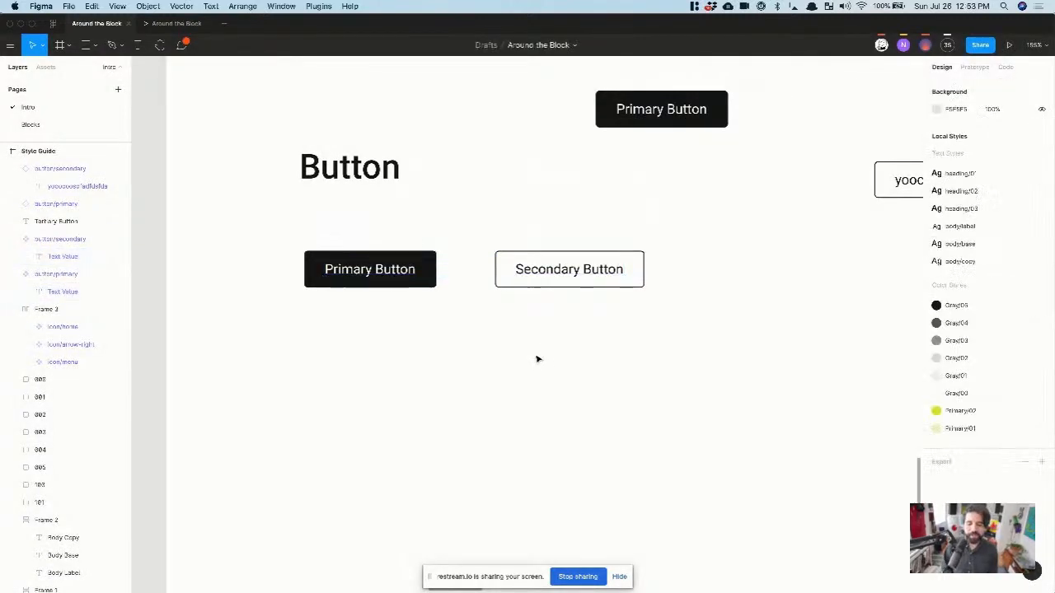
Step: Examine the primary button component and the menu, arrow-right and home icon components in the Iconography section
{"action": "left_click", "coordinate": [356, 252]}
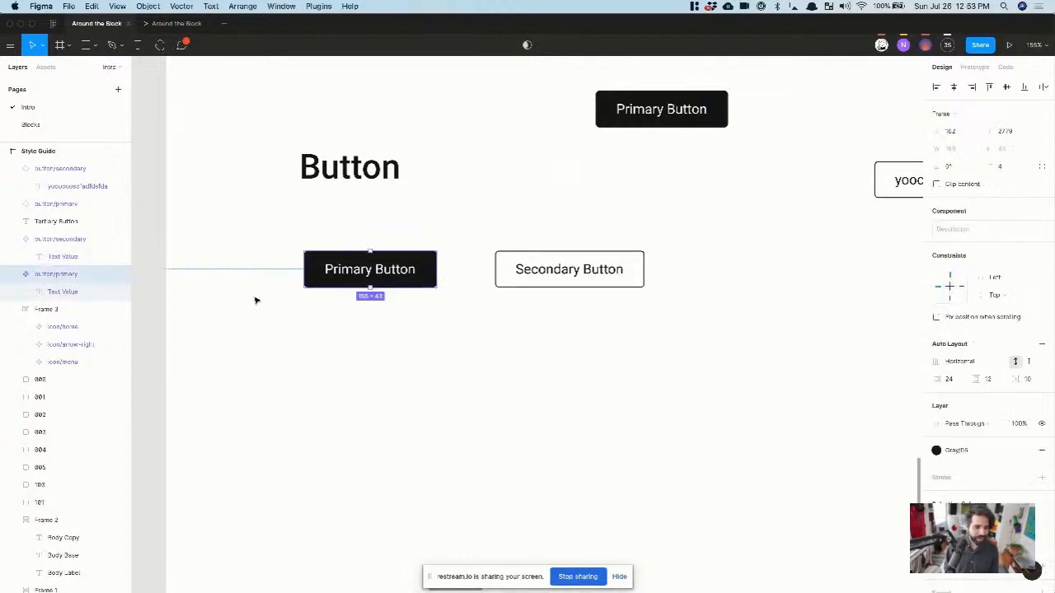
{"action": "scroll", "coordinate": [256, 301], "scroll_direction": "up", "scroll_amount": 3}
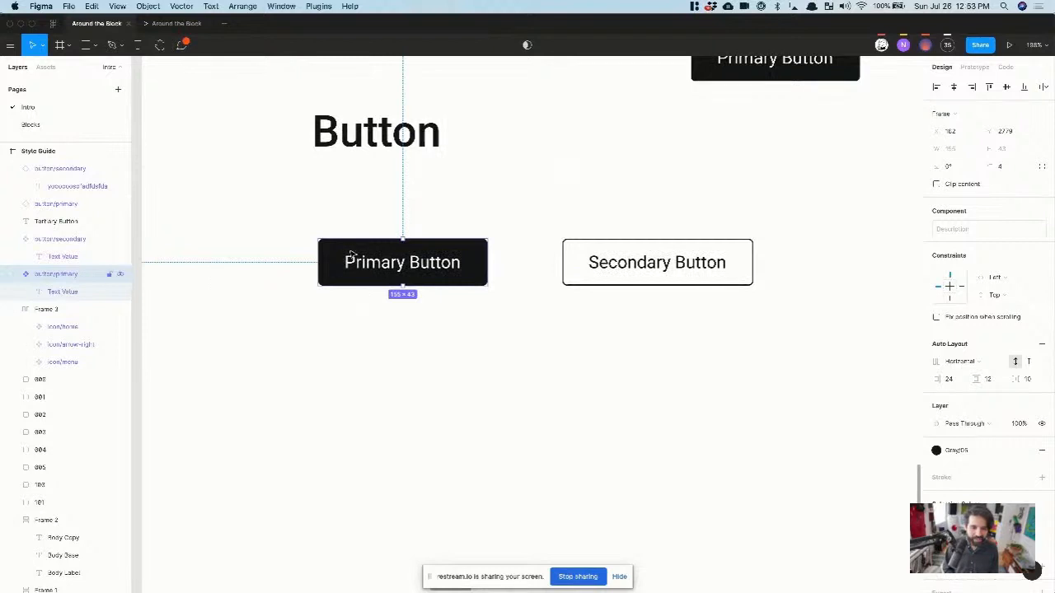
{"action": "scroll", "coordinate": [345, 258], "scroll_direction": "up", "scroll_amount": 4}
{"action": "scroll", "coordinate": [345, 259], "scroll_direction": "down", "scroll_amount": 5}
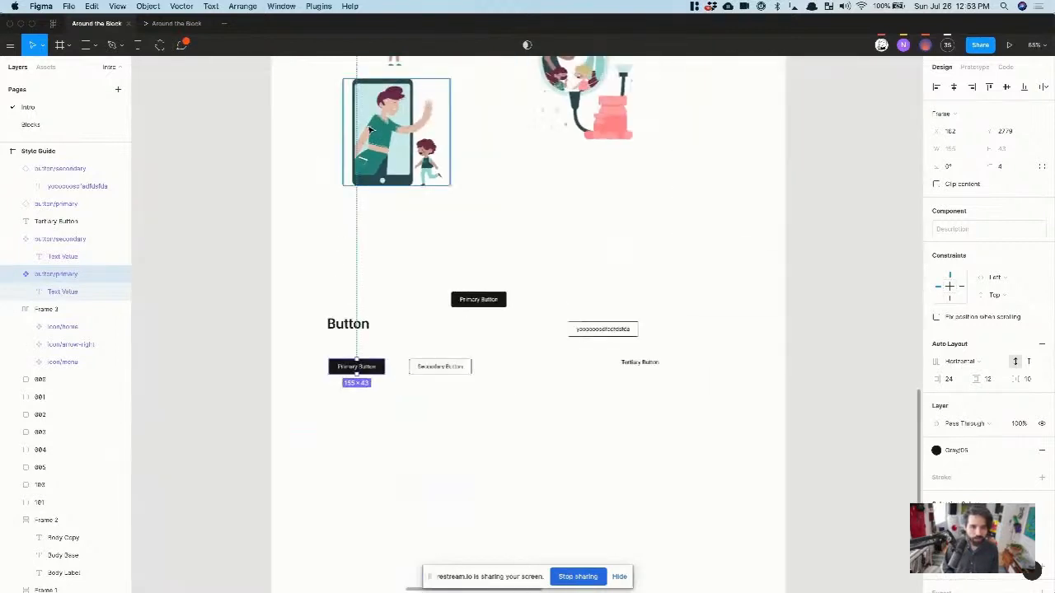
{"action": "scroll", "coordinate": [370, 130], "scroll_direction": "up", "scroll_amount": 5}
{"action": "scroll", "coordinate": [369, 131], "scroll_direction": "up", "scroll_amount": 2}
{"action": "scroll", "coordinate": [322, 266], "scroll_direction": "down", "scroll_amount": 2}
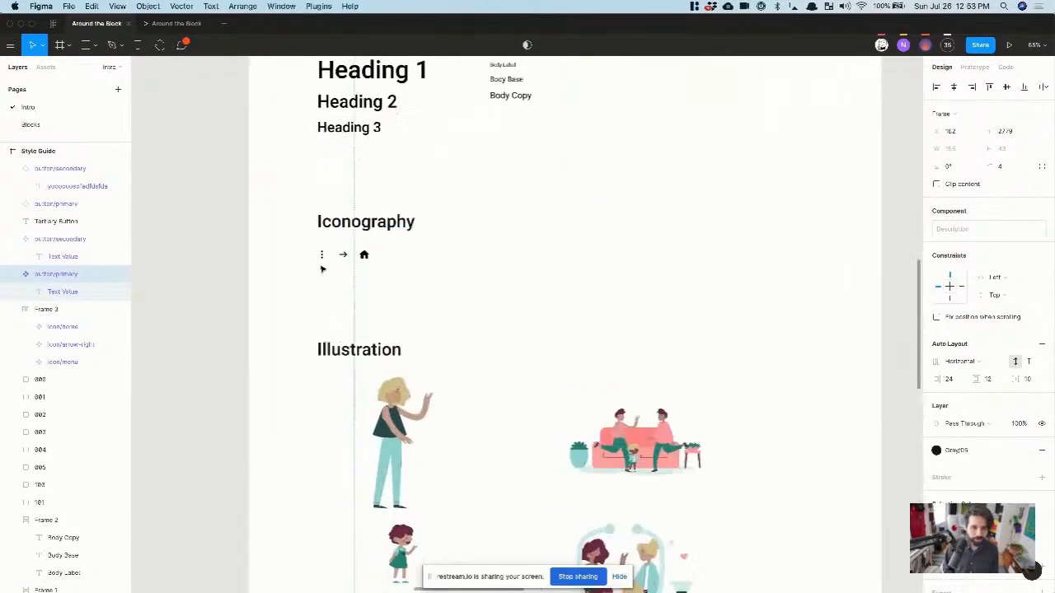
{"action": "scroll", "coordinate": [329, 256], "scroll_direction": "up", "scroll_amount": 5}
{"action": "left_click", "coordinate": [325, 246]}
{"action": "left_click", "coordinate": [324, 246]}
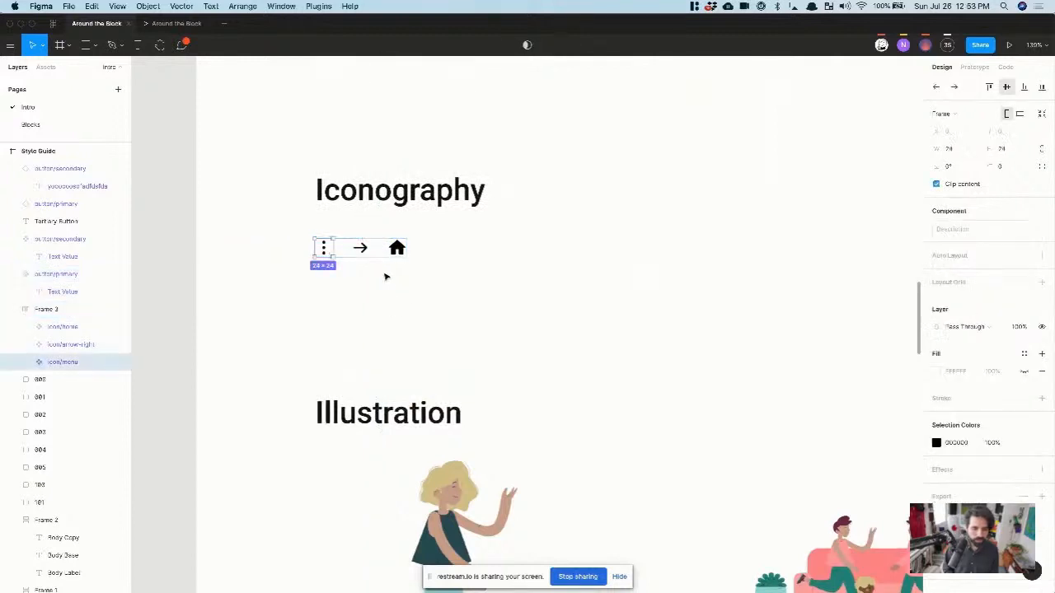
{"action": "left_click", "coordinate": [361, 250]}
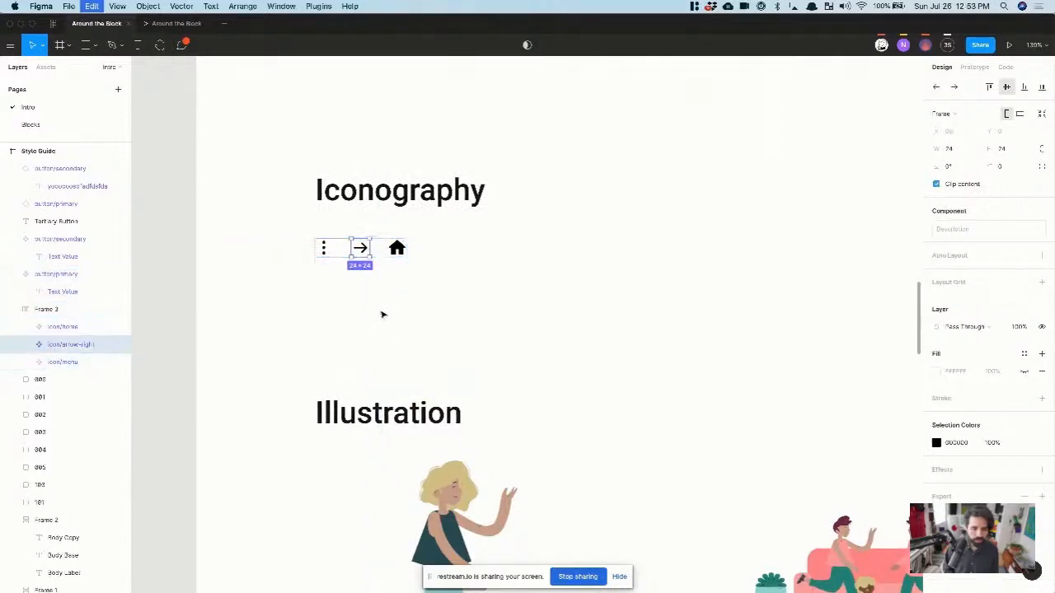
{"action": "scroll", "coordinate": [365, 302], "scroll_direction": "down", "scroll_amount": 10}
{"action": "scroll", "coordinate": [367, 304], "scroll_direction": "down", "scroll_amount": 3}
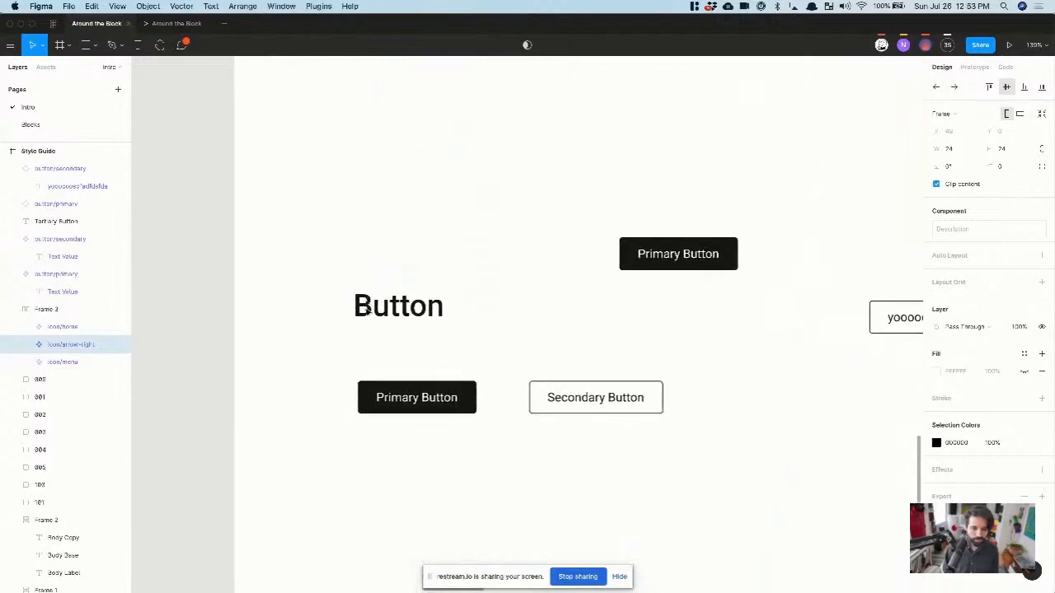
{"action": "scroll", "coordinate": [376, 403], "scroll_direction": "up", "scroll_amount": 2}
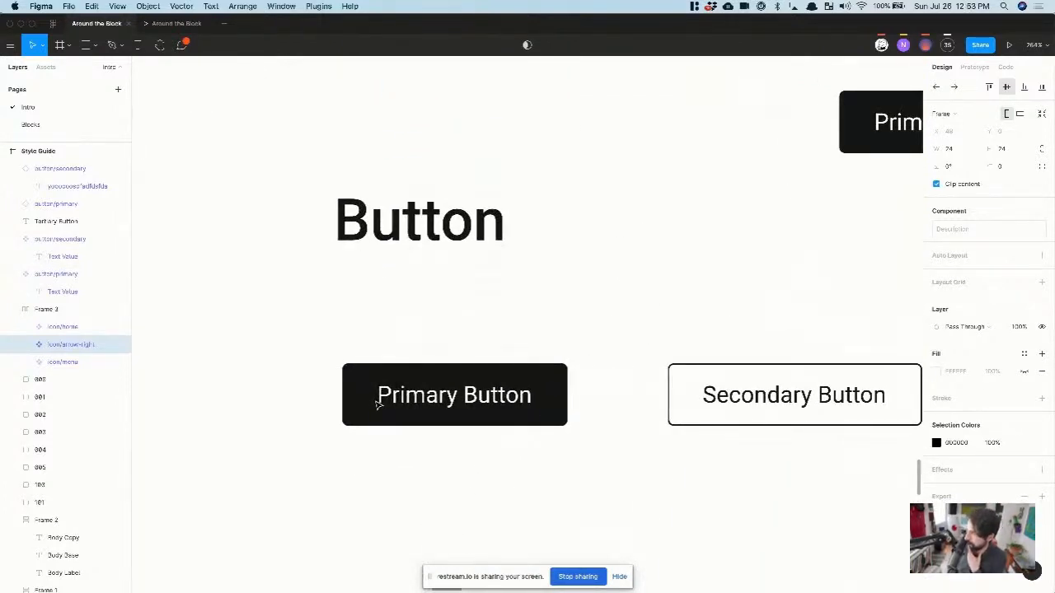
{"action": "scroll", "coordinate": [410, 335], "scroll_direction": "down", "scroll_amount": 4}
{"action": "scroll", "coordinate": [410, 335], "scroll_direction": "up", "scroll_amount": 5}
{"action": "scroll", "coordinate": [409, 334], "scroll_direction": "up", "scroll_amount": 6}
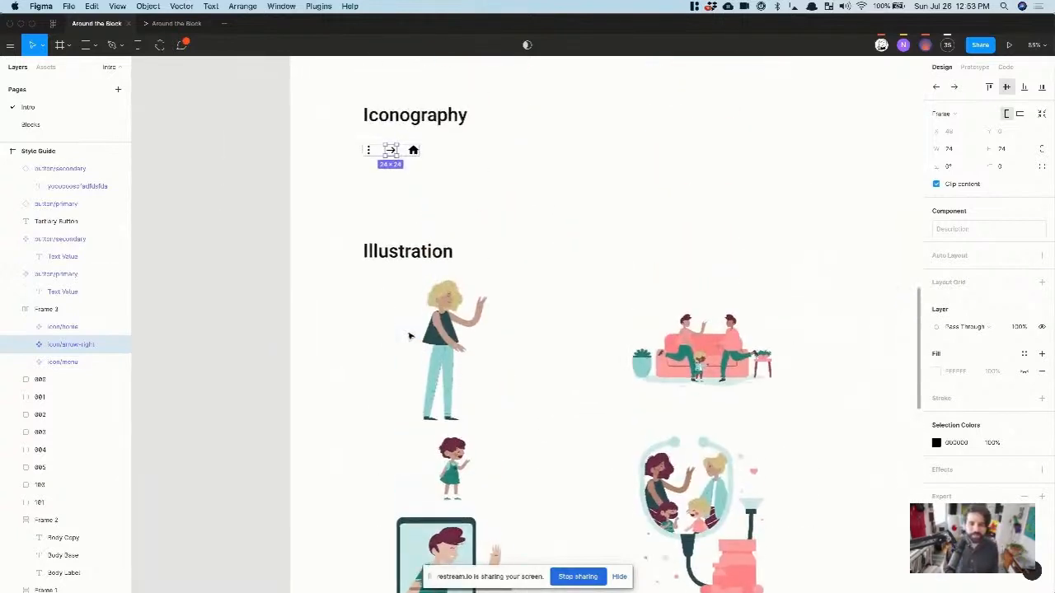
{"action": "scroll", "coordinate": [404, 279], "scroll_direction": "up", "scroll_amount": 6}
{"action": "left_click", "coordinate": [403, 279]}
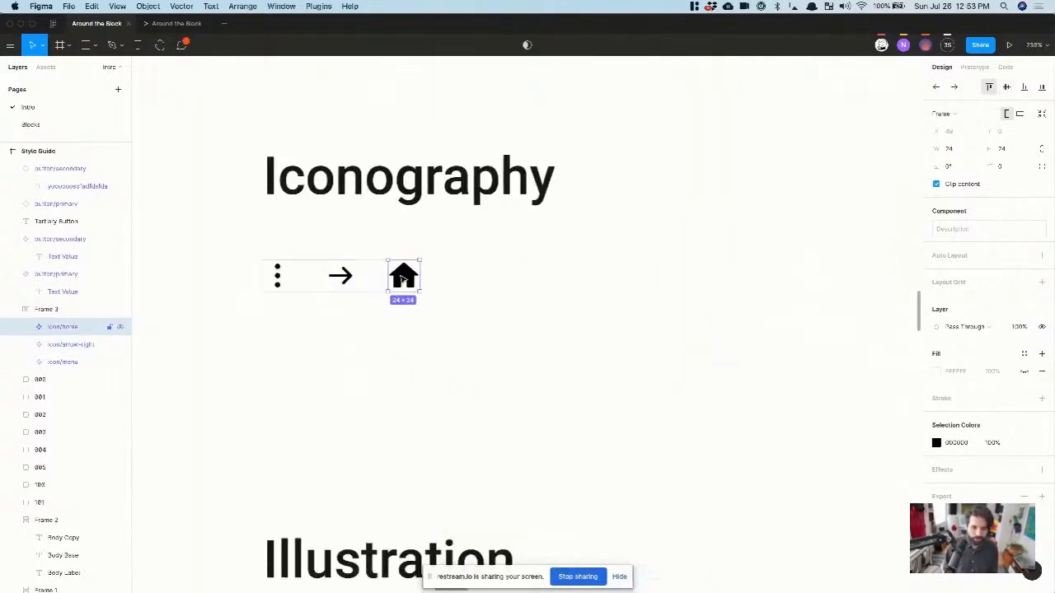
{"action": "left_click", "coordinate": [429, 369]}
Step: Switch to Icons8, search for "gear", and place the solid settings gear icon beside the home icon in the Iconography section
{"action": "key", "text": "super+Tab"}
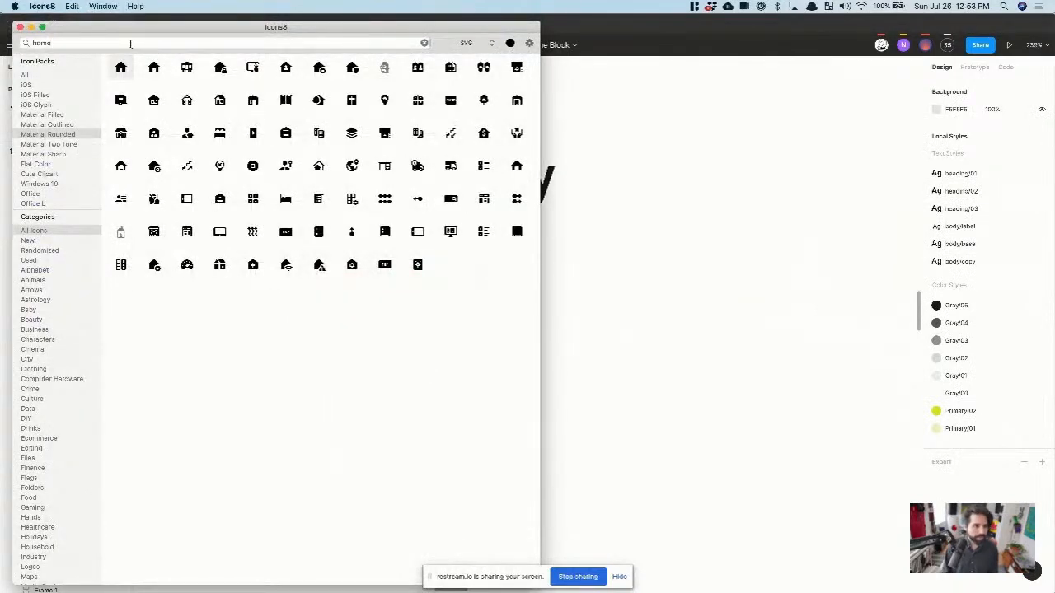
{"action": "type", "text": "gear"}
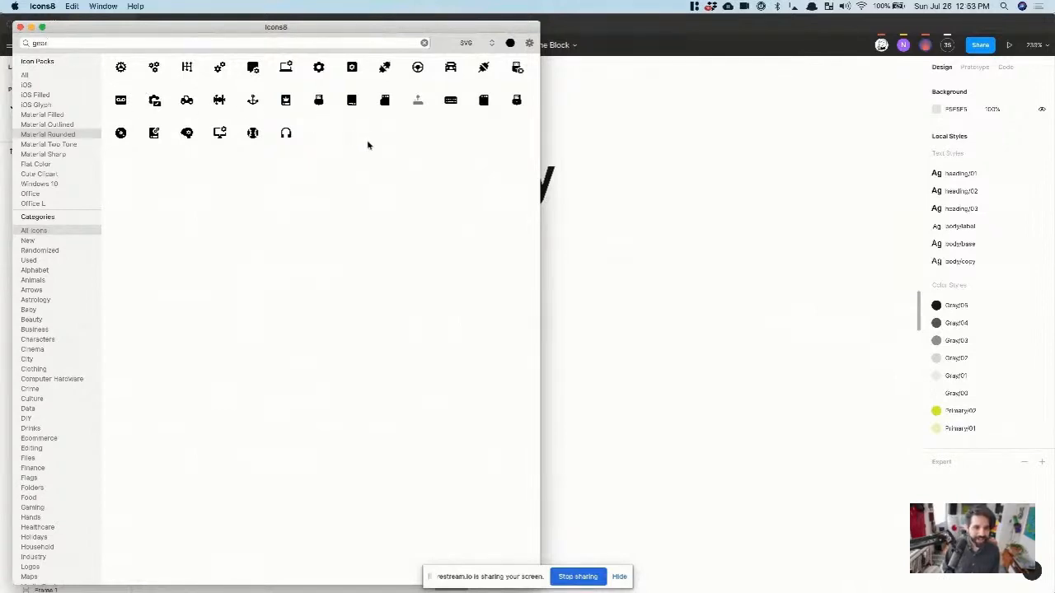
{"action": "left_click_drag", "start_coordinate": [321, 71], "coordinate": [485, 284]}
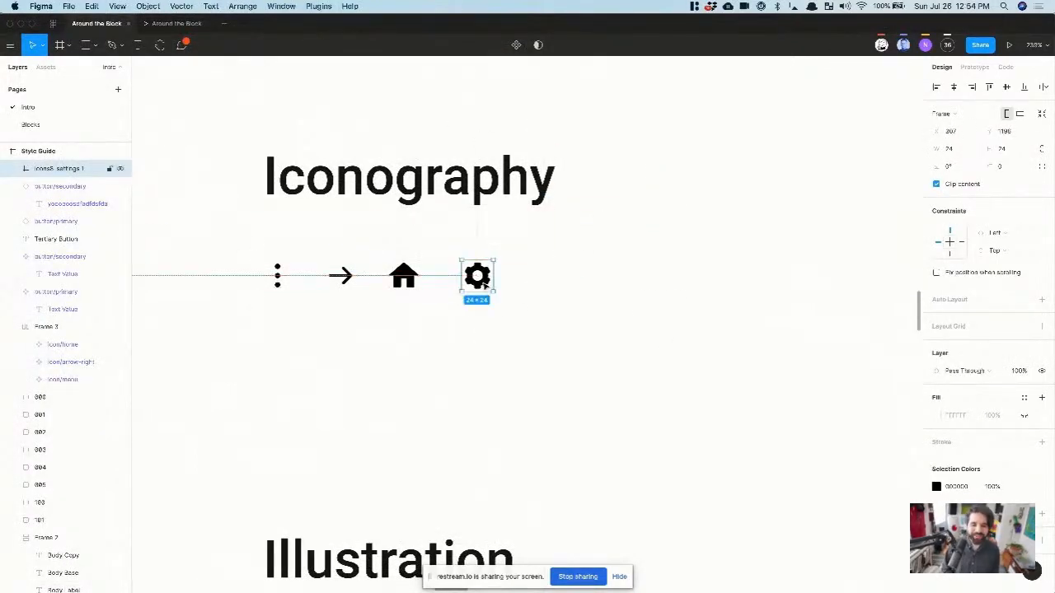
Step: Rename the gear icon's frame in the Iconography section as "icon/settings"
{"action": "scroll", "coordinate": [394, 285], "scroll_direction": "up", "scroll_amount": 5}
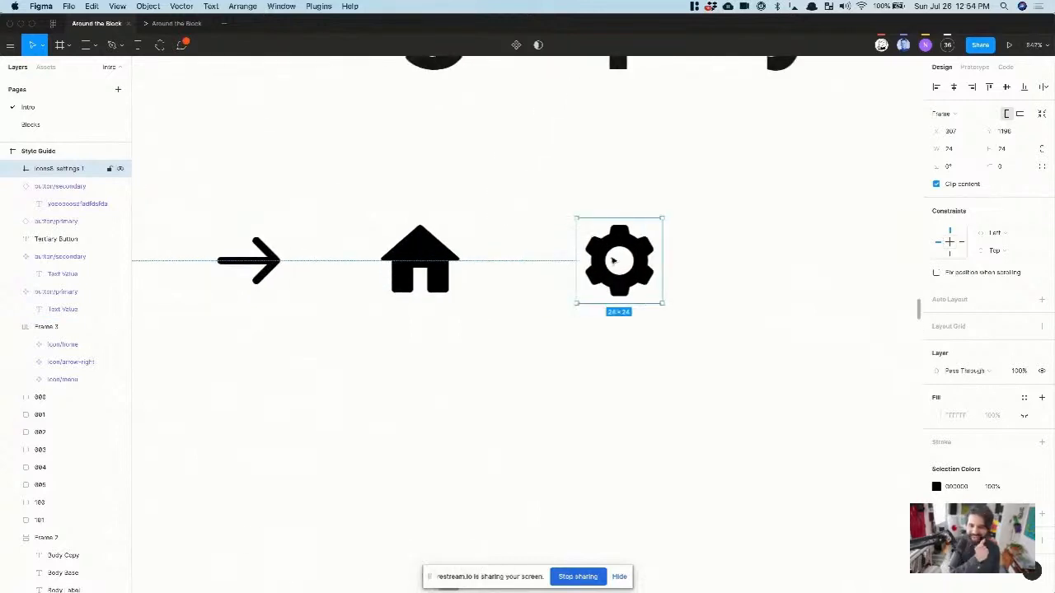
{"action": "double_click", "coordinate": [66, 170]}
{"action": "type", "text": "icon/"}
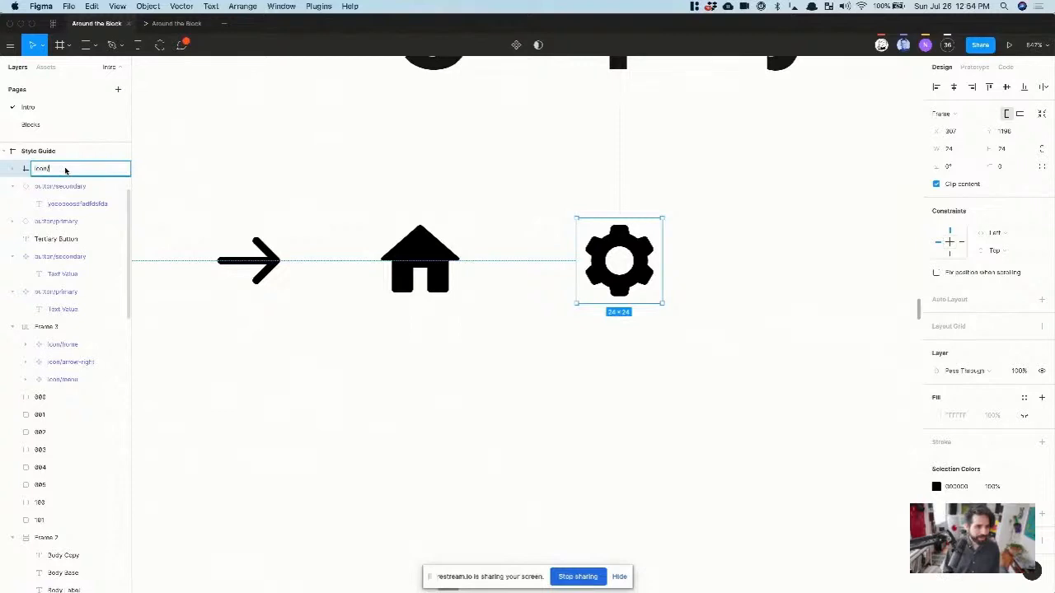
{"action": "type", "text": "settings"}
{"action": "key", "text": "Return"}
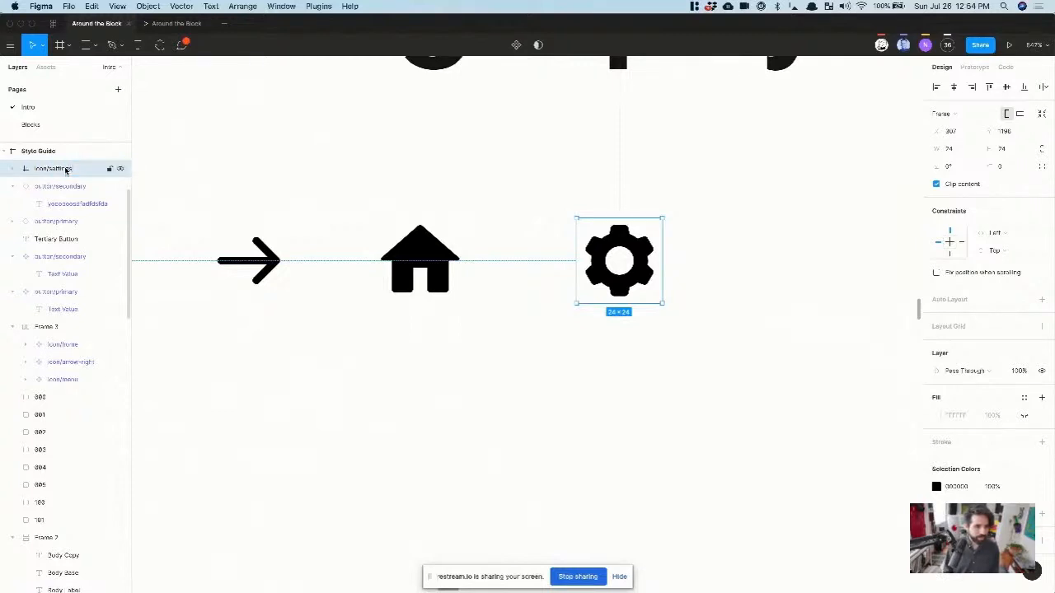
Step: Check the arrow icon's layer structure and turn the icon/settings frame into a component
{"action": "double_click", "coordinate": [228, 271]}
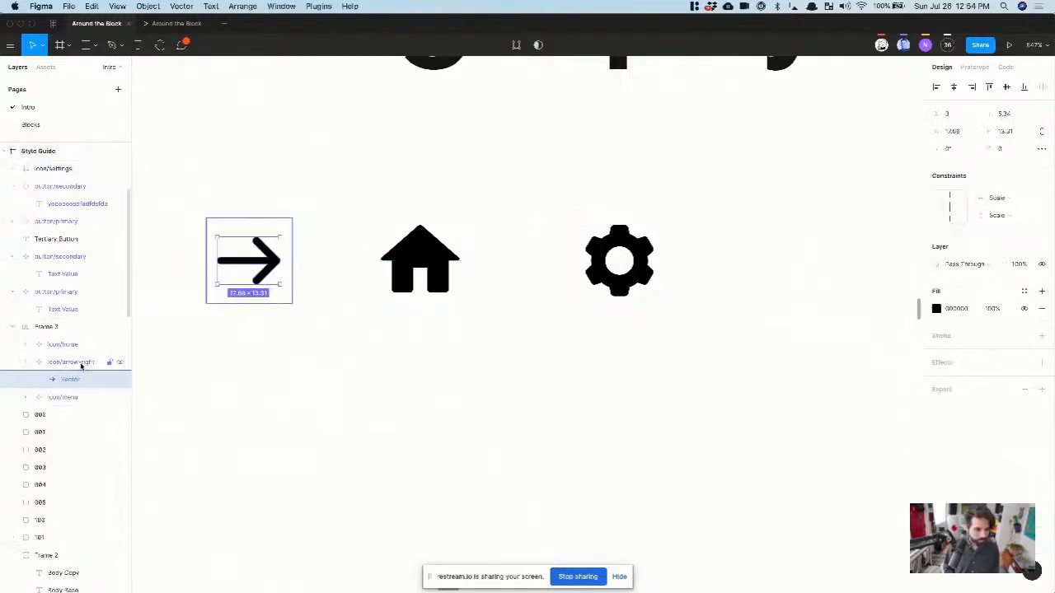
{"action": "left_click", "coordinate": [635, 376]}
{"action": "left_click", "coordinate": [648, 249]}
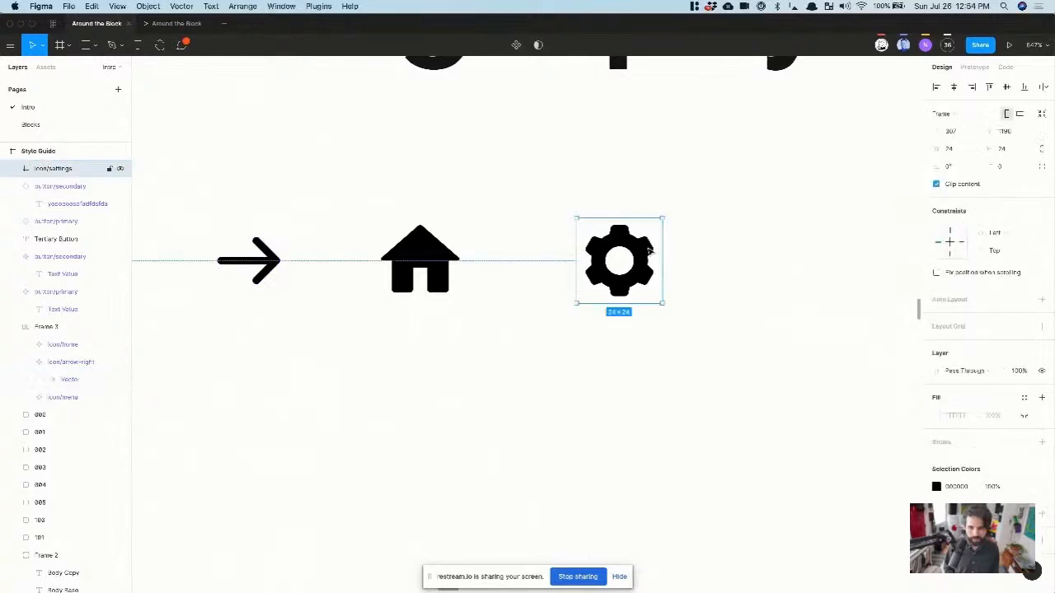
{"action": "left_click", "coordinate": [516, 44]}
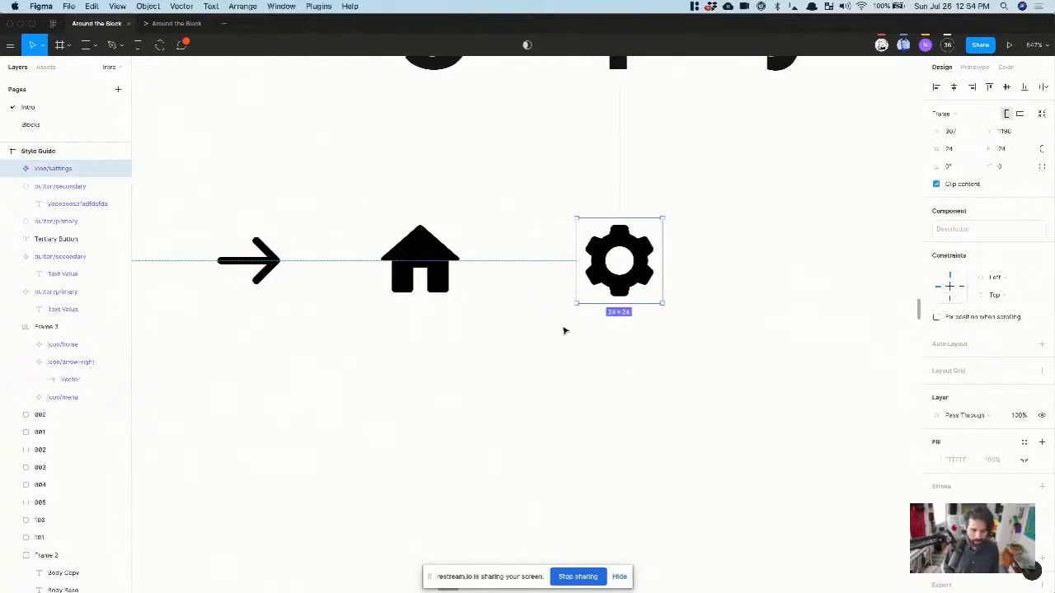
Step: Cut the settings icon component and paste it into the icon row's auto-layout frame after the home icon
{"action": "key", "text": "Delete"}
{"action": "double_click", "coordinate": [446, 260]}
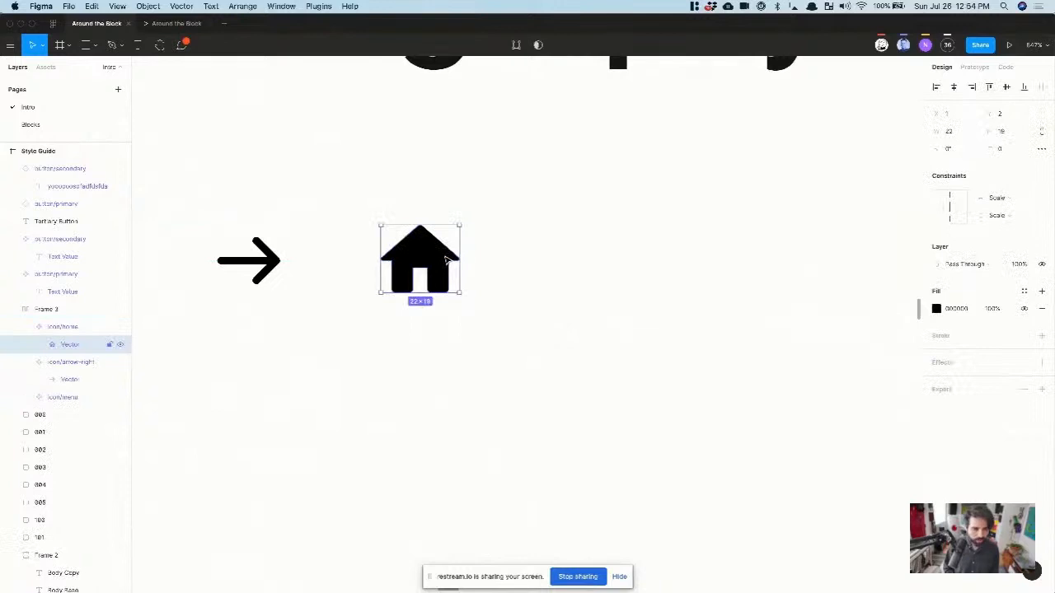
{"action": "left_click", "coordinate": [90, 311]}
{"action": "key", "text": "super+z"}
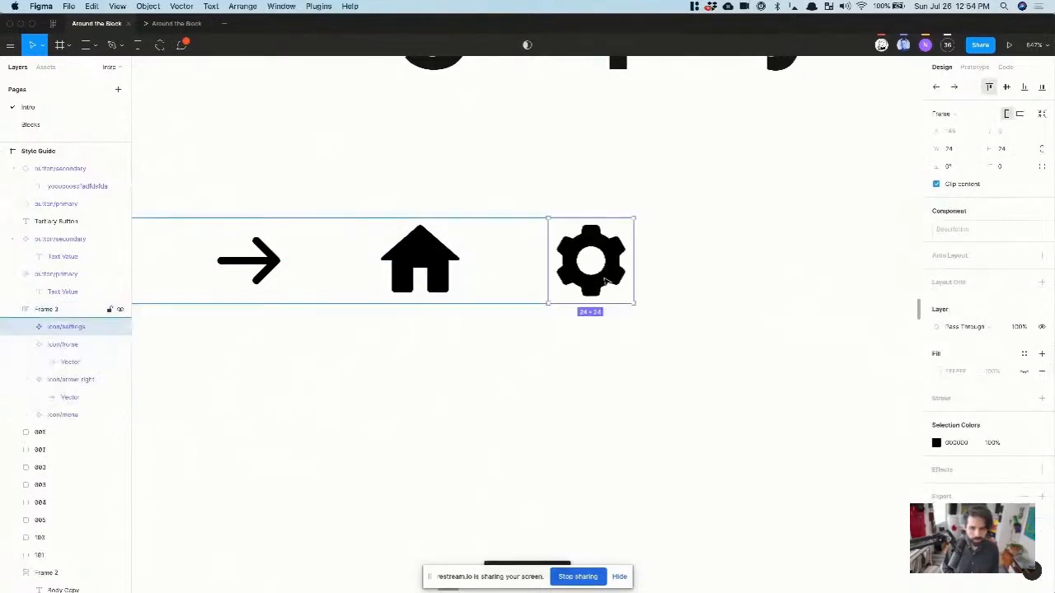
{"action": "left_click", "coordinate": [546, 398]}
{"action": "scroll", "coordinate": [546, 398], "scroll_direction": "down", "scroll_amount": 5}
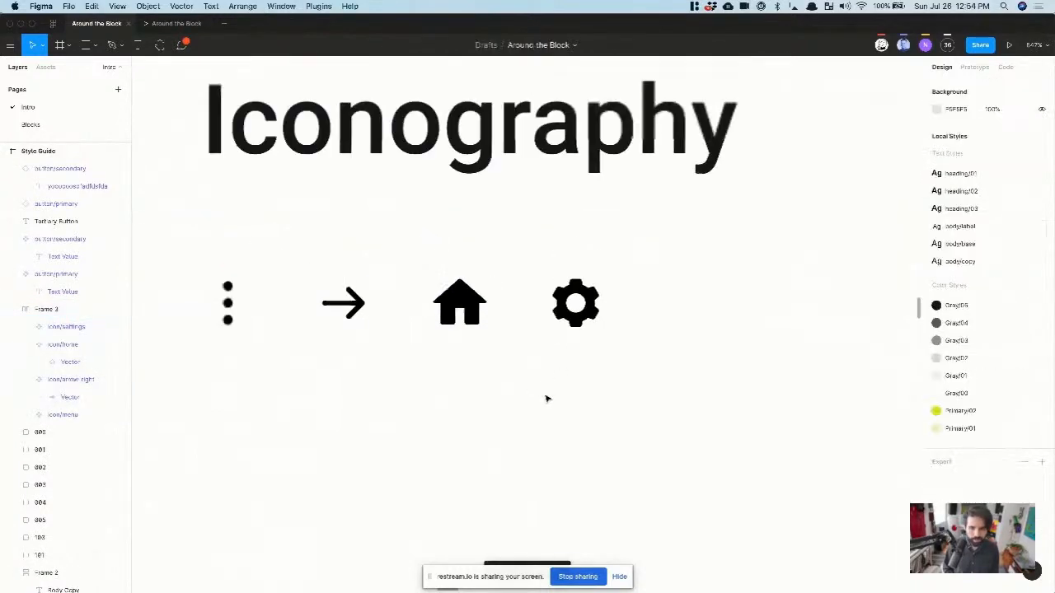
Step: Delete the settings icon from the icon row, and undo back to the standalone settings component beside the row
{"action": "left_click", "coordinate": [576, 338]}
{"action": "scroll", "coordinate": [576, 338], "scroll_direction": "up", "scroll_amount": 3}
{"action": "left_click", "coordinate": [576, 338]}
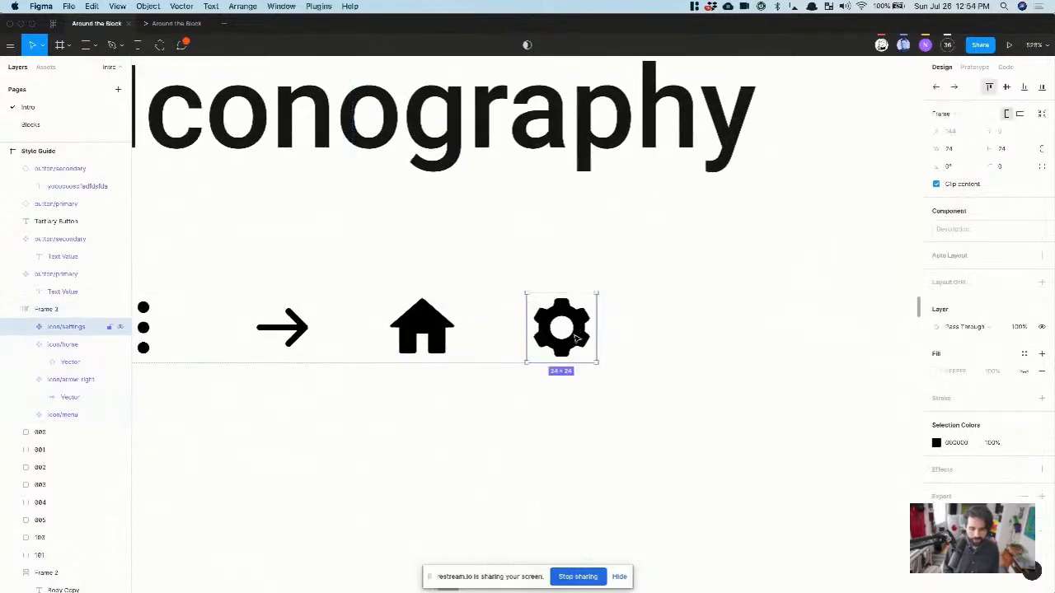
{"action": "key", "text": "Delete"}
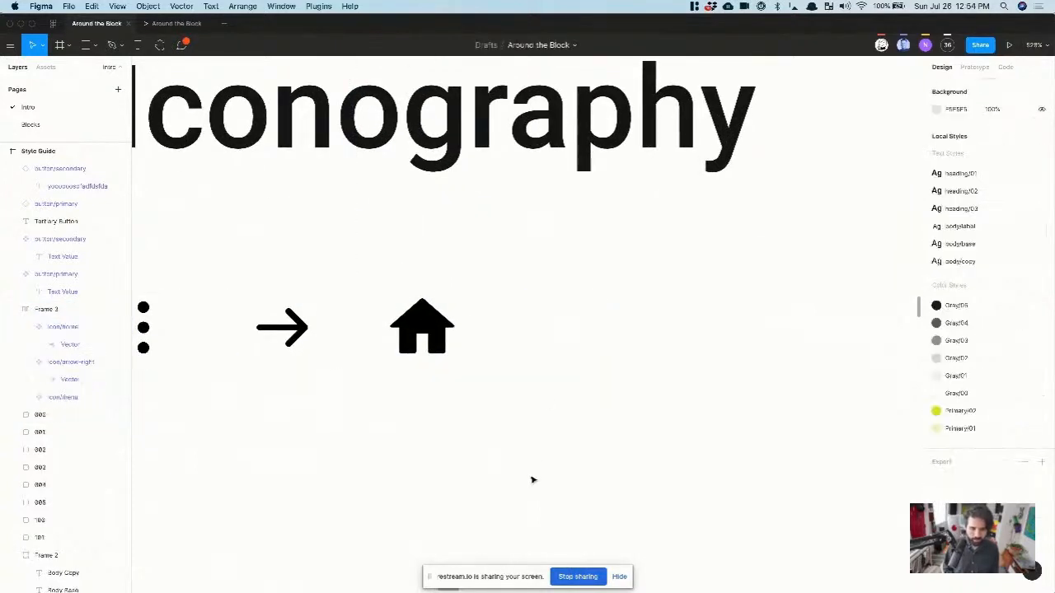
{"action": "scroll", "coordinate": [486, 451], "scroll_direction": "down", "scroll_amount": 1}
{"action": "scroll", "coordinate": [487, 450], "scroll_direction": "left", "scroll_amount": 1}
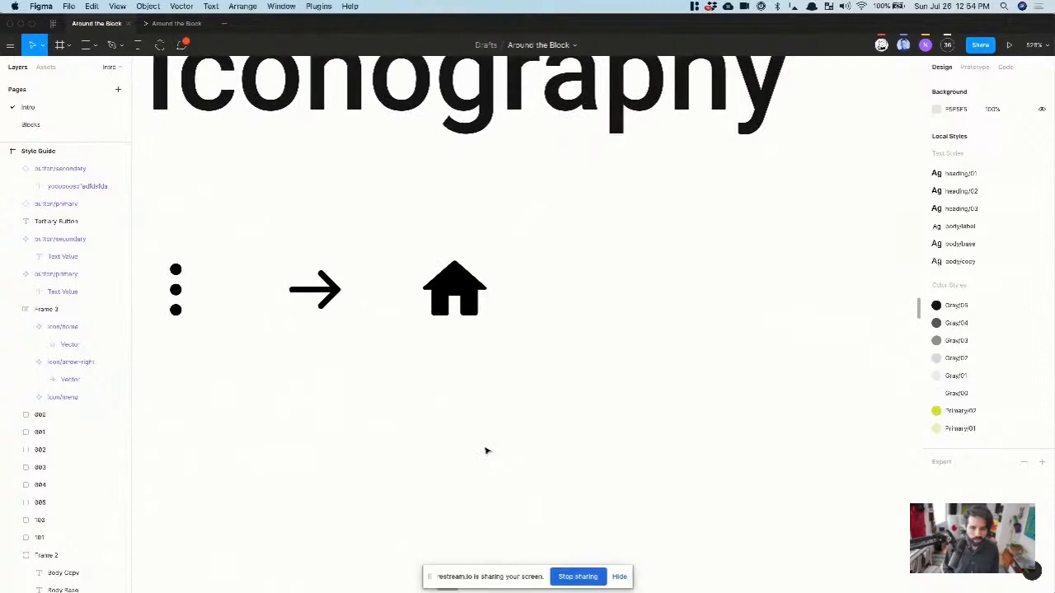
{"action": "scroll", "coordinate": [486, 451], "scroll_direction": "down", "scroll_amount": 1}
{"action": "key", "text": "super+z"}
{"action": "key", "text": "Delete"}
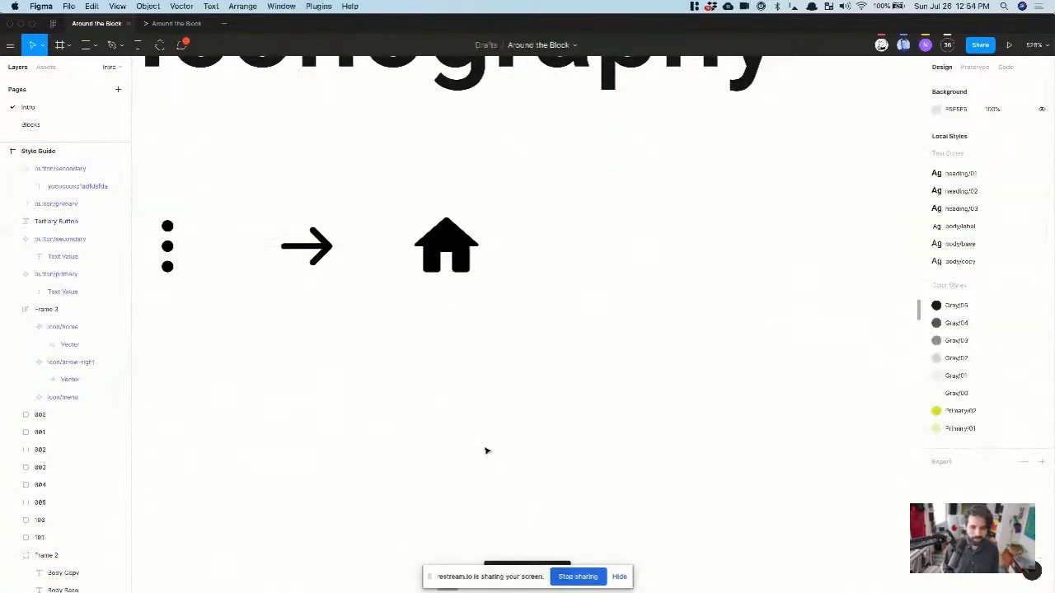
{"action": "scroll", "coordinate": [427, 414], "scroll_direction": "down", "scroll_amount": 2}
{"action": "key", "text": "super+z"}
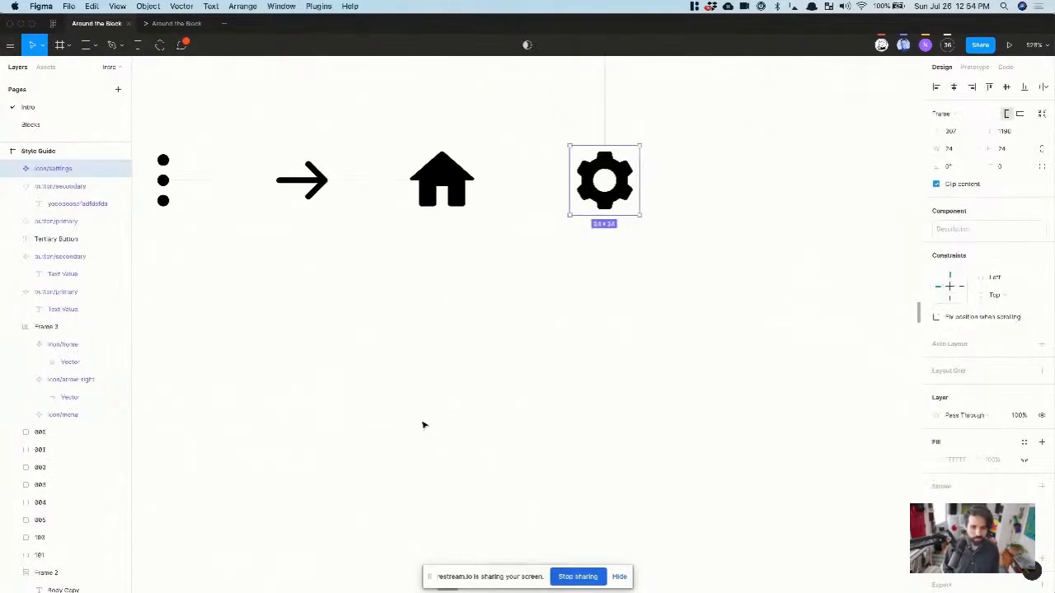
Step: Move the standalone settings icon below the icon row and paste a copy into the row's auto-layout frame
{"action": "left_click_drag", "start_coordinate": [596, 224], "coordinate": [366, 336]}
{"action": "left_click", "coordinate": [460, 195]}
{"action": "scroll", "coordinate": [486, 156], "scroll_direction": "left", "scroll_amount": 3}
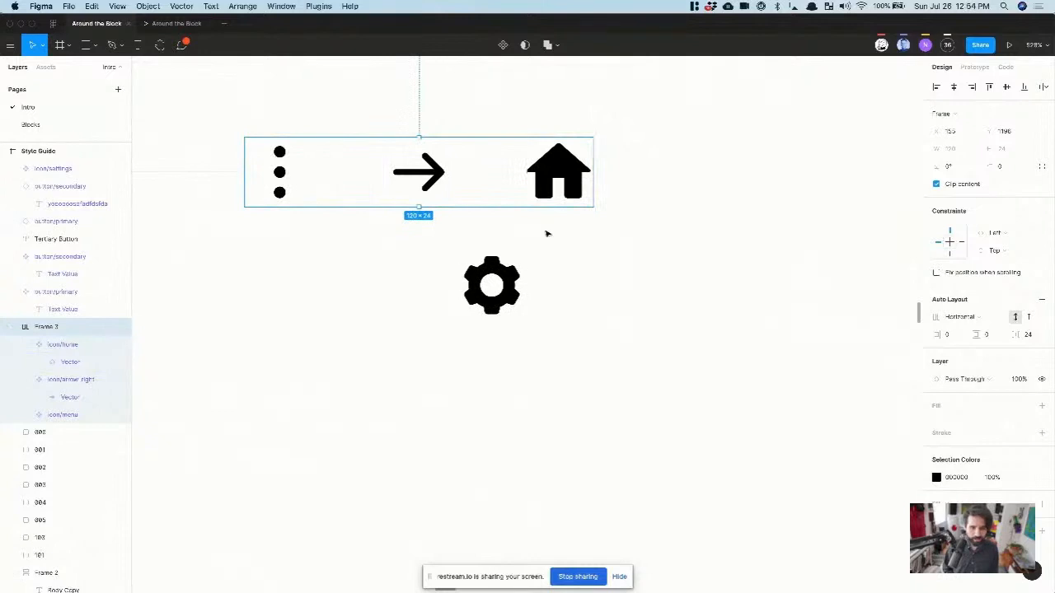
{"action": "key", "text": "ctrl+v"}
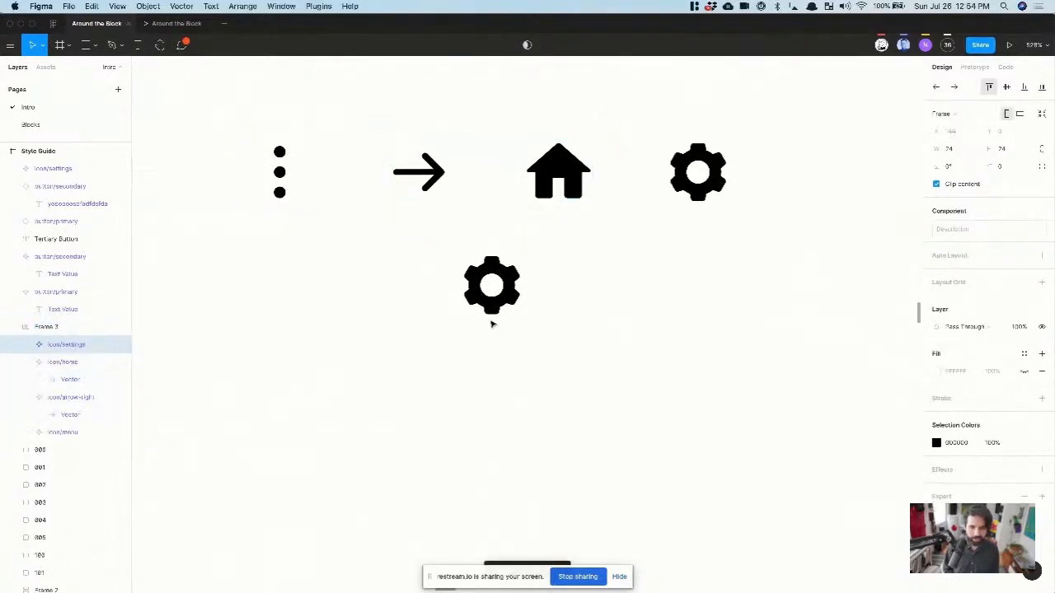
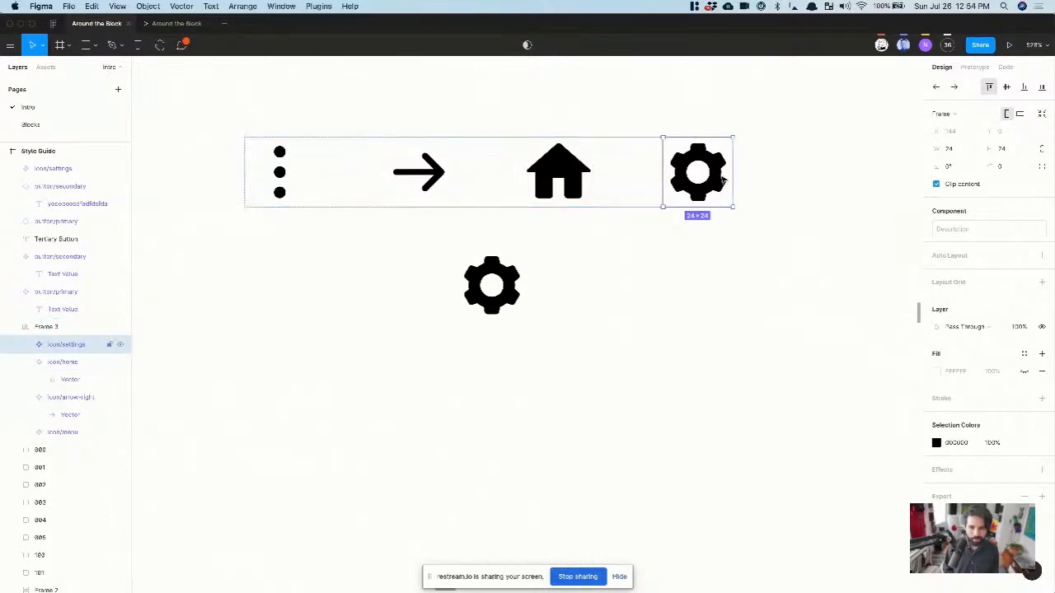
Step: Reorder the settings icon between the menu and arrow-right icons, and delete the loose gear below the row
{"action": "key", "text": "Left"}
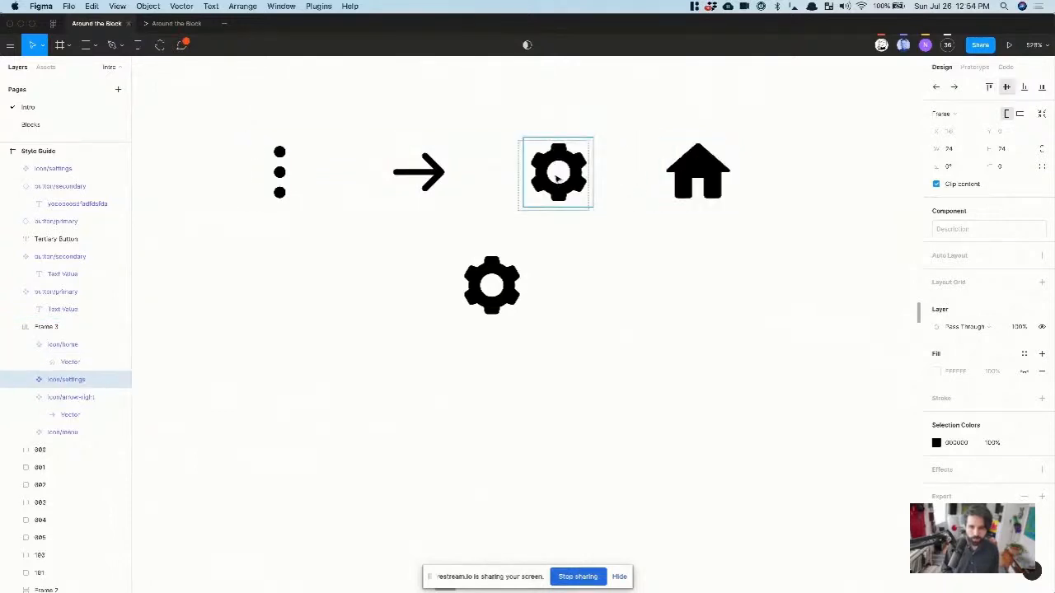
{"action": "key", "text": "Left"}
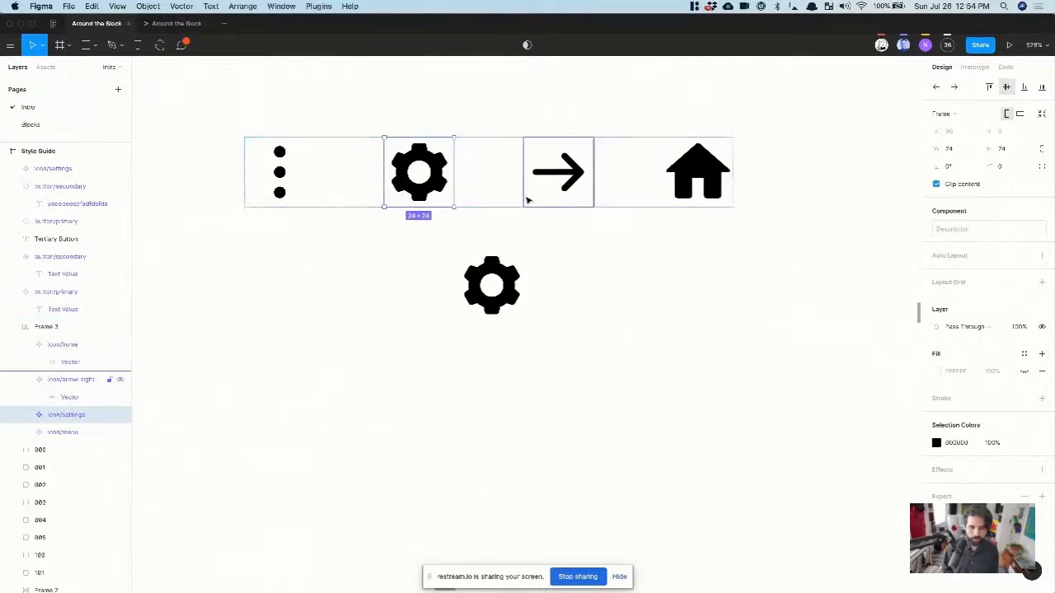
{"action": "left_click", "coordinate": [501, 290]}
{"action": "key", "text": "Delete"}
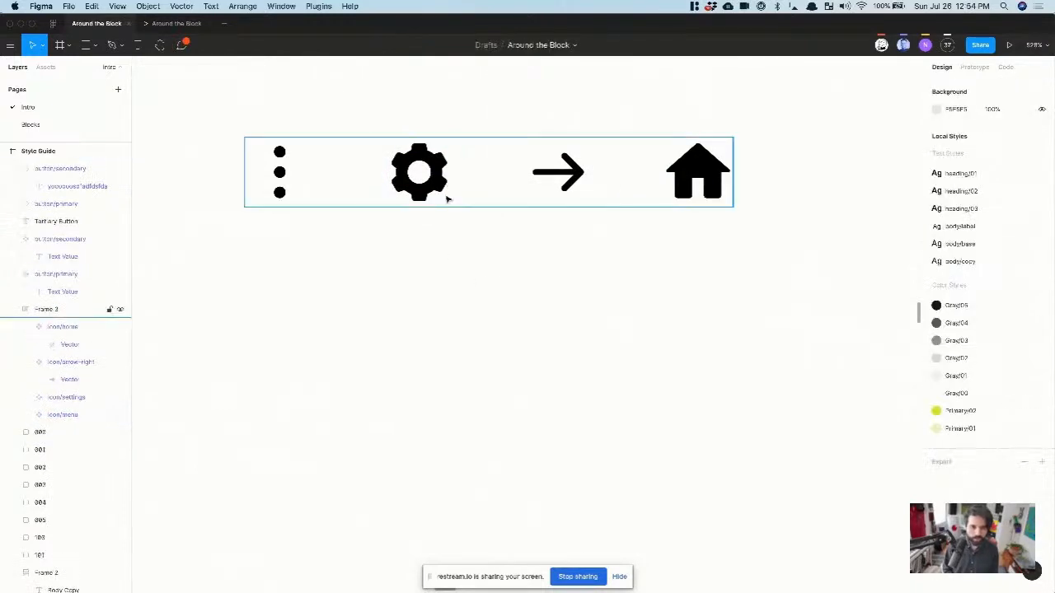
Step: Examine the settings icon in the icon row and the primary button component in the Button section
{"action": "left_click", "coordinate": [439, 179]}
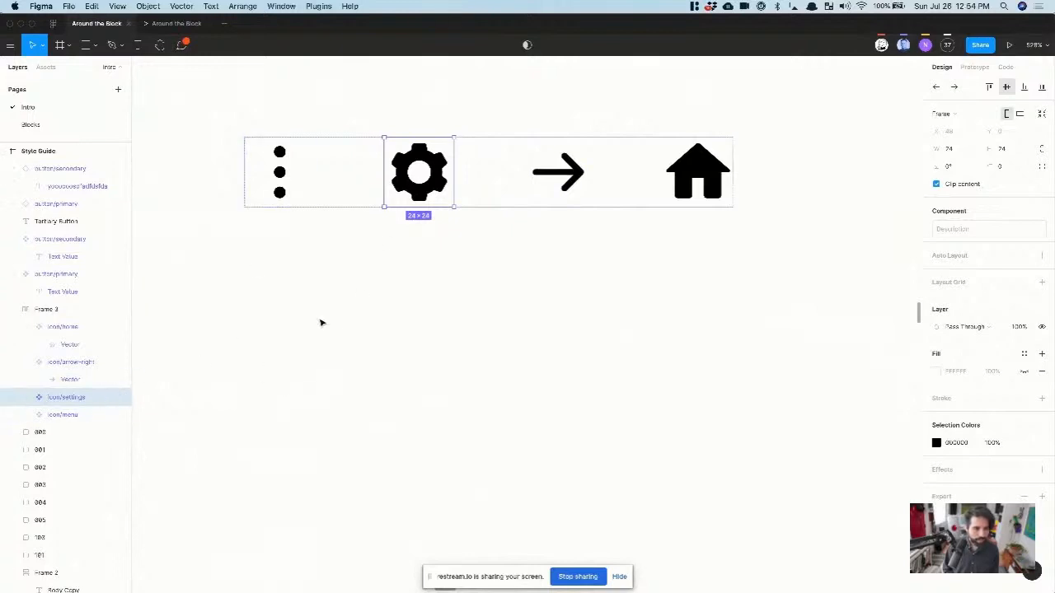
{"action": "left_click", "coordinate": [624, 322]}
{"action": "scroll", "coordinate": [623, 322], "scroll_direction": "down", "scroll_amount": 5}
{"action": "scroll", "coordinate": [623, 323], "scroll_direction": "down", "scroll_amount": 10}
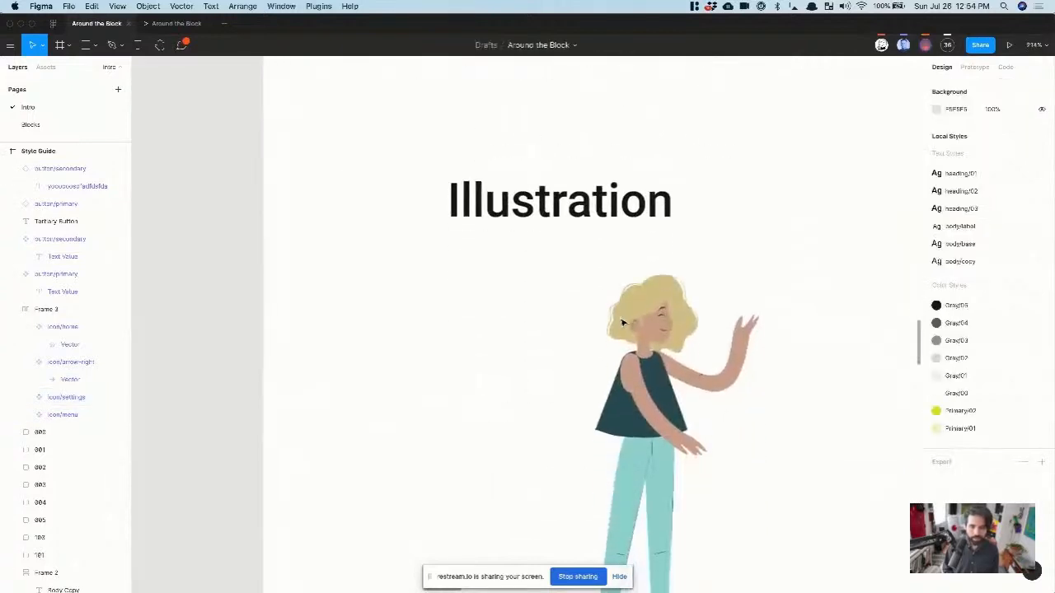
{"action": "scroll", "coordinate": [623, 320], "scroll_direction": "down", "scroll_amount": 10}
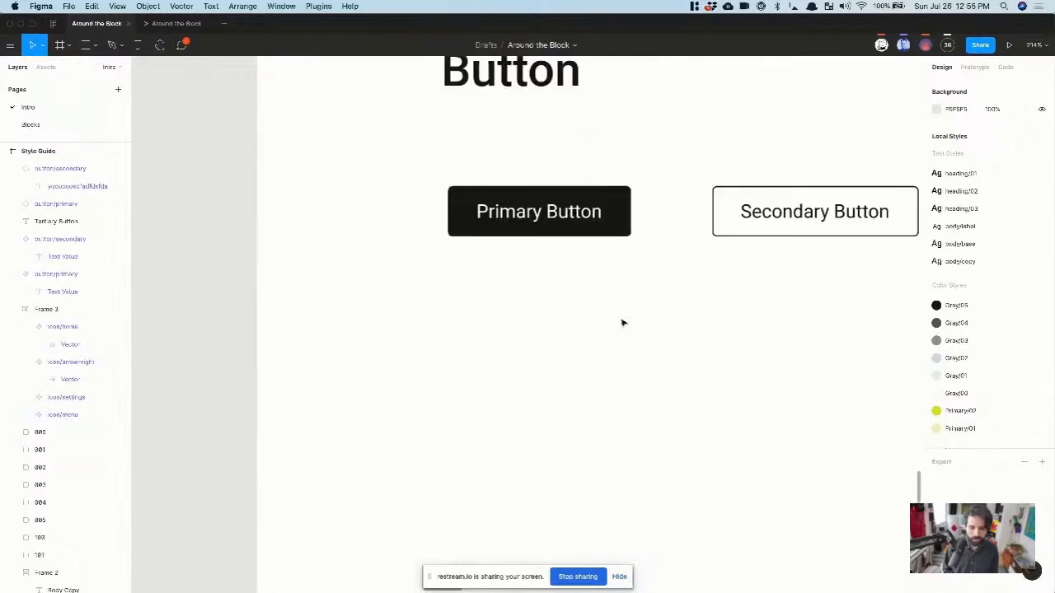
{"action": "left_click", "coordinate": [491, 213]}
{"action": "scroll", "coordinate": [490, 212], "scroll_direction": "up", "scroll_amount": 3}
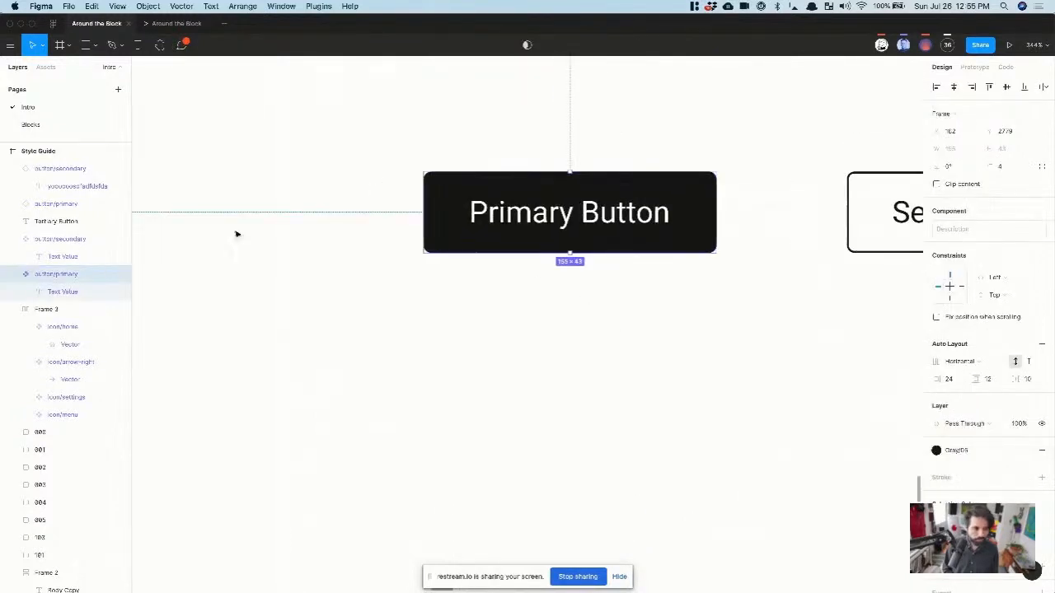
Step: Copy the settings icon from the icon row into the primary button component, after its label
{"action": "scroll", "coordinate": [288, 282], "scroll_direction": "up", "scroll_amount": 3}
{"action": "scroll", "coordinate": [288, 282], "scroll_direction": "down", "scroll_amount": 5}
{"action": "scroll", "coordinate": [288, 276], "scroll_direction": "up", "scroll_amount": 10}
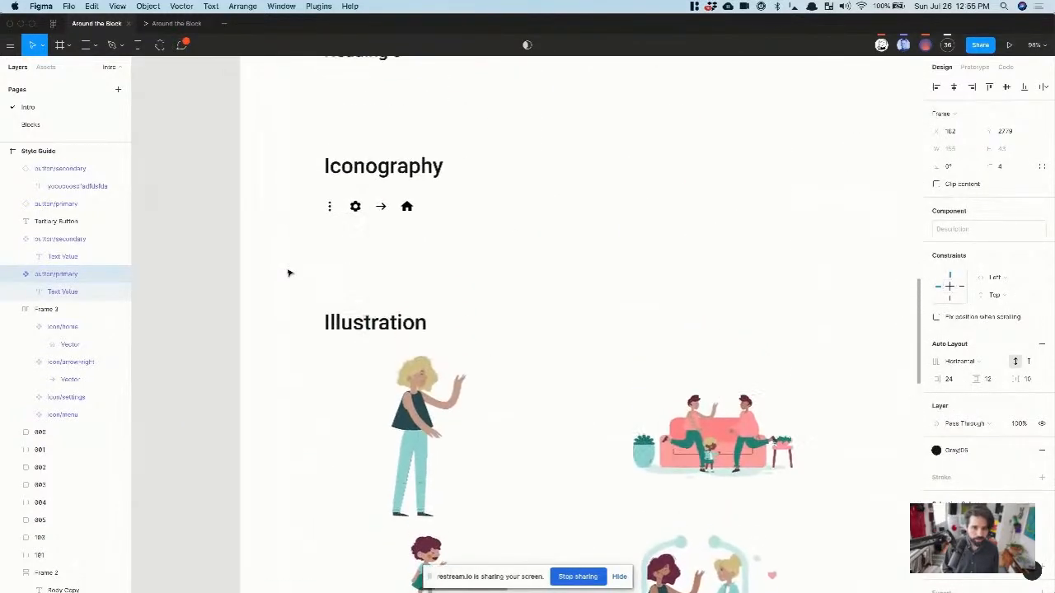
{"action": "double_click", "coordinate": [356, 211]}
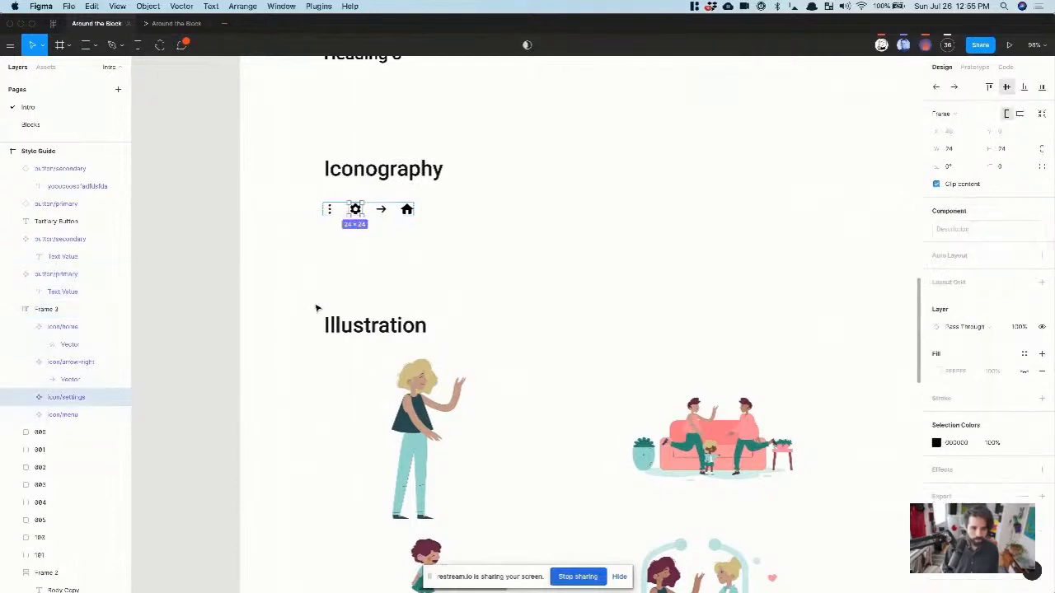
{"action": "scroll", "coordinate": [316, 309], "scroll_direction": "down", "scroll_amount": 10}
{"action": "scroll", "coordinate": [297, 273], "scroll_direction": "up", "scroll_amount": 5}
{"action": "left_click", "coordinate": [396, 246]}
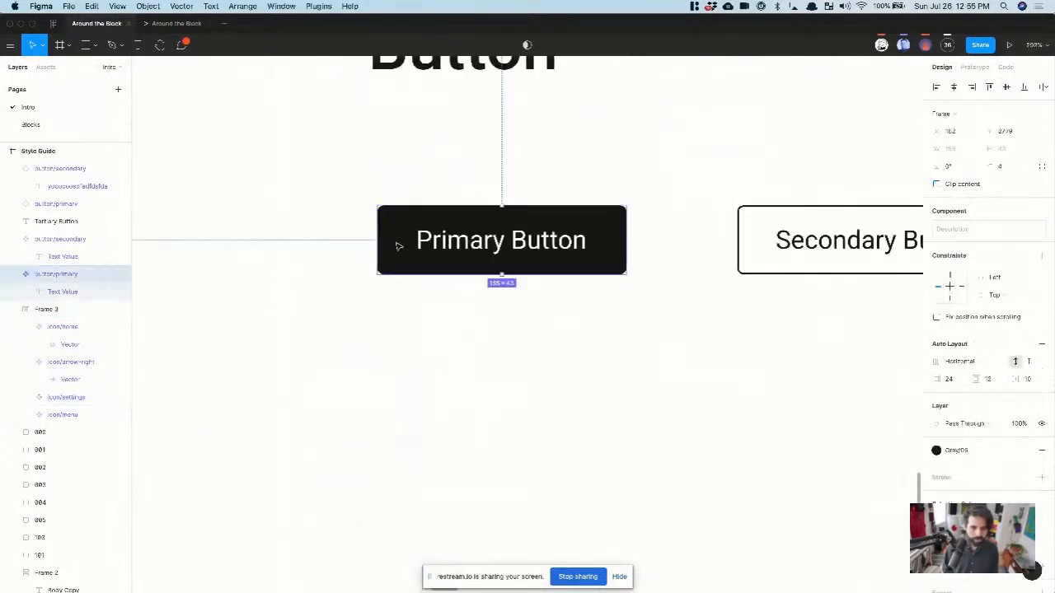
{"action": "key", "text": "ctrl+v"}
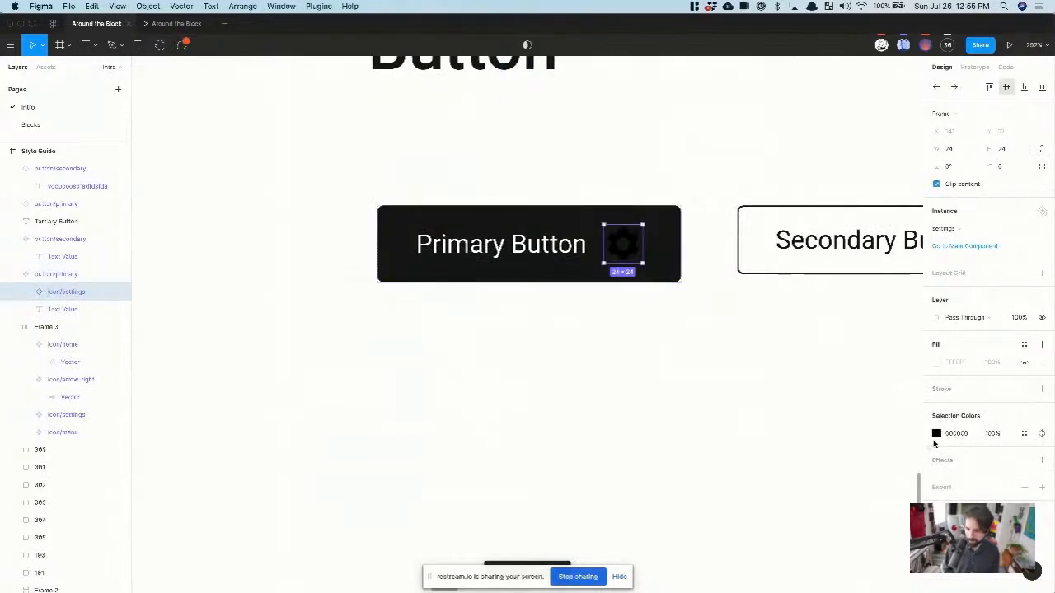
Step: Apply the Gray/00 color style to the settings icon inside the primary button
{"action": "left_click", "coordinate": [1022, 434]}
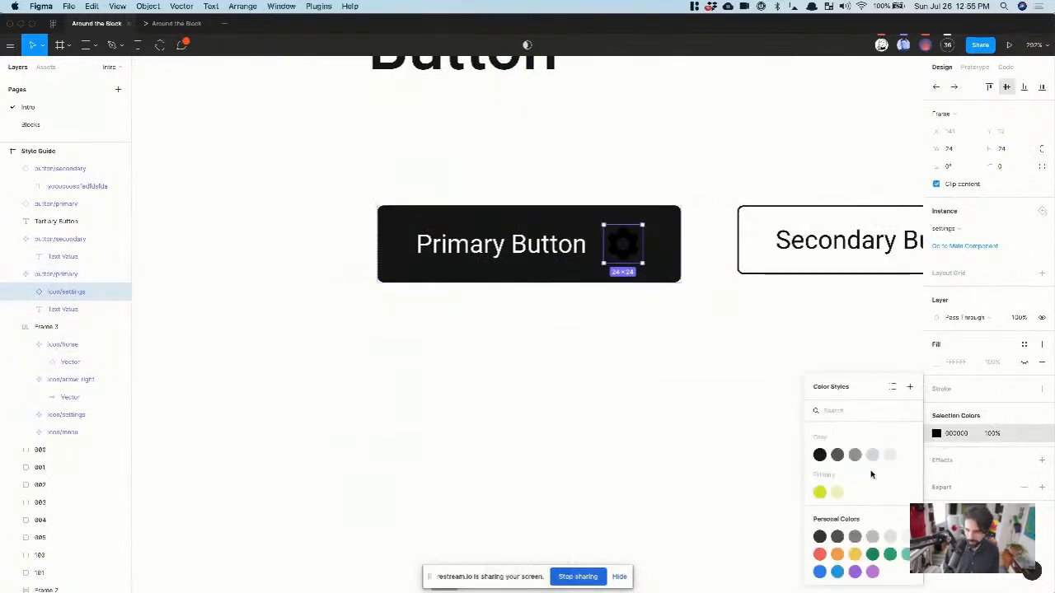
{"action": "left_click", "coordinate": [904, 454]}
{"action": "left_click", "coordinate": [702, 391]}
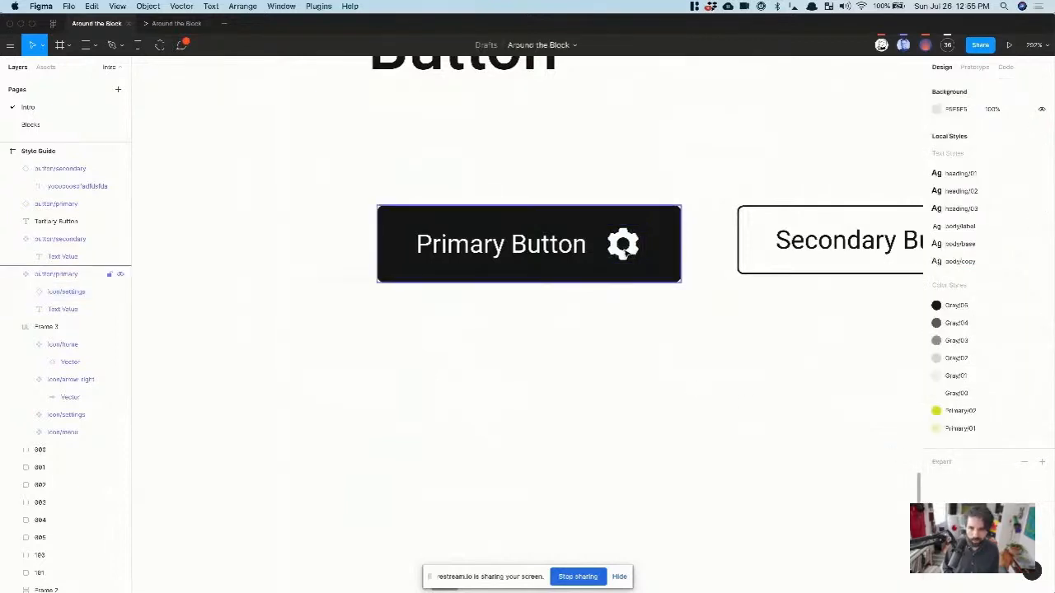
Step: Rename the settings icon layer inside the primary button component as "Icon Right"
{"action": "left_click", "coordinate": [56, 273]}
{"action": "double_click", "coordinate": [67, 298]}
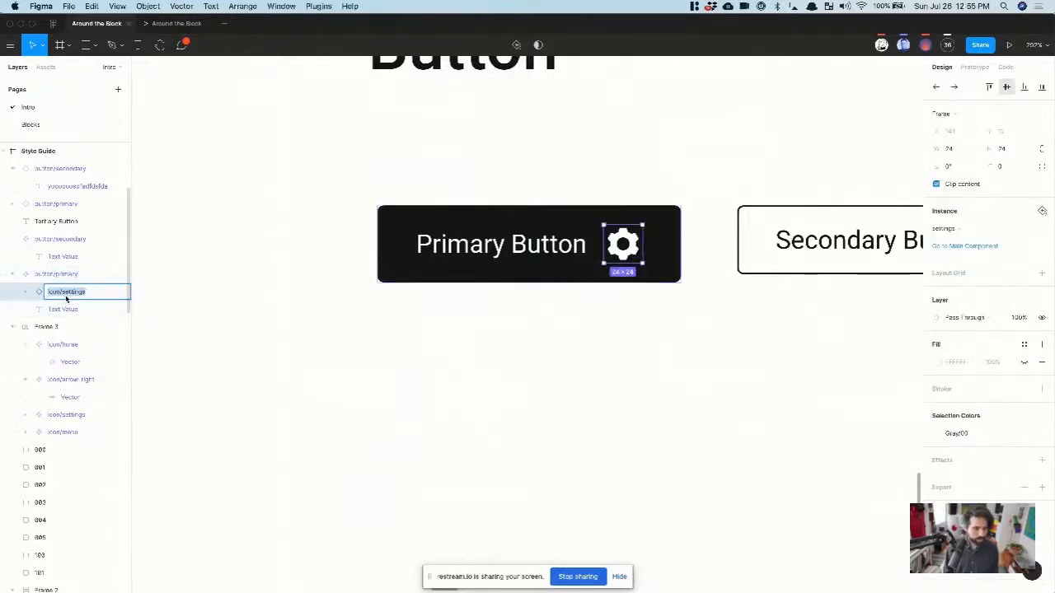
{"action": "type", "text": "Icon Right"}
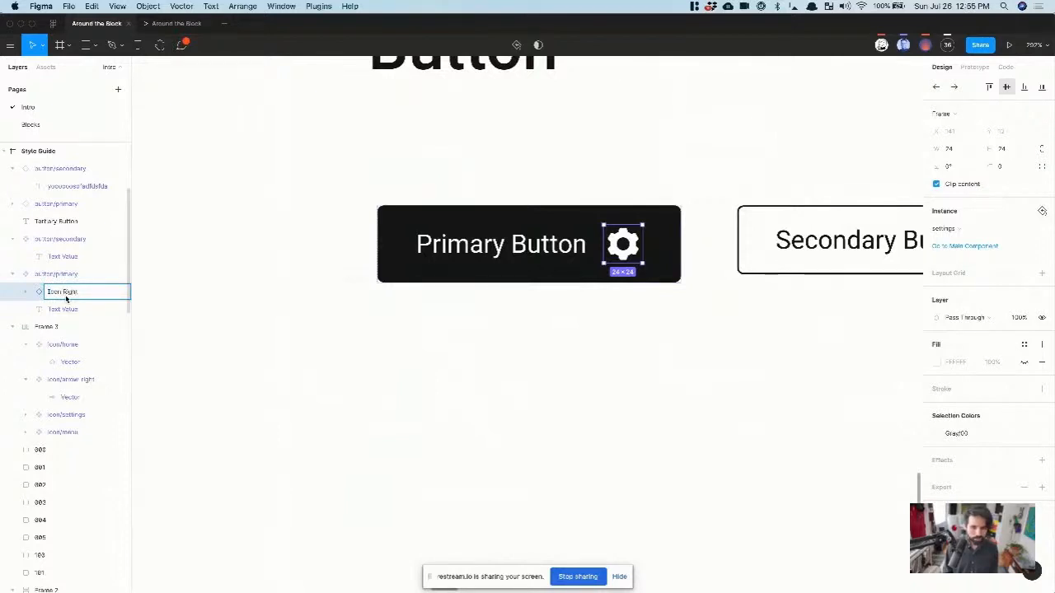
{"action": "key", "text": "Return"}
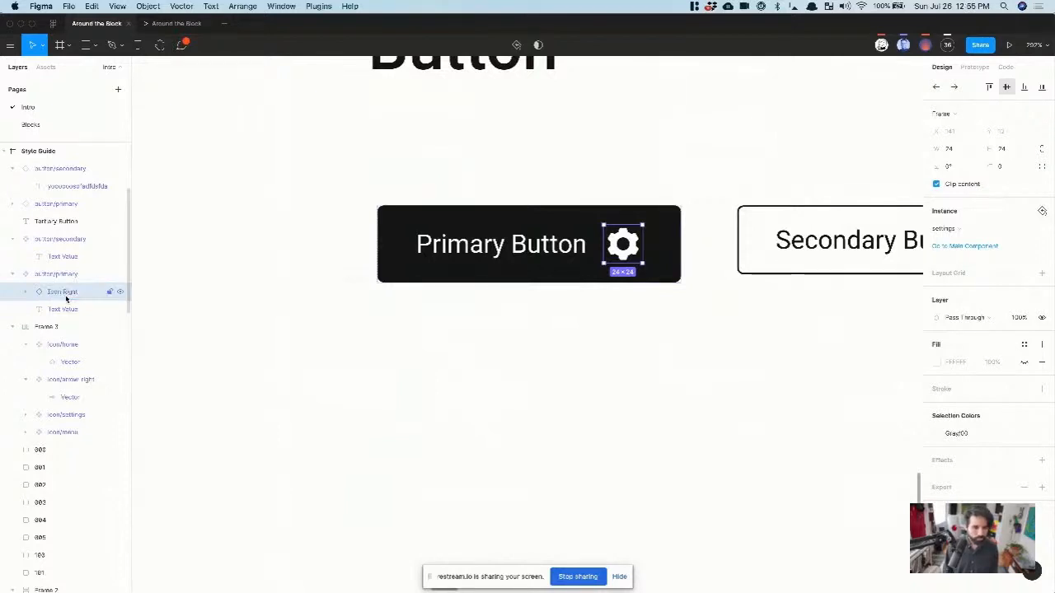
Step: Duplicate the Icon Right instance in the primary button and move the copy in front of the label
{"action": "key", "text": "super+d"}
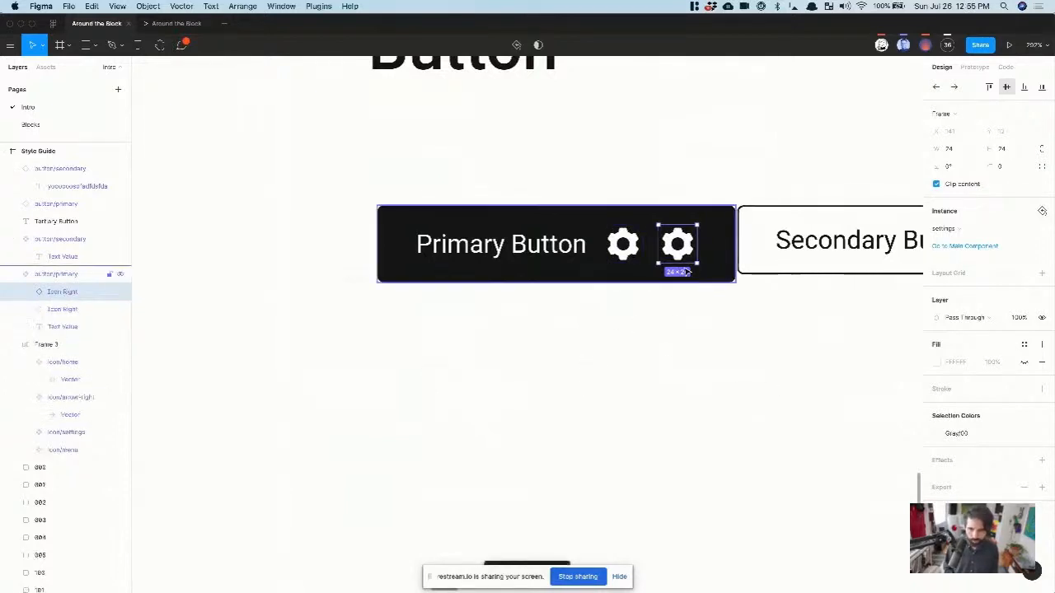
{"action": "left_click_drag", "start_coordinate": [678, 246], "coordinate": [426, 257]}
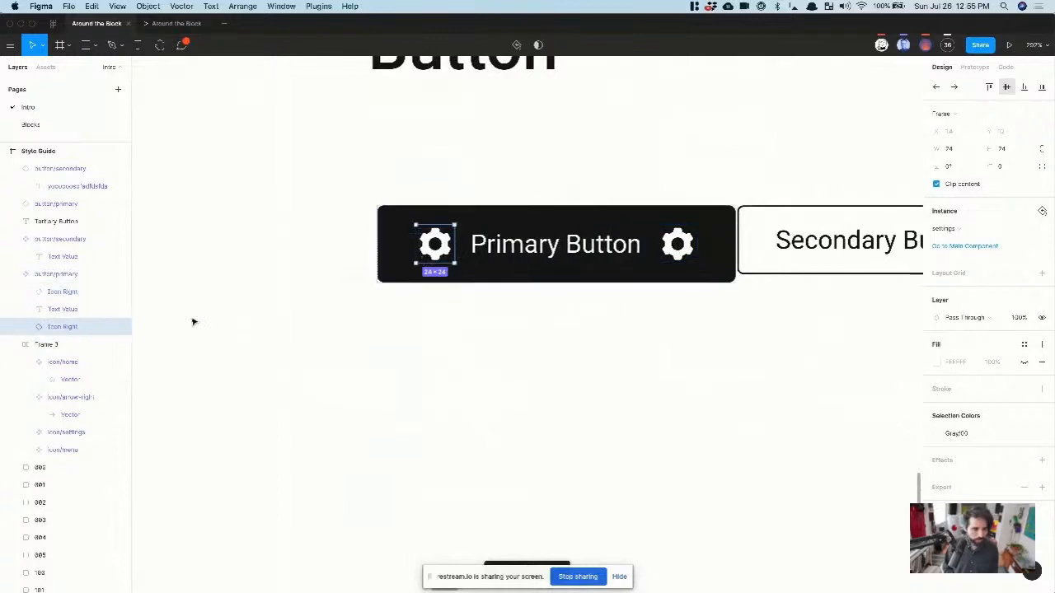
Step: Rename the copied icon layer in front of the primary button's label as "Icon Left"
{"action": "double_click", "coordinate": [71, 327]}
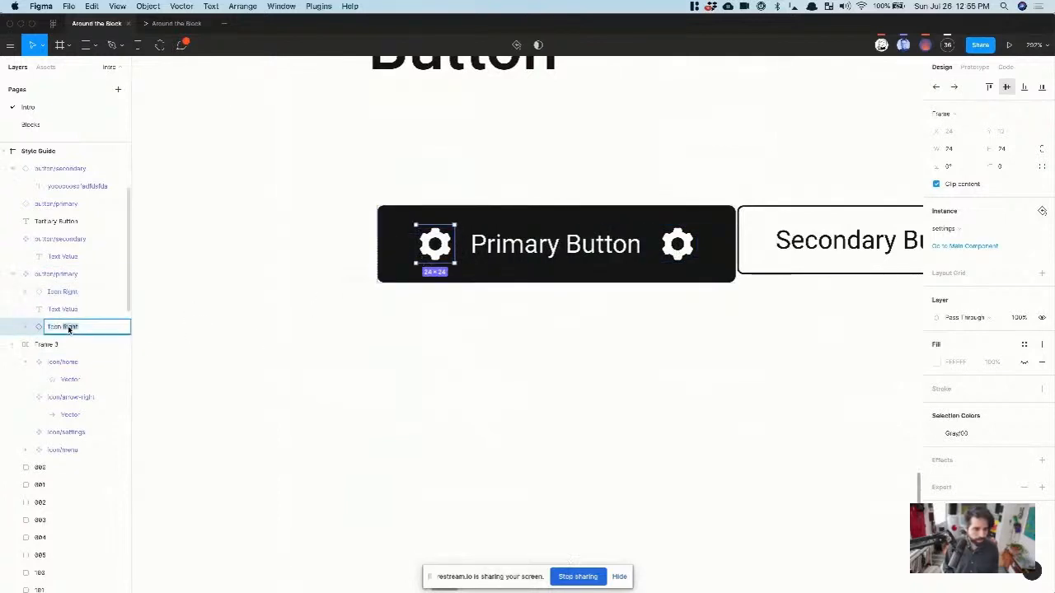
{"action": "type", "text": "Icon Left"}
{"action": "left_click", "coordinate": [510, 438]}
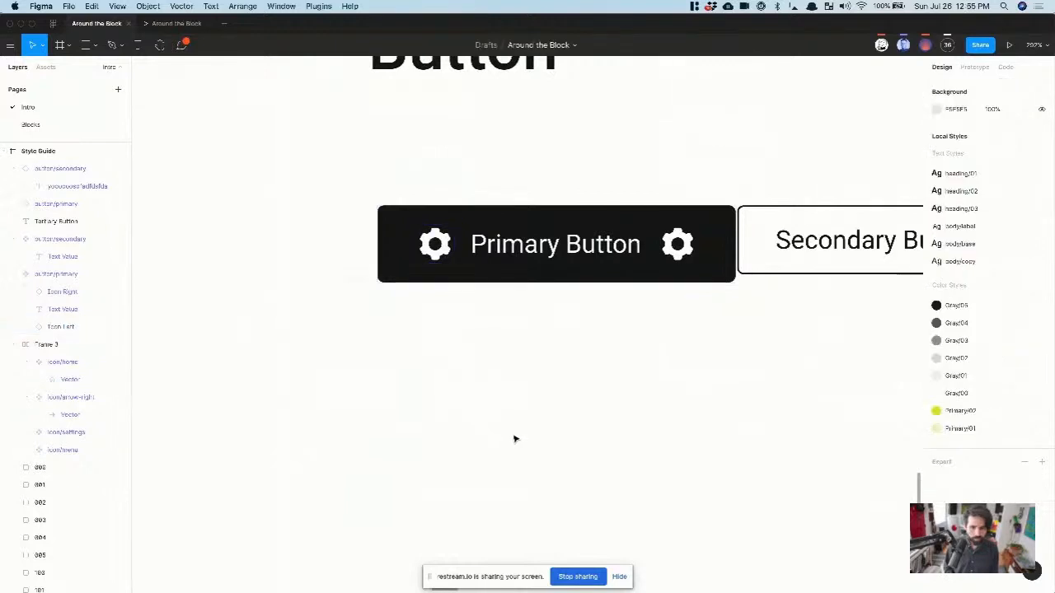
Step: Examine how both icons sit in the primary button instance and in its main component
{"action": "key", "text": "shift+1"}
{"action": "left_click", "coordinate": [623, 200]}
{"action": "key", "text": "shift+2"}
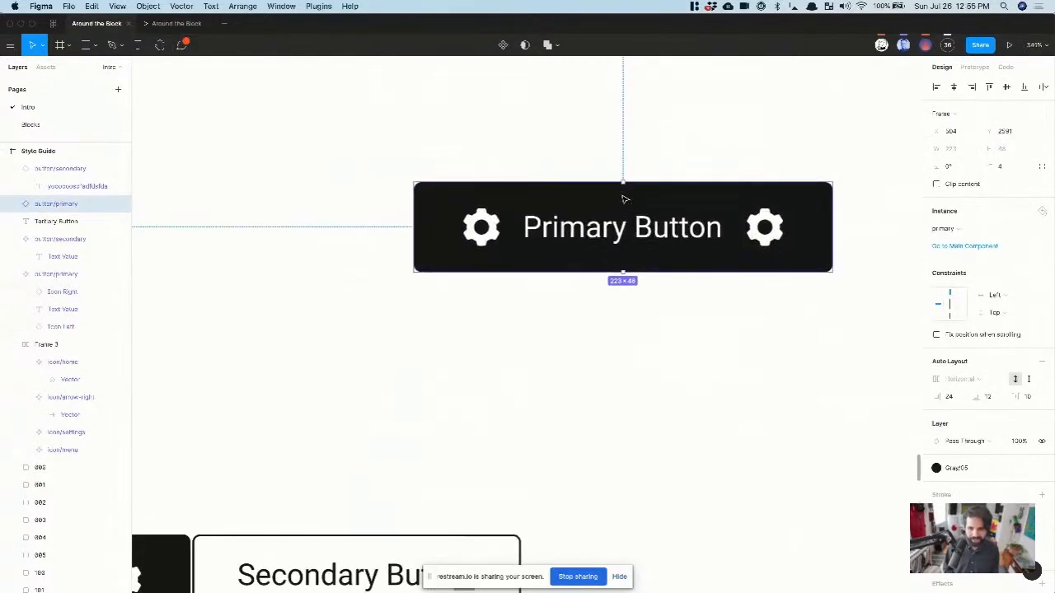
{"action": "scroll", "coordinate": [624, 199], "scroll_direction": "down", "scroll_amount": 5}
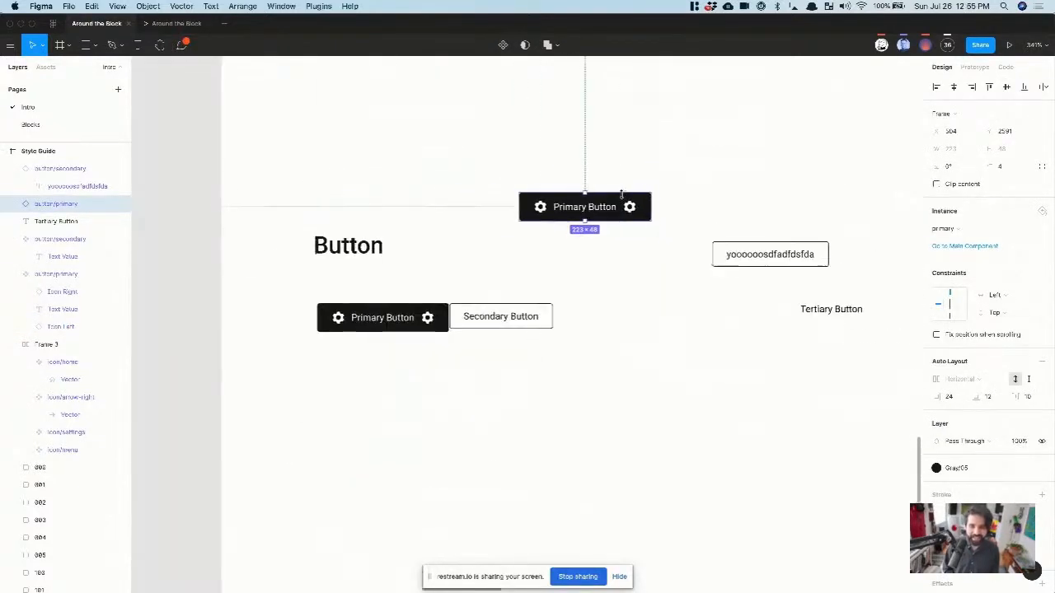
{"action": "scroll", "coordinate": [624, 200], "scroll_direction": "left", "scroll_amount": 3}
{"action": "scroll", "coordinate": [624, 200], "scroll_direction": "down", "scroll_amount": 1}
{"action": "scroll", "coordinate": [627, 252], "scroll_direction": "up", "scroll_amount": 3}
{"action": "left_click", "coordinate": [596, 215]}
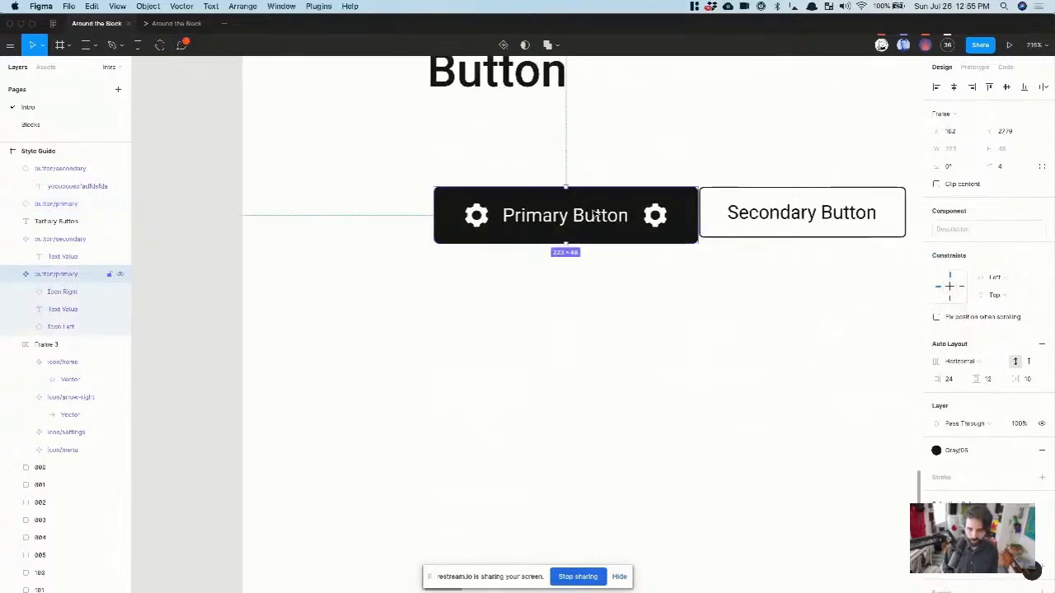
{"action": "scroll", "coordinate": [410, 274], "scroll_direction": "right", "scroll_amount": 5}
{"action": "scroll", "coordinate": [409, 274], "scroll_direction": "up", "scroll_amount": 1}
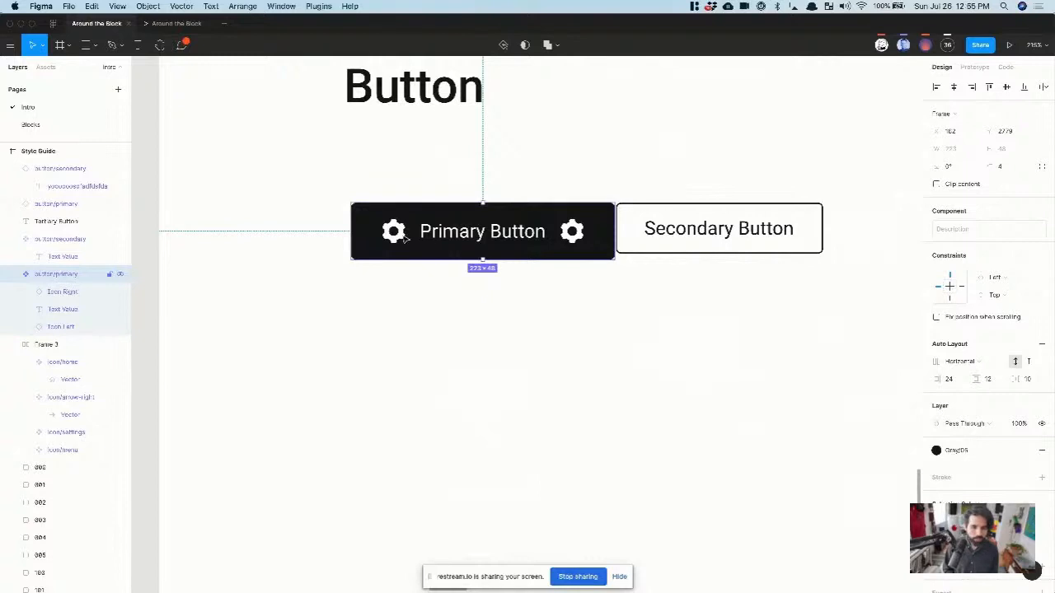
{"action": "scroll", "coordinate": [406, 237], "scroll_direction": "up", "scroll_amount": 2}
{"action": "left_click", "coordinate": [405, 237]}
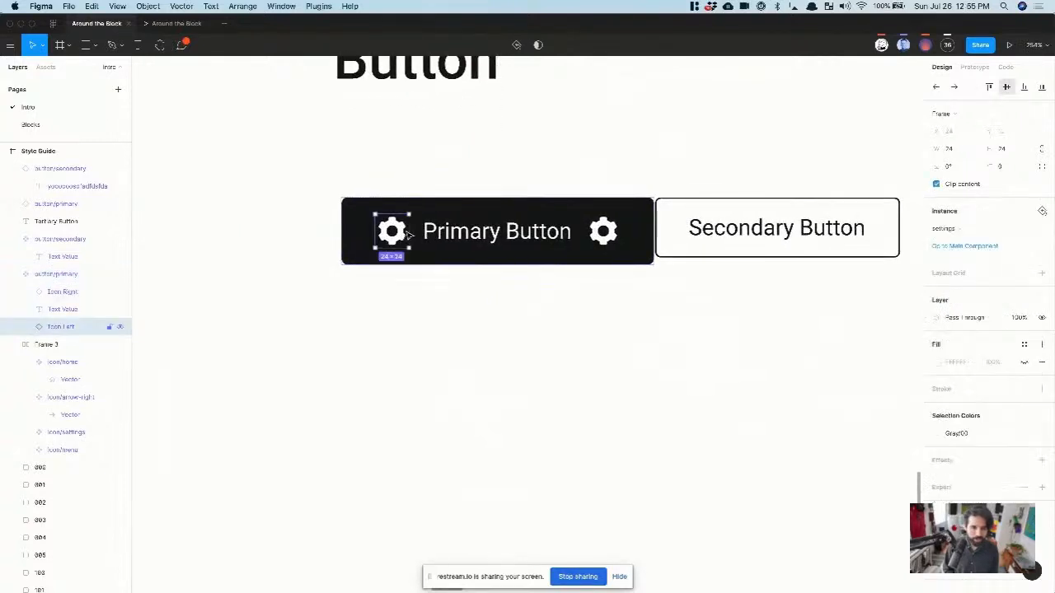
{"action": "left_click", "coordinate": [412, 400]}
{"action": "left_click", "coordinate": [490, 241]}
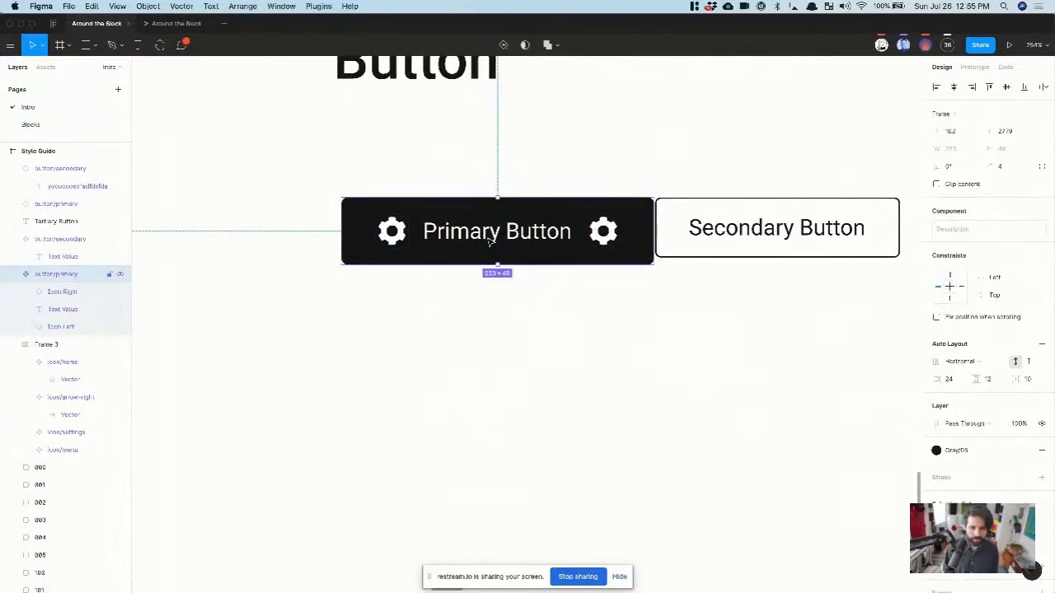
Step: Move the secondary button component farther right, leaving a clear gap beside the primary button
{"action": "scroll", "coordinate": [491, 240], "scroll_direction": "right", "scroll_amount": 4}
{"action": "scroll", "coordinate": [490, 240], "scroll_direction": "up", "scroll_amount": 1}
{"action": "left_click_drag", "start_coordinate": [706, 220], "coordinate": [794, 220]}
Step: Set the vertical auto-layout padding of the primary button component to 8
{"action": "left_click", "coordinate": [483, 237]}
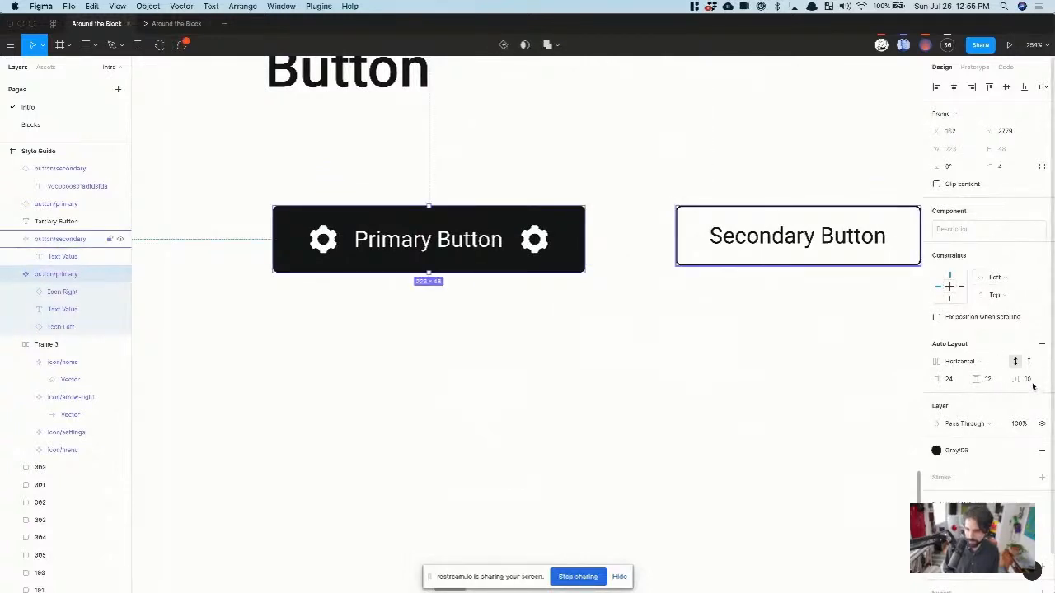
{"action": "type", "text": "8"}
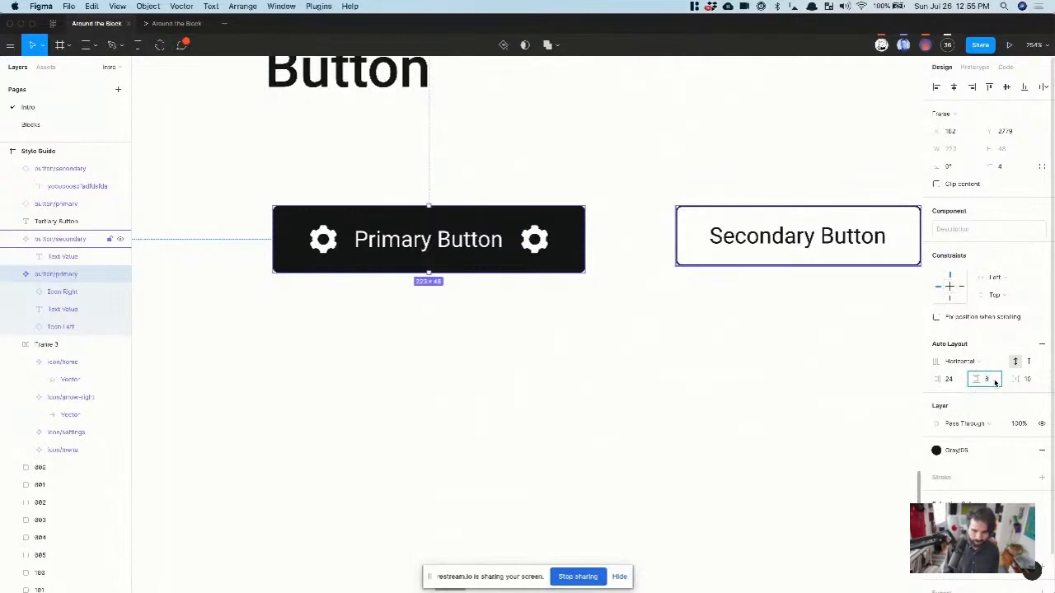
{"action": "key", "text": "Return"}
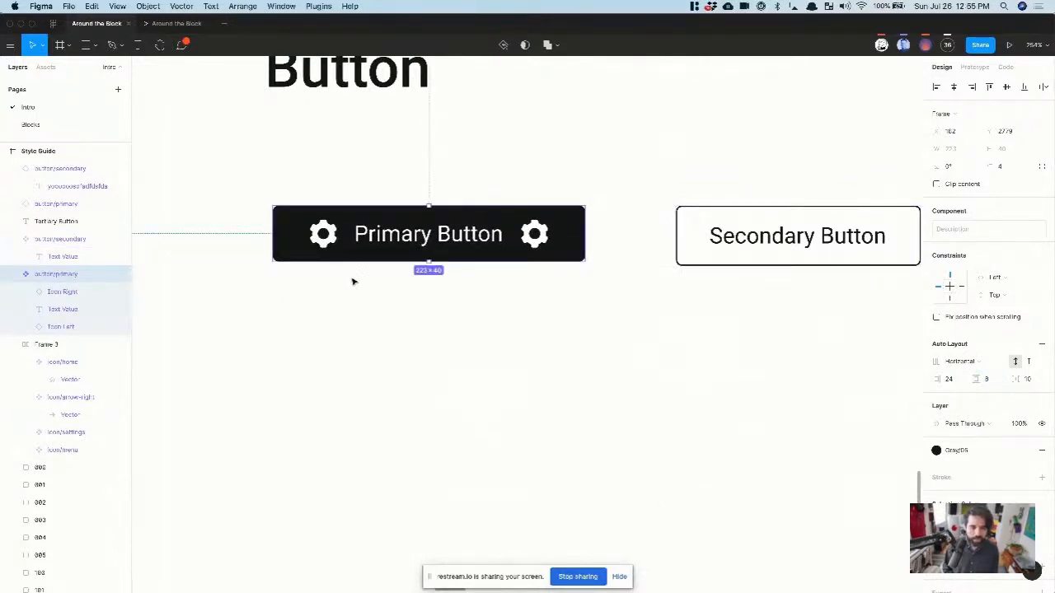
Step: Examine the icon spacing and padding inside the primary button component up close
{"action": "double_click", "coordinate": [330, 237]}
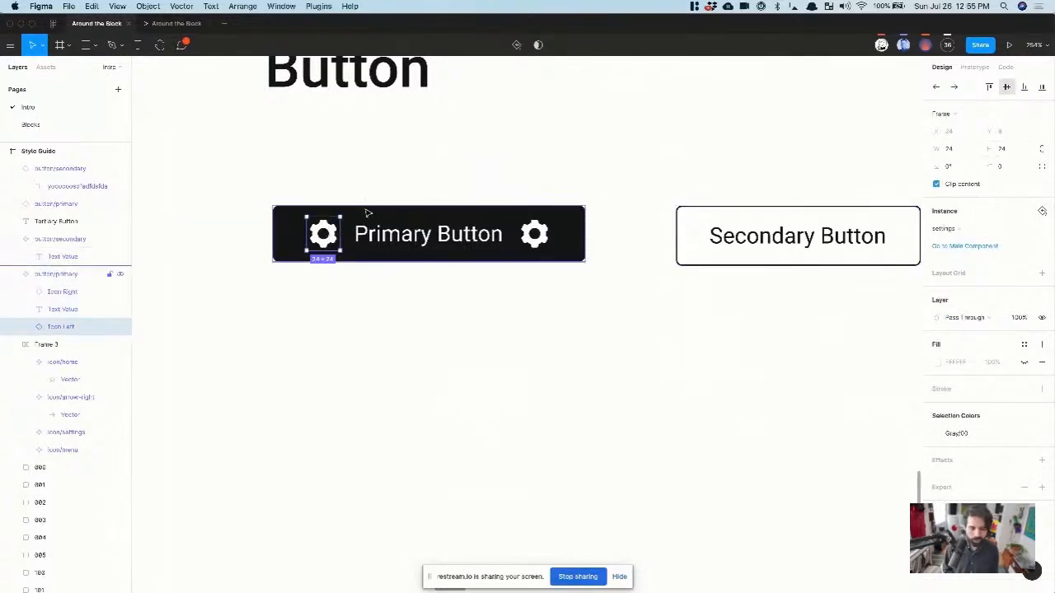
{"action": "scroll", "coordinate": [305, 210], "scroll_direction": "up", "scroll_amount": 5}
{"action": "left_click", "coordinate": [333, 180]}
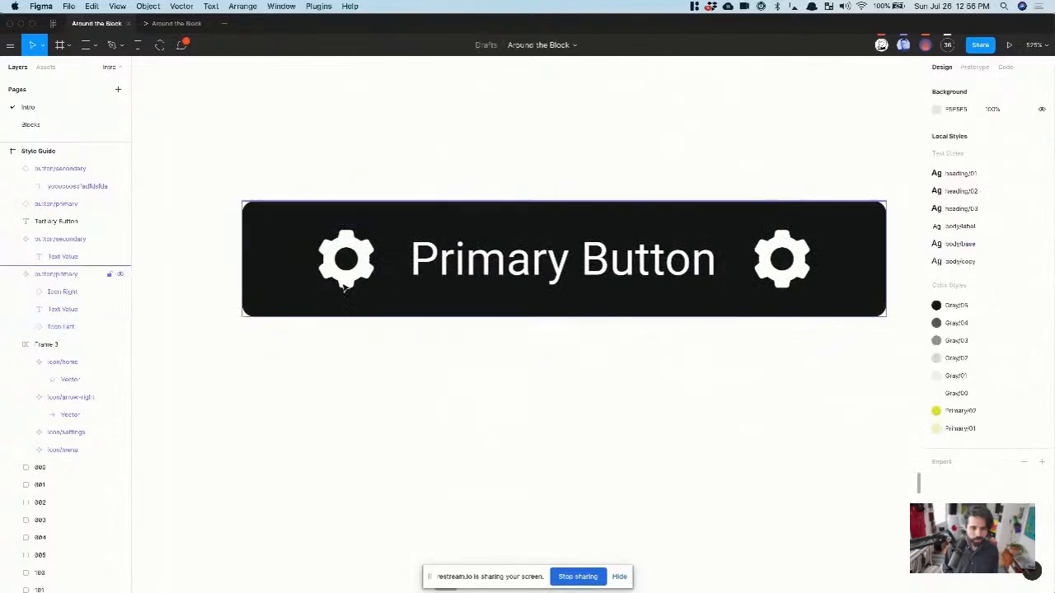
{"action": "left_click", "coordinate": [428, 220]}
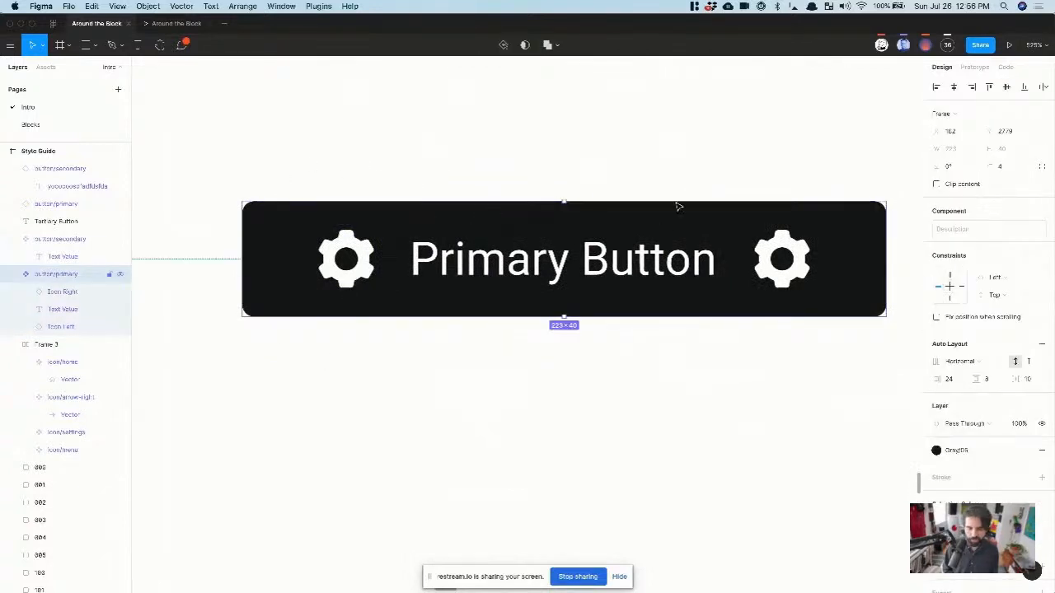
{"action": "scroll", "coordinate": [730, 222], "scroll_direction": "down", "scroll_amount": 5}
{"action": "scroll", "coordinate": [733, 223], "scroll_direction": "right", "scroll_amount": 5}
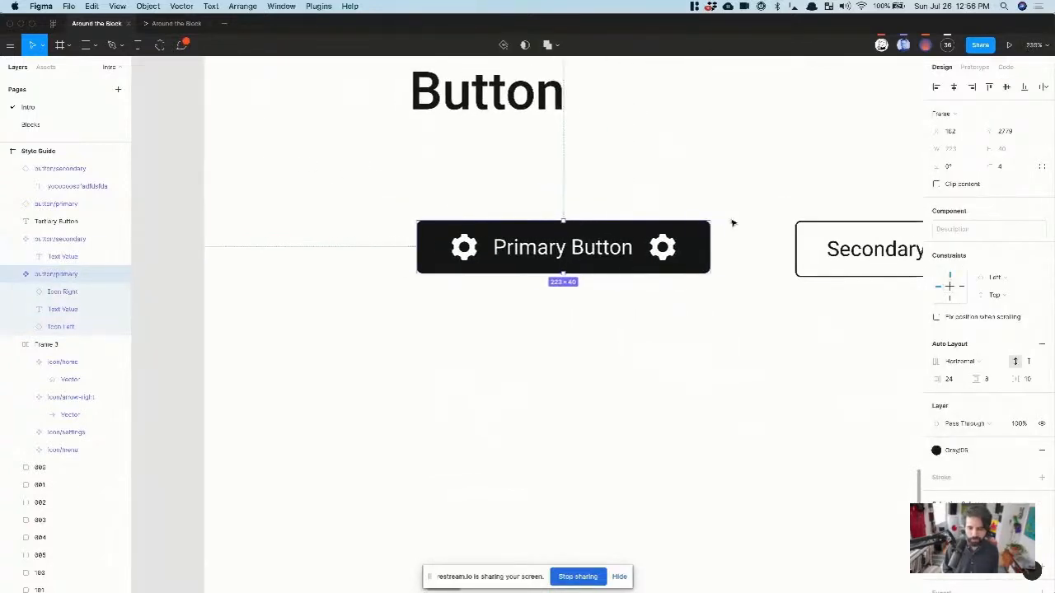
{"action": "scroll", "coordinate": [510, 217], "scroll_direction": "up", "scroll_amount": 2}
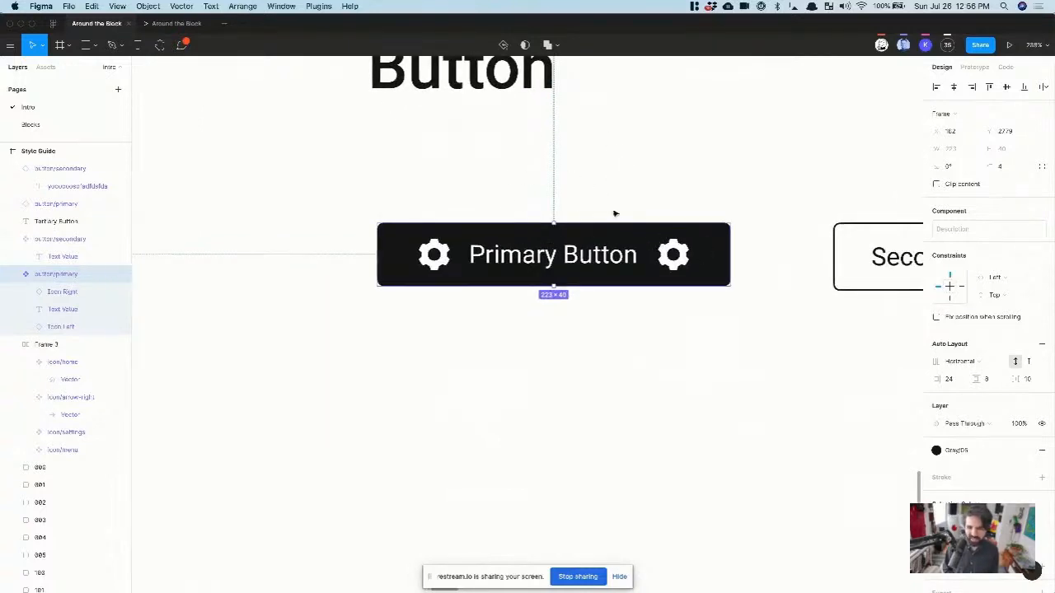
{"action": "scroll", "coordinate": [614, 213], "scroll_direction": "right", "scroll_amount": 2}
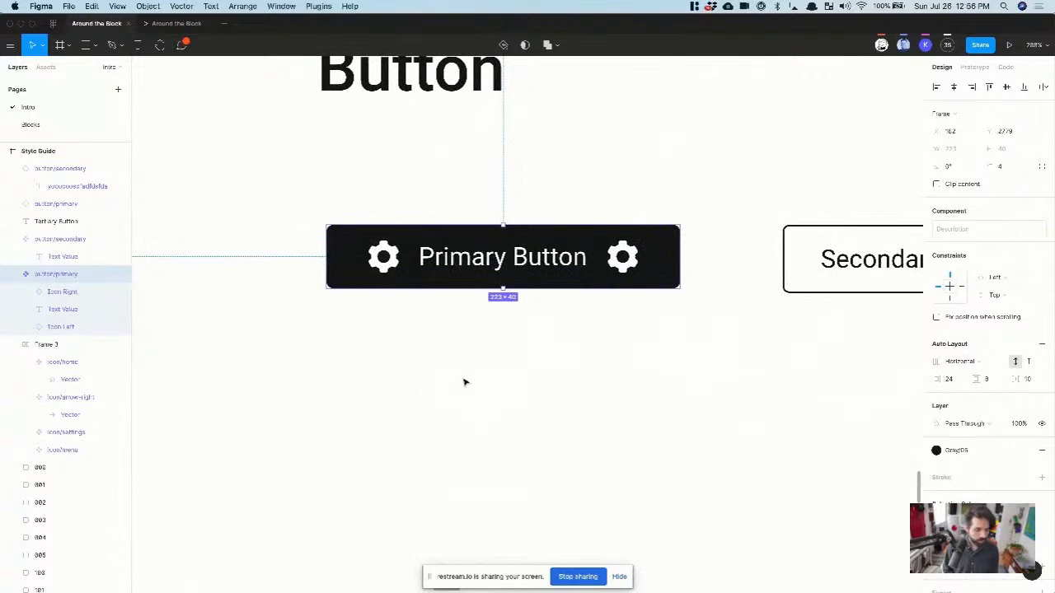
{"action": "left_click", "coordinate": [463, 383]}
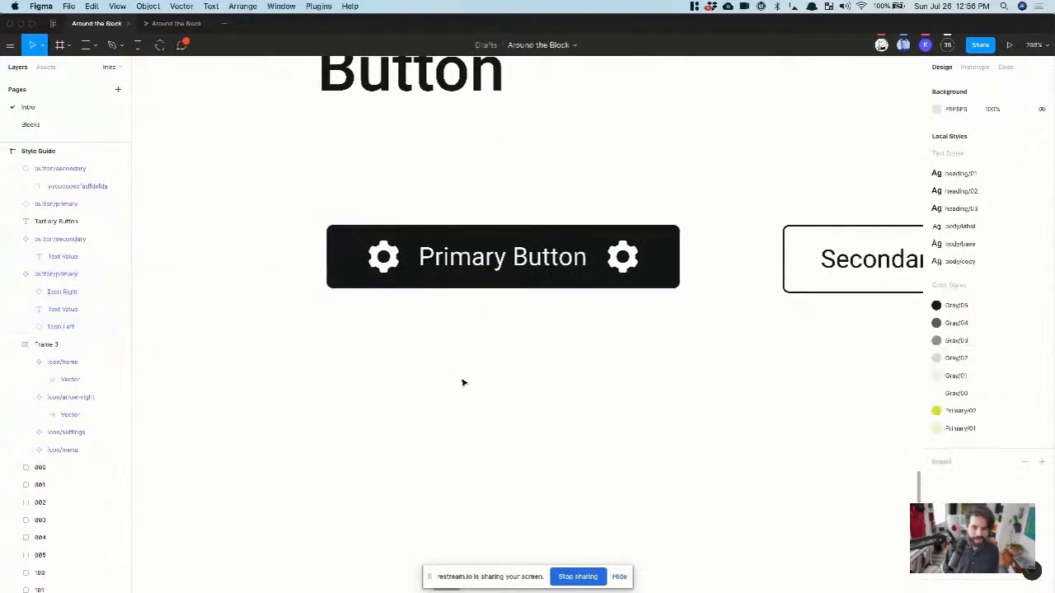
Step: Hide the Icon Right and Icon Left layers in the primary button component
{"action": "left_click", "coordinate": [464, 263]}
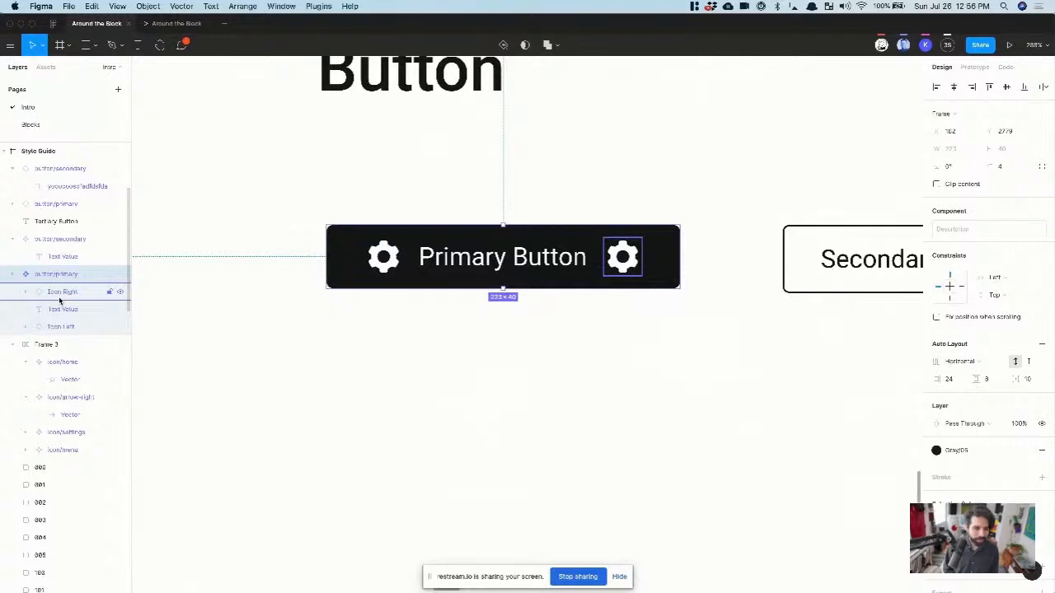
{"action": "left_click", "coordinate": [119, 291]}
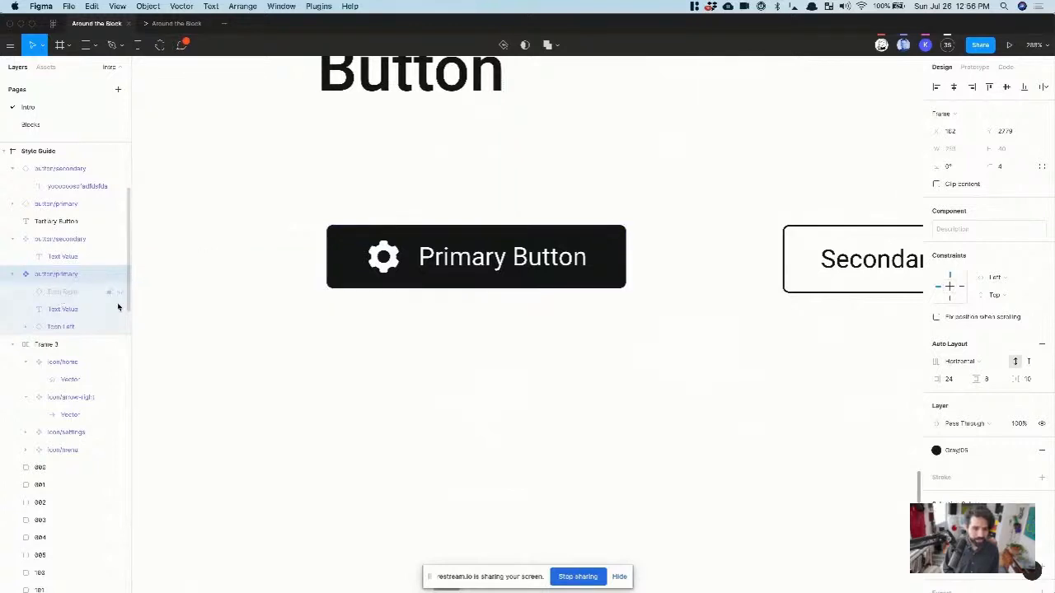
{"action": "left_click", "coordinate": [121, 328]}
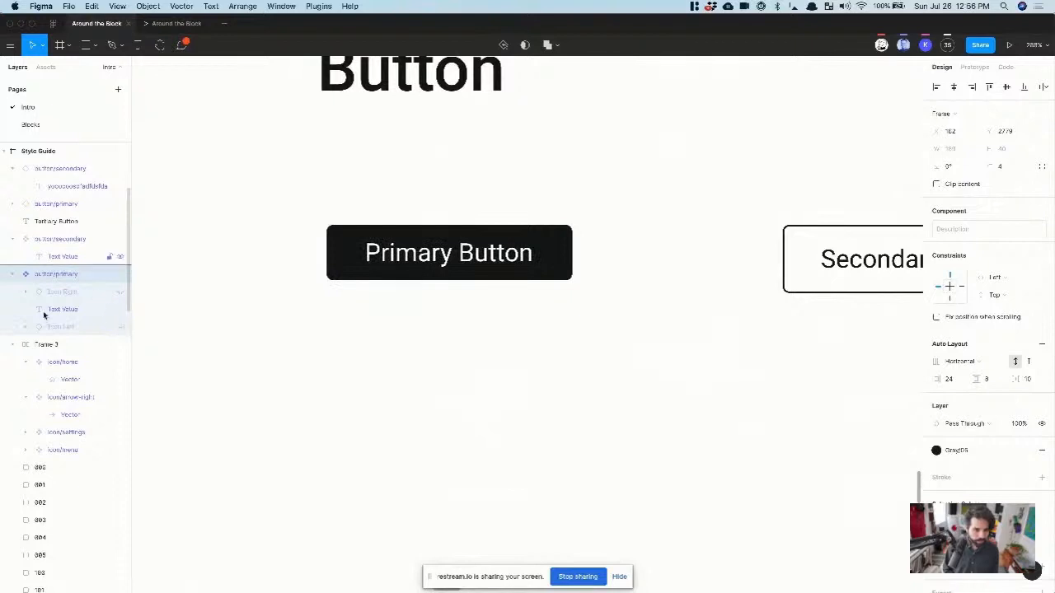
{"action": "left_click", "coordinate": [404, 368]}
Step: Try toggling the Icon Right layer's visibility in the primary button instance above the Button heading's row
{"action": "scroll", "coordinate": [405, 368], "scroll_direction": "down", "scroll_amount": 5}
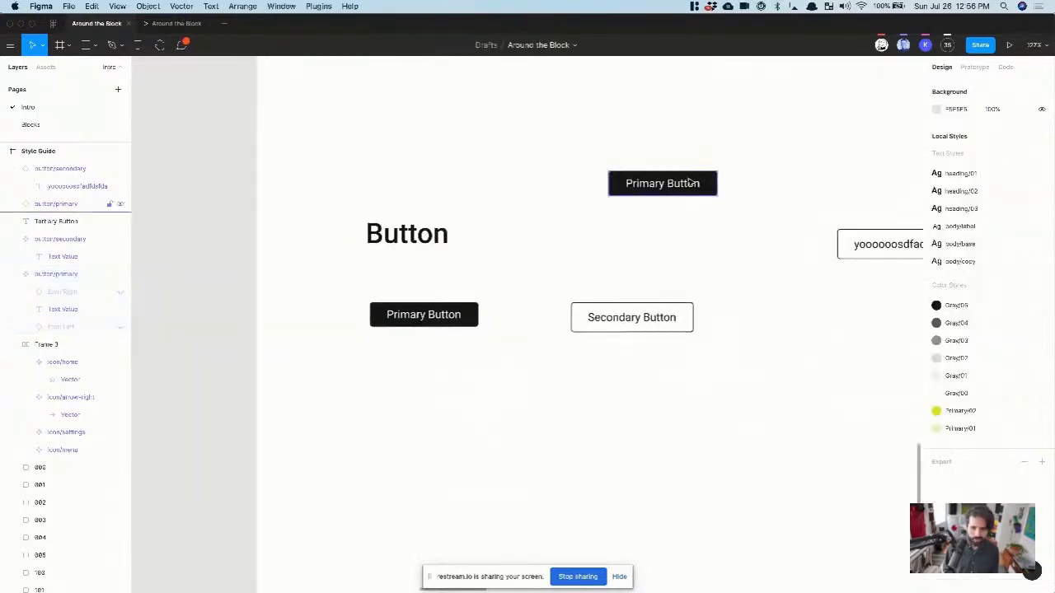
{"action": "left_click", "coordinate": [697, 181]}
{"action": "scroll", "coordinate": [692, 182], "scroll_direction": "up", "scroll_amount": 3}
{"action": "scroll", "coordinate": [691, 182], "scroll_direction": "right", "scroll_amount": 1}
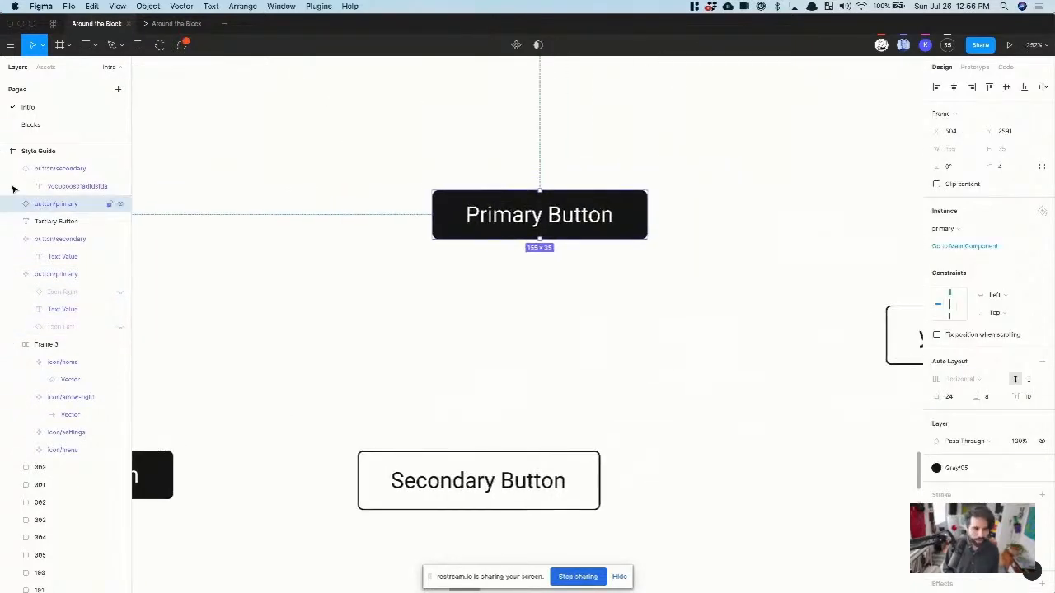
{"action": "left_click", "coordinate": [12, 204]}
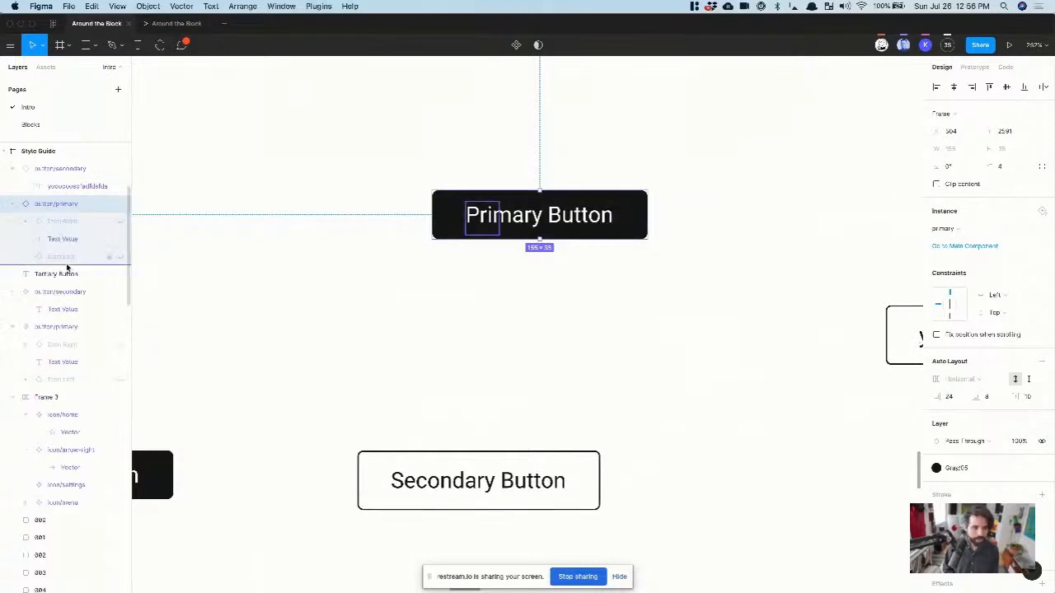
{"action": "left_click", "coordinate": [121, 223]}
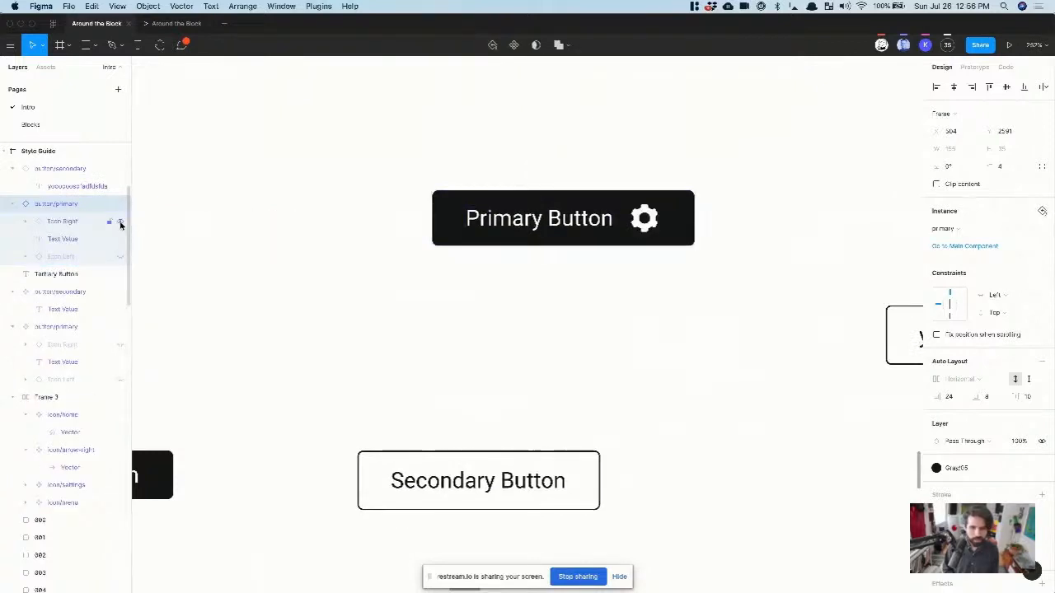
{"action": "left_click", "coordinate": [120, 222]}
Step: Set the height of the primary button component's label to 24 and align its text to the vertical middle
{"action": "scroll", "coordinate": [353, 316], "scroll_direction": "left", "scroll_amount": 6}
{"action": "scroll", "coordinate": [353, 316], "scroll_direction": "down", "scroll_amount": 3}
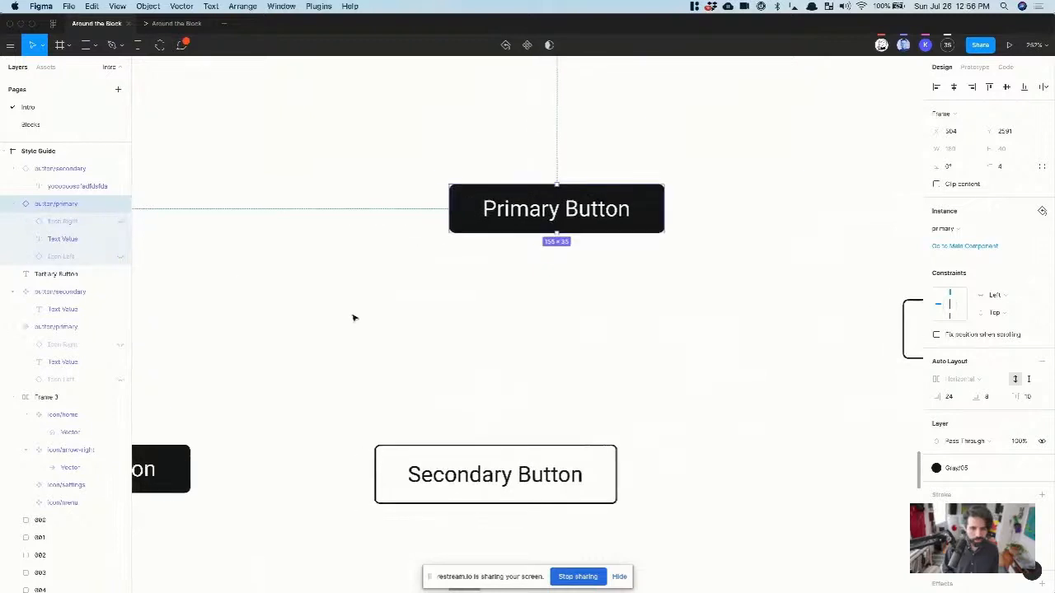
{"action": "left_click", "coordinate": [362, 350]}
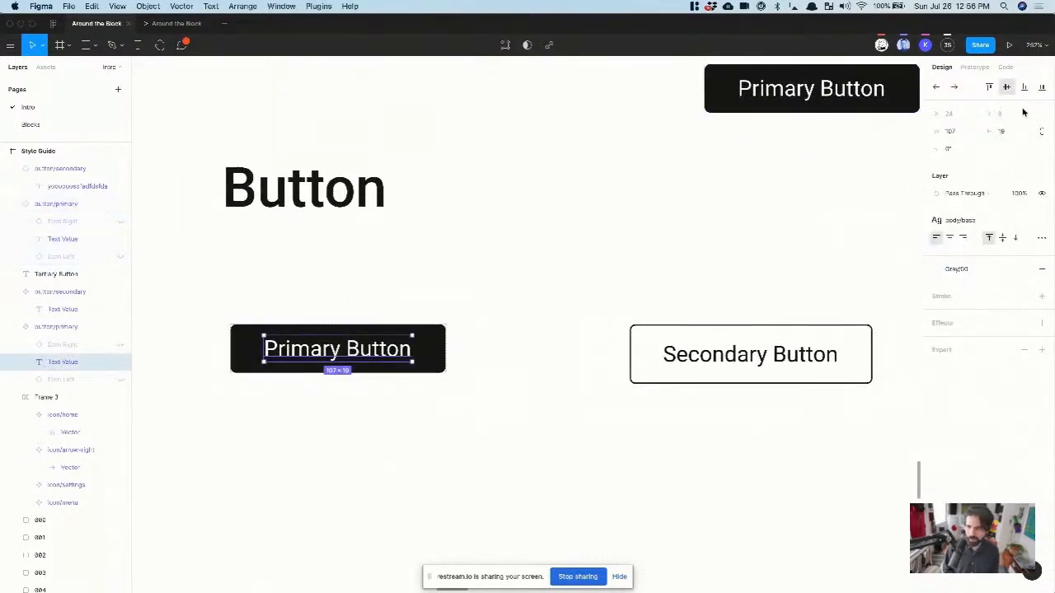
{"action": "left_click", "coordinate": [1013, 132]}
{"action": "type", "text": "24"}
{"action": "key", "text": "Return"}
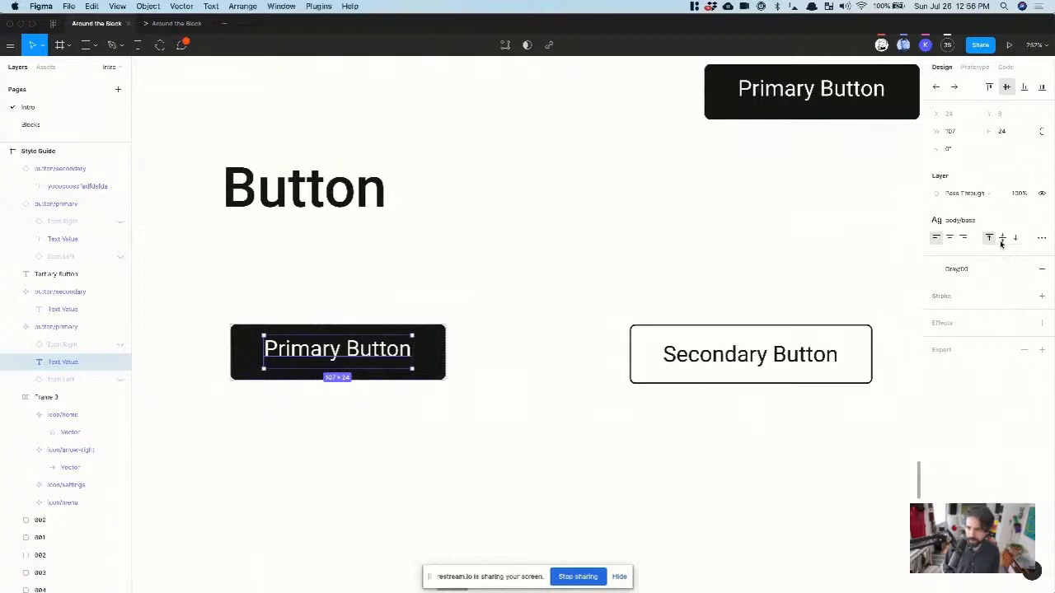
{"action": "left_click", "coordinate": [1002, 238]}
{"action": "left_click", "coordinate": [415, 297]}
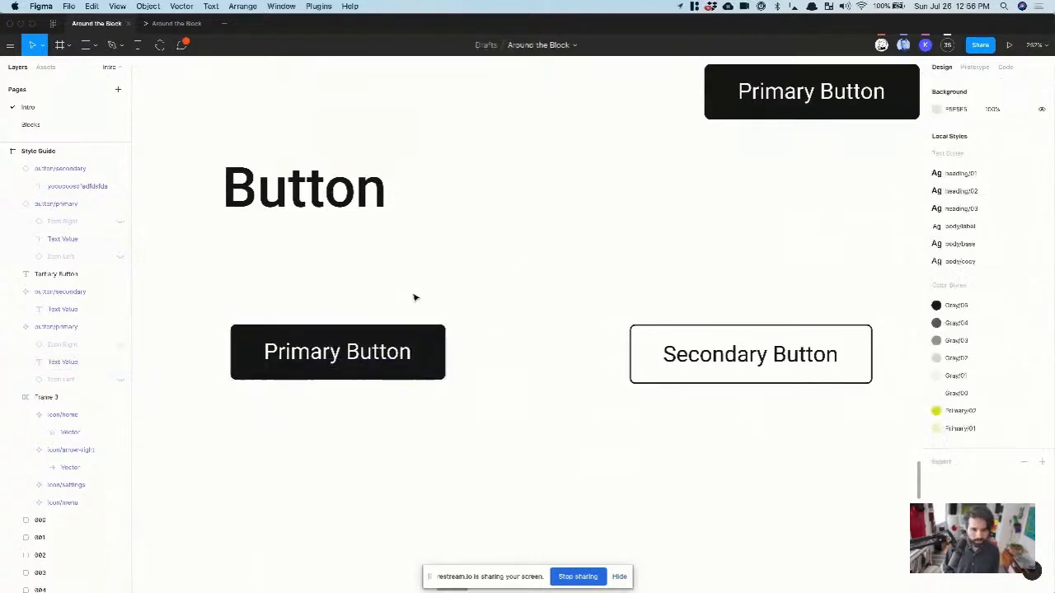
Step: Show the Icon Right layer in the primary button instance
{"action": "scroll", "coordinate": [415, 297], "scroll_direction": "right", "scroll_amount": 10}
{"action": "scroll", "coordinate": [415, 297], "scroll_direction": "up", "scroll_amount": 3}
{"action": "left_click", "coordinate": [412, 238]}
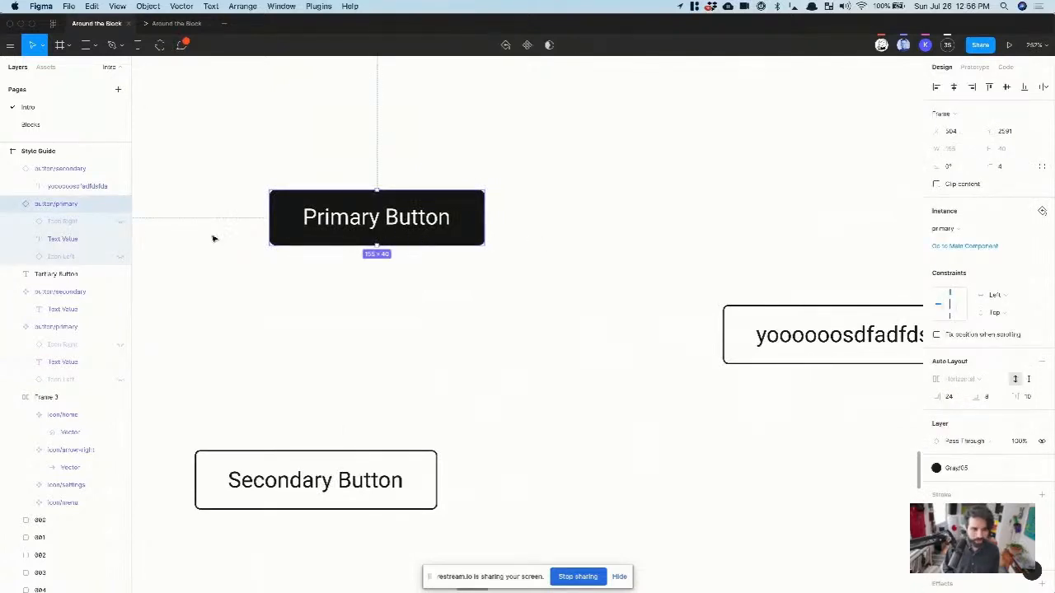
{"action": "left_click", "coordinate": [121, 222]}
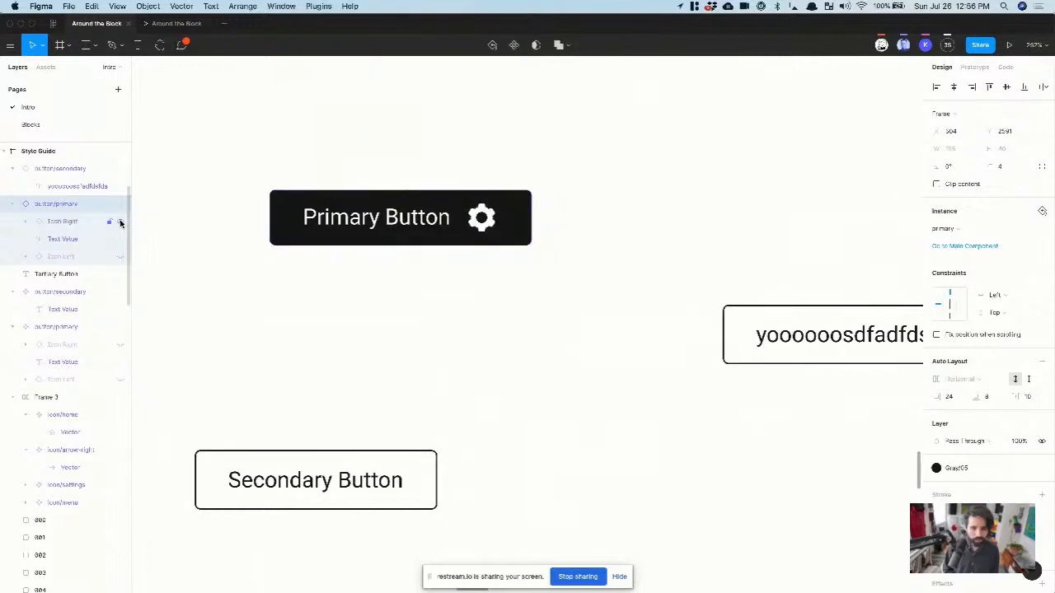
{"action": "left_click", "coordinate": [351, 348]}
{"action": "left_click", "coordinate": [452, 220]}
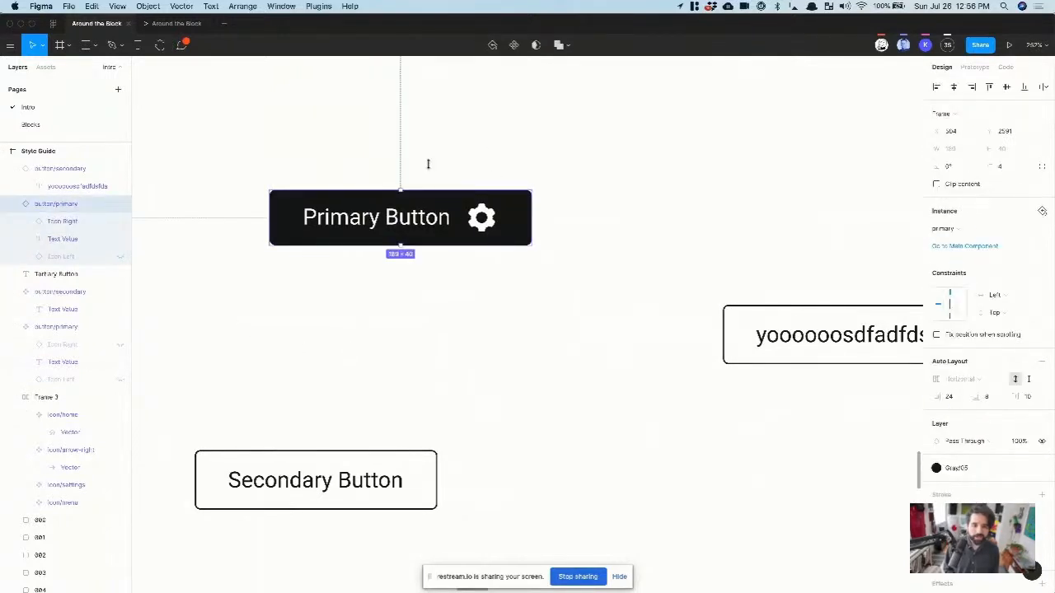
Step: Swap the right icon in the primary button instance above the Button row for the menu icon
{"action": "scroll", "coordinate": [318, 289], "scroll_direction": "left", "scroll_amount": 5}
{"action": "scroll", "coordinate": [318, 289], "scroll_direction": "down", "scroll_amount": 2}
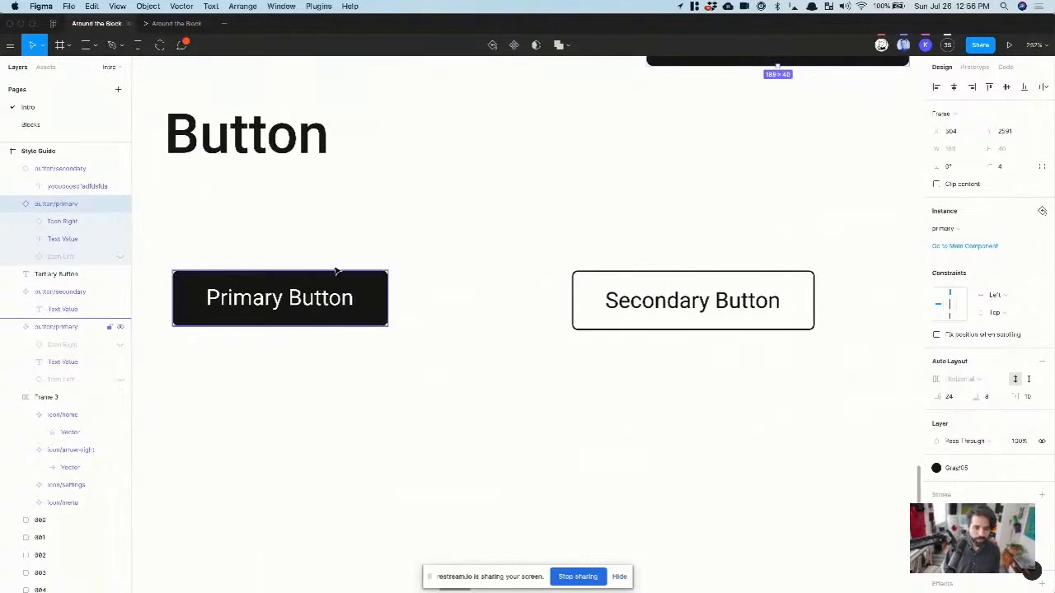
{"action": "scroll", "coordinate": [336, 271], "scroll_direction": "up", "scroll_amount": 4}
{"action": "scroll", "coordinate": [335, 271], "scroll_direction": "right", "scroll_amount": 4}
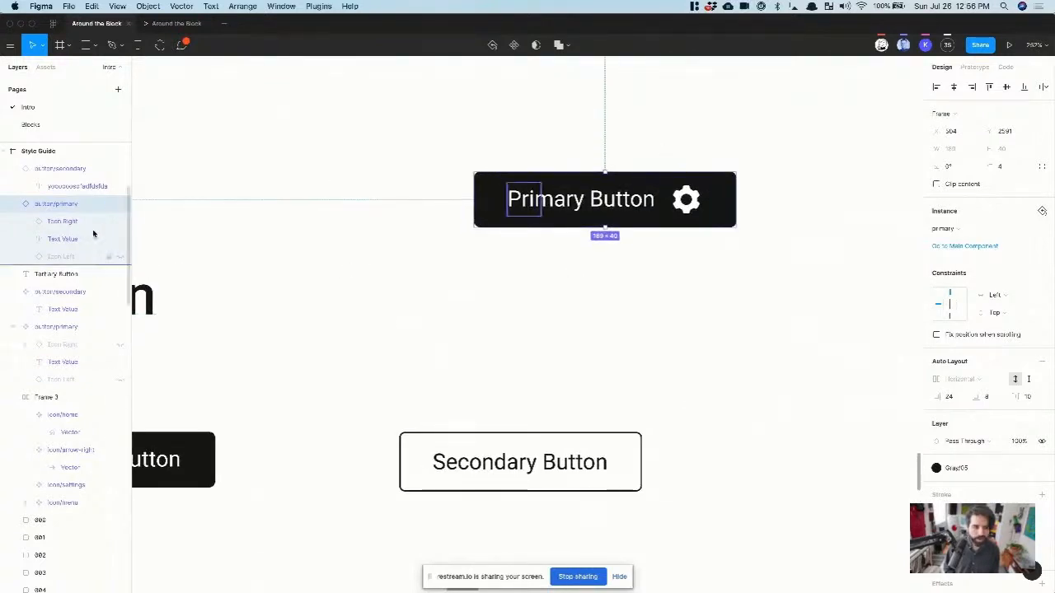
{"action": "left_click", "coordinate": [693, 209]}
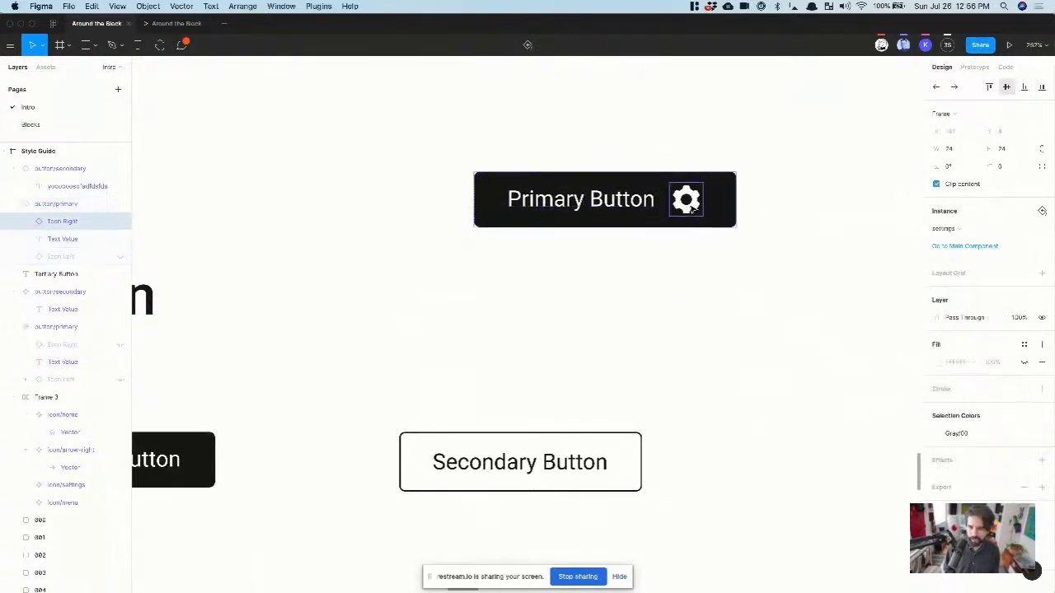
{"action": "left_click", "coordinate": [945, 230]}
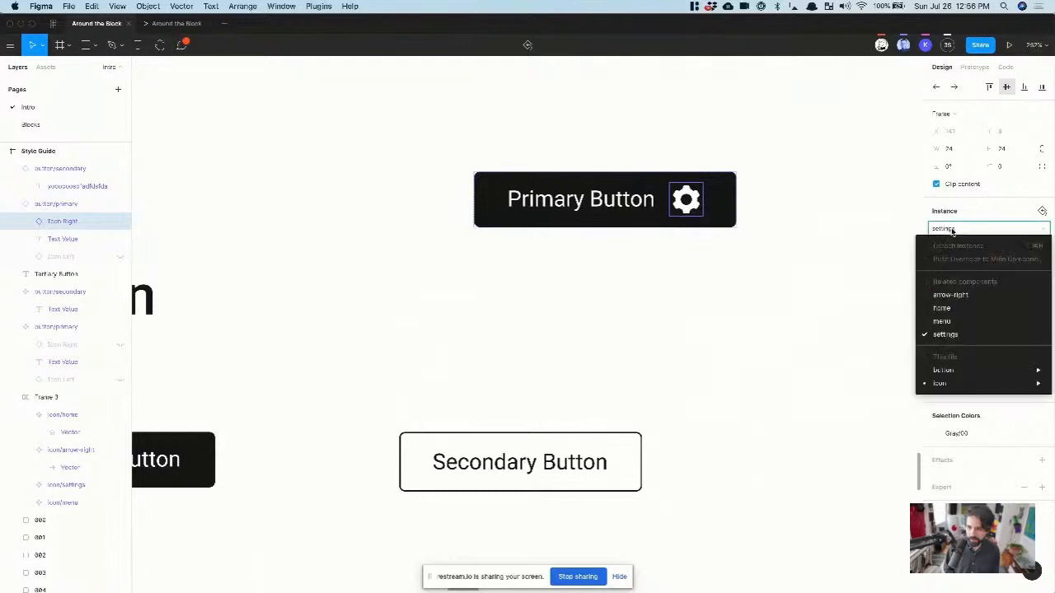
{"action": "left_click", "coordinate": [971, 322]}
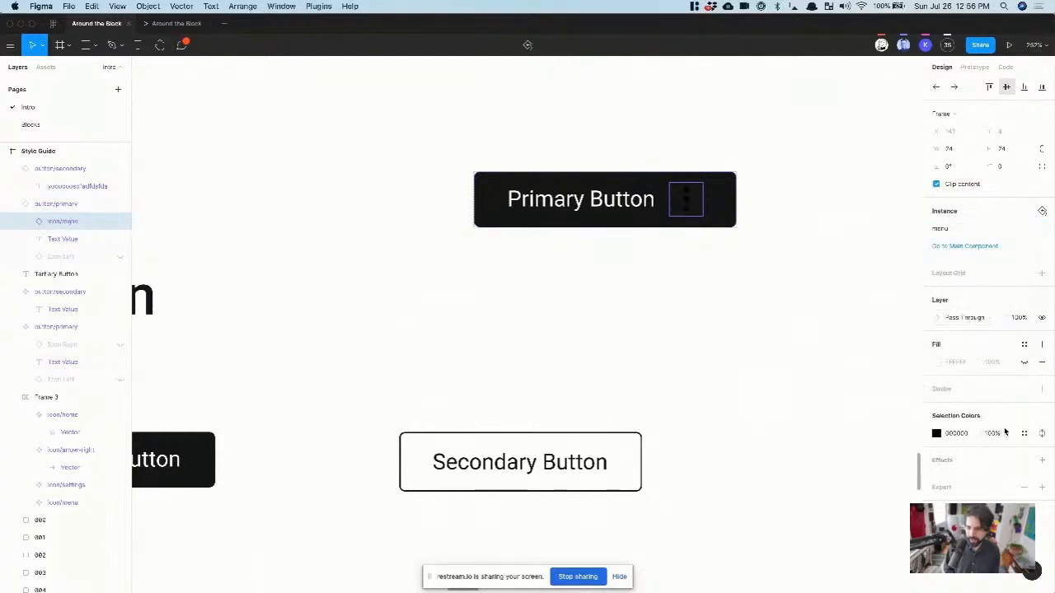
Step: Apply the Gray/00 color style to the menu icon in the primary button instance
{"action": "left_click", "coordinate": [1024, 433]}
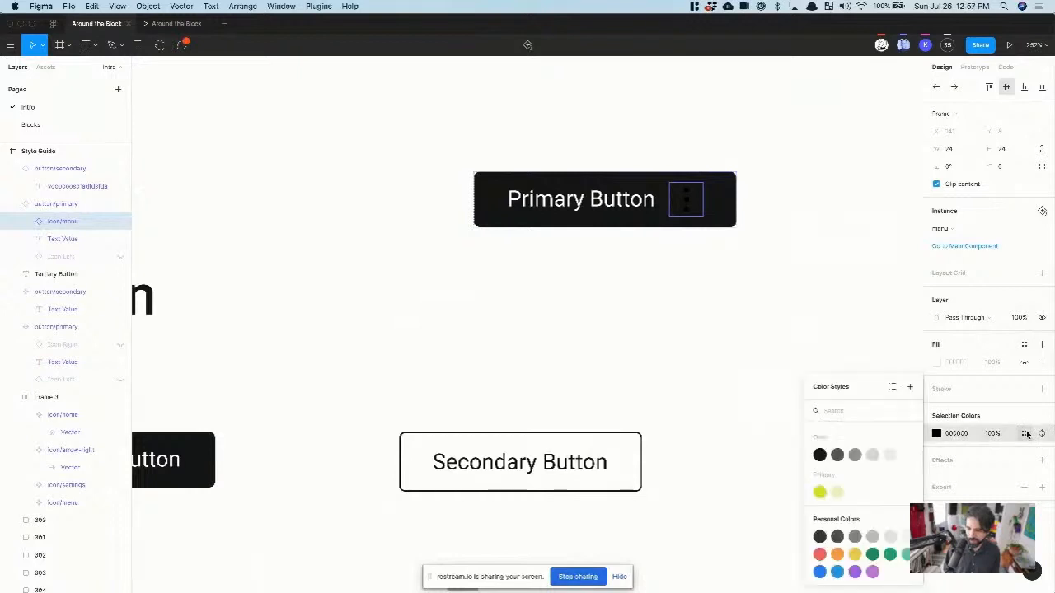
{"action": "left_click", "coordinate": [909, 454]}
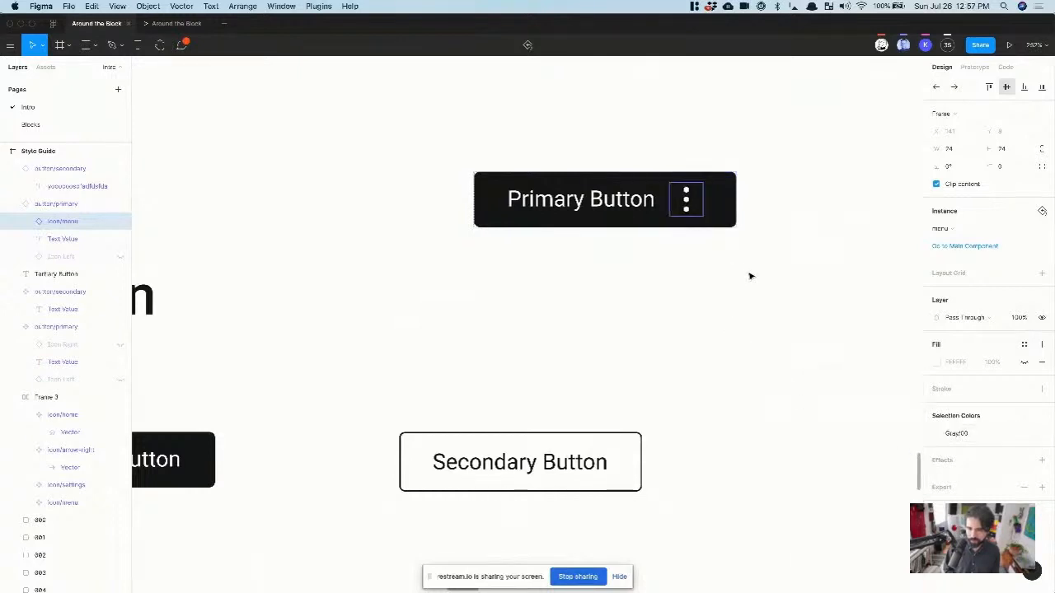
{"action": "scroll", "coordinate": [662, 261], "scroll_direction": "right", "scroll_amount": 5}
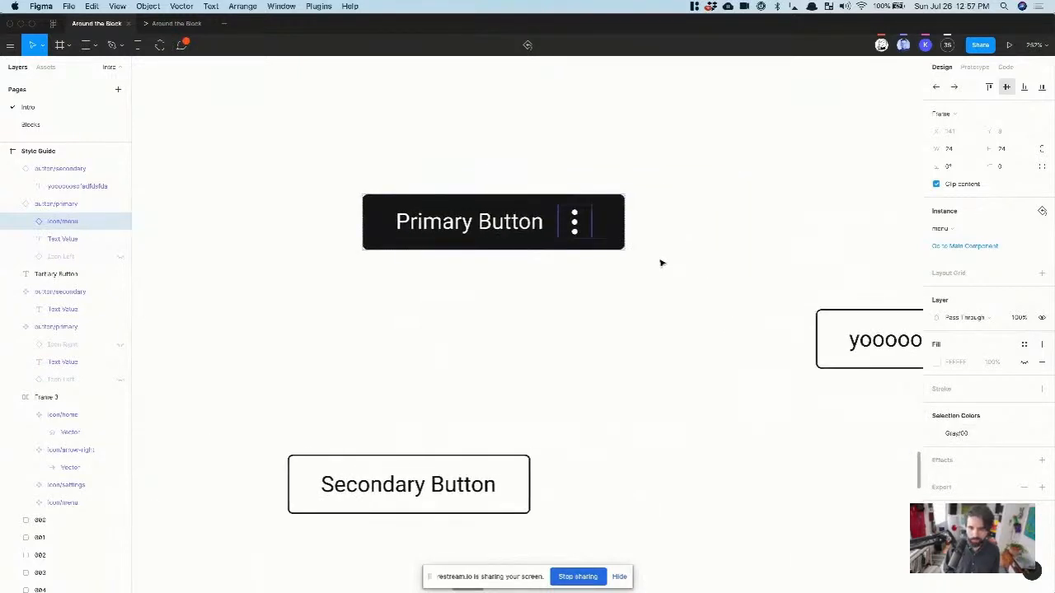
{"action": "left_click", "coordinate": [662, 261]}
{"action": "scroll", "coordinate": [660, 263], "scroll_direction": "down", "scroll_amount": 5}
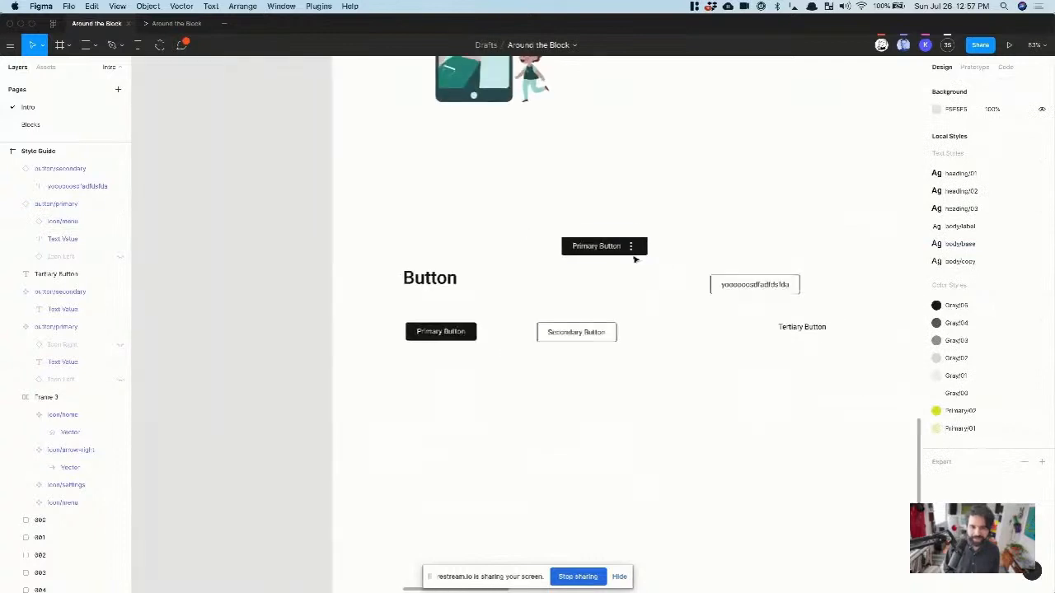
Step: Hide the menu icon and show the Icon Left layer in the primary button instance
{"action": "left_click", "coordinate": [605, 244]}
{"action": "scroll", "coordinate": [673, 266], "scroll_direction": "up", "scroll_amount": 5}
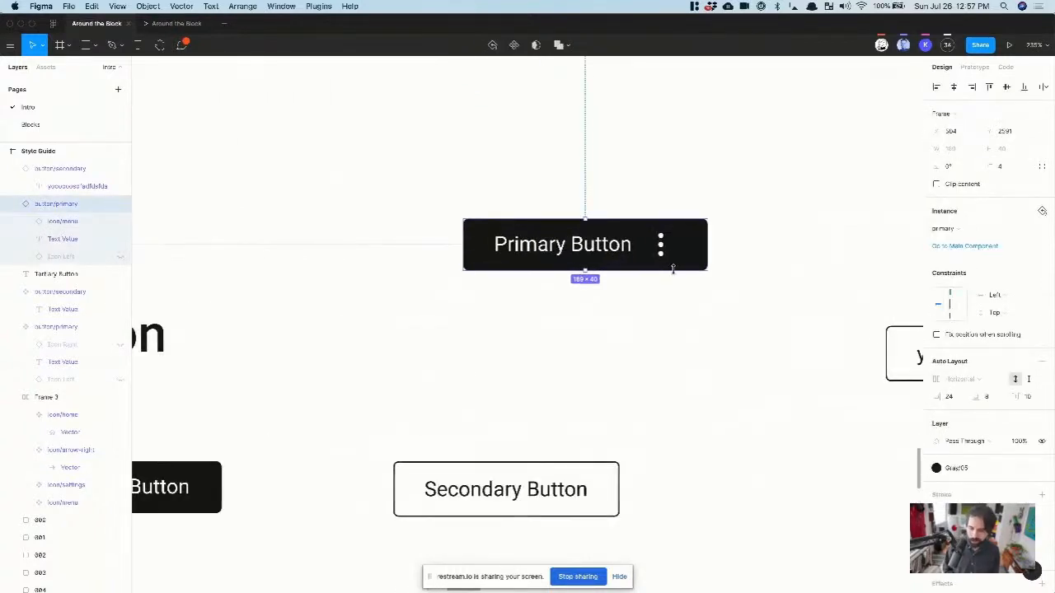
{"action": "left_click", "coordinate": [120, 222]}
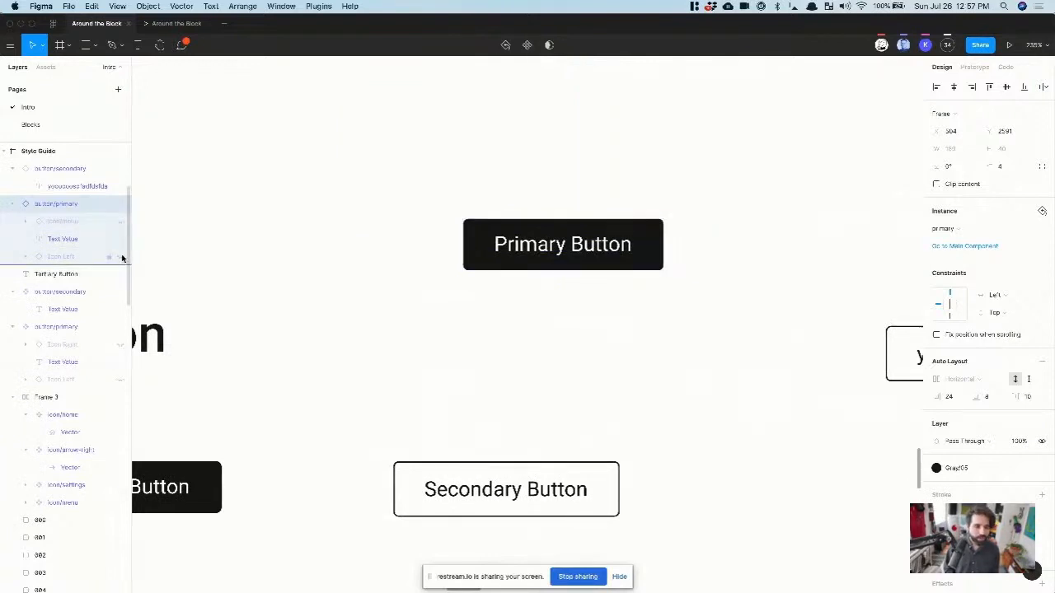
{"action": "left_click", "coordinate": [121, 257]}
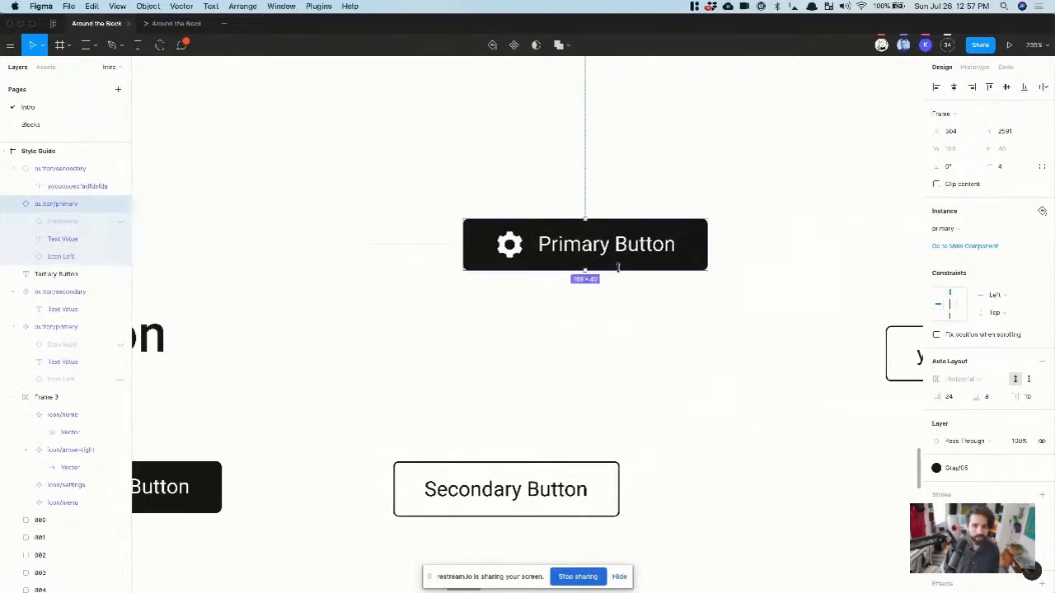
Step: Swap the left icon in the primary button instance for the home icon and color it with the Gray/00 style
{"action": "left_click", "coordinate": [510, 247]}
{"action": "left_click", "coordinate": [949, 229]}
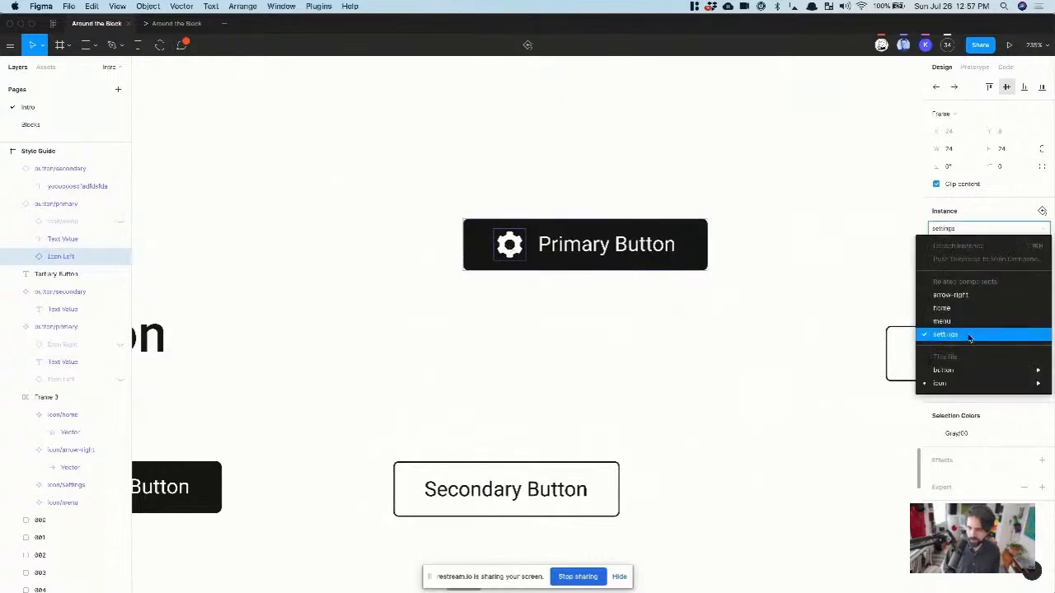
{"action": "left_click", "coordinate": [973, 308]}
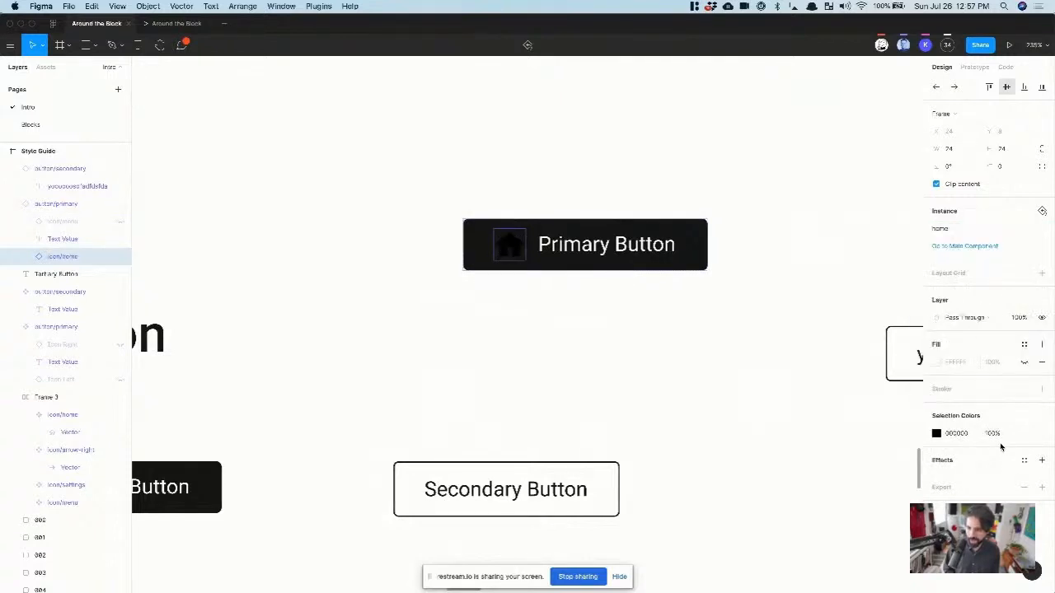
{"action": "left_click", "coordinate": [1025, 433]}
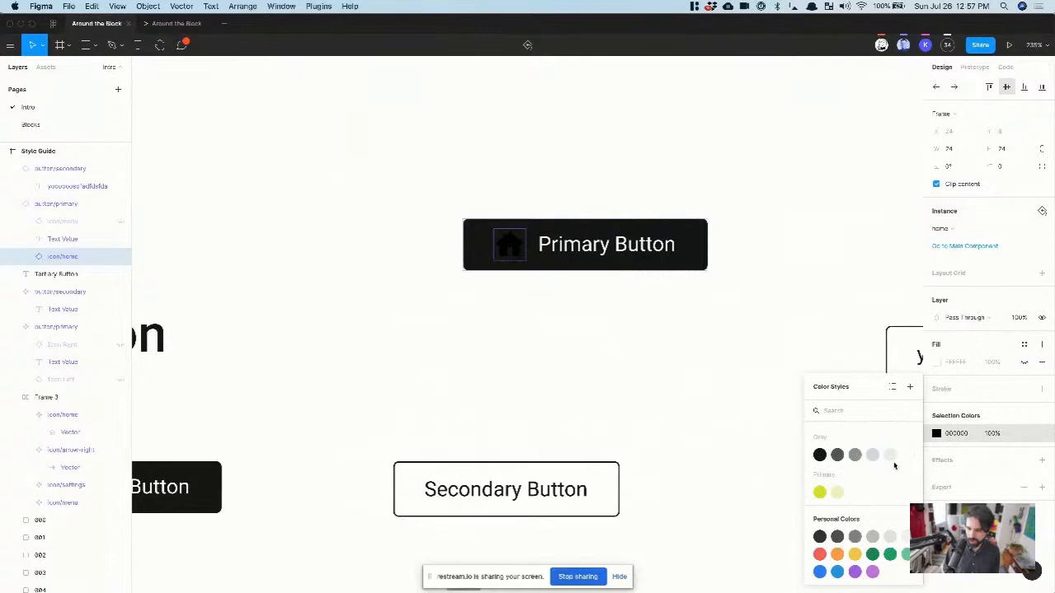
{"action": "left_click", "coordinate": [908, 456]}
{"action": "left_click", "coordinate": [665, 358]}
{"action": "scroll", "coordinate": [664, 357], "scroll_direction": "down", "scroll_amount": 5}
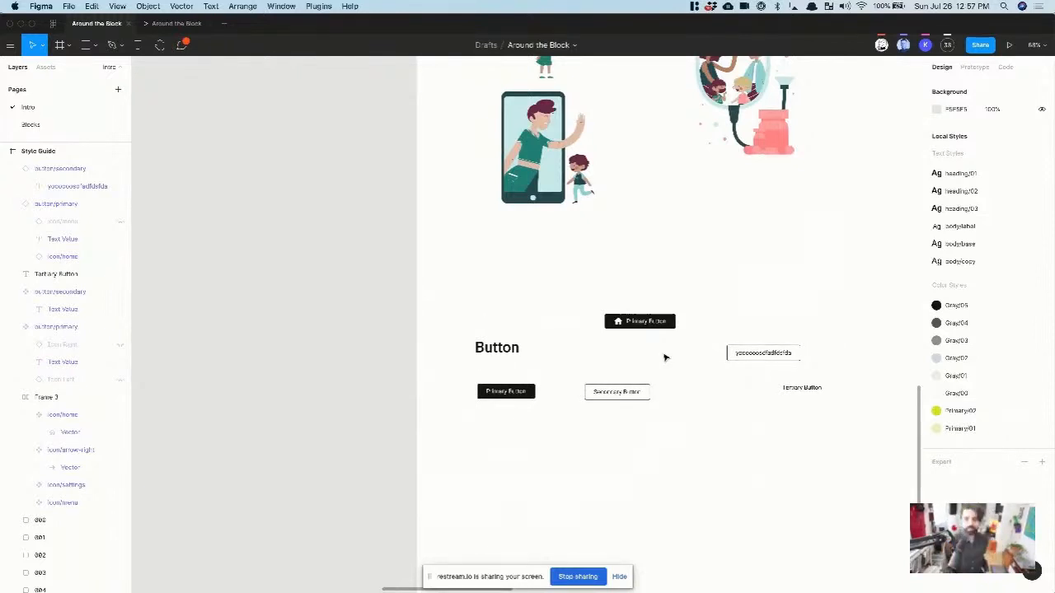
Step: Hide the home icon in the primary button instance
{"action": "scroll", "coordinate": [630, 318], "scroll_direction": "up", "scroll_amount": 5}
{"action": "left_click", "coordinate": [630, 326]}
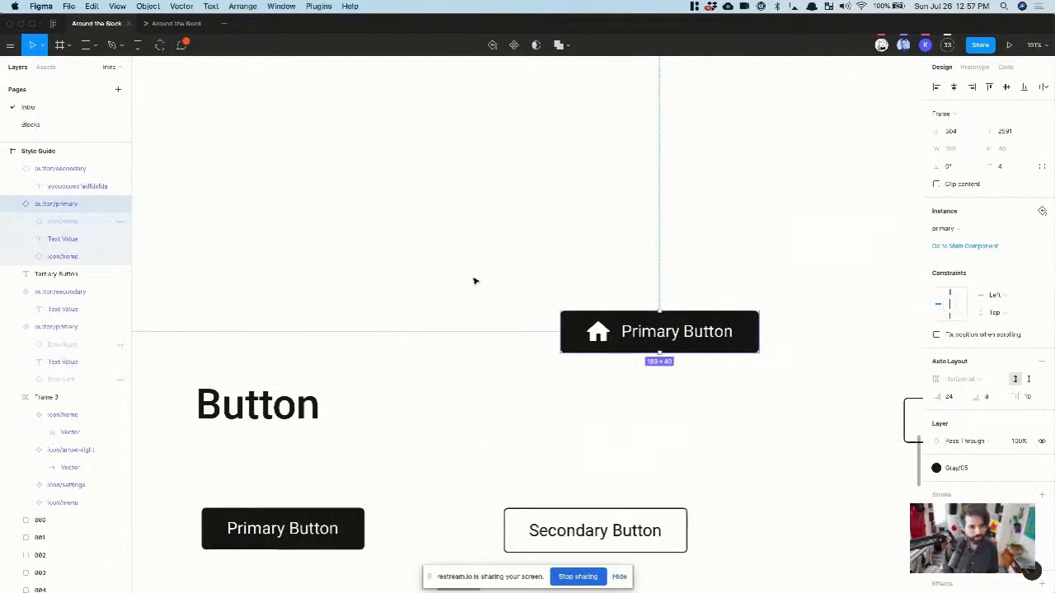
{"action": "scroll", "coordinate": [474, 281], "scroll_direction": "right", "scroll_amount": 5}
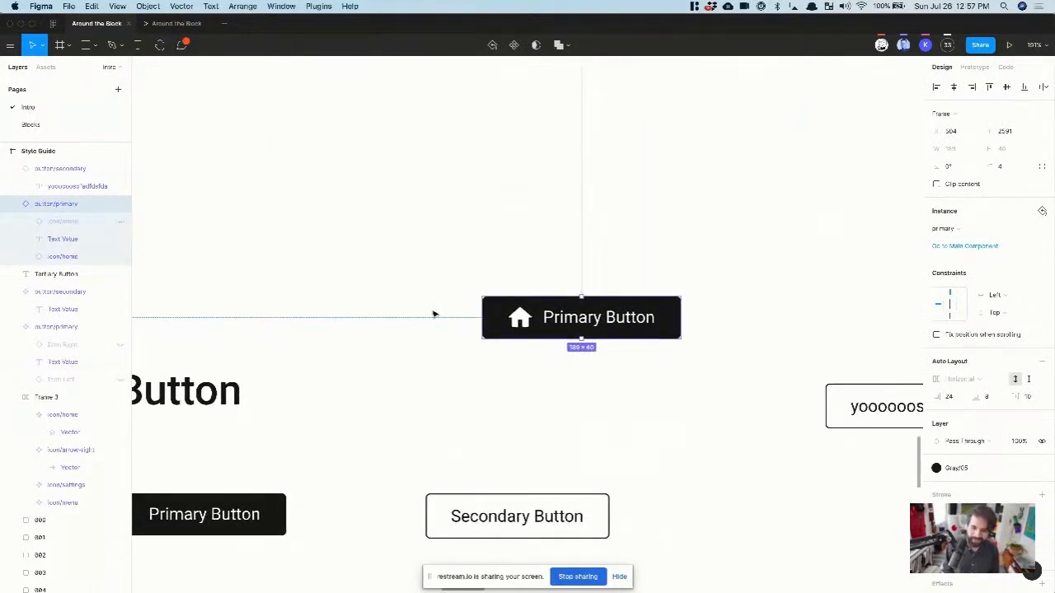
{"action": "scroll", "coordinate": [461, 297], "scroll_direction": "down", "scroll_amount": 5}
{"action": "scroll", "coordinate": [494, 299], "scroll_direction": "up", "scroll_amount": 8}
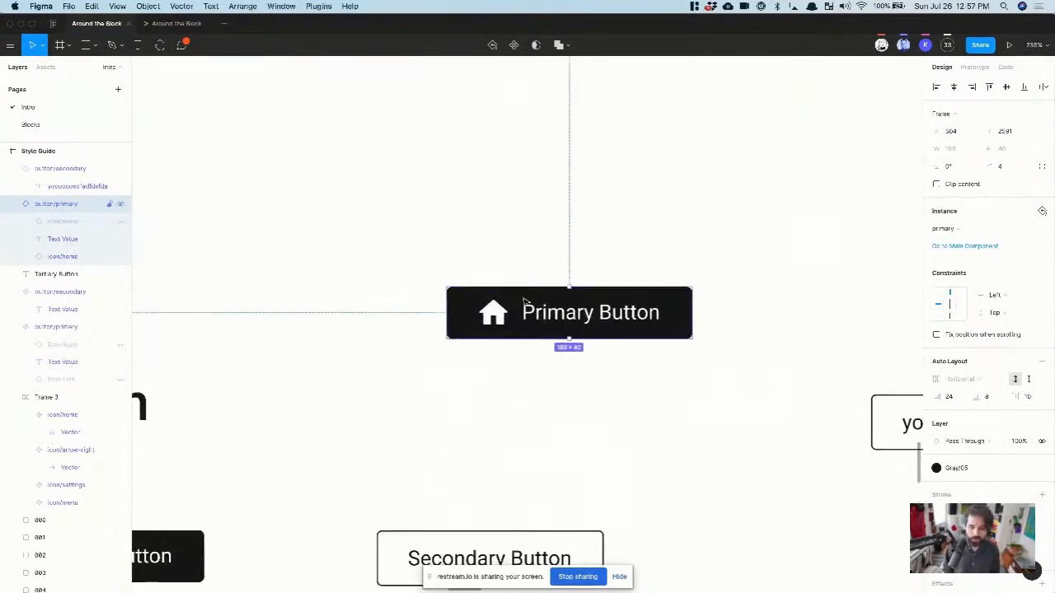
{"action": "double_click", "coordinate": [495, 326]}
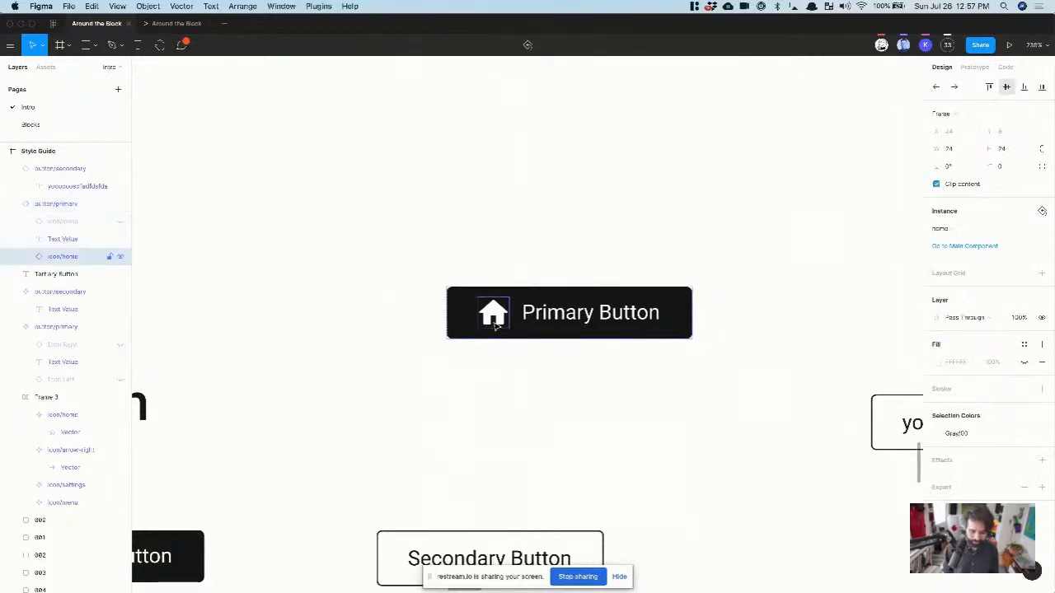
{"action": "key", "text": "super+shift+h"}
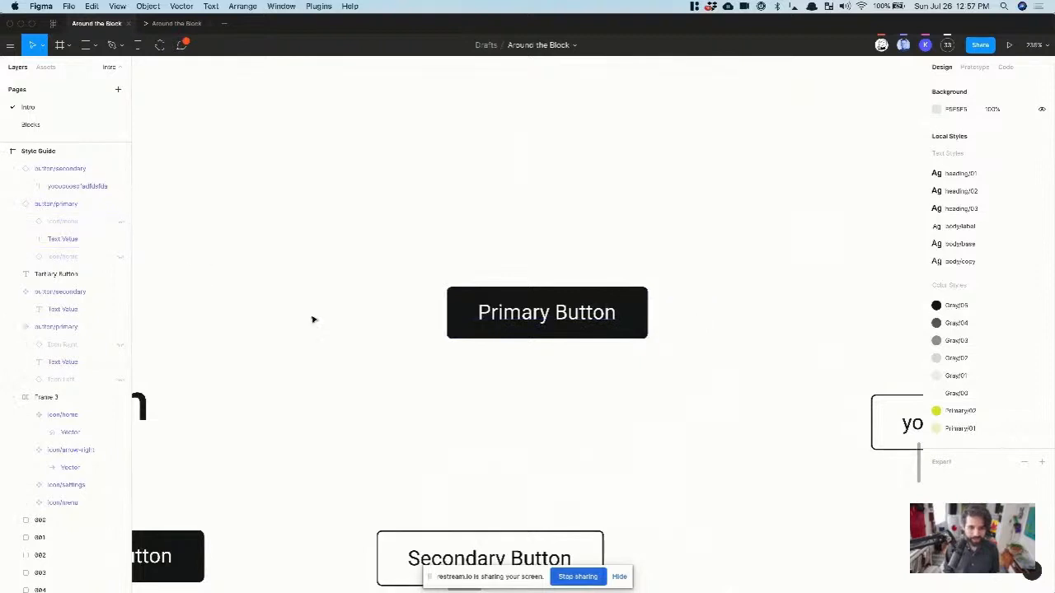
Step: Delete the primary button instance above the Button row
{"action": "left_click", "coordinate": [561, 315], "text": "super"}
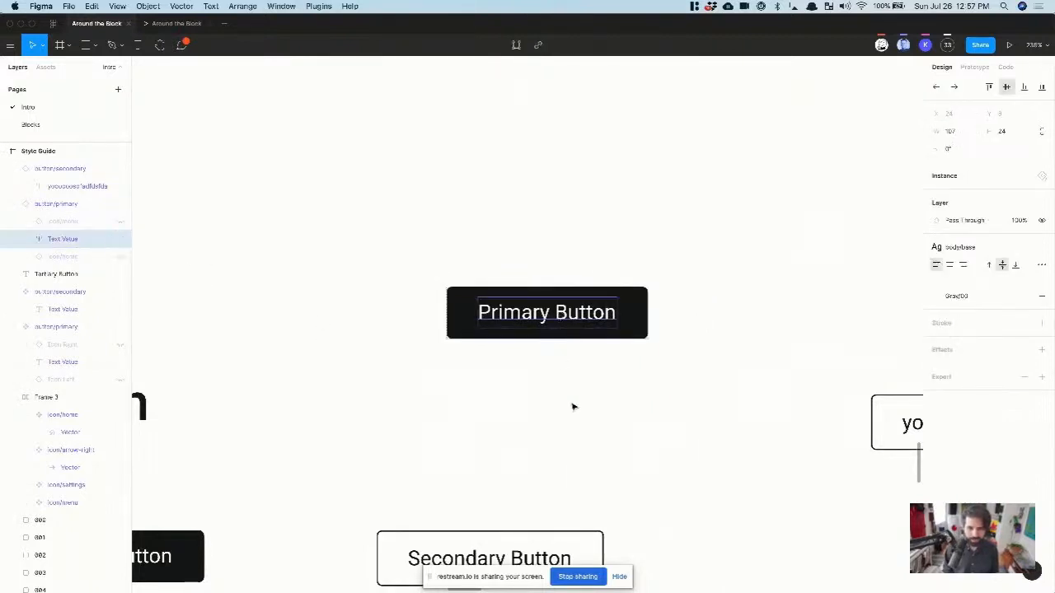
{"action": "left_click", "coordinate": [586, 428]}
{"action": "scroll", "coordinate": [585, 430], "scroll_direction": "down", "scroll_amount": 5}
{"action": "scroll", "coordinate": [586, 429], "scroll_direction": "right", "scroll_amount": 3}
{"action": "scroll", "coordinate": [586, 429], "scroll_direction": "down", "scroll_amount": 1}
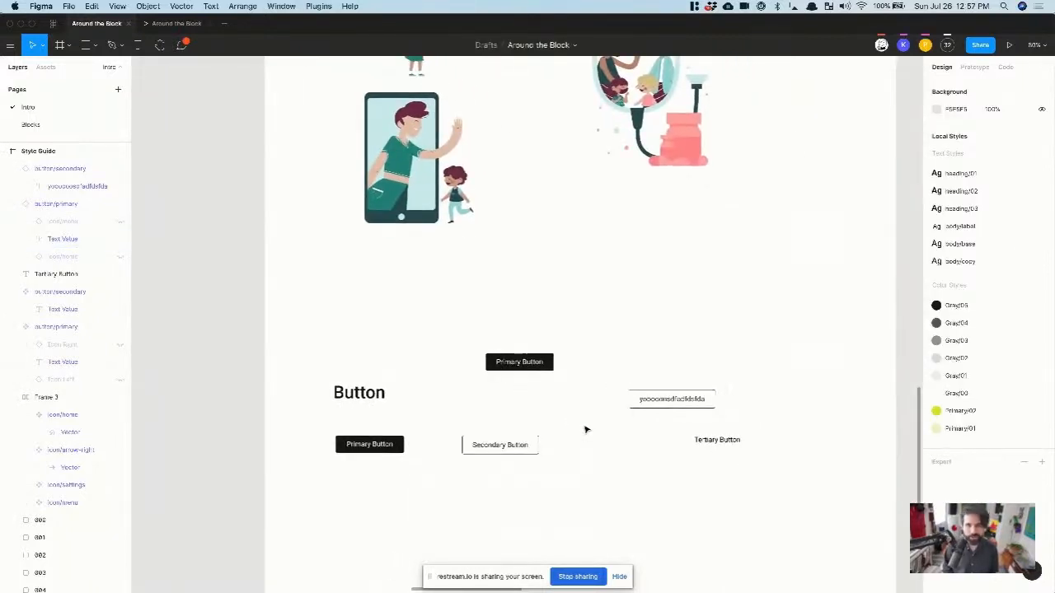
{"action": "scroll", "coordinate": [585, 429], "scroll_direction": "down", "scroll_amount": 2}
{"action": "scroll", "coordinate": [585, 429], "scroll_direction": "right", "scroll_amount": 3}
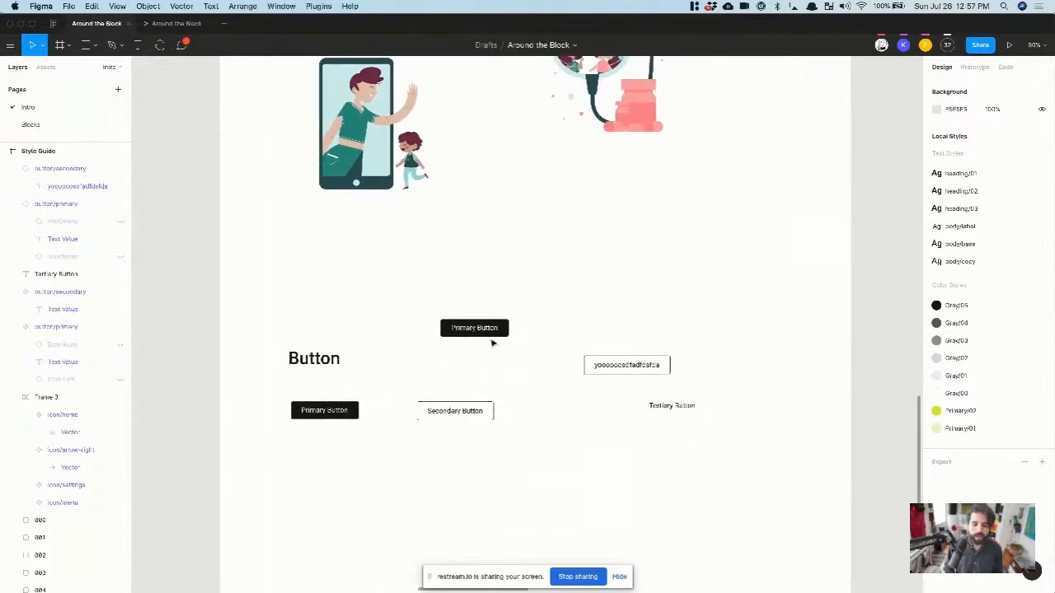
{"action": "left_click", "coordinate": [482, 332]}
{"action": "key", "text": "Delete"}
Step: Copy the hidden Icon Right and Icon Left layers from the primary button component into the secondary button component and make the copies visible
{"action": "scroll", "coordinate": [383, 417], "scroll_direction": "up", "scroll_amount": 5}
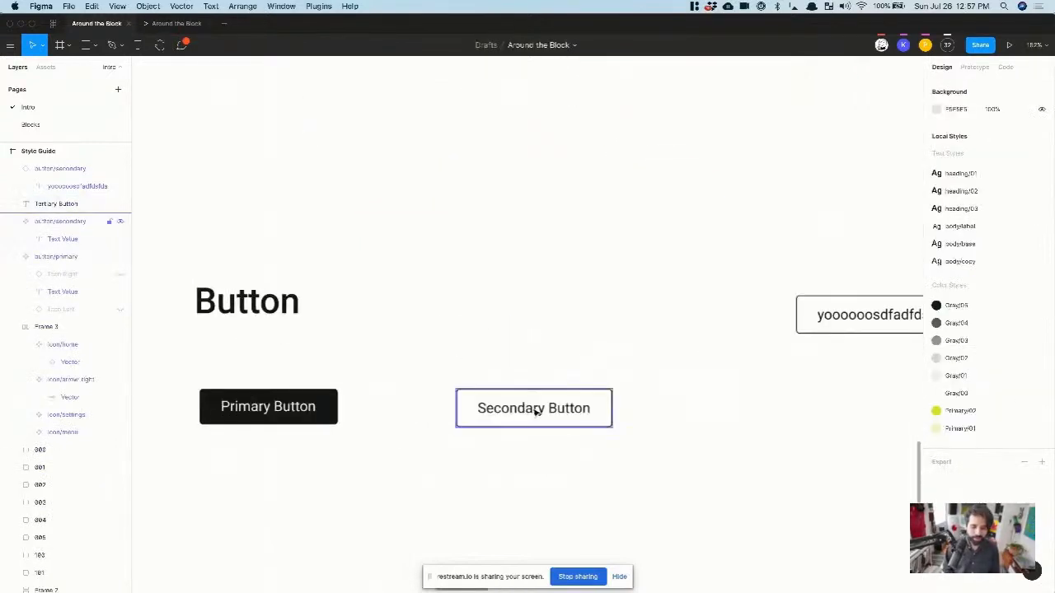
{"action": "left_click", "coordinate": [534, 408]}
{"action": "double_click", "coordinate": [232, 409]}
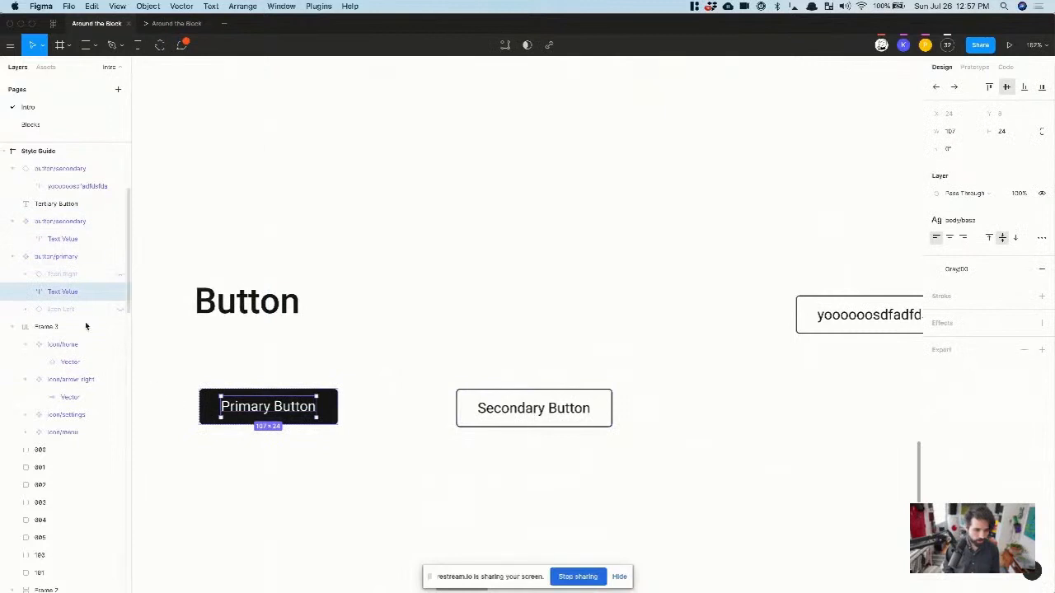
{"action": "left_click", "coordinate": [74, 273], "text": "super"}
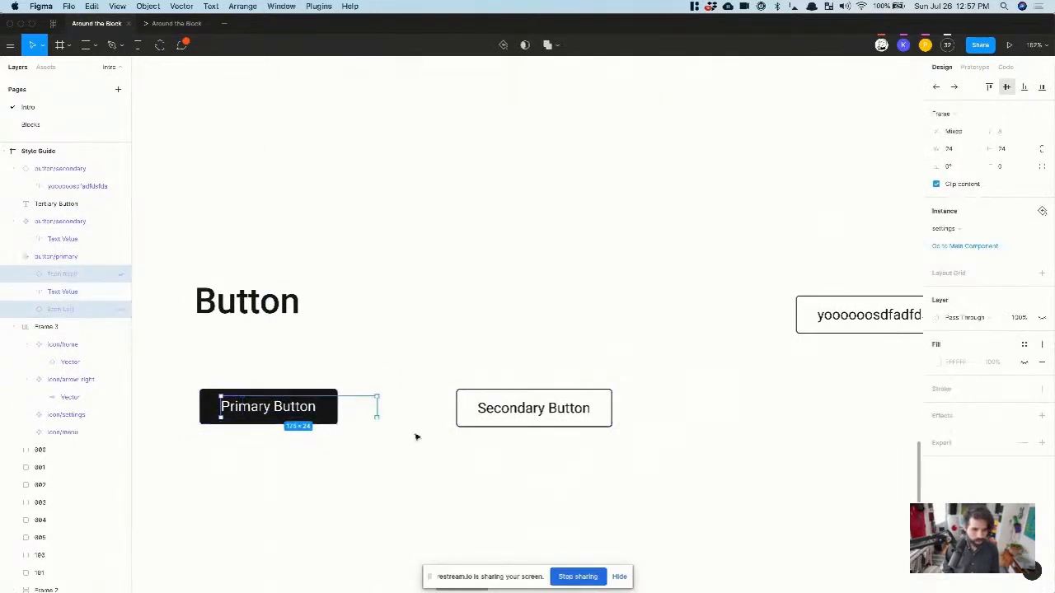
{"action": "left_click", "coordinate": [538, 411]}
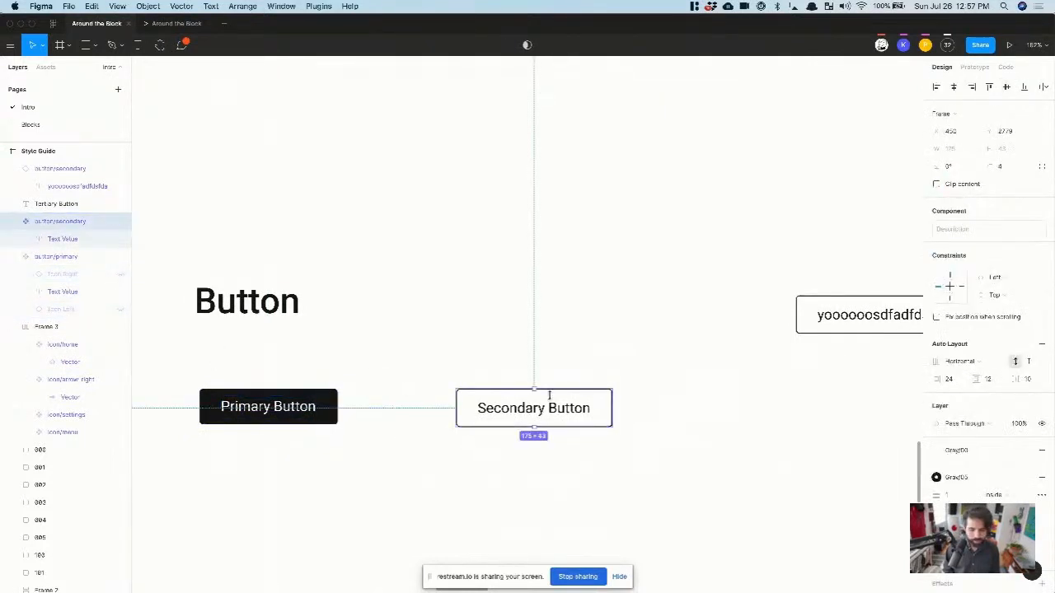
{"action": "scroll", "coordinate": [540, 401], "scroll_direction": "up", "scroll_amount": 4}
{"action": "key", "text": "super+v"}
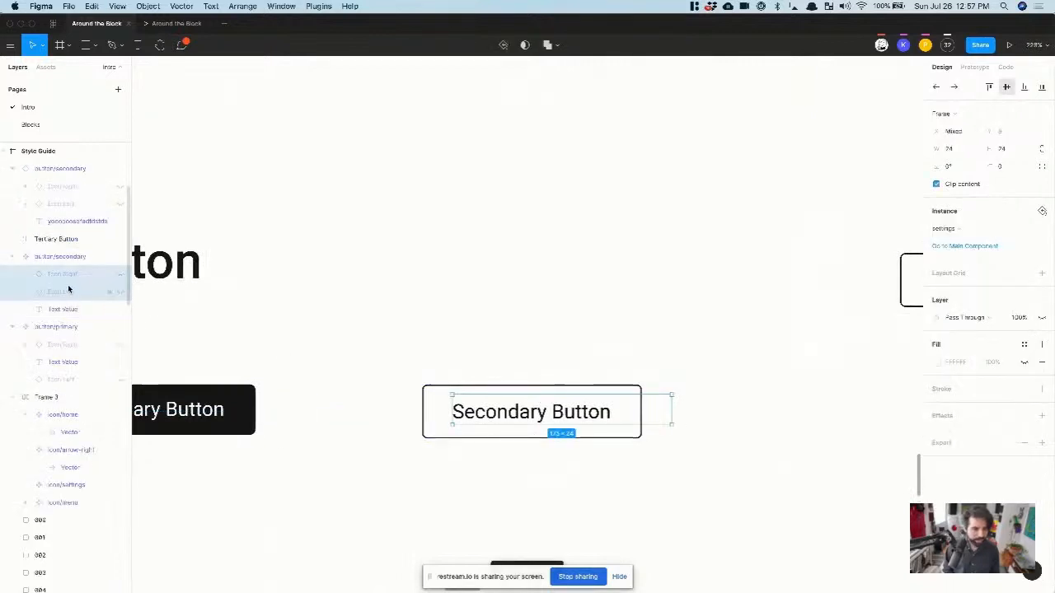
{"action": "left_click", "coordinate": [120, 274]}
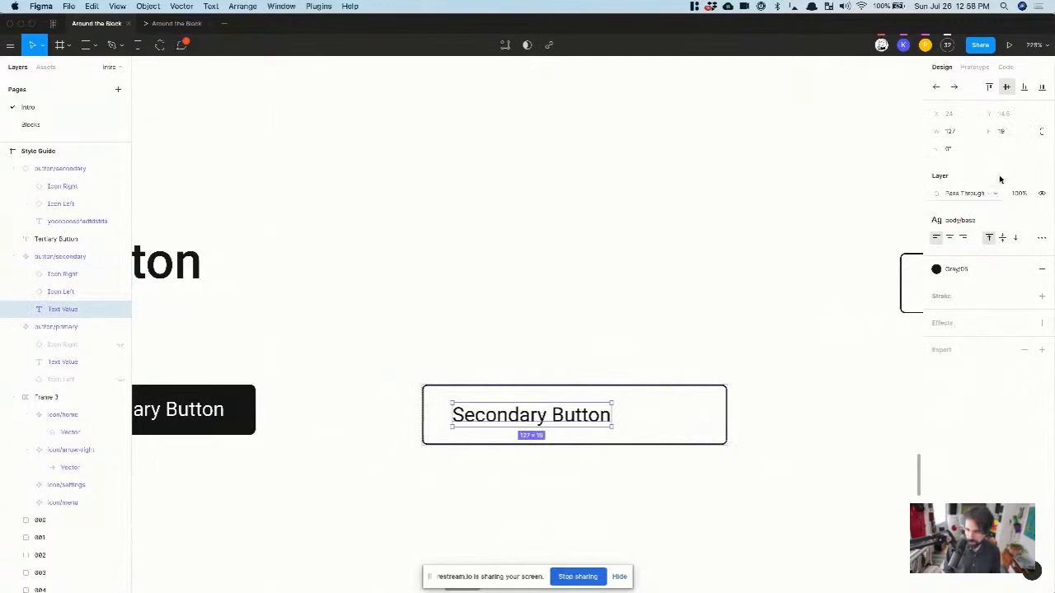
Step: Align the secondary button component's label text to the vertical middle and set its height to 24
{"action": "left_click", "coordinate": [1004, 239]}
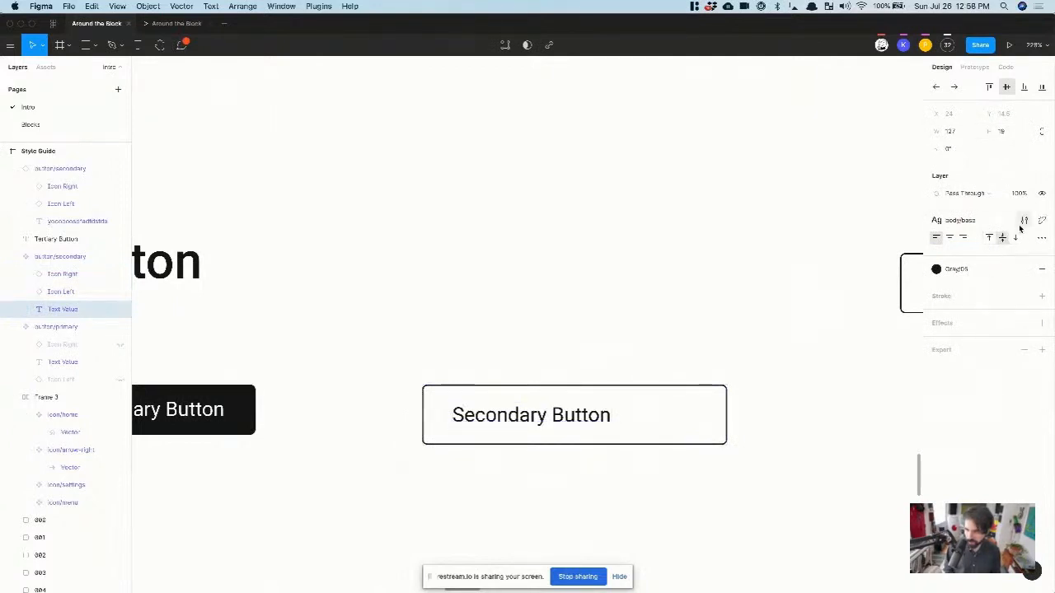
{"action": "left_click", "coordinate": [1005, 132]}
{"action": "type", "text": "24"}
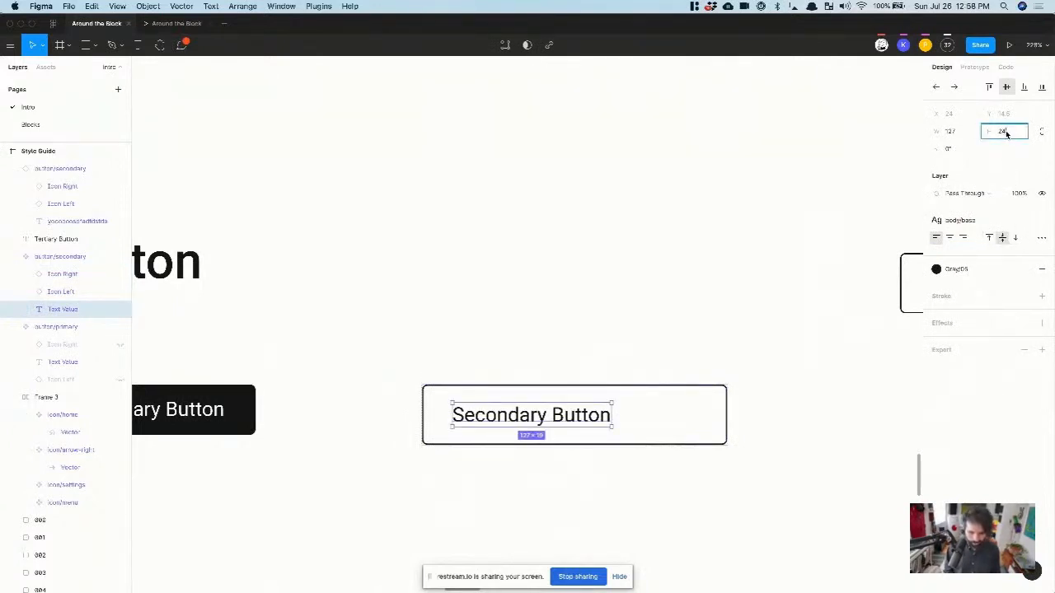
{"action": "key", "text": "Return"}
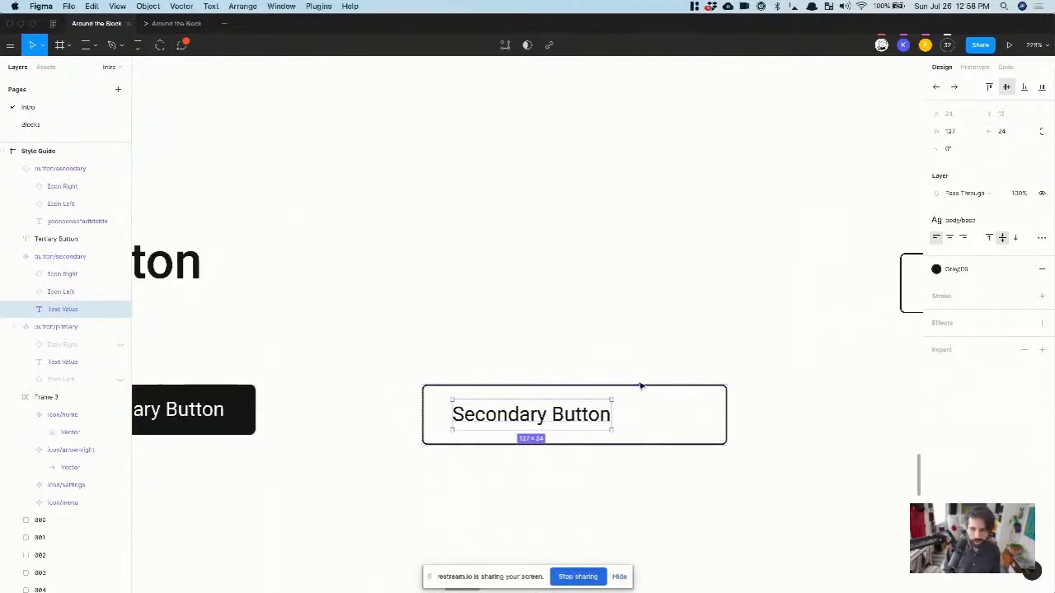
Step: Move the Icon Left layer in front of the label in the secondary button component
{"action": "left_click", "coordinate": [84, 274]}
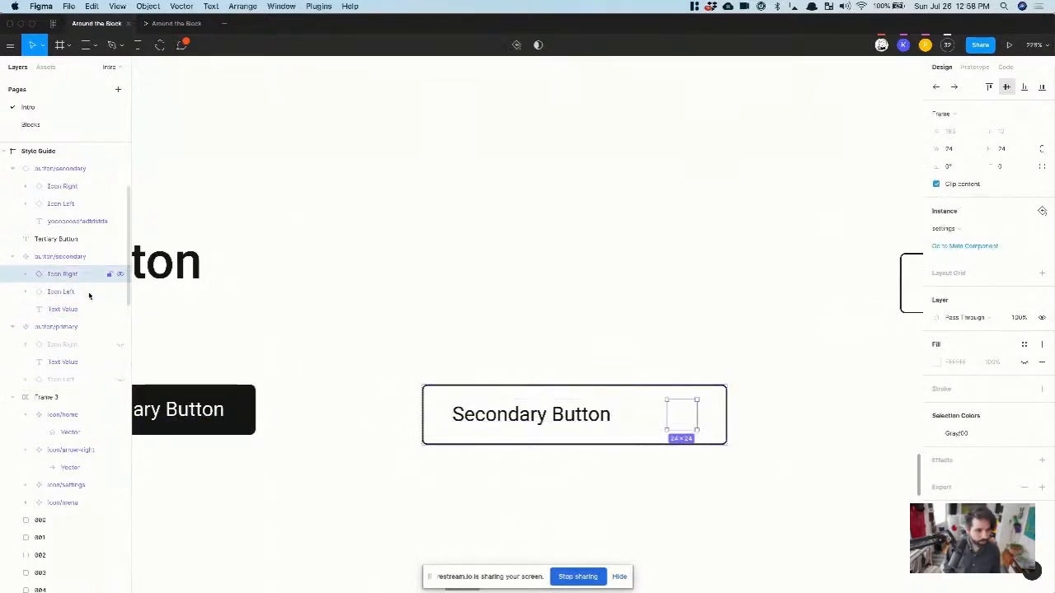
{"action": "left_click", "coordinate": [74, 291]}
{"action": "key", "text": "Left"}
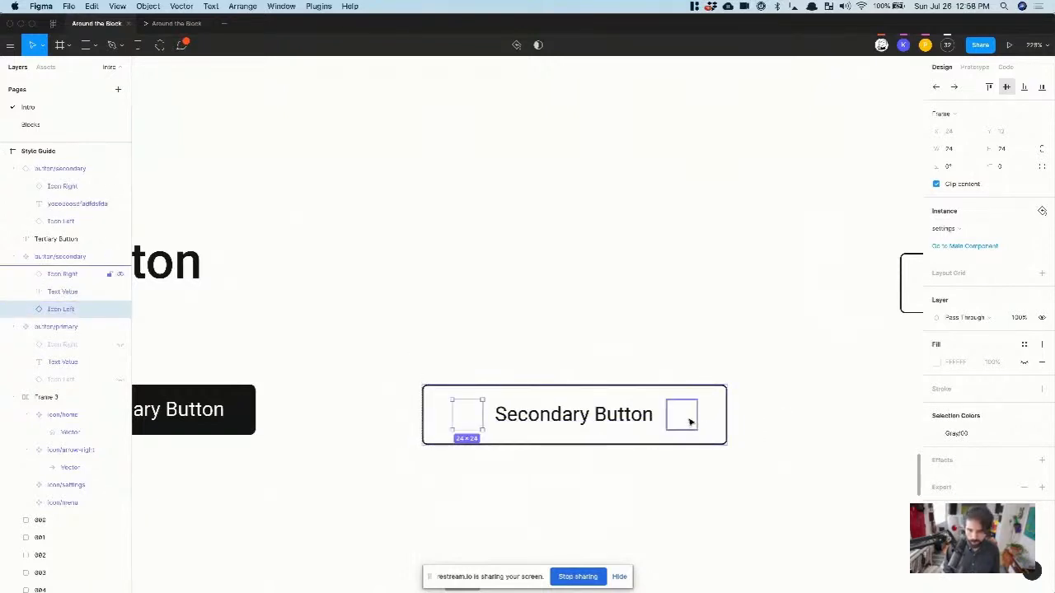
Step: Remove the background fill from both icons in the secondary button component and recolor the icon shapes with the Gray/05 style
{"action": "left_click", "coordinate": [81, 274], "text": "shift"}
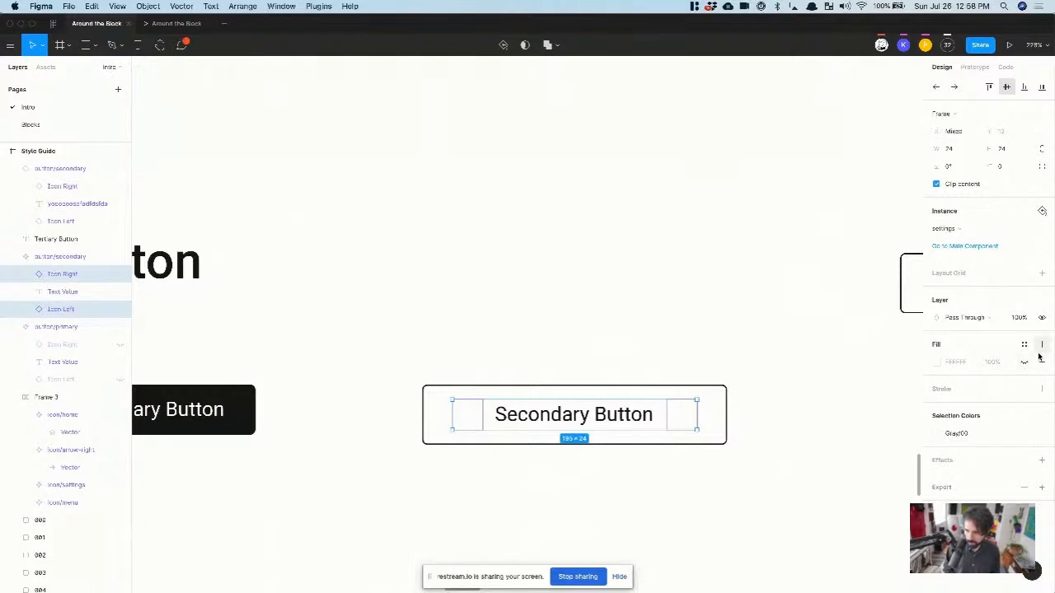
{"action": "left_click", "coordinate": [1026, 346]}
{"action": "left_click", "coordinate": [946, 435]}
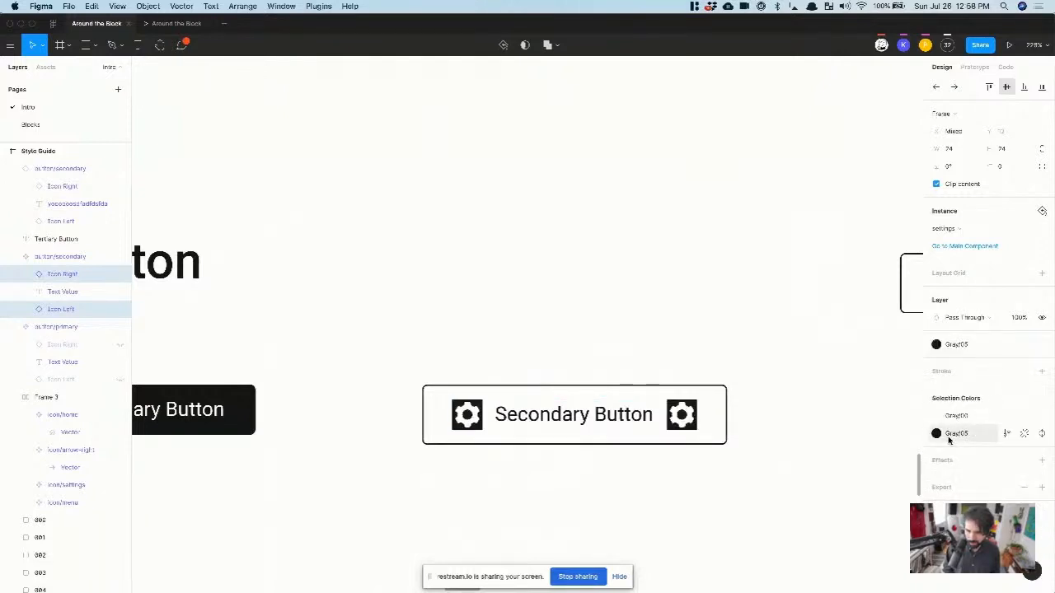
{"action": "left_click", "coordinate": [1042, 344]}
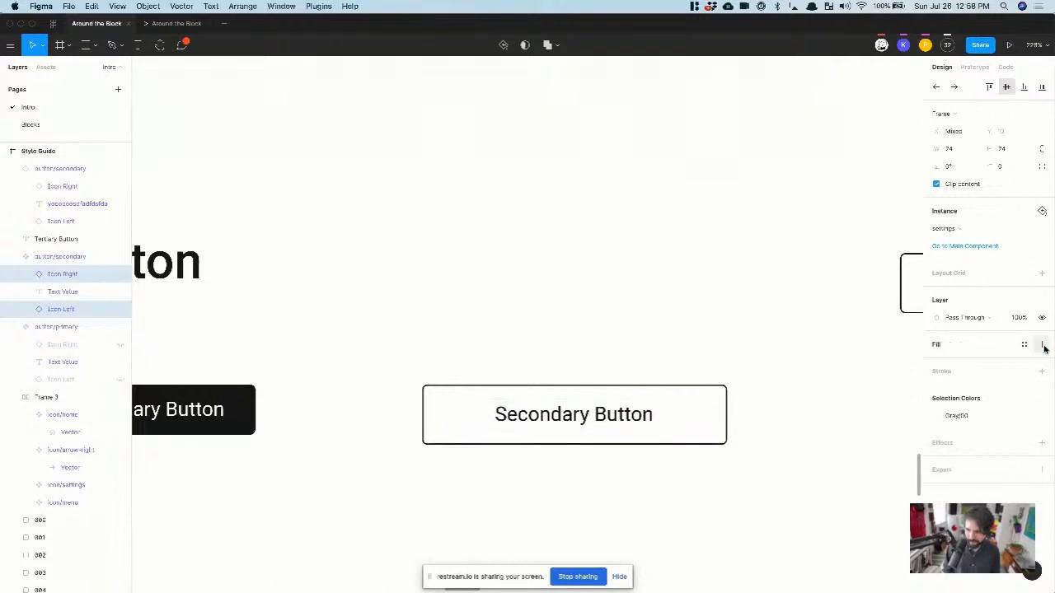
{"action": "left_click", "coordinate": [1024, 415]}
{"action": "left_click", "coordinate": [821, 457]}
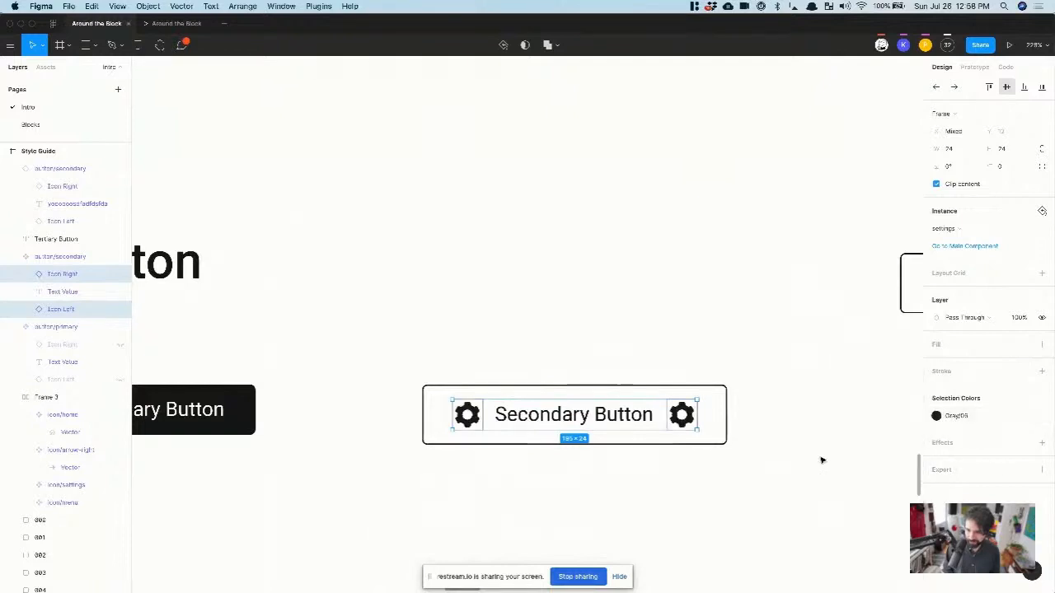
Step: Inspect the properties of the body/base text style used by the secondary button component's label
{"action": "left_click", "coordinate": [651, 280]}
{"action": "scroll", "coordinate": [651, 280], "scroll_direction": "down", "scroll_amount": 5}
{"action": "scroll", "coordinate": [602, 353], "scroll_direction": "up", "scroll_amount": 5}
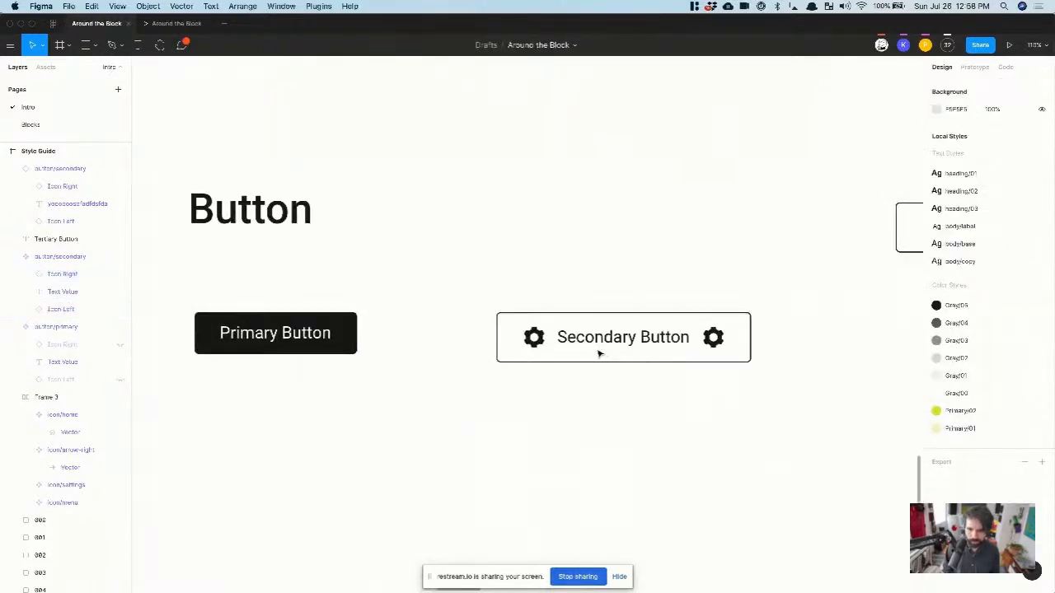
{"action": "left_click", "coordinate": [559, 339]}
{"action": "scroll", "coordinate": [561, 343], "scroll_direction": "right", "scroll_amount": 5}
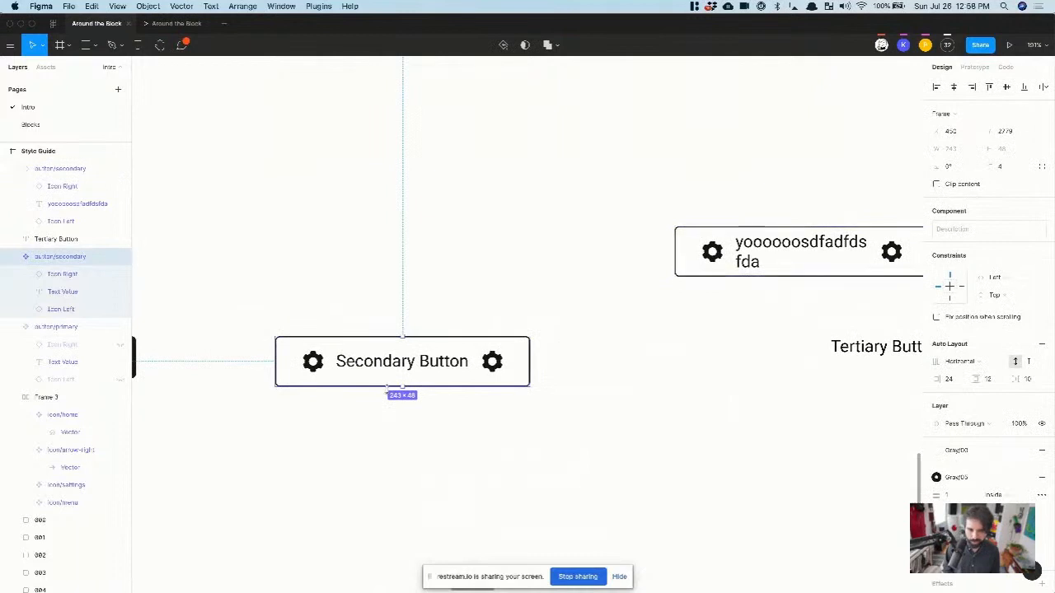
{"action": "double_click", "coordinate": [390, 361]}
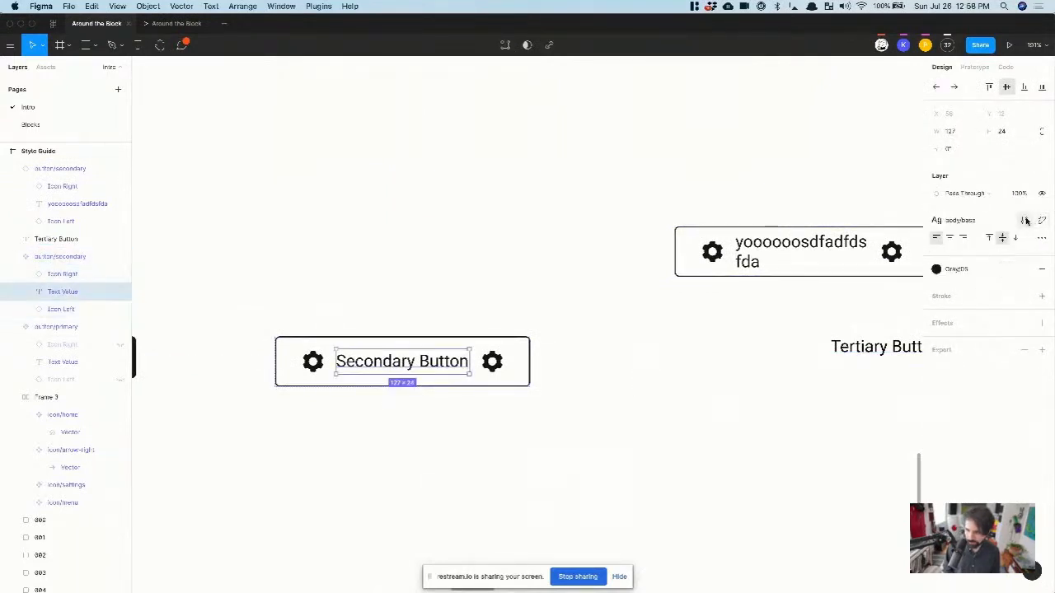
{"action": "left_click", "coordinate": [1022, 220]}
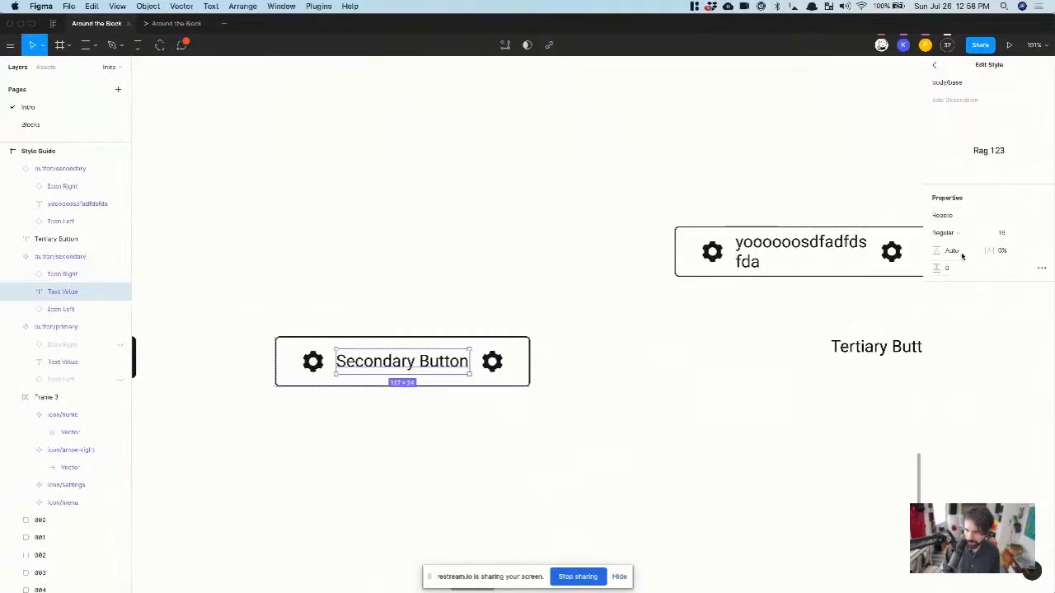
{"action": "left_click", "coordinate": [935, 66]}
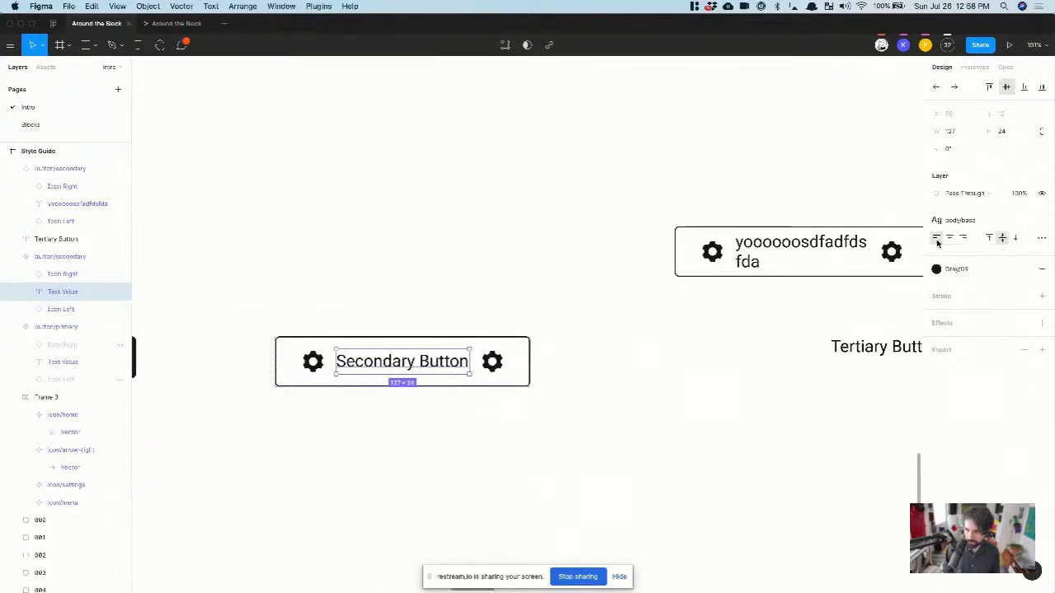
Step: Set the label text of the secondary button instance above Tertiary Button to Auto Width resizing
{"action": "scroll", "coordinate": [609, 352], "scroll_direction": "down", "scroll_amount": 3}
{"action": "left_click", "coordinate": [697, 357]}
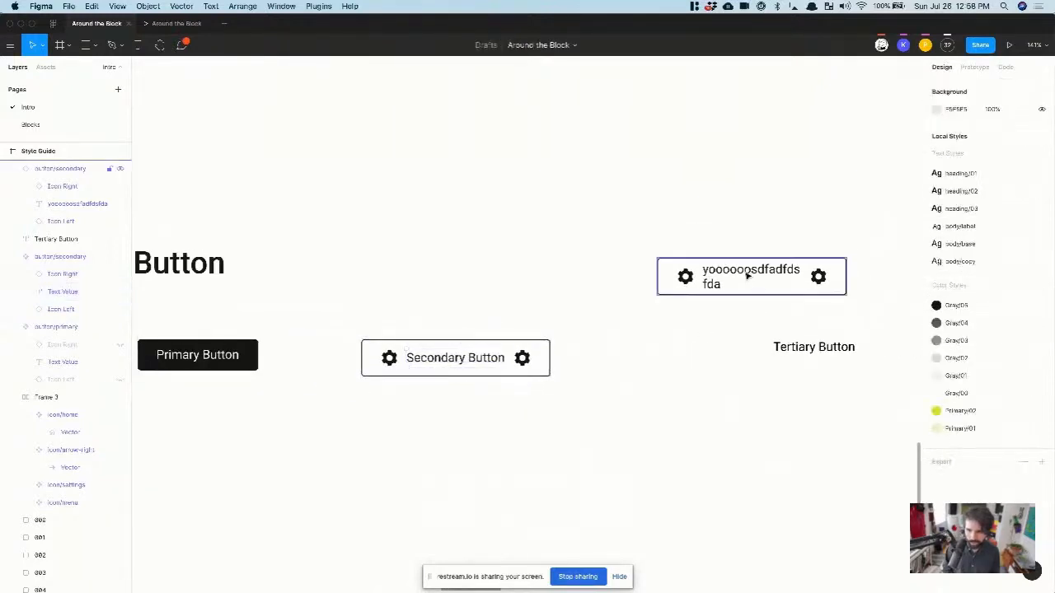
{"action": "left_click", "coordinate": [817, 278]}
{"action": "double_click", "coordinate": [746, 272]}
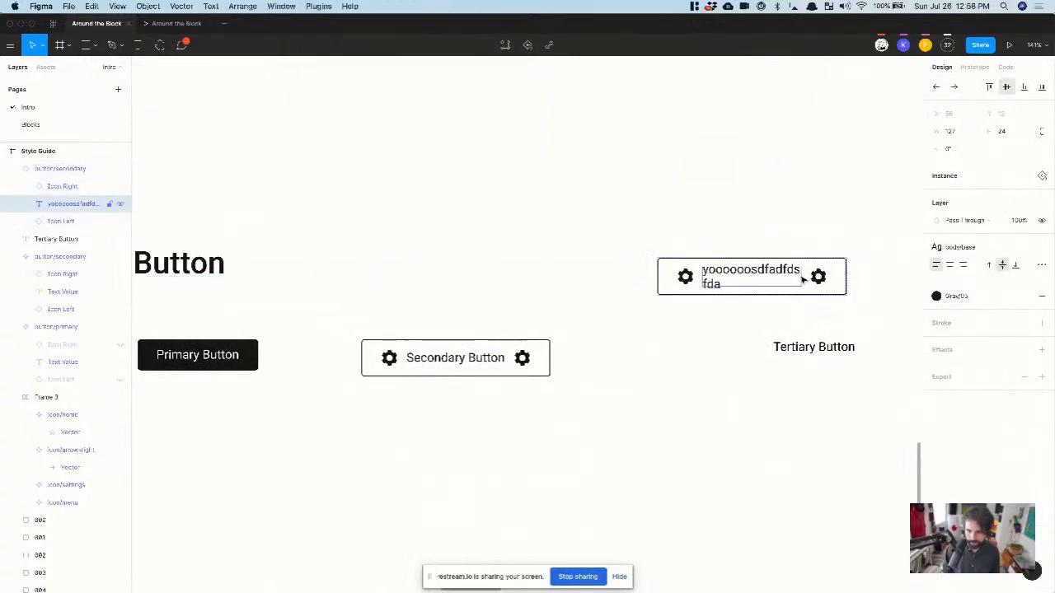
{"action": "scroll", "coordinate": [804, 280], "scroll_direction": "up", "scroll_amount": 5}
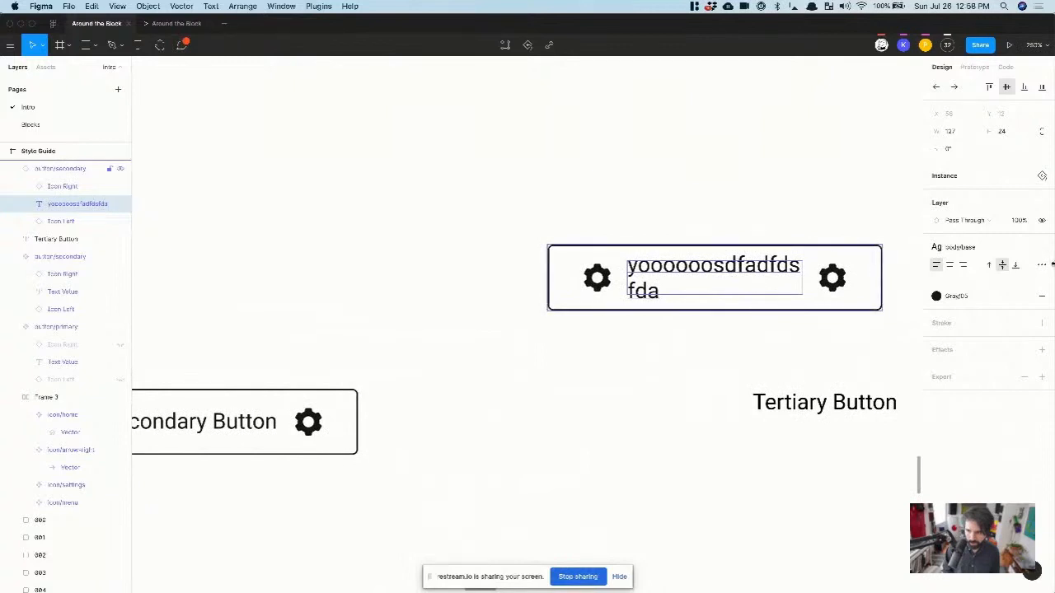
{"action": "left_click", "coordinate": [1041, 265]}
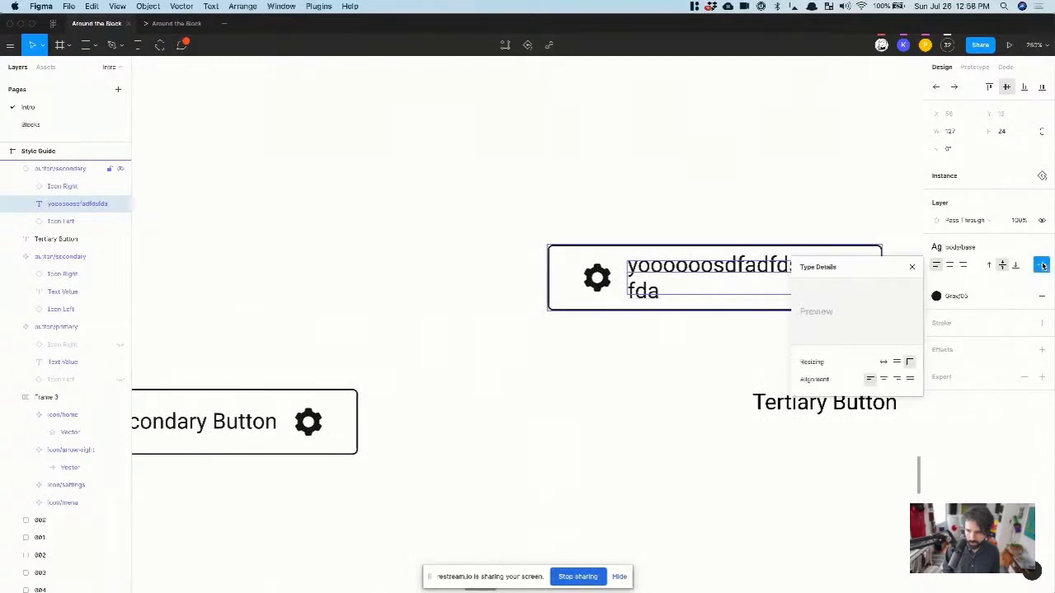
{"action": "left_click", "coordinate": [884, 362]}
{"action": "scroll", "coordinate": [652, 375], "scroll_direction": "left", "scroll_amount": 4}
{"action": "scroll", "coordinate": [653, 376], "scroll_direction": "down", "scroll_amount": 2}
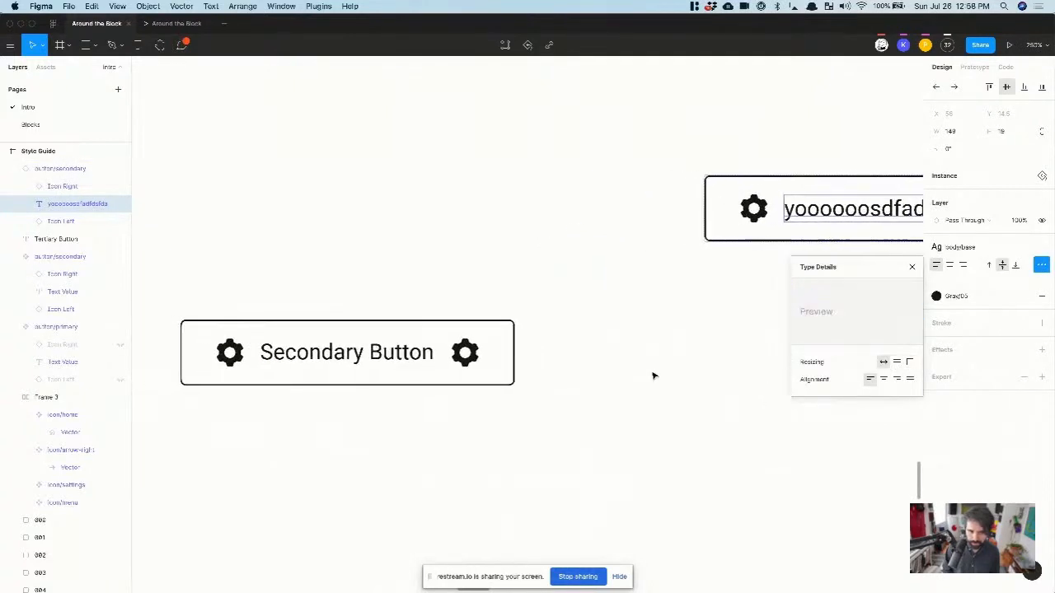
{"action": "left_click", "coordinate": [654, 375]}
Step: Set the secondary button component's label text to Auto Width resizing
{"action": "double_click", "coordinate": [402, 371]}
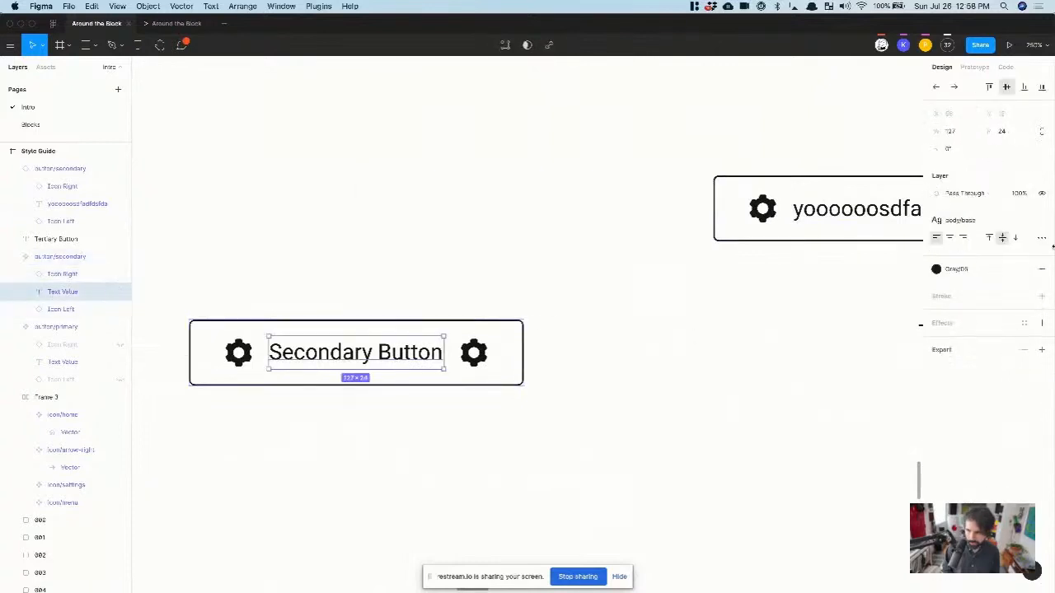
{"action": "left_click", "coordinate": [1042, 237]}
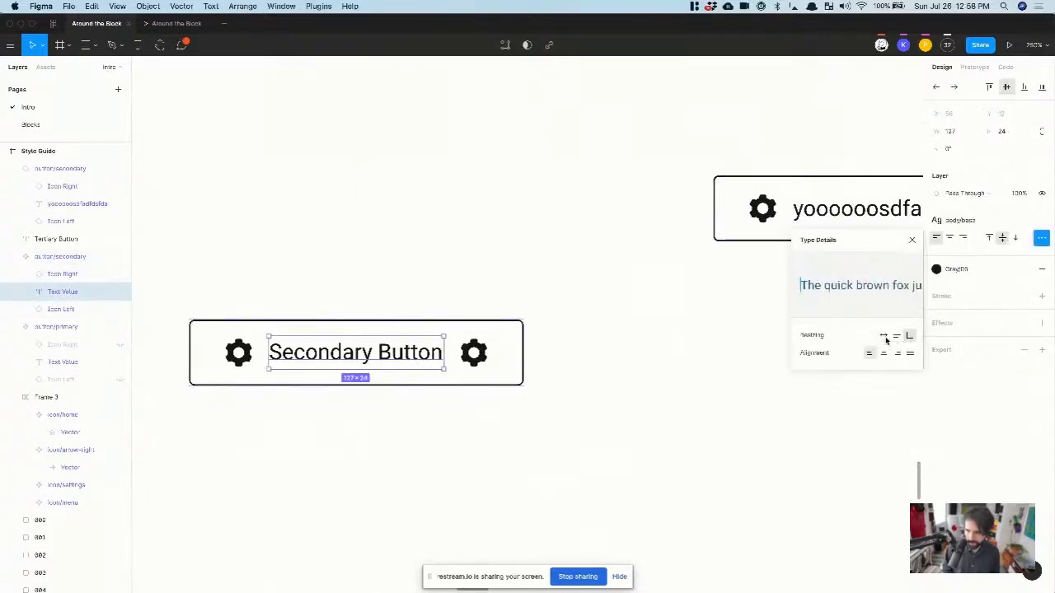
{"action": "left_click", "coordinate": [884, 337]}
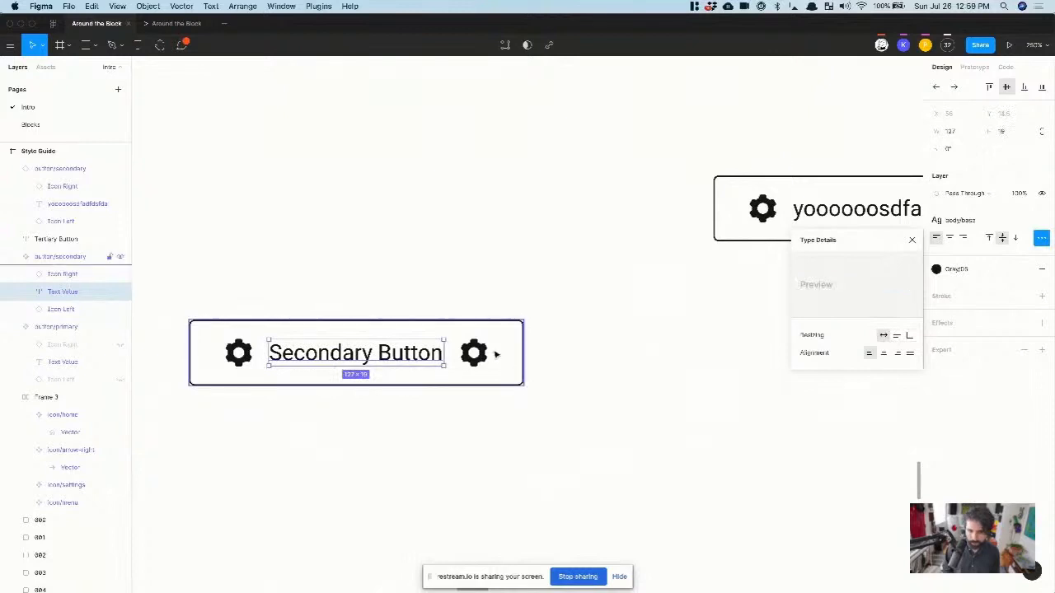
Step: Try giving the secondary button component's label a height of 24, and reapply Auto Width resizing
{"action": "scroll", "coordinate": [474, 361], "scroll_direction": "right", "scroll_amount": 3}
{"action": "left_click", "coordinate": [1019, 134]}
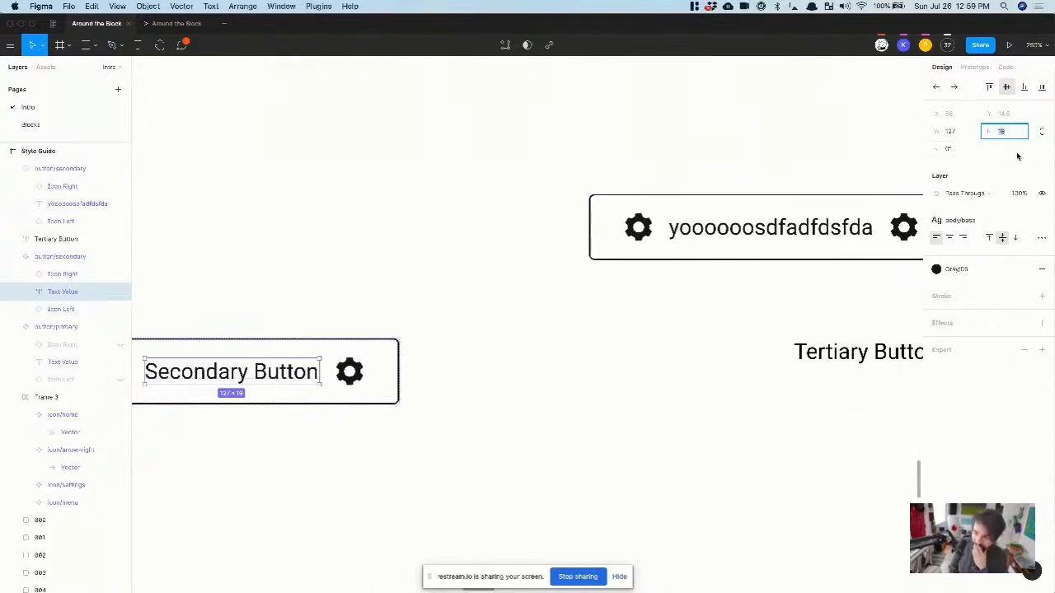
{"action": "type", "text": "24"}
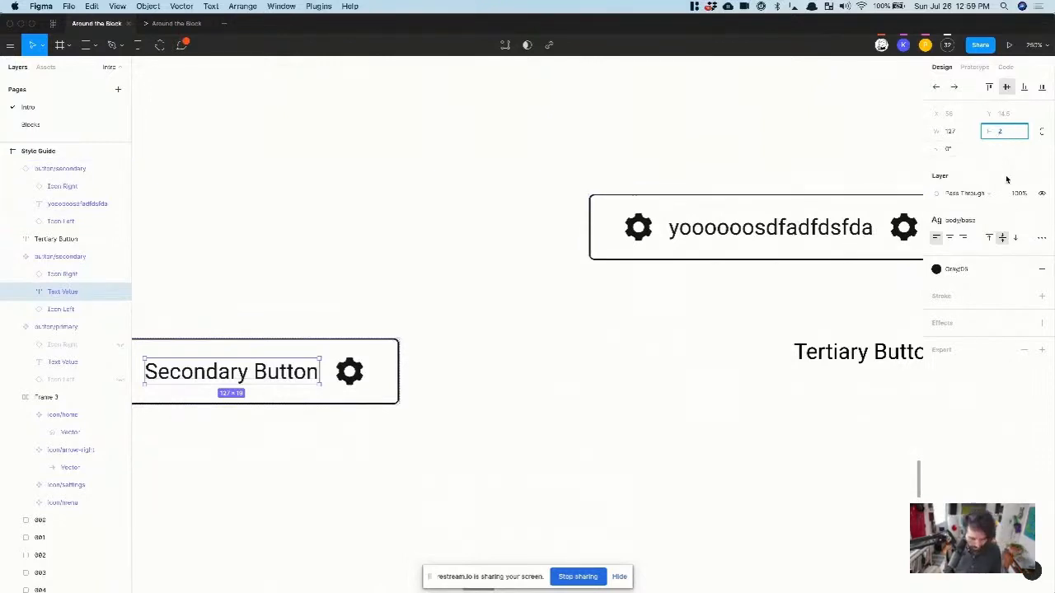
{"action": "key", "text": "Return"}
{"action": "left_click", "coordinate": [1042, 237]}
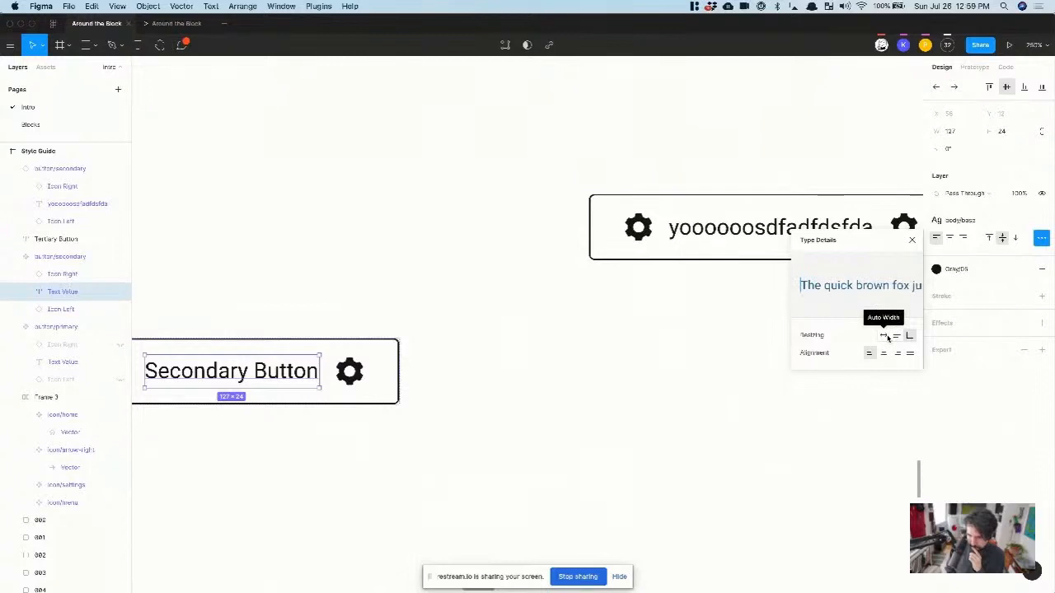
{"action": "left_click", "coordinate": [885, 336]}
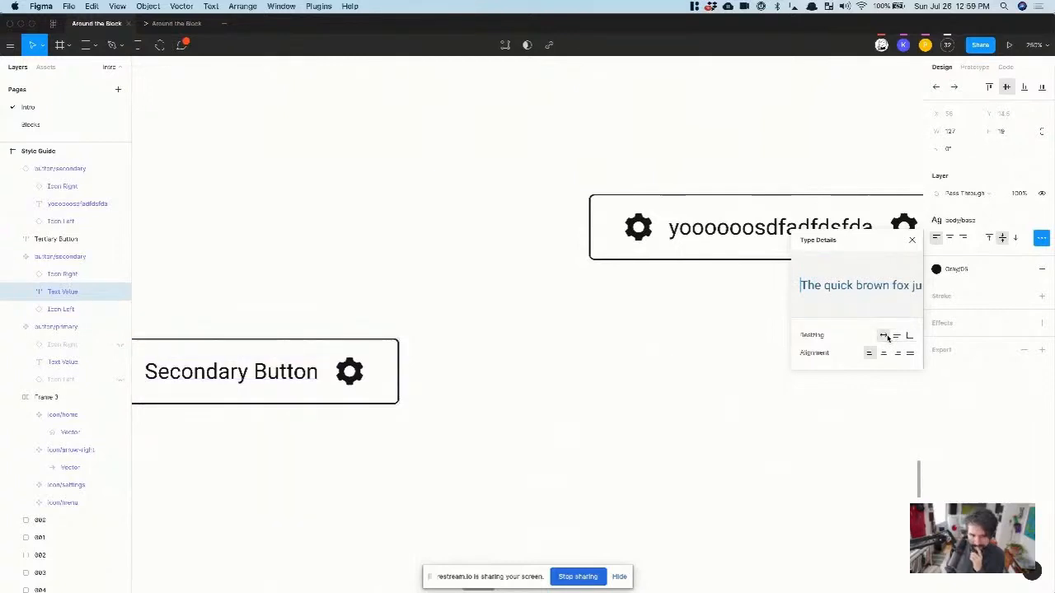
{"action": "left_click", "coordinate": [995, 456]}
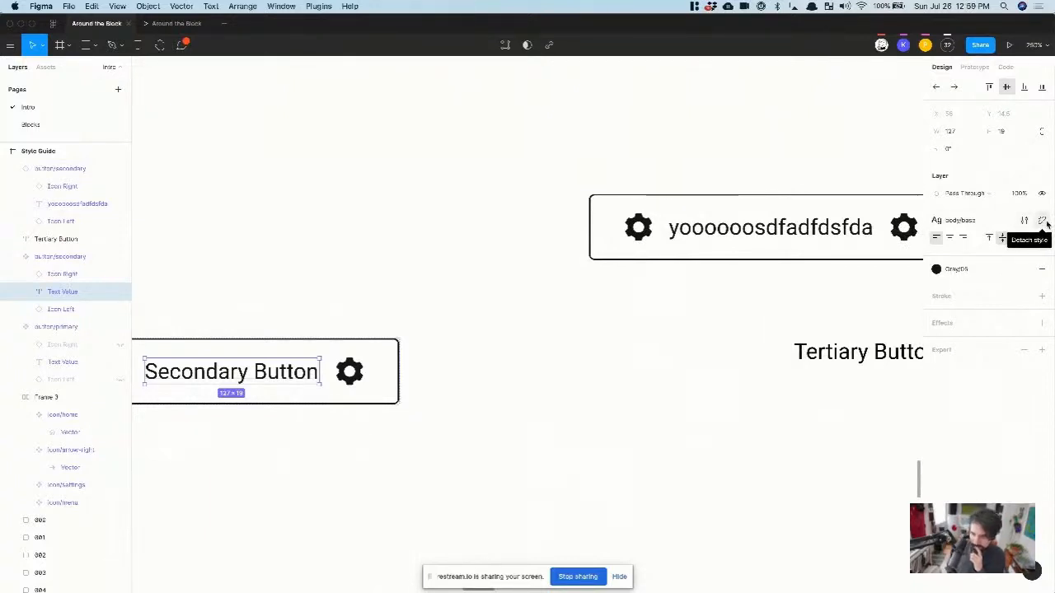
Step: Detach the body/base text style from the secondary button component's label
{"action": "left_click", "coordinate": [1044, 221]}
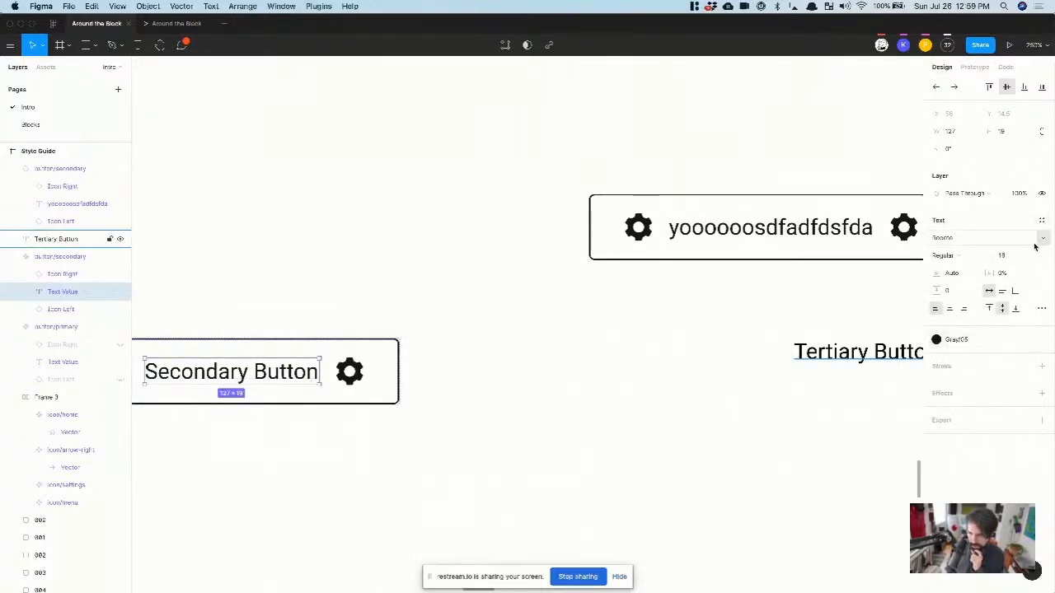
{"action": "scroll", "coordinate": [576, 352], "scroll_direction": "left", "scroll_amount": 5}
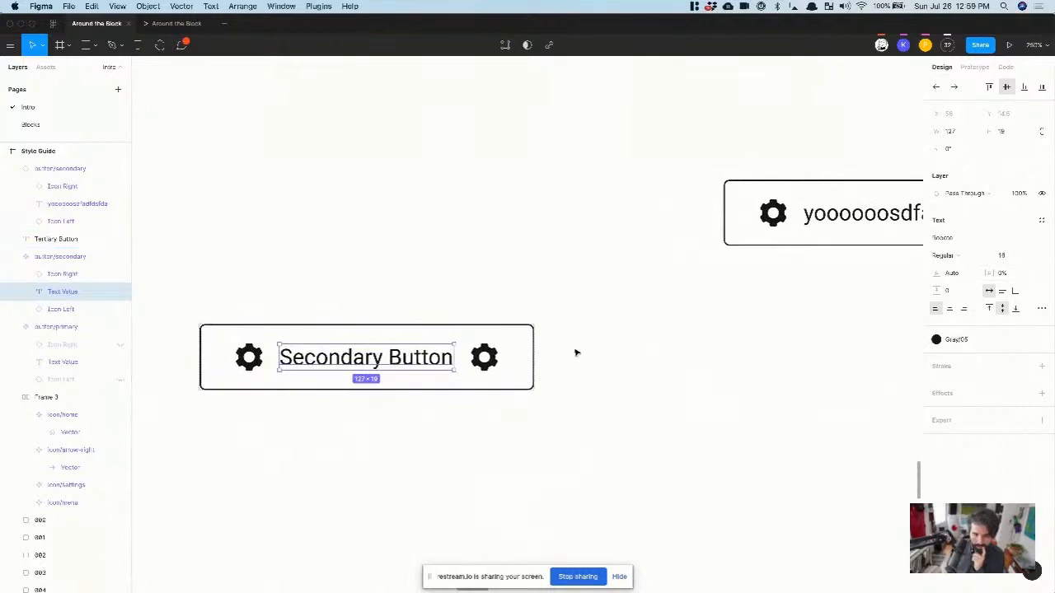
Step: Try a height of 24 on the detached label, and switch it back to Auto Width with middle vertical alignment
{"action": "left_click", "coordinate": [1005, 131]}
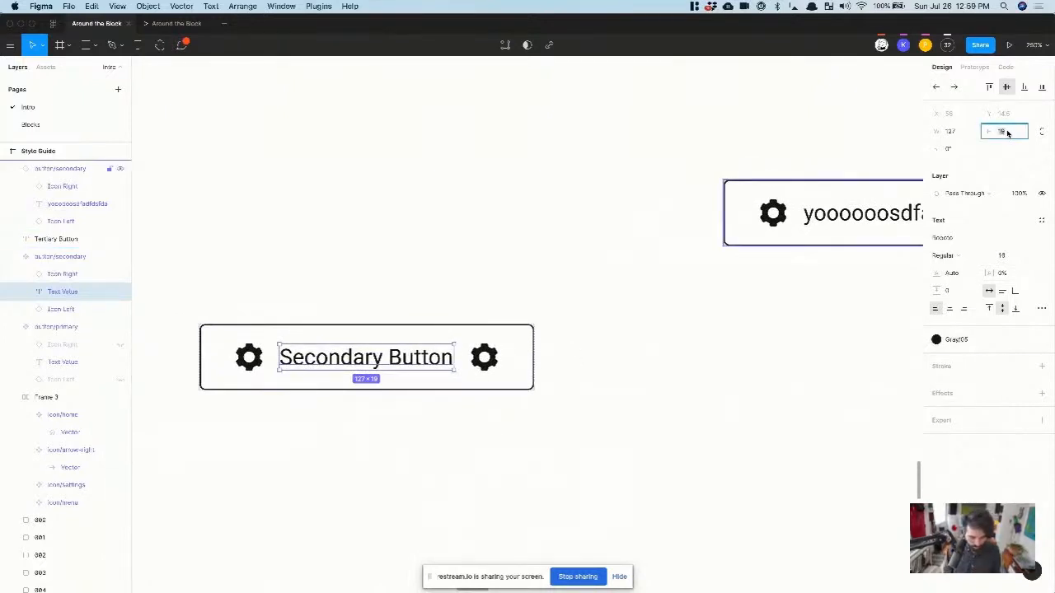
{"action": "type", "text": "24"}
{"action": "key", "text": "Return"}
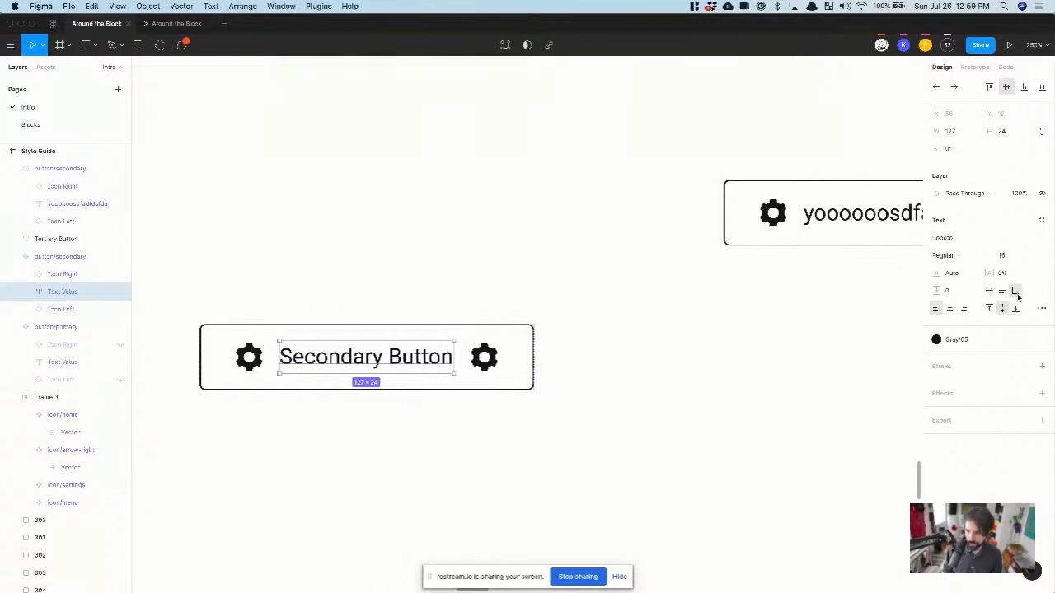
{"action": "left_click", "coordinate": [990, 292]}
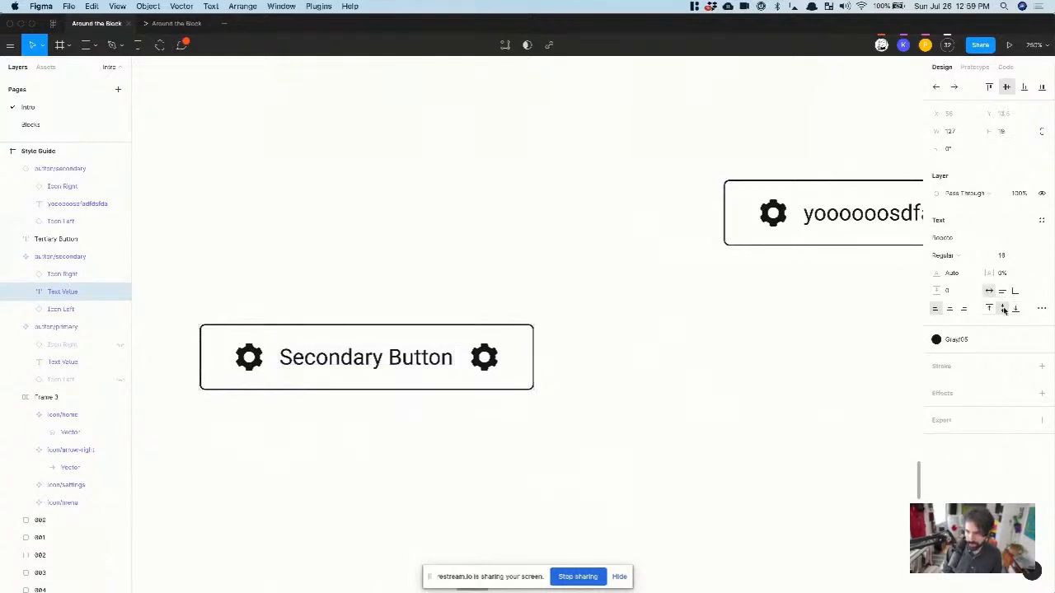
{"action": "left_click", "coordinate": [1003, 309]}
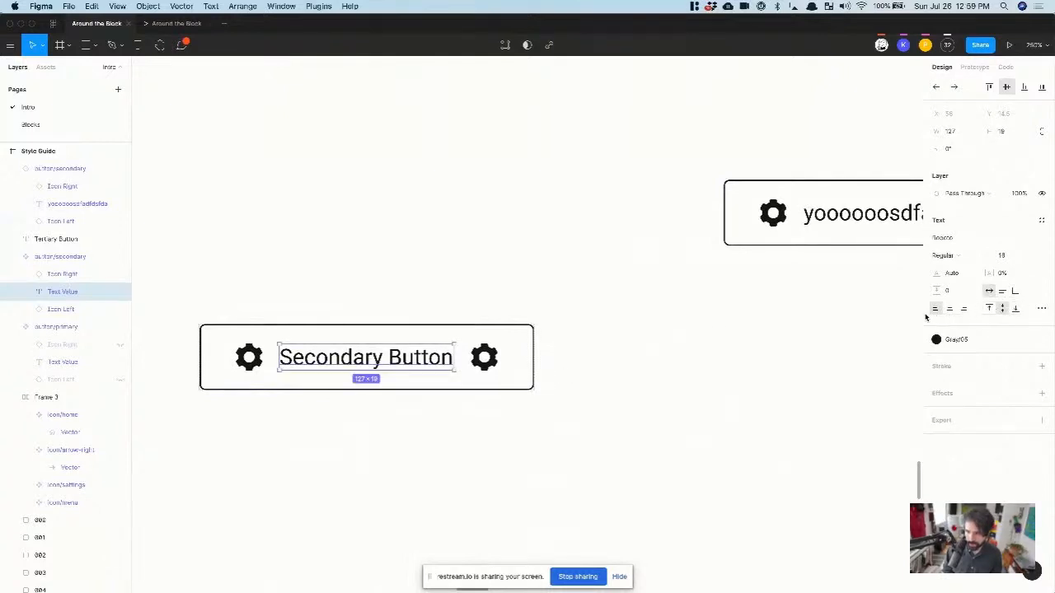
Step: Set the line height of the secondary button component's label to 24
{"action": "left_click", "coordinate": [960, 278]}
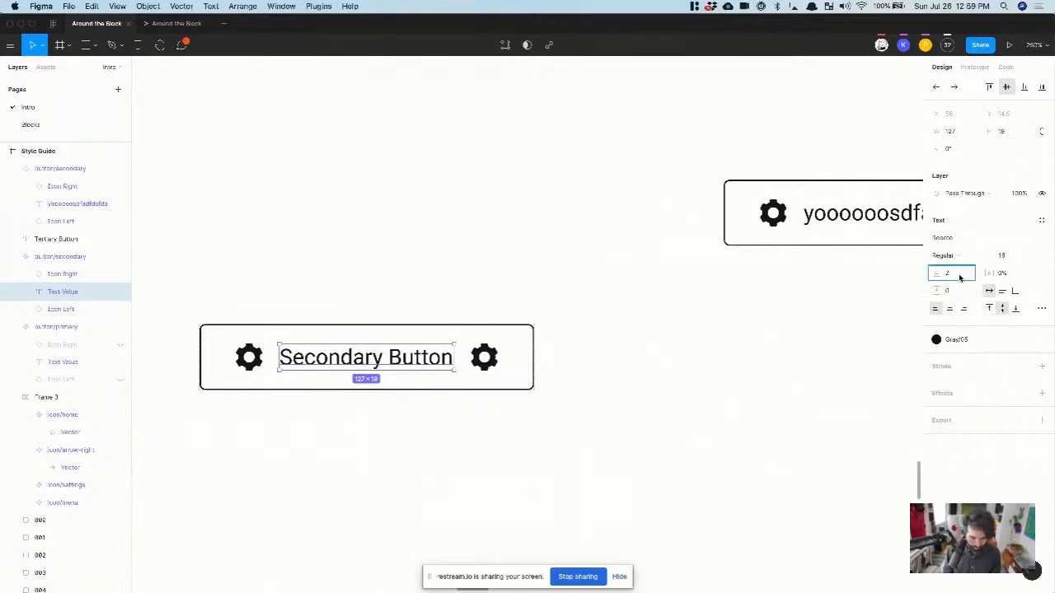
{"action": "type", "text": "24"}
{"action": "key", "text": "Return"}
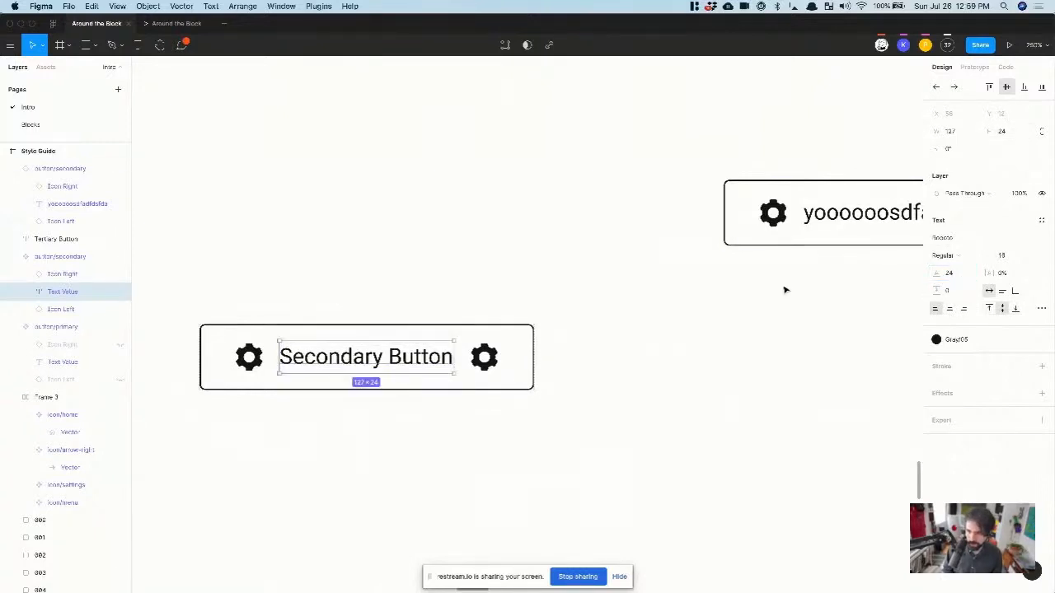
Step: Create a new text style named body/button from the secondary button component's label
{"action": "left_click", "coordinate": [1041, 222]}
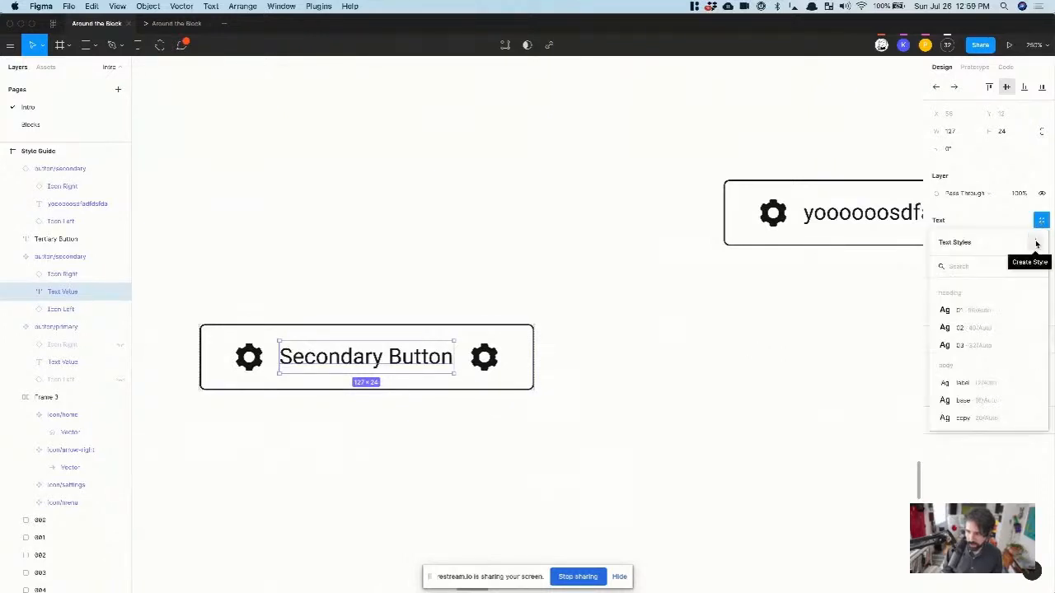
{"action": "left_click", "coordinate": [1036, 244]}
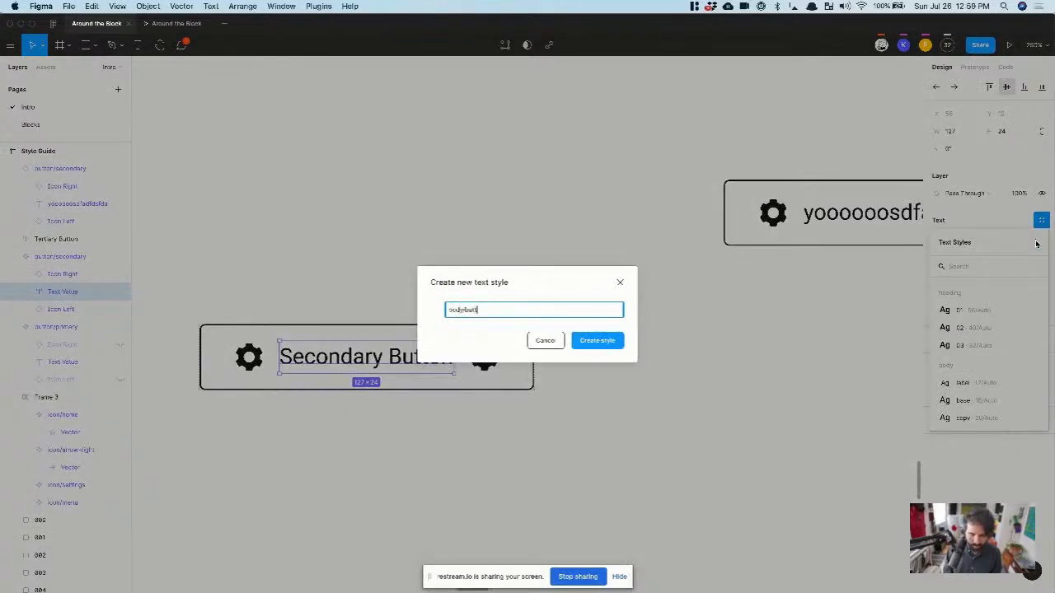
{"action": "type", "text": "body/button"}
{"action": "key", "text": "Return"}
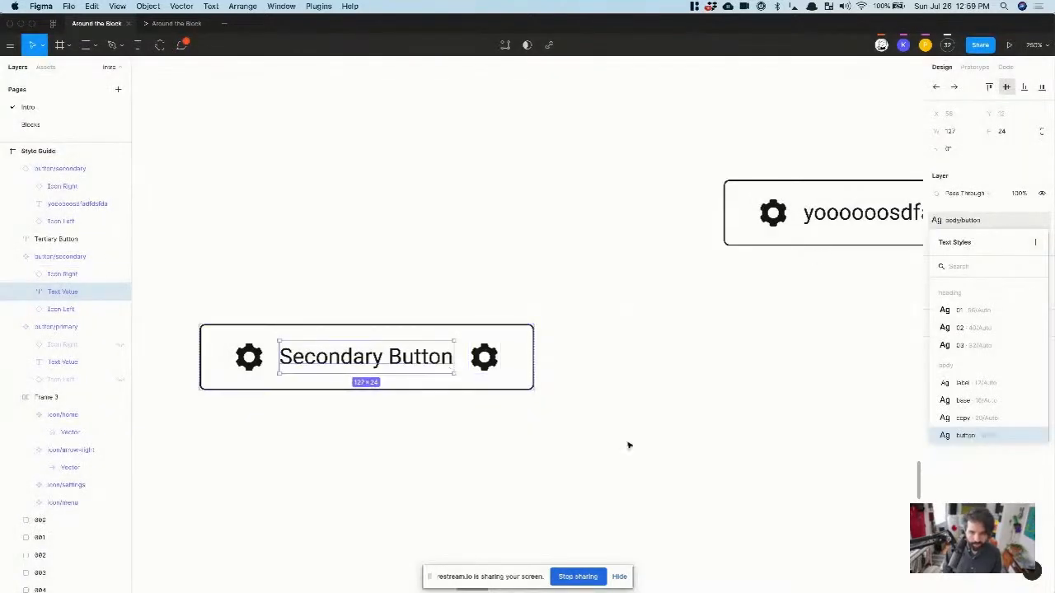
Step: Open the body/button text style for editing to examine its properties
{"action": "scroll", "coordinate": [783, 442], "scroll_direction": "left", "scroll_amount": 2}
{"action": "scroll", "coordinate": [783, 442], "scroll_direction": "left", "scroll_amount": 3}
{"action": "scroll", "coordinate": [1036, 429], "scroll_direction": "down", "scroll_amount": 1}
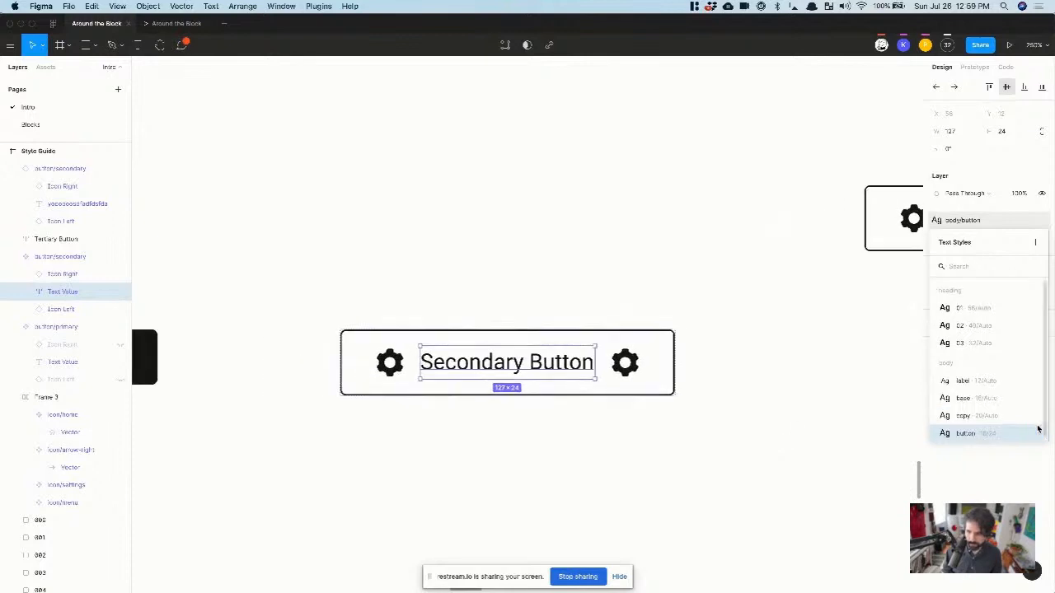
{"action": "left_click", "coordinate": [1036, 432]}
{"action": "left_click", "coordinate": [1034, 434]}
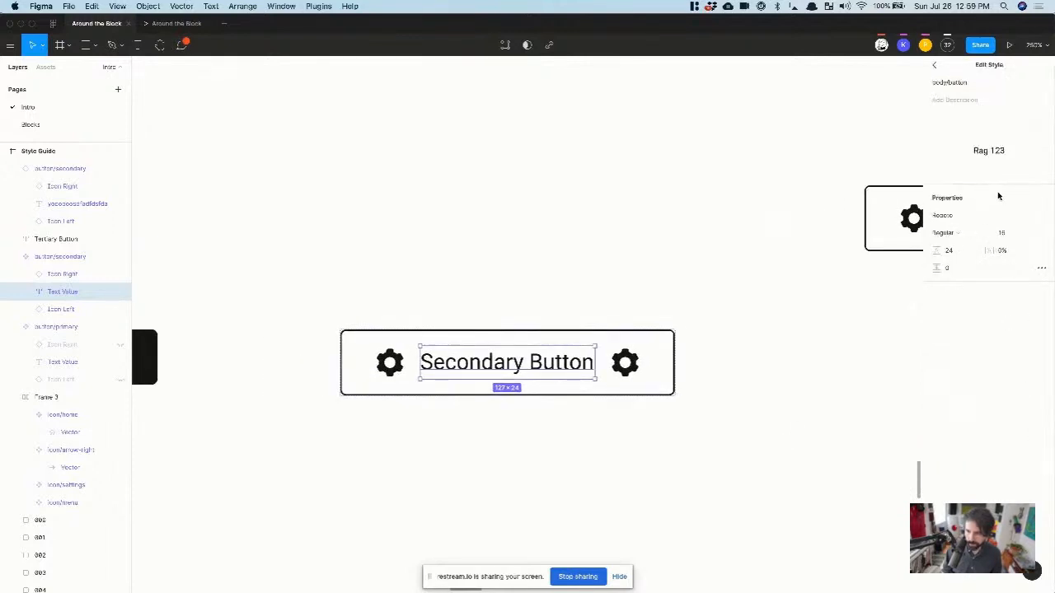
Step: Close the style editor and apply the body/button text style to the primary button component's label
{"action": "double_click", "coordinate": [962, 84]}
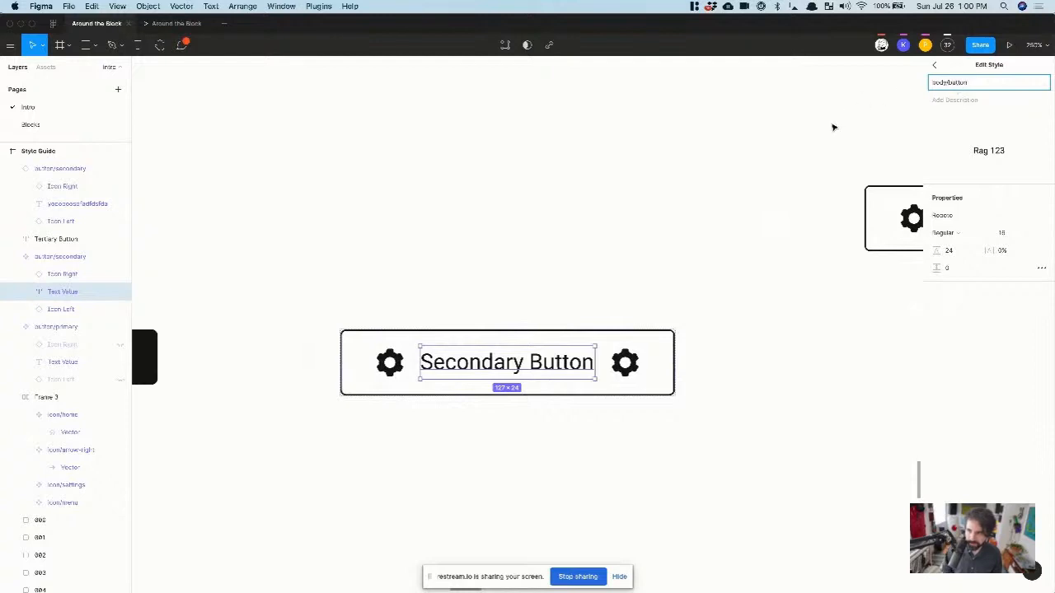
{"action": "left_click", "coordinate": [629, 172]}
{"action": "scroll", "coordinate": [628, 172], "scroll_direction": "down", "scroll_amount": 5}
{"action": "scroll", "coordinate": [629, 173], "scroll_direction": "left", "scroll_amount": 2}
{"action": "scroll", "coordinate": [476, 244], "scroll_direction": "up", "scroll_amount": 3}
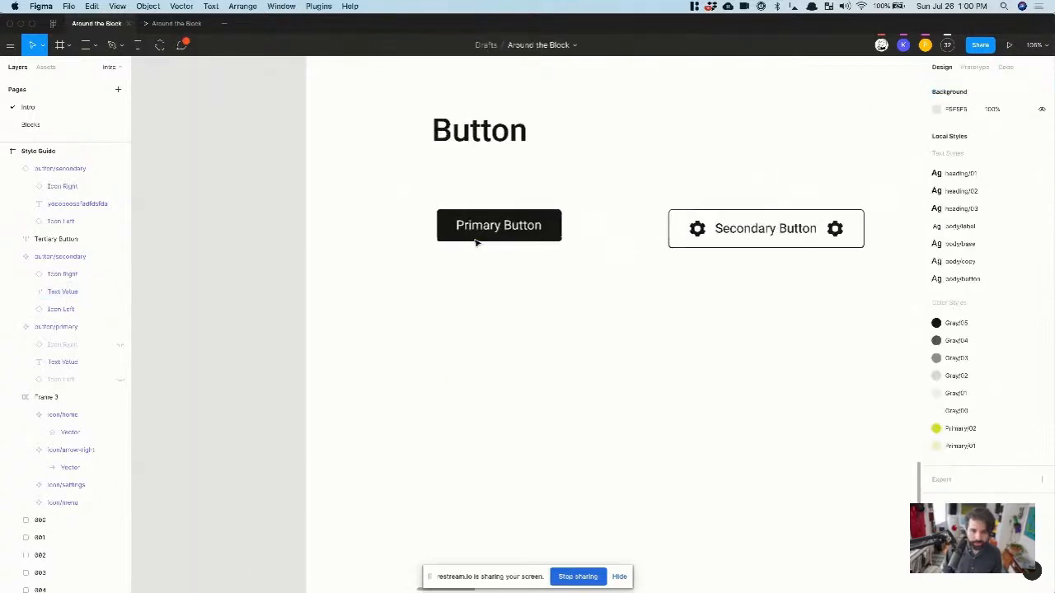
{"action": "double_click", "coordinate": [476, 239]}
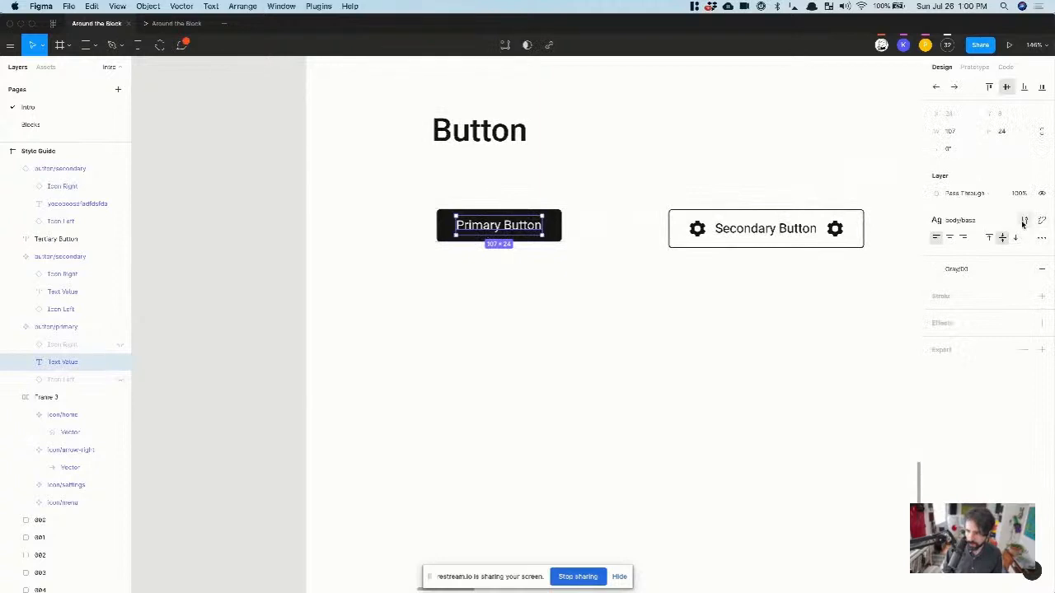
{"action": "left_click", "coordinate": [963, 222]}
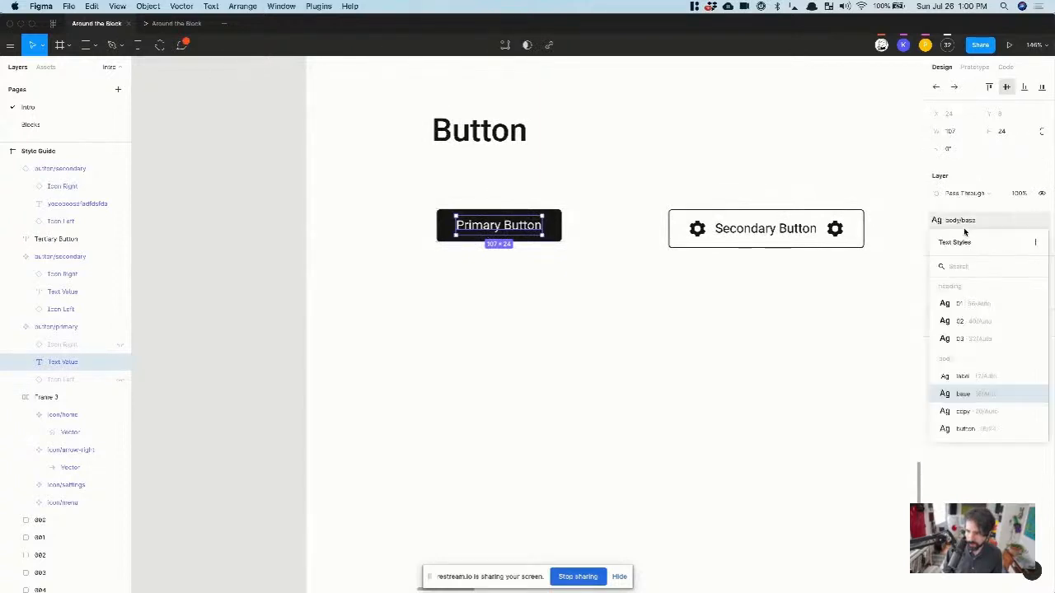
{"action": "left_click", "coordinate": [973, 429]}
Step: Examine the text style and resizing options of the test secondary button instance's label, keeping Auto Width
{"action": "scroll", "coordinate": [664, 277], "scroll_direction": "right", "scroll_amount": 10}
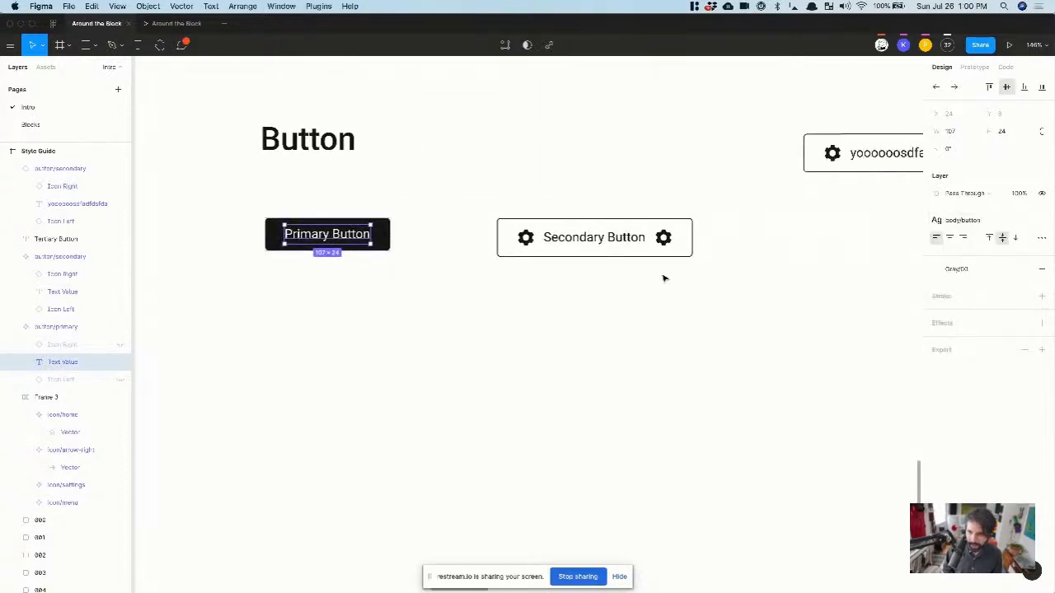
{"action": "scroll", "coordinate": [664, 277], "scroll_direction": "left", "scroll_amount": 1}
{"action": "left_click", "coordinate": [341, 238]}
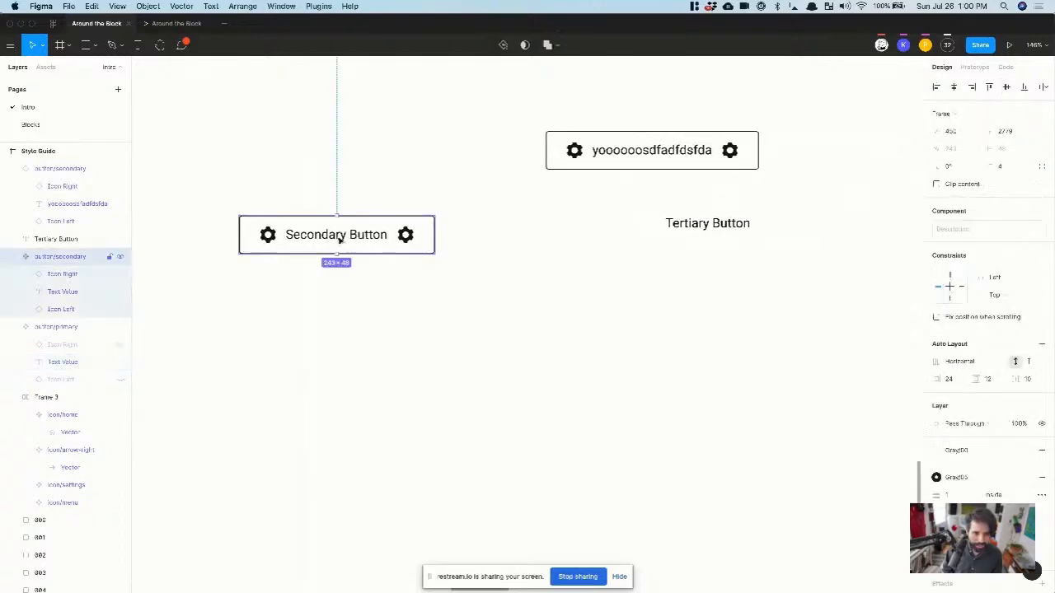
{"action": "scroll", "coordinate": [308, 235], "scroll_direction": "up", "scroll_amount": 4}
{"action": "double_click", "coordinate": [783, 120]}
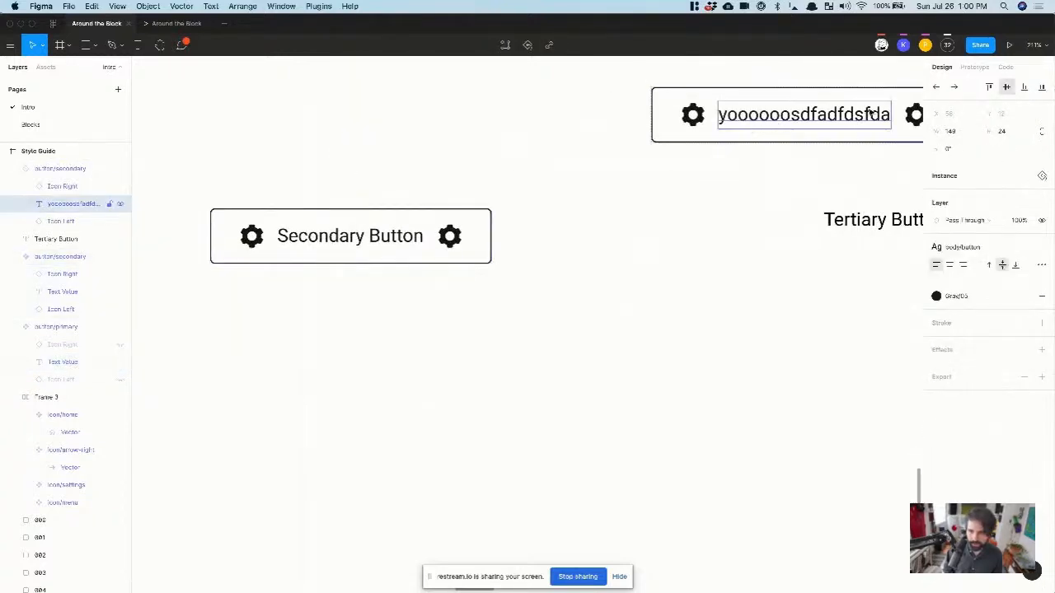
{"action": "scroll", "coordinate": [412, 256], "scroll_direction": "left", "scroll_amount": 2}
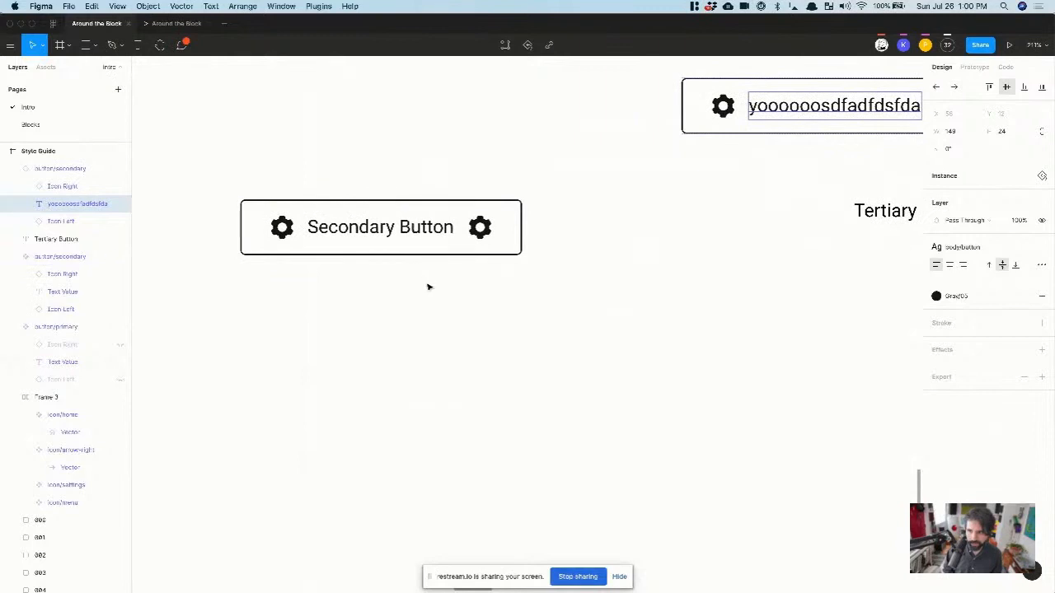
{"action": "scroll", "coordinate": [428, 286], "scroll_direction": "down", "scroll_amount": 3}
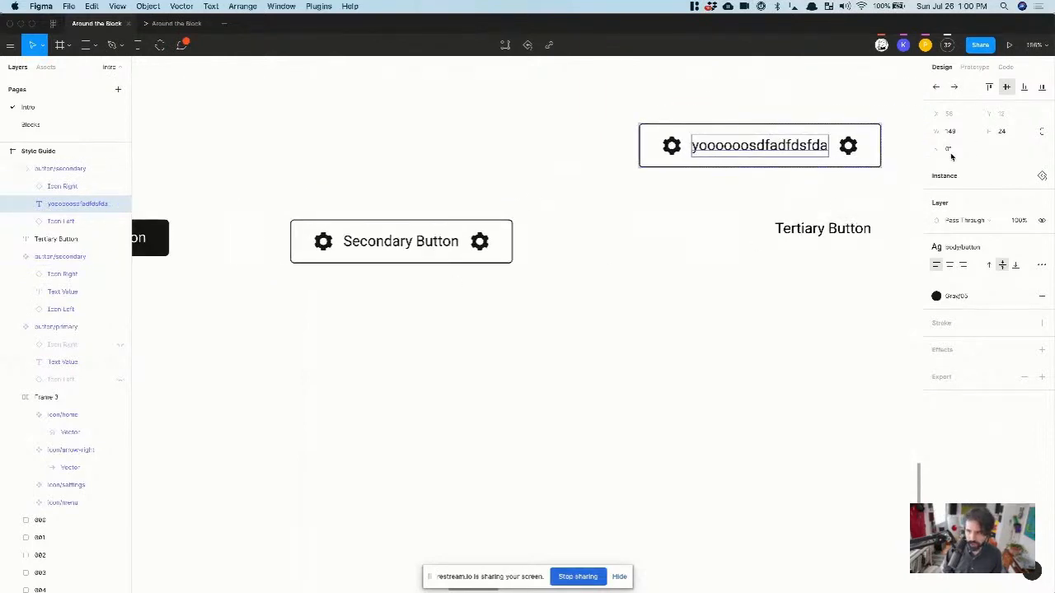
{"action": "left_click", "coordinate": [1041, 264]}
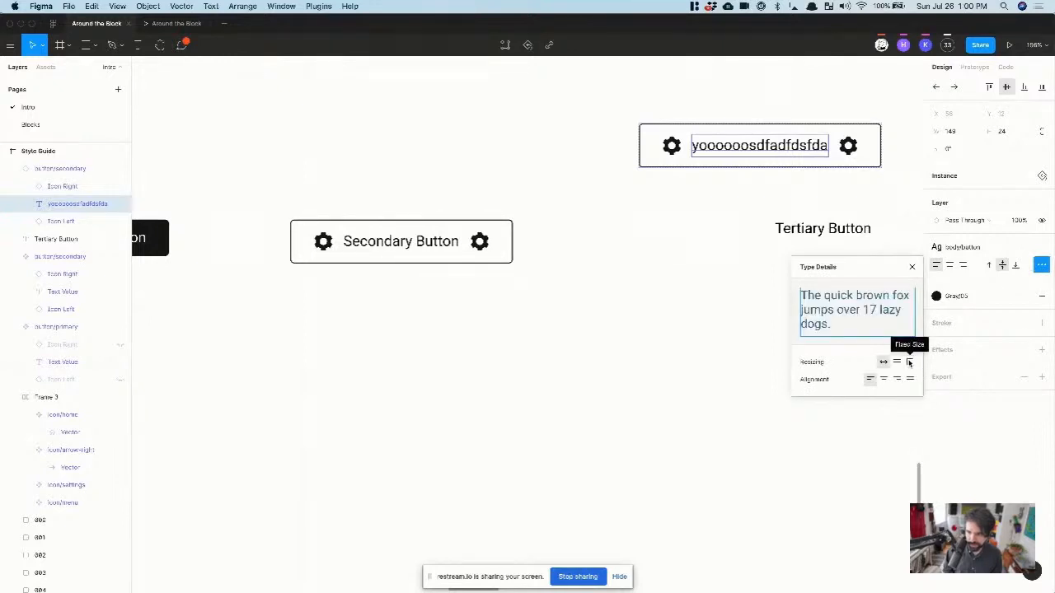
{"action": "left_click", "coordinate": [882, 362]}
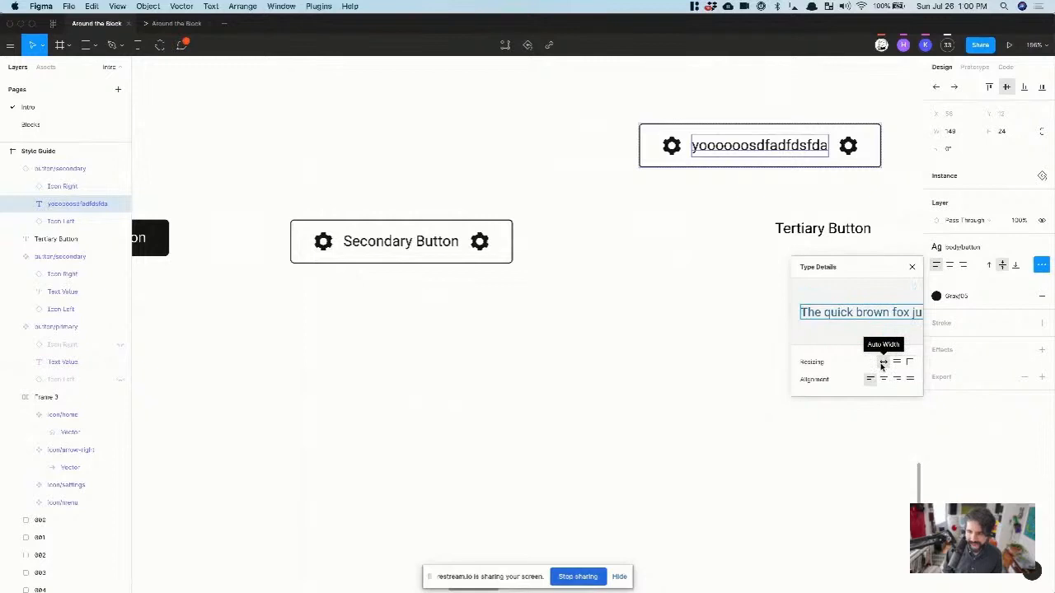
{"action": "left_click", "coordinate": [560, 347]}
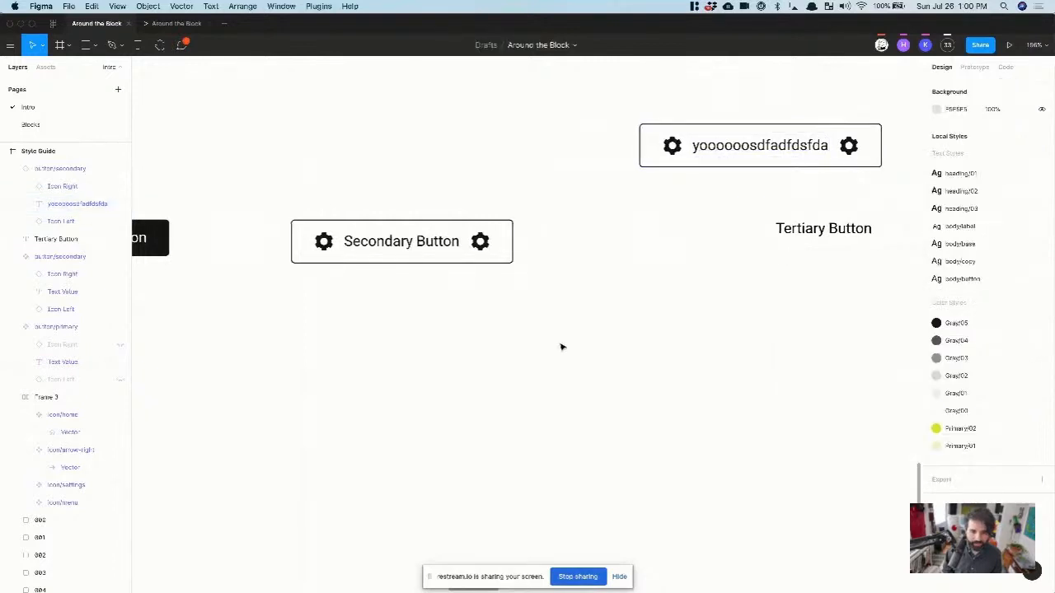
Step: Hide the Icon Left and Icon Right layers in the secondary button component
{"action": "scroll", "coordinate": [448, 250], "scroll_direction": "left", "scroll_amount": 3}
{"action": "scroll", "coordinate": [399, 229], "scroll_direction": "up", "scroll_amount": 3}
{"action": "scroll", "coordinate": [399, 229], "scroll_direction": "up", "scroll_amount": 2}
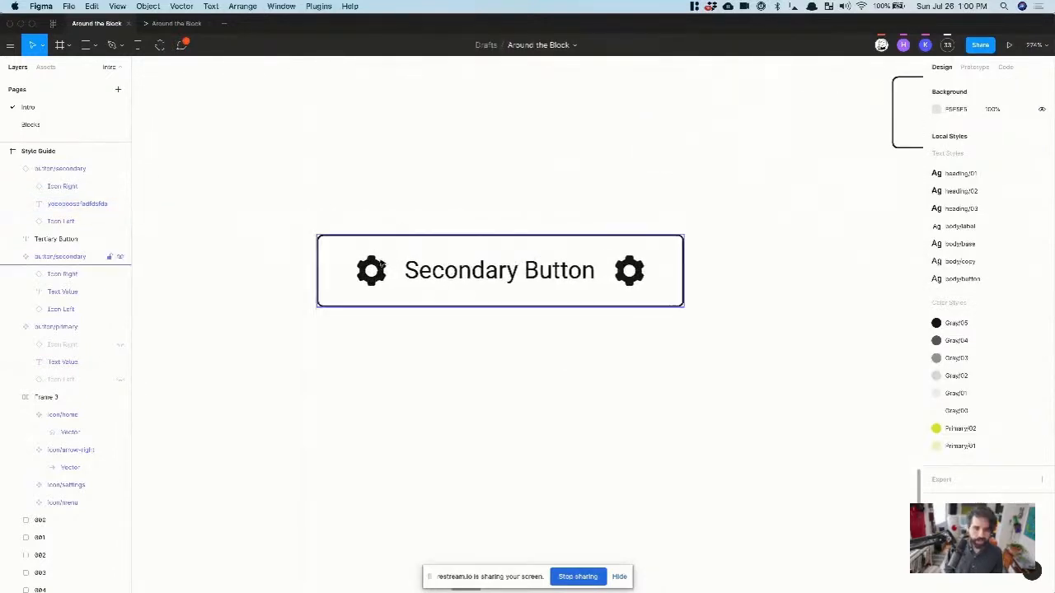
{"action": "left_click", "coordinate": [382, 274]}
{"action": "left_click", "coordinate": [381, 273]}
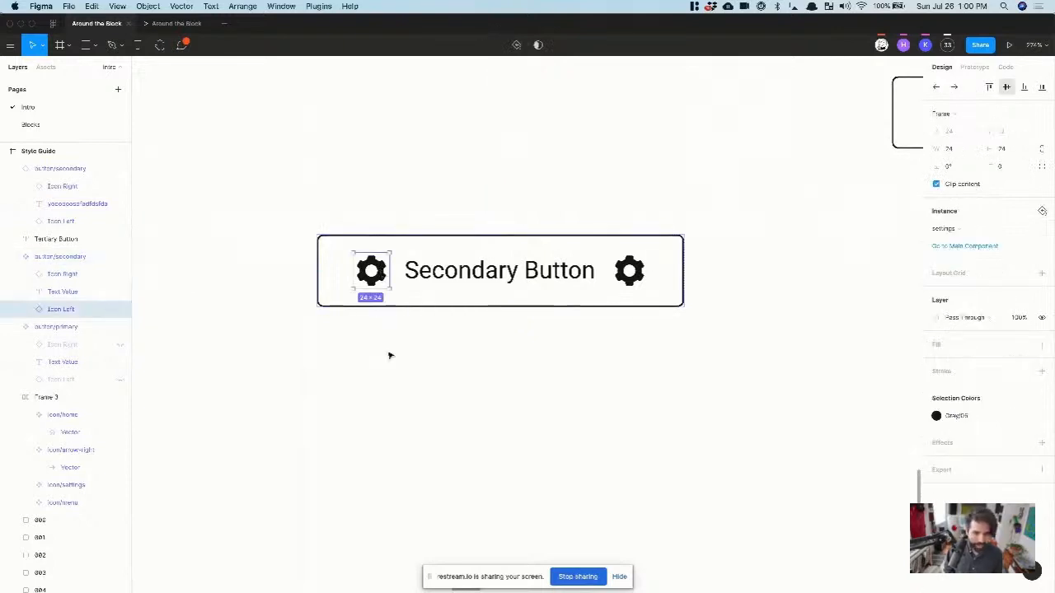
{"action": "scroll", "coordinate": [404, 448], "scroll_direction": "down", "scroll_amount": 5}
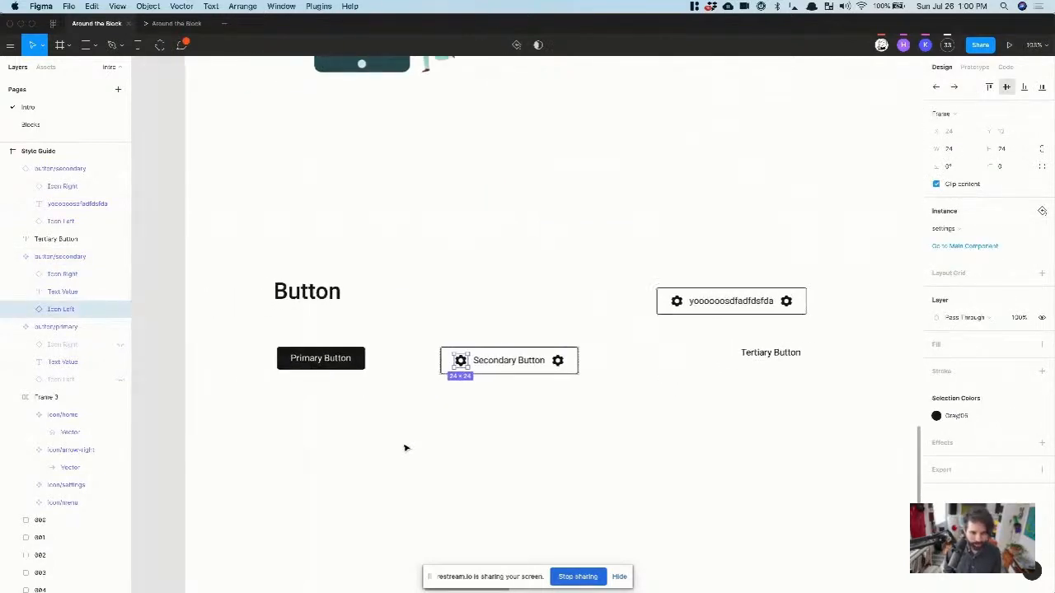
{"action": "scroll", "coordinate": [405, 448], "scroll_direction": "up", "scroll_amount": 1}
{"action": "left_click", "coordinate": [444, 404]}
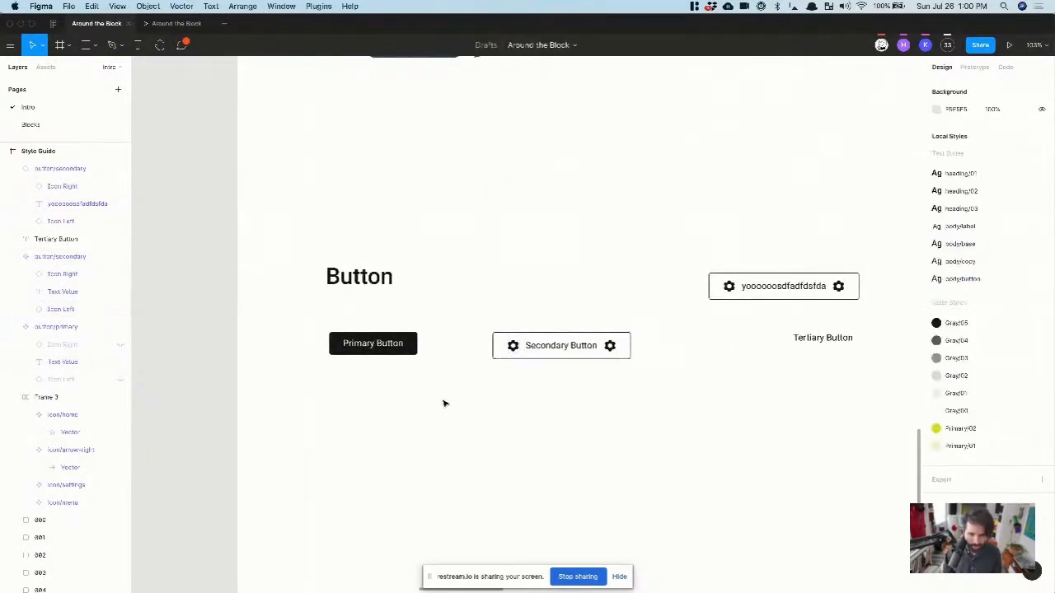
{"action": "scroll", "coordinate": [522, 350], "scroll_direction": "up", "scroll_amount": 5}
{"action": "left_click", "coordinate": [505, 345]}
{"action": "left_click", "coordinate": [696, 344], "text": "shift"}
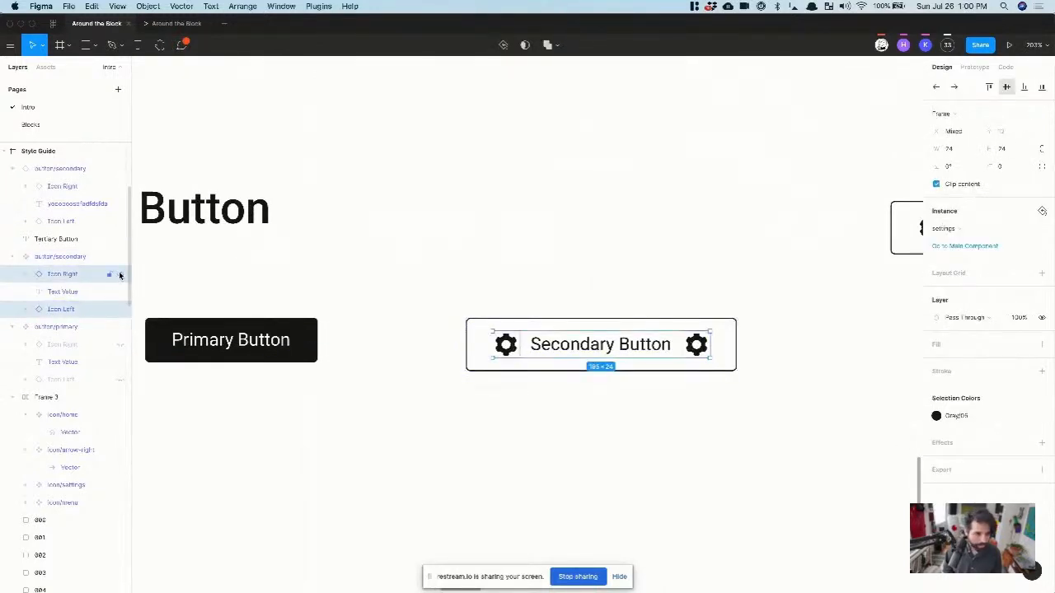
{"action": "left_click", "coordinate": [119, 275]}
{"action": "left_click", "coordinate": [120, 309]}
{"action": "left_click", "coordinate": [588, 219]}
Step: Delete the test secondary button instance and place a new instance between the secondary button component and the Tertiary Button text
{"action": "scroll", "coordinate": [588, 219], "scroll_direction": "down", "scroll_amount": 5}
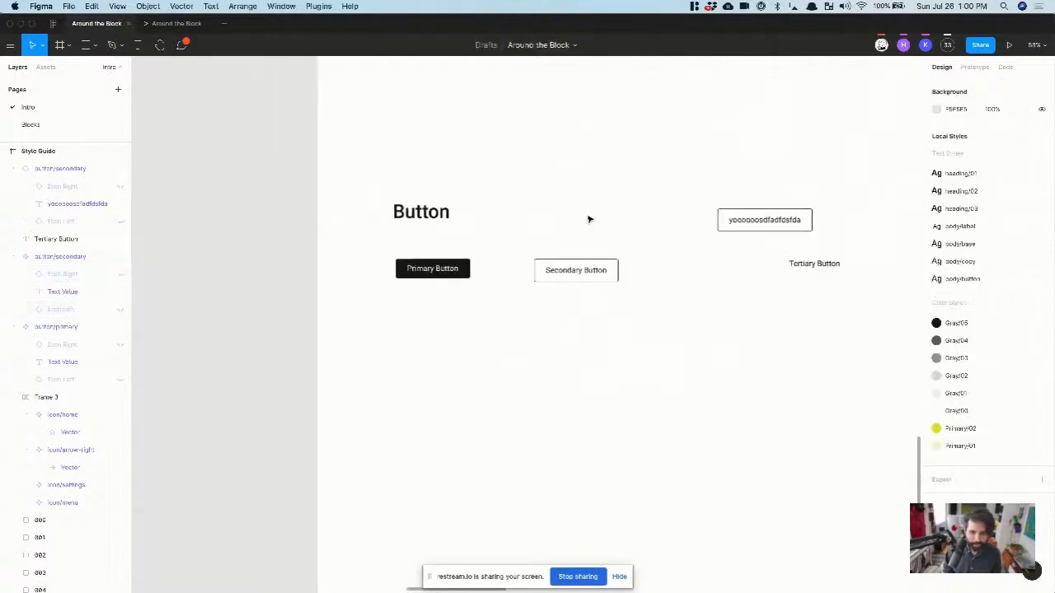
{"action": "left_click", "coordinate": [578, 281]}
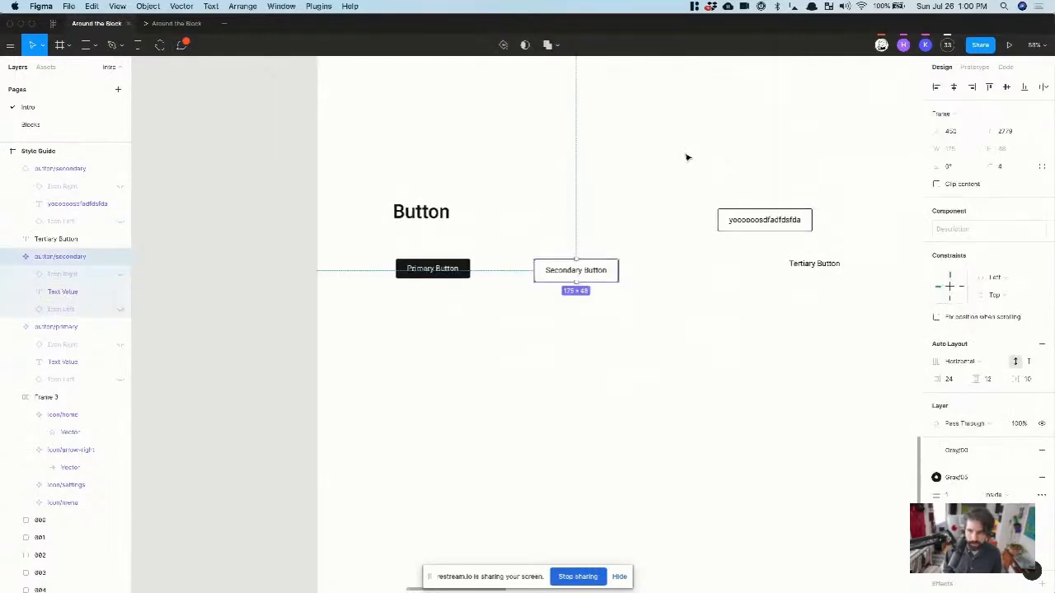
{"action": "left_click_drag", "start_coordinate": [673, 151], "coordinate": [759, 225]}
{"action": "key", "text": "Delete"}
{"action": "left_click_drag", "start_coordinate": [569, 273], "coordinate": [685, 274]}
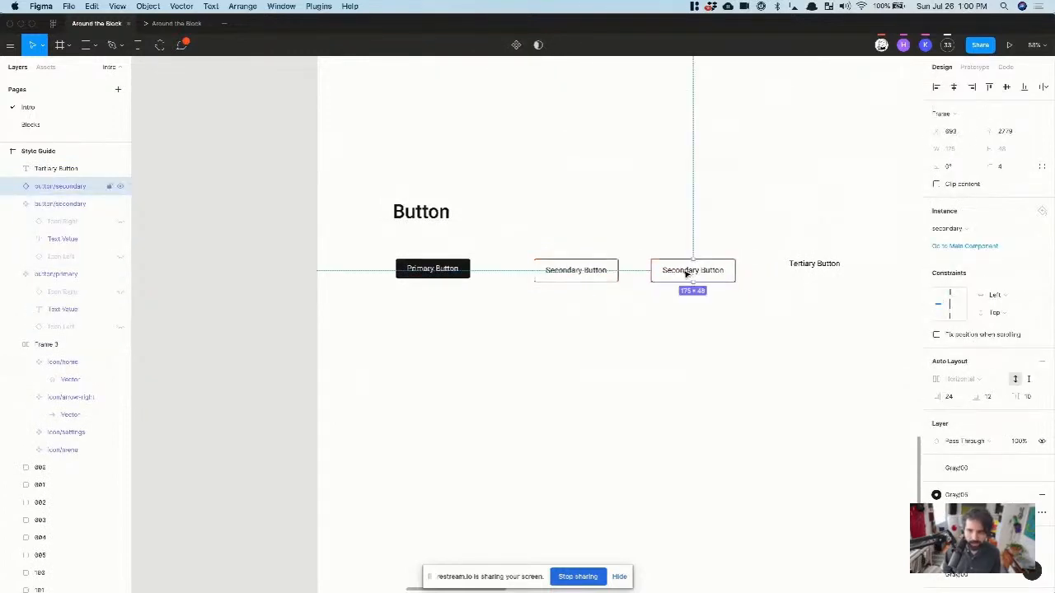
Step: Detach the new secondary button instance from its component and remove its Gray/05 stroke
{"action": "scroll", "coordinate": [660, 261], "scroll_direction": "up", "scroll_amount": 5}
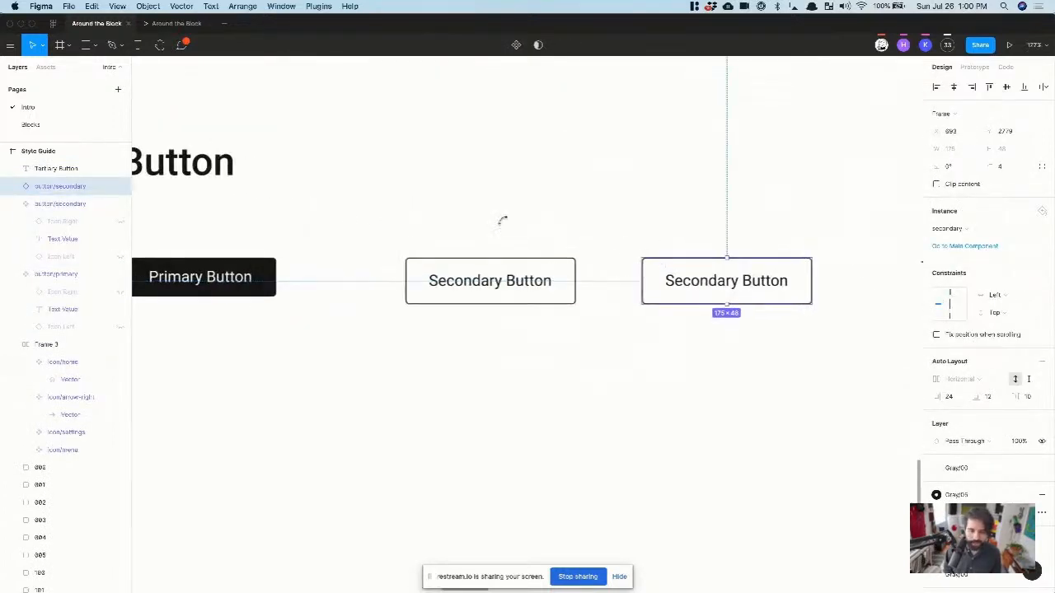
{"action": "right_click", "coordinate": [697, 271]}
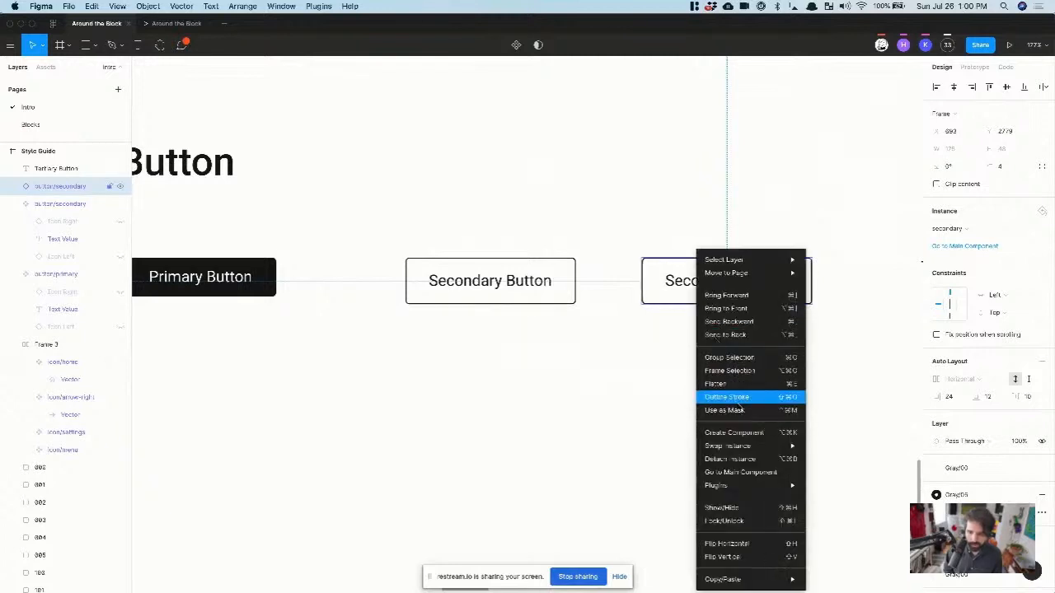
{"action": "mouse_move", "coordinate": [751, 447]}
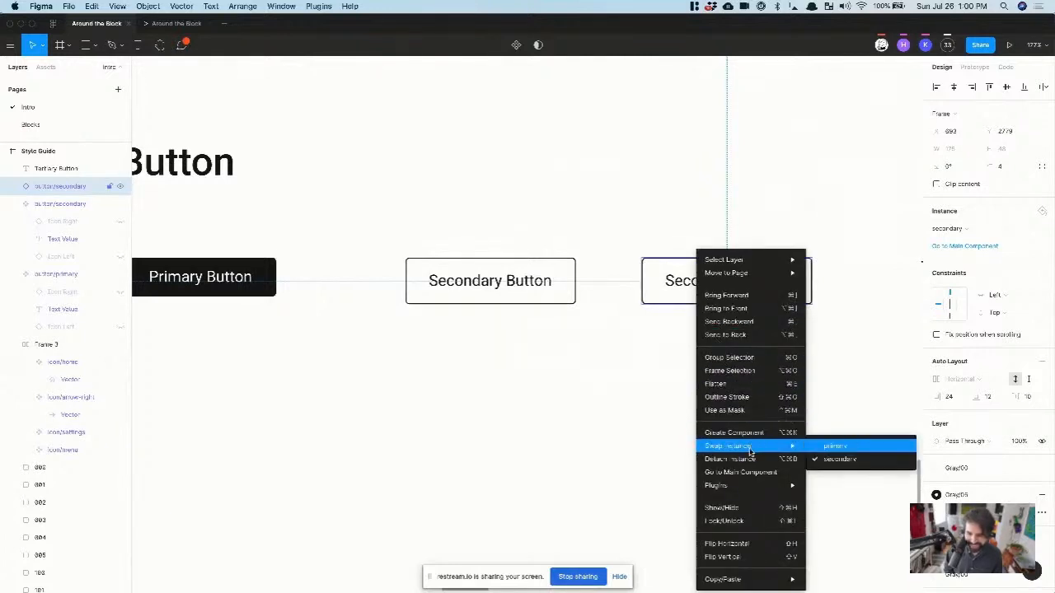
{"action": "left_click", "coordinate": [752, 460]}
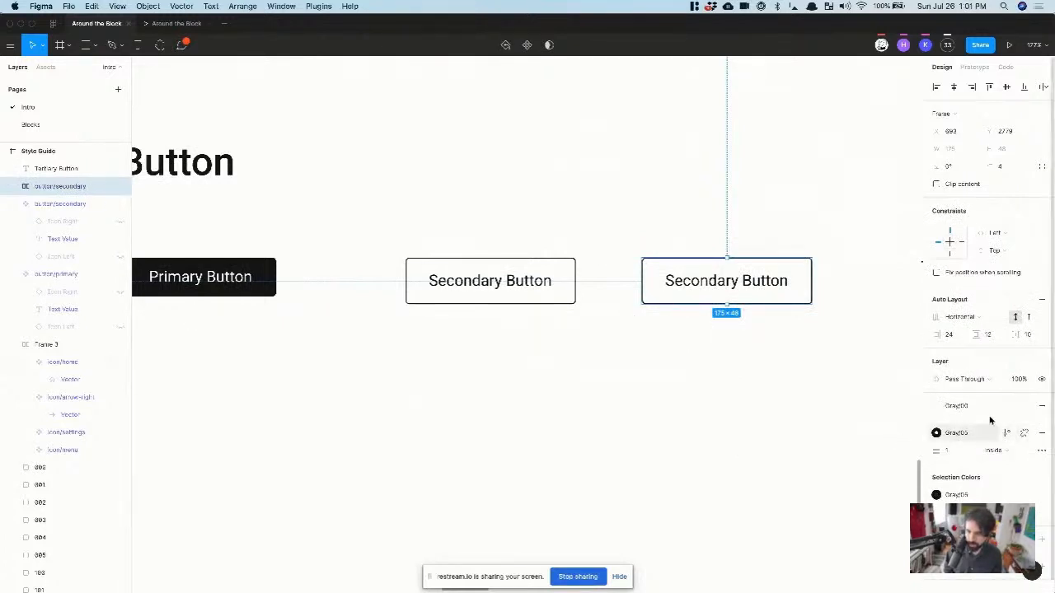
{"action": "left_click", "coordinate": [1042, 433]}
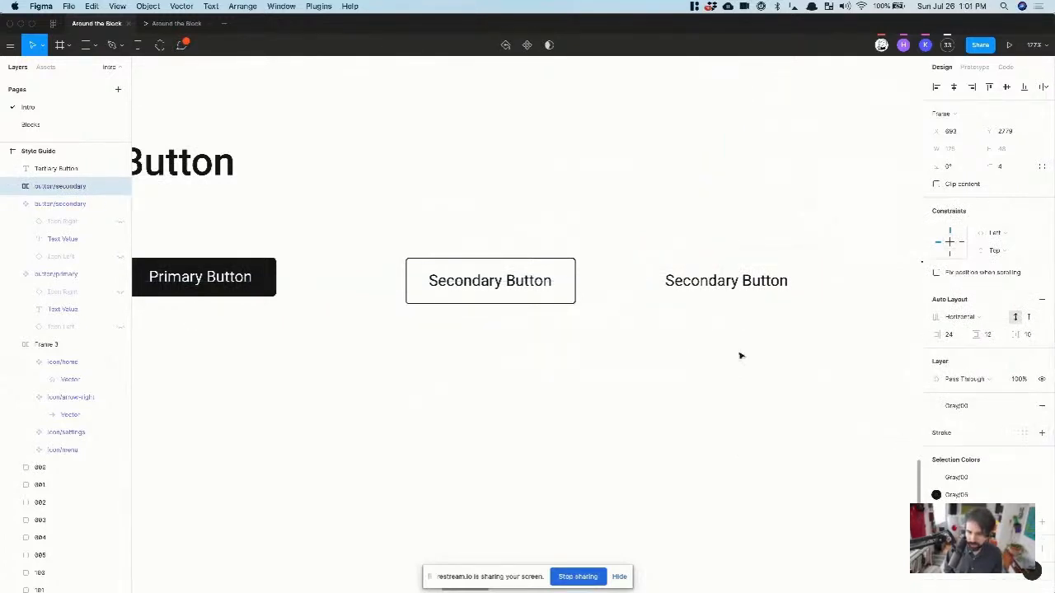
Step: Replace the word "Secondary" with "Tertiary" in the detached button's label
{"action": "scroll", "coordinate": [657, 343], "scroll_direction": "right", "scroll_amount": 3}
{"action": "scroll", "coordinate": [656, 343], "scroll_direction": "right", "scroll_amount": 2}
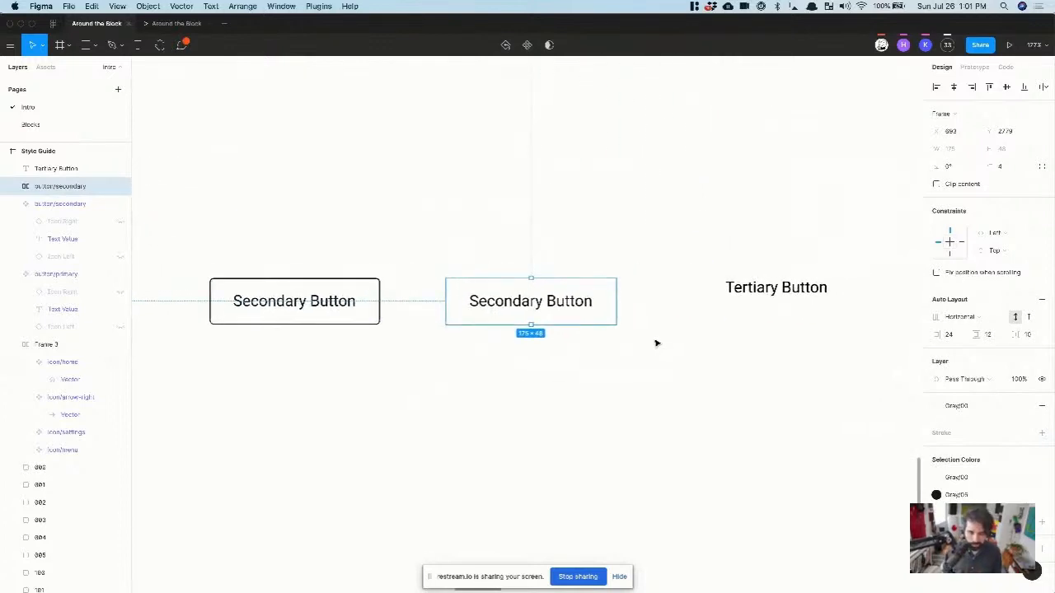
{"action": "double_click", "coordinate": [501, 317]}
{"action": "double_click", "coordinate": [512, 305]}
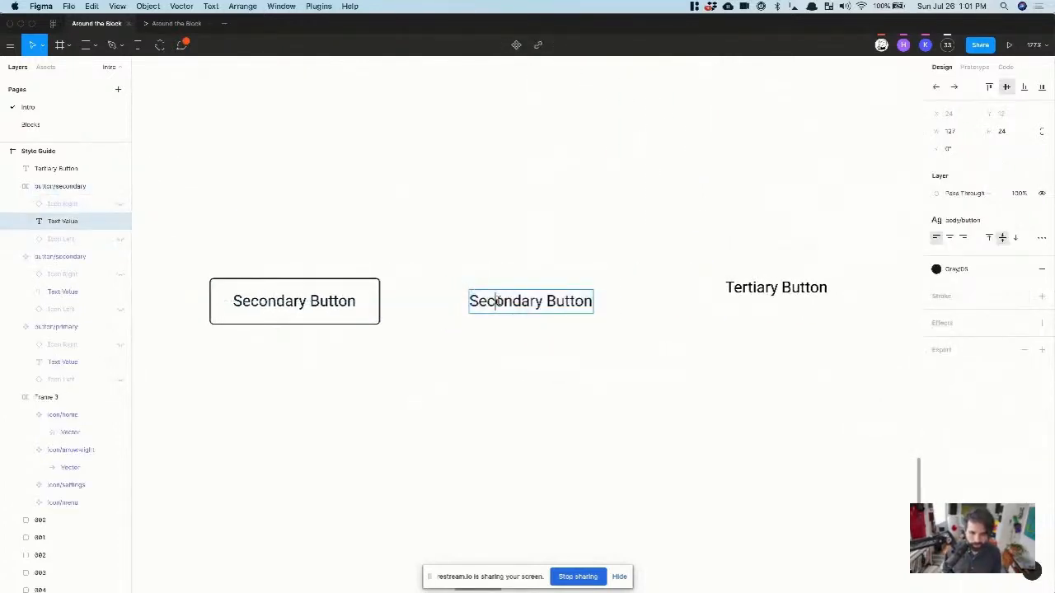
{"action": "double_click", "coordinate": [497, 302]}
{"action": "type", "text": "Re"}
{"action": "key", "text": "BackSpace"}
{"action": "key", "text": "BackSpace"}
{"action": "type", "text": "Tertia"}
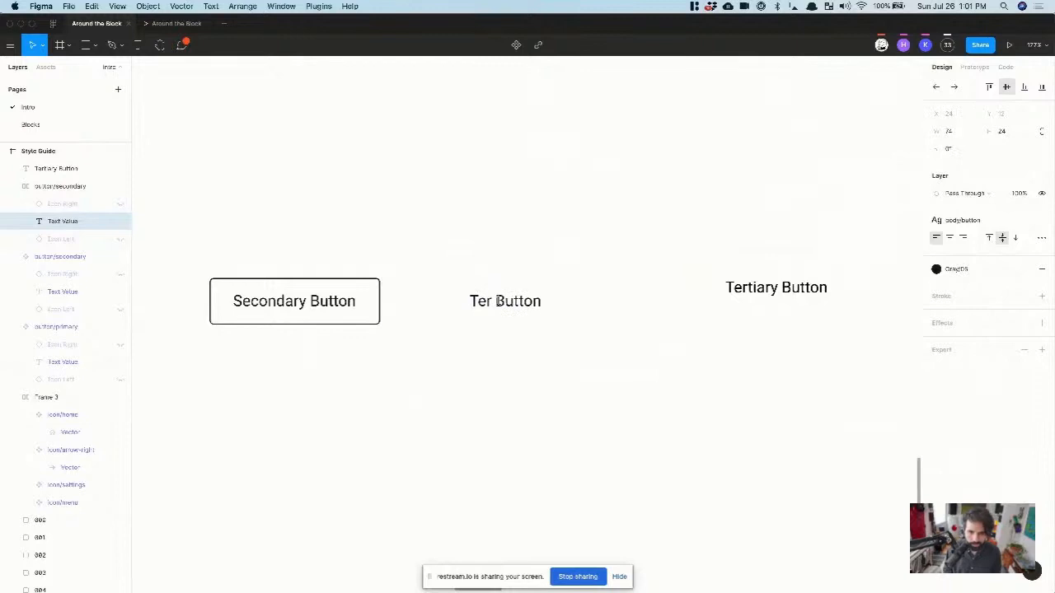
Step: Finish changing the copied secondary button's label to "Tertiary Button"
{"action": "type", "text": "ry"}
{"action": "key", "text": "Escape"}
{"action": "left_click", "coordinate": [527, 377]}
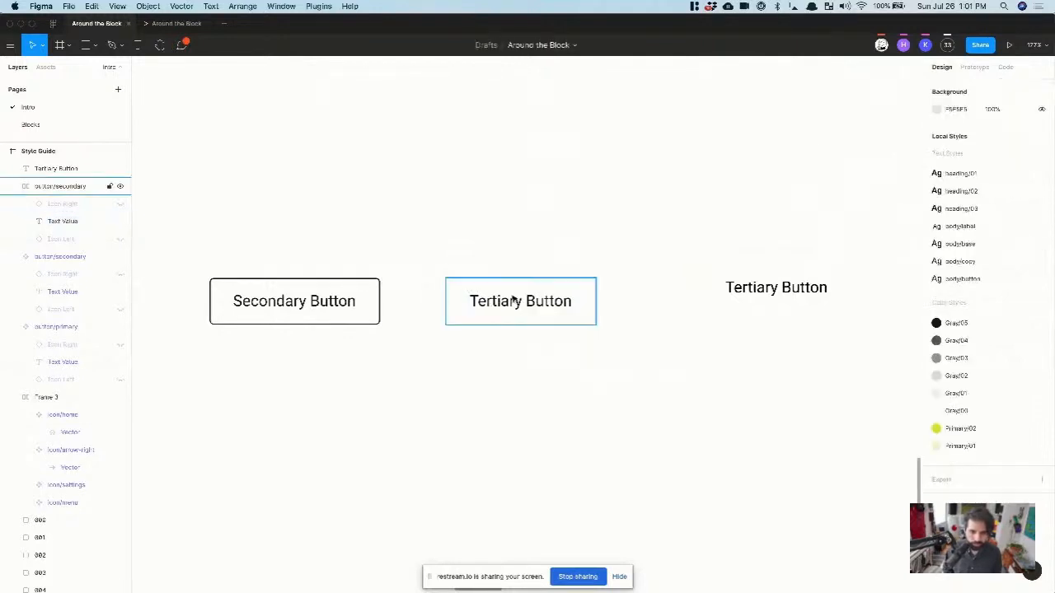
Step: Rename the tertiary button's frame to button/tertiary and turn it into a component
{"action": "left_click", "coordinate": [514, 302]}
{"action": "double_click", "coordinate": [70, 186]}
{"action": "type", "text": "button/terti"}
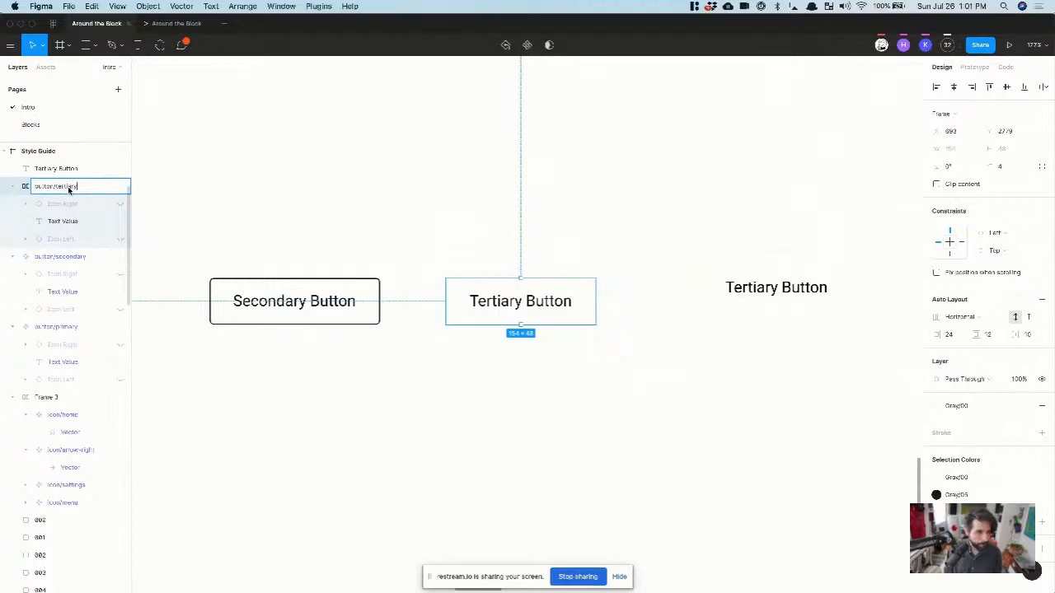
{"action": "type", "text": "ary"}
{"action": "key", "text": "Return"}
{"action": "left_click", "coordinate": [527, 45]}
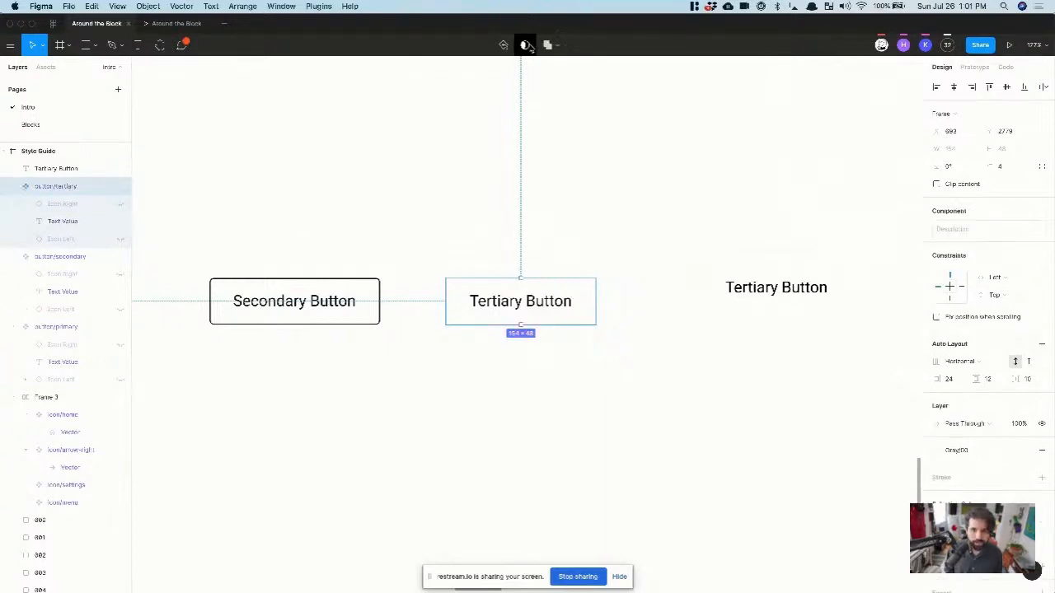
Step: Delete the loose "Tertiary Button" text beside the new tertiary button component
{"action": "left_click", "coordinate": [429, 238]}
{"action": "left_click_drag", "start_coordinate": [562, 227], "coordinate": [638, 341]}
{"action": "key", "text": "Delete"}
{"action": "scroll", "coordinate": [476, 272], "scroll_direction": "down", "scroll_amount": 4}
{"action": "scroll", "coordinate": [476, 271], "scroll_direction": "left", "scroll_amount": 2}
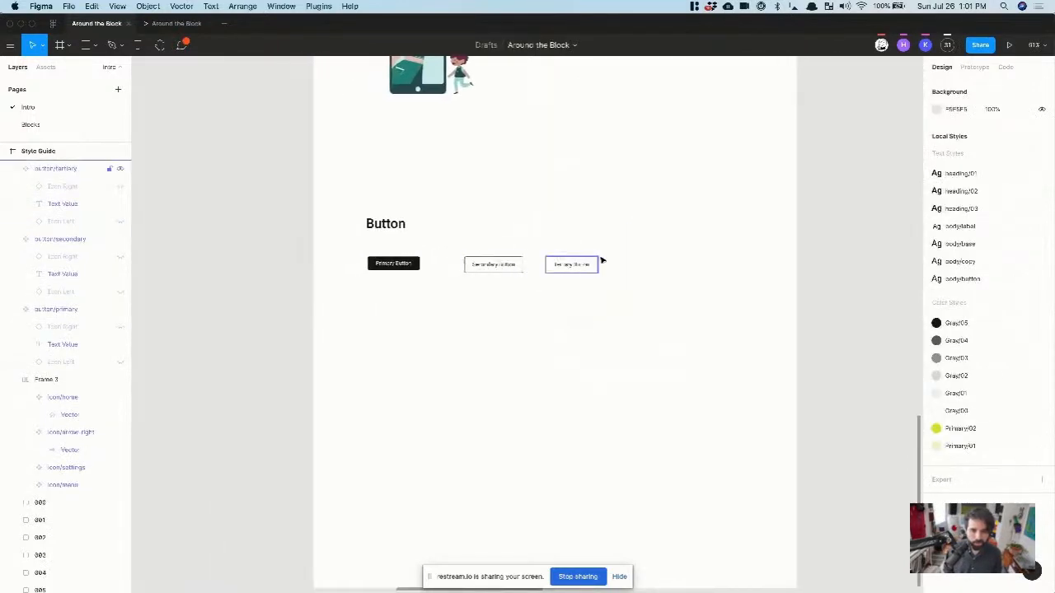
{"action": "left_click_drag", "start_coordinate": [626, 252], "coordinate": [353, 298]}
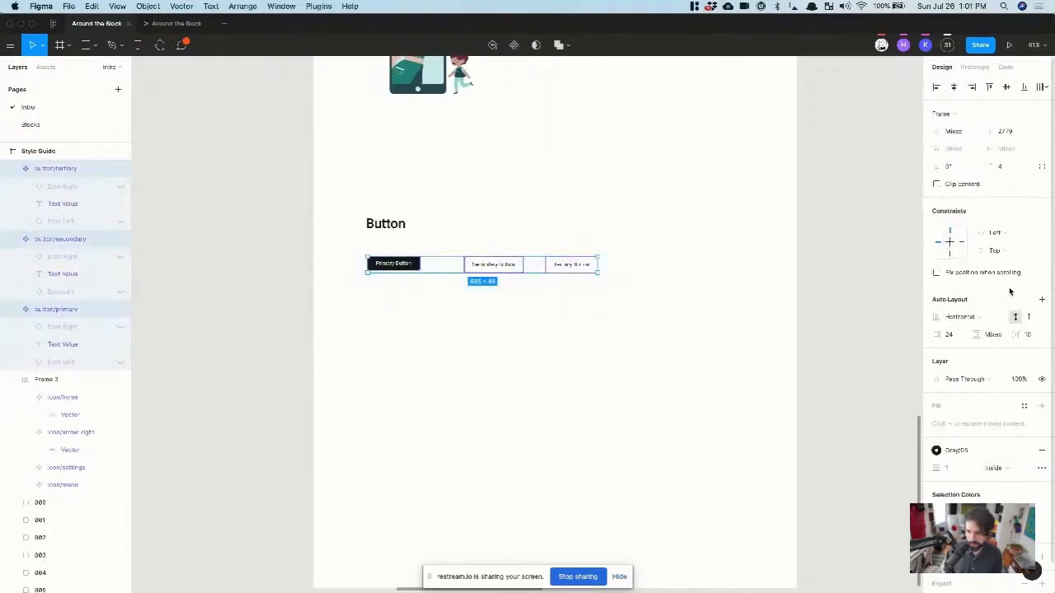
{"action": "left_click", "coordinate": [955, 113]}
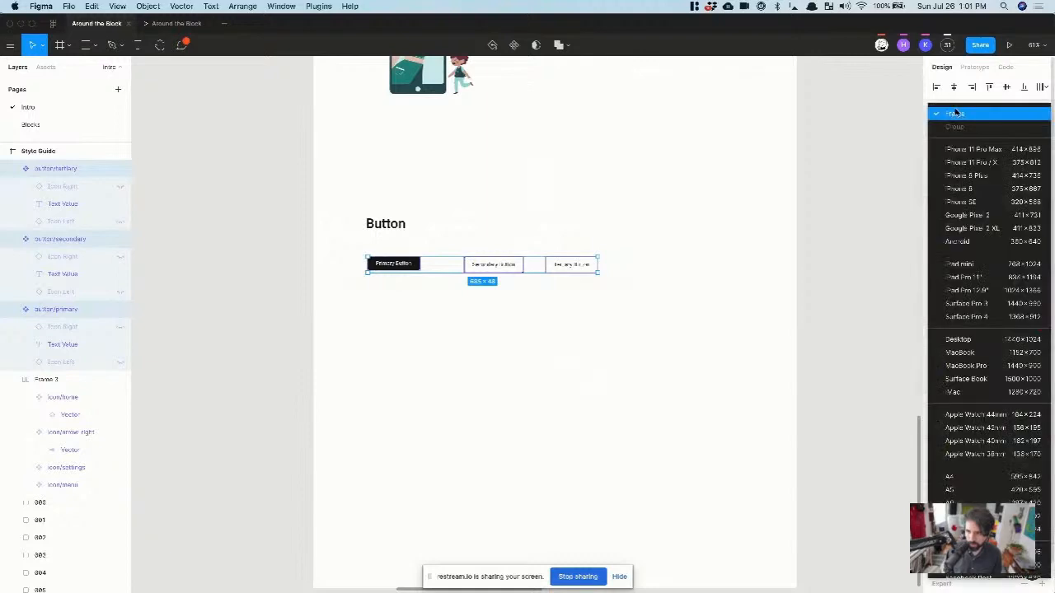
{"action": "key", "text": "Escape"}
{"action": "left_click", "coordinate": [836, 158]}
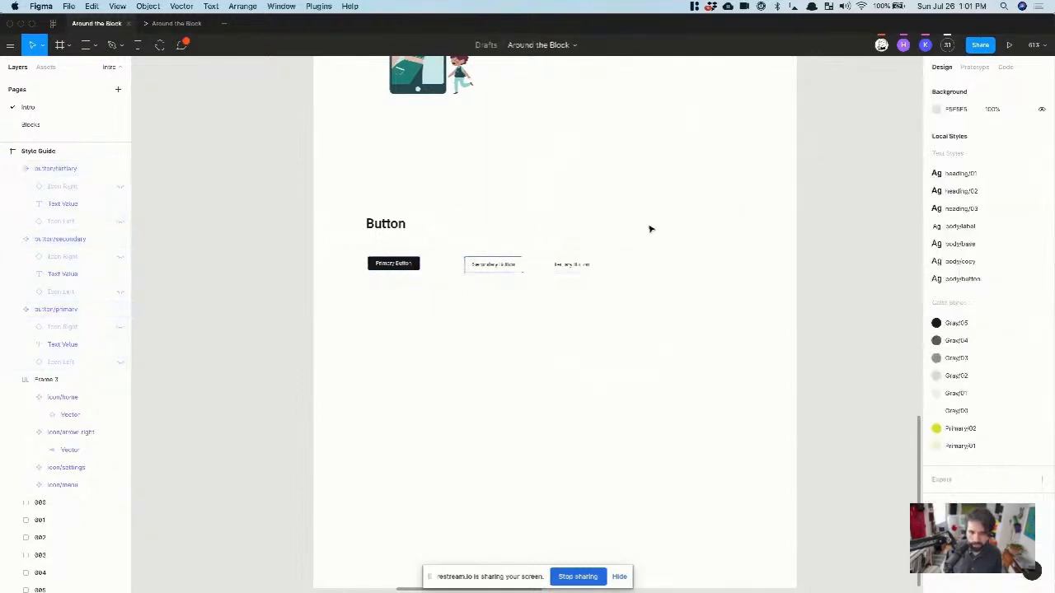
{"action": "left_click_drag", "start_coordinate": [647, 218], "coordinate": [273, 386]}
{"action": "left_click", "coordinate": [388, 279]}
Step: Inspect the text style of the primary button's label and compare the secondary button's label and padding
{"action": "scroll", "coordinate": [388, 279], "scroll_direction": "up", "scroll_amount": 5}
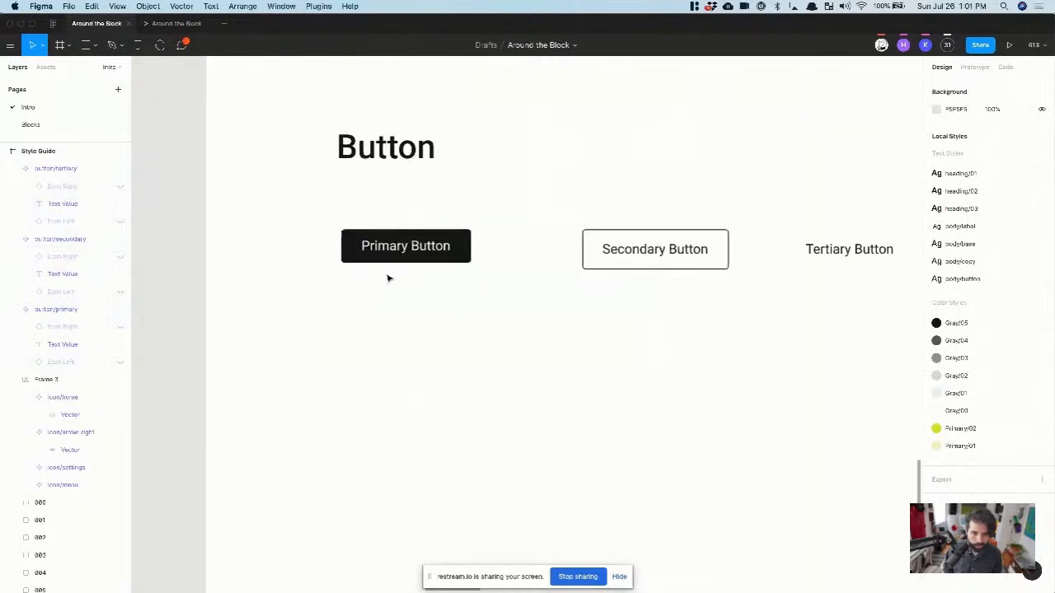
{"action": "left_click", "coordinate": [410, 249]}
{"action": "double_click", "coordinate": [407, 251]}
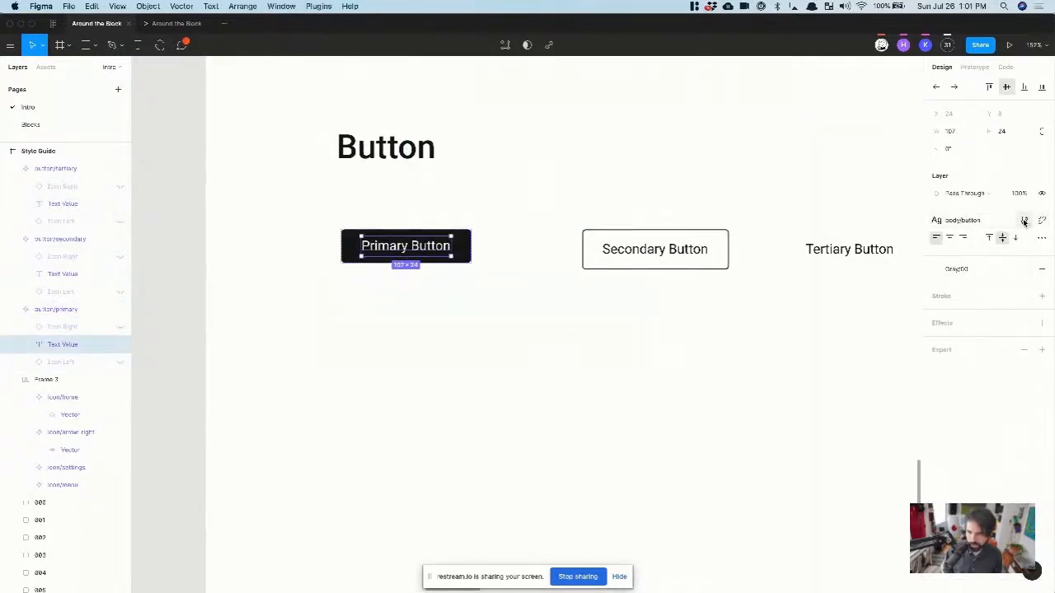
{"action": "left_click", "coordinate": [1029, 220]}
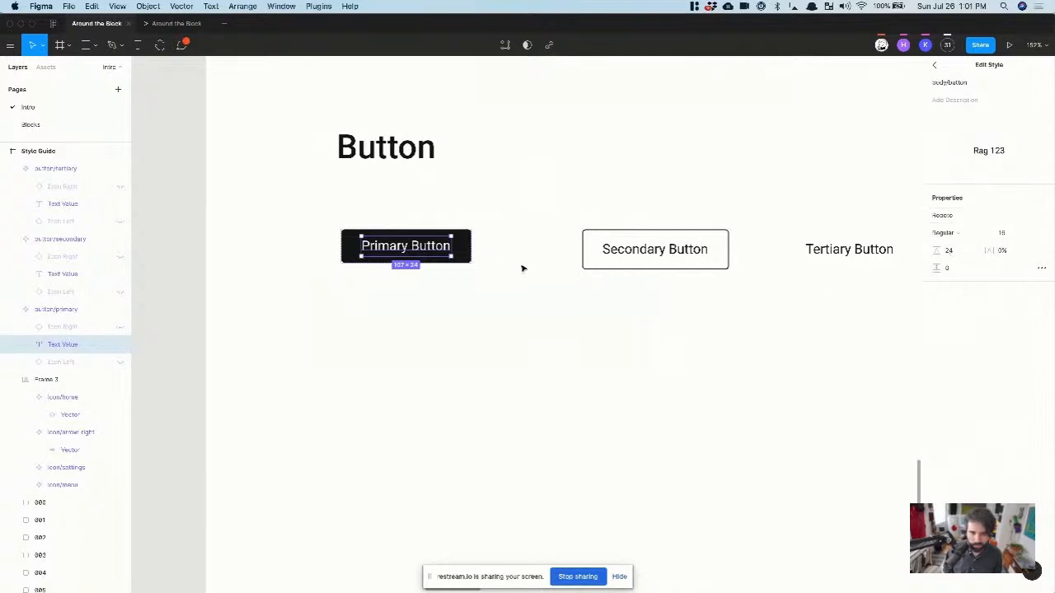
{"action": "left_click", "coordinate": [502, 224]}
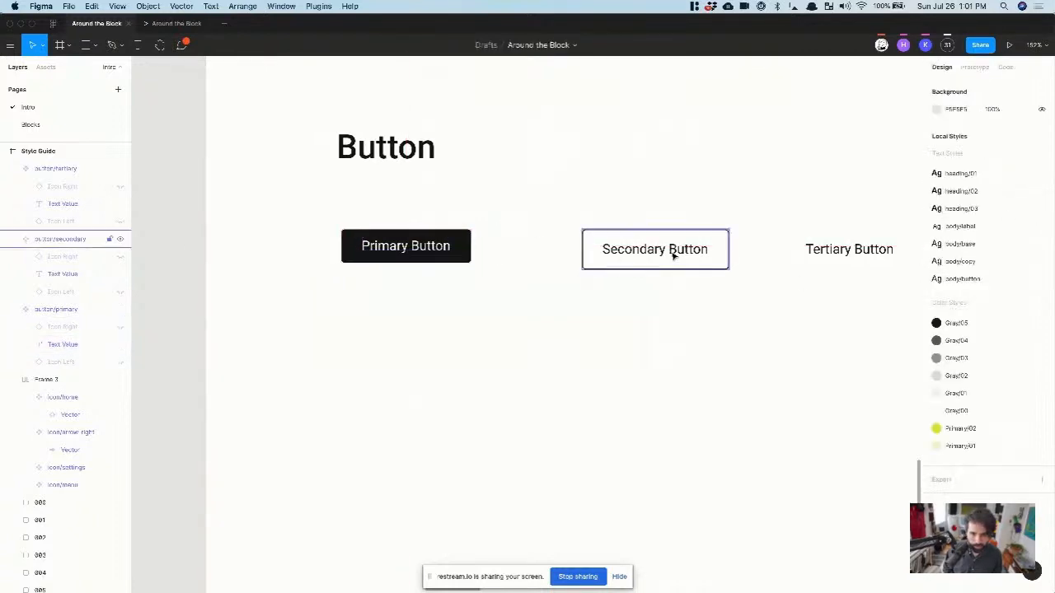
{"action": "double_click", "coordinate": [672, 250]}
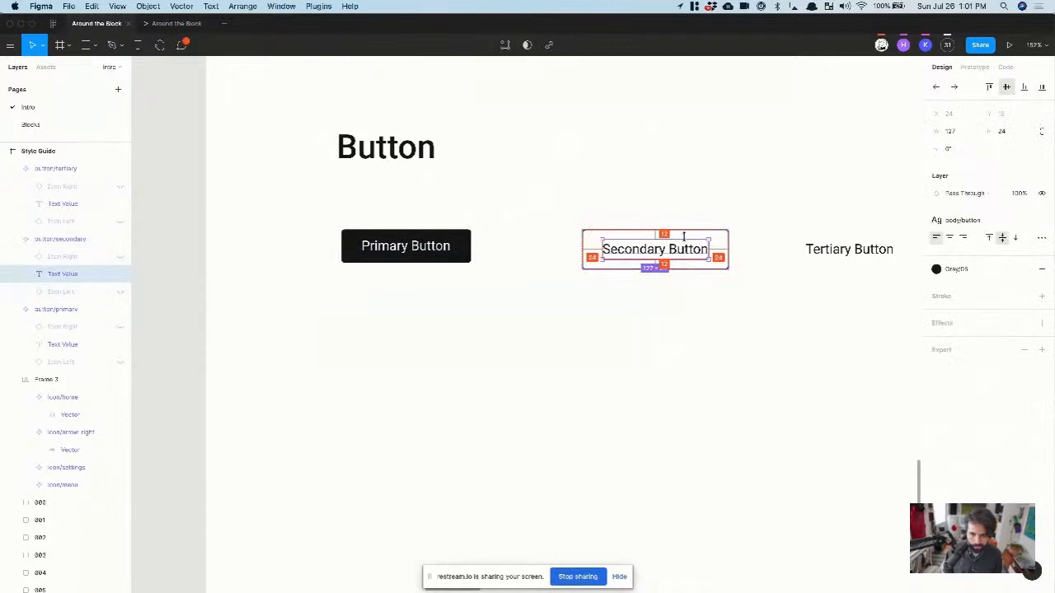
{"action": "left_click", "coordinate": [639, 228]}
Step: Set the secondary button component's vertical auto layout padding to 8
{"action": "left_click", "coordinate": [654, 249]}
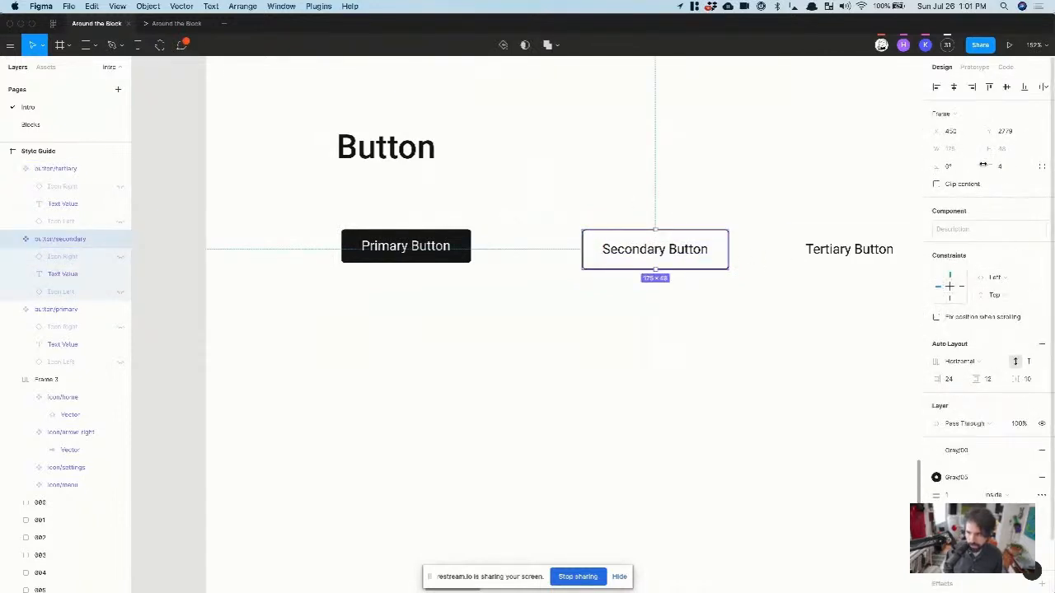
{"action": "left_click", "coordinate": [1028, 382]}
{"action": "left_click", "coordinate": [994, 384]}
{"action": "type", "text": "8"}
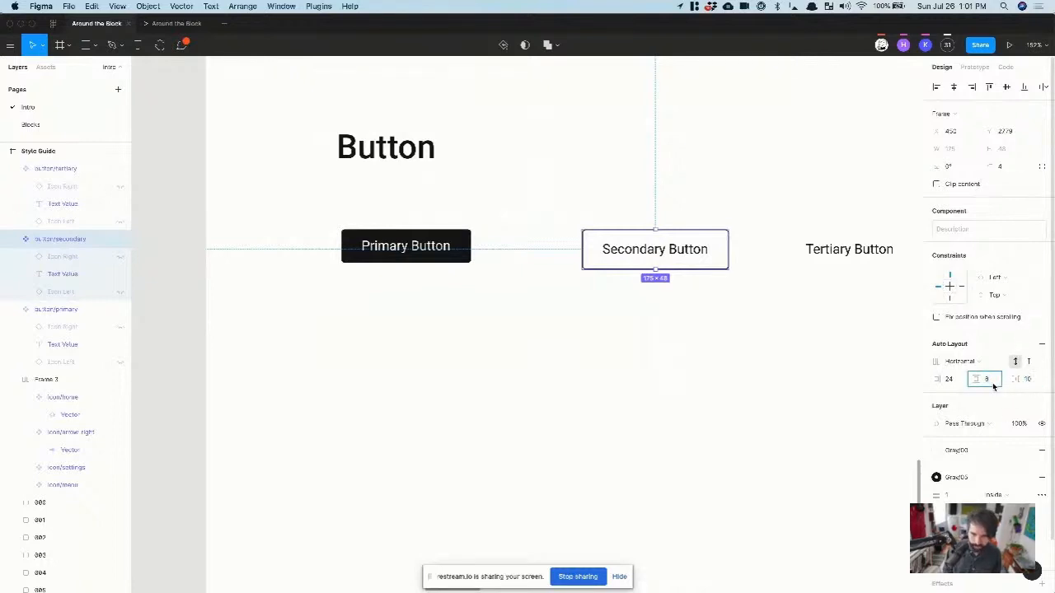
{"action": "key", "text": "Return"}
Step: Set the tertiary button component's vertical auto layout padding to 8
{"action": "left_click", "coordinate": [861, 257]}
{"action": "left_click", "coordinate": [992, 381]}
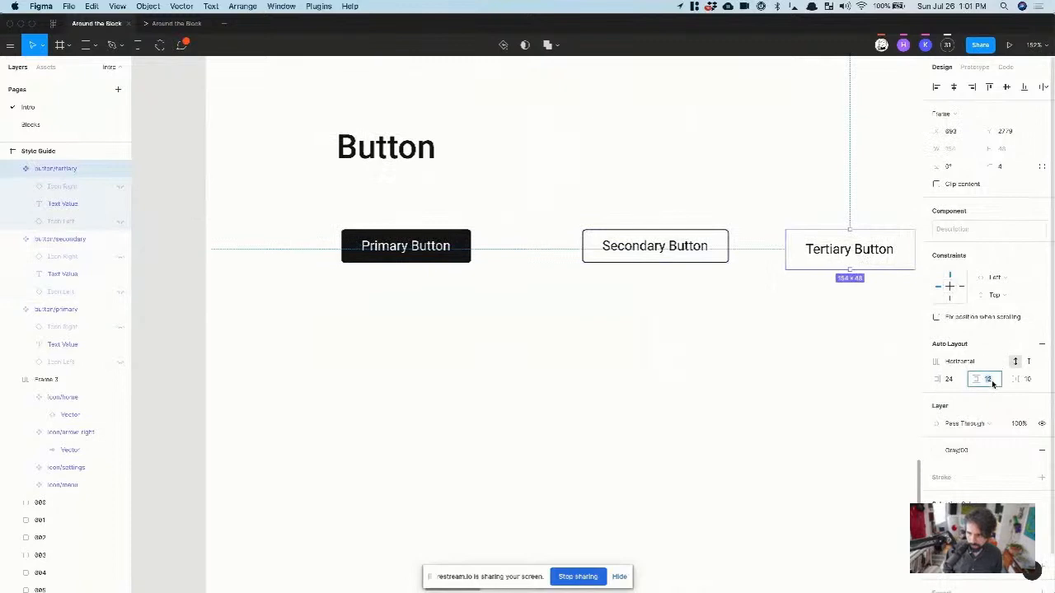
{"action": "type", "text": "8"}
{"action": "key", "text": "Return"}
{"action": "left_click", "coordinate": [651, 344]}
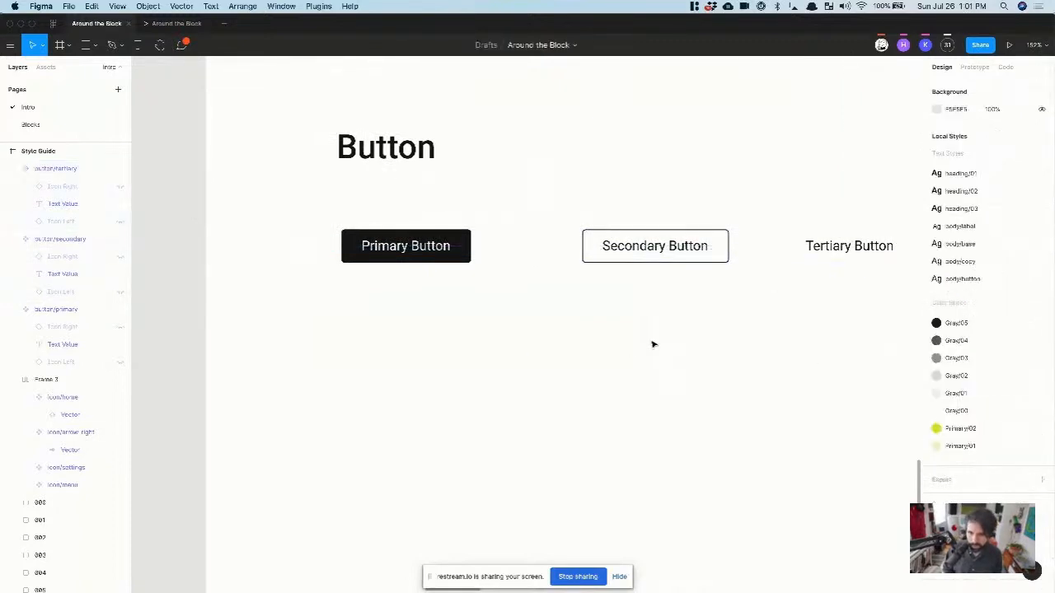
Step: Frame the primary, secondary and tertiary buttons together and apply horizontal auto layout to the new frame
{"action": "scroll", "coordinate": [652, 343], "scroll_direction": "right", "scroll_amount": 2}
{"action": "scroll", "coordinate": [652, 343], "scroll_direction": "down", "scroll_amount": 3}
{"action": "scroll", "coordinate": [652, 343], "scroll_direction": "right", "scroll_amount": 2}
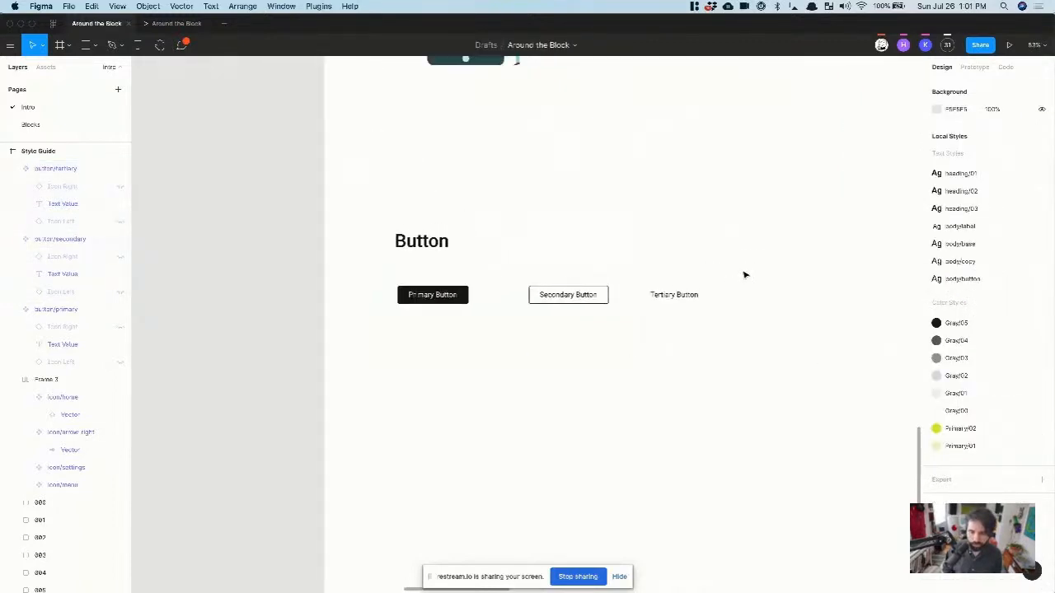
{"action": "left_click_drag", "start_coordinate": [744, 274], "coordinate": [455, 323]}
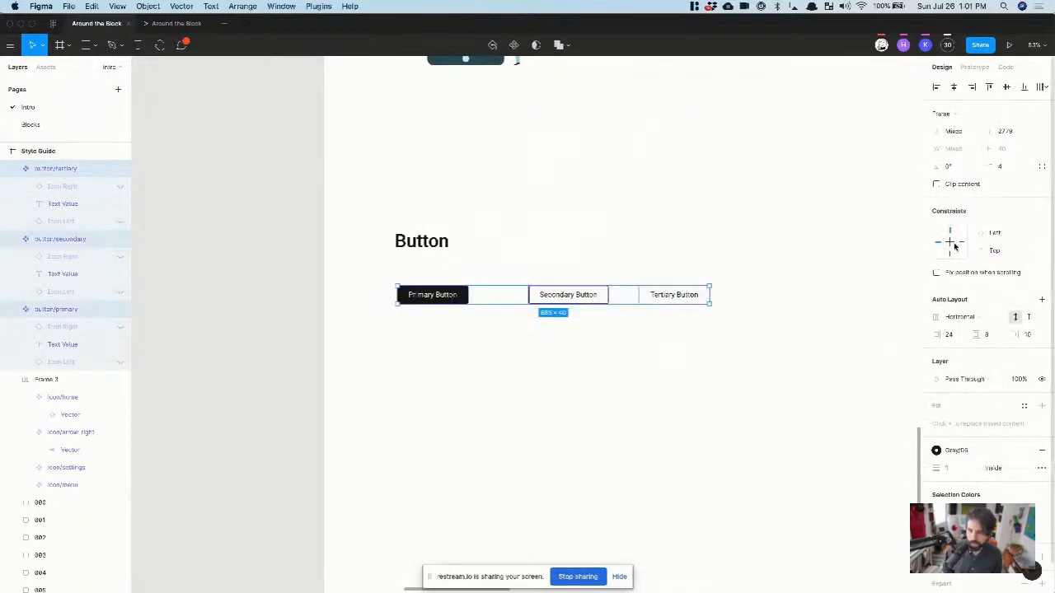
{"action": "key", "text": "super+alt+g"}
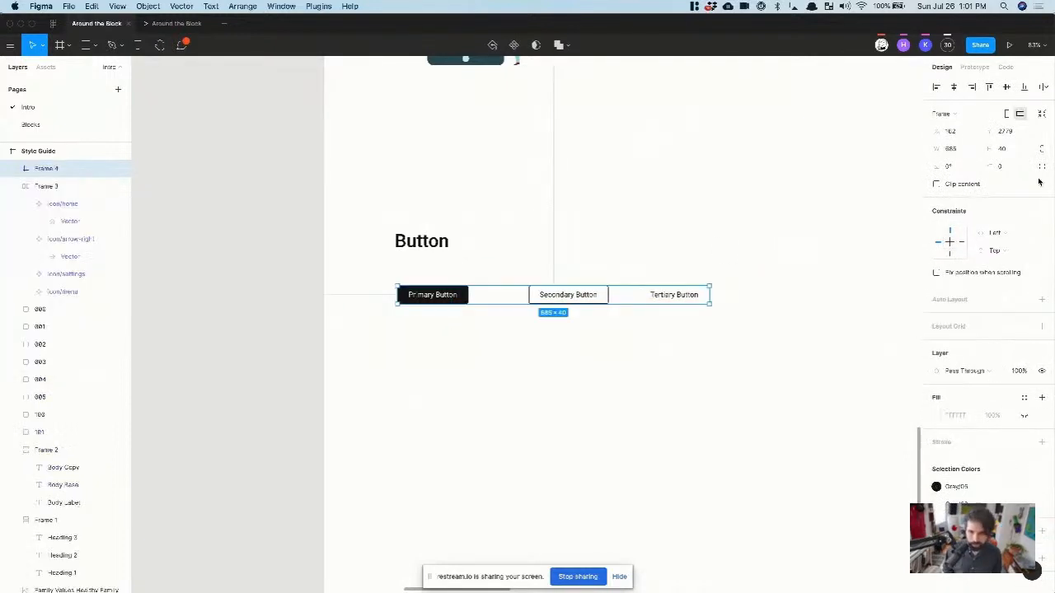
{"action": "left_click", "coordinate": [1040, 300]}
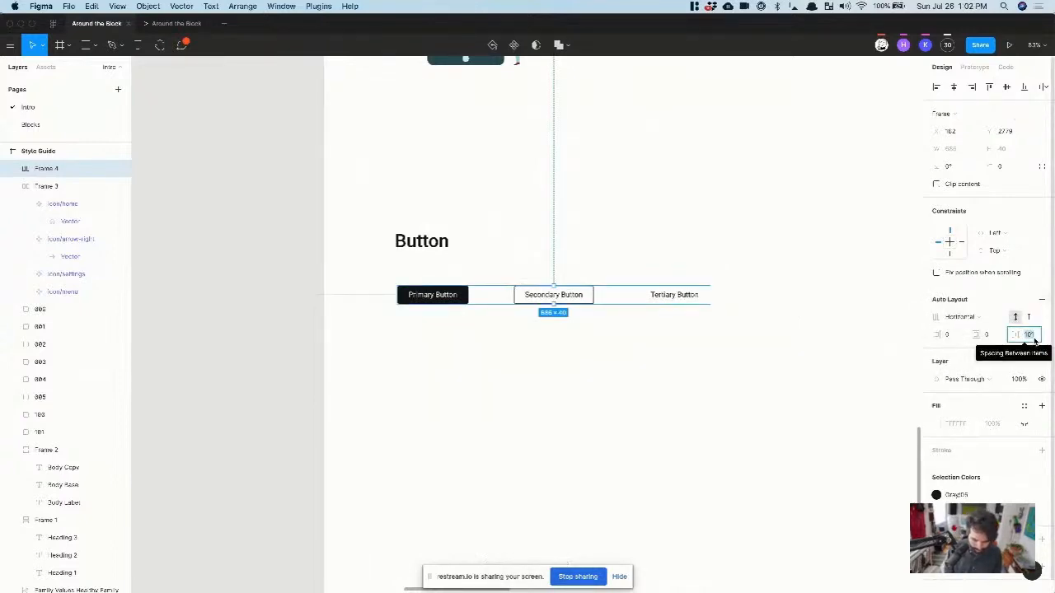
Step: Set the spacing between the buttons in the auto layout row to 80
{"action": "type", "text": "80"}
{"action": "key", "text": "Return"}
{"action": "left_click", "coordinate": [653, 379]}
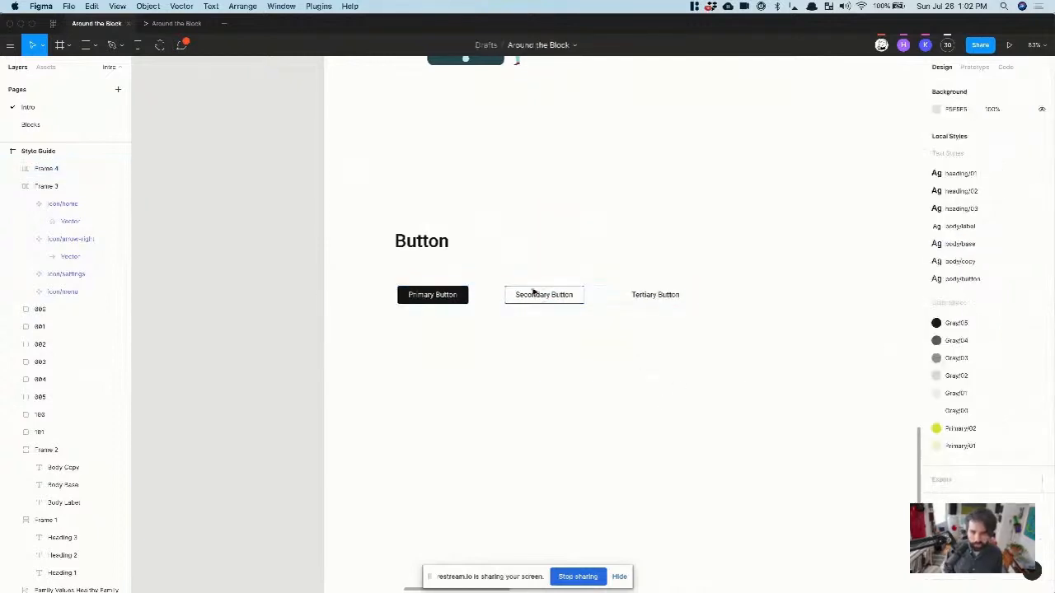
Step: Set the spacing between the items in the button row's frame to 64
{"action": "scroll", "coordinate": [522, 290], "scroll_direction": "up", "scroll_amount": 5}
{"action": "scroll", "coordinate": [522, 290], "scroll_direction": "up", "scroll_amount": 1}
{"action": "left_click", "coordinate": [588, 303]}
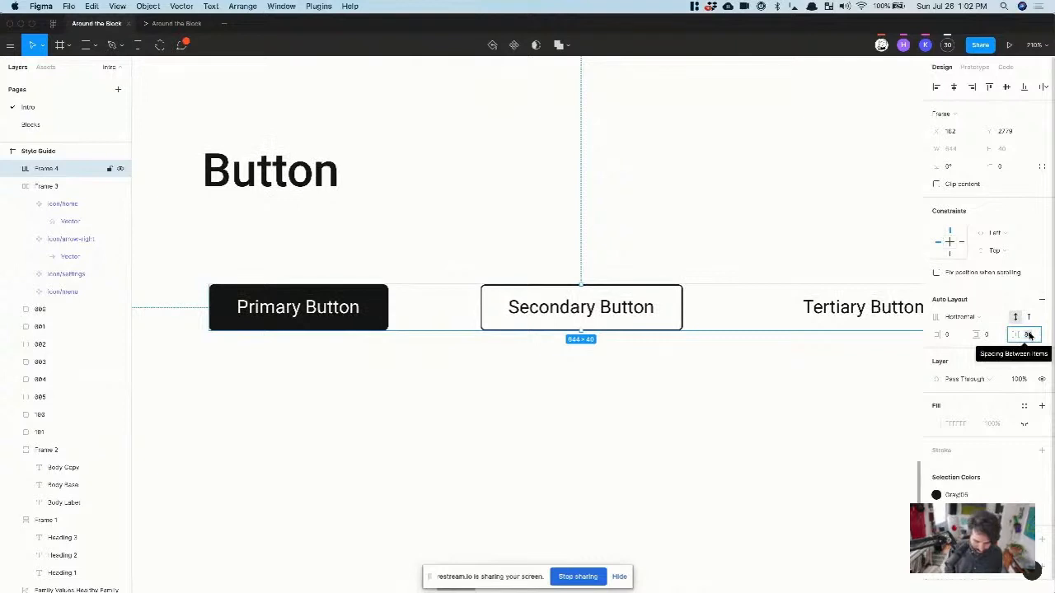
{"action": "type", "text": "64"}
{"action": "key", "text": "Return"}
{"action": "left_click", "coordinate": [758, 408]}
Step: Left-align the button row with the Button heading above it
{"action": "scroll", "coordinate": [758, 407], "scroll_direction": "down", "scroll_amount": 5}
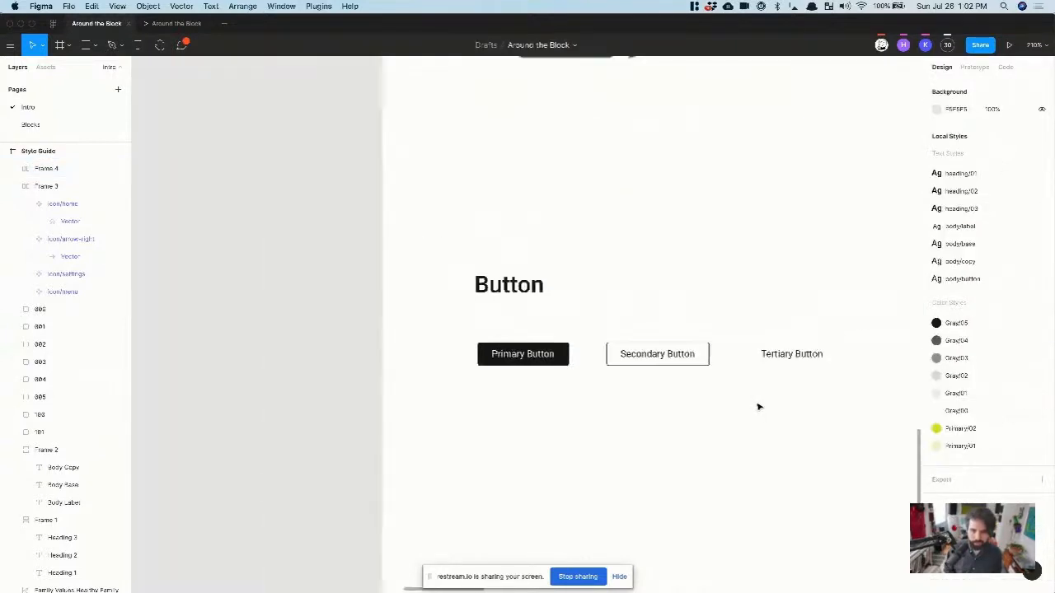
{"action": "scroll", "coordinate": [759, 407], "scroll_direction": "right", "scroll_amount": 2}
{"action": "scroll", "coordinate": [758, 407], "scroll_direction": "down", "scroll_amount": 5}
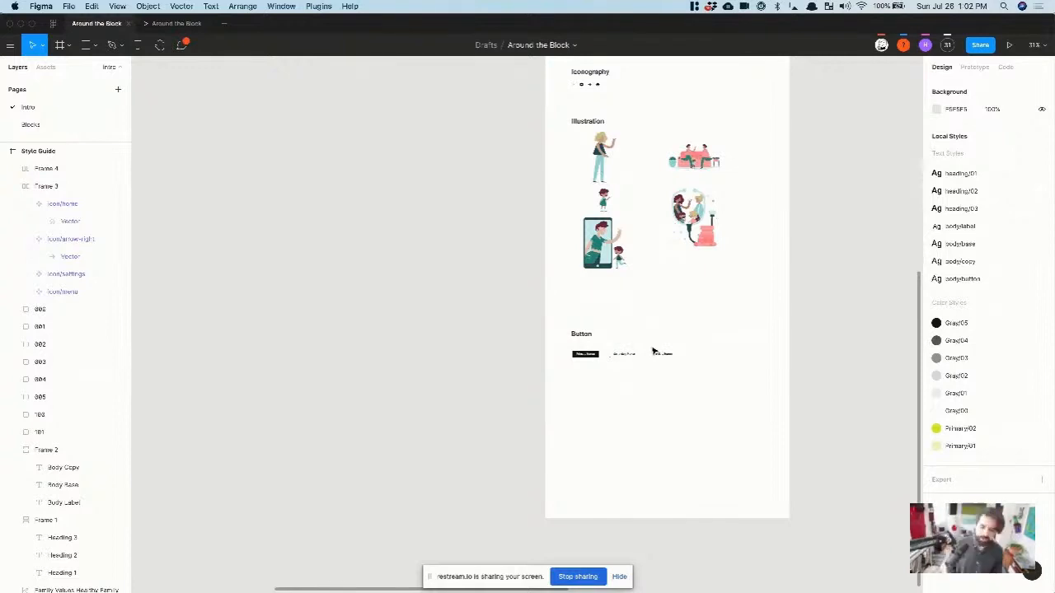
{"action": "scroll", "coordinate": [652, 351], "scroll_direction": "up", "scroll_amount": 5}
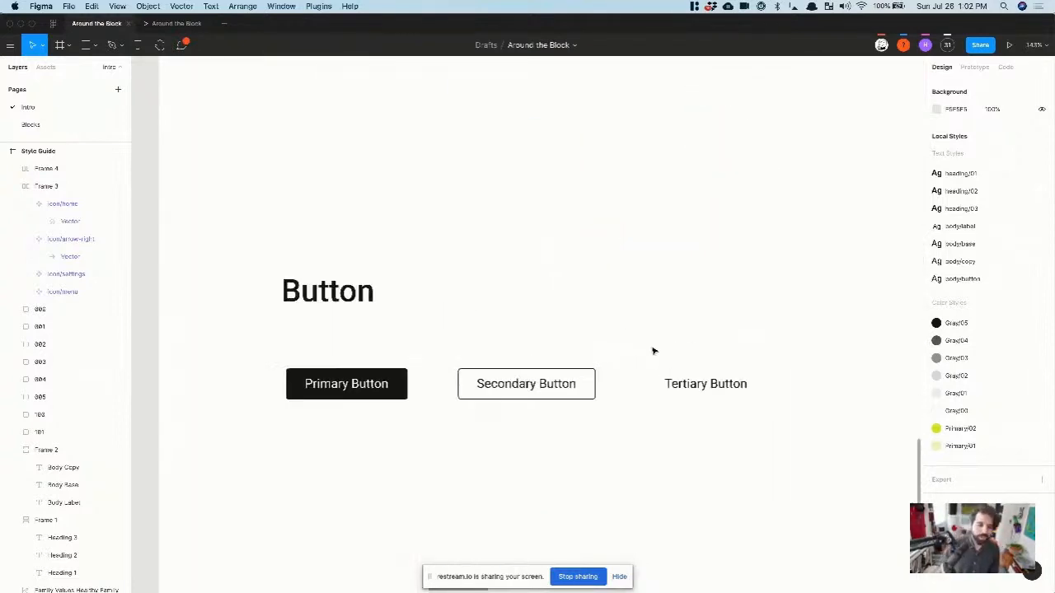
{"action": "scroll", "coordinate": [652, 351], "scroll_direction": "down", "scroll_amount": 5}
{"action": "left_click", "coordinate": [507, 360]}
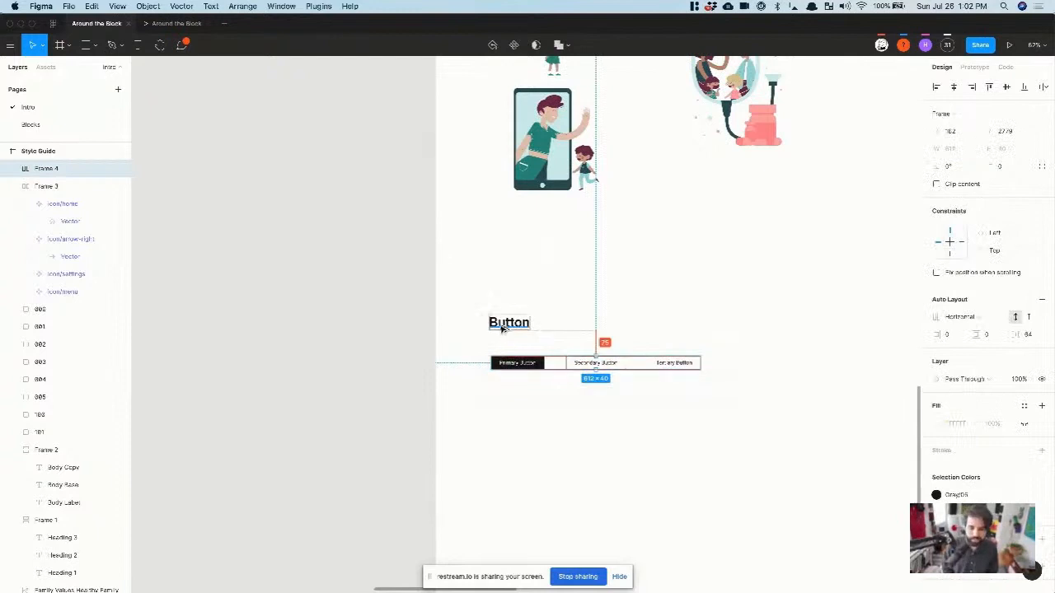
{"action": "left_click", "coordinate": [505, 326]}
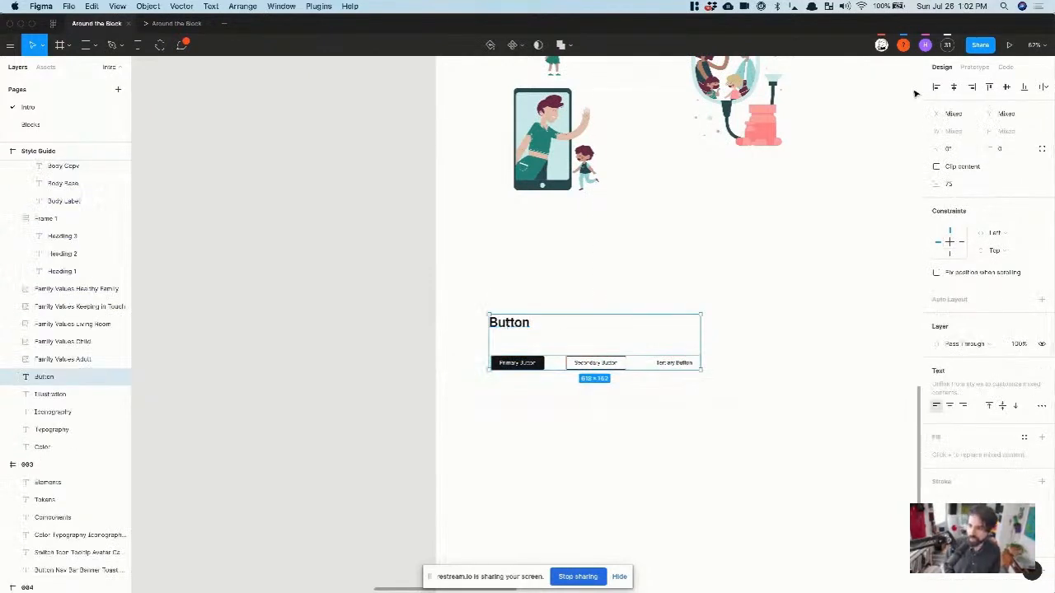
{"action": "left_click", "coordinate": [583, 266]}
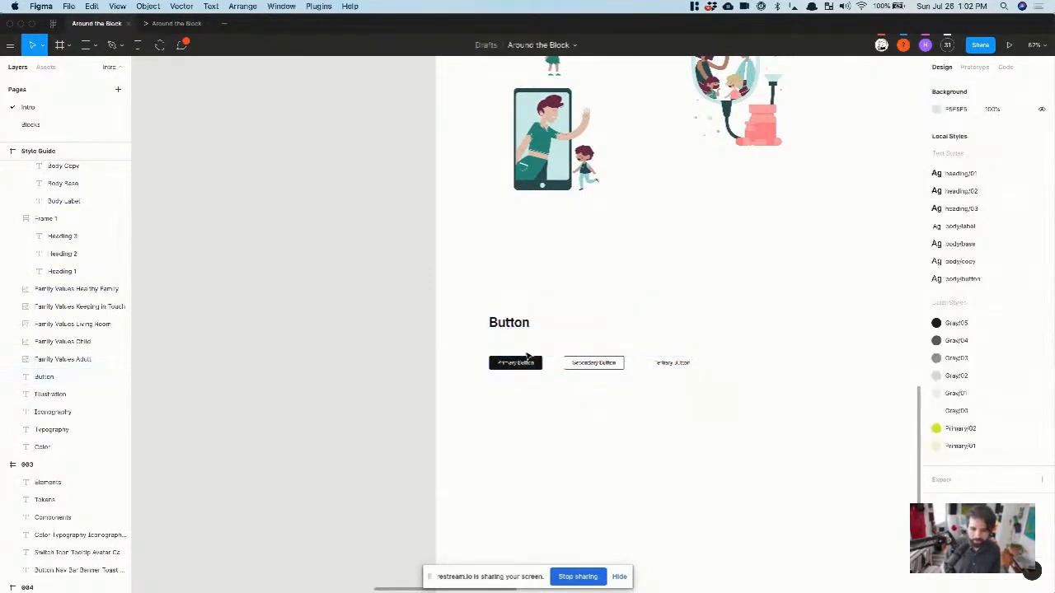
Step: Nudge the button row up towards the Button heading, to a Y position of 2744
{"action": "left_click", "coordinate": [519, 362]}
{"action": "key", "text": "alt"}
{"action": "key", "text": "shift+Up"}
{"action": "key", "text": "shift+Up"}
{"action": "key", "text": "shift+Up"}
{"action": "key", "text": "shift+Up"}
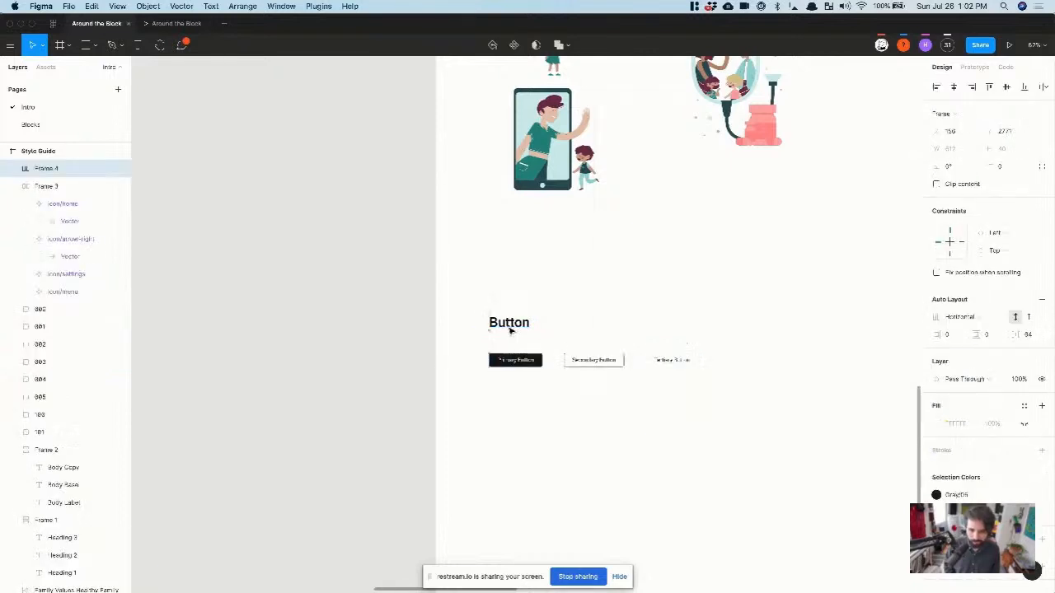
{"action": "key", "text": "alt"}
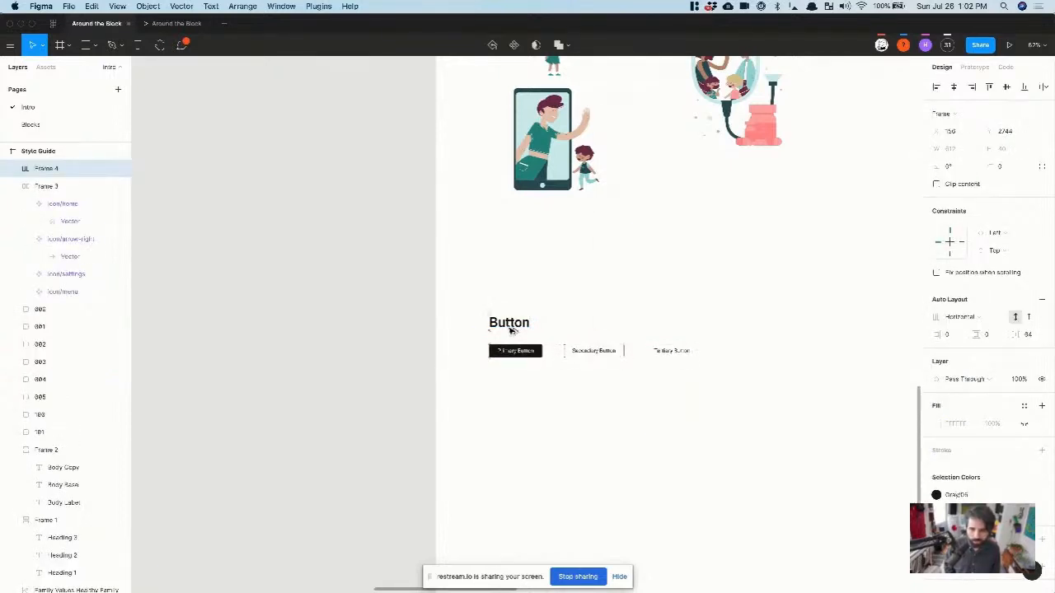
Step: Review the comments left on the file, discard the empty new comment and return to the Move tool
{"action": "left_click", "coordinate": [183, 92]}
{"action": "left_click", "coordinate": [181, 44]}
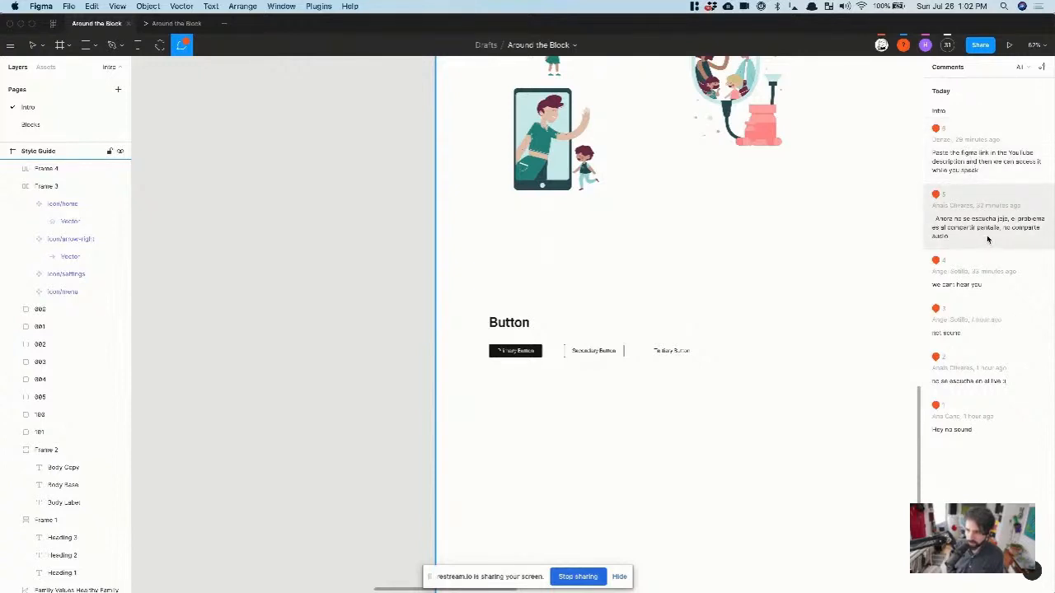
{"action": "left_click", "coordinate": [808, 318]}
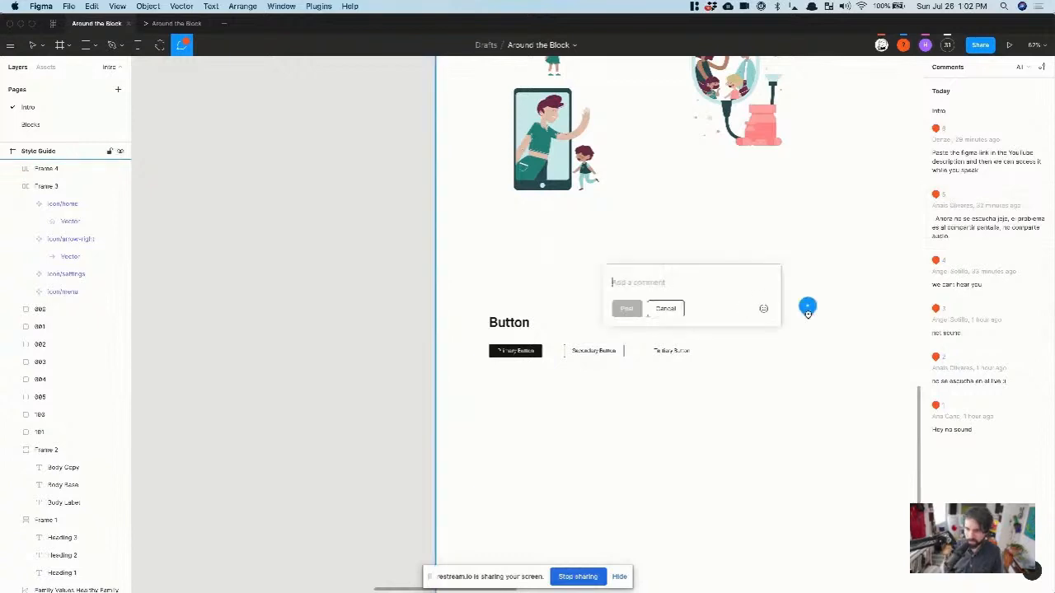
{"action": "left_click", "coordinate": [665, 312]}
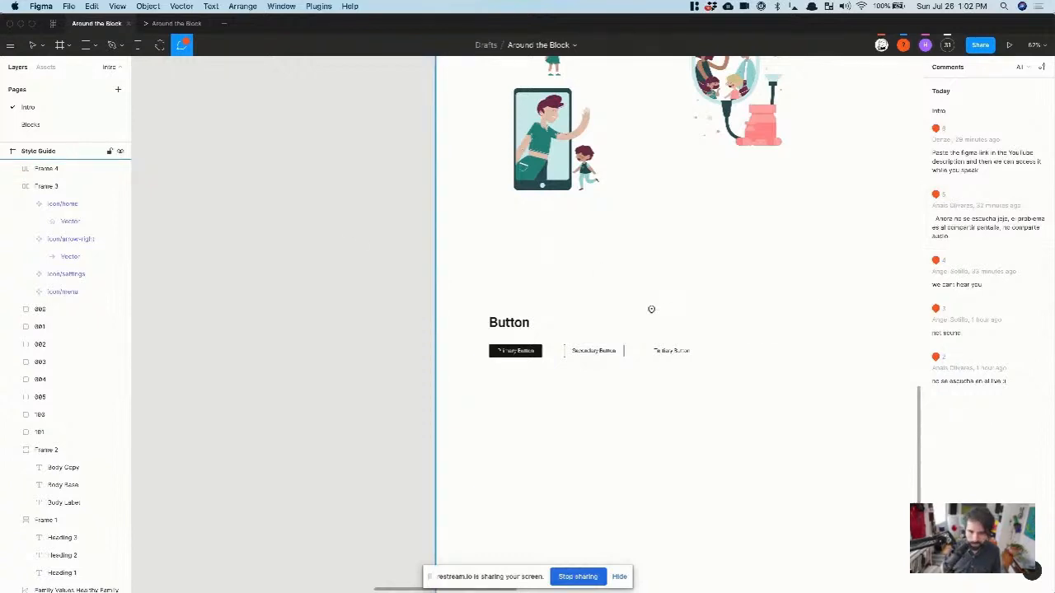
{"action": "key", "text": "v"}
Step: Switch to YouTube Studio in Chrome to read the live chat, and bring the Icons8 app to the front
{"action": "key", "text": "super+Tab"}
{"action": "key", "text": "super+Tab"}
{"action": "key", "text": "super+Tab"}
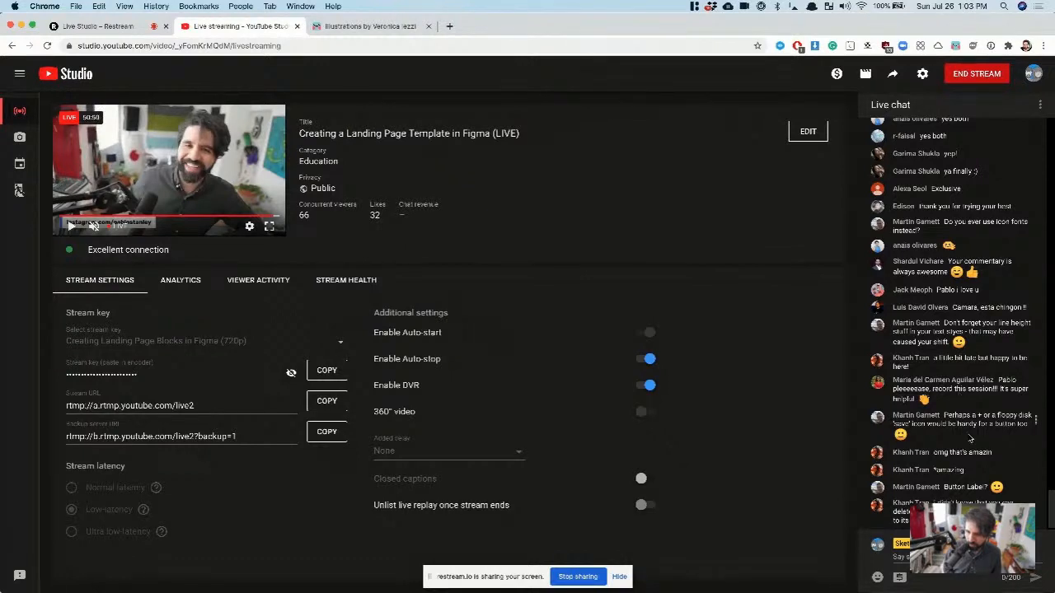
{"action": "key", "text": "super+Tab"}
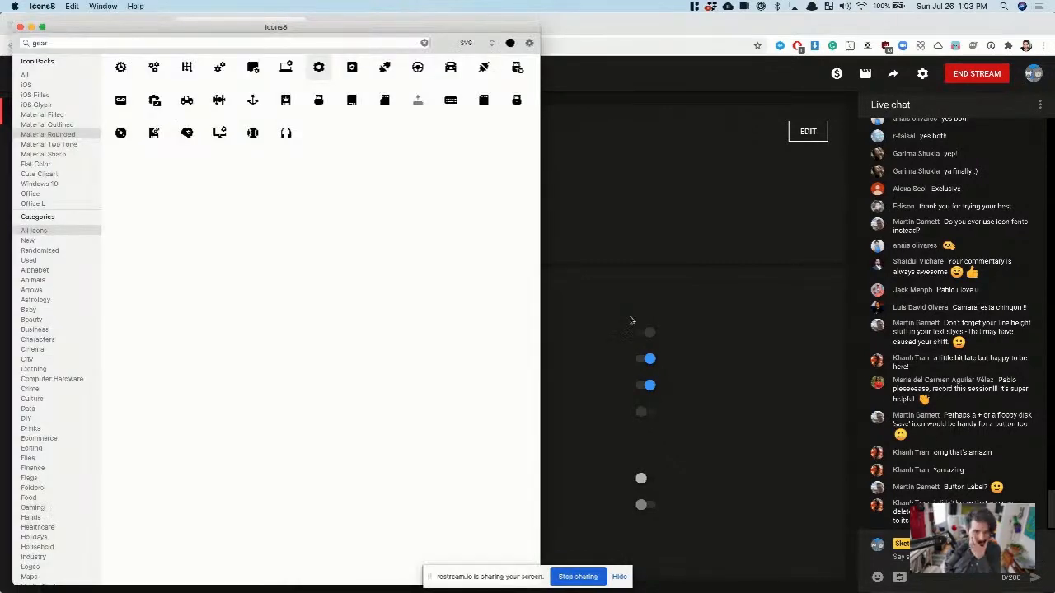
Step: Switch back to Figma and move the Button heading and button row up to 172 px below the phone illustration
{"action": "left_click", "coordinate": [681, 251]}
{"action": "key", "text": "super+Tab"}
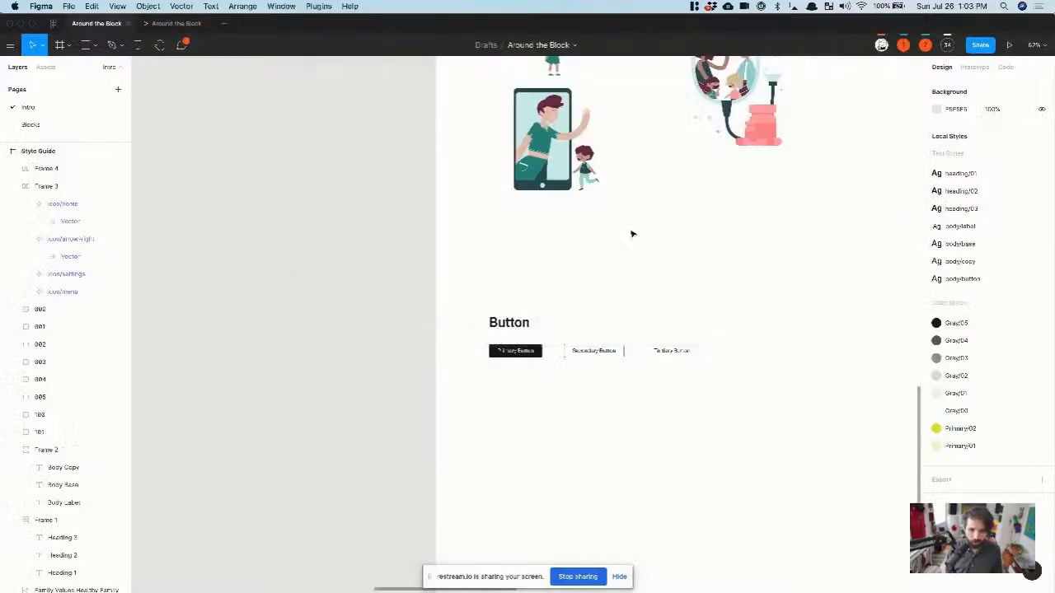
{"action": "scroll", "coordinate": [525, 242], "scroll_direction": "down", "scroll_amount": 5}
{"action": "scroll", "coordinate": [524, 242], "scroll_direction": "right", "scroll_amount": 3}
{"action": "scroll", "coordinate": [524, 242], "scroll_direction": "up", "scroll_amount": 2}
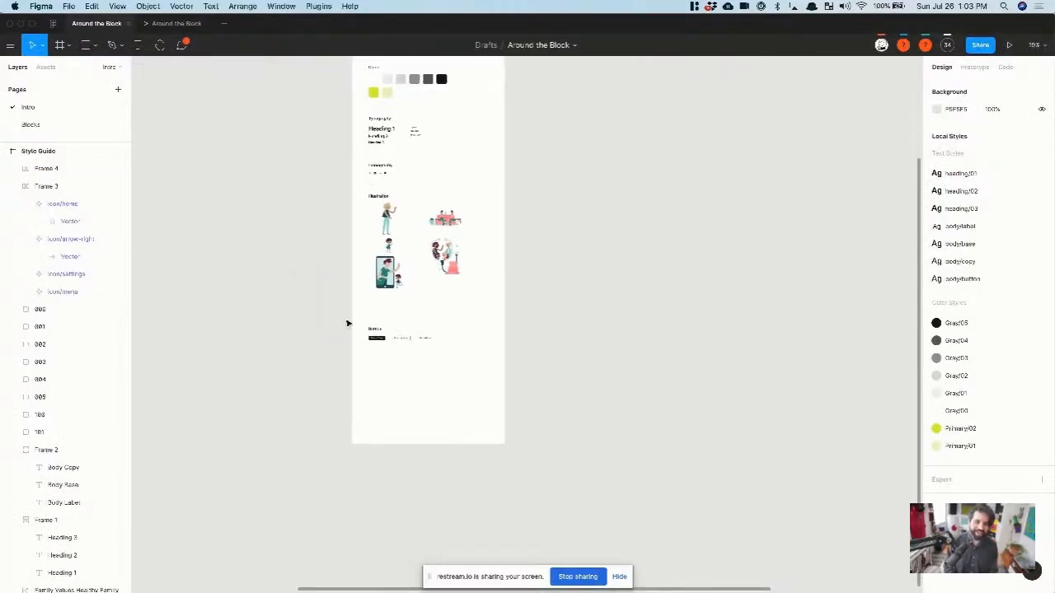
{"action": "left_click_drag", "start_coordinate": [346, 318], "coordinate": [514, 394]}
{"action": "key", "text": "alt"}
{"action": "key", "text": "shift+Up"}
{"action": "key", "text": "shift+Up"}
{"action": "key", "text": "shift+Up"}
{"action": "key", "text": "shift+Up"}
{"action": "key", "text": "shift+Up"}
{"action": "key", "text": "shift+Up"}
{"action": "key", "text": "shift+Up"}
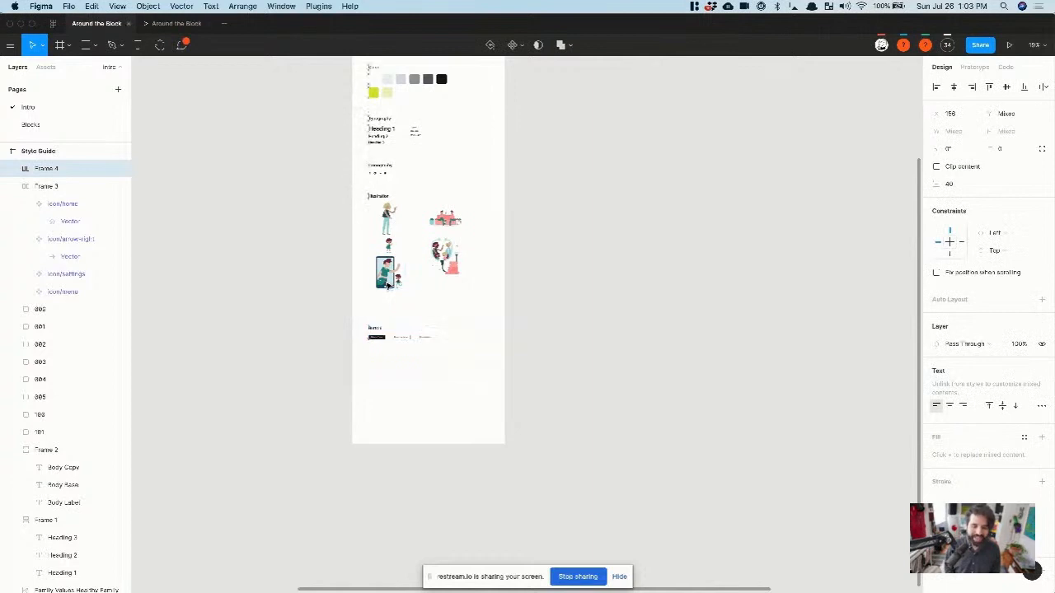
{"action": "key", "text": "shift+Up"}
{"action": "key", "text": "shift+Up"}
{"action": "key", "text": "shift+Up"}
{"action": "key", "text": "shift+Up"}
{"action": "key", "text": "shift+Up"}
{"action": "key", "text": "shift+Up"}
{"action": "key", "text": "shift+Up"}
{"action": "key", "text": "shift+Up"}
{"action": "key", "text": "shift+Up"}
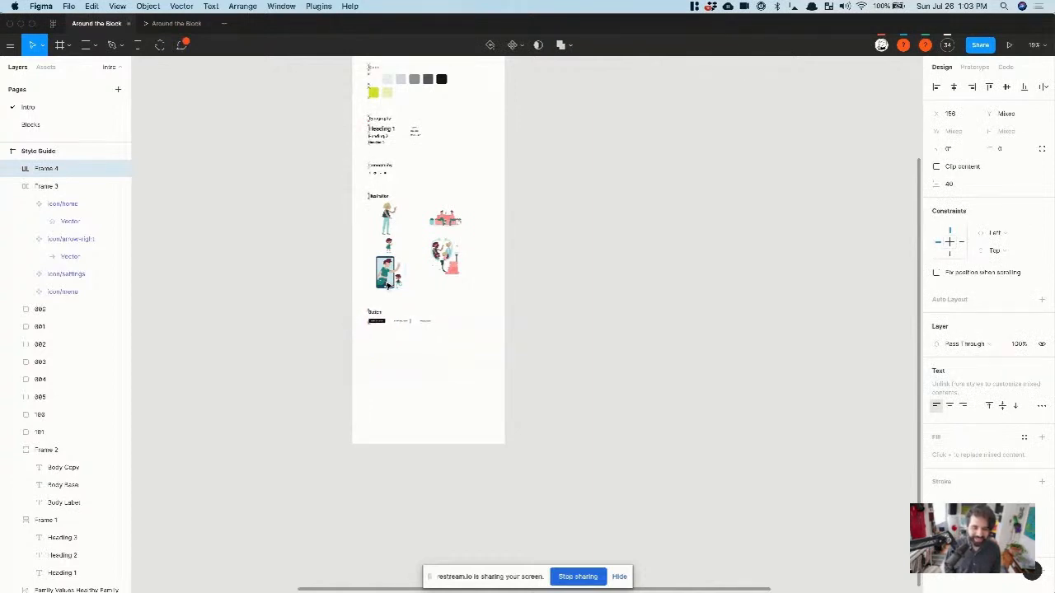
{"action": "key", "text": "alt"}
{"action": "key", "text": "alt"}
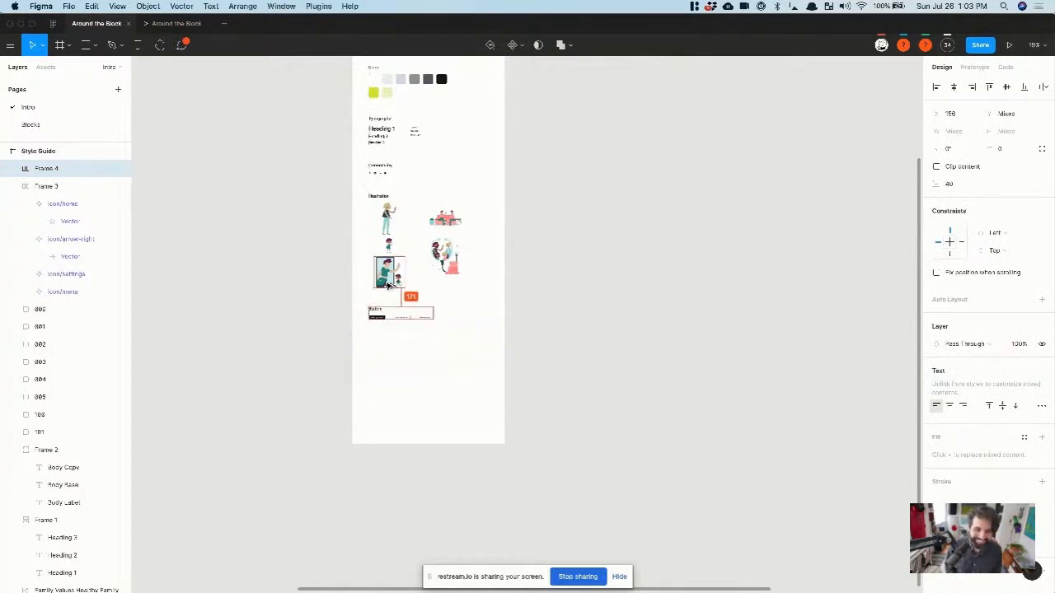
{"action": "key", "text": "alt"}
{"action": "key", "text": "Down"}
{"action": "key", "text": "alt"}
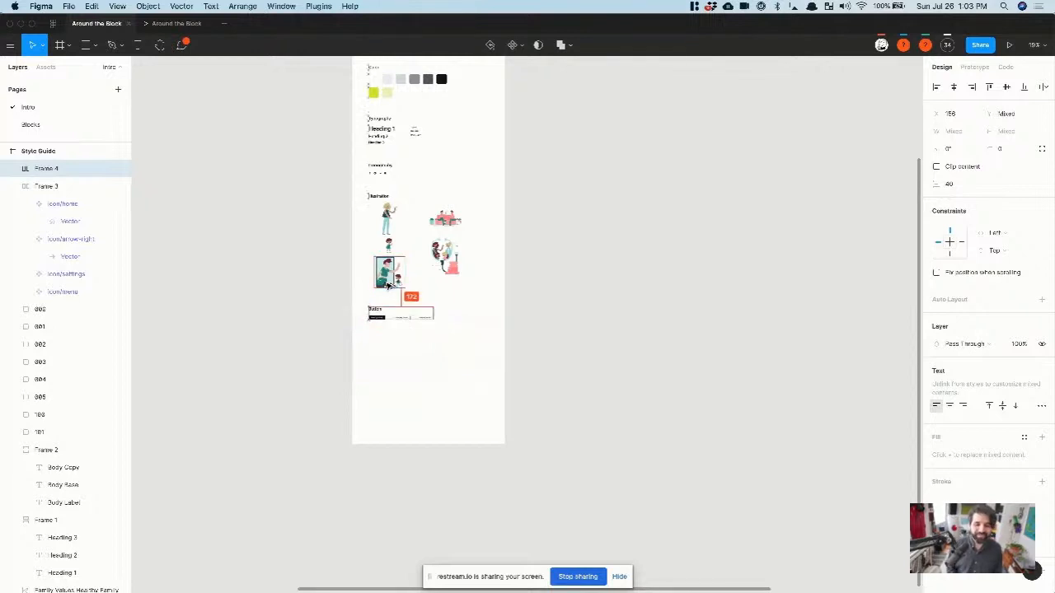
{"action": "left_click", "coordinate": [308, 304]}
Step: Examine the component list on the Elements slide and the button row in the style guide
{"action": "scroll", "coordinate": [308, 304], "scroll_direction": "up", "scroll_amount": 5}
{"action": "scroll", "coordinate": [306, 304], "scroll_direction": "down", "scroll_amount": 5}
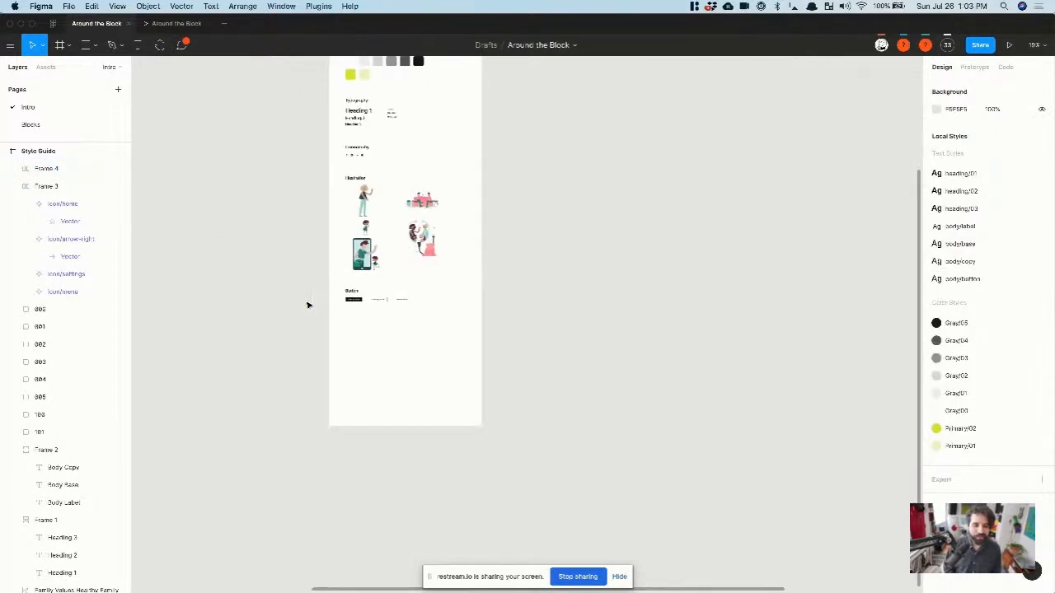
{"action": "scroll", "coordinate": [310, 247], "scroll_direction": "up", "scroll_amount": 5}
{"action": "scroll", "coordinate": [310, 247], "scroll_direction": "left", "scroll_amount": 1}
{"action": "scroll", "coordinate": [317, 179], "scroll_direction": "up", "scroll_amount": 5}
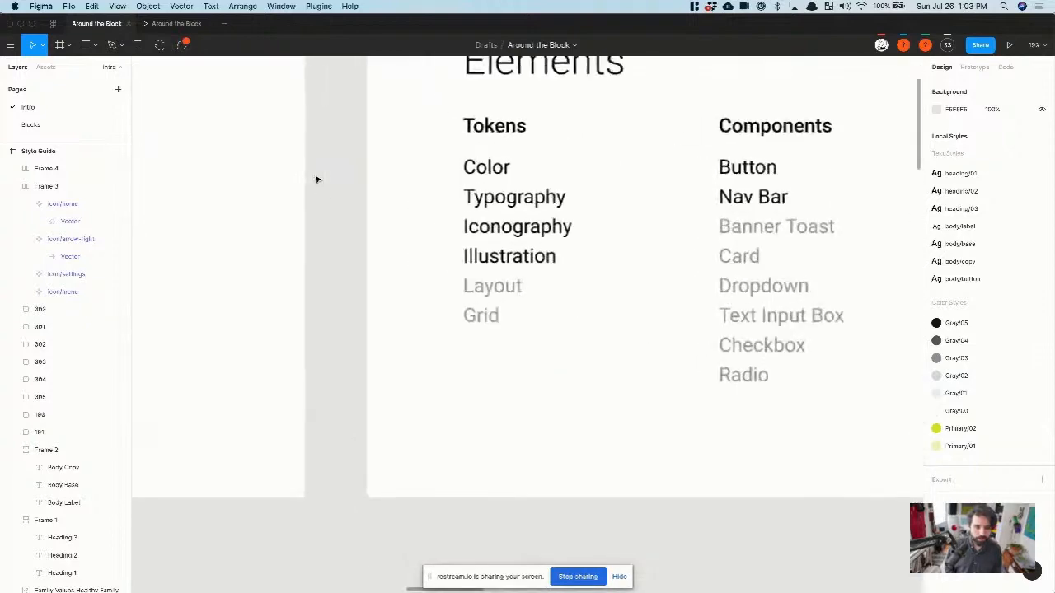
{"action": "scroll", "coordinate": [577, 257], "scroll_direction": "right", "scroll_amount": 3}
{"action": "scroll", "coordinate": [577, 257], "scroll_direction": "up", "scroll_amount": 1}
{"action": "scroll", "coordinate": [607, 230], "scroll_direction": "down", "scroll_amount": 5}
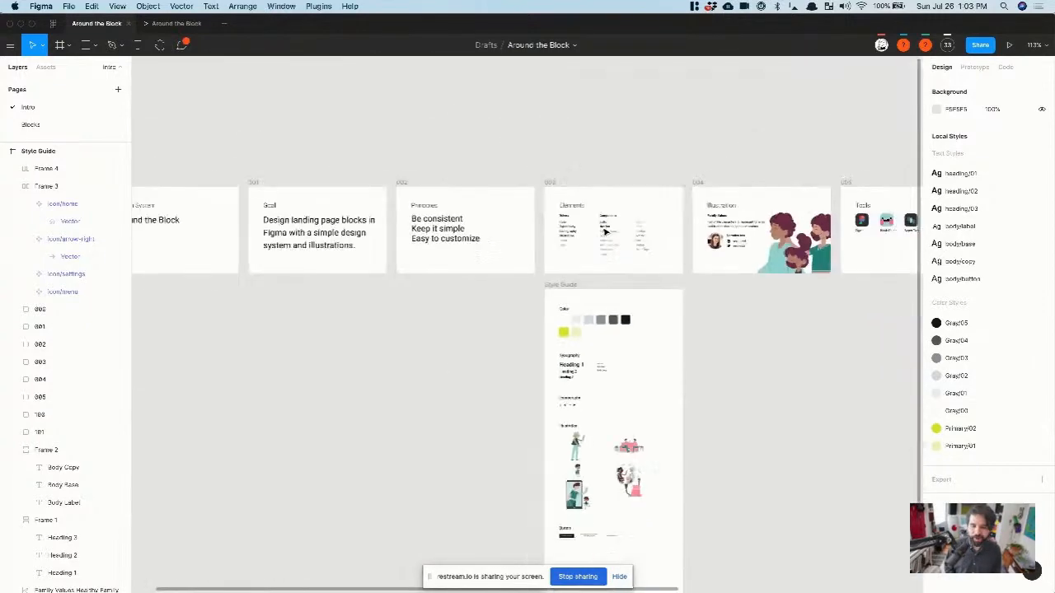
{"action": "scroll", "coordinate": [606, 231], "scroll_direction": "down", "scroll_amount": 5}
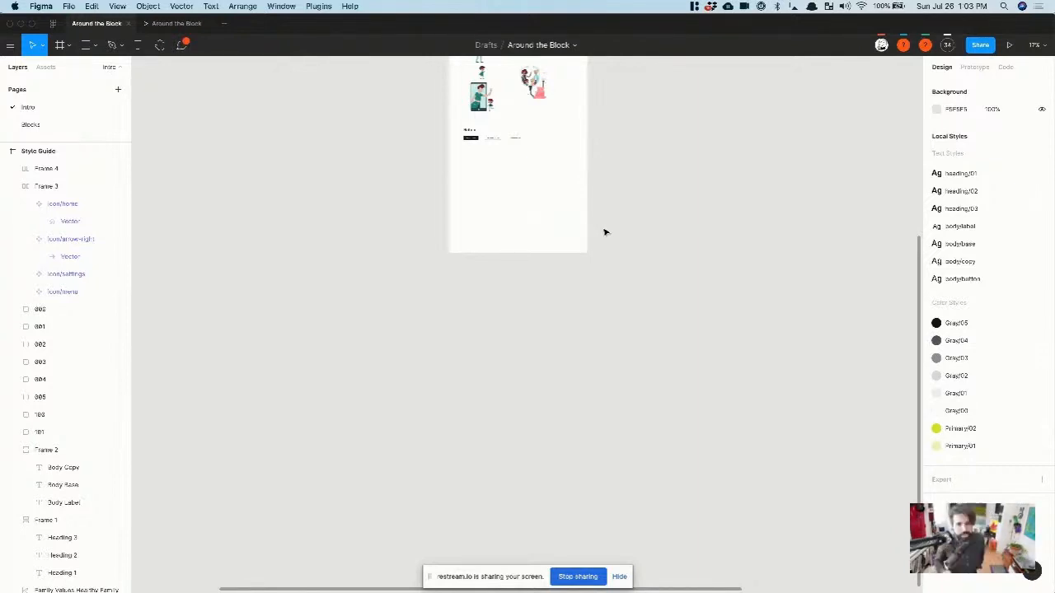
{"action": "scroll", "coordinate": [494, 154], "scroll_direction": "up", "scroll_amount": 10}
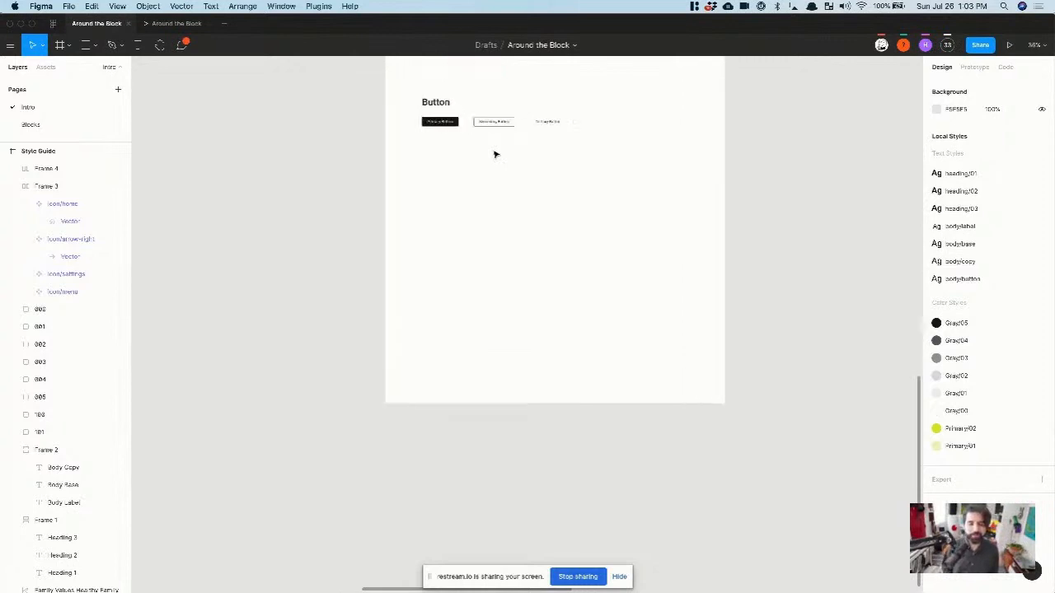
{"action": "left_click", "coordinate": [449, 119]}
{"action": "scroll", "coordinate": [449, 116], "scroll_direction": "up", "scroll_amount": 5}
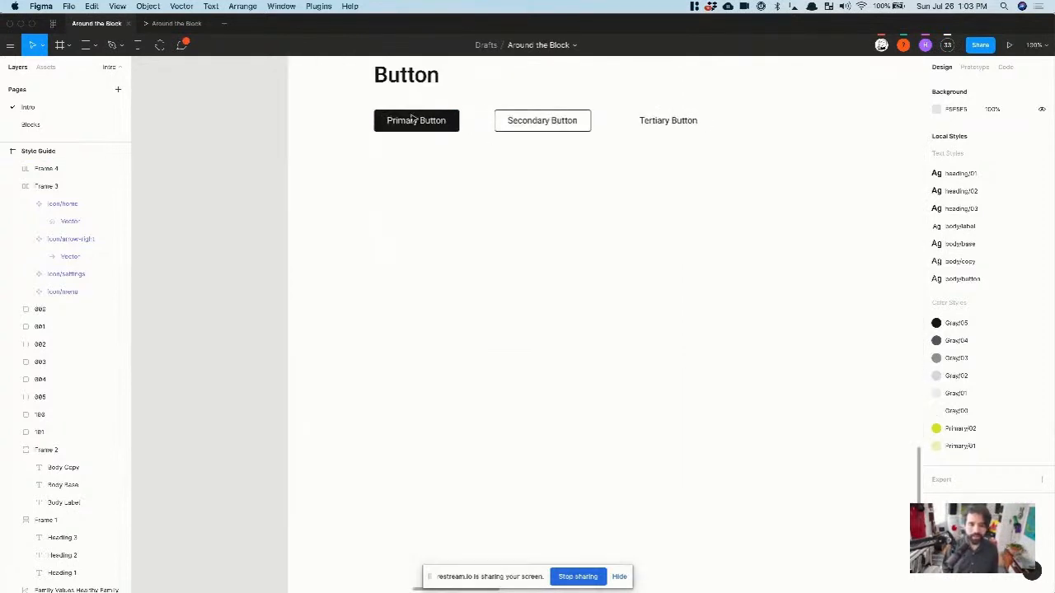
{"action": "scroll", "coordinate": [478, 115], "scroll_direction": "up", "scroll_amount": 3}
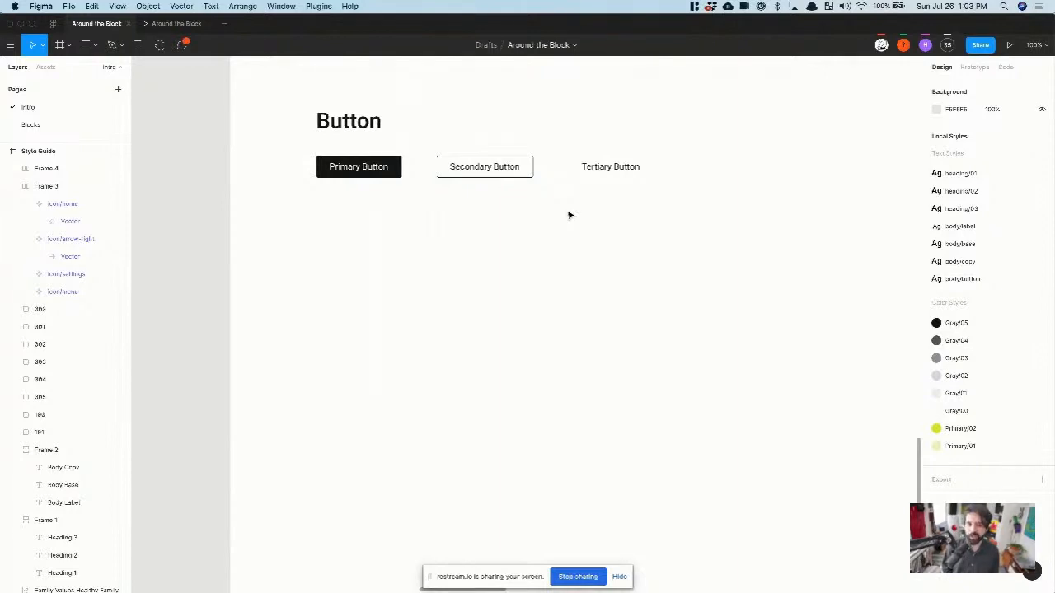
Step: Duplicate the Button heading straight down below the button row and change the copy's text to "Nav Bar"
{"action": "scroll", "coordinate": [569, 215], "scroll_direction": "down", "scroll_amount": 5}
{"action": "scroll", "coordinate": [570, 215], "scroll_direction": "right", "scroll_amount": 1}
{"action": "scroll", "coordinate": [569, 215], "scroll_direction": "down", "scroll_amount": 1}
{"action": "left_click_drag", "start_coordinate": [391, 125], "coordinate": [409, 265]}
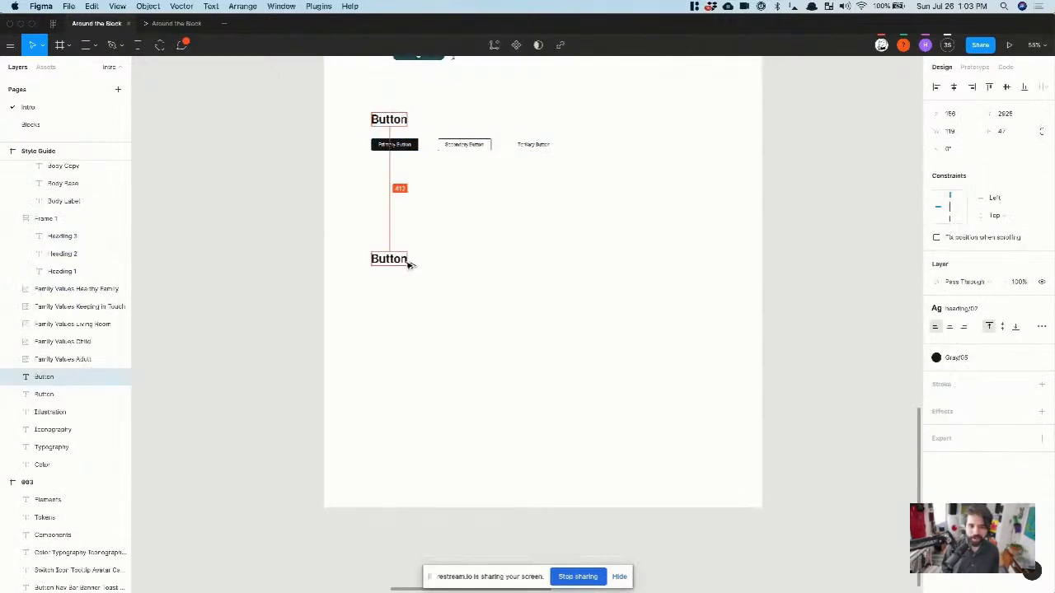
{"action": "double_click", "coordinate": [406, 260]}
{"action": "type", "text": "Nav Bar"}
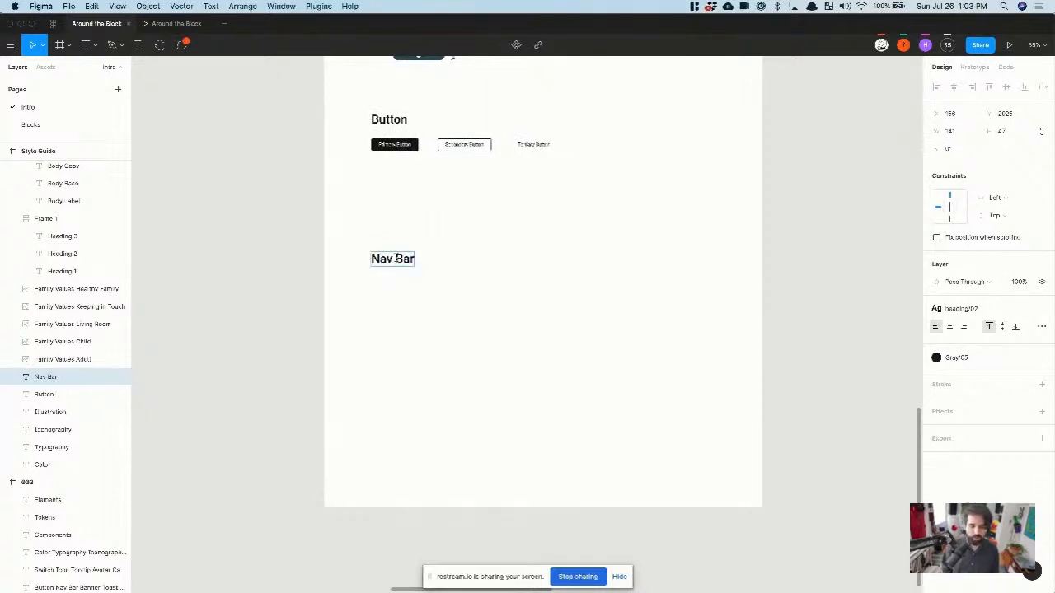
{"action": "left_click", "coordinate": [393, 304]}
Step: Copy the primary and secondary buttons, and undo the paste made inside the button row
{"action": "scroll", "coordinate": [420, 257], "scroll_direction": "up", "scroll_amount": 4}
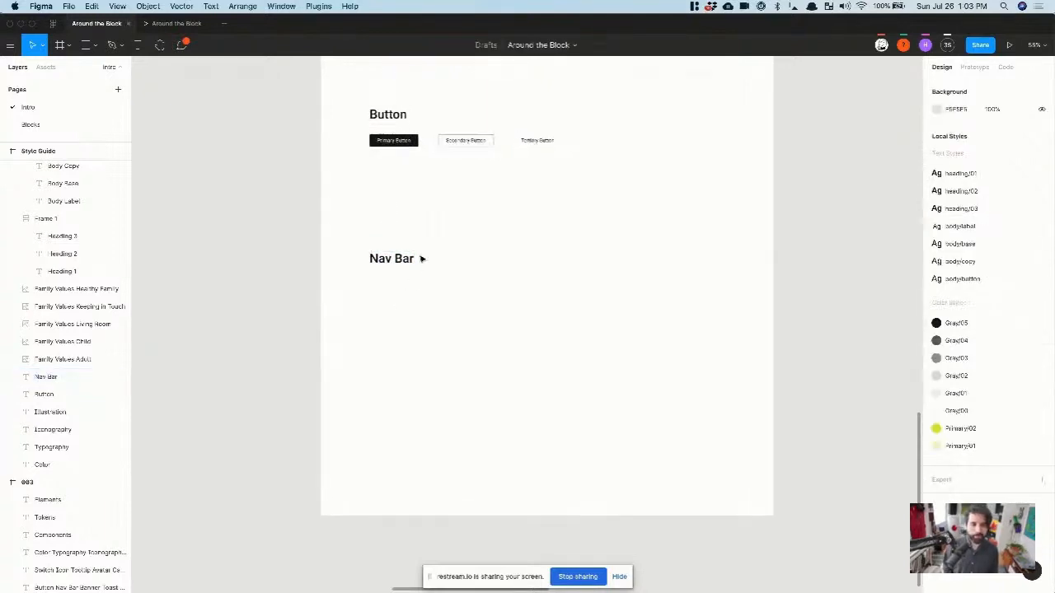
{"action": "left_click", "coordinate": [395, 85]}
{"action": "left_click", "coordinate": [394, 84]}
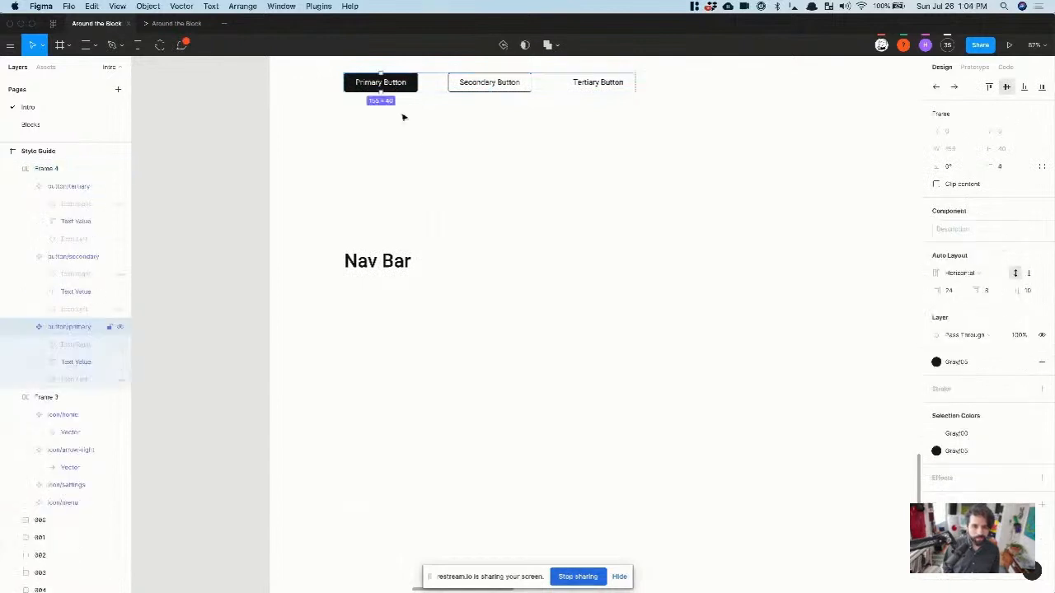
{"action": "left_click", "coordinate": [469, 89]}
{"action": "left_click", "coordinate": [504, 180]}
{"action": "key", "text": "super+v"}
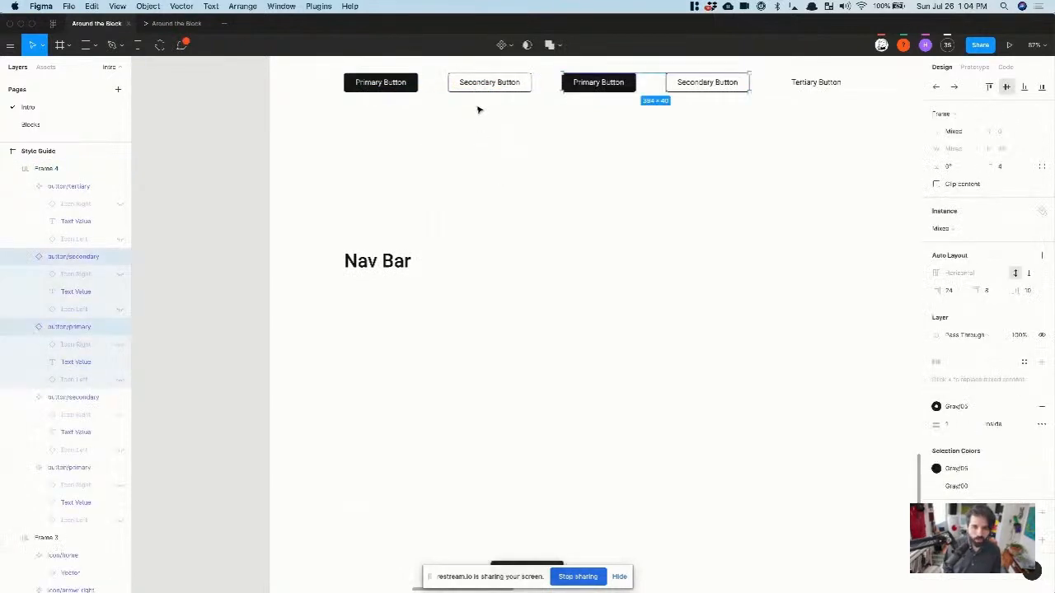
{"action": "key", "text": "super+z"}
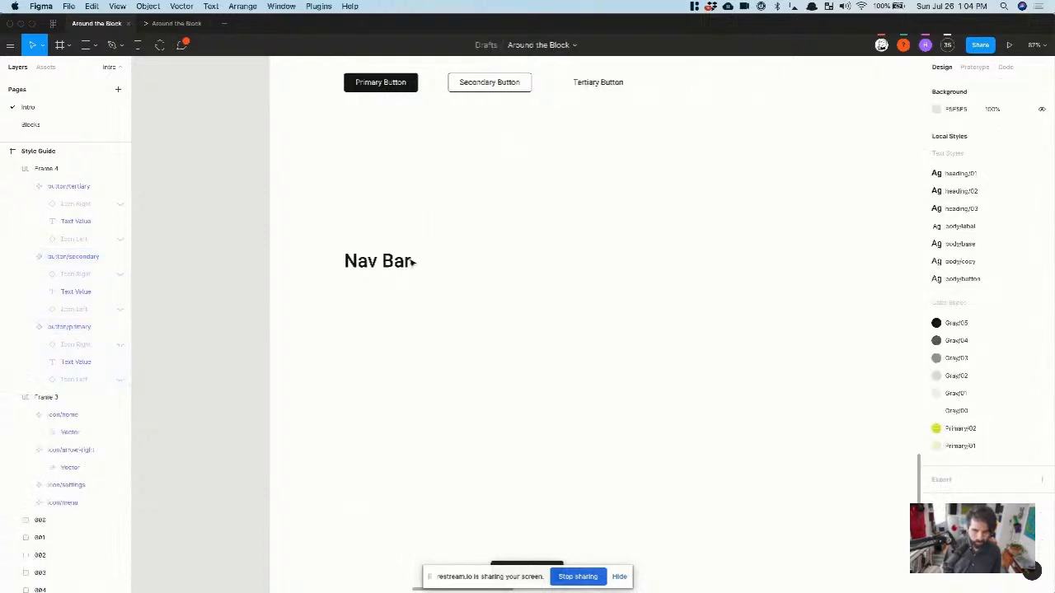
Step: Paste primary and secondary button instances at the Nav Bar heading and move them below and to the right of it
{"action": "left_click", "coordinate": [412, 263]}
{"action": "key", "text": "super+v"}
{"action": "left_click_drag", "start_coordinate": [532, 250], "coordinate": [833, 328]}
{"action": "key", "text": "super+z"}
{"action": "left_click", "coordinate": [595, 235]}
{"action": "left_click", "coordinate": [510, 260]}
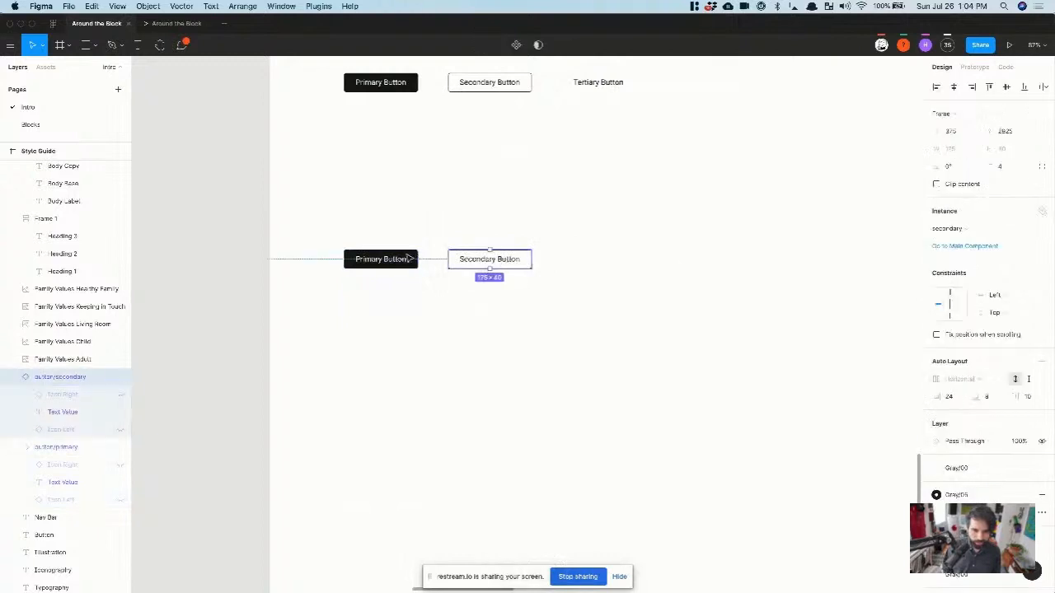
{"action": "left_click", "coordinate": [384, 258], "text": "shift"}
{"action": "left_click_drag", "start_coordinate": [387, 260], "coordinate": [691, 344]}
{"action": "left_click", "coordinate": [434, 318]}
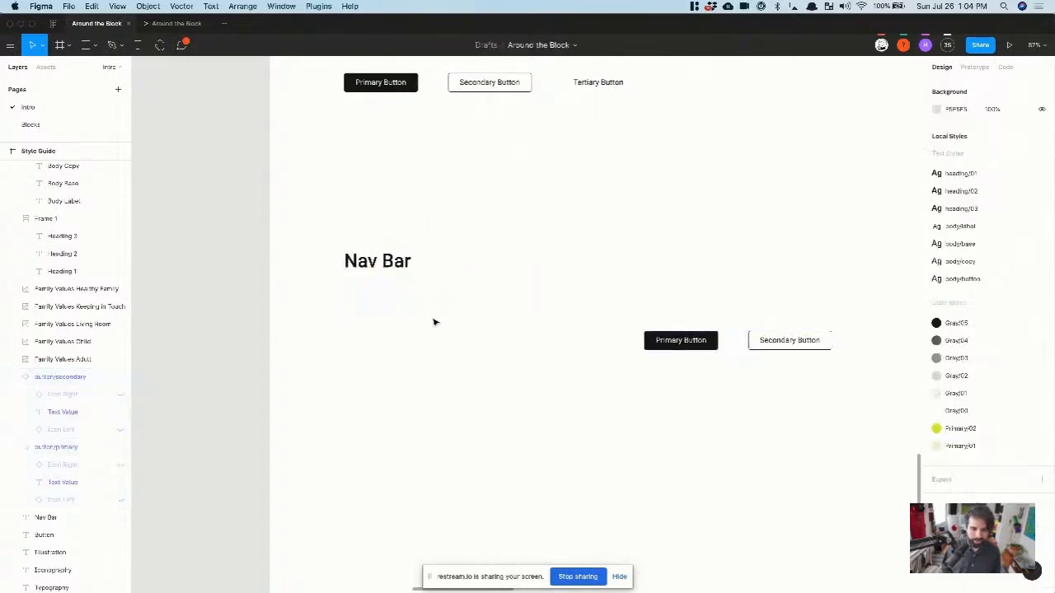
Step: Add a "Logo" text layer below the Nav Bar heading
{"action": "key", "text": "t"}
{"action": "left_click", "coordinate": [350, 309]}
{"action": "type", "text": "Logo"}
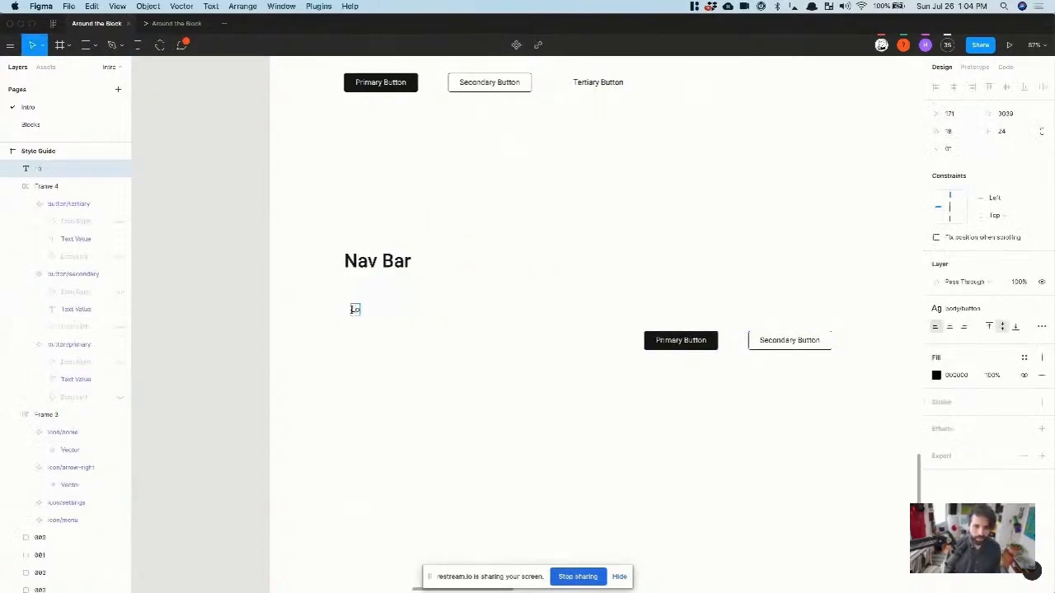
{"action": "key", "text": "Escape"}
Step: Duplicate the Logo text horizontally to the right and change the copy's text to "Home"
{"action": "scroll", "coordinate": [379, 299], "scroll_direction": "up", "scroll_amount": 5}
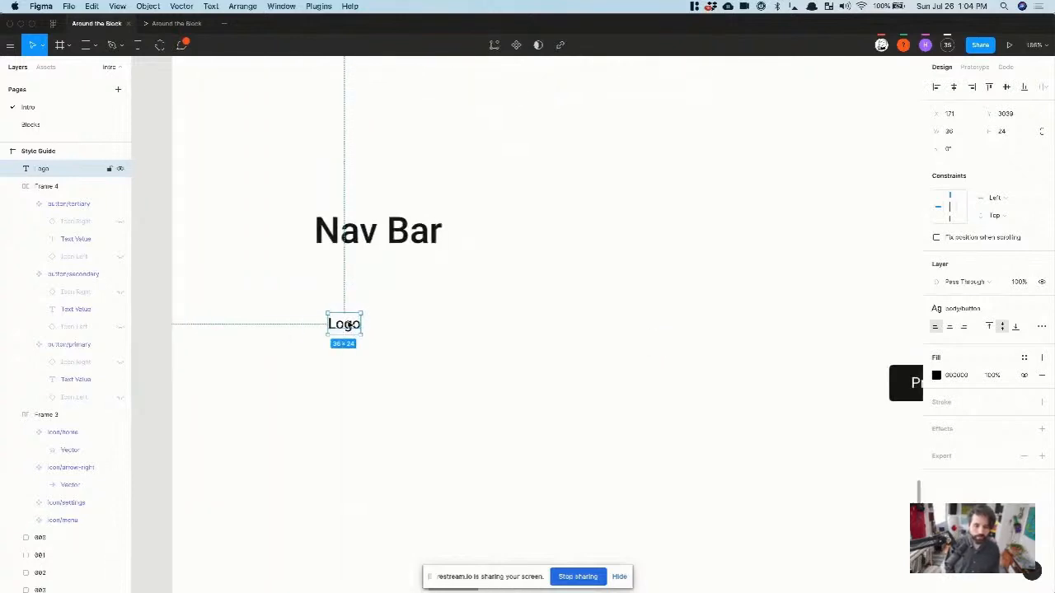
{"action": "left_click_drag", "start_coordinate": [347, 327], "coordinate": [706, 325]}
{"action": "scroll", "coordinate": [708, 324], "scroll_direction": "right", "scroll_amount": 5}
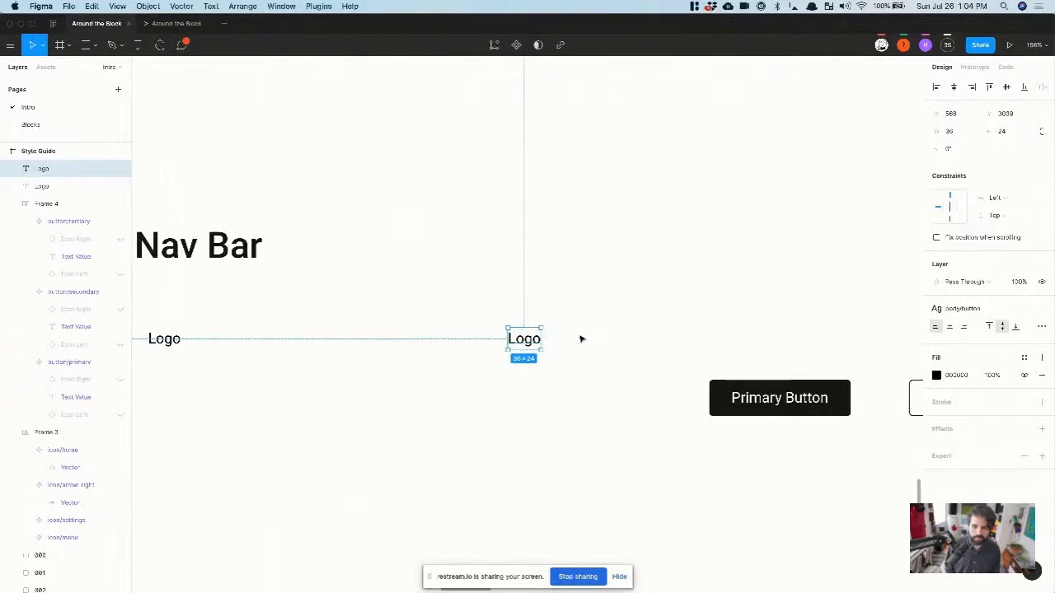
{"action": "key", "text": "Return"}
{"action": "type", "text": "M"}
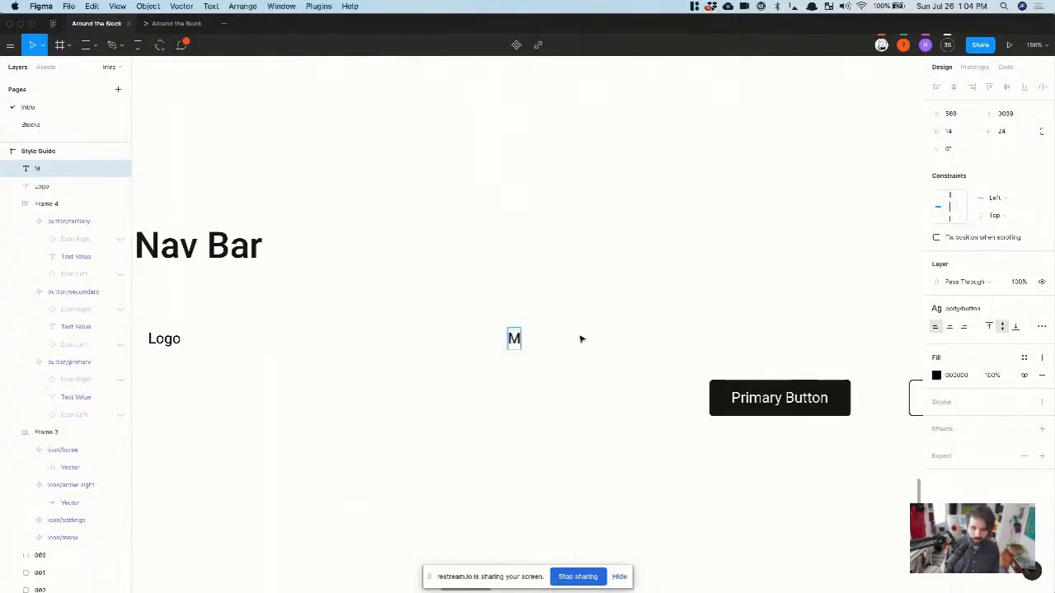
{"action": "key", "text": "BackSpace"}
{"action": "type", "text": "Home"}
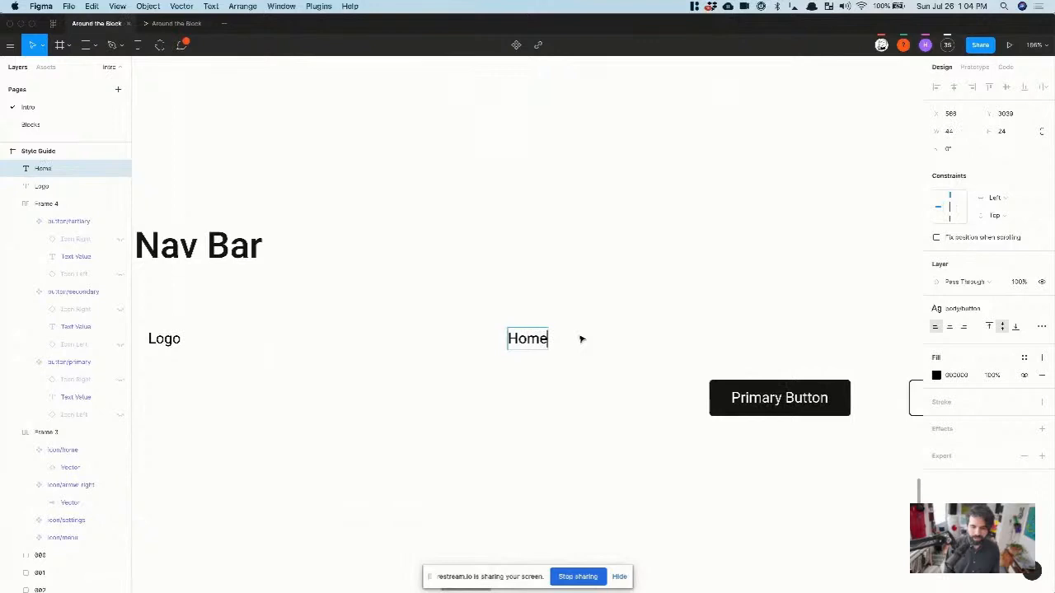
{"action": "key", "text": "Escape"}
Step: Duplicate the Home link to its right and change the copy's text to "Pricing"
{"action": "left_click_drag", "start_coordinate": [518, 346], "coordinate": [607, 346]}
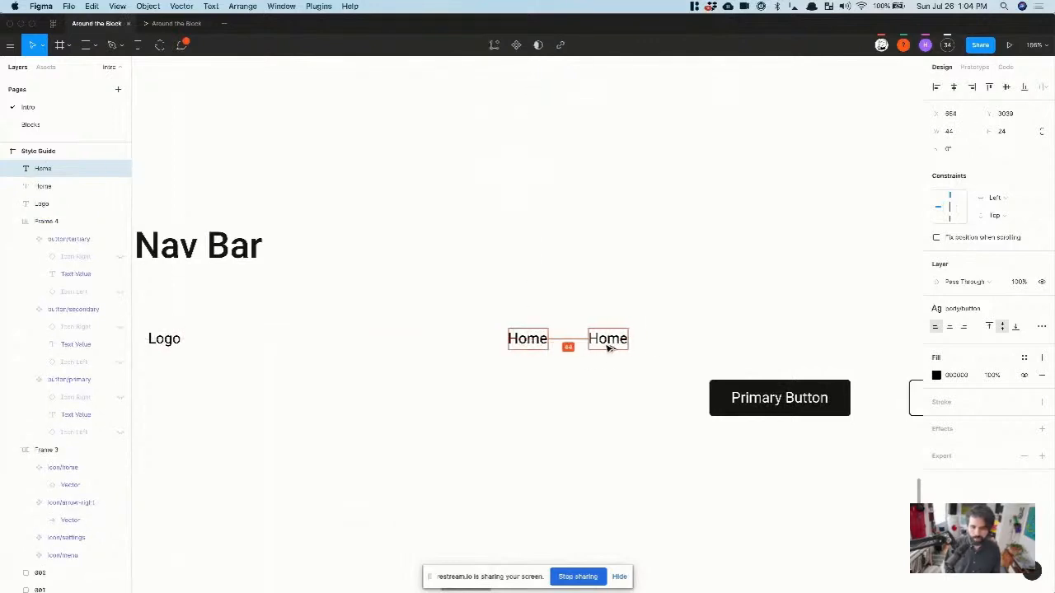
{"action": "key", "text": "Return"}
{"action": "type", "text": "Pricing"}
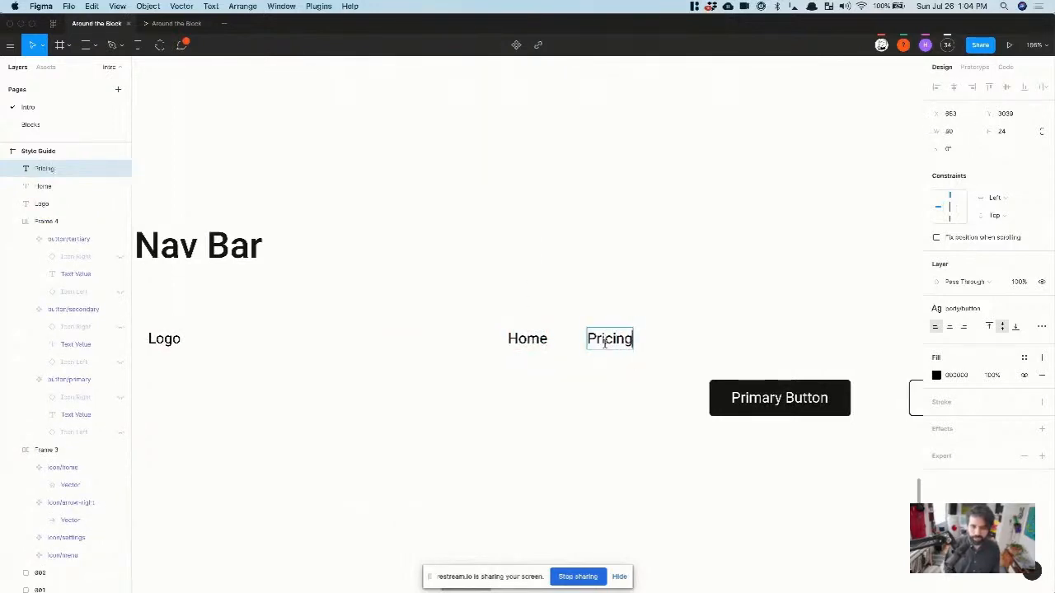
{"action": "key", "text": "Escape"}
Step: Add two more link copies to the right of Pricing and retitle them "About" and "Team"
{"action": "left_click_drag", "start_coordinate": [611, 346], "coordinate": [751, 342]}
{"action": "key", "text": "Return"}
{"action": "type", "text": "About"}
{"action": "key", "text": "Escape"}
{"action": "key", "text": "Return"}
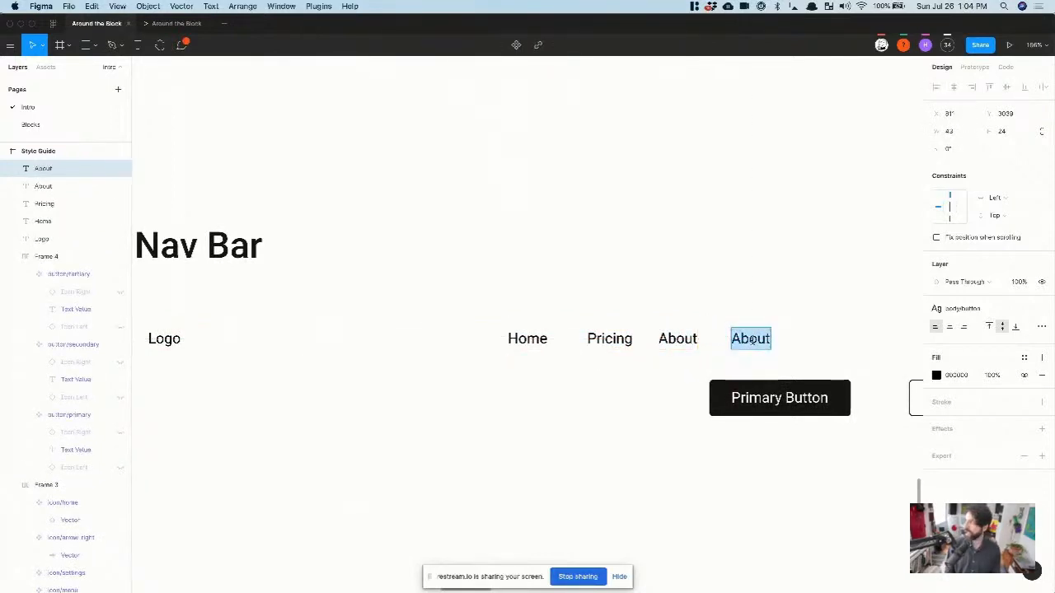
{"action": "type", "text": "Team"}
{"action": "key", "text": "Escape"}
{"action": "left_click", "coordinate": [713, 289]}
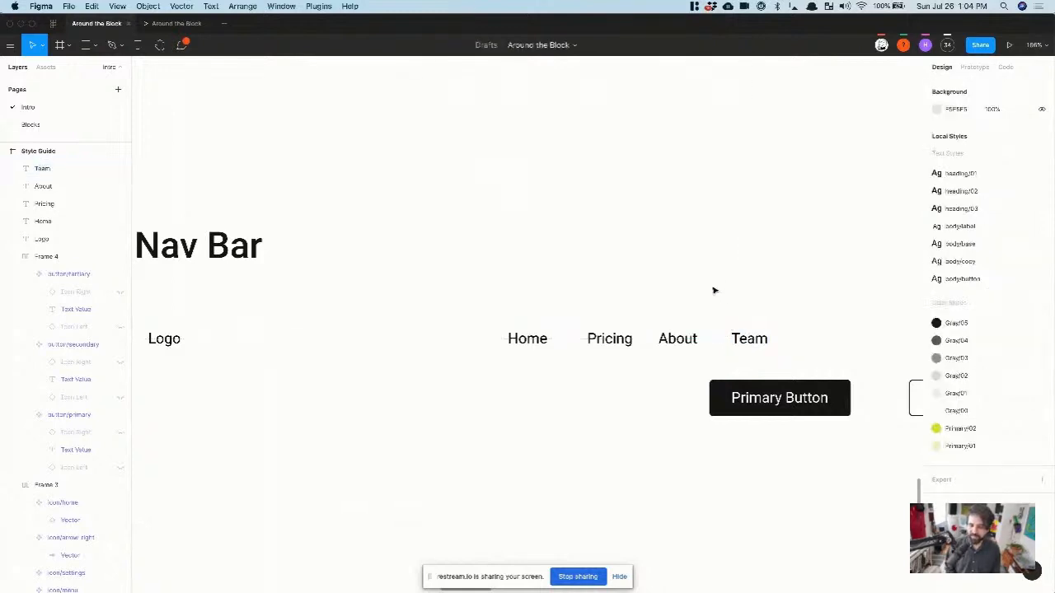
Step: Move the primary and secondary button instances to the right of the Team link, vertically in line with the links
{"action": "scroll", "coordinate": [635, 379], "scroll_direction": "right", "scroll_amount": 2}
{"action": "scroll", "coordinate": [634, 379], "scroll_direction": "right", "scroll_amount": 5}
{"action": "left_click_drag", "start_coordinate": [448, 378], "coordinate": [752, 457]}
{"action": "left_click_drag", "start_coordinate": [560, 426], "coordinate": [708, 396]}
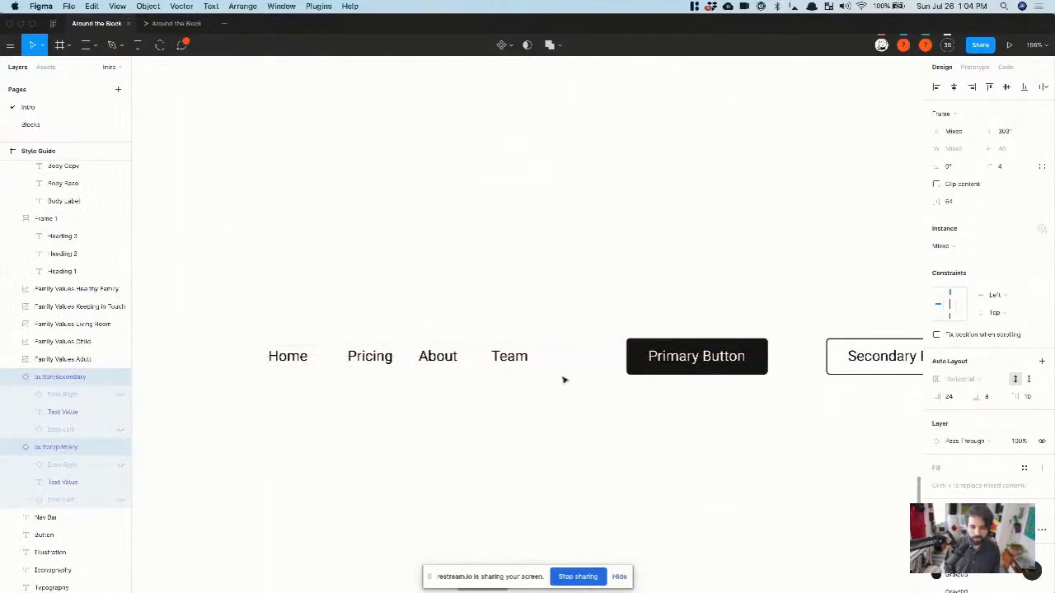
{"action": "left_click", "coordinate": [513, 418]}
Step: Change the Home link's text to "Product"
{"action": "left_click", "coordinate": [306, 362]}
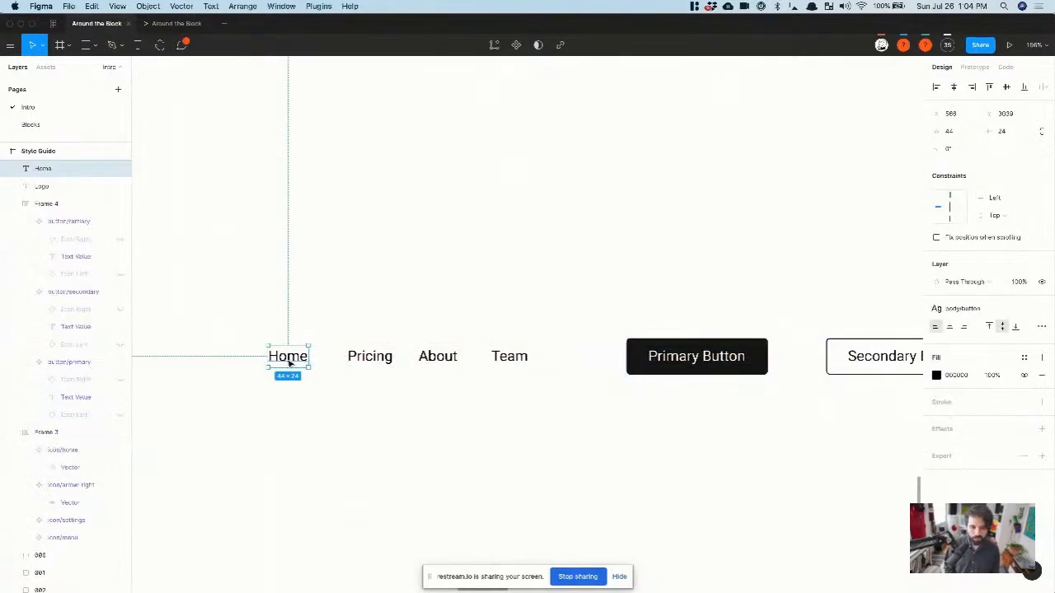
{"action": "double_click", "coordinate": [289, 362]}
{"action": "key", "text": "BackSpace"}
{"action": "type", "text": "Product"}
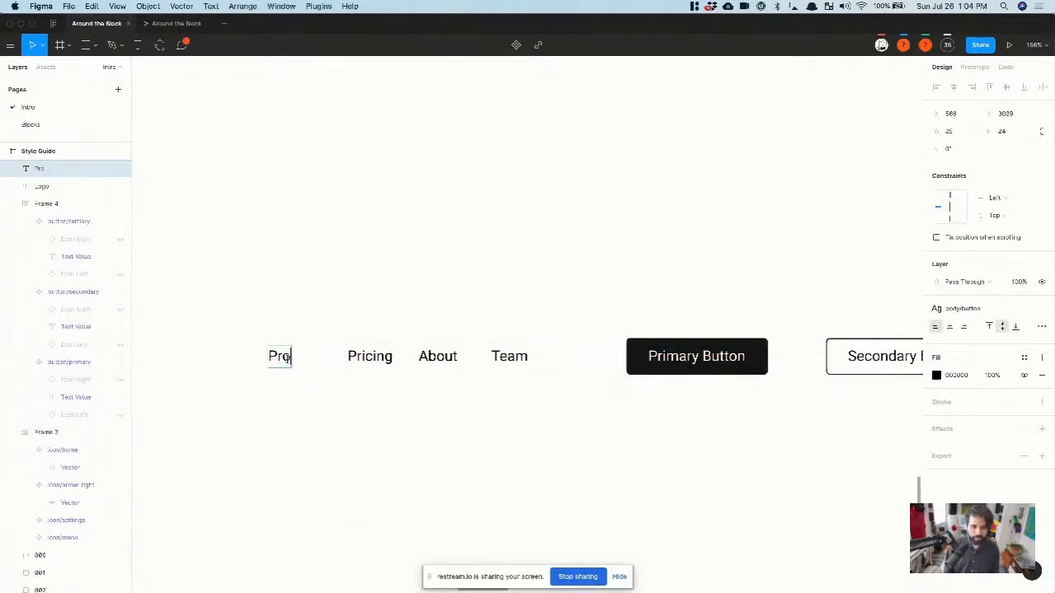
{"action": "key", "text": "Escape"}
Step: Change the Team link's text to "Play"
{"action": "left_click", "coordinate": [509, 367]}
{"action": "double_click", "coordinate": [509, 371]}
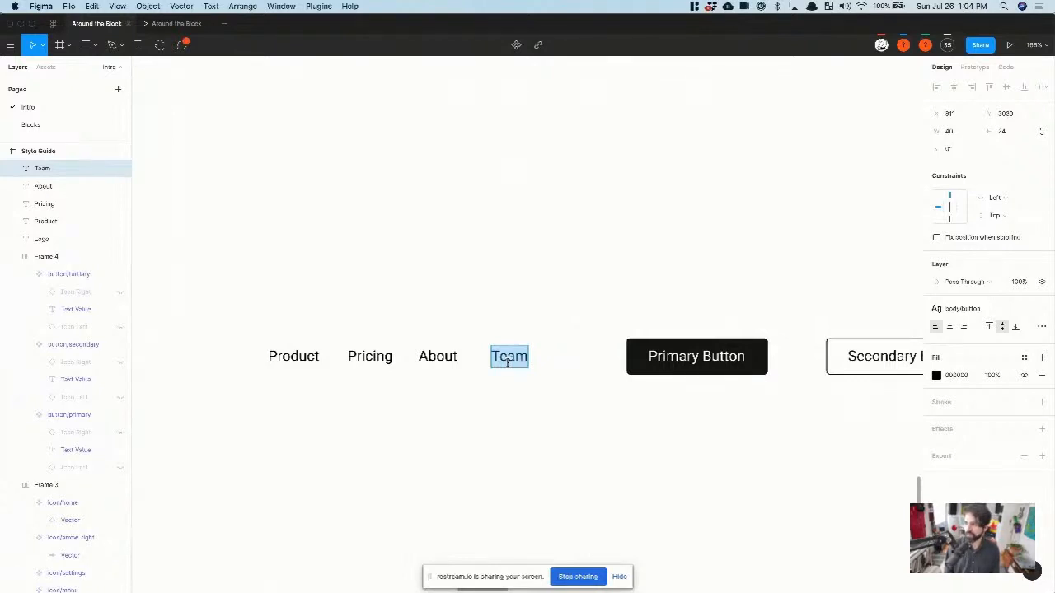
{"action": "type", "text": "Play"}
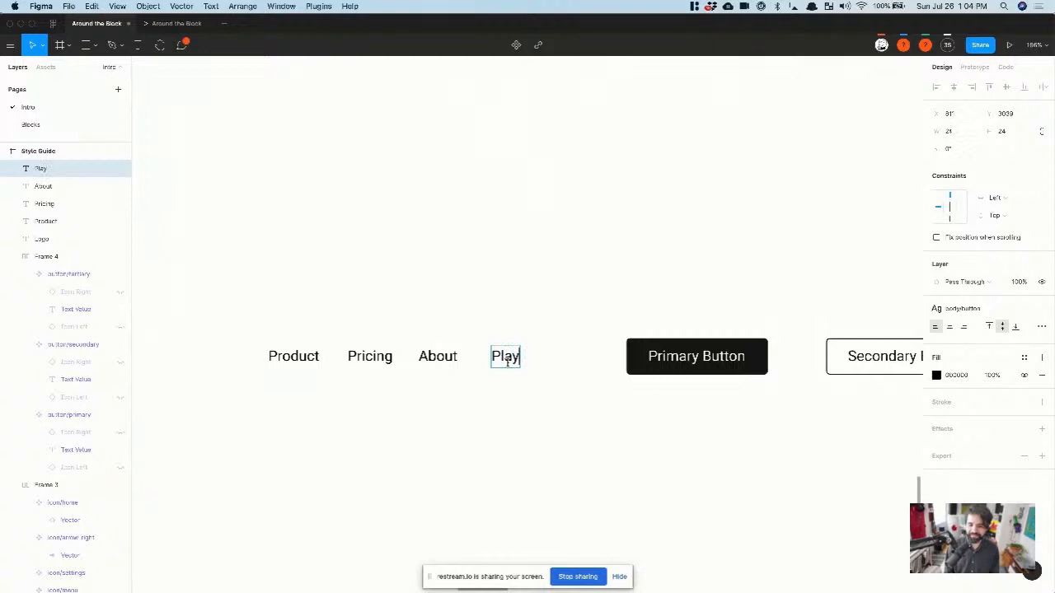
{"action": "key", "text": "Escape"}
{"action": "left_click", "coordinate": [585, 333]}
{"action": "scroll", "coordinate": [585, 334], "scroll_direction": "down", "scroll_amount": 10}
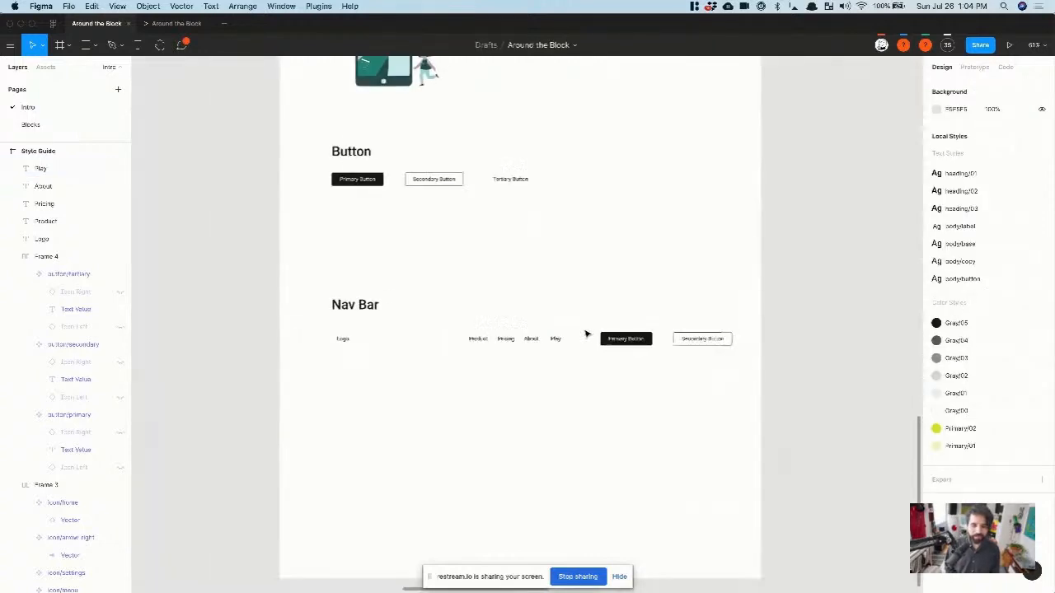
{"action": "scroll", "coordinate": [586, 332], "scroll_direction": "up", "scroll_amount": 5}
Step: Make the nav bar's Logo text bold
{"action": "left_click", "coordinate": [309, 316]}
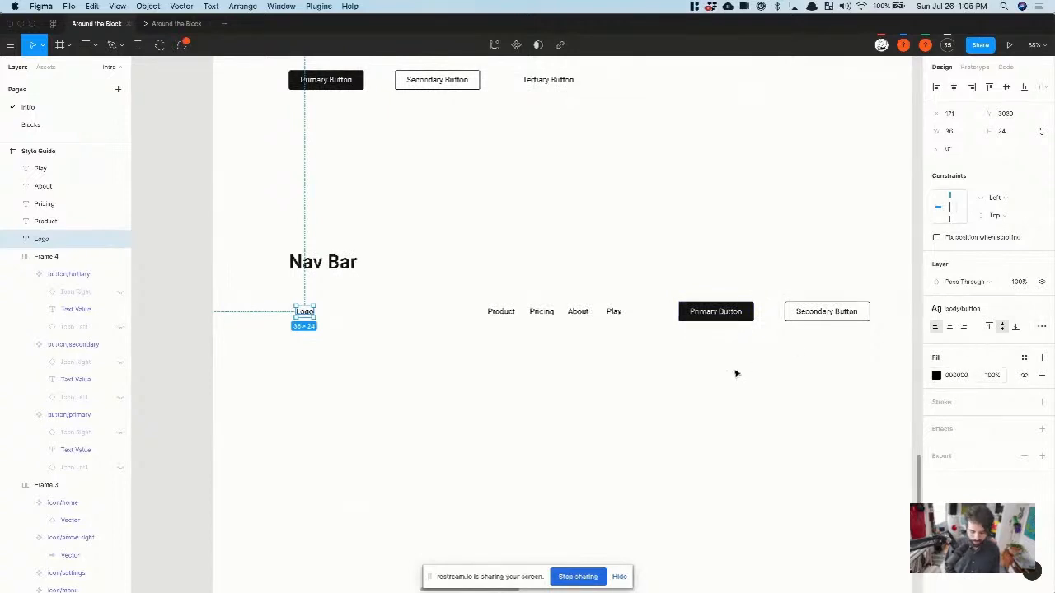
{"action": "left_click", "coordinate": [427, 351]}
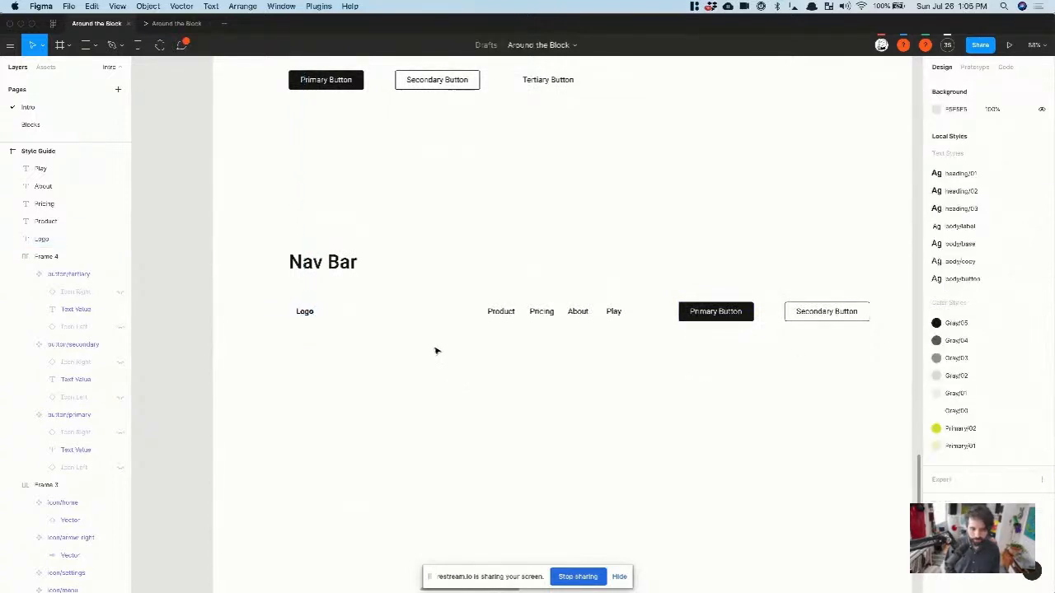
{"action": "left_click", "coordinate": [304, 312]}
{"action": "scroll", "coordinate": [299, 302], "scroll_direction": "up", "scroll_amount": 5}
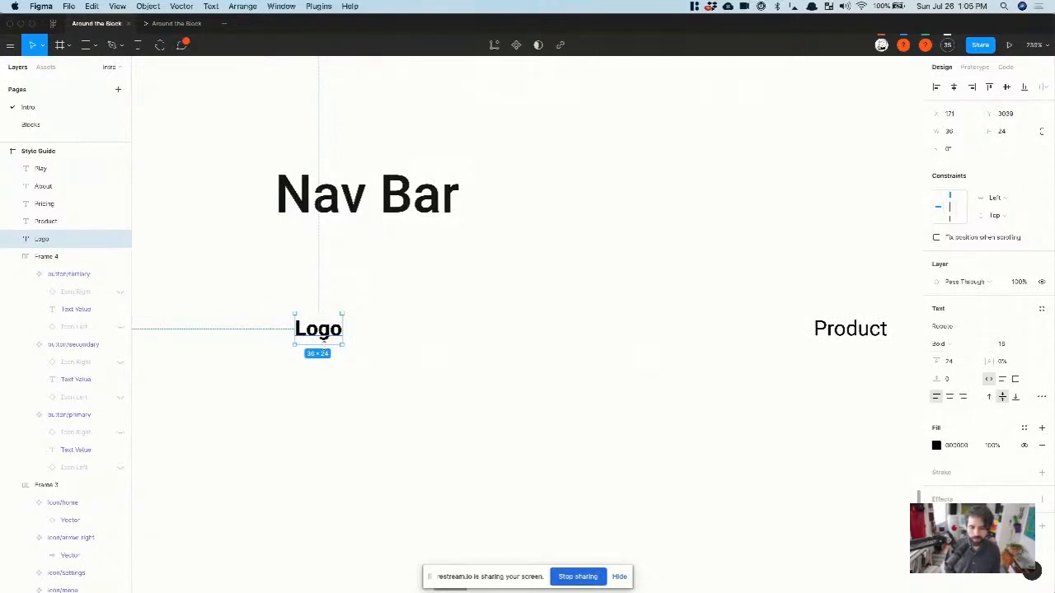
Step: Try placing a copy of the Logo text to its right and undo the duplication
{"action": "left_click_drag", "start_coordinate": [322, 338], "coordinate": [476, 352]}
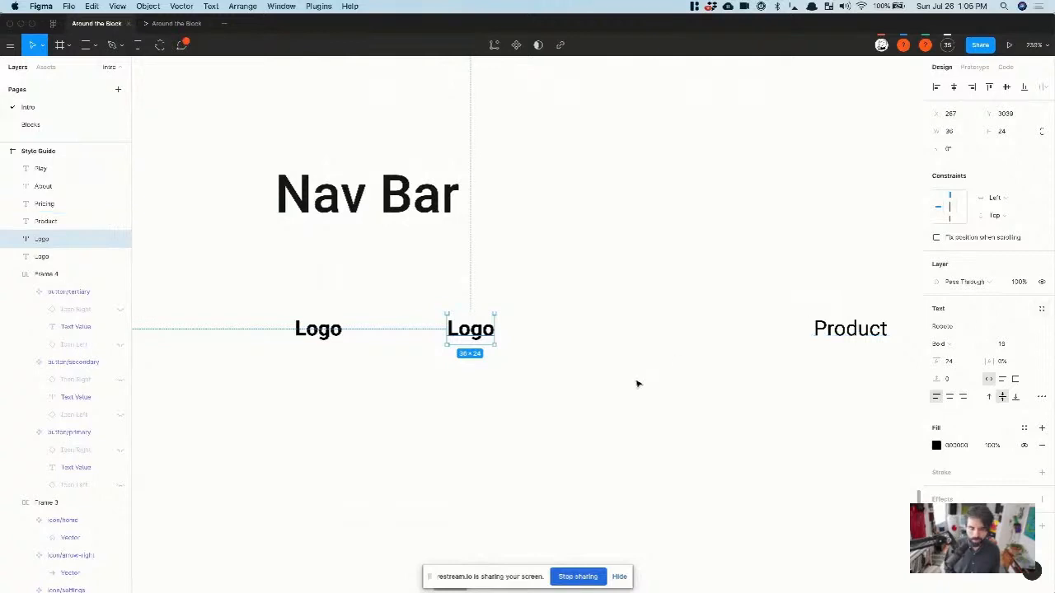
{"action": "key", "text": "super+z"}
{"action": "left_click", "coordinate": [433, 348]}
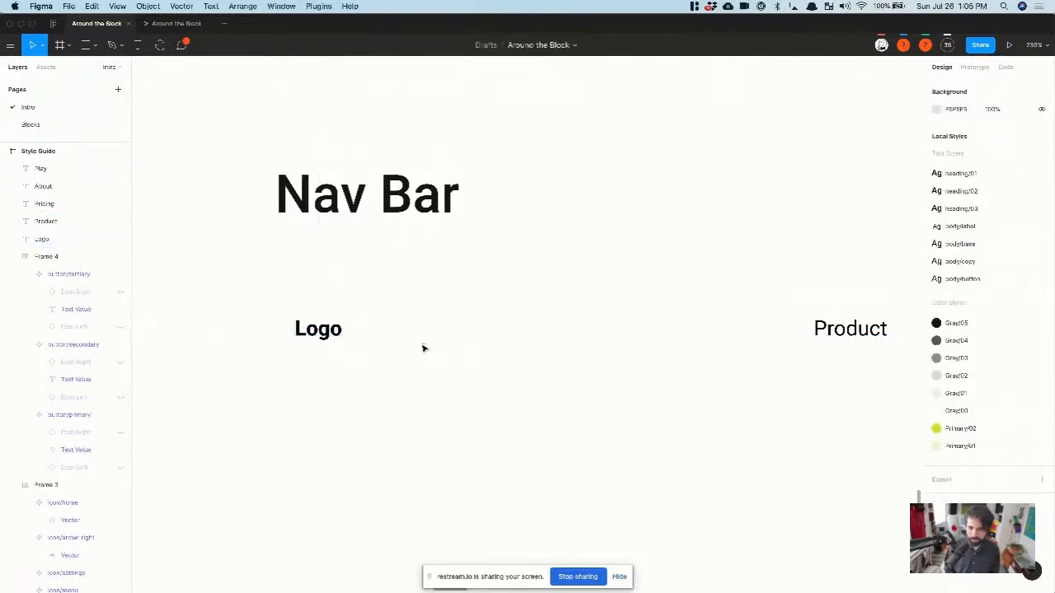
{"action": "left_click", "coordinate": [318, 331]}
{"action": "key", "text": "Escape"}
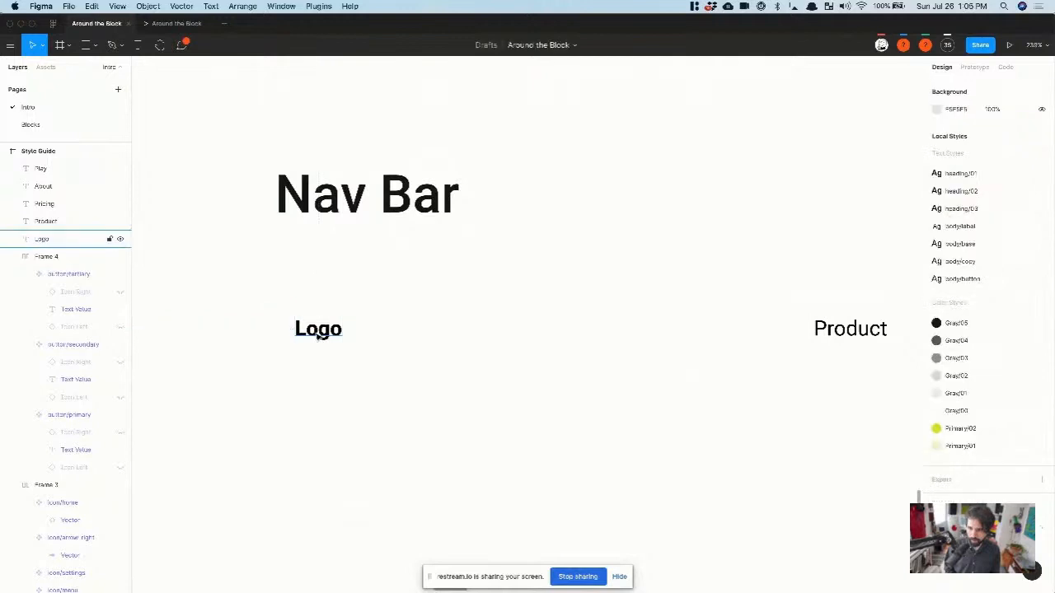
Step: Undo the bold formatting on the Logo text
{"action": "left_click", "coordinate": [318, 332]}
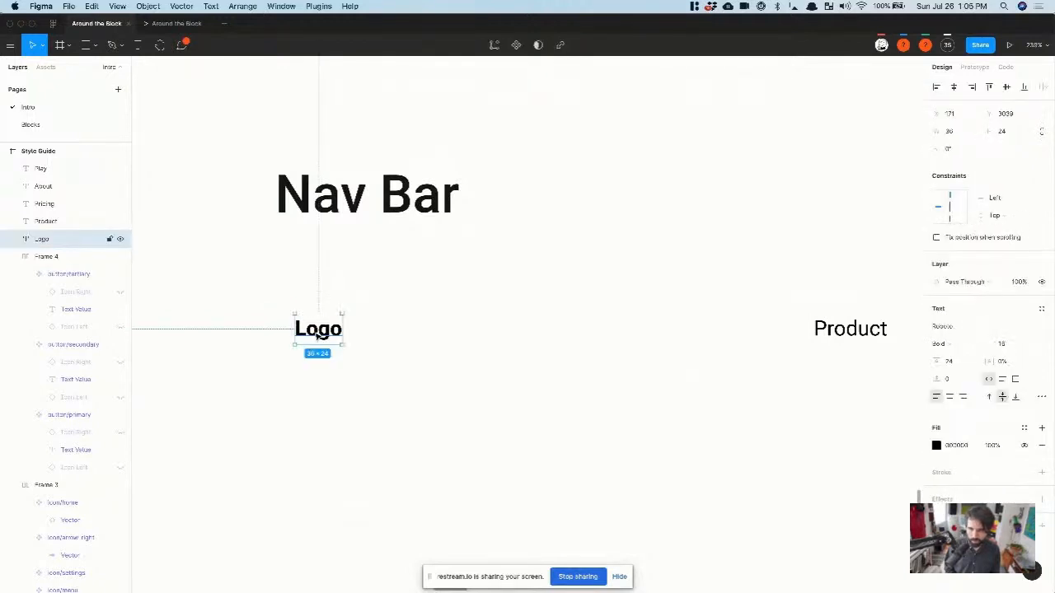
{"action": "key", "text": "super+z"}
{"action": "key", "text": "super+z"}
{"action": "key", "text": "super+z"}
Step: Reapply bold formatting to the whole Logo text
{"action": "double_click", "coordinate": [318, 332]}
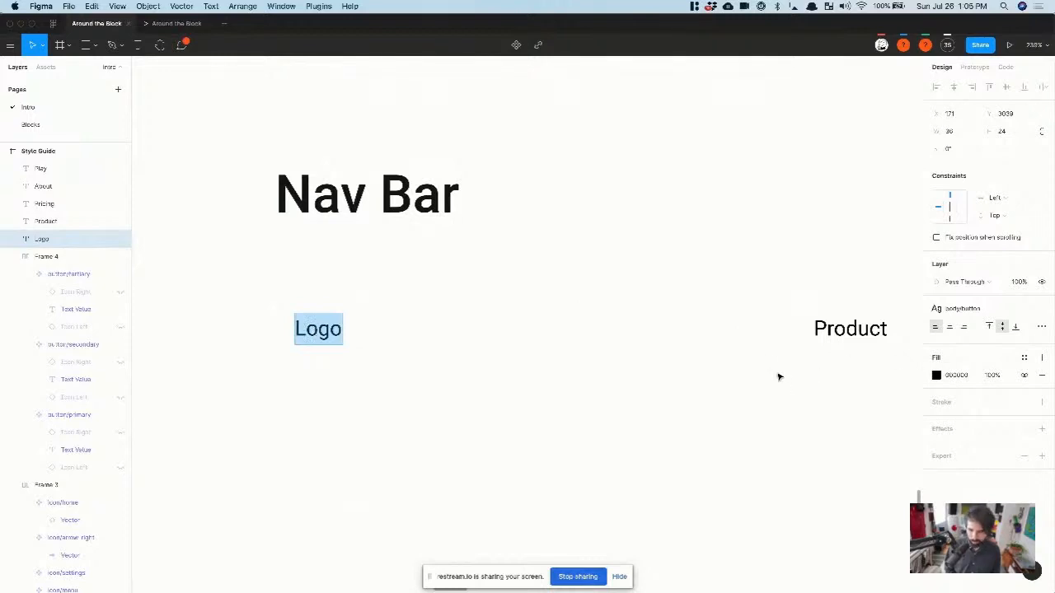
{"action": "key", "text": "super+b"}
{"action": "key", "text": "Escape"}
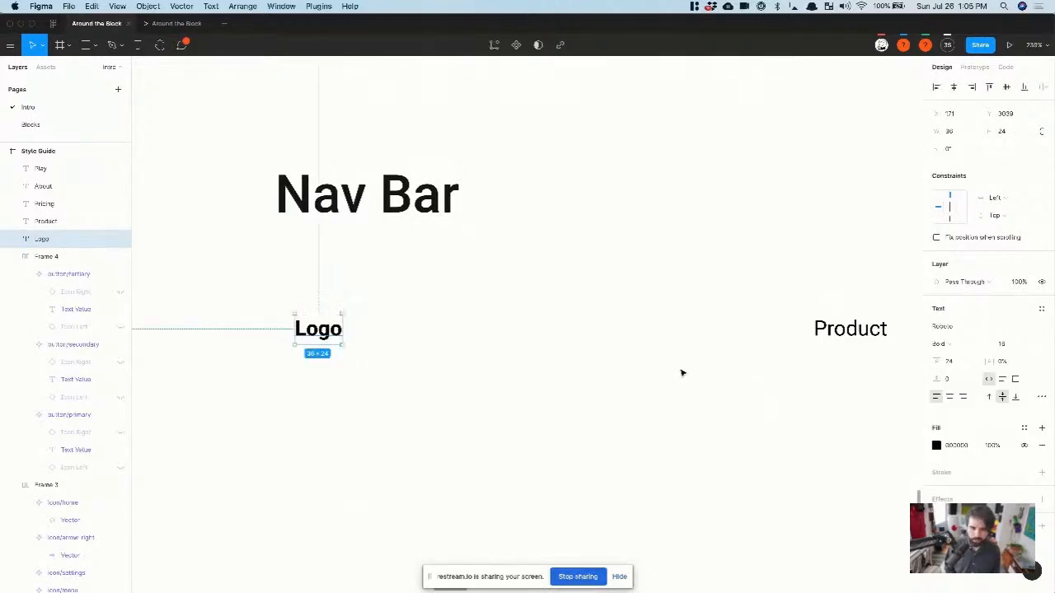
{"action": "left_click", "coordinate": [313, 311]}
{"action": "left_click", "coordinate": [313, 336]}
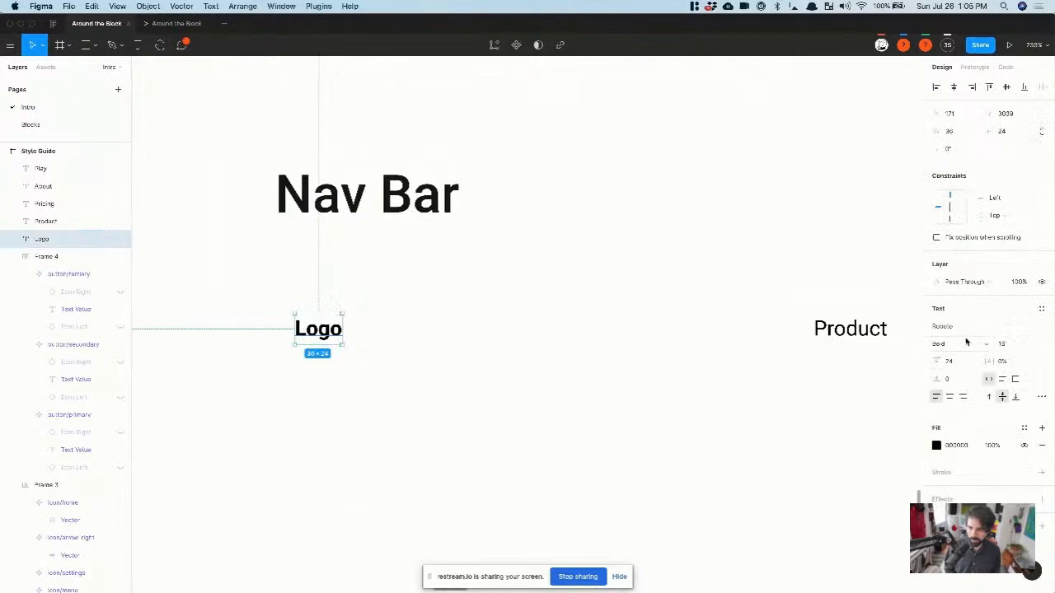
Step: Apply the body/base text style to the Logo text and make it bold on top of that style
{"action": "left_click", "coordinate": [1042, 309]}
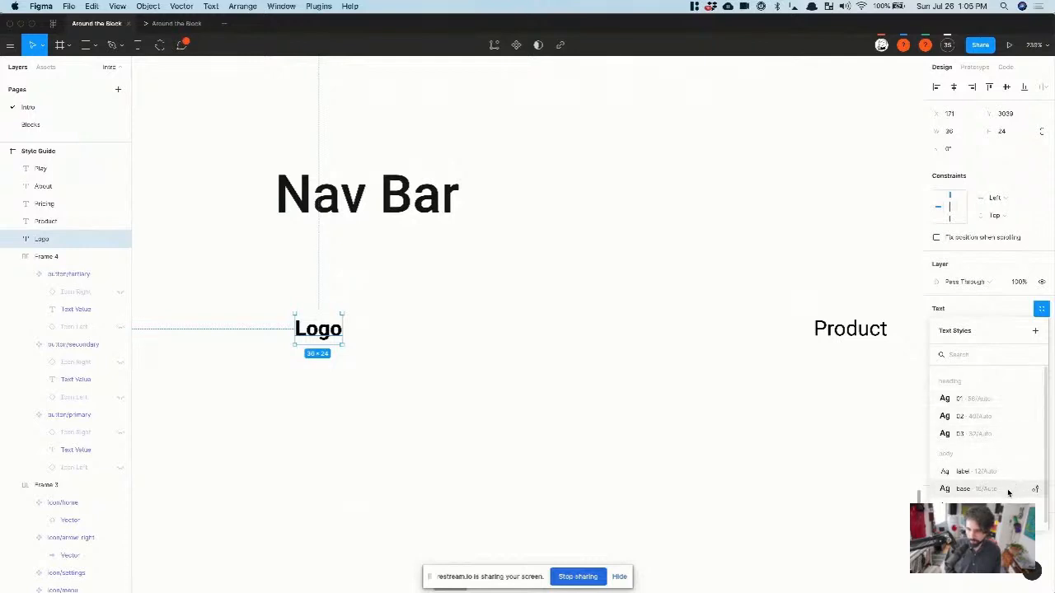
{"action": "left_click", "coordinate": [981, 489]}
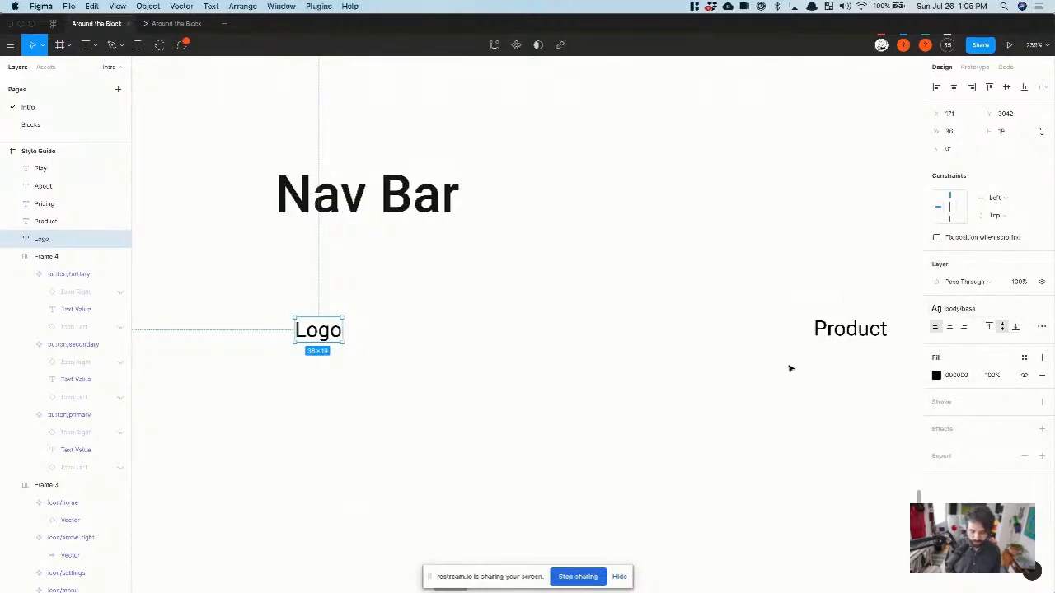
{"action": "key", "text": "super+z"}
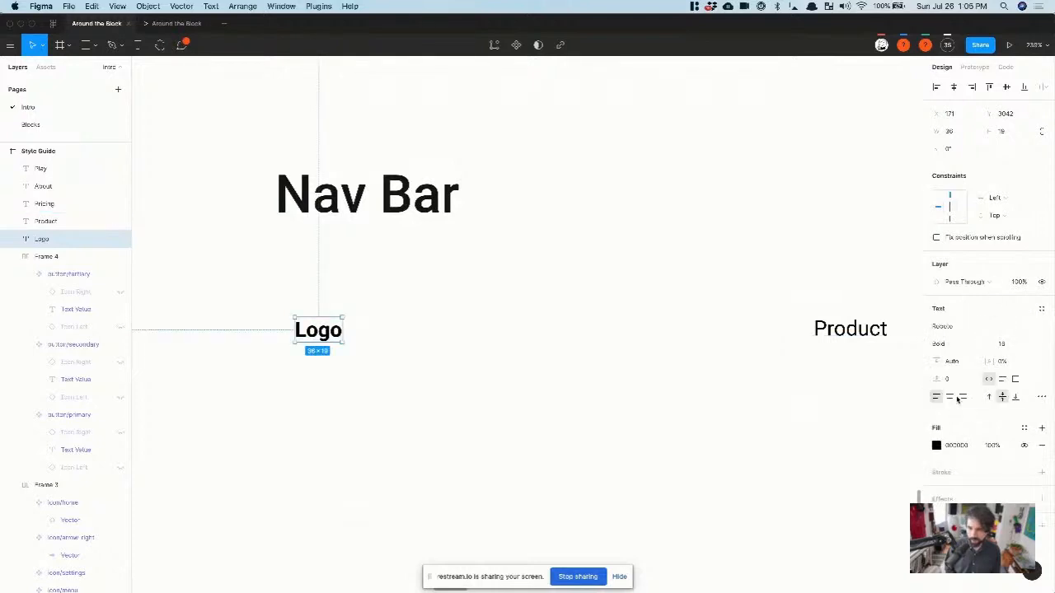
{"action": "scroll", "coordinate": [580, 389], "scroll_direction": "down", "scroll_amount": 5}
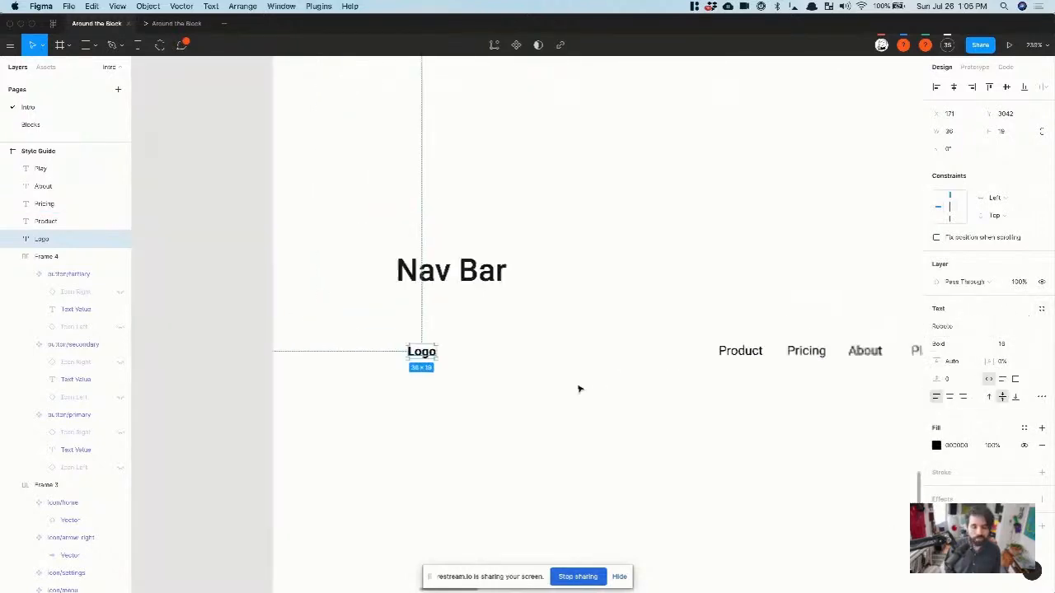
{"action": "scroll", "coordinate": [580, 389], "scroll_direction": "down", "scroll_amount": 1}
Step: Align the Logo text's left edge with the Nav Bar heading
{"action": "left_click", "coordinate": [293, 341]}
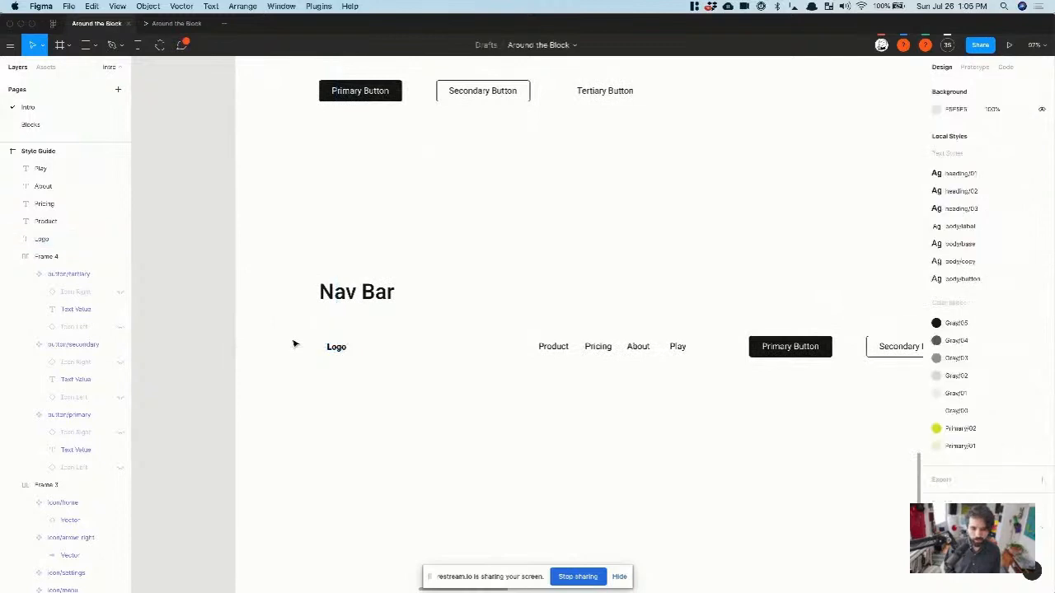
{"action": "left_click_drag", "start_coordinate": [289, 330], "coordinate": [878, 393]}
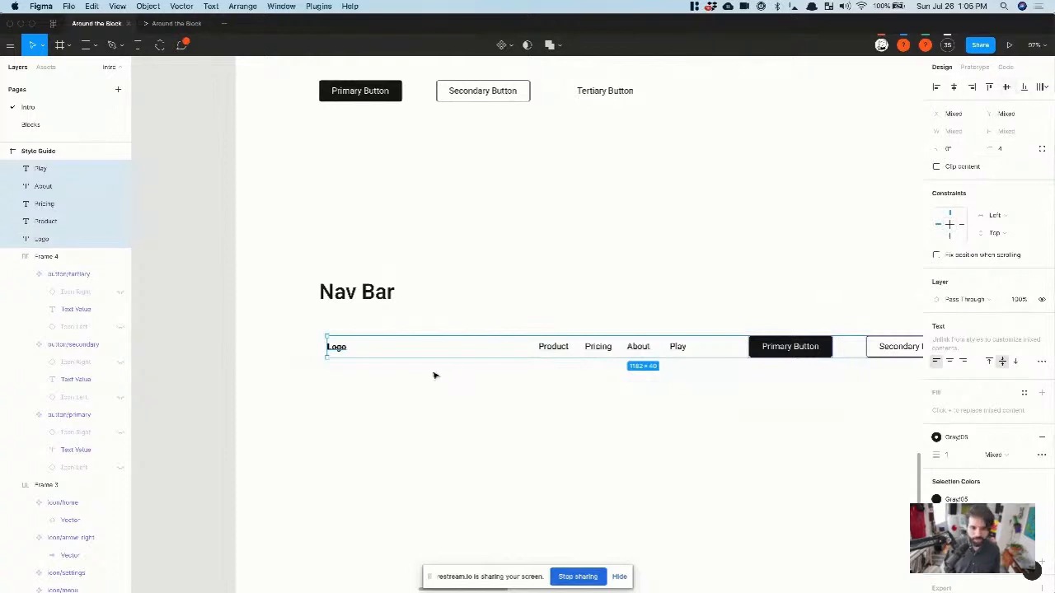
{"action": "left_click", "coordinate": [369, 425]}
{"action": "left_click", "coordinate": [334, 349]}
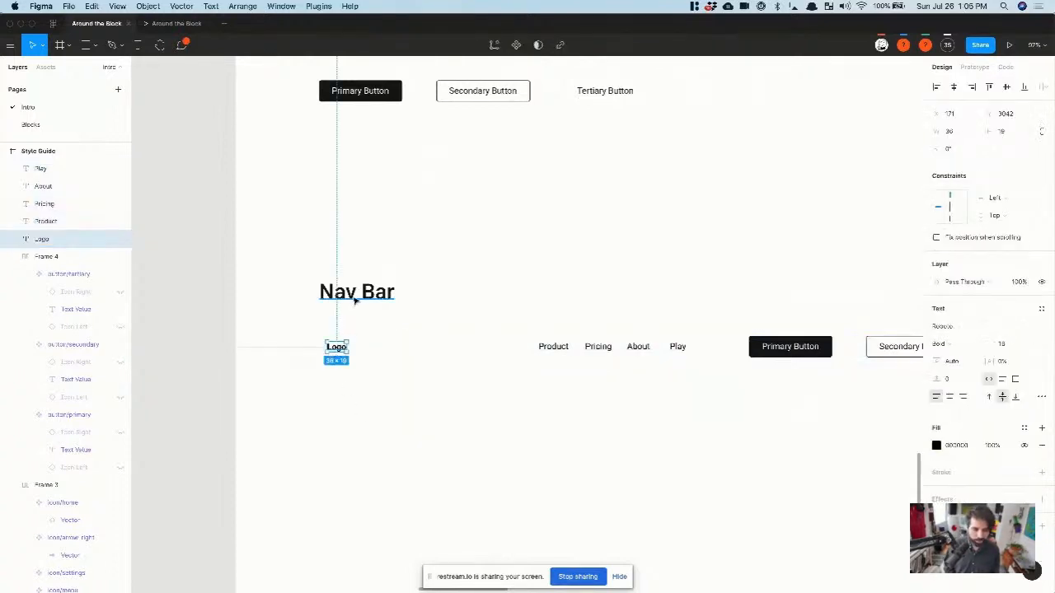
{"action": "left_click", "coordinate": [357, 302], "text": "shift"}
{"action": "left_click", "coordinate": [936, 88]}
{"action": "left_click", "coordinate": [377, 445]}
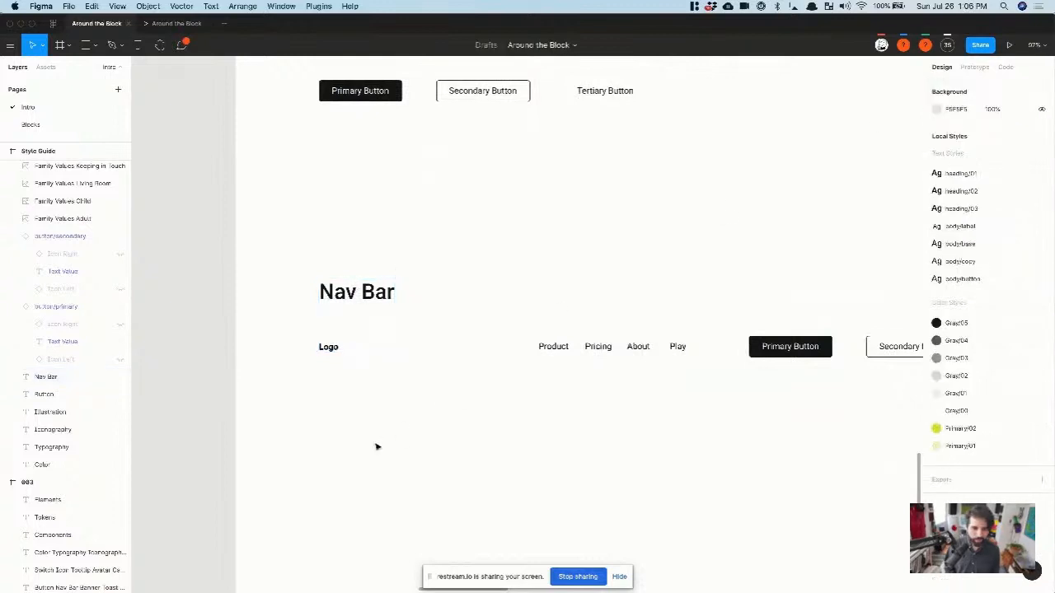
Step: Apply the body/base text style to the Product, Pricing, About and Play links
{"action": "left_click", "coordinate": [330, 349]}
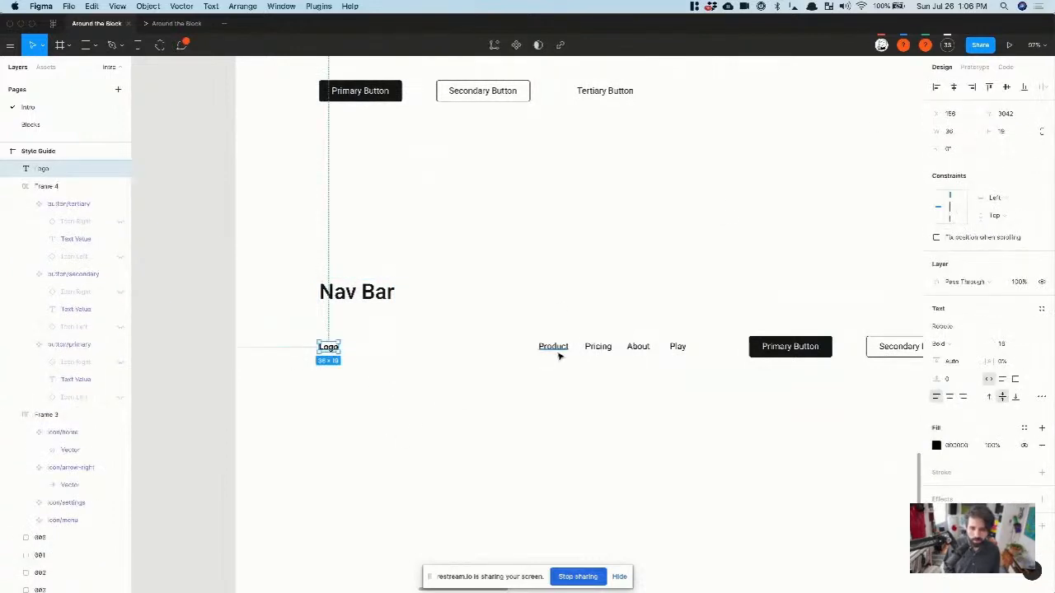
{"action": "left_click_drag", "start_coordinate": [696, 343], "coordinate": [511, 392]}
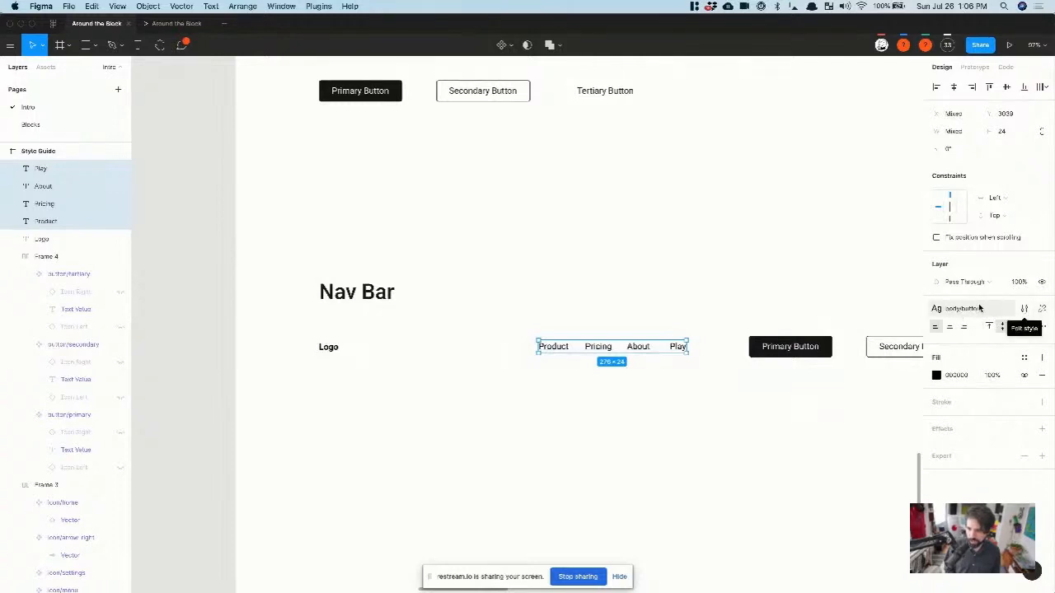
{"action": "left_click", "coordinate": [1023, 308]}
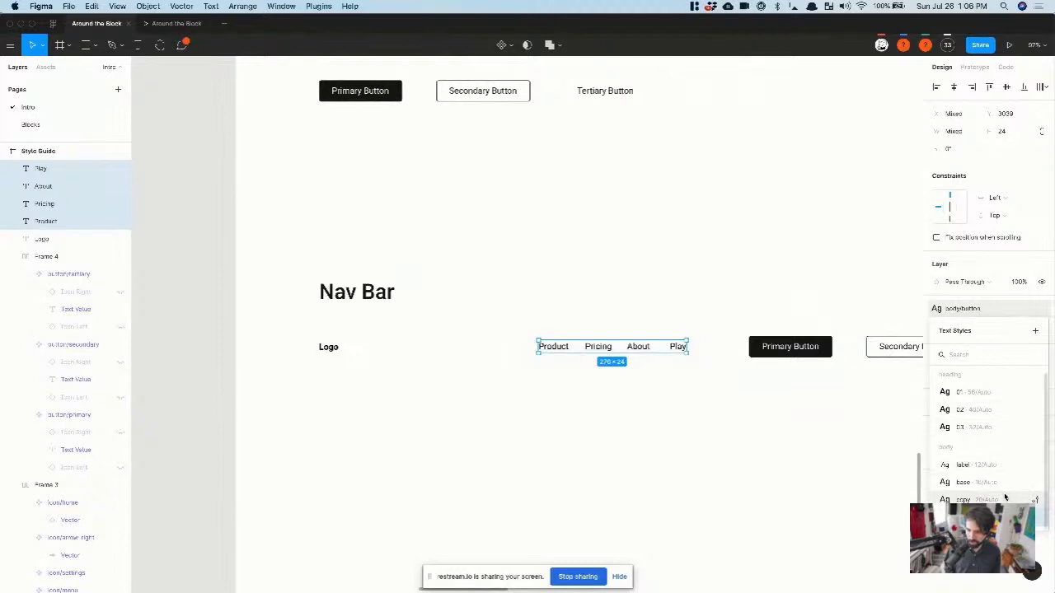
{"action": "left_click", "coordinate": [1005, 483]}
Step: Edit the body/base text style used by the Play link, setting its line height to 16*1.5 (24)
{"action": "left_click_drag", "start_coordinate": [289, 338], "coordinate": [379, 384]}
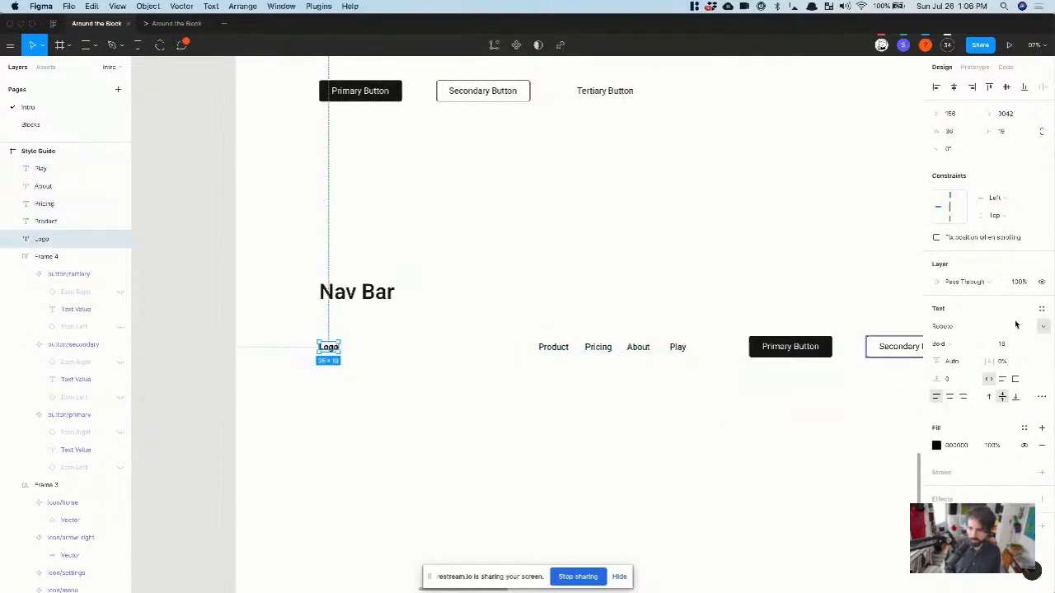
{"action": "left_click", "coordinate": [656, 403]}
{"action": "left_click", "coordinate": [678, 347]}
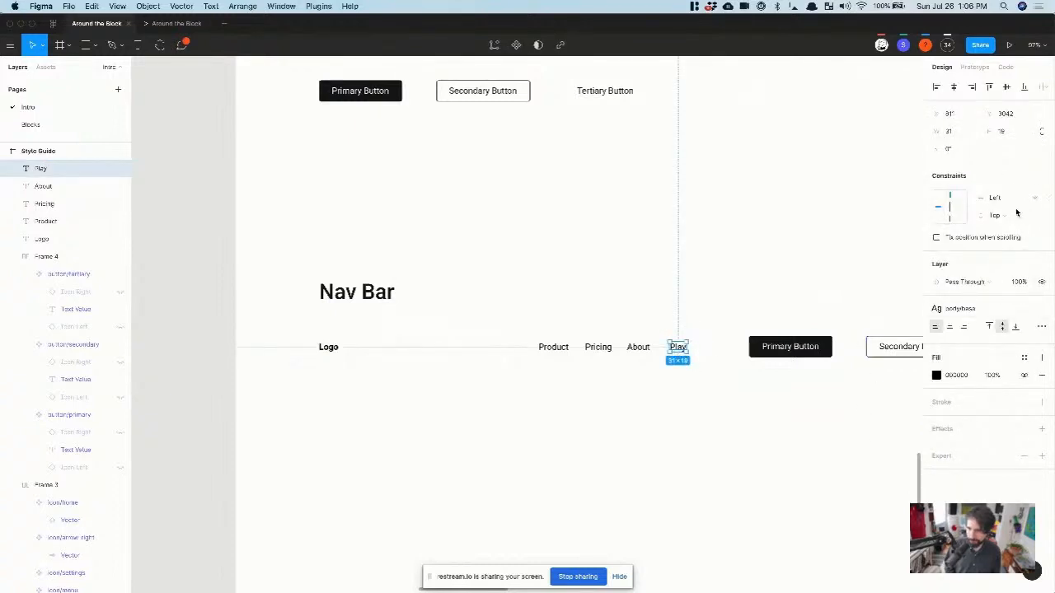
{"action": "left_click", "coordinate": [1019, 310]}
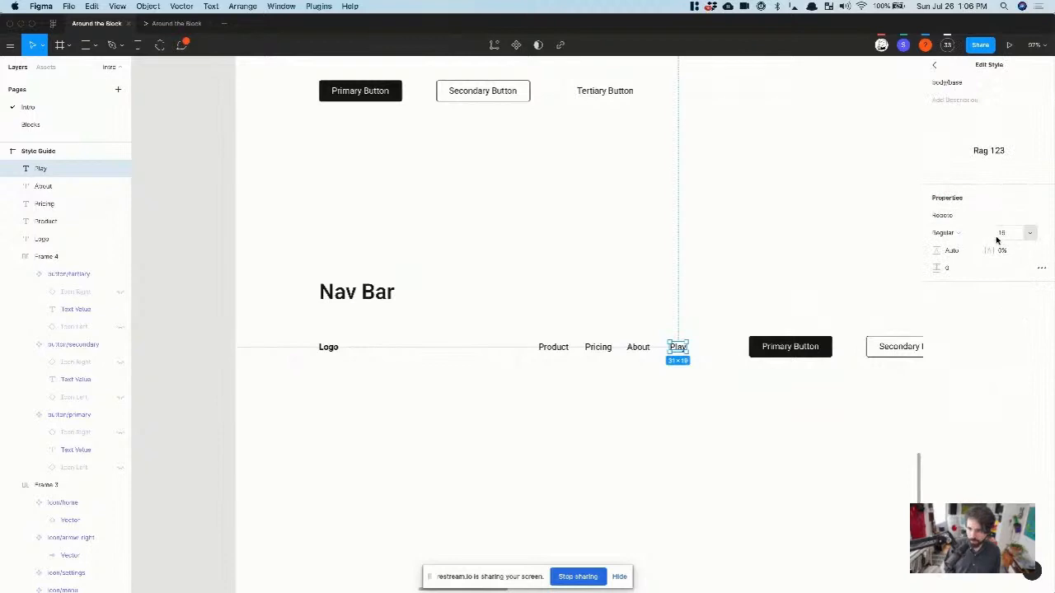
{"action": "left_click", "coordinate": [953, 251]}
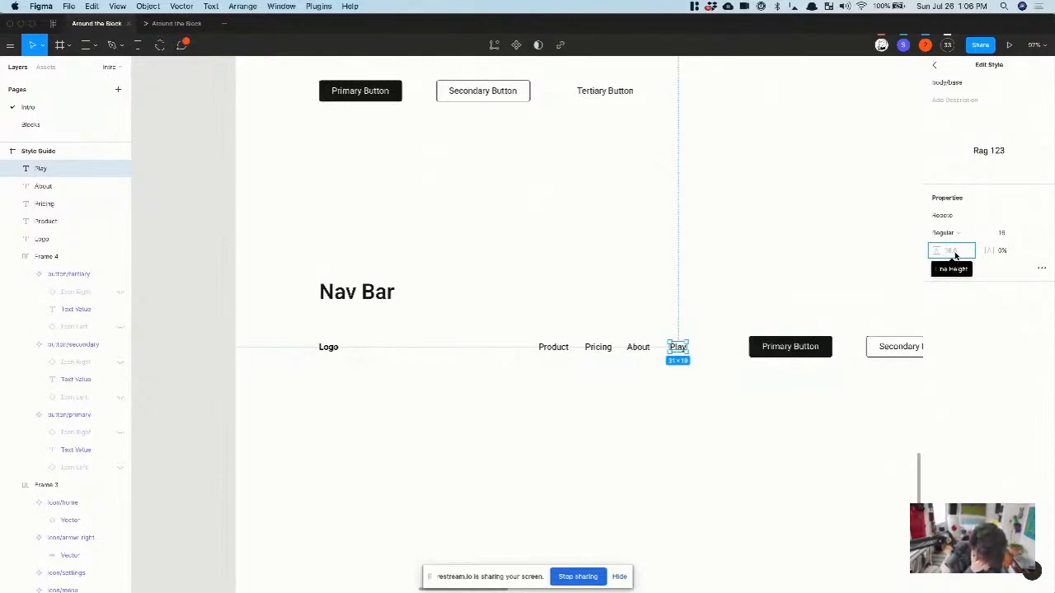
{"action": "type", "text": "16*1.5"}
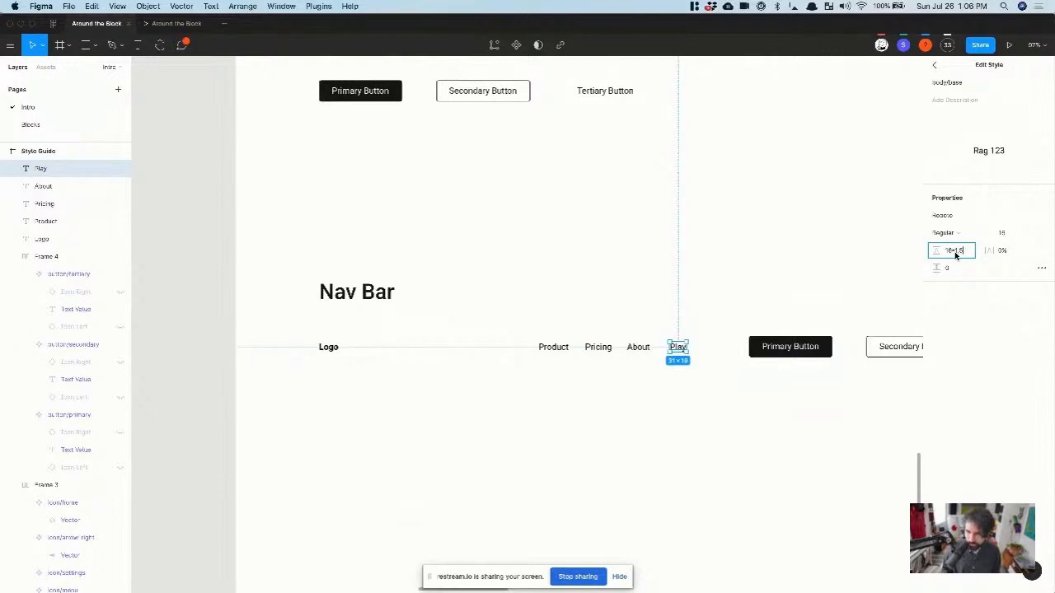
{"action": "key", "text": "Return"}
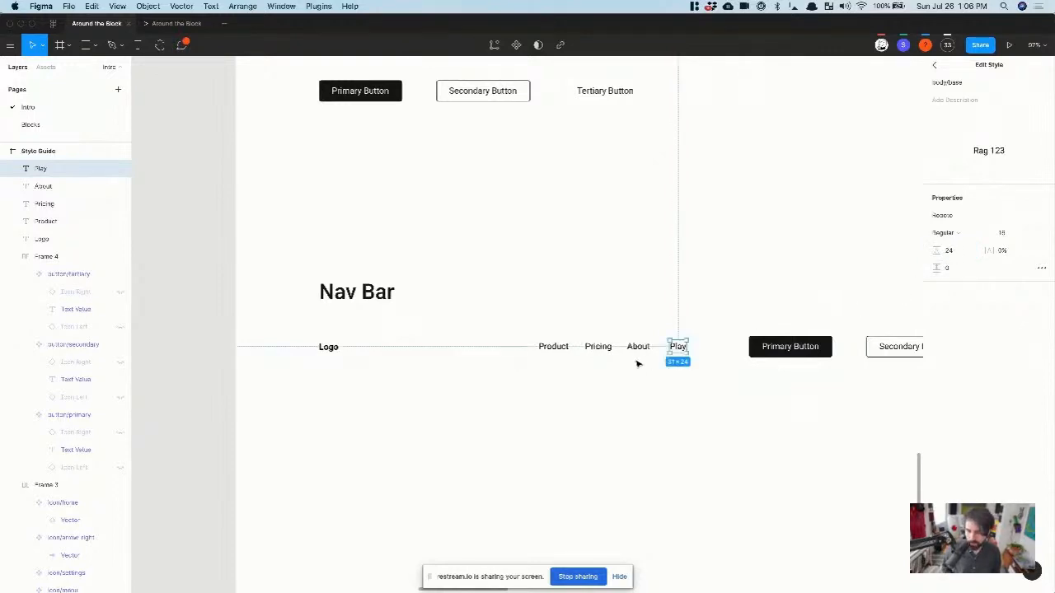
{"action": "scroll", "coordinate": [707, 343], "scroll_direction": "up", "scroll_amount": 3}
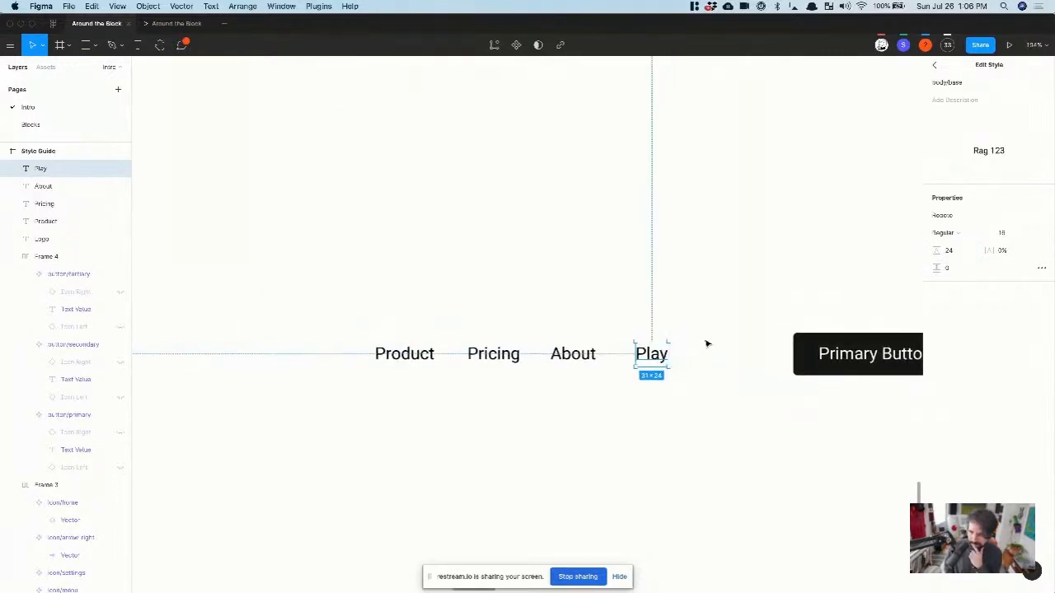
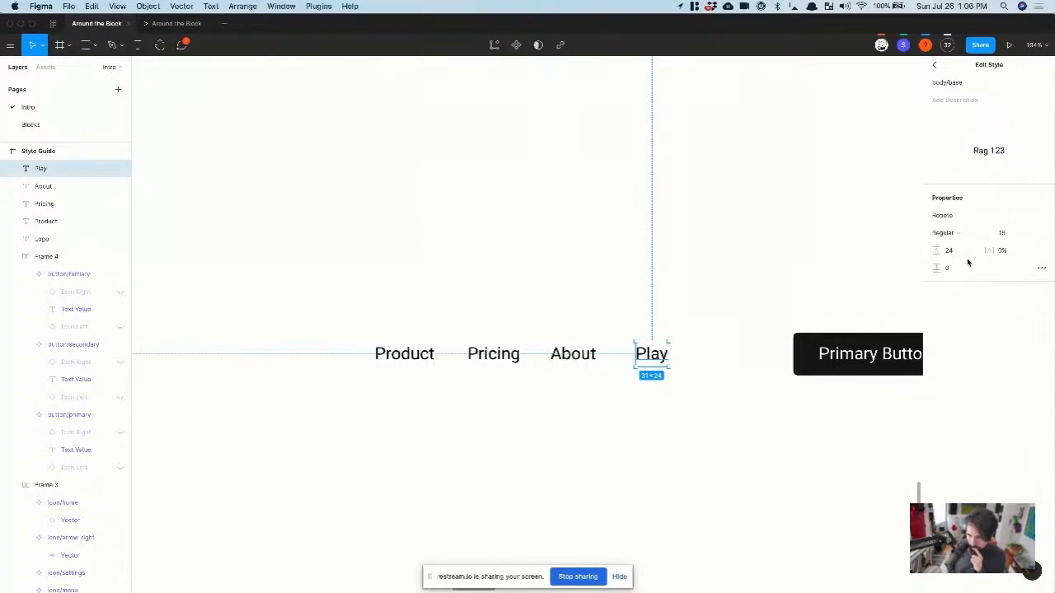
{"action": "left_click", "coordinate": [675, 245]}
{"action": "scroll", "coordinate": [675, 246], "scroll_direction": "down", "scroll_amount": 5}
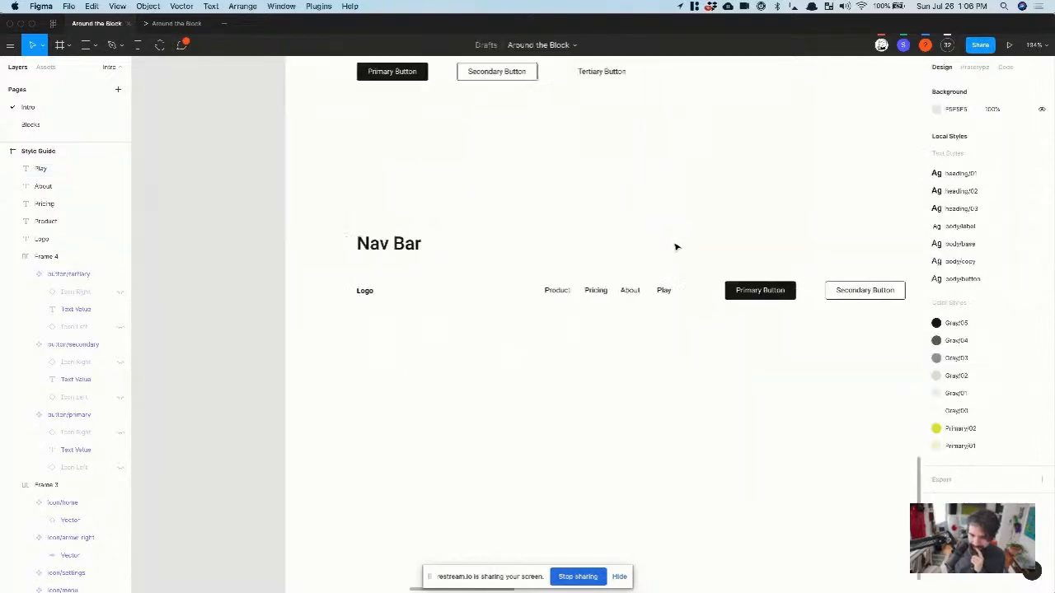
{"action": "scroll", "coordinate": [676, 246], "scroll_direction": "right", "scroll_amount": 3}
{"action": "left_click", "coordinate": [527, 282]}
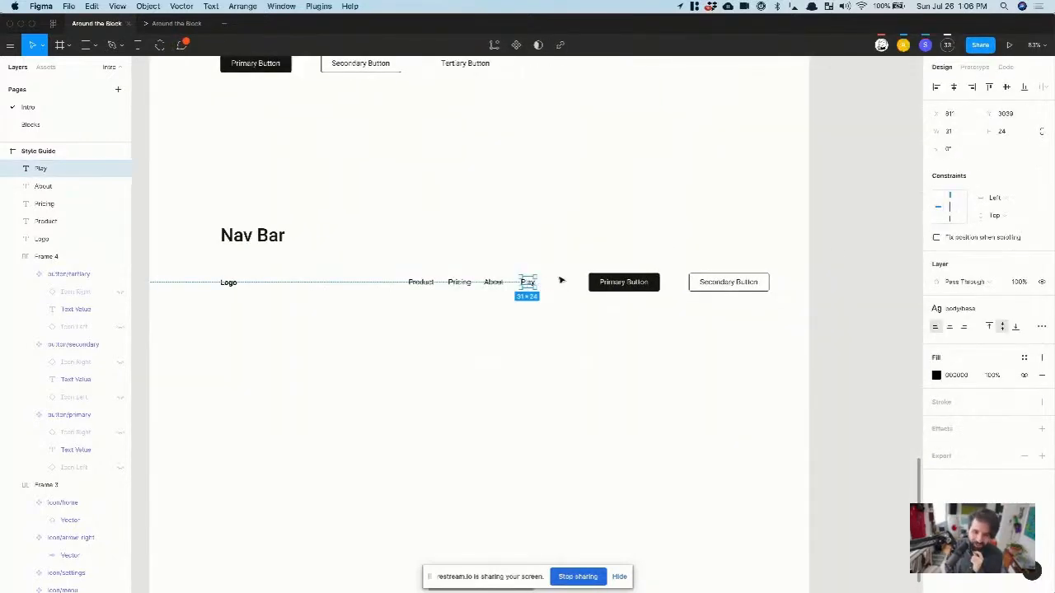
{"action": "left_click", "coordinate": [492, 282]}
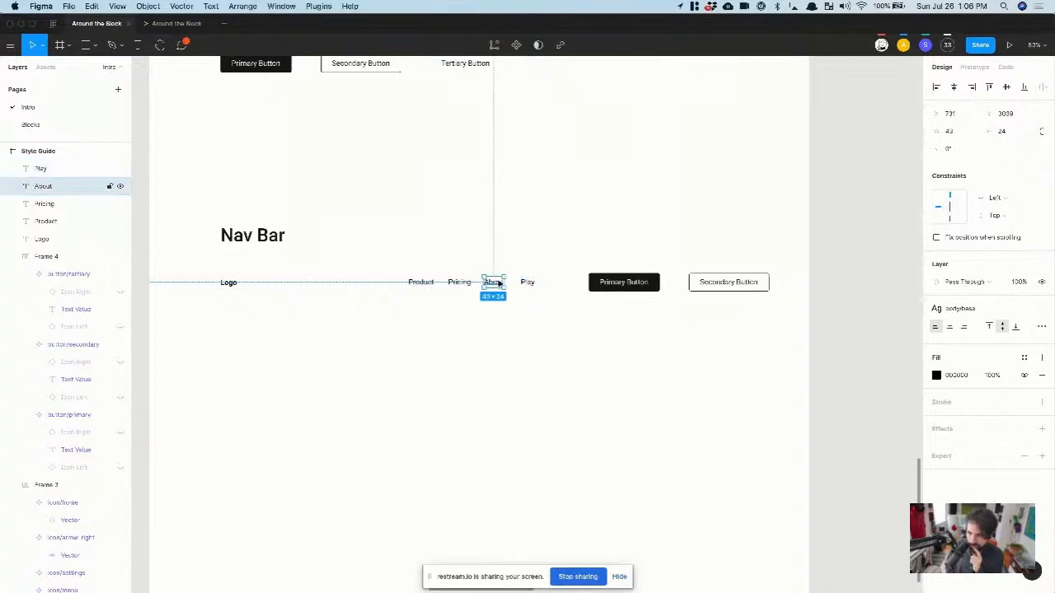
{"action": "left_click", "coordinate": [555, 272]}
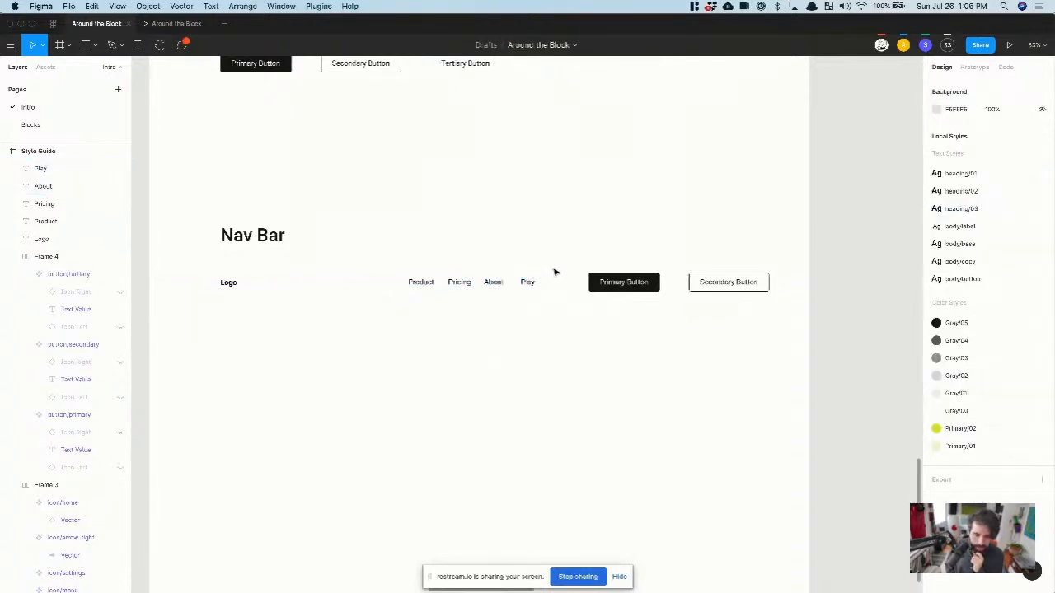
Step: Duplicate the Play link directly below the original and apply the body/label text style to the copy
{"action": "scroll", "coordinate": [555, 273], "scroll_direction": "up", "scroll_amount": 3}
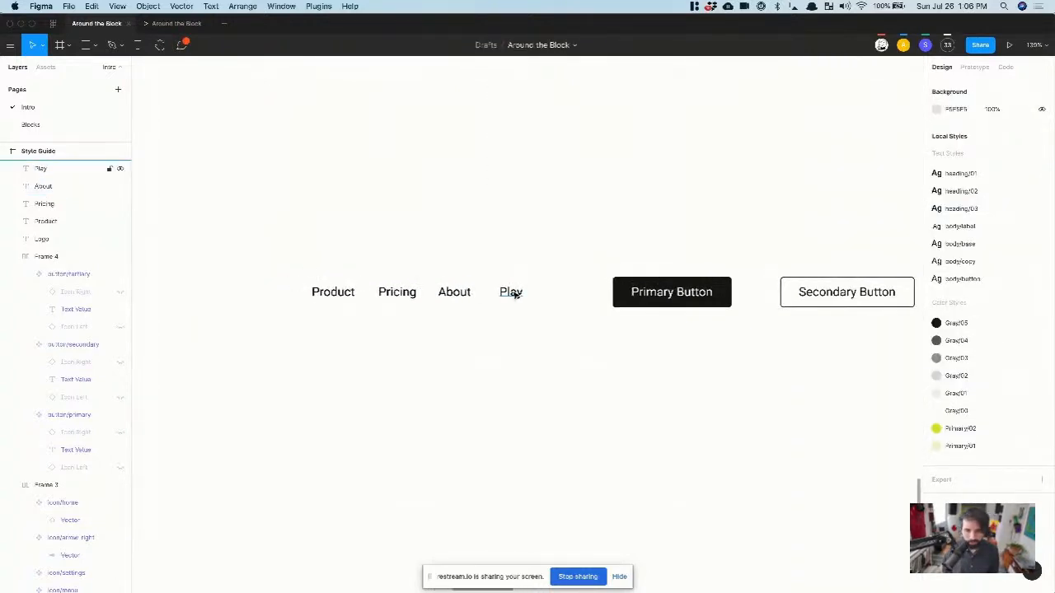
{"action": "left_click_drag", "start_coordinate": [512, 293], "coordinate": [519, 356]}
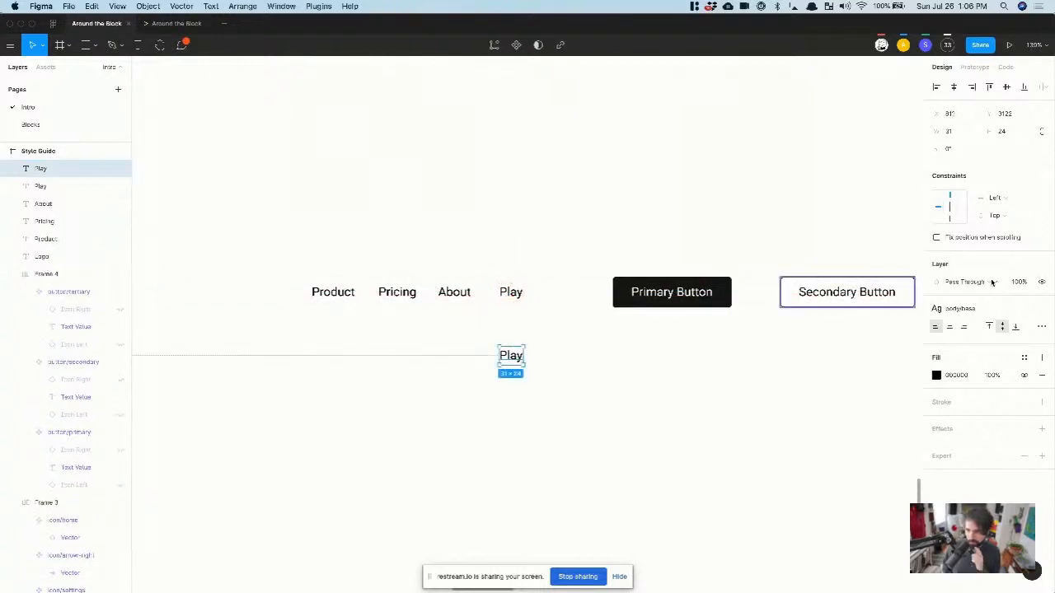
{"action": "left_click", "coordinate": [978, 304]}
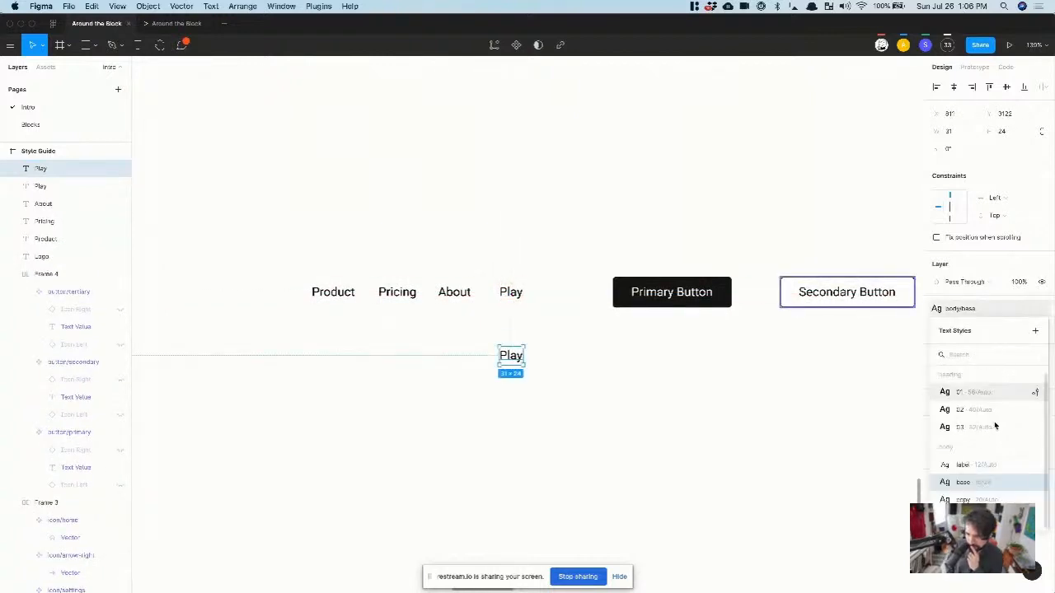
{"action": "left_click", "coordinate": [1004, 467]}
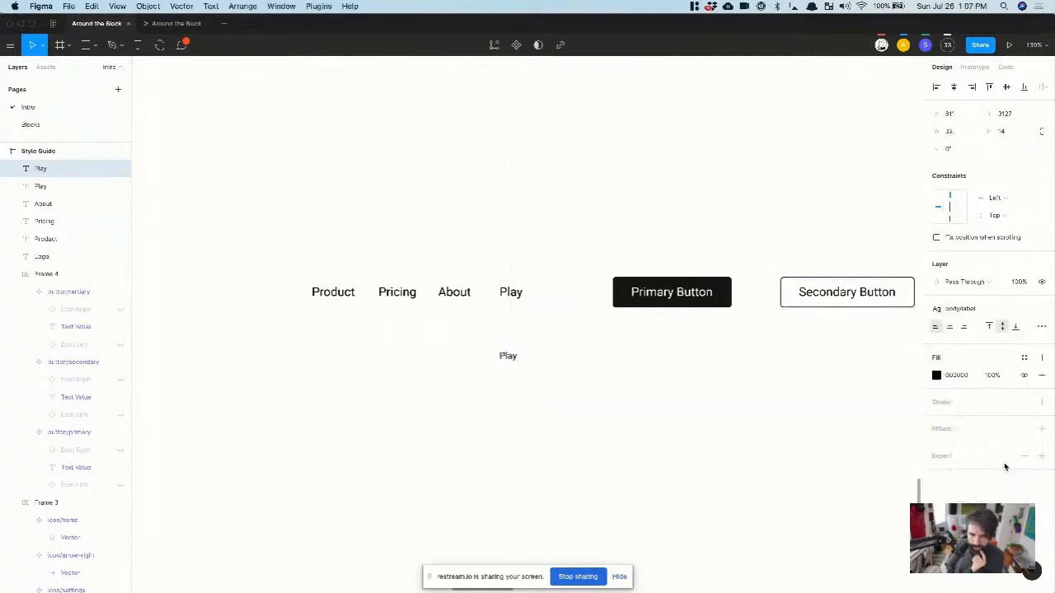
Step: Edit the body/label text style used by the Play copy, setting its line height to 18
{"action": "left_click", "coordinate": [1025, 308]}
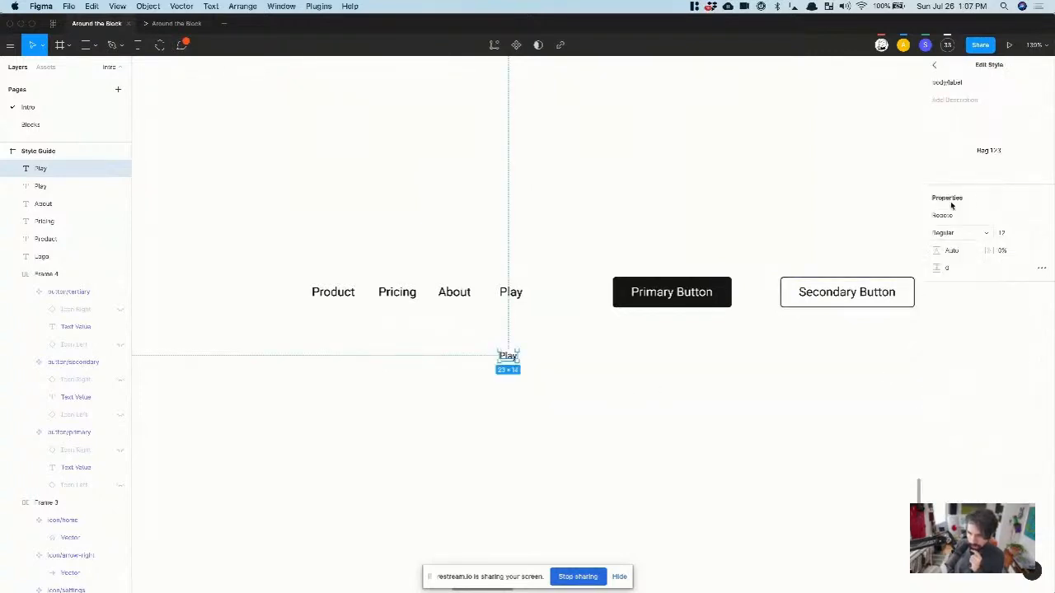
{"action": "left_click", "coordinate": [962, 253]}
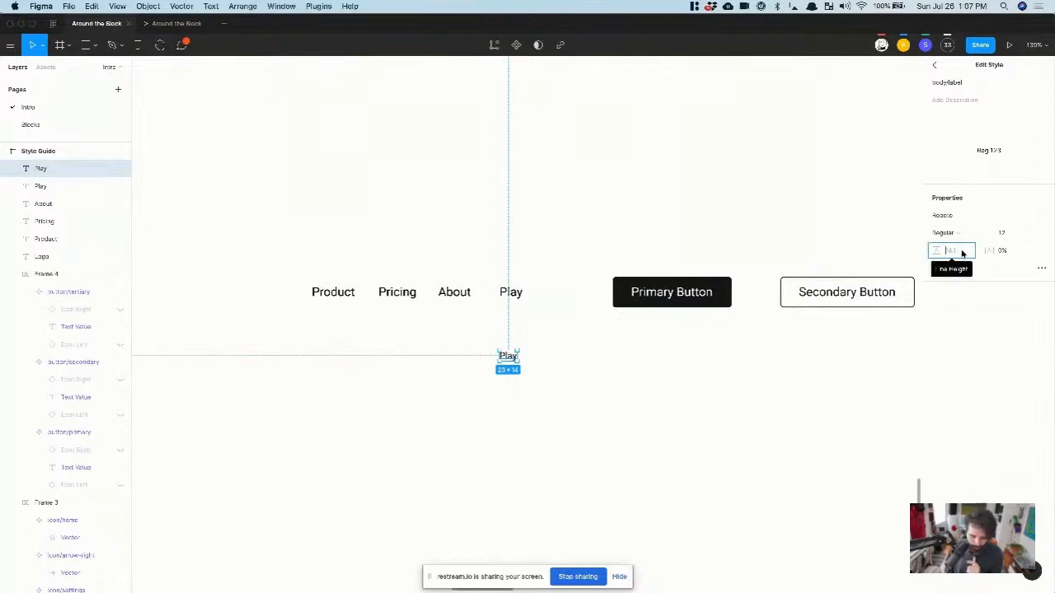
{"action": "type", "text": "12+4"}
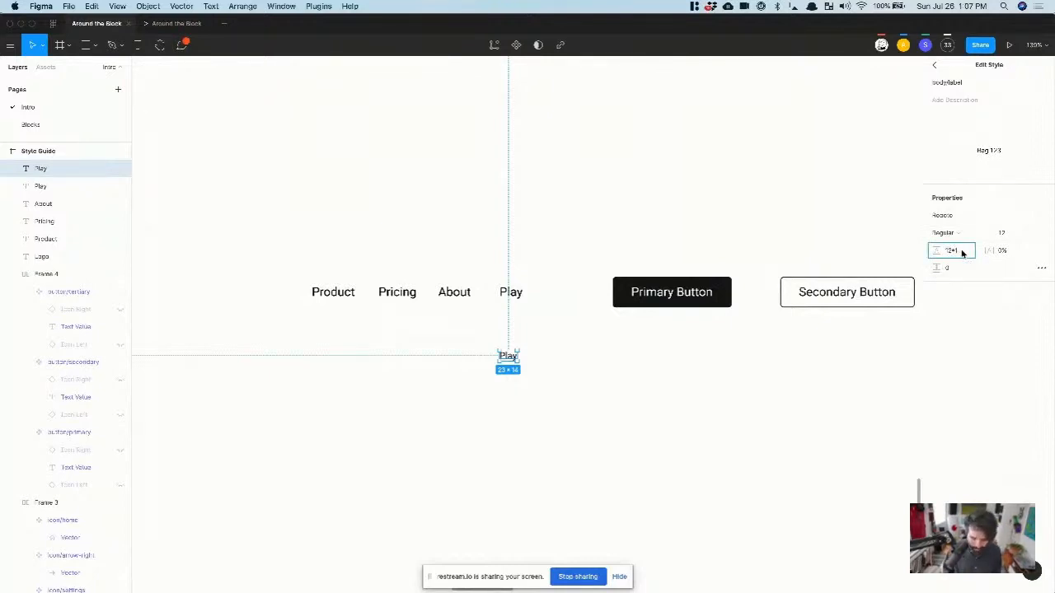
{"action": "key", "text": "Return"}
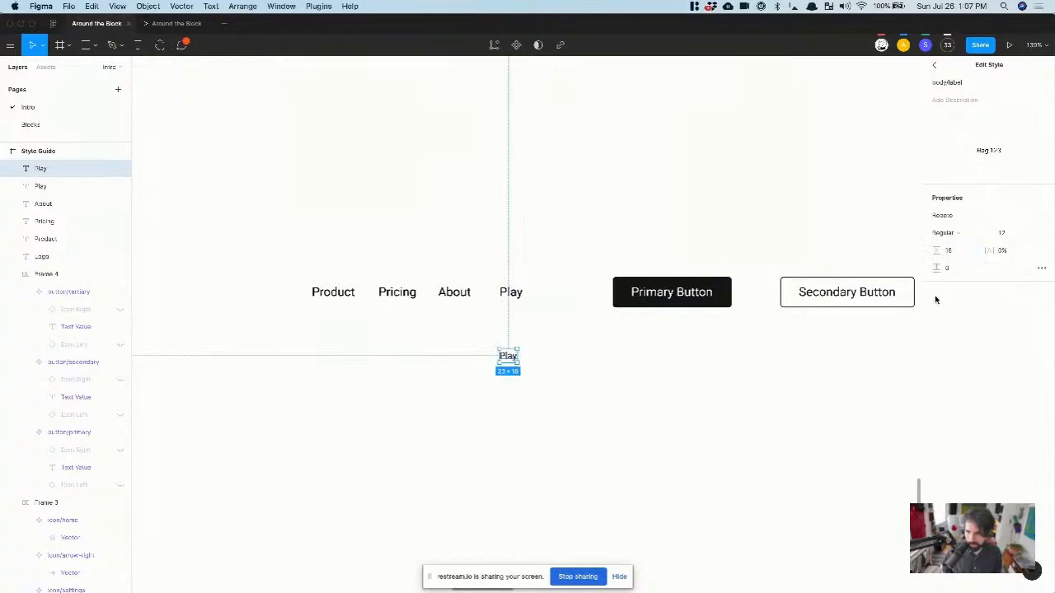
{"action": "left_click", "coordinate": [678, 430]}
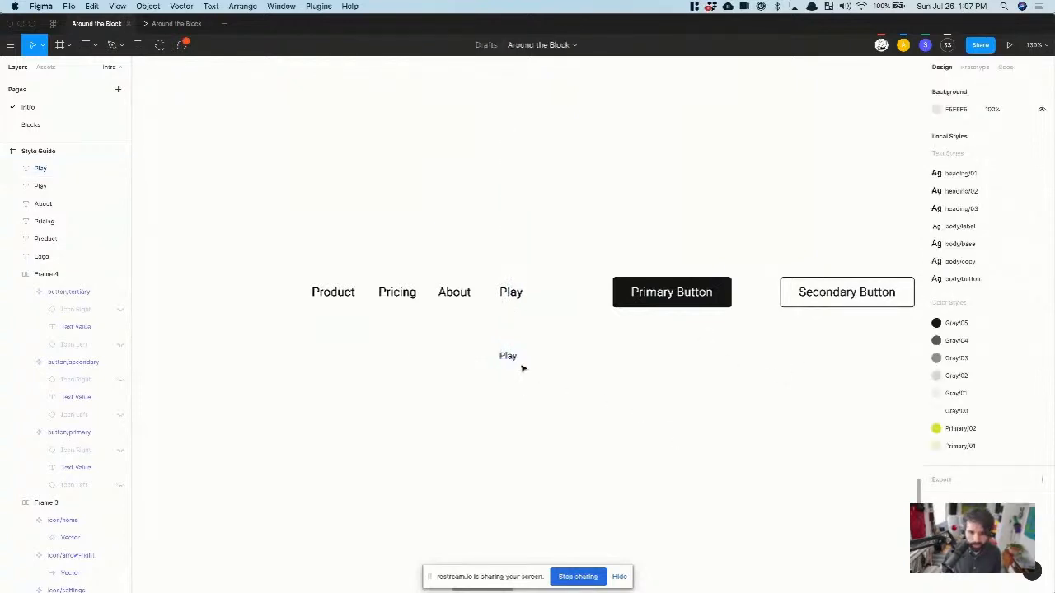
Step: Duplicate the small Play text below itself and apply the body/copy text style to the new copy
{"action": "left_click_drag", "start_coordinate": [511, 358], "coordinate": [514, 401]}
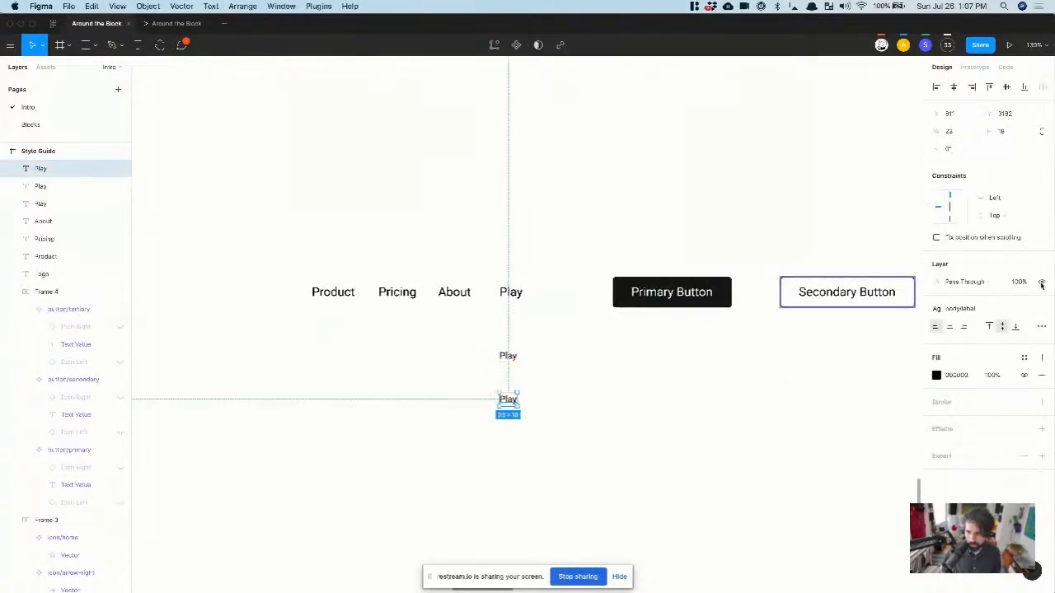
{"action": "left_click", "coordinate": [960, 309]}
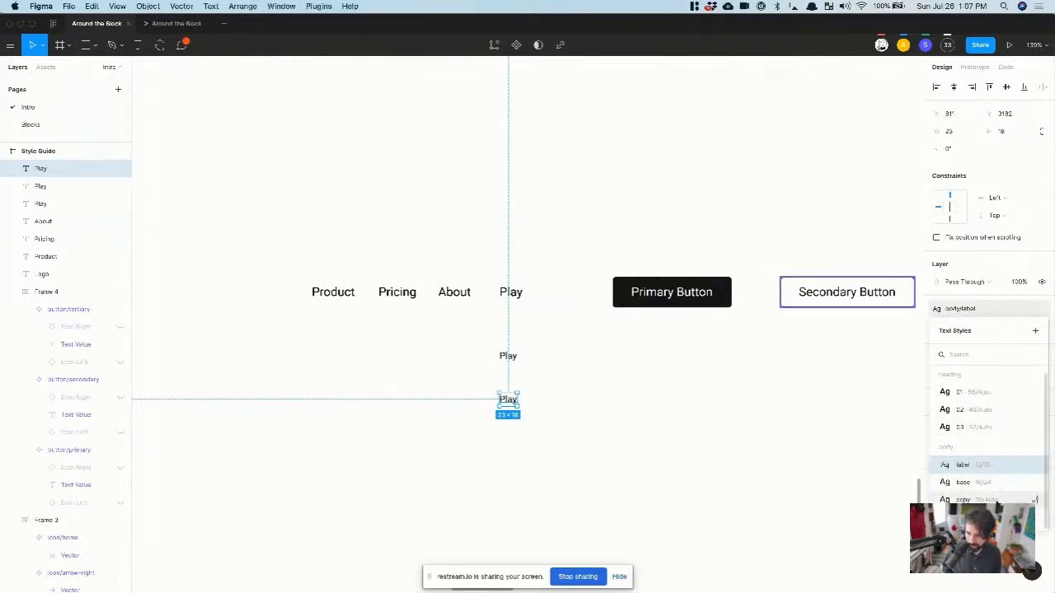
{"action": "left_click", "coordinate": [964, 500]}
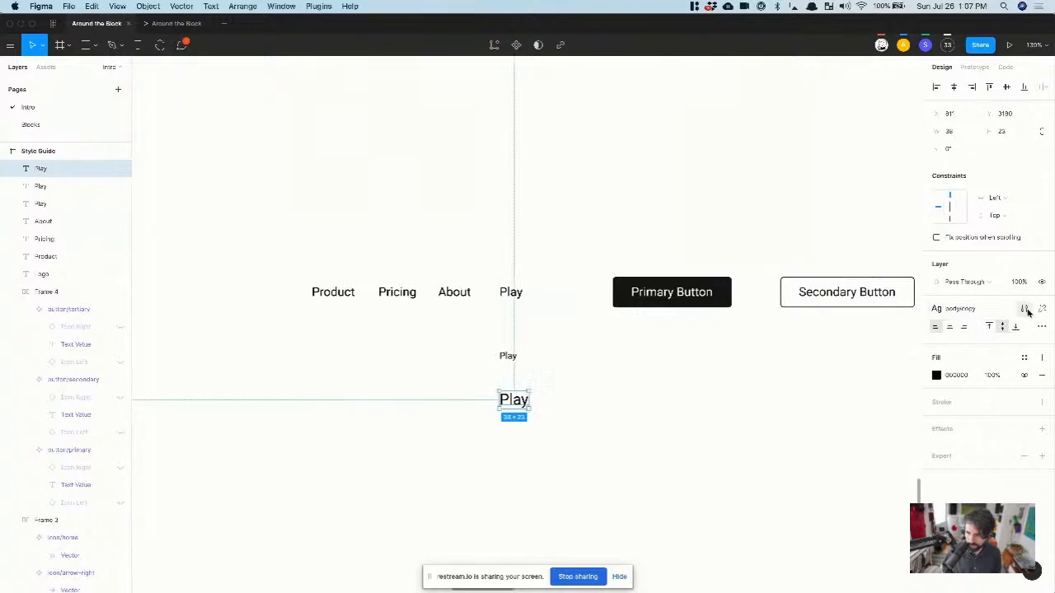
Step: Edit the body/copy text style, setting its line height to 20*1.4 (28)
{"action": "left_click", "coordinate": [1024, 309]}
{"action": "left_click", "coordinate": [958, 251]}
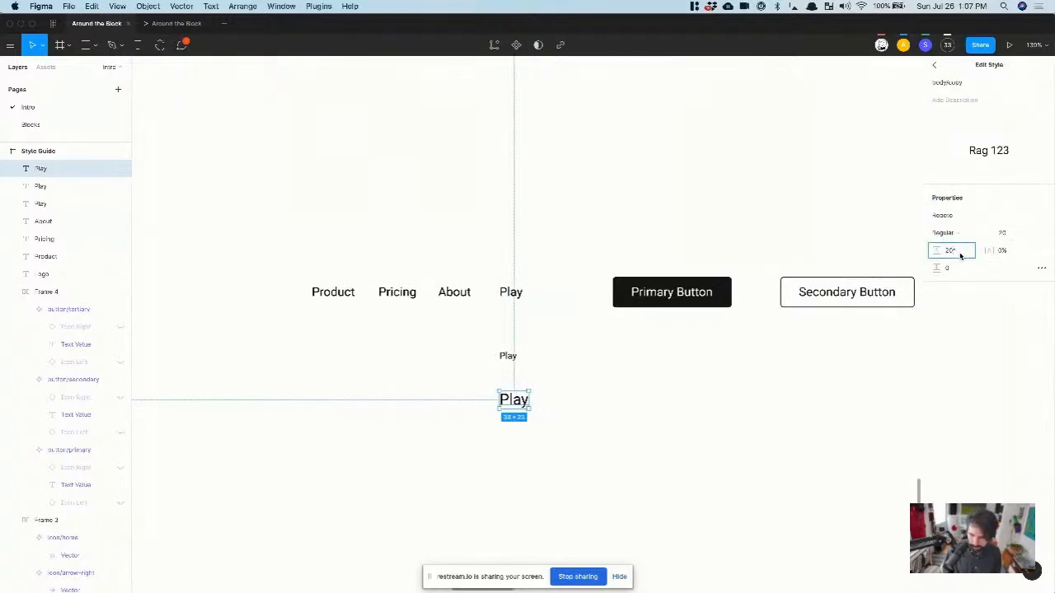
{"action": "type", "text": "20*1.4"}
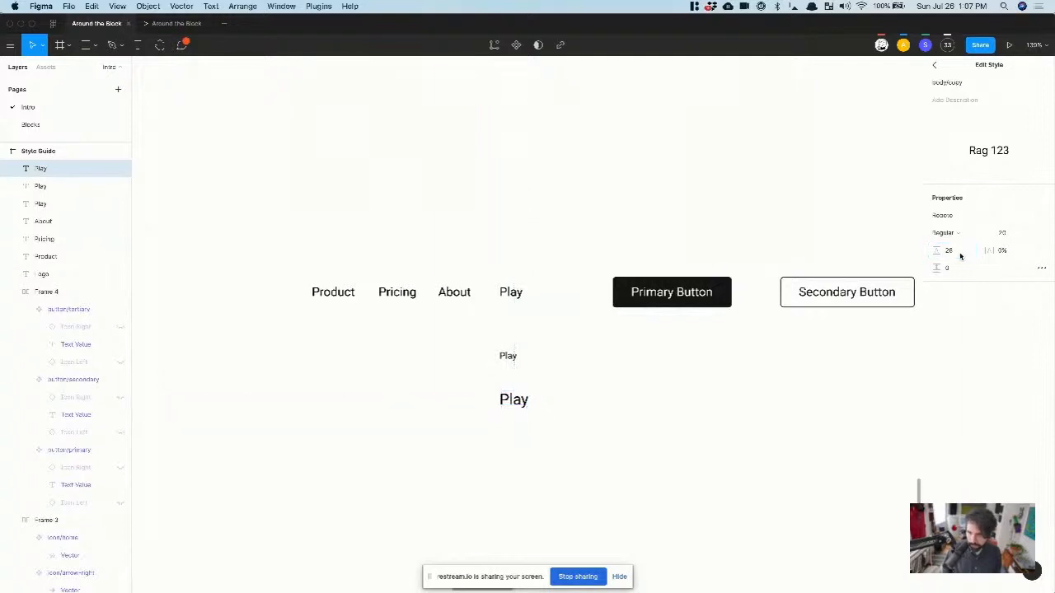
{"action": "key", "text": "Return"}
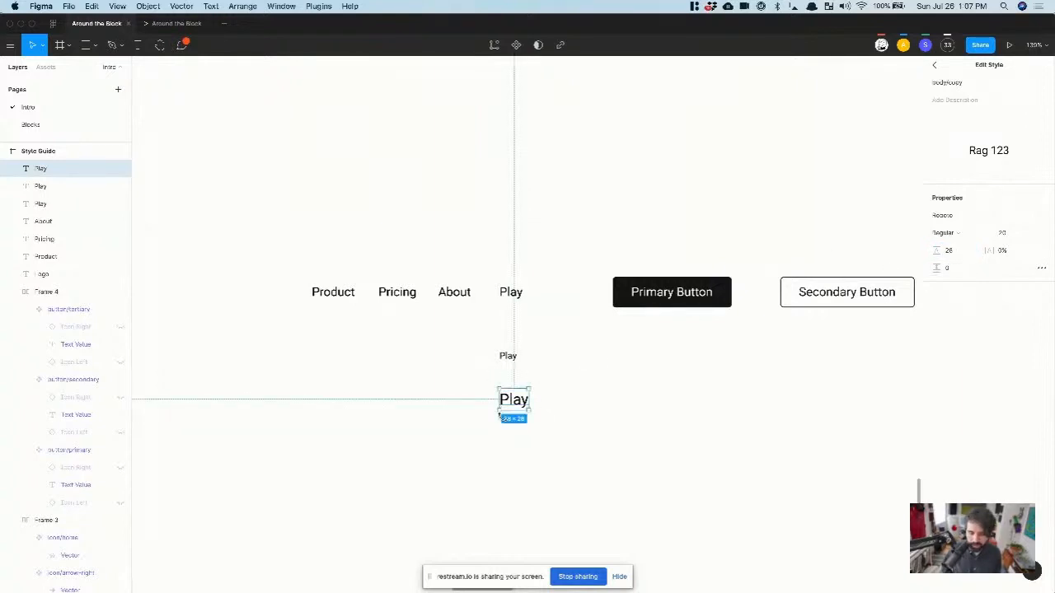
Step: Duplicate the body/copy Play text to its right and apply the heading/01 text style to the copy
{"action": "scroll", "coordinate": [503, 413], "scroll_direction": "up", "scroll_amount": 3}
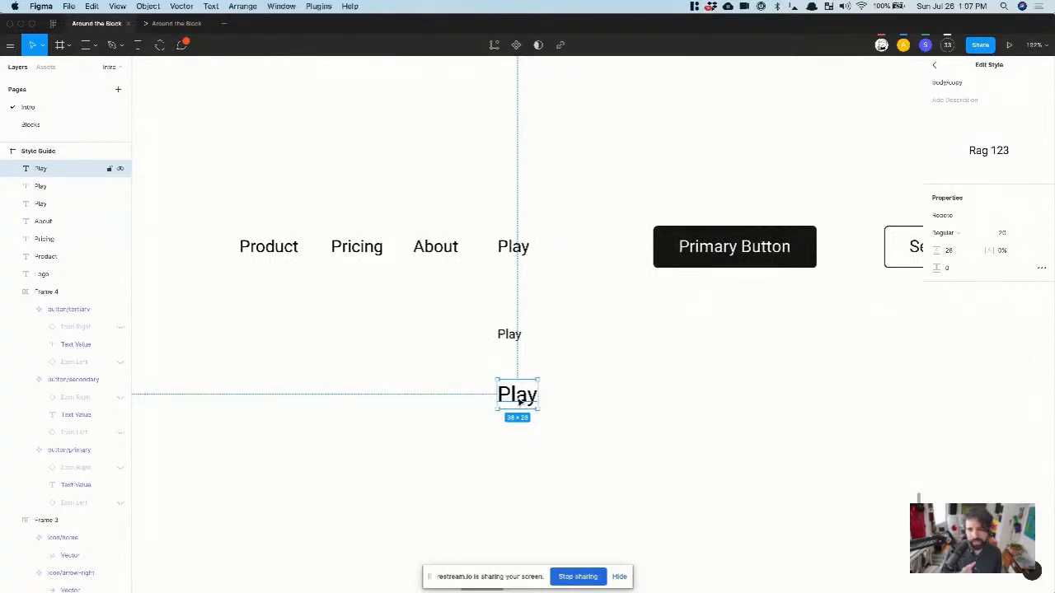
{"action": "scroll", "coordinate": [519, 401], "scroll_direction": "down", "scroll_amount": 3}
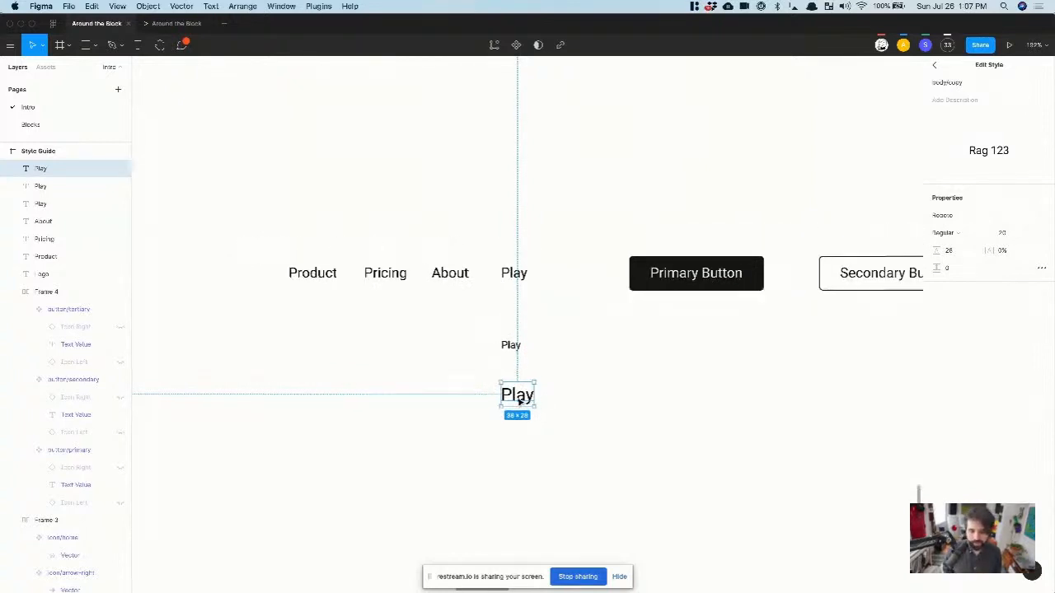
{"action": "left_click_drag", "start_coordinate": [517, 396], "coordinate": [588, 395]}
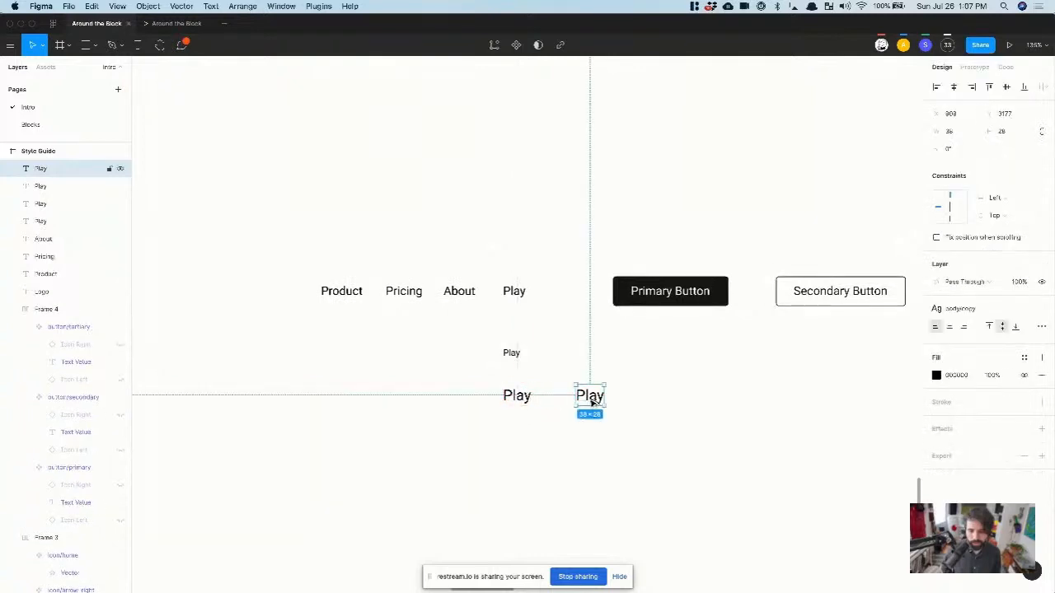
{"action": "left_click", "coordinate": [961, 310]}
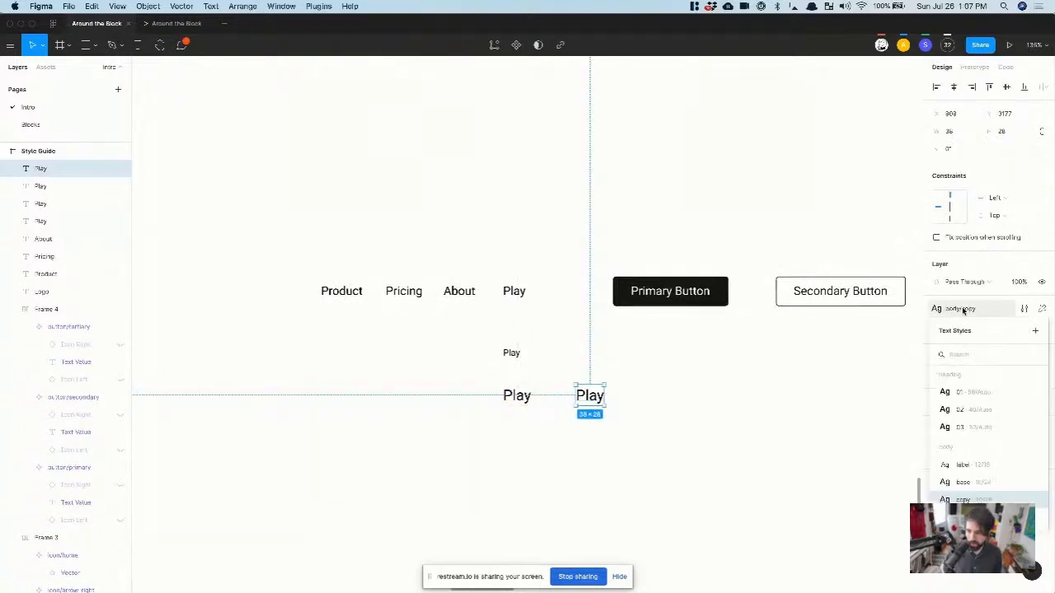
{"action": "left_click", "coordinate": [980, 392]}
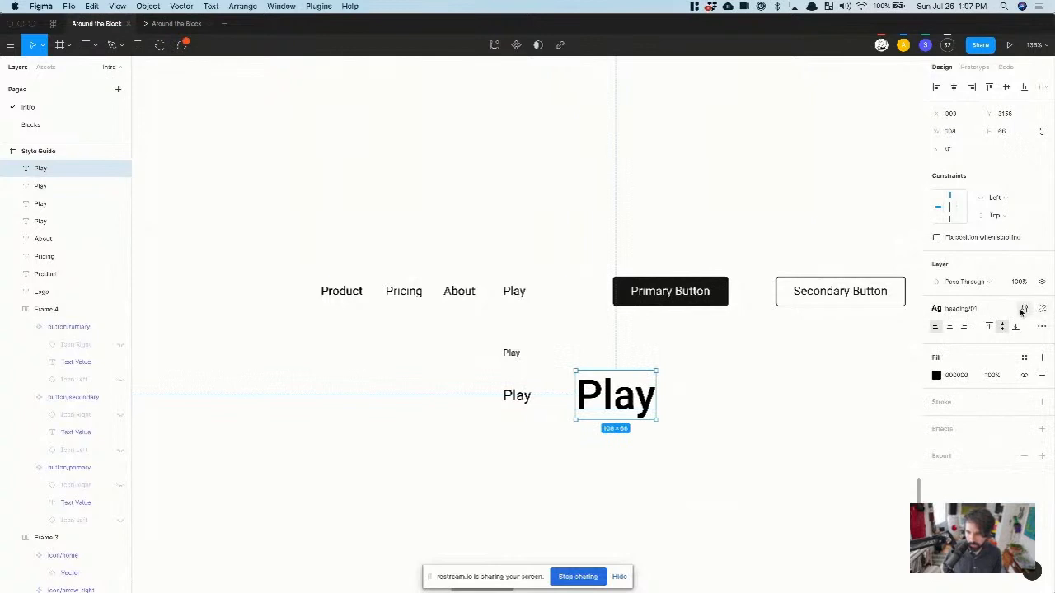
Step: Edit the heading/01 text style used by the large Play text, setting its line height to 62
{"action": "left_click", "coordinate": [1027, 309]}
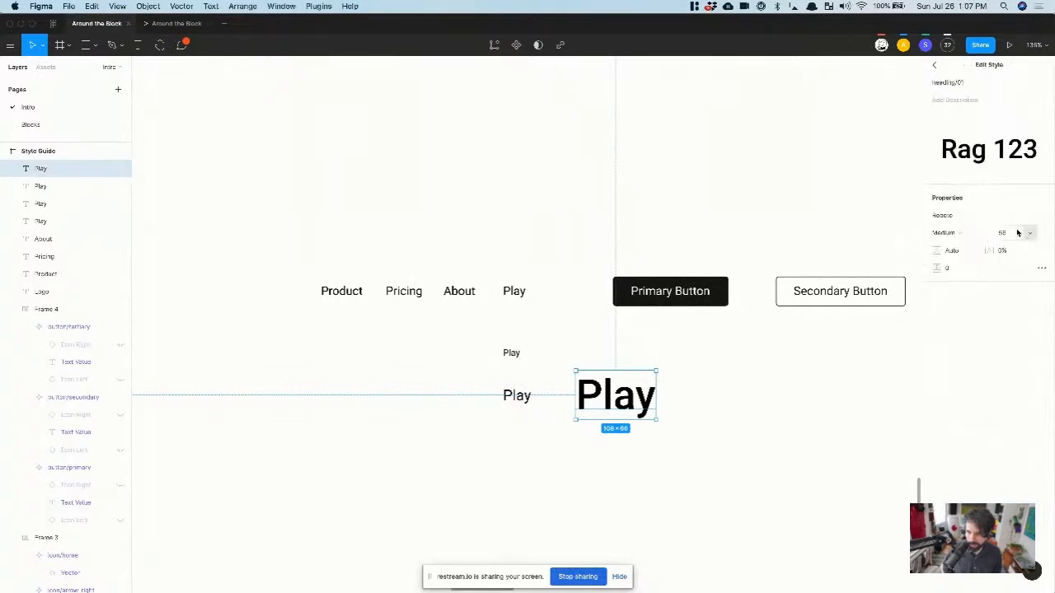
{"action": "left_click", "coordinate": [954, 252]}
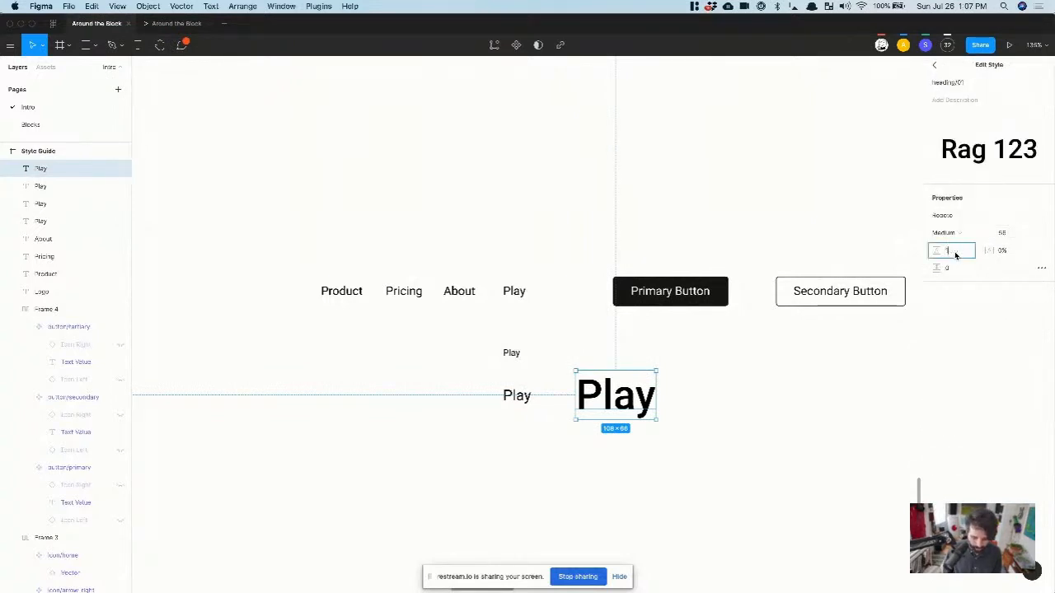
{"action": "type", "text": "58%"}
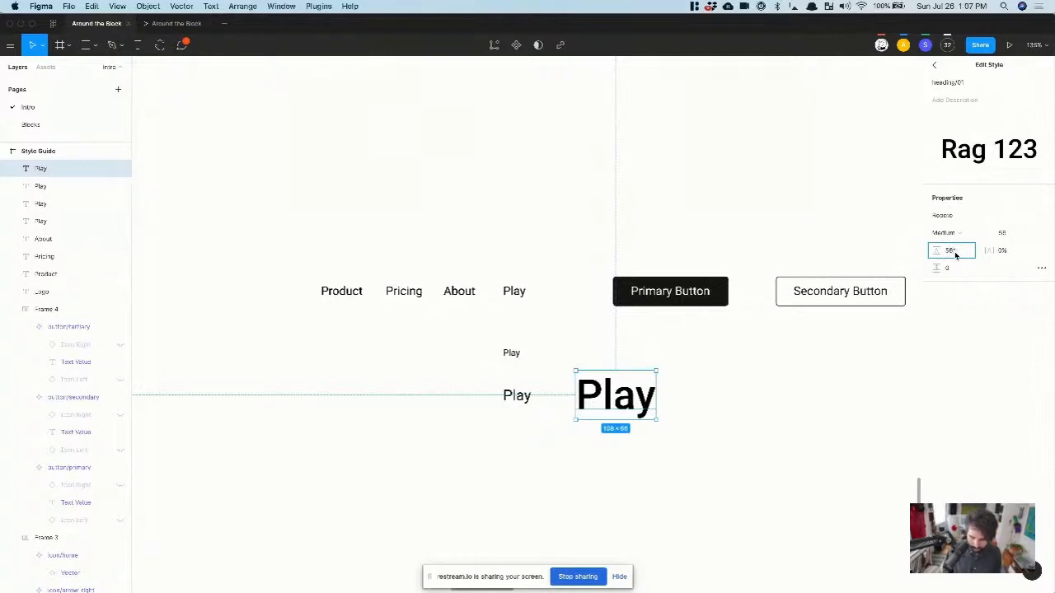
{"action": "key", "text": "Return"}
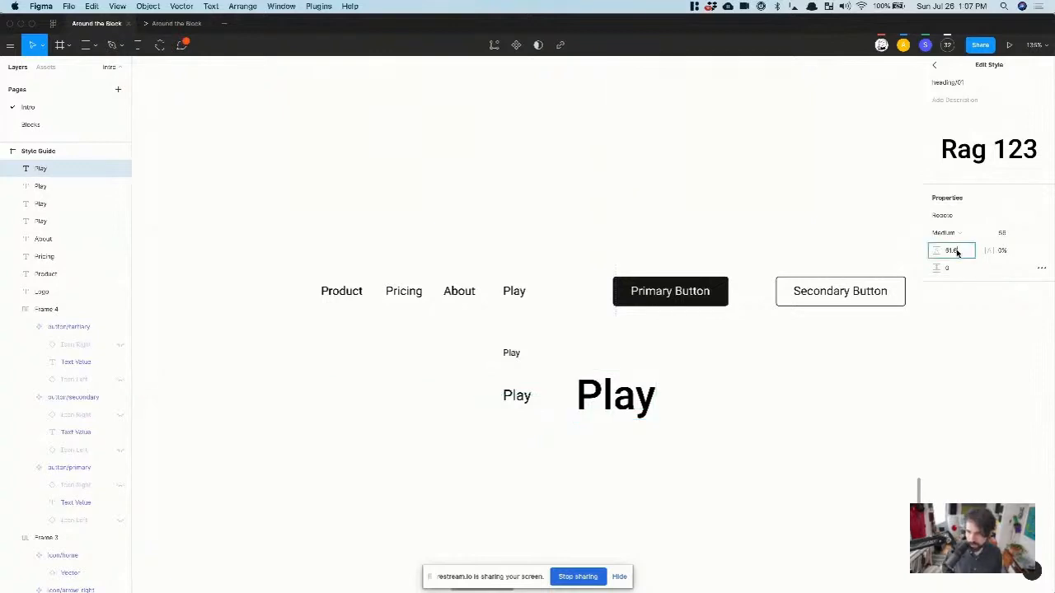
{"action": "type", "text": "8"}
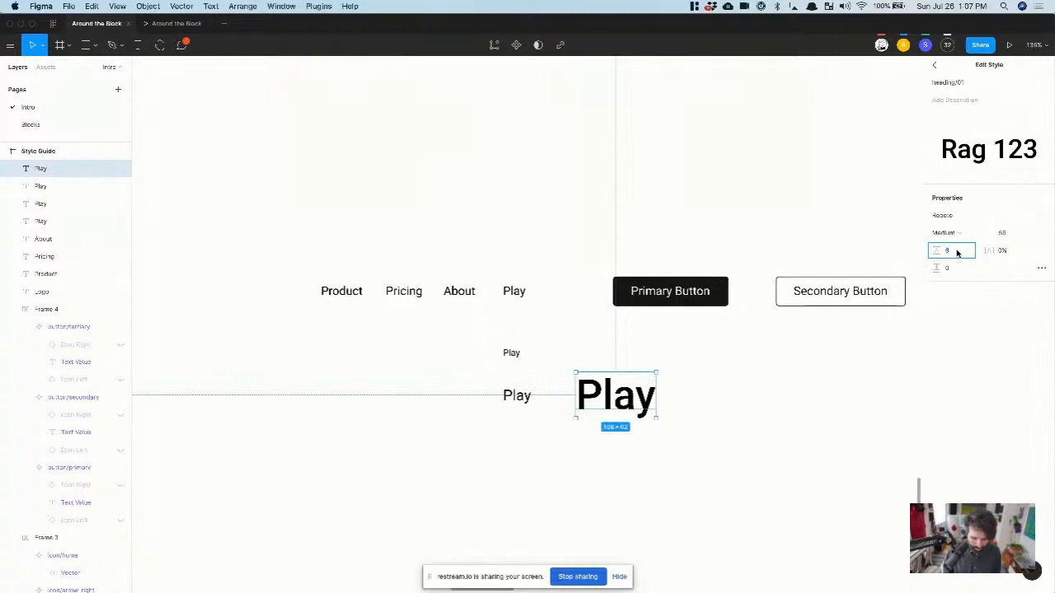
{"action": "type", "text": "2"}
{"action": "left_click", "coordinate": [668, 461]}
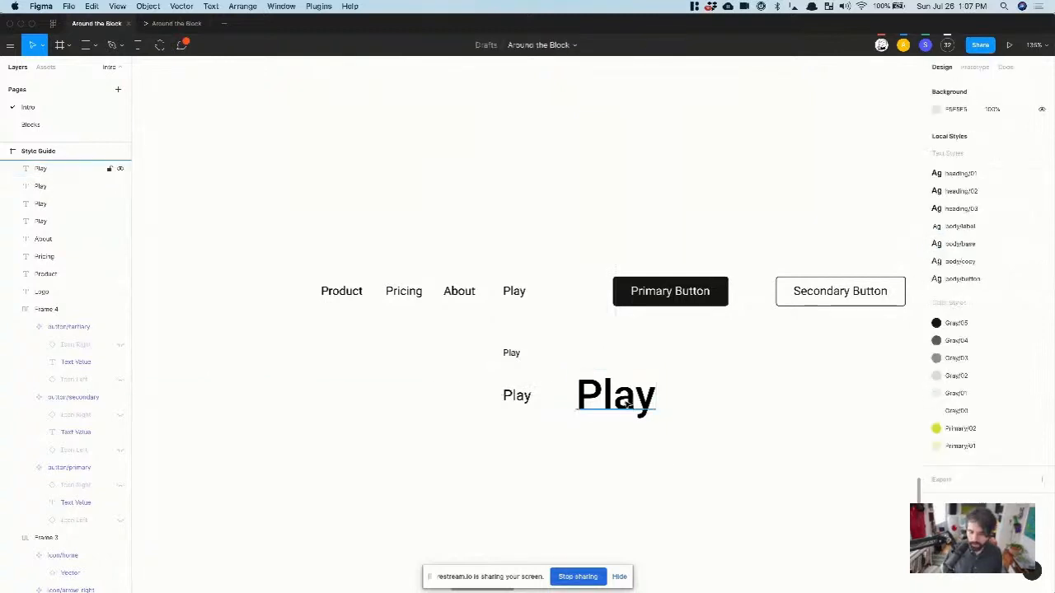
Step: Replace the large heading/01 Play text with "It looks Better" split over two lines
{"action": "double_click", "coordinate": [628, 396]}
{"action": "key", "text": "BackSpace"}
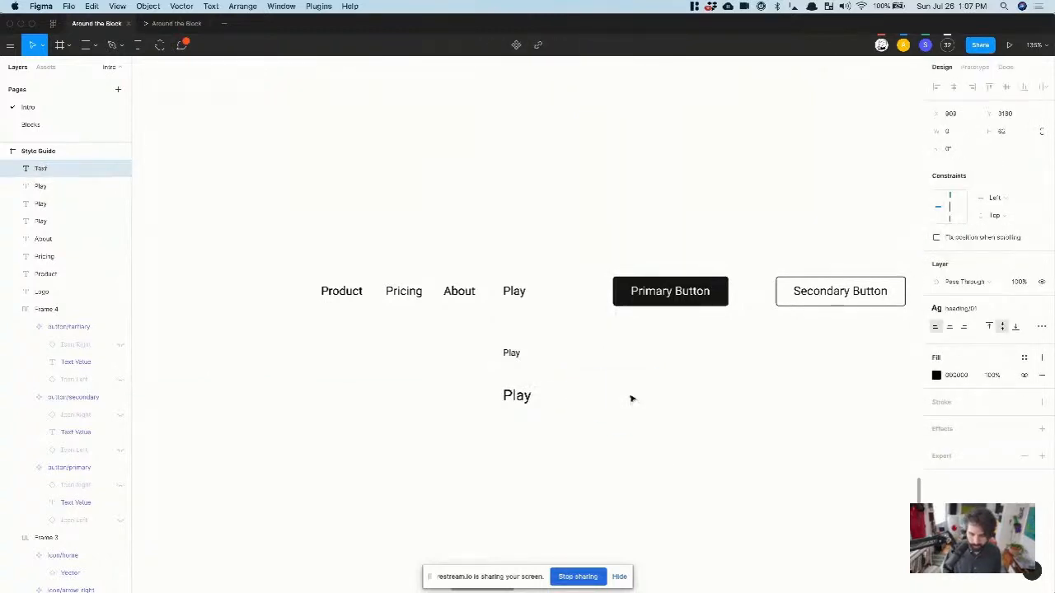
{"action": "type", "text": "It looks "}
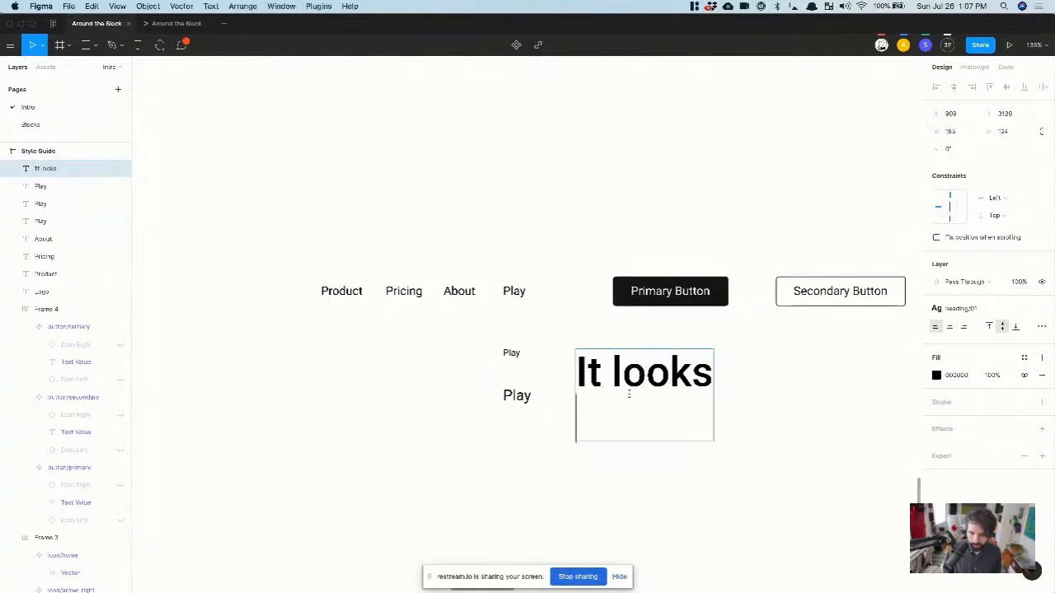
{"action": "type", "text": "Better"}
{"action": "key", "text": "Escape"}
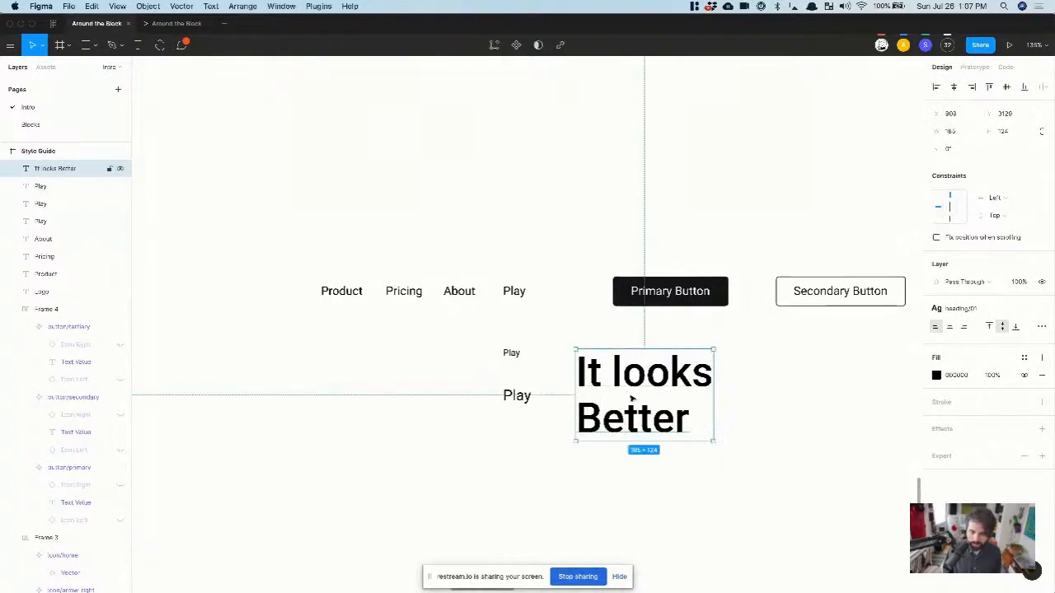
{"action": "scroll", "coordinate": [680, 399], "scroll_direction": "right", "scroll_amount": 3}
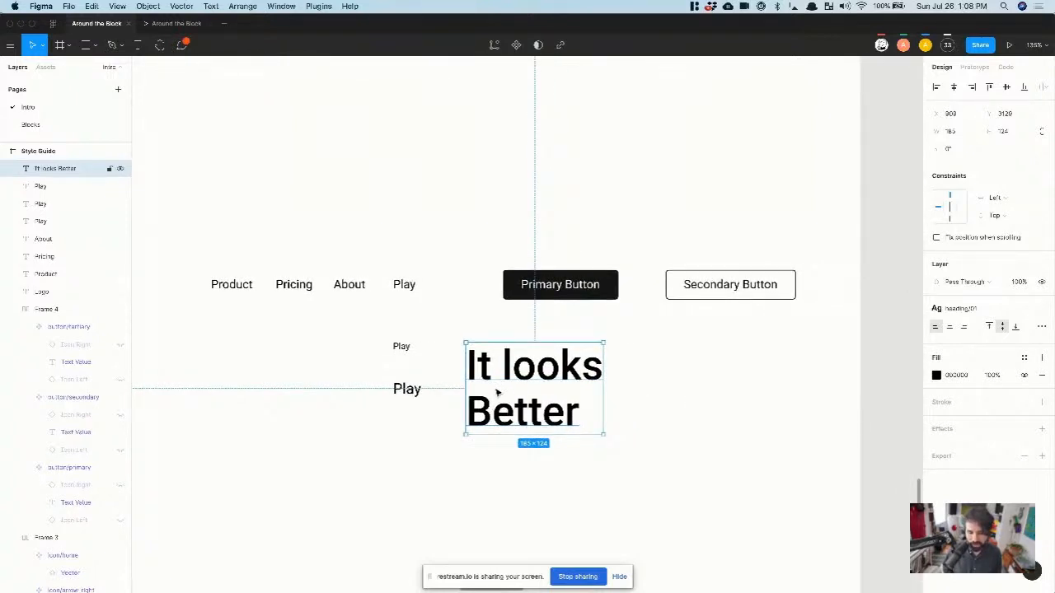
{"action": "scroll", "coordinate": [490, 396], "scroll_direction": "up", "scroll_amount": 5}
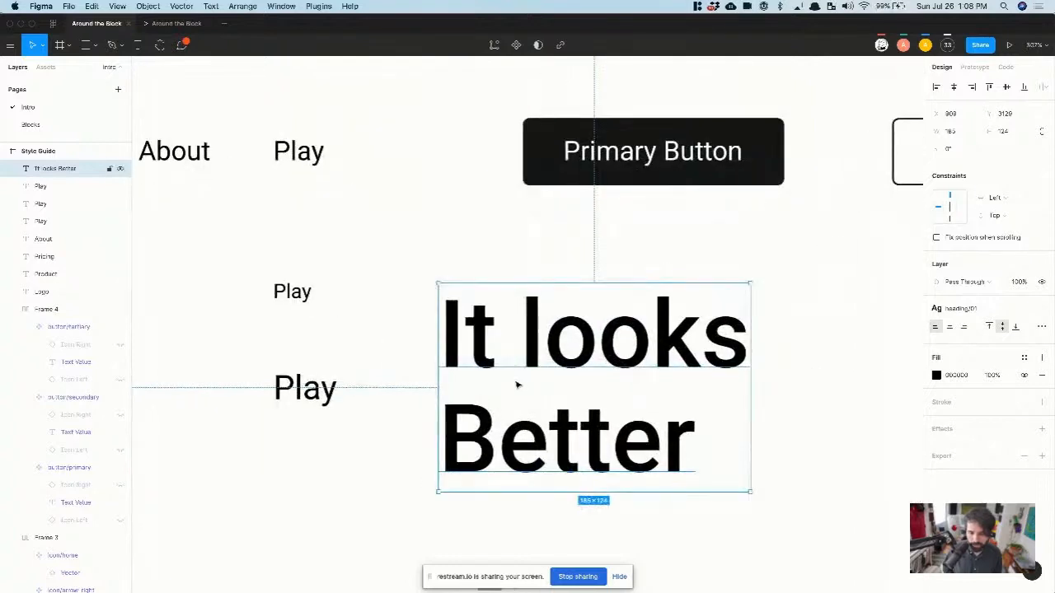
Step: Edit the heading/01 text style used by the "It looks Better" text, setting its line height to 60
{"action": "scroll", "coordinate": [517, 400], "scroll_direction": "down", "scroll_amount": 3}
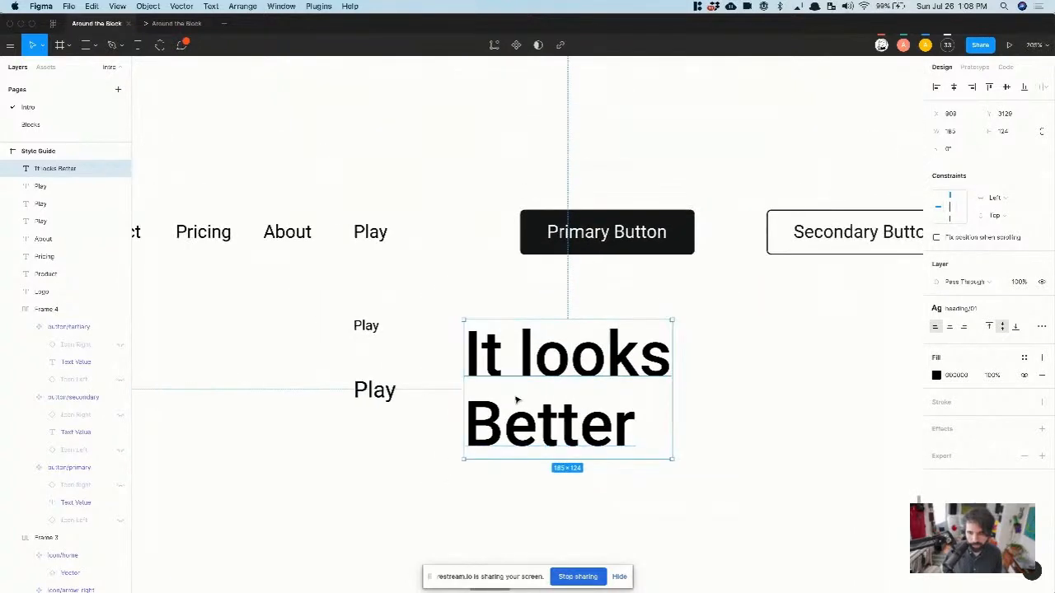
{"action": "left_click", "coordinate": [1024, 310]}
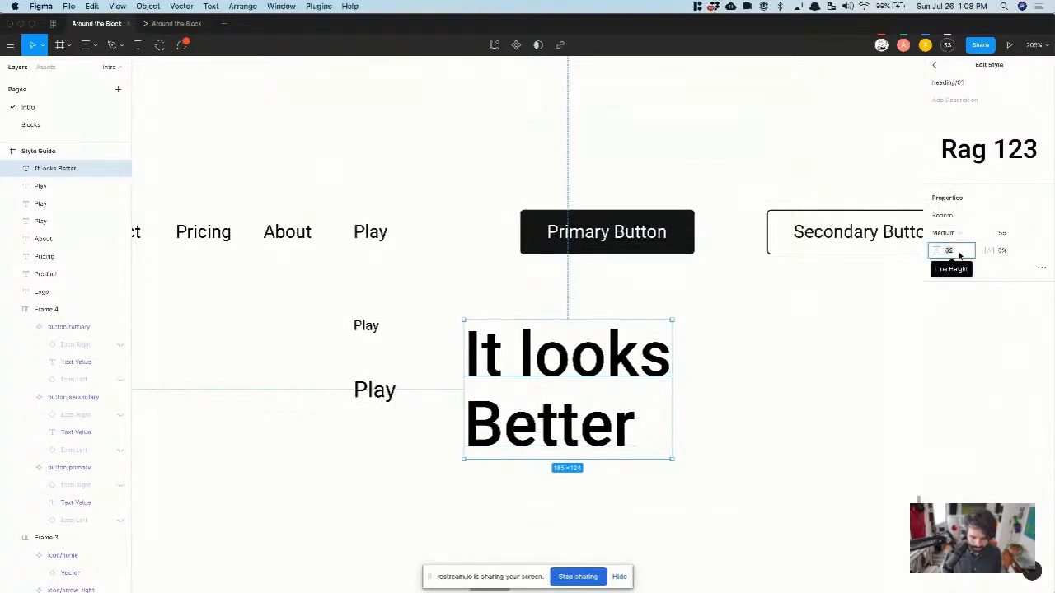
{"action": "left_click", "coordinate": [677, 384]}
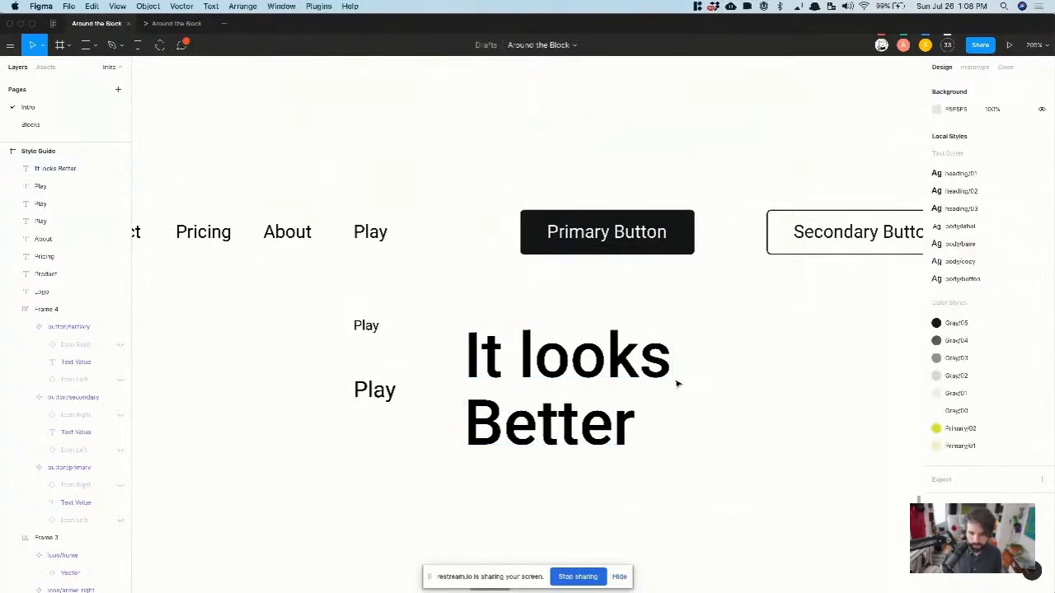
Step: Duplicate the "It looks Better" text to its right and apply the heading/02 text style to the copy
{"action": "left_click", "coordinate": [669, 384]}
{"action": "scroll", "coordinate": [677, 384], "scroll_direction": "down", "scroll_amount": 3}
{"action": "key", "text": "super+d"}
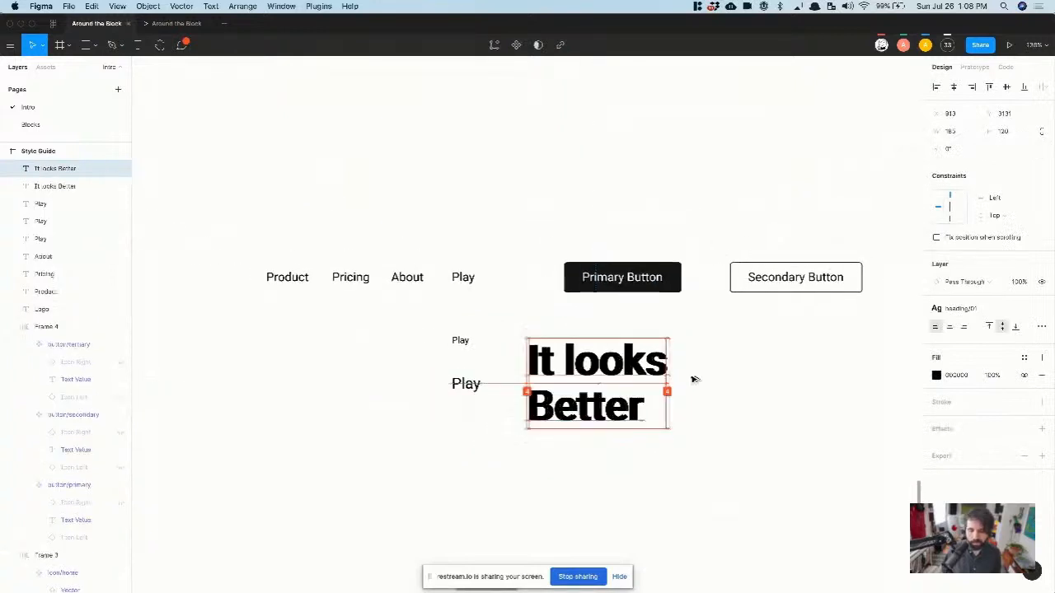
{"action": "left_click_drag", "start_coordinate": [581, 375], "coordinate": [788, 371]}
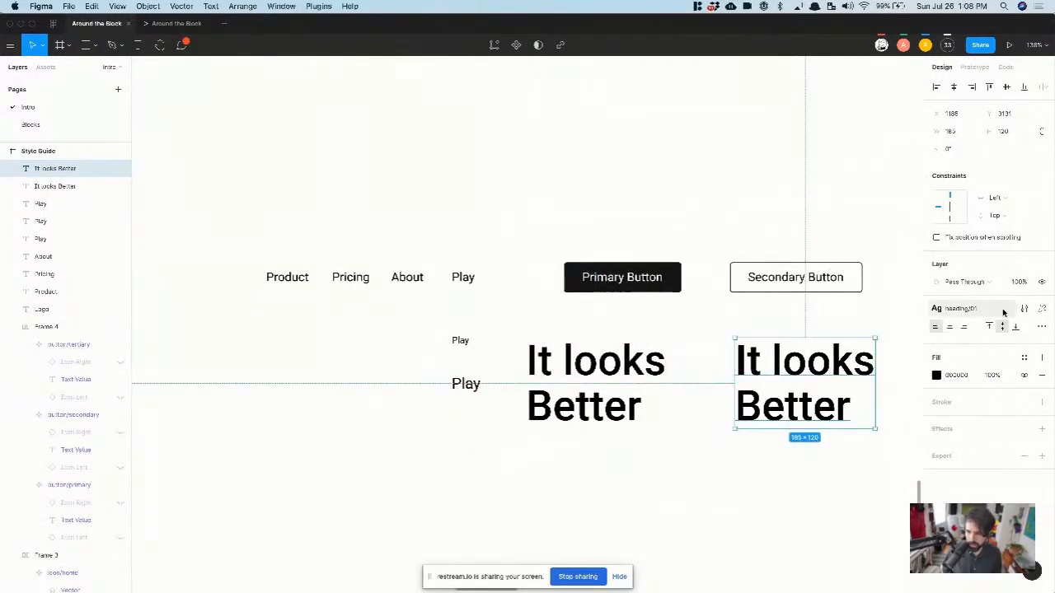
{"action": "left_click", "coordinate": [995, 310]}
{"action": "left_click", "coordinate": [996, 416]}
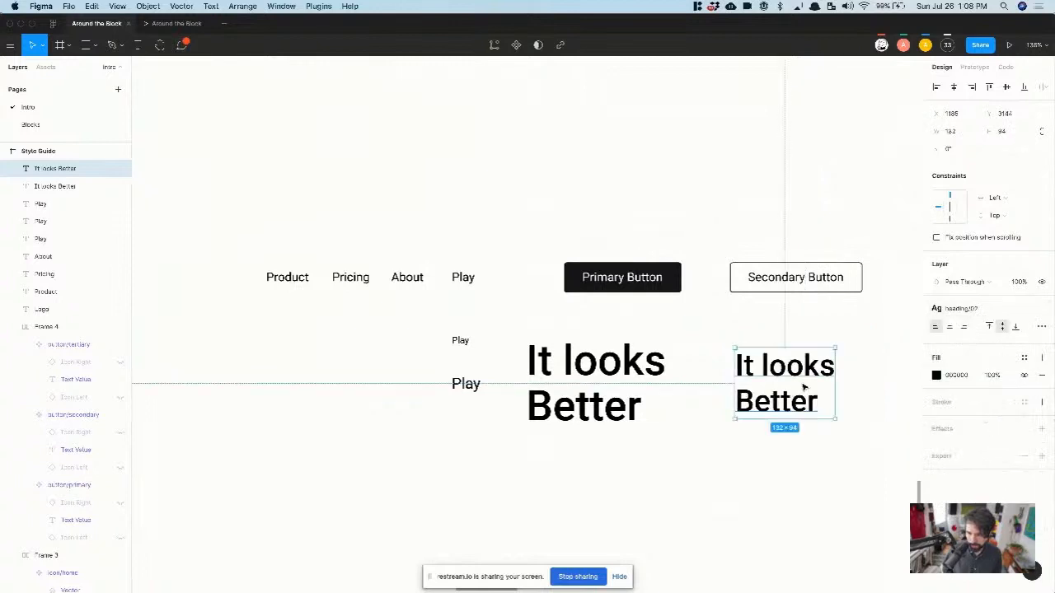
Step: Edit the heading/02 text style, setting its line height to 40*1.2 (48)
{"action": "scroll", "coordinate": [804, 386], "scroll_direction": "up", "scroll_amount": 5}
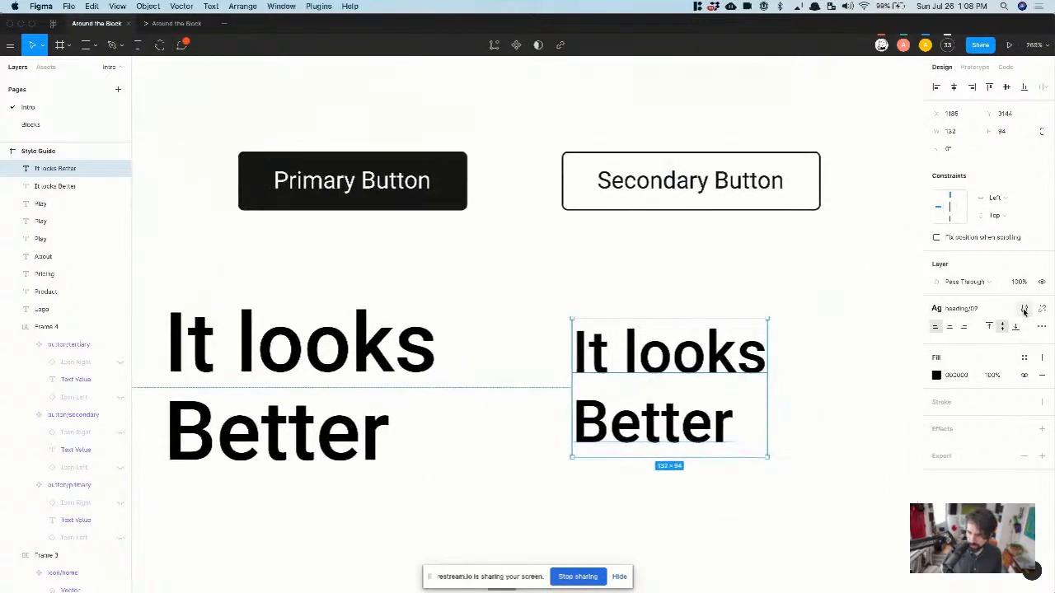
{"action": "left_click", "coordinate": [1024, 310]}
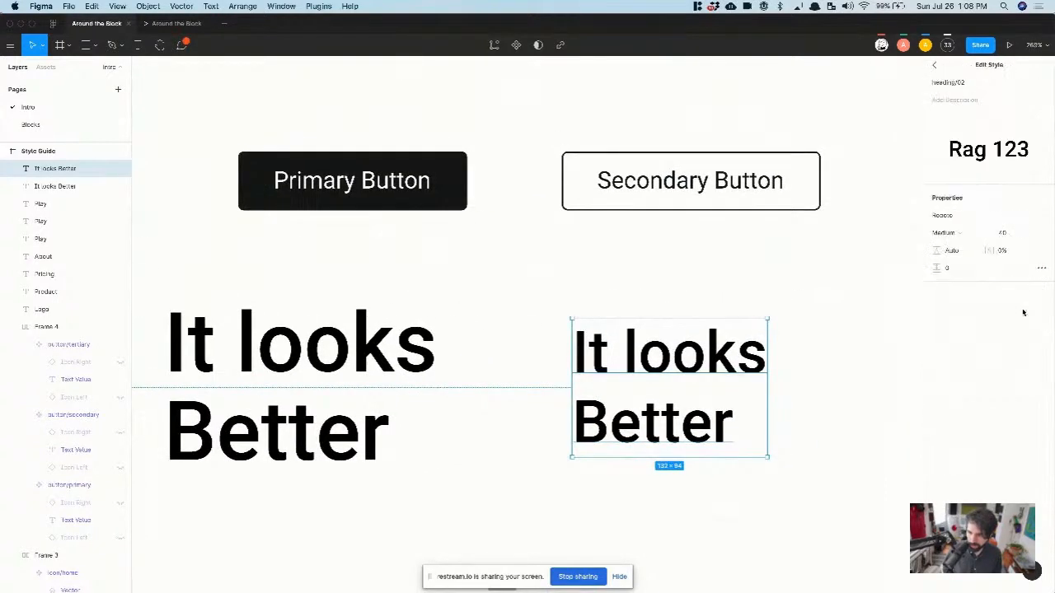
{"action": "left_click", "coordinate": [955, 252]}
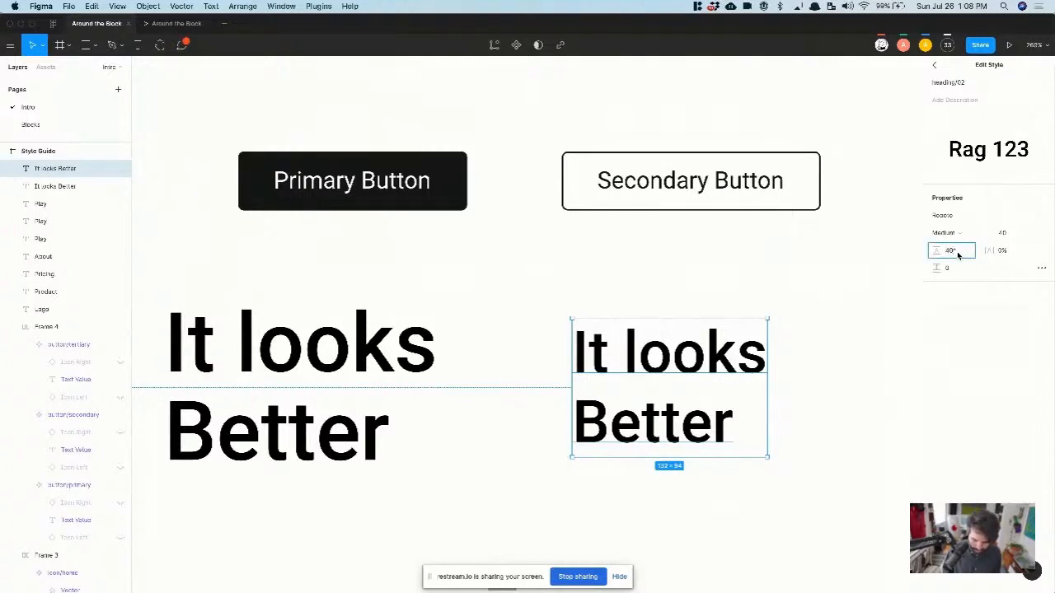
{"action": "type", "text": "40*1.2"}
{"action": "key", "text": "Return"}
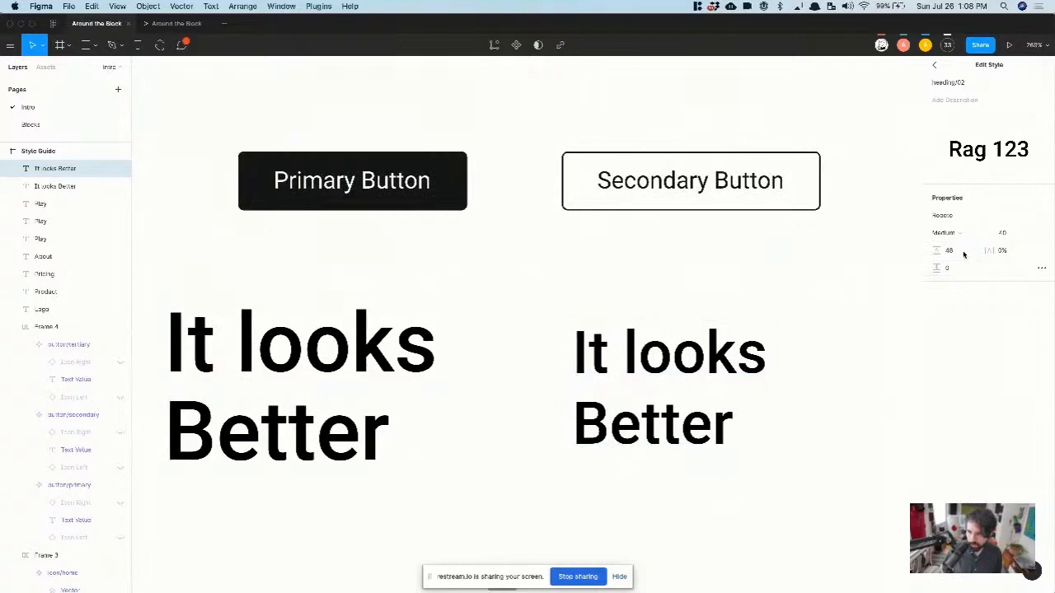
Step: Duplicate the heading/02 "It looks Better" text directly below it and apply the heading/03 text style to the copy
{"action": "scroll", "coordinate": [694, 420], "scroll_direction": "down", "scroll_amount": 5}
{"action": "scroll", "coordinate": [694, 419], "scroll_direction": "right", "scroll_amount": 3}
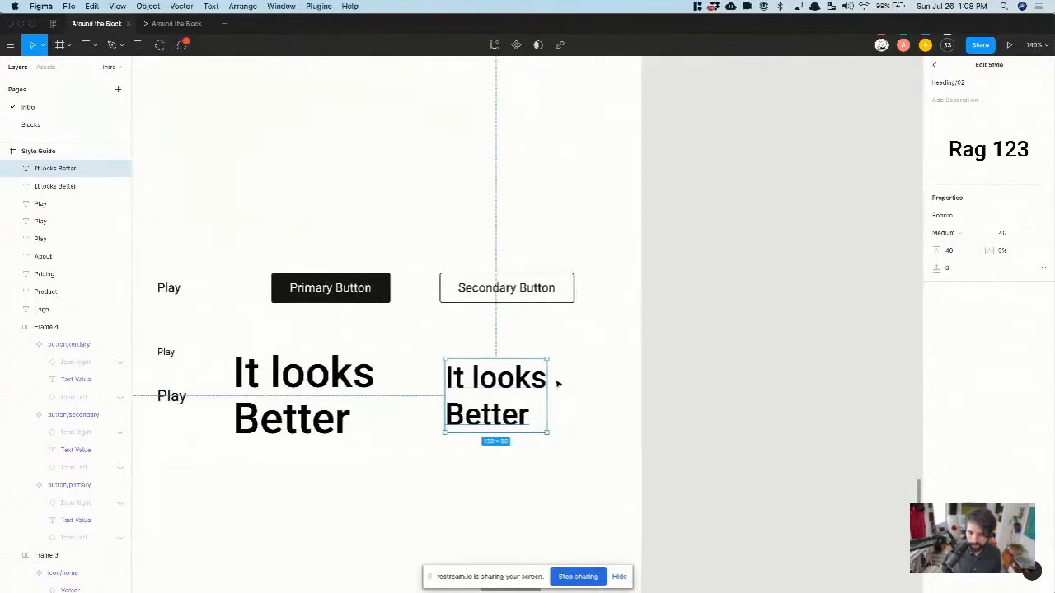
{"action": "left_click_drag", "start_coordinate": [525, 386], "coordinate": [528, 481]}
{"action": "scroll", "coordinate": [524, 480], "scroll_direction": "down", "scroll_amount": 3}
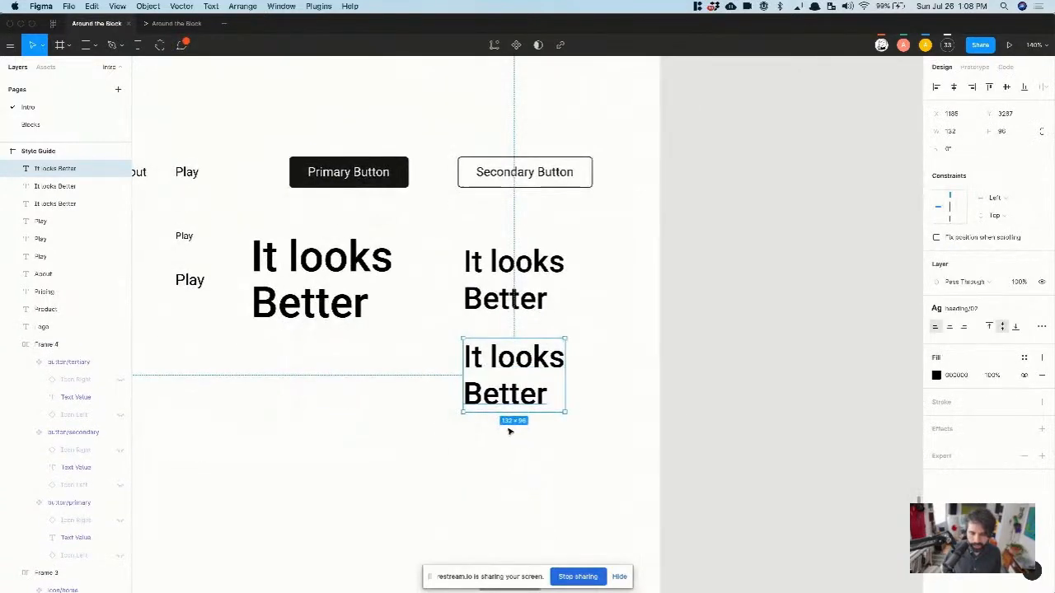
{"action": "scroll", "coordinate": [510, 429], "scroll_direction": "up", "scroll_amount": 4}
{"action": "left_click", "coordinate": [973, 310]}
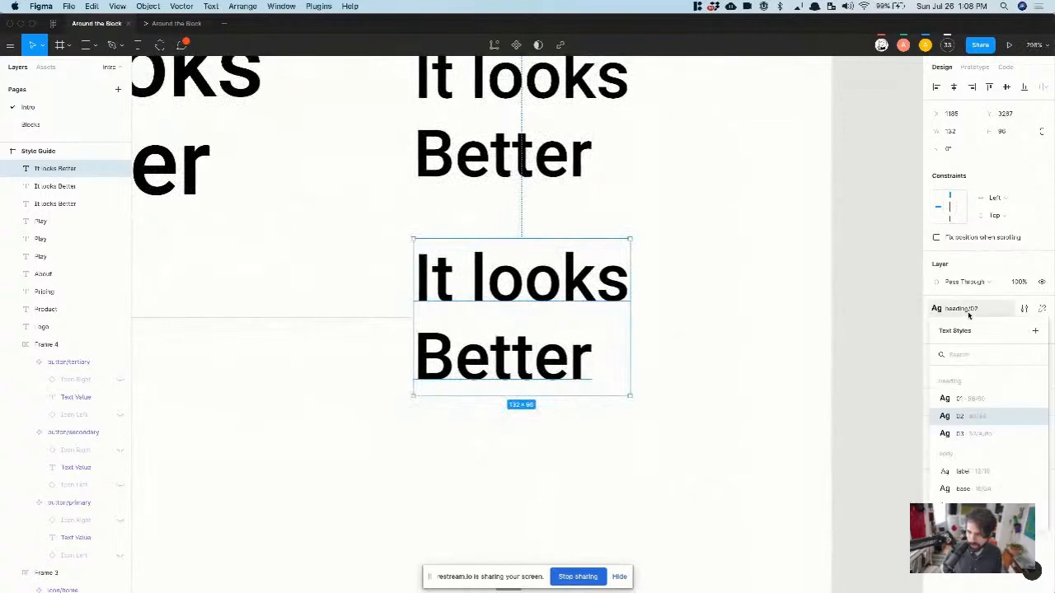
{"action": "left_click", "coordinate": [985, 417]}
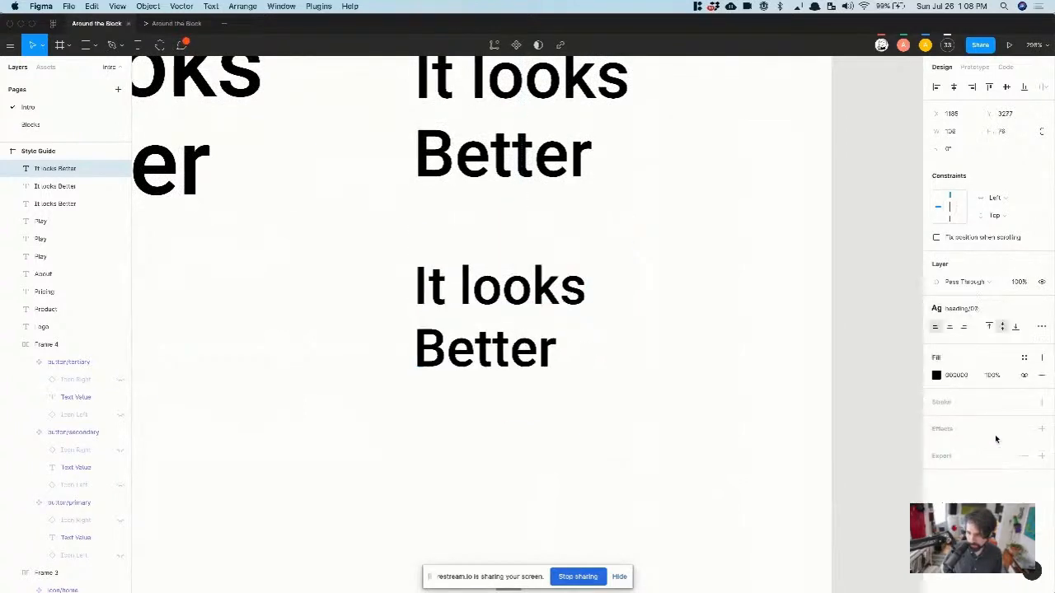
Step: Edit the heading/03 text style, calculating its line height as 32*1.3 and rounding the value to 42
{"action": "left_click", "coordinate": [1023, 308]}
{"action": "left_click", "coordinate": [960, 250]}
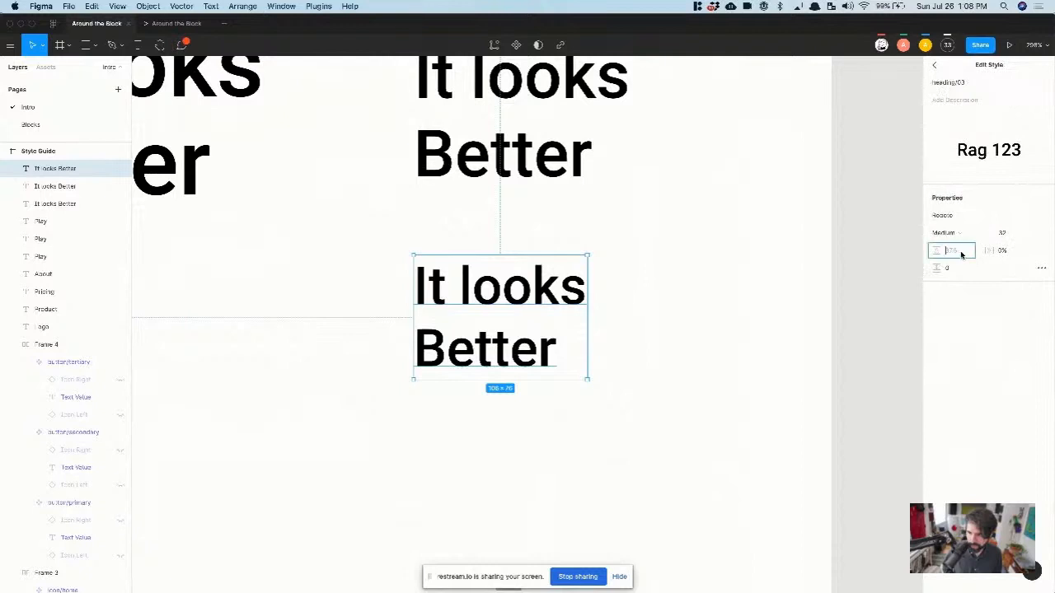
{"action": "type", "text": "32*1.3"}
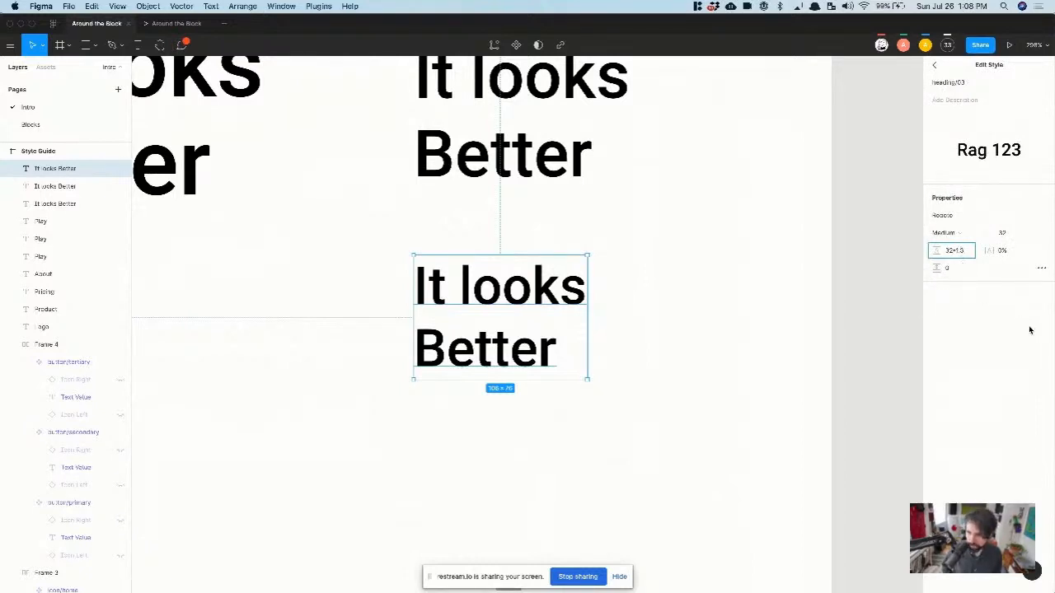
{"action": "key", "text": "Return"}
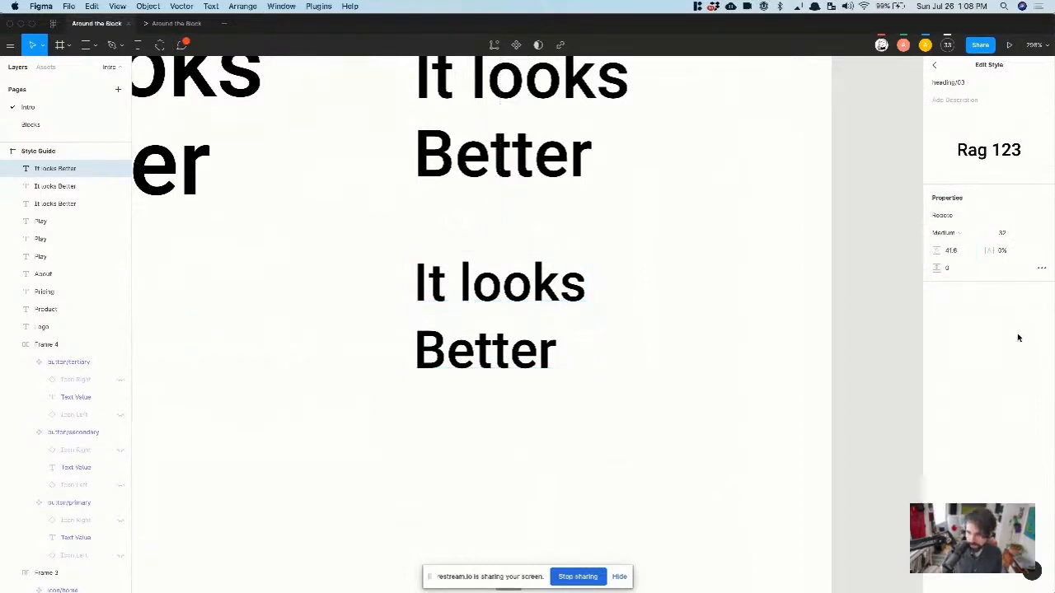
{"action": "left_click", "coordinate": [964, 252]}
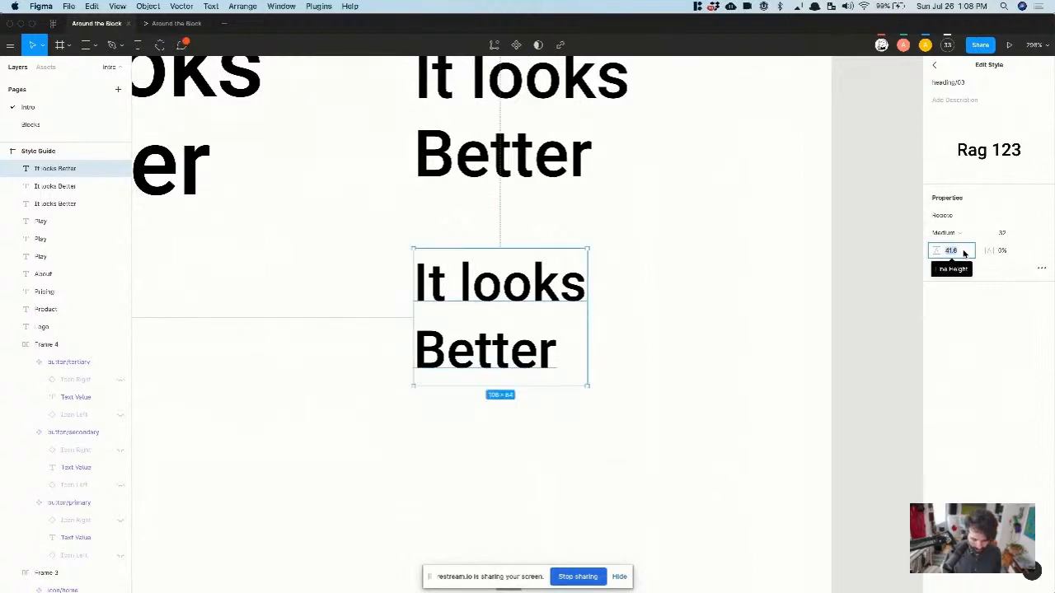
{"action": "type", "text": "4"}
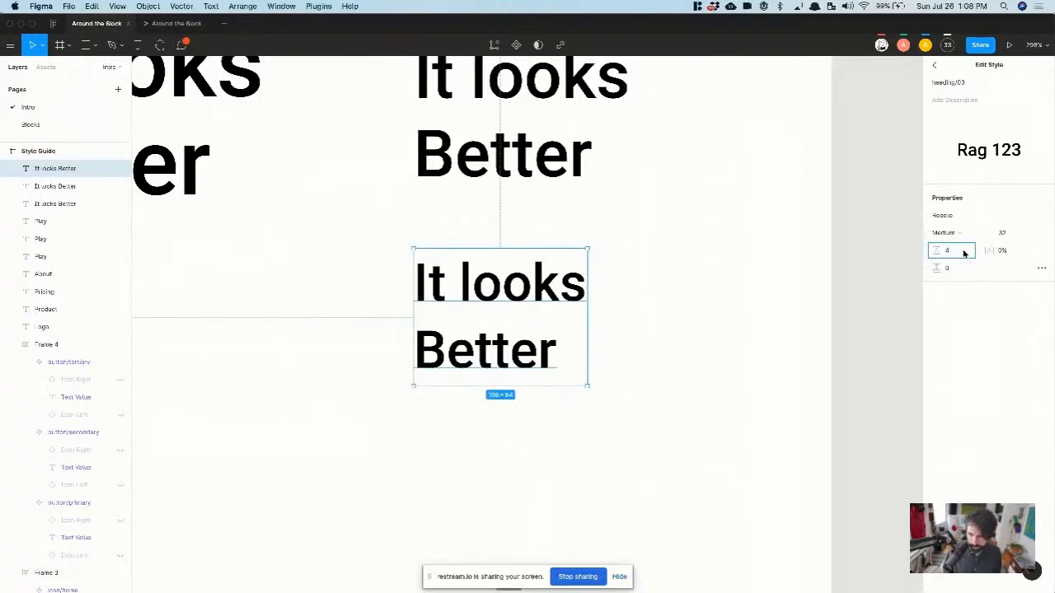
{"action": "type", "text": "2"}
{"action": "key", "text": "Return"}
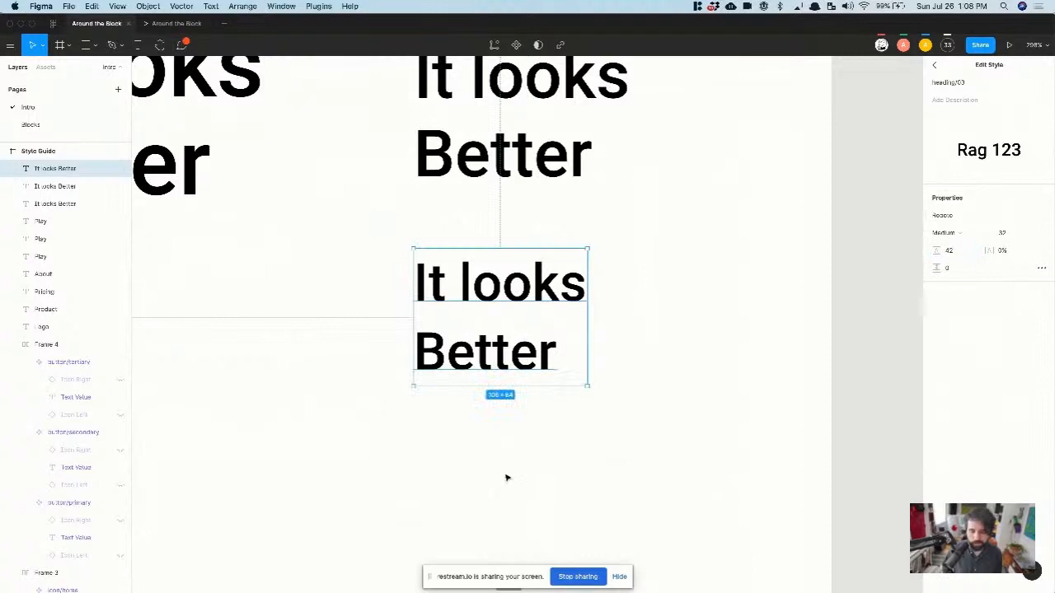
{"action": "left_click", "coordinate": [507, 478]}
Step: Delete all three "It looks Better" heading test texts from below the Nav Bar buttons
{"action": "scroll", "coordinate": [507, 478], "scroll_direction": "down", "scroll_amount": 5}
{"action": "scroll", "coordinate": [507, 478], "scroll_direction": "left", "scroll_amount": 2}
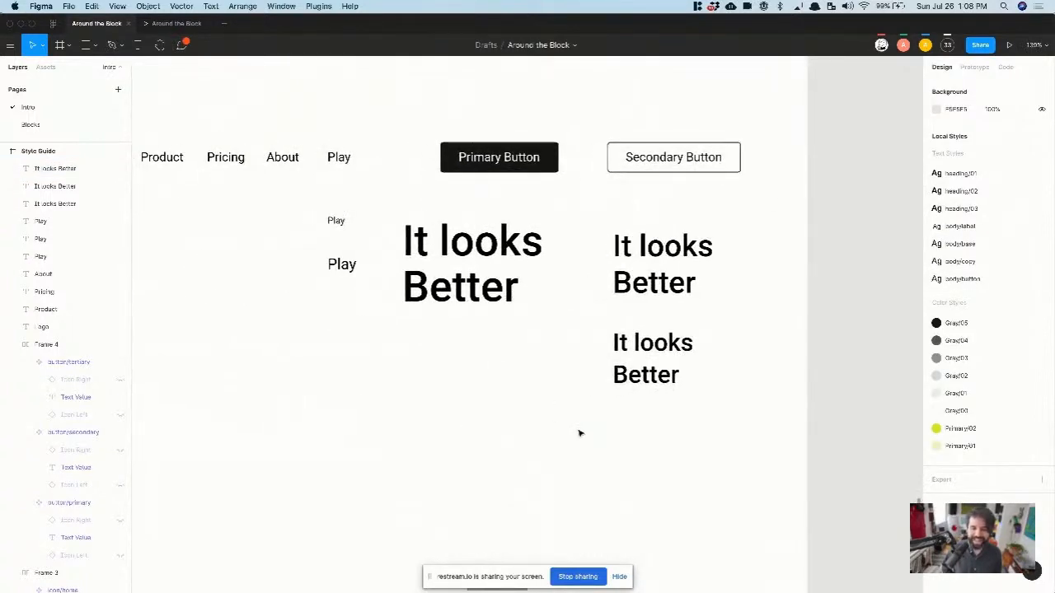
{"action": "left_click_drag", "start_coordinate": [579, 433], "coordinate": [742, 239]}
{"action": "left_click", "coordinate": [486, 253], "text": "shift"}
{"action": "key", "text": "Delete"}
Step: Examine the heading and body samples in the Typography section for their applied text styles and line spacing
{"action": "scroll", "coordinate": [487, 254], "scroll_direction": "down", "scroll_amount": 2}
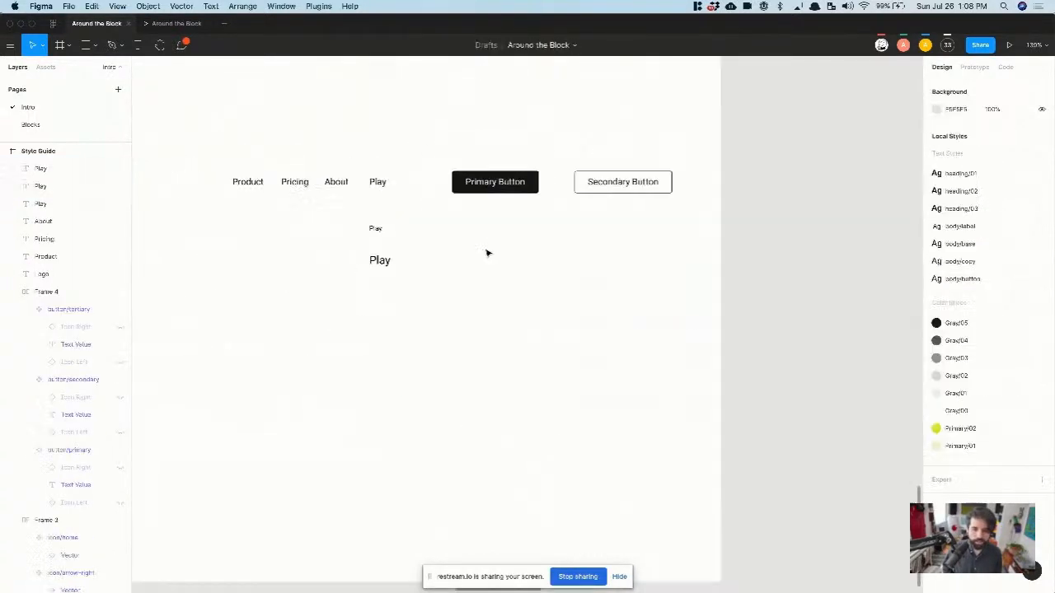
{"action": "scroll", "coordinate": [487, 254], "scroll_direction": "down", "scroll_amount": 5}
{"action": "scroll", "coordinate": [486, 252], "scroll_direction": "up", "scroll_amount": 5}
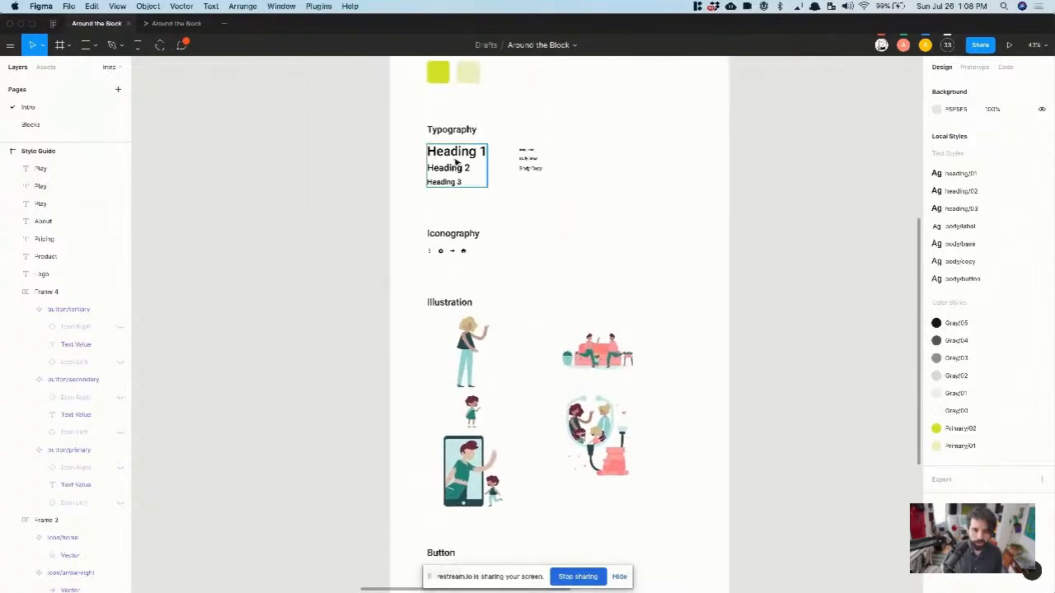
{"action": "scroll", "coordinate": [456, 162], "scroll_direction": "up", "scroll_amount": 5}
{"action": "left_click", "coordinate": [457, 153]}
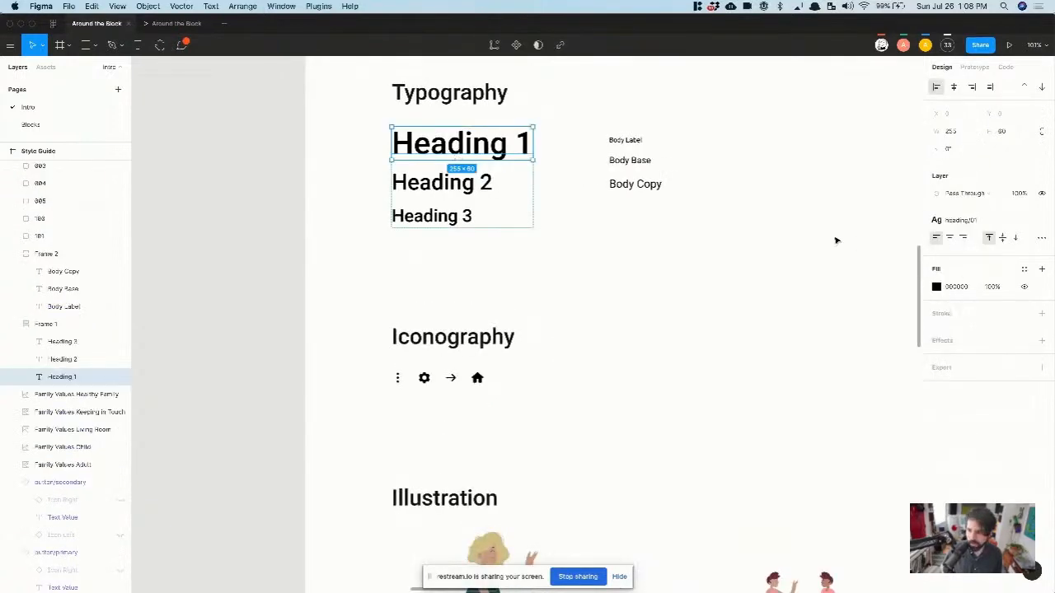
{"action": "left_click", "coordinate": [482, 185]}
{"action": "left_click", "coordinate": [461, 223]}
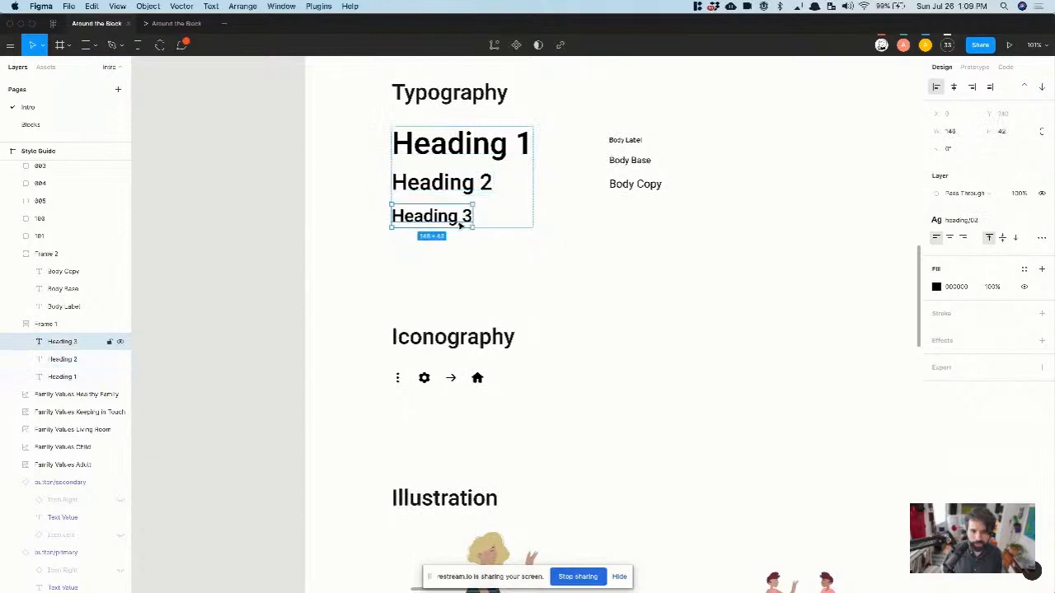
{"action": "left_click", "coordinate": [626, 141]}
{"action": "left_click", "coordinate": [635, 161]}
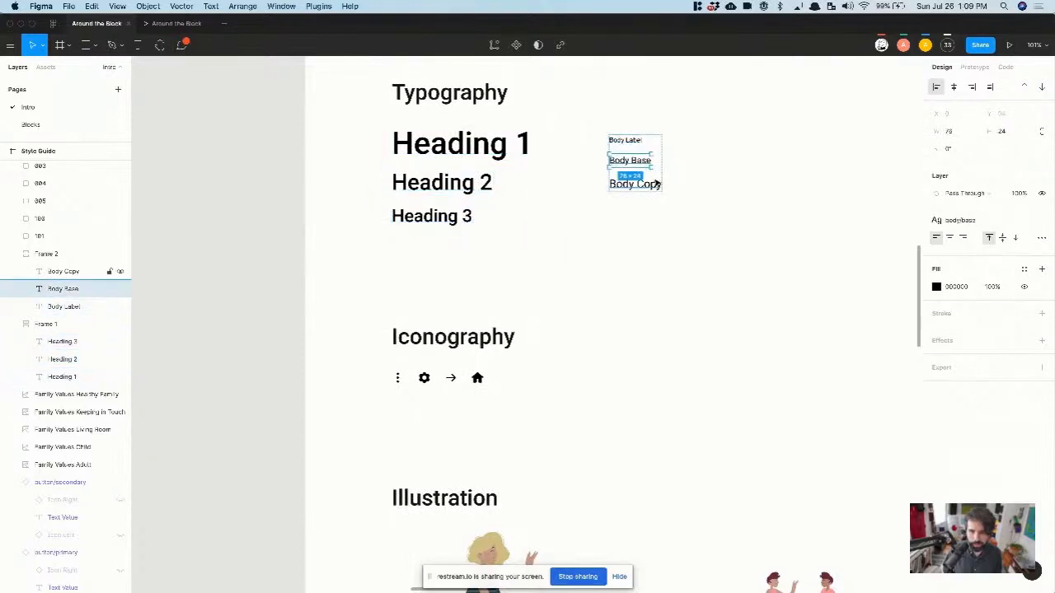
{"action": "scroll", "coordinate": [650, 187], "scroll_direction": "up", "scroll_amount": 4}
{"action": "left_click", "coordinate": [597, 282]}
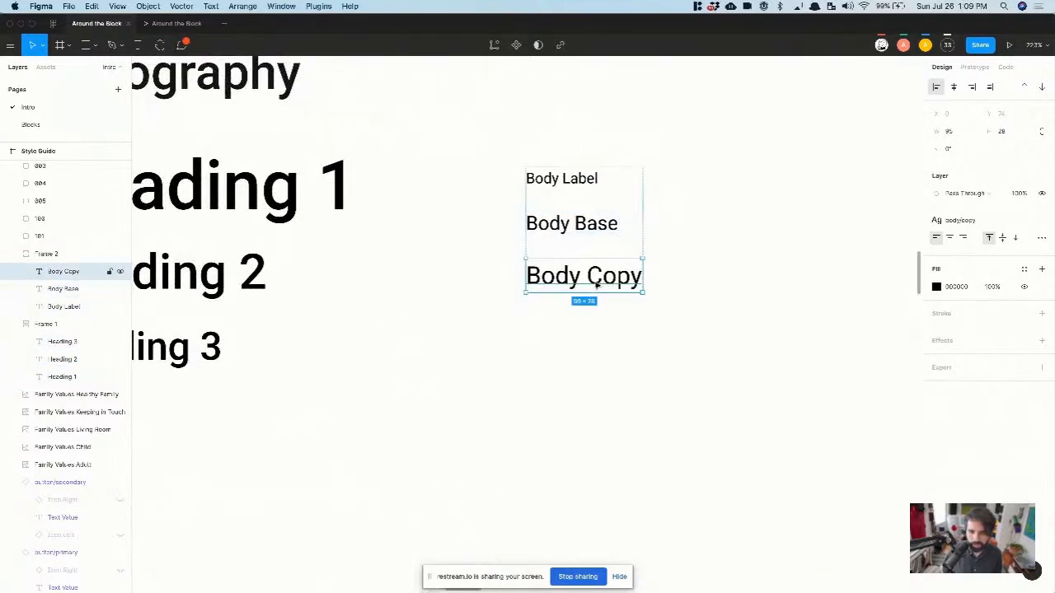
{"action": "scroll", "coordinate": [596, 285], "scroll_direction": "down", "scroll_amount": 5}
{"action": "scroll", "coordinate": [597, 285], "scroll_direction": "down", "scroll_amount": 10}
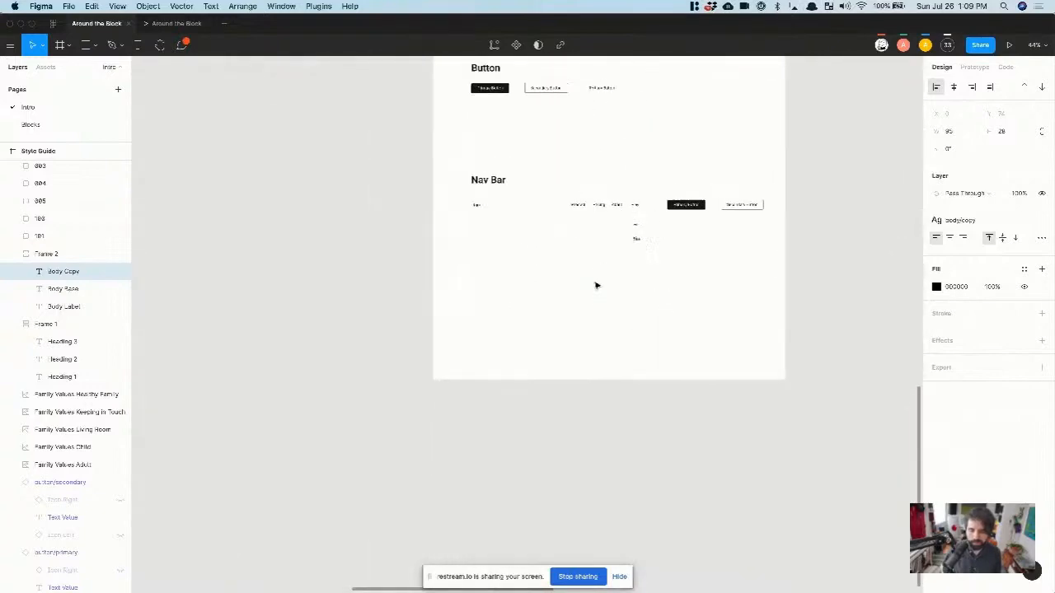
{"action": "scroll", "coordinate": [594, 227], "scroll_direction": "up", "scroll_amount": 3}
{"action": "scroll", "coordinate": [596, 225], "scroll_direction": "up", "scroll_amount": 15}
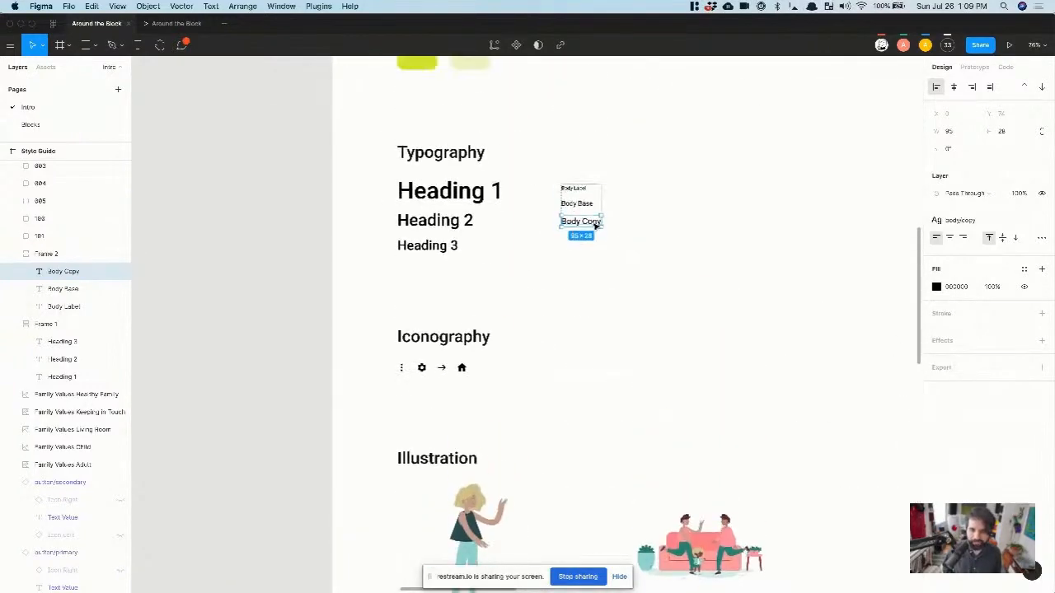
{"action": "scroll", "coordinate": [503, 201], "scroll_direction": "up", "scroll_amount": 3}
{"action": "left_click", "coordinate": [644, 350]}
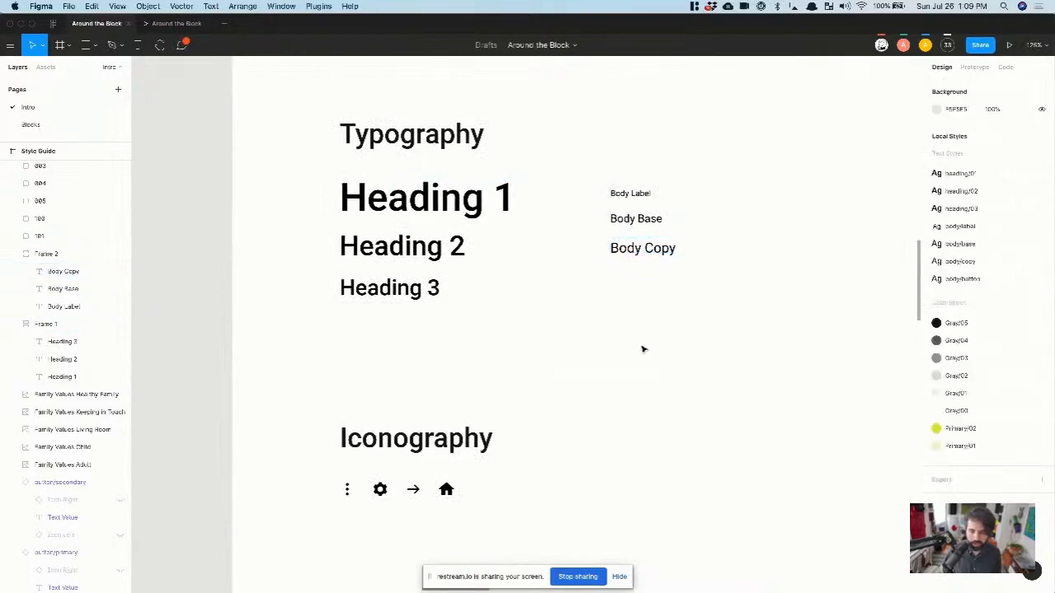
Step: Delete the two extra Play test texts beneath the Play link in the Nav Bar section
{"action": "scroll", "coordinate": [644, 350], "scroll_direction": "down", "scroll_amount": 2}
{"action": "scroll", "coordinate": [644, 350], "scroll_direction": "down", "scroll_amount": 15}
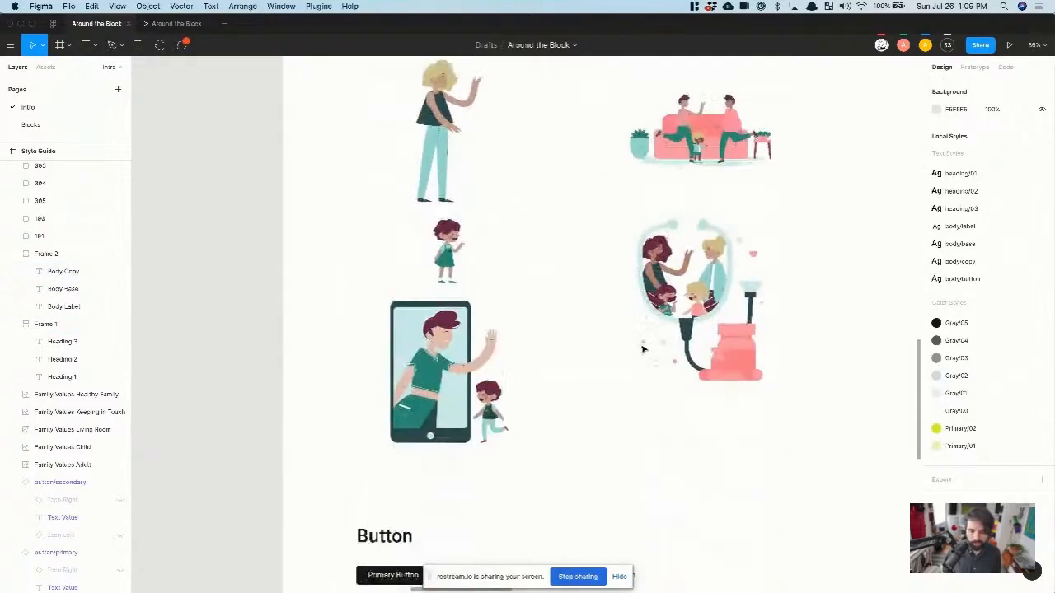
{"action": "scroll", "coordinate": [643, 348], "scroll_direction": "down", "scroll_amount": 5}
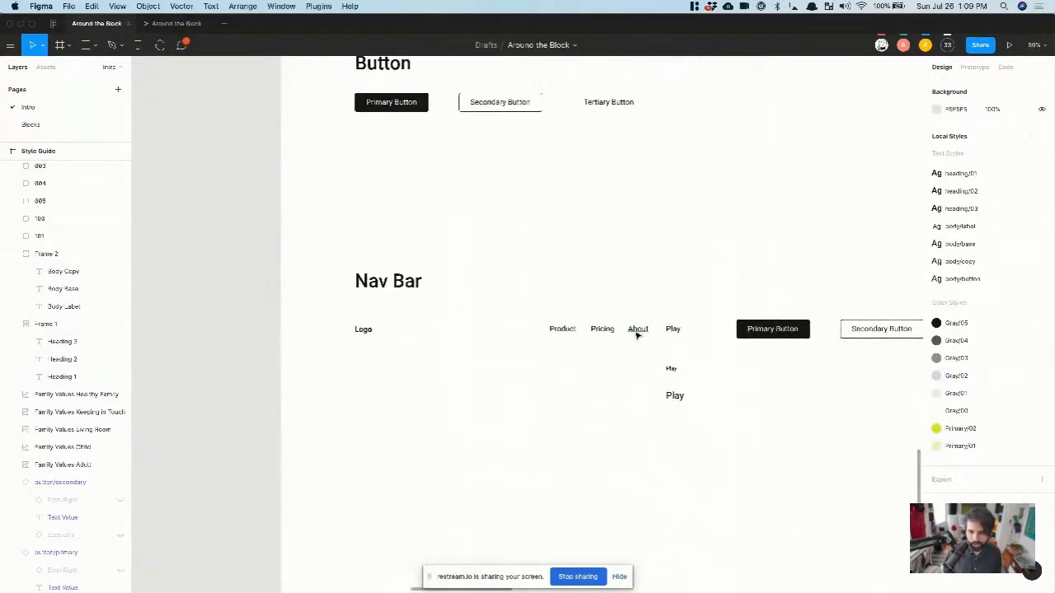
{"action": "left_click", "coordinate": [637, 332]}
{"action": "scroll", "coordinate": [637, 332], "scroll_direction": "up", "scroll_amount": 3}
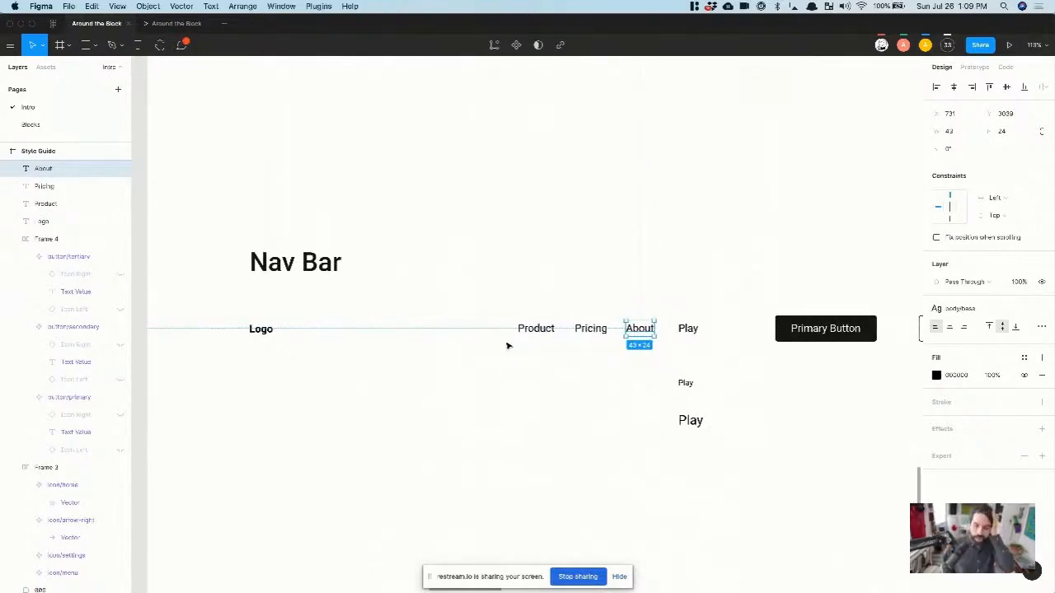
{"action": "scroll", "coordinate": [507, 346], "scroll_direction": "right", "scroll_amount": 2}
{"action": "left_click_drag", "start_coordinate": [550, 320], "coordinate": [731, 485]}
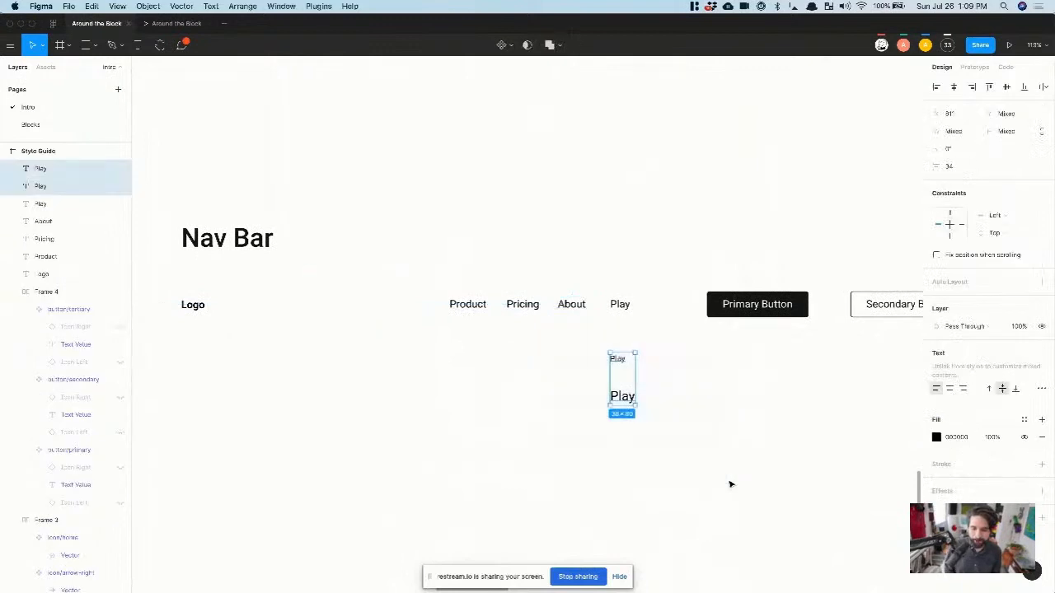
{"action": "key", "text": "Delete"}
{"action": "scroll", "coordinate": [730, 485], "scroll_direction": "down", "scroll_amount": 5}
{"action": "scroll", "coordinate": [590, 295], "scroll_direction": "up", "scroll_amount": 5}
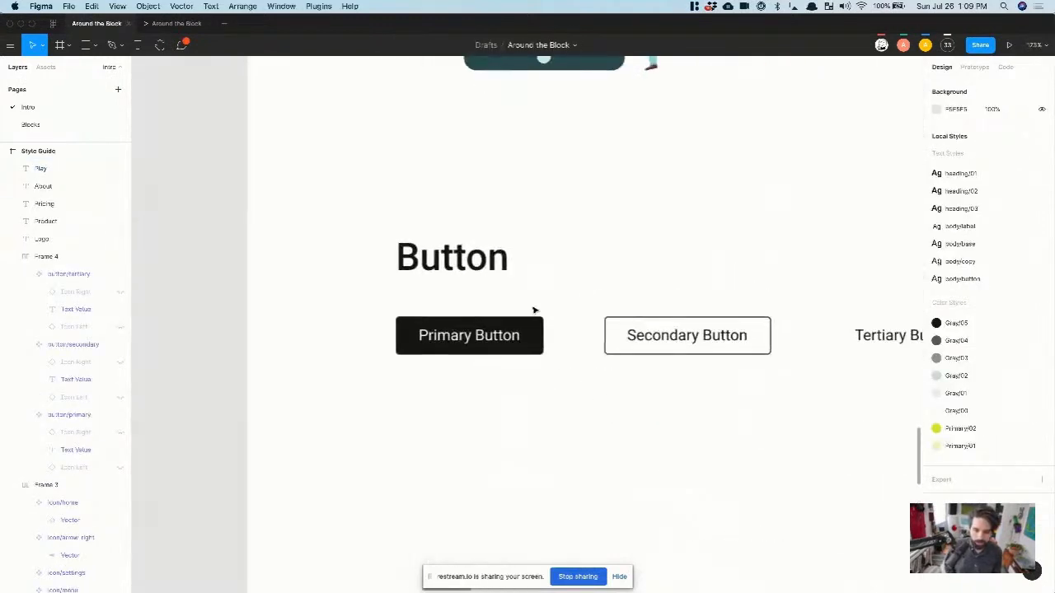
Step: Apply the body/base text style to the labels of the Primary, Secondary and Tertiary buttons in the Button section
{"action": "left_click", "coordinate": [474, 335], "text": "super"}
{"action": "left_click", "coordinate": [706, 334], "text": "shift+super"}
{"action": "scroll", "coordinate": [705, 332], "scroll_direction": "right", "scroll_amount": 3}
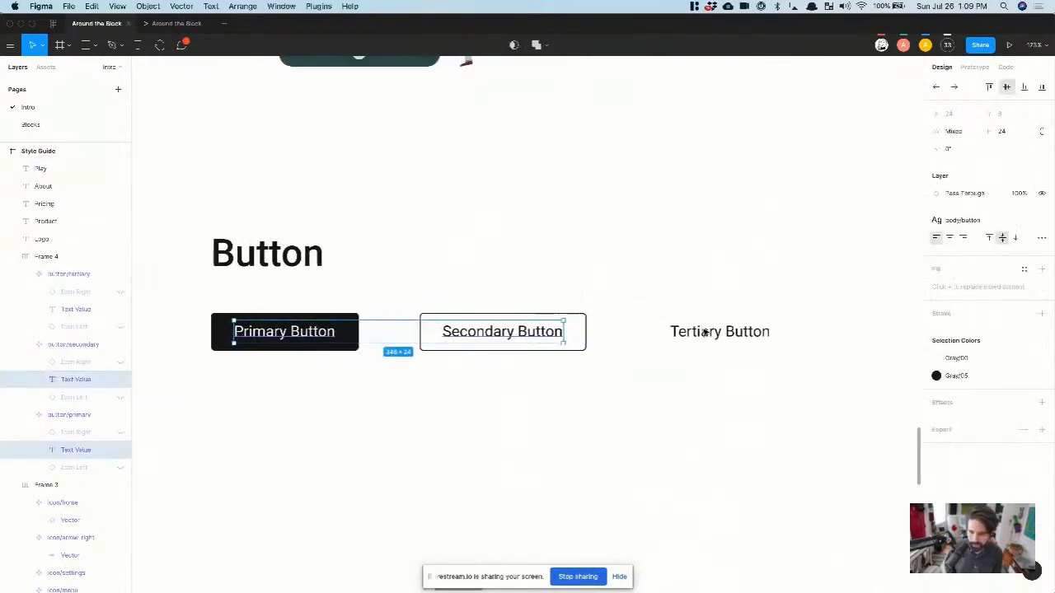
{"action": "scroll", "coordinate": [705, 332], "scroll_direction": "right", "scroll_amount": 1}
{"action": "left_click", "coordinate": [705, 332], "text": "shift+super"}
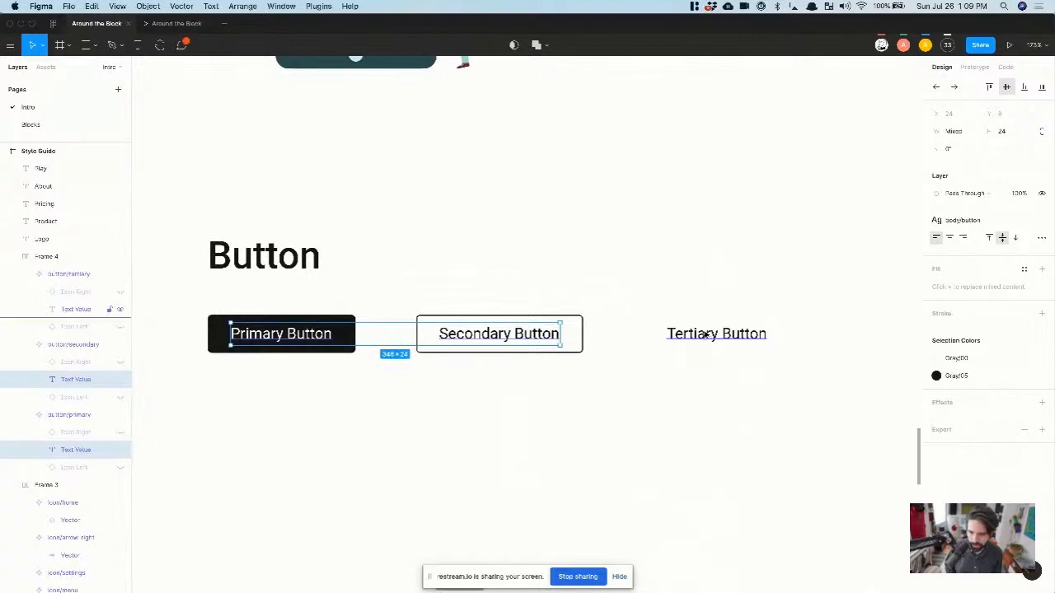
{"action": "left_click", "coordinate": [964, 220]}
{"action": "left_click", "coordinate": [993, 397]}
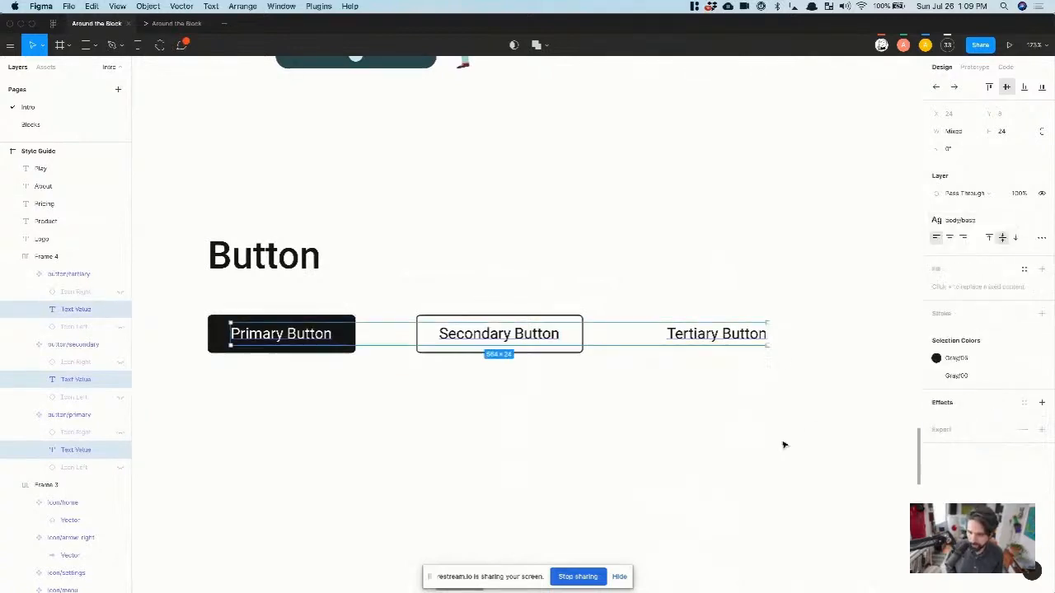
{"action": "left_click", "coordinate": [765, 429]}
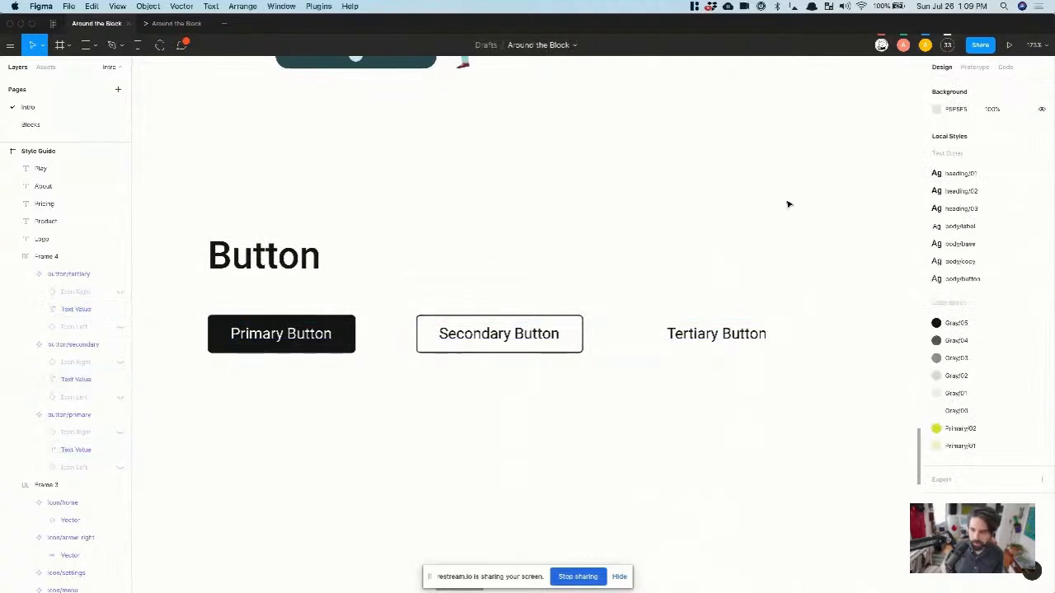
{"action": "left_click", "coordinate": [554, 329], "text": "super"}
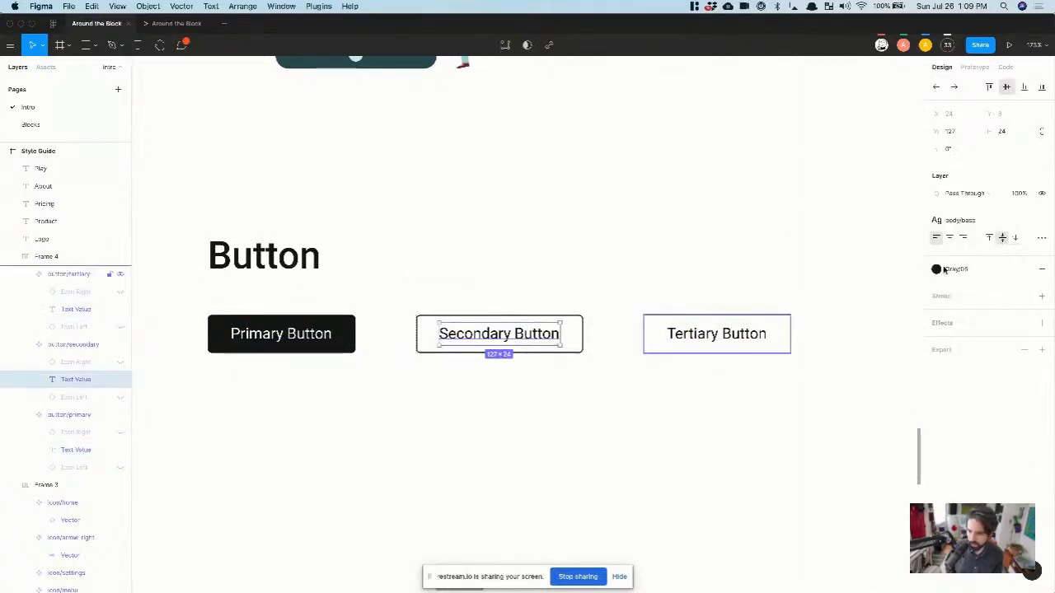
{"action": "left_click", "coordinate": [843, 248]}
Step: Use a throwaway text "sdfkjlajfklds" above the Tertiary Button to inspect the body/button style's type details, and delete that text
{"action": "scroll", "coordinate": [692, 231], "scroll_direction": "down", "scroll_amount": 2}
{"action": "key", "text": "t"}
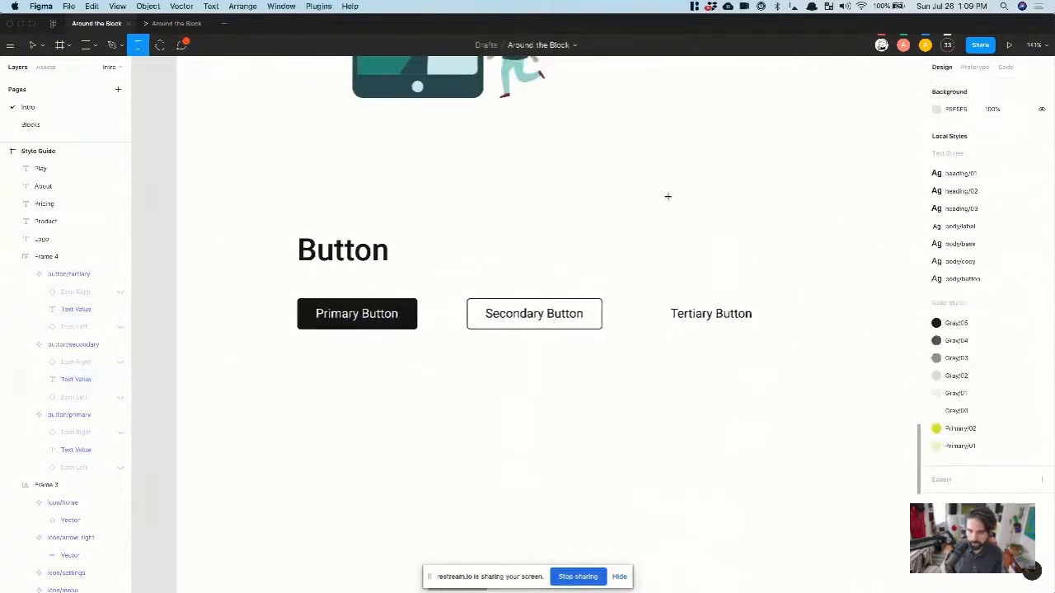
{"action": "left_click", "coordinate": [667, 195]}
{"action": "type", "text": "sdfkjlajfklds"}
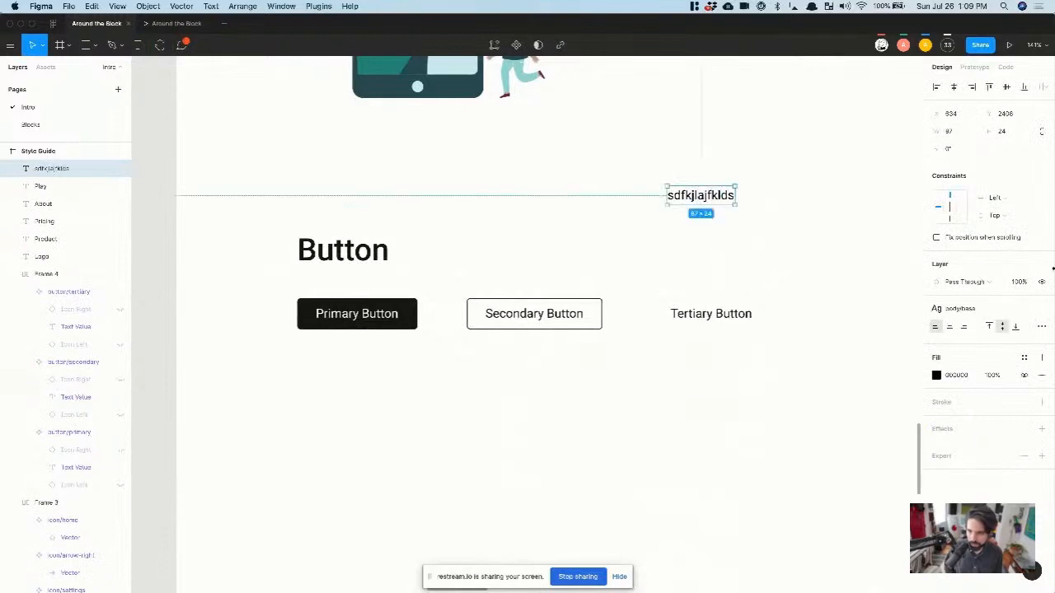
{"action": "left_click", "coordinate": [983, 309]}
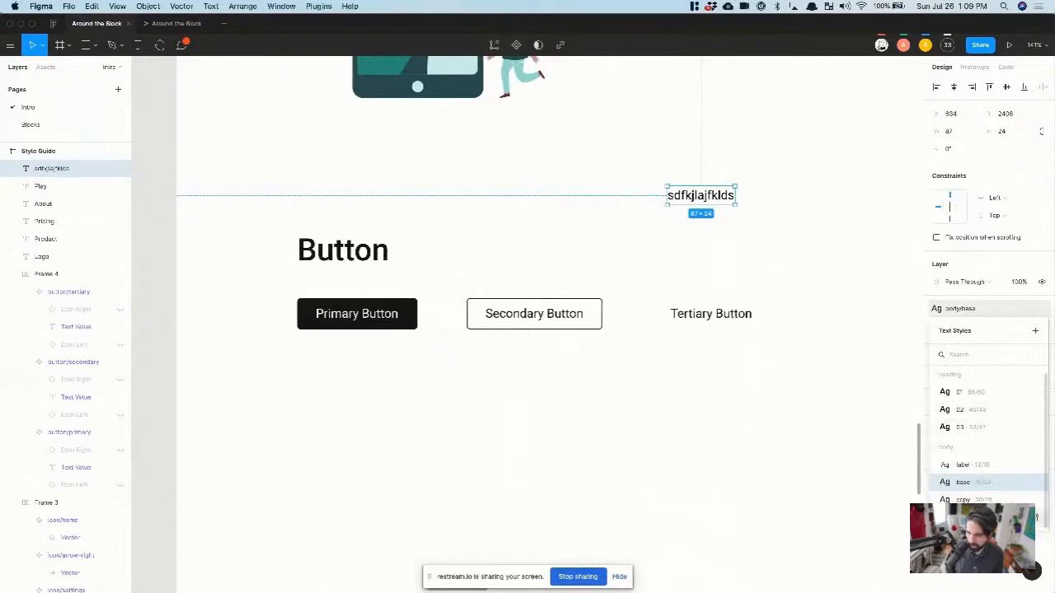
{"action": "left_click", "coordinate": [1038, 519]}
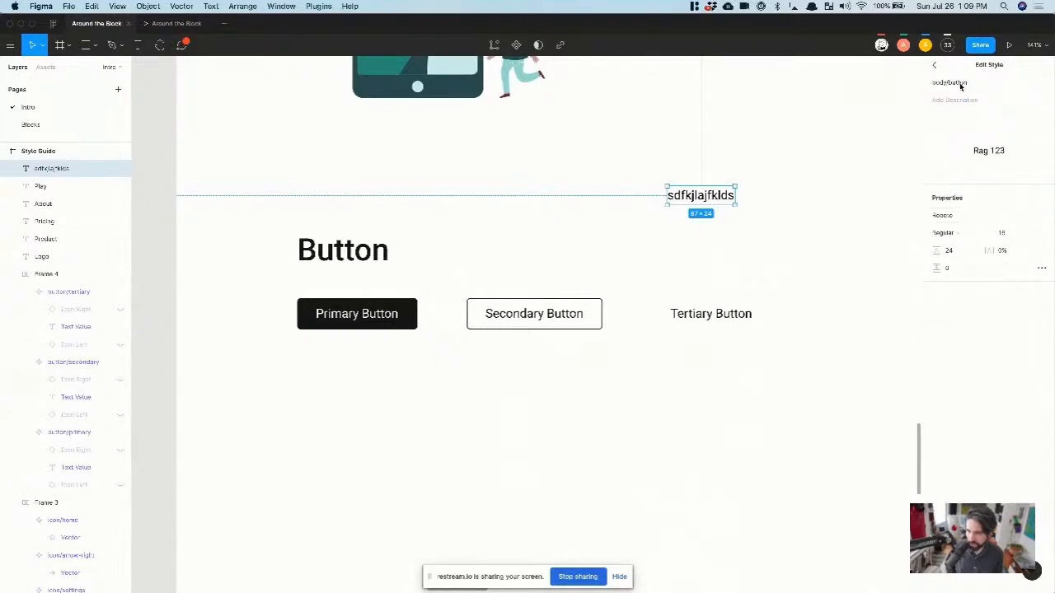
{"action": "left_click", "coordinate": [1042, 268]}
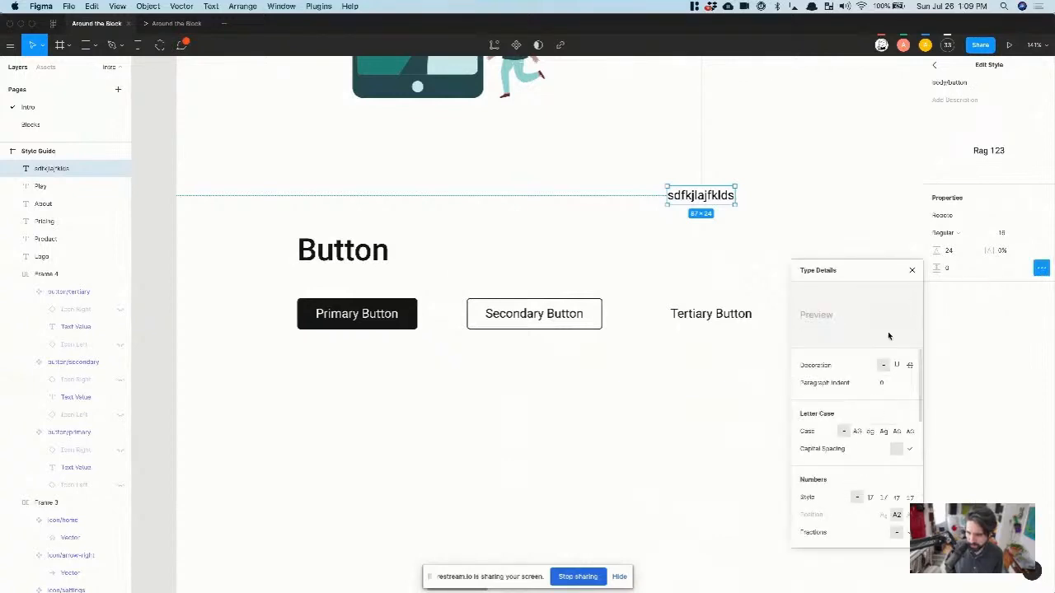
{"action": "left_click", "coordinate": [912, 272]}
{"action": "key", "text": "Escape"}
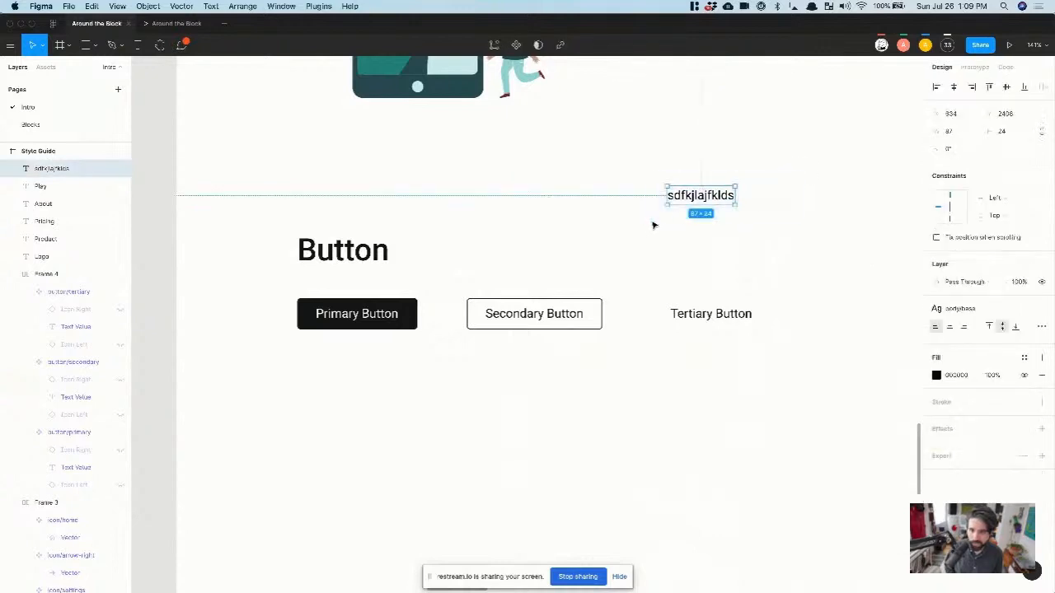
{"action": "key", "text": "Delete"}
Step: Browse the local button and icon components, show them as a list, and check the available libraries
{"action": "scroll", "coordinate": [651, 223], "scroll_direction": "down", "scroll_amount": 5, "text": "ctrl"}
{"action": "scroll", "coordinate": [652, 223], "scroll_direction": "down", "scroll_amount": 5}
{"action": "scroll", "coordinate": [503, 248], "scroll_direction": "up", "scroll_amount": 5, "text": "ctrl"}
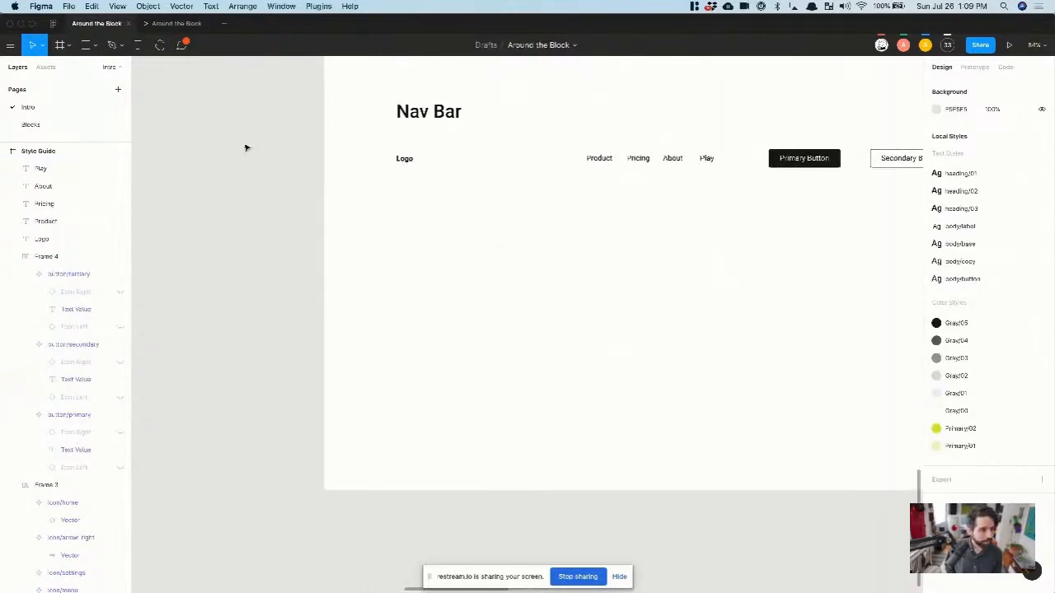
{"action": "left_click", "coordinate": [46, 67]}
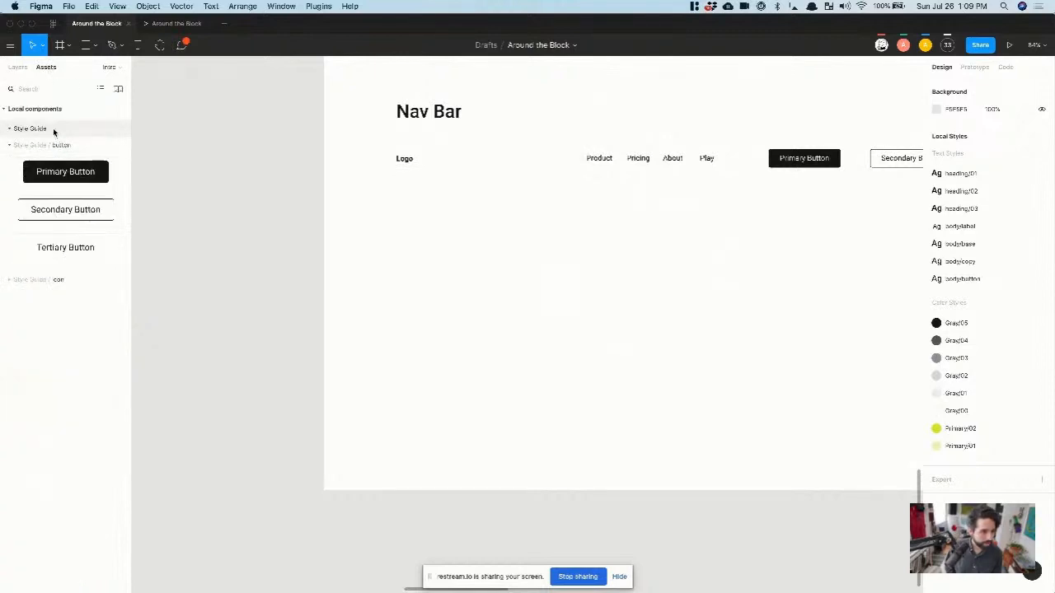
{"action": "left_click", "coordinate": [10, 129]}
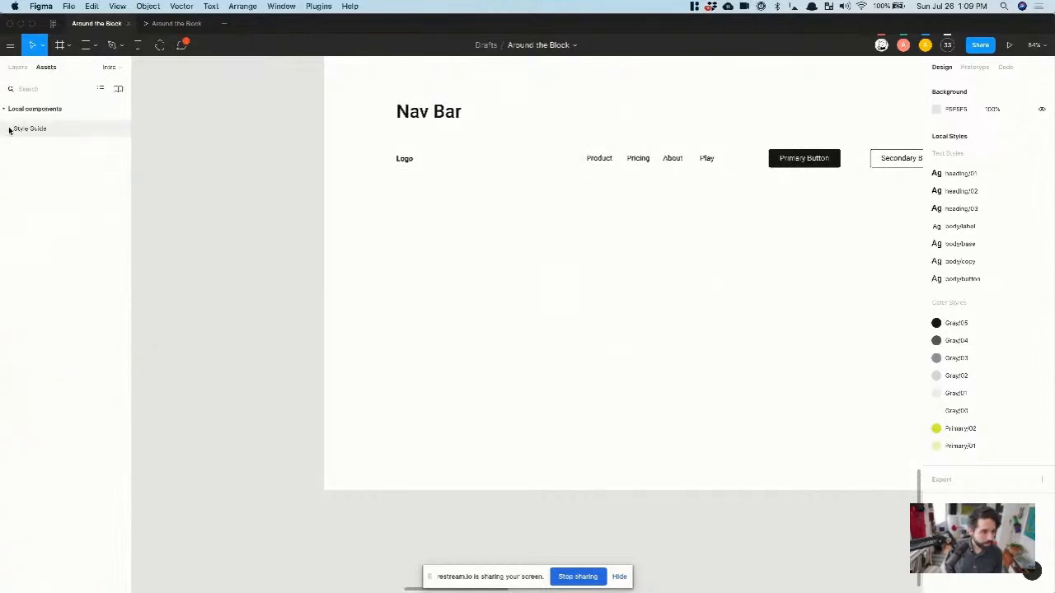
{"action": "left_click", "coordinate": [10, 128]}
{"action": "left_click", "coordinate": [11, 280]}
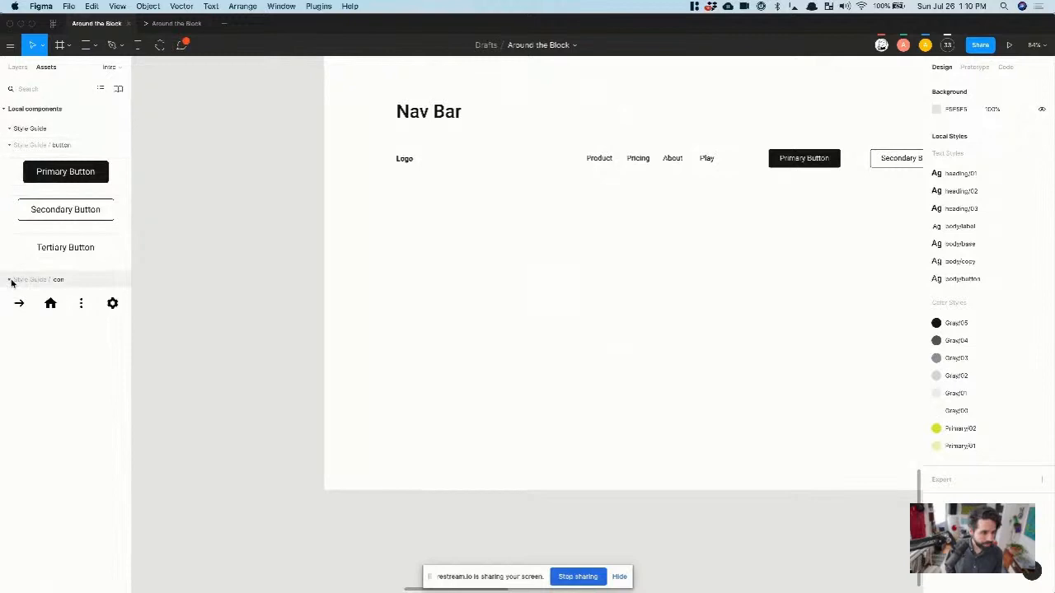
{"action": "left_click", "coordinate": [100, 89]}
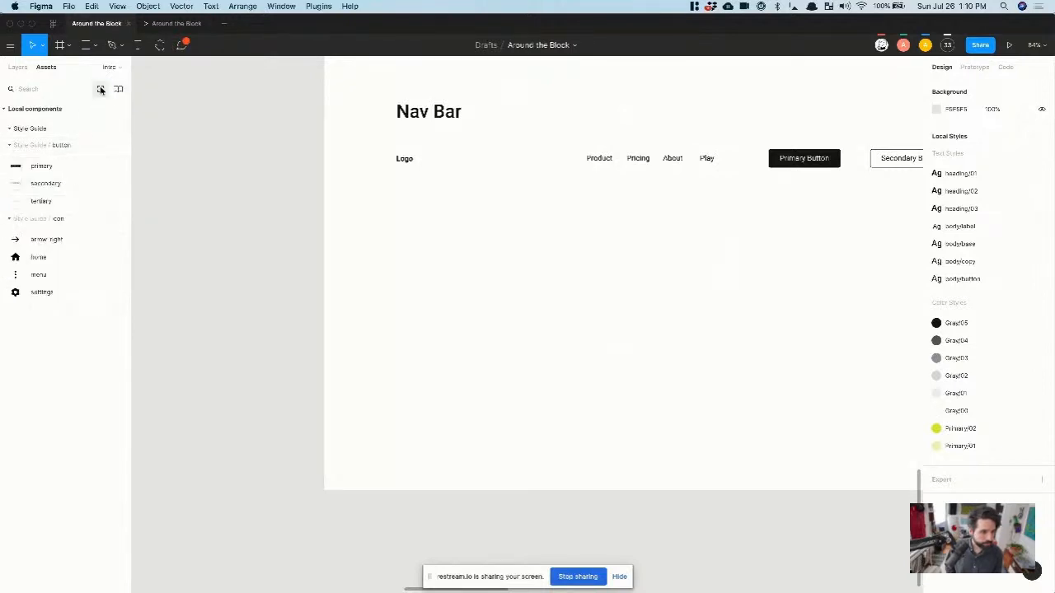
{"action": "left_click", "coordinate": [115, 90]}
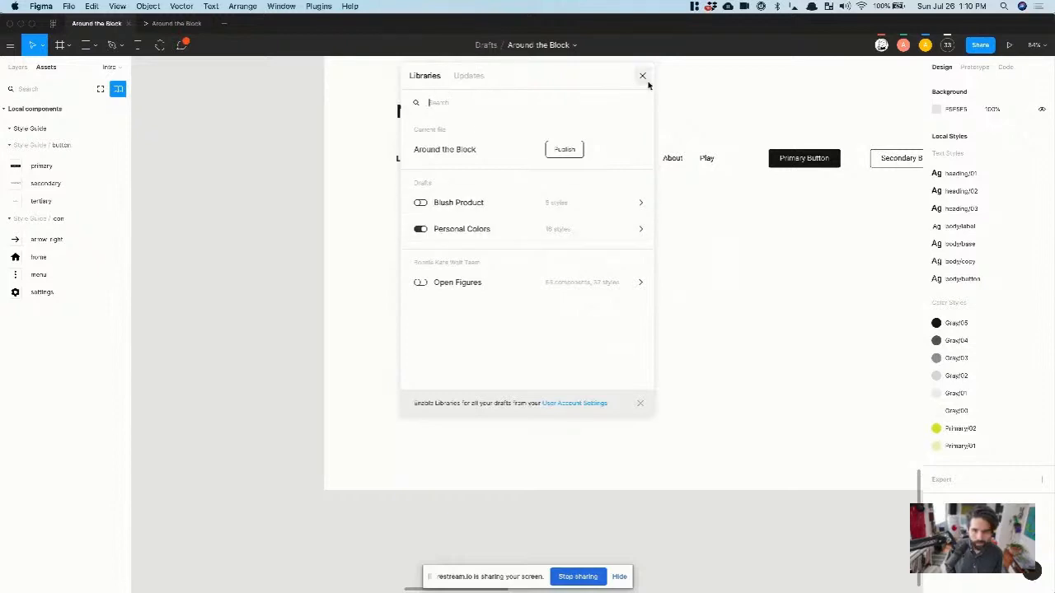
{"action": "left_click", "coordinate": [642, 76]}
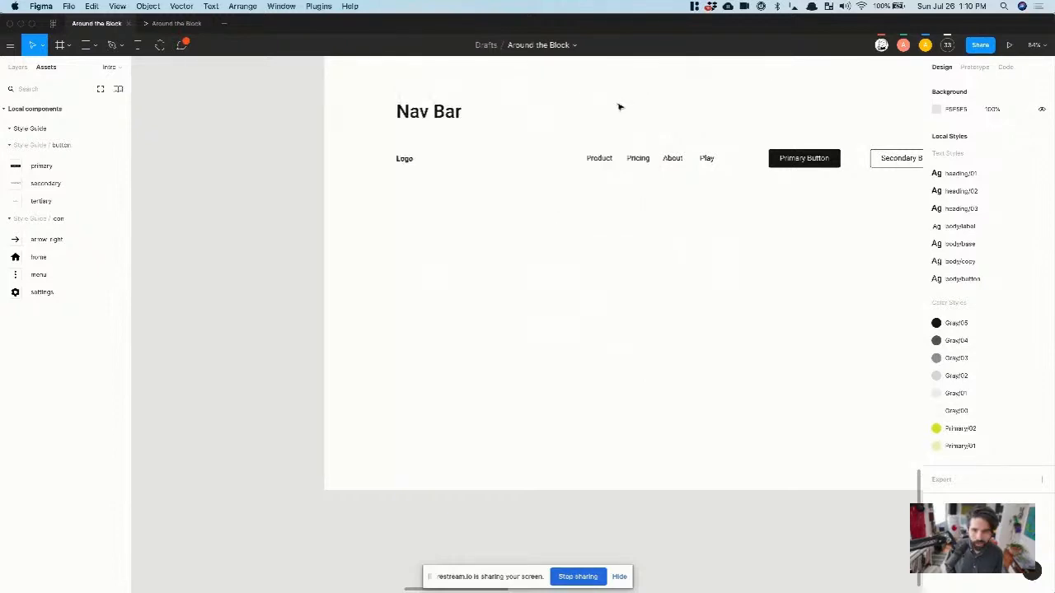
{"action": "left_click", "coordinate": [12, 68]}
Step: Move the Nav Bar's Secondary Button closer to the Primary Button and check the whole row's alignment
{"action": "scroll", "coordinate": [648, 167], "scroll_direction": "down", "scroll_amount": 5}
{"action": "scroll", "coordinate": [648, 168], "scroll_direction": "right", "scroll_amount": 2}
{"action": "scroll", "coordinate": [539, 150], "scroll_direction": "up", "scroll_amount": 5}
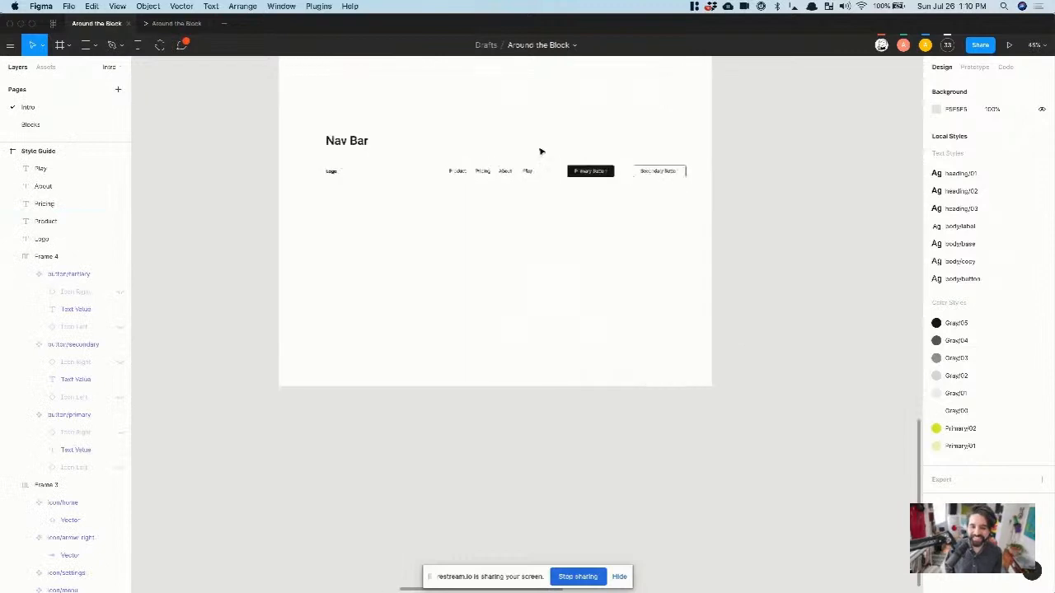
{"action": "left_click", "coordinate": [682, 187]}
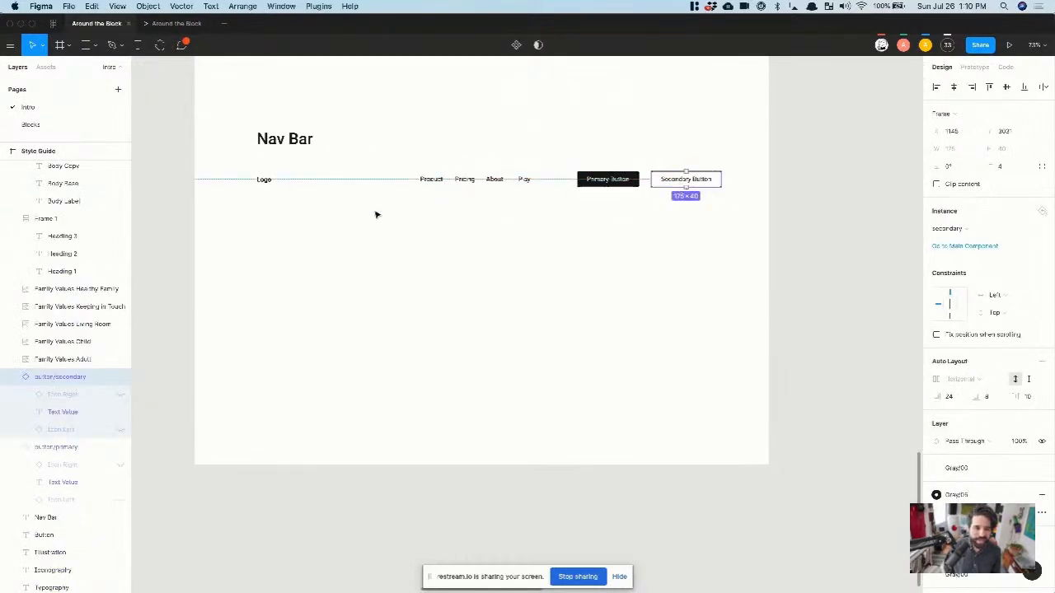
{"action": "left_click_drag", "start_coordinate": [238, 162], "coordinate": [687, 222]}
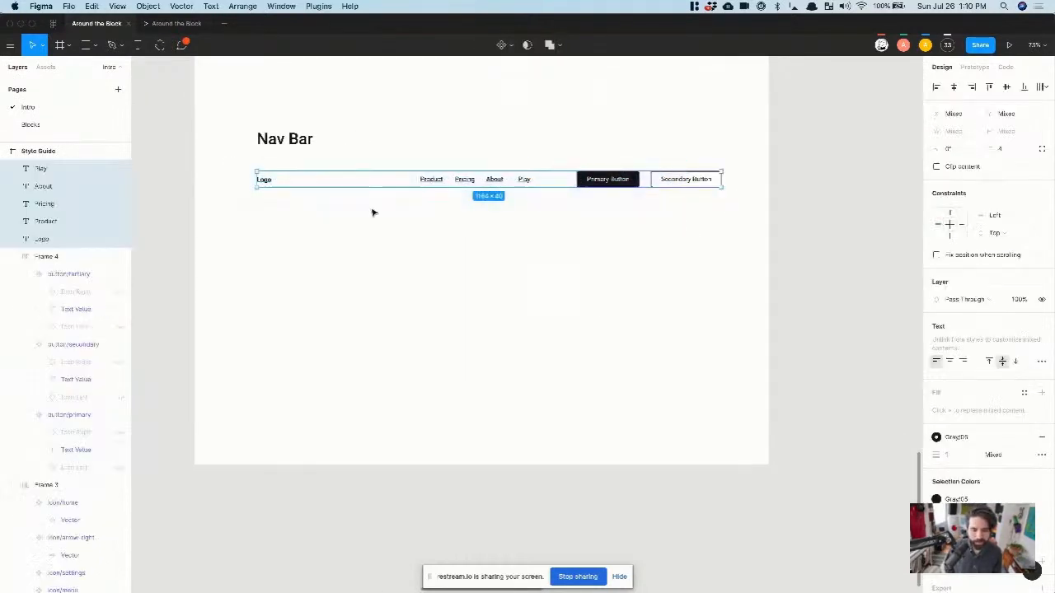
{"action": "left_click", "coordinate": [323, 215]}
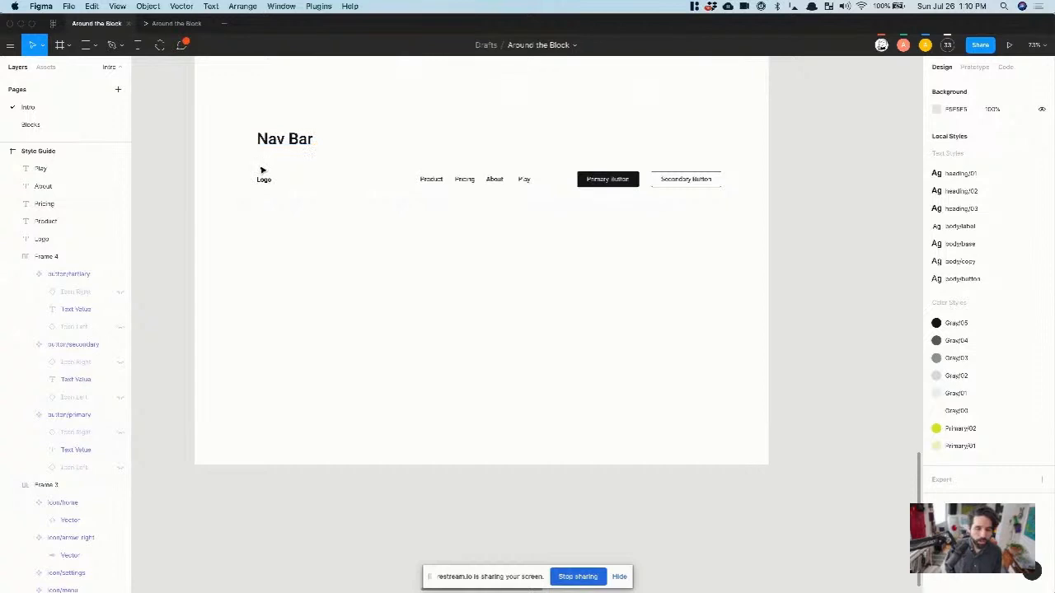
Step: Move the Product, Pricing, About and Play links together until they sit just beside the Nav Bar's Primary Button
{"action": "scroll", "coordinate": [262, 170], "scroll_direction": "up", "scroll_amount": 4}
{"action": "left_click_drag", "start_coordinate": [431, 190], "coordinate": [700, 235]}
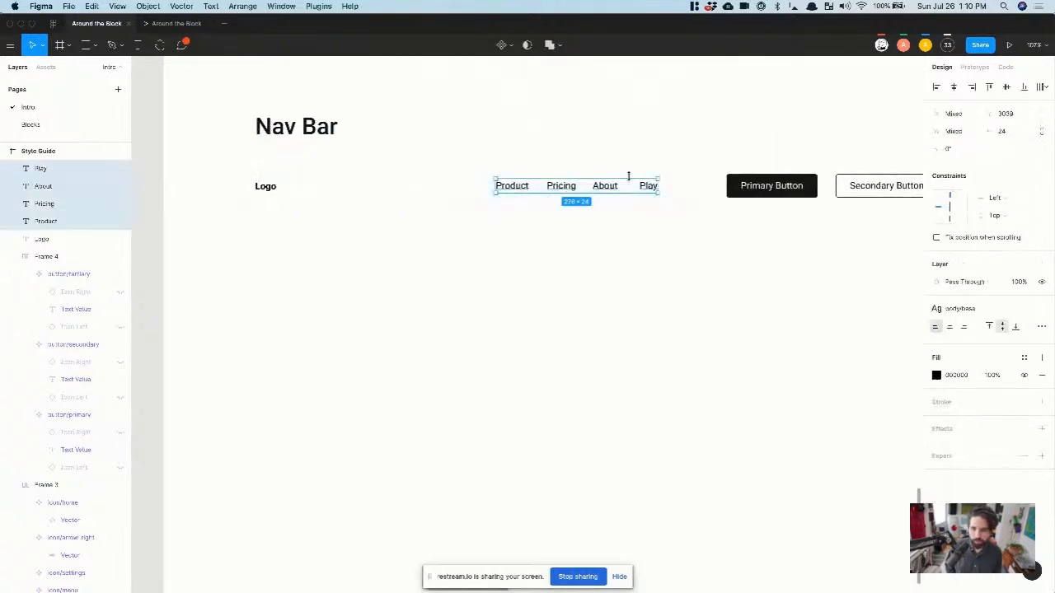
{"action": "left_click", "coordinate": [606, 187]}
{"action": "left_click_drag", "start_coordinate": [497, 169], "coordinate": [706, 186]}
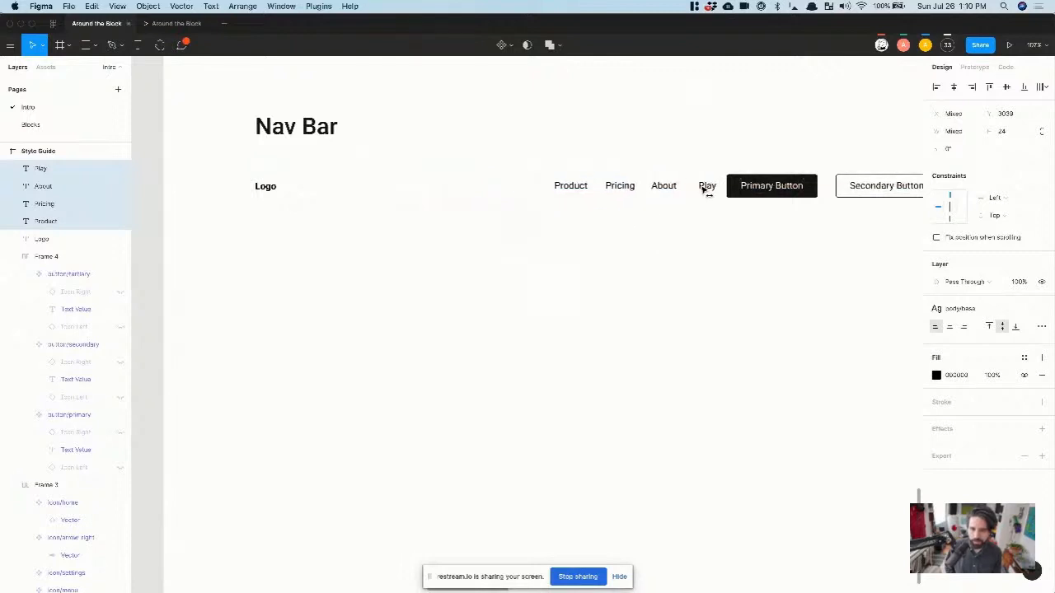
{"action": "right_click", "coordinate": [706, 187]}
{"action": "left_click", "coordinate": [745, 132]}
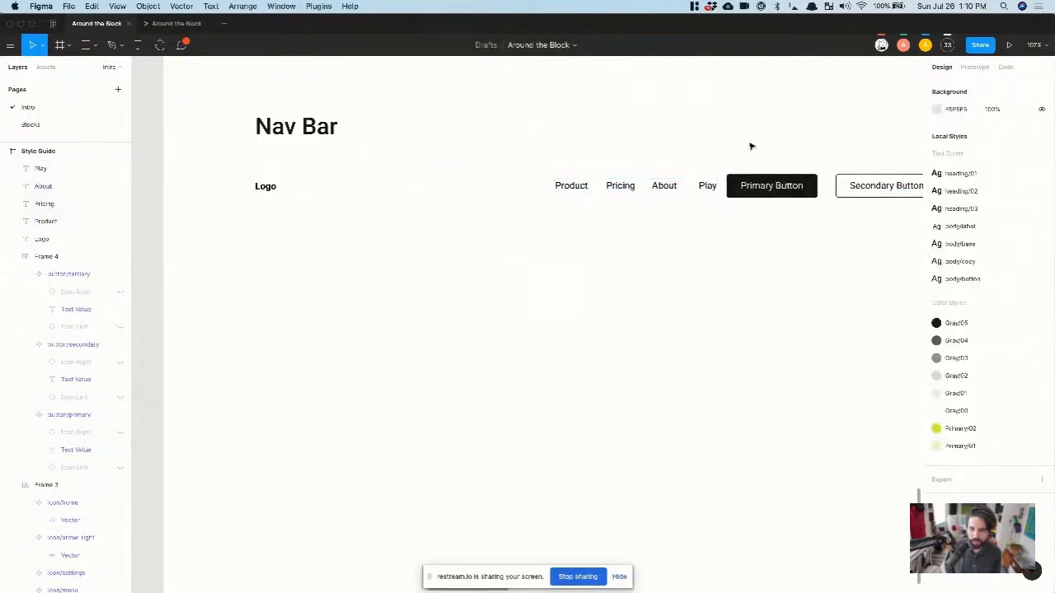
Step: Change the label of the Nav Bar's Primary Button to "Download"
{"action": "scroll", "coordinate": [750, 146], "scroll_direction": "right", "scroll_amount": 3}
{"action": "double_click", "coordinate": [677, 191]}
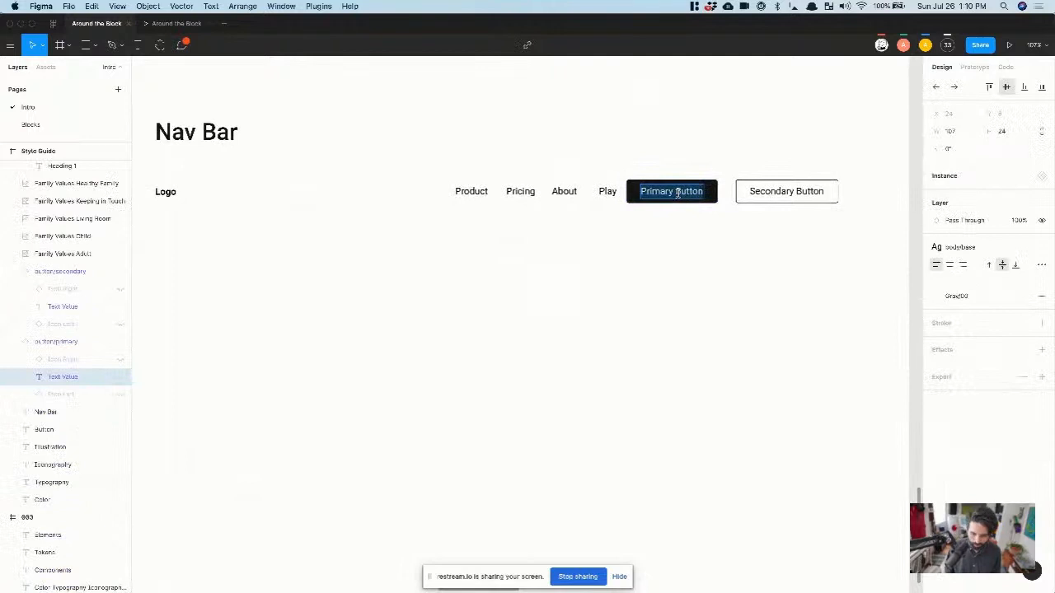
{"action": "type", "text": "Lo"}
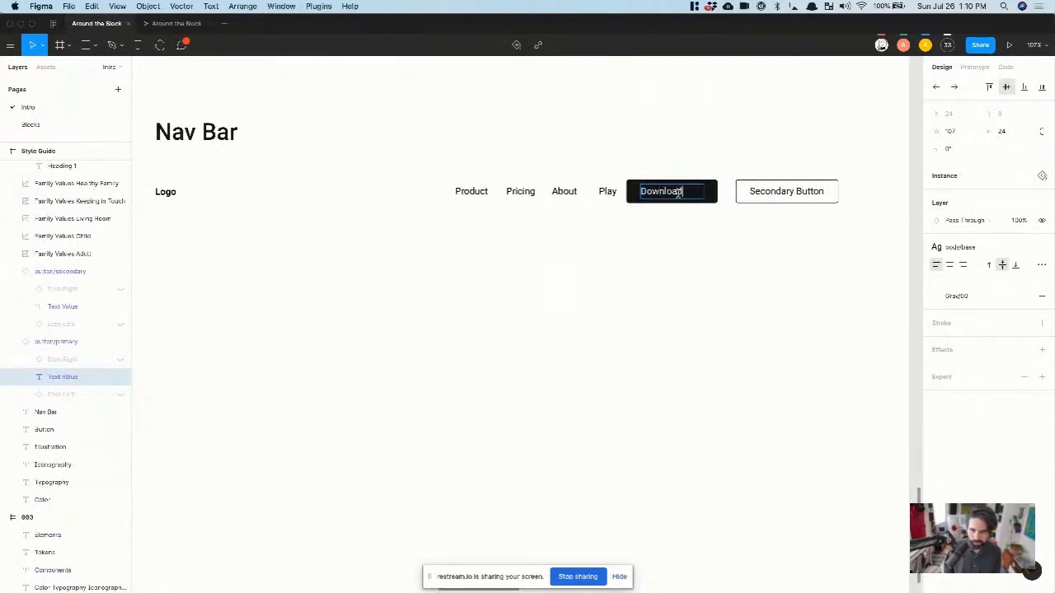
{"action": "left_click", "coordinate": [651, 149]}
Step: Check the body/base style's type details and set the Download label's text resizing to auto width
{"action": "double_click", "coordinate": [660, 189]}
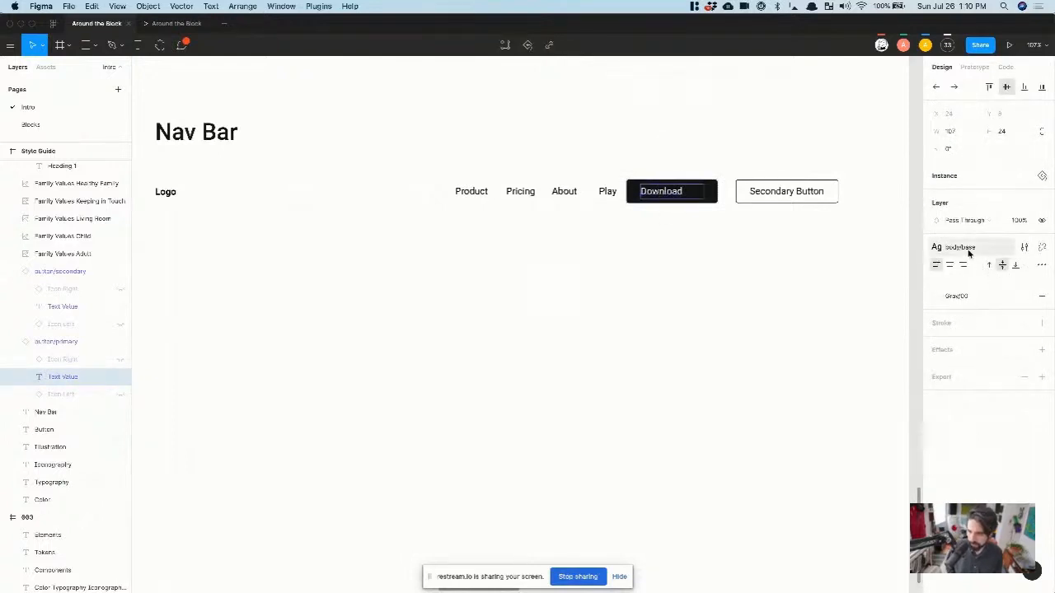
{"action": "left_click", "coordinate": [1021, 244]}
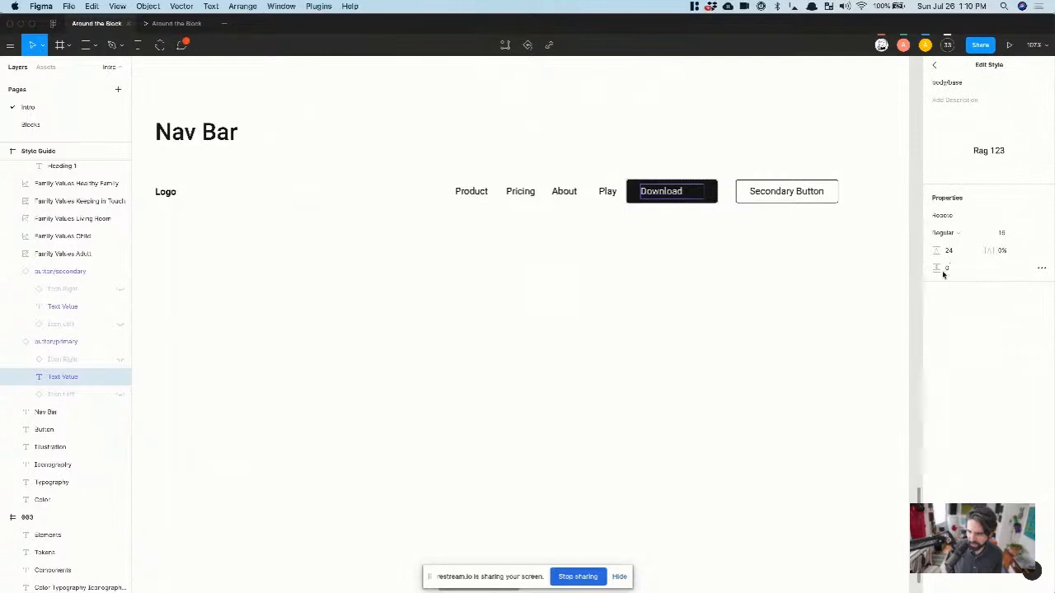
{"action": "left_click", "coordinate": [1041, 268]}
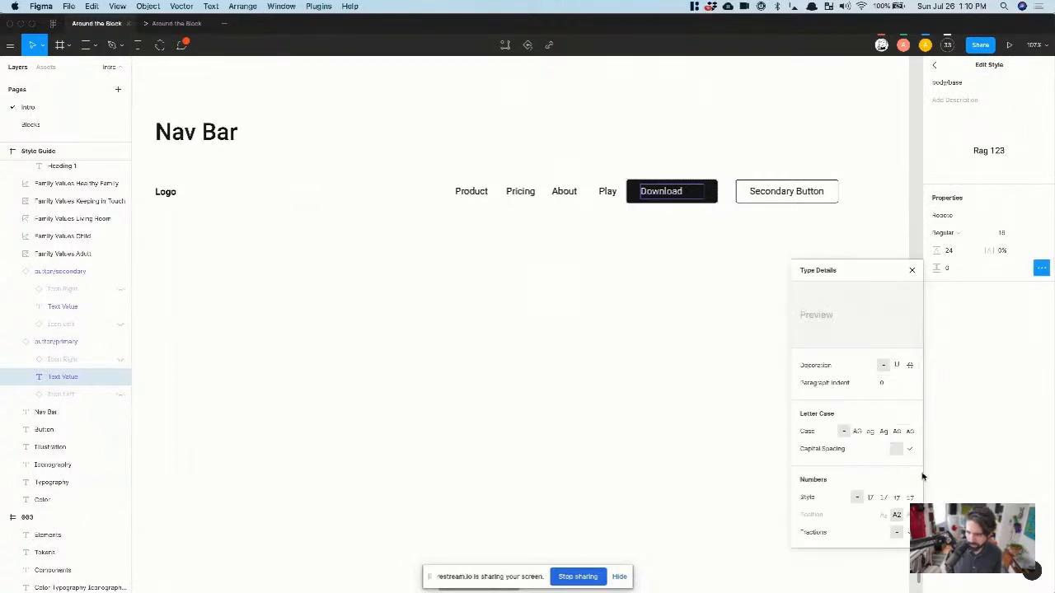
{"action": "left_click", "coordinate": [958, 365]}
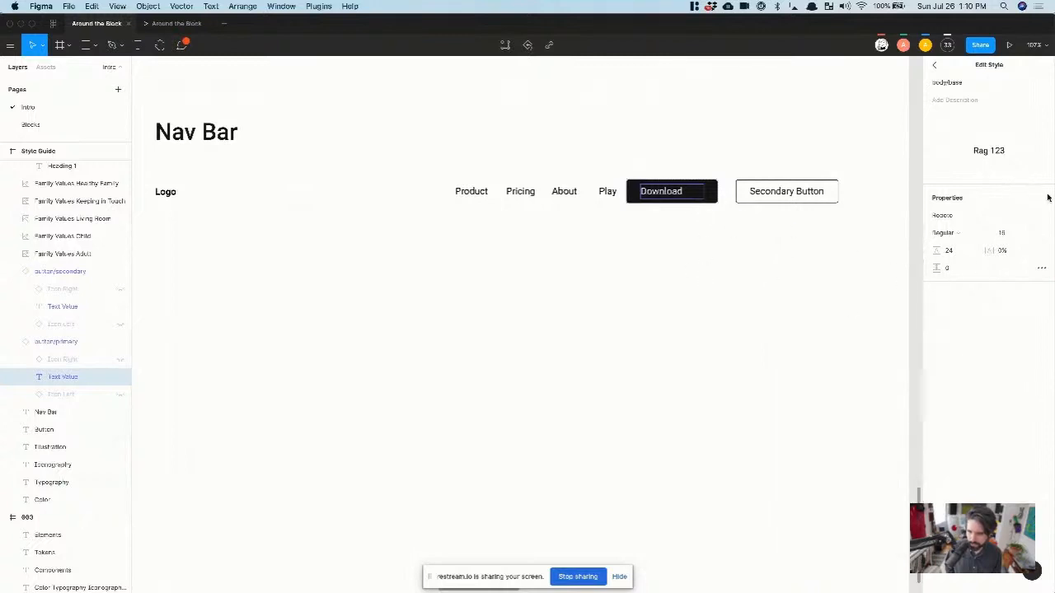
{"action": "left_click", "coordinate": [935, 65]}
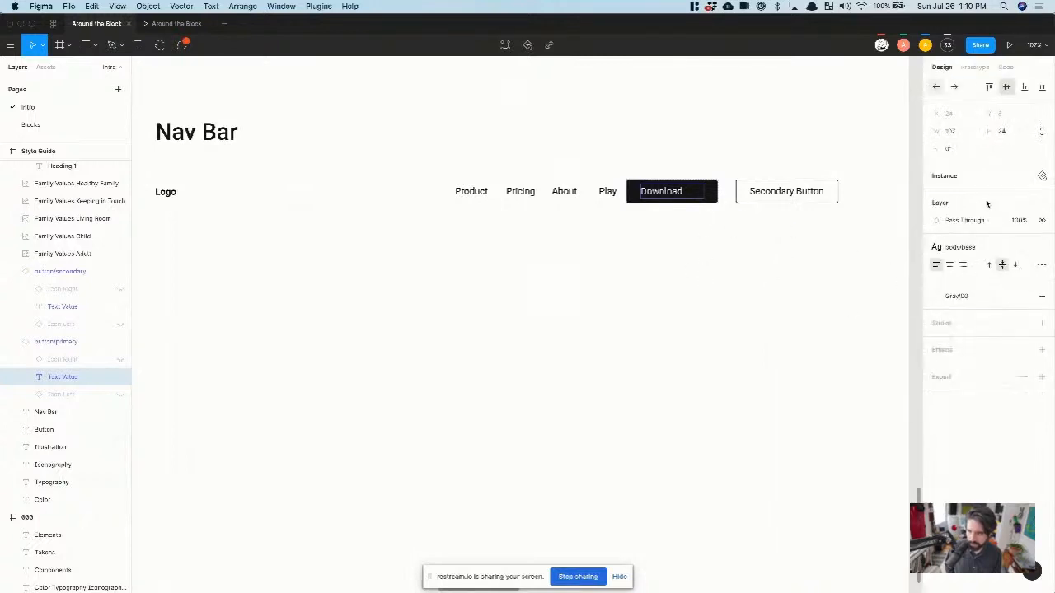
{"action": "left_click", "coordinate": [1041, 266]}
{"action": "left_click", "coordinate": [883, 361]}
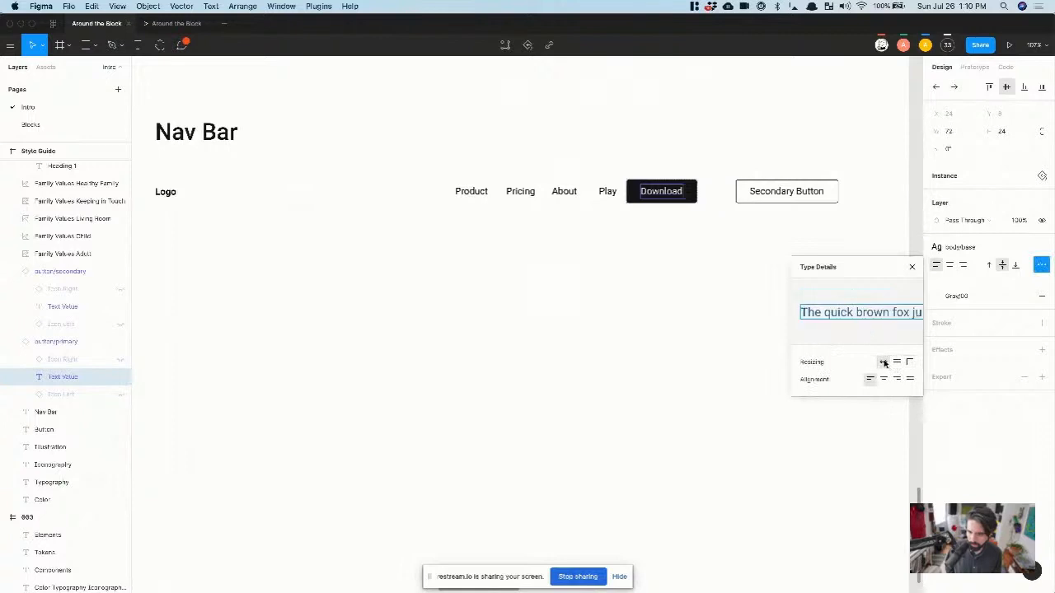
{"action": "left_click", "coordinate": [717, 336]}
Step: Change the label of the Nav Bar's Secondary Button to "Login"
{"action": "scroll", "coordinate": [717, 336], "scroll_direction": "up", "scroll_amount": 3}
{"action": "scroll", "coordinate": [717, 336], "scroll_direction": "right", "scroll_amount": 3}
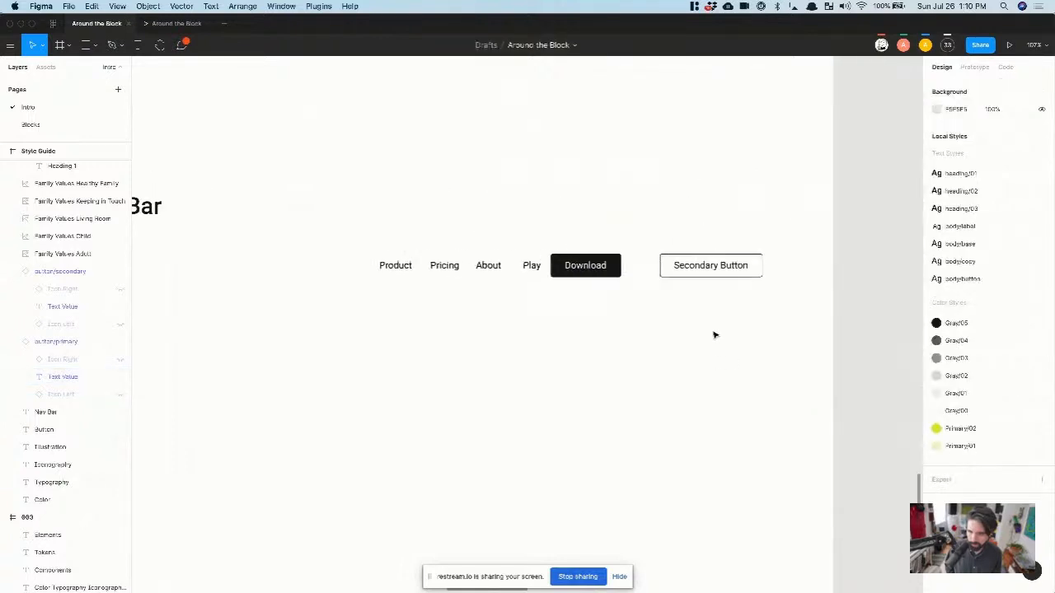
{"action": "left_click", "coordinate": [591, 272]}
{"action": "left_click", "coordinate": [709, 265]}
{"action": "double_click", "coordinate": [713, 265]}
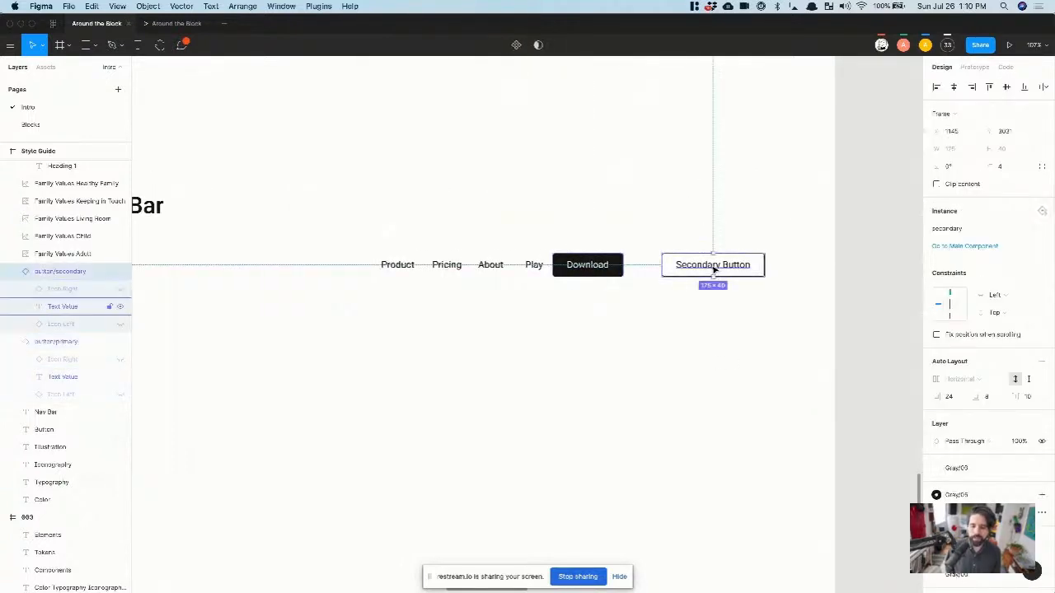
{"action": "double_click", "coordinate": [713, 265]}
{"action": "key", "text": "BackSpace"}
{"action": "type", "text": "Login"}
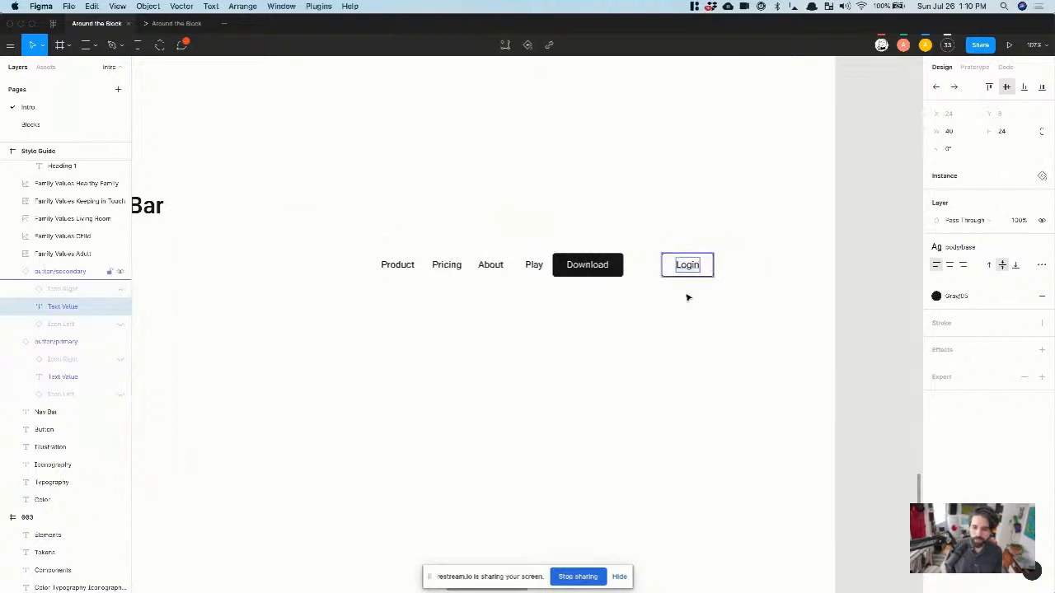
{"action": "left_click", "coordinate": [687, 295]}
Step: Place the Download button just after the Login button with a gap of 16, and move both buttons together close to the Play link
{"action": "left_click", "coordinate": [601, 272]}
{"action": "left_click_drag", "start_coordinate": [602, 272], "coordinate": [756, 267]}
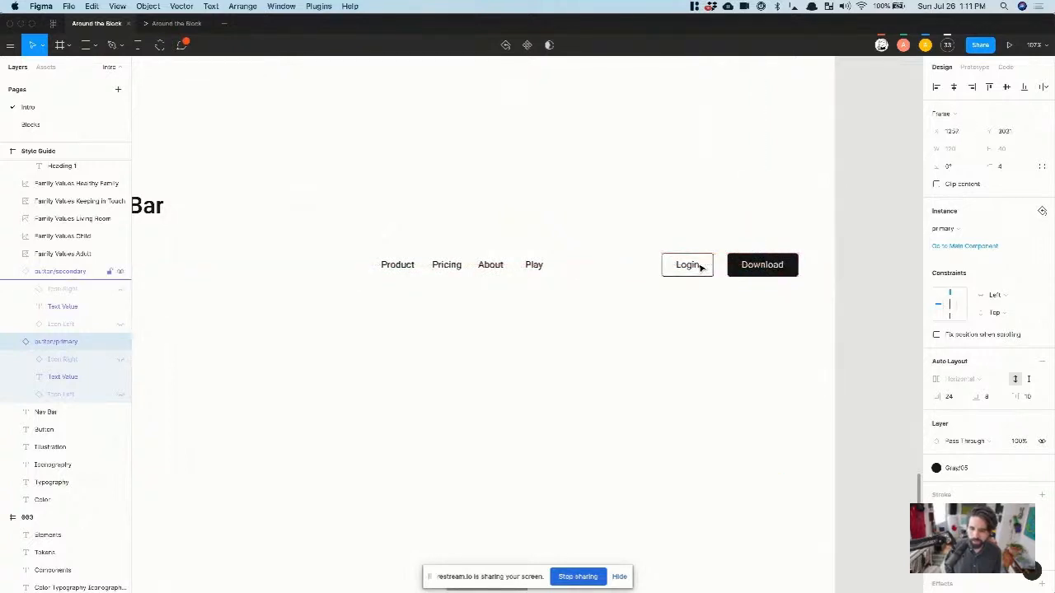
{"action": "left_click_drag", "start_coordinate": [651, 217], "coordinate": [791, 304]}
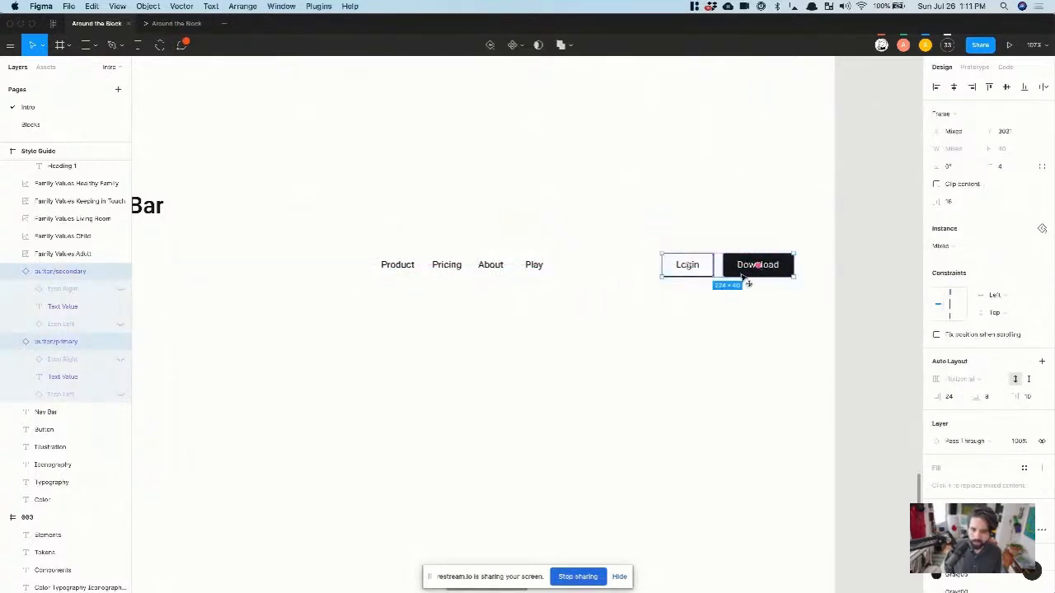
{"action": "left_click_drag", "start_coordinate": [743, 277], "coordinate": [642, 276]}
{"action": "key", "text": "super+z"}
{"action": "left_click_drag", "start_coordinate": [733, 272], "coordinate": [641, 266]}
Step: Frame the Nav Bar's links and buttons together and apply auto layout with 24 spacing between items
{"action": "left_click_drag", "start_coordinate": [750, 237], "coordinate": [313, 346]}
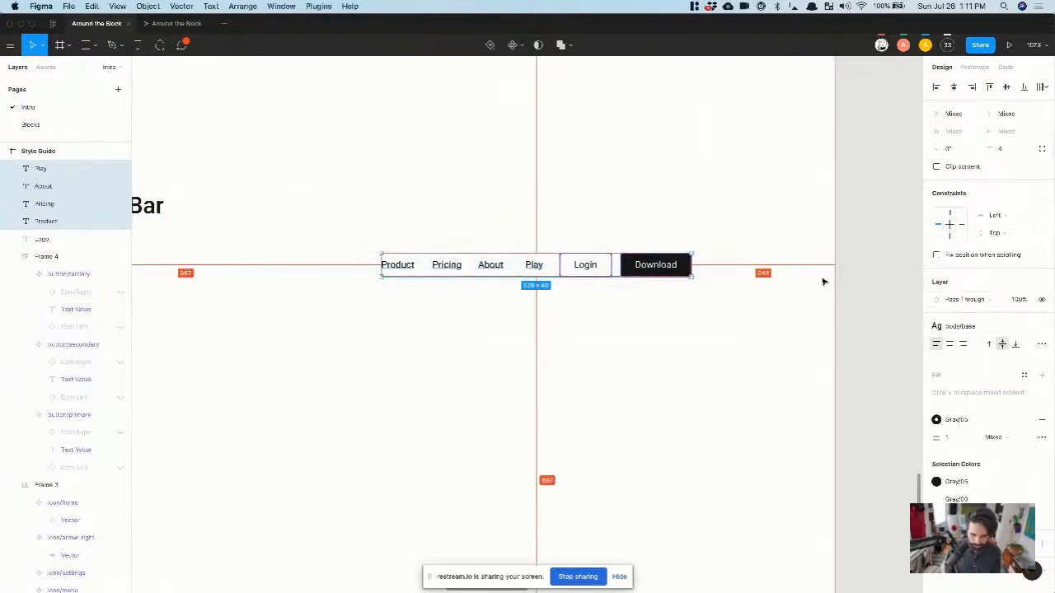
{"action": "key", "text": "super+alt+g"}
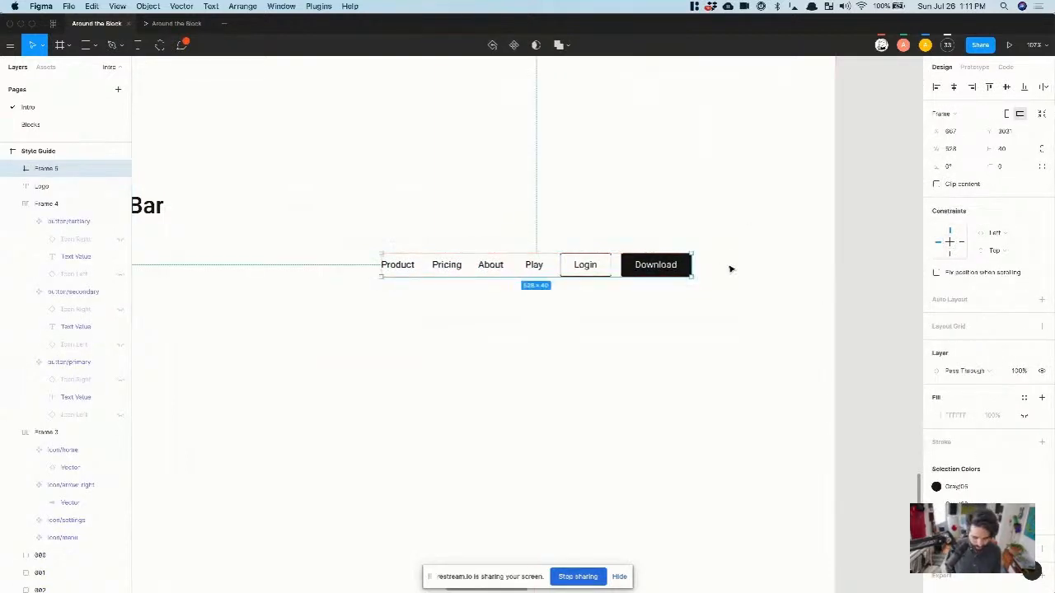
{"action": "left_click", "coordinate": [1041, 300]}
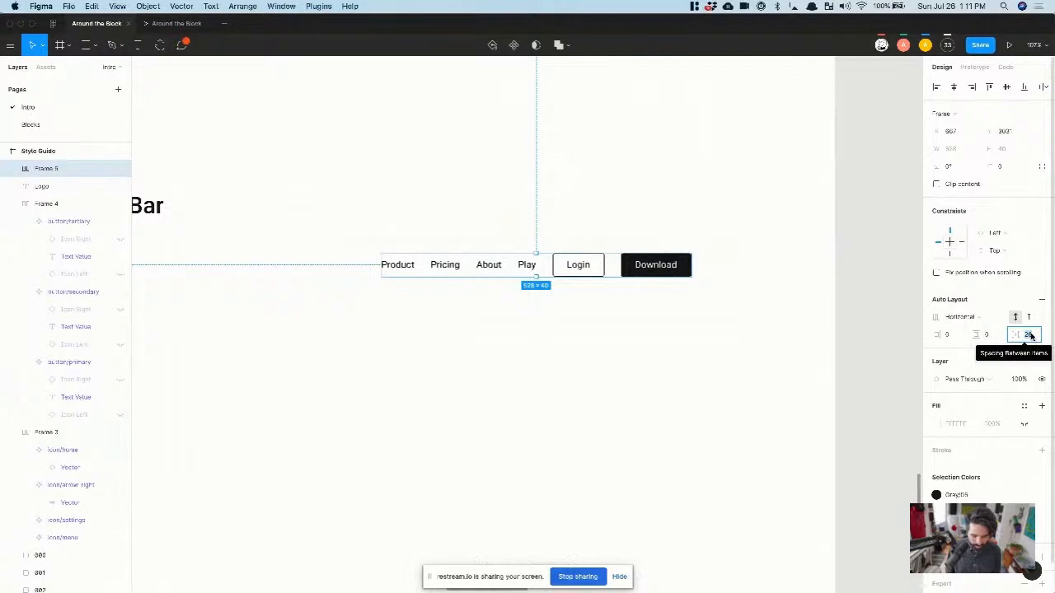
{"action": "key", "text": "Return"}
{"action": "left_click", "coordinate": [651, 395]}
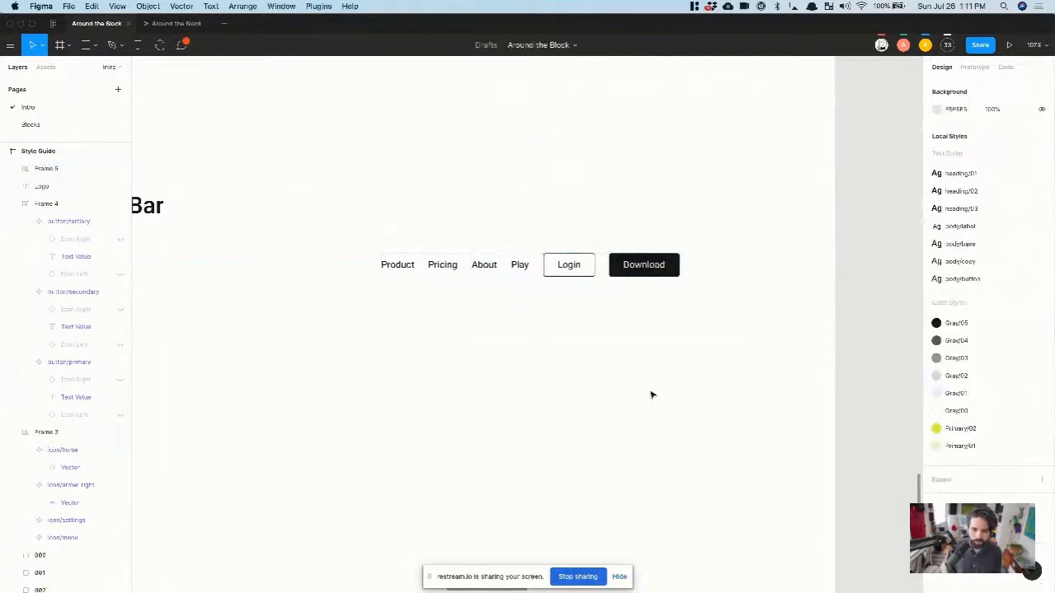
Step: Group the Product, Pricing, About and Play links in their own nested frame and apply auto layout to it
{"action": "left_click", "coordinate": [489, 266]}
{"action": "scroll", "coordinate": [489, 266], "scroll_direction": "up", "scroll_amount": 5}
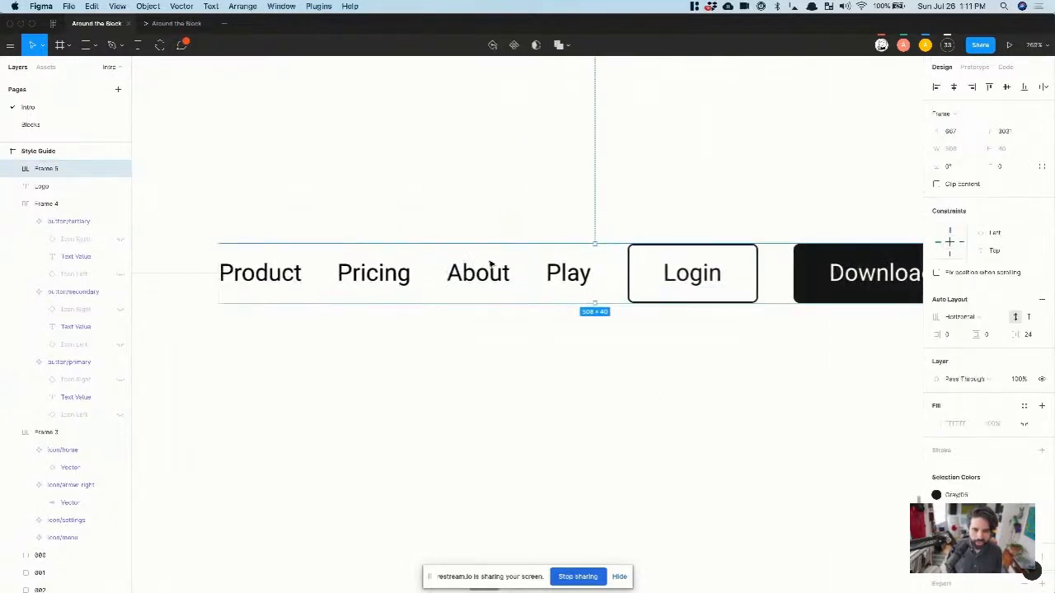
{"action": "scroll", "coordinate": [489, 267], "scroll_direction": "left", "scroll_amount": 3}
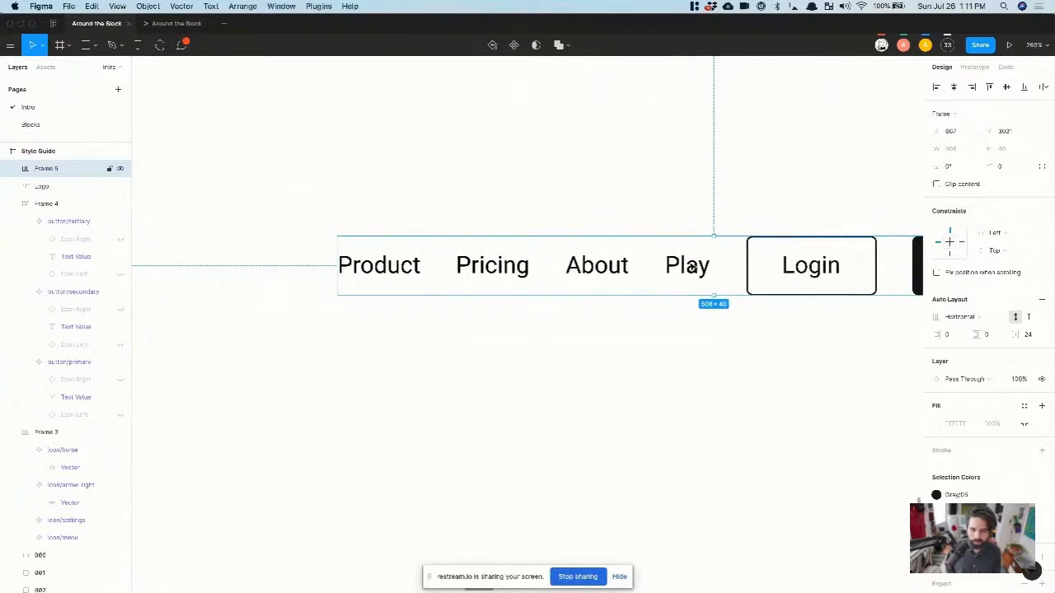
{"action": "scroll", "coordinate": [690, 266], "scroll_direction": "down", "scroll_amount": 5}
{"action": "scroll", "coordinate": [690, 266], "scroll_direction": "up", "scroll_amount": 3}
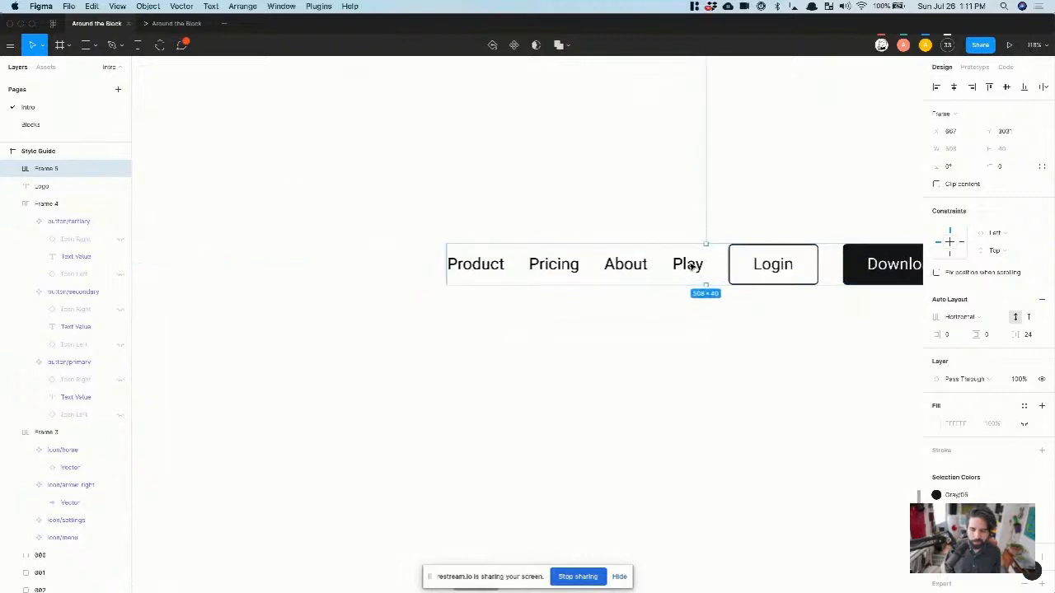
{"action": "double_click", "coordinate": [684, 266]}
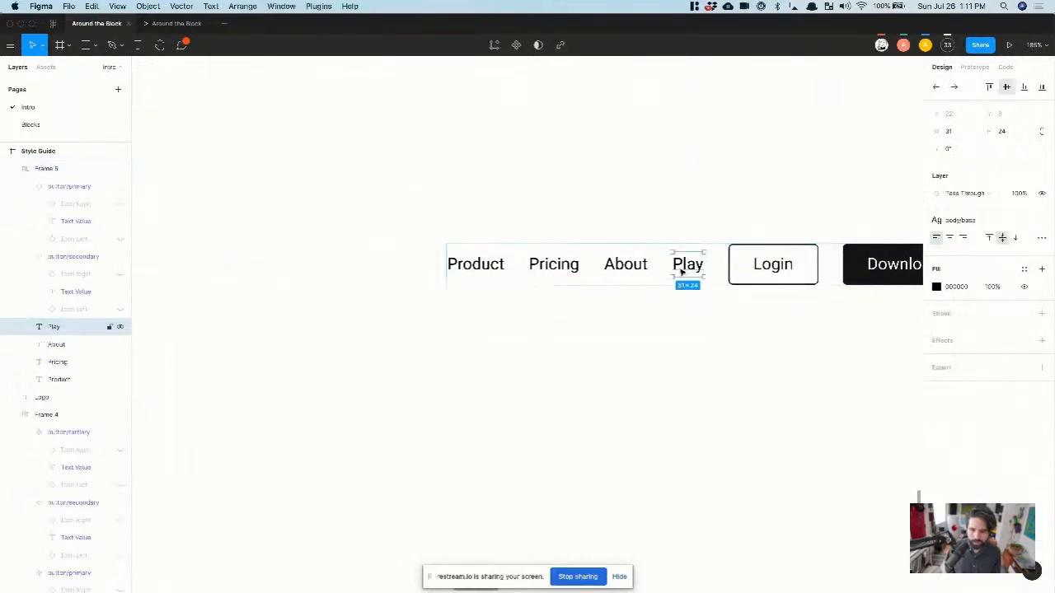
{"action": "left_click", "coordinate": [624, 265], "text": "shift"}
{"action": "left_click", "coordinate": [558, 263], "text": "shift"}
{"action": "left_click", "coordinate": [478, 265], "text": "shift"}
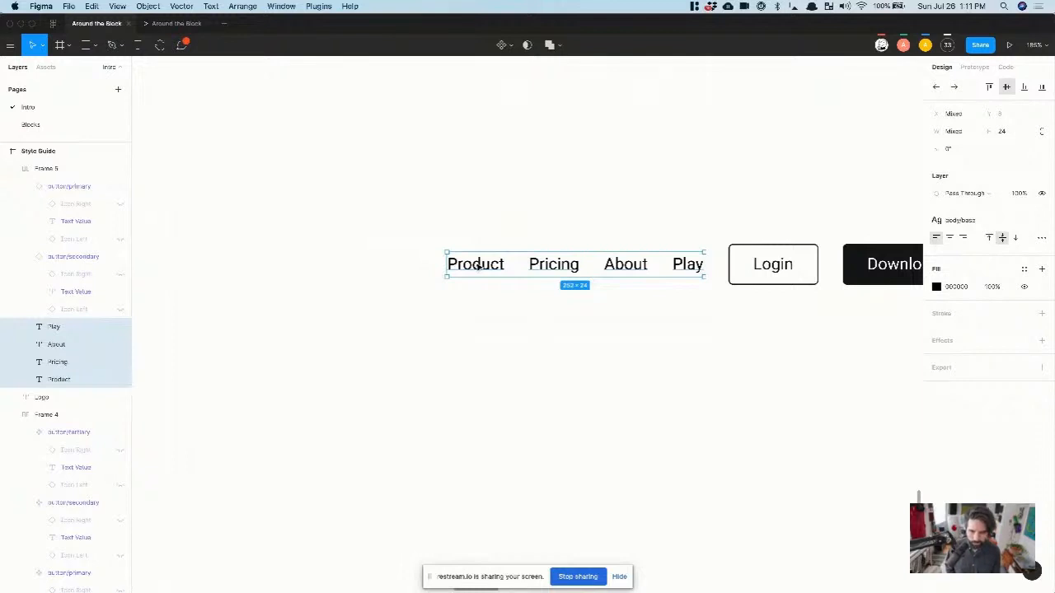
{"action": "key", "text": "super+alt+g"}
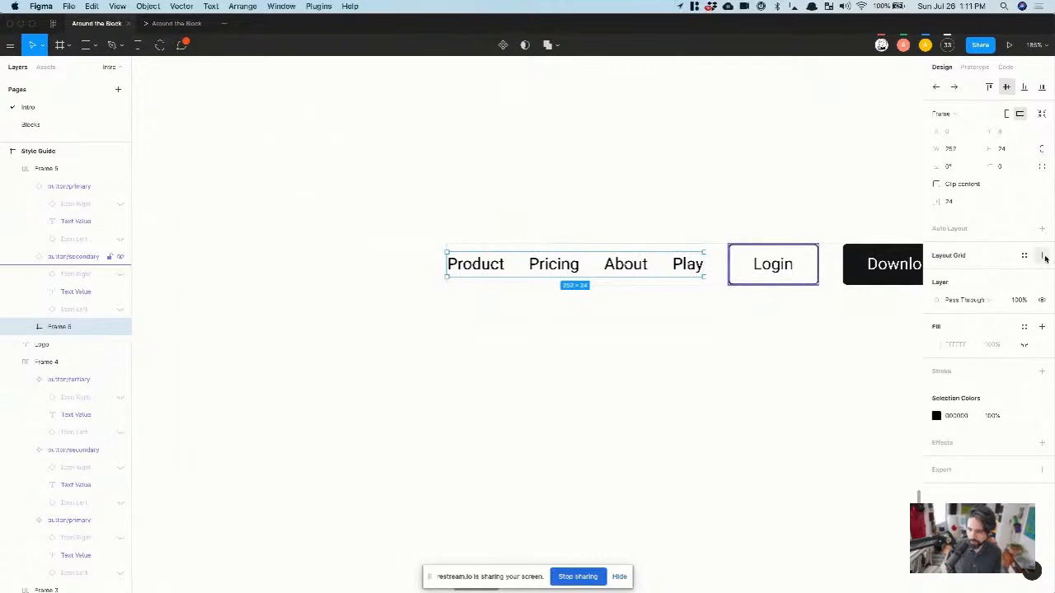
{"action": "left_click", "coordinate": [1041, 229]}
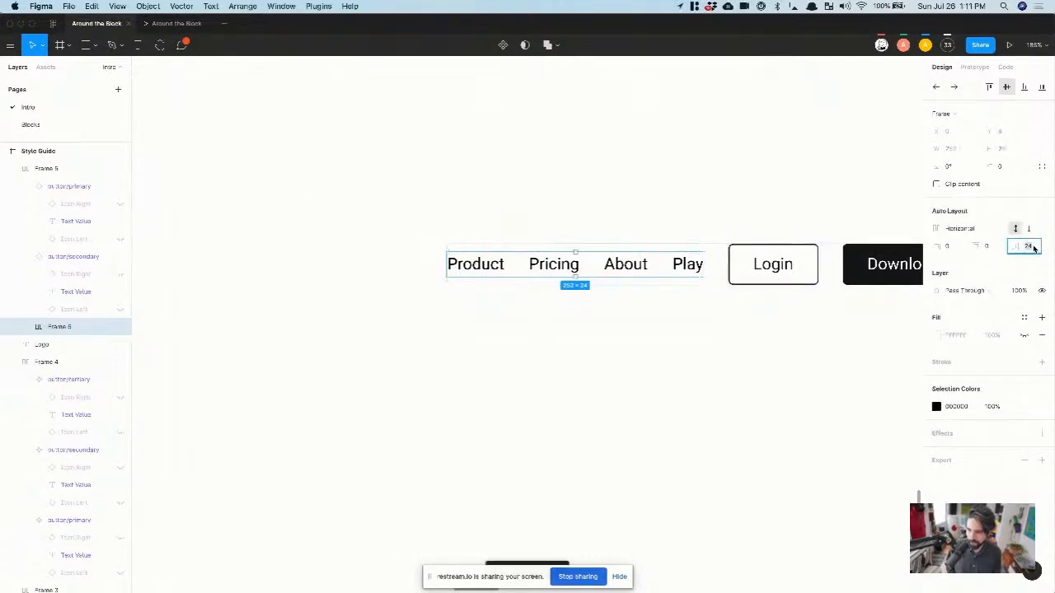
Step: Set the spacing between the links in the nested links frame to 40
{"action": "left_click", "coordinate": [1033, 246]}
{"action": "type", "text": "40"}
{"action": "key", "text": "Return"}
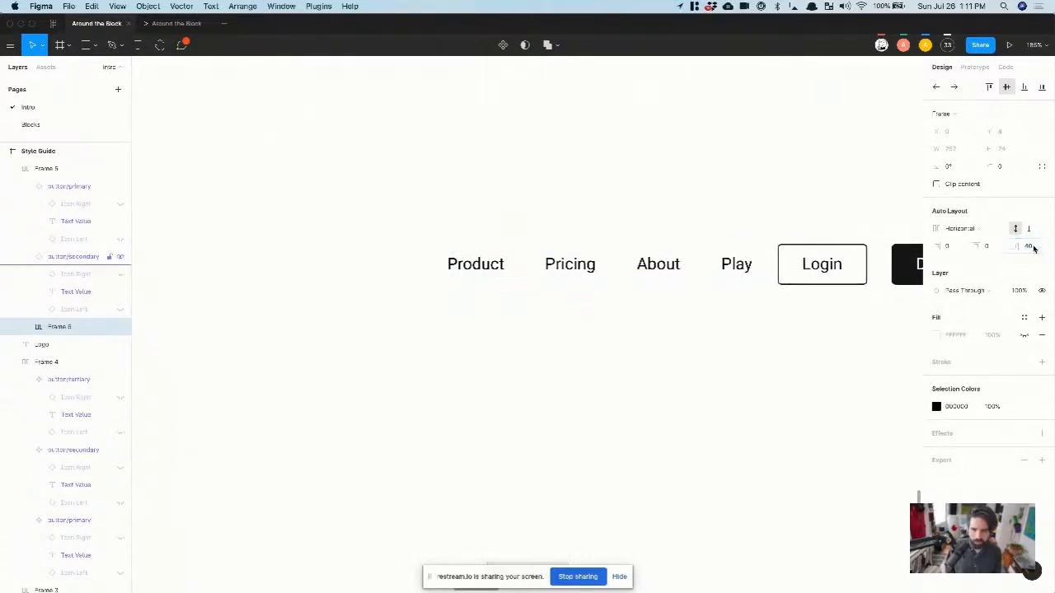
Step: Delete the Play link from the Nav Bar
{"action": "scroll", "coordinate": [756, 294], "scroll_direction": "down", "scroll_amount": 5}
{"action": "left_click", "coordinate": [690, 349]}
{"action": "scroll", "coordinate": [689, 349], "scroll_direction": "right", "scroll_amount": 3}
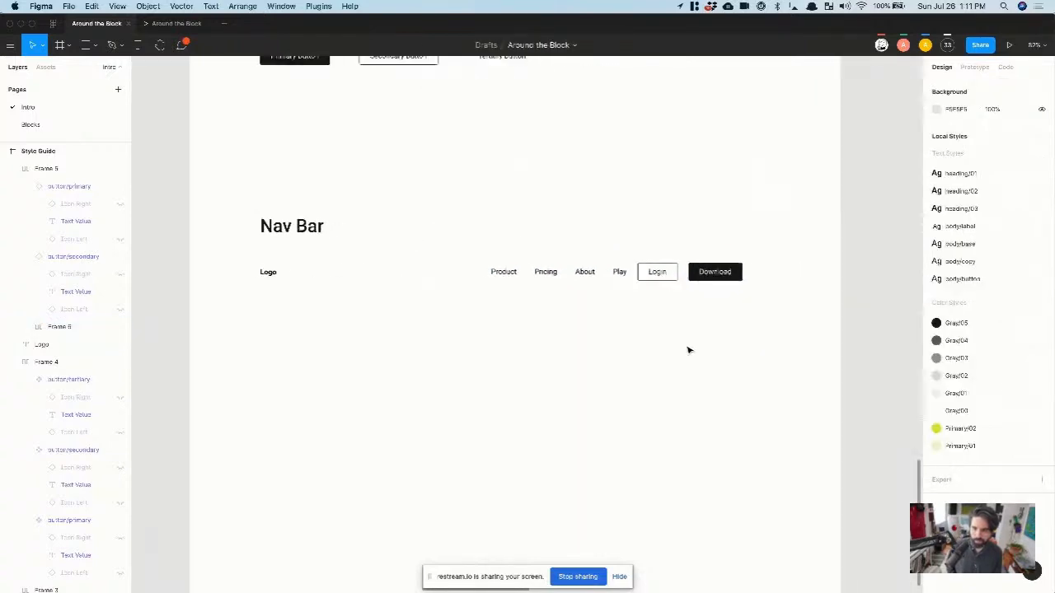
{"action": "double_click", "coordinate": [614, 274]}
{"action": "key", "text": "Delete"}
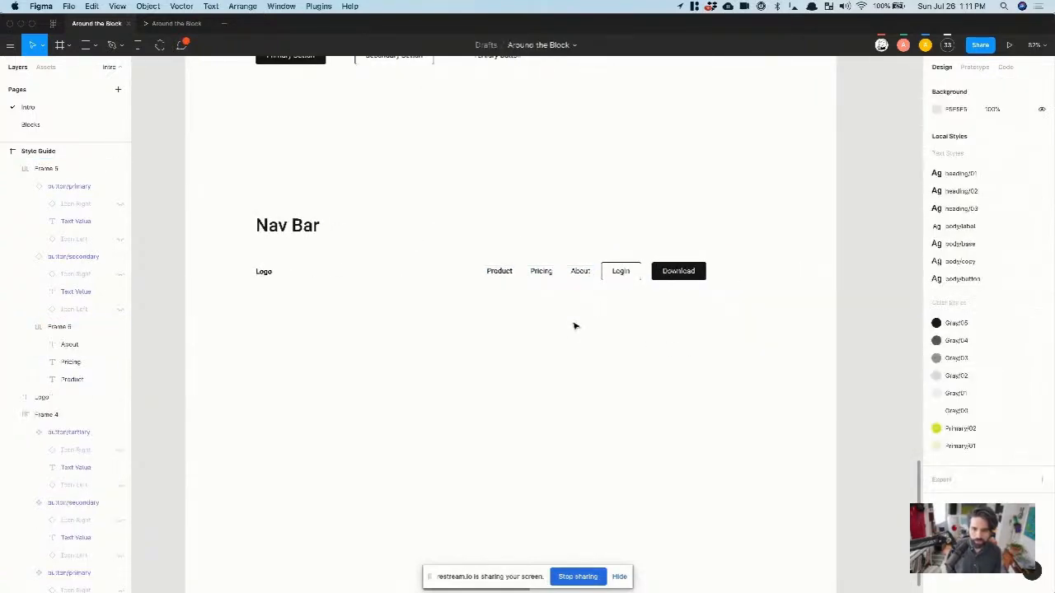
Step: Select the Nav Bar's outer auto layout frame and collapse its primary button, secondary button and links frame layers
{"action": "scroll", "coordinate": [560, 280], "scroll_direction": "up", "scroll_amount": 4}
{"action": "left_click", "coordinate": [544, 278]}
{"action": "scroll", "coordinate": [544, 278], "scroll_direction": "down", "scroll_amount": 4}
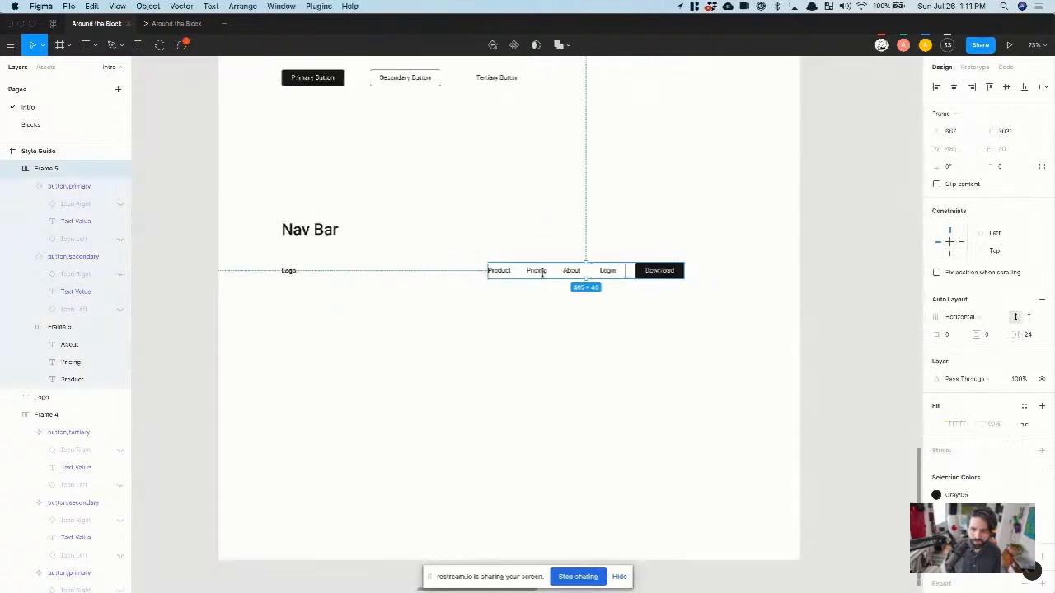
{"action": "left_click", "coordinate": [26, 187]}
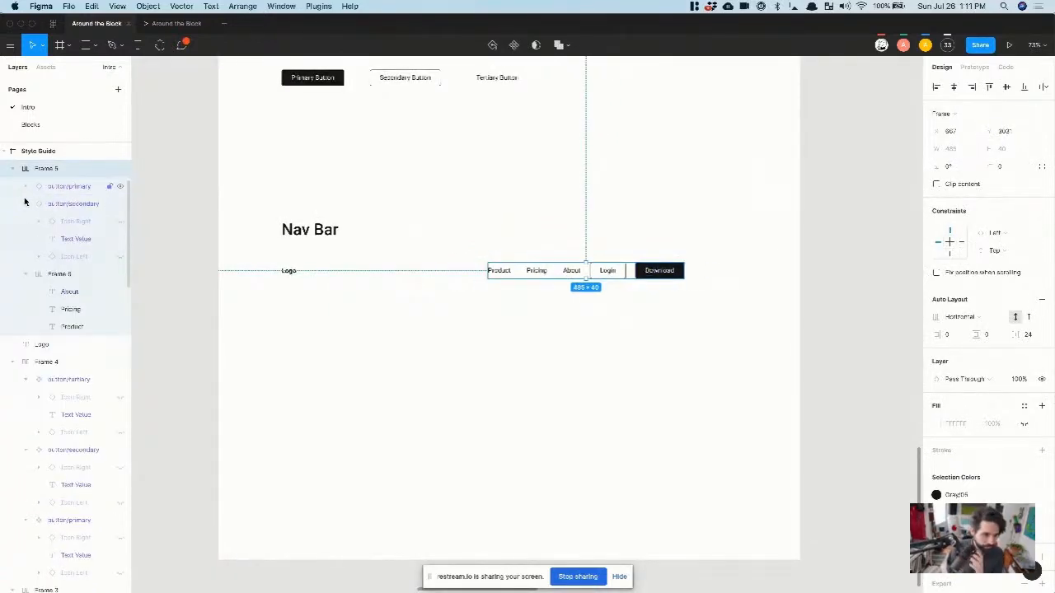
{"action": "left_click", "coordinate": [25, 203]}
{"action": "left_click", "coordinate": [26, 221]}
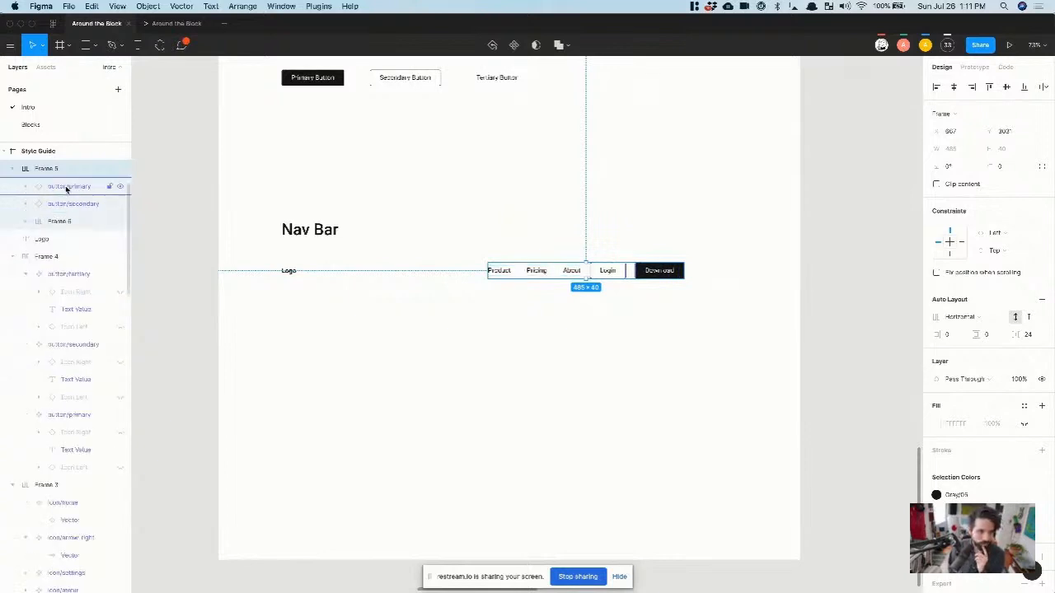
Step: Group the Login and Download buttons in their own nested frame and apply auto layout to it
{"action": "scroll", "coordinate": [605, 263], "scroll_direction": "up", "scroll_amount": 5}
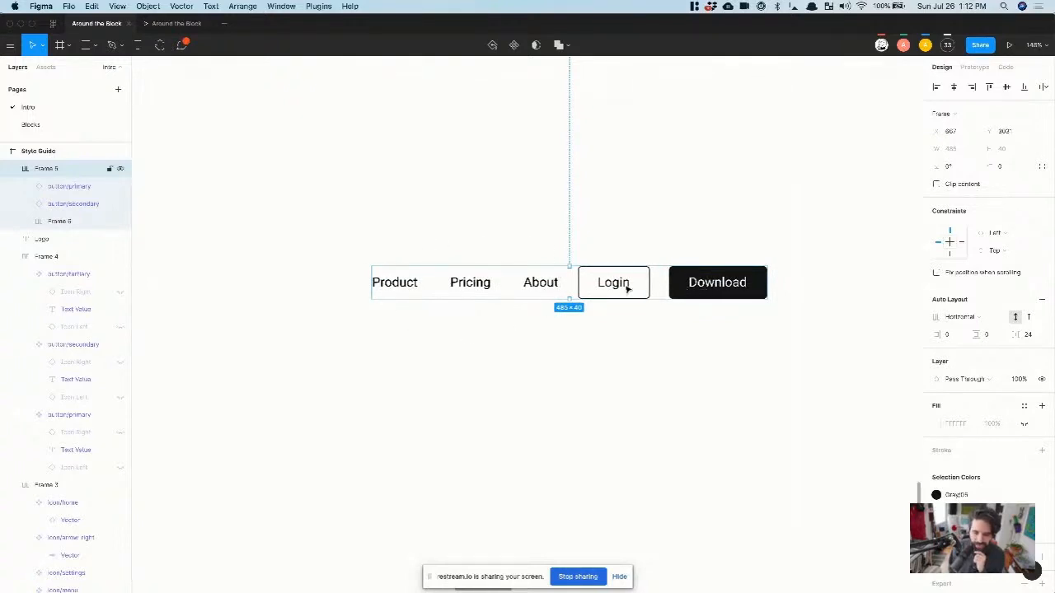
{"action": "left_click_drag", "start_coordinate": [58, 186], "coordinate": [80, 208]}
{"action": "left_click", "coordinate": [78, 205], "text": "shift"}
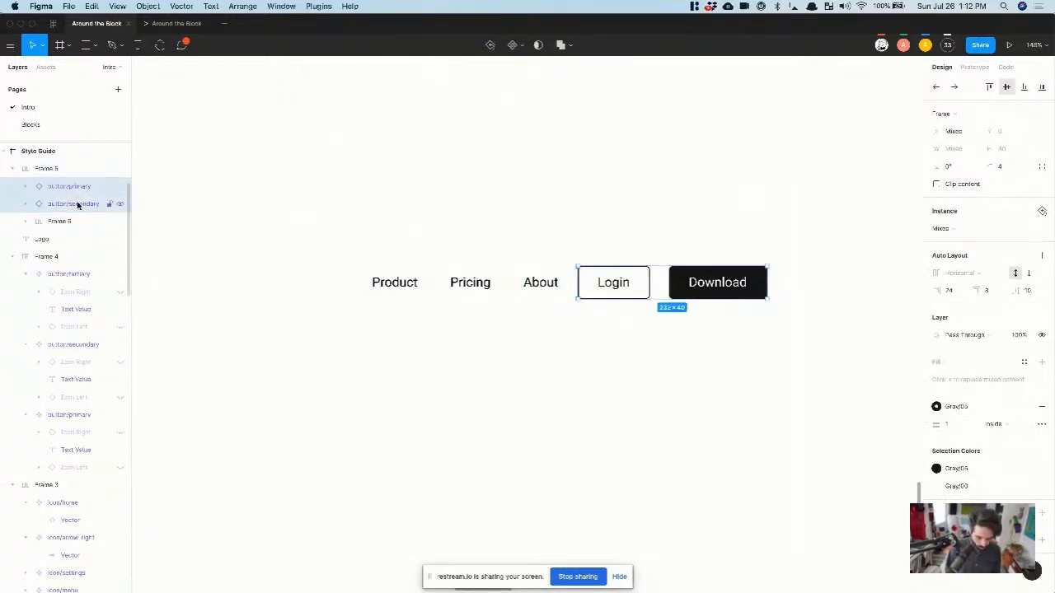
{"action": "key", "text": "alt"}
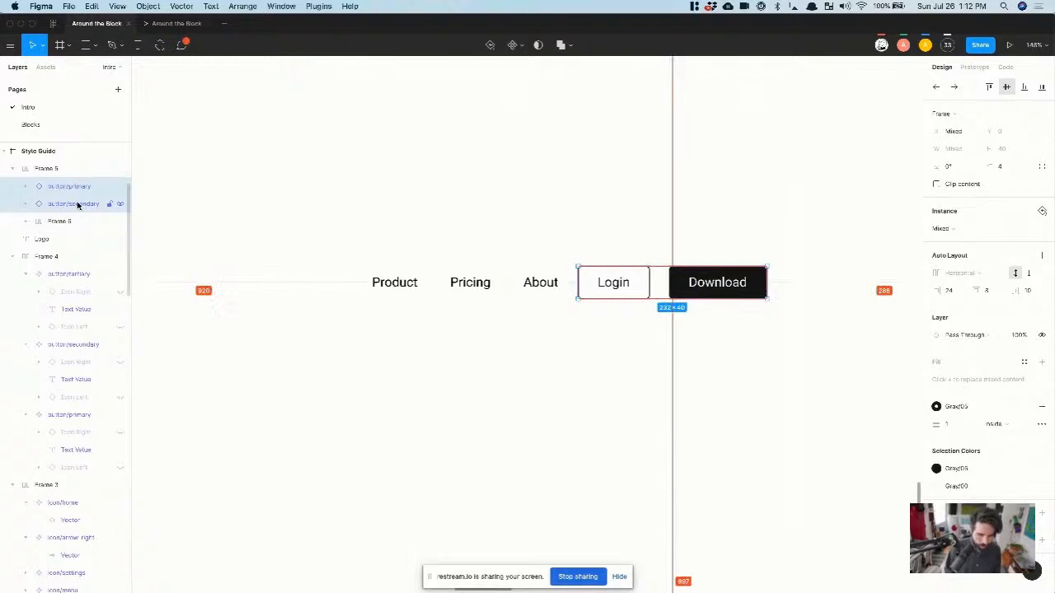
{"action": "key", "text": "super+alt+g"}
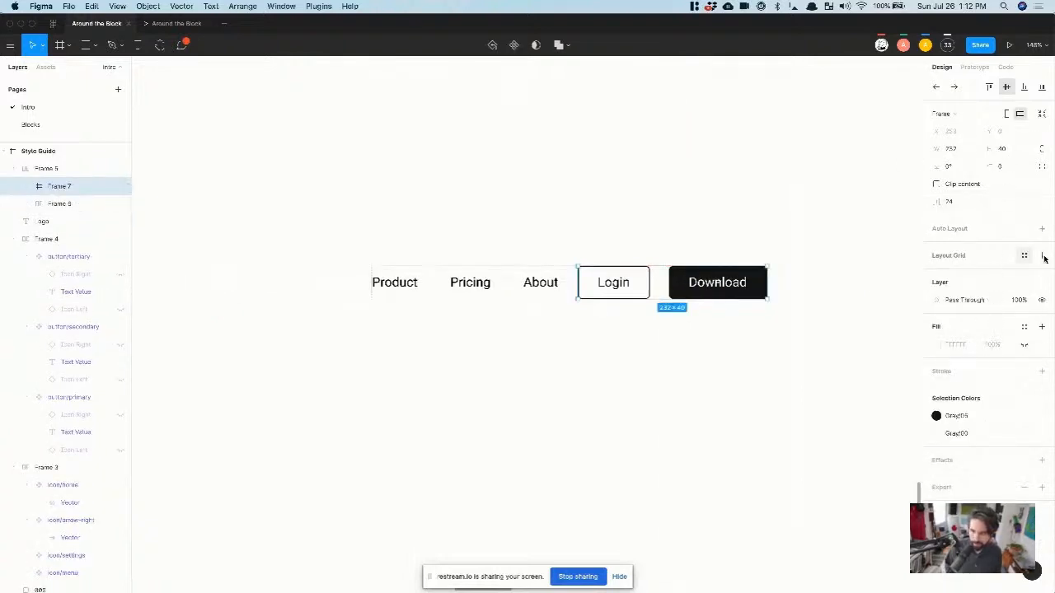
{"action": "left_click", "coordinate": [1042, 228]}
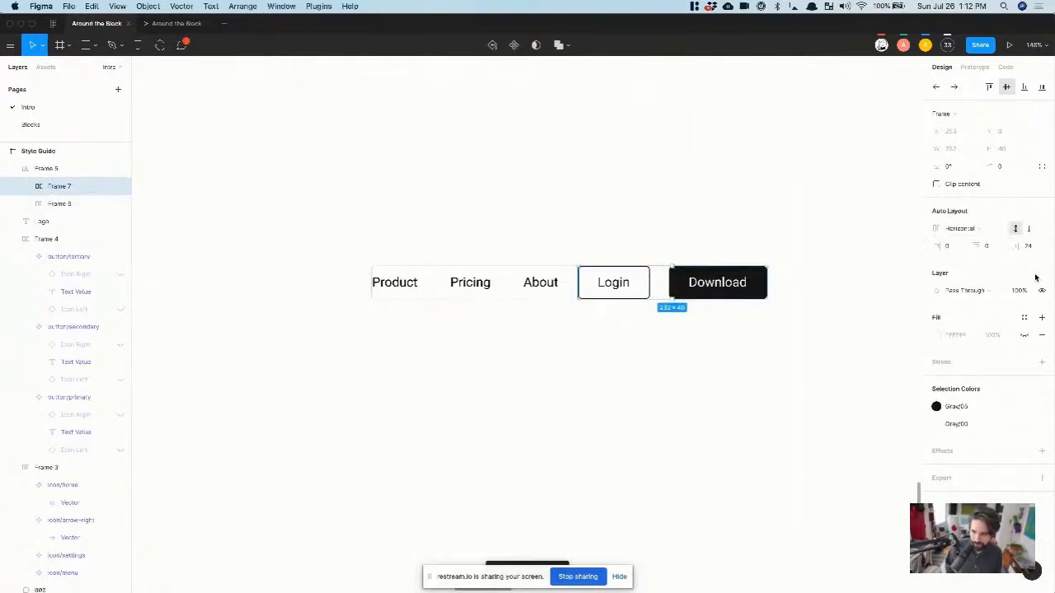
Step: Set the spacing between the Login and Download buttons in their auto layout frame to 16
{"action": "left_click", "coordinate": [1029, 247]}
{"action": "type", "text": "1"}
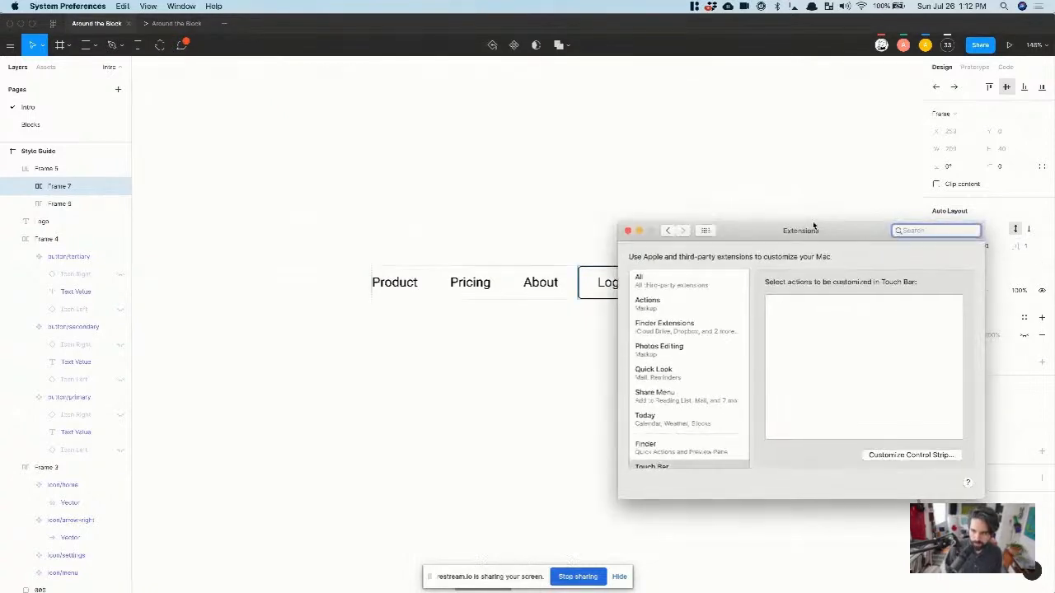
{"action": "key", "text": "super+q"}
{"action": "left_click", "coordinate": [1034, 250]}
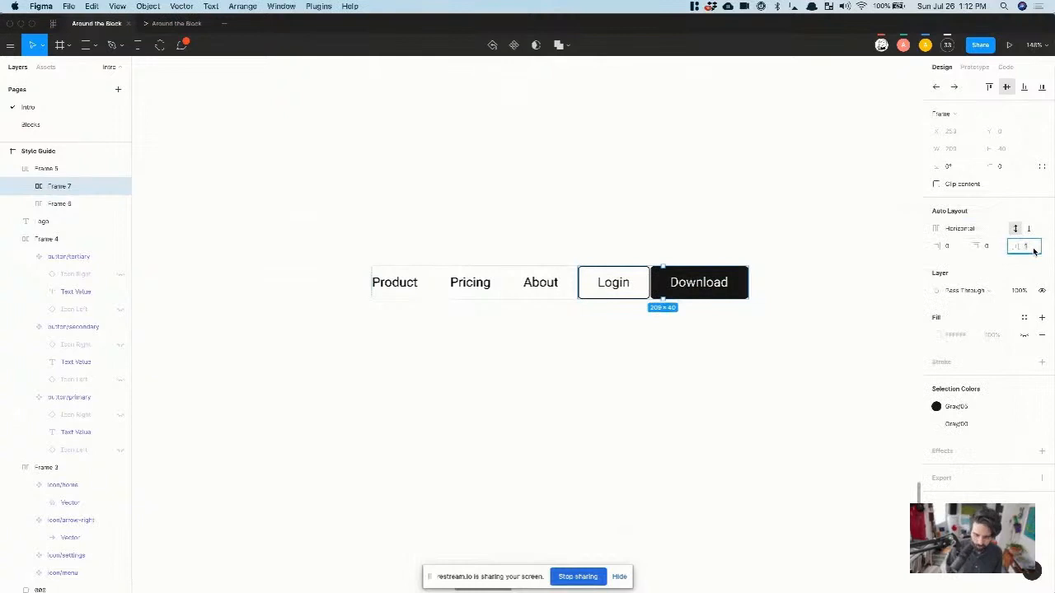
{"action": "type", "text": "16"}
{"action": "key", "text": "Return"}
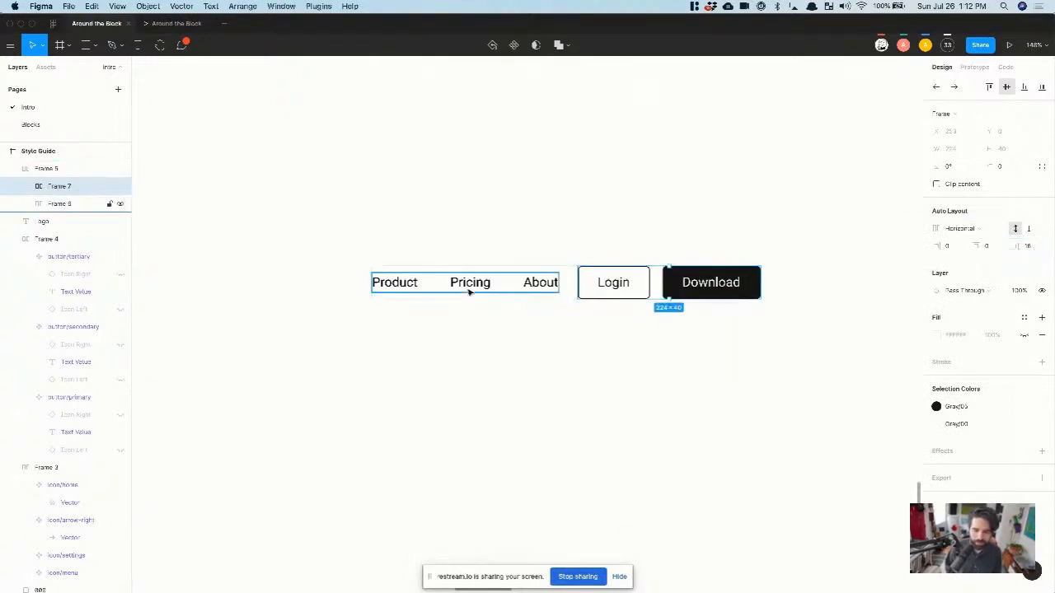
Step: Set the outer Nav Bar frame's spacing between the links group and the buttons group to 40
{"action": "left_click", "coordinate": [43, 169]}
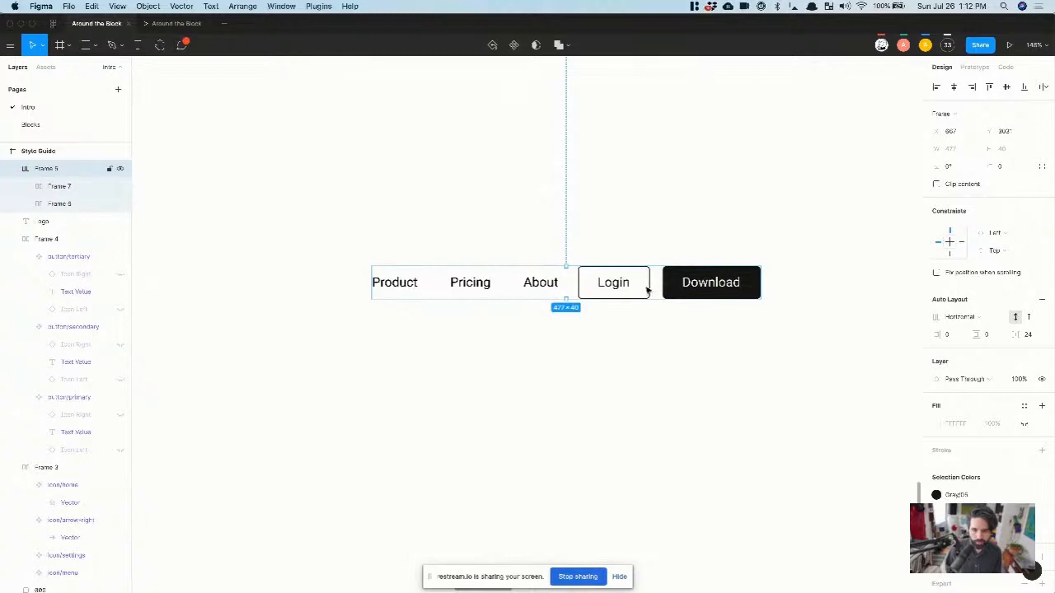
{"action": "left_click", "coordinate": [1030, 334]}
{"action": "type", "text": "40"}
{"action": "key", "text": "Return"}
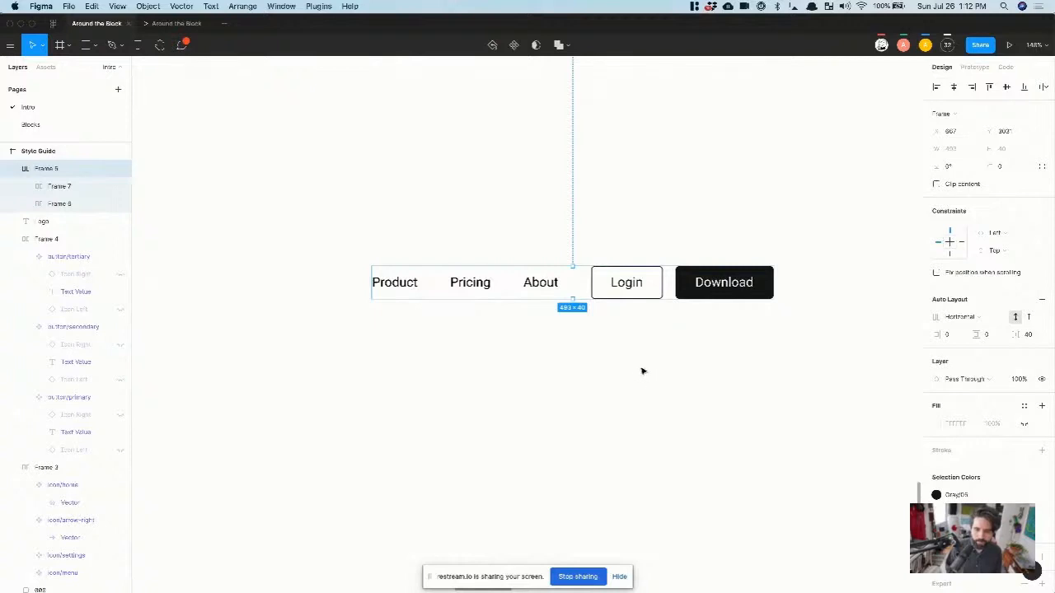
Step: Check the auto layout spacing of the links frame and the buttons frame, looking closely at the Login and Download buttons
{"action": "left_click", "coordinate": [543, 285]}
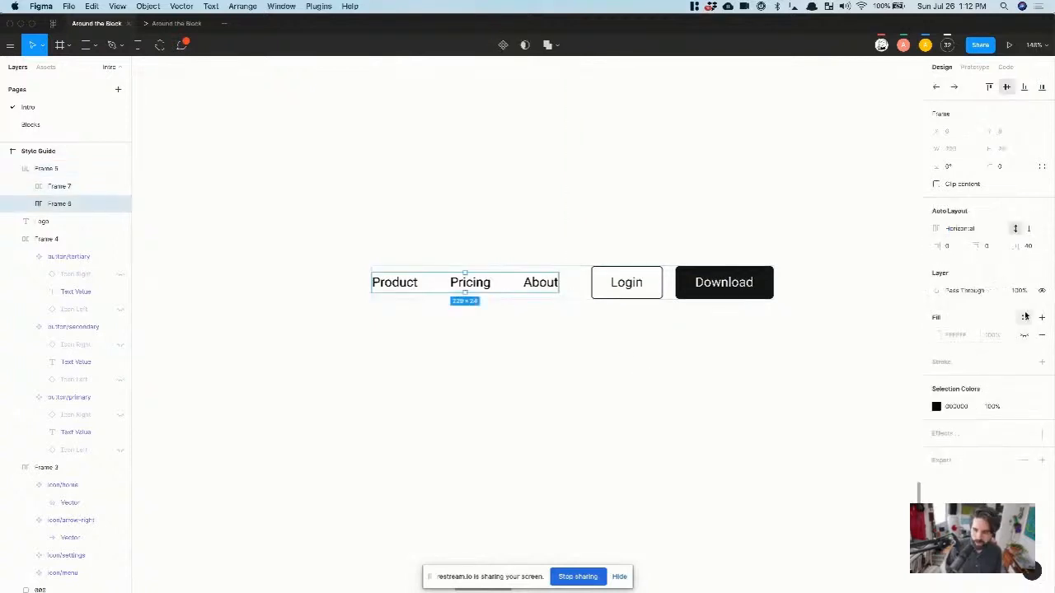
{"action": "left_click", "coordinate": [619, 292]}
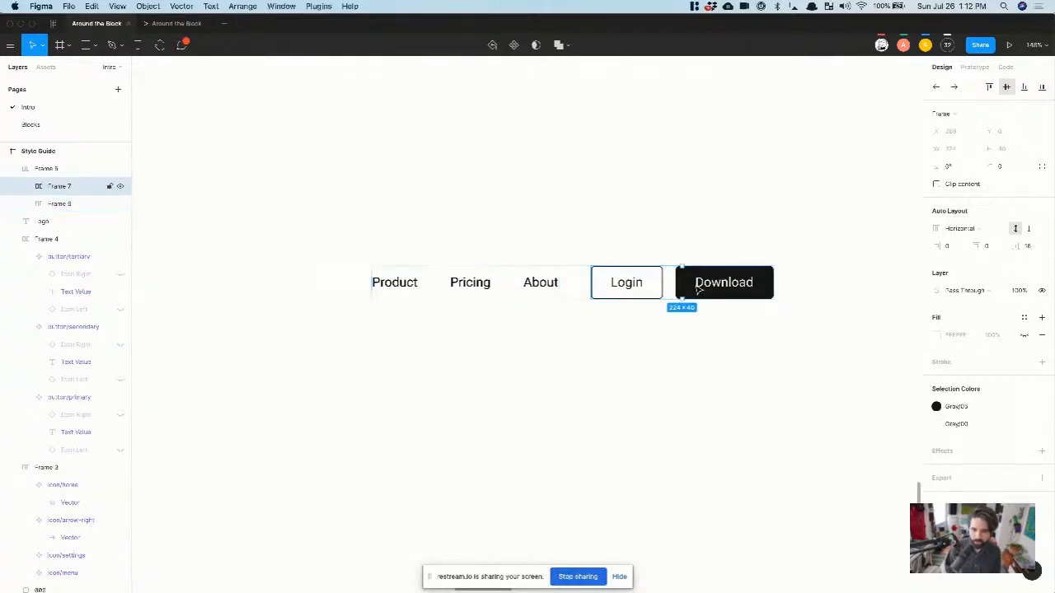
{"action": "scroll", "coordinate": [670, 289], "scroll_direction": "up", "scroll_amount": 6}
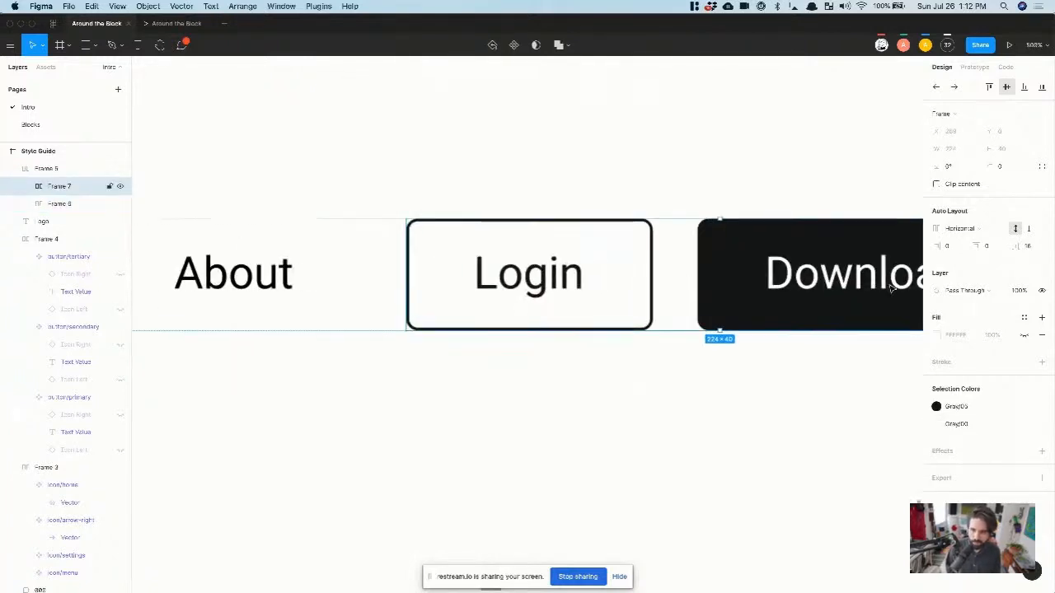
Step: Rename the outer auto layout frame holding the links and buttons as "Nav Options"
{"action": "scroll", "coordinate": [602, 179], "scroll_direction": "down", "scroll_amount": 10}
{"action": "left_click", "coordinate": [575, 141]}
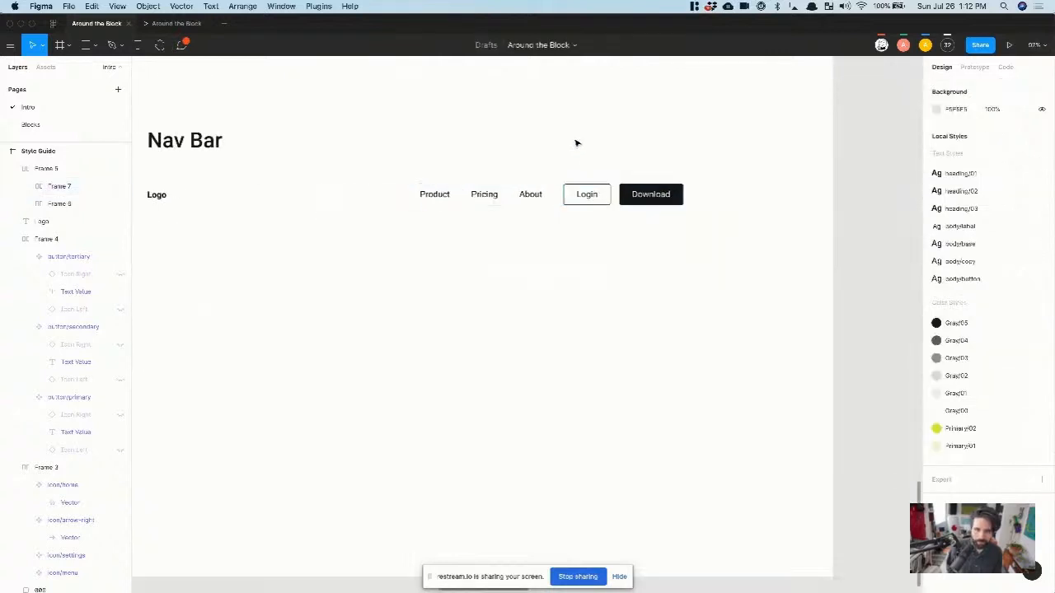
{"action": "left_click", "coordinate": [506, 198]}
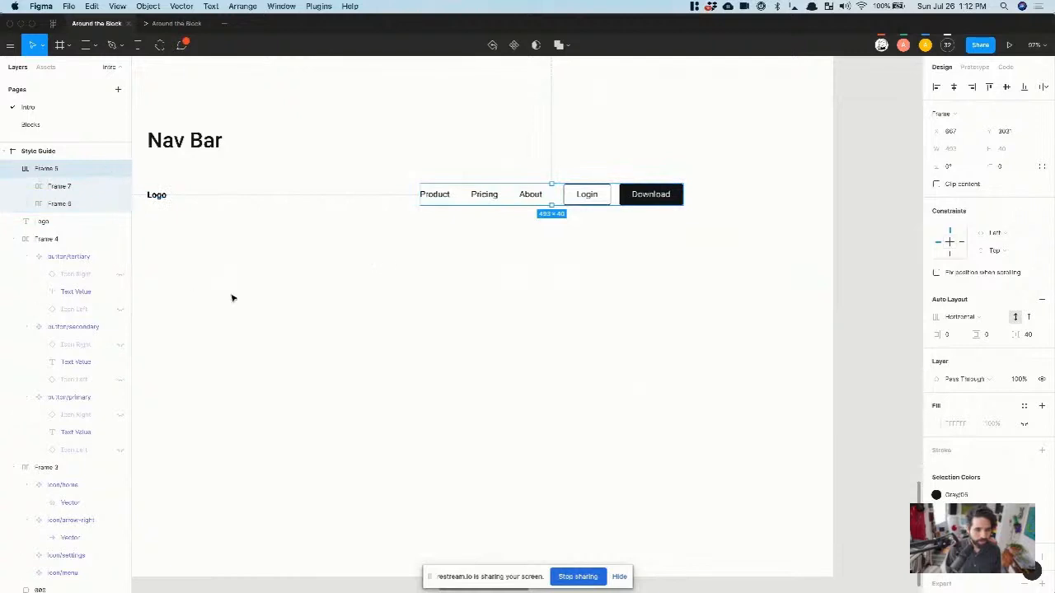
{"action": "scroll", "coordinate": [539, 178], "scroll_direction": "up", "scroll_amount": 5}
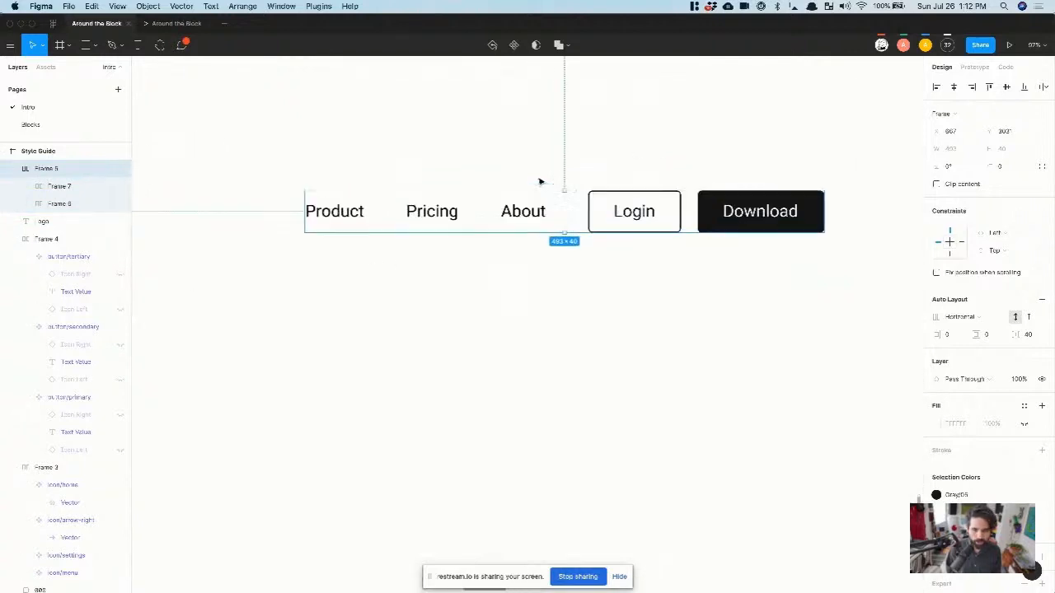
{"action": "double_click", "coordinate": [46, 168]}
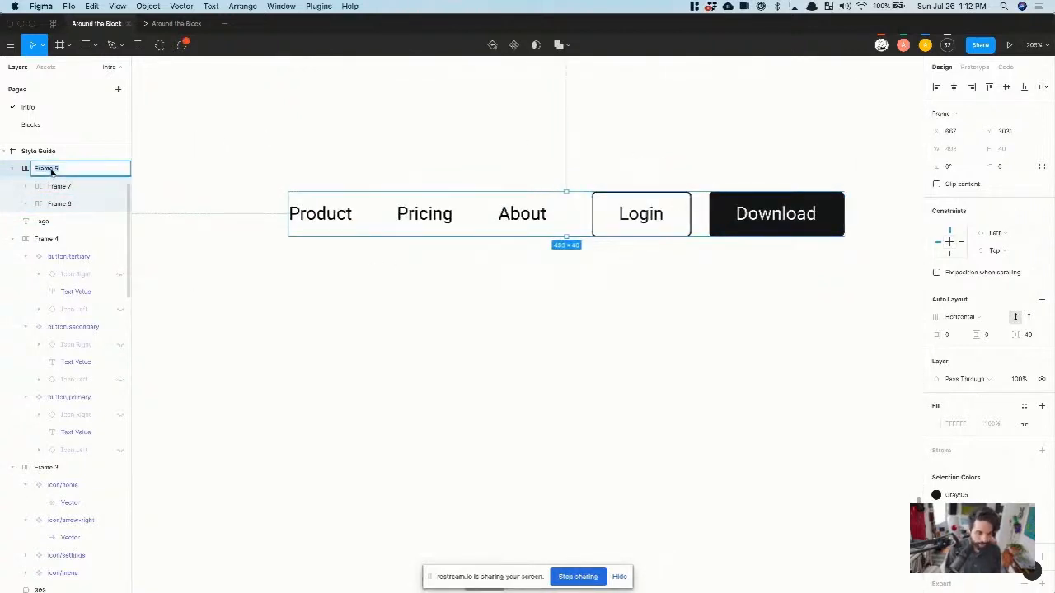
{"action": "type", "text": "Nav"}
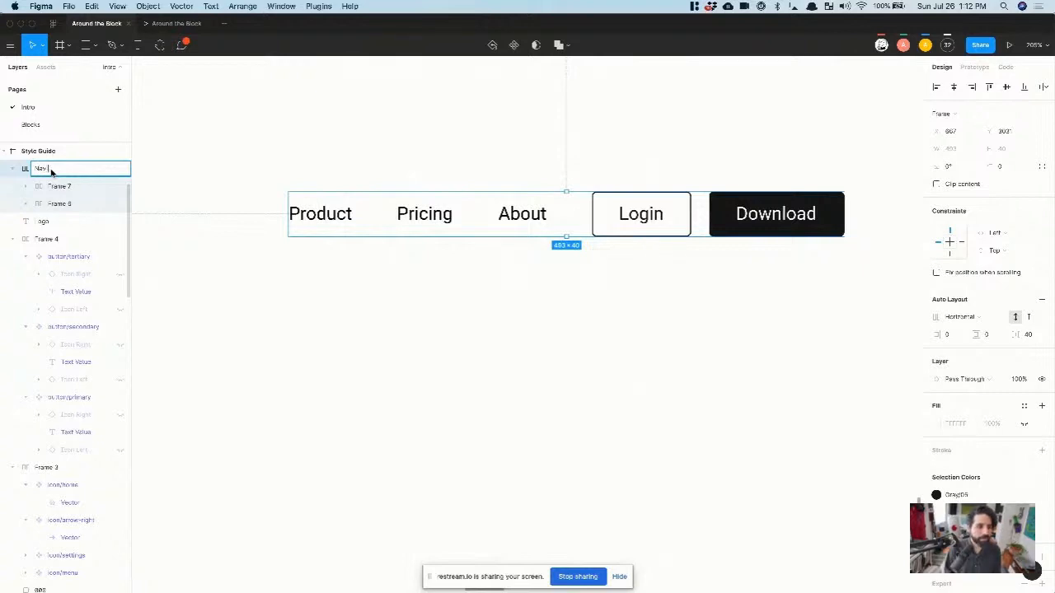
{"action": "type", "text": " Menu"}
{"action": "key", "text": "Return"}
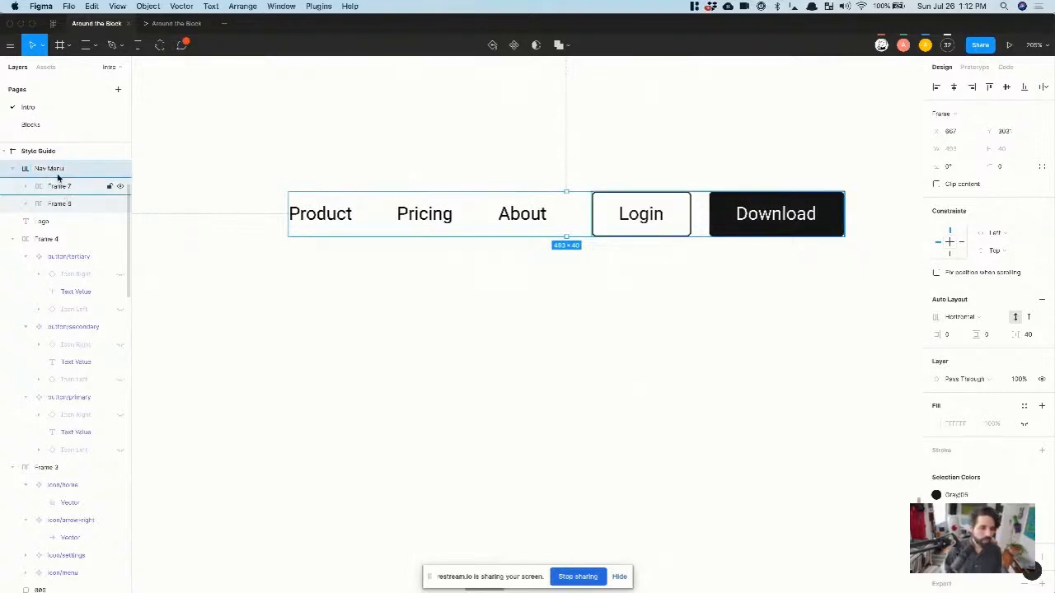
{"action": "double_click", "coordinate": [56, 169]}
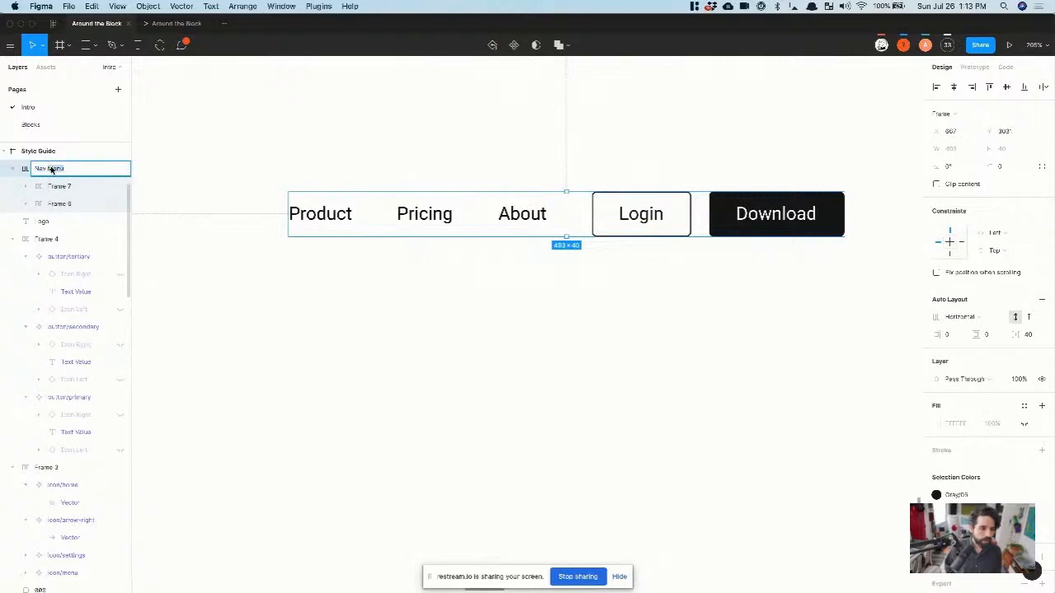
{"action": "type", "text": "Nav Options"}
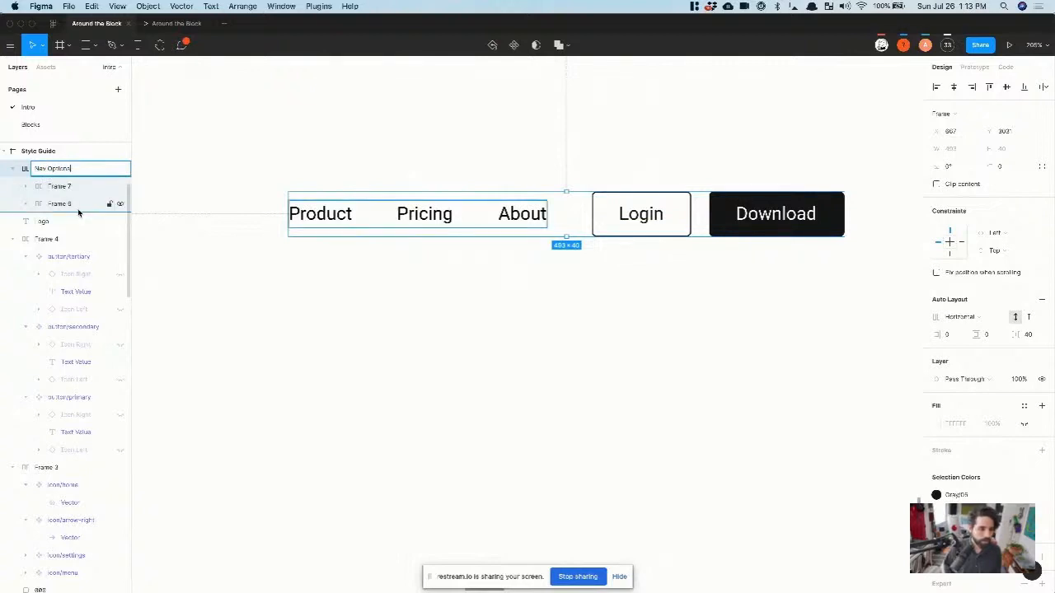
Step: Rename the nested Login and Download buttons frame as "CTAs" and the nested links frame as "Menu Option"
{"action": "left_click", "coordinate": [67, 205]}
{"action": "left_click", "coordinate": [63, 187]}
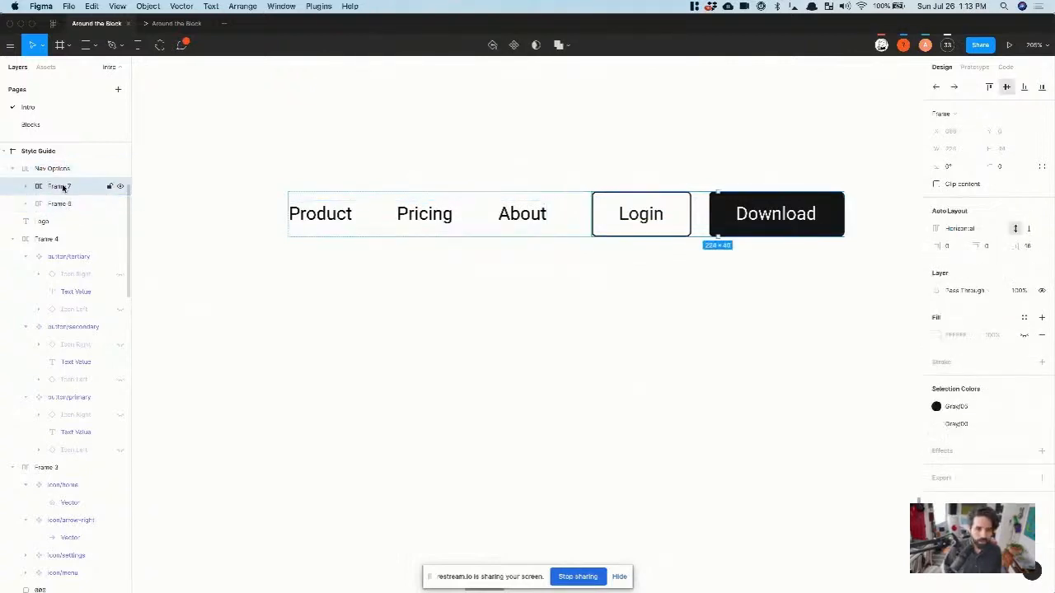
{"action": "double_click", "coordinate": [62, 187]}
{"action": "type", "text": "CTAs"}
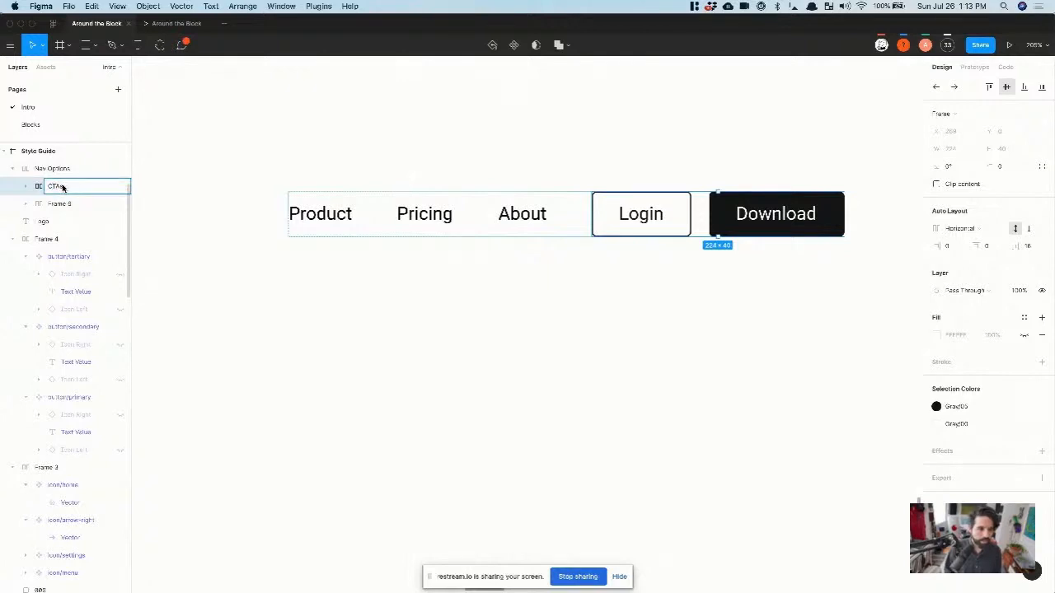
{"action": "left_click", "coordinate": [60, 204]}
{"action": "double_click", "coordinate": [59, 205]}
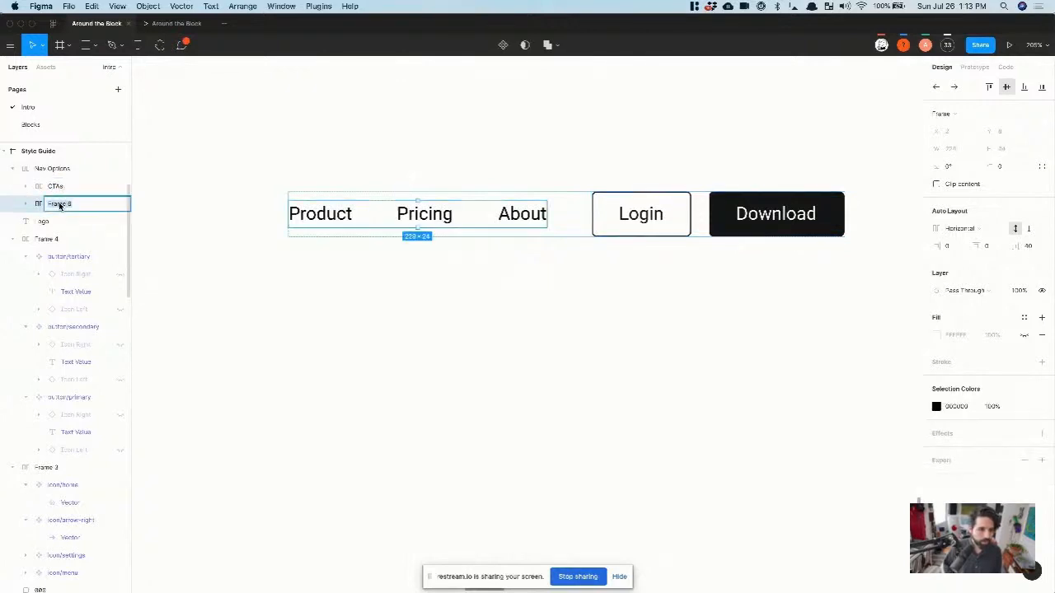
{"action": "type", "text": "Menu Option"}
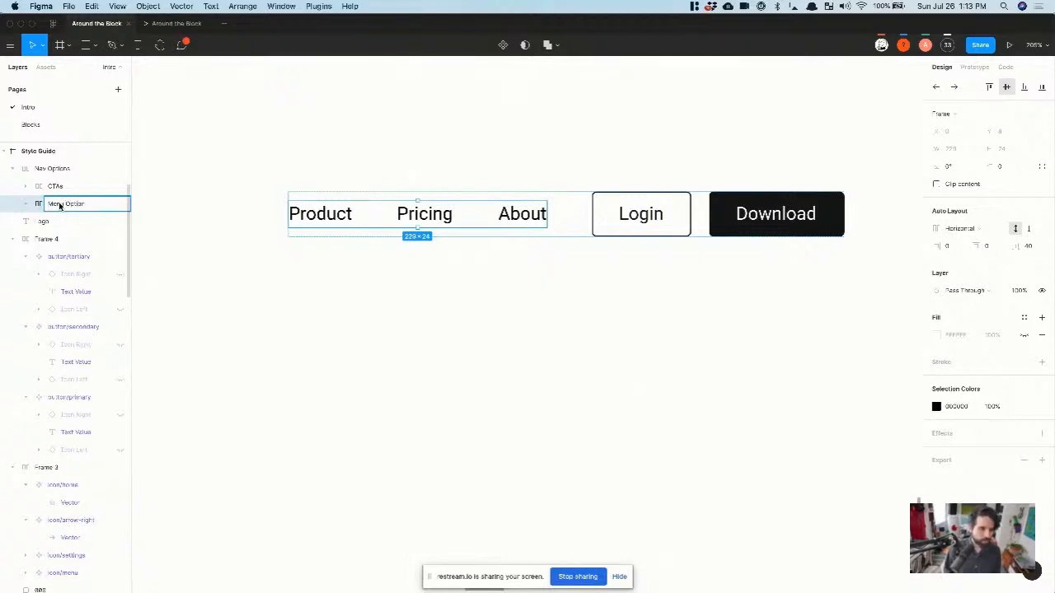
{"action": "key", "text": "Return"}
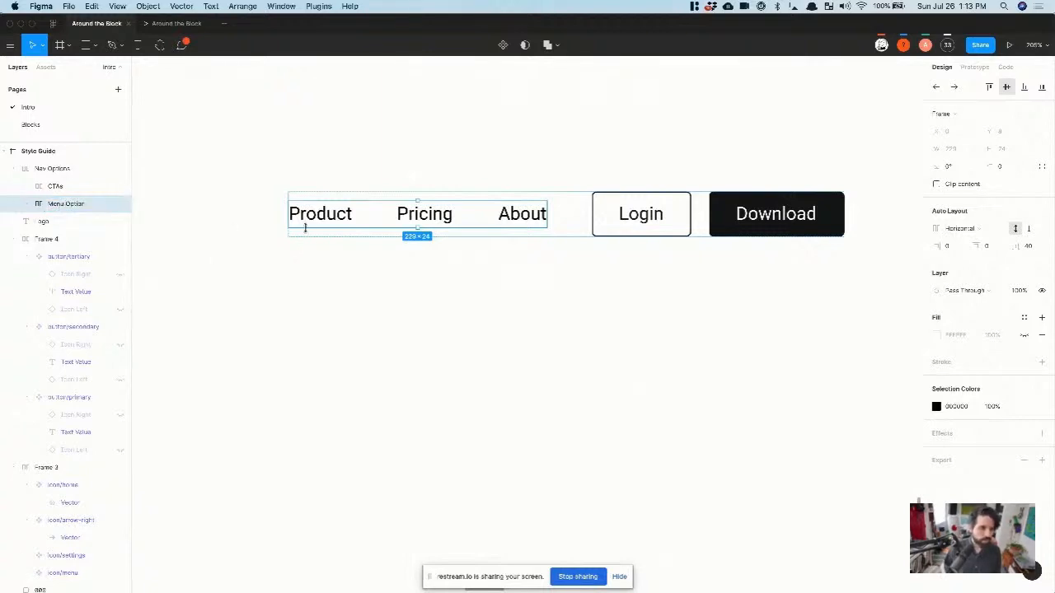
Step: Try placing the Menu Option frame after the CTAs frame within Nav Options, and restore the original order
{"action": "left_click", "coordinate": [331, 257]}
{"action": "scroll", "coordinate": [337, 238], "scroll_direction": "down", "scroll_amount": 5}
{"action": "left_click", "coordinate": [377, 219]}
{"action": "scroll", "coordinate": [378, 219], "scroll_direction": "up", "scroll_amount": 5}
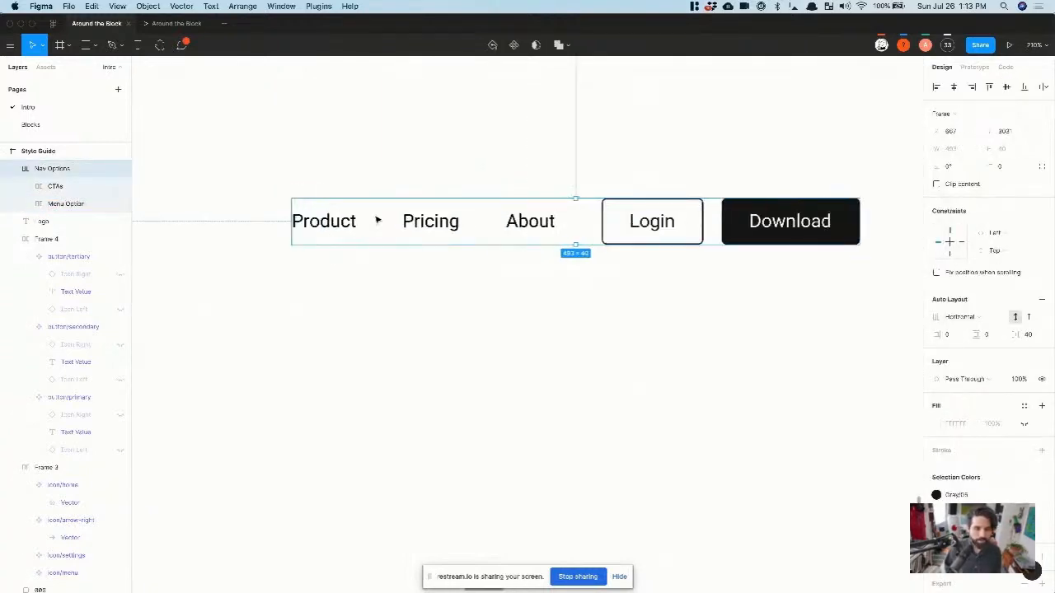
{"action": "left_click", "coordinate": [391, 234]}
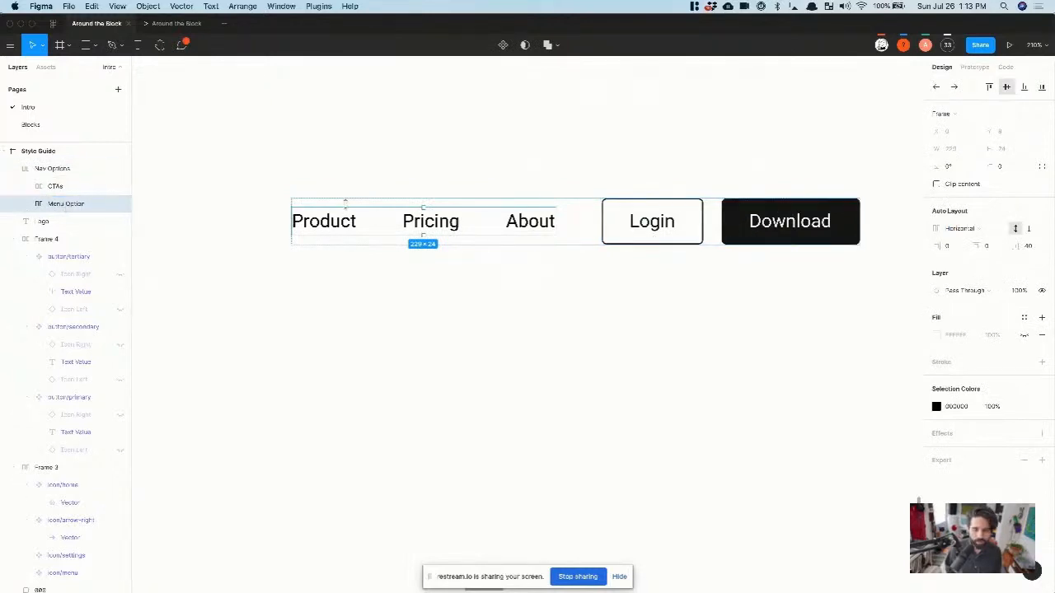
{"action": "left_click_drag", "start_coordinate": [75, 212], "coordinate": [76, 186]}
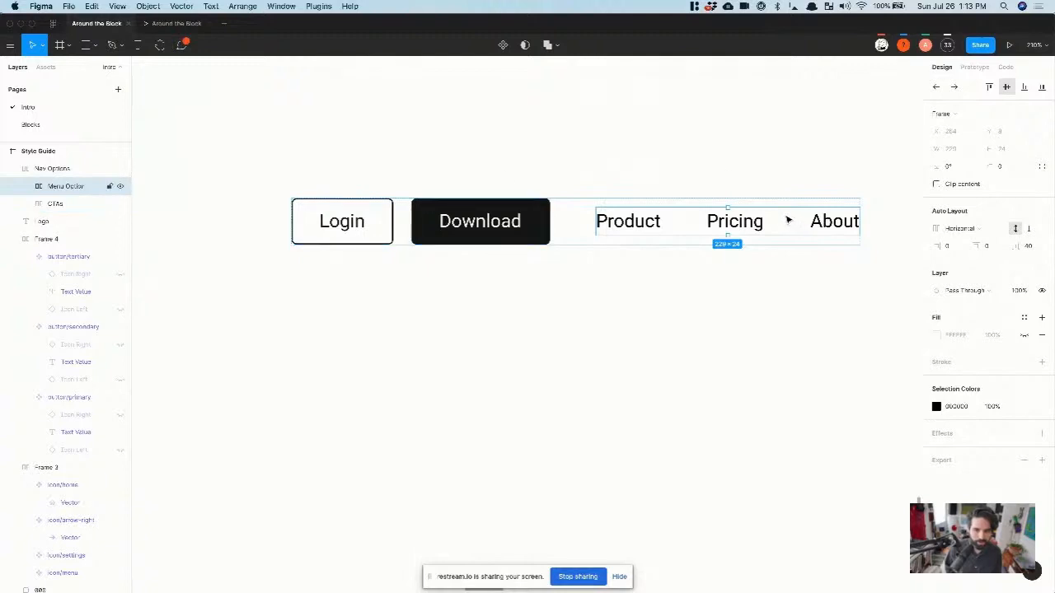
{"action": "left_click_drag", "start_coordinate": [70, 187], "coordinate": [67, 213]}
Step: Try swapping the Download and Login buttons inside the CTAs frame, and undo the reordering
{"action": "left_click", "coordinate": [65, 188]}
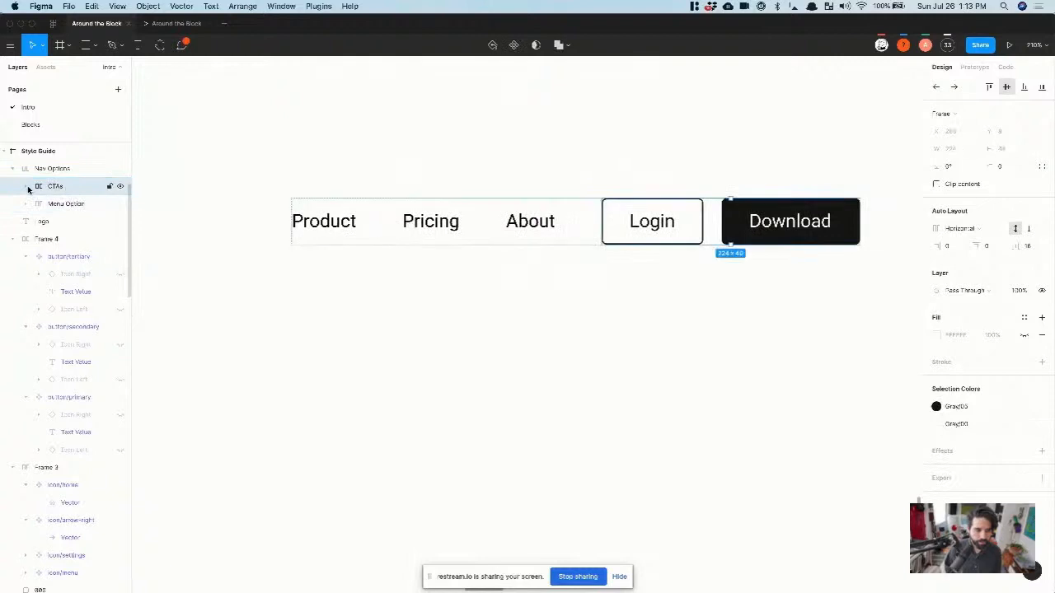
{"action": "left_click", "coordinate": [27, 187]}
{"action": "left_click", "coordinate": [80, 204]}
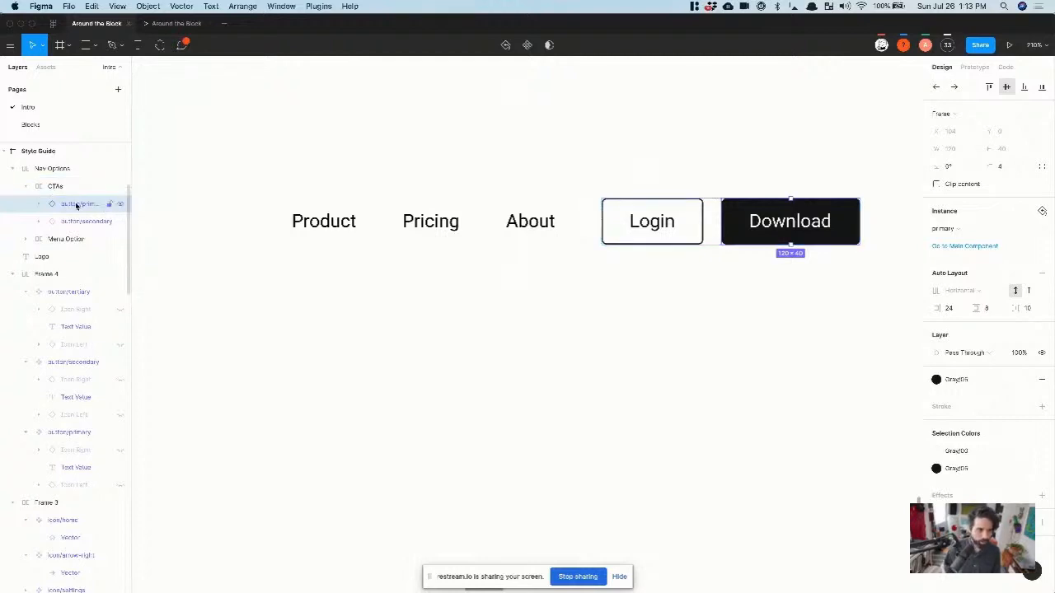
{"action": "left_click_drag", "start_coordinate": [75, 205], "coordinate": [77, 231]}
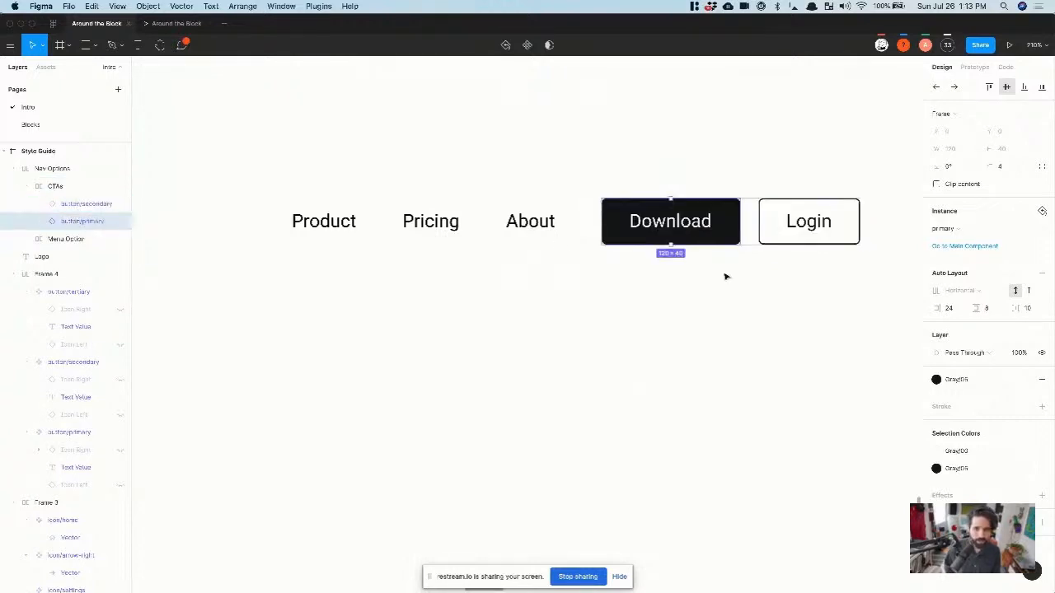
{"action": "key", "text": "super+z"}
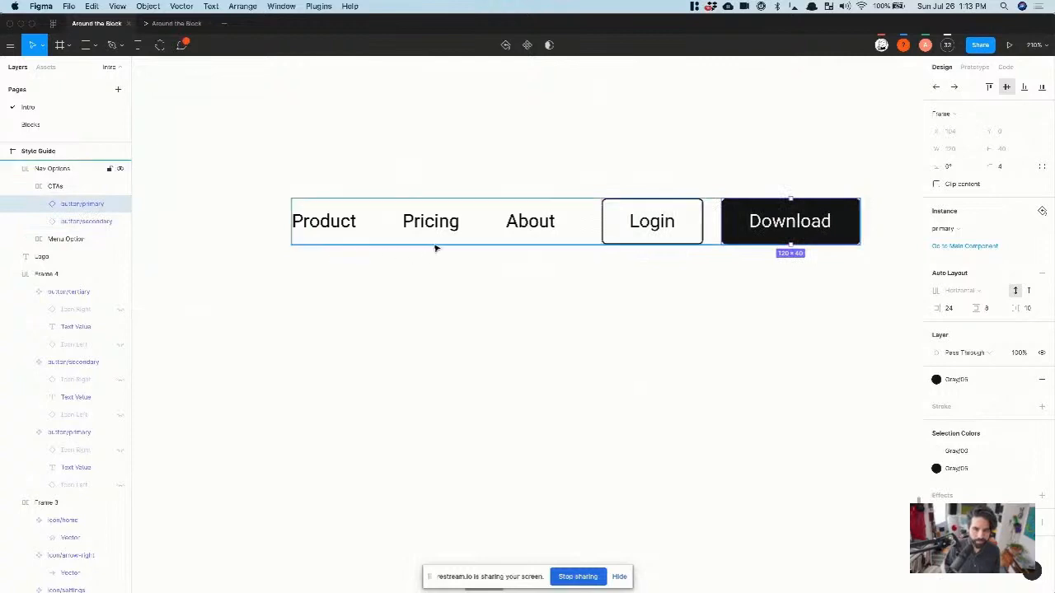
Step: Reorder the links in the Menu Option frame to read About, Pricing, Product
{"action": "double_click", "coordinate": [326, 223]}
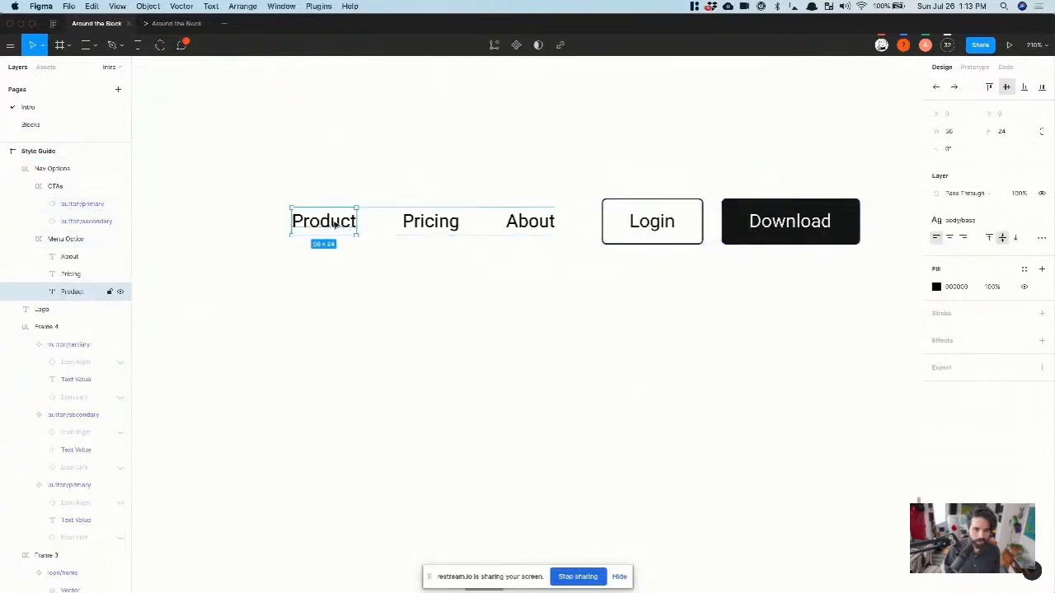
{"action": "left_click", "coordinate": [425, 224]}
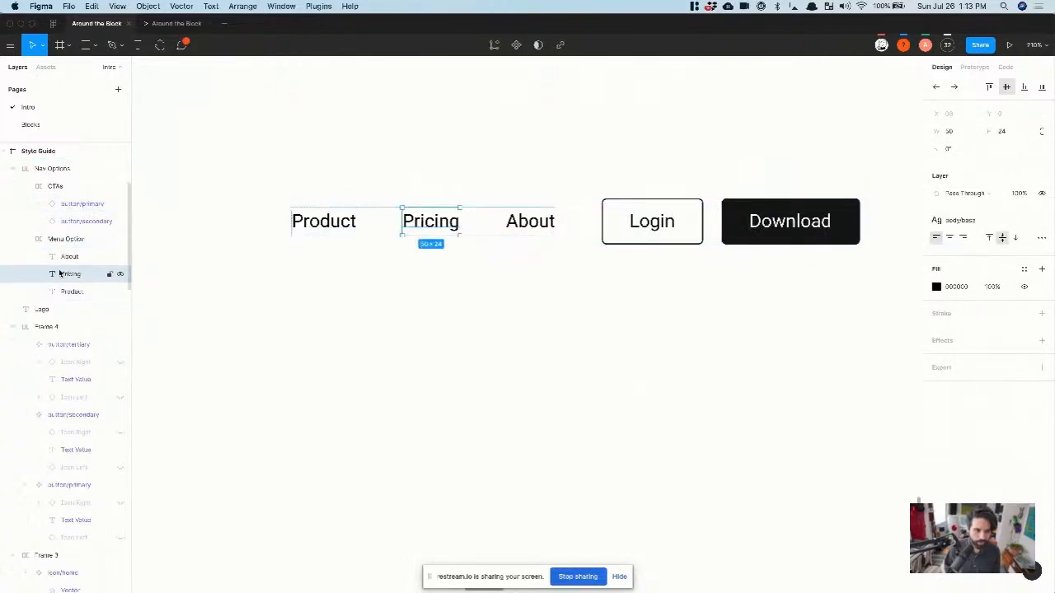
{"action": "left_click", "coordinate": [66, 239]}
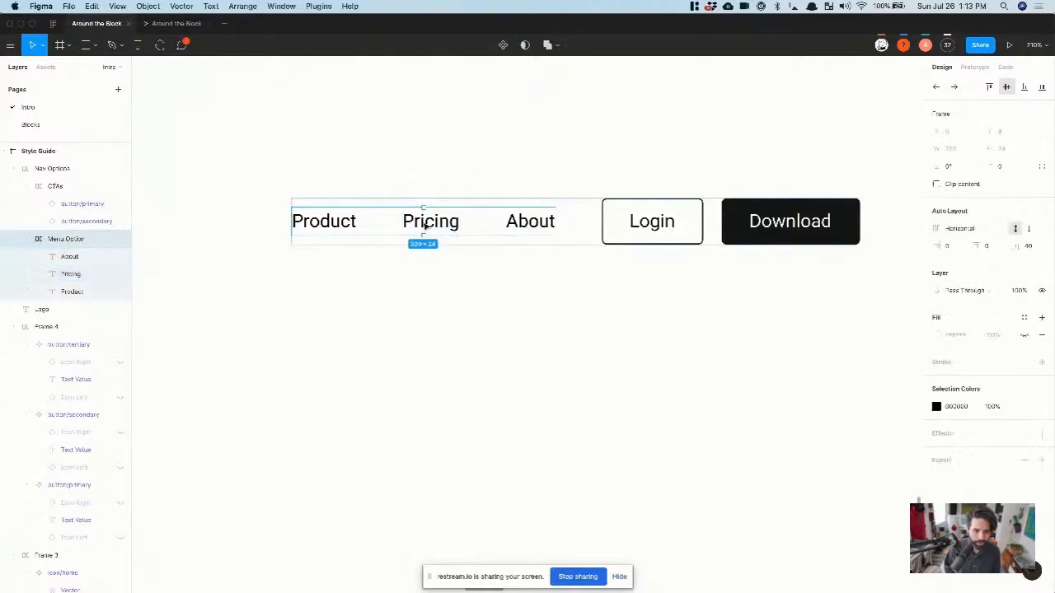
{"action": "left_click_drag", "start_coordinate": [425, 224], "coordinate": [348, 226]}
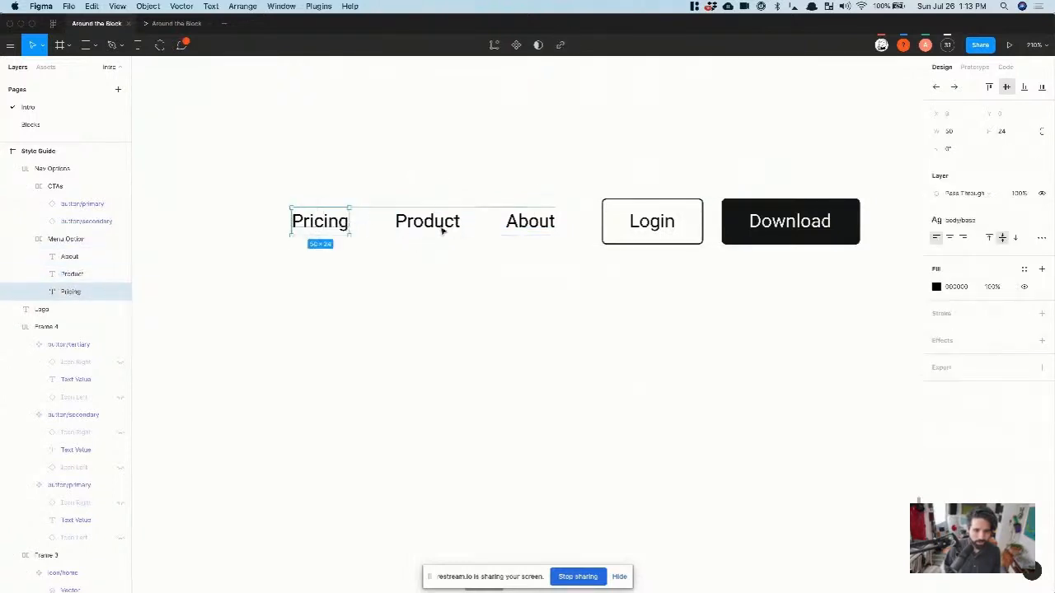
{"action": "left_click_drag", "start_coordinate": [528, 224], "coordinate": [350, 224]}
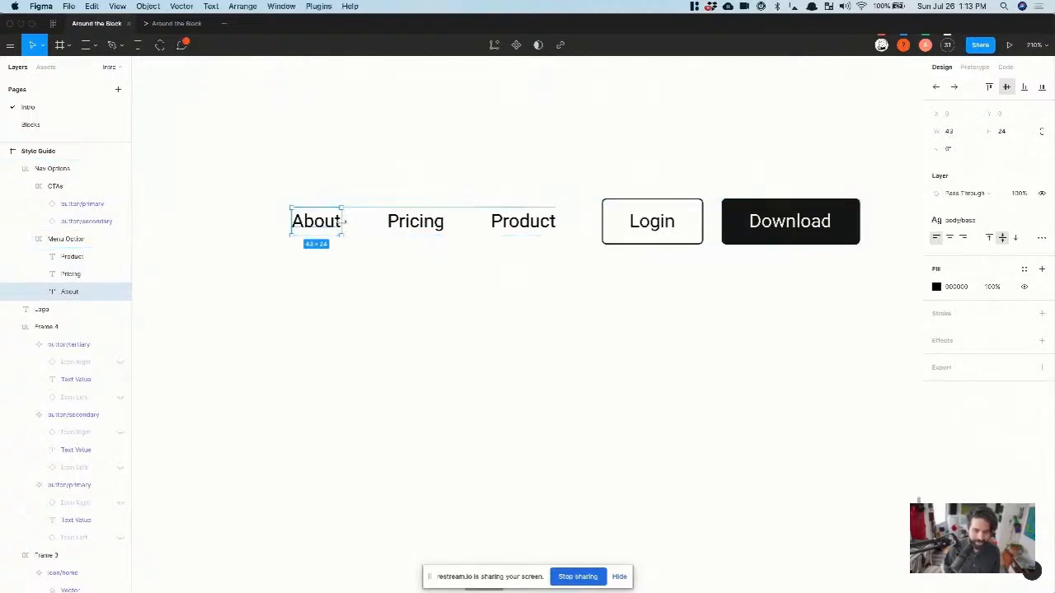
Step: Duplicate the About link within the Menu Option frame and change the first copy's text to "Home"
{"action": "key", "text": "super+d"}
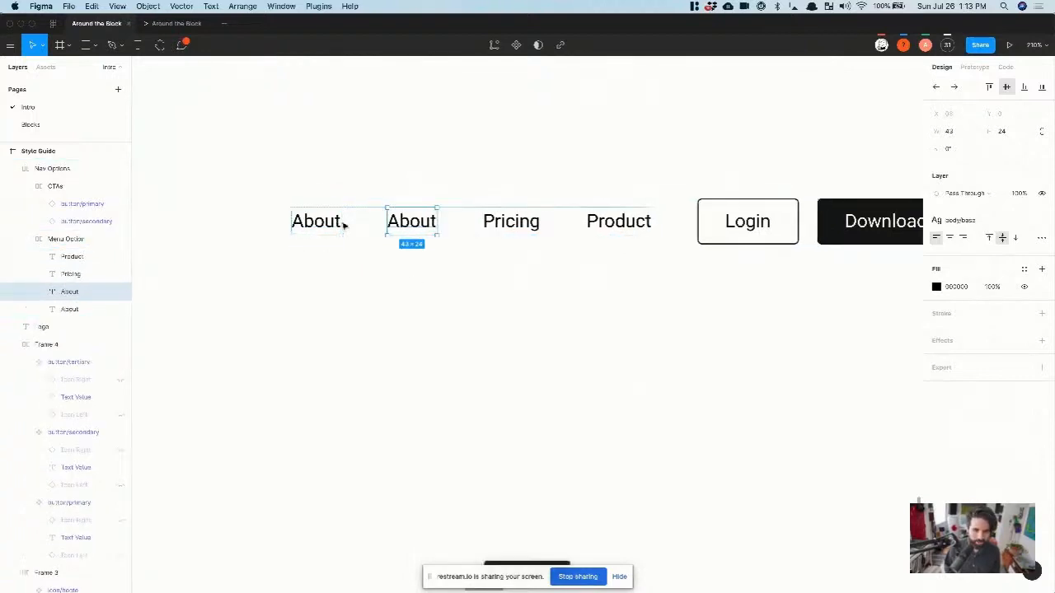
{"action": "double_click", "coordinate": [314, 223]}
{"action": "type", "text": "Home"}
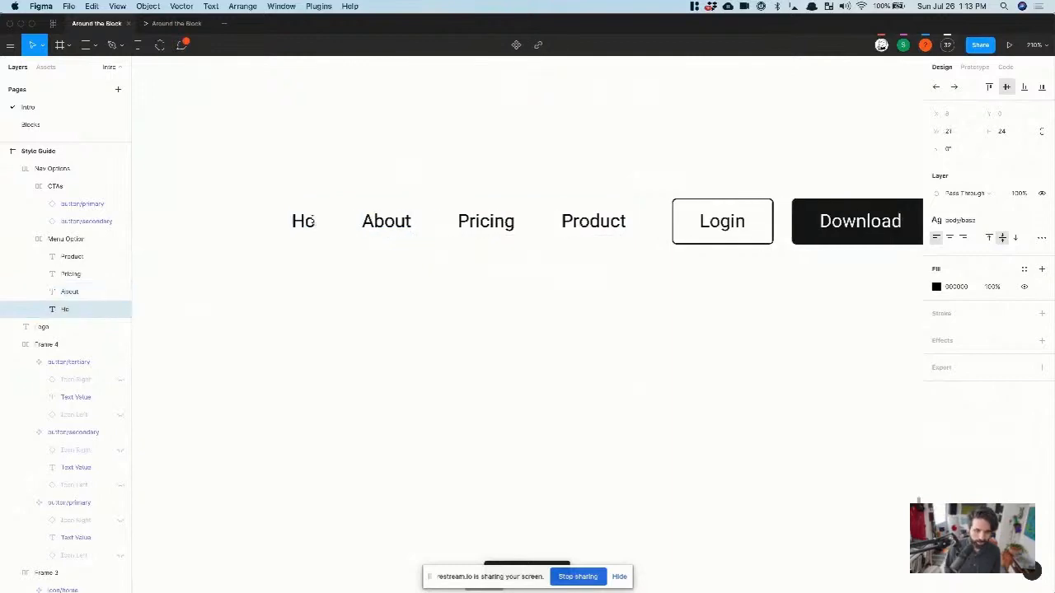
{"action": "key", "text": "Escape"}
{"action": "key", "text": "Escape"}
{"action": "scroll", "coordinate": [431, 367], "scroll_direction": "down", "scroll_amount": 5}
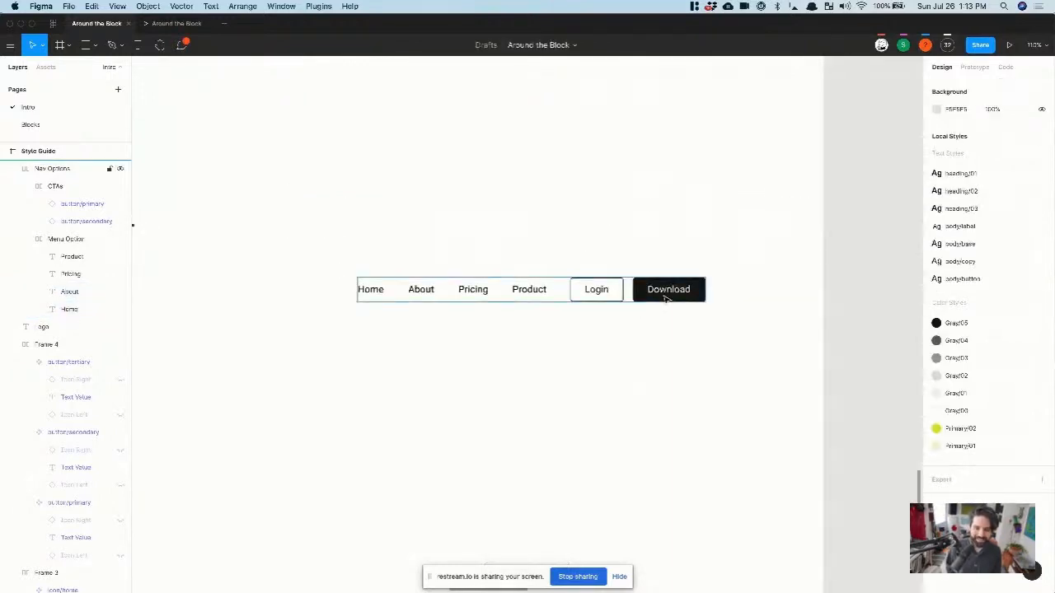
Step: Draw a circle about 26 px in diameter over the Logo text in the Nav Bar section
{"action": "left_click", "coordinate": [665, 295]}
{"action": "scroll", "coordinate": [665, 299], "scroll_direction": "down", "scroll_amount": 5}
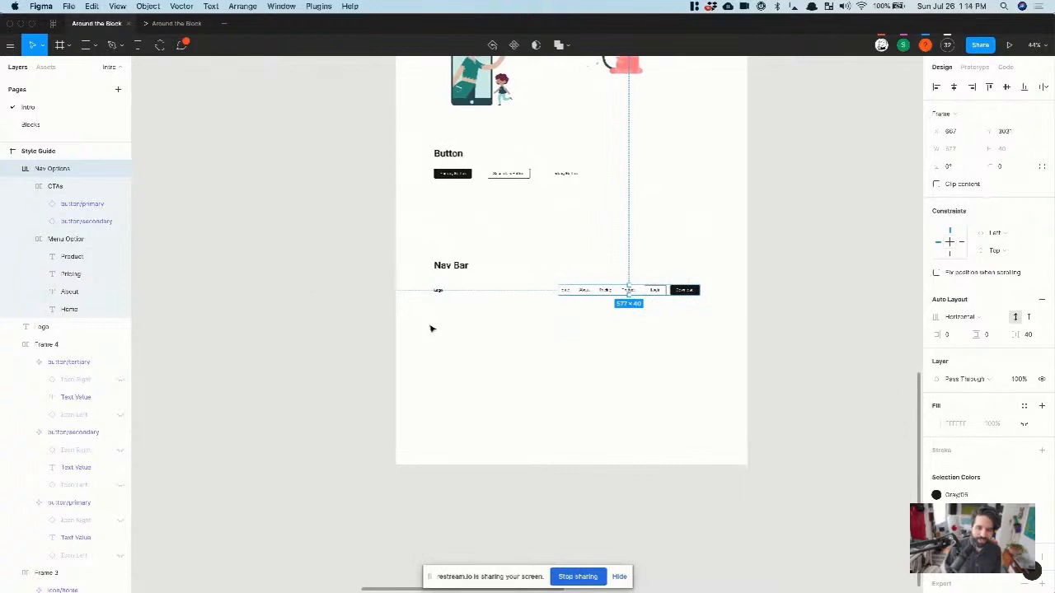
{"action": "scroll", "coordinate": [431, 327], "scroll_direction": "up", "scroll_amount": 3}
{"action": "scroll", "coordinate": [783, 289], "scroll_direction": "right", "scroll_amount": 3}
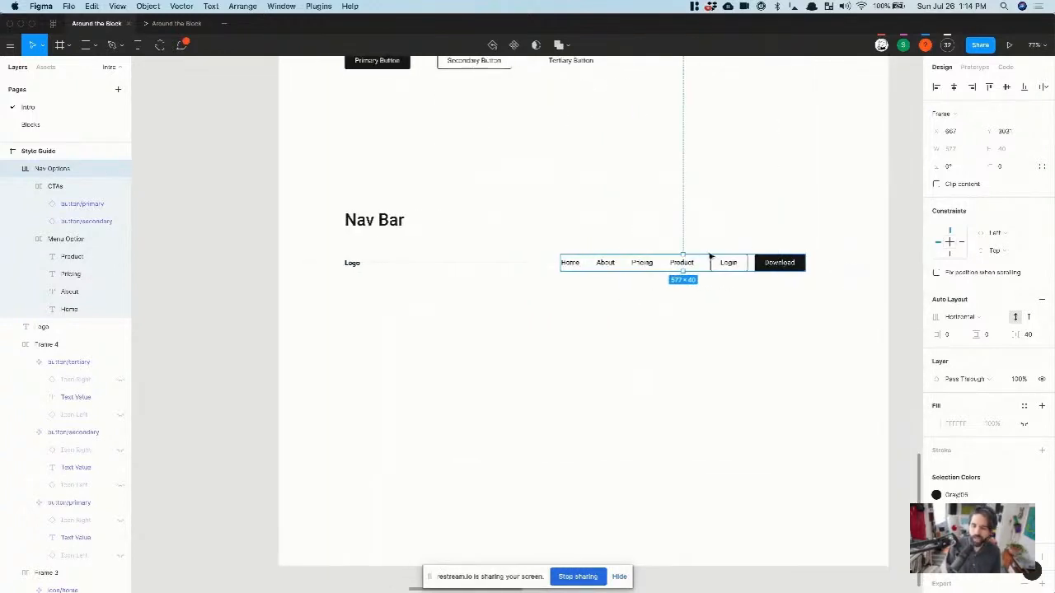
{"action": "scroll", "coordinate": [353, 265], "scroll_direction": "up", "scroll_amount": 5}
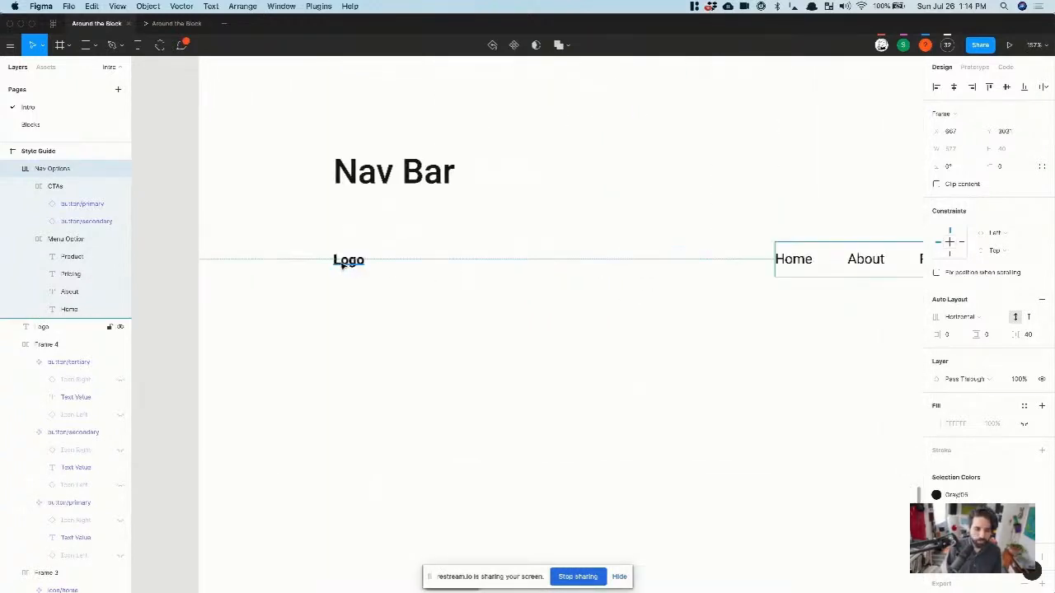
{"action": "left_click", "coordinate": [350, 262]}
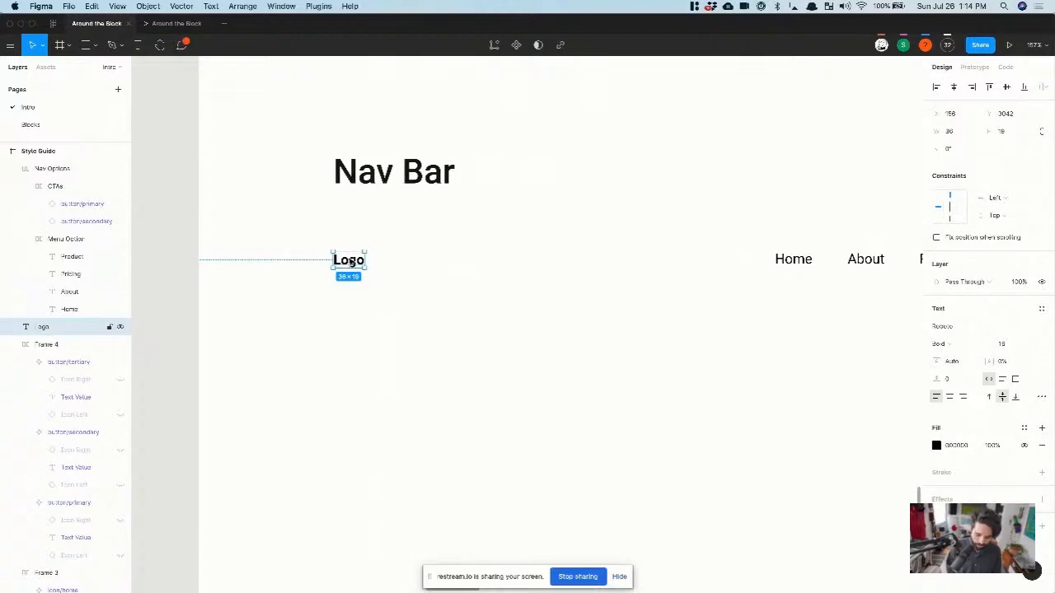
{"action": "key", "text": "o"}
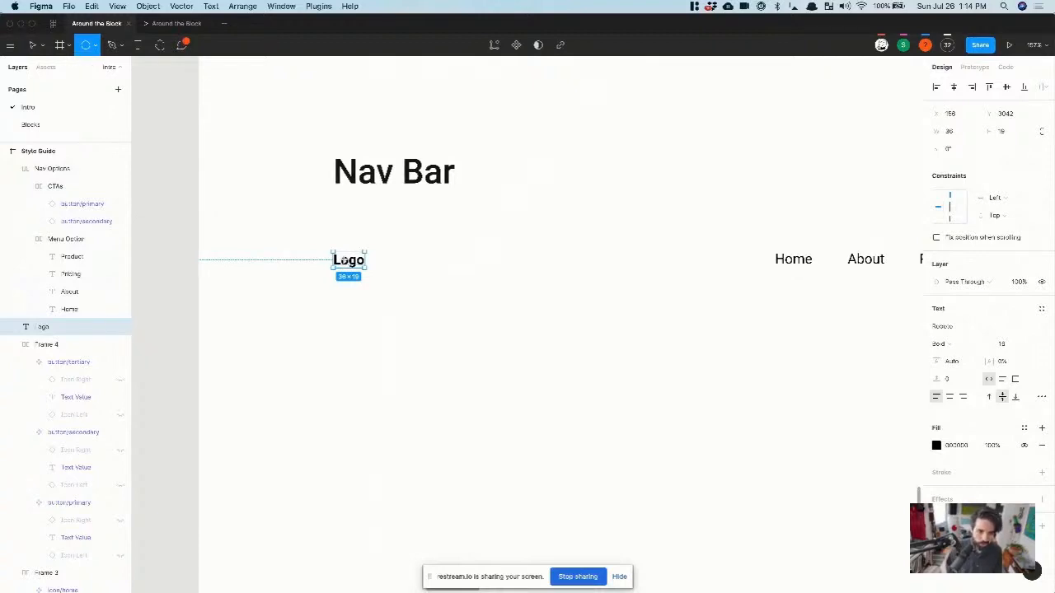
{"action": "left_click_drag", "start_coordinate": [331, 271], "coordinate": [354, 251]}
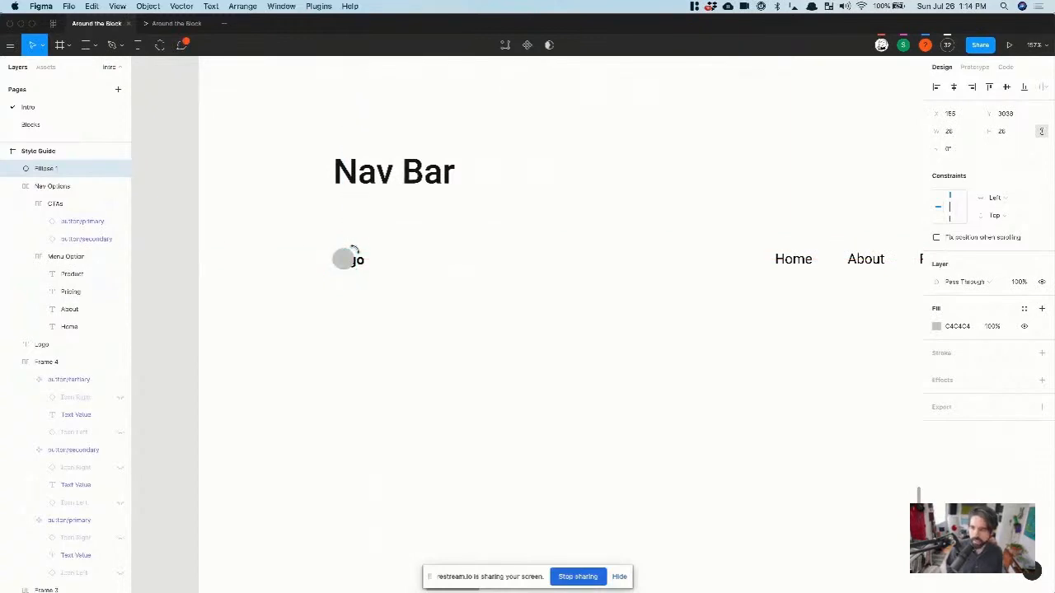
Step: Move the Logo text to the right of the circle and size the circle to 24 × 24
{"action": "scroll", "coordinate": [369, 245], "scroll_direction": "up", "scroll_amount": 3}
{"action": "left_click_drag", "start_coordinate": [358, 275], "coordinate": [405, 277]}
{"action": "left_click", "coordinate": [318, 271]}
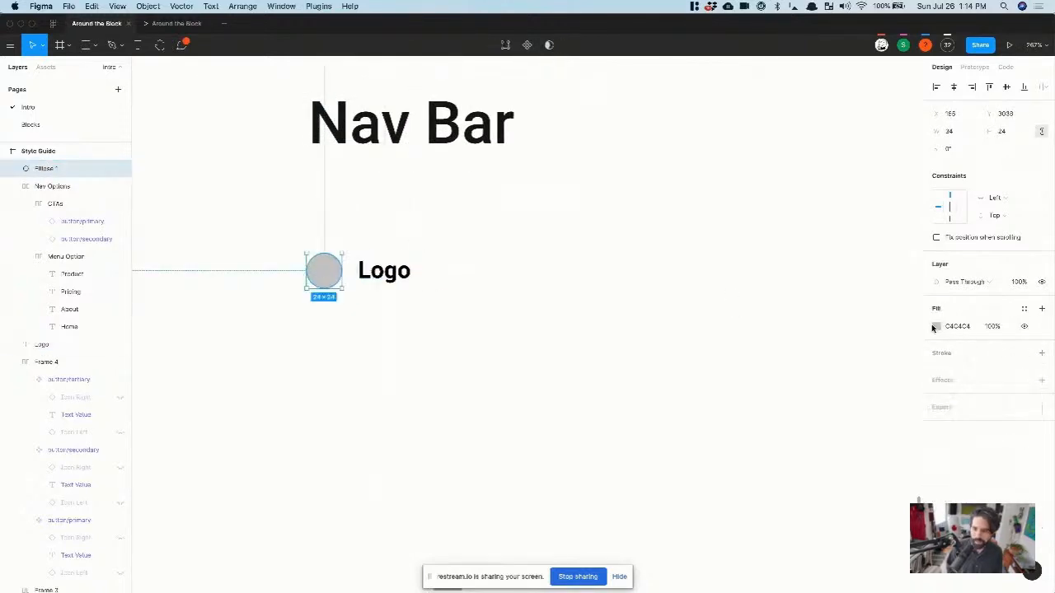
Step: Apply the Gray/05 color style to the logo circle's fill
{"action": "left_click", "coordinate": [1024, 310]}
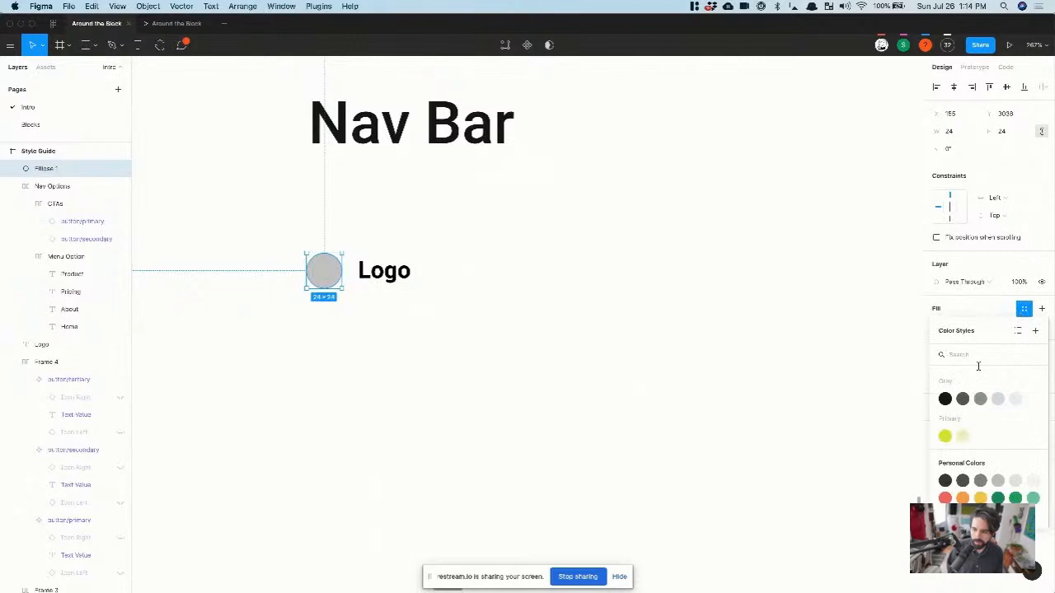
{"action": "left_click", "coordinate": [945, 400]}
{"action": "left_click", "coordinate": [678, 351]}
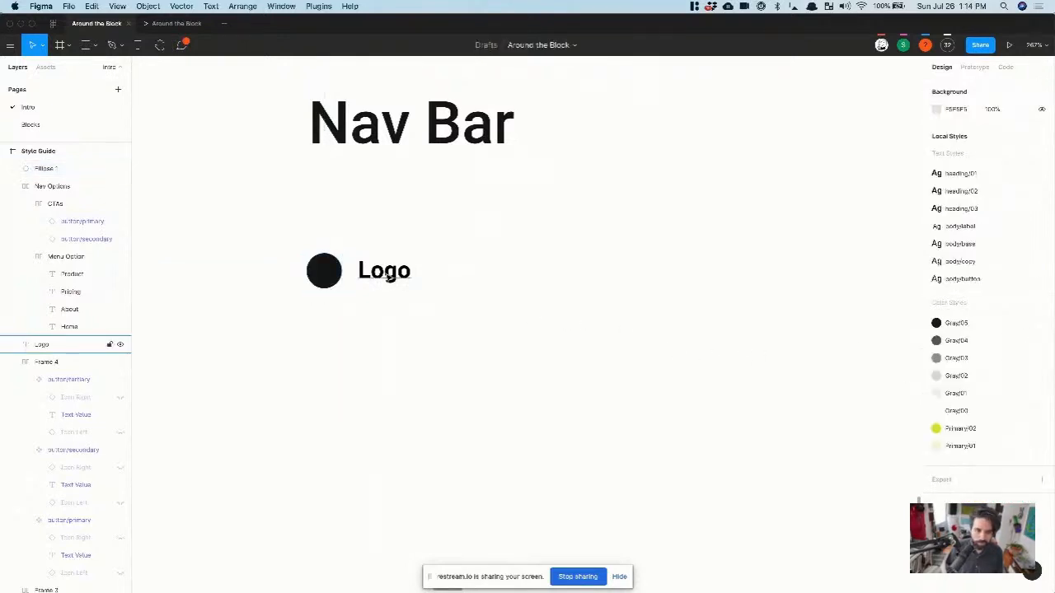
Step: Apply the body/base text style to the Logo text and make it bold
{"action": "left_click", "coordinate": [389, 277]}
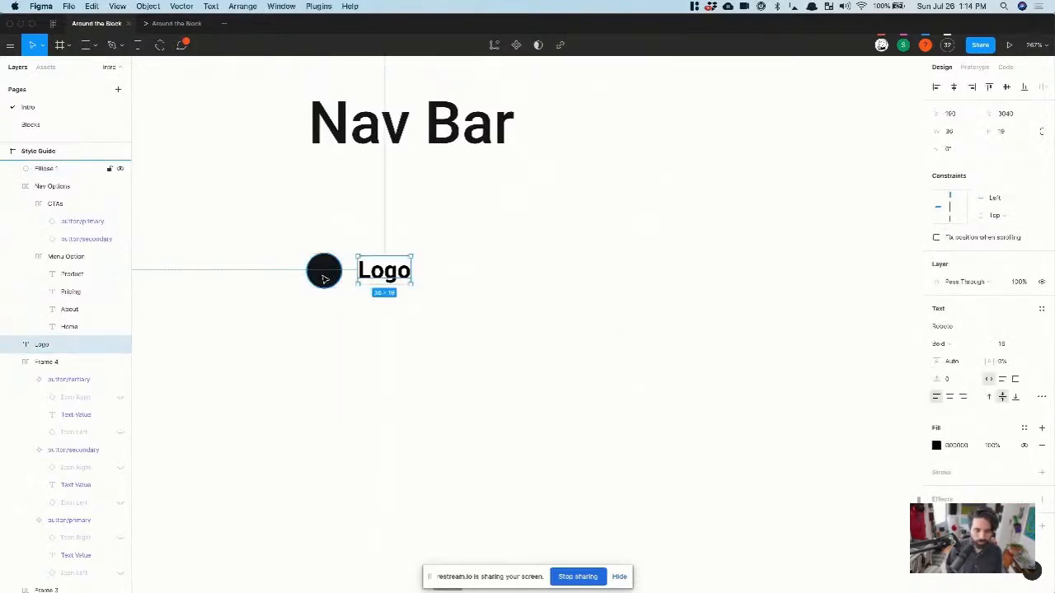
{"action": "scroll", "coordinate": [323, 278], "scroll_direction": "down", "scroll_amount": 10}
{"action": "left_click", "coordinate": [494, 280]}
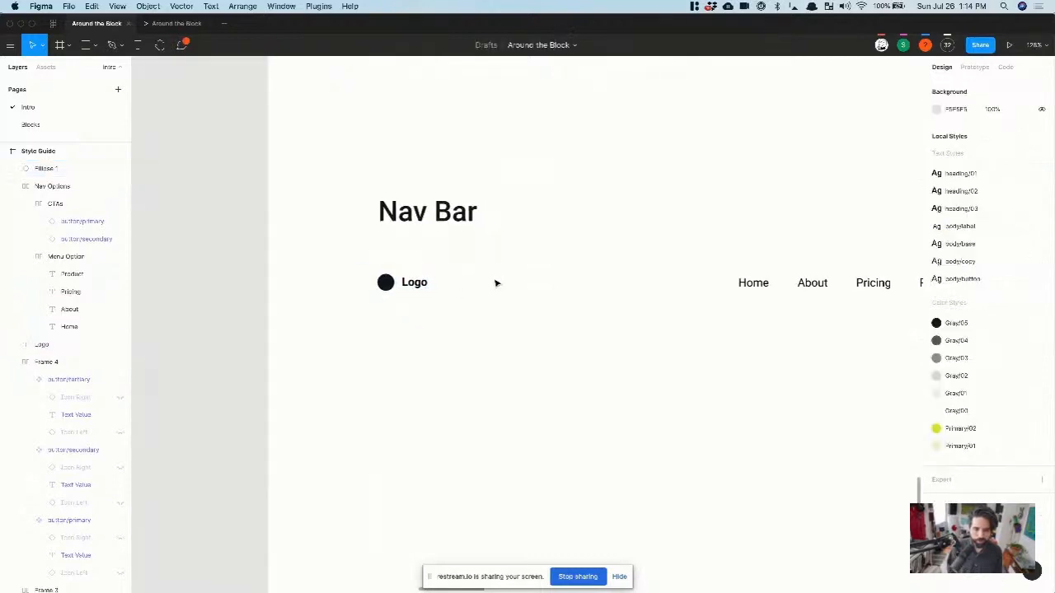
{"action": "scroll", "coordinate": [496, 282], "scroll_direction": "right", "scroll_amount": 3}
{"action": "left_click", "coordinate": [343, 273]}
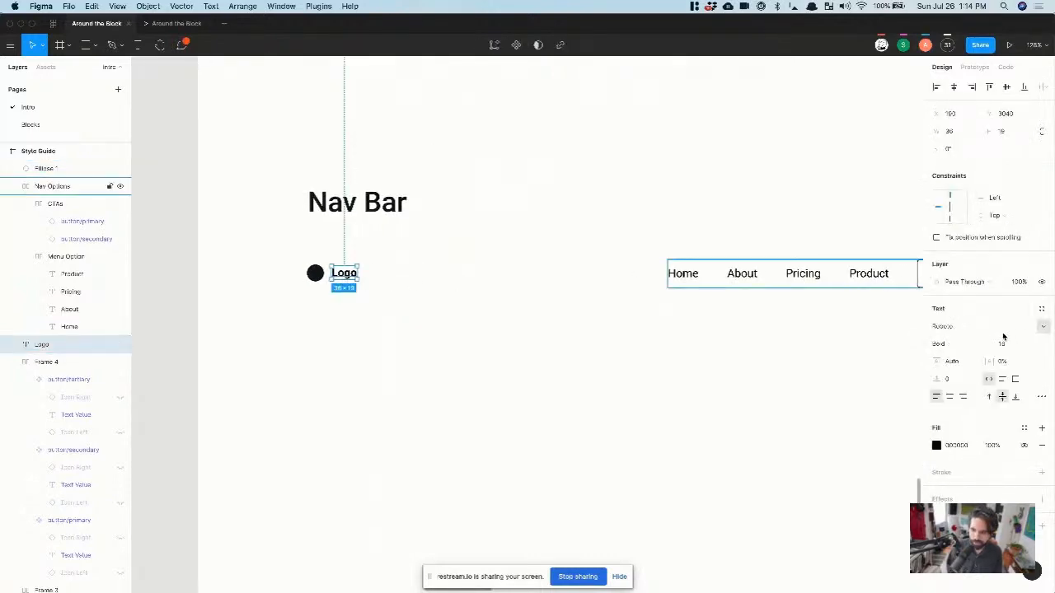
{"action": "left_click", "coordinate": [1042, 310]}
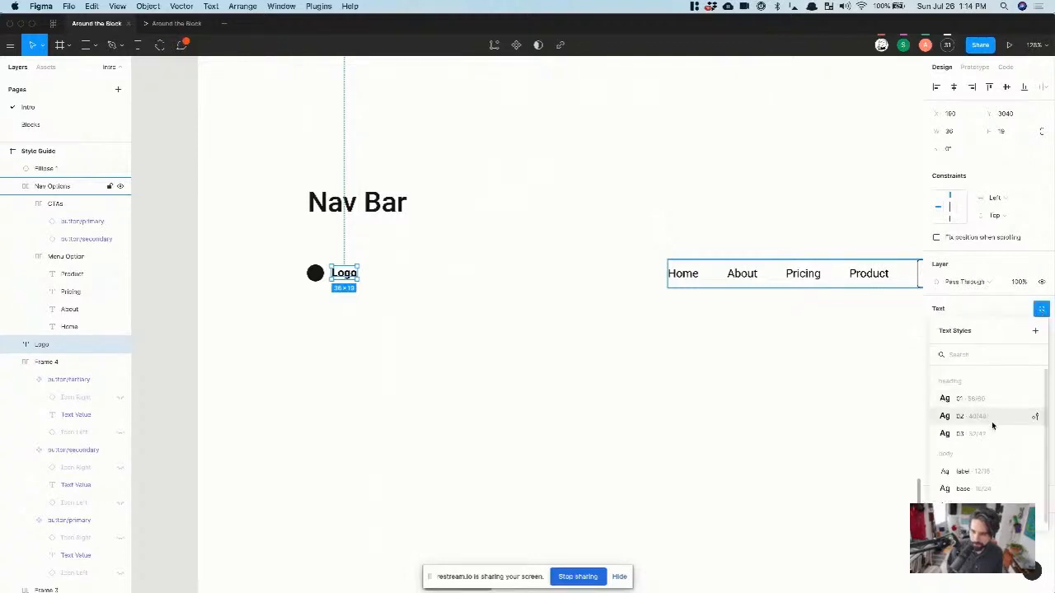
{"action": "left_click", "coordinate": [994, 486]}
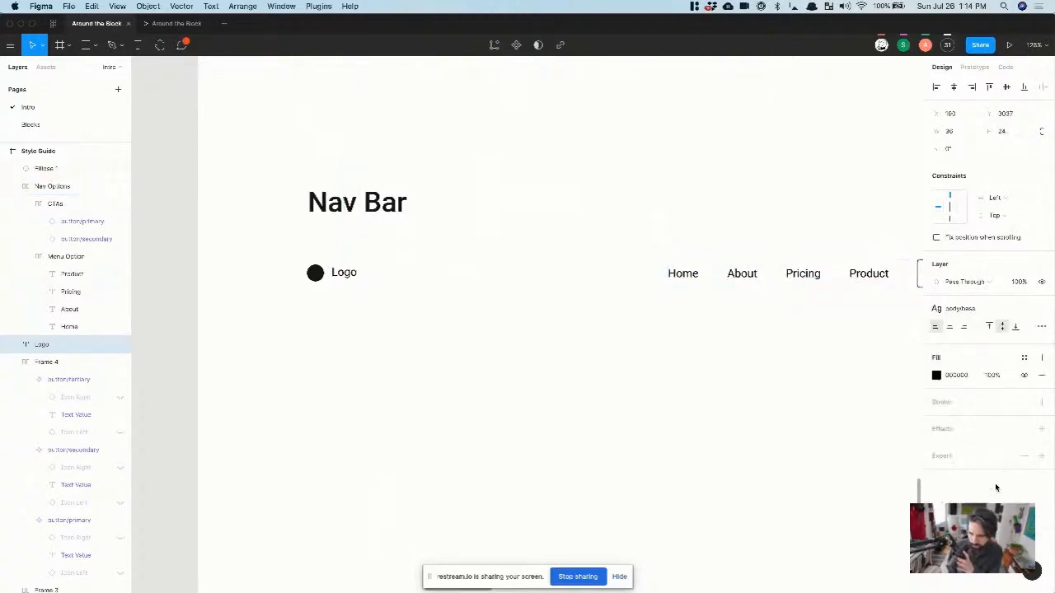
{"action": "scroll", "coordinate": [288, 285], "scroll_direction": "up", "scroll_amount": 3}
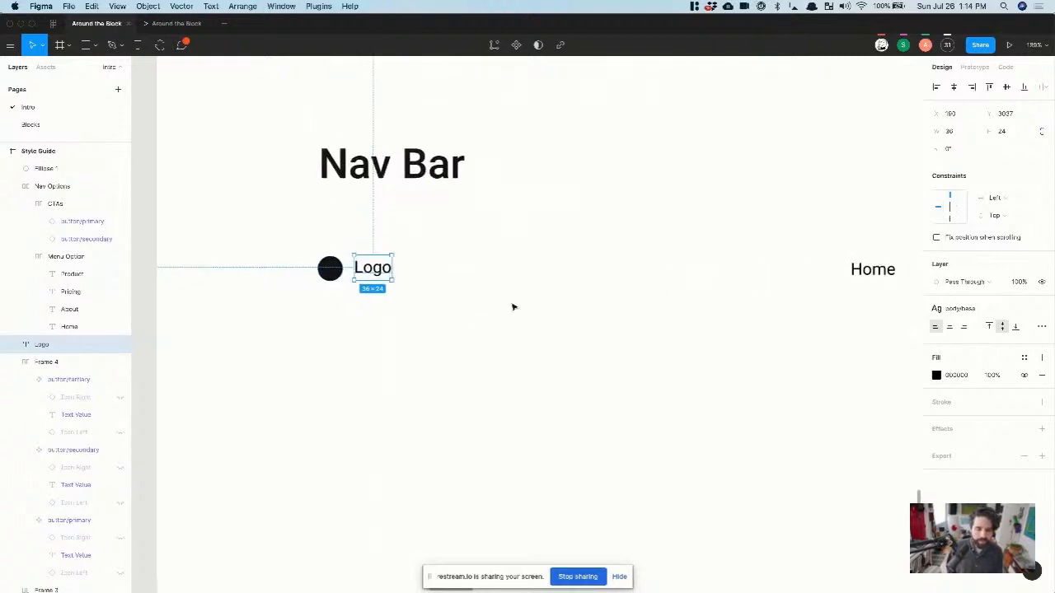
{"action": "key", "text": "super+b"}
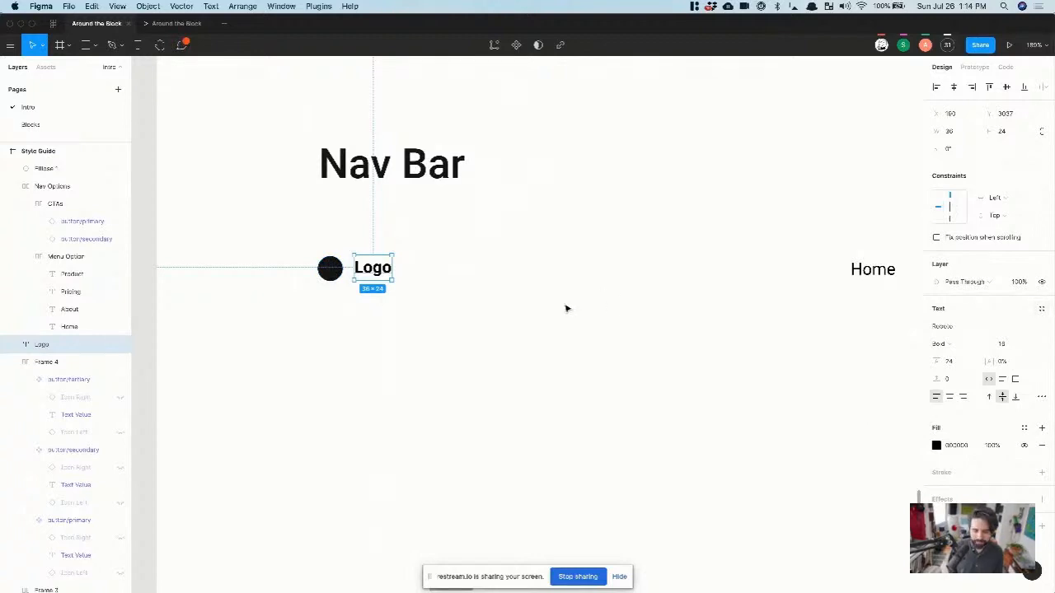
Step: Frame the circle and Logo text together and add horizontal auto layout to that frame
{"action": "scroll", "coordinate": [289, 231], "scroll_direction": "down", "scroll_amount": 3}
{"action": "left_click_drag", "start_coordinate": [282, 231], "coordinate": [902, 326]}
{"action": "scroll", "coordinate": [314, 231], "scroll_direction": "up", "scroll_amount": 3}
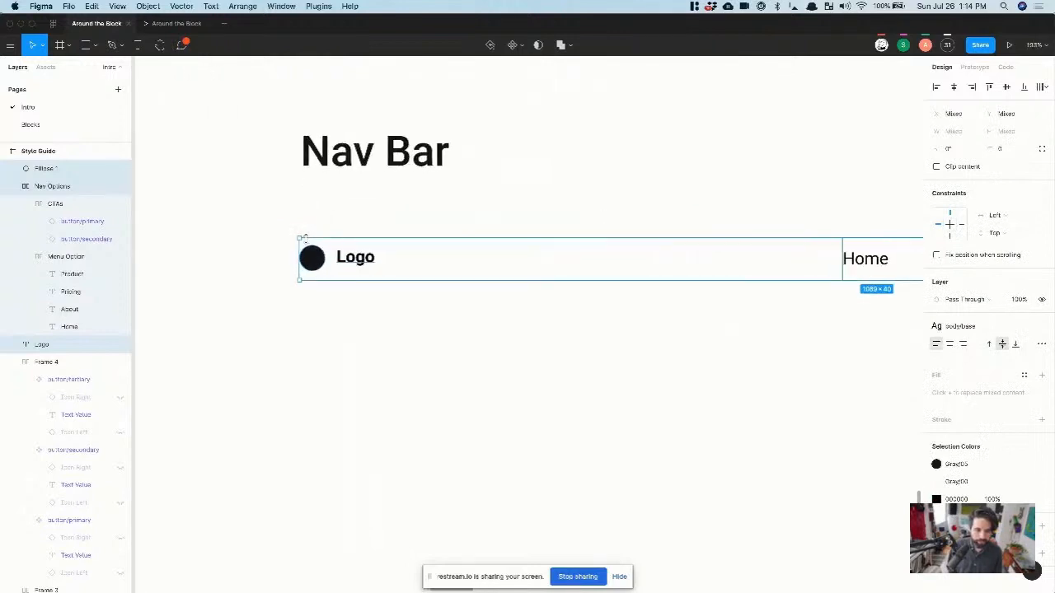
{"action": "left_click_drag", "start_coordinate": [285, 289], "coordinate": [394, 250]}
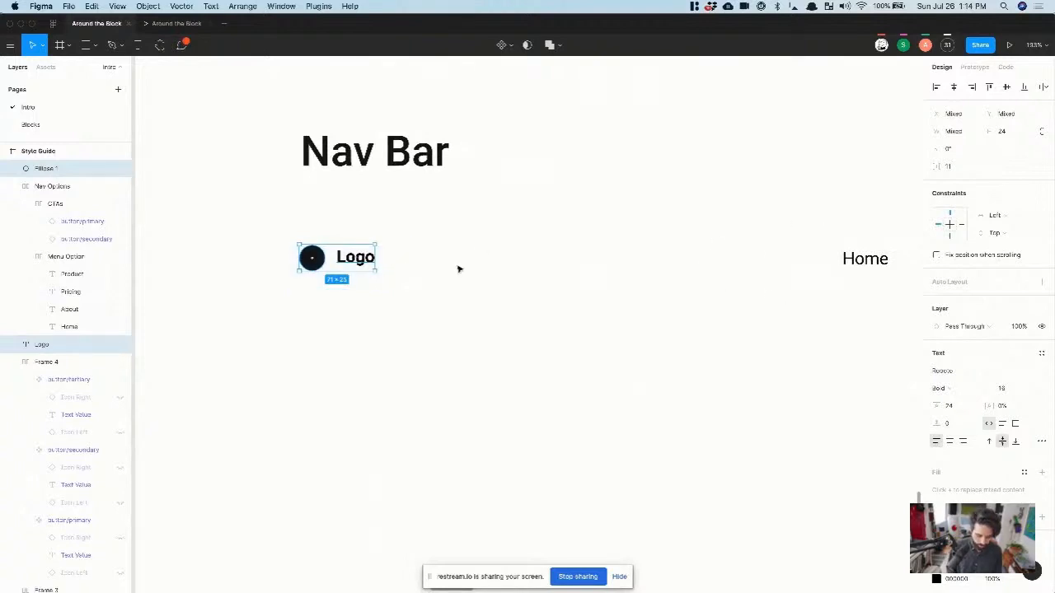
{"action": "key", "text": "super+alt+g"}
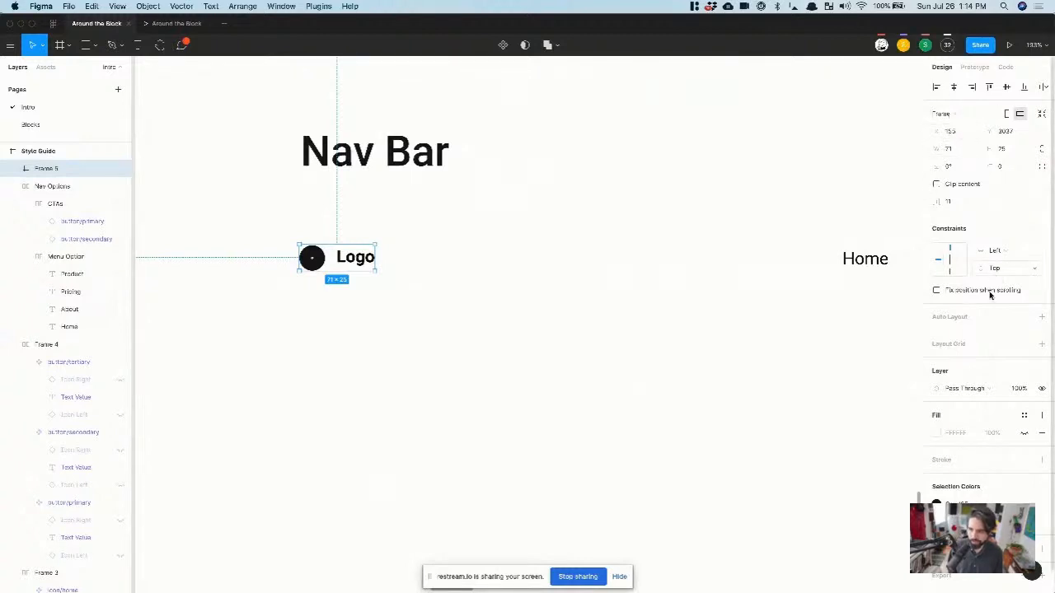
{"action": "left_click", "coordinate": [1043, 318]}
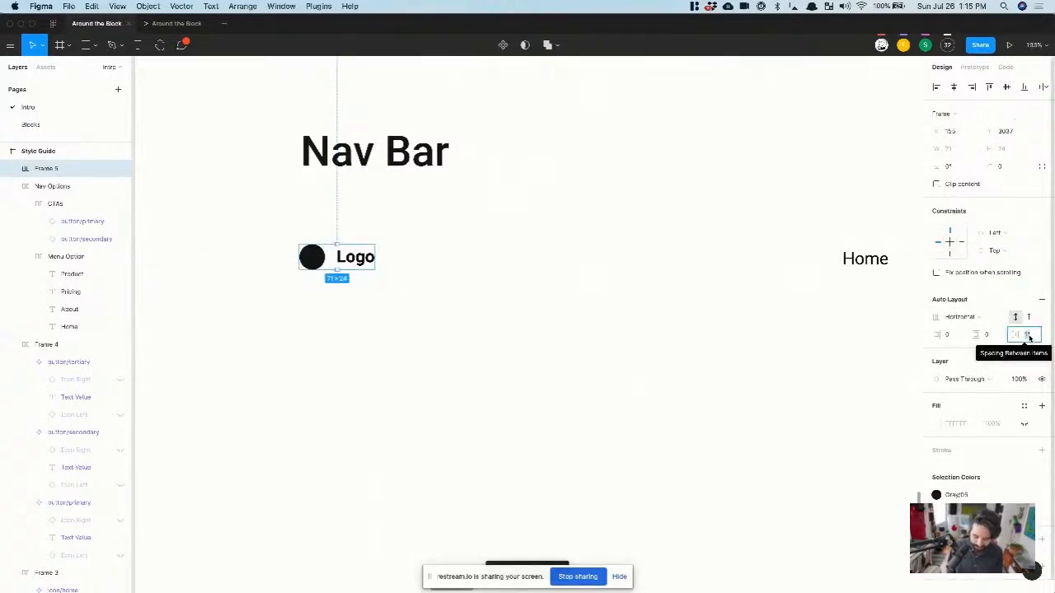
Step: Try item spacings of 12 and 16 in the logo's auto layout frame
{"action": "type", "text": "12"}
{"action": "key", "text": "Return"}
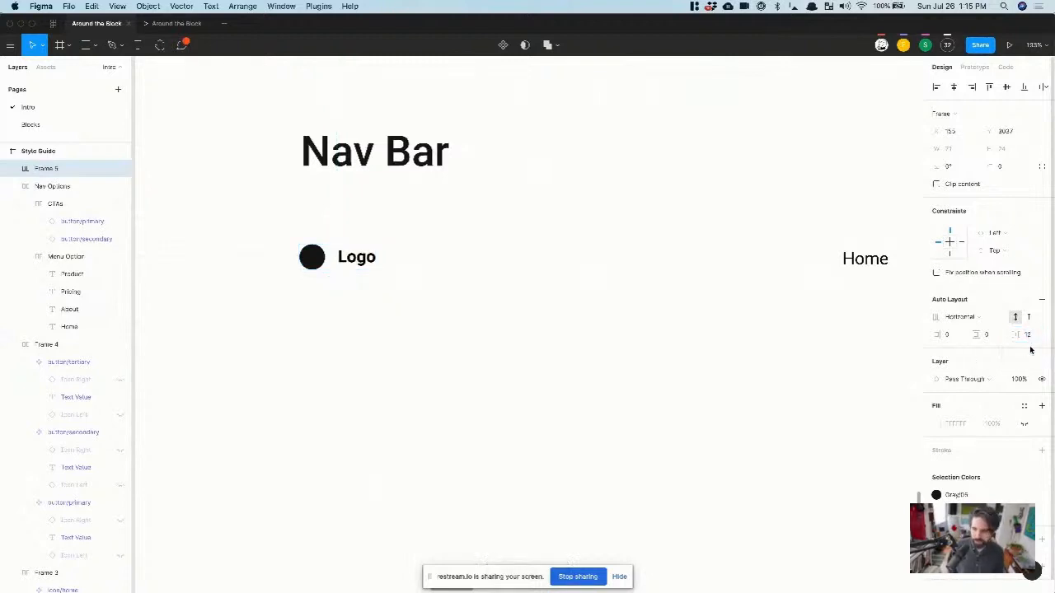
{"action": "left_click", "coordinate": [1030, 337]}
{"action": "type", "text": "16"}
{"action": "key", "text": "Return"}
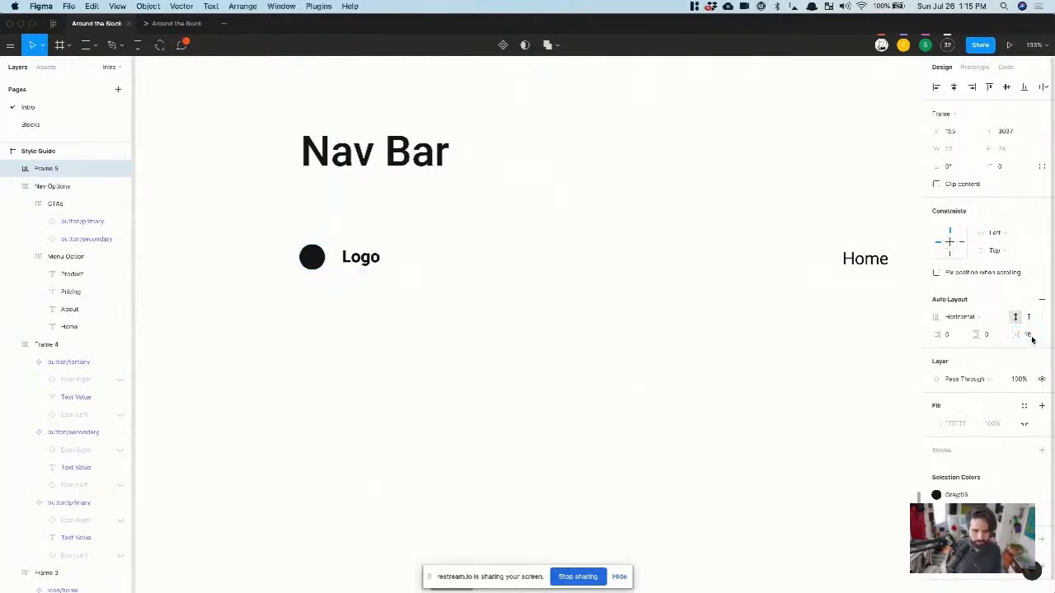
Step: Set the spacing between the circle and the Logo text to 8
{"action": "left_click", "coordinate": [1028, 336]}
{"action": "type", "text": "8"}
{"action": "key", "text": "Return"}
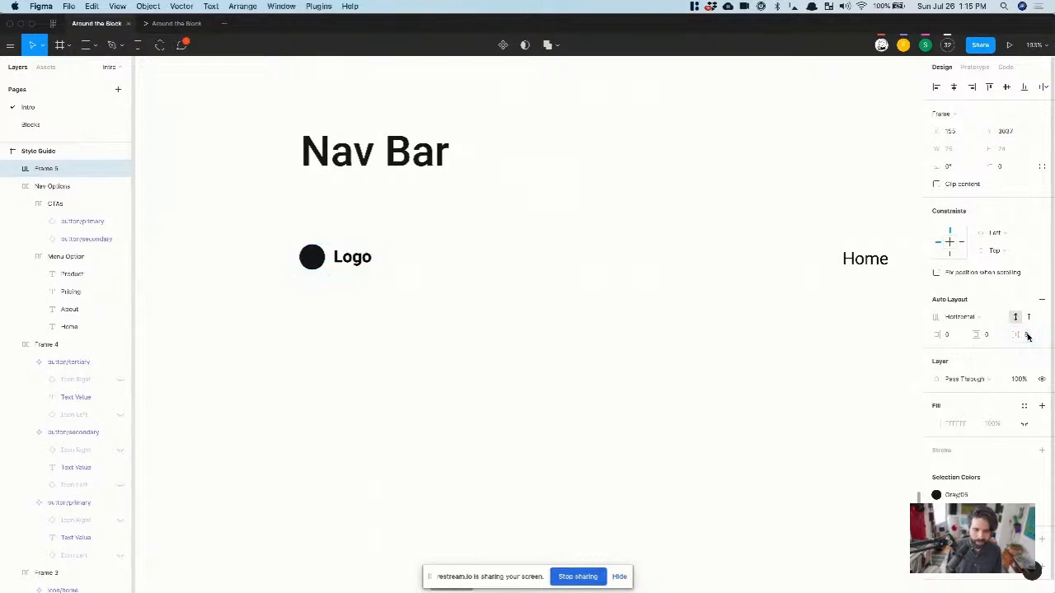
{"action": "left_click", "coordinate": [412, 331]}
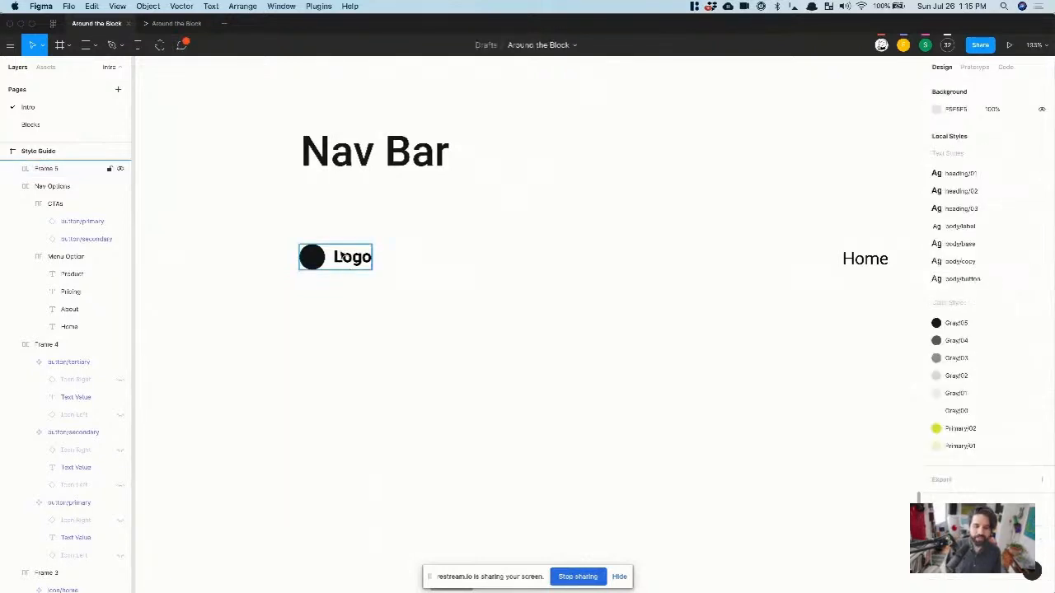
Step: Frame the logo and the Nav Options group together as one nav bar frame
{"action": "left_click", "coordinate": [345, 257]}
{"action": "scroll", "coordinate": [344, 257], "scroll_direction": "down", "scroll_amount": 5}
{"action": "scroll", "coordinate": [341, 256], "scroll_direction": "right", "scroll_amount": 3}
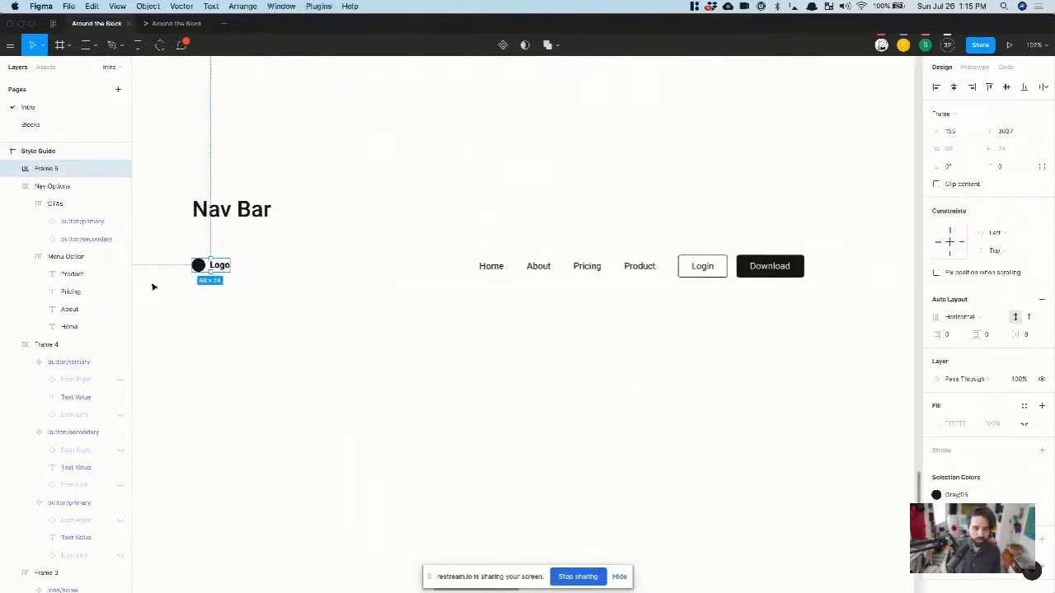
{"action": "scroll", "coordinate": [154, 286], "scroll_direction": "up", "scroll_amount": 5}
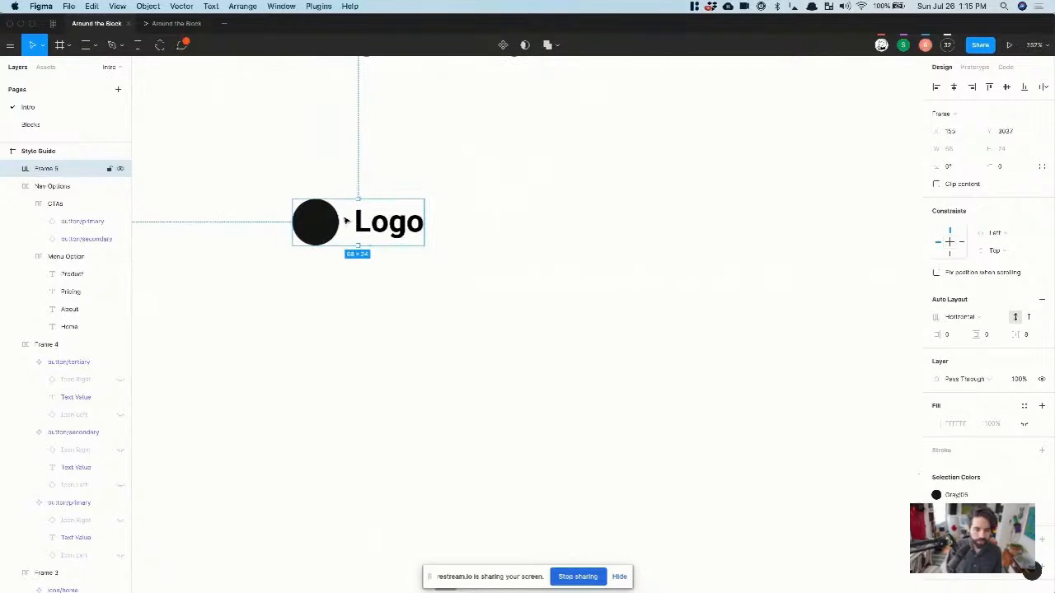
{"action": "scroll", "coordinate": [387, 210], "scroll_direction": "down", "scroll_amount": 6}
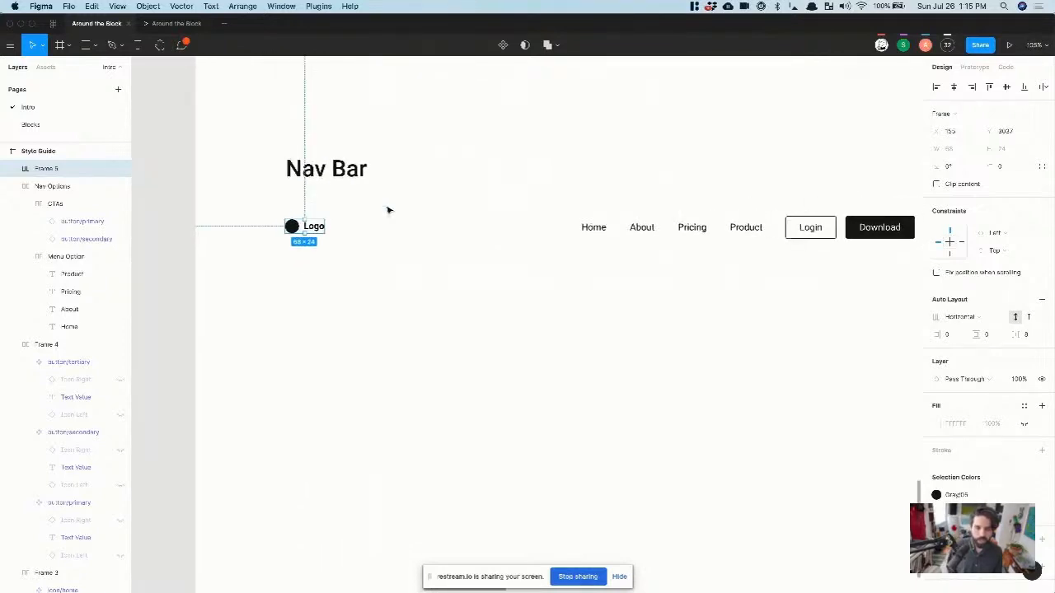
{"action": "scroll", "coordinate": [272, 206], "scroll_direction": "right", "scroll_amount": 3}
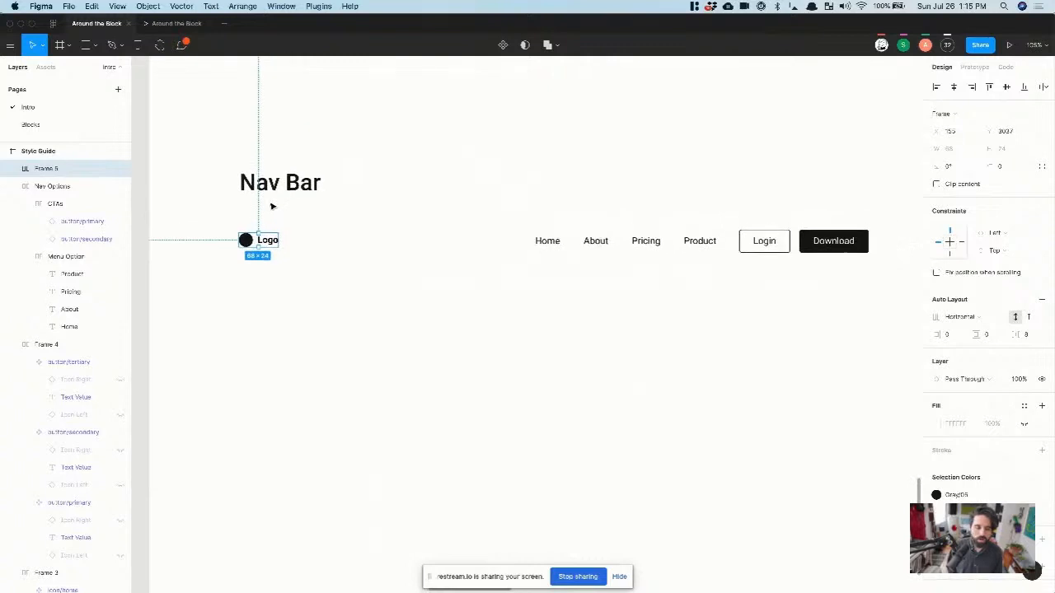
{"action": "left_click_drag", "start_coordinate": [220, 216], "coordinate": [881, 417]}
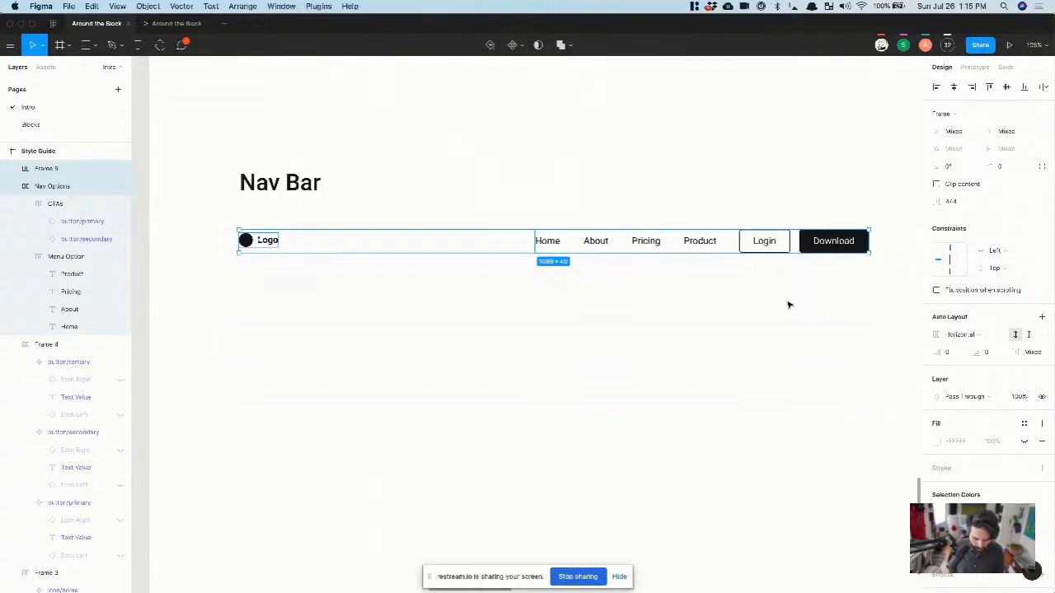
{"action": "key", "text": "alt+super+g"}
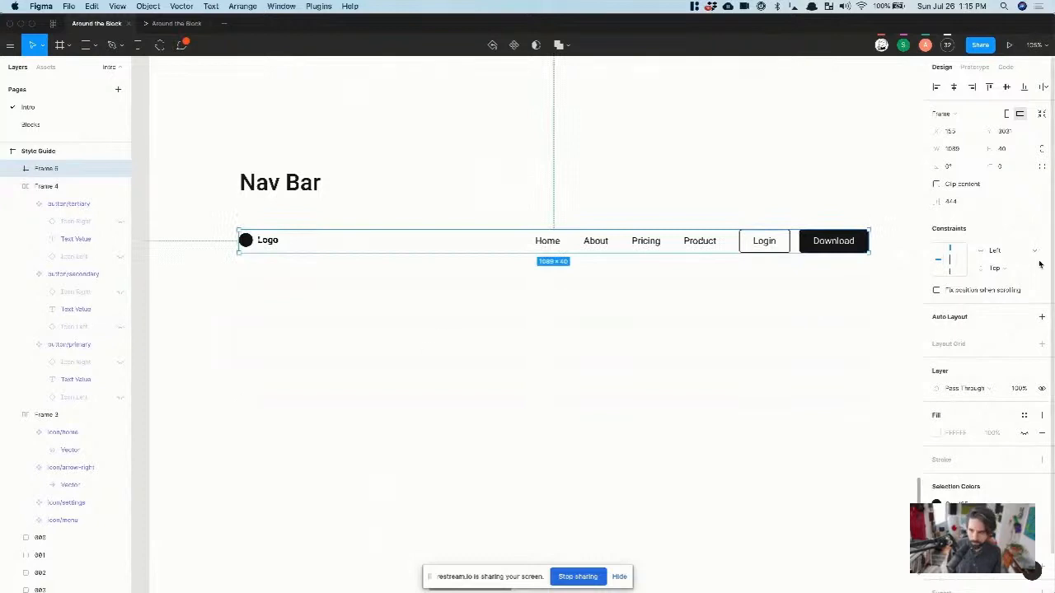
Step: Try auto layout on the nav bar frame, including a vertical direction, and remove the auto layout
{"action": "left_click", "coordinate": [1043, 320]}
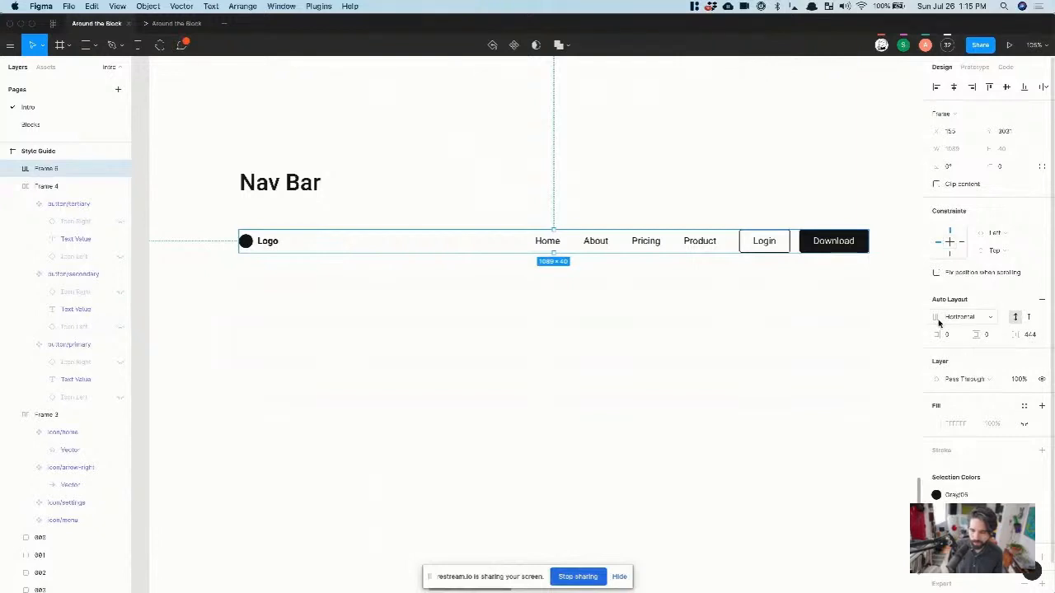
{"action": "left_click", "coordinate": [964, 320]}
{"action": "left_click", "coordinate": [971, 330]}
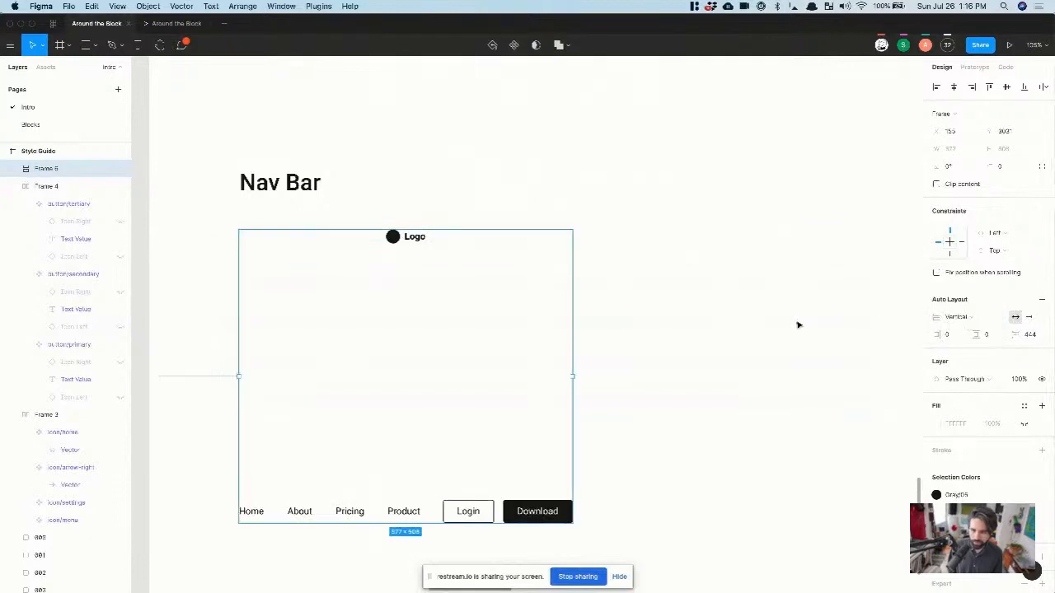
{"action": "key", "text": "super+z"}
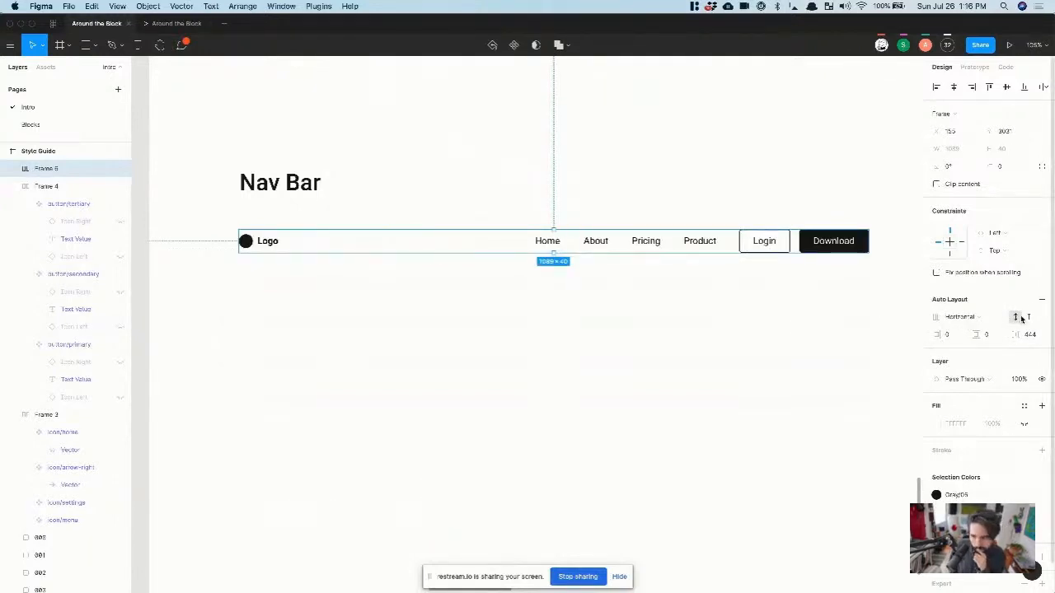
{"action": "left_click", "coordinate": [1043, 301]}
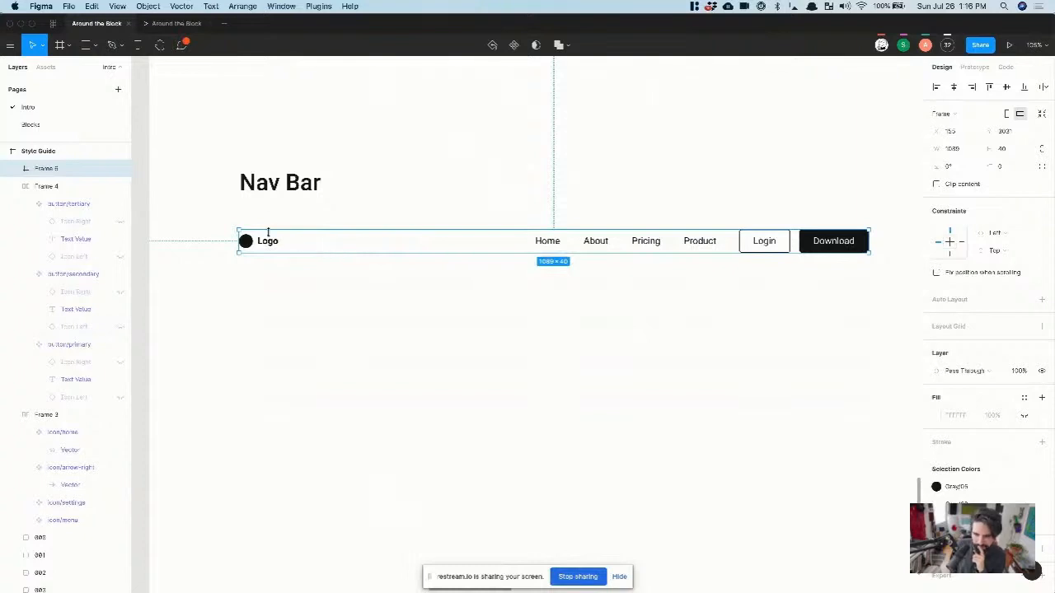
Step: Collapse the button components' Frame 4 and the Nav Options frame in the layer list
{"action": "scroll", "coordinate": [268, 233], "scroll_direction": "up", "scroll_amount": 5}
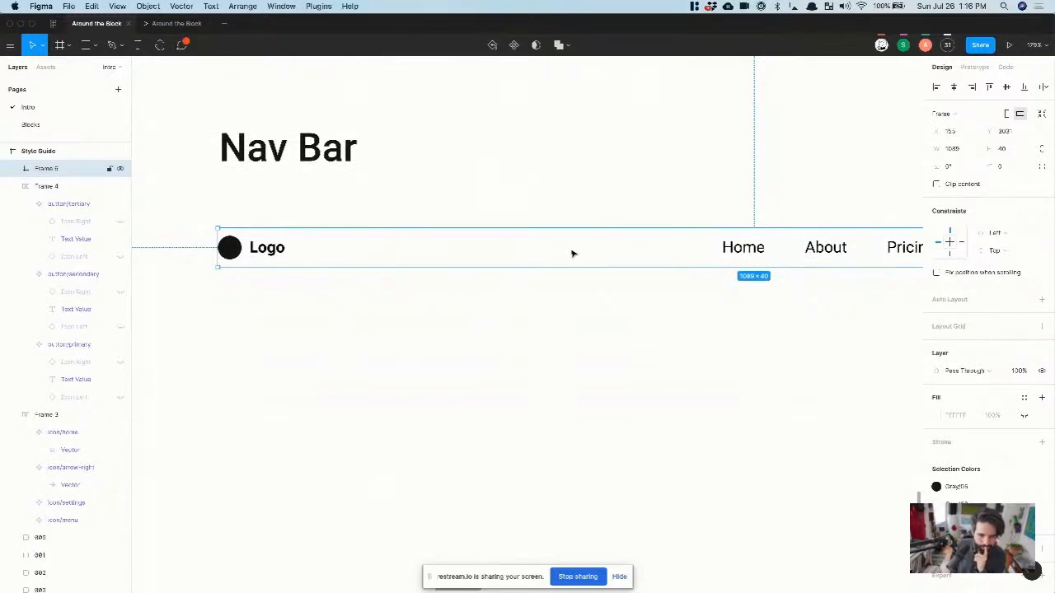
{"action": "scroll", "coordinate": [573, 254], "scroll_direction": "down", "scroll_amount": 3}
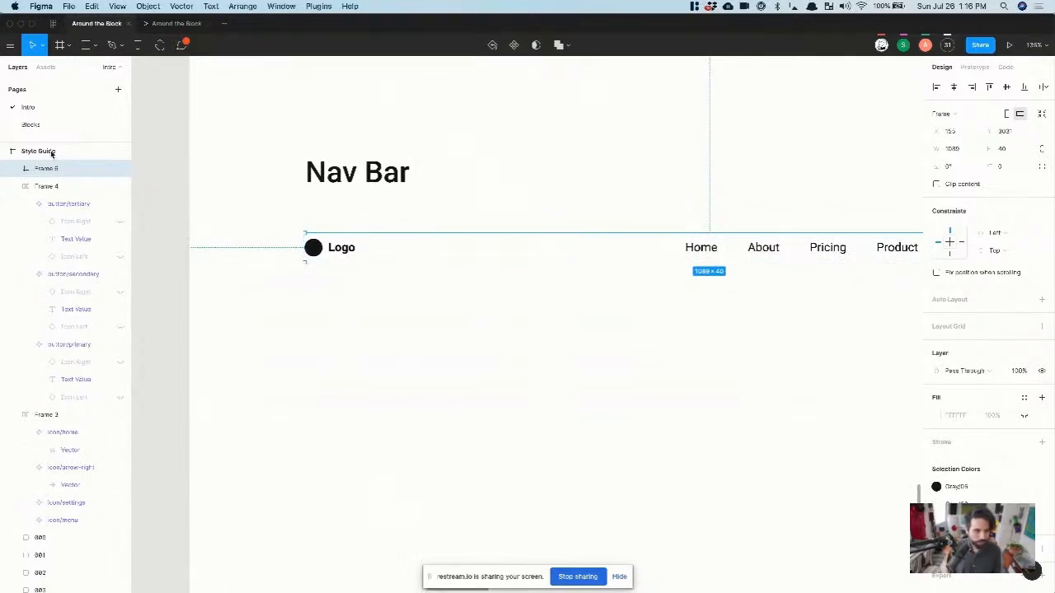
{"action": "left_click", "coordinate": [11, 189]}
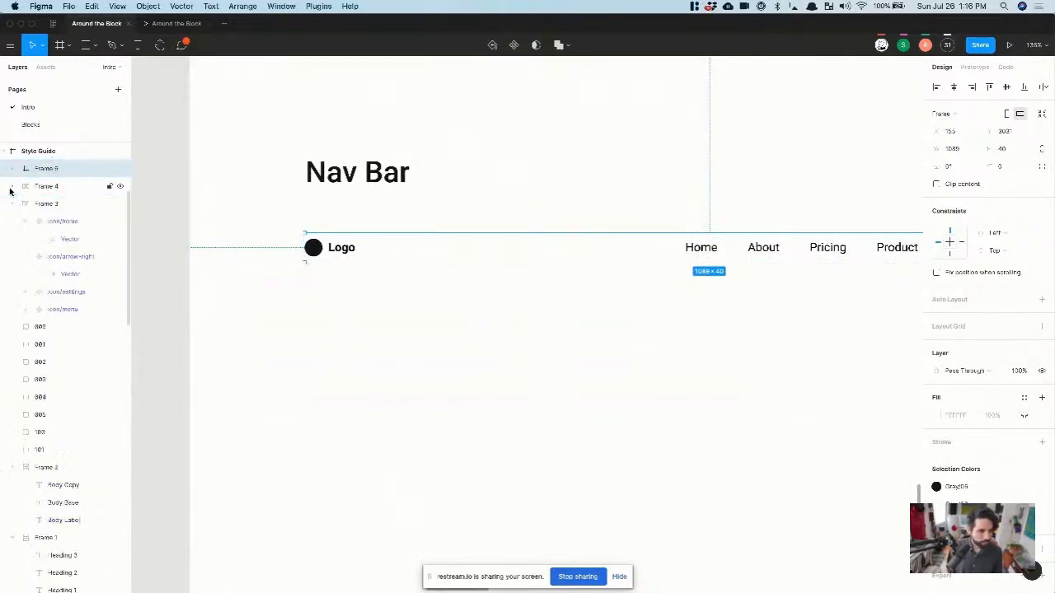
{"action": "left_click", "coordinate": [311, 247]}
{"action": "left_click", "coordinate": [747, 249], "text": "shift"}
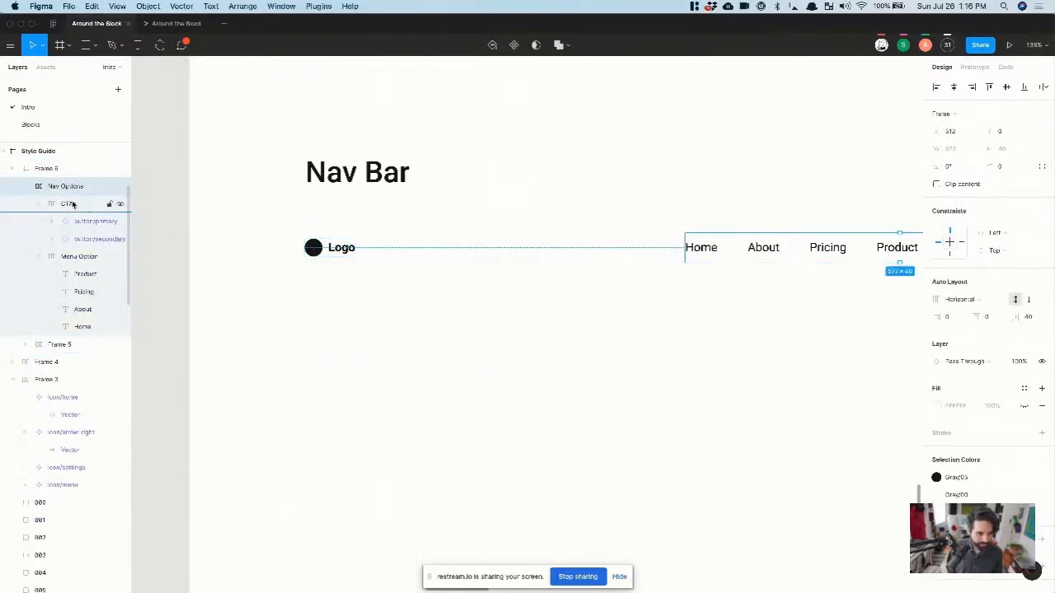
{"action": "left_click", "coordinate": [26, 189]}
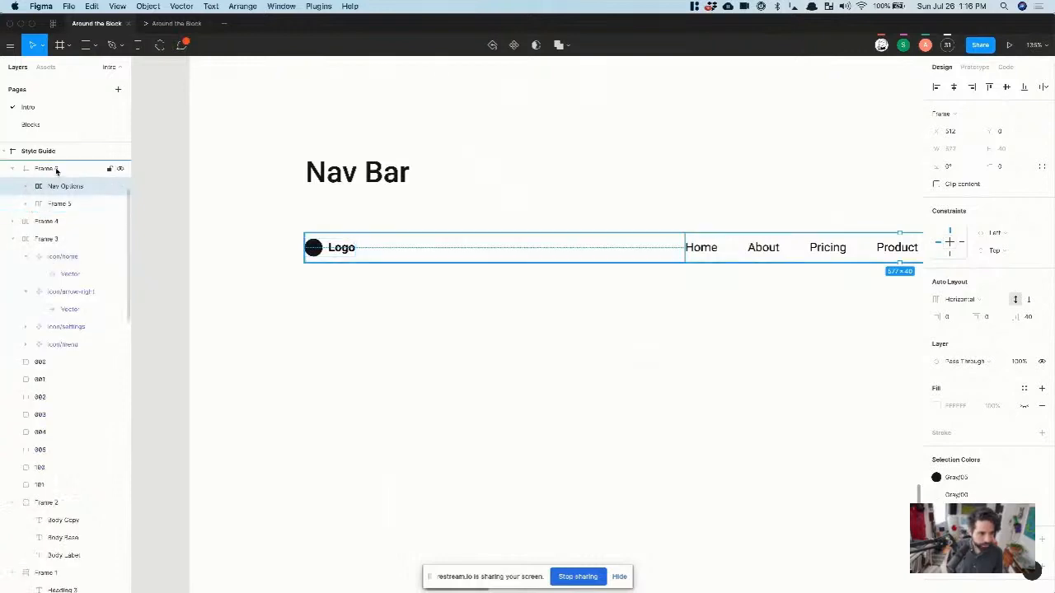
Step: Try a rectangle of about 52 × 19 named padding beside the logo in the nav bar frame, and delete it
{"action": "left_click", "coordinate": [30, 168]}
{"action": "key", "text": "r"}
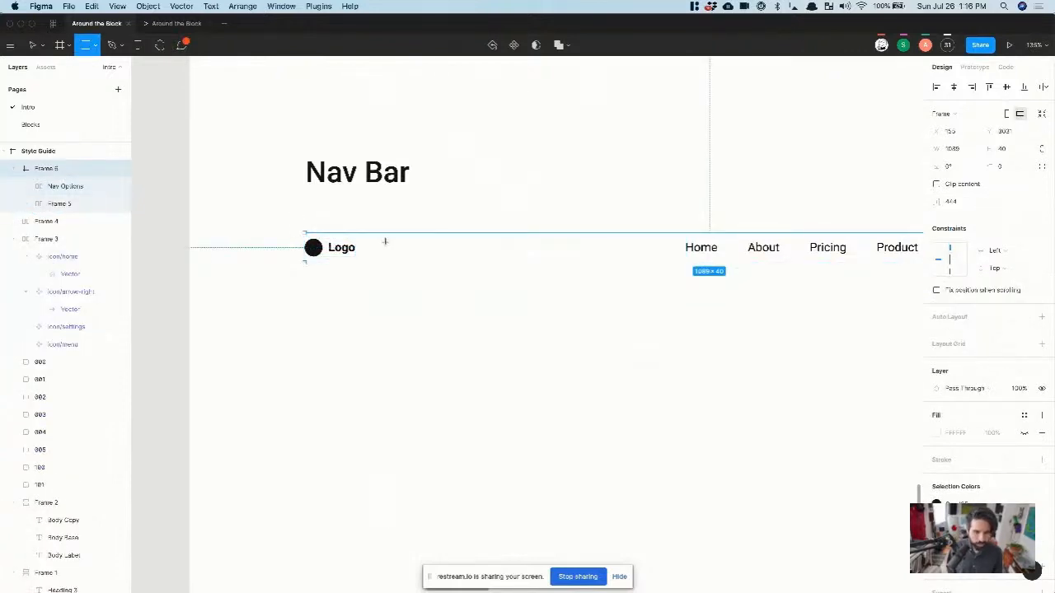
{"action": "left_click_drag", "start_coordinate": [380, 237], "coordinate": [420, 255]}
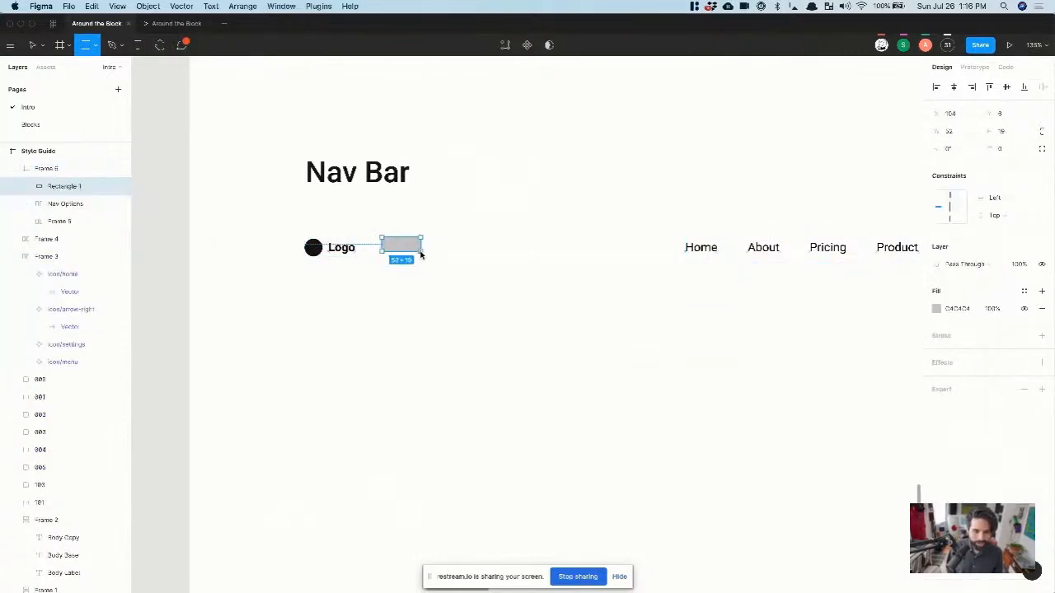
{"action": "double_click", "coordinate": [58, 188]}
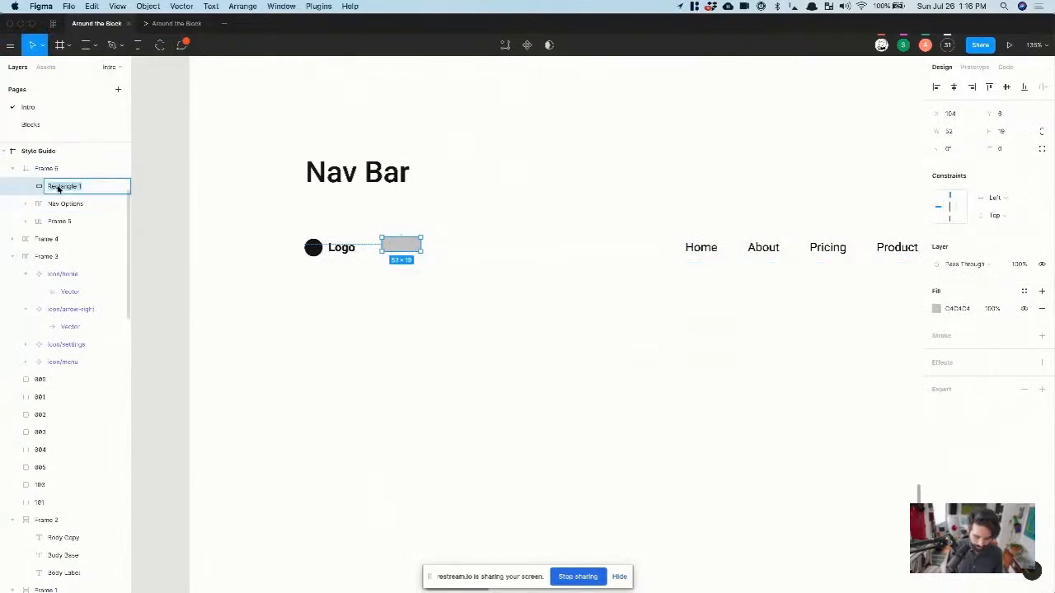
{"action": "type", "text": "padding"}
{"action": "key", "text": "Return"}
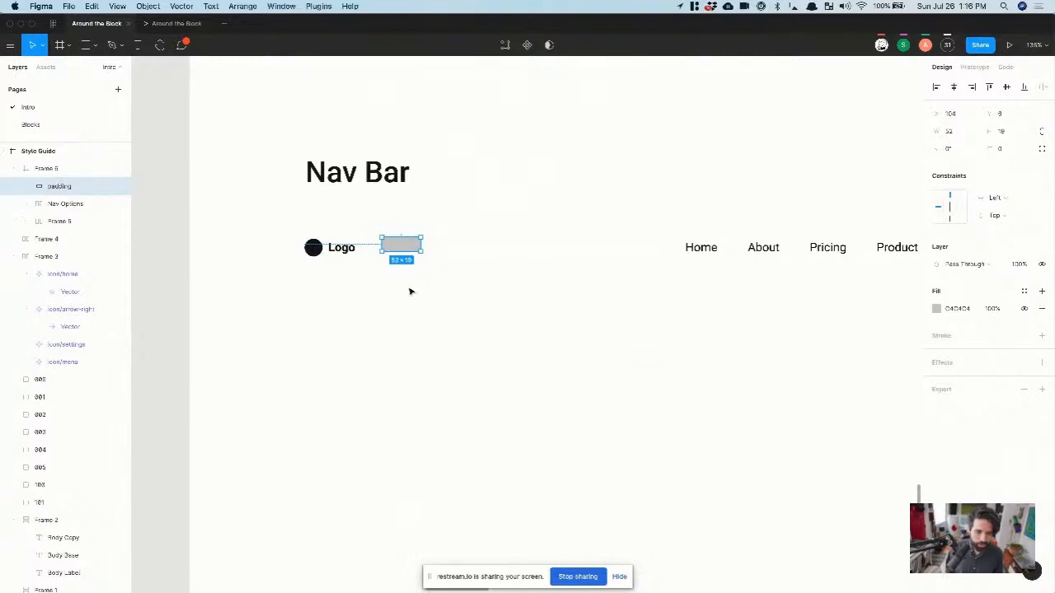
{"action": "key", "text": "Delete"}
{"action": "left_click", "coordinate": [360, 243]}
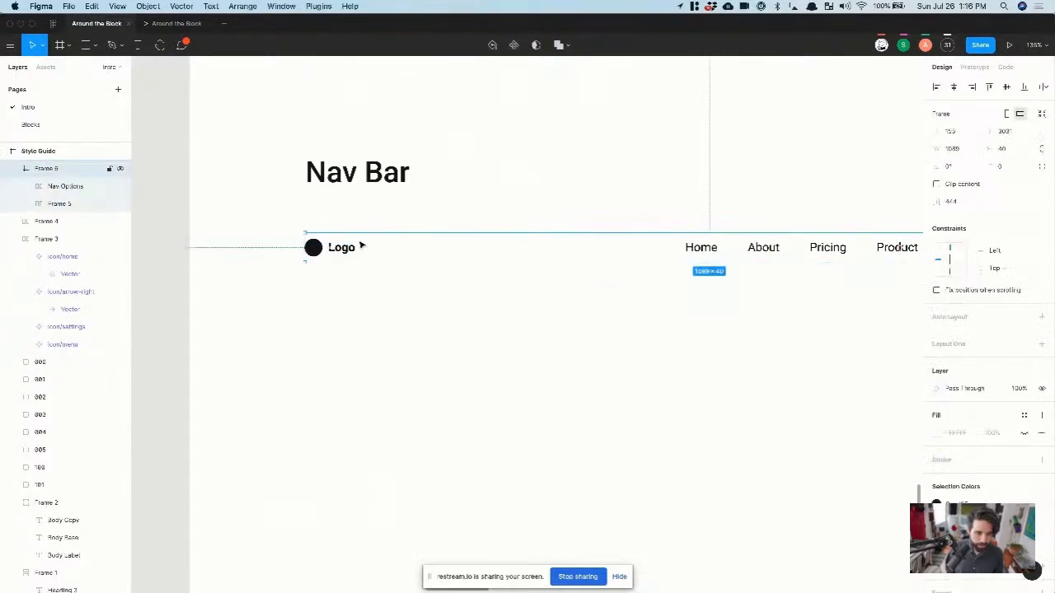
Step: Rename the frame holding the logo and Nav Options as Content
{"action": "double_click", "coordinate": [46, 168]}
{"action": "type", "text": "Cont"}
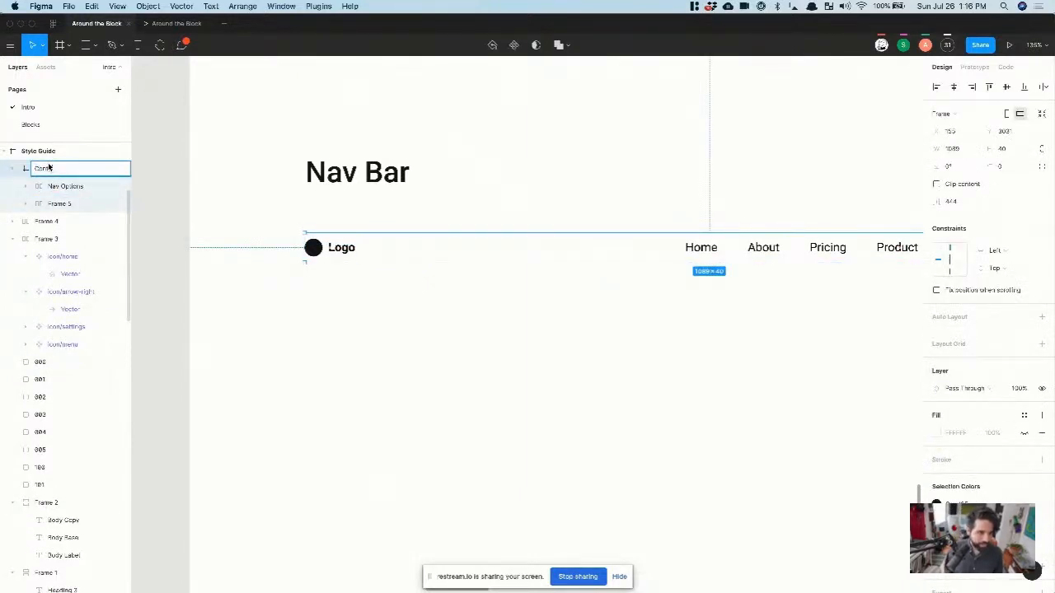
{"action": "type", "text": "ent"}
{"action": "key", "text": "Return"}
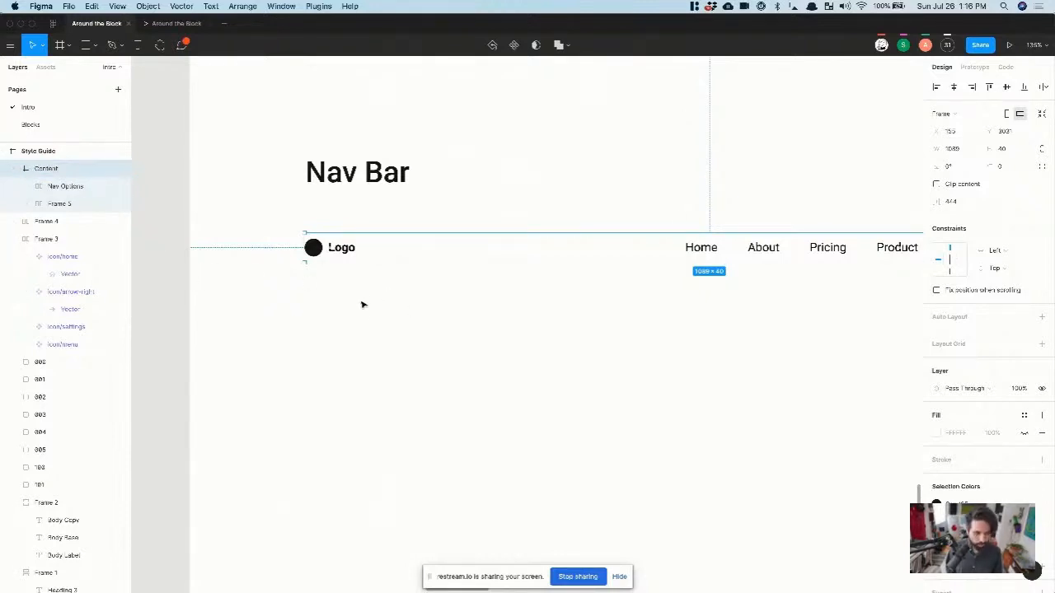
Step: Wrap the Content frame in a new outer frame and name it Nav Bar
{"action": "key", "text": "alt+super+g"}
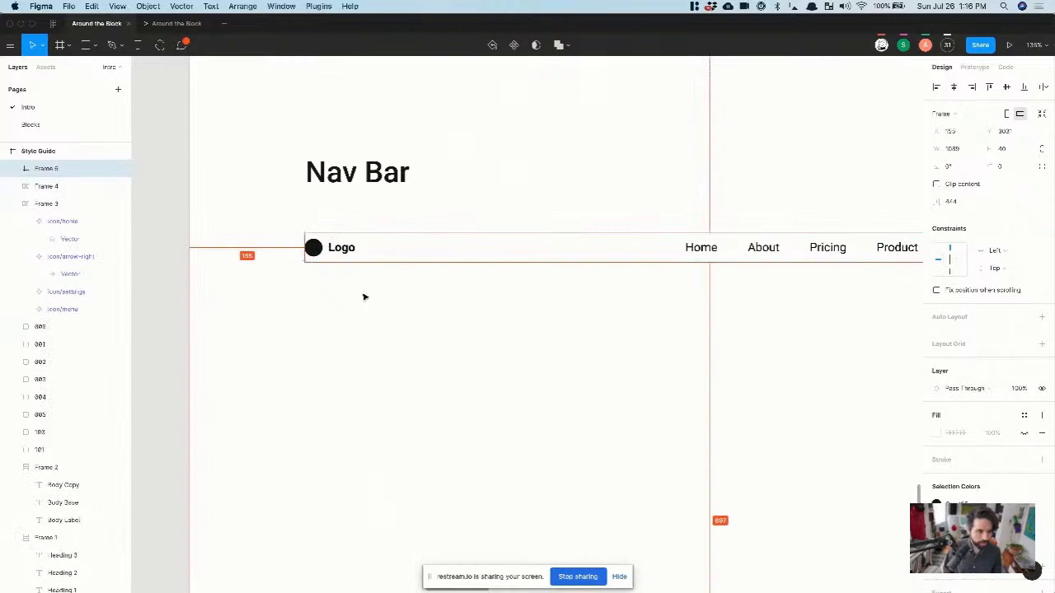
{"action": "double_click", "coordinate": [42, 169]}
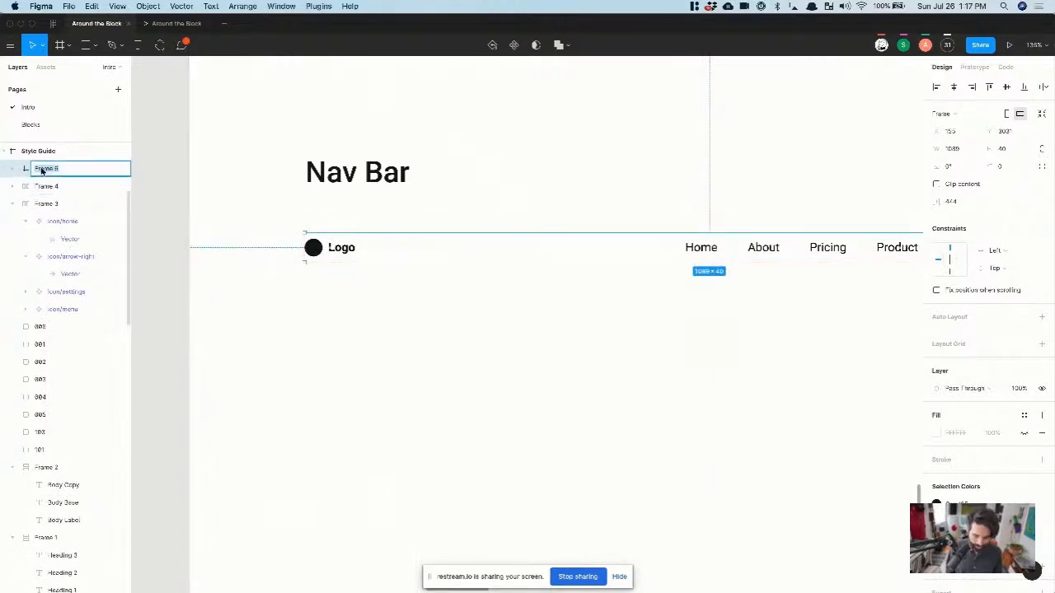
{"action": "type", "text": "Nav Ba"}
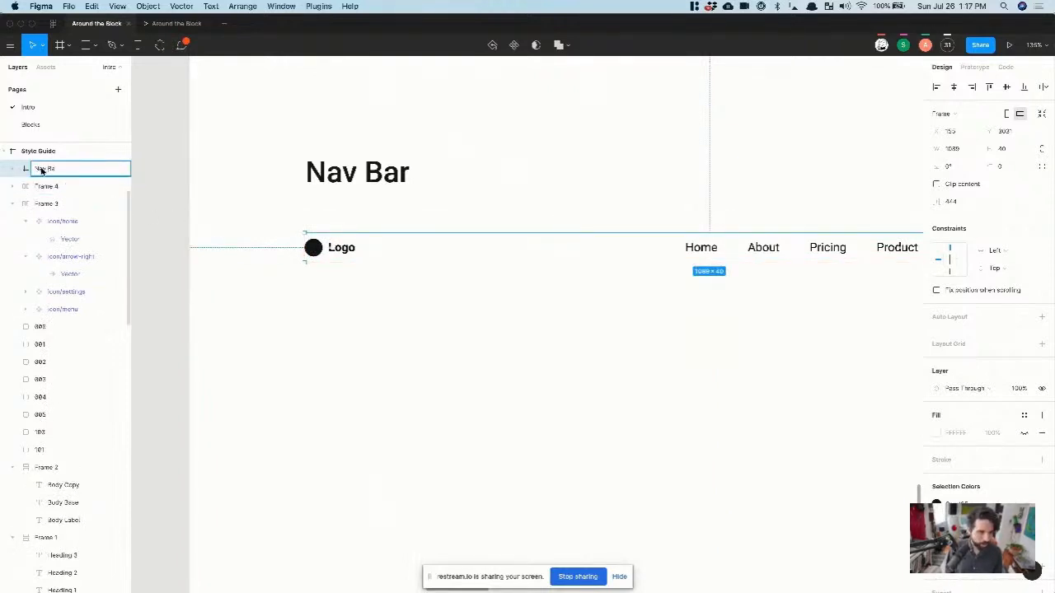
{"action": "type", "text": "r"}
{"action": "key", "text": "Return"}
Step: Rename the Content frame inside Nav Bar as Nav Content
{"action": "left_click", "coordinate": [13, 169]}
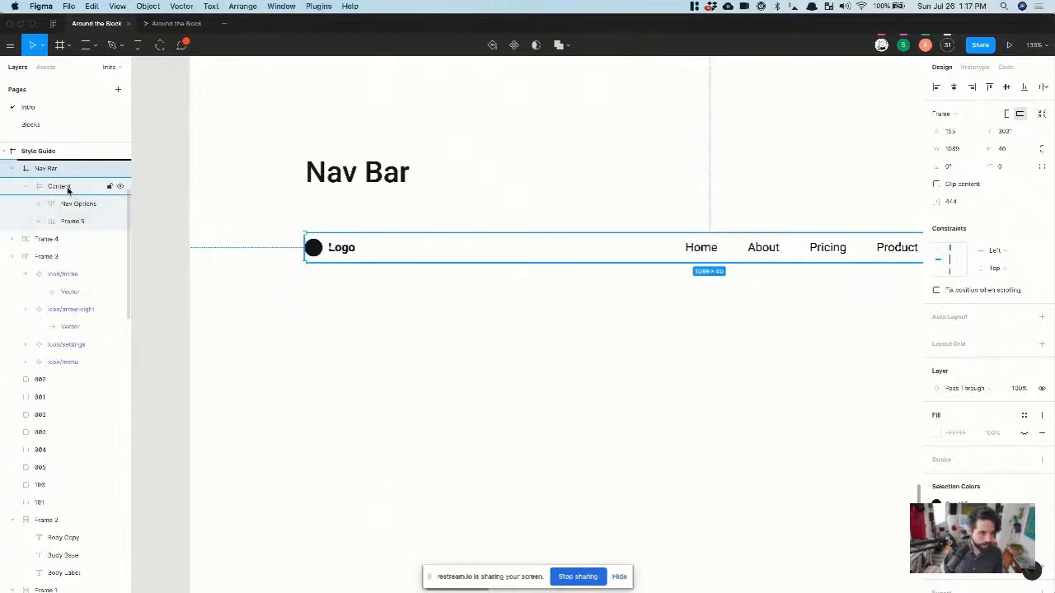
{"action": "double_click", "coordinate": [68, 187]}
{"action": "type", "text": "Nav"}
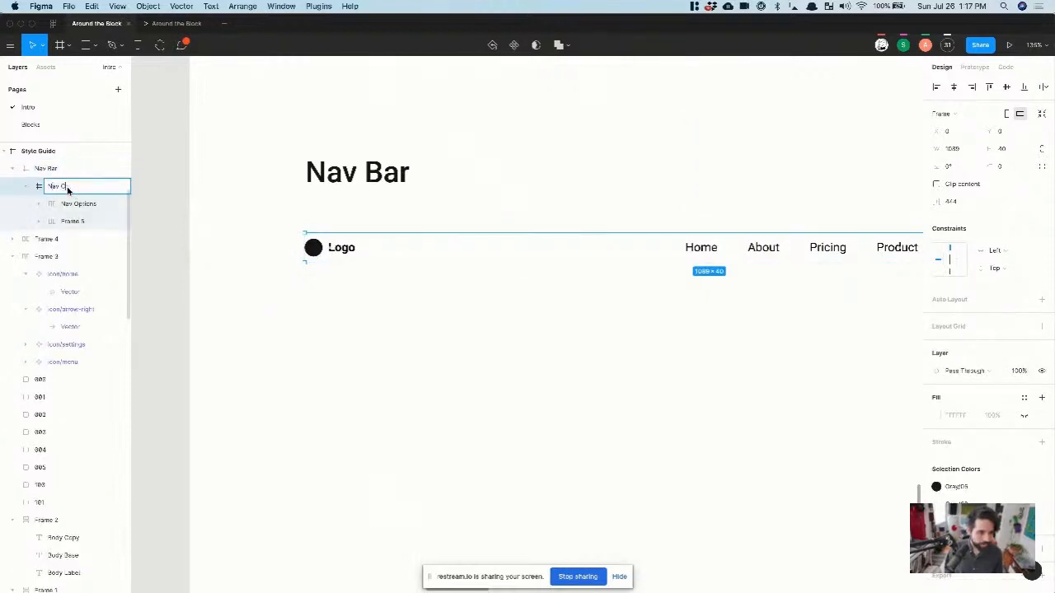
{"action": "key", "text": "Return"}
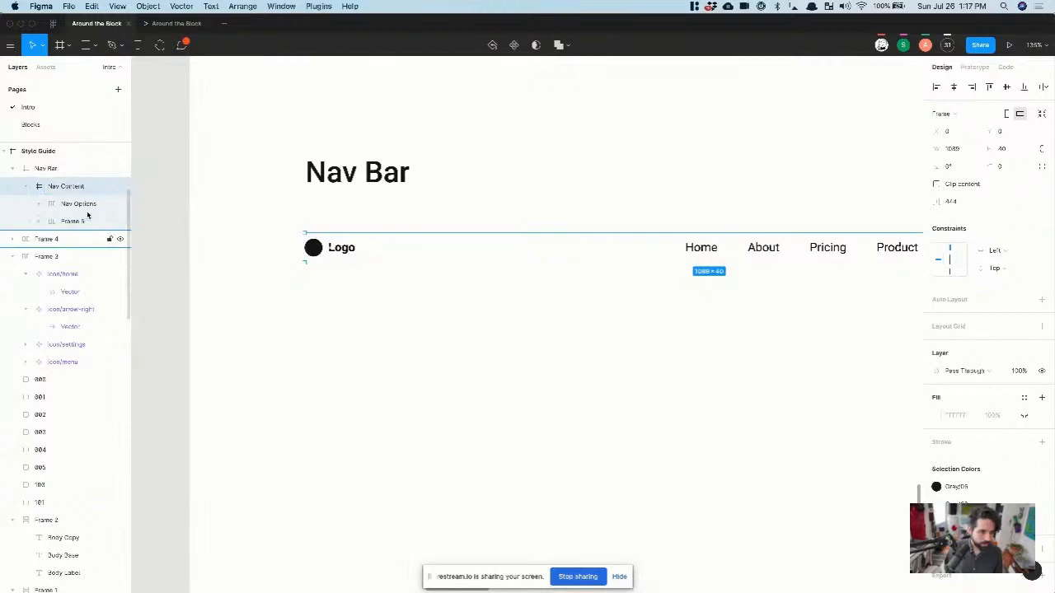
Step: Add vertical auto layout to the outer Nav Bar frame with the spacing between items set to 0
{"action": "left_click", "coordinate": [40, 168]}
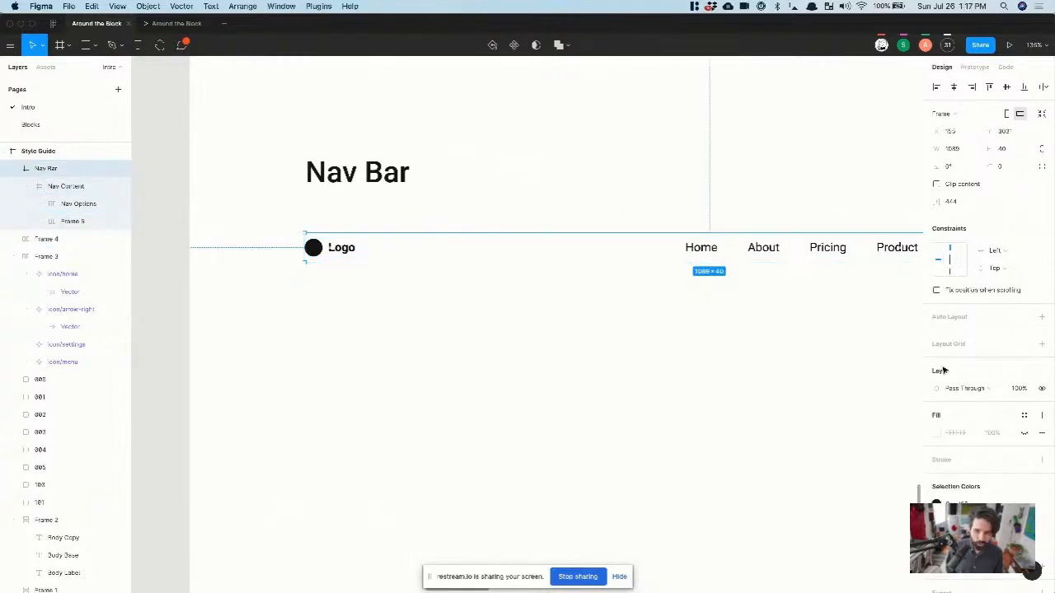
{"action": "left_click", "coordinate": [1042, 316]}
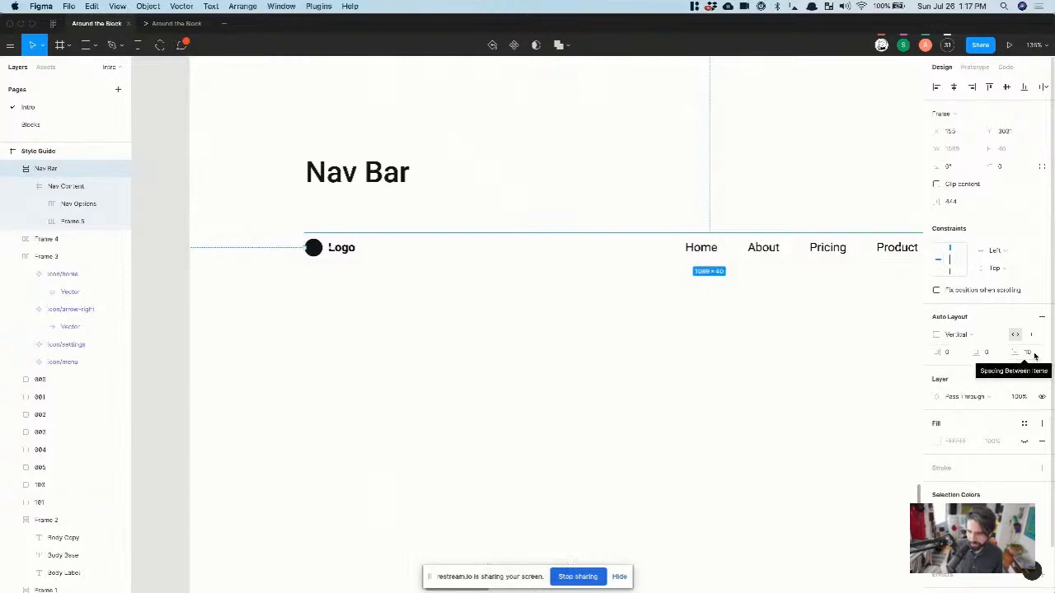
{"action": "left_click", "coordinate": [1031, 354]}
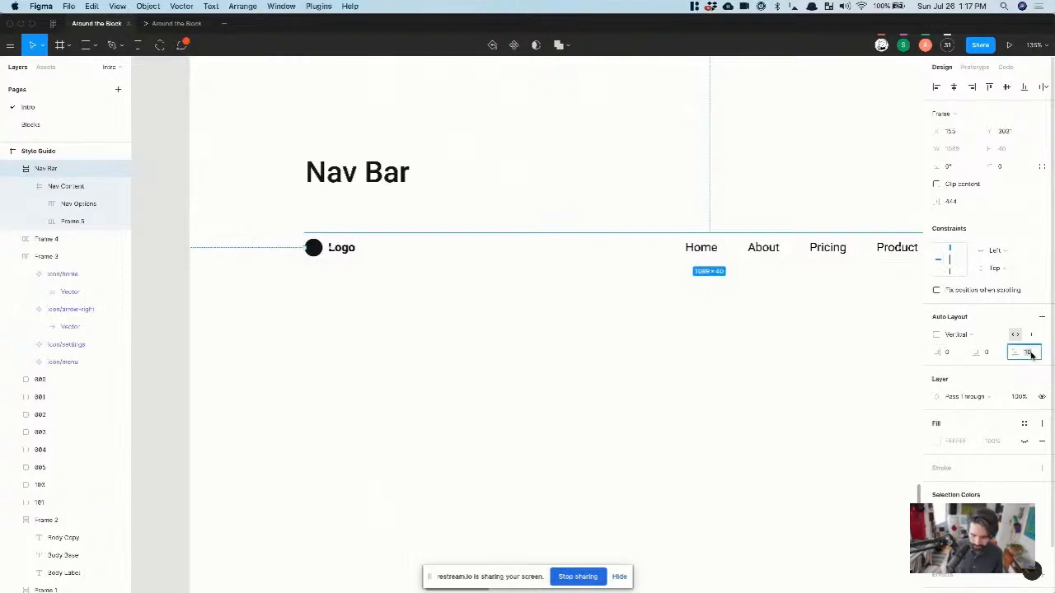
{"action": "type", "text": "0"}
{"action": "key", "text": "Return"}
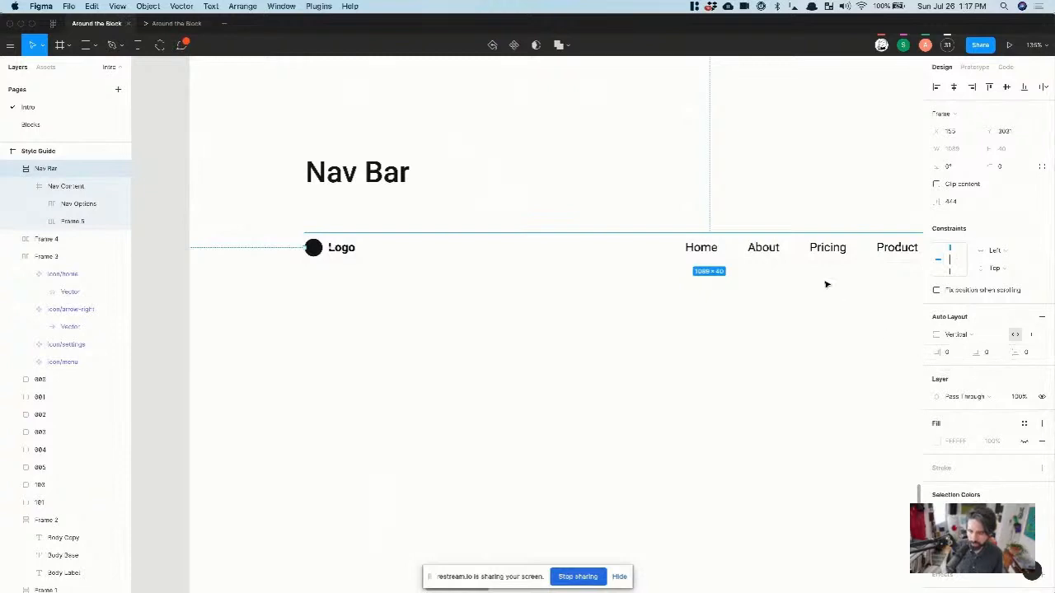
Step: Set the Nav Bar frame's horizontal and vertical padding to 8
{"action": "scroll", "coordinate": [826, 284], "scroll_direction": "down", "scroll_amount": 5}
{"action": "scroll", "coordinate": [766, 355], "scroll_direction": "right", "scroll_amount": 5}
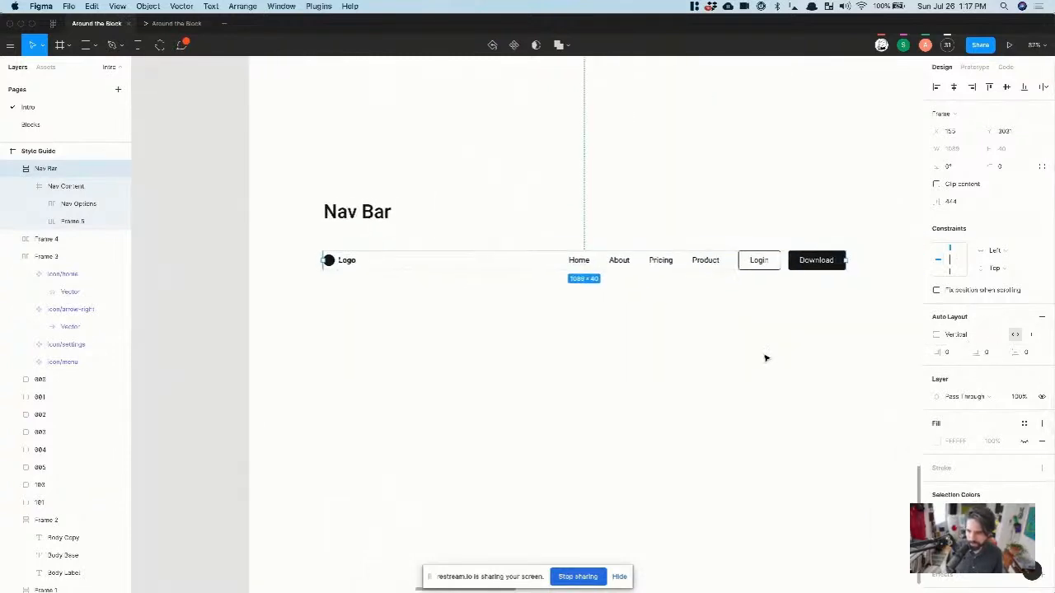
{"action": "left_click", "coordinate": [954, 354]}
{"action": "type", "text": "8"}
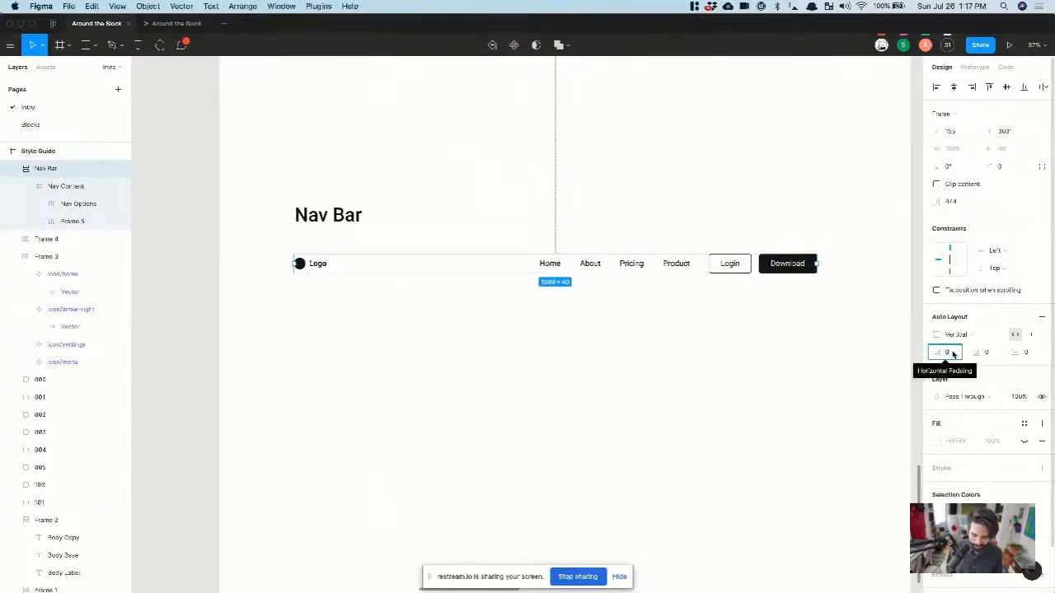
{"action": "key", "text": "Tab"}
{"action": "type", "text": "8"}
{"action": "key", "text": "Return"}
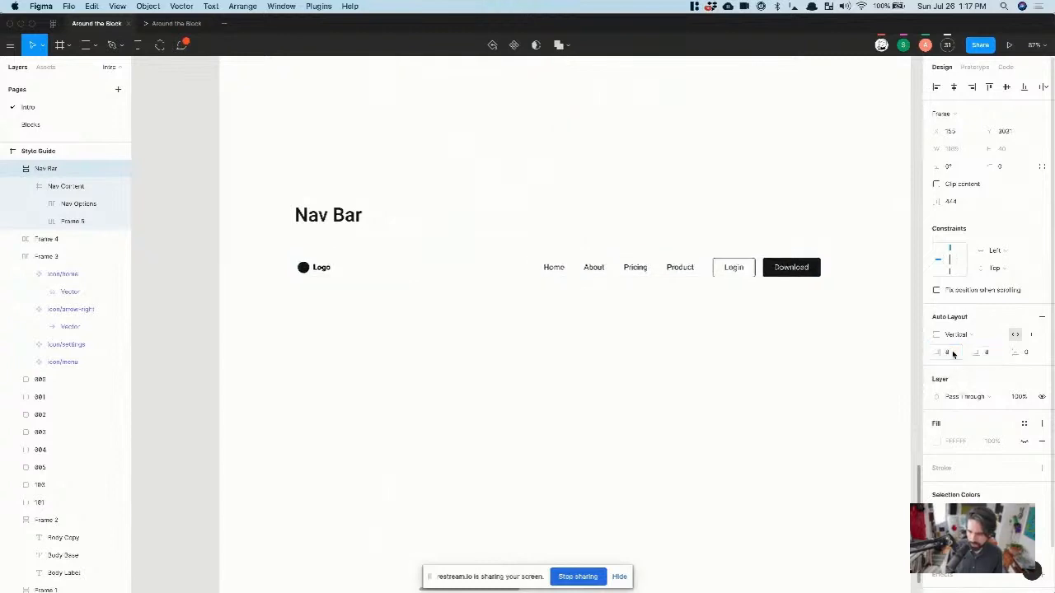
Step: Fill the Nav Bar frame with the Gray/01 color style
{"action": "scroll", "coordinate": [969, 422], "scroll_direction": "down", "scroll_amount": 3}
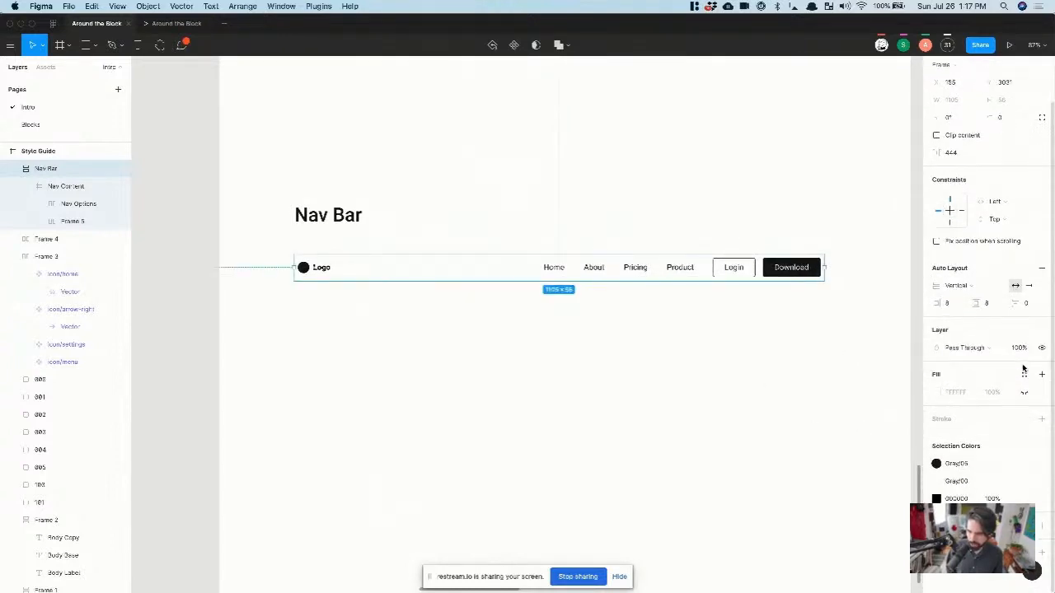
{"action": "left_click", "coordinate": [1024, 374]}
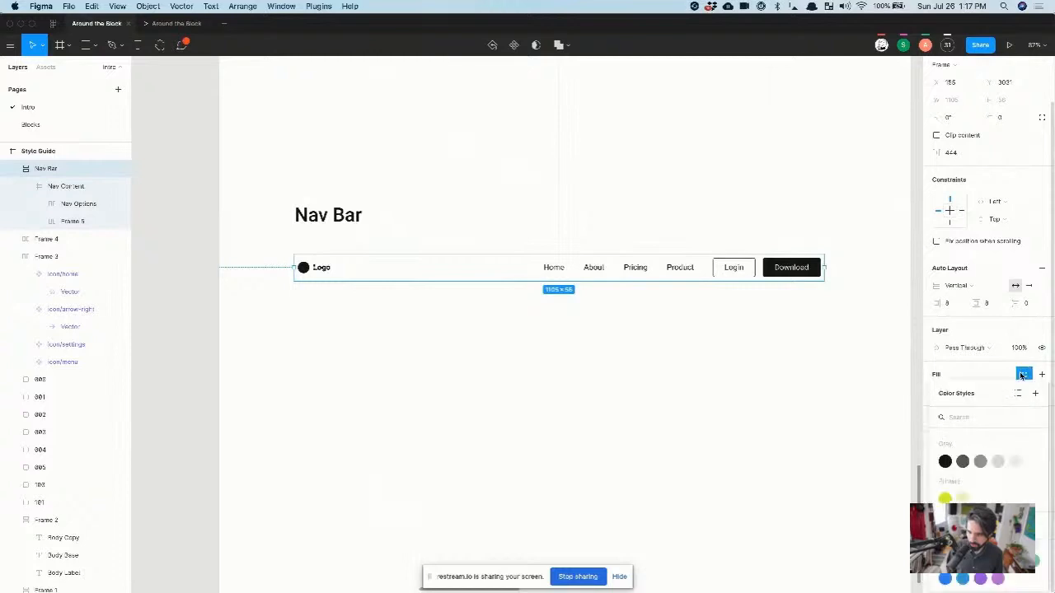
{"action": "left_click", "coordinate": [1017, 464]}
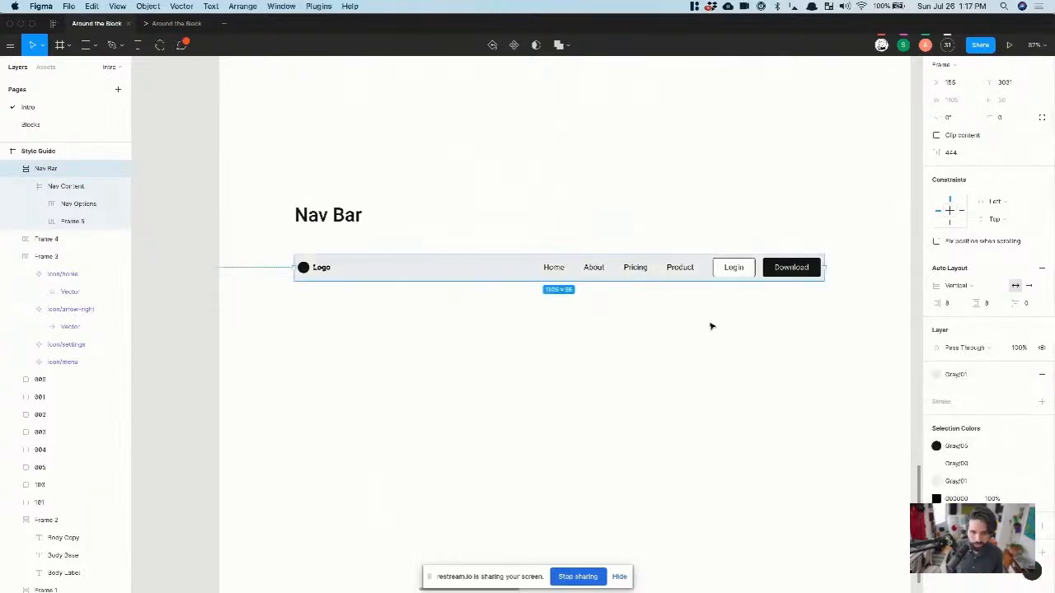
Step: Set the Nav Bar frame's horizontal padding to 16
{"action": "scroll", "coordinate": [818, 255], "scroll_direction": "up", "scroll_amount": 5}
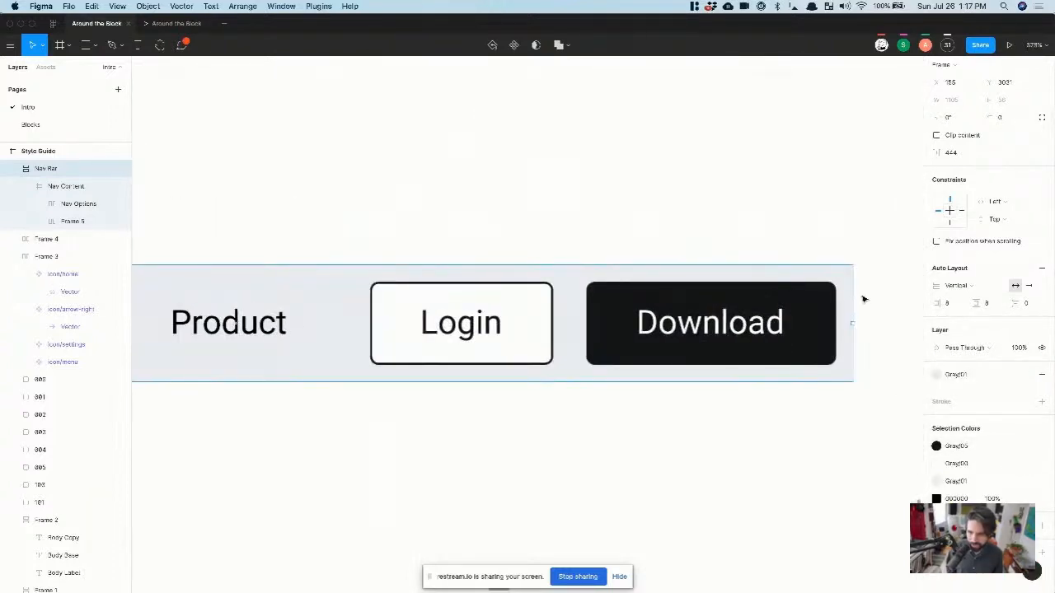
{"action": "scroll", "coordinate": [779, 382], "scroll_direction": "left", "scroll_amount": 15}
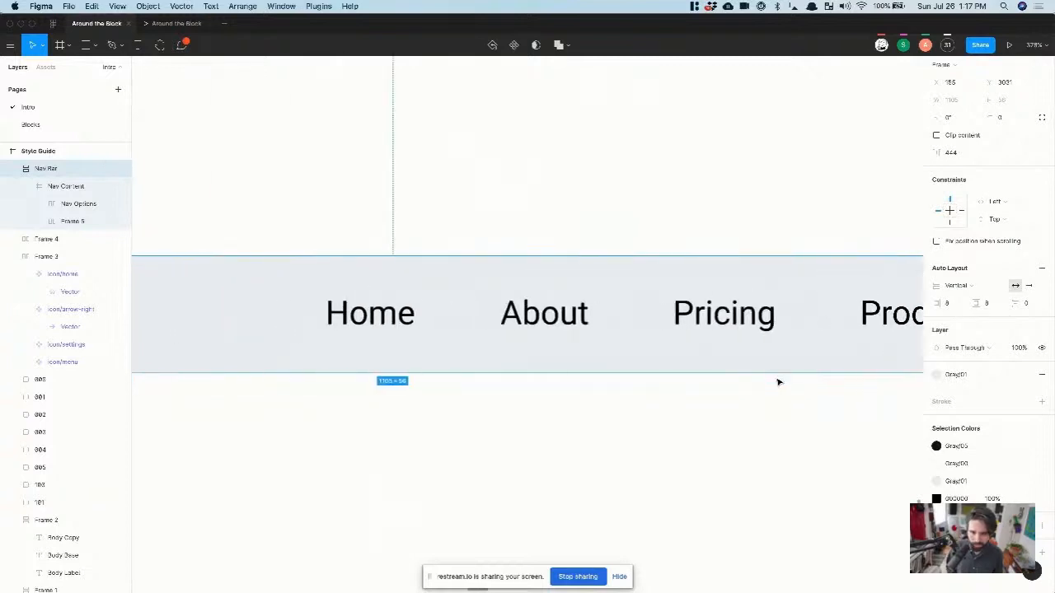
{"action": "scroll", "coordinate": [779, 382], "scroll_direction": "left", "scroll_amount": 5}
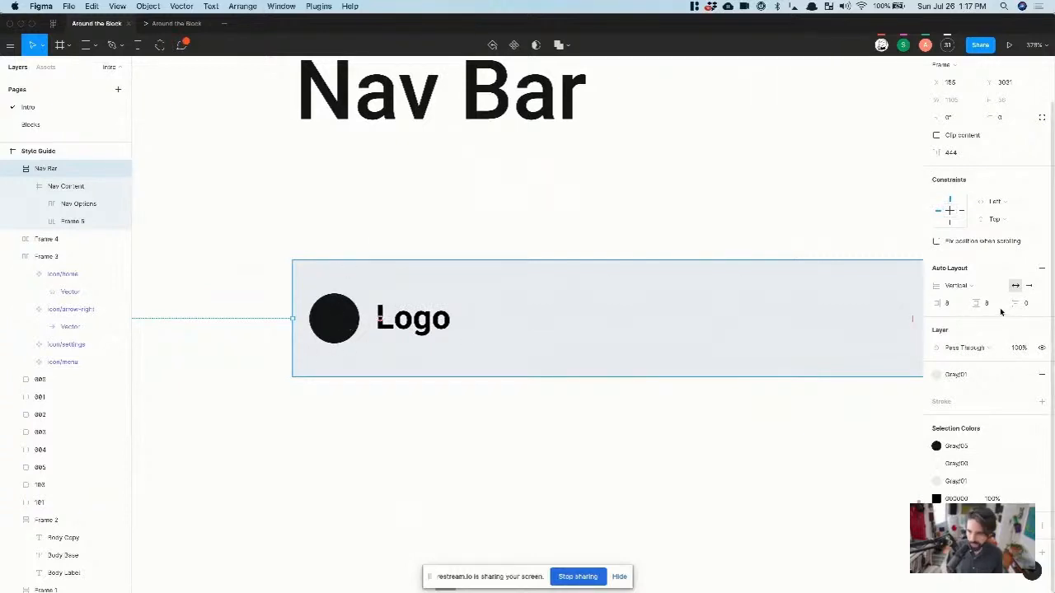
{"action": "left_click", "coordinate": [955, 304]}
{"action": "type", "text": "16"}
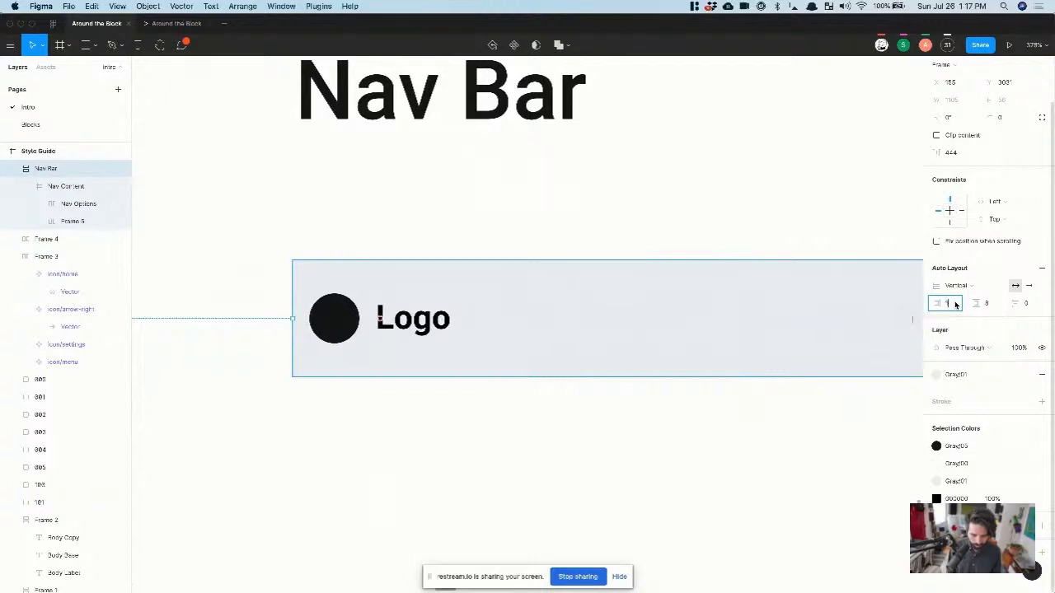
{"action": "key", "text": "Return"}
{"action": "scroll", "coordinate": [508, 286], "scroll_direction": "down", "scroll_amount": 10}
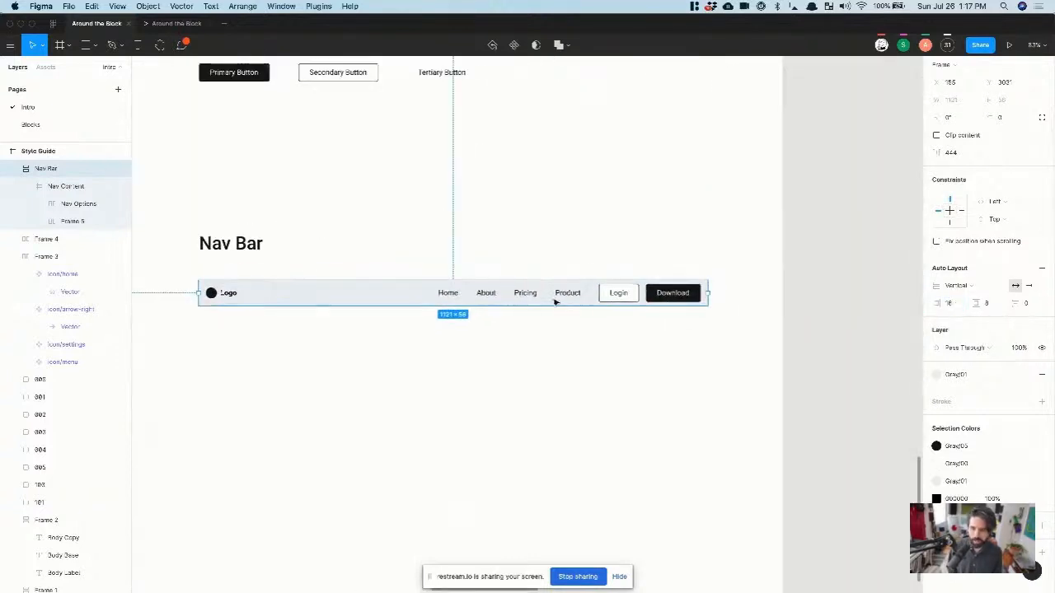
Step: Select the Nav Content frame inside the Nav Bar
{"action": "left_click", "coordinate": [583, 351]}
{"action": "left_click", "coordinate": [461, 285]}
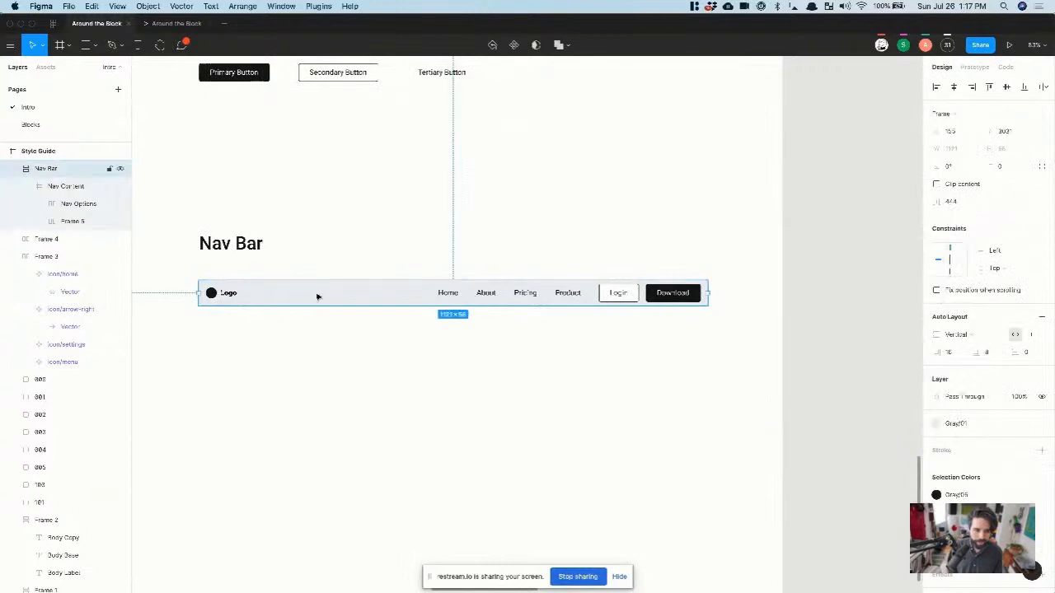
{"action": "scroll", "coordinate": [207, 292], "scroll_direction": "up", "scroll_amount": 5}
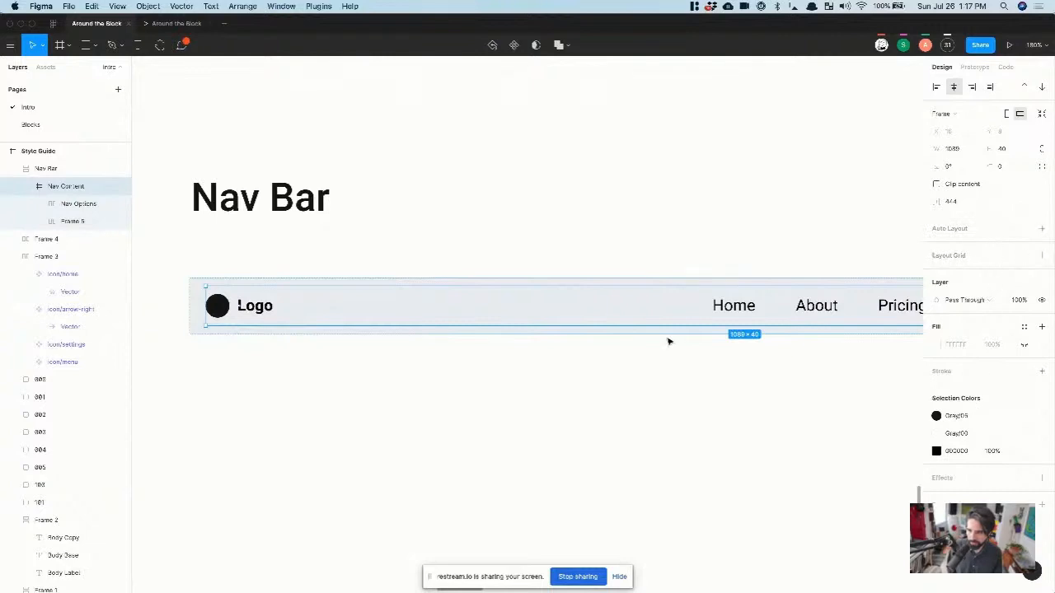
Step: Try narrowing the auto-width Nav Bar frame to about 815 px wide, and undo the resize
{"action": "scroll", "coordinate": [668, 341], "scroll_direction": "down", "scroll_amount": 5}
{"action": "left_click", "coordinate": [688, 276]}
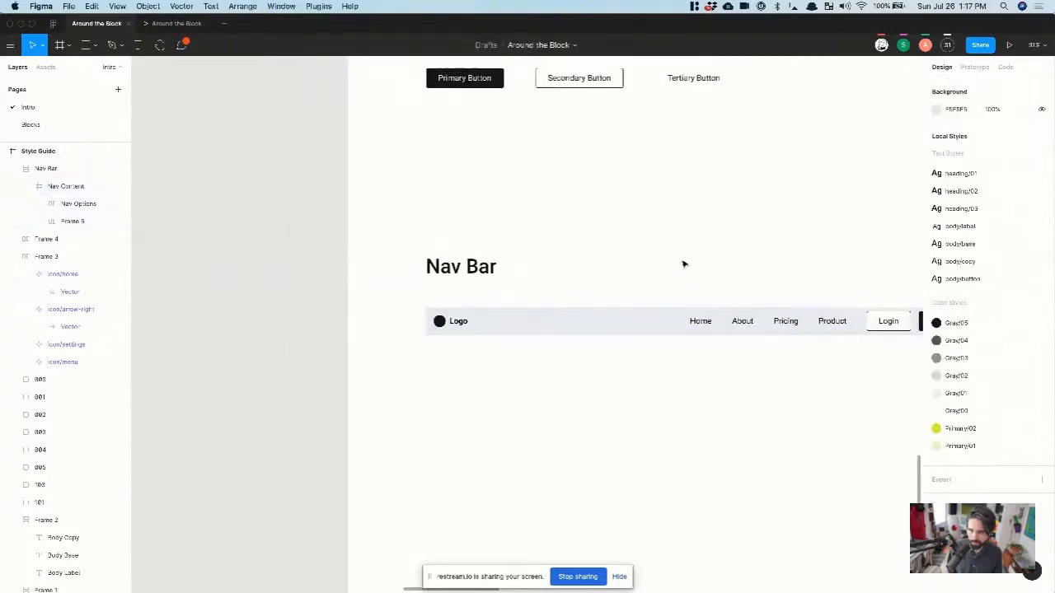
{"action": "left_click", "coordinate": [695, 315]}
{"action": "scroll", "coordinate": [695, 314], "scroll_direction": "right", "scroll_amount": 1}
{"action": "scroll", "coordinate": [805, 312], "scroll_direction": "left", "scroll_amount": 1}
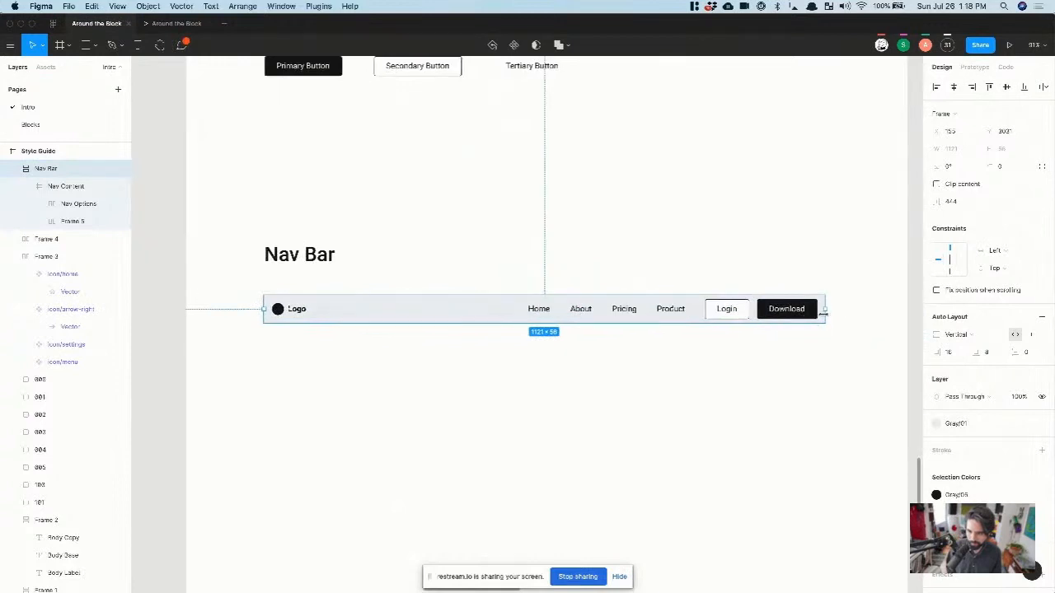
{"action": "left_click_drag", "start_coordinate": [825, 310], "coordinate": [671, 329]}
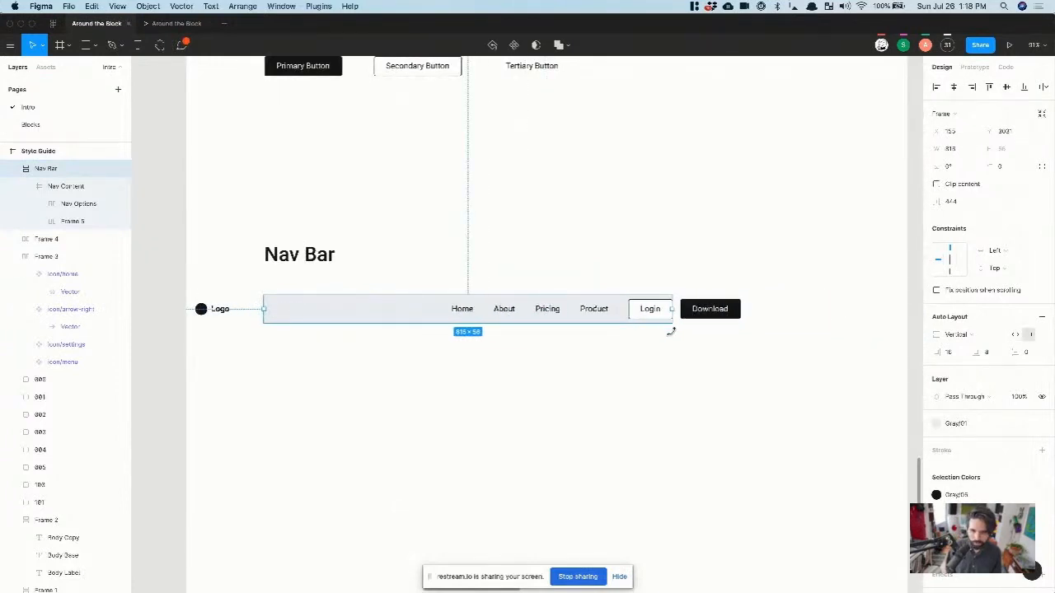
{"action": "key", "text": "super+z"}
{"action": "left_click", "coordinate": [716, 398]}
{"action": "left_click", "coordinate": [720, 313]}
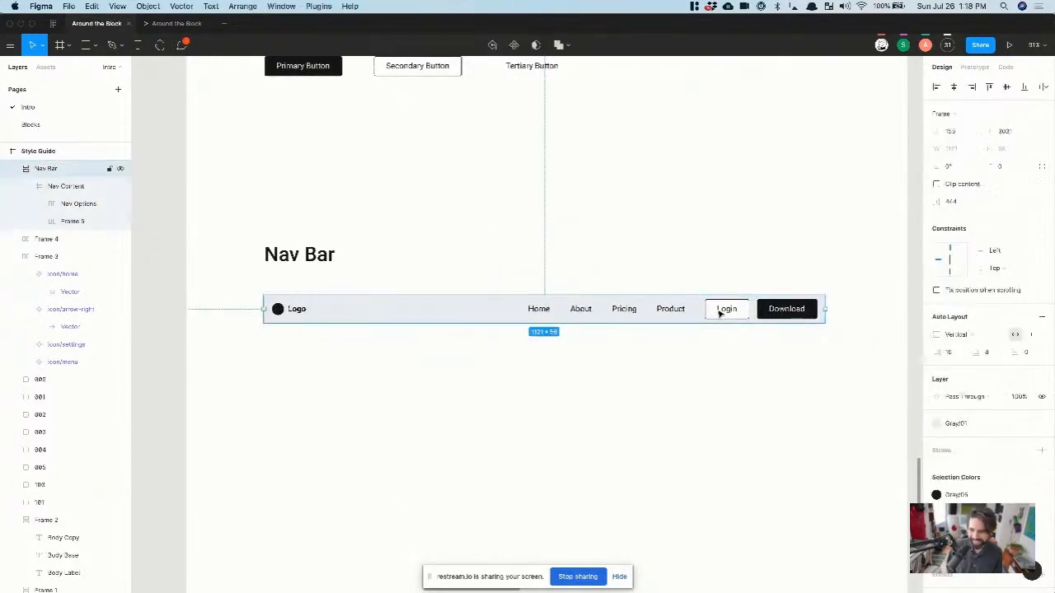
Step: Try a fixed width on the Nav Bar by narrowing the frame, undo the resize, and restore automatic width
{"action": "left_click", "coordinate": [1029, 337]}
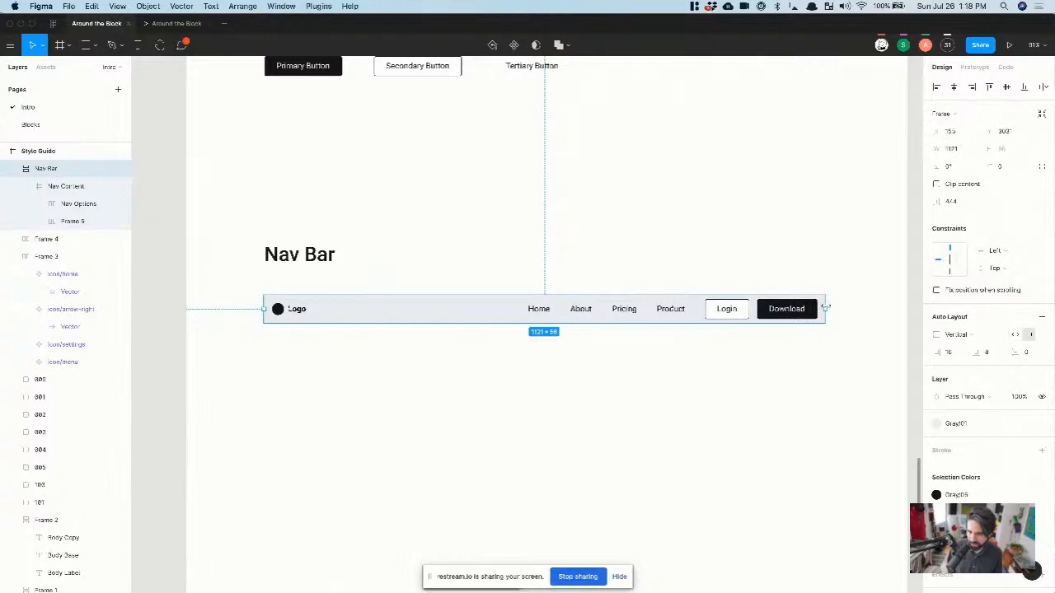
{"action": "left_click_drag", "start_coordinate": [824, 308], "coordinate": [674, 319]}
{"action": "key", "text": "ctrl+z"}
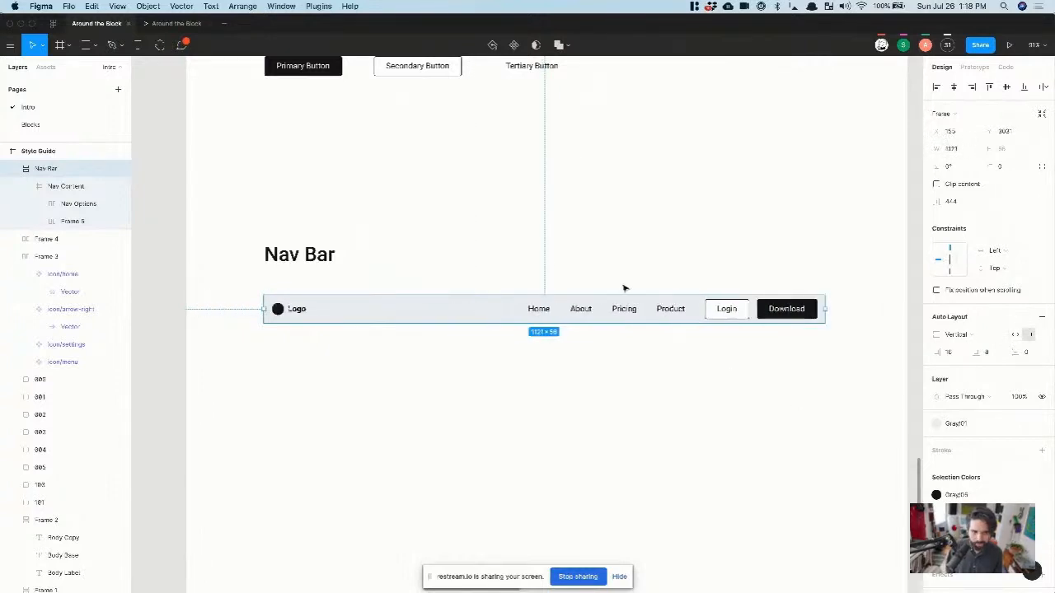
{"action": "left_click", "coordinate": [29, 187]}
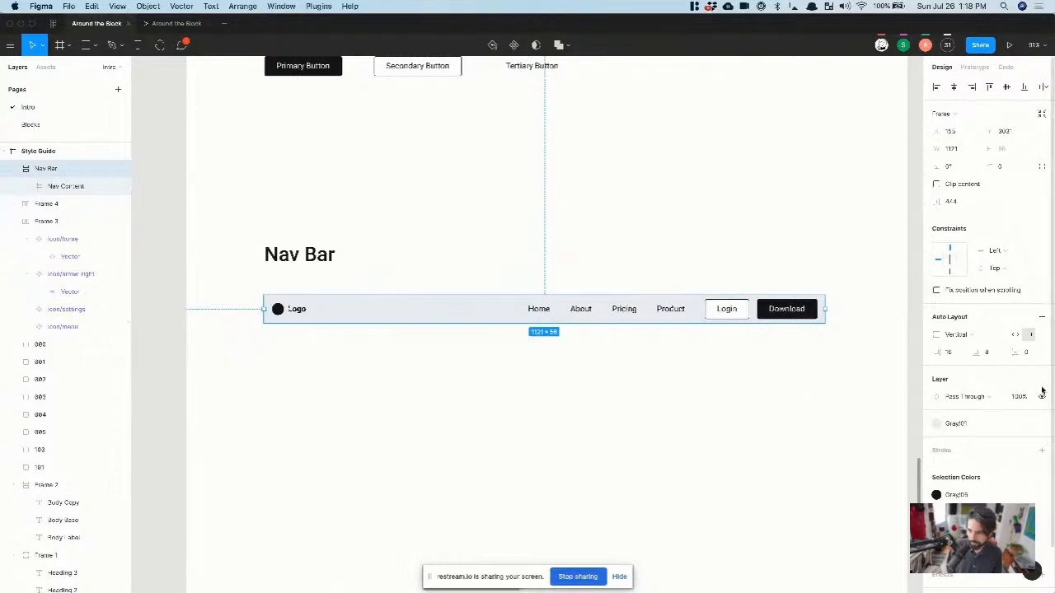
{"action": "left_click", "coordinate": [1015, 336]}
Step: Try ungrouping the Nav Content frame inside the Nav Bar, and undo the ungrouping
{"action": "double_click", "coordinate": [610, 311]}
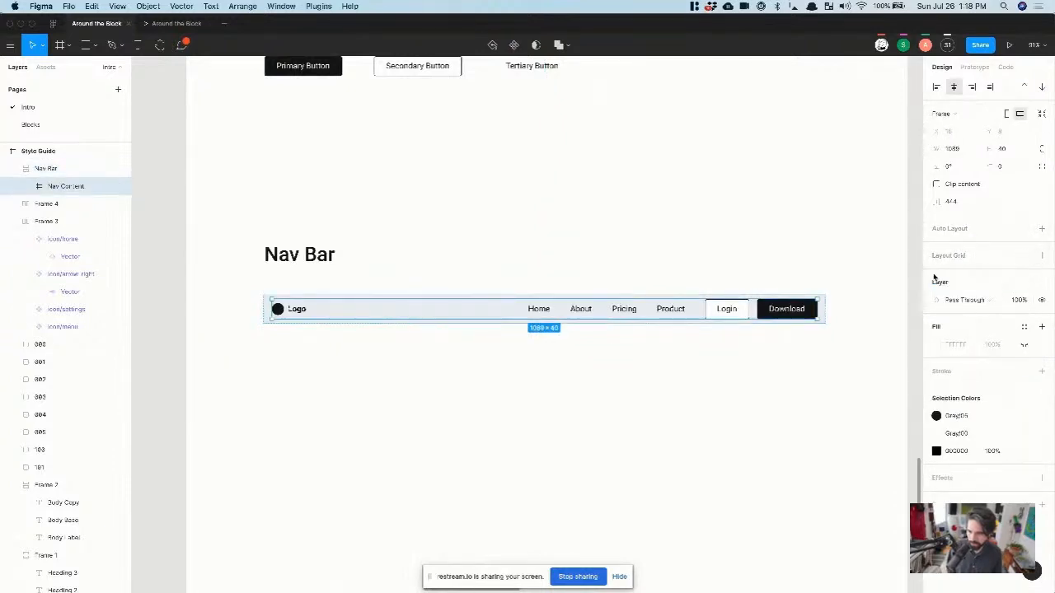
{"action": "key", "text": "super+z"}
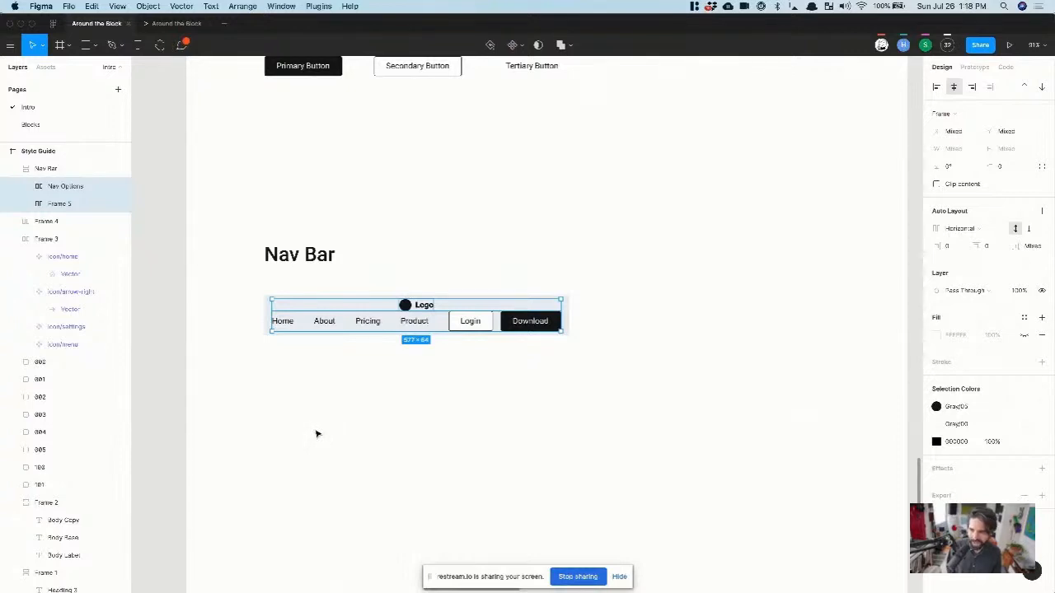
{"action": "key", "text": "super+z"}
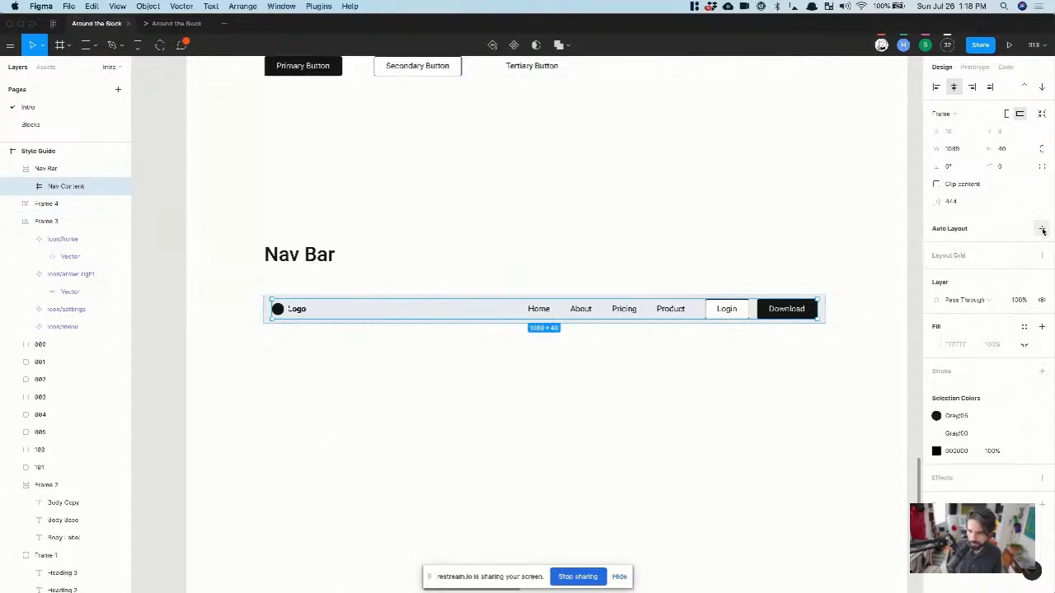
Step: Set the vertical auto layout of the outer Nav Bar frame to fixed width
{"action": "left_click", "coordinate": [57, 168]}
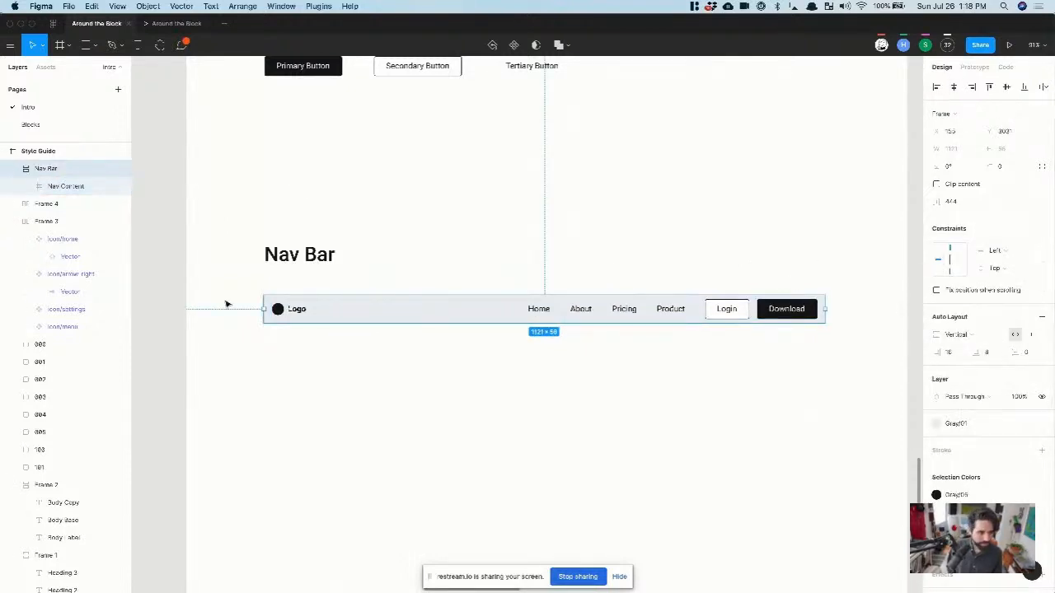
{"action": "left_click", "coordinate": [283, 313]}
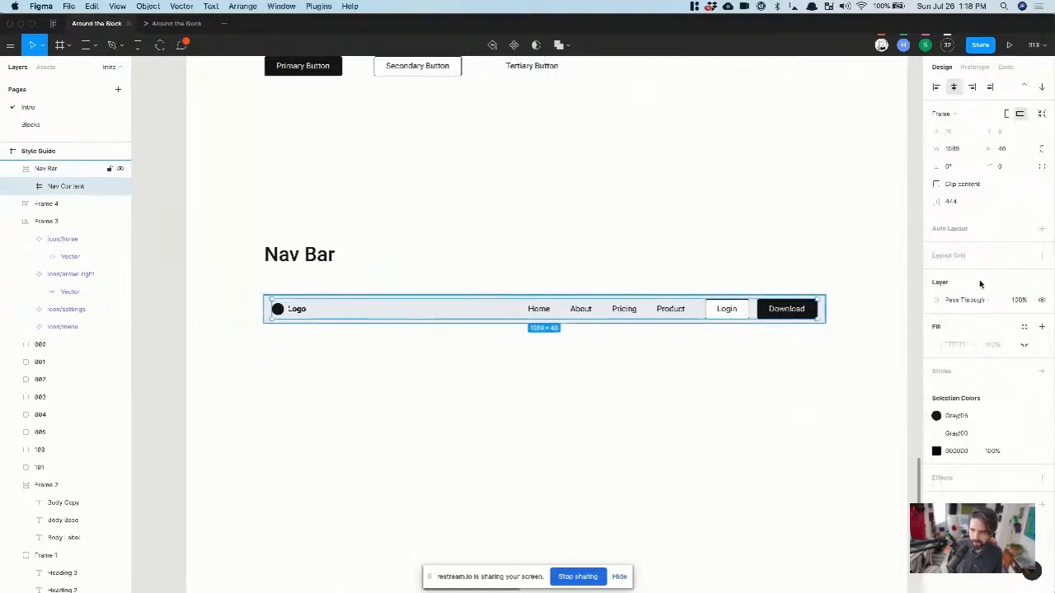
{"action": "left_click", "coordinate": [376, 393]}
{"action": "left_click", "coordinate": [442, 295]}
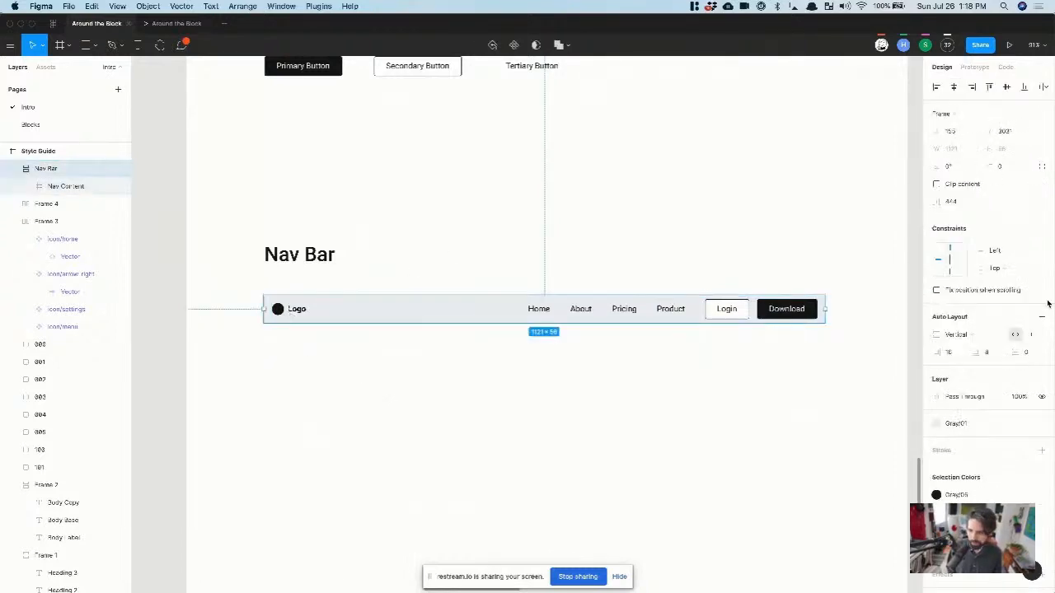
{"action": "left_click", "coordinate": [1030, 337]}
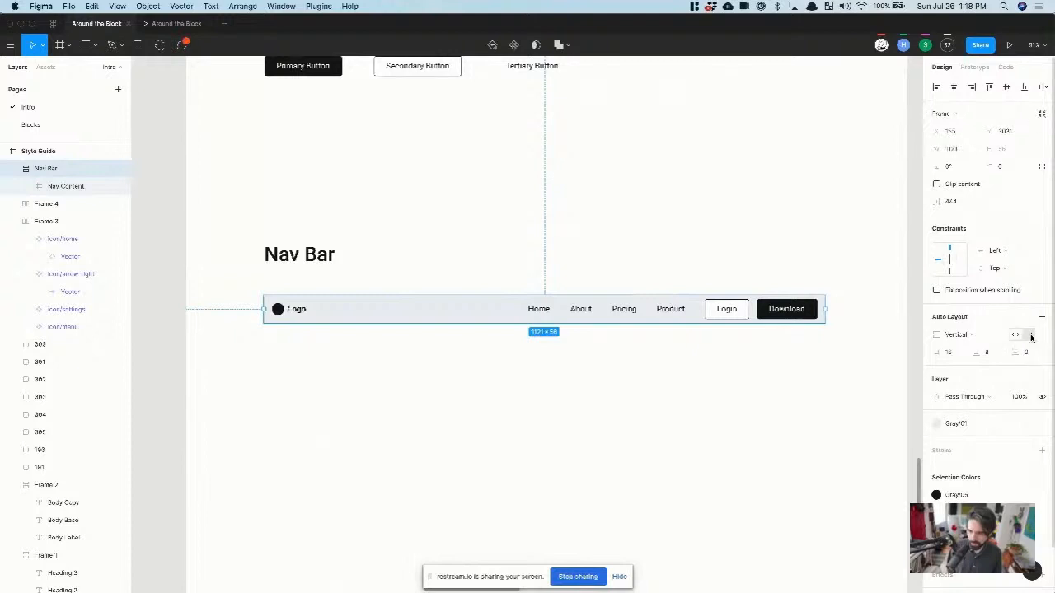
Step: Try narrowing the fixed-width Nav Bar frame to about 635 px wide, and undo the resize
{"action": "double_click", "coordinate": [290, 310]}
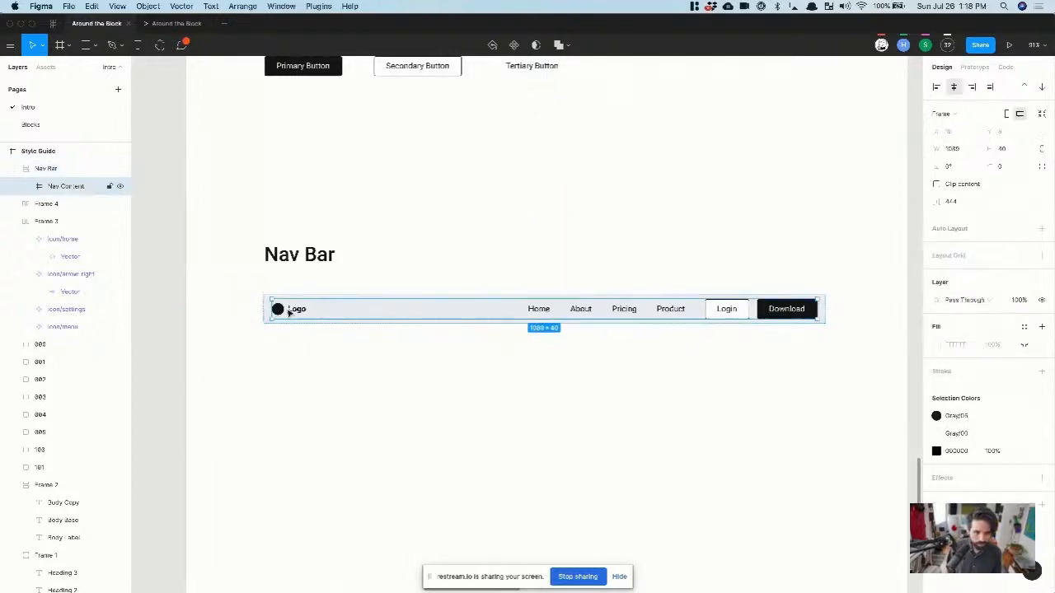
{"action": "left_click", "coordinate": [358, 404]}
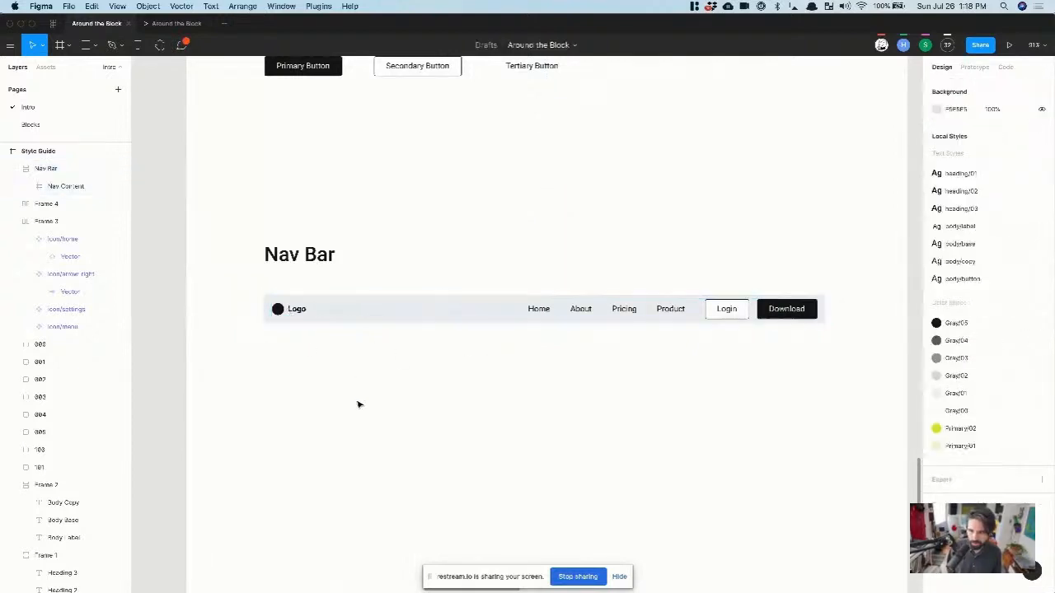
{"action": "left_click", "coordinate": [316, 309]}
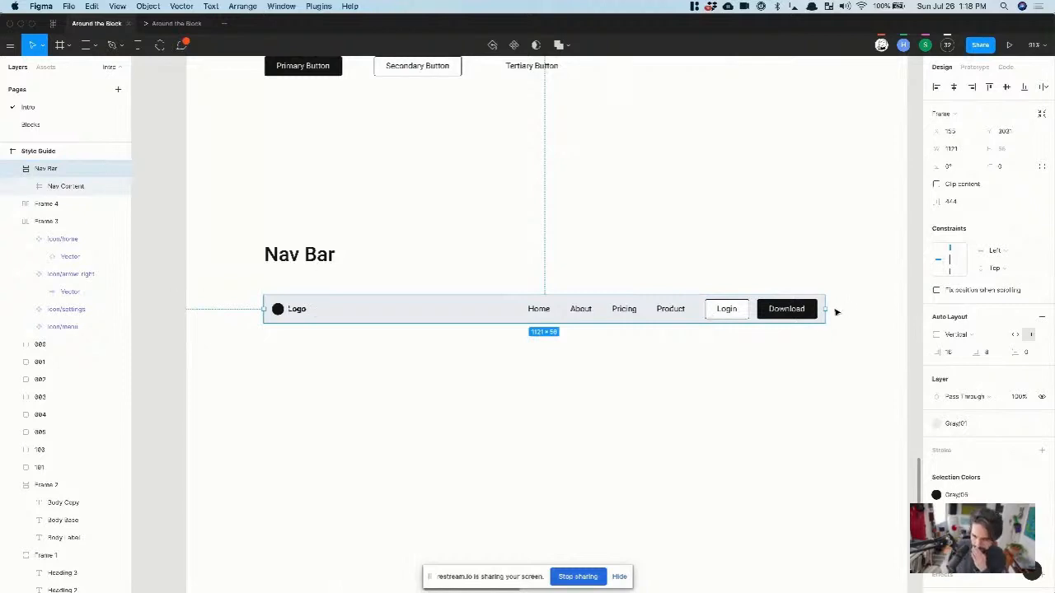
{"action": "left_click_drag", "start_coordinate": [824, 309], "coordinate": [581, 310]}
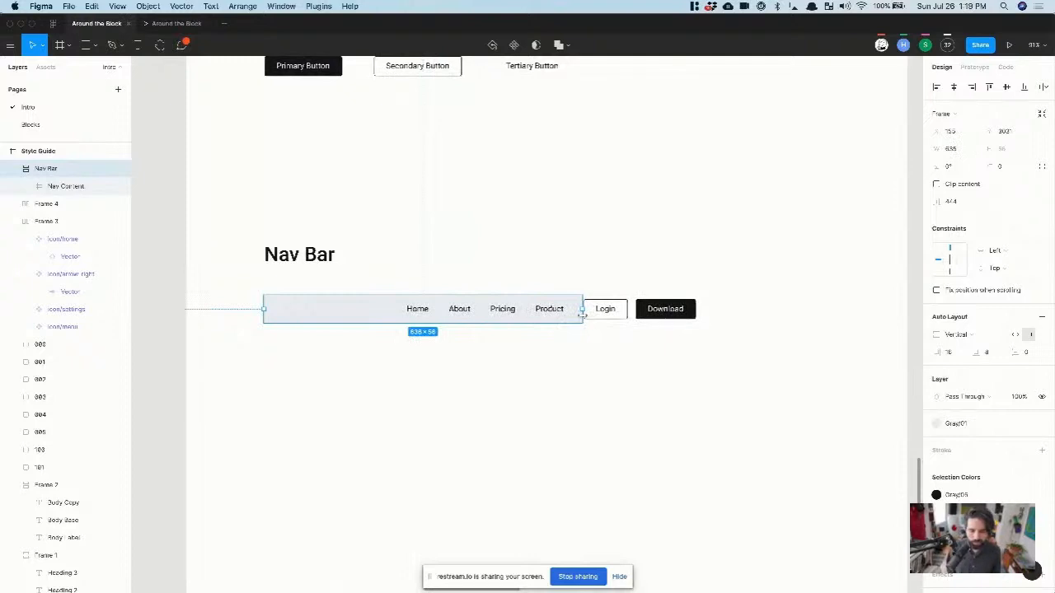
{"action": "key", "text": "super+z"}
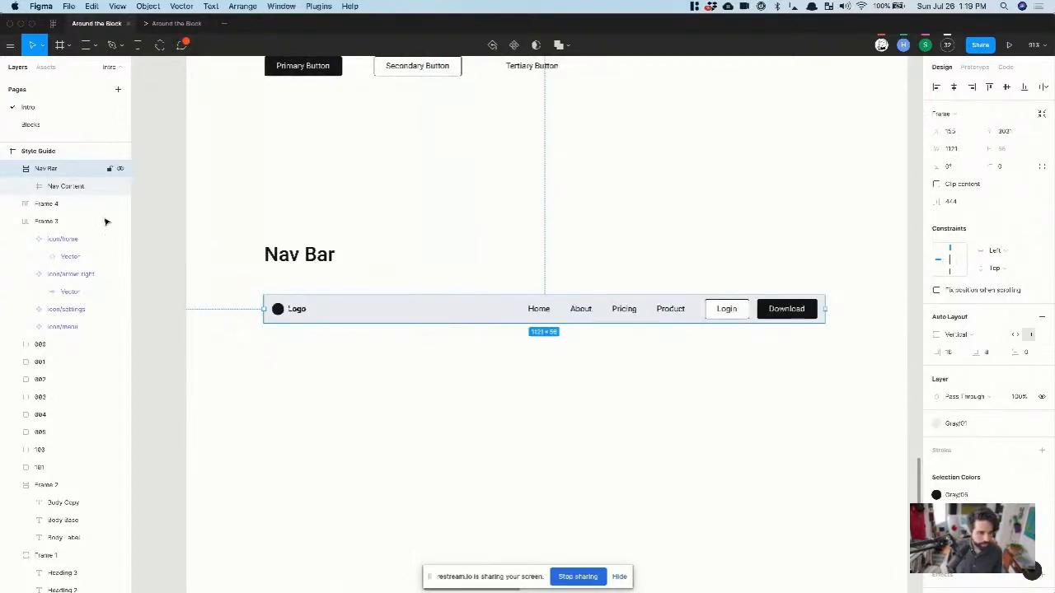
Step: Try widening the Nav Bar frame to about 1313 px, and undo the resize
{"action": "left_click", "coordinate": [61, 187]}
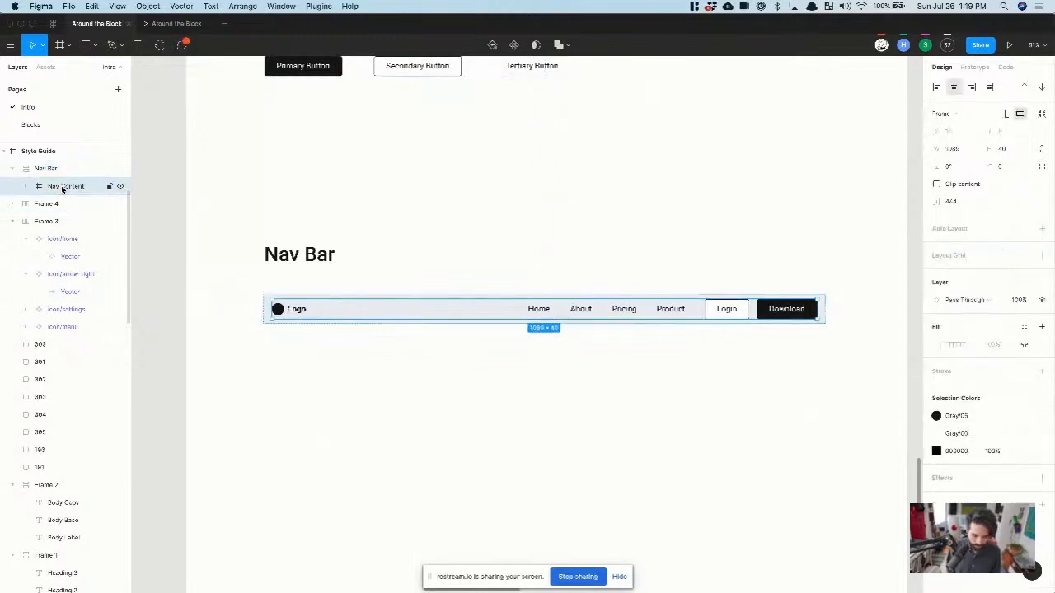
{"action": "left_click", "coordinate": [46, 169]}
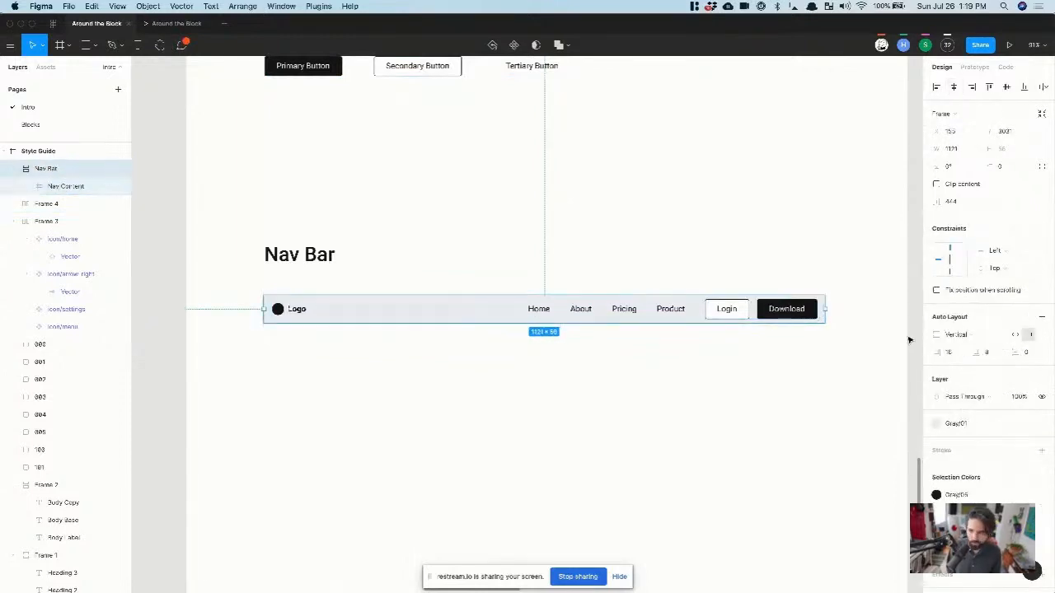
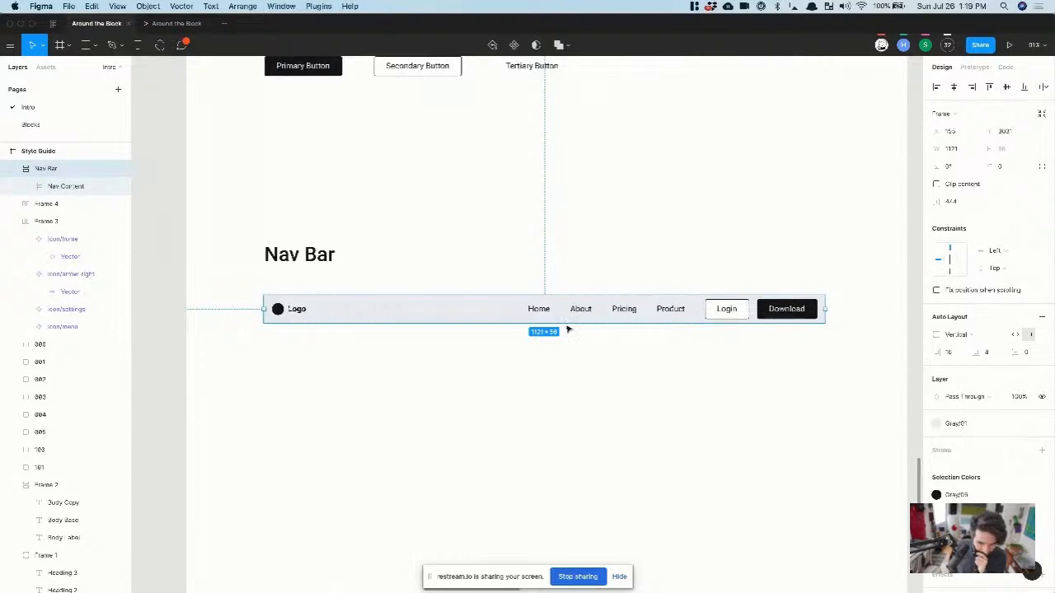
{"action": "left_click_drag", "start_coordinate": [828, 310], "coordinate": [760, 301]}
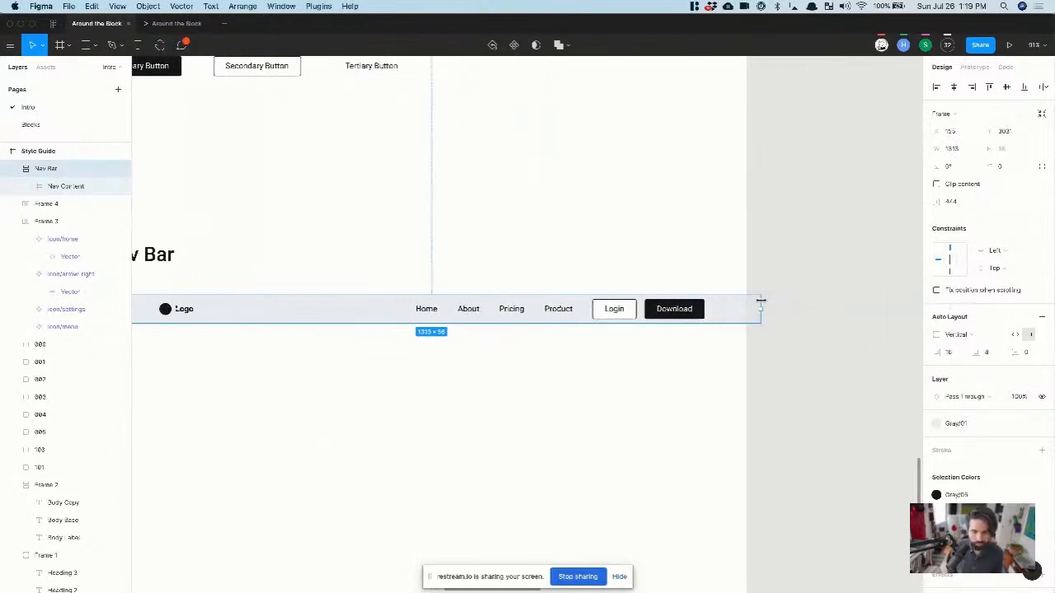
{"action": "key", "text": "super+z"}
Step: Move the Nav Bar frame up to Y 2997, closer beneath its heading
{"action": "scroll", "coordinate": [572, 365], "scroll_direction": "left", "scroll_amount": 2}
{"action": "scroll", "coordinate": [572, 365], "scroll_direction": "down", "scroll_amount": 3}
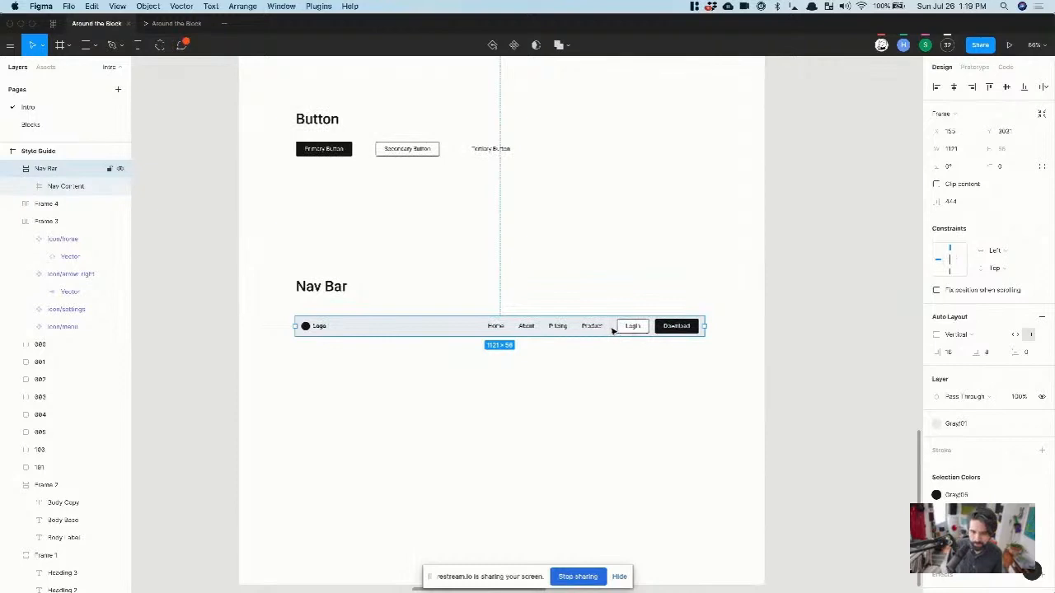
{"action": "double_click", "coordinate": [612, 330]}
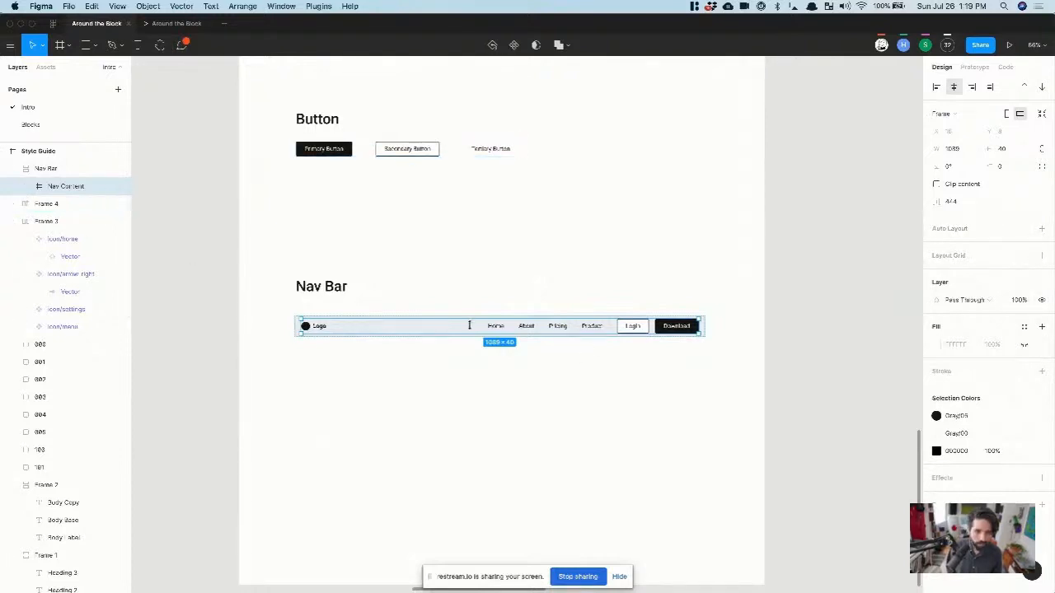
{"action": "left_click", "coordinate": [444, 352]}
{"action": "left_click_drag", "start_coordinate": [437, 334], "coordinate": [315, 288]}
{"action": "left_click", "coordinate": [404, 394]}
{"action": "scroll", "coordinate": [412, 371], "scroll_direction": "down", "scroll_amount": 3}
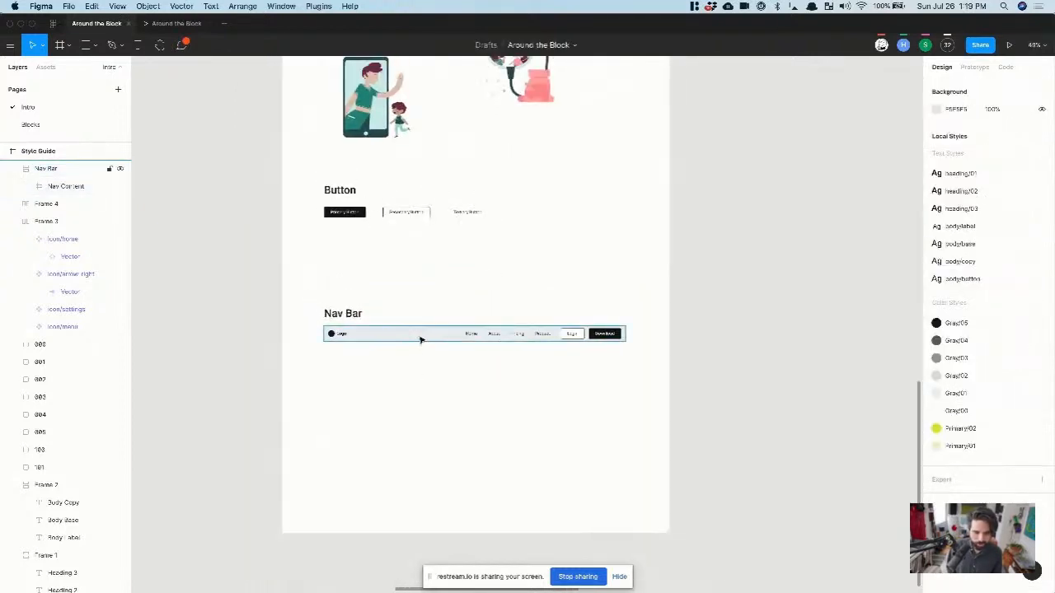
{"action": "left_click", "coordinate": [419, 339]}
{"action": "scroll", "coordinate": [419, 340], "scroll_direction": "up", "scroll_amount": 5}
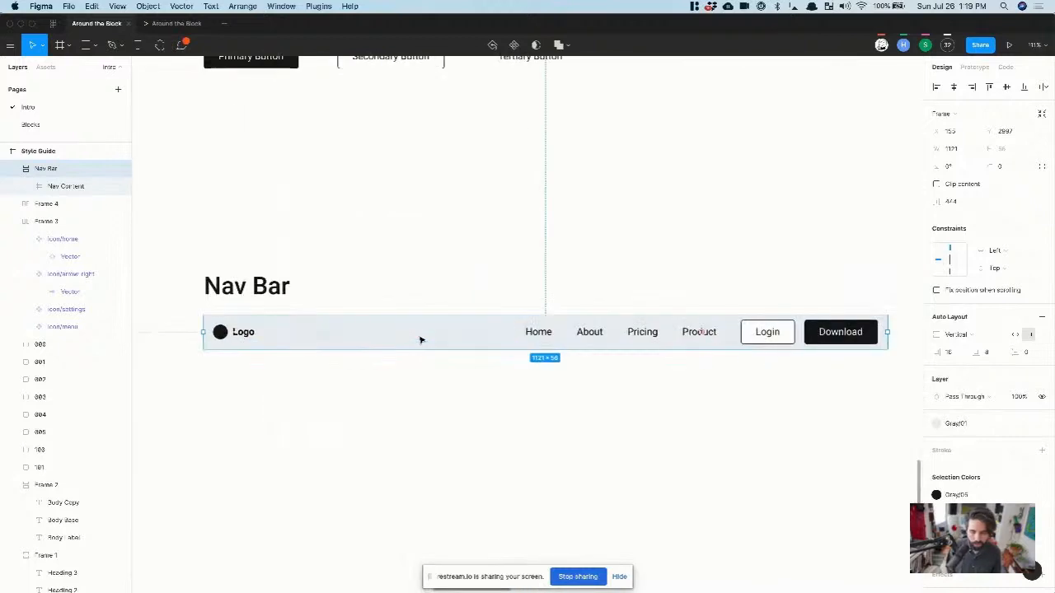
{"action": "scroll", "coordinate": [420, 340], "scroll_direction": "down", "scroll_amount": 2}
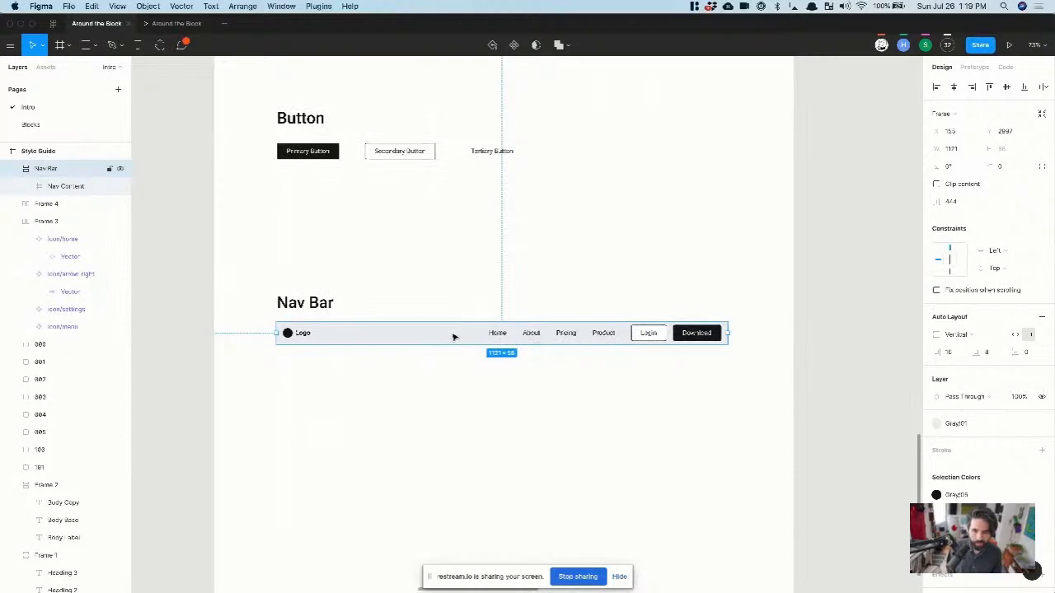
{"action": "scroll", "coordinate": [456, 334], "scroll_direction": "up", "scroll_amount": 2}
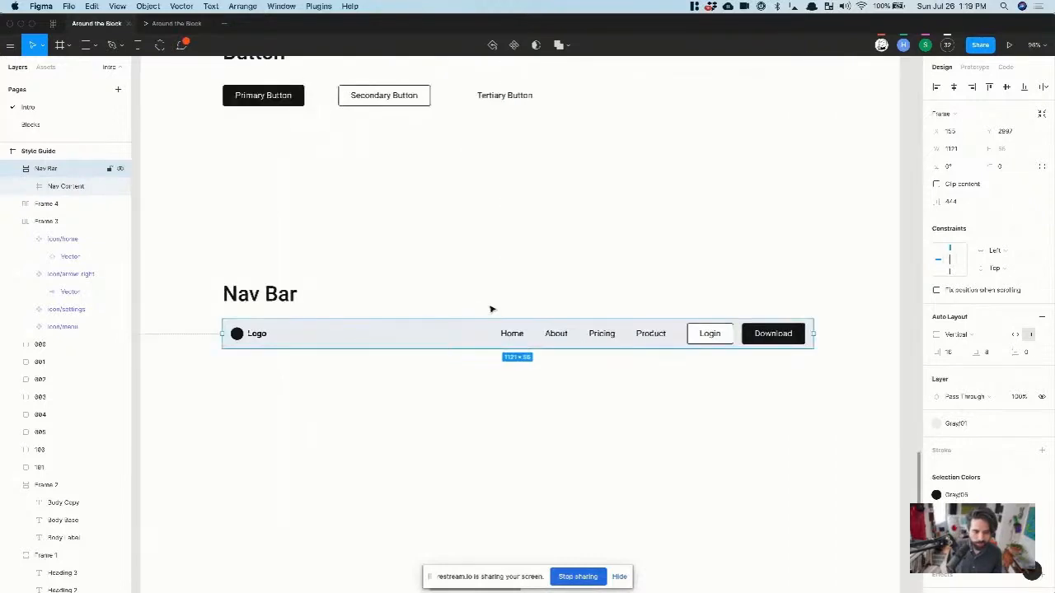
{"action": "left_click", "coordinate": [463, 393]}
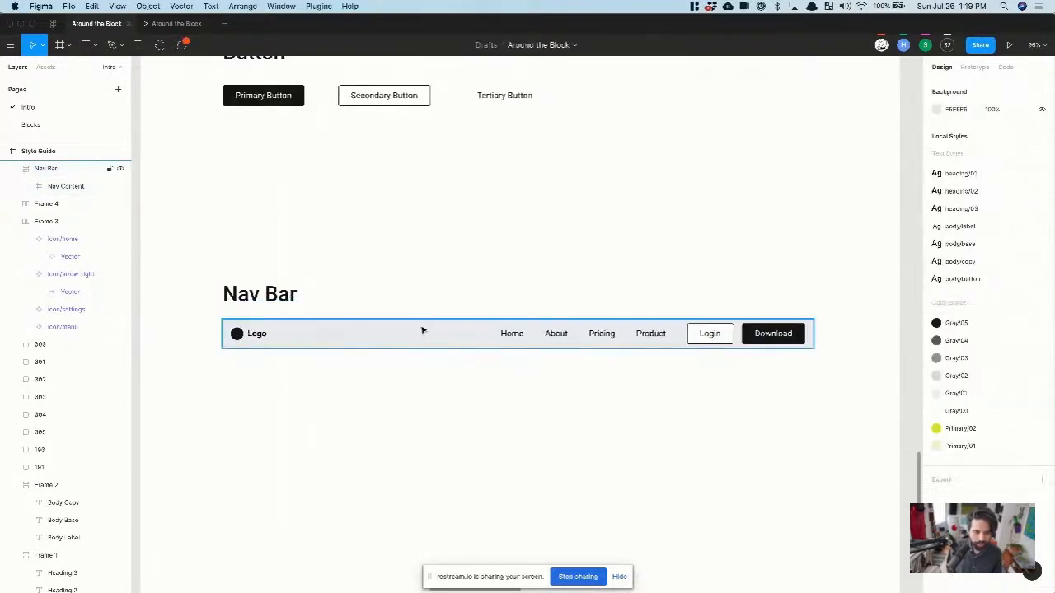
{"action": "left_click", "coordinate": [421, 331]}
Step: Examine the list of planned blocks on the Blocks slide, and return to an overview of the frames
{"action": "scroll", "coordinate": [421, 330], "scroll_direction": "down", "scroll_amount": 5}
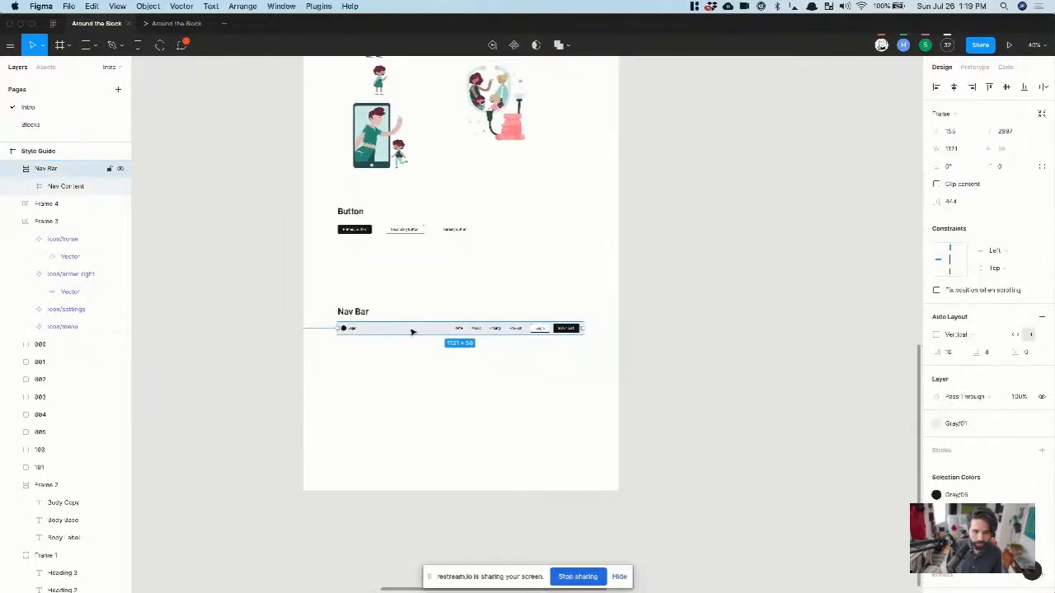
{"action": "scroll", "coordinate": [412, 332], "scroll_direction": "up", "scroll_amount": 3}
{"action": "scroll", "coordinate": [411, 332], "scroll_direction": "down", "scroll_amount": 5}
{"action": "scroll", "coordinate": [412, 332], "scroll_direction": "up", "scroll_amount": 7}
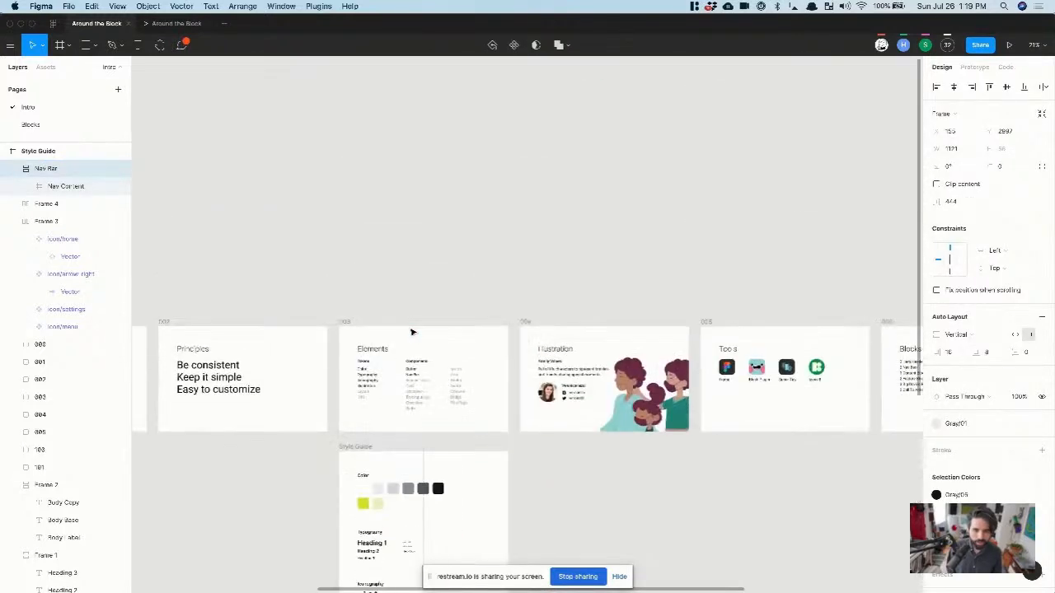
{"action": "scroll", "coordinate": [412, 332], "scroll_direction": "down", "scroll_amount": 3}
{"action": "scroll", "coordinate": [412, 332], "scroll_direction": "right", "scroll_amount": 3}
{"action": "scroll", "coordinate": [815, 346], "scroll_direction": "up", "scroll_amount": 6}
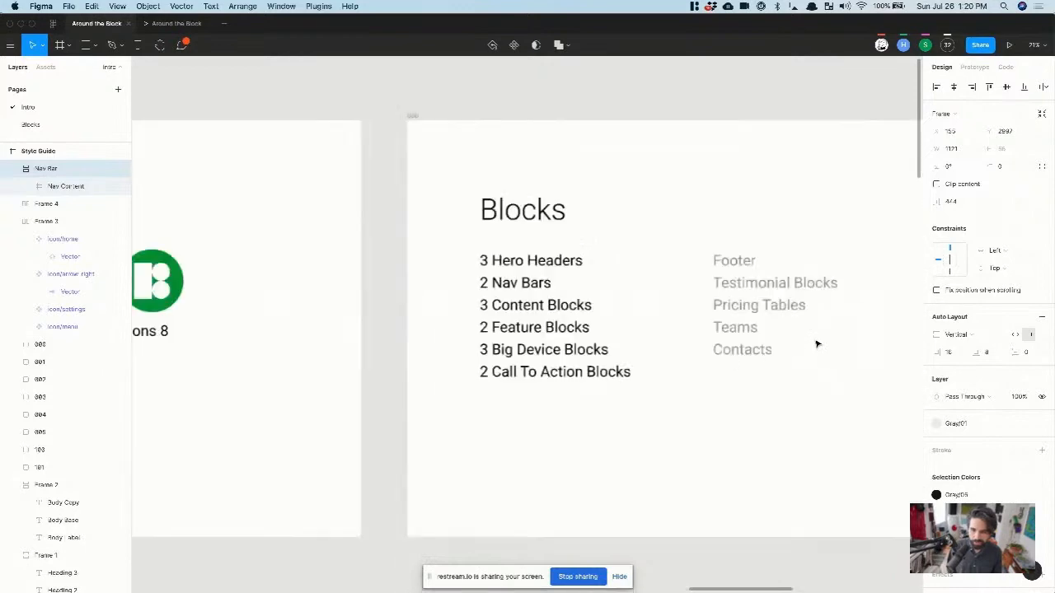
{"action": "scroll", "coordinate": [529, 273], "scroll_direction": "down", "scroll_amount": 3}
{"action": "scroll", "coordinate": [529, 273], "scroll_direction": "right", "scroll_amount": 2}
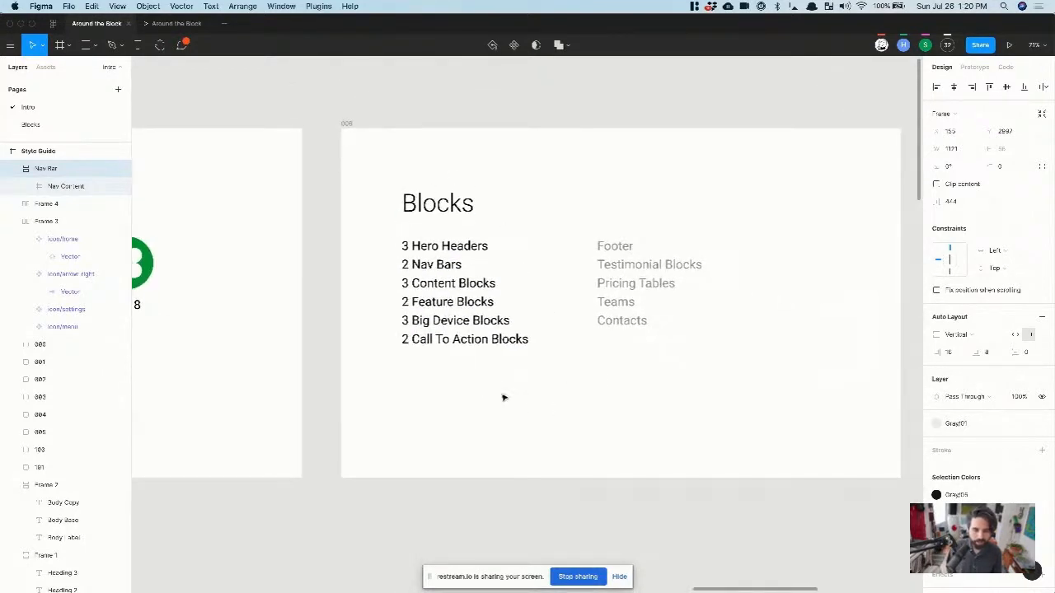
{"action": "scroll", "coordinate": [445, 264], "scroll_direction": "down", "scroll_amount": 6}
{"action": "scroll", "coordinate": [445, 262], "scroll_direction": "down", "scroll_amount": 2}
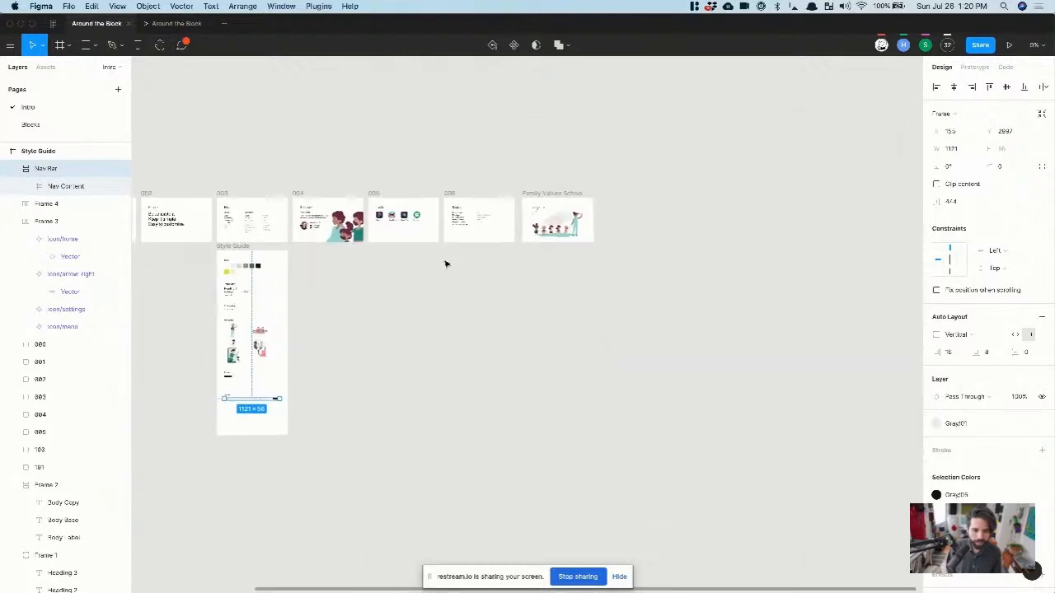
Step: Create a frame from the 1440 × 1024 Desktop preset and position it beneath the Blocks slide at X 3917, Y 620
{"action": "left_click", "coordinate": [367, 288]}
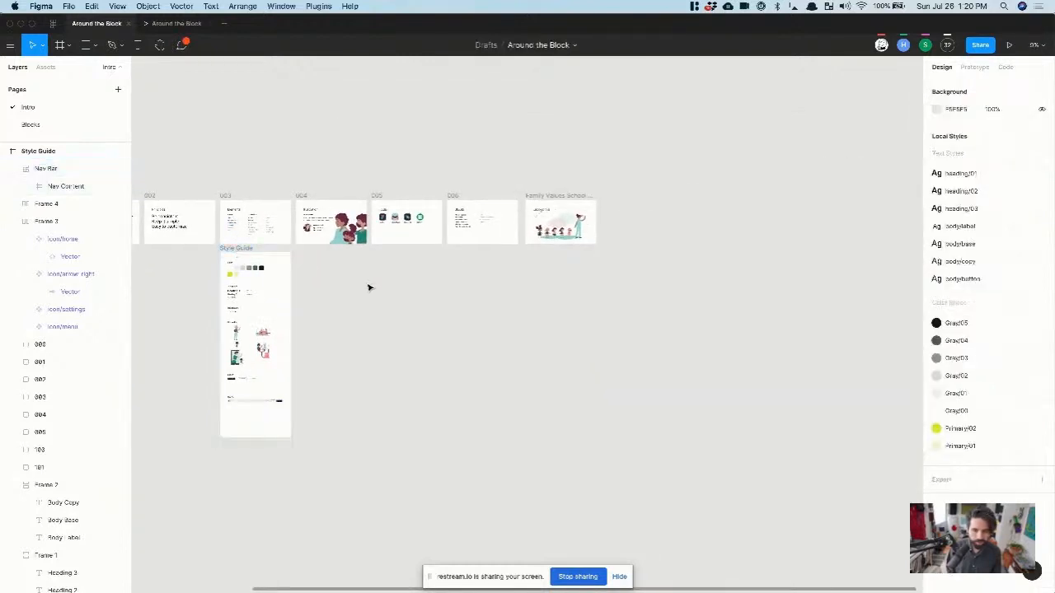
{"action": "key", "text": "f"}
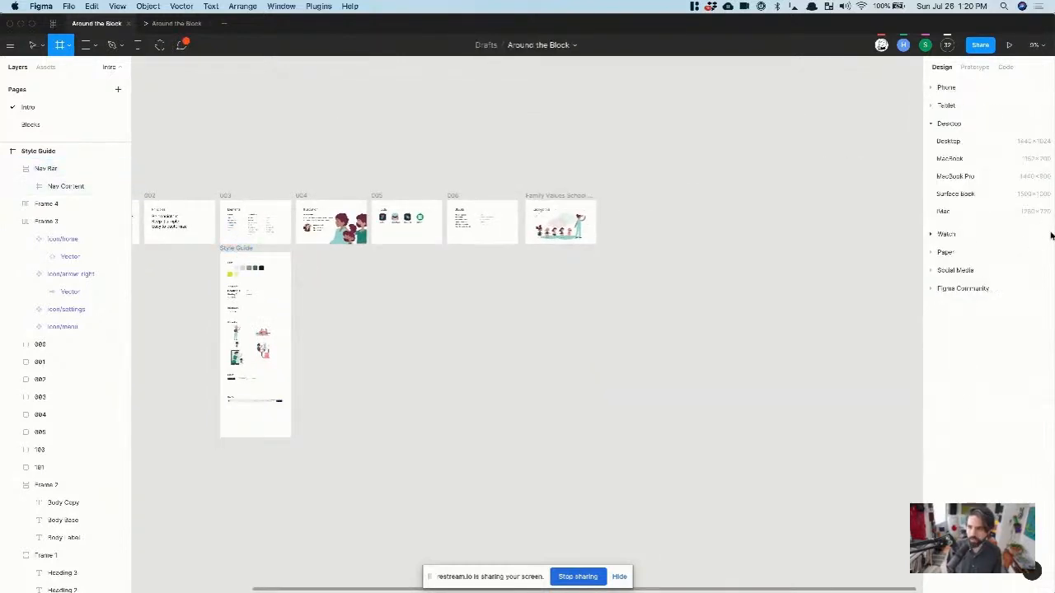
{"action": "left_click", "coordinate": [935, 123]}
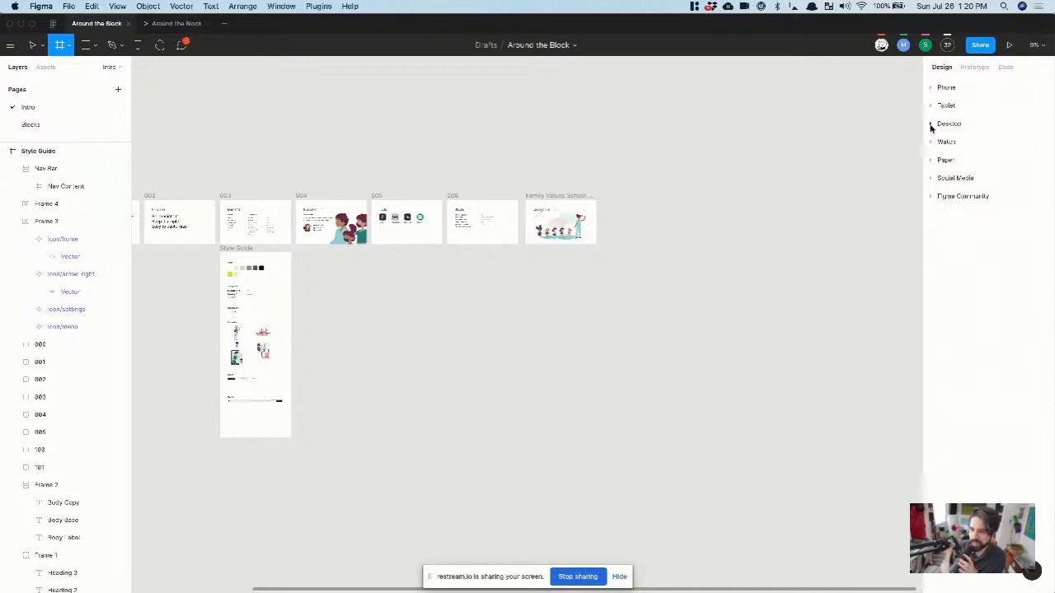
{"action": "left_click", "coordinate": [931, 125]}
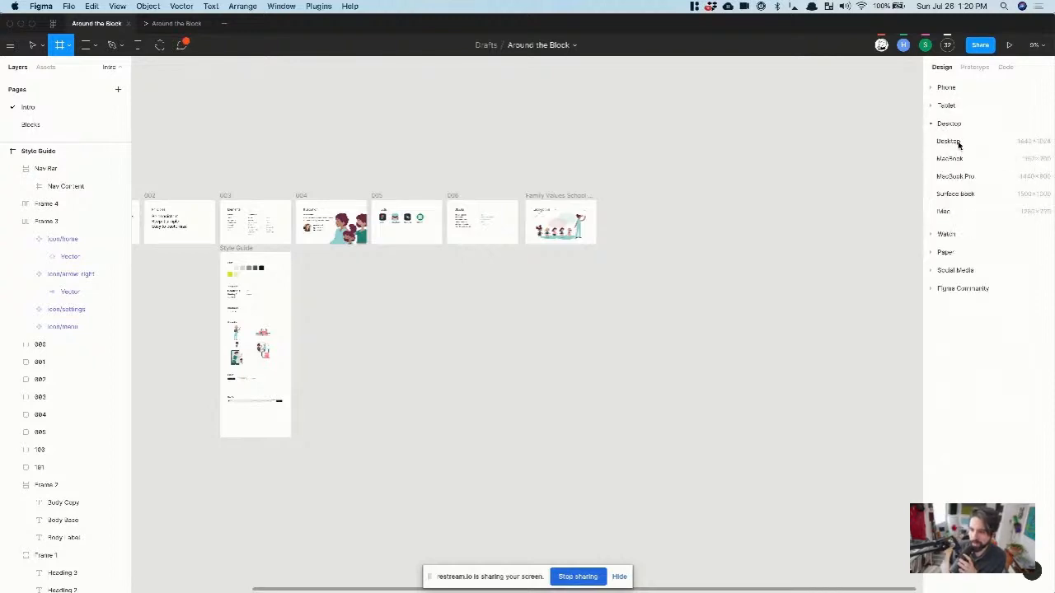
{"action": "left_click", "coordinate": [956, 143]}
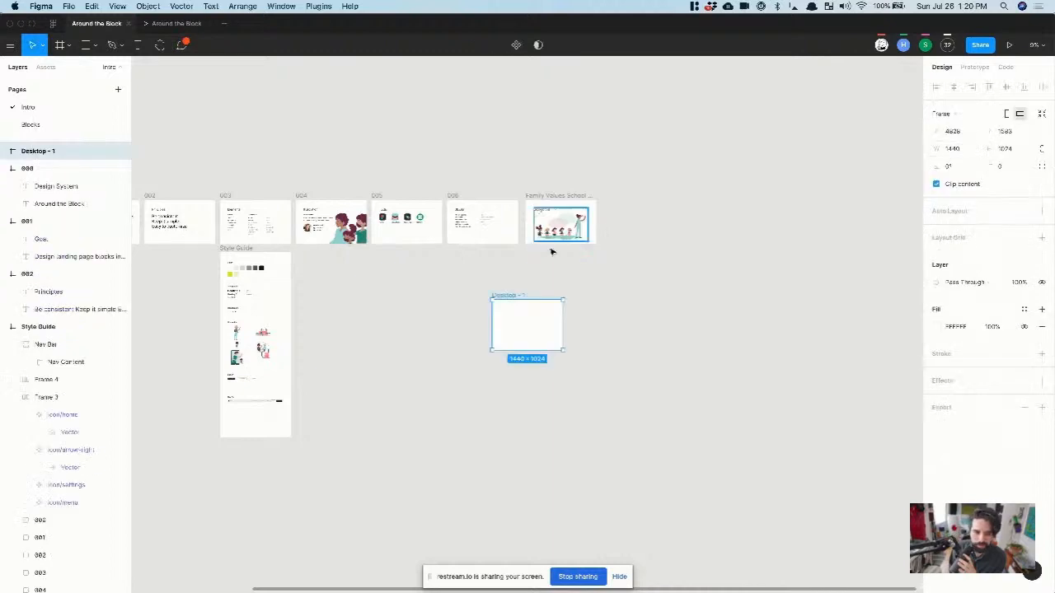
{"action": "left_click", "coordinate": [515, 288]}
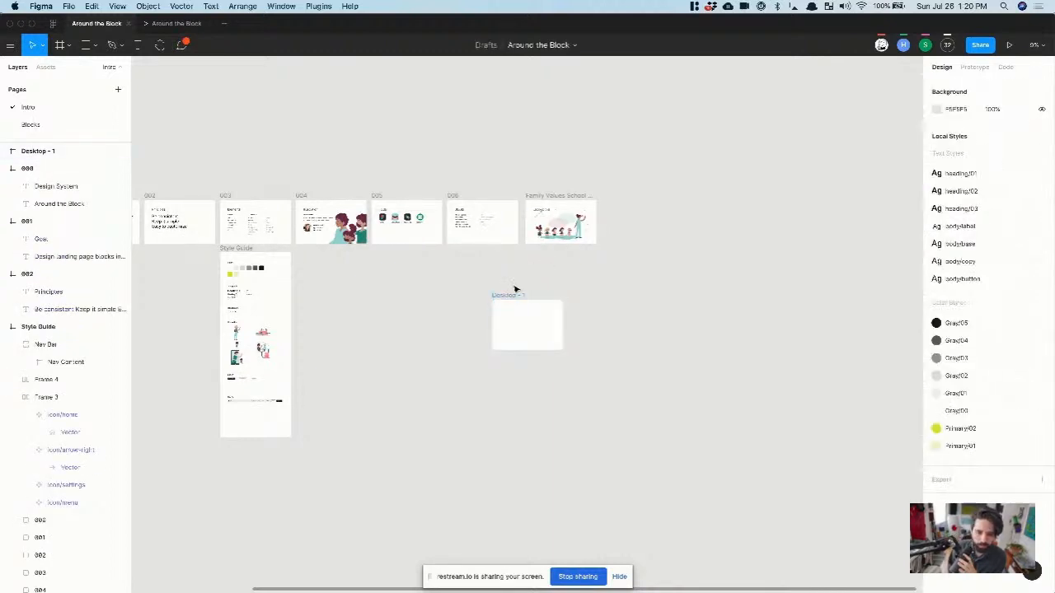
{"action": "left_click_drag", "start_coordinate": [512, 301], "coordinate": [466, 250]}
{"action": "scroll", "coordinate": [466, 249], "scroll_direction": "up", "scroll_amount": 1}
{"action": "scroll", "coordinate": [466, 250], "scroll_direction": "up", "scroll_amount": 5}
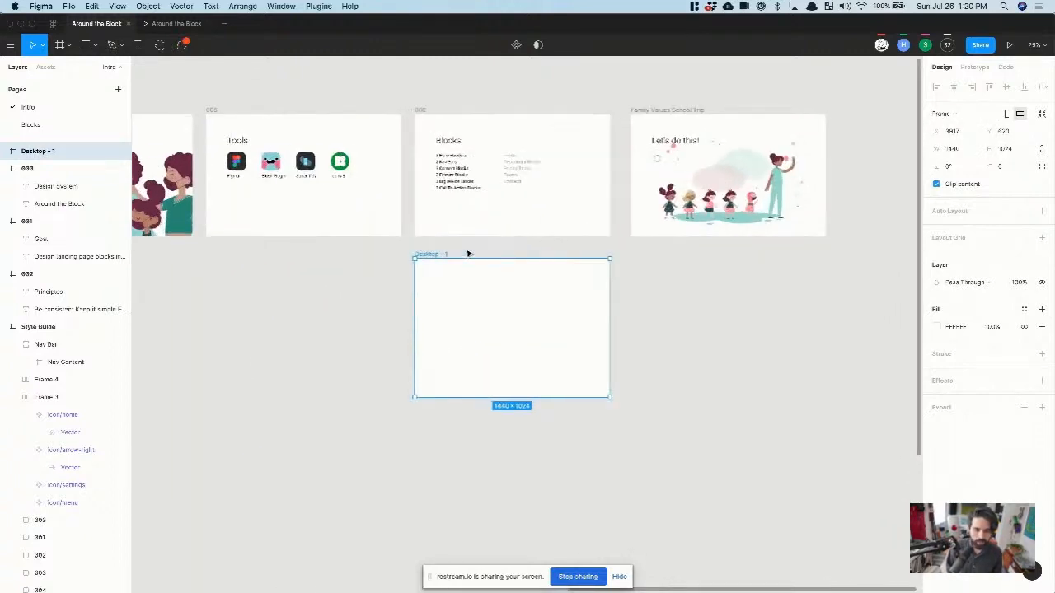
Step: Rename the new desktop frame as hero-01
{"action": "key", "text": "super+r"}
{"action": "type", "text": "her"}
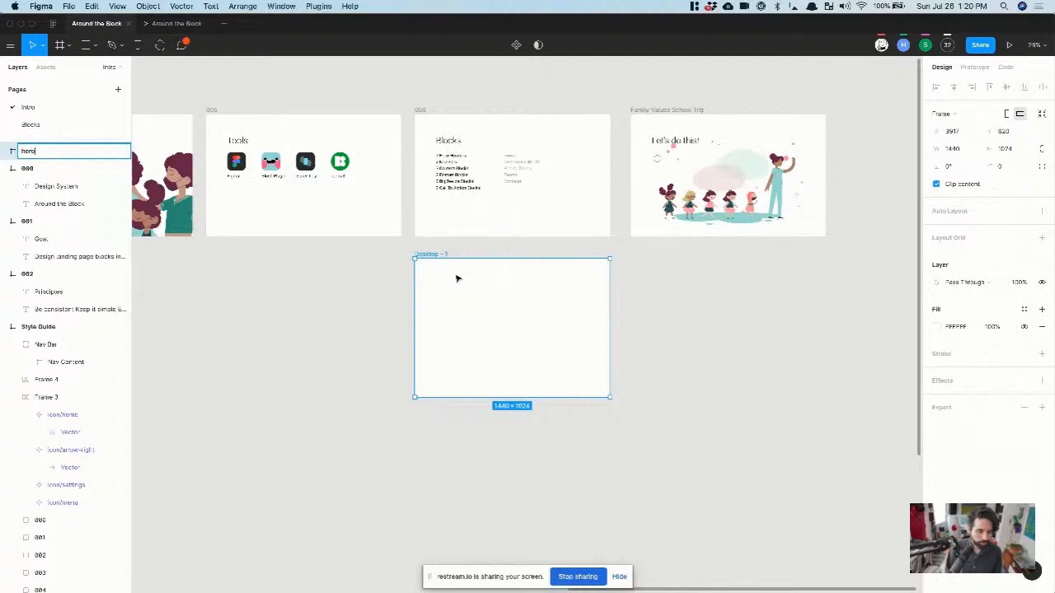
{"action": "type", "text": "o-01"}
{"action": "key", "text": "Return"}
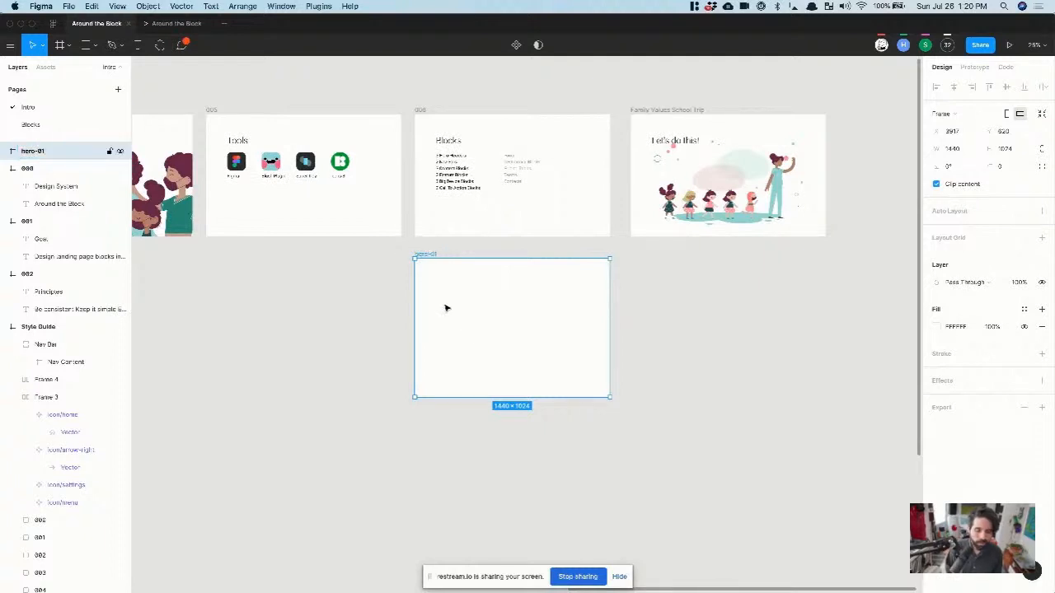
Step: Import the wireframe sketch Untitled_Artwork 27.png from the Downloads folder and place it beside hero-01, beneath the Family Values slide, at Y 620
{"action": "scroll", "coordinate": [445, 306], "scroll_direction": "up", "scroll_amount": 2}
{"action": "left_click", "coordinate": [228, 360]}
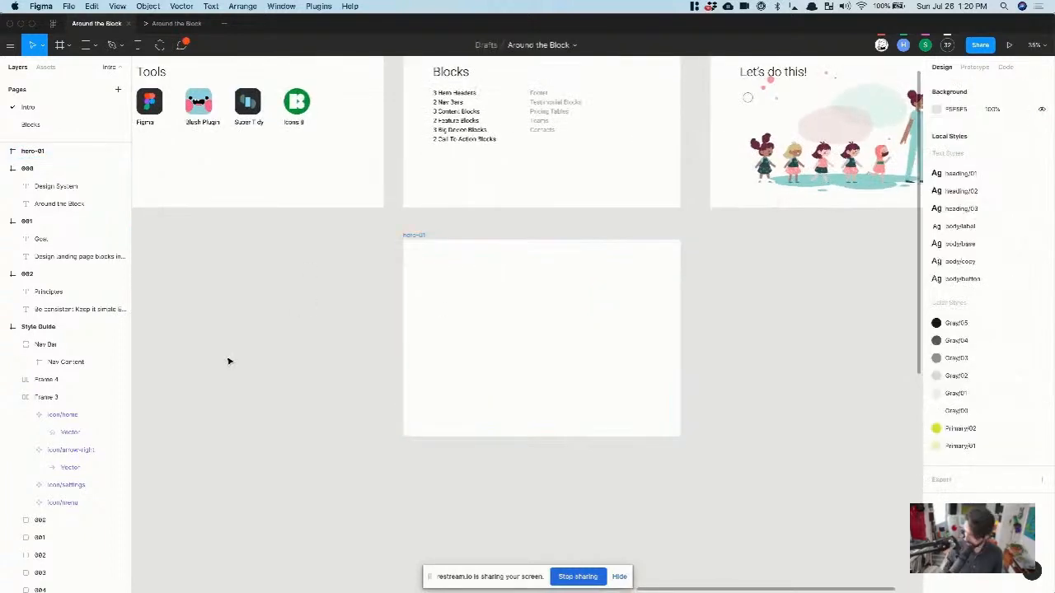
{"action": "left_click", "coordinate": [162, 567]}
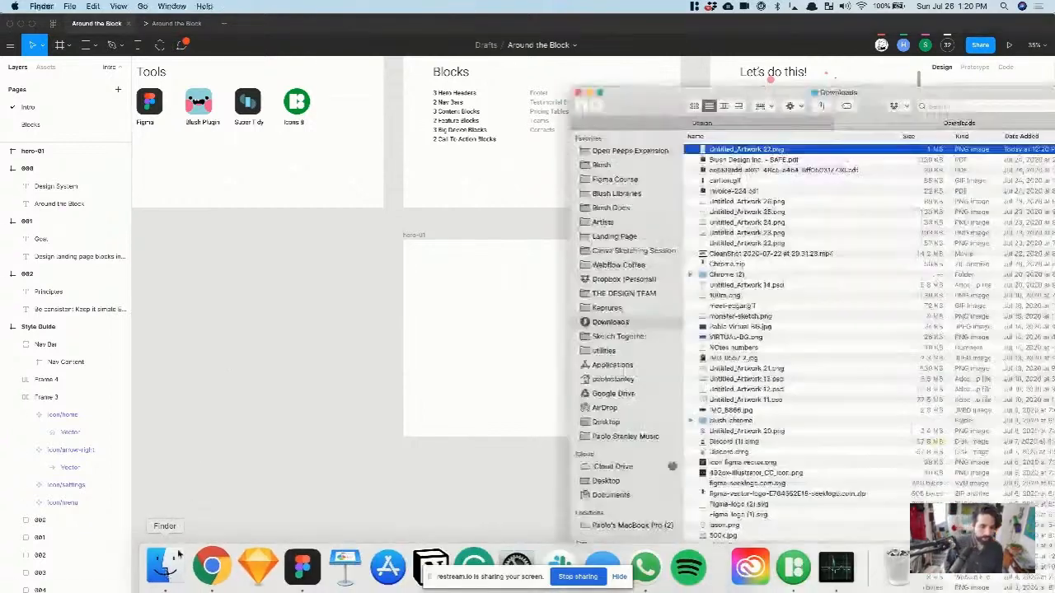
{"action": "left_click_drag", "start_coordinate": [714, 159], "coordinate": [302, 316]}
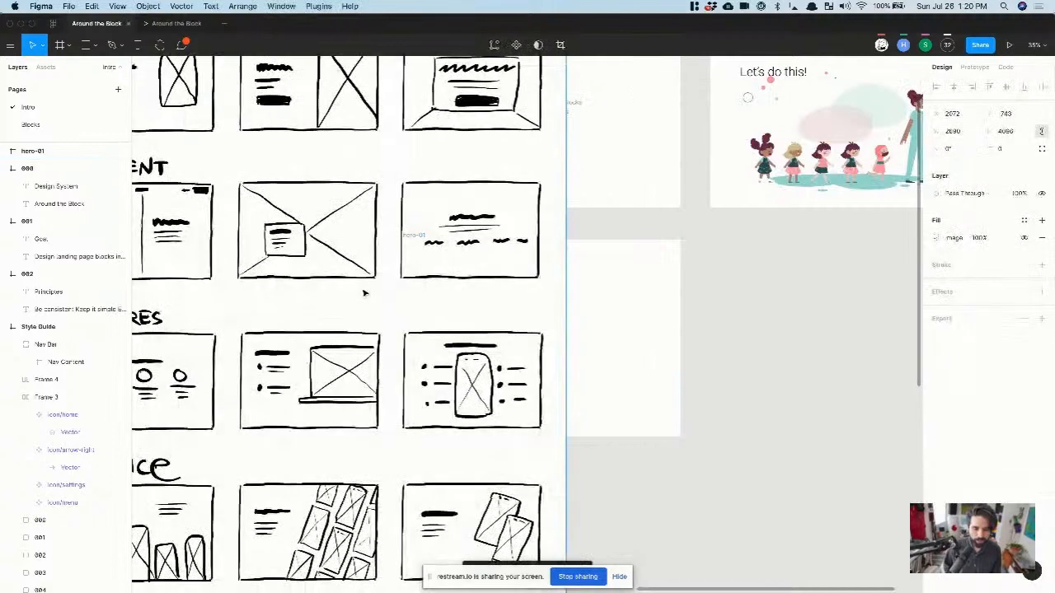
{"action": "scroll", "coordinate": [363, 294], "scroll_direction": "down", "scroll_amount": 10}
{"action": "left_click_drag", "start_coordinate": [512, 343], "coordinate": [459, 317]}
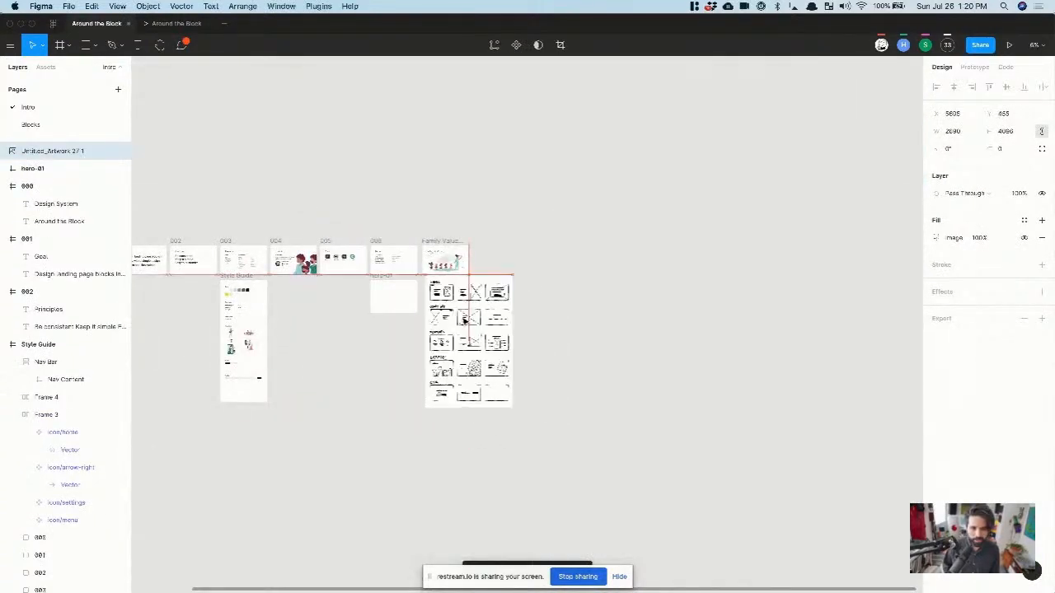
{"action": "left_click_drag", "start_coordinate": [339, 266], "coordinate": [556, 362]}
{"action": "scroll", "coordinate": [504, 260], "scroll_direction": "up", "scroll_amount": 3}
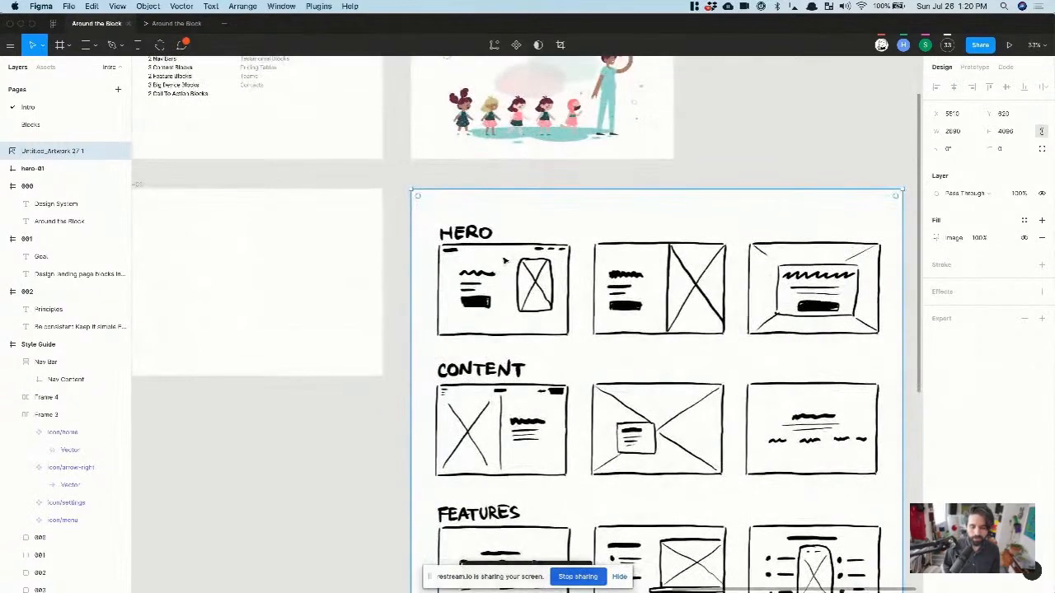
Step: Examine the hero, content, features, device and CTA block layouts in the wireframe sketch
{"action": "scroll", "coordinate": [501, 247], "scroll_direction": "down", "scroll_amount": 2}
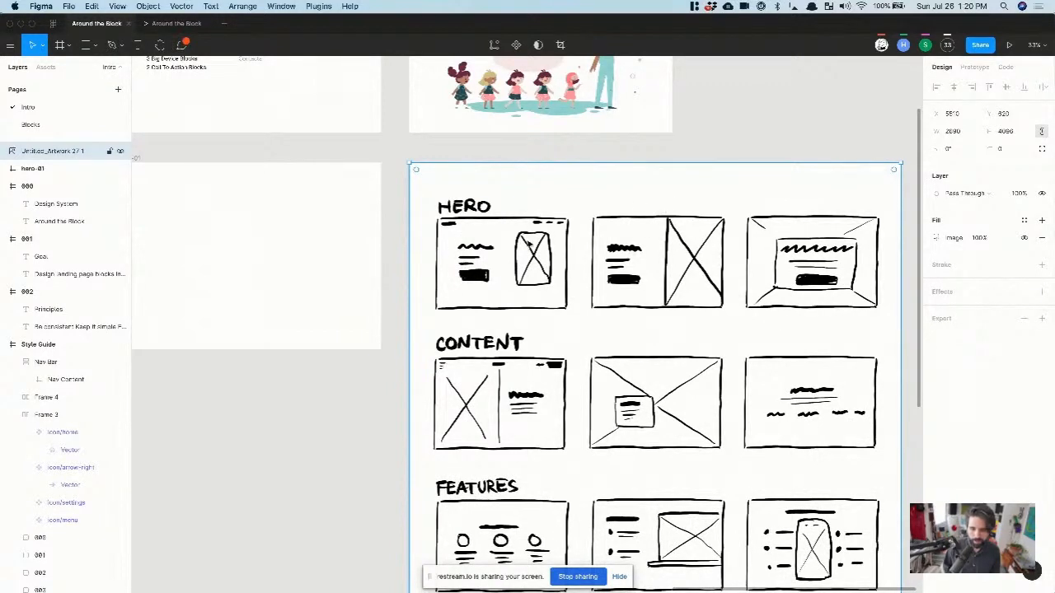
{"action": "scroll", "coordinate": [529, 241], "scroll_direction": "up", "scroll_amount": 5}
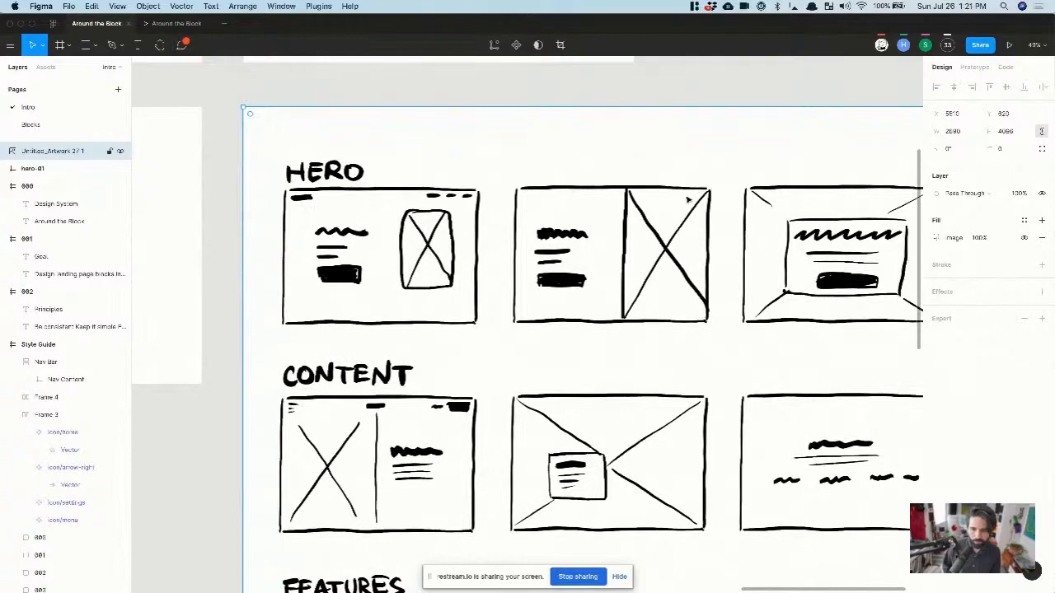
{"action": "scroll", "coordinate": [677, 207], "scroll_direction": "down", "scroll_amount": 10}
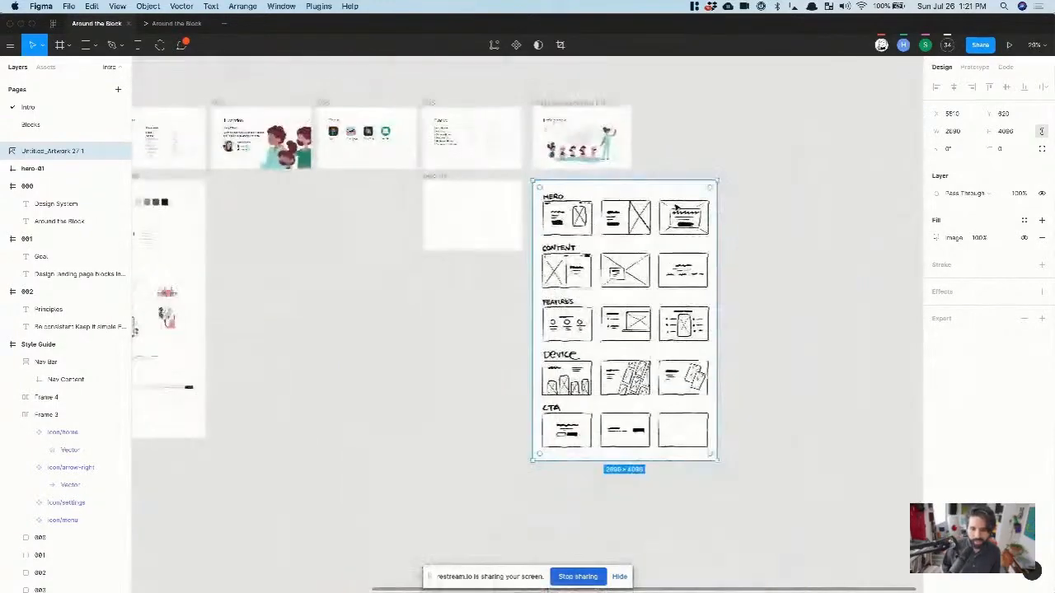
{"action": "scroll", "coordinate": [647, 238], "scroll_direction": "up", "scroll_amount": 8}
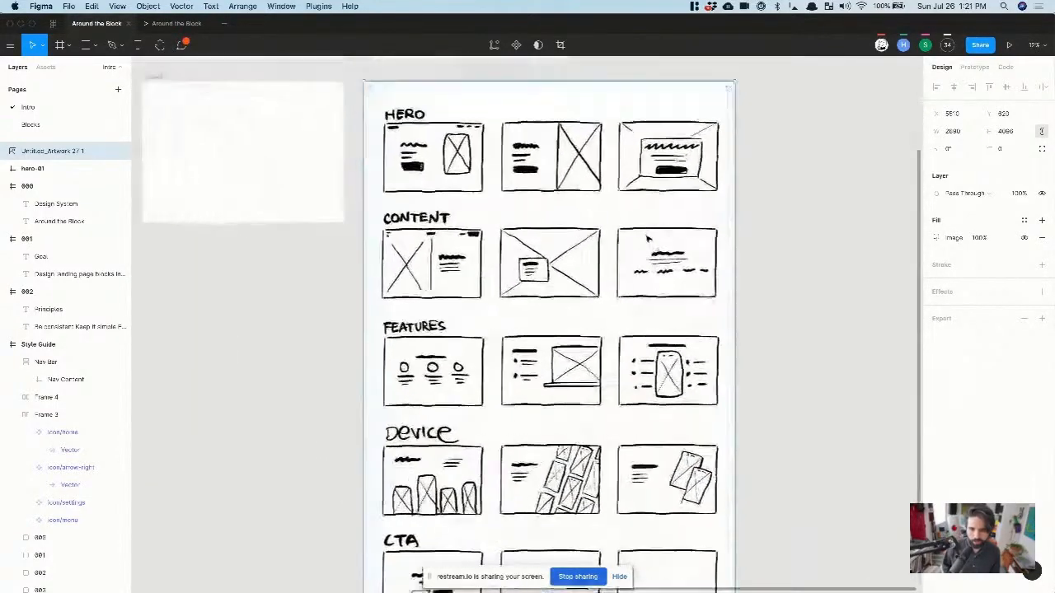
{"action": "scroll", "coordinate": [646, 238], "scroll_direction": "up", "scroll_amount": 3}
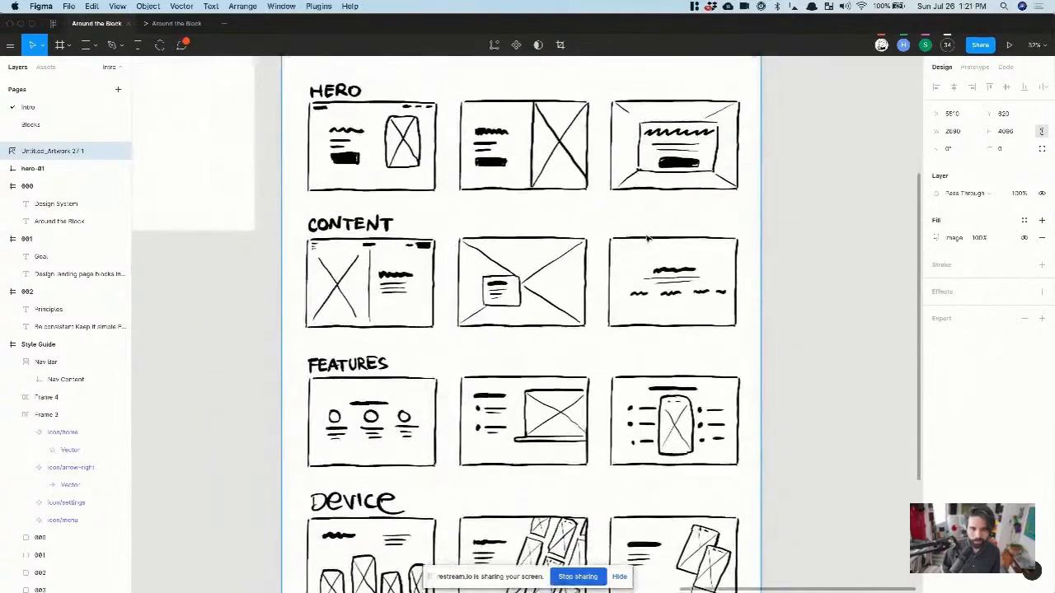
{"action": "scroll", "coordinate": [647, 238], "scroll_direction": "left", "scroll_amount": 2}
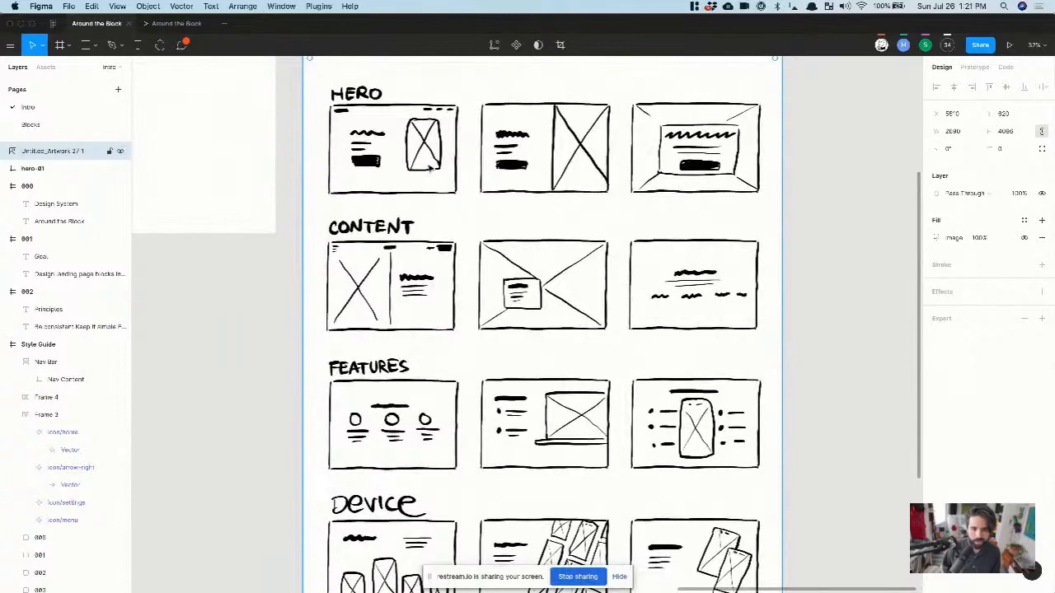
{"action": "scroll", "coordinate": [489, 162], "scroll_direction": "left", "scroll_amount": 3}
{"action": "scroll", "coordinate": [488, 163], "scroll_direction": "up", "scroll_amount": 2}
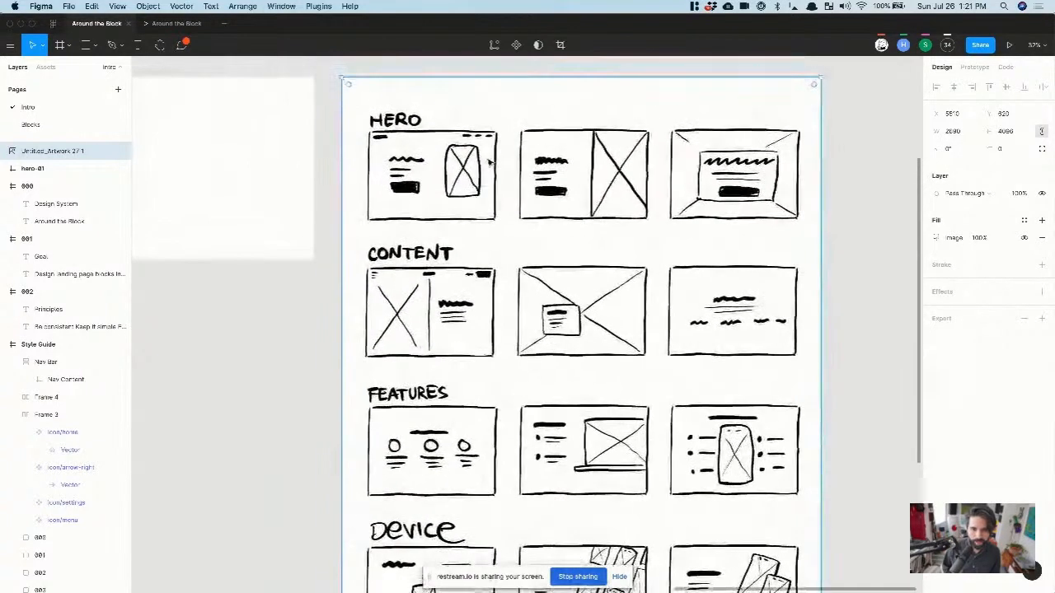
{"action": "scroll", "coordinate": [488, 163], "scroll_direction": "down", "scroll_amount": 5}
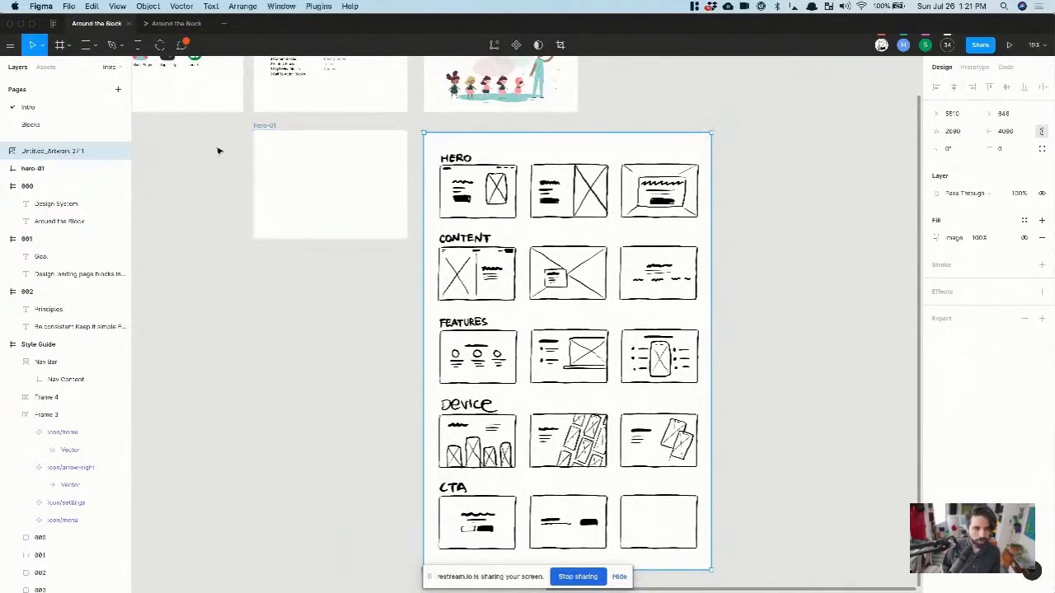
{"action": "scroll", "coordinate": [219, 150], "scroll_direction": "up", "scroll_amount": 3}
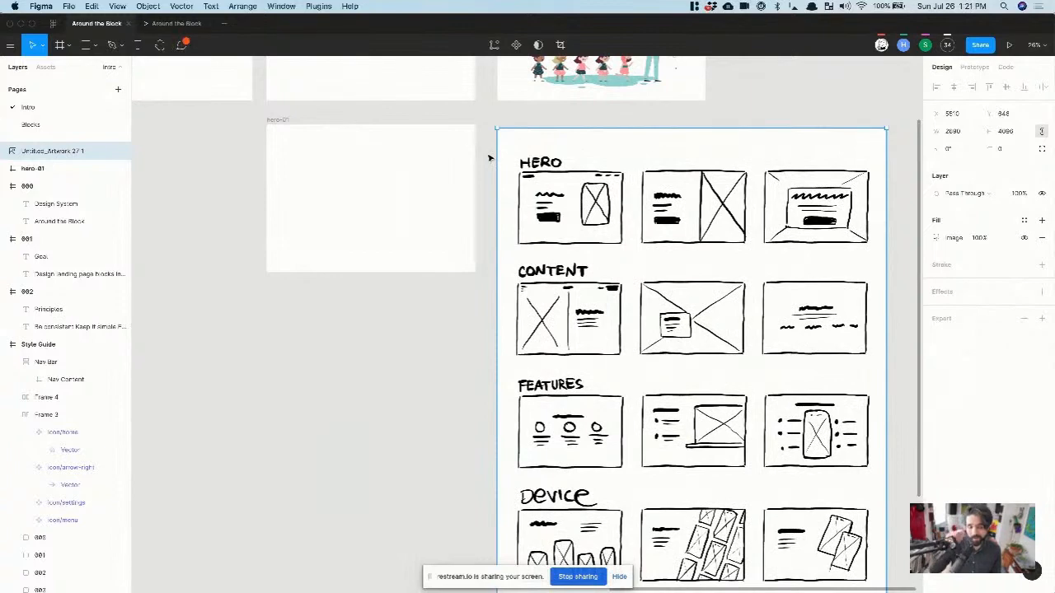
{"action": "scroll", "coordinate": [489, 158], "scroll_direction": "up", "scroll_amount": 1}
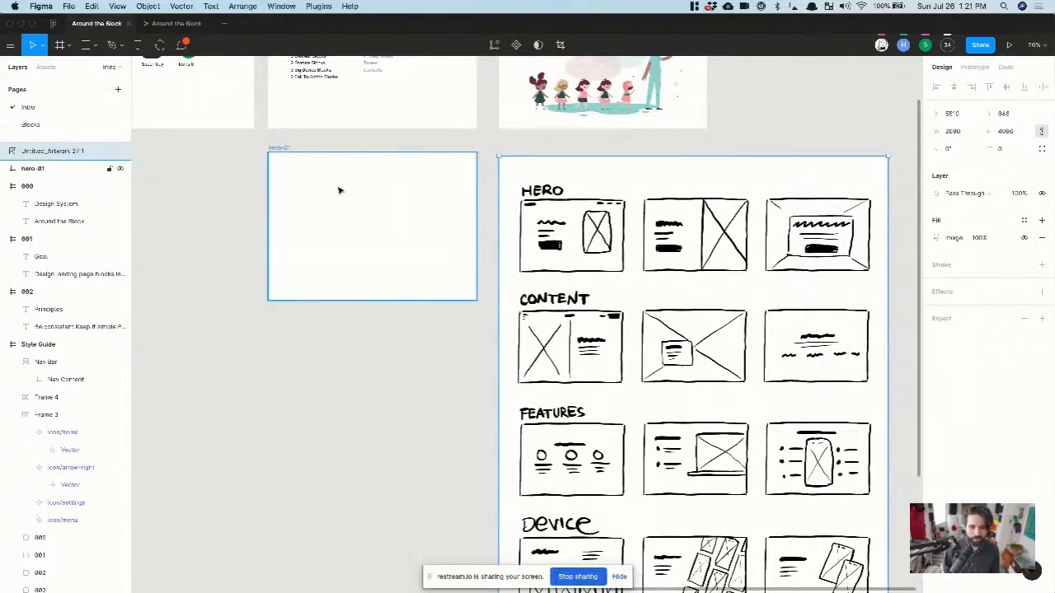
Step: Copy the Nav Bar from the Style Guide into hero-01 and align it to the frame's top-left corner
{"action": "scroll", "coordinate": [340, 190], "scroll_direction": "up", "scroll_amount": 3}
{"action": "left_click", "coordinate": [325, 439]}
{"action": "scroll", "coordinate": [326, 431], "scroll_direction": "down", "scroll_amount": 5}
{"action": "scroll", "coordinate": [325, 430], "scroll_direction": "left", "scroll_amount": 3}
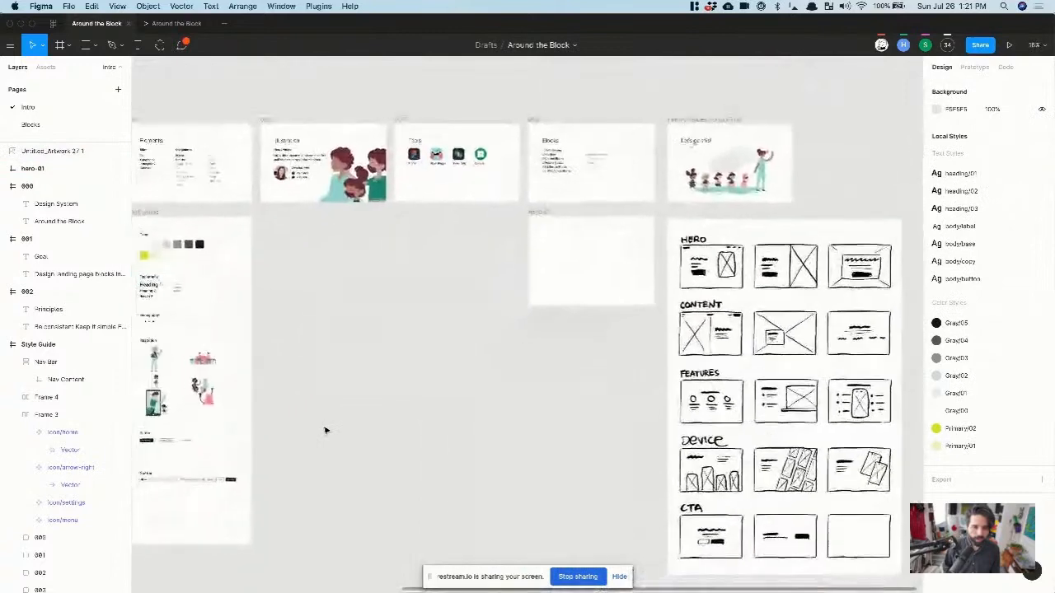
{"action": "scroll", "coordinate": [326, 430], "scroll_direction": "left", "scroll_amount": 5}
{"action": "left_click", "coordinate": [329, 441]}
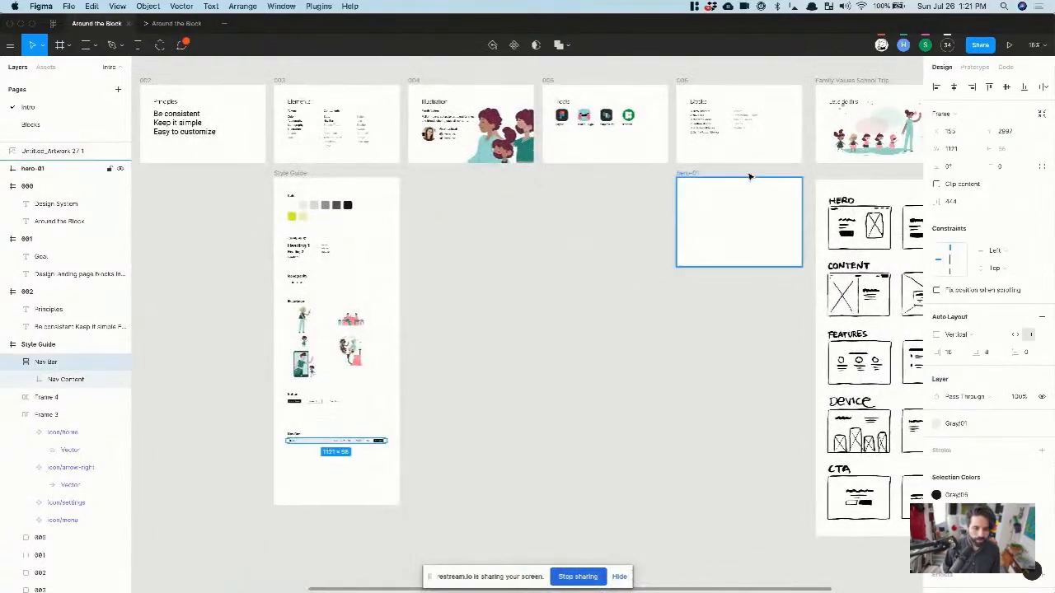
{"action": "left_click", "coordinate": [699, 185]}
{"action": "key", "text": "super+v"}
{"action": "scroll", "coordinate": [724, 193], "scroll_direction": "up", "scroll_amount": 5}
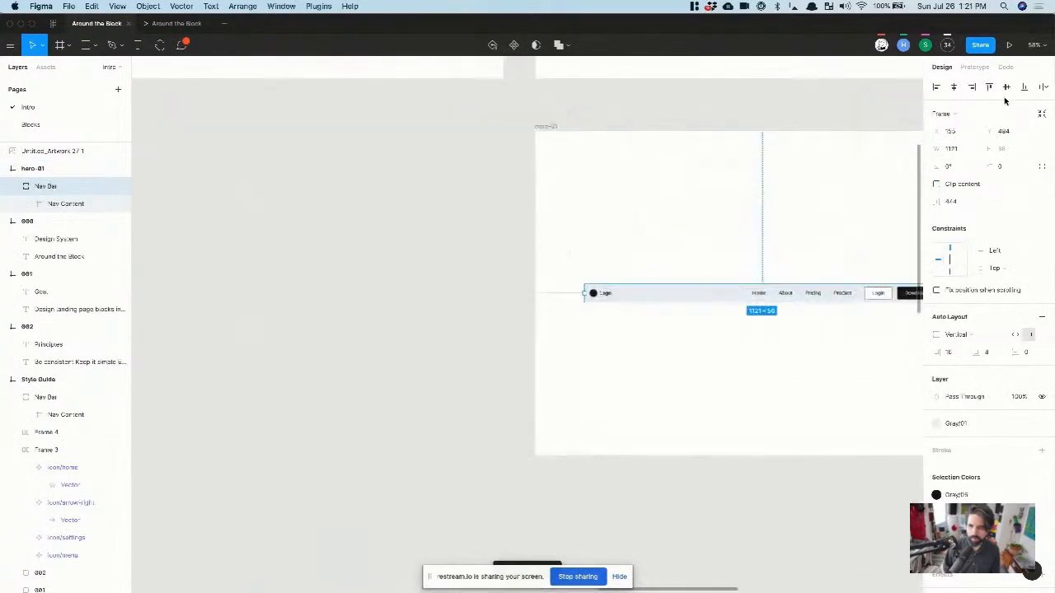
{"action": "left_click", "coordinate": [936, 86]}
{"action": "left_click", "coordinate": [989, 87]}
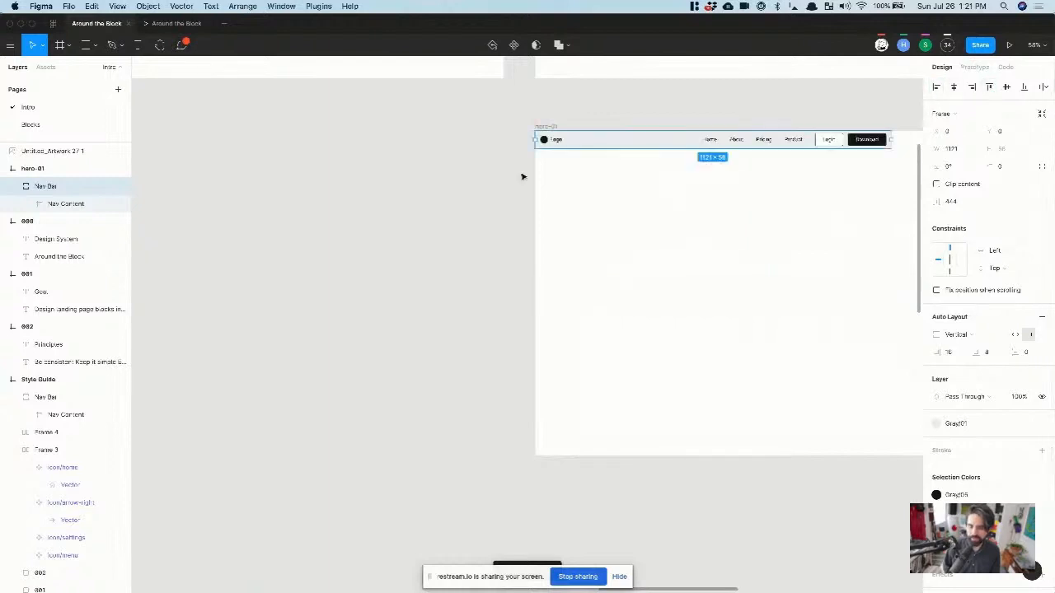
Step: Remove the auto layout from the Nav Bar frame in the Style Guide
{"action": "scroll", "coordinate": [523, 177], "scroll_direction": "right", "scroll_amount": 5}
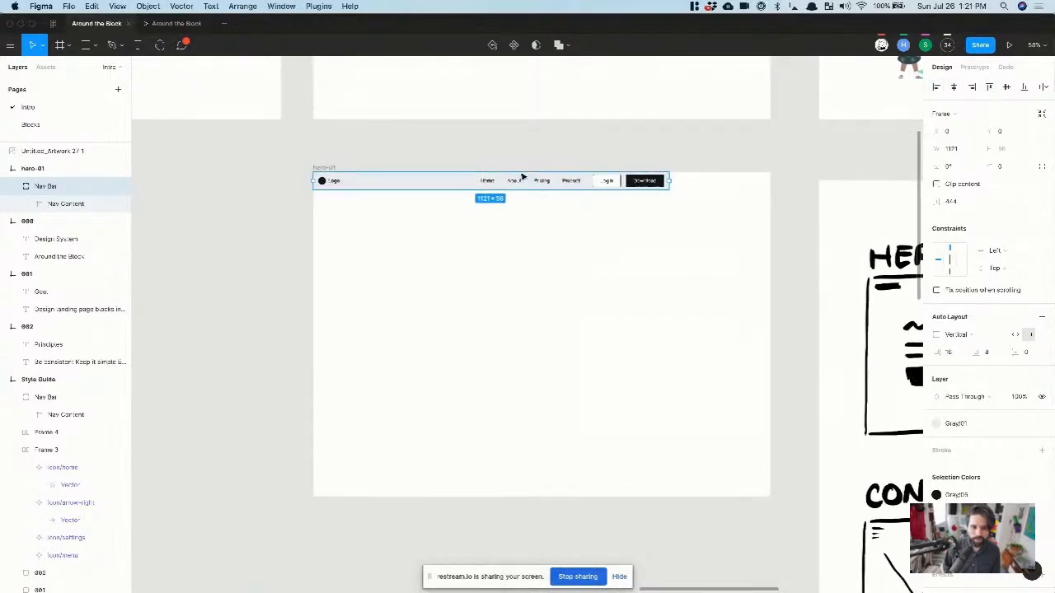
{"action": "scroll", "coordinate": [523, 176], "scroll_direction": "down", "scroll_amount": 10}
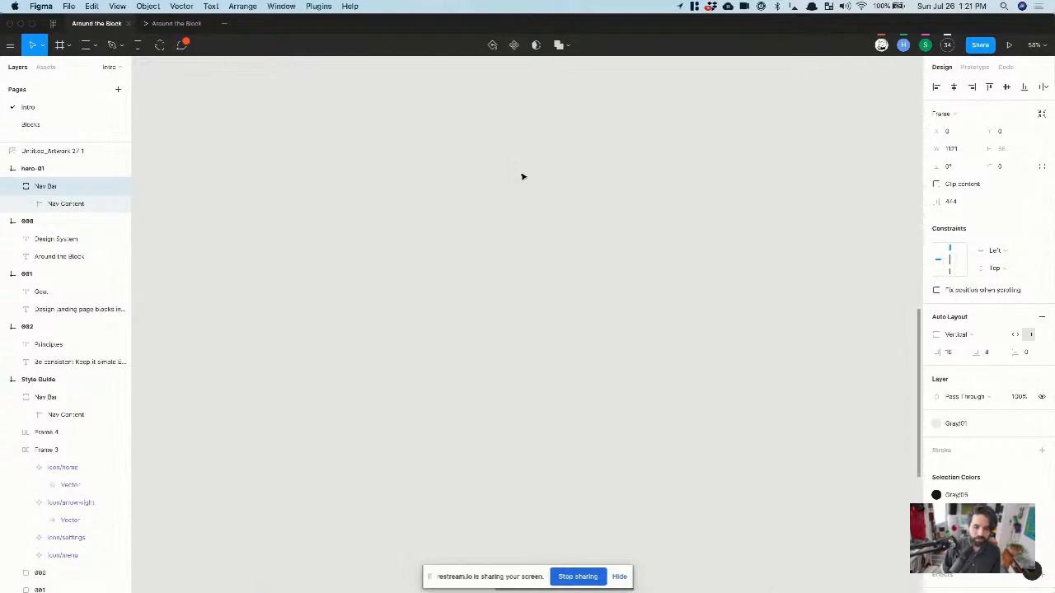
{"action": "scroll", "coordinate": [651, 87], "scroll_direction": "up", "scroll_amount": 10}
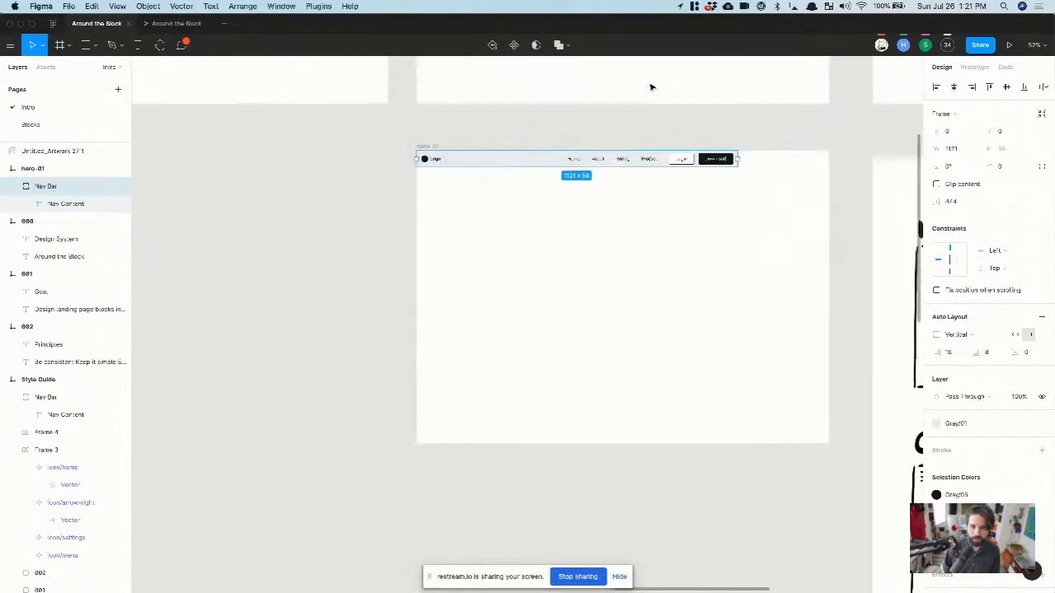
{"action": "scroll", "coordinate": [356, 326], "scroll_direction": "down", "scroll_amount": 8}
{"action": "scroll", "coordinate": [355, 327], "scroll_direction": "up", "scroll_amount": 4}
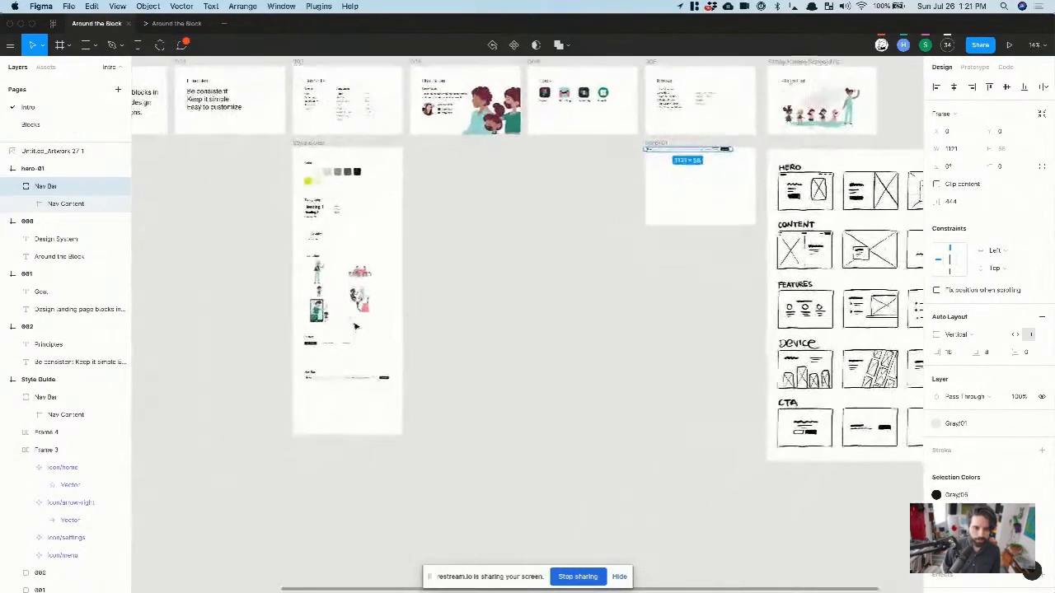
{"action": "scroll", "coordinate": [328, 386], "scroll_direction": "up", "scroll_amount": 5}
{"action": "left_click", "coordinate": [289, 373]}
{"action": "scroll", "coordinate": [289, 372], "scroll_direction": "up", "scroll_amount": 3}
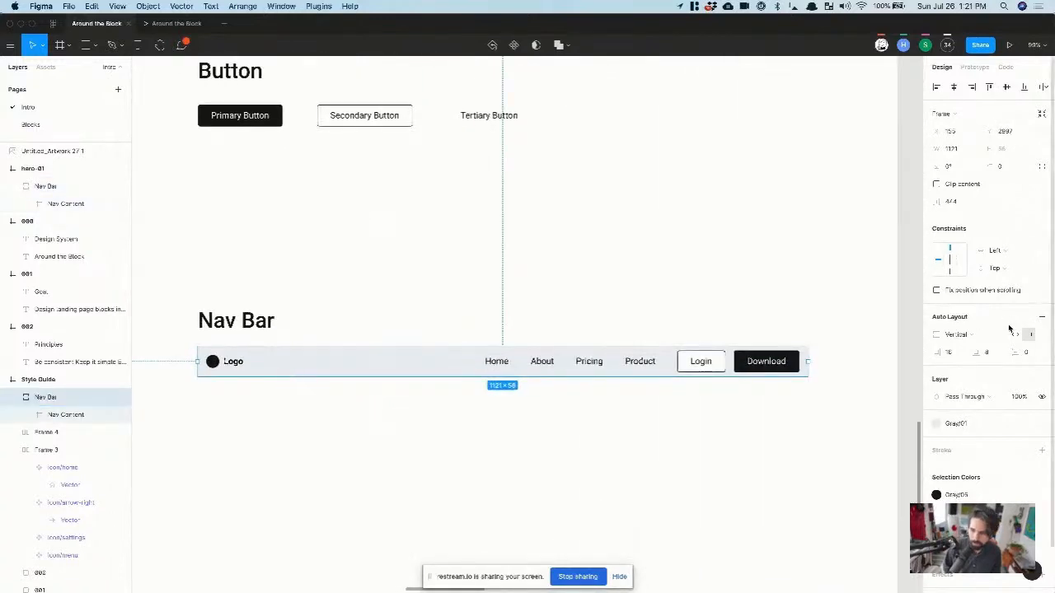
{"action": "left_click", "coordinate": [1041, 319]}
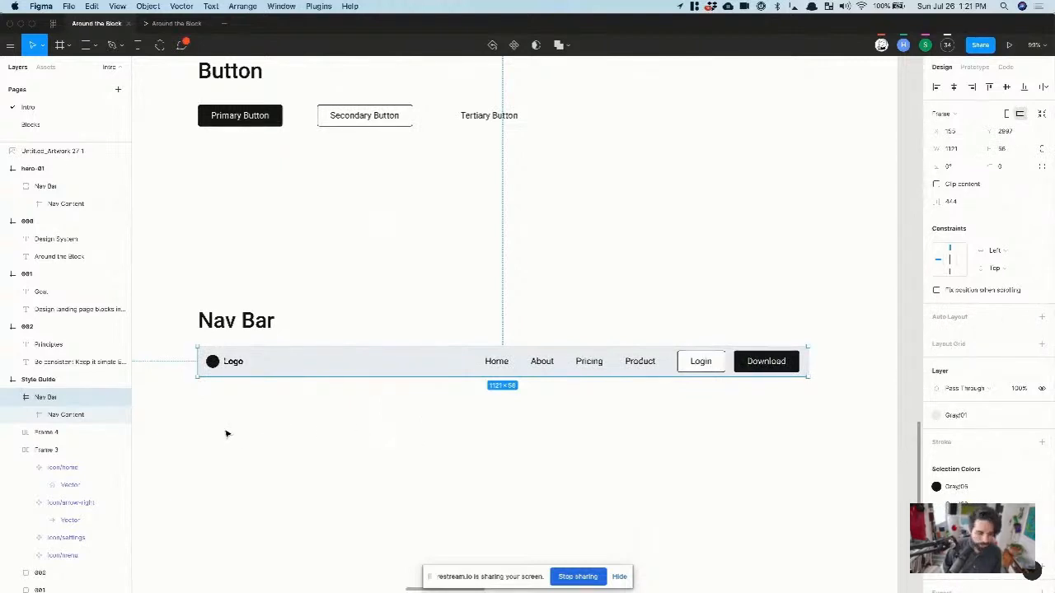
Step: Ungroup the Nav Content frame inside the Style Guide's Nav Bar
{"action": "double_click", "coordinate": [223, 363]}
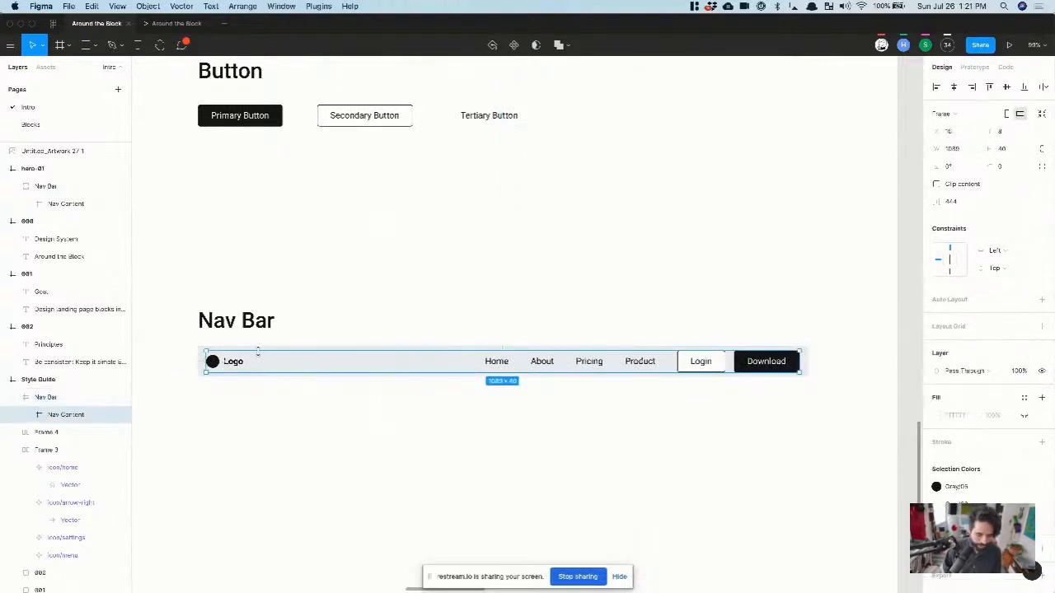
{"action": "key", "text": "super+shift+g"}
{"action": "left_click", "coordinate": [252, 422]}
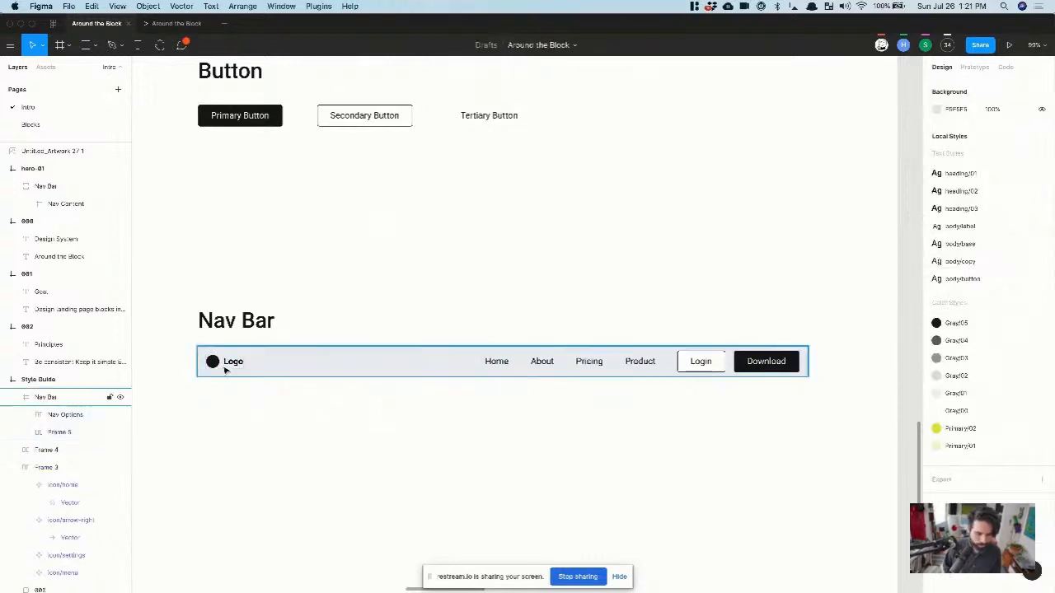
Step: Set the logo group's constraints to Left and Center within the Nav Bar and inspect its spacing
{"action": "left_click", "coordinate": [225, 370]}
{"action": "double_click", "coordinate": [212, 363]}
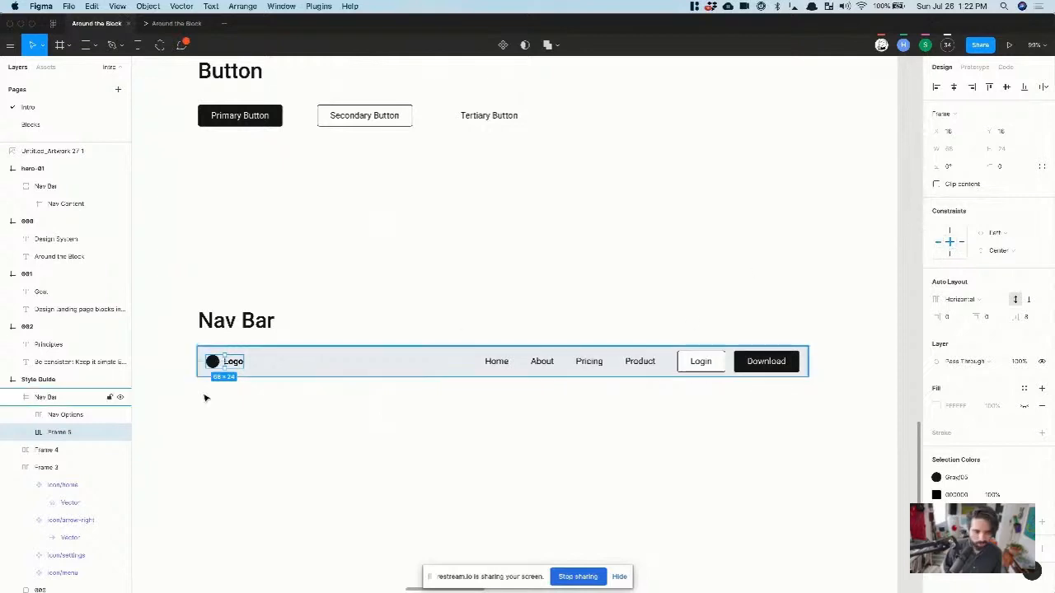
{"action": "scroll", "coordinate": [203, 371], "scroll_direction": "up", "scroll_amount": 5}
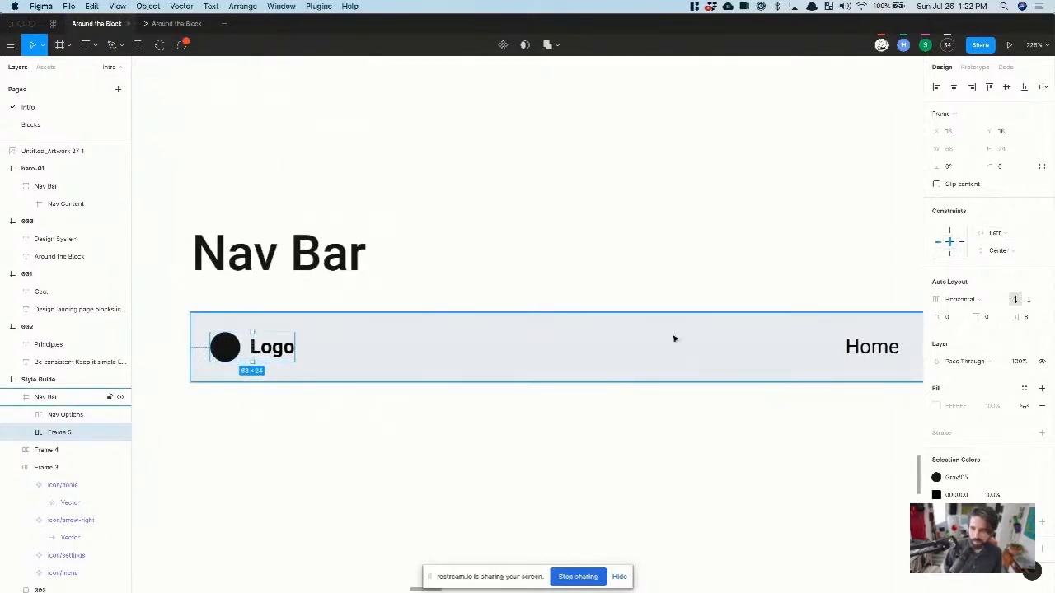
{"action": "key", "text": "alt"}
{"action": "scroll", "coordinate": [362, 371], "scroll_direction": "right", "scroll_amount": 5}
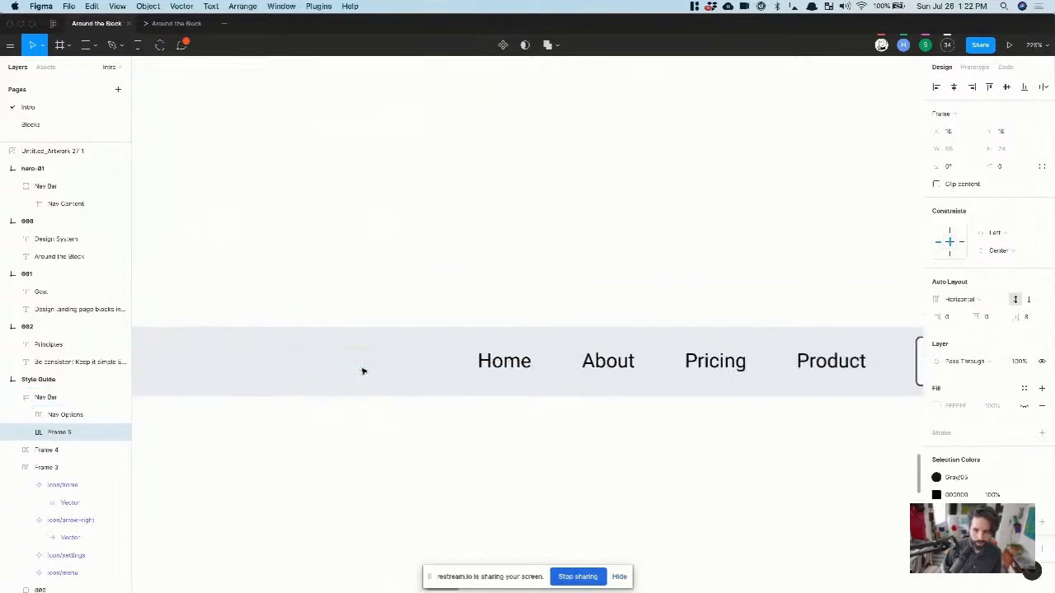
Step: Set the Nav Options group's constraints to Right and Center within the Nav Bar
{"action": "scroll", "coordinate": [445, 362], "scroll_direction": "down", "scroll_amount": 2}
{"action": "left_click", "coordinate": [454, 360]}
{"action": "scroll", "coordinate": [480, 361], "scroll_direction": "down", "scroll_amount": 2}
{"action": "scroll", "coordinate": [480, 361], "scroll_direction": "right", "scroll_amount": 3}
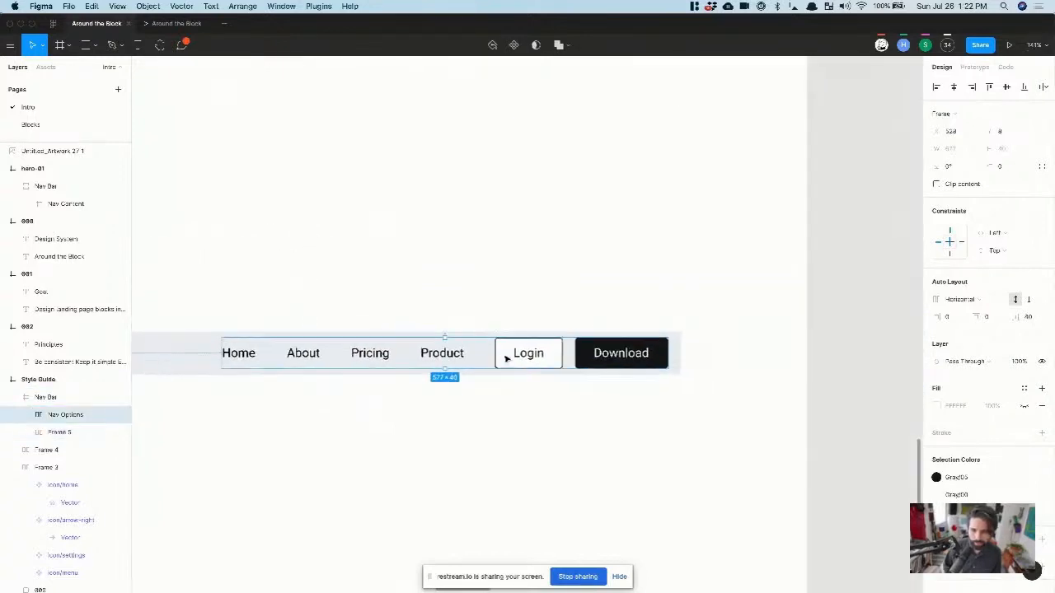
{"action": "scroll", "coordinate": [654, 375], "scroll_direction": "up", "scroll_amount": 4}
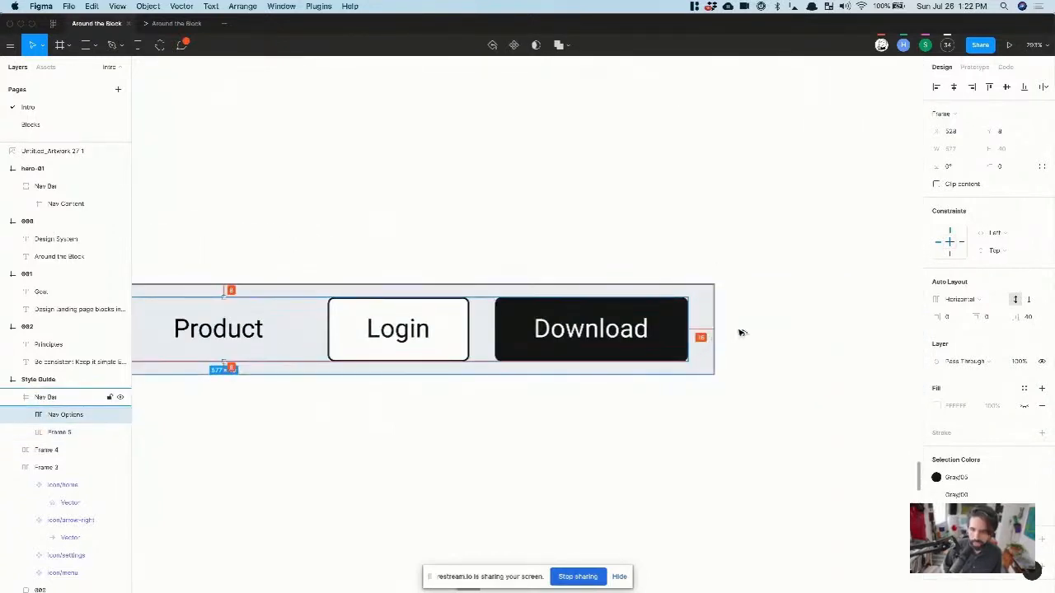
{"action": "left_click", "coordinate": [960, 244]}
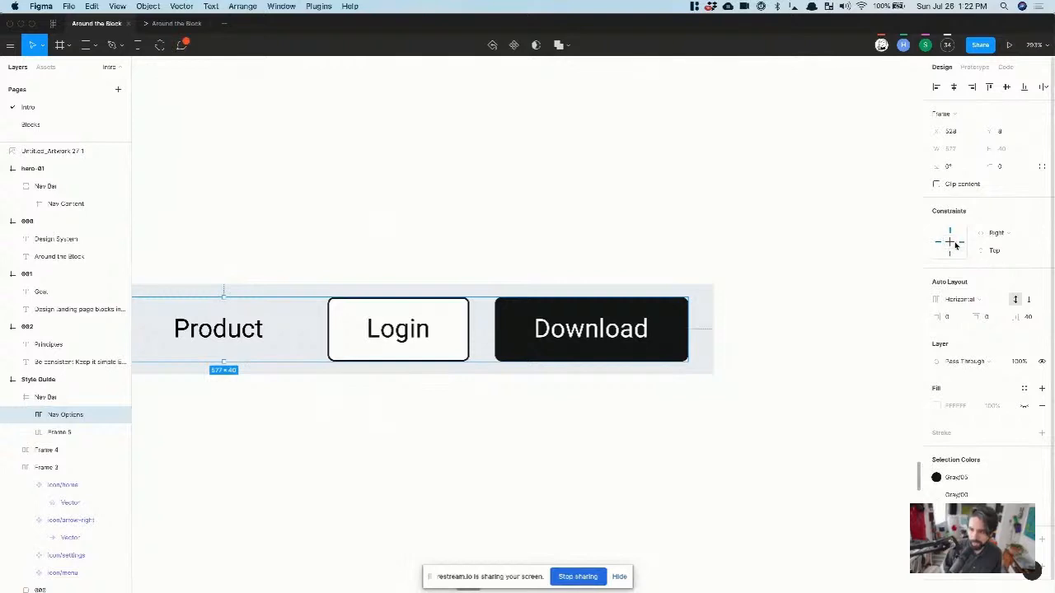
{"action": "left_click", "coordinate": [949, 244]}
Step: Narrow the Nav Bar frame to about 1070 wide to test how its contents follow the resize
{"action": "scroll", "coordinate": [634, 309], "scroll_direction": "down", "scroll_amount": 4}
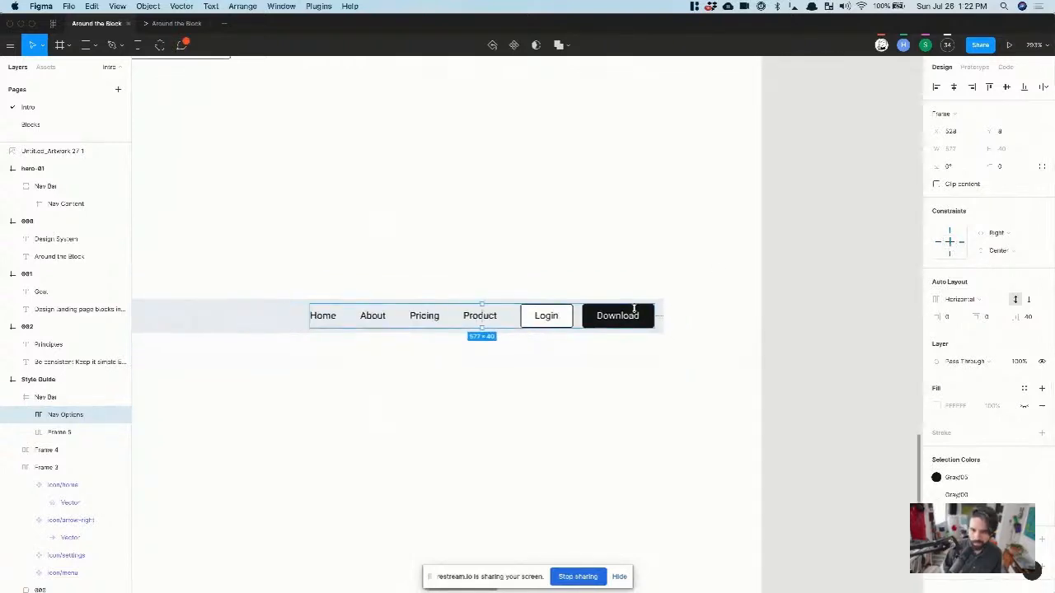
{"action": "scroll", "coordinate": [634, 309], "scroll_direction": "down", "scroll_amount": 10}
{"action": "left_click", "coordinate": [482, 346]}
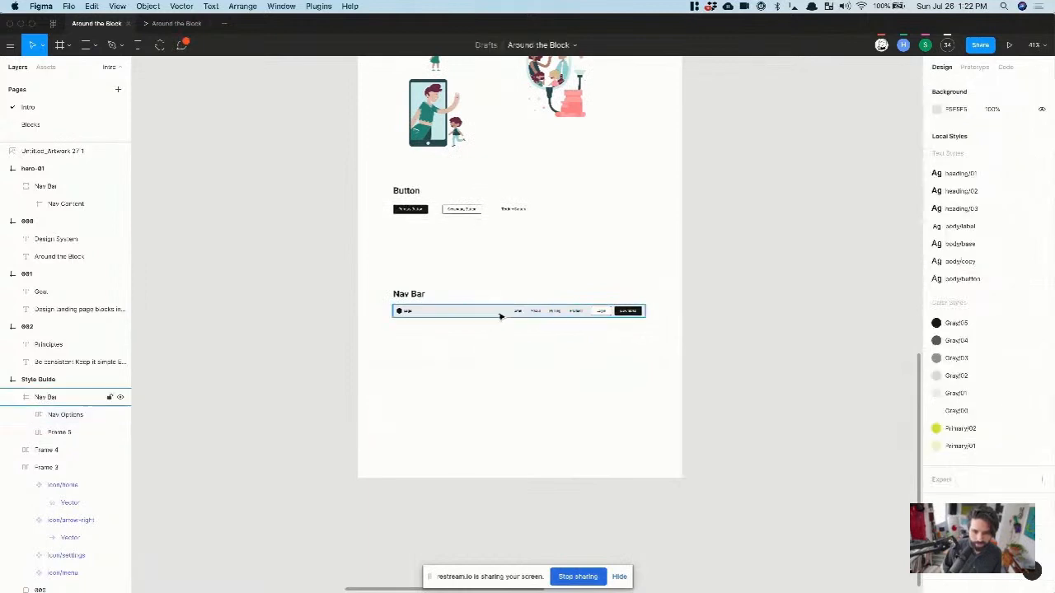
{"action": "left_click", "coordinate": [499, 312]}
{"action": "scroll", "coordinate": [499, 311], "scroll_direction": "up", "scroll_amount": 5}
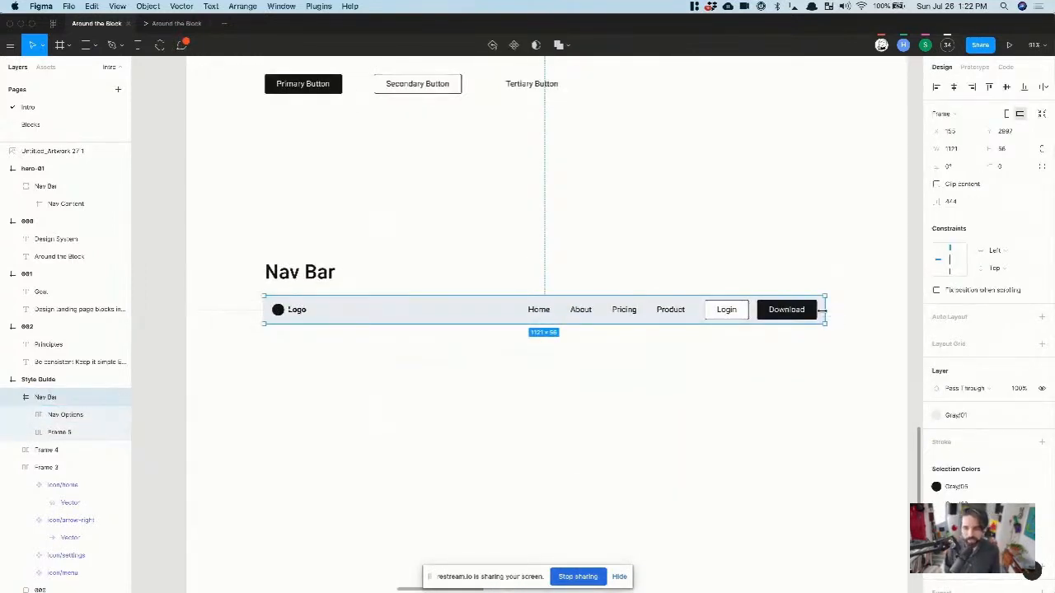
{"action": "left_click_drag", "start_coordinate": [823, 311], "coordinate": [799, 336]}
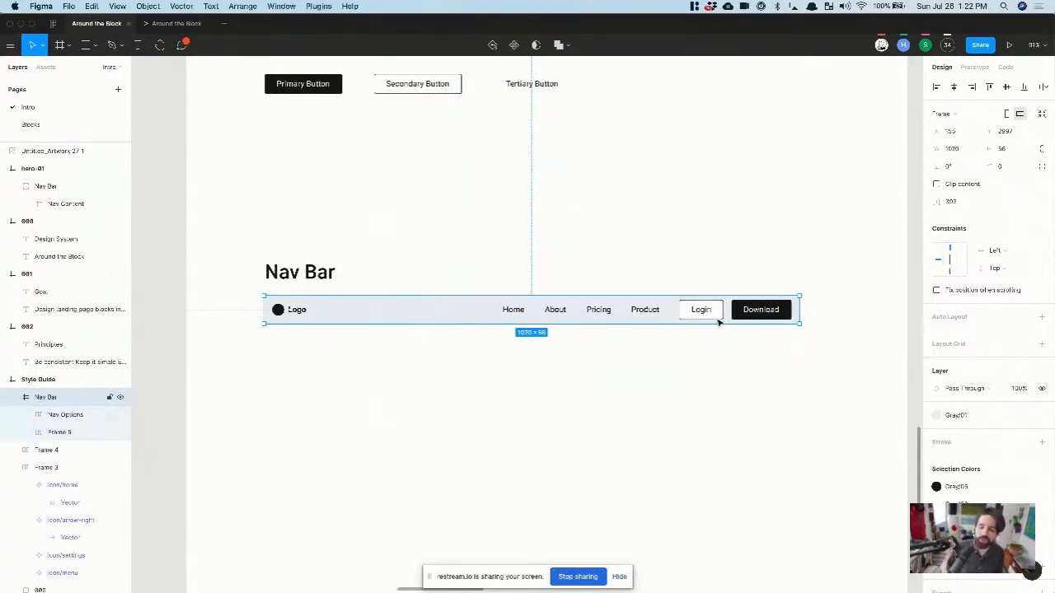
Step: Turn the Style Guide's Nav Bar into a component and rename it Nav/01
{"action": "scroll", "coordinate": [719, 323], "scroll_direction": "down", "scroll_amount": 2}
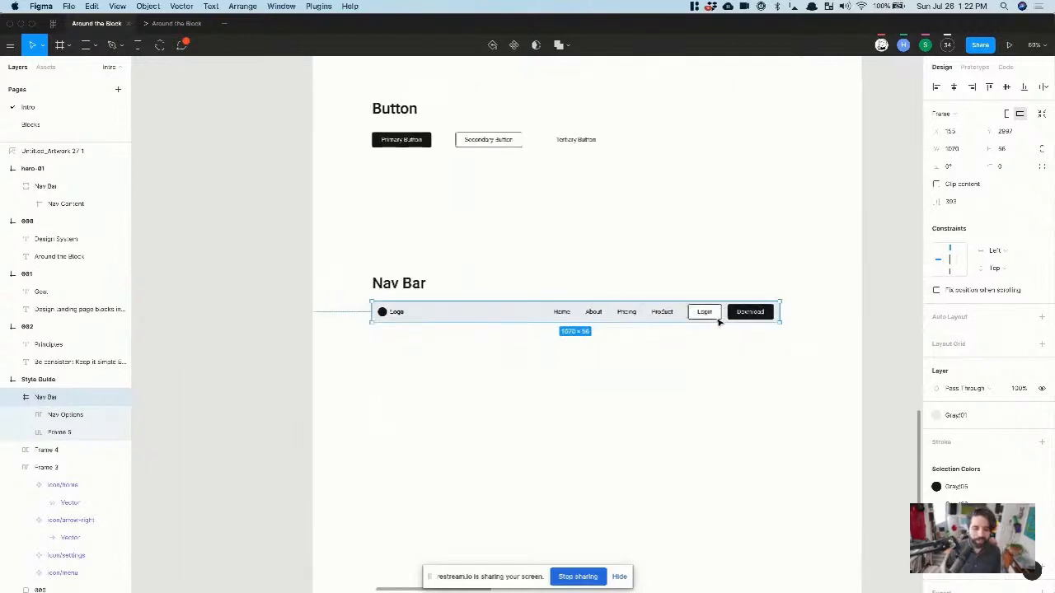
{"action": "scroll", "coordinate": [718, 323], "scroll_direction": "down", "scroll_amount": 2}
{"action": "scroll", "coordinate": [718, 323], "scroll_direction": "up", "scroll_amount": 3}
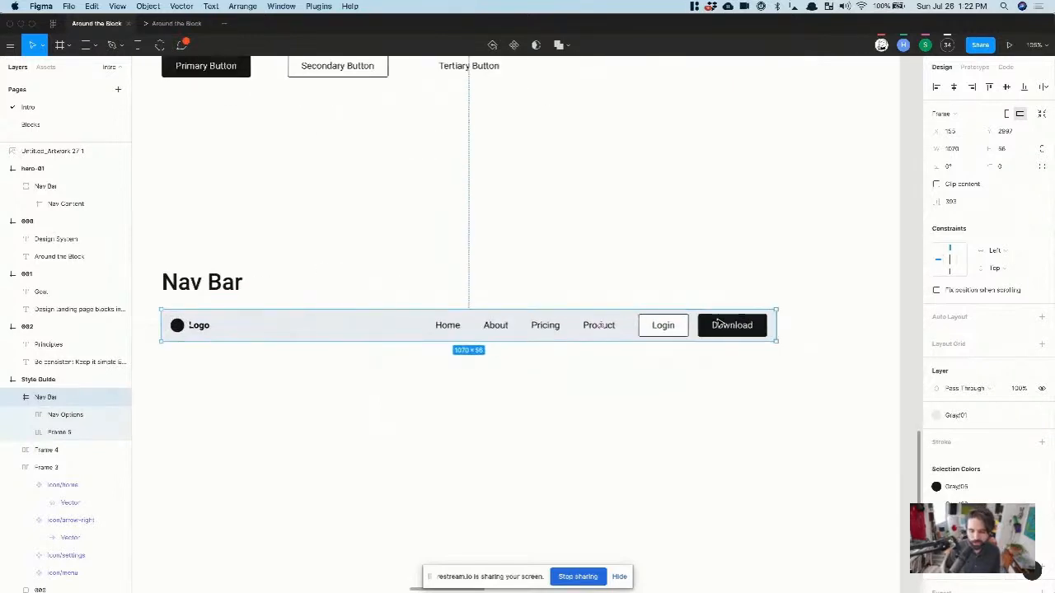
{"action": "scroll", "coordinate": [642, 412], "scroll_direction": "down", "scroll_amount": 3}
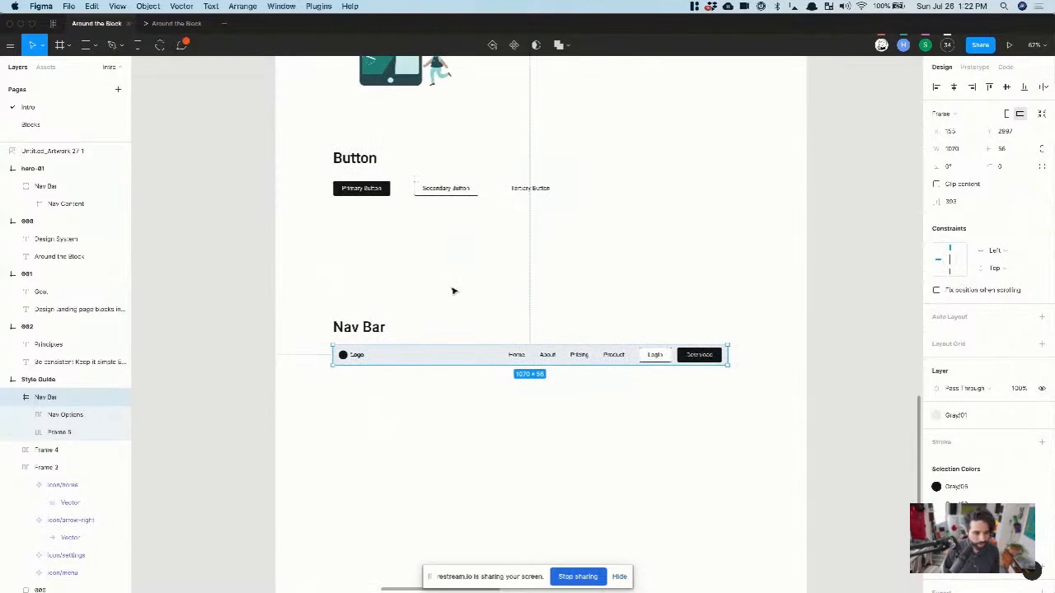
{"action": "left_click", "coordinate": [513, 44]}
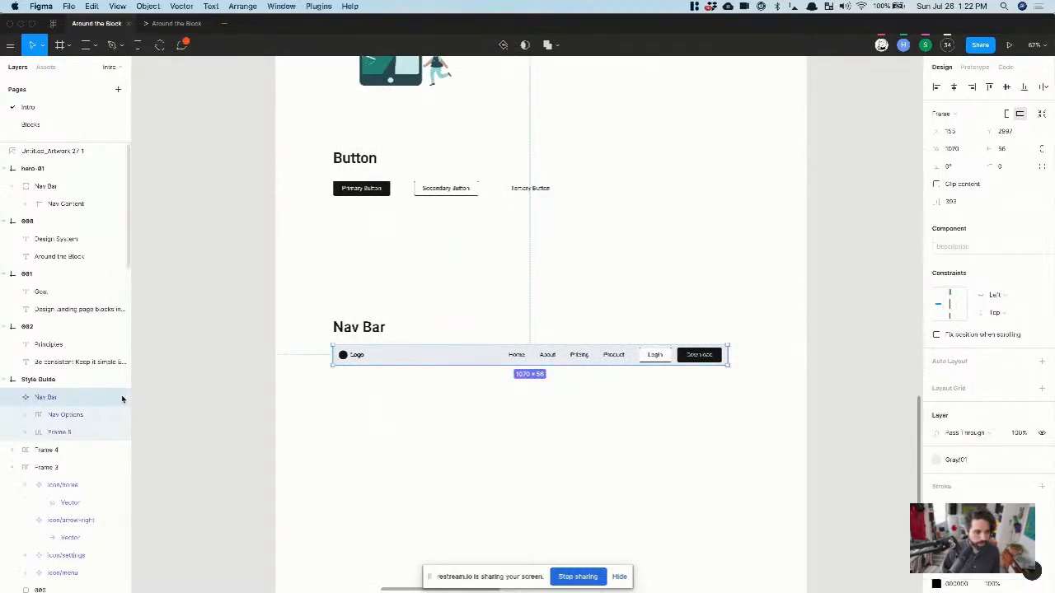
{"action": "scroll", "coordinate": [534, 356], "scroll_direction": "up", "scroll_amount": 5}
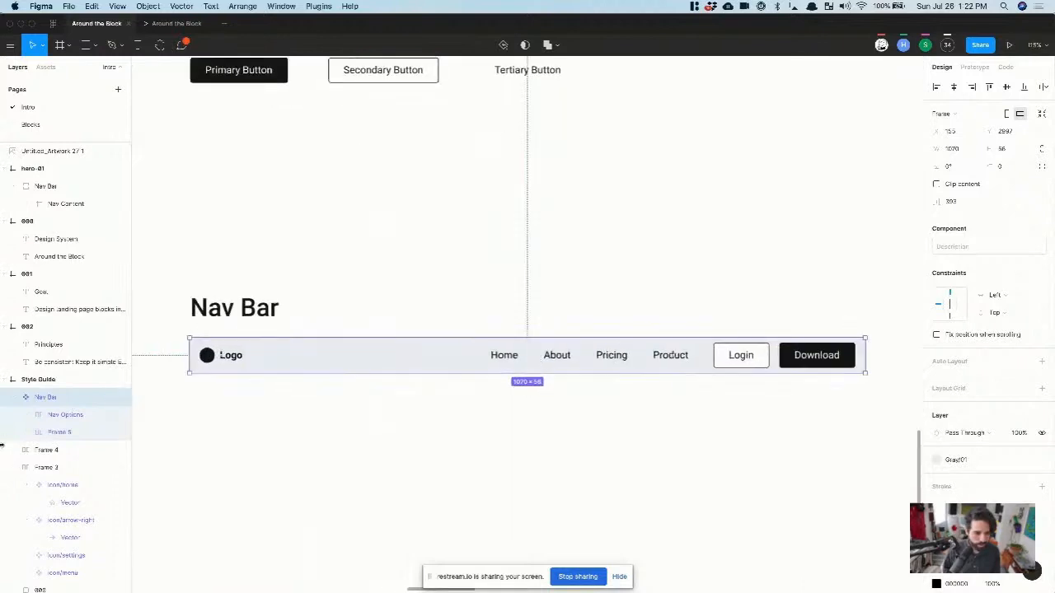
{"action": "double_click", "coordinate": [48, 398]}
{"action": "type", "text": "NavBar"}
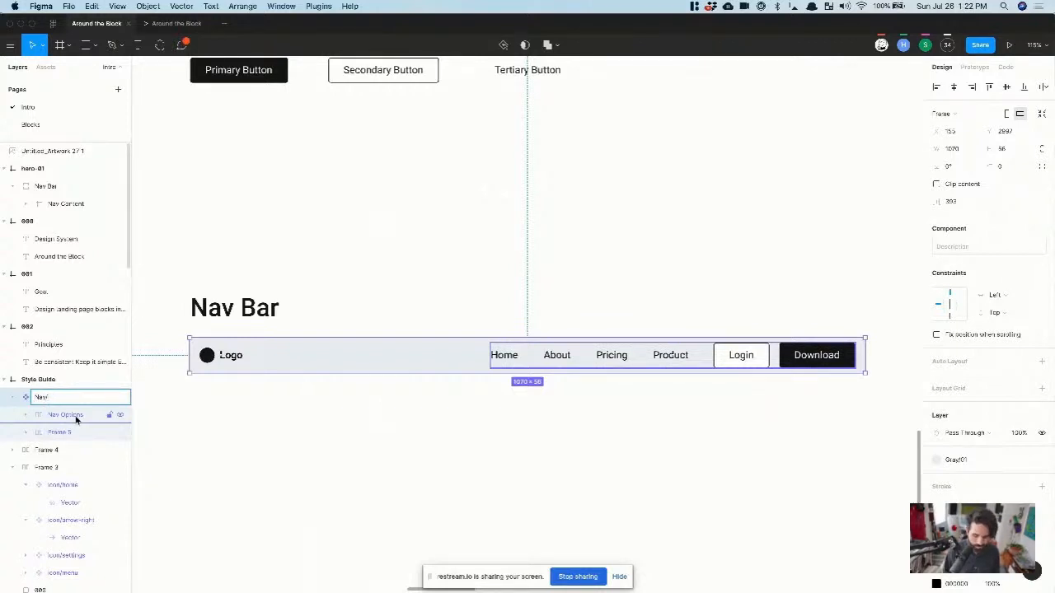
{"action": "type", "text": "1"}
{"action": "left_click", "coordinate": [461, 440]}
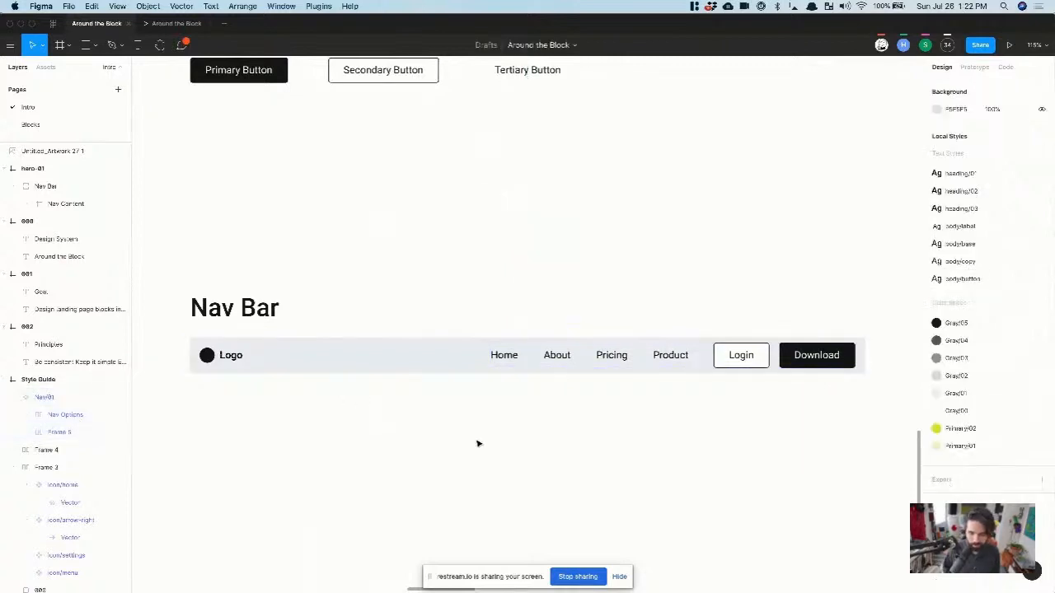
Step: Batch rename the Home, About, Pricing and Product text layers as Item 01 to Item 04 and check their order
{"action": "left_click", "coordinate": [631, 370]}
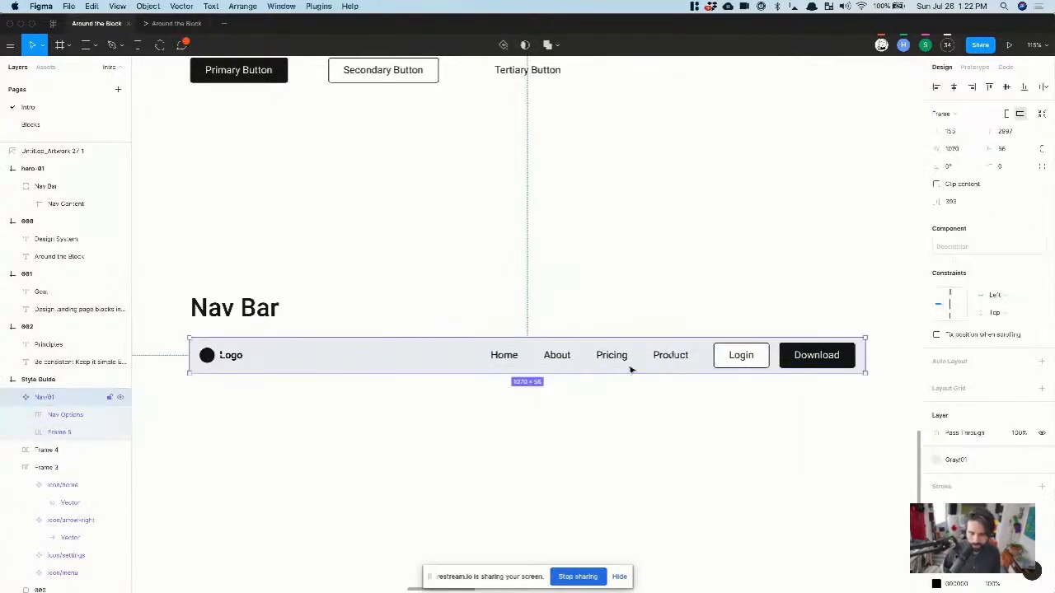
{"action": "double_click", "coordinate": [670, 356]}
{"action": "double_click", "coordinate": [503, 355]}
{"action": "left_click", "coordinate": [556, 355], "text": "shift"}
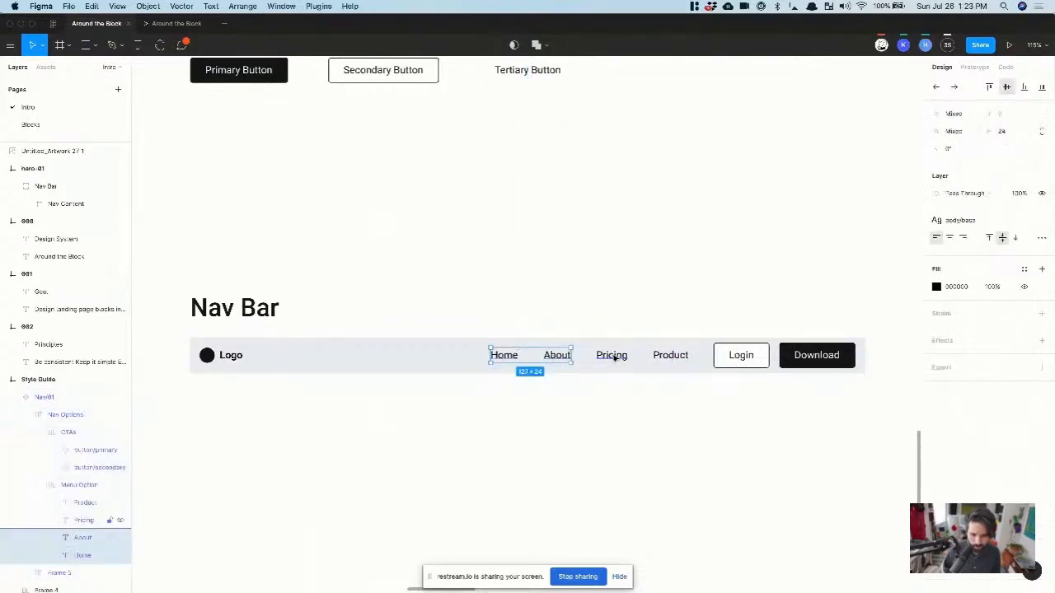
{"action": "left_click", "coordinate": [613, 356], "text": "shift"}
{"action": "left_click", "coordinate": [673, 354], "text": "shift"}
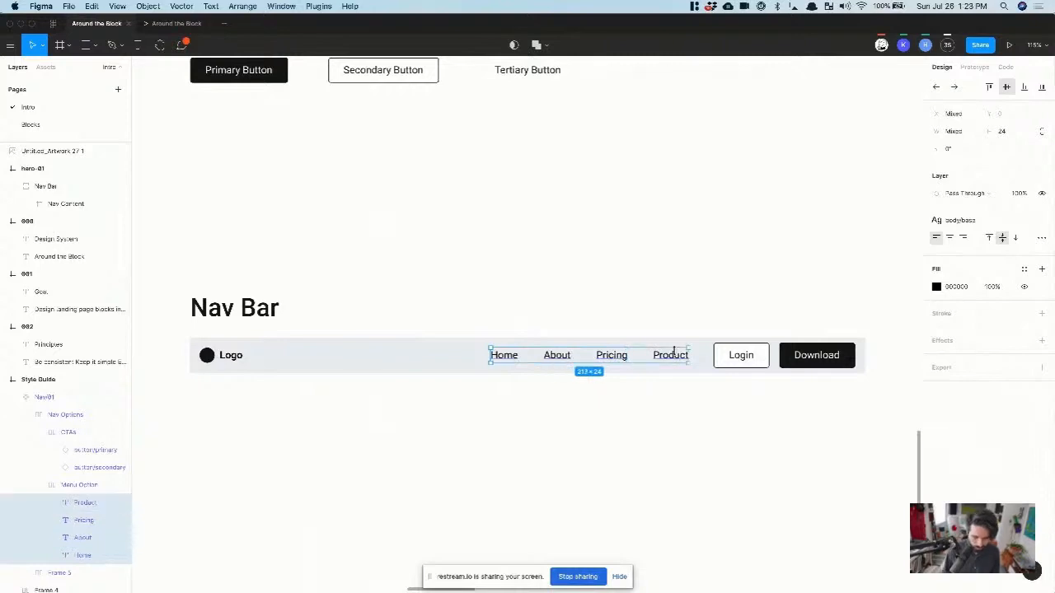
{"action": "key", "text": "super+r"}
{"action": "type", "text": "Item"}
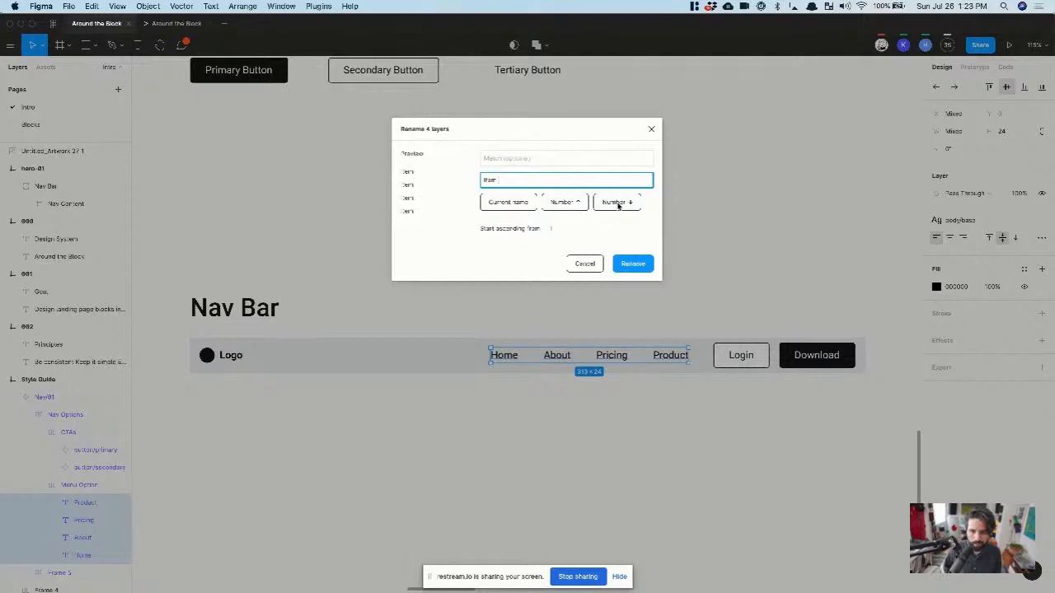
{"action": "left_click", "coordinate": [618, 205]}
{"action": "left_click", "coordinate": [633, 264]}
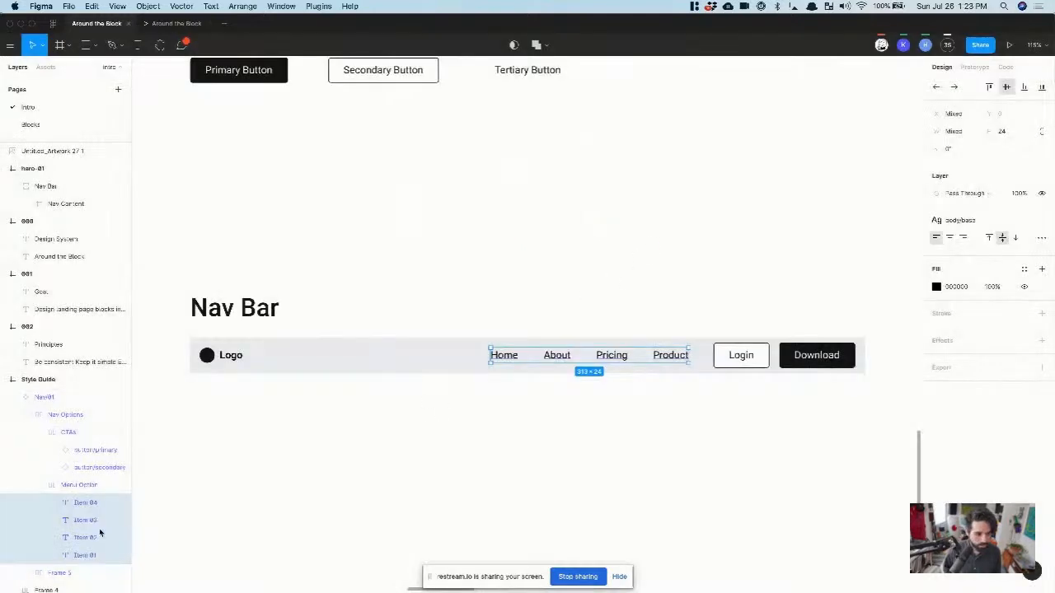
{"action": "left_click", "coordinate": [87, 557]}
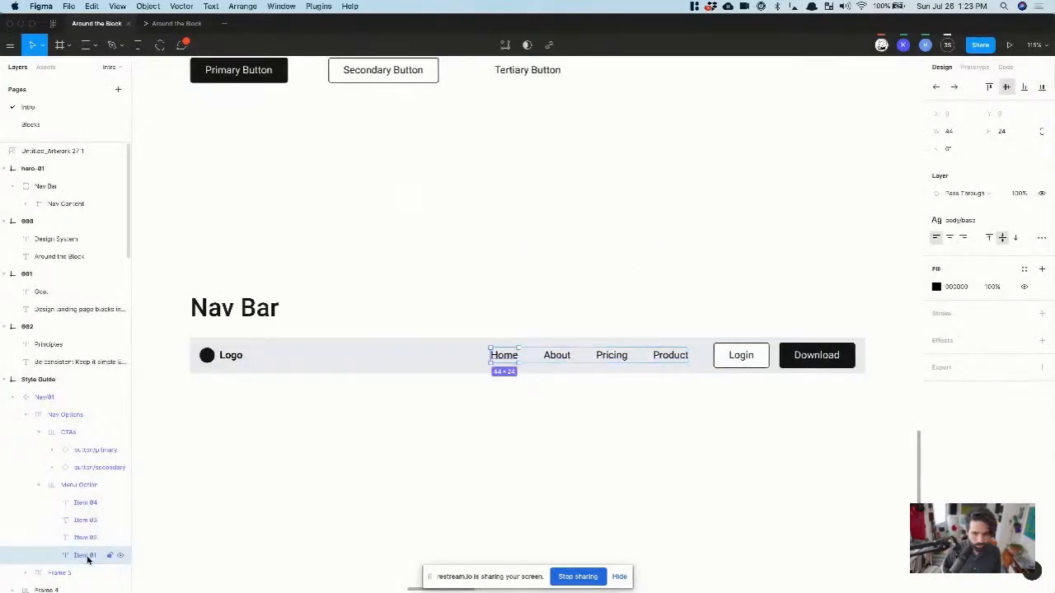
{"action": "left_click", "coordinate": [88, 537]}
{"action": "left_click", "coordinate": [87, 519]}
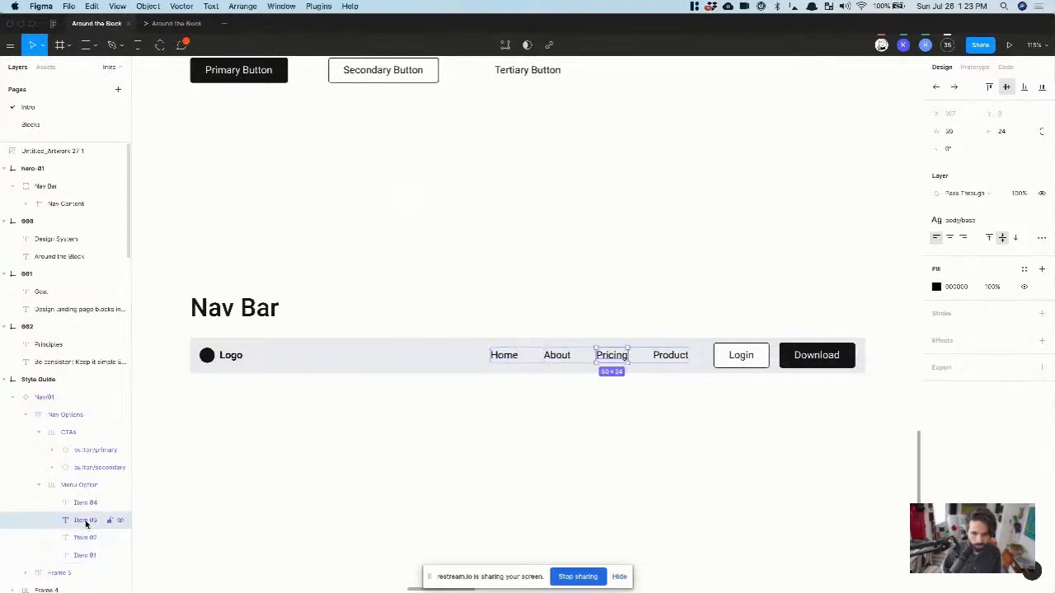
{"action": "left_click", "coordinate": [86, 504]}
Step: Rename the Download and Login button layers in the nav's CTAs group as Primary and Secondary
{"action": "left_click", "coordinate": [746, 357]}
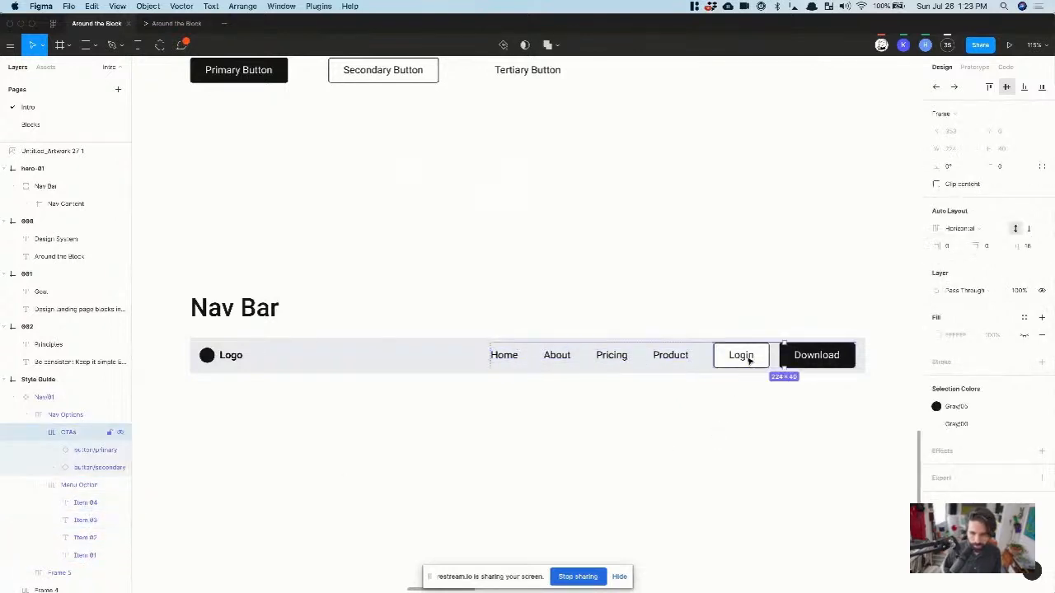
{"action": "left_click", "coordinate": [96, 452]}
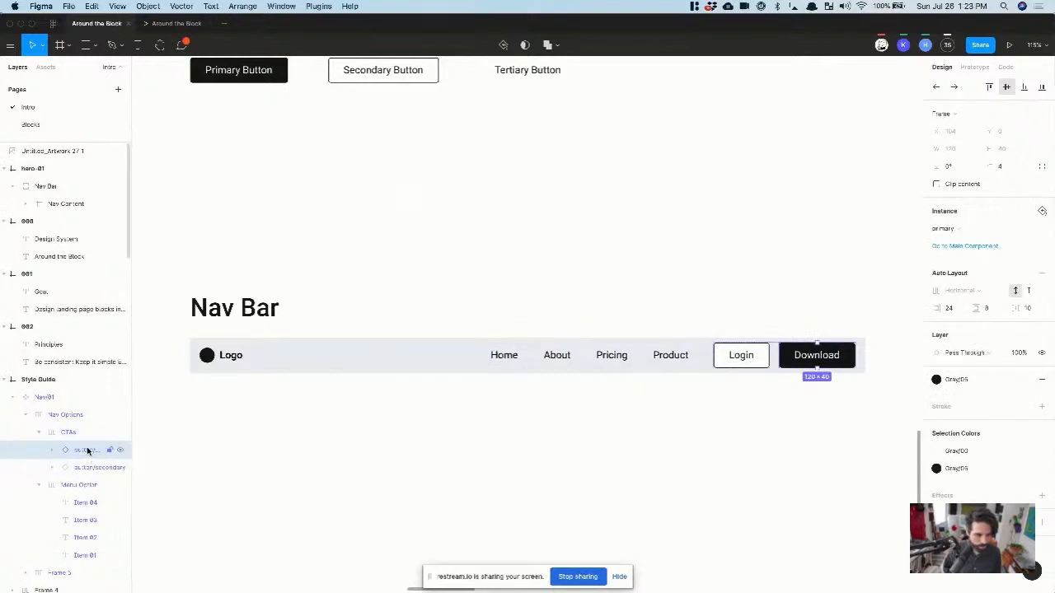
{"action": "double_click", "coordinate": [88, 450]}
{"action": "type", "text": "Primary"}
{"action": "key", "text": "Tab"}
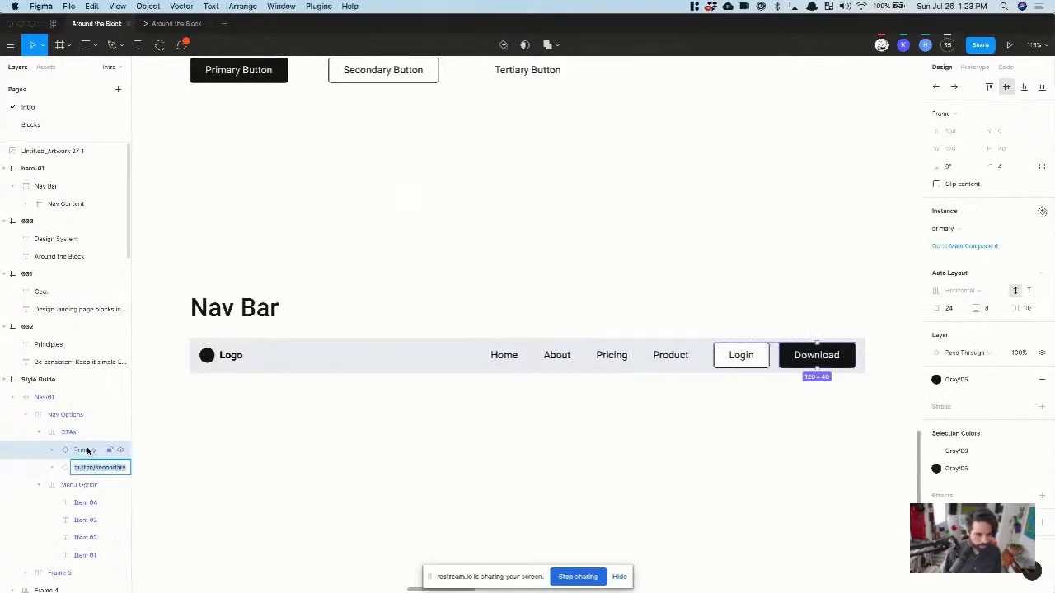
{"action": "type", "text": "s"}
{"action": "type", "text": "econdary"}
{"action": "key", "text": "Return"}
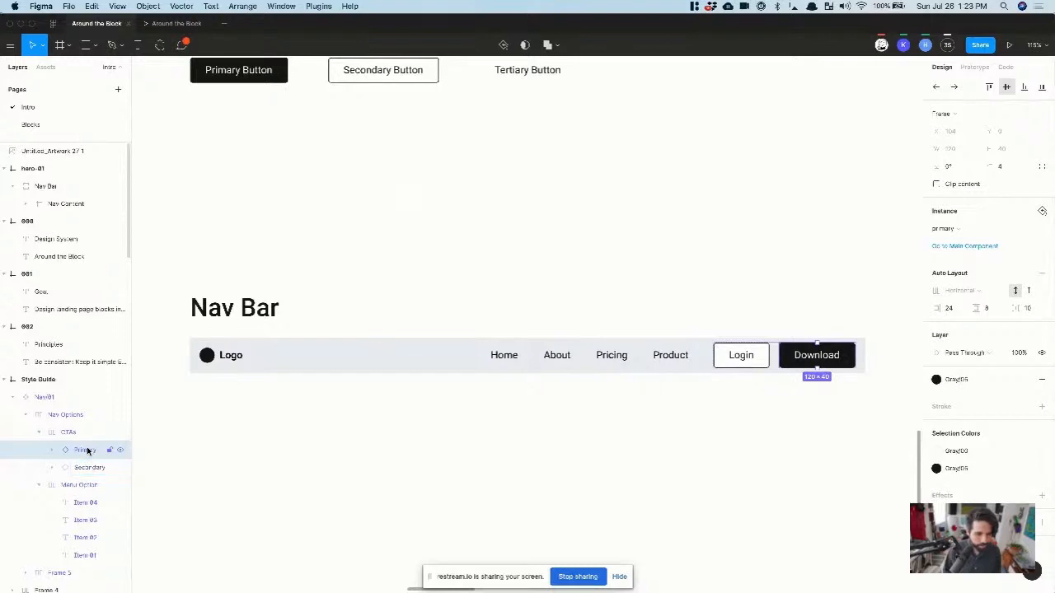
Step: Rename the nav component's Frame 5, which holds the logo text and circle, as Logo Container
{"action": "left_click", "coordinate": [233, 358]}
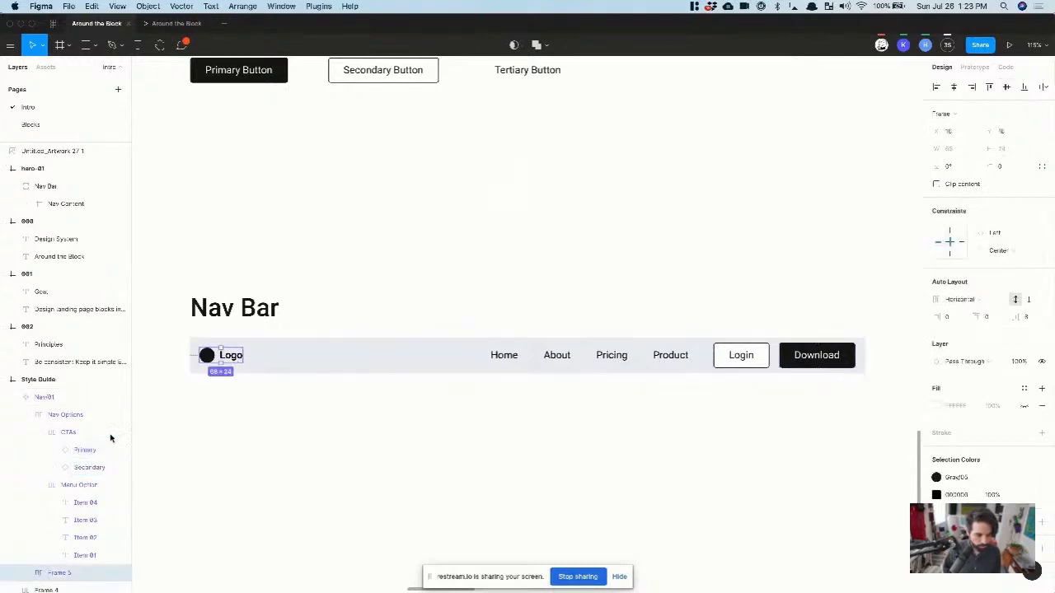
{"action": "scroll", "coordinate": [61, 489], "scroll_direction": "down", "scroll_amount": 3}
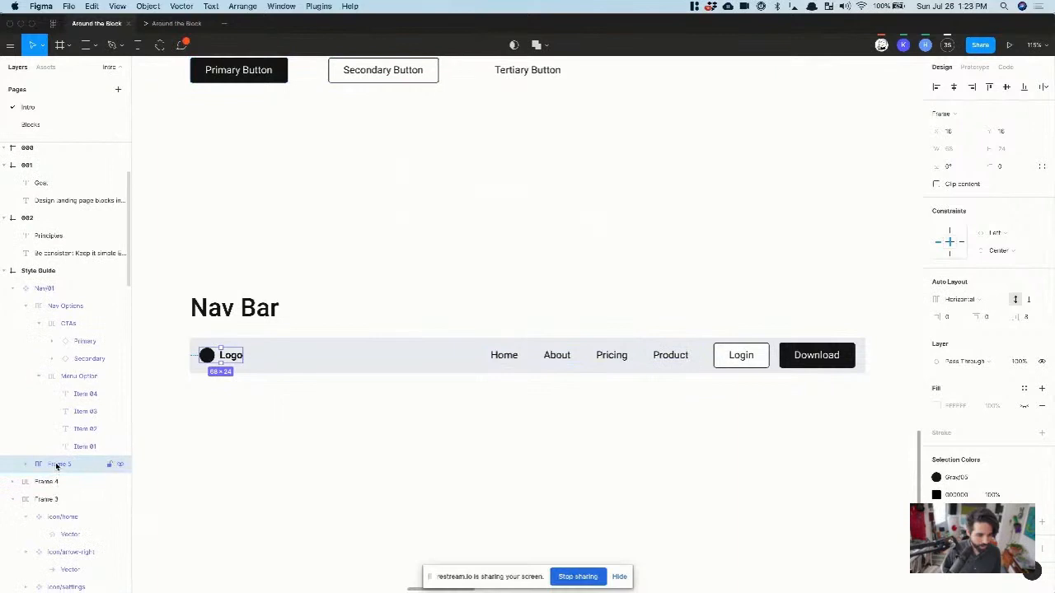
{"action": "double_click", "coordinate": [56, 465]}
{"action": "type", "text": "Logo"}
{"action": "key", "text": "Return"}
{"action": "left_click", "coordinate": [28, 468]}
{"action": "double_click", "coordinate": [53, 465]}
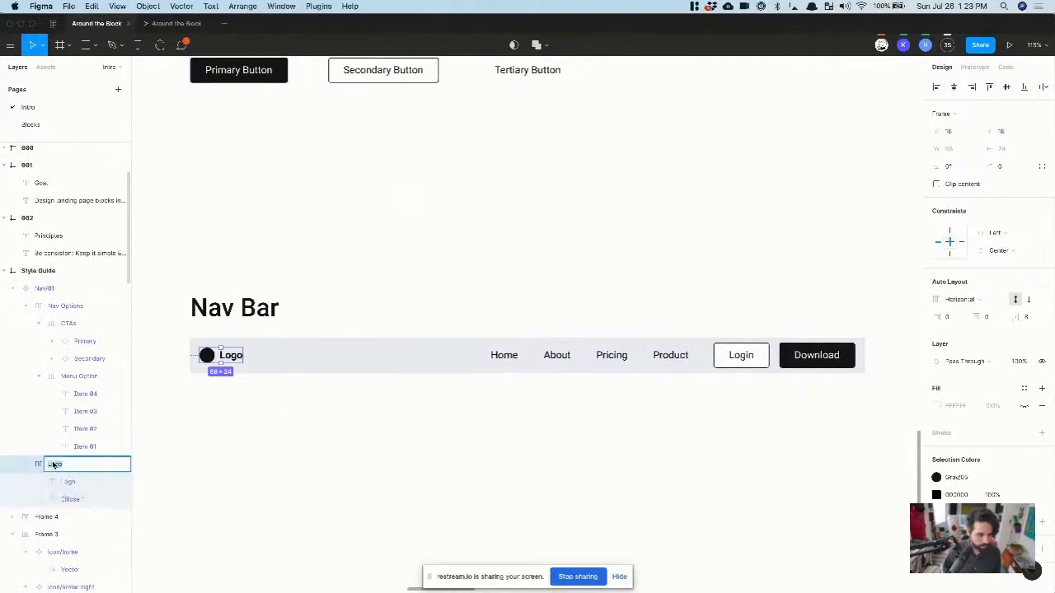
{"action": "type", "text": "Logo Container"}
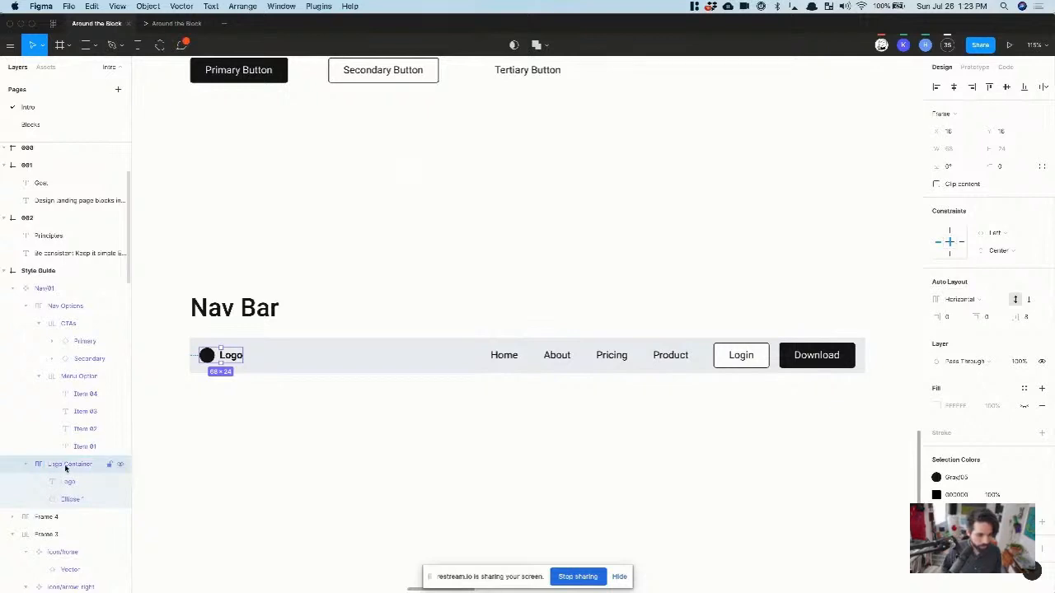
{"action": "key", "text": "Return"}
{"action": "left_click", "coordinate": [73, 484]}
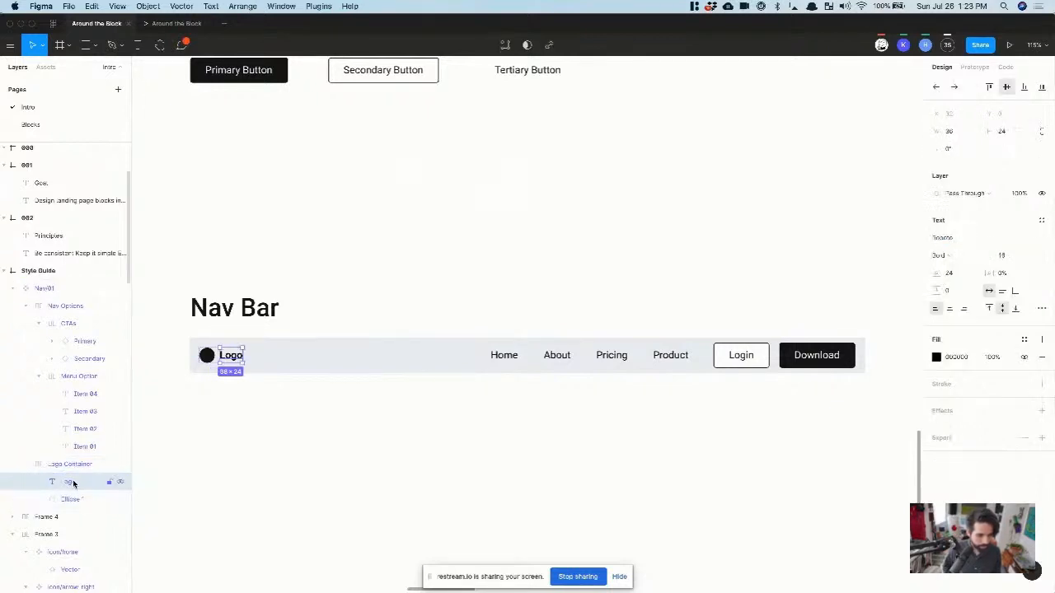
Step: Rename the Logo Container's text layer as Label and its ellipse as Logo Image
{"action": "double_click", "coordinate": [71, 483]}
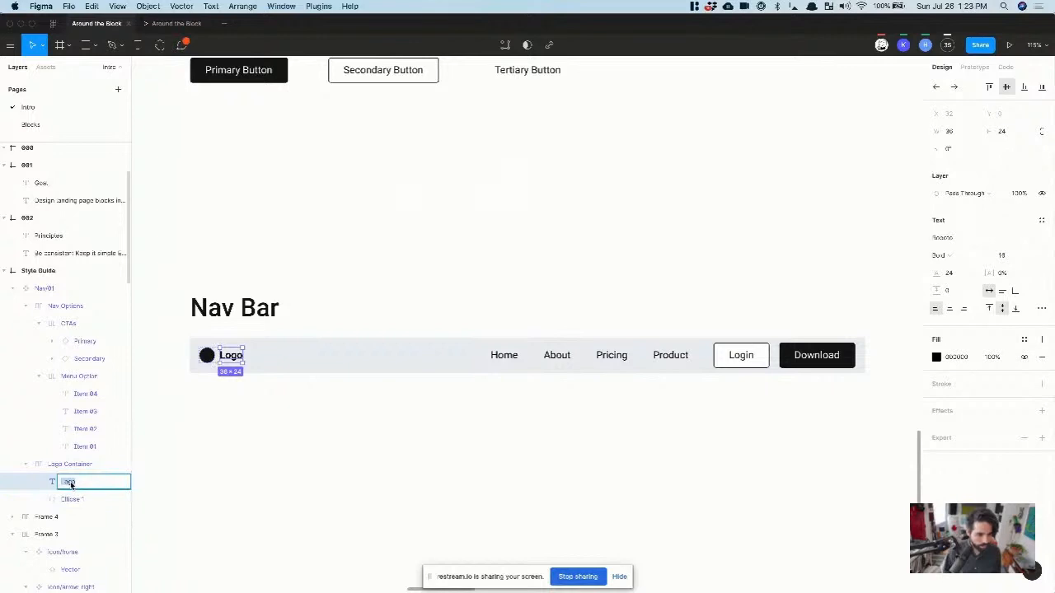
{"action": "type", "text": "Label"}
{"action": "key", "text": "Tab"}
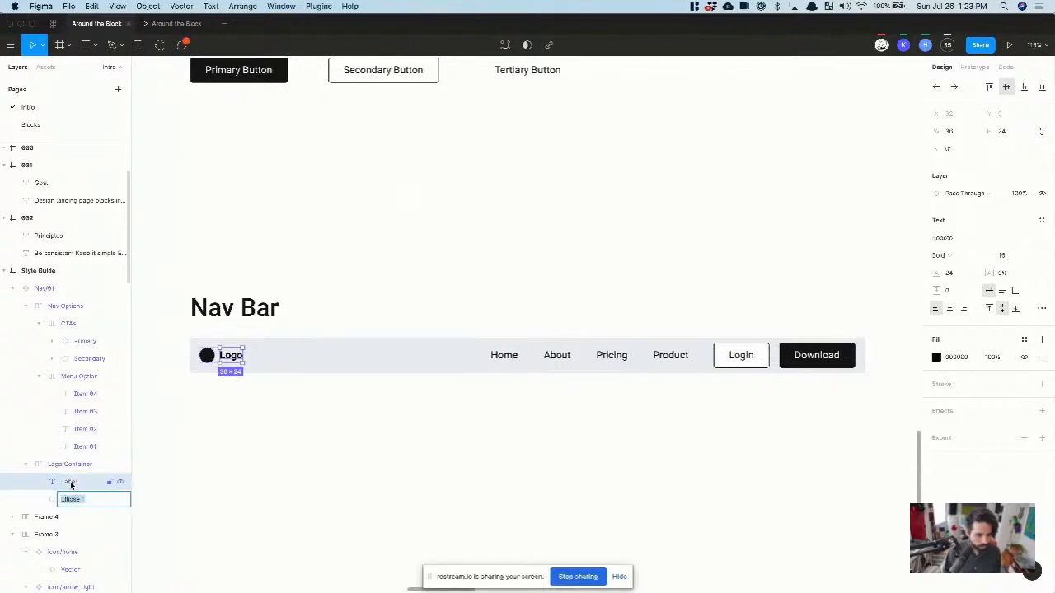
{"action": "type", "text": "Logo Image"}
{"action": "key", "text": "Return"}
{"action": "left_click", "coordinate": [371, 447]}
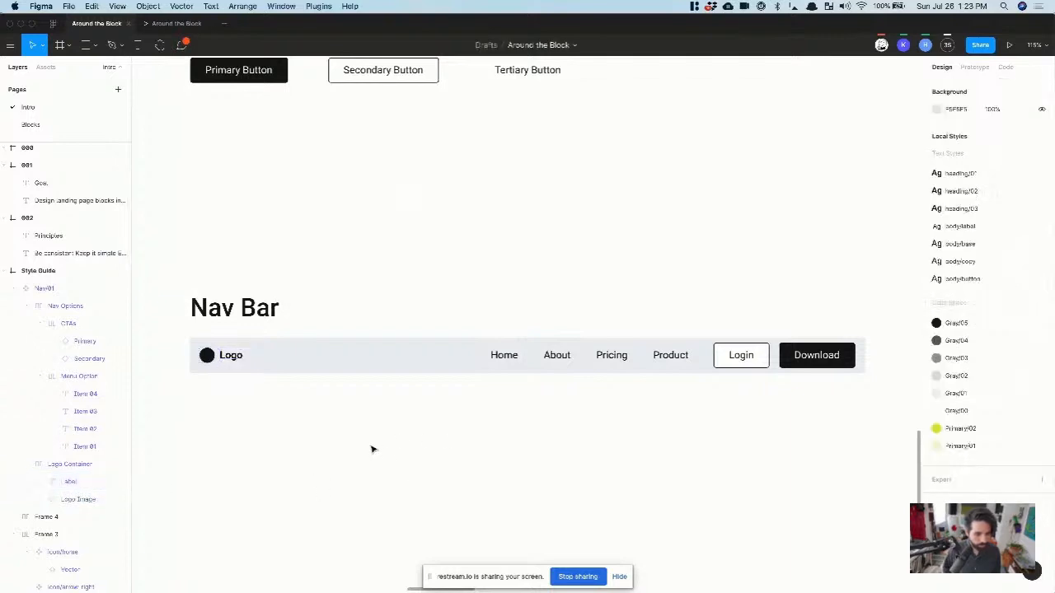
Step: Replace the old nav bar in hero-01 with an instance of the Nav/01 component, placed along the frame's top edge
{"action": "scroll", "coordinate": [372, 449], "scroll_direction": "down", "scroll_amount": 5}
{"action": "left_click", "coordinate": [372, 378]}
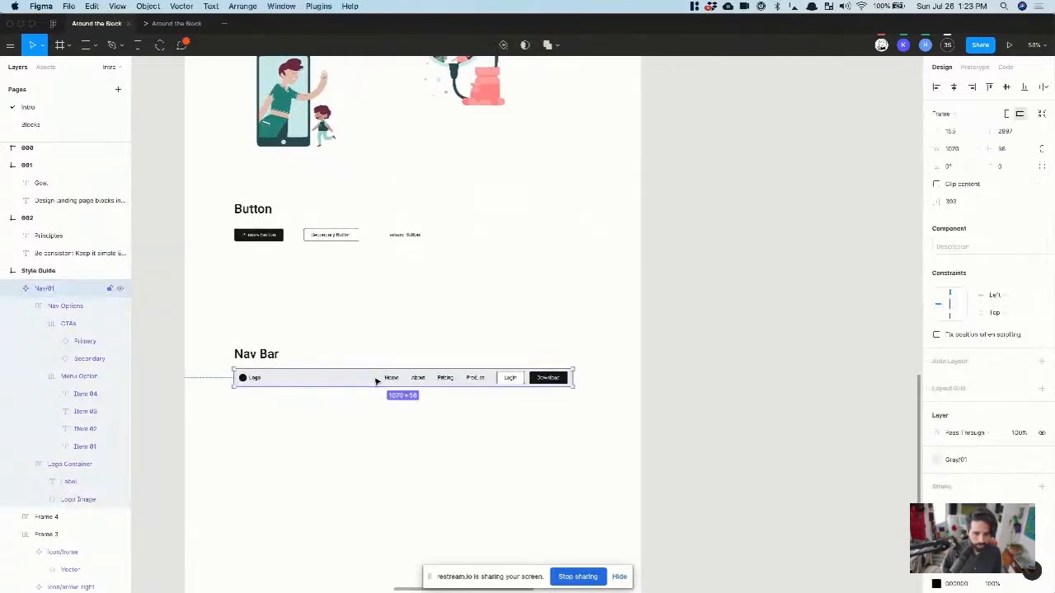
{"action": "scroll", "coordinate": [375, 381], "scroll_direction": "down", "scroll_amount": 4}
{"action": "scroll", "coordinate": [377, 381], "scroll_direction": "up", "scroll_amount": 6}
{"action": "scroll", "coordinate": [377, 381], "scroll_direction": "right", "scroll_amount": 8}
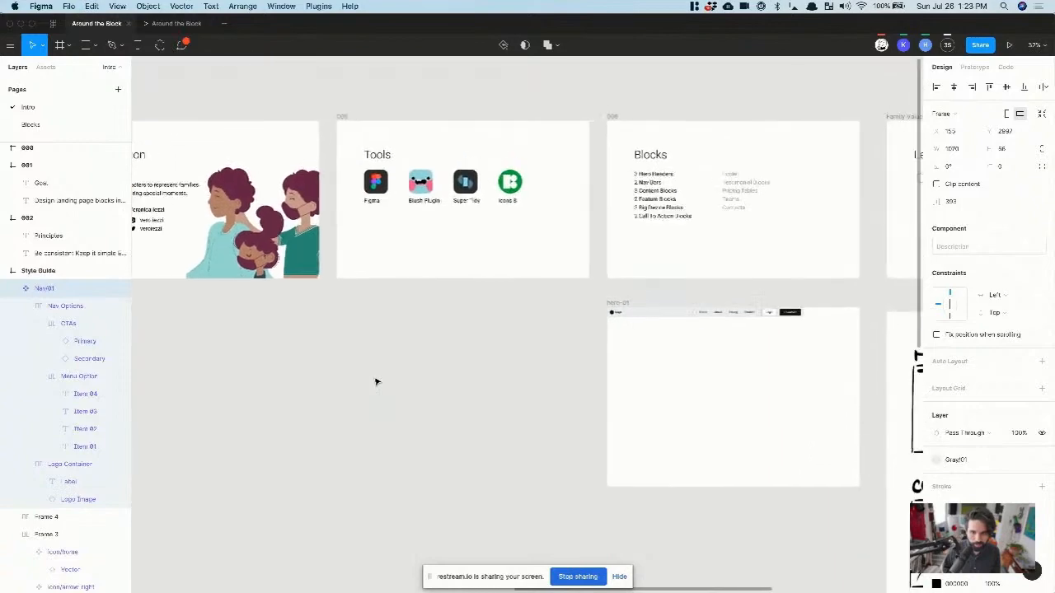
{"action": "left_click", "coordinate": [467, 339]}
{"action": "key", "text": "BackSpace"}
{"action": "scroll", "coordinate": [467, 341], "scroll_direction": "up", "scroll_amount": 5}
{"action": "key", "text": "super+v"}
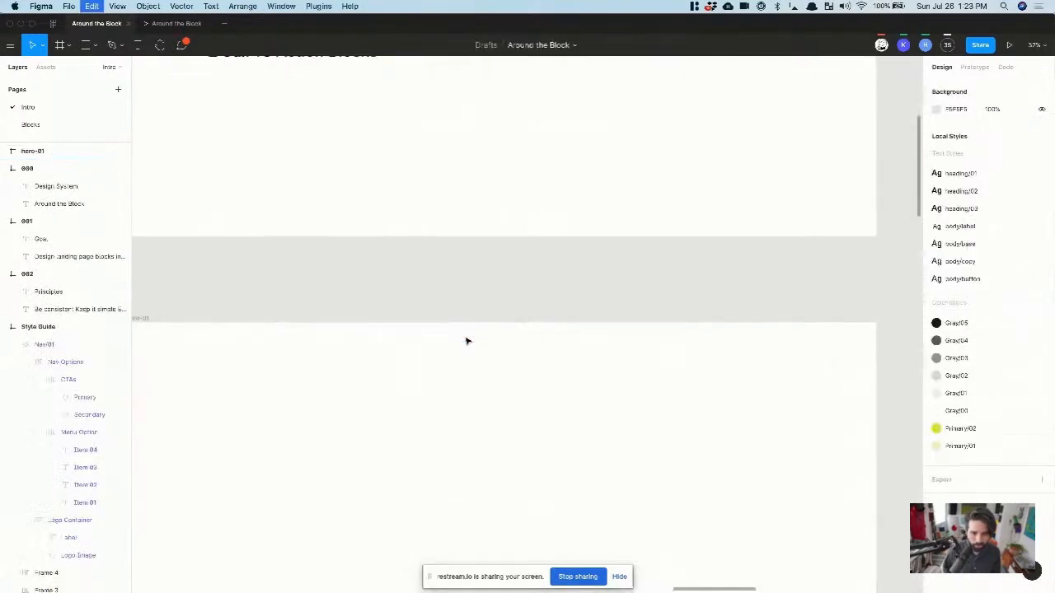
{"action": "scroll", "coordinate": [461, 328], "scroll_direction": "down", "scroll_amount": 5}
{"action": "left_click_drag", "start_coordinate": [459, 333], "coordinate": [411, 343]}
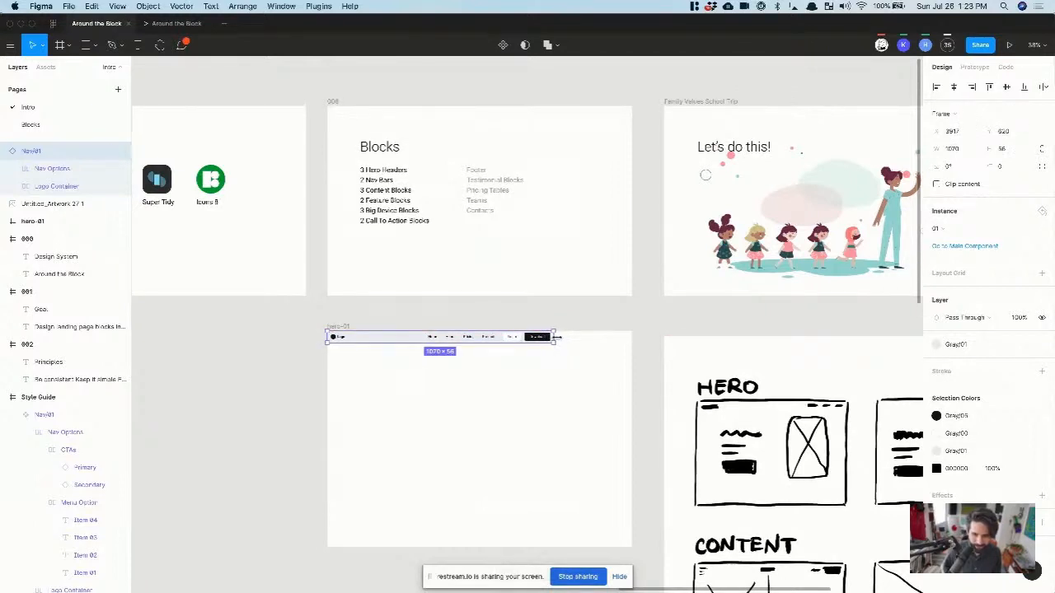
Step: Stretch the Nav/01 instance to hero-01's full 1440 width
{"action": "scroll", "coordinate": [556, 337], "scroll_direction": "up", "scroll_amount": 3}
{"action": "left_click_drag", "start_coordinate": [550, 336], "coordinate": [677, 335]}
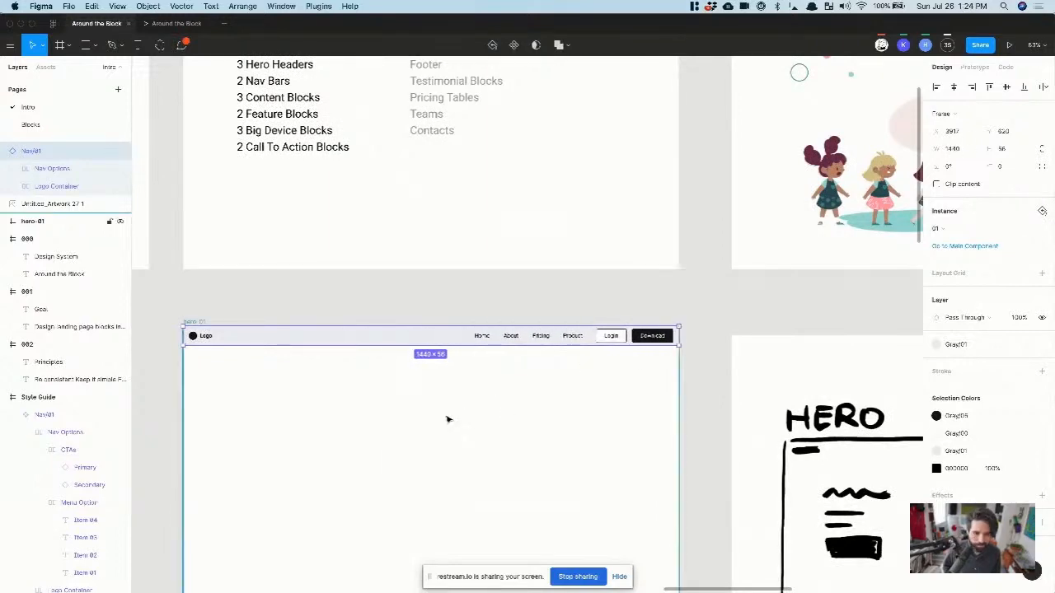
{"action": "scroll", "coordinate": [440, 426], "scroll_direction": "down", "scroll_amount": 3}
{"action": "left_click", "coordinate": [435, 452]}
{"action": "scroll", "coordinate": [422, 379], "scroll_direction": "down", "scroll_amount": 3}
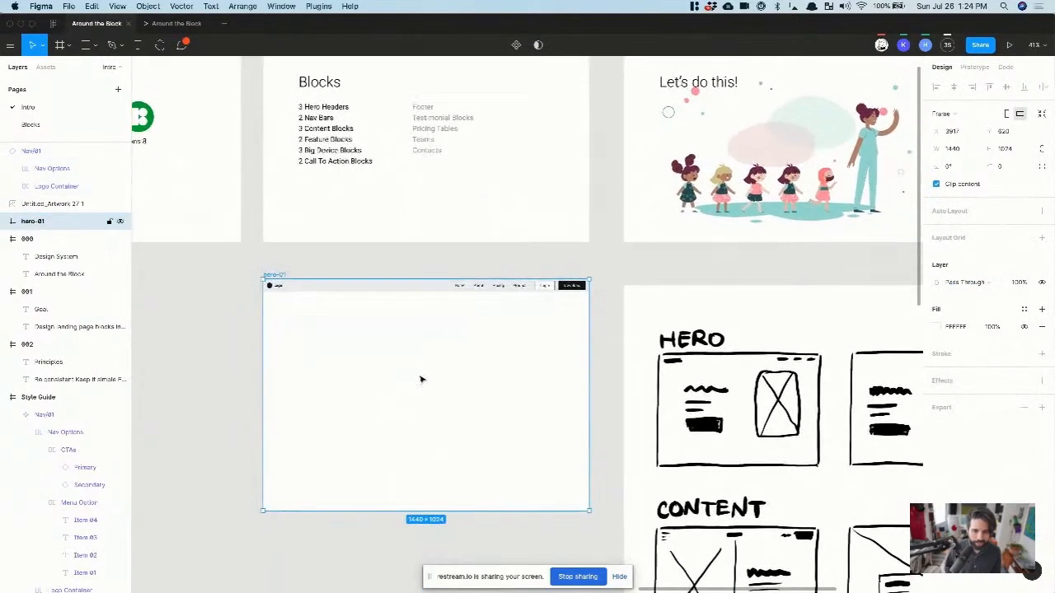
Step: Change the fill of the Style Guide's main Nav/01 component to the Gray/00 color style
{"action": "scroll", "coordinate": [421, 379], "scroll_direction": "left", "scroll_amount": 3}
{"action": "scroll", "coordinate": [421, 379], "scroll_direction": "down", "scroll_amount": 4}
{"action": "scroll", "coordinate": [421, 379], "scroll_direction": "left", "scroll_amount": 3}
{"action": "scroll", "coordinate": [344, 402], "scroll_direction": "up", "scroll_amount": 4}
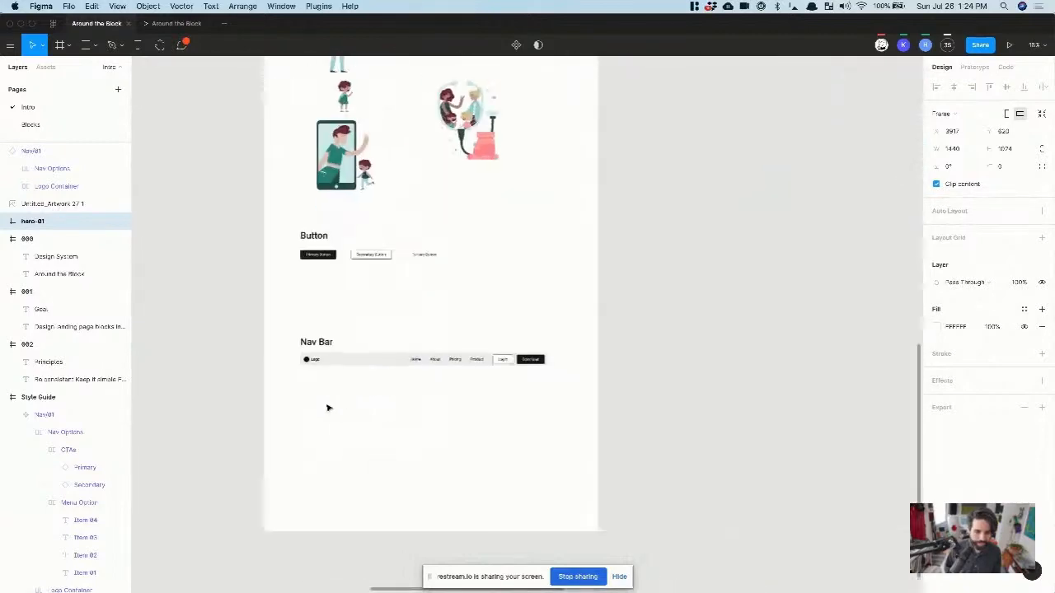
{"action": "left_click", "coordinate": [337, 355]}
{"action": "scroll", "coordinate": [336, 351], "scroll_direction": "up", "scroll_amount": 3}
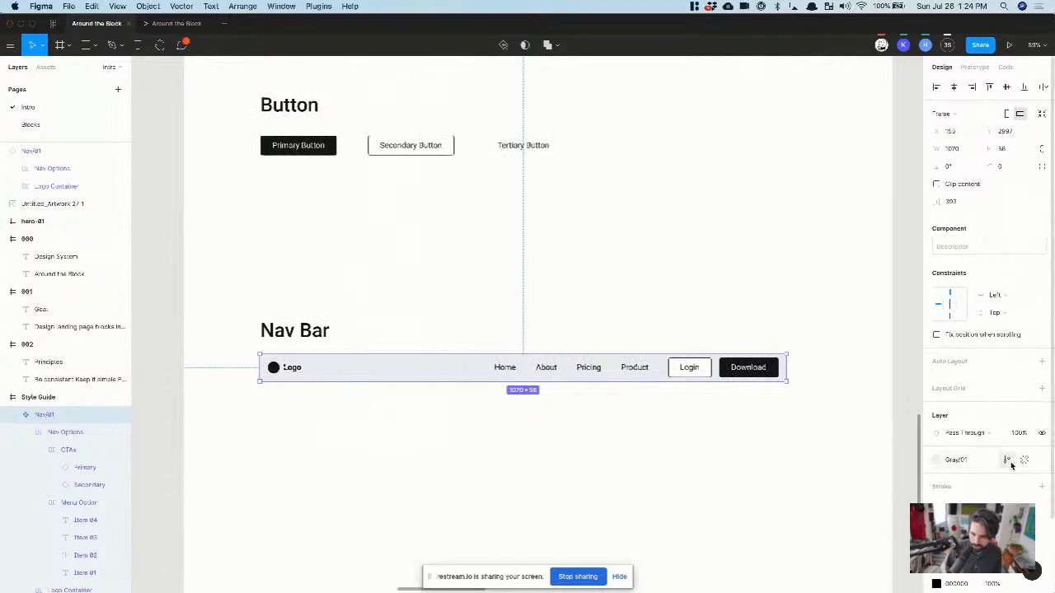
{"action": "left_click", "coordinate": [966, 462]}
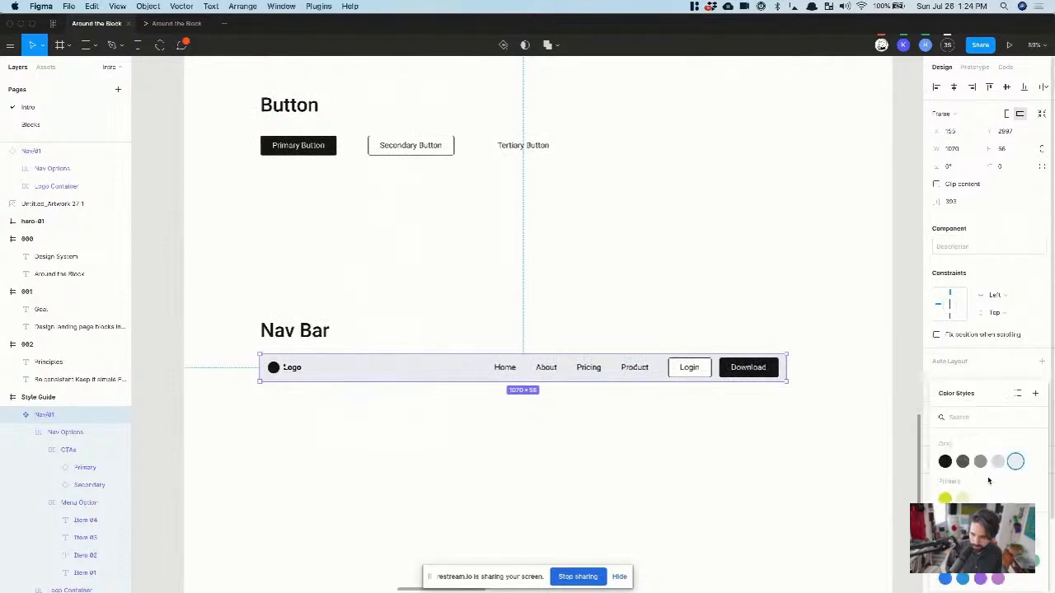
{"action": "left_click", "coordinate": [1035, 462]}
{"action": "left_click", "coordinate": [671, 452]}
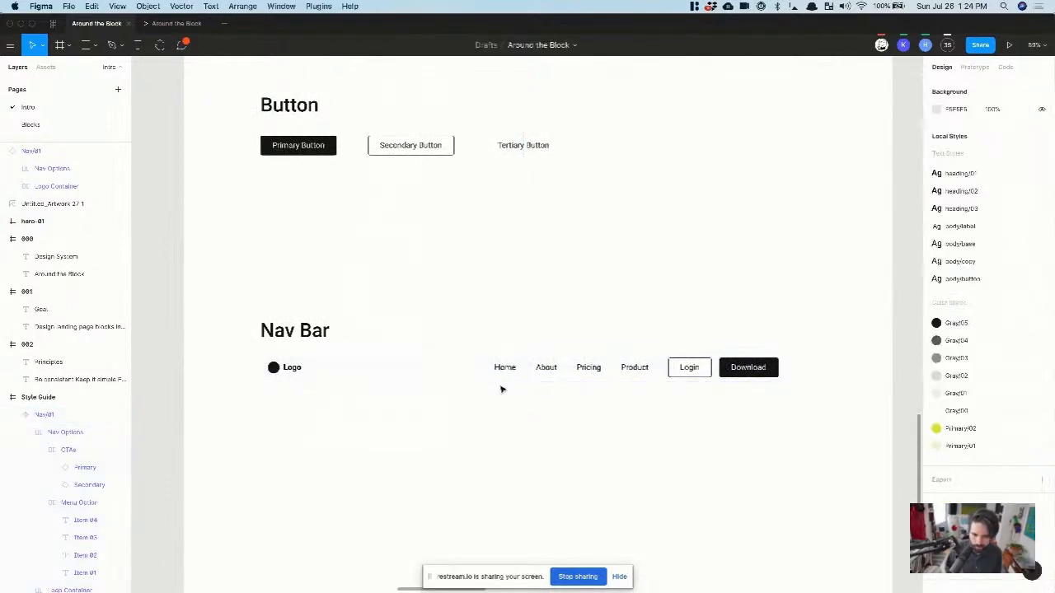
Step: Draw a rectangle about 21 × 7 inside the Nav/01 component and fill it with Gray/05
{"action": "left_click", "coordinate": [464, 380]}
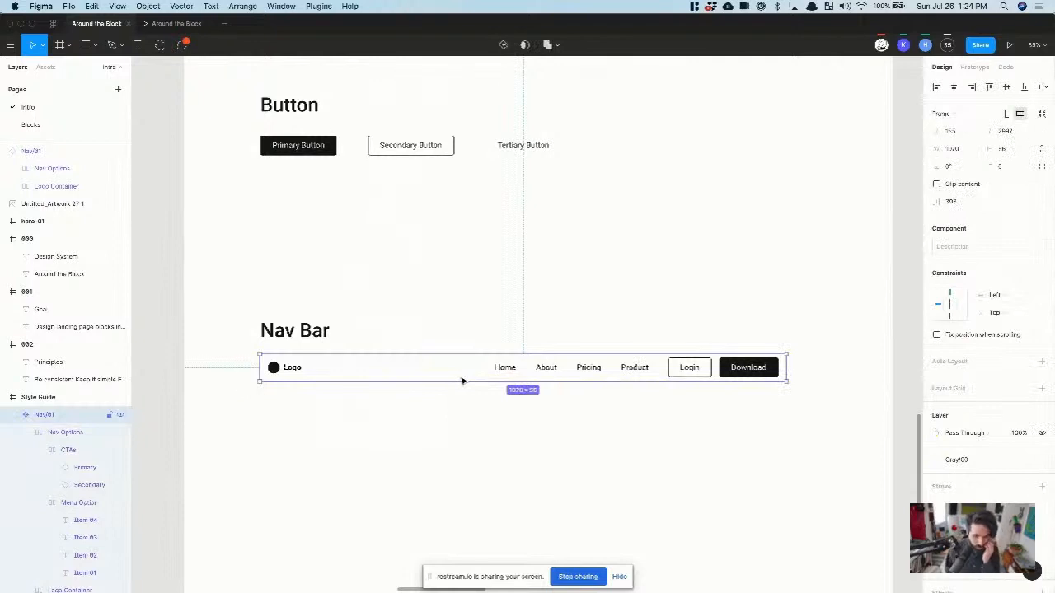
{"action": "scroll", "coordinate": [463, 380], "scroll_direction": "up", "scroll_amount": 3}
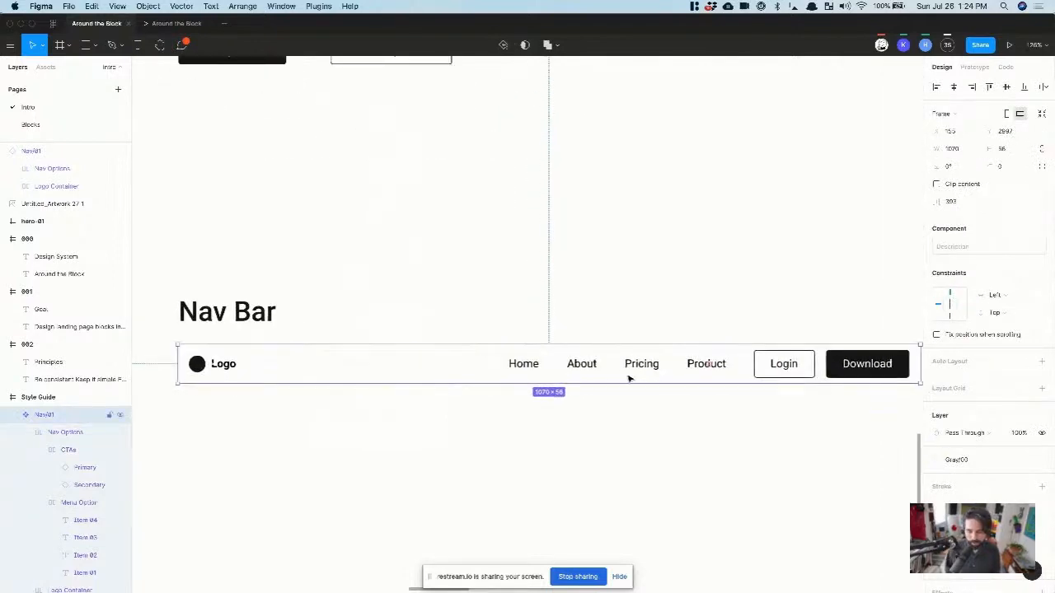
{"action": "key", "text": "l"}
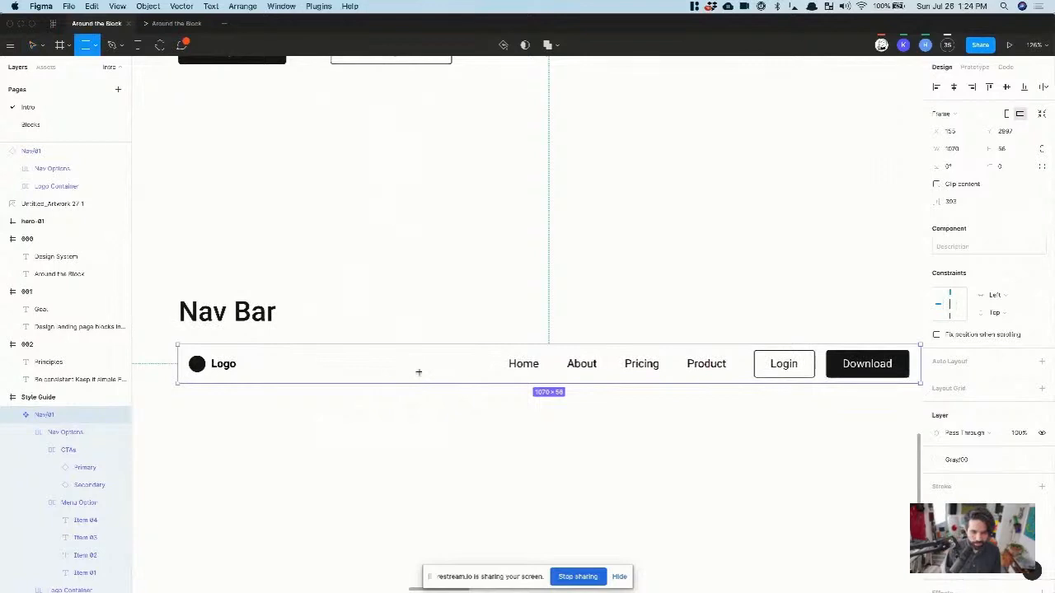
{"action": "left_click_drag", "start_coordinate": [407, 365], "coordinate": [428, 373]}
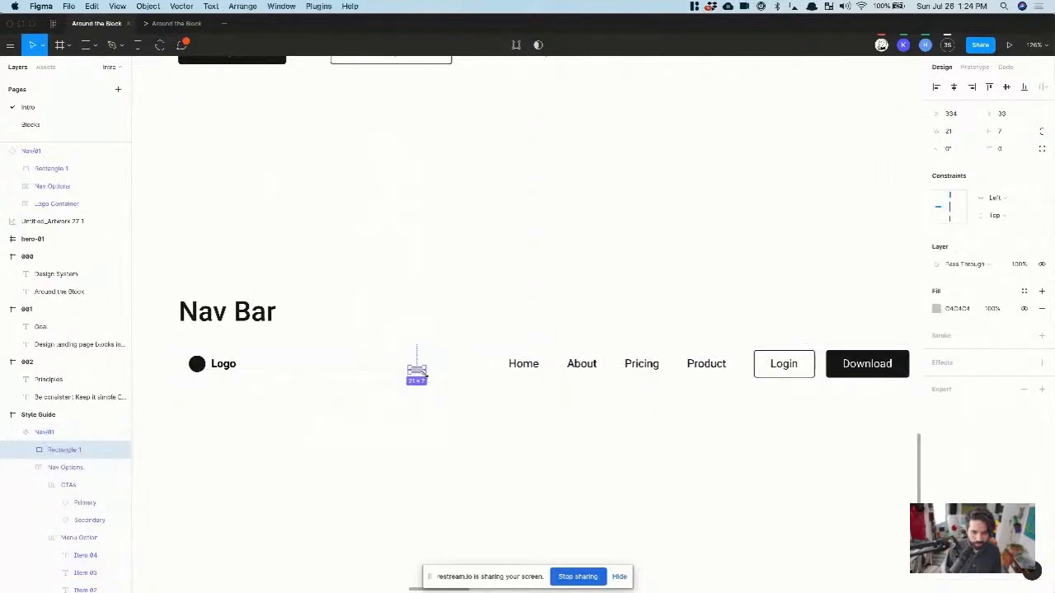
{"action": "left_click", "coordinate": [1023, 291]}
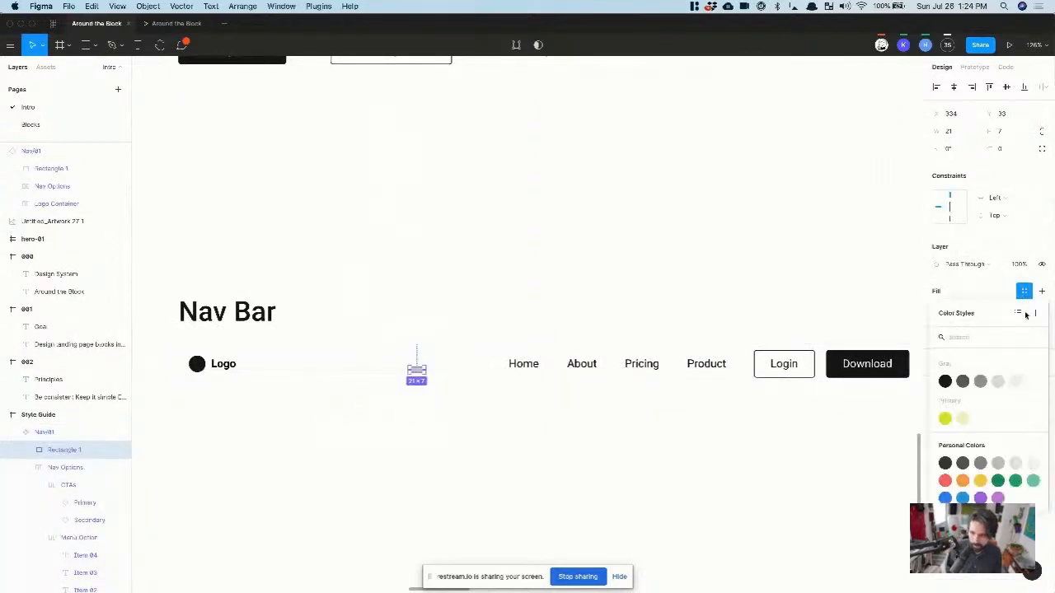
{"action": "left_click", "coordinate": [945, 381]}
Step: Set the rectangle's height to 1 and align it to the nav component's left and bottom edges
{"action": "left_click", "coordinate": [1010, 131]}
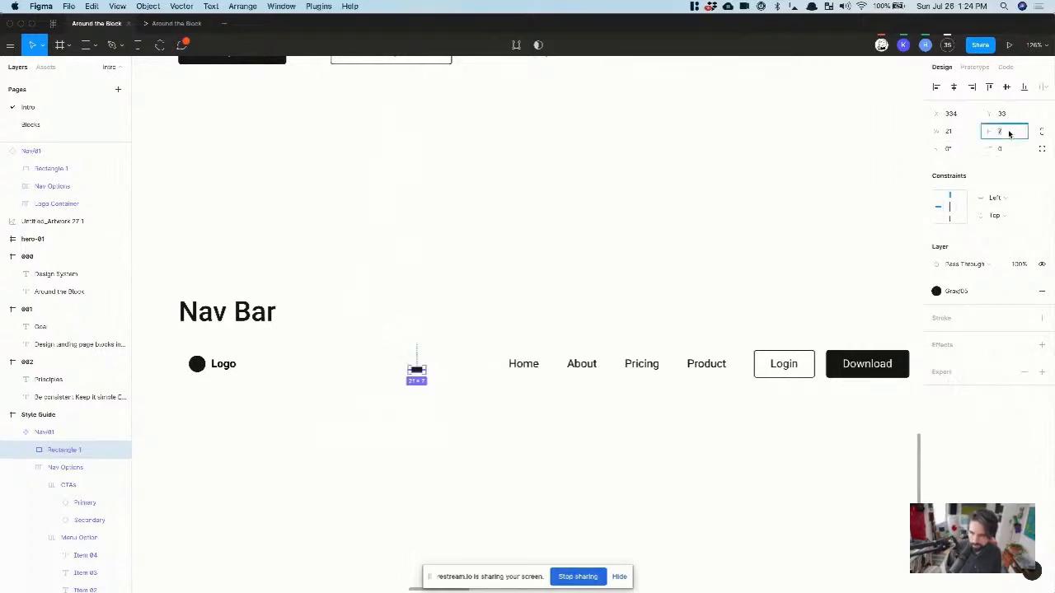
{"action": "type", "text": "1"}
{"action": "key", "text": "Return"}
{"action": "left_click", "coordinate": [936, 87]}
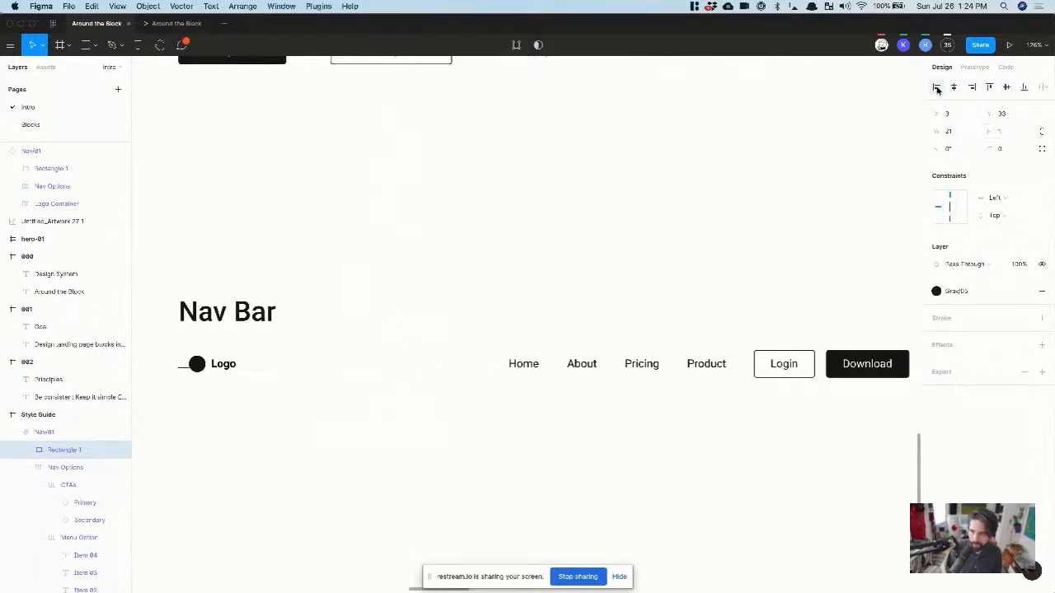
{"action": "left_click", "coordinate": [1025, 87]}
Step: Try to widen the thin rectangle at the nav component's bottom edge by entering a new width
{"action": "left_click", "coordinate": [948, 132]}
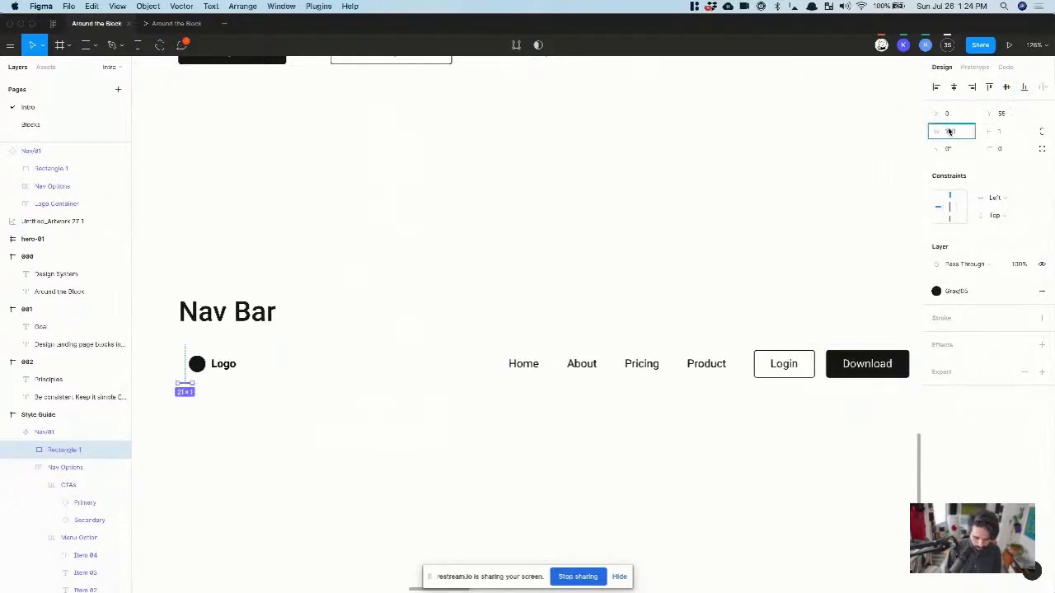
{"action": "key", "text": "Return"}
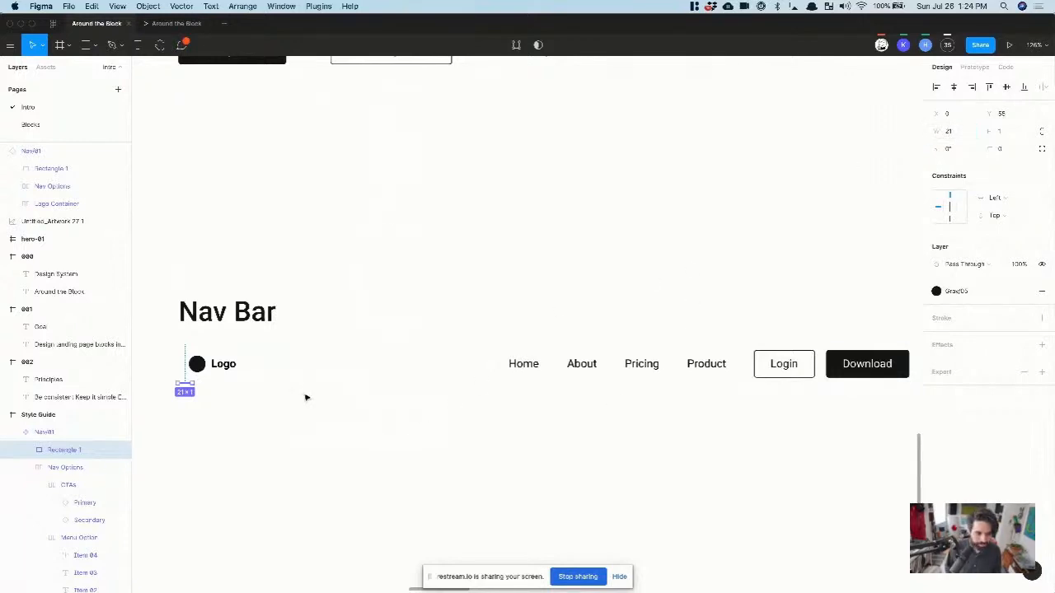
{"action": "scroll", "coordinate": [216, 389], "scroll_direction": "up", "scroll_amount": 5}
{"action": "scroll", "coordinate": [216, 391], "scroll_direction": "down", "scroll_amount": 5}
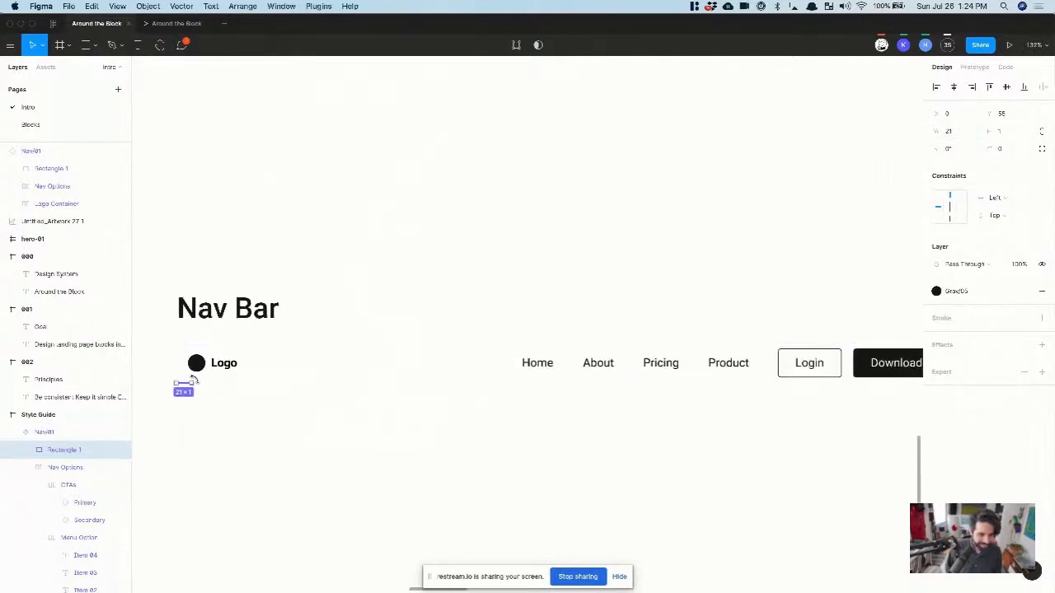
Step: Set the main Nav/01 component's width to 1080
{"action": "left_click", "coordinate": [295, 475]}
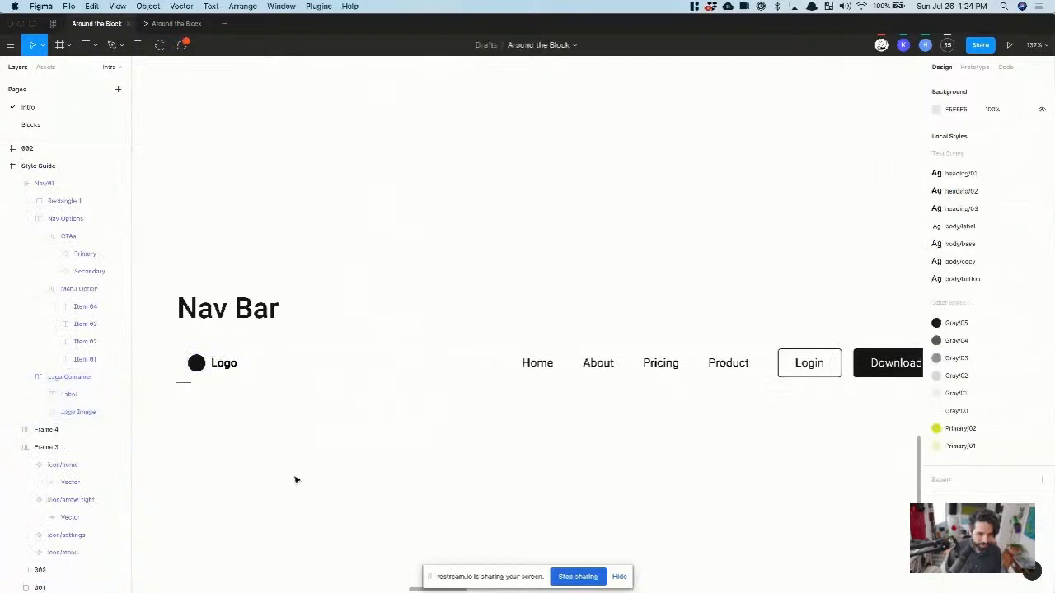
{"action": "left_click", "coordinate": [292, 377]}
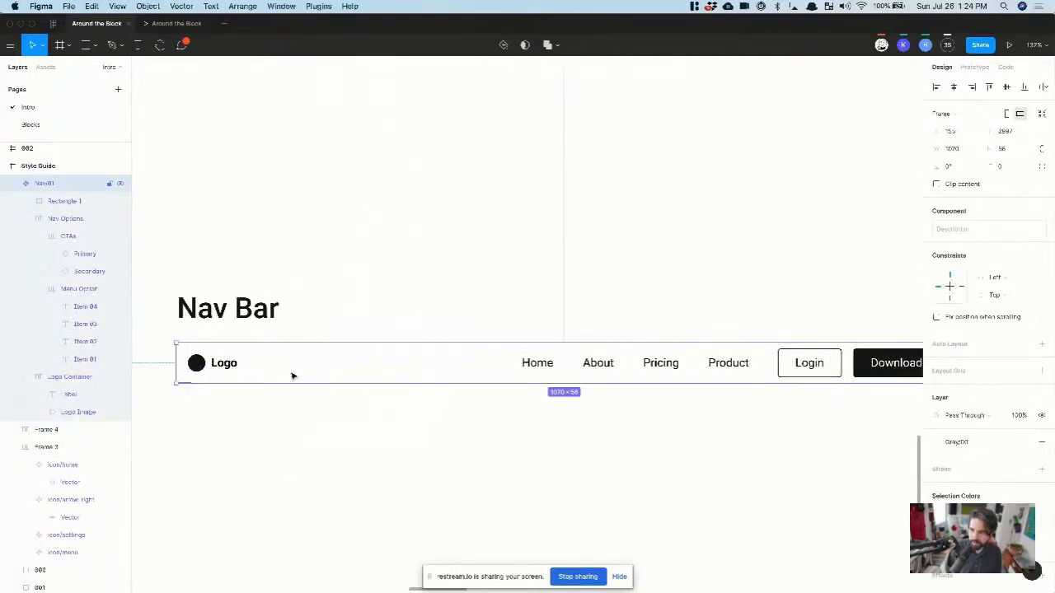
{"action": "left_click", "coordinate": [252, 418]}
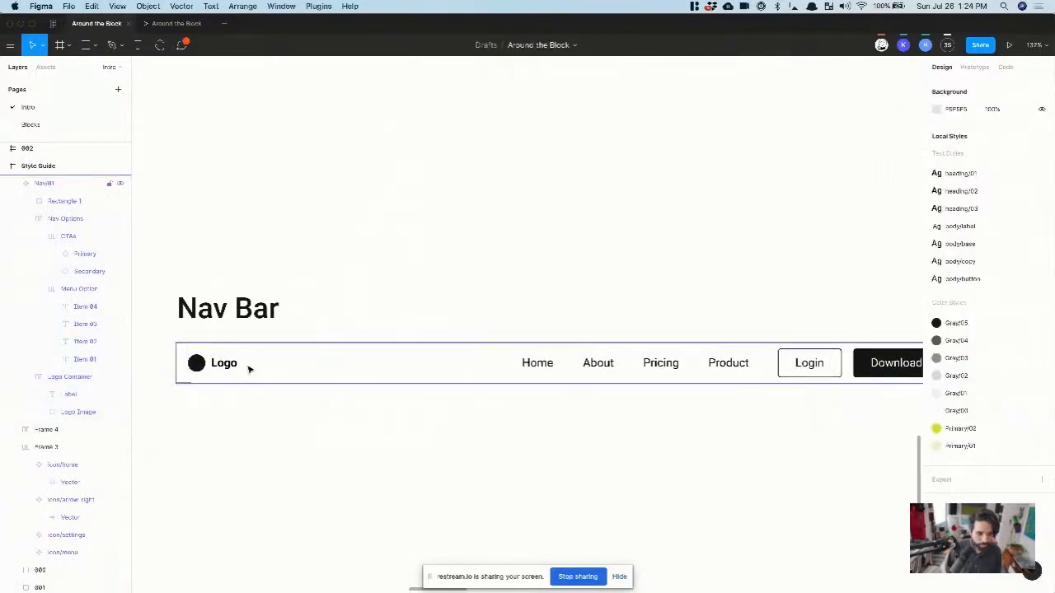
{"action": "left_click", "coordinate": [247, 367]}
{"action": "left_click", "coordinate": [969, 153]}
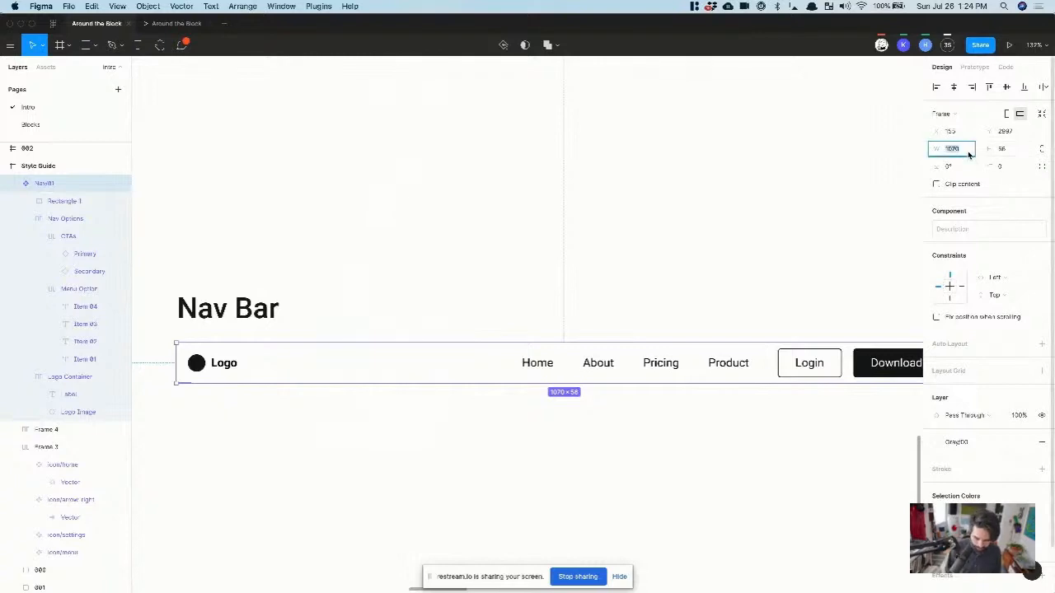
{"action": "type", "text": "1080"}
{"action": "key", "text": "Return"}
{"action": "left_click", "coordinate": [200, 422]}
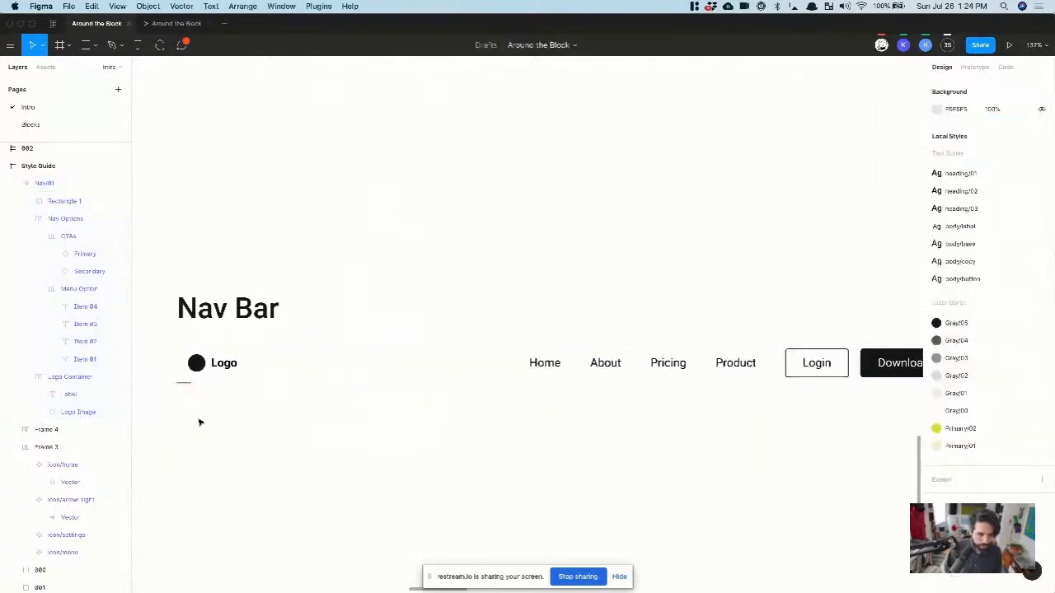
Step: Rename the thin rectangle in Nav/01 as Bottom Border and send it to the back of the component
{"action": "left_click", "coordinate": [184, 383]}
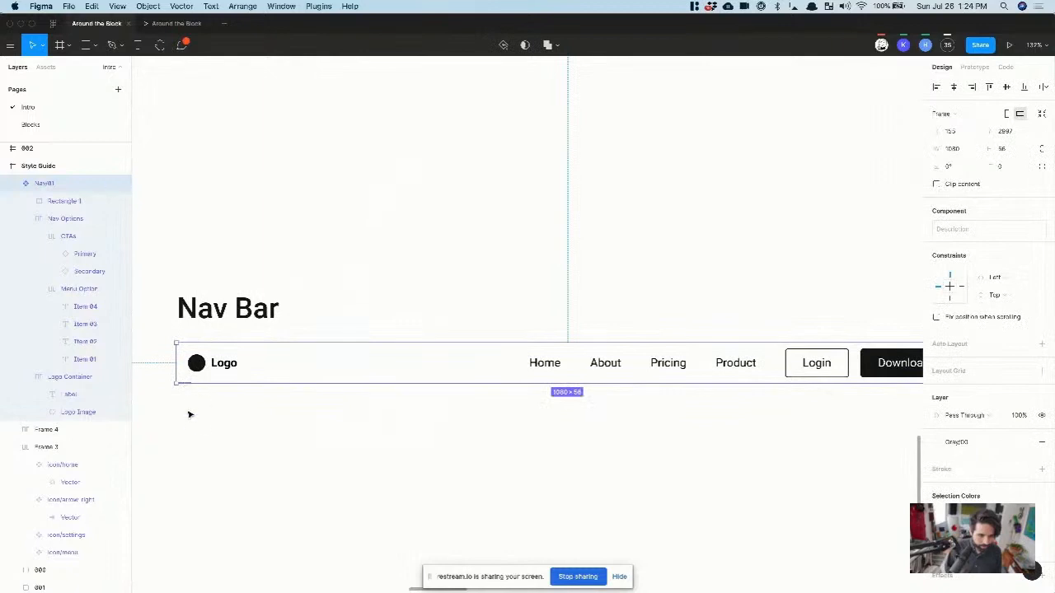
{"action": "scroll", "coordinate": [190, 414], "scroll_direction": "up", "scroll_amount": 5}
{"action": "left_click", "coordinate": [193, 354]}
{"action": "left_click", "coordinate": [193, 329]}
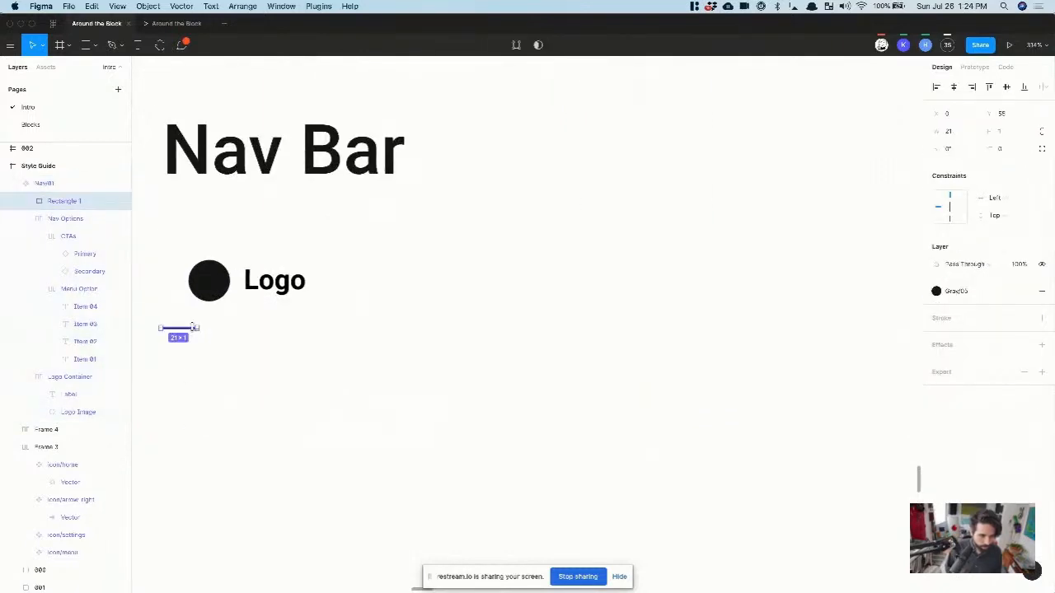
{"action": "key", "text": "super+r"}
{"action": "type", "text": "S"}
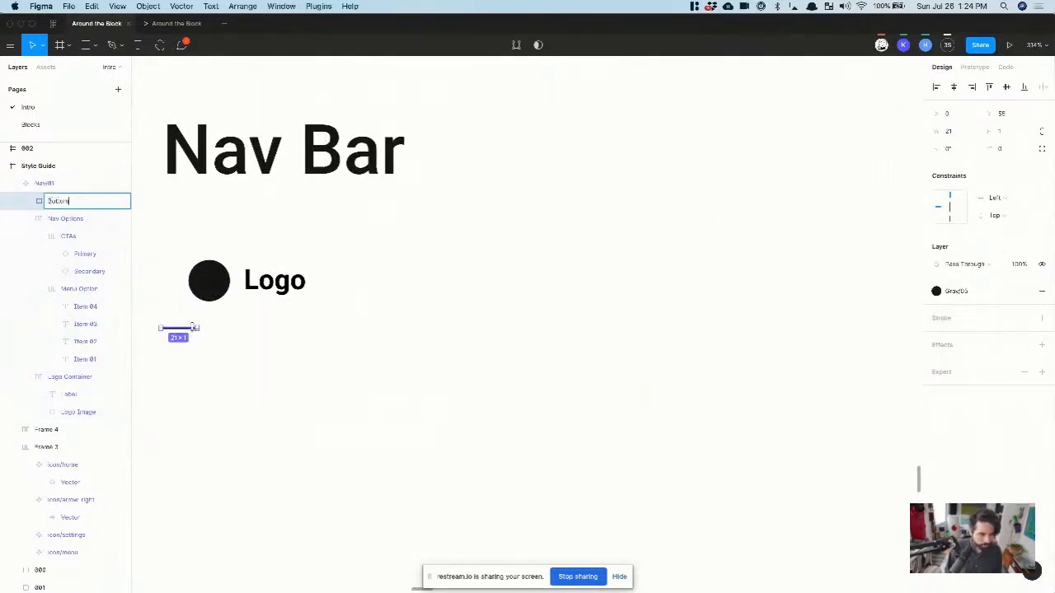
{"action": "type", "text": "ottom Border"}
{"action": "key", "text": "Return"}
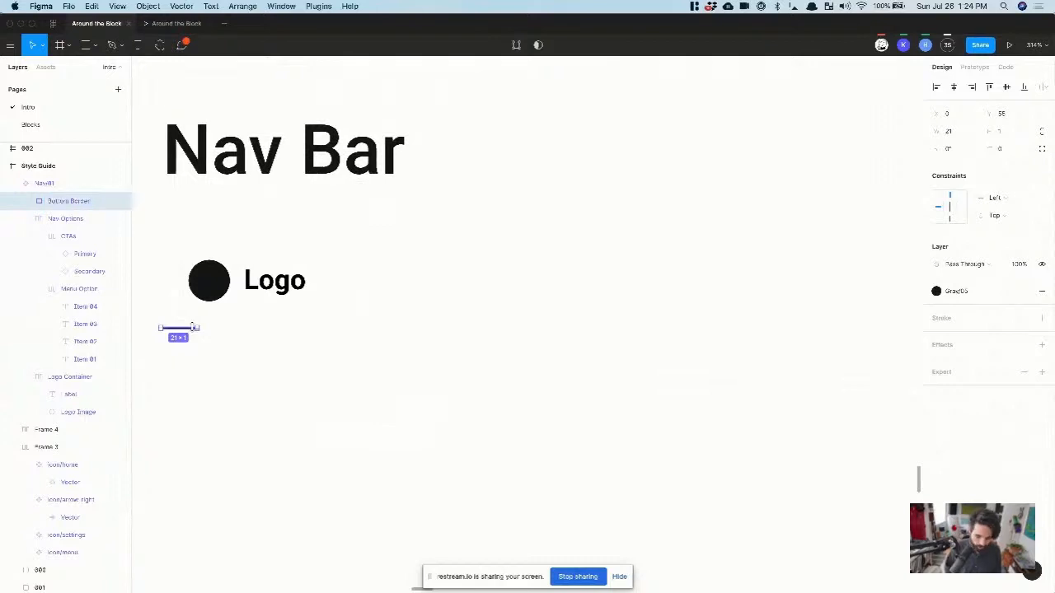
{"action": "key", "text": "super+alt+bracketleft"}
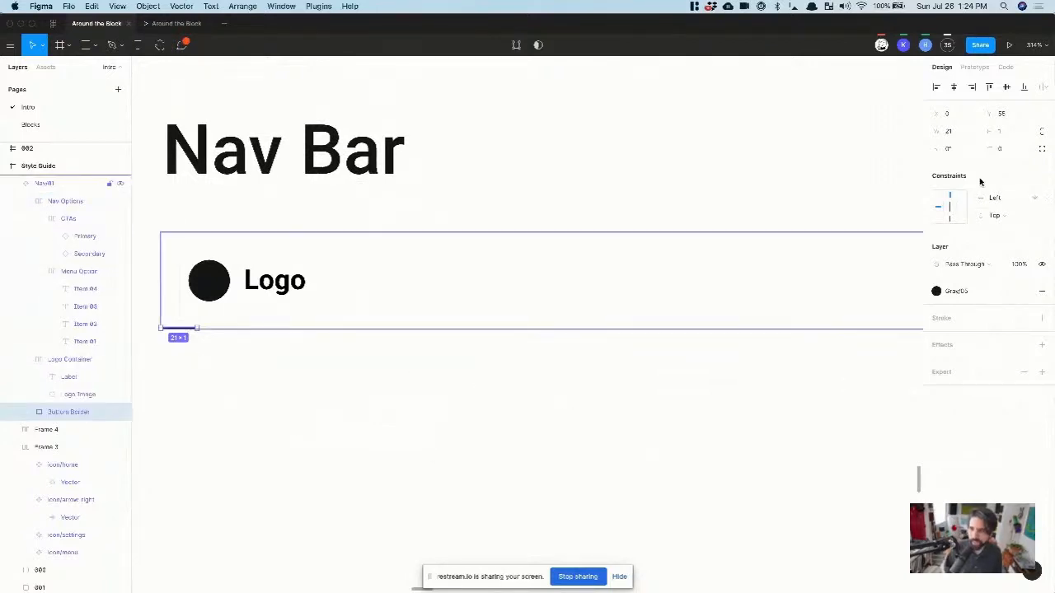
Step: Set the Bottom Border's width to 1080 and its constraints to Scale horizontally and Bottom vertically
{"action": "left_click", "coordinate": [960, 133]}
{"action": "type", "text": "1080"}
{"action": "key", "text": "Return"}
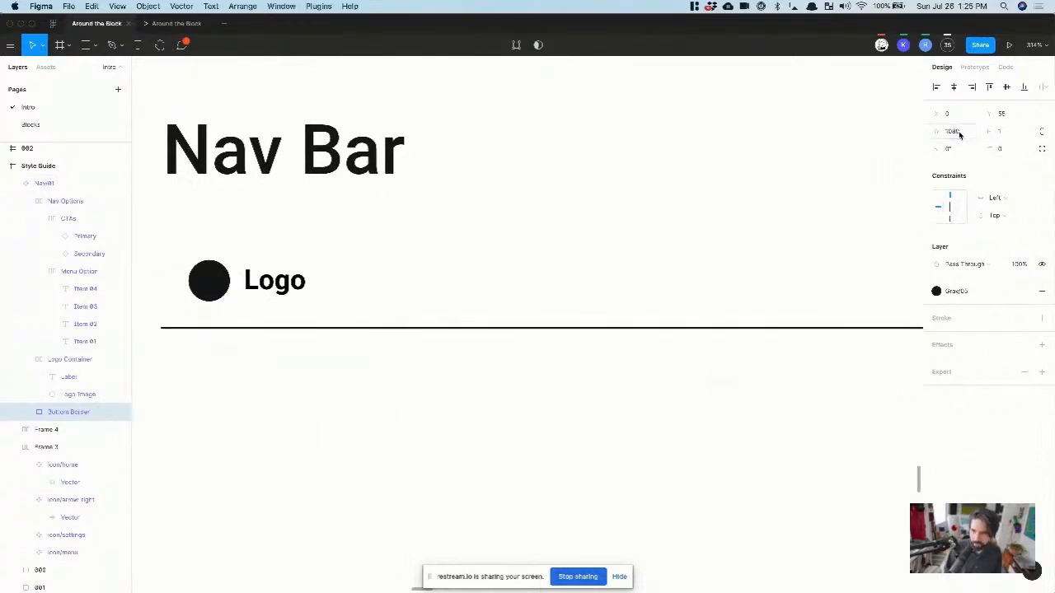
{"action": "left_click", "coordinate": [993, 201]}
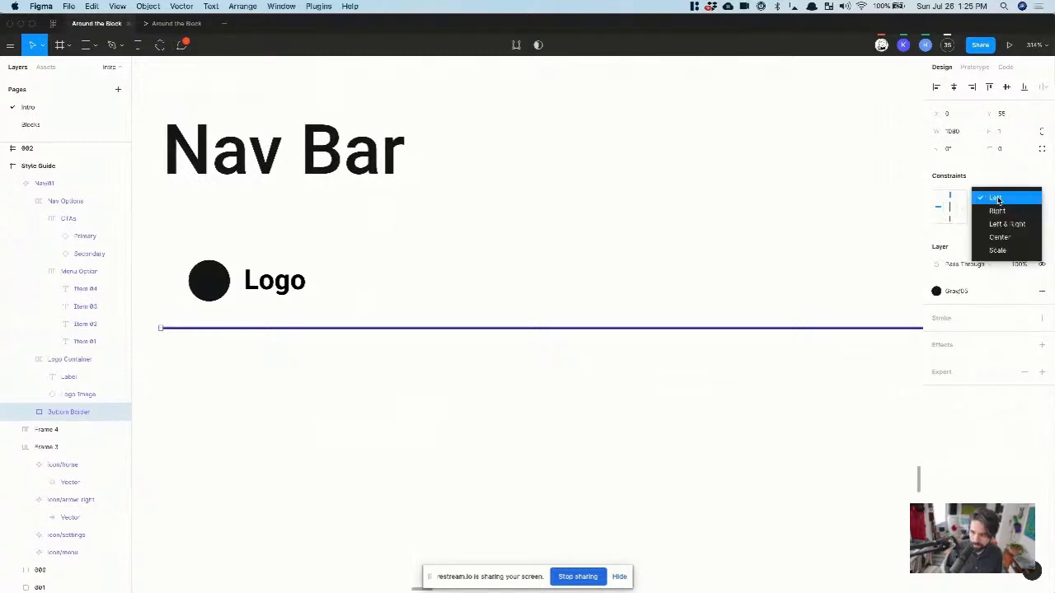
{"action": "left_click", "coordinate": [1020, 249]}
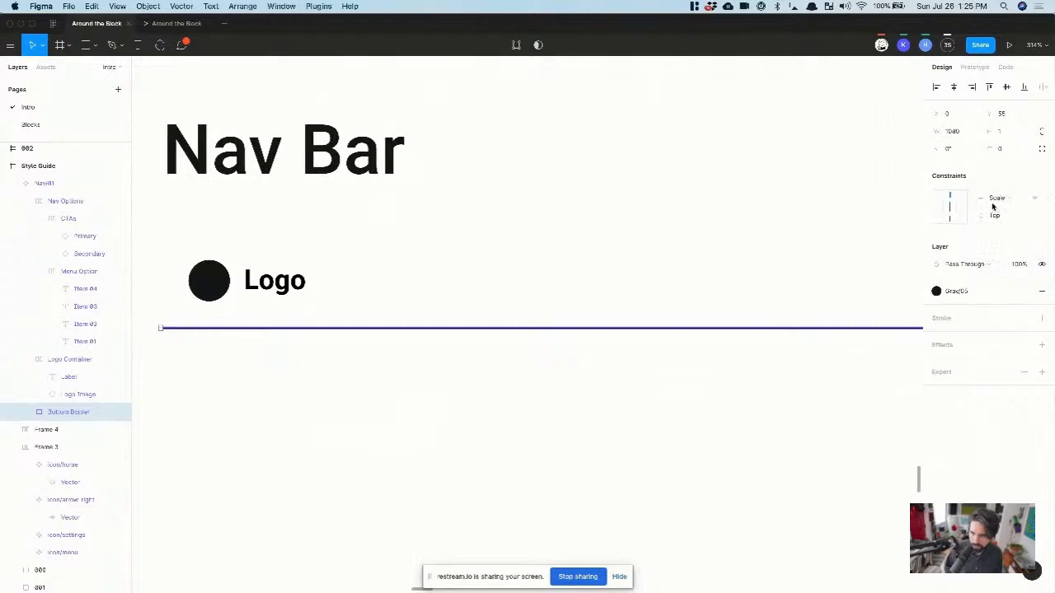
{"action": "left_click", "coordinate": [950, 219]}
Step: Examine how the bottom border and the nav options render on the nav bar instance in the hero-01 frame
{"action": "scroll", "coordinate": [672, 304], "scroll_direction": "down", "scroll_amount": 10}
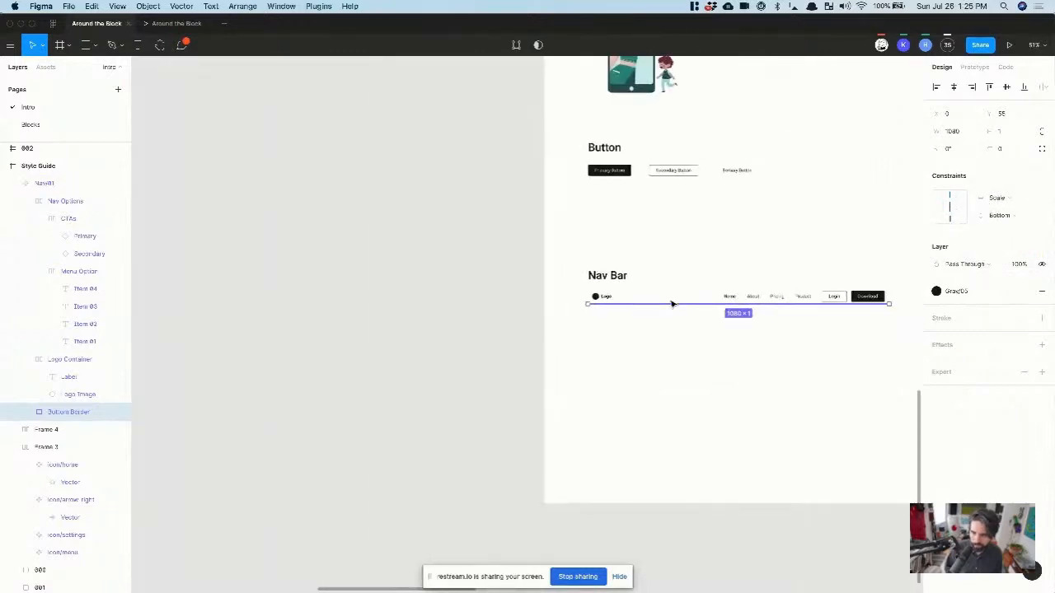
{"action": "scroll", "coordinate": [672, 304], "scroll_direction": "right", "scroll_amount": 1}
{"action": "scroll", "coordinate": [672, 303], "scroll_direction": "down", "scroll_amount": 4}
{"action": "left_click", "coordinate": [681, 277]}
{"action": "scroll", "coordinate": [682, 277], "scroll_direction": "right", "scroll_amount": 5}
{"action": "scroll", "coordinate": [682, 277], "scroll_direction": "up", "scroll_amount": 3}
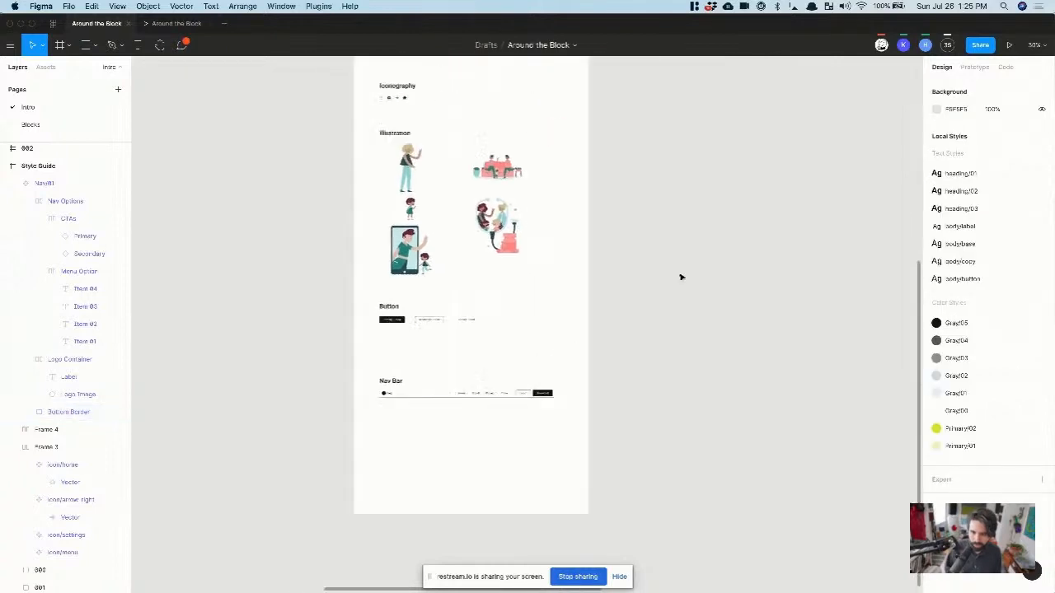
{"action": "scroll", "coordinate": [681, 277], "scroll_direction": "right", "scroll_amount": 5}
{"action": "scroll", "coordinate": [682, 277], "scroll_direction": "up", "scroll_amount": 3}
{"action": "scroll", "coordinate": [650, 259], "scroll_direction": "up", "scroll_amount": 5}
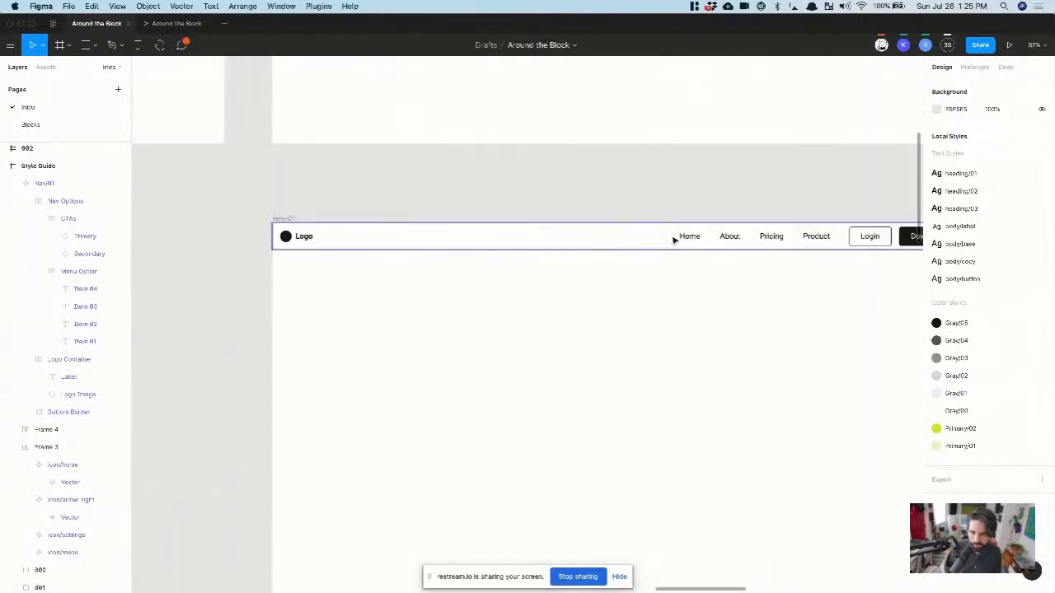
{"action": "left_click", "coordinate": [672, 236]}
{"action": "scroll", "coordinate": [671, 237], "scroll_direction": "right", "scroll_amount": 2}
{"action": "scroll", "coordinate": [671, 237], "scroll_direction": "up", "scroll_amount": 1}
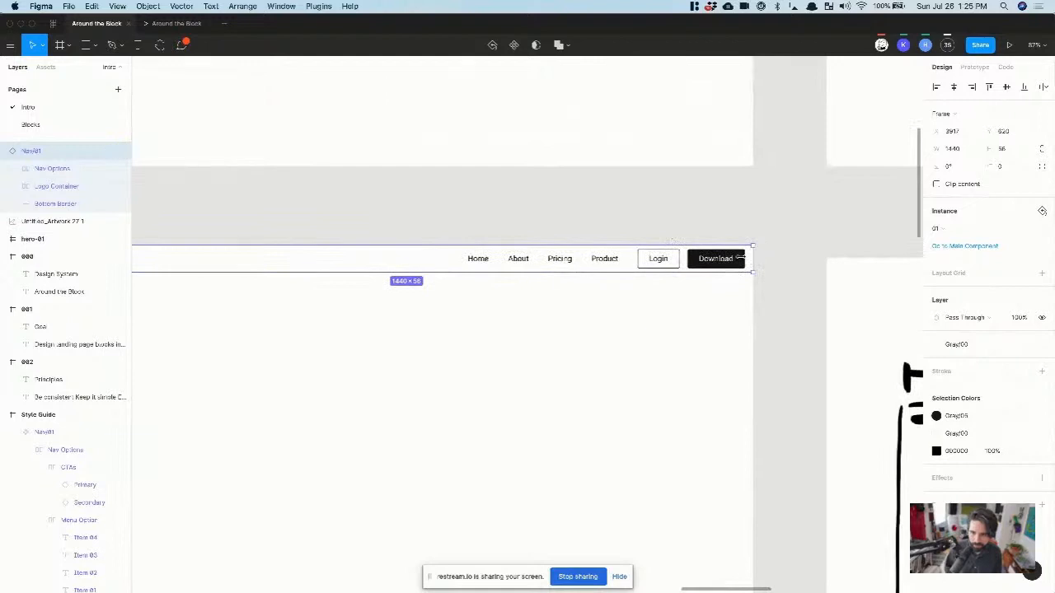
{"action": "left_click_drag", "start_coordinate": [742, 258], "coordinate": [753, 276]}
{"action": "left_click", "coordinate": [616, 344]}
{"action": "key", "text": "shift+2"}
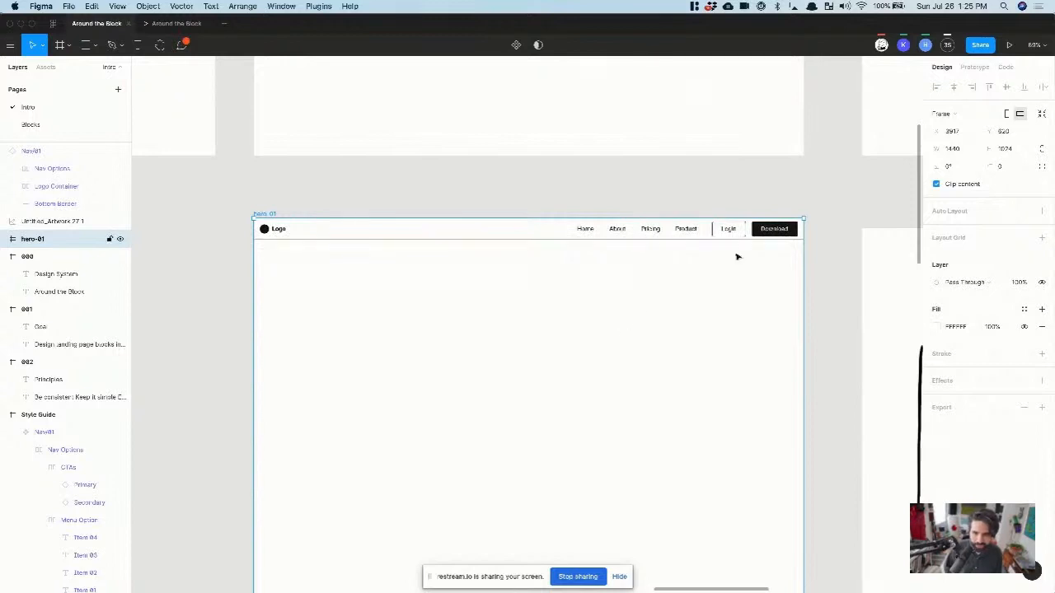
{"action": "scroll", "coordinate": [788, 225], "scroll_direction": "up", "scroll_amount": 10}
{"action": "scroll", "coordinate": [744, 213], "scroll_direction": "down", "scroll_amount": 10}
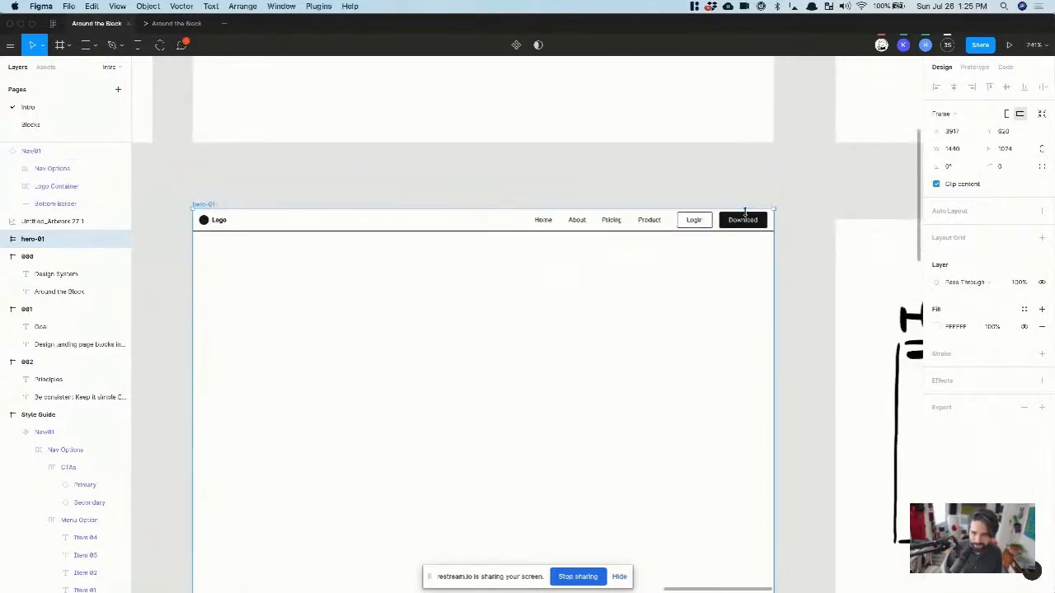
Step: Try a height of 80 on the style guide's main Nav/01 component, and settle on a height of 64
{"action": "scroll", "coordinate": [744, 212], "scroll_direction": "left", "scroll_amount": 15}
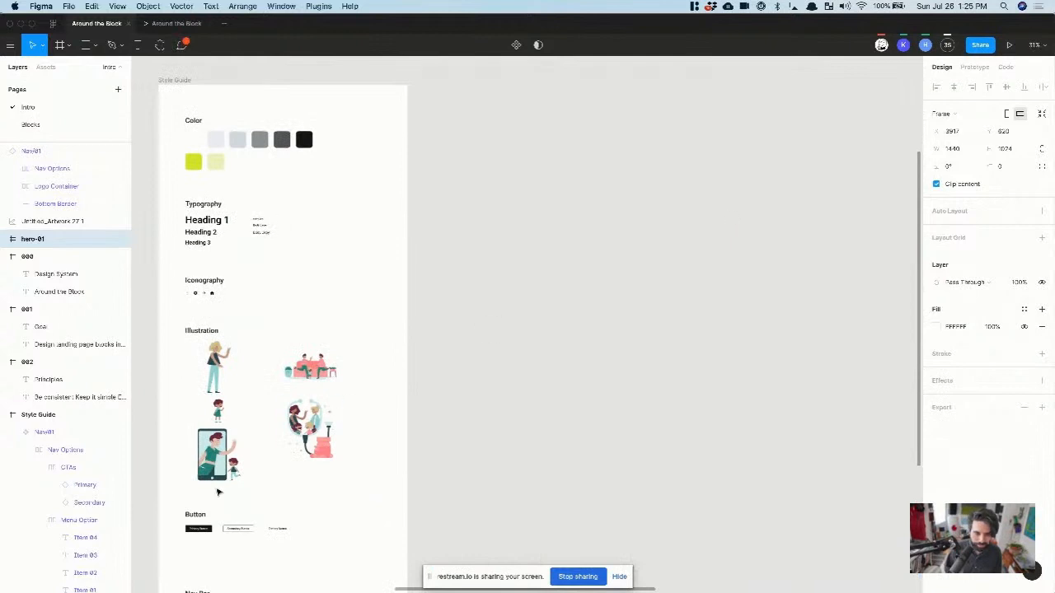
{"action": "scroll", "coordinate": [219, 492], "scroll_direction": "down", "scroll_amount": 5}
{"action": "scroll", "coordinate": [230, 492], "scroll_direction": "up", "scroll_amount": 5}
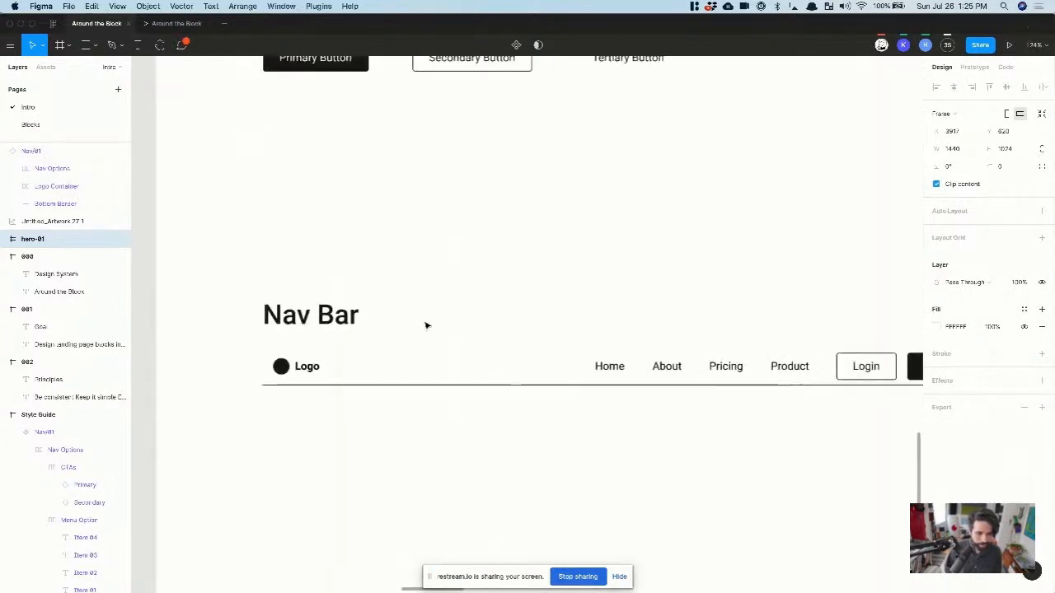
{"action": "left_click", "coordinate": [392, 384]}
{"action": "key", "text": "shift+2"}
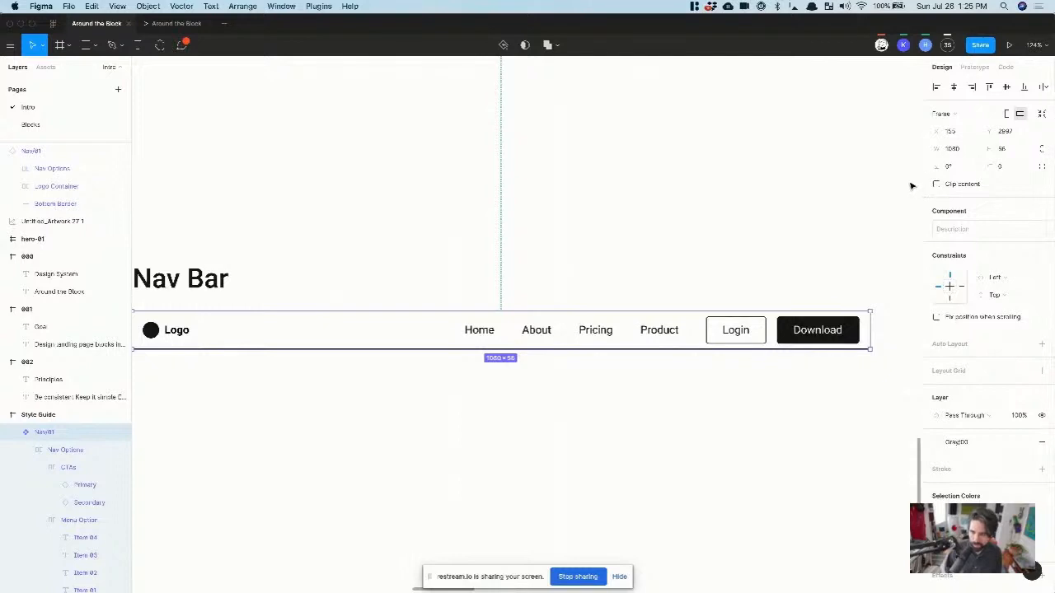
{"action": "left_click", "coordinate": [1014, 149]}
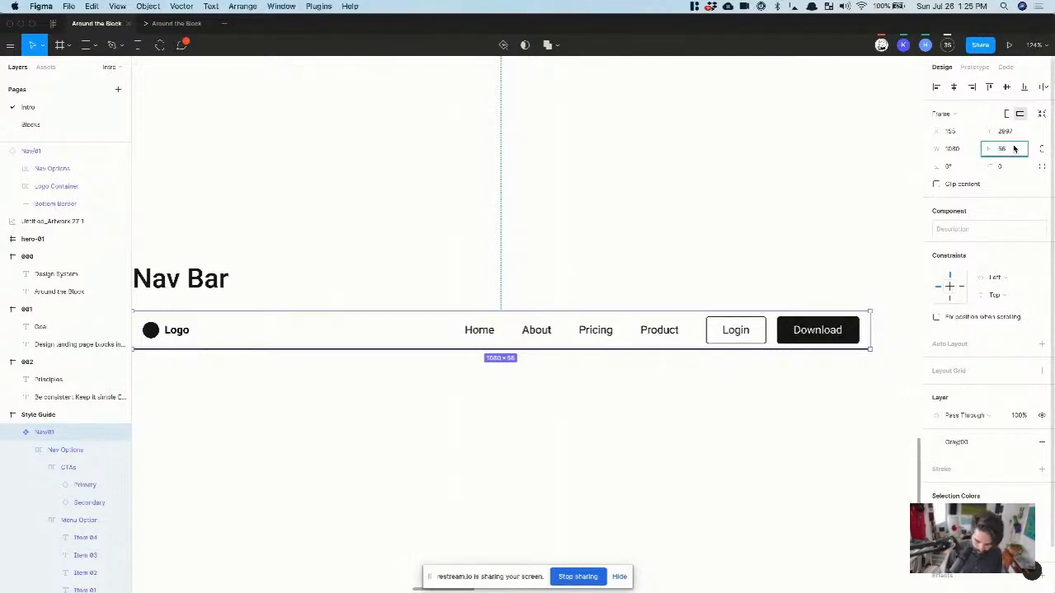
{"action": "type", "text": "80"}
{"action": "key", "text": "Return"}
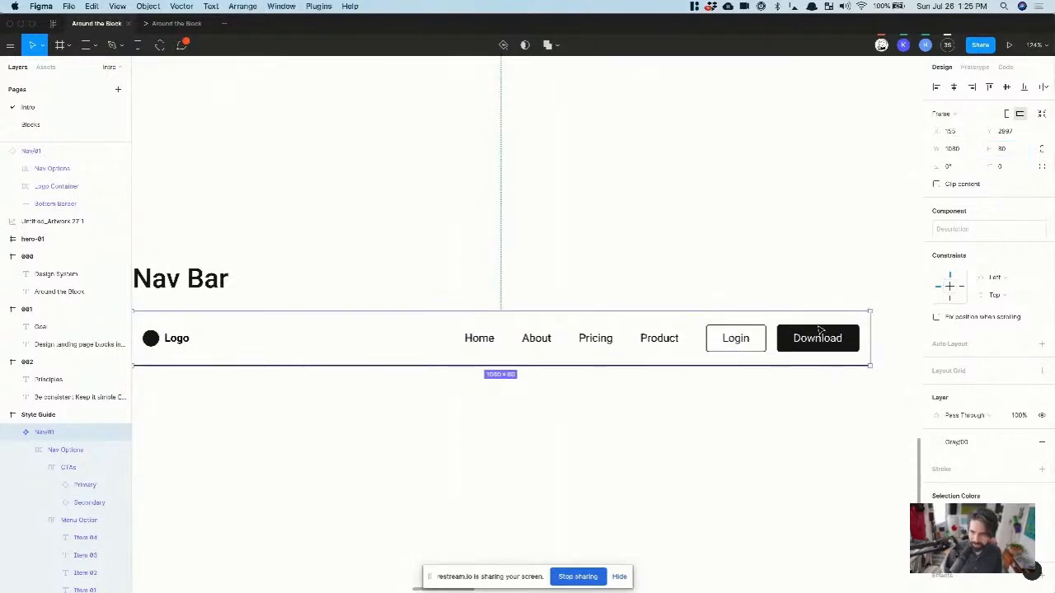
{"action": "left_click", "coordinate": [1015, 149]}
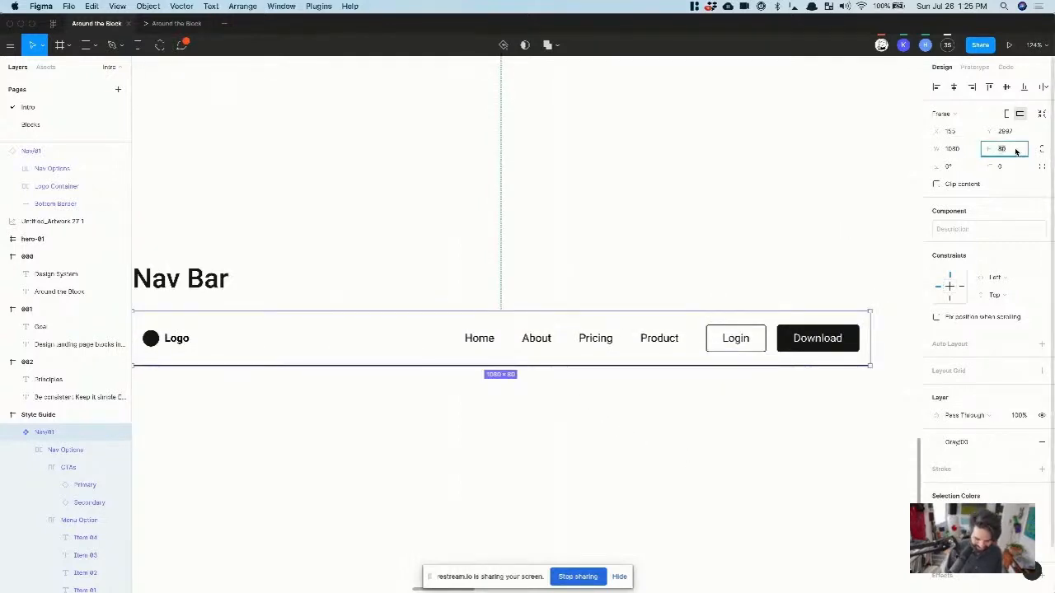
{"action": "type", "text": "64"}
{"action": "key", "text": "Return"}
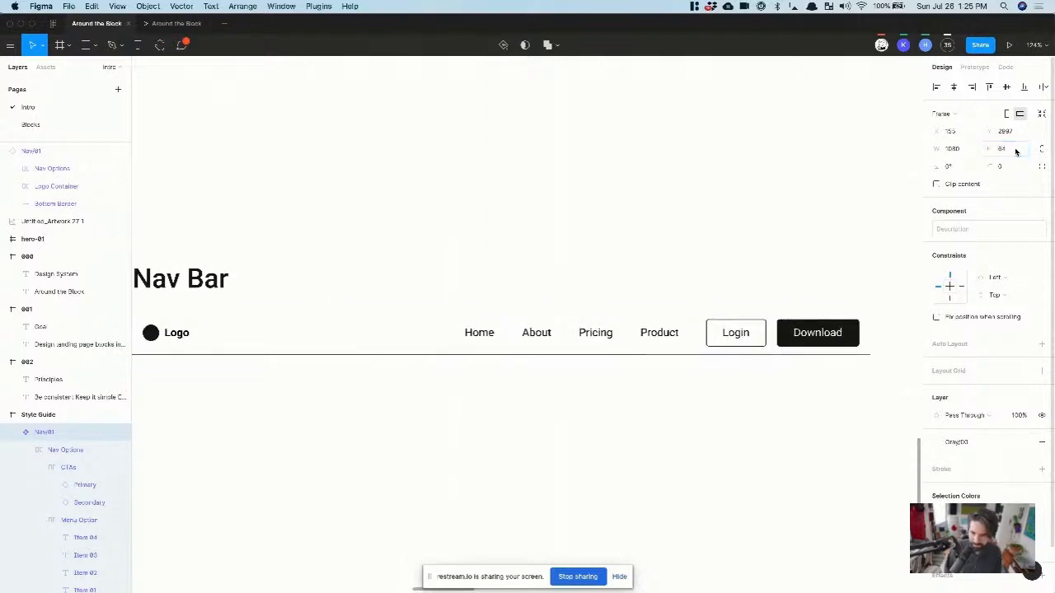
{"action": "double_click", "coordinate": [828, 329]}
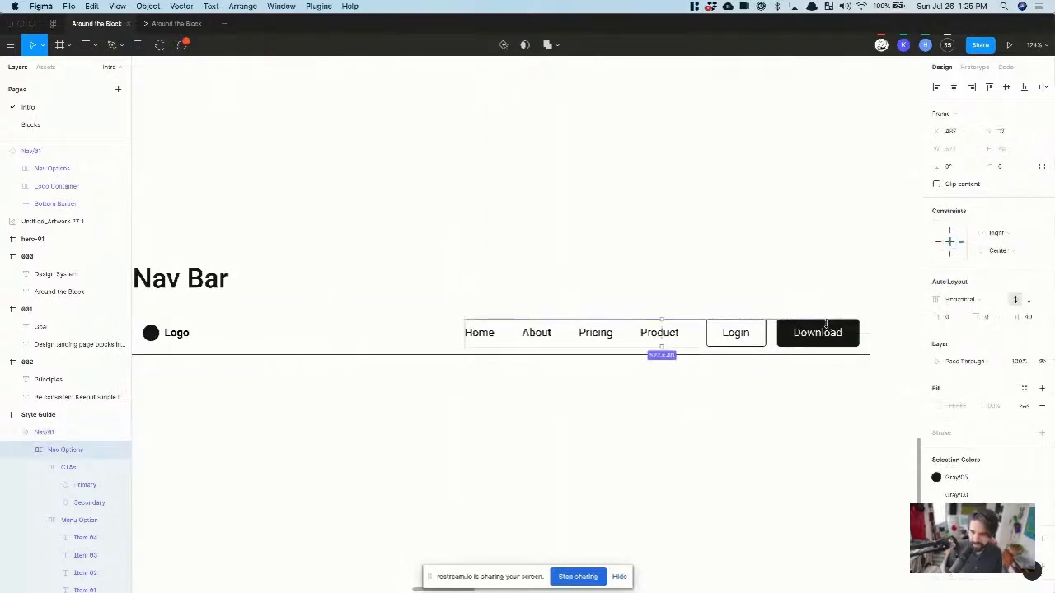
{"action": "left_click", "coordinate": [805, 436]}
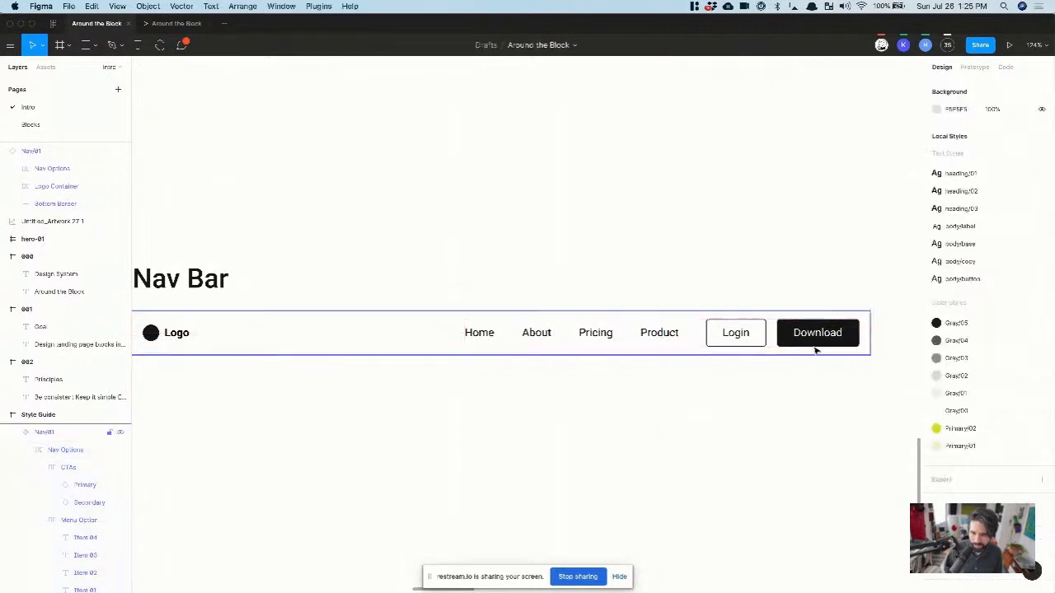
{"action": "left_click", "coordinate": [816, 340]}
Step: Reset the nav bar instance in hero-01 to match its main component and stretch it to the frame's full width
{"action": "scroll", "coordinate": [815, 337], "scroll_direction": "down", "scroll_amount": 5}
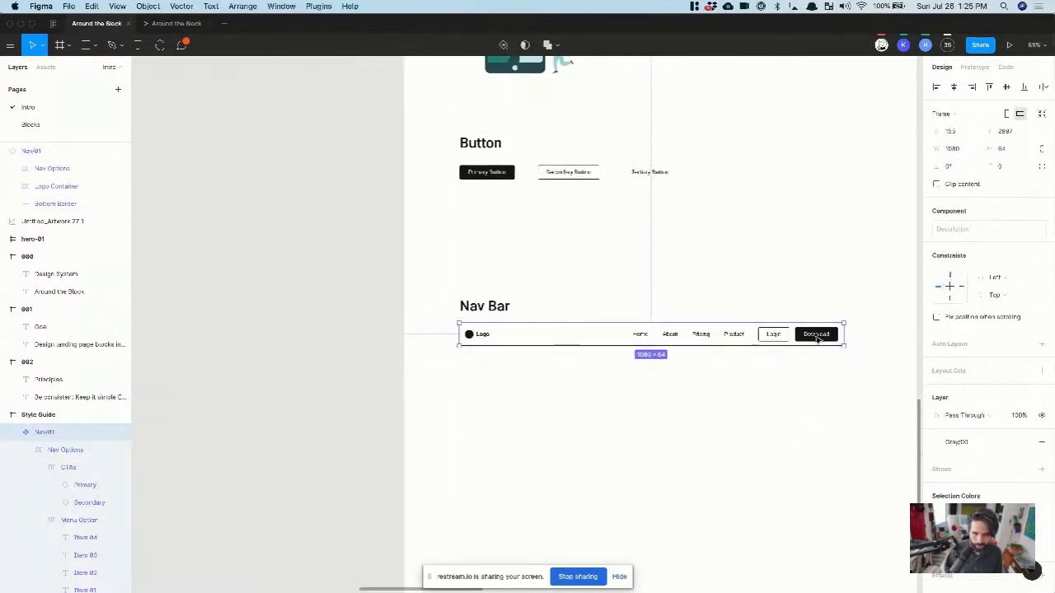
{"action": "scroll", "coordinate": [816, 338], "scroll_direction": "down", "scroll_amount": 6}
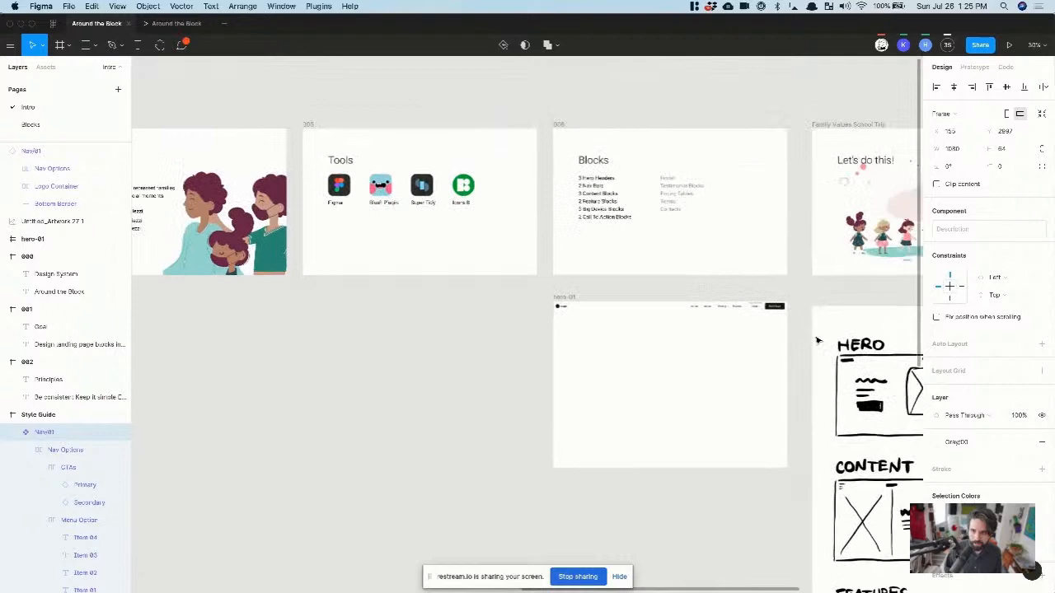
{"action": "left_click", "coordinate": [774, 307]}
{"action": "scroll", "coordinate": [775, 307], "scroll_direction": "up", "scroll_amount": 7}
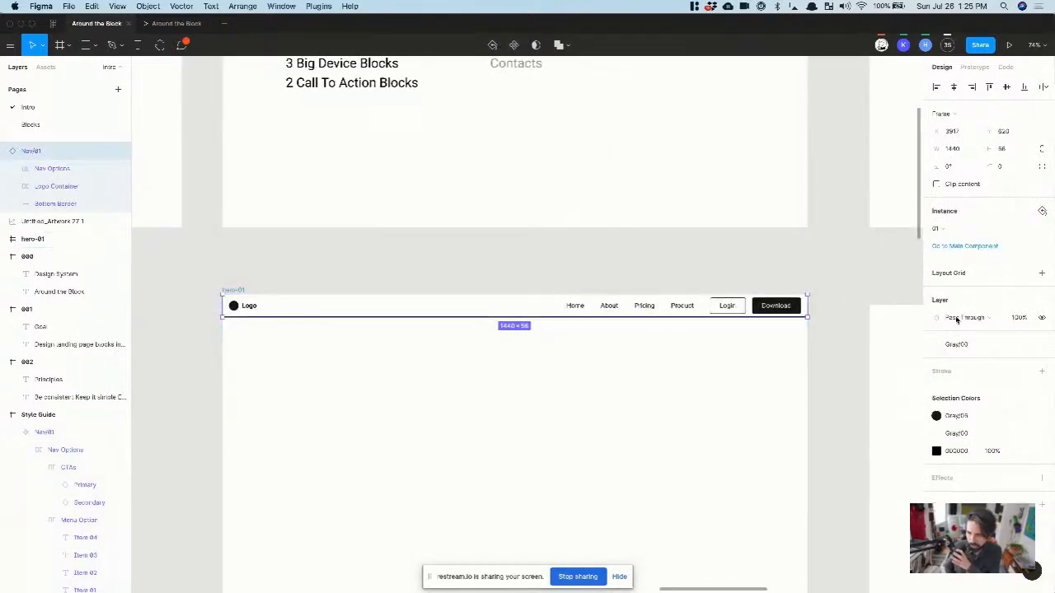
{"action": "right_click", "coordinate": [688, 308]}
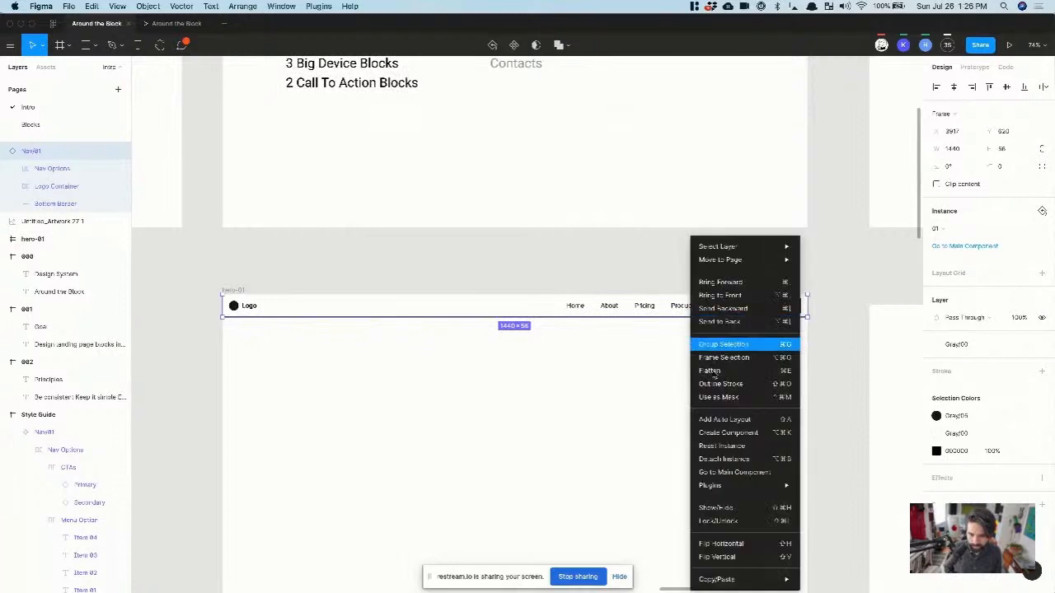
{"action": "left_click", "coordinate": [778, 446]}
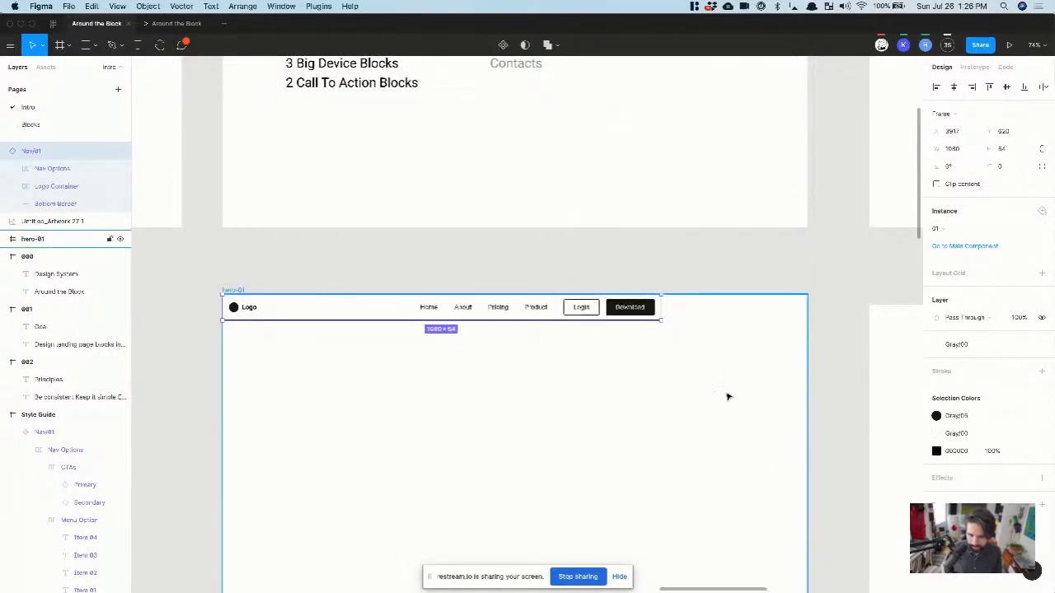
{"action": "left_click_drag", "start_coordinate": [663, 307], "coordinate": [809, 307]}
{"action": "left_click", "coordinate": [503, 407]}
Step: Examine the Hero wireframe sketches next to the hero-01 frame for the first hero layout
{"action": "scroll", "coordinate": [504, 407], "scroll_direction": "down", "scroll_amount": 3}
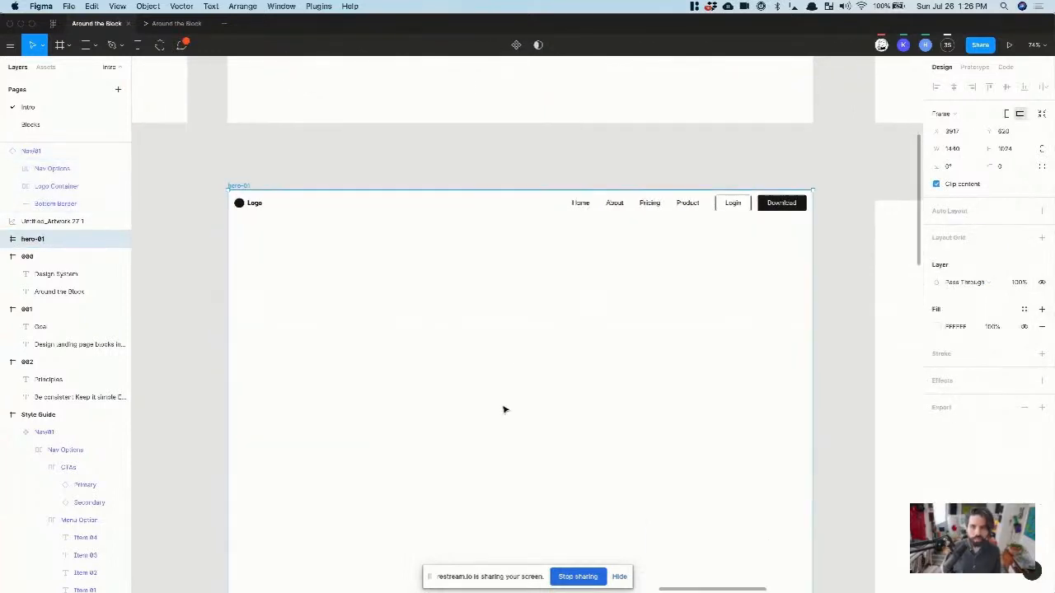
{"action": "scroll", "coordinate": [503, 410], "scroll_direction": "down", "scroll_amount": 10}
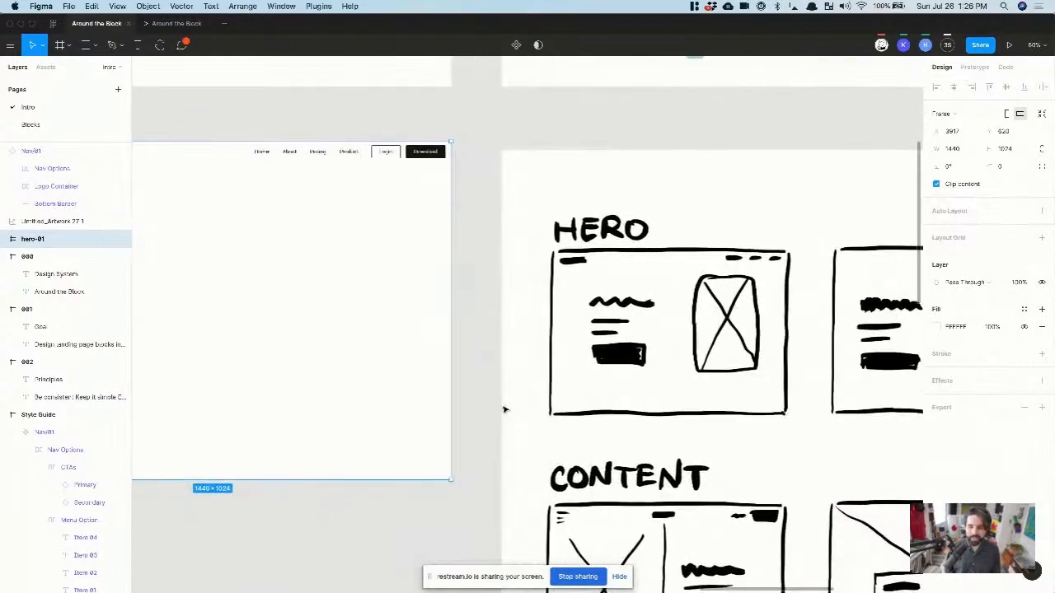
{"action": "scroll", "coordinate": [606, 349], "scroll_direction": "up", "scroll_amount": 8}
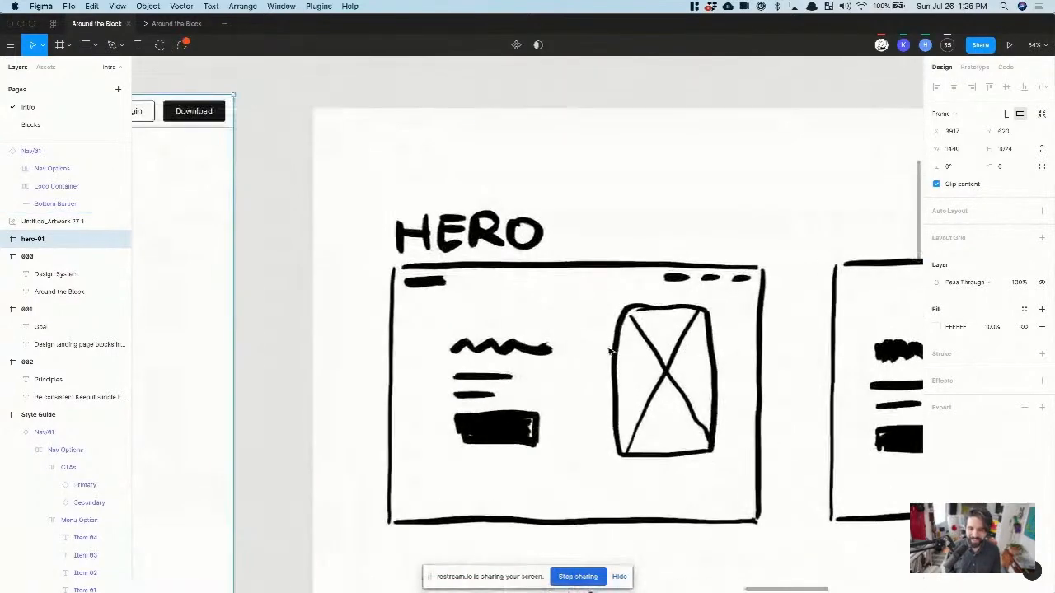
{"action": "scroll", "coordinate": [626, 330], "scroll_direction": "down", "scroll_amount": 10}
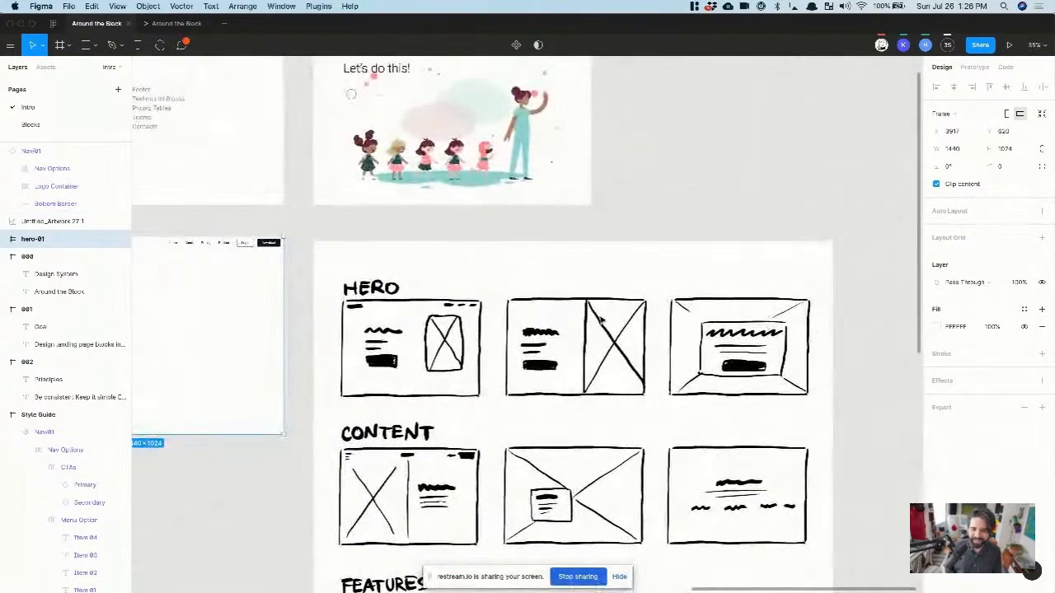
{"action": "scroll", "coordinate": [534, 414], "scroll_direction": "up", "scroll_amount": 10}
{"action": "scroll", "coordinate": [534, 415], "scroll_direction": "down", "scroll_amount": 10}
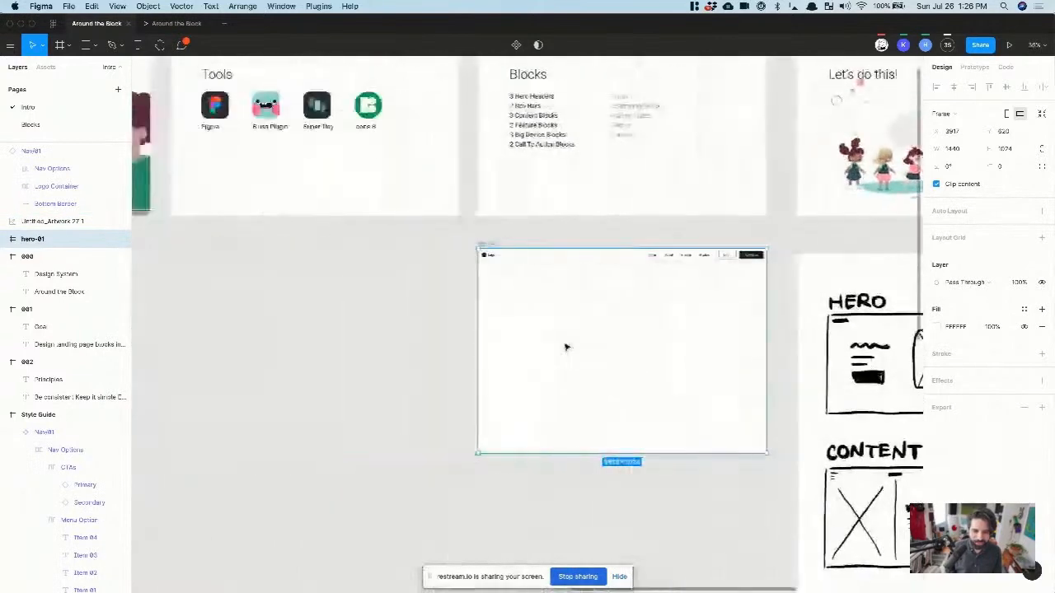
Step: Add a "Heading" text in the left part of hero-01 and duplicate it just below as "Cool Copy"
{"action": "scroll", "coordinate": [715, 336], "scroll_direction": "up", "scroll_amount": 5}
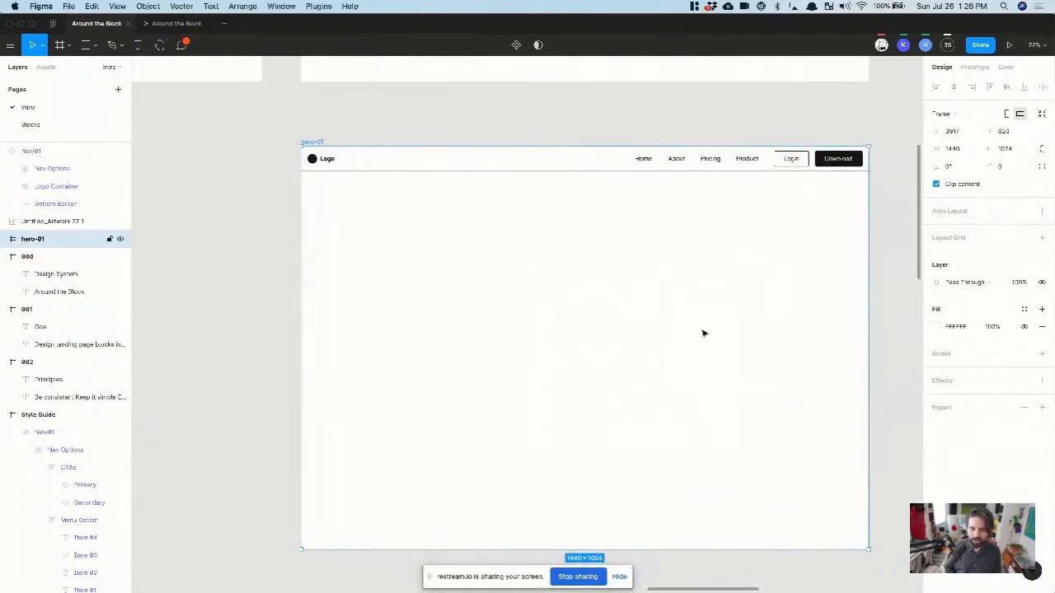
{"action": "key", "text": "t"}
{"action": "left_click", "coordinate": [381, 269]}
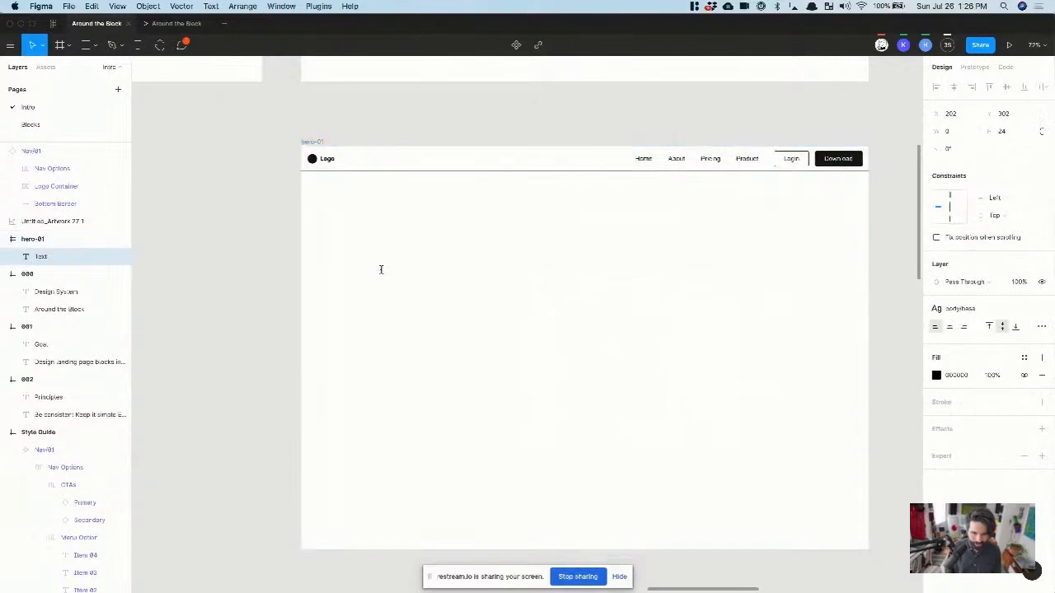
{"action": "type", "text": "Heading"}
{"action": "key", "text": "Escape"}
{"action": "left_click_drag", "start_coordinate": [392, 269], "coordinate": [394, 290]}
{"action": "double_click", "coordinate": [392, 288]}
{"action": "type", "text": "Co"}
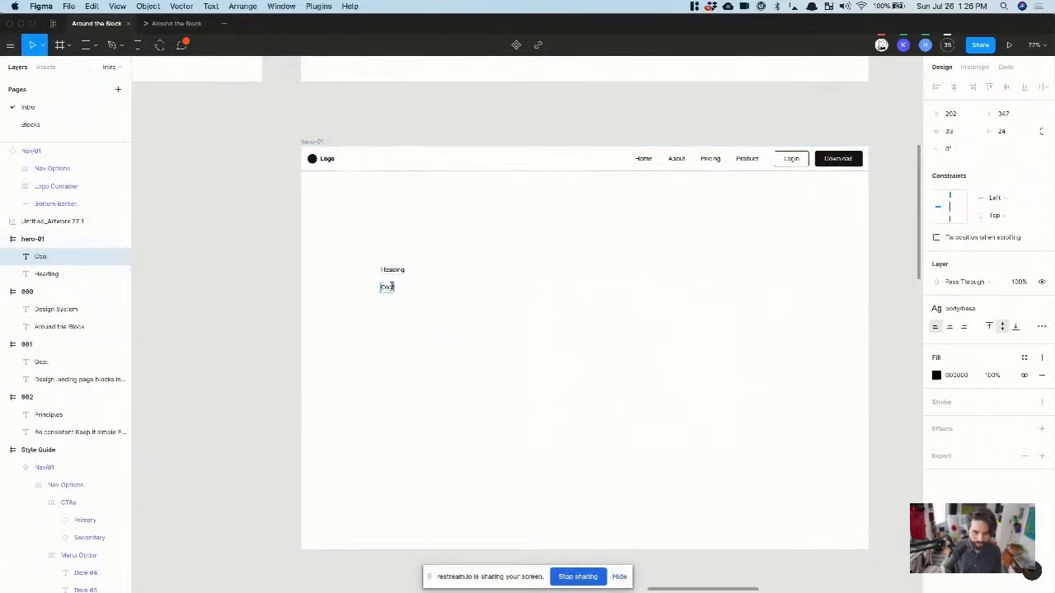
{"action": "type", "text": "ol Copy"}
{"action": "key", "text": "Escape"}
{"action": "left_click", "coordinate": [401, 335]}
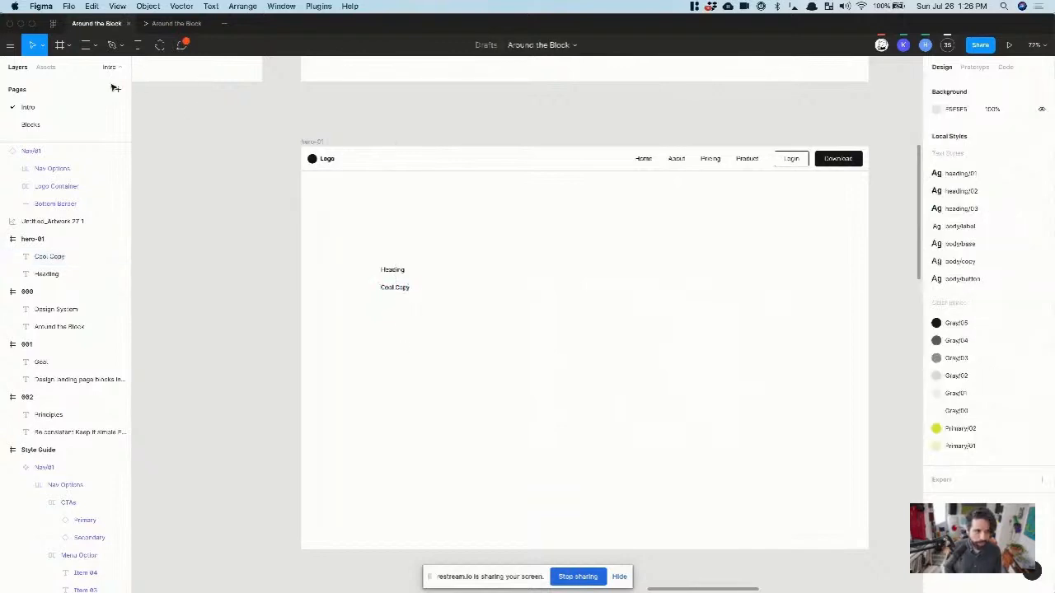
Step: Place a primary button instance below the copy in hero-01 and a secondary button instance to its left
{"action": "left_click", "coordinate": [48, 69]}
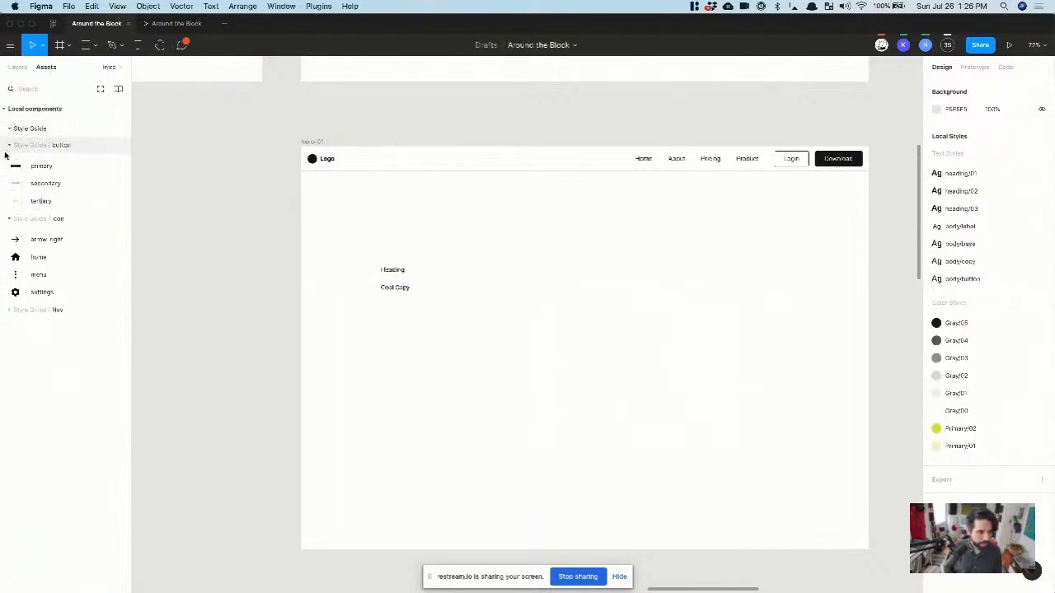
{"action": "left_click_drag", "start_coordinate": [35, 167], "coordinate": [466, 325]}
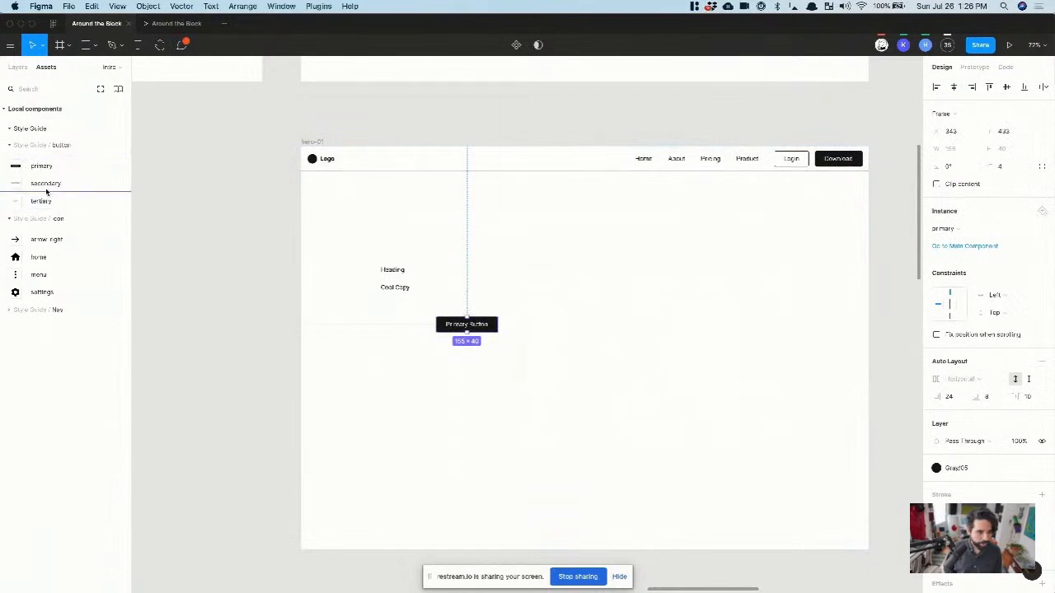
{"action": "left_click_drag", "start_coordinate": [42, 183], "coordinate": [400, 323]}
{"action": "left_click", "coordinate": [862, 170]}
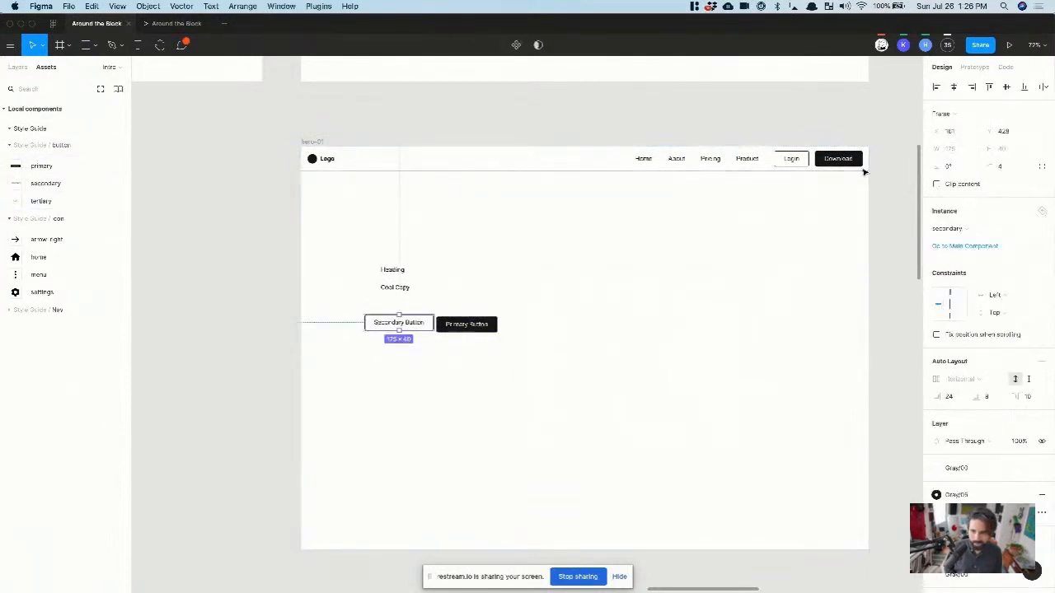
Step: Move the secondary button to the right of the primary button and align the pair with the left edge of the heading text
{"action": "scroll", "coordinate": [849, 161], "scroll_direction": "up", "scroll_amount": 5}
{"action": "scroll", "coordinate": [765, 191], "scroll_direction": "down", "scroll_amount": 8}
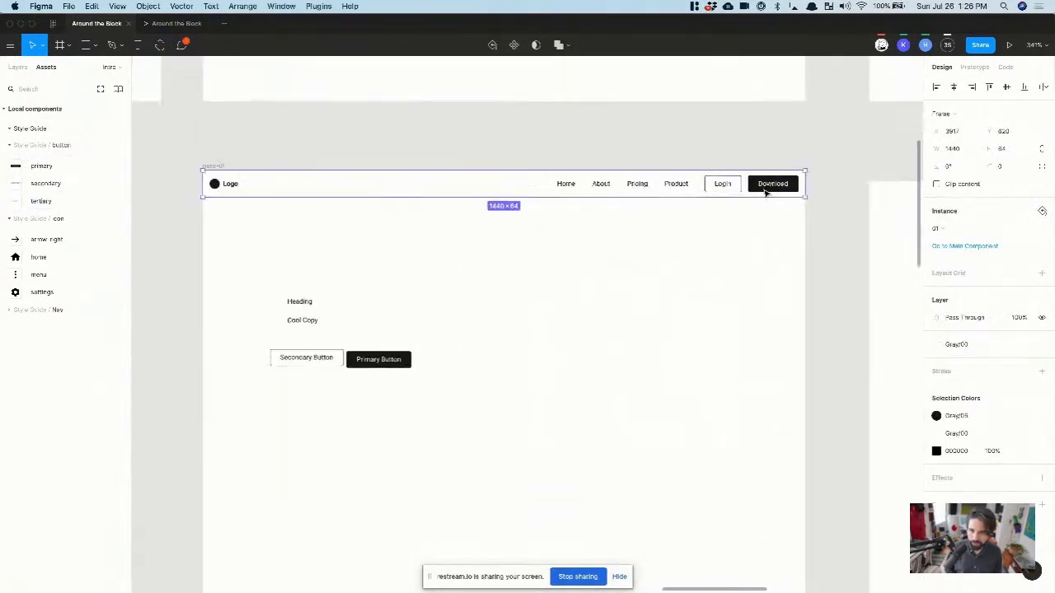
{"action": "left_click_drag", "start_coordinate": [326, 362], "coordinate": [473, 365]}
{"action": "left_click_drag", "start_coordinate": [372, 330], "coordinate": [504, 413]}
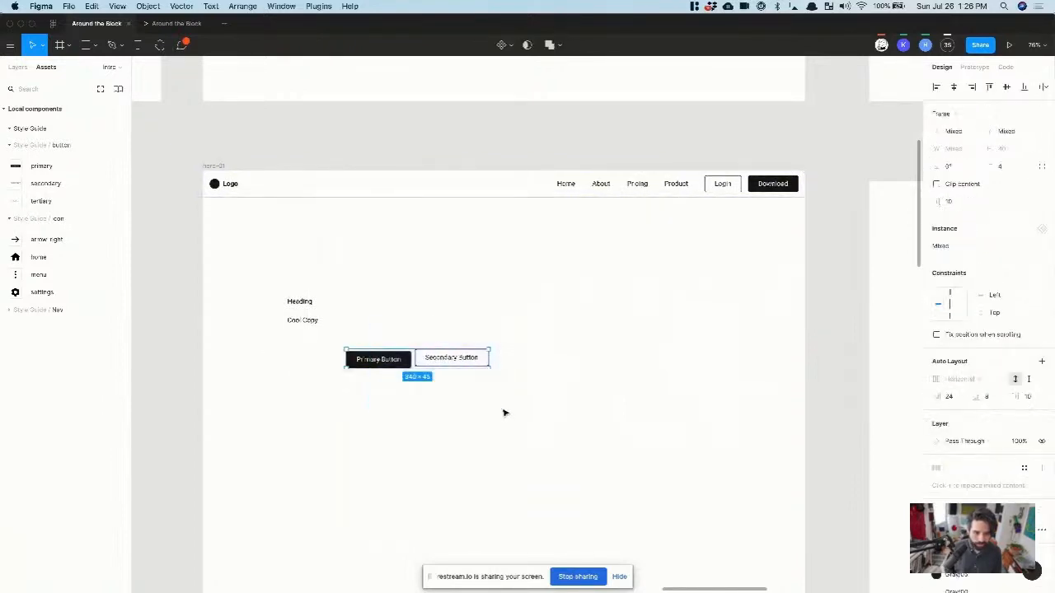
{"action": "left_click_drag", "start_coordinate": [440, 359], "coordinate": [383, 354]}
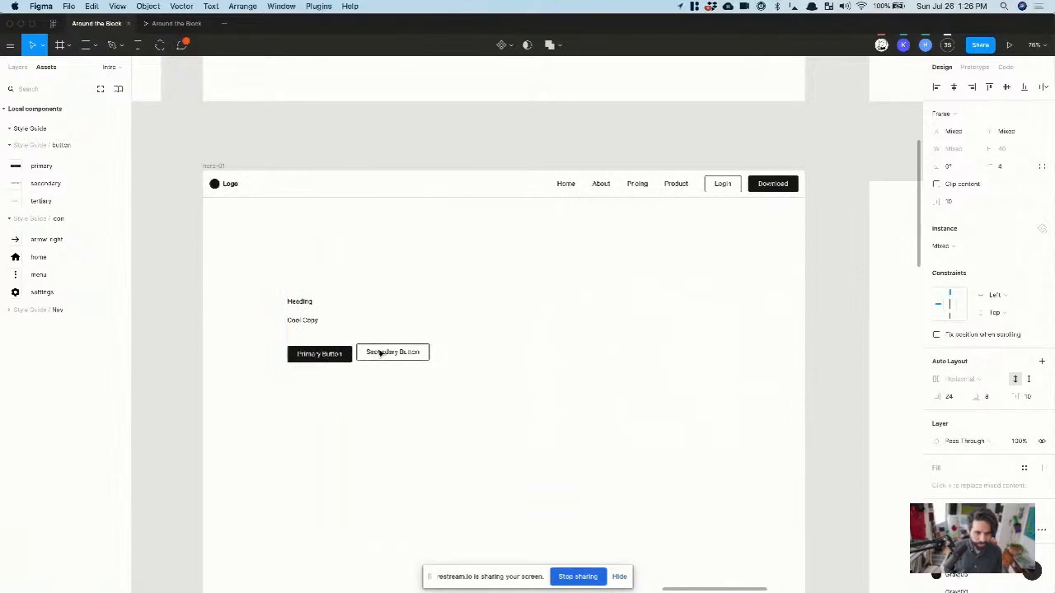
{"action": "left_click", "coordinate": [414, 285]}
Step: Draw a grey rectangle of about 744 × 962 filling the right part of hero-01 below the nav bar
{"action": "scroll", "coordinate": [571, 291], "scroll_direction": "down", "scroll_amount": 3}
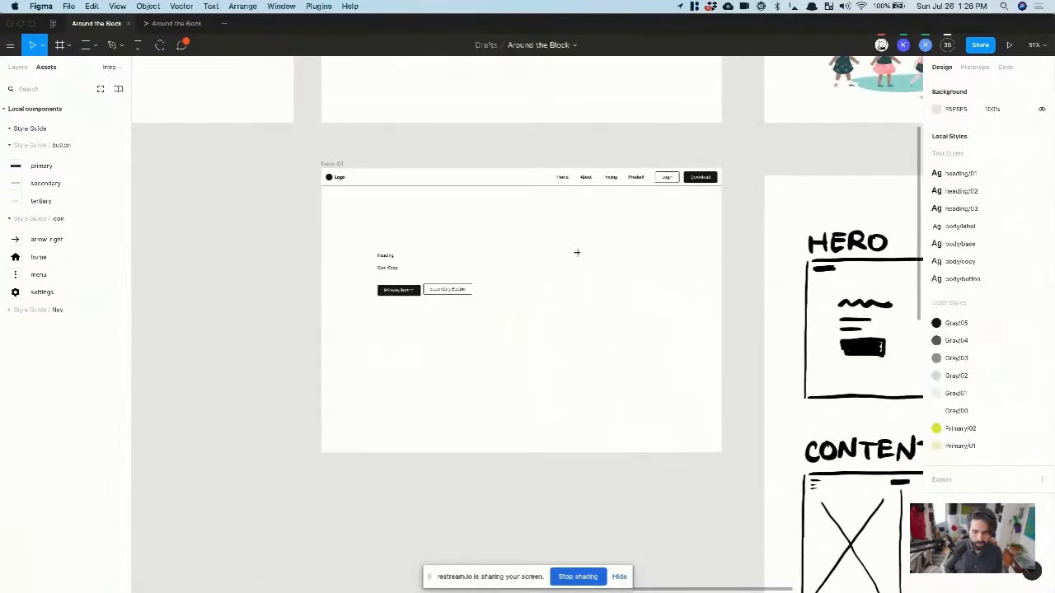
{"action": "key", "text": "r"}
{"action": "left_click_drag", "start_coordinate": [529, 233], "coordinate": [630, 430]}
{"action": "left_click_drag", "start_coordinate": [602, 362], "coordinate": [696, 313]}
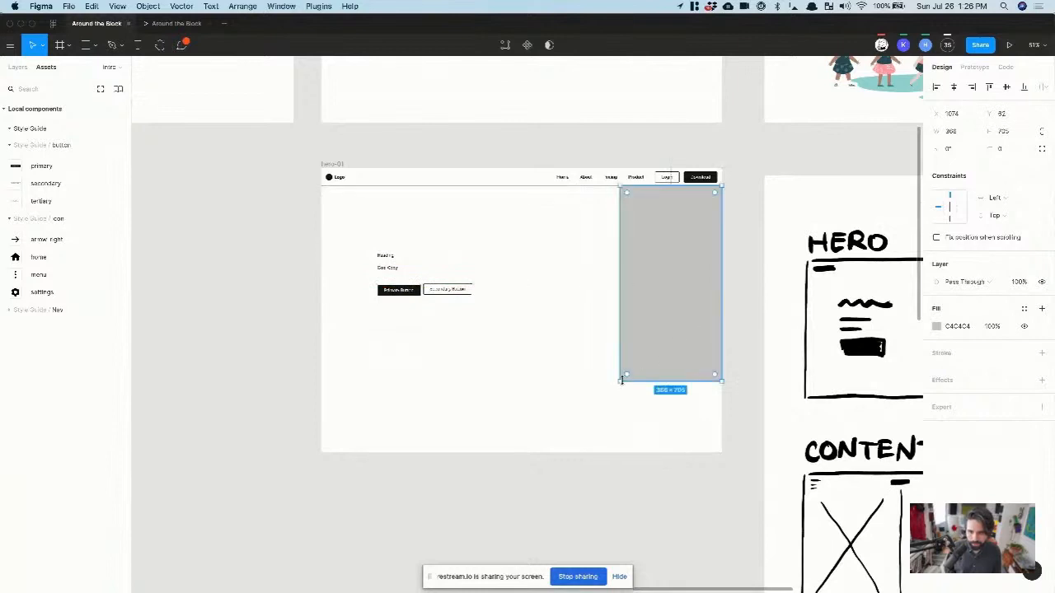
{"action": "left_click_drag", "start_coordinate": [619, 381], "coordinate": [514, 453]}
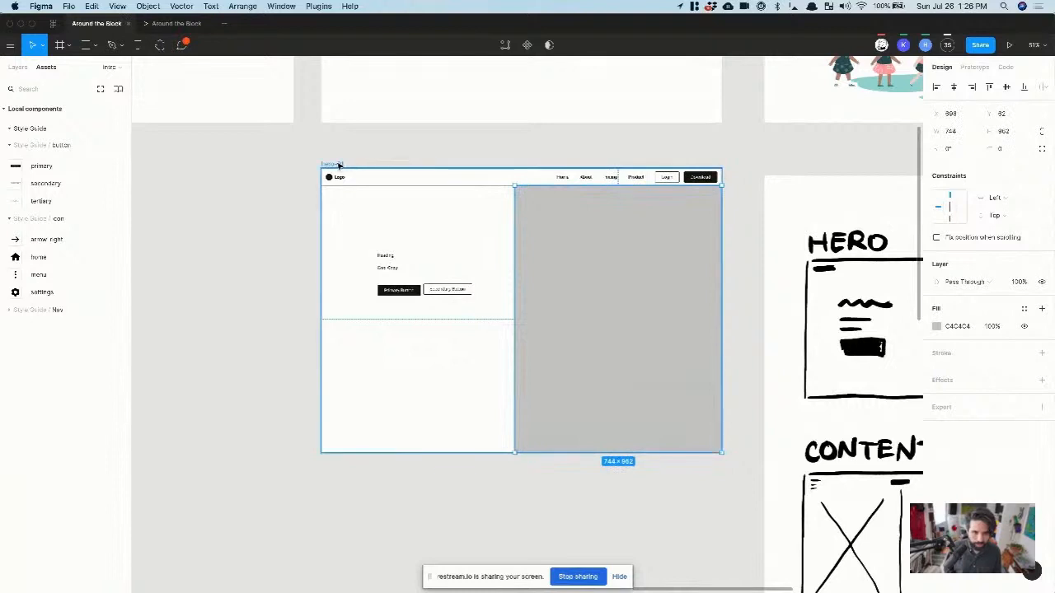
Step: Set the grey rectangle's width to half the frame, 1440/2, and align it to the frame's right edge
{"action": "left_click", "coordinate": [338, 164]}
{"action": "left_click", "coordinate": [960, 149]}
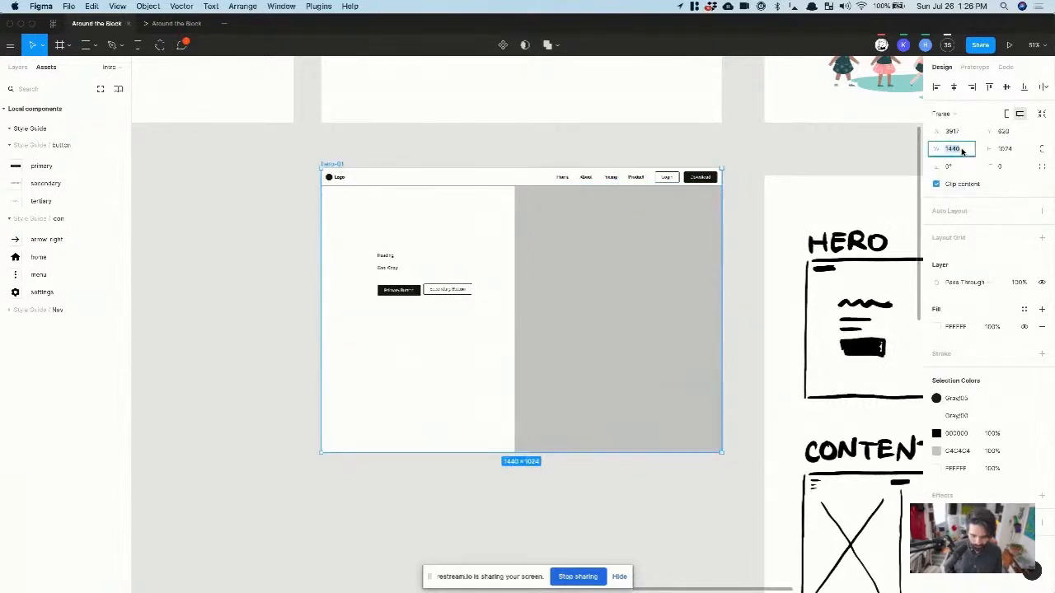
{"action": "left_click", "coordinate": [675, 544]}
{"action": "left_click", "coordinate": [631, 341]}
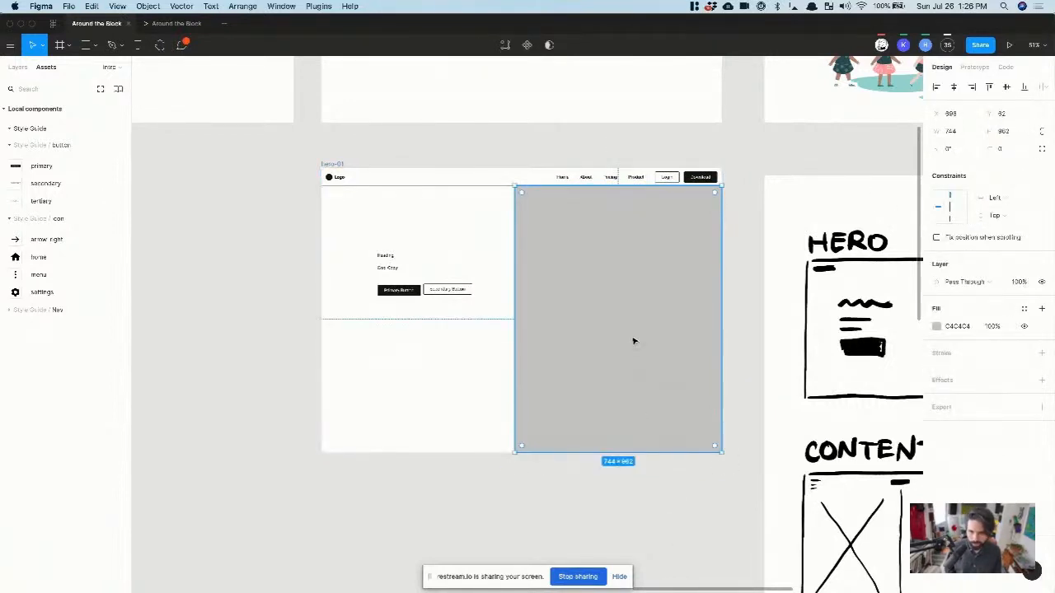
{"action": "left_click", "coordinate": [963, 133]}
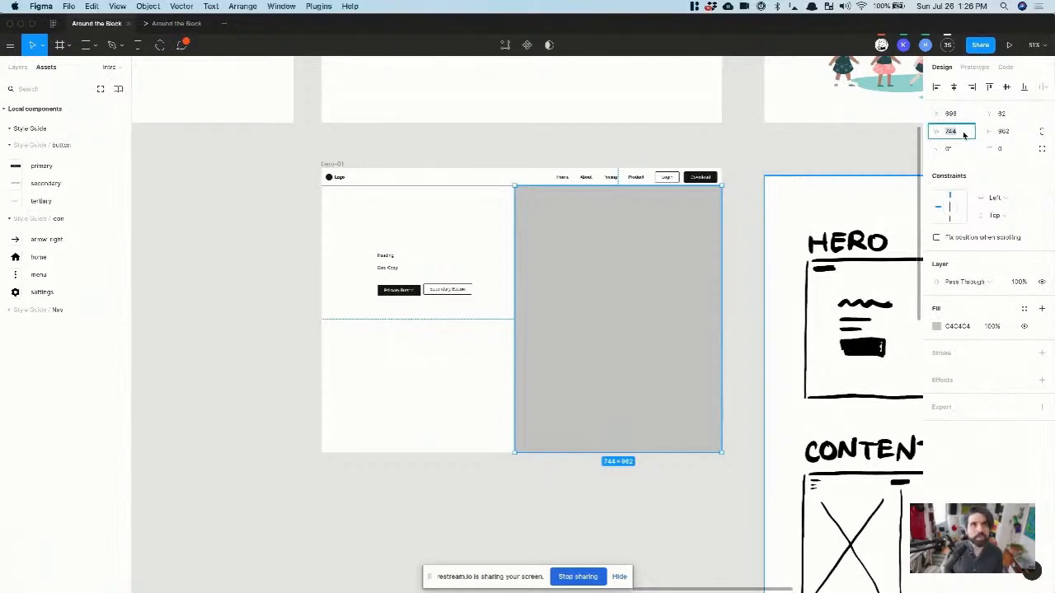
{"action": "type", "text": "1440"}
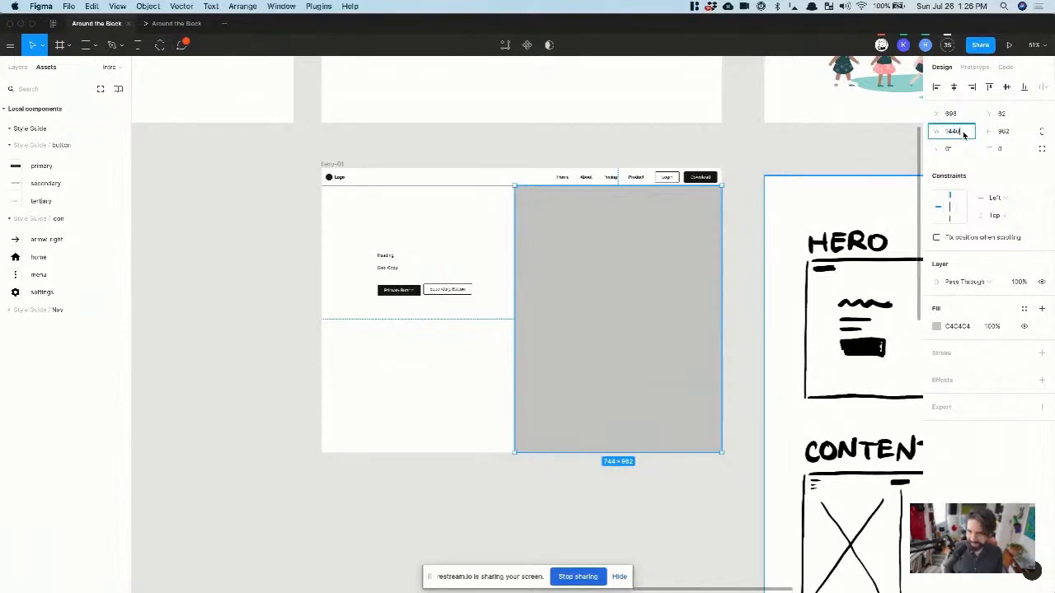
{"action": "type", "text": "/2"}
{"action": "key", "text": "Return"}
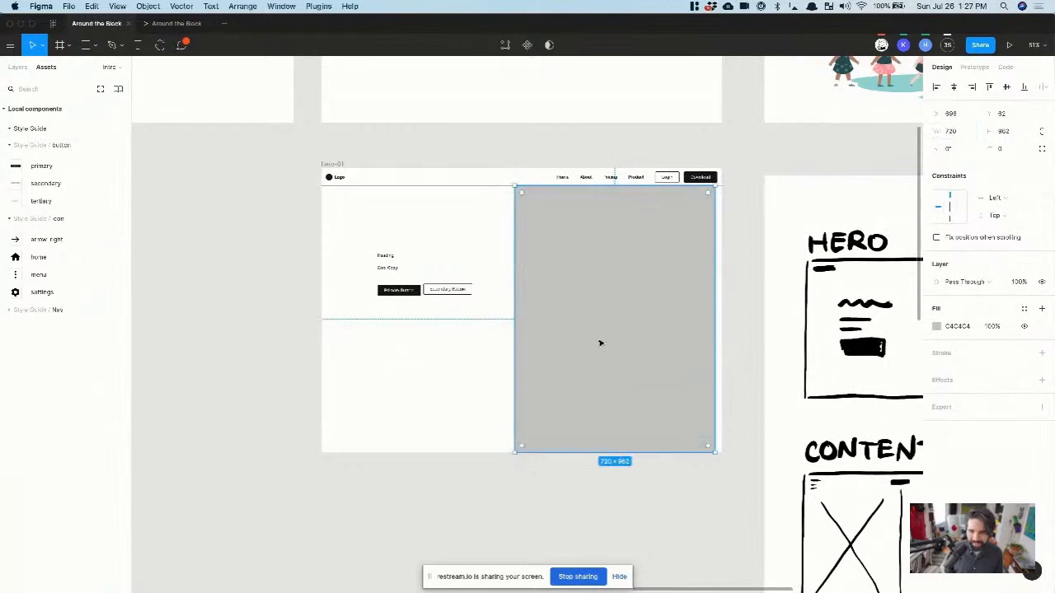
{"action": "left_click", "coordinate": [972, 88]}
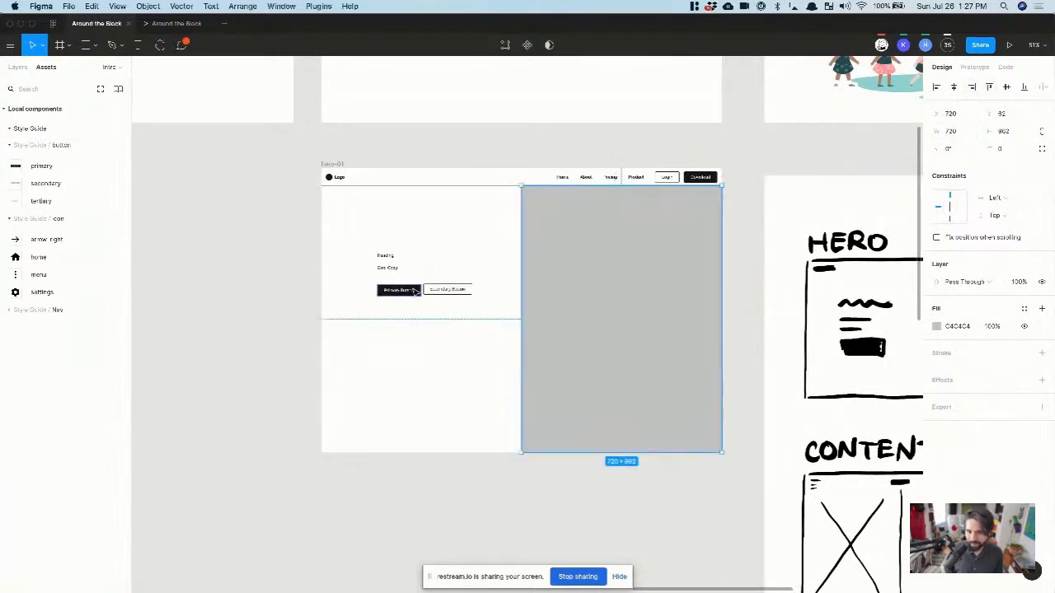
Step: Try a width of 1440 on the grey rectangle and revert it
{"action": "left_click", "coordinate": [435, 347]}
{"action": "left_click", "coordinate": [664, 236]}
{"action": "key", "text": "shift+2"}
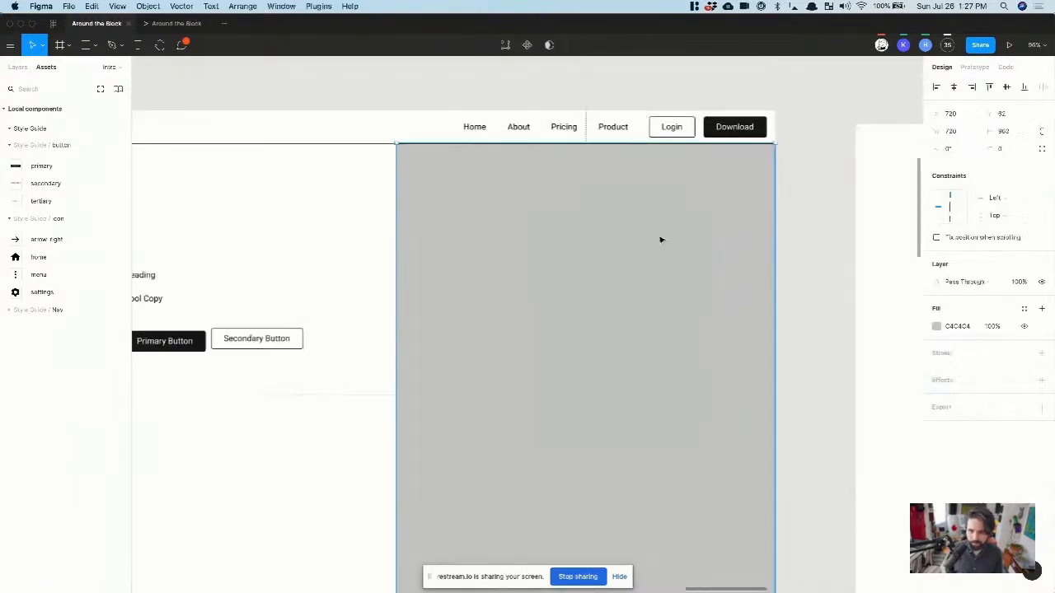
{"action": "left_click", "coordinate": [968, 133]}
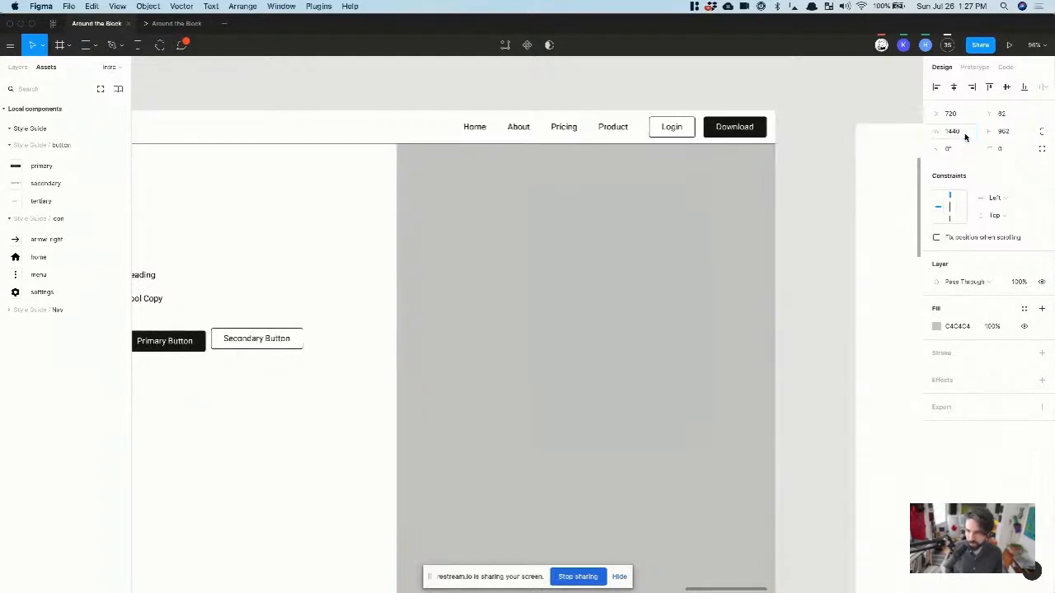
{"action": "type", "text": "1440"}
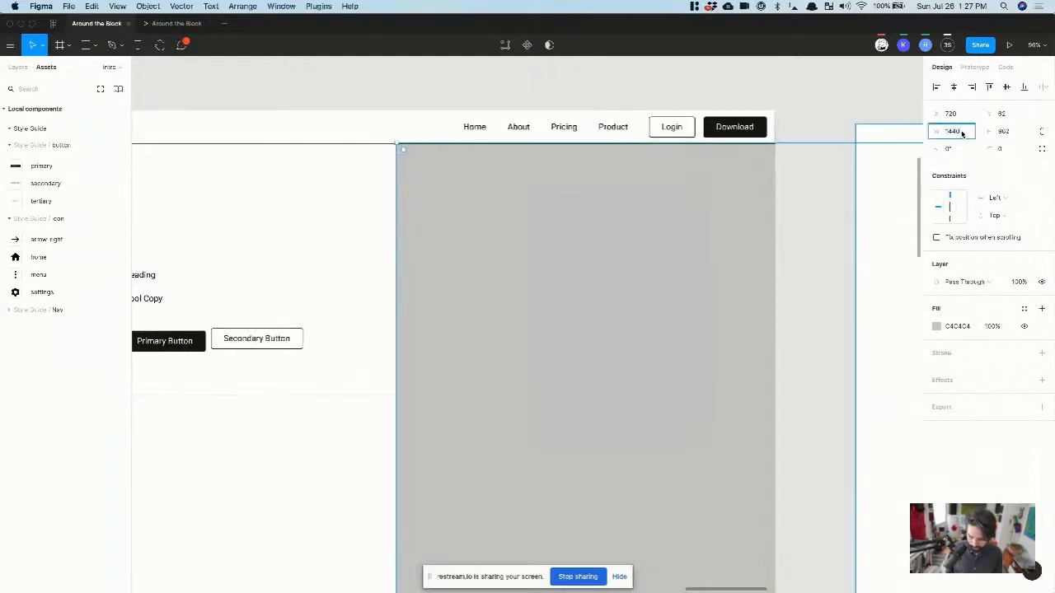
{"action": "key", "text": "Escape"}
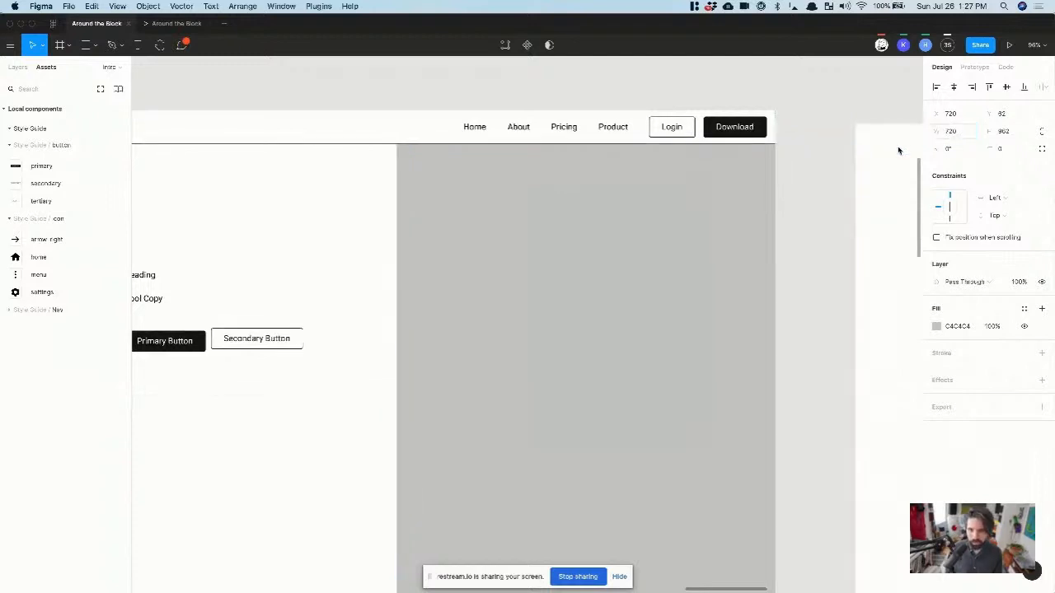
Step: Apply the heading/01 text style to the "Heading" text and body/copy to "Cool Copy"
{"action": "scroll", "coordinate": [599, 216], "scroll_direction": "down", "scroll_amount": 5}
{"action": "left_click", "coordinate": [353, 298]}
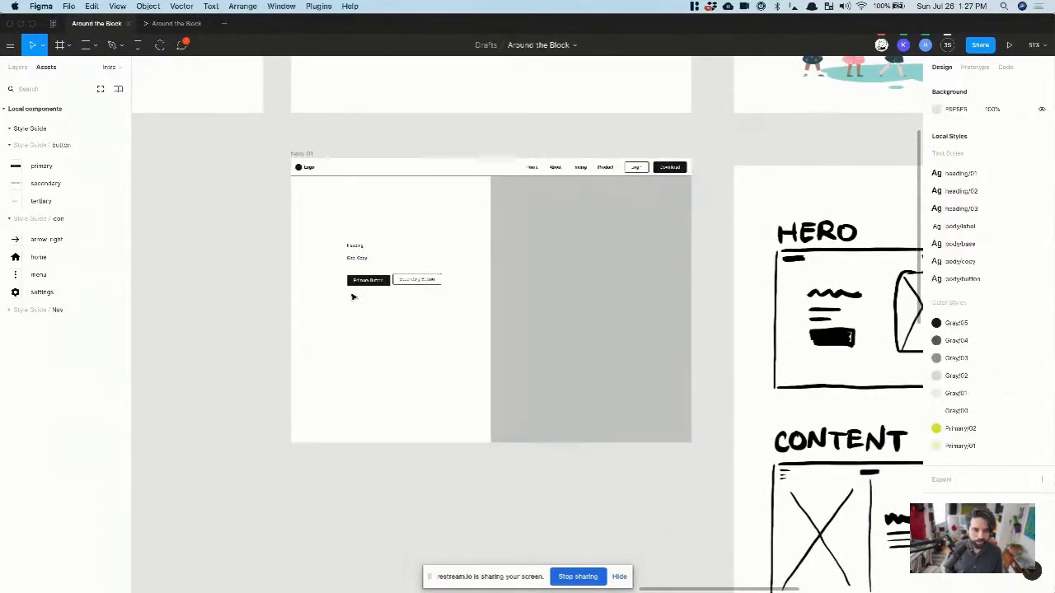
{"action": "left_click", "coordinate": [355, 246]}
{"action": "scroll", "coordinate": [340, 257], "scroll_direction": "up", "scroll_amount": 5}
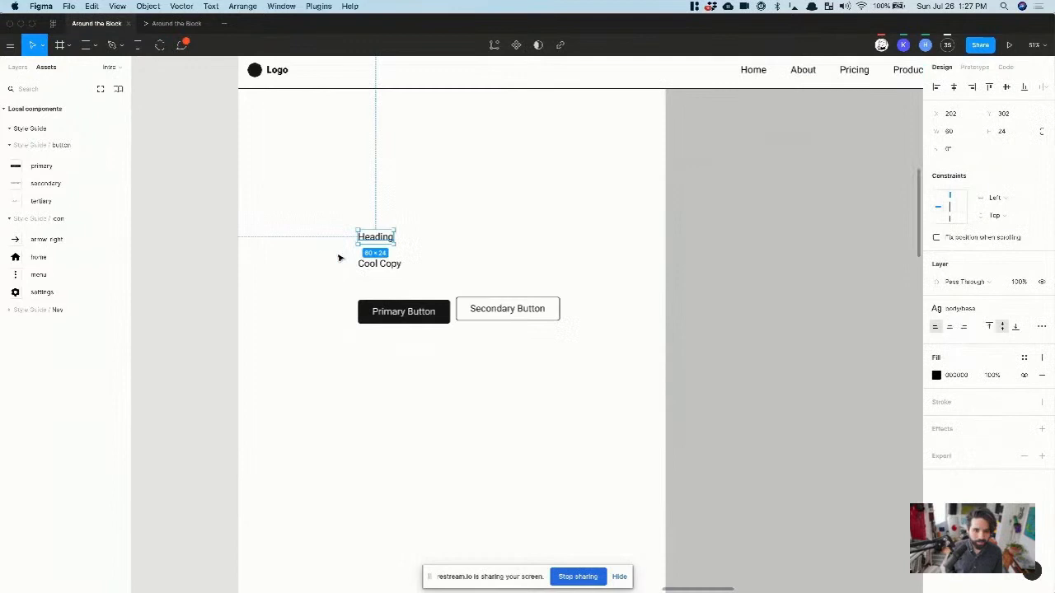
{"action": "left_click", "coordinate": [981, 308]}
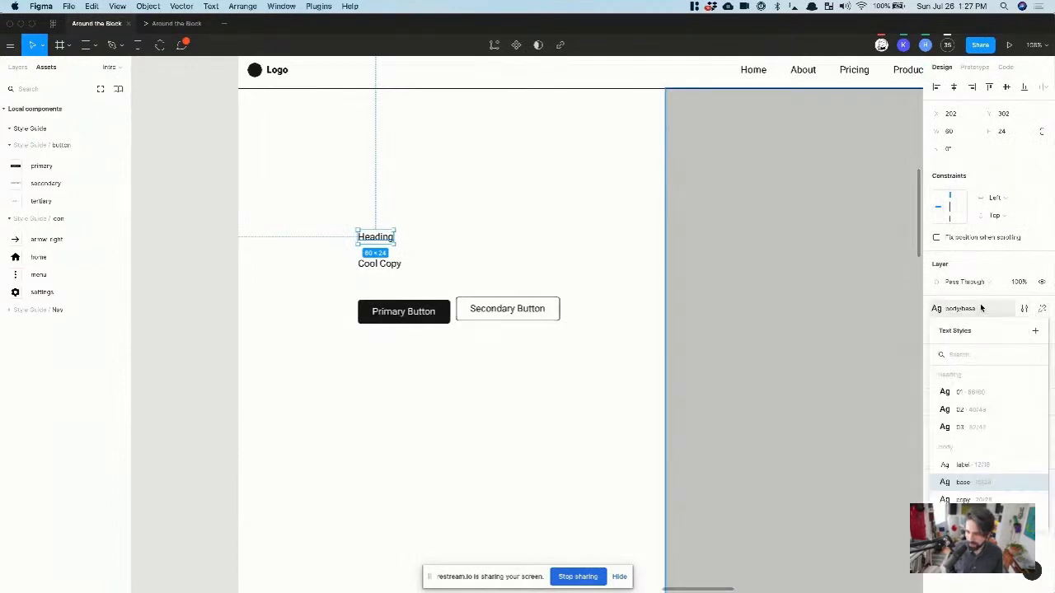
{"action": "left_click", "coordinate": [983, 400]}
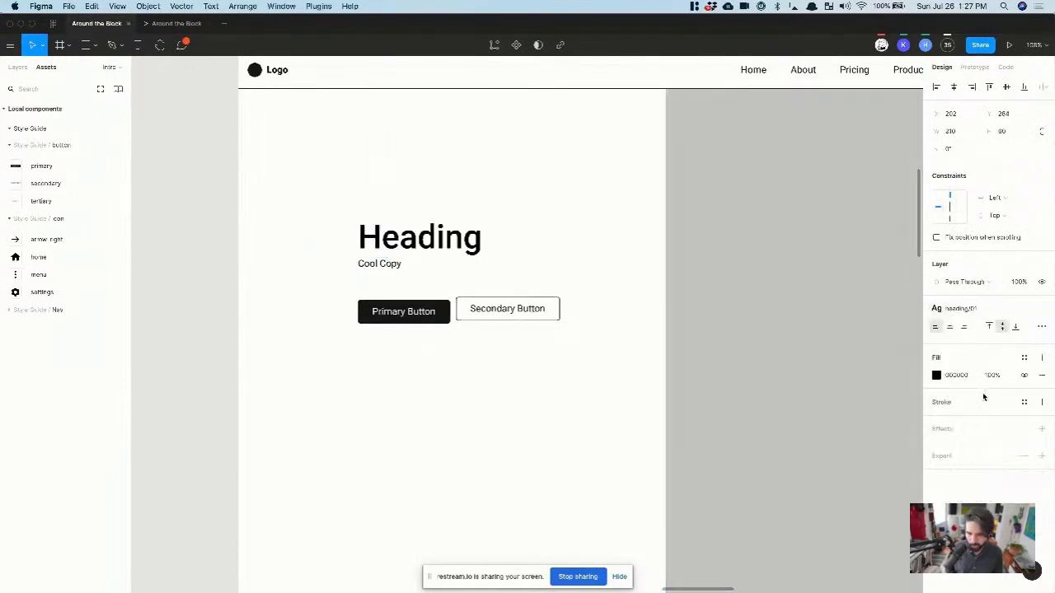
{"action": "left_click", "coordinate": [393, 266]}
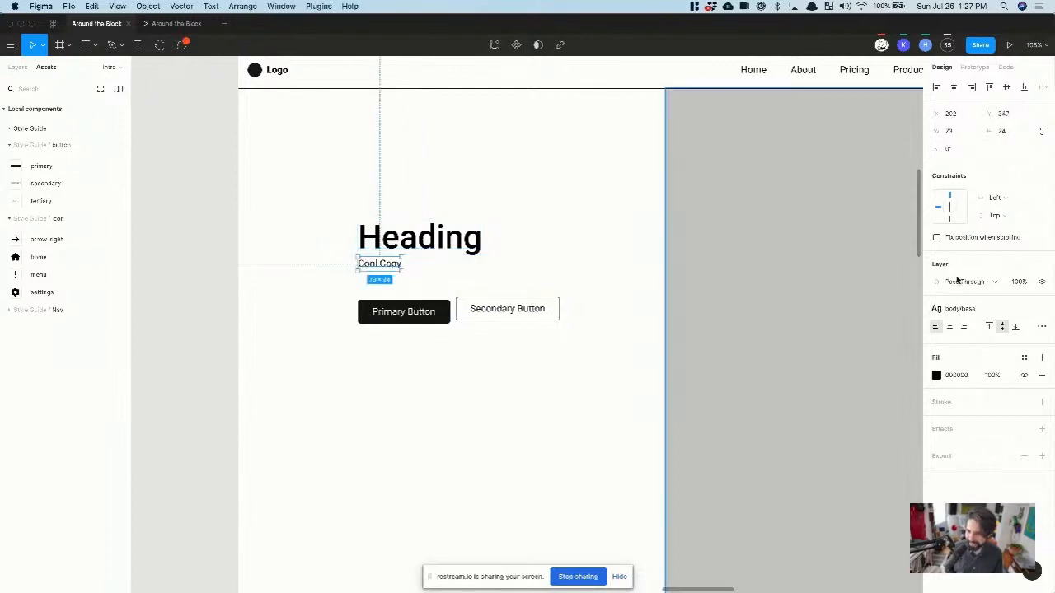
{"action": "left_click", "coordinate": [961, 310]}
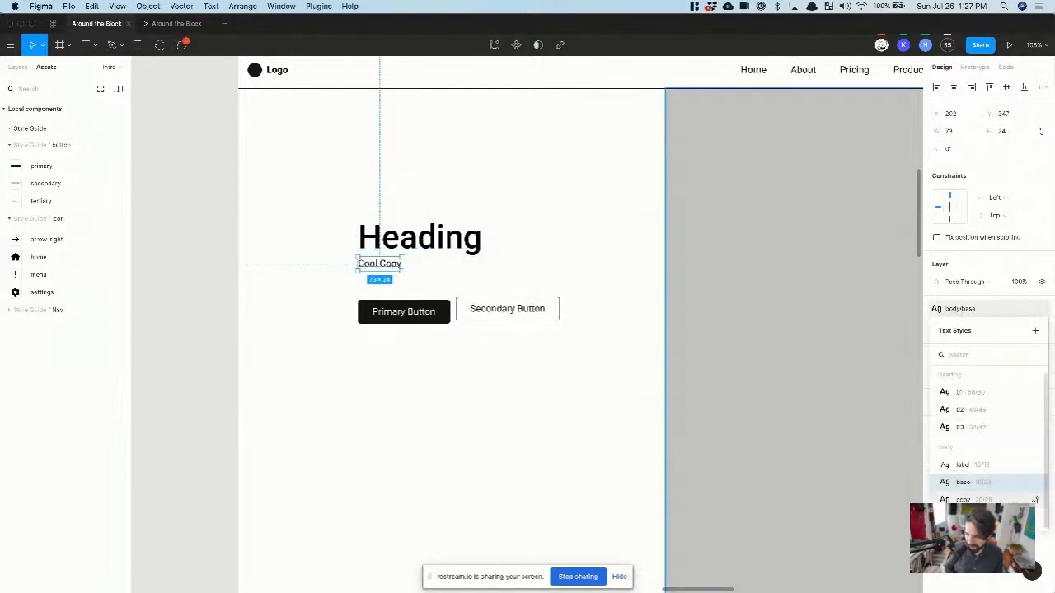
{"action": "left_click", "coordinate": [968, 497]}
Step: Line up the secondary button vertically with the primary button and widen the gap between them slightly
{"action": "mouse_move", "coordinate": [493, 311]}
{"action": "left_mouse_down"}
{"action": "mouse_move", "coordinate": [473, 353]}
{"action": "mouse_move", "coordinate": [510, 324]}
{"action": "mouse_move", "coordinate": [498, 320]}
{"action": "left_mouse_up"}
{"action": "left_click", "coordinate": [367, 389]}
{"action": "scroll", "coordinate": [368, 390], "scroll_direction": "down", "scroll_amount": 10}
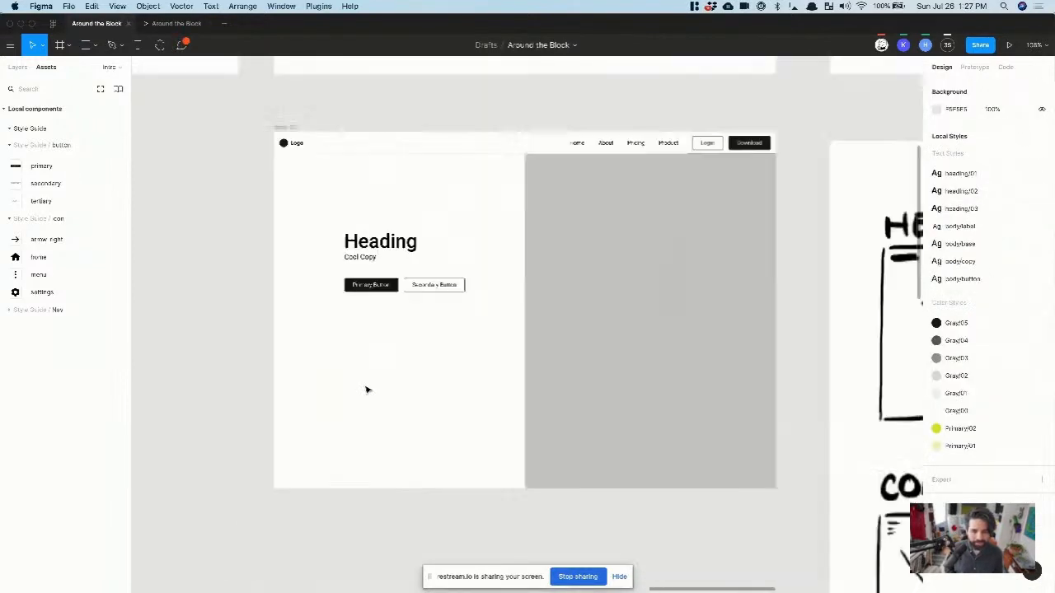
Step: Duplicate "Cool Copy" just below the buttons and apply the body/label text style to the duplicate
{"action": "scroll", "coordinate": [321, 299], "scroll_direction": "up", "scroll_amount": 5}
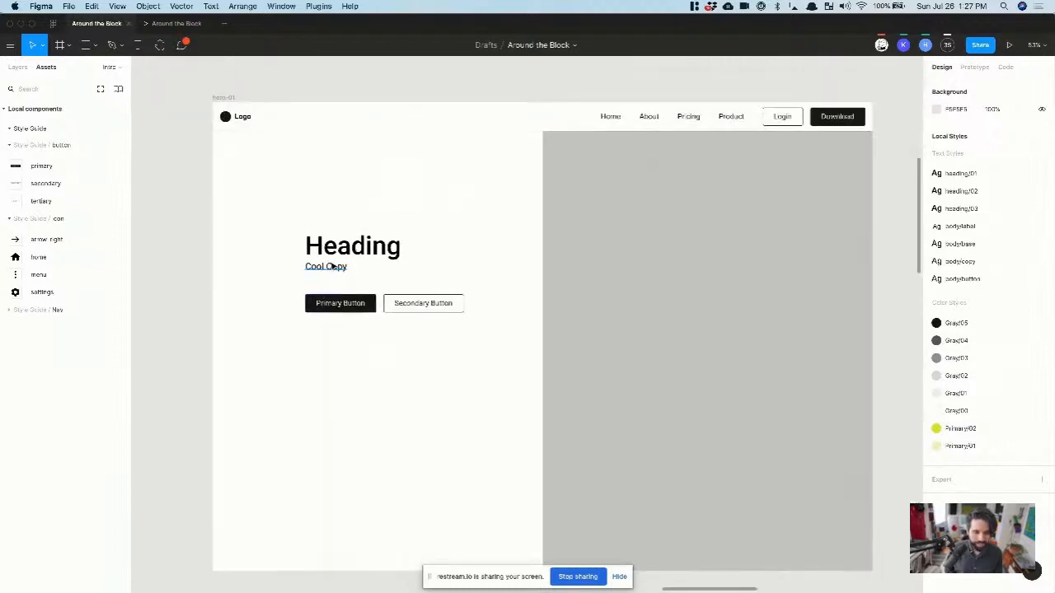
{"action": "left_click", "coordinate": [331, 267]}
{"action": "left_click_drag", "start_coordinate": [333, 268], "coordinate": [333, 328]}
{"action": "left_click", "coordinate": [948, 314]}
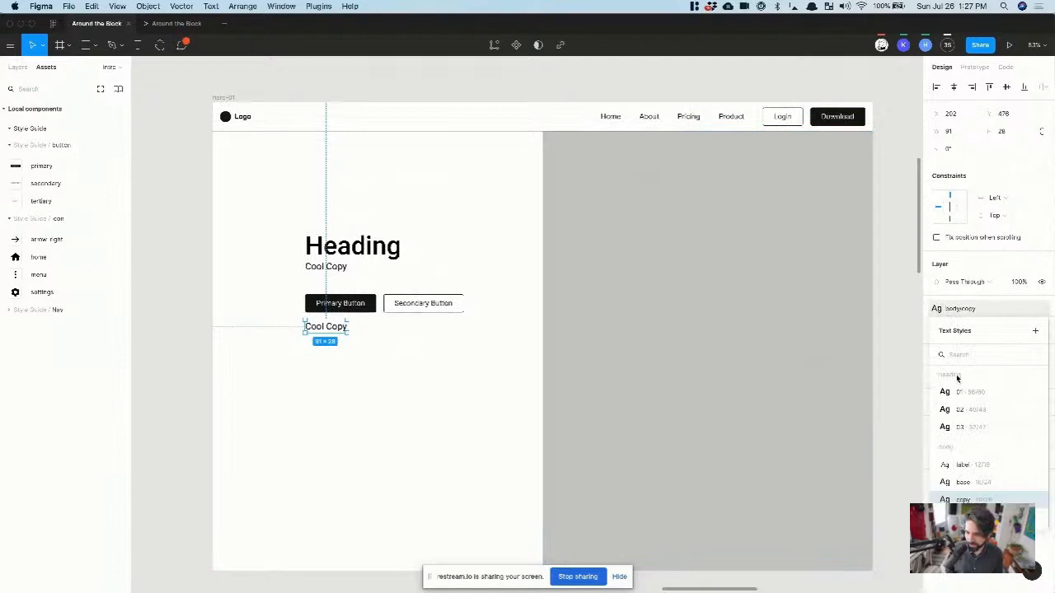
{"action": "left_click", "coordinate": [978, 470]}
{"action": "left_click", "coordinate": [342, 352]}
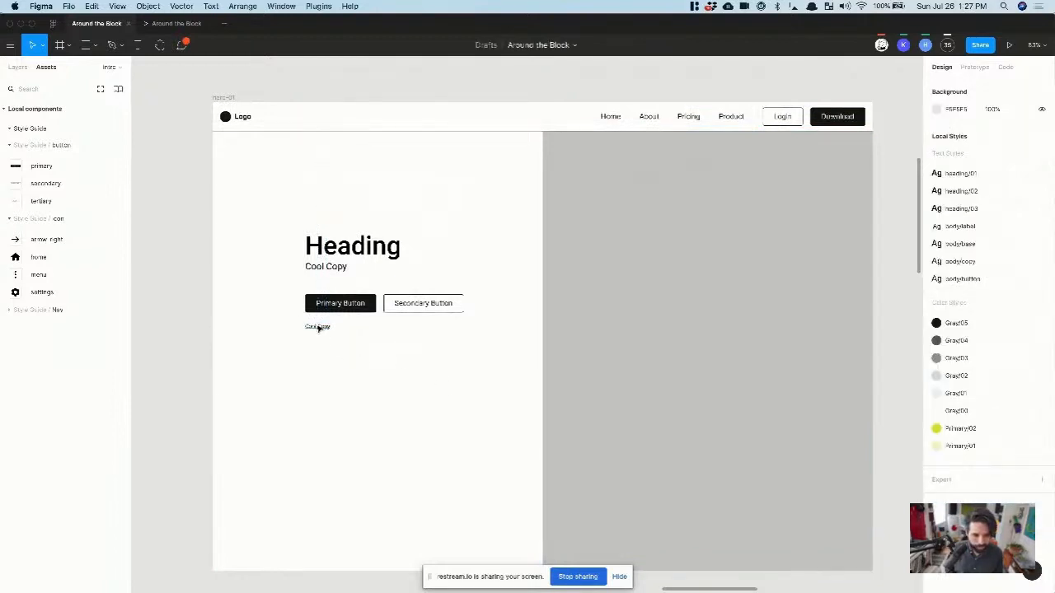
Step: Apply the Gray/03 color style to the small text below the buttons
{"action": "left_click", "coordinate": [318, 327]}
{"action": "left_click", "coordinate": [1023, 359]}
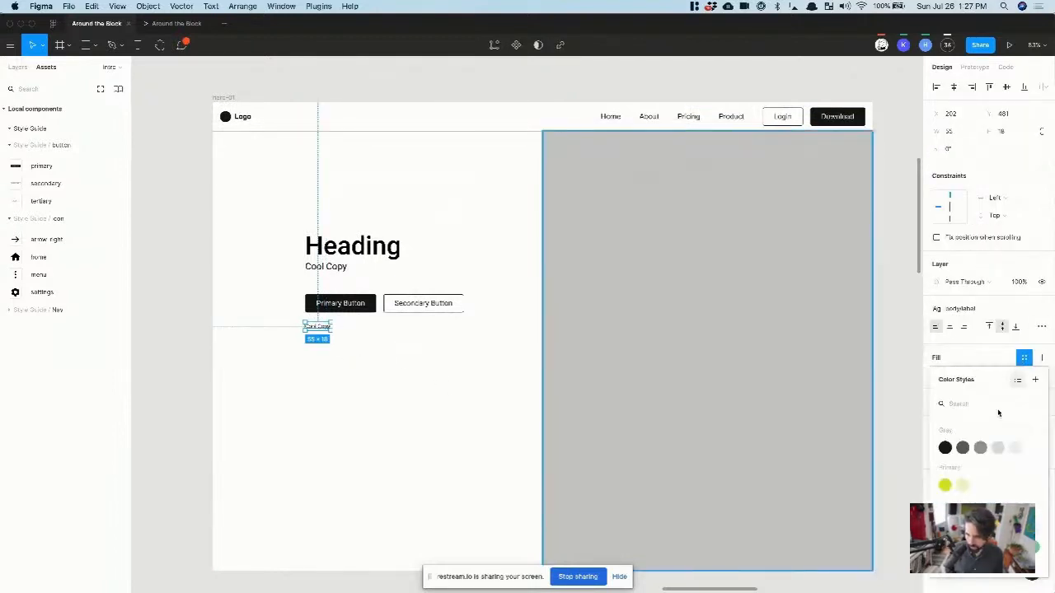
{"action": "left_click", "coordinate": [982, 449]}
{"action": "left_click", "coordinate": [486, 371]}
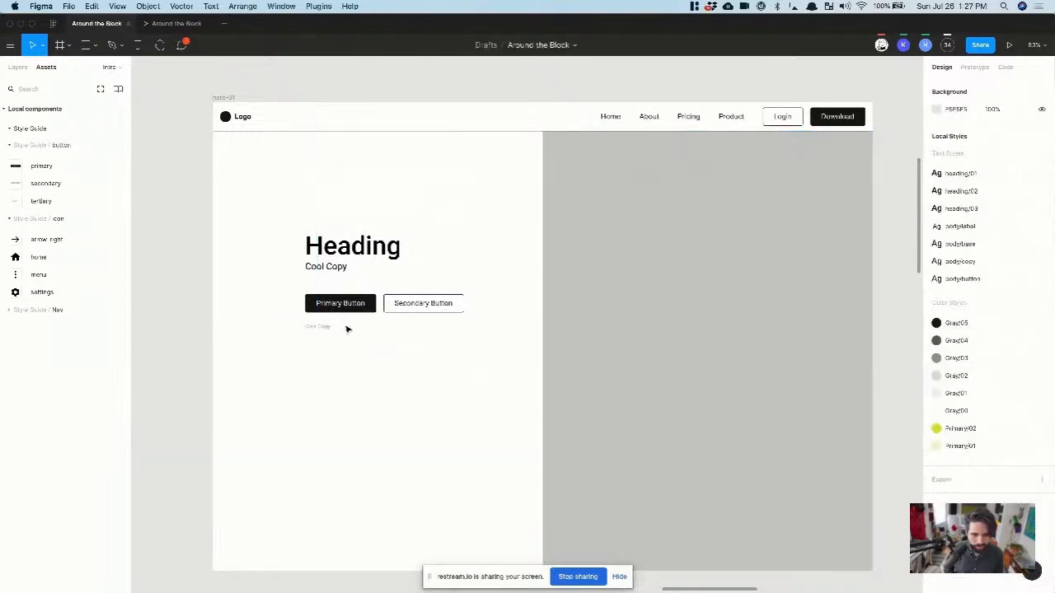
Step: Move the heading, copy, buttons and small label together down and left, placing the heading at about X 160, Y 392
{"action": "scroll", "coordinate": [347, 330], "scroll_direction": "up", "scroll_amount": 3}
{"action": "left_click", "coordinate": [298, 328]}
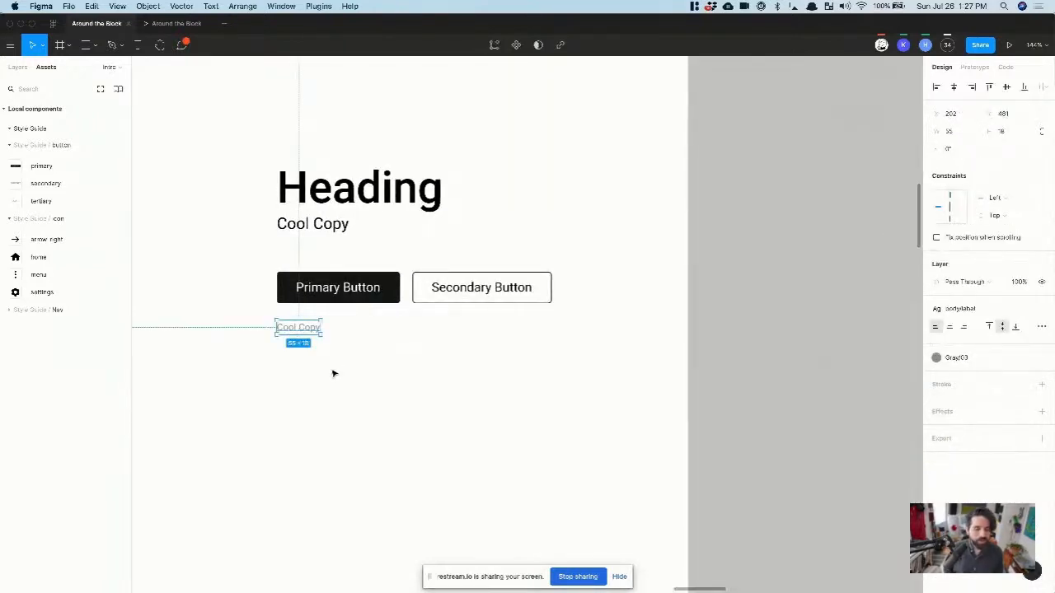
{"action": "scroll", "coordinate": [323, 379], "scroll_direction": "down", "scroll_amount": 5}
{"action": "right_click", "coordinate": [322, 379]}
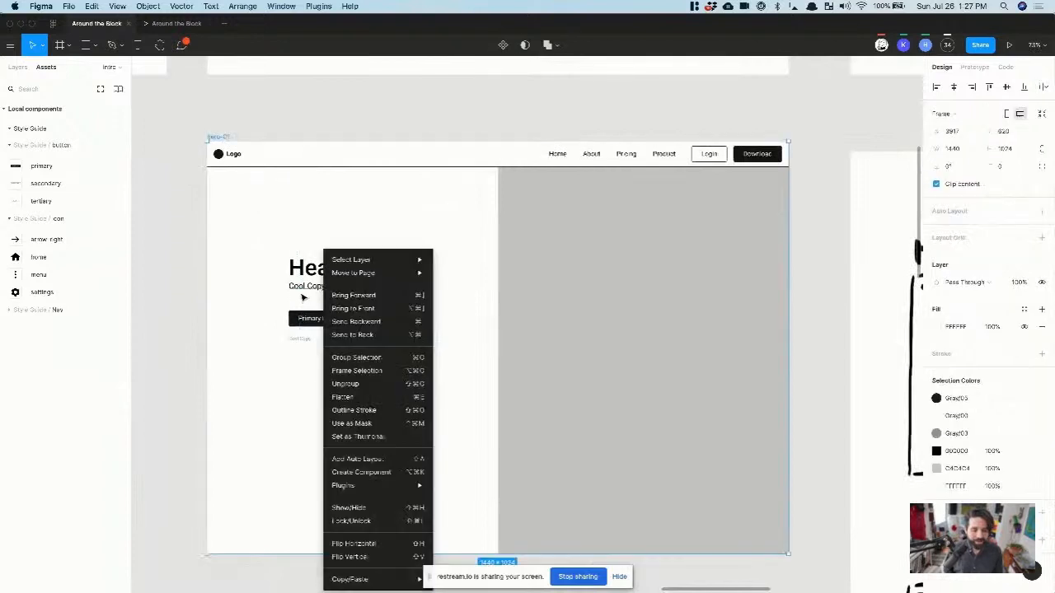
{"action": "left_click", "coordinate": [306, 285]}
{"action": "scroll", "coordinate": [307, 287], "scroll_direction": "up", "scroll_amount": 4}
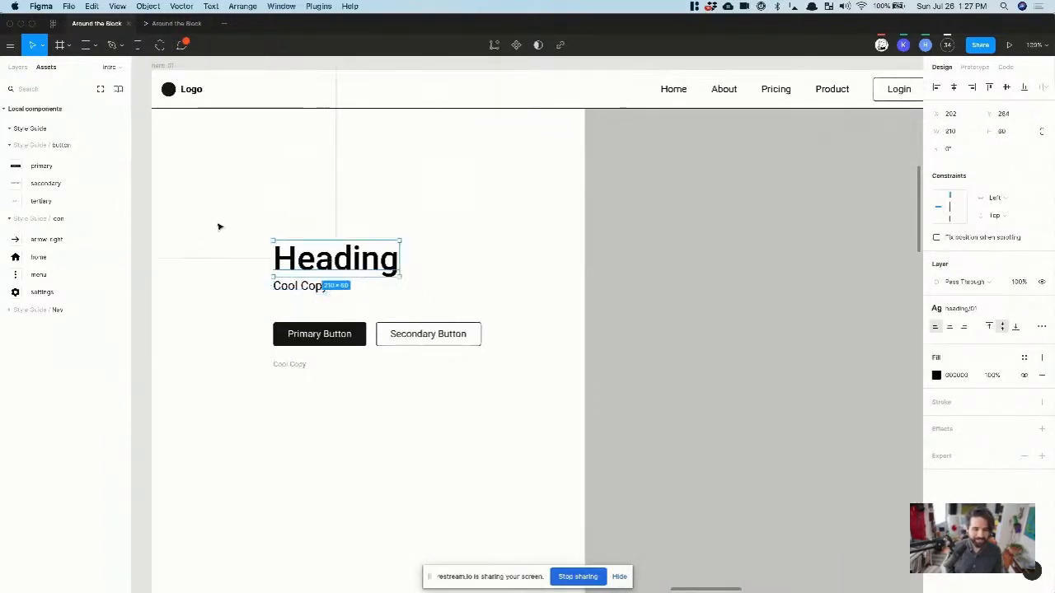
{"action": "left_click_drag", "start_coordinate": [218, 222], "coordinate": [483, 379]}
{"action": "left_click_drag", "start_coordinate": [417, 367], "coordinate": [392, 432]}
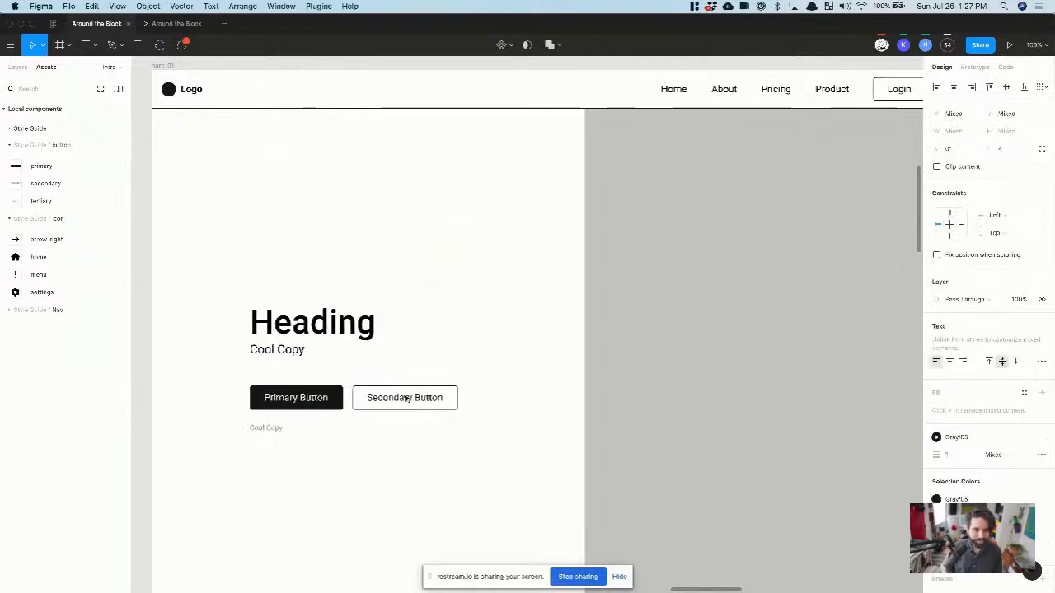
{"action": "left_click", "coordinate": [267, 224]}
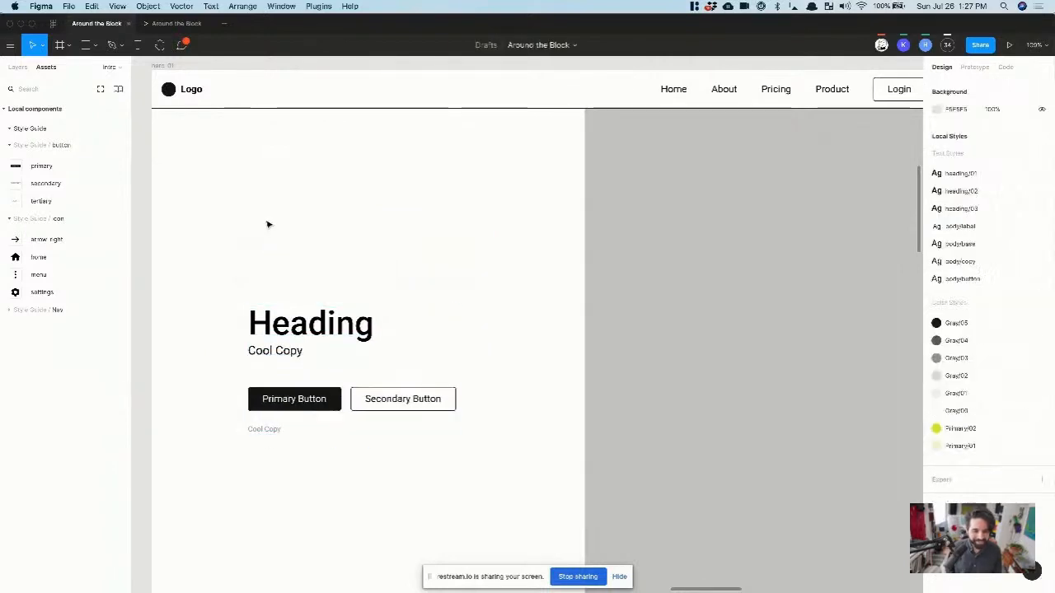
Step: Replace the hero heading text with "Family Values Are Important?" split over two lines after "Values"
{"action": "double_click", "coordinate": [276, 323]}
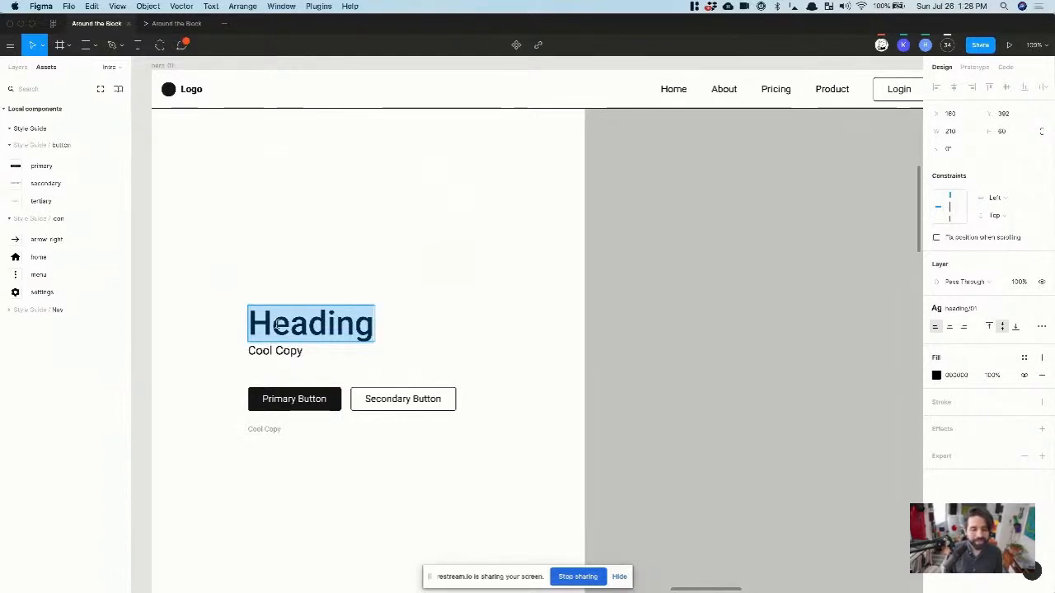
{"action": "type", "text": "Family V"}
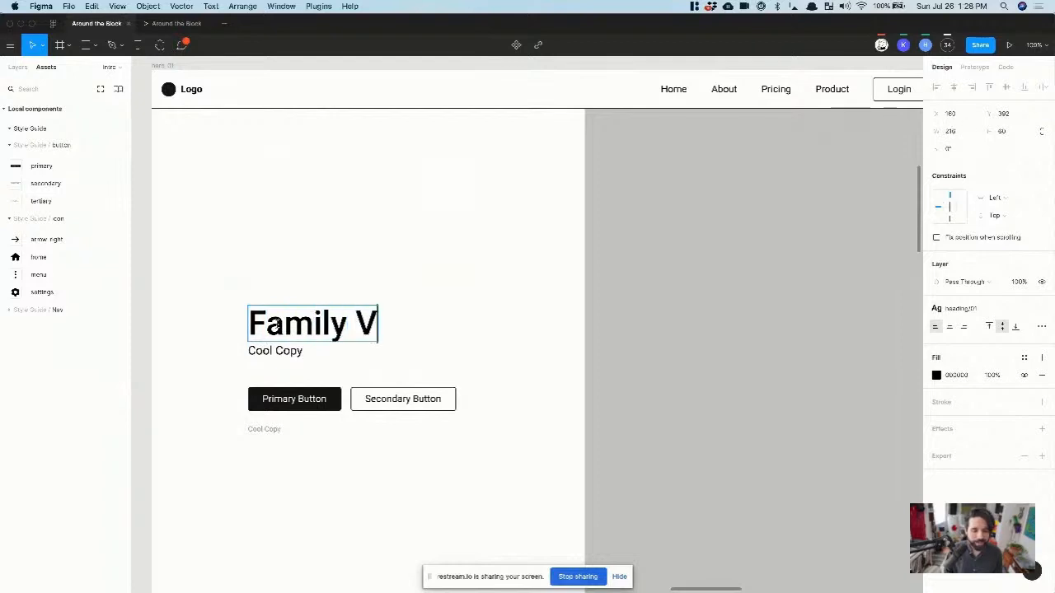
{"action": "type", "text": "alues"}
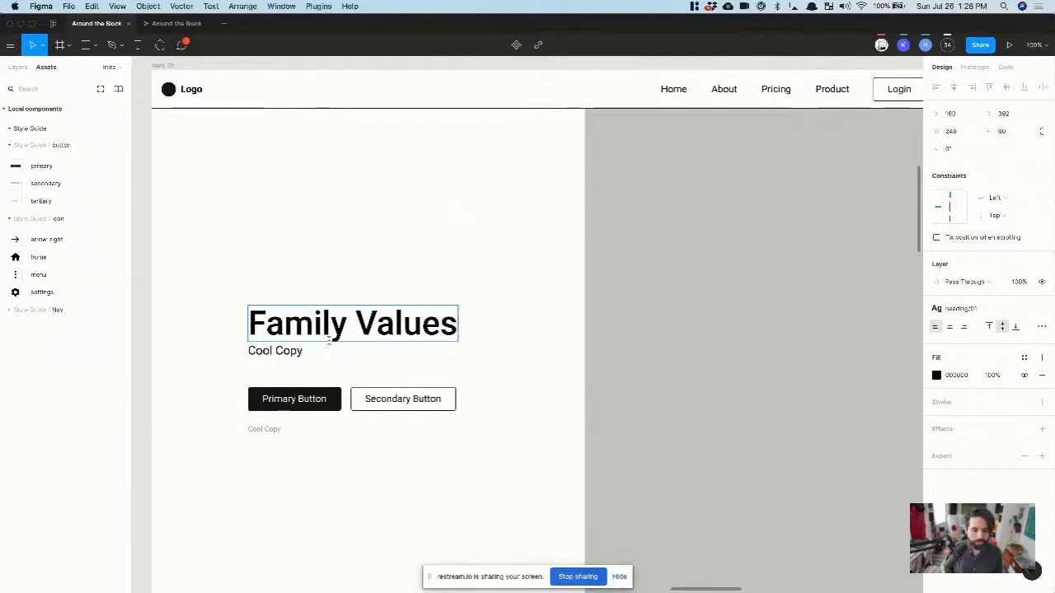
{"action": "key", "text": "Return"}
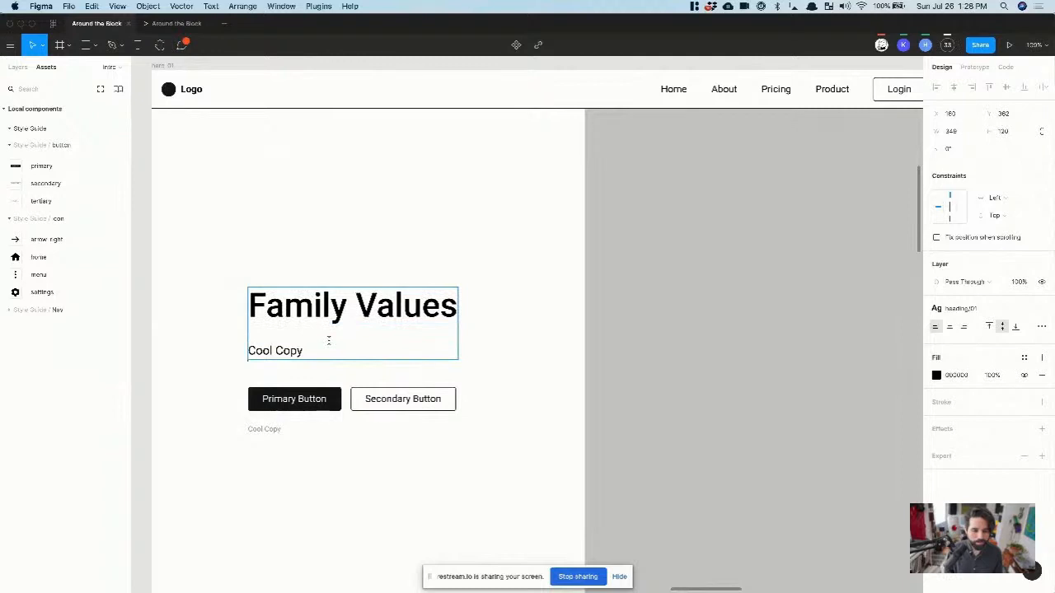
{"action": "type", "text": "Are Inporta"}
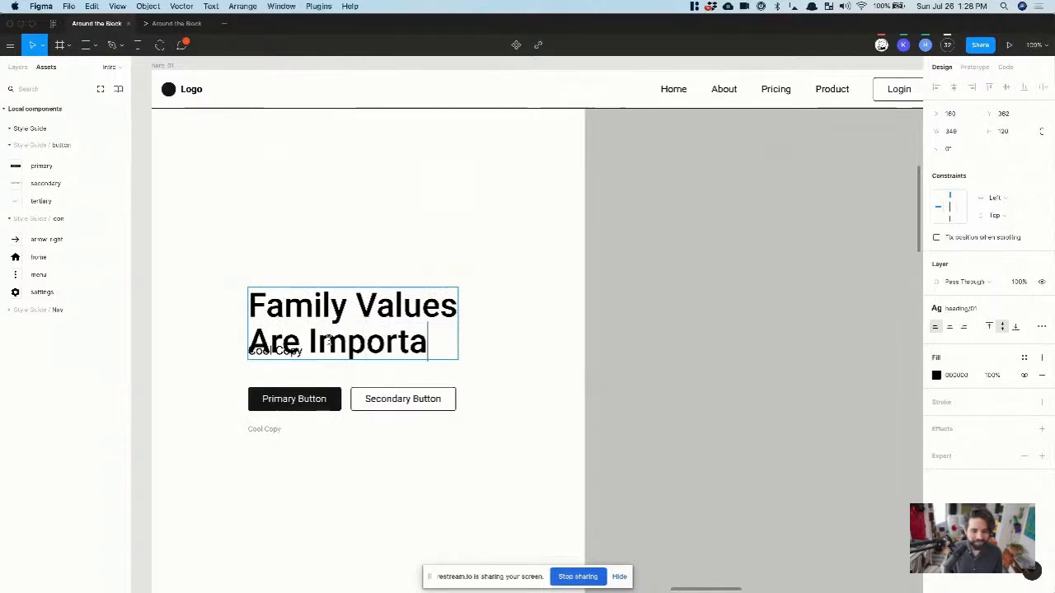
{"action": "type", "text": "nt?"}
Step: Move the two-line heading up until it clears the copy line below it
{"action": "key", "text": "Escape"}
{"action": "key", "text": "shift+Up"}
{"action": "key", "text": "shift+Up"}
{"action": "key", "text": "shift+Up"}
{"action": "key", "text": "shift+Up"}
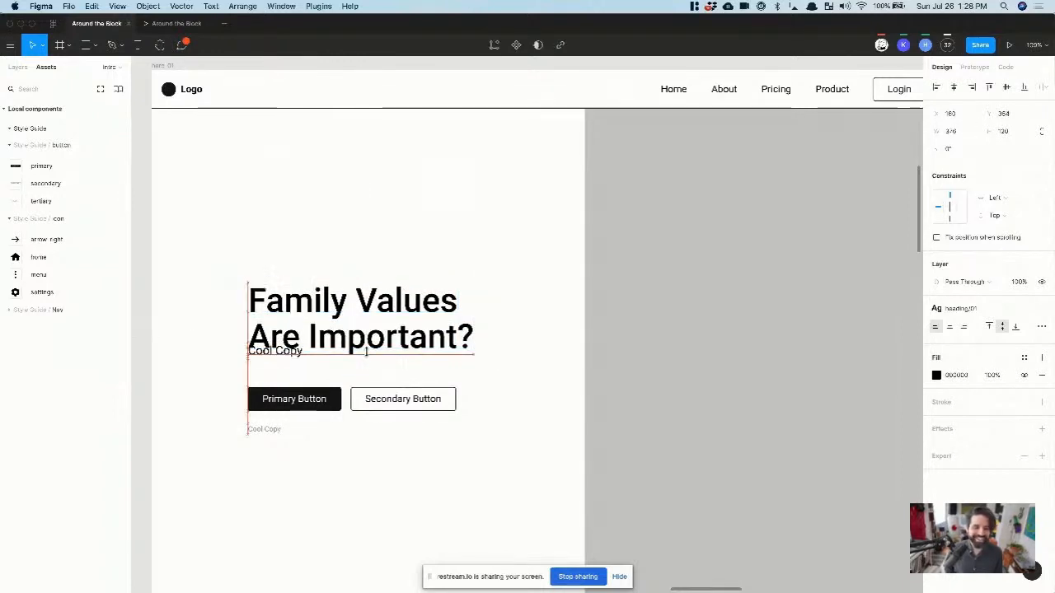
Step: Replace the copy below the heading with "Yes, they are. I think? I don't know. You tell me, smart guy!"
{"action": "left_click", "coordinate": [258, 358]}
{"action": "key", "text": "Return"}
{"action": "type", "text": "Yes, they,"}
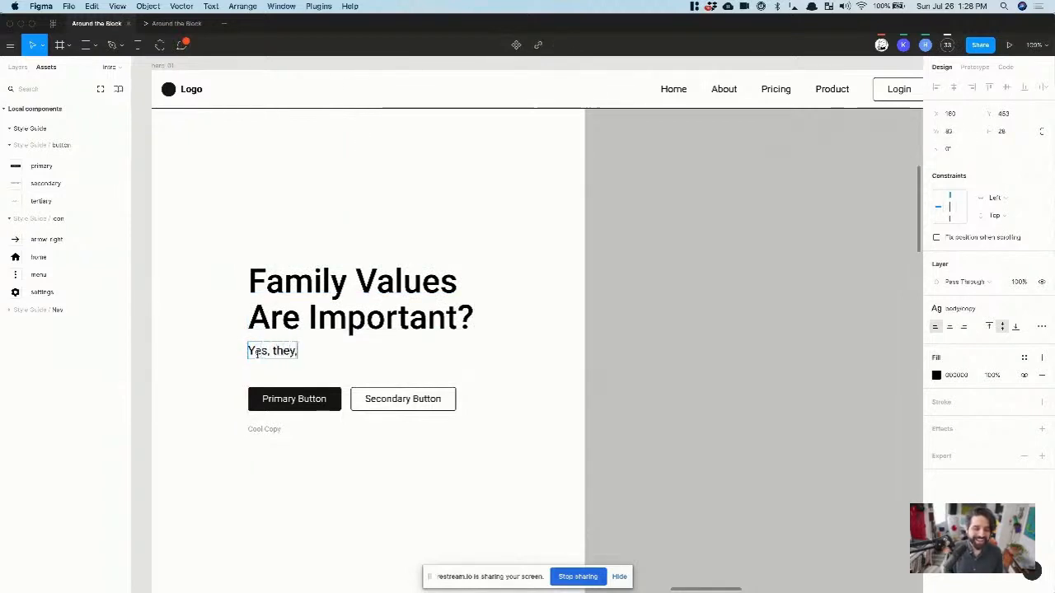
{"action": "key", "text": "BackSpace"}
{"action": "type", "text": "are. I think?"}
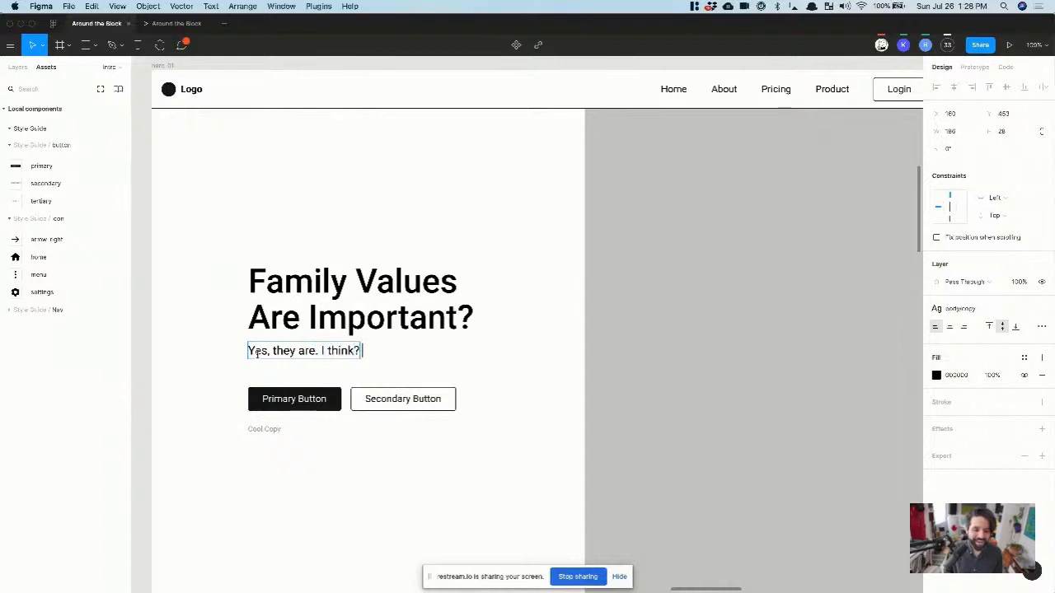
{"action": "type", "text": " I don't know."}
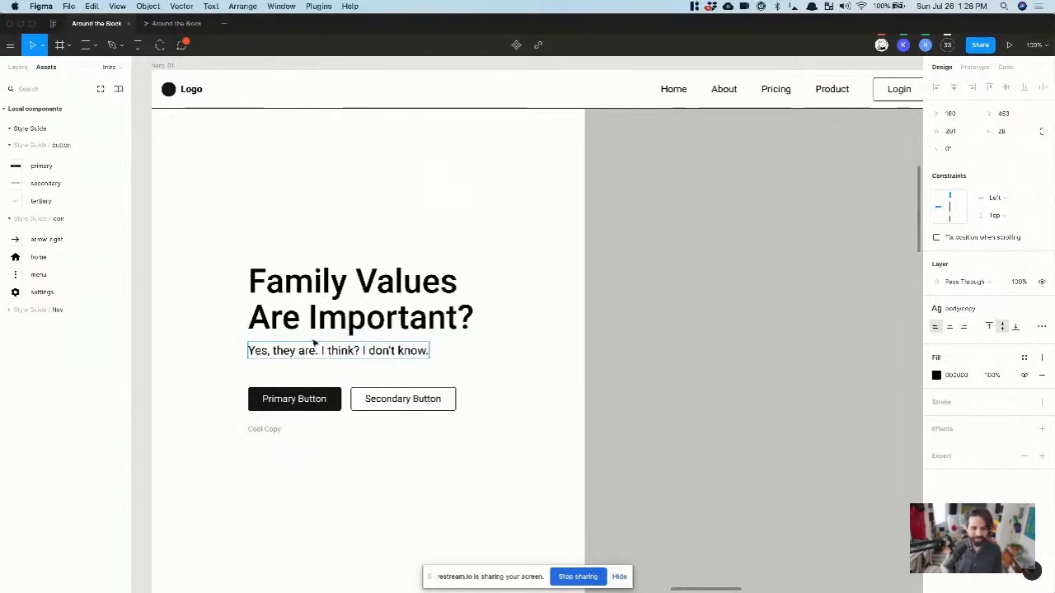
{"action": "scroll", "coordinate": [313, 343], "scroll_direction": "down", "scroll_amount": 1}
{"action": "scroll", "coordinate": [313, 343], "scroll_direction": "right", "scroll_amount": 1}
{"action": "type", "text": ". You tell me"}
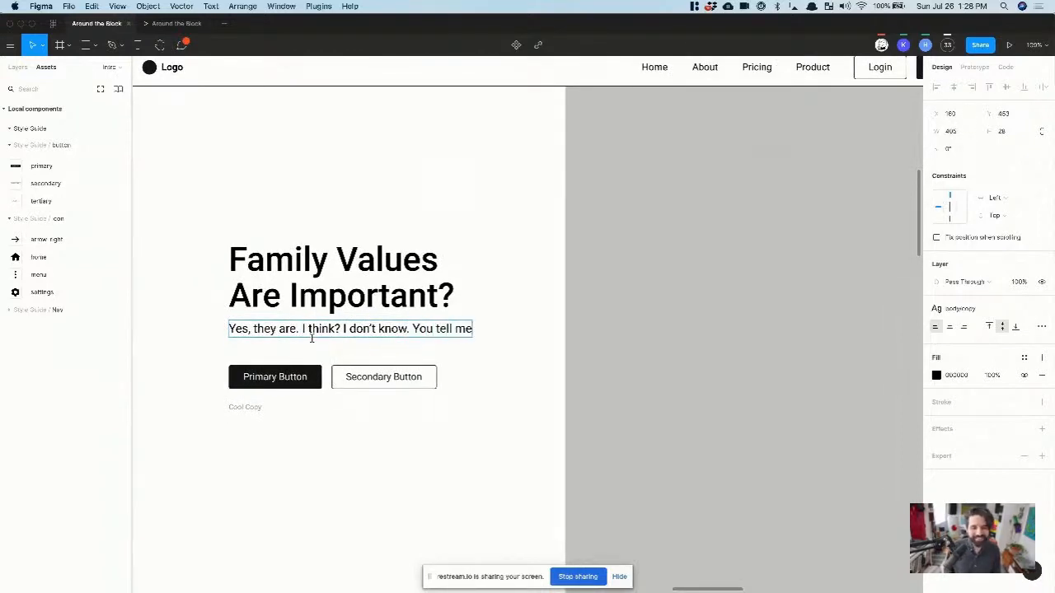
{"action": "type", "text": ", smart guy!"}
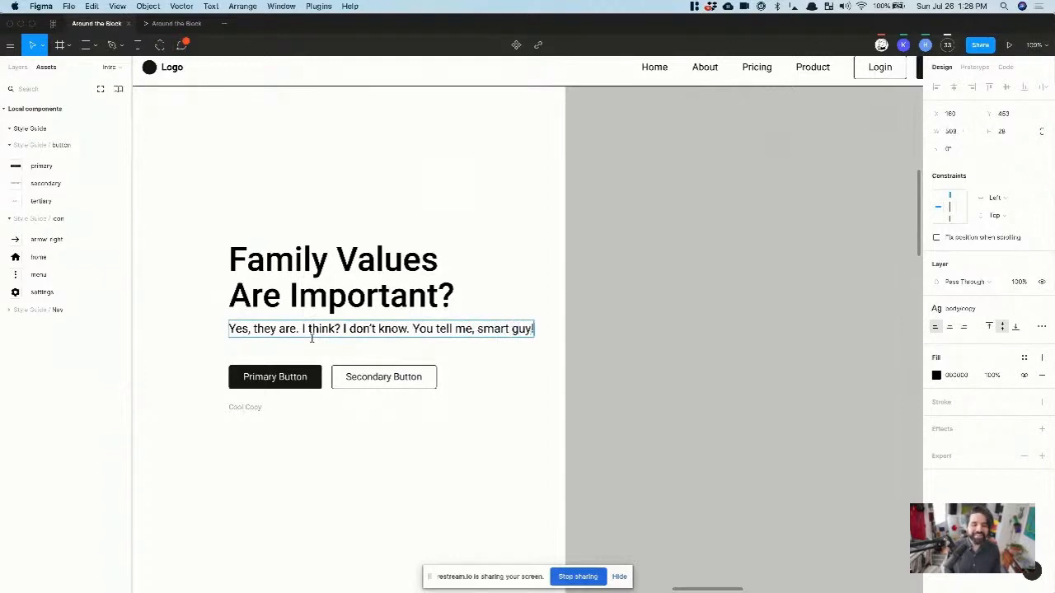
{"action": "key", "text": "Escape"}
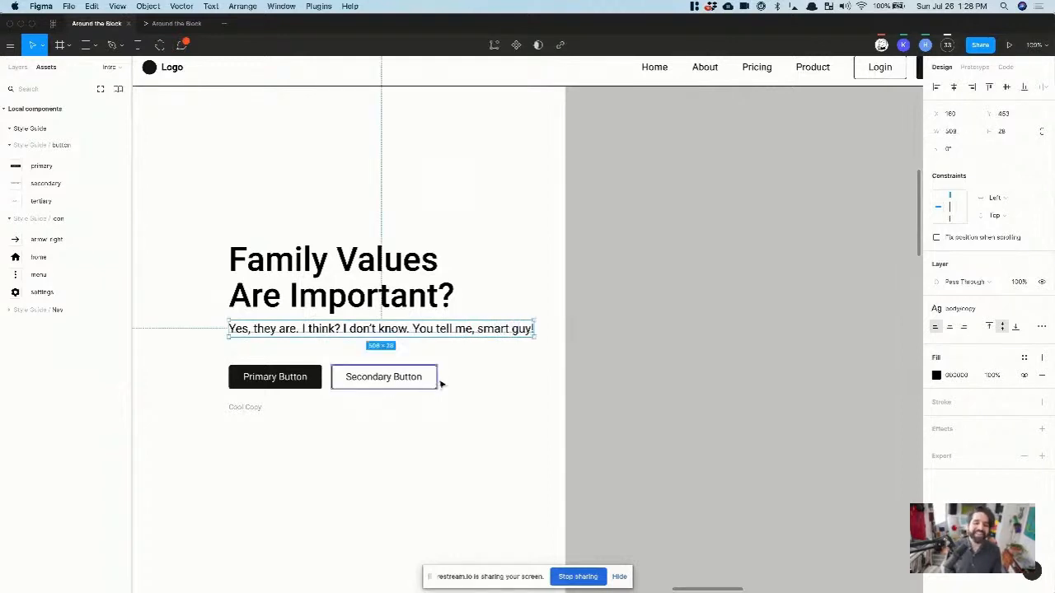
Step: Set the width of both the heading and the copy text boxes to 400
{"action": "left_click", "coordinate": [437, 293], "text": "shift"}
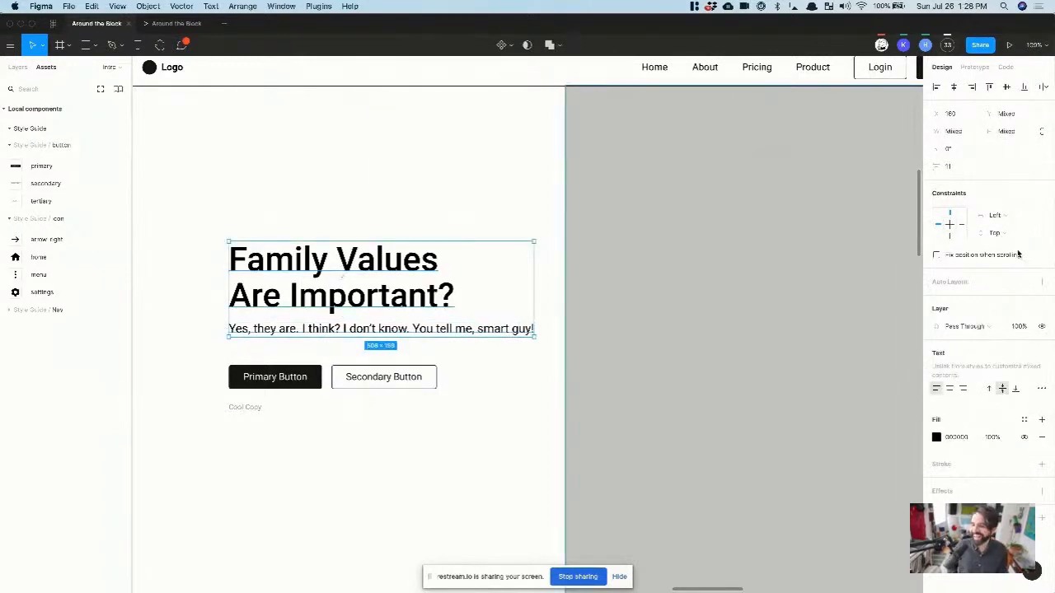
{"action": "left_click", "coordinate": [959, 133]}
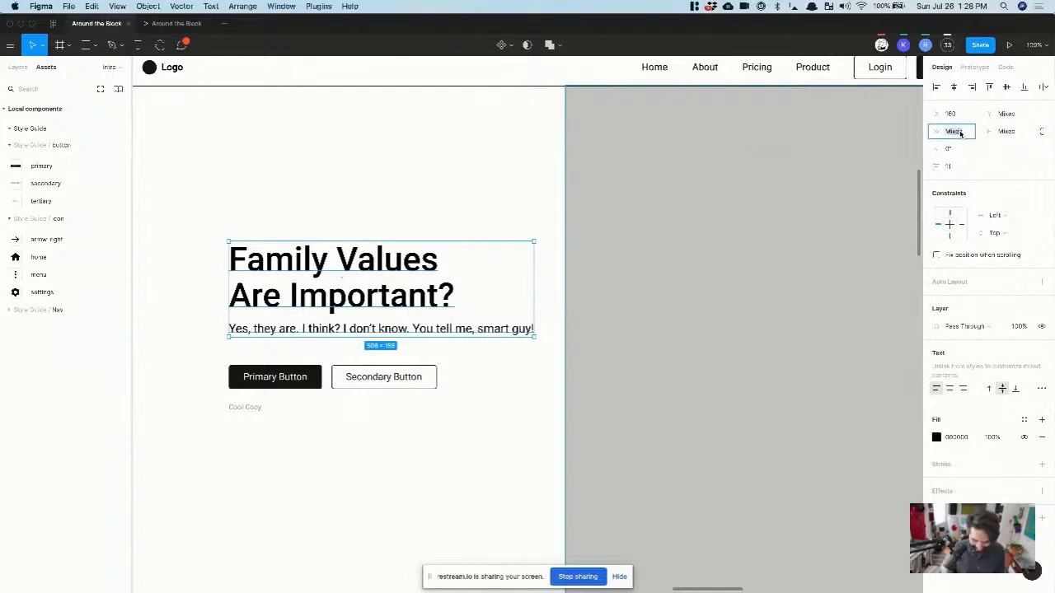
{"action": "type", "text": "400"}
{"action": "key", "text": "Return"}
Step: Move both buttons and the small label down a few pixels to widen the gap below the wrapped copy
{"action": "scroll", "coordinate": [269, 289], "scroll_direction": "down", "scroll_amount": 5}
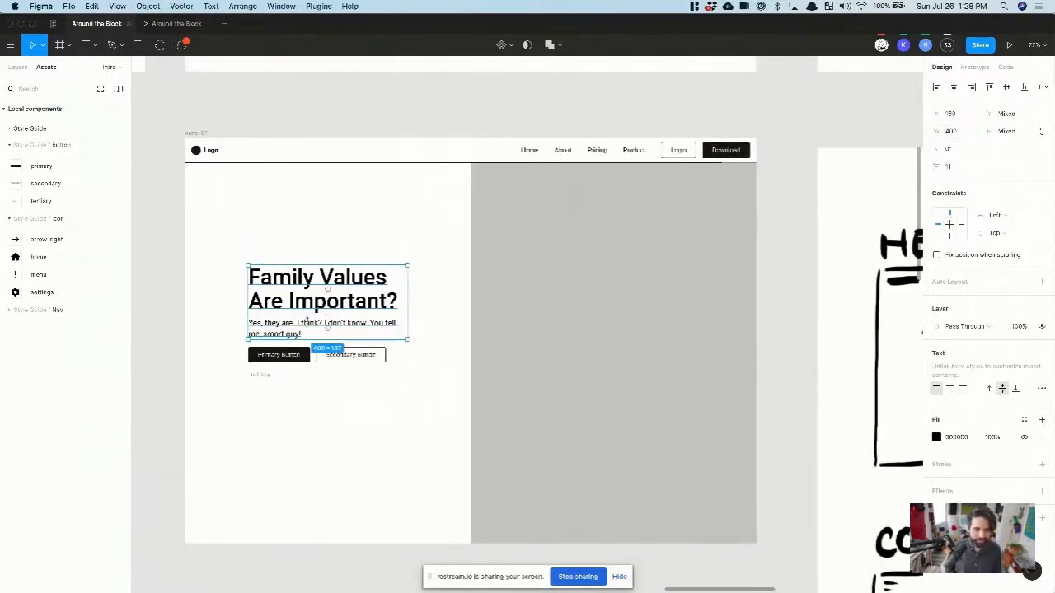
{"action": "scroll", "coordinate": [309, 322], "scroll_direction": "up", "scroll_amount": 3}
{"action": "left_click", "coordinate": [190, 371]}
{"action": "left_click_drag", "start_coordinate": [173, 363], "coordinate": [466, 474]}
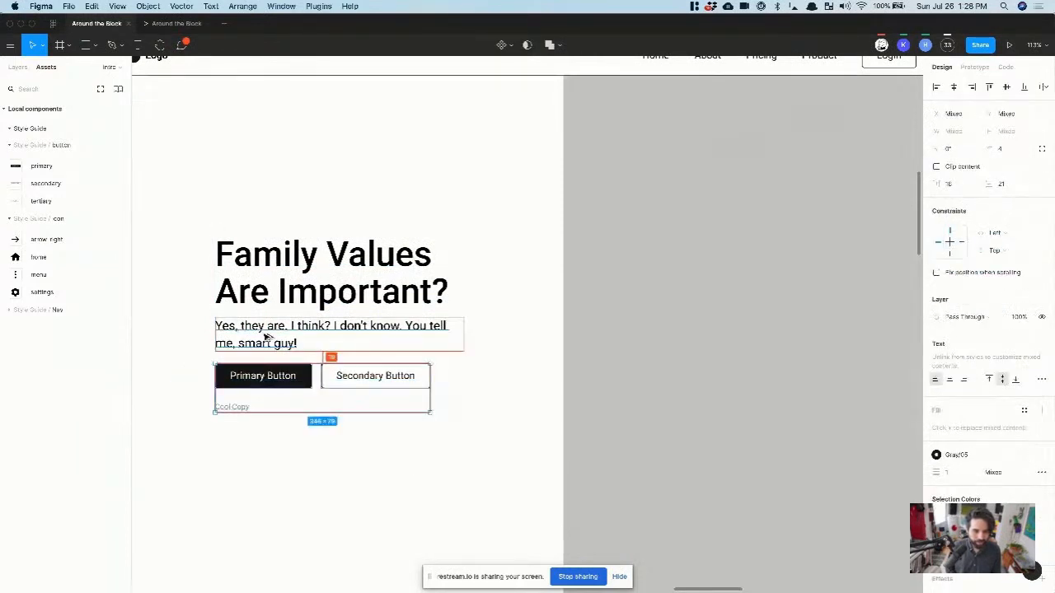
{"action": "key", "text": "Down"}
{"action": "key", "text": "Down"}
{"action": "key", "text": "Down"}
{"action": "key", "text": "alt"}
{"action": "key", "text": "Down"}
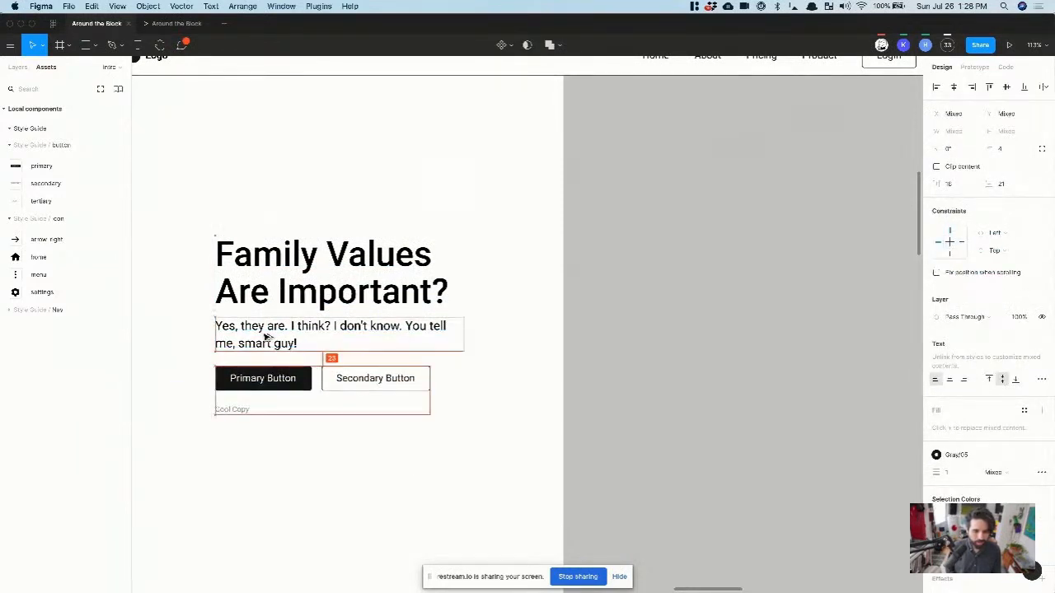
{"action": "key", "text": "Down"}
Step: Nudge the copy, buttons and small label up together to leave a gap of 8 below the heading
{"action": "left_click", "coordinate": [193, 332]}
{"action": "left_click_drag", "start_coordinate": [193, 333], "coordinate": [470, 454]}
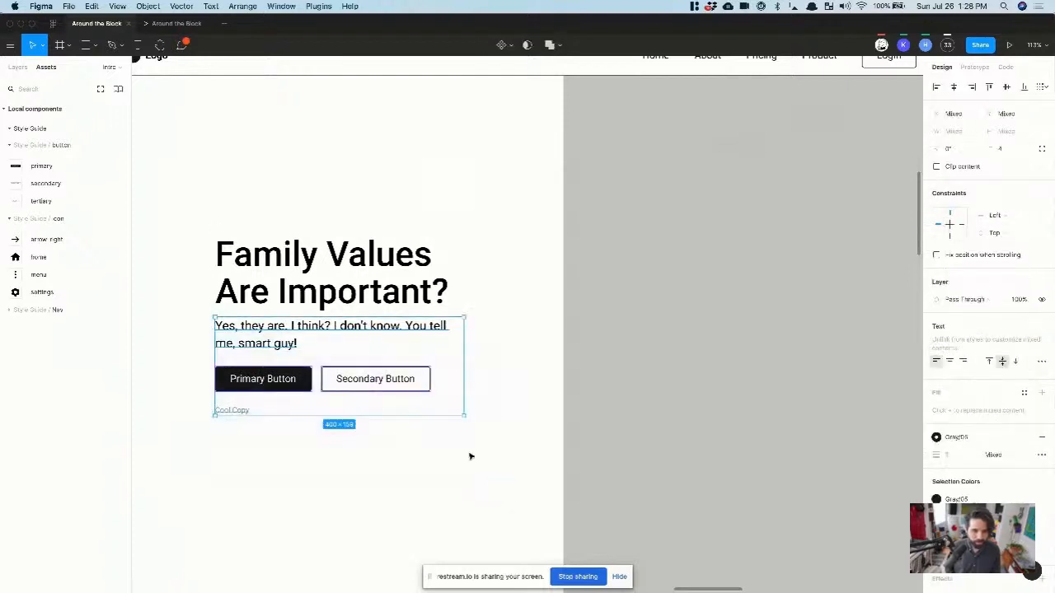
{"action": "key", "text": "Down"}
{"action": "key", "text": "Down"}
{"action": "key", "text": "Down"}
{"action": "key", "text": "Down"}
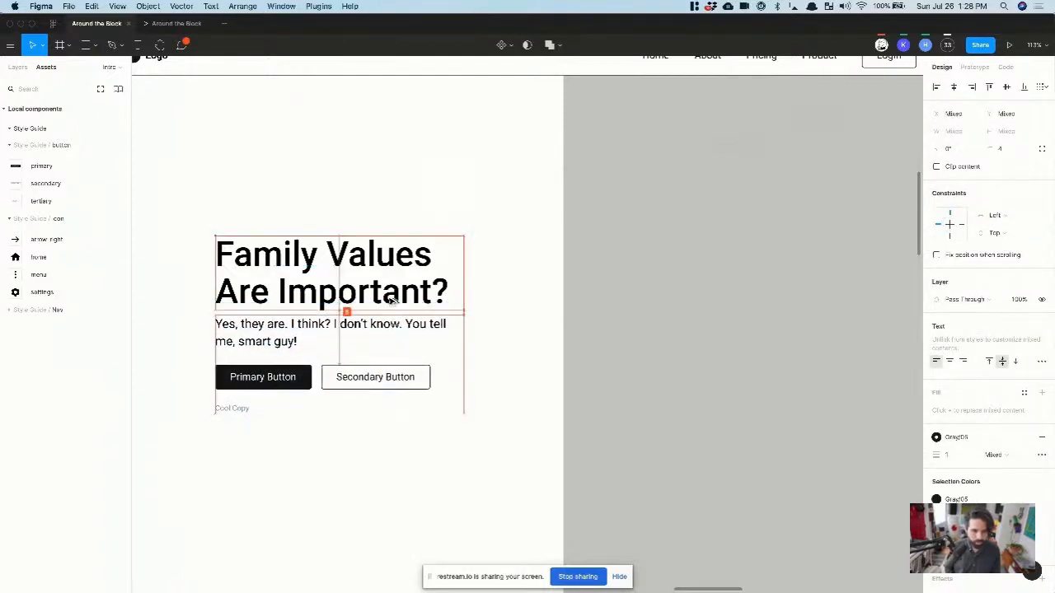
{"action": "key", "text": "Up"}
{"action": "key", "text": "Up"}
{"action": "key", "text": "Up"}
{"action": "key", "text": "Up"}
{"action": "key", "text": "Up"}
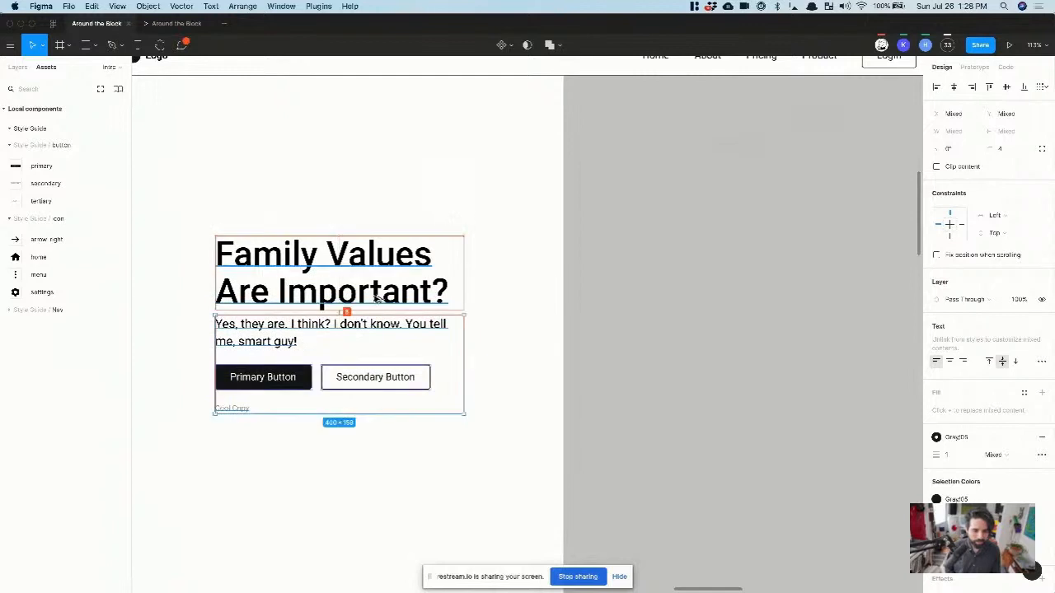
{"action": "left_click", "coordinate": [333, 478]}
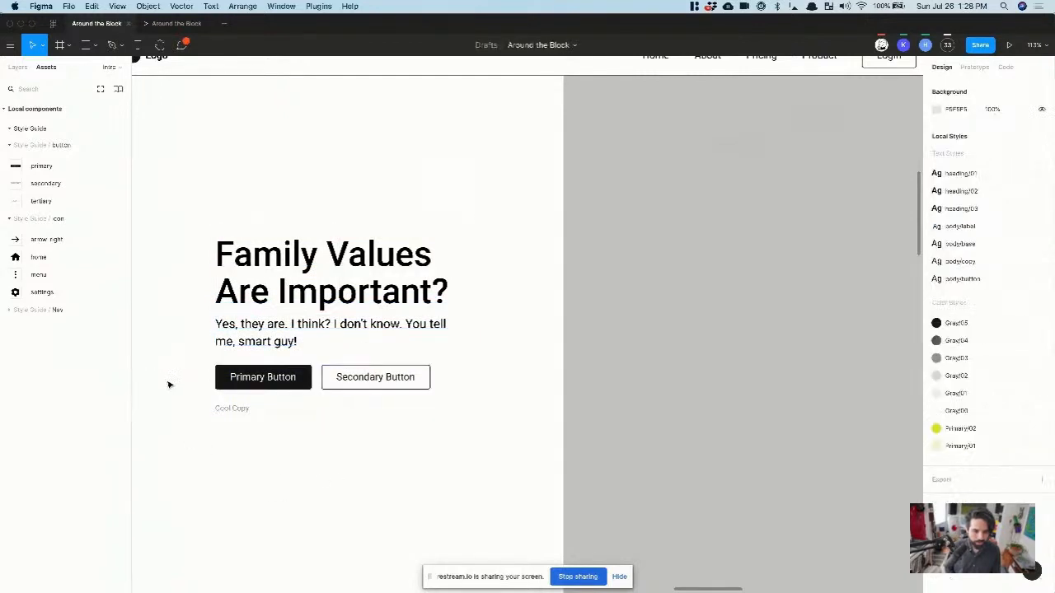
Step: Move the two buttons and the small label slightly further down from the copy
{"action": "left_click_drag", "start_coordinate": [168, 383], "coordinate": [525, 468]}
{"action": "key", "text": "Down"}
{"action": "key", "text": "Down"}
{"action": "key", "text": "Down"}
{"action": "key", "text": "Down"}
{"action": "key", "text": "Down"}
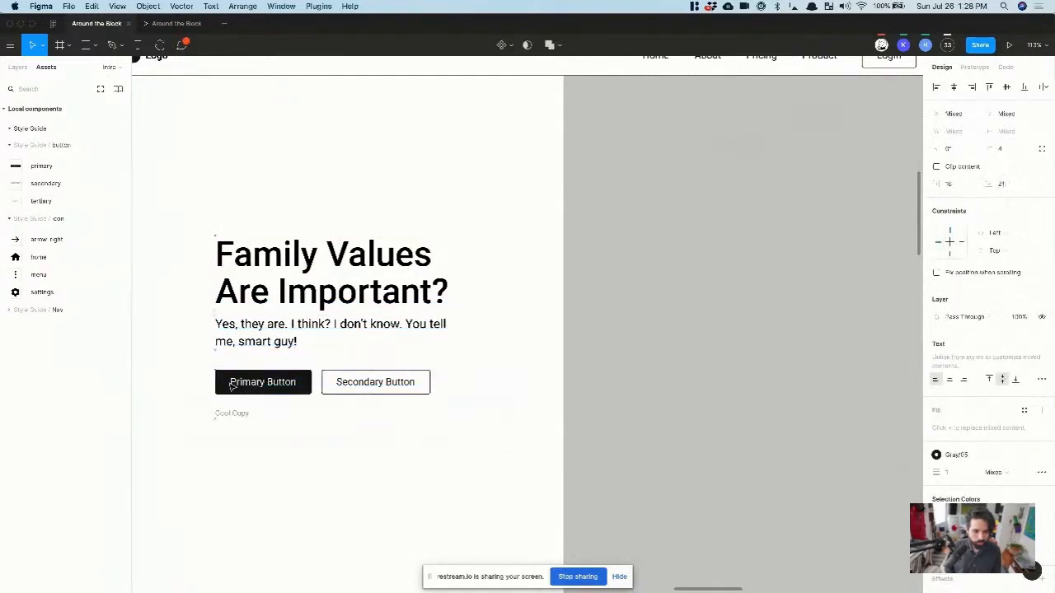
Step: Replace the small gray label text below the buttons with "You belong to us"
{"action": "left_click", "coordinate": [241, 432]}
{"action": "double_click", "coordinate": [239, 415]}
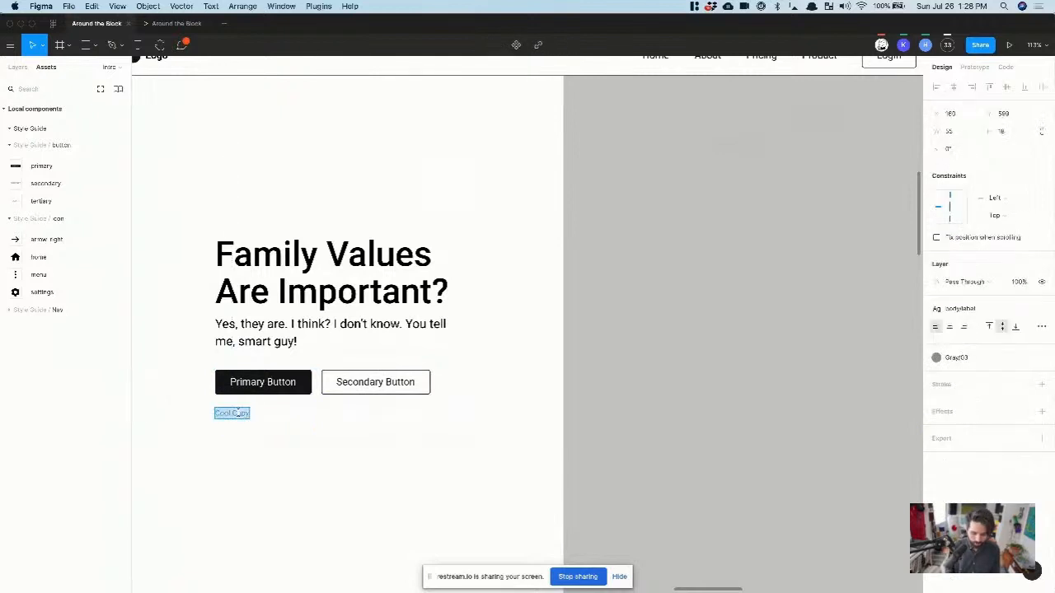
{"action": "type", "text": "You belong to us"}
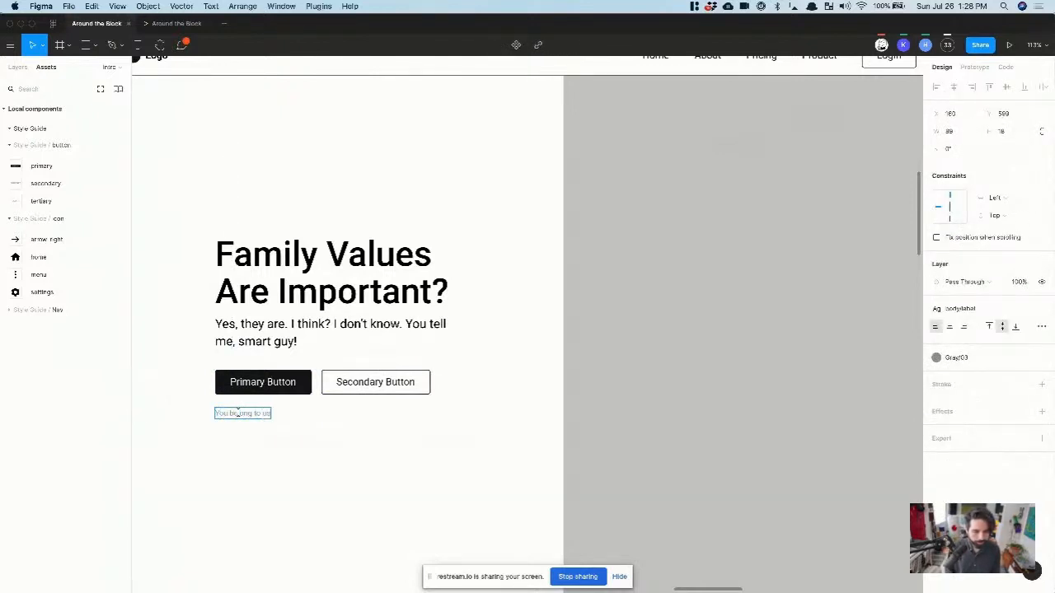
{"action": "key", "text": "Escape"}
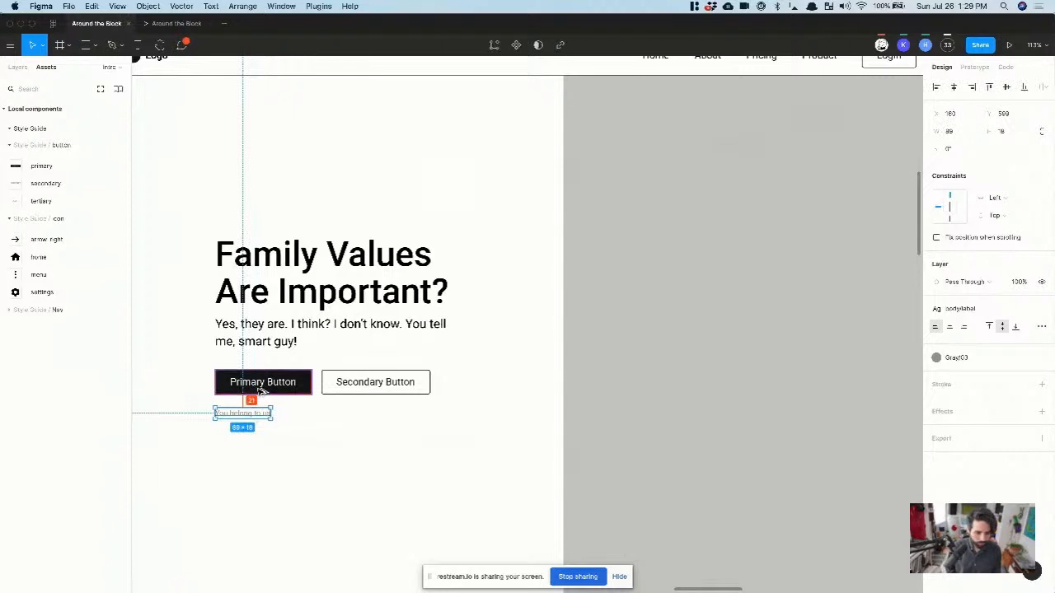
Step: Nudge the "You belong to us" label up a few pixels, closer to the primary button
{"action": "key", "text": "Up"}
{"action": "key", "text": "Up"}
{"action": "key", "text": "Up"}
{"action": "key", "text": "Up"}
{"action": "key", "text": "Up"}
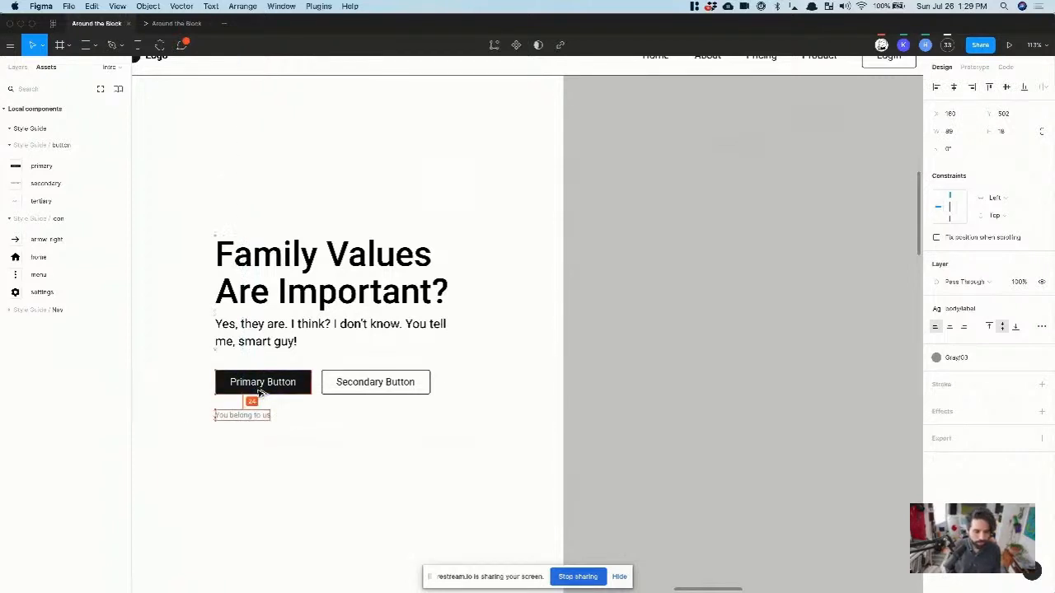
{"action": "left_click", "coordinate": [263, 386]}
{"action": "double_click", "coordinate": [263, 383]}
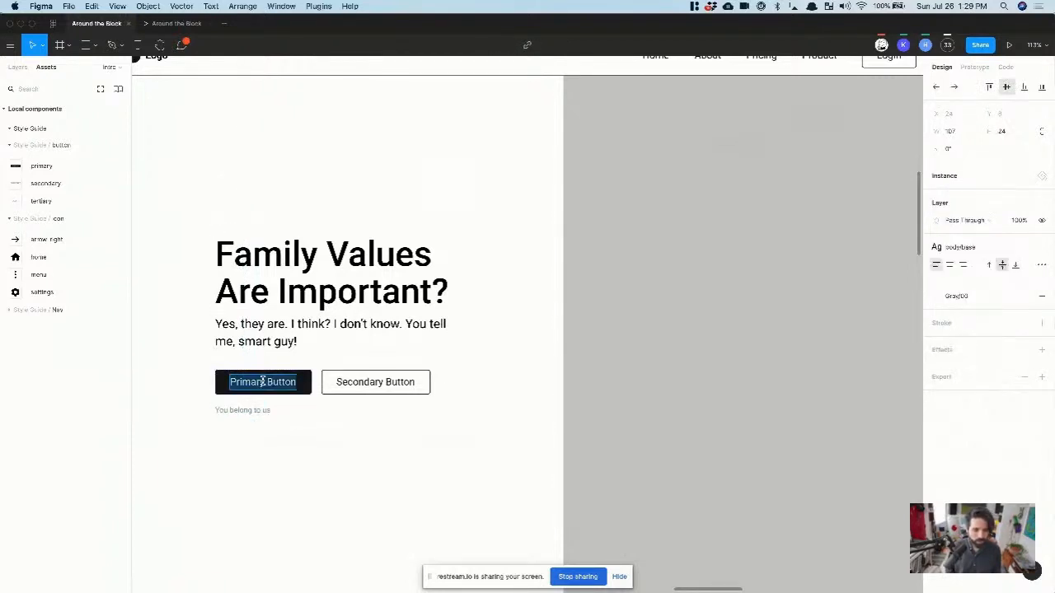
{"action": "key", "text": "Escape"}
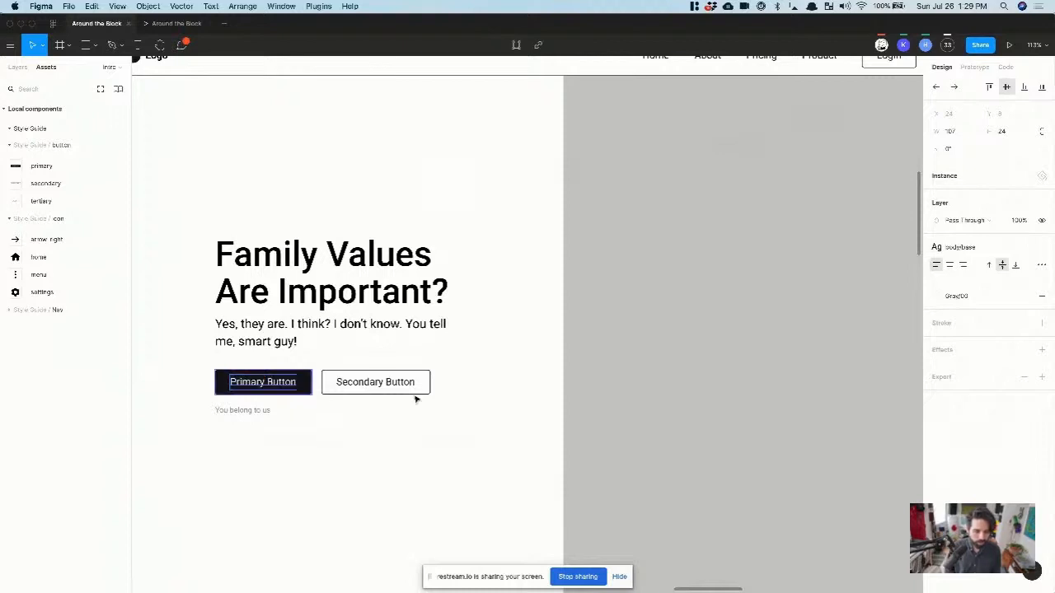
Step: Wrap the primary and secondary buttons in a frame and apply auto layout to it
{"action": "left_click_drag", "start_coordinate": [501, 391], "coordinate": [285, 387]}
{"action": "key", "text": "alt"}
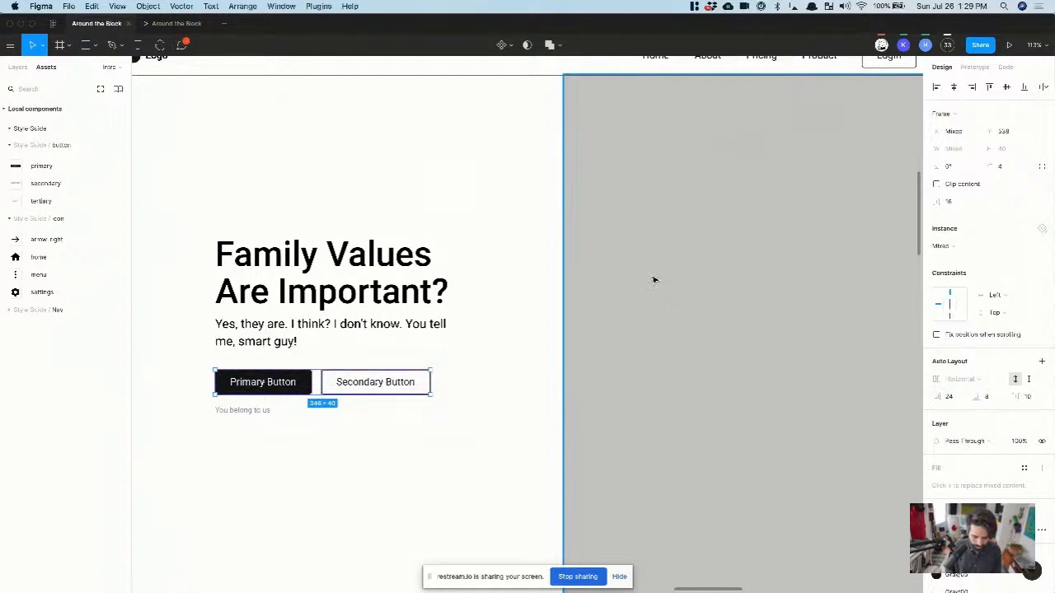
{"action": "key", "text": "alt+super+g"}
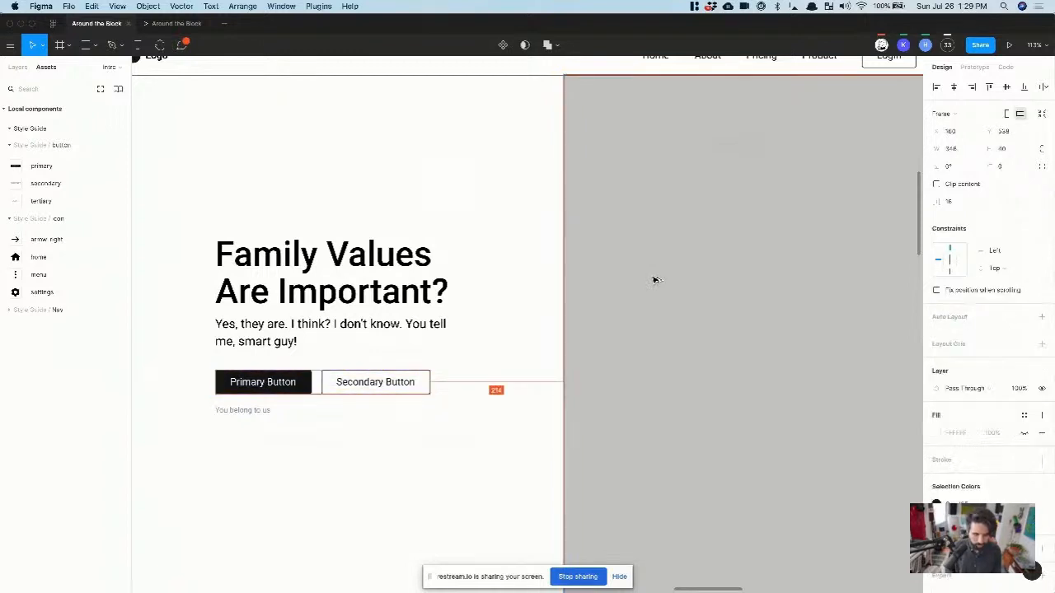
{"action": "left_click", "coordinate": [1041, 316]}
{"action": "left_click", "coordinate": [241, 463]}
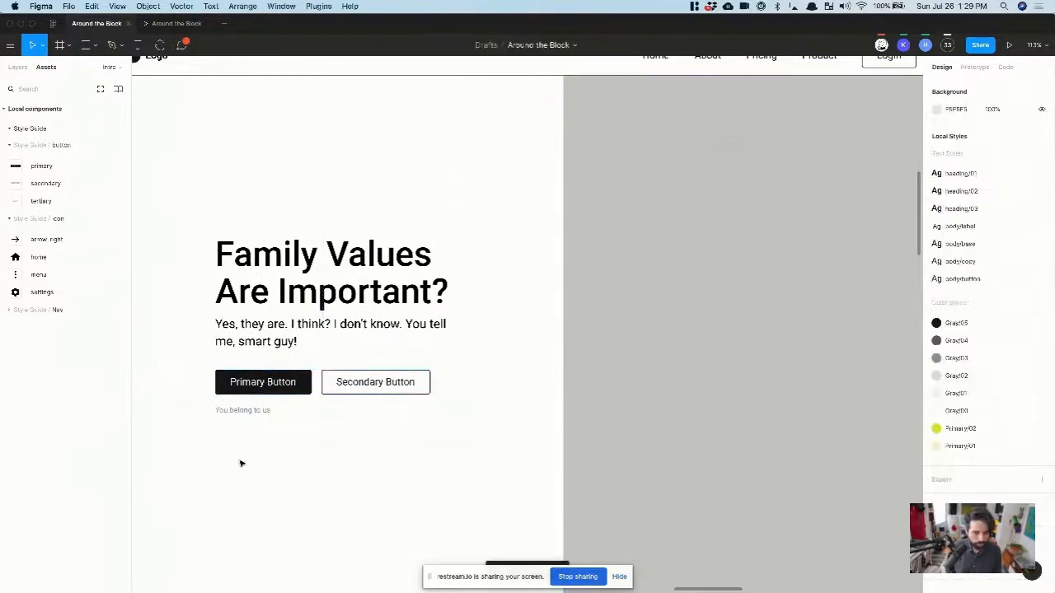
Step: Rename the auto layout frame holding the two buttons to "CTA Button Set"
{"action": "left_click", "coordinate": [277, 380]}
{"action": "scroll", "coordinate": [218, 375], "scroll_direction": "up", "scroll_amount": 5}
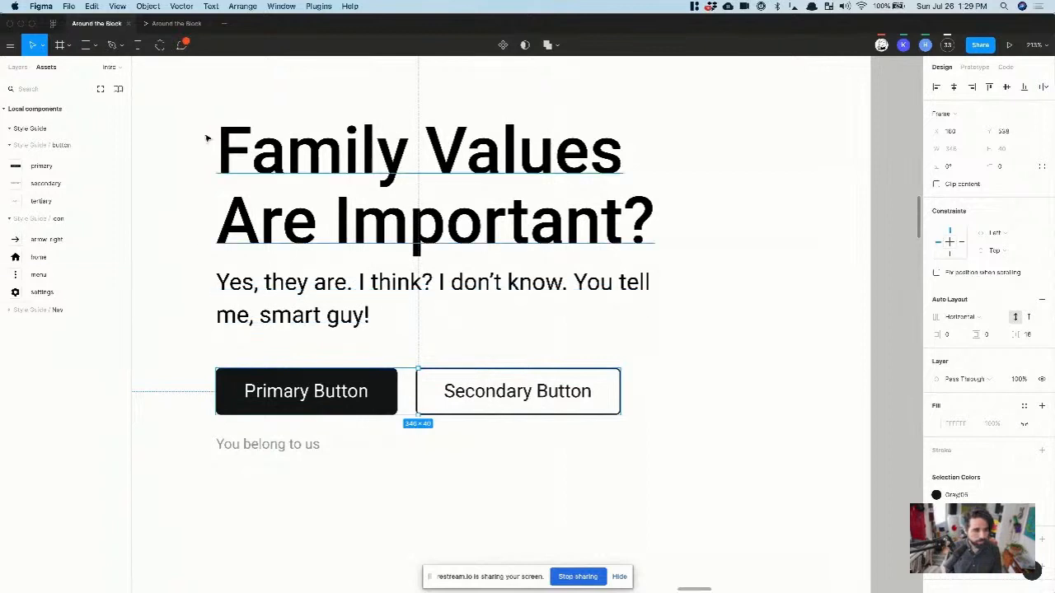
{"action": "left_click", "coordinate": [18, 68]}
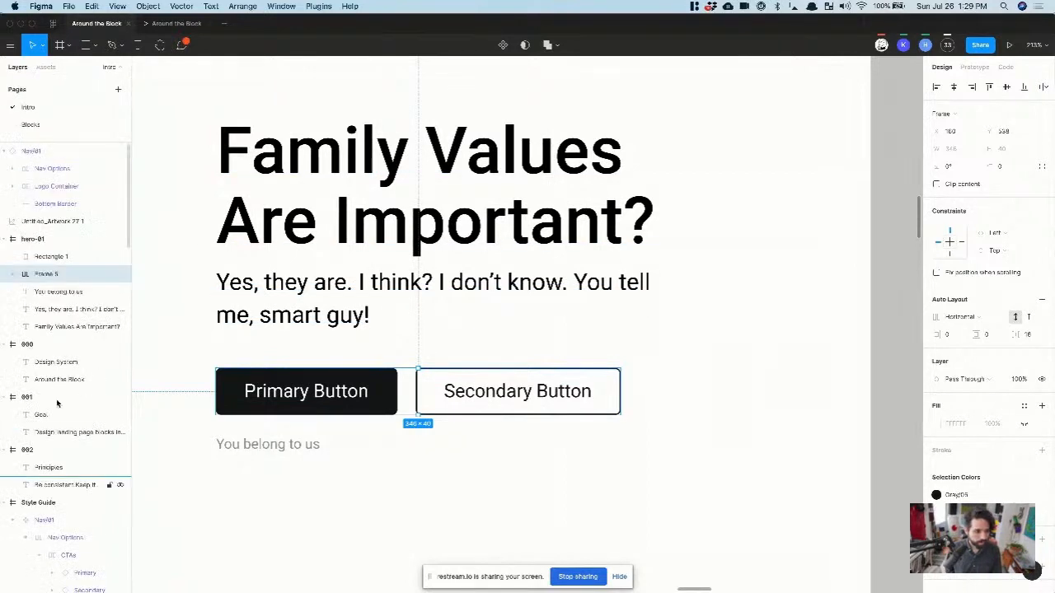
{"action": "double_click", "coordinate": [50, 275]}
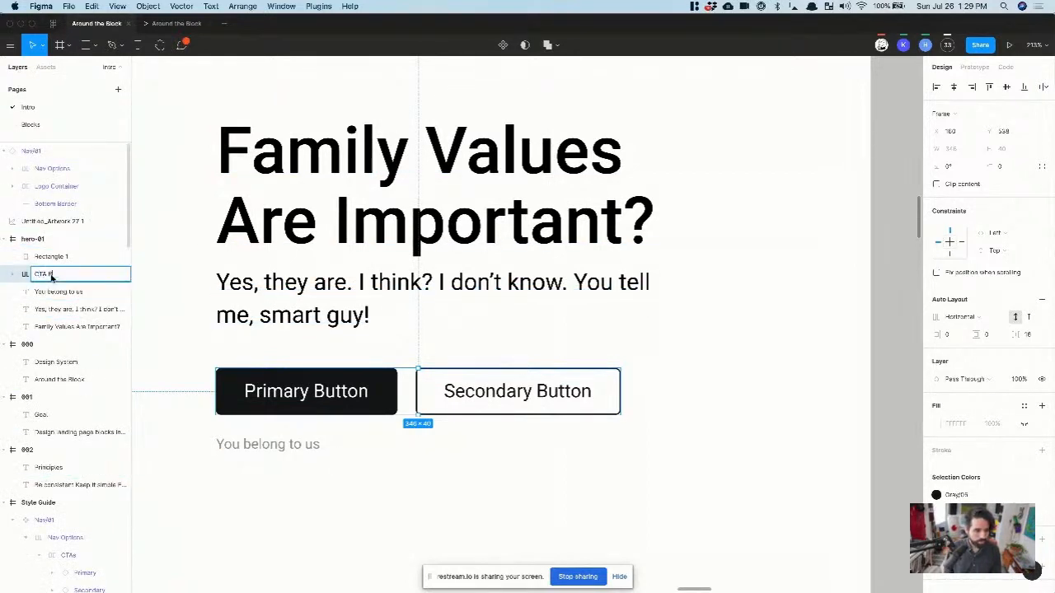
{"action": "type", "text": "CTA Button Set"}
{"action": "key", "text": "Return"}
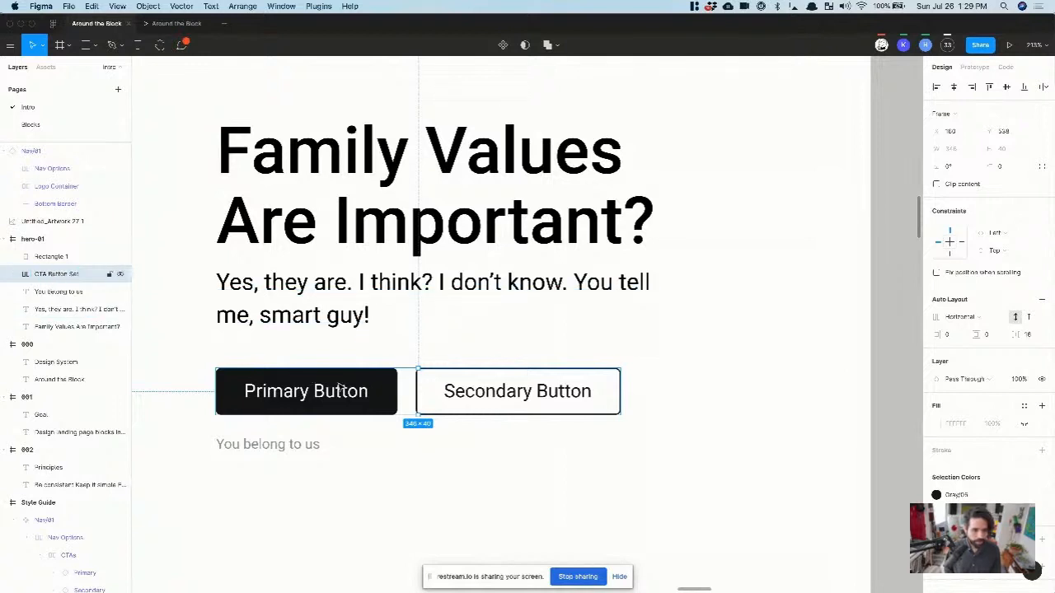
Step: Clear the primary button's label text and set its text layer to auto-width resizing
{"action": "left_click", "coordinate": [338, 465]}
{"action": "left_click", "coordinate": [334, 410]}
{"action": "double_click", "coordinate": [319, 396]}
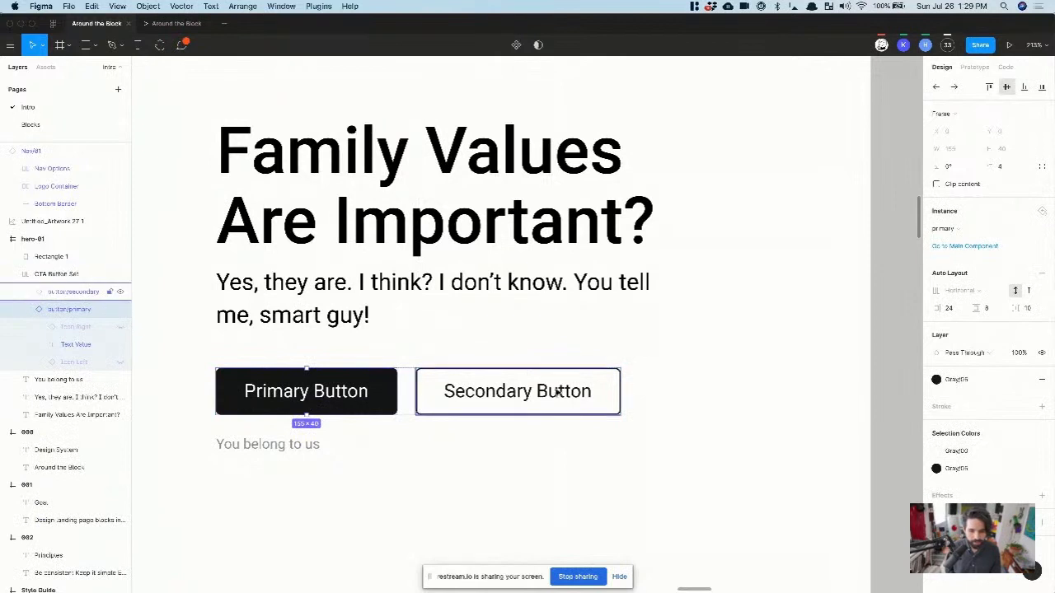
{"action": "double_click", "coordinate": [305, 391]}
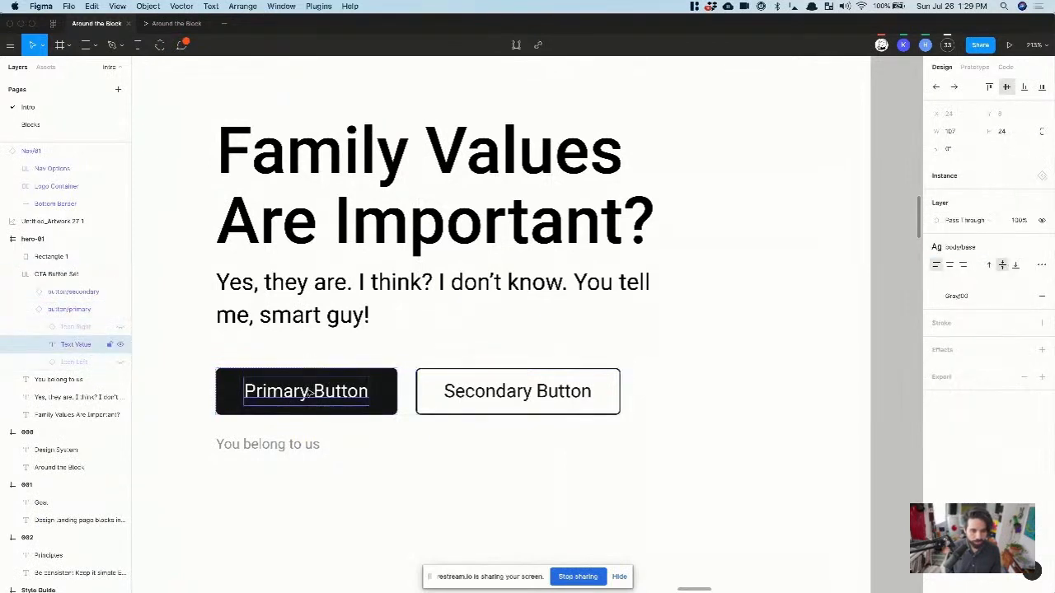
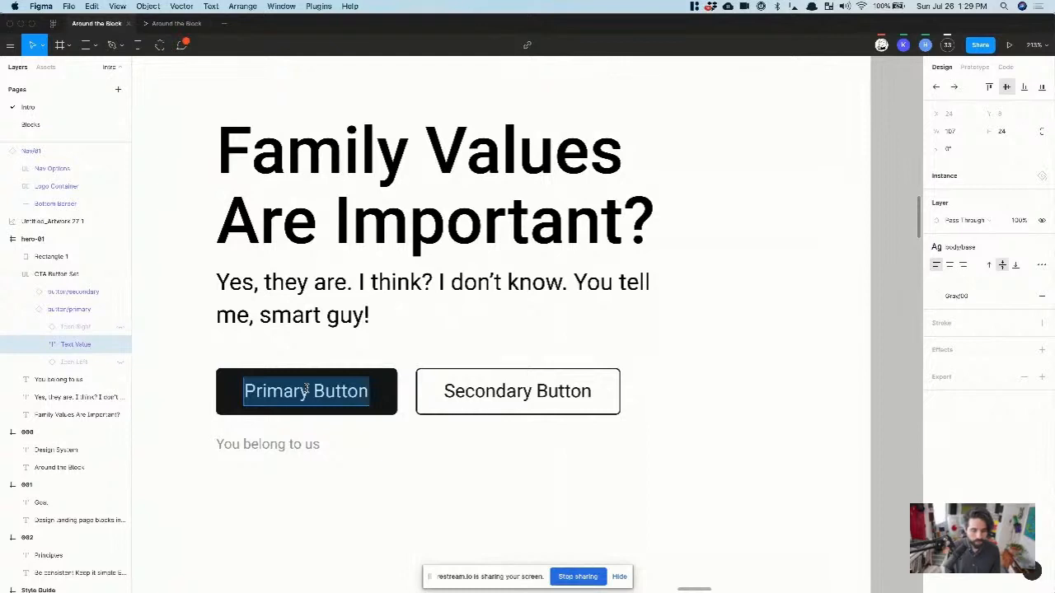
{"action": "key", "text": "BackSpace"}
{"action": "type", "text": "Jo"}
{"action": "key", "text": "BackSpace"}
{"action": "key", "text": "BackSpace"}
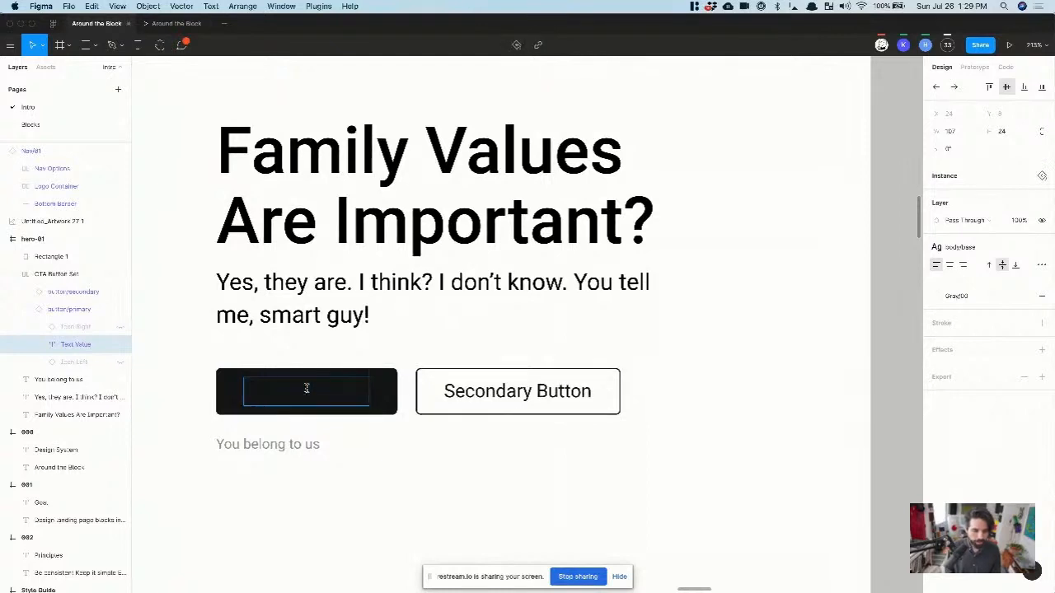
{"action": "key", "text": "Escape"}
{"action": "left_click", "coordinate": [328, 390], "text": "super"}
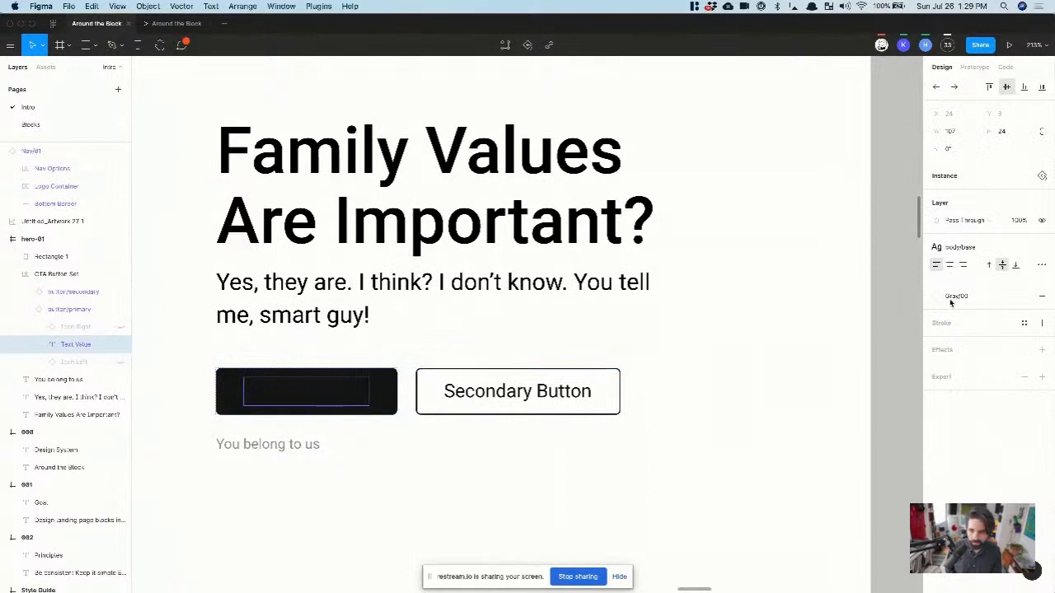
{"action": "left_click", "coordinate": [1040, 265]}
{"action": "left_click", "coordinate": [884, 362]}
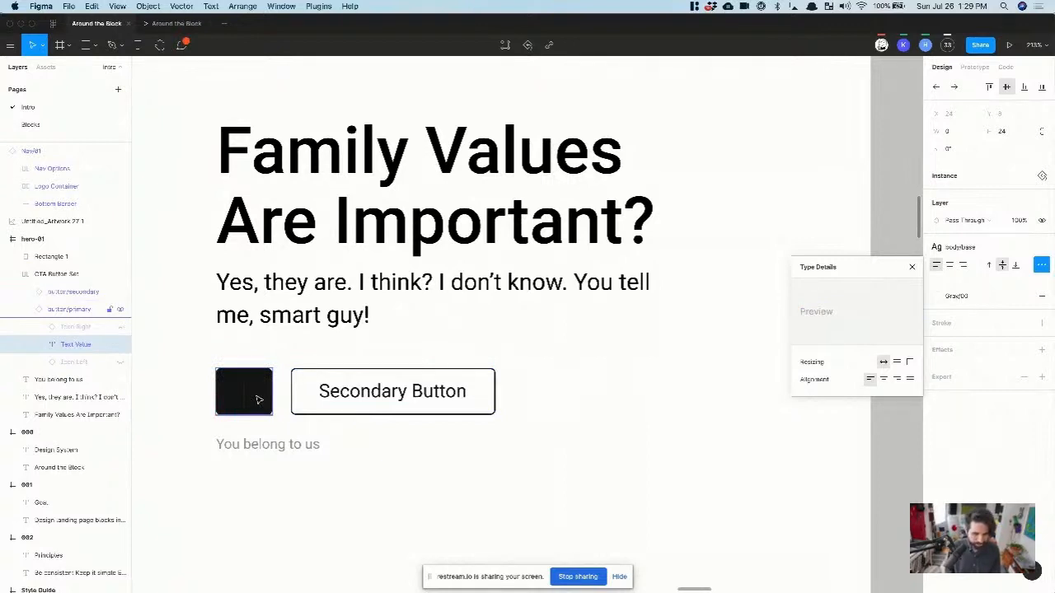
{"action": "key", "text": "c"}
{"action": "key", "text": "Escape"}
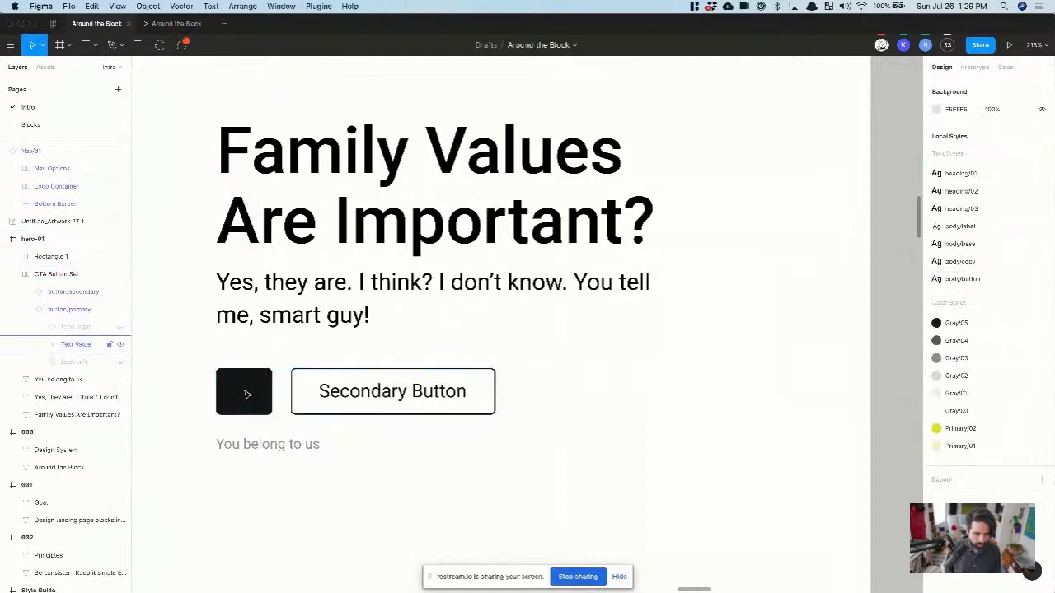
{"action": "left_click", "coordinate": [247, 394], "text": "super"}
{"action": "key", "text": "c"}
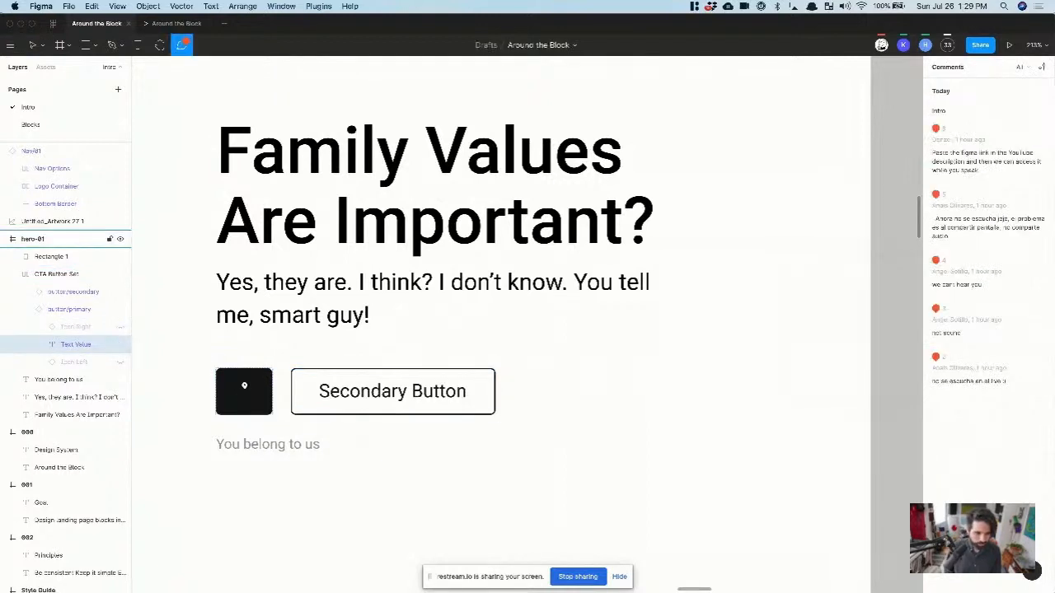
{"action": "key", "text": "Escape"}
Step: Enter "Become a Member" as the label of the primary button
{"action": "double_click", "coordinate": [249, 395]}
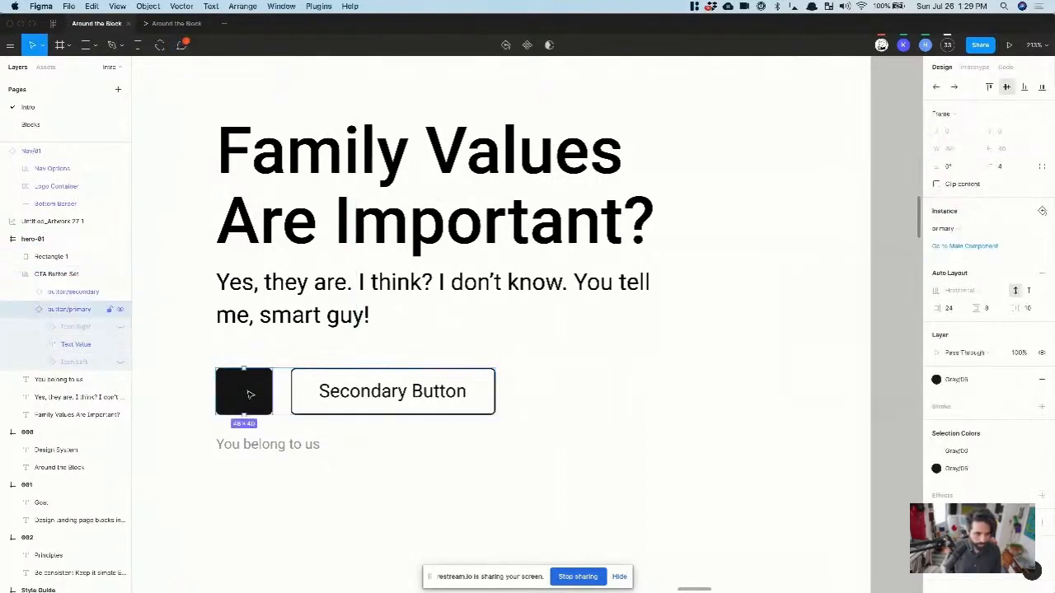
{"action": "left_click", "coordinate": [78, 345]}
{"action": "key", "text": "Return"}
{"action": "type", "text": "B"}
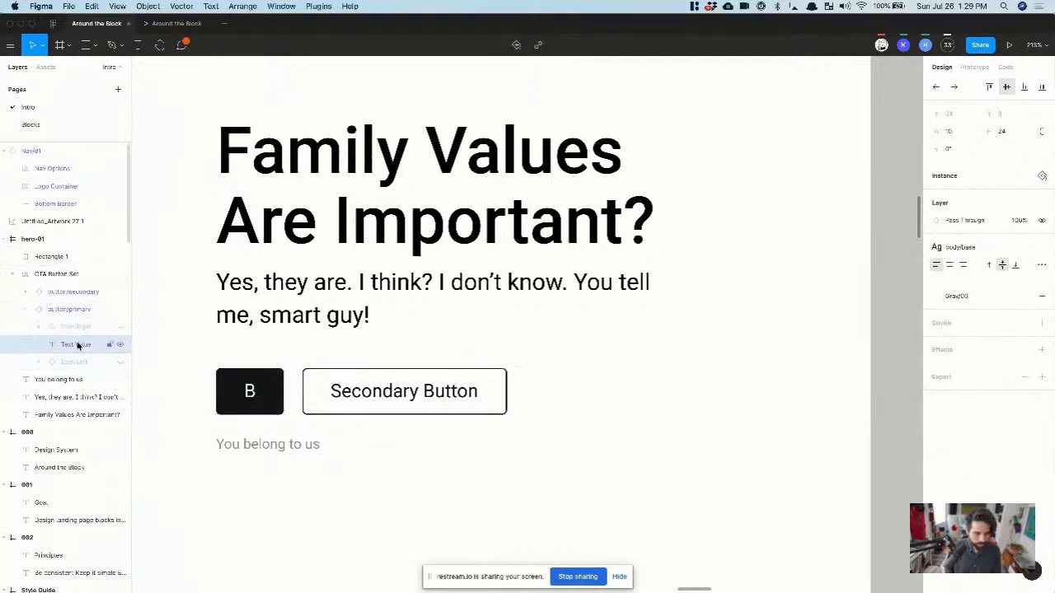
{"action": "type", "text": "ecome a Meme"}
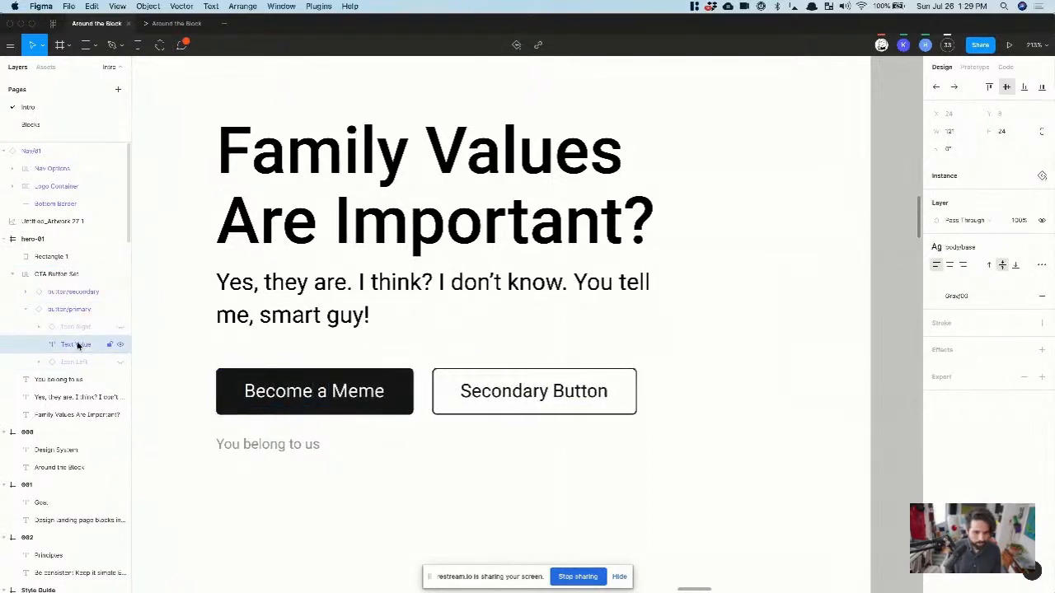
{"action": "key", "text": "BackSpace"}
{"action": "type", "text": "ber"}
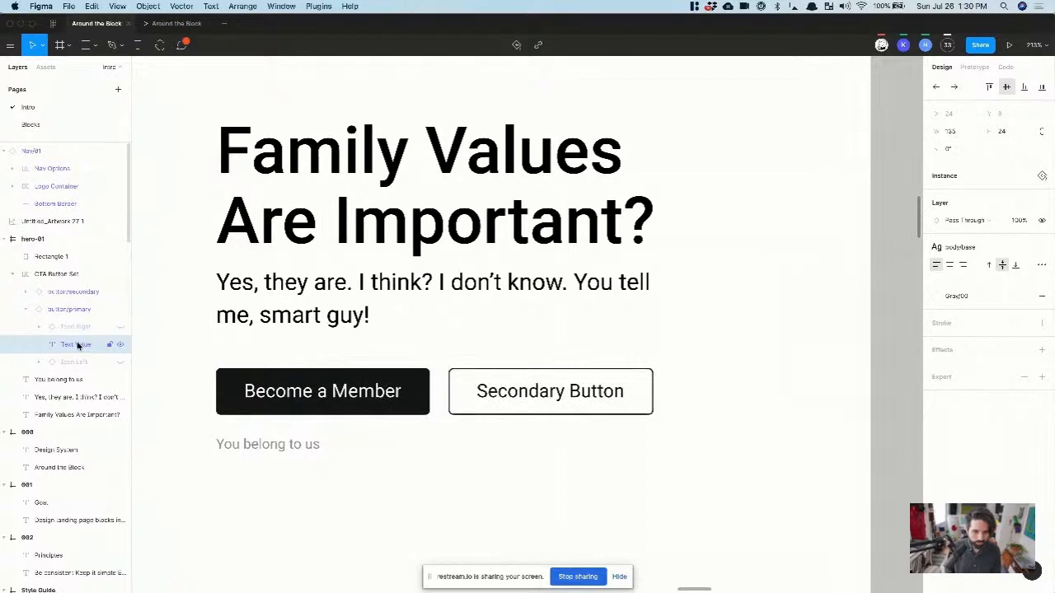
Step: Replace the secondary button's label with "Newsletter"
{"action": "double_click", "coordinate": [519, 394]}
{"action": "key", "text": "Return"}
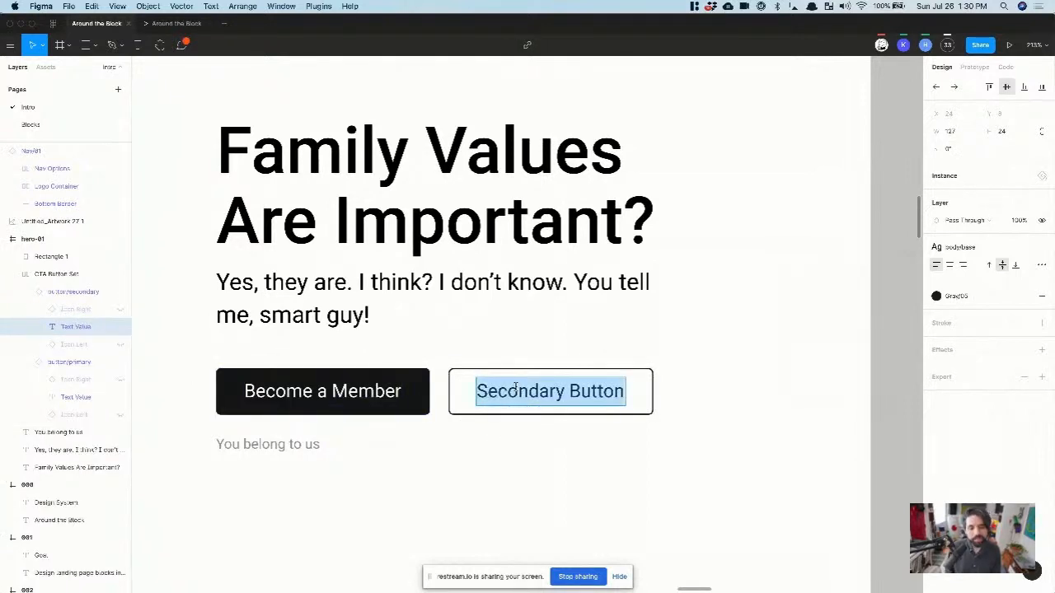
{"action": "type", "text": "N"}
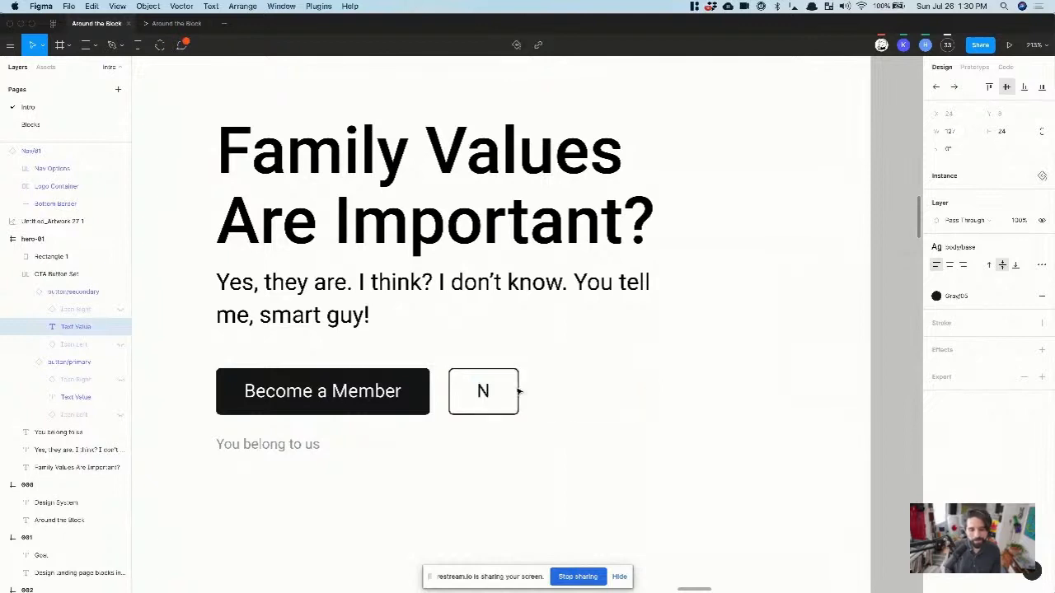
{"action": "type", "text": "ewsletter"}
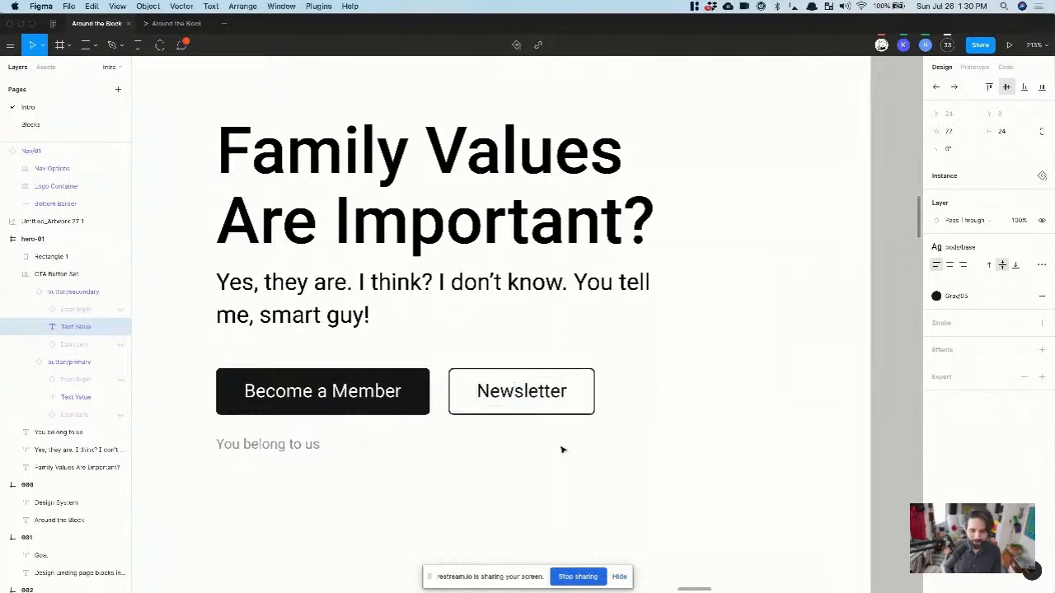
{"action": "key", "text": "Escape"}
{"action": "key", "text": "Escape"}
Step: Extend the small gray label below the buttons to read "You belong to us. Yes. For realz!"
{"action": "scroll", "coordinate": [548, 456], "scroll_direction": "down", "scroll_amount": 5}
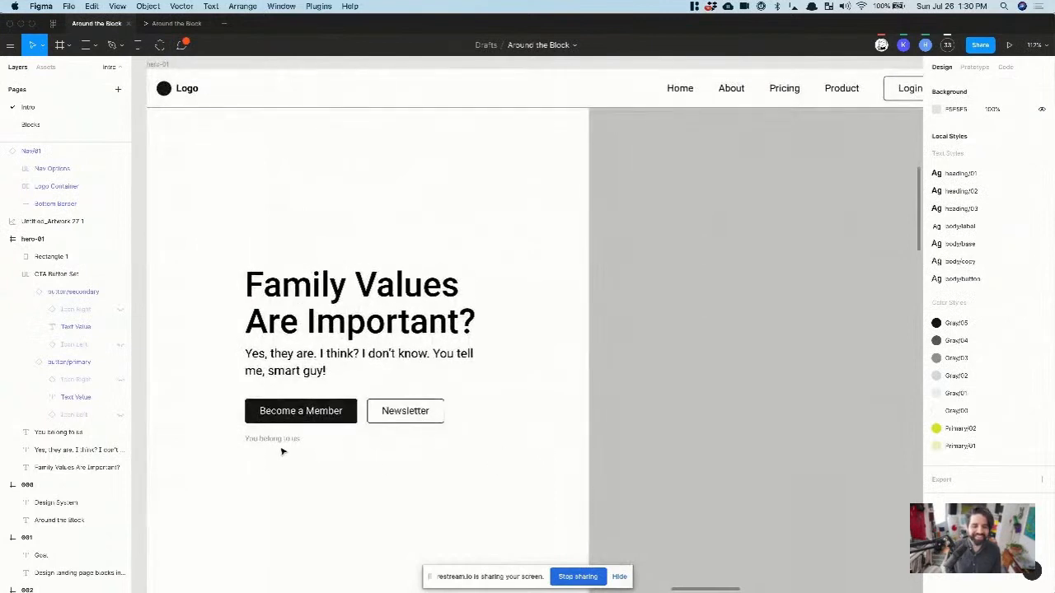
{"action": "left_click", "coordinate": [271, 443]}
{"action": "key", "text": "Return"}
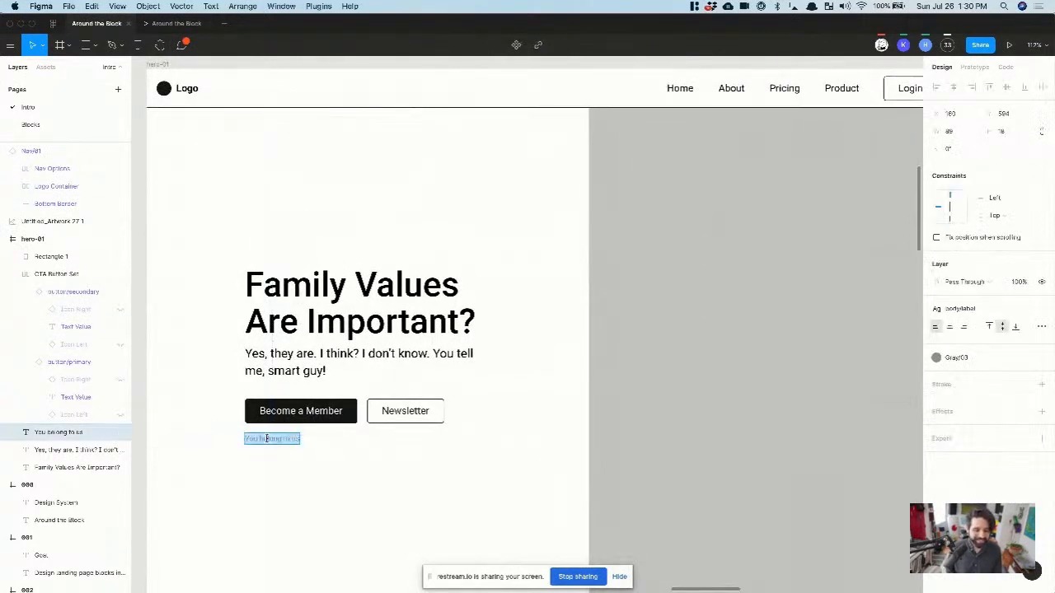
{"action": "key", "text": "Right"}
{"action": "type", "text": ". Yes. F"}
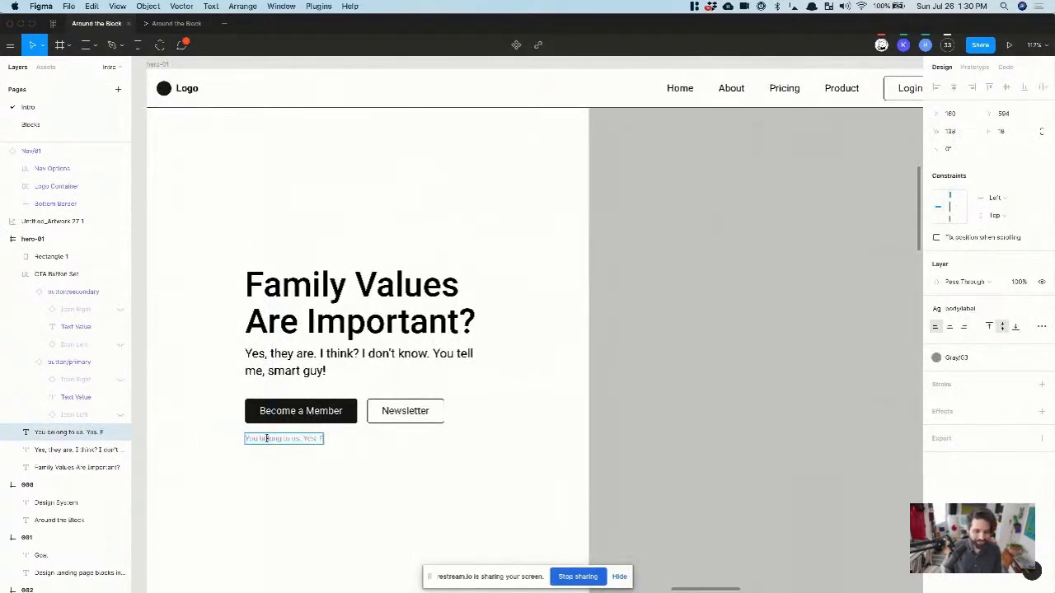
{"action": "left_click", "coordinate": [464, 478]}
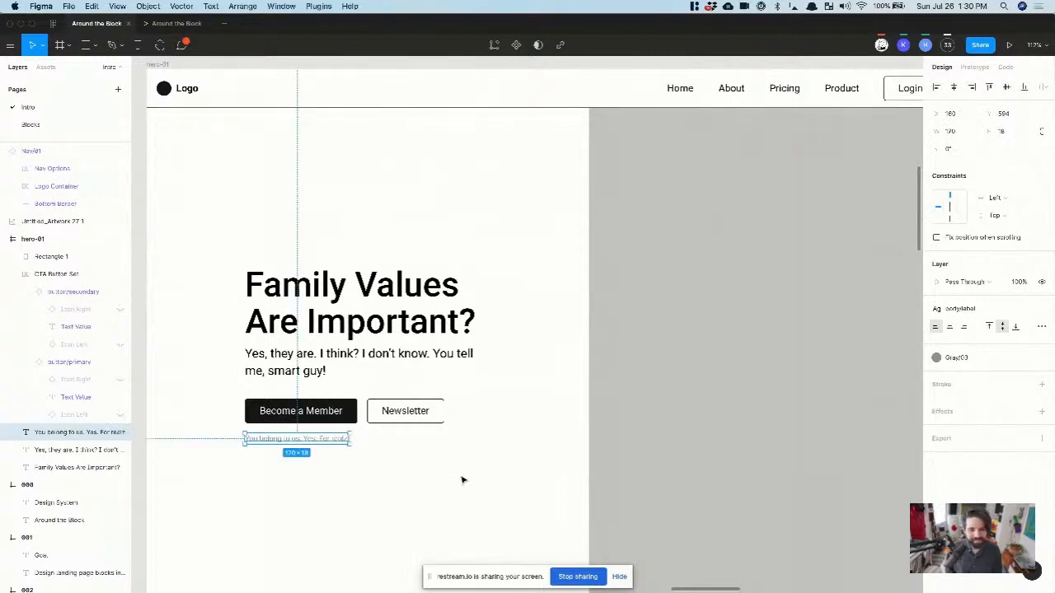
{"action": "left_click", "coordinate": [463, 477]}
Step: Group the heading, copy, buttons and small label, and center the group vertically in the hero-01 frame
{"action": "scroll", "coordinate": [464, 478], "scroll_direction": "down", "scroll_amount": 4}
{"action": "scroll", "coordinate": [464, 478], "scroll_direction": "right", "scroll_amount": 2}
{"action": "scroll", "coordinate": [464, 478], "scroll_direction": "down", "scroll_amount": 1}
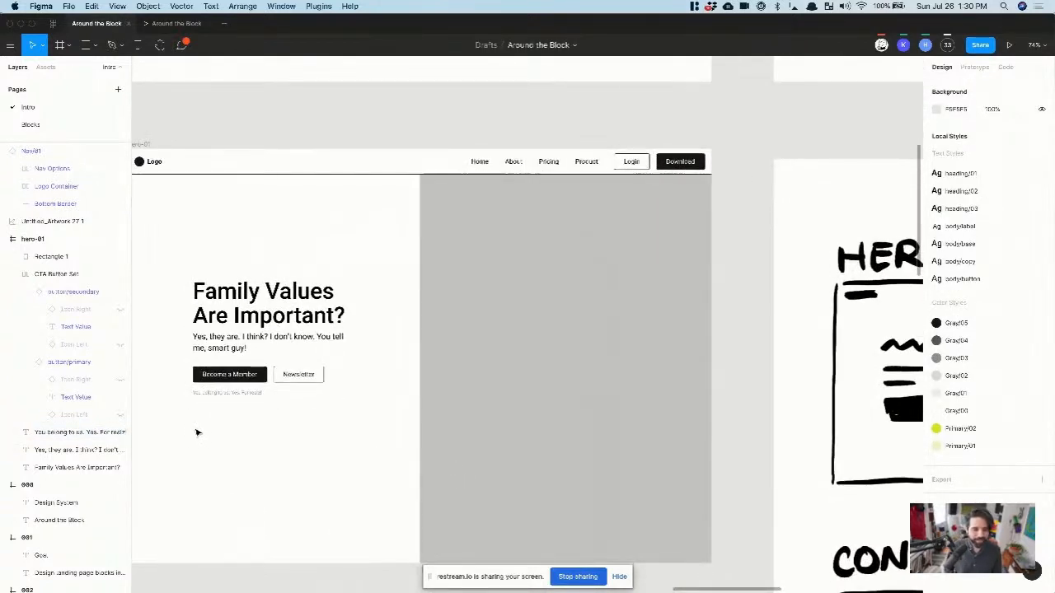
{"action": "left_click", "coordinate": [228, 393]}
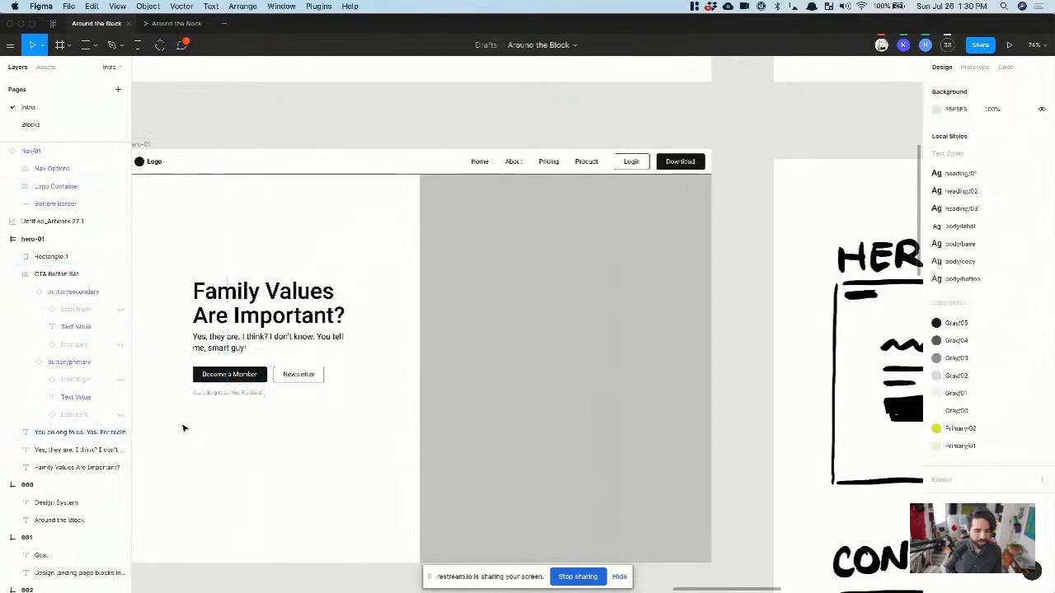
{"action": "left_click_drag", "start_coordinate": [184, 426], "coordinate": [408, 261]}
{"action": "key", "text": "super+g"}
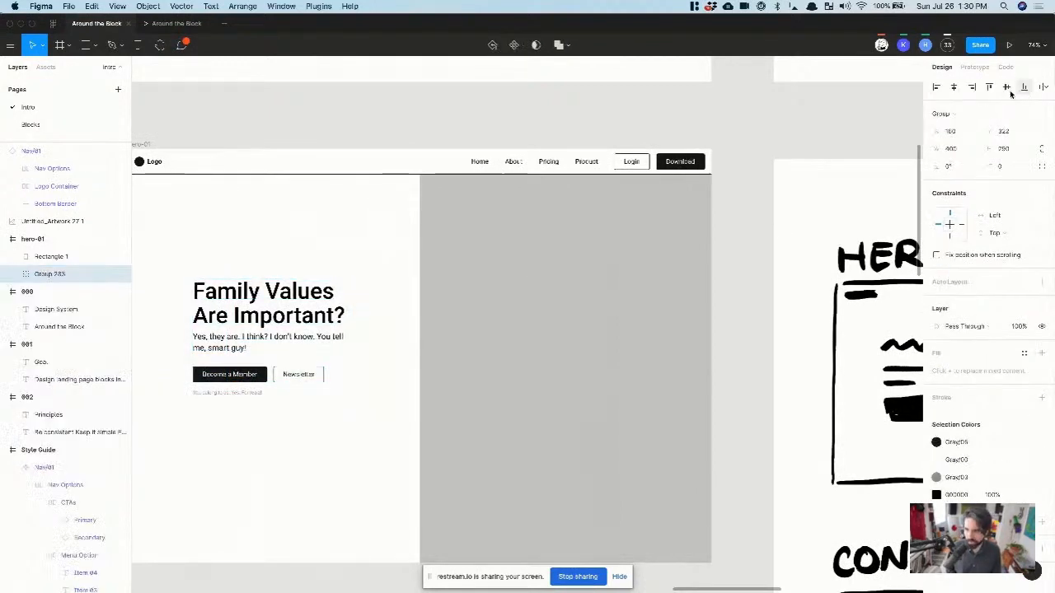
{"action": "scroll", "coordinate": [461, 252], "scroll_direction": "left", "scroll_amount": 2}
{"action": "scroll", "coordinate": [462, 251], "scroll_direction": "down", "scroll_amount": 1}
Step: Hide the bottom border line of the hero's nav bar
{"action": "left_click", "coordinate": [397, 136]}
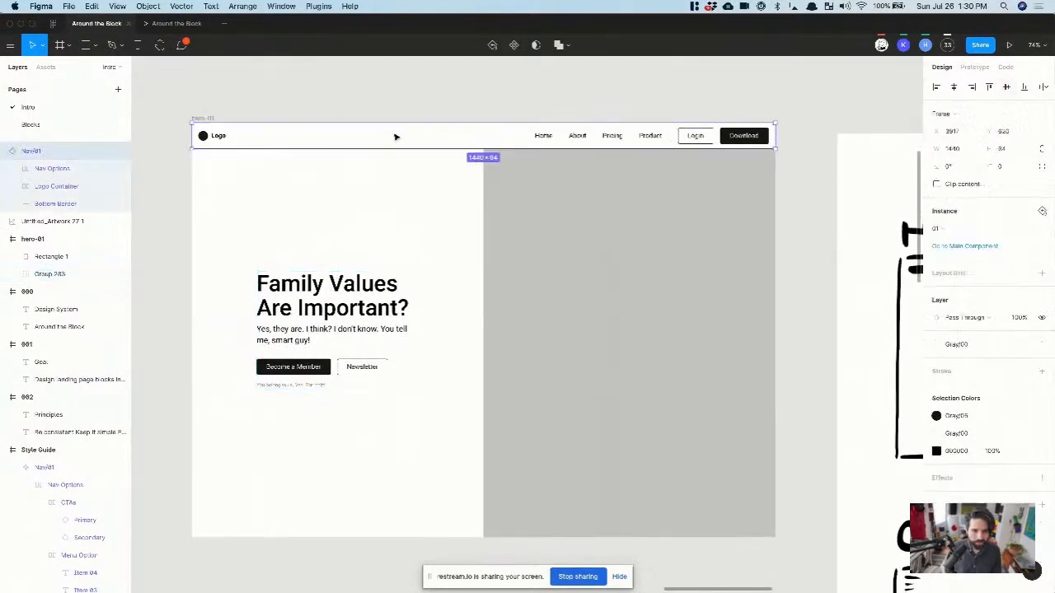
{"action": "scroll", "coordinate": [395, 137], "scroll_direction": "up", "scroll_amount": 3}
{"action": "key", "text": "Escape"}
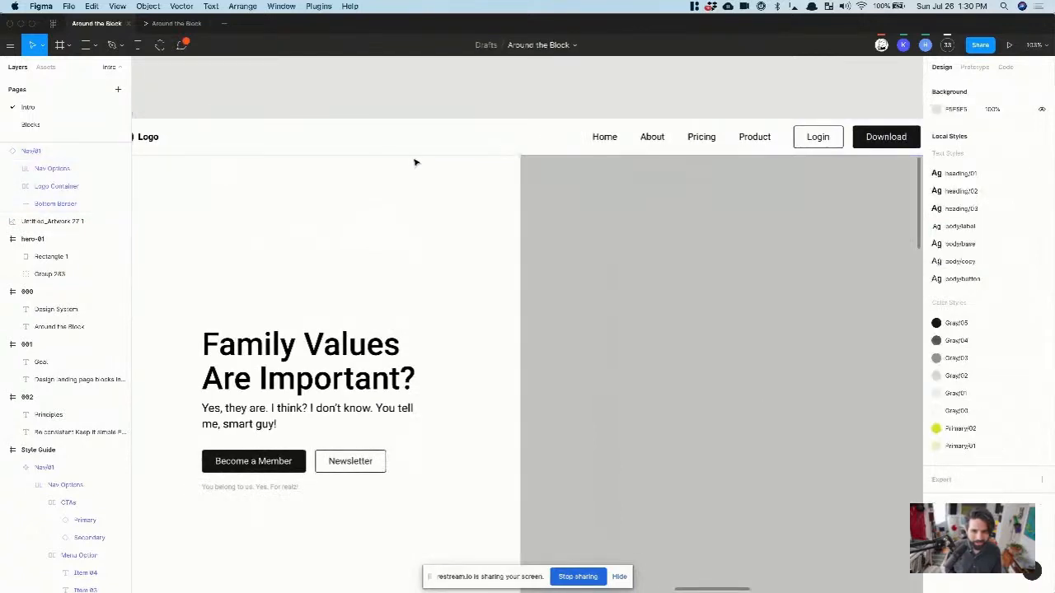
{"action": "left_click", "coordinate": [415, 160]}
{"action": "left_click", "coordinate": [440, 235]}
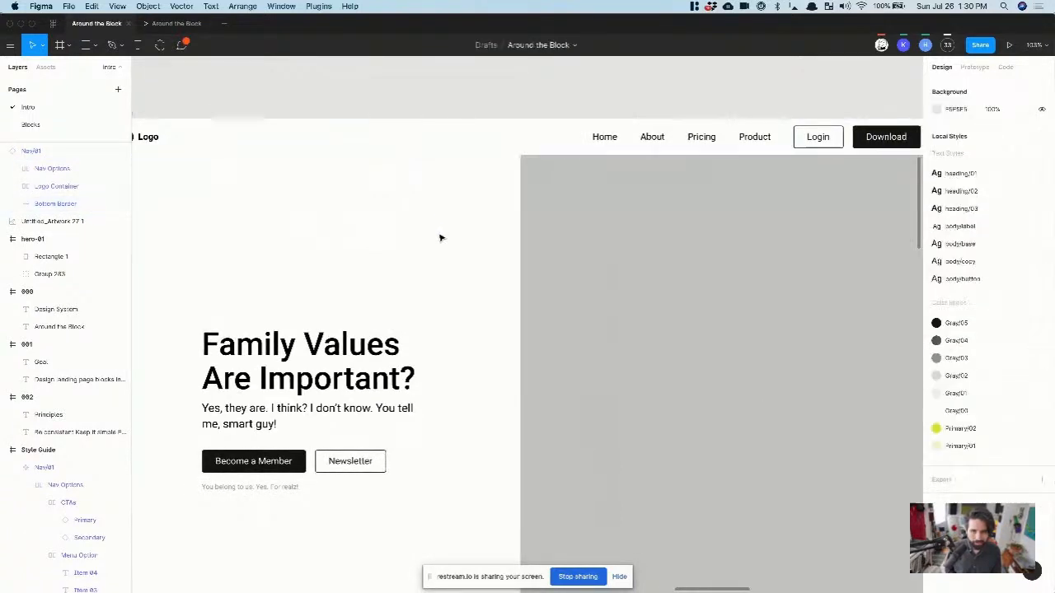
{"action": "left_click", "coordinate": [671, 239]}
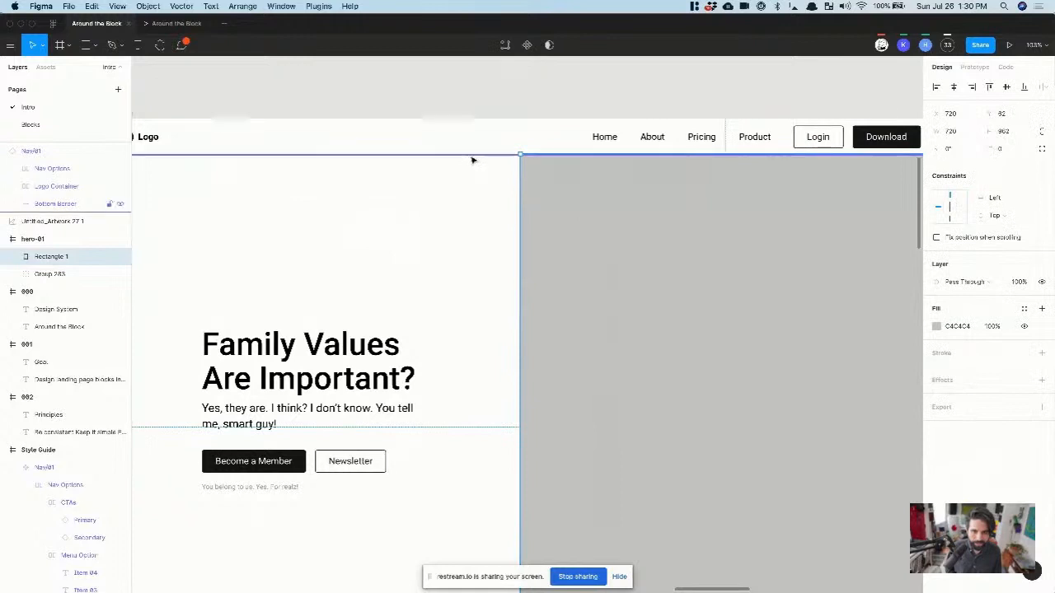
{"action": "left_click", "coordinate": [471, 158]}
{"action": "key", "text": "Escape"}
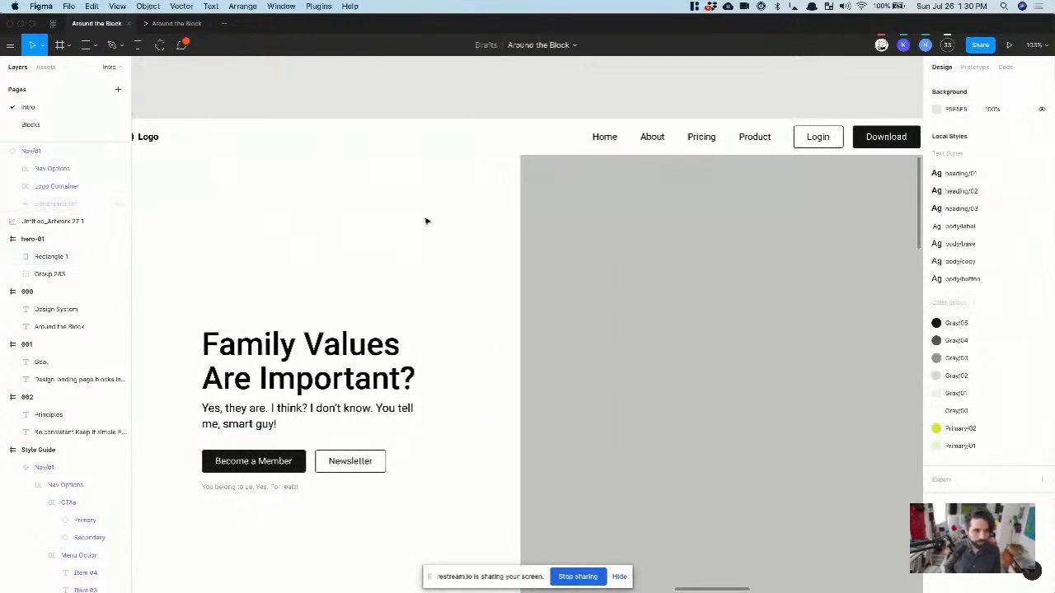
Step: Extend the gray image rectangle upward to the top of the hero-01 frame, making it 720 × 1024
{"action": "scroll", "coordinate": [426, 219], "scroll_direction": "down", "scroll_amount": 6}
{"action": "left_click", "coordinate": [536, 237]}
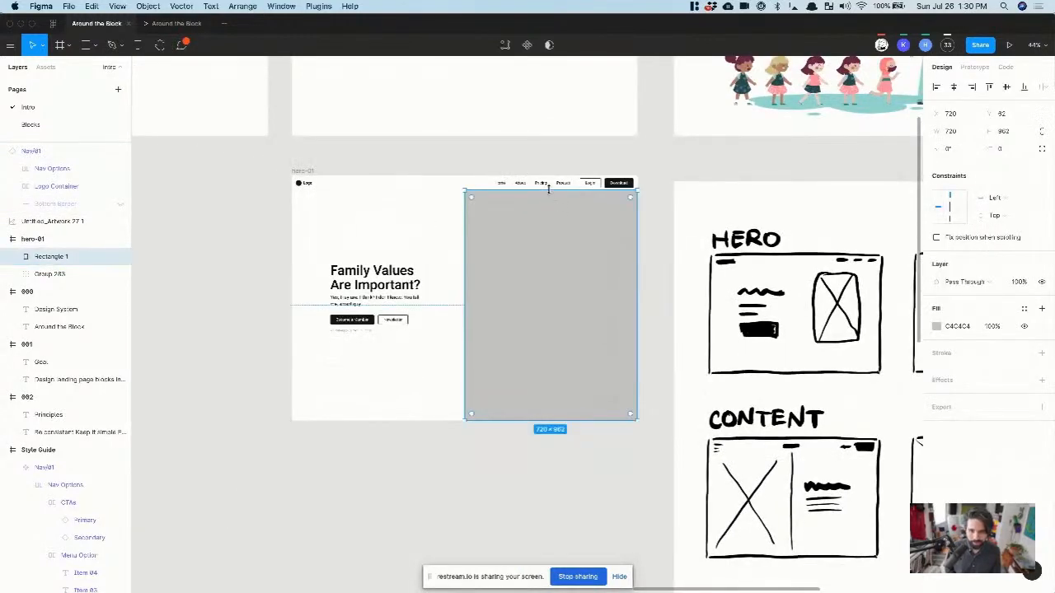
{"action": "left_click_drag", "start_coordinate": [541, 190], "coordinate": [548, 175]}
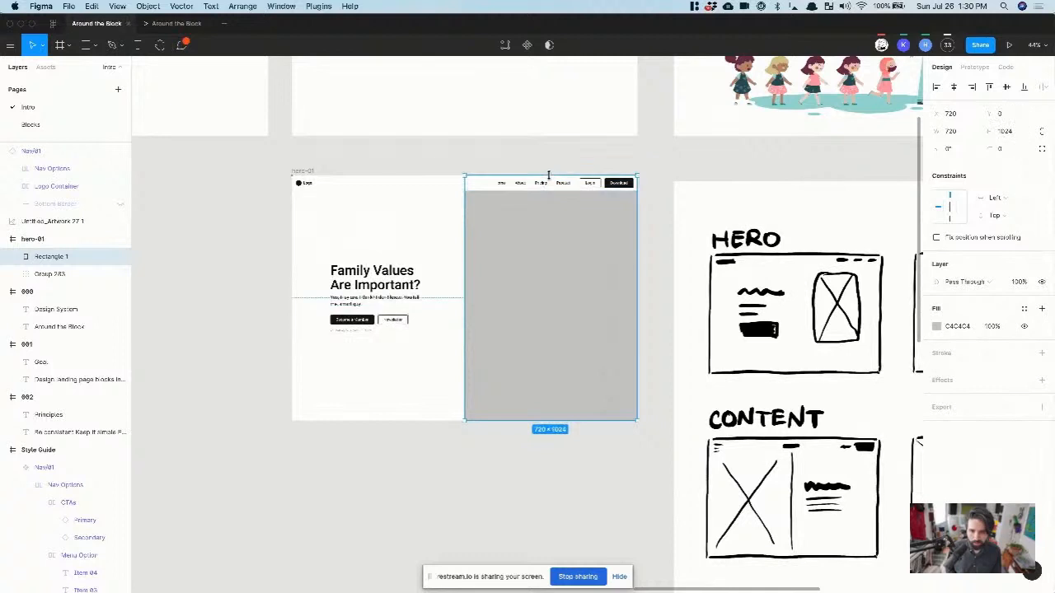
Step: Remove the Gray/00 fill from the nav bar so the image rectangle shows behind it
{"action": "left_click", "coordinate": [443, 181]}
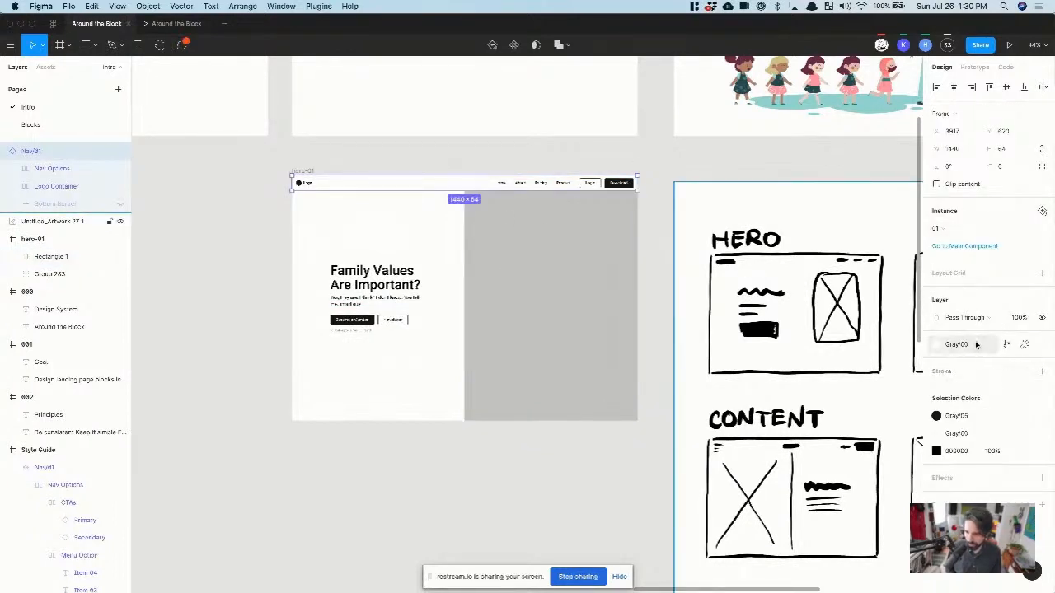
{"action": "left_click", "coordinate": [1046, 348]}
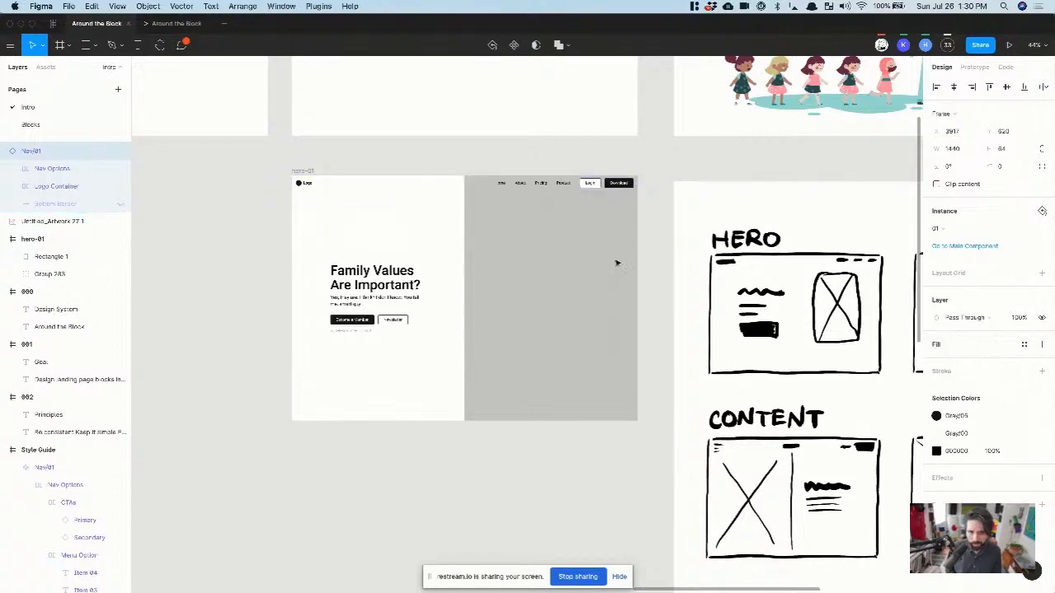
{"action": "left_click", "coordinate": [412, 221]}
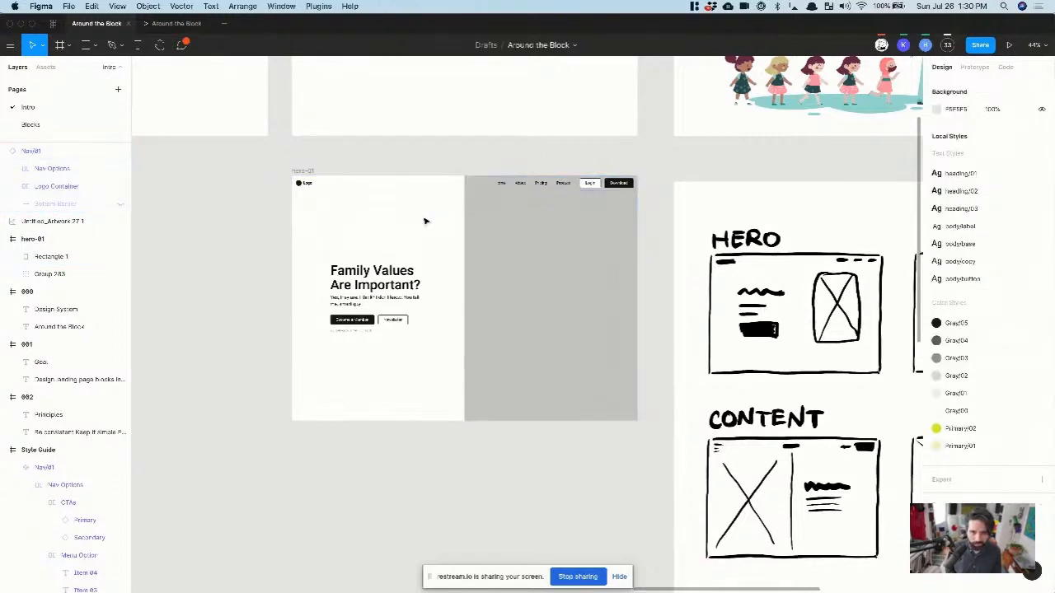
{"action": "left_click", "coordinate": [400, 176]}
{"action": "scroll", "coordinate": [400, 176], "scroll_direction": "up", "scroll_amount": 3}
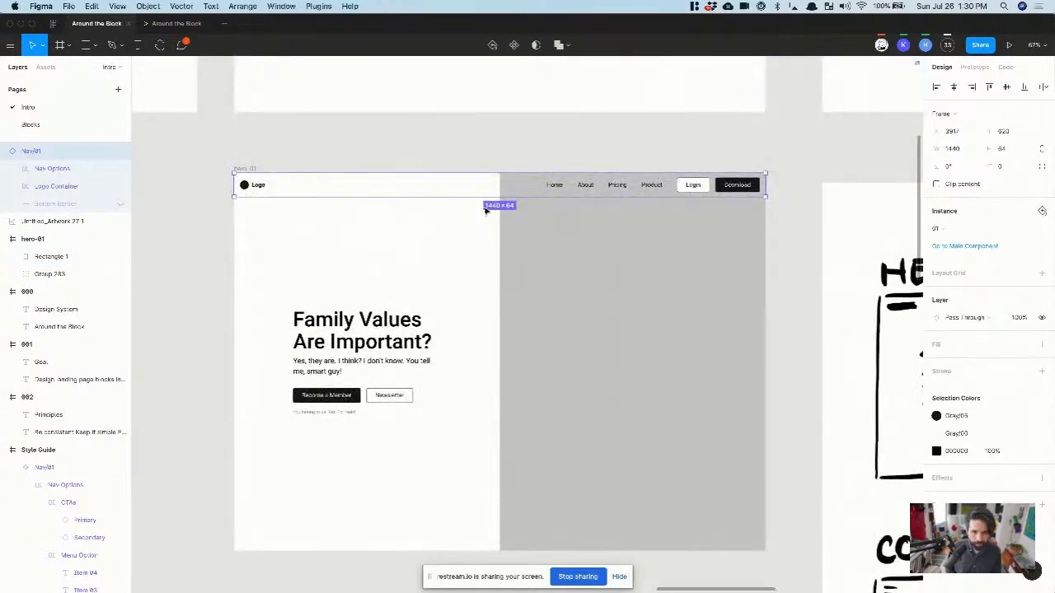
{"action": "scroll", "coordinate": [485, 209], "scroll_direction": "right", "scroll_amount": 2}
{"action": "key", "text": "Escape"}
Step: Open the Blush illustration library for the gray image rectangle in the hero-01 frame
{"action": "left_click", "coordinate": [560, 282]}
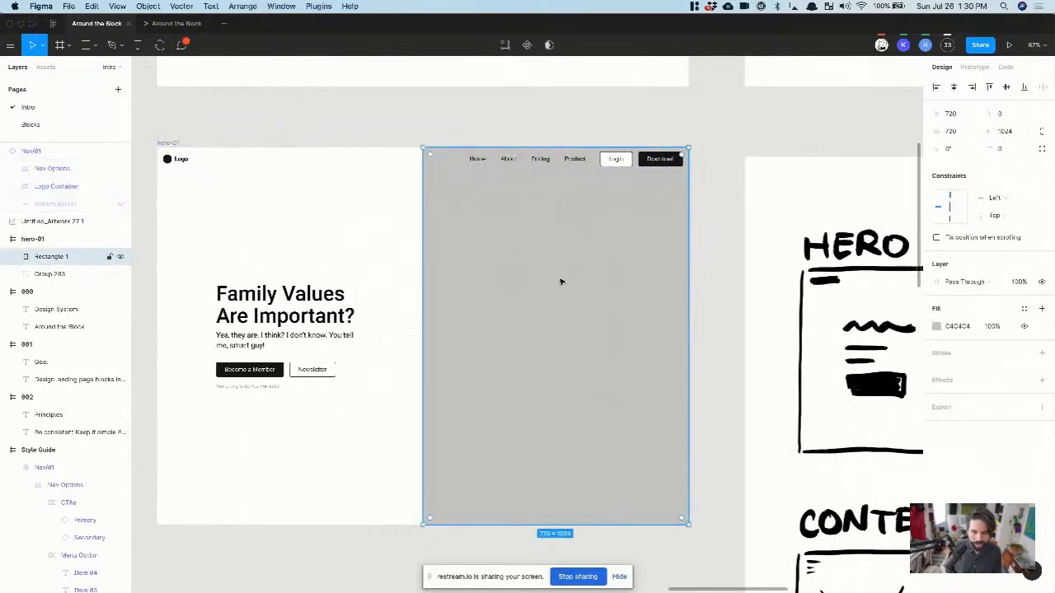
{"action": "key", "text": "super+alt+p"}
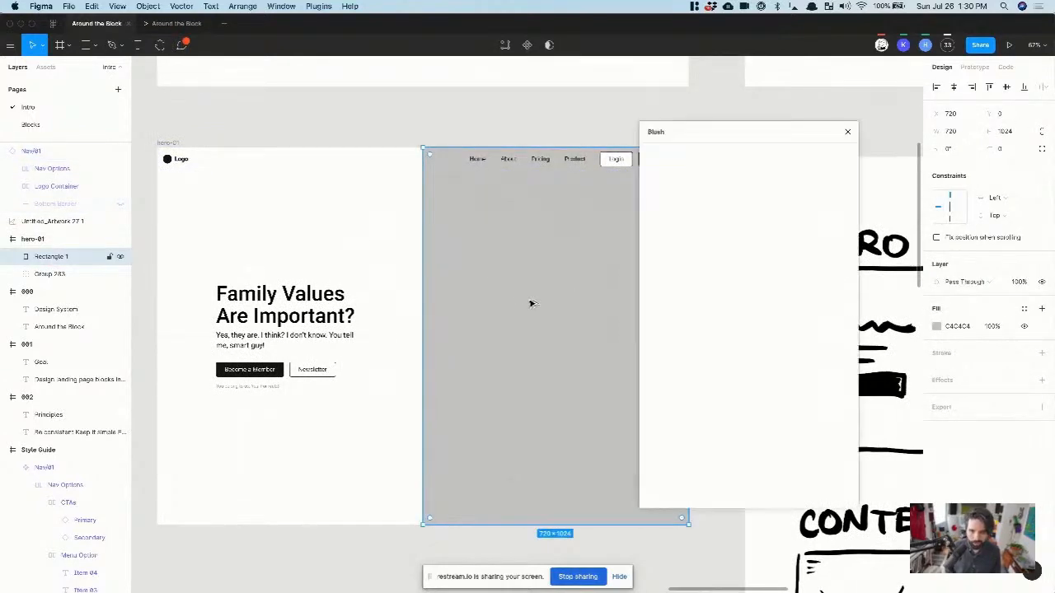
{"action": "scroll", "coordinate": [410, 372], "scroll_direction": "right", "scroll_amount": 3}
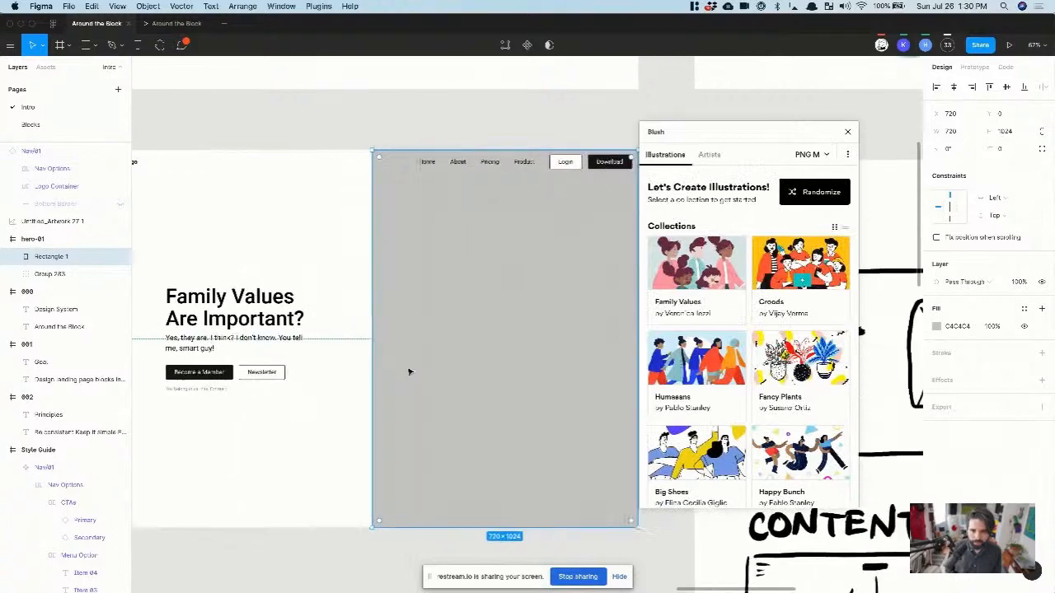
{"action": "left_click", "coordinate": [694, 367]}
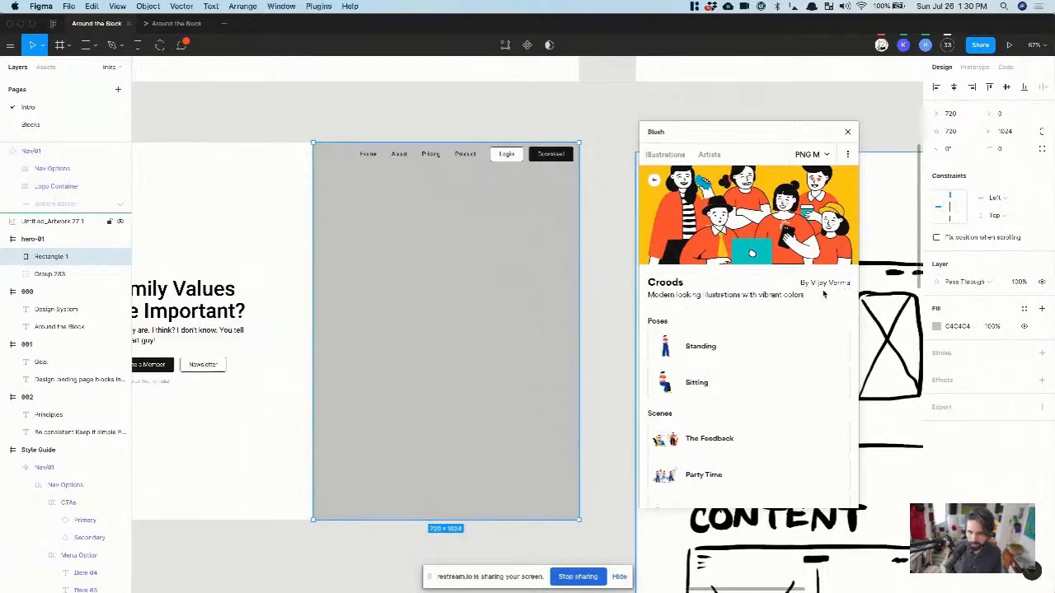
{"action": "left_click", "coordinate": [662, 160]}
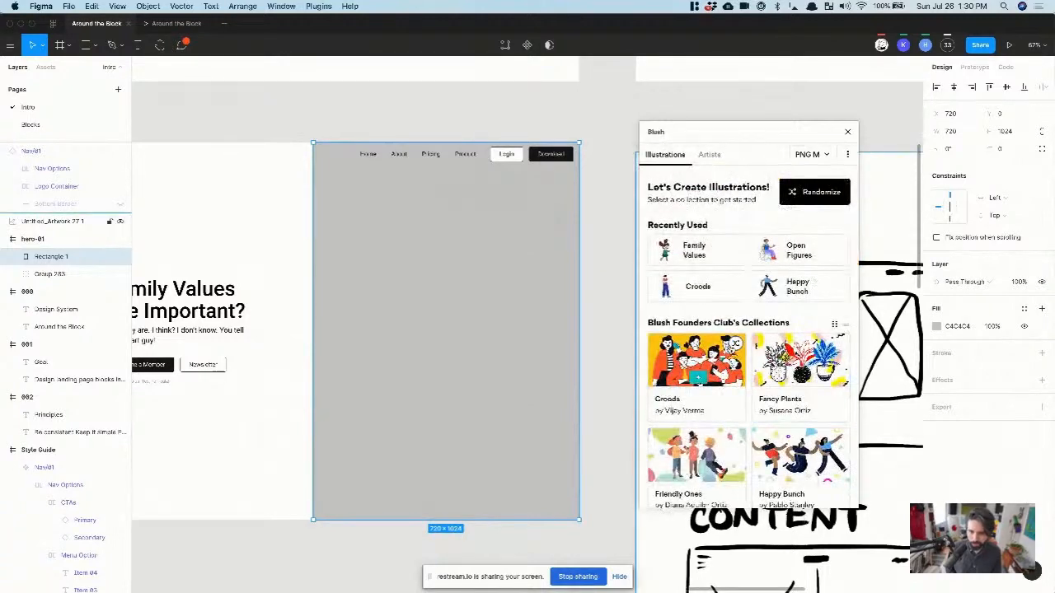
Step: Fill the gray rectangle with the Keeping in Touch composition from Blush's Family Values collection
{"action": "scroll", "coordinate": [730, 350], "scroll_direction": "down", "scroll_amount": 10}
{"action": "scroll", "coordinate": [730, 350], "scroll_direction": "down", "scroll_amount": 5}
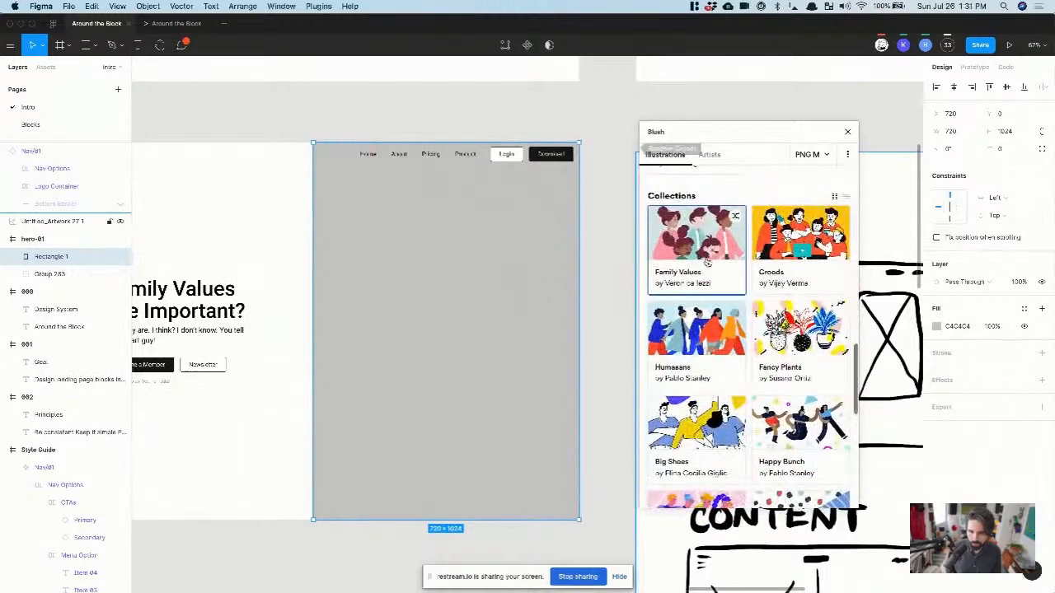
{"action": "left_click", "coordinate": [729, 239]}
{"action": "scroll", "coordinate": [749, 311], "scroll_direction": "down", "scroll_amount": 10}
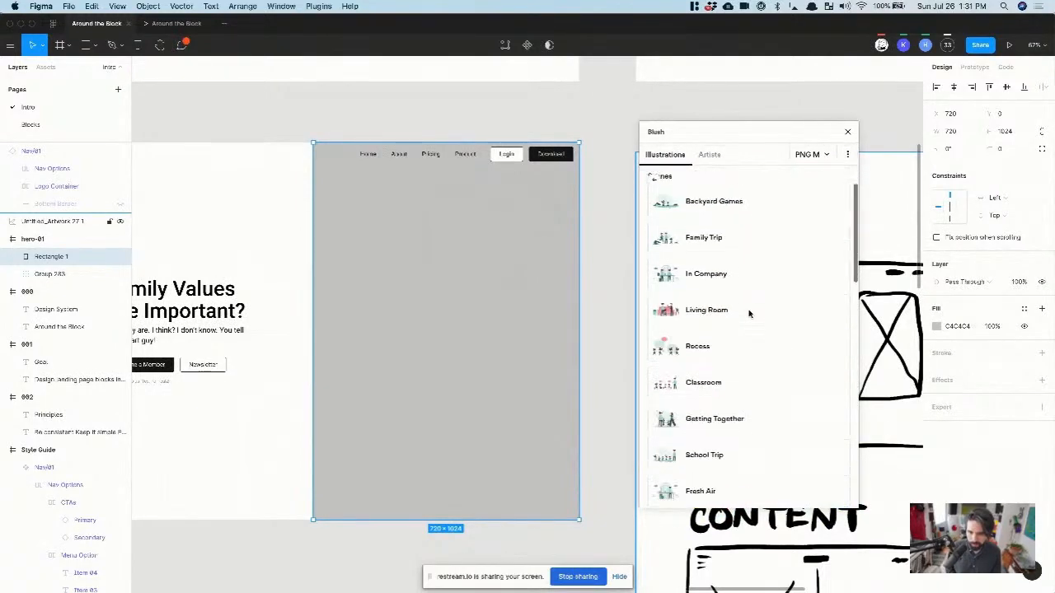
{"action": "scroll", "coordinate": [749, 313], "scroll_direction": "down", "scroll_amount": 10}
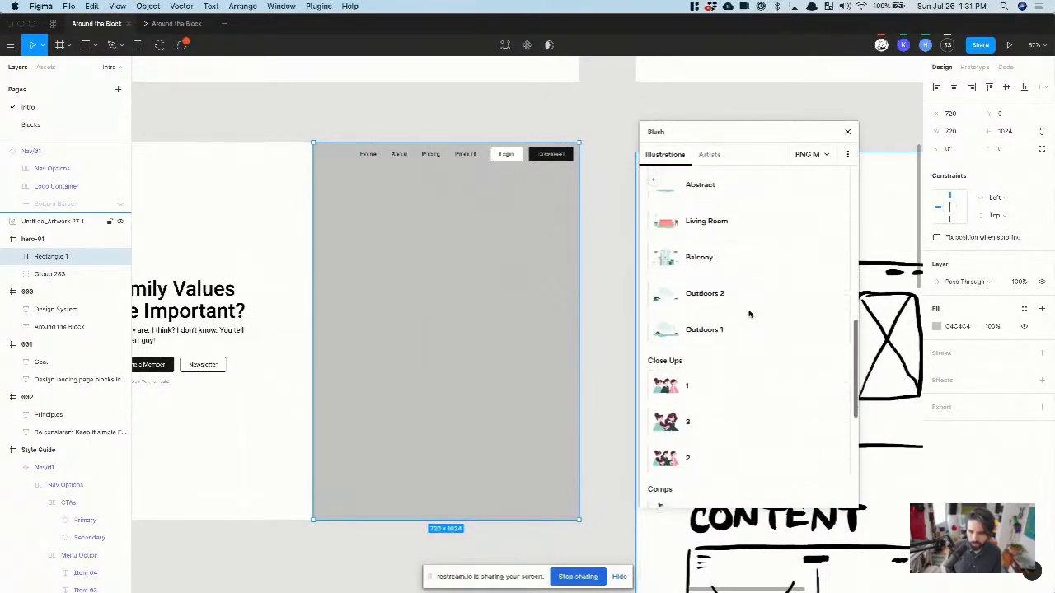
{"action": "scroll", "coordinate": [749, 313], "scroll_direction": "down", "scroll_amount": 2}
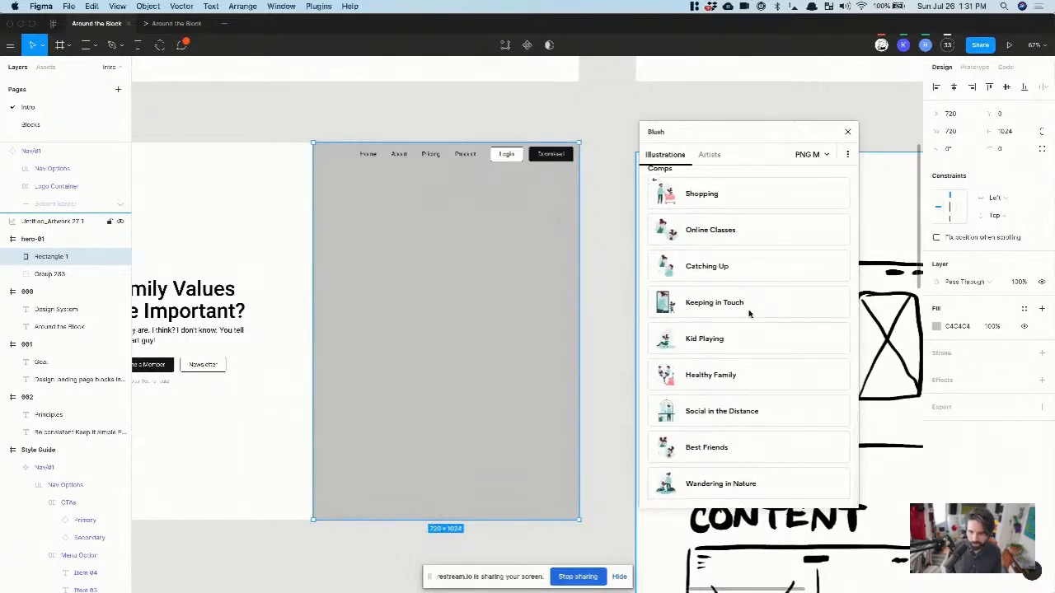
{"action": "scroll", "coordinate": [749, 314], "scroll_direction": "up", "scroll_amount": 3}
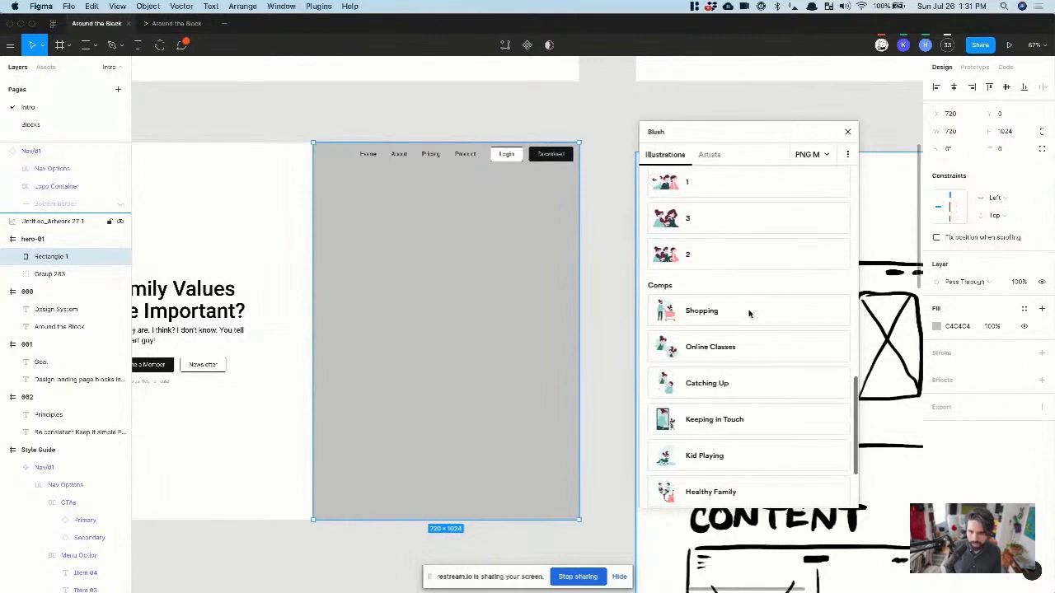
{"action": "scroll", "coordinate": [741, 321], "scroll_direction": "down", "scroll_amount": 2}
{"action": "left_click", "coordinate": [727, 353]}
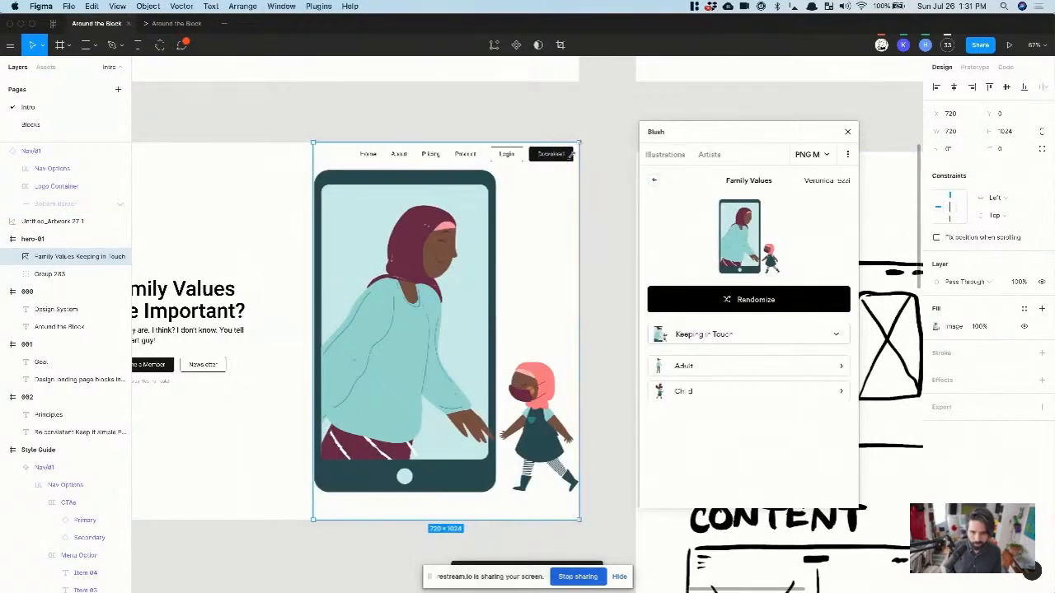
Step: Scale the illustration down to 588 × 836 and place it at X 755, Y 94 in the hero-01 frame
{"action": "left_click_drag", "start_coordinate": [571, 154], "coordinate": [557, 184]}
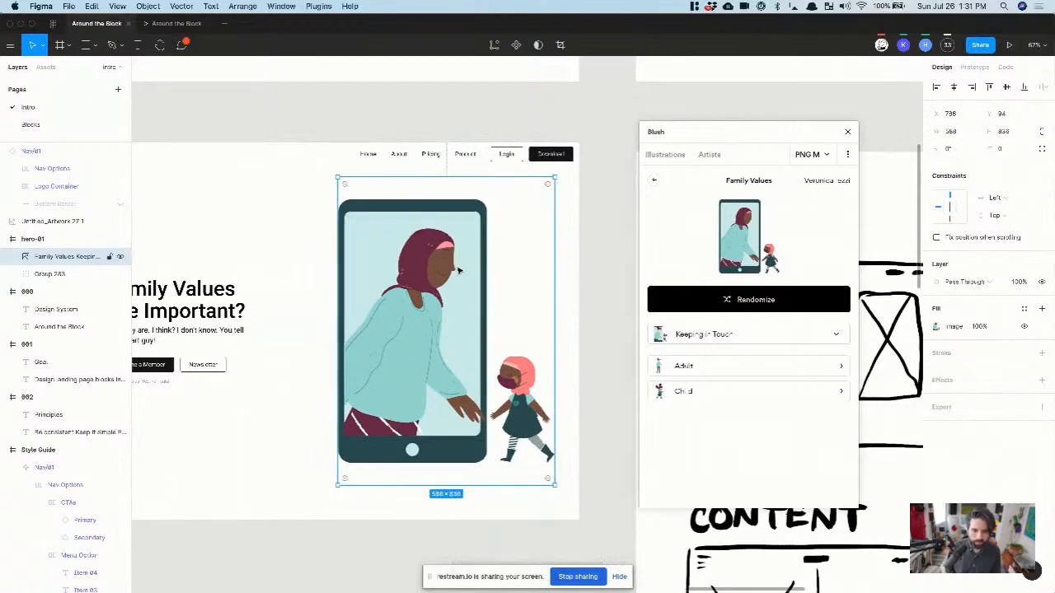
{"action": "left_click_drag", "start_coordinate": [454, 271], "coordinate": [442, 272]}
{"action": "scroll", "coordinate": [328, 275], "scroll_direction": "left", "scroll_amount": 5}
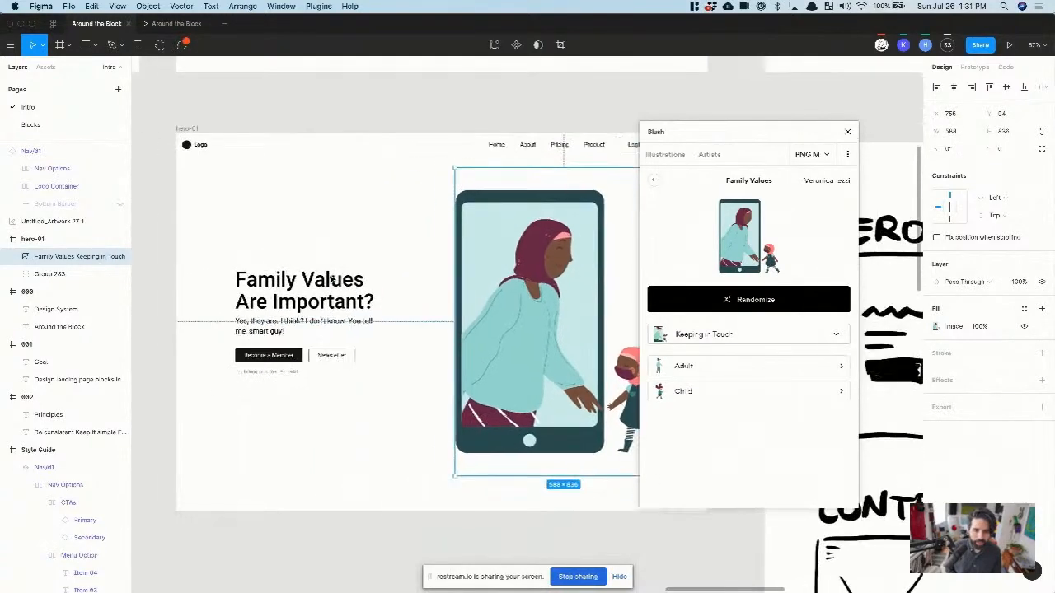
{"action": "scroll", "coordinate": [398, 286], "scroll_direction": "down", "scroll_amount": 3}
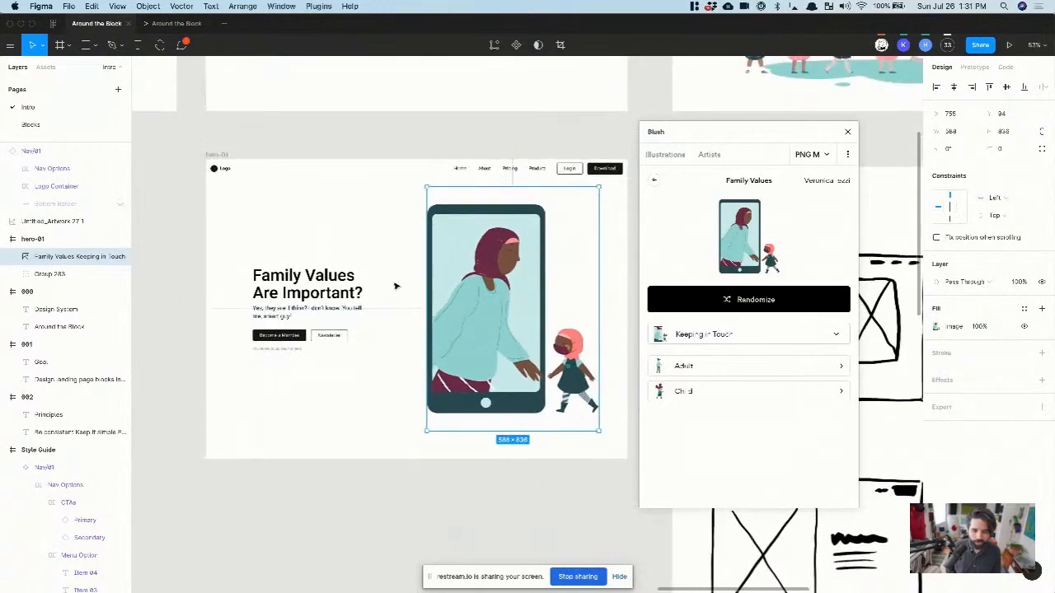
Step: Change the adult character's head in the illustration to Big Bun
{"action": "left_click_drag", "start_coordinate": [716, 138], "coordinate": [787, 141]}
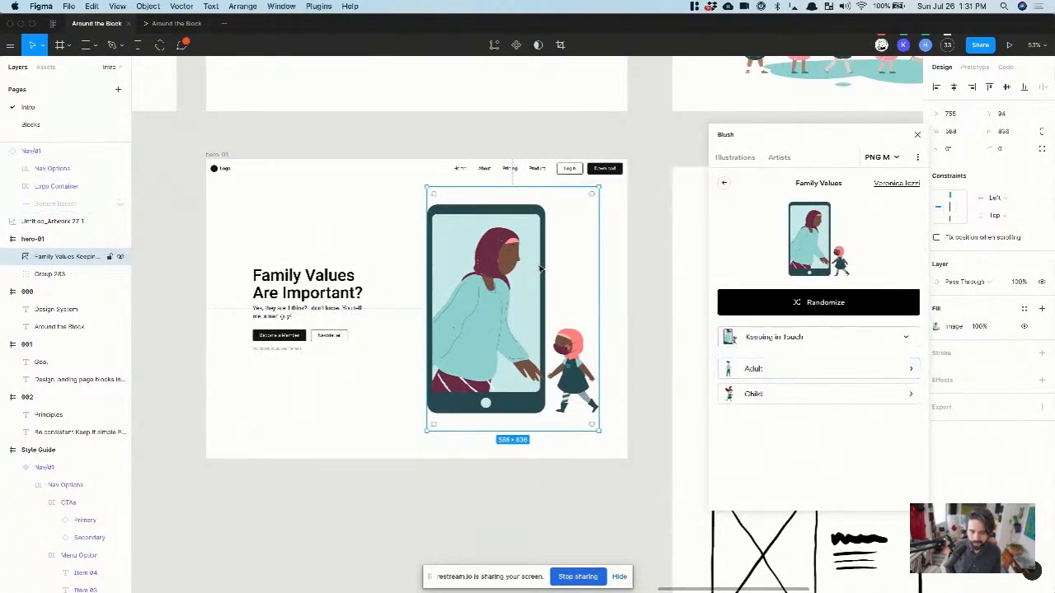
{"action": "left_click", "coordinate": [804, 370]}
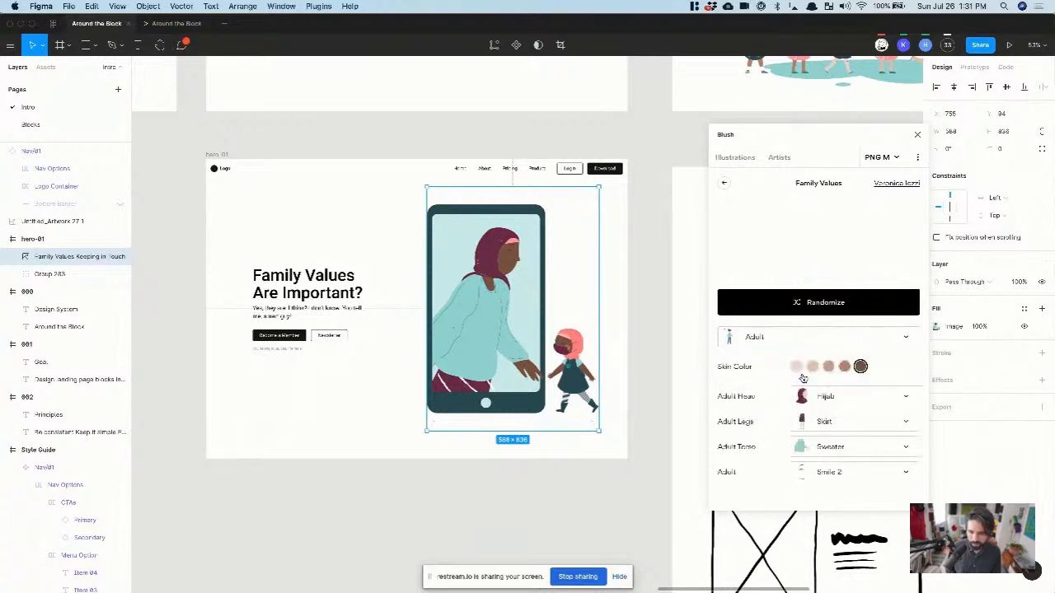
{"action": "left_click", "coordinate": [854, 400]}
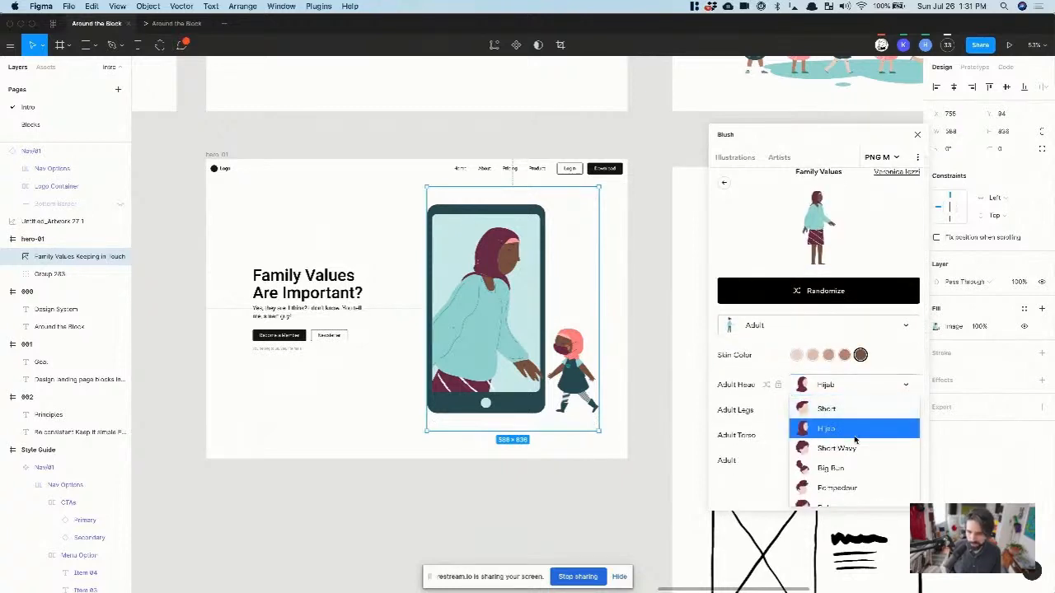
{"action": "left_click", "coordinate": [852, 465]}
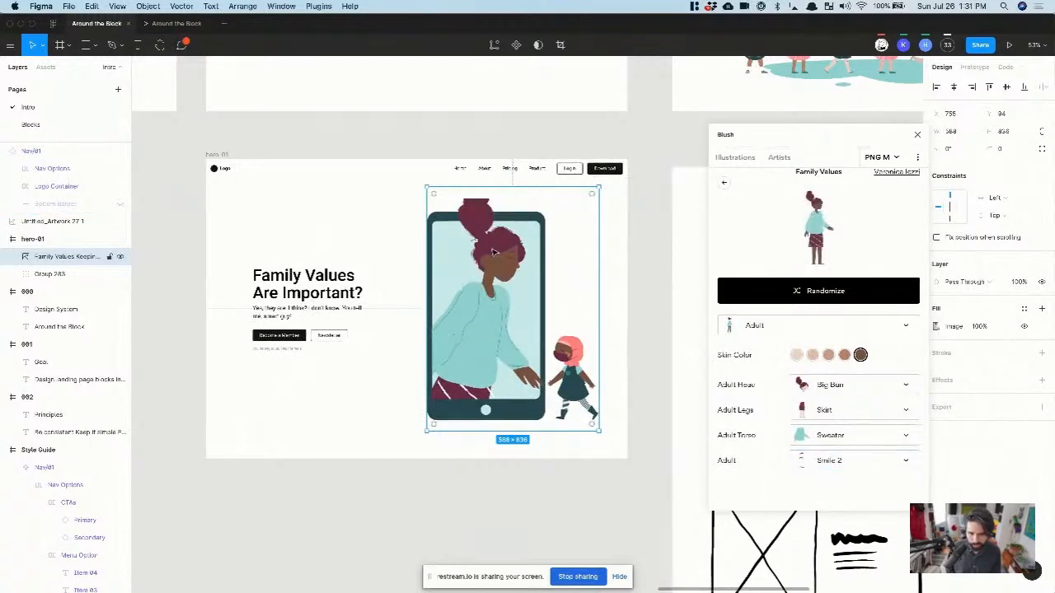
Step: Inspect the clipped hair bun up close and switch the illustration's Blush format to SVG
{"action": "scroll", "coordinate": [492, 251], "scroll_direction": "up", "scroll_amount": 2}
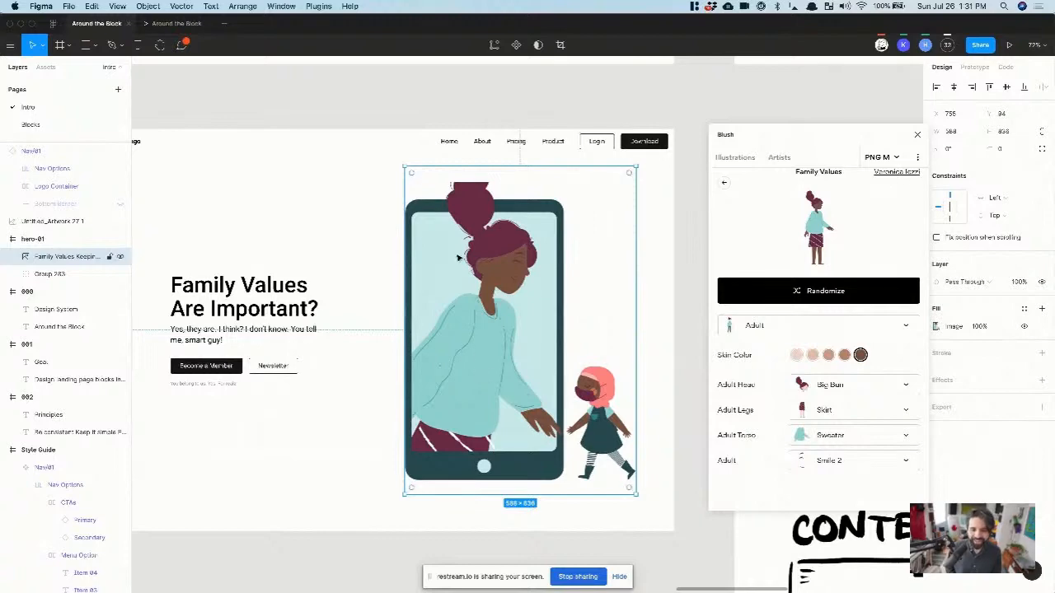
{"action": "scroll", "coordinate": [458, 258], "scroll_direction": "up", "scroll_amount": 10}
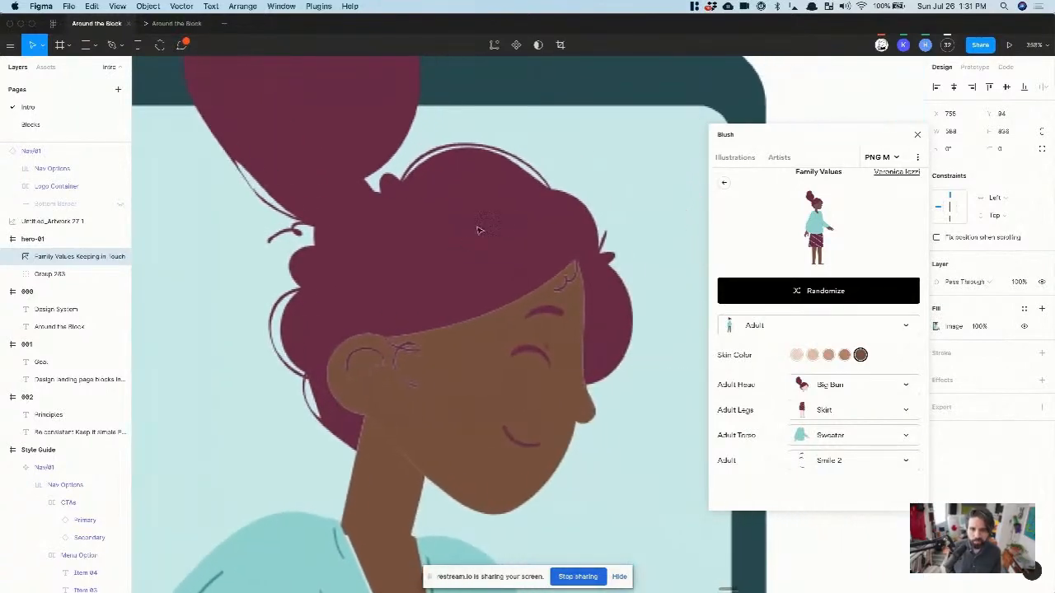
{"action": "scroll", "coordinate": [532, 203], "scroll_direction": "up", "scroll_amount": 1}
{"action": "scroll", "coordinate": [528, 195], "scroll_direction": "down", "scroll_amount": 3}
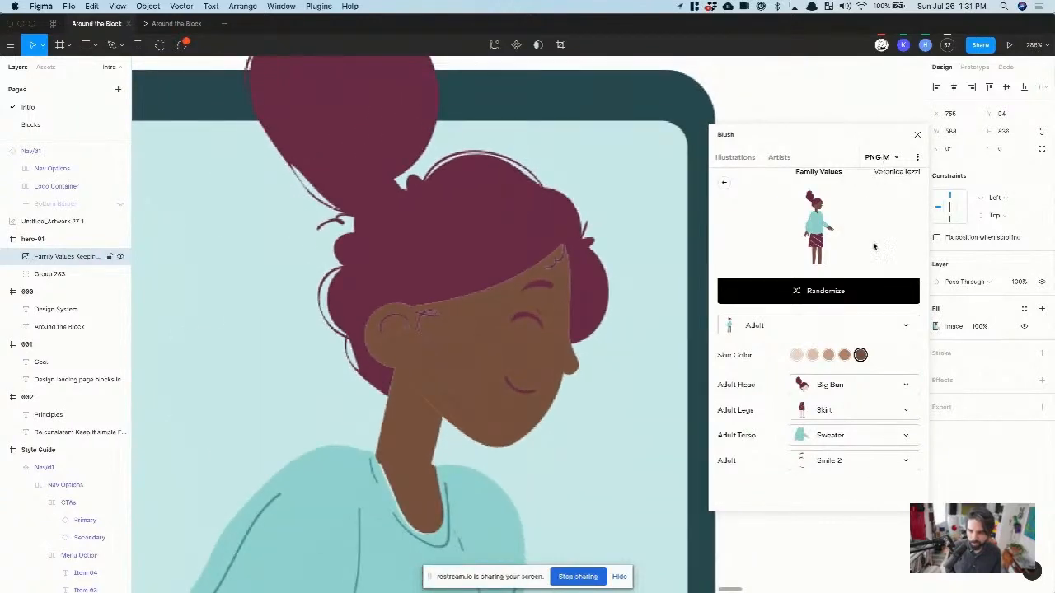
{"action": "scroll", "coordinate": [505, 266], "scroll_direction": "down", "scroll_amount": 8}
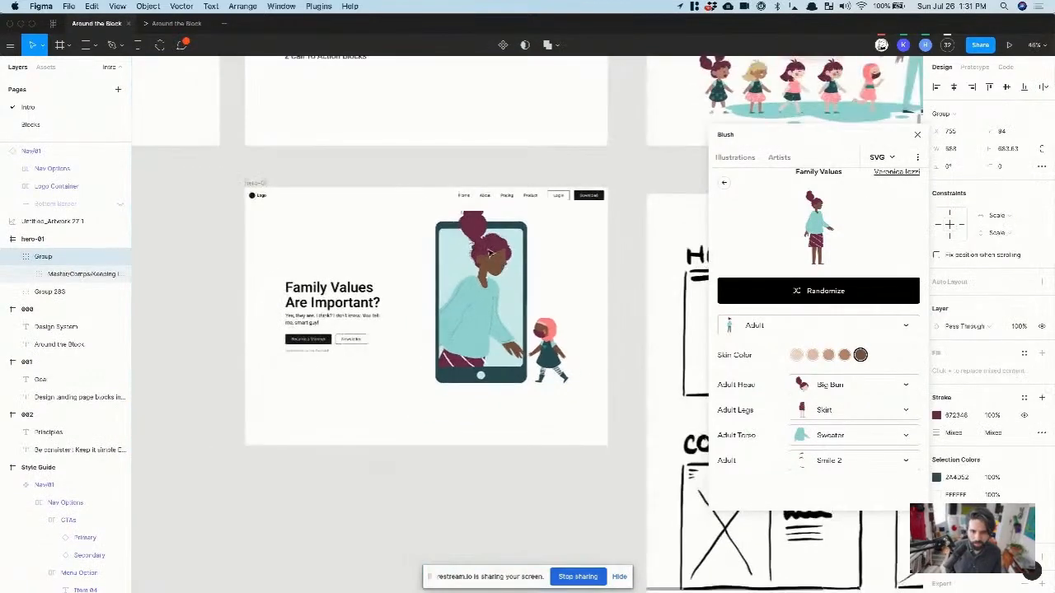
{"action": "scroll", "coordinate": [486, 237], "scroll_direction": "up", "scroll_amount": 5}
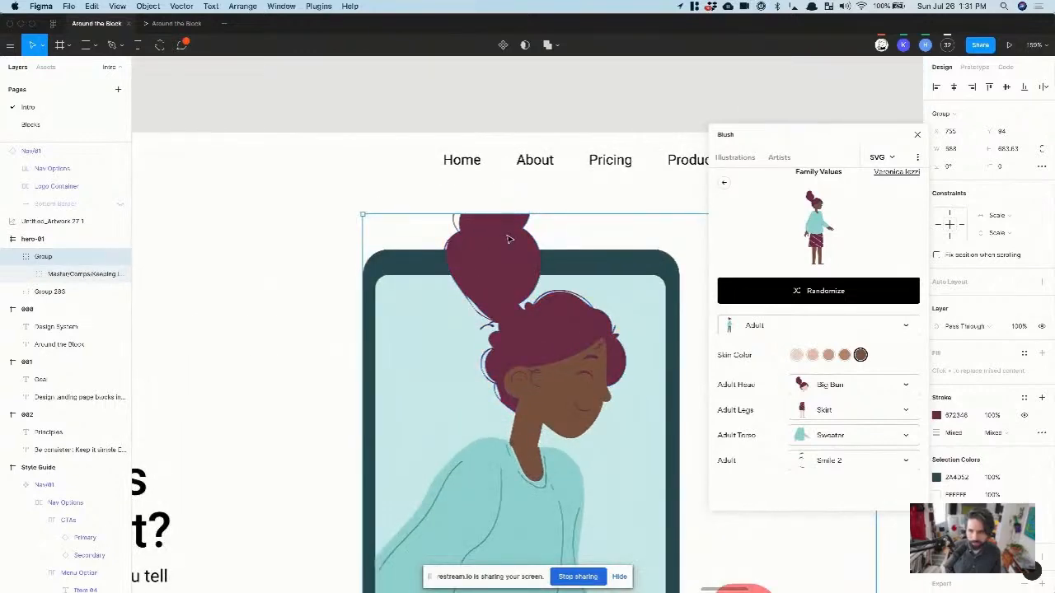
Step: Select the mask layer that clips the adult character, nested inside the illustration's Adult Top group
{"action": "left_click", "coordinate": [706, 108]}
{"action": "left_click", "coordinate": [445, 313]}
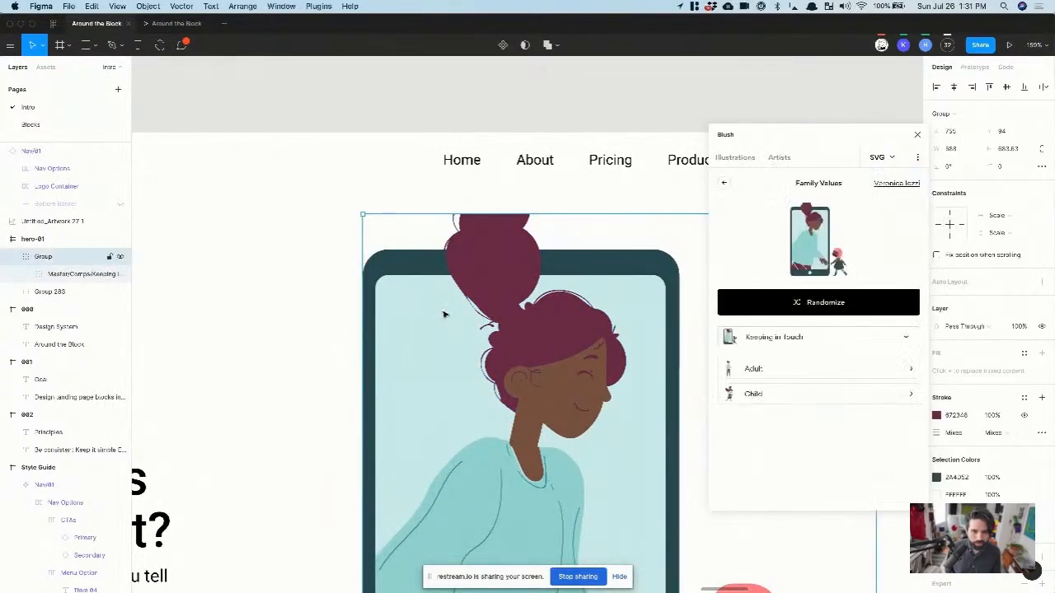
{"action": "left_click_drag", "start_coordinate": [850, 139], "coordinate": [818, 137]}
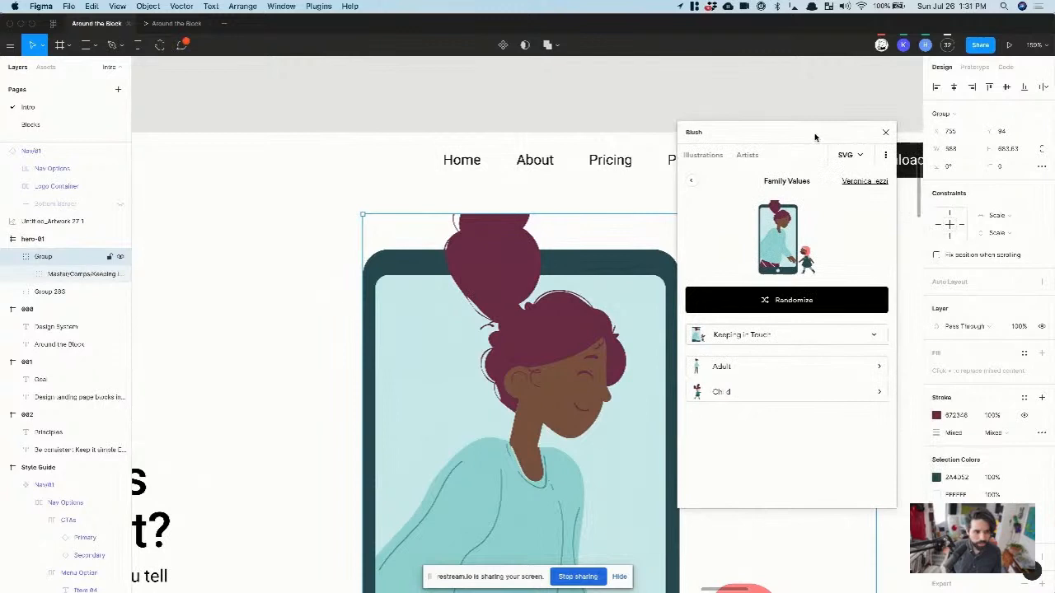
{"action": "left_click", "coordinate": [68, 274]}
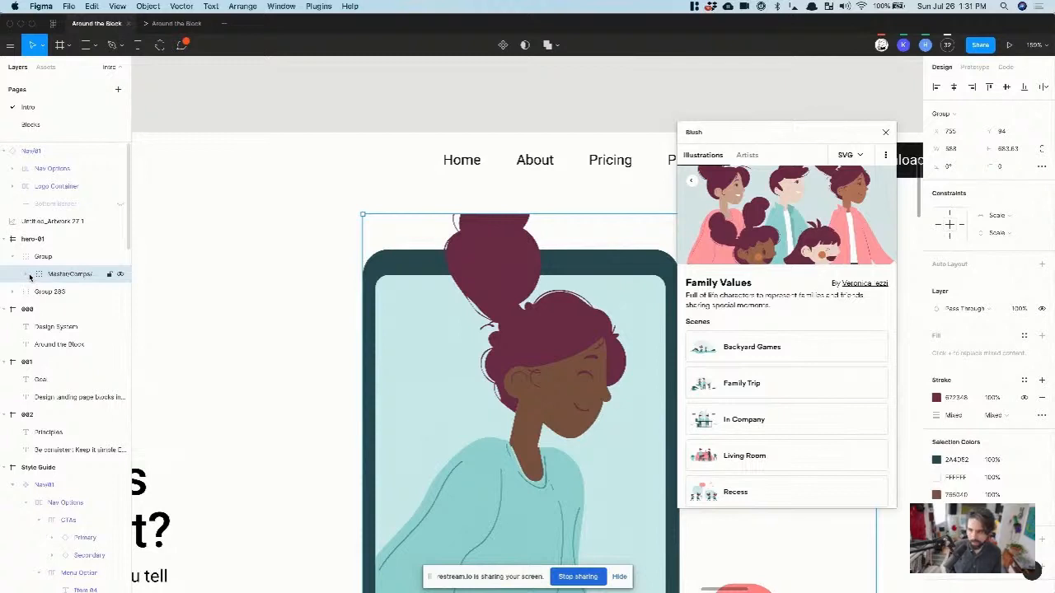
{"action": "left_click", "coordinate": [429, 205]}
{"action": "left_click", "coordinate": [426, 220], "text": "super"}
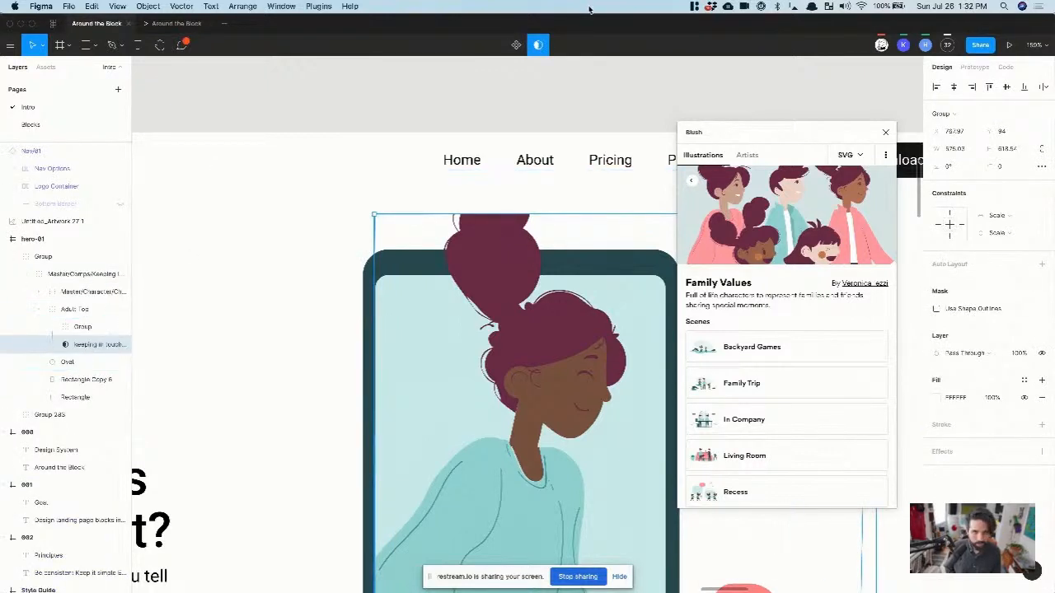
Step: Try to reveal the whole hair bun by releasing the adult character's mask and removing its white FFFFFF fill
{"action": "left_click", "coordinate": [537, 46]}
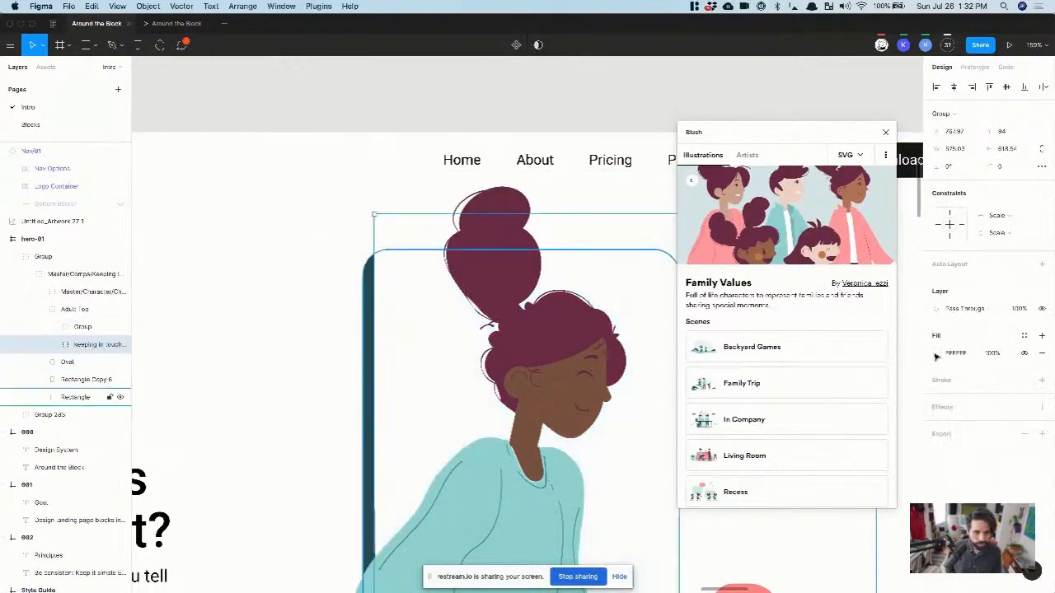
{"action": "left_click", "coordinate": [1040, 356]}
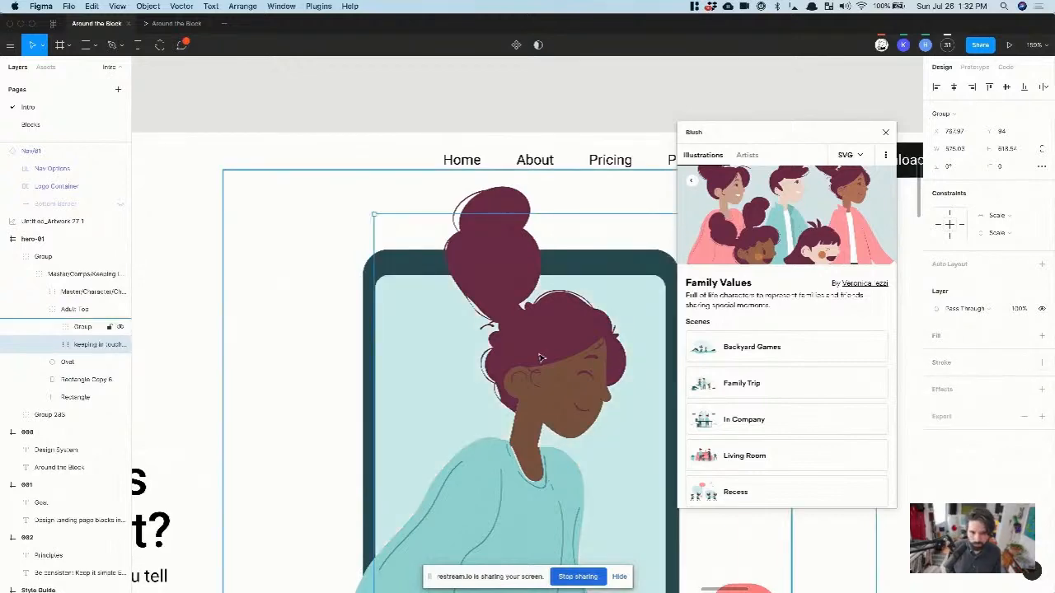
{"action": "scroll", "coordinate": [541, 357], "scroll_direction": "down", "scroll_amount": 5}
{"action": "key", "text": "super+alt+m"}
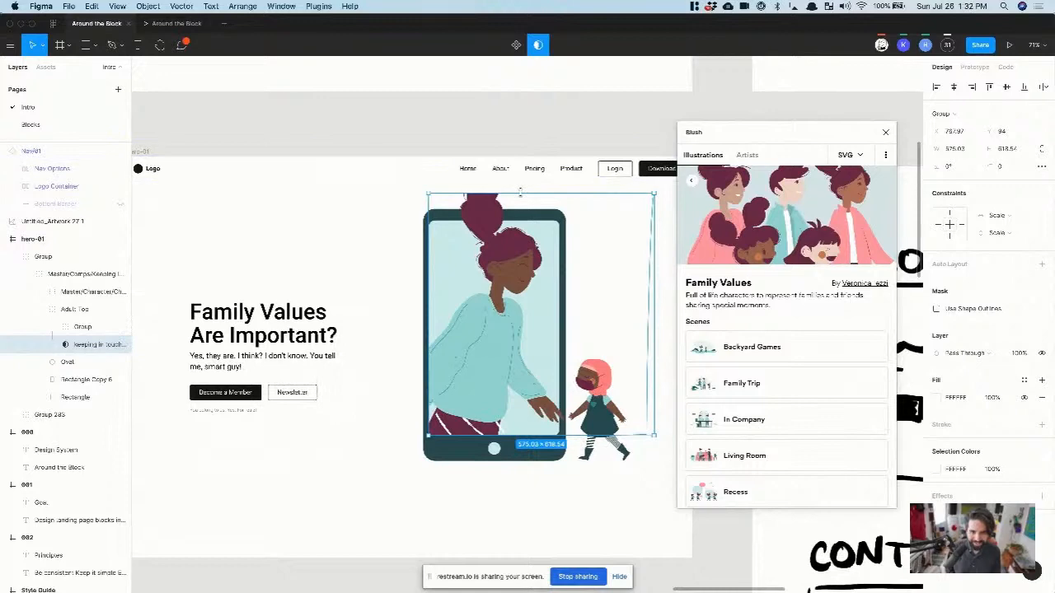
Step: Extend the adult character's mask upward past the hair bun, making it 575.03 × 654.54
{"action": "left_click_drag", "start_coordinate": [520, 193], "coordinate": [520, 178]}
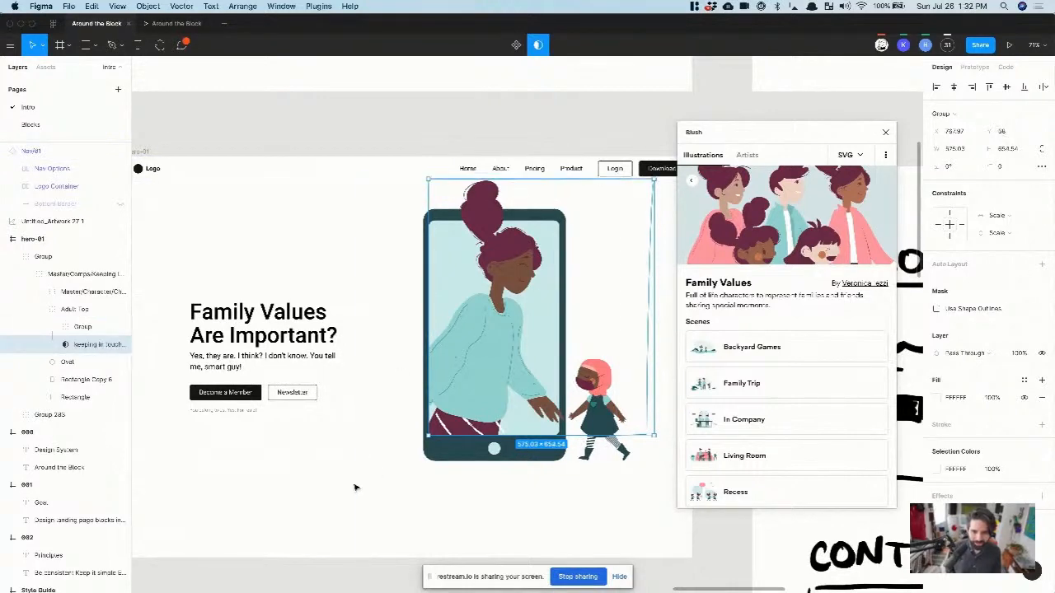
{"action": "left_click", "coordinate": [379, 474]}
Step: Move the illustration group down in the hero-01 frame and enlarge it to 603.52 × 738.63 at Y 124
{"action": "scroll", "coordinate": [388, 472], "scroll_direction": "right", "scroll_amount": 3}
{"action": "left_click", "coordinate": [395, 311]}
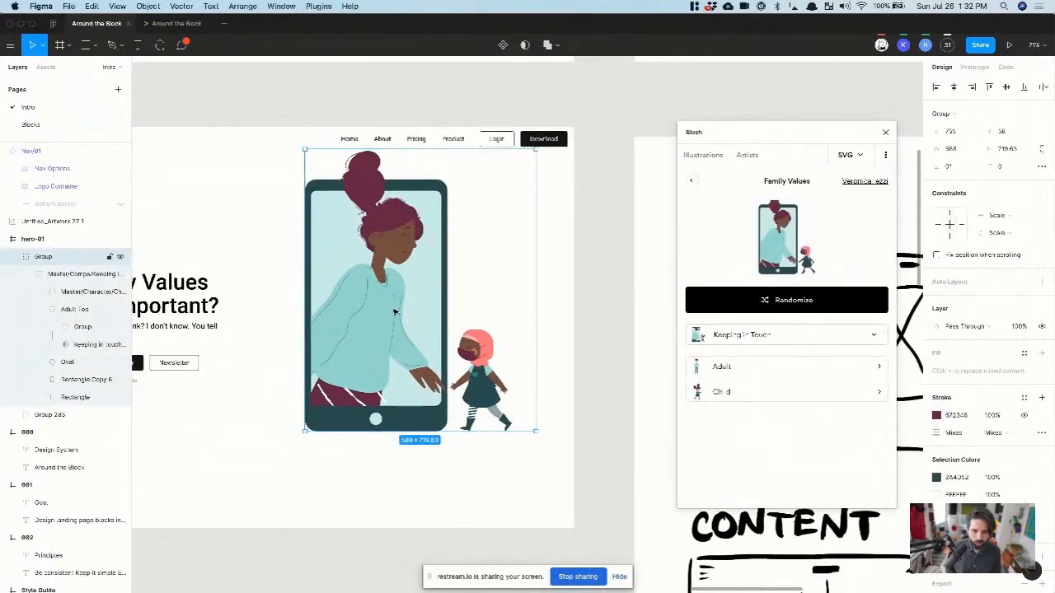
{"action": "left_click_drag", "start_coordinate": [395, 311], "coordinate": [395, 345]}
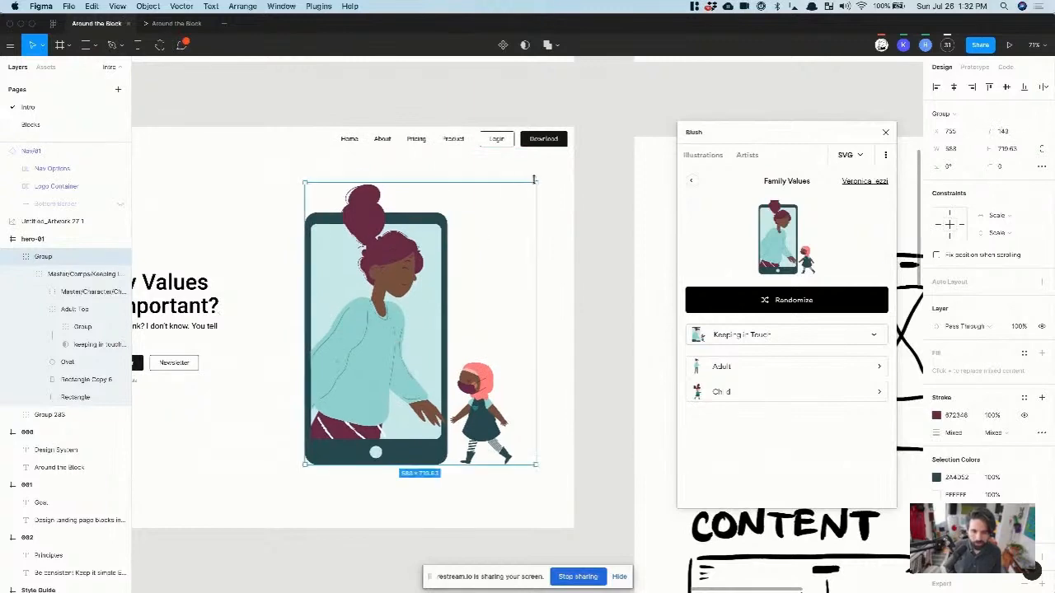
{"action": "left_click_drag", "start_coordinate": [534, 183], "coordinate": [540, 176]}
Step: Change the child character's head to Double Bun in the Blush illustration
{"action": "scroll", "coordinate": [468, 304], "scroll_direction": "up", "scroll_amount": 5, "text": "ctrl"}
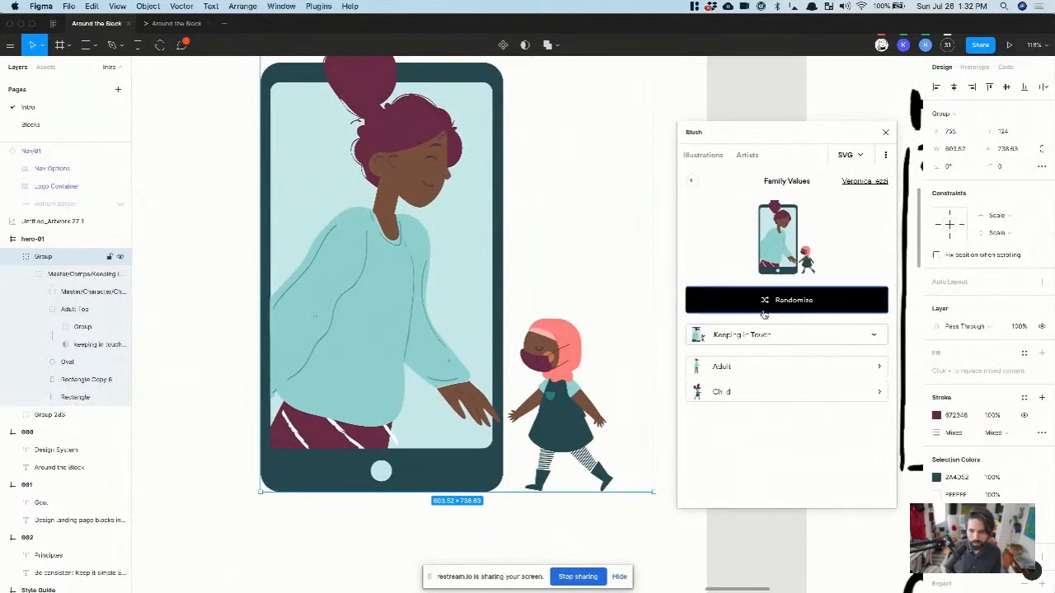
{"action": "left_click", "coordinate": [736, 394]}
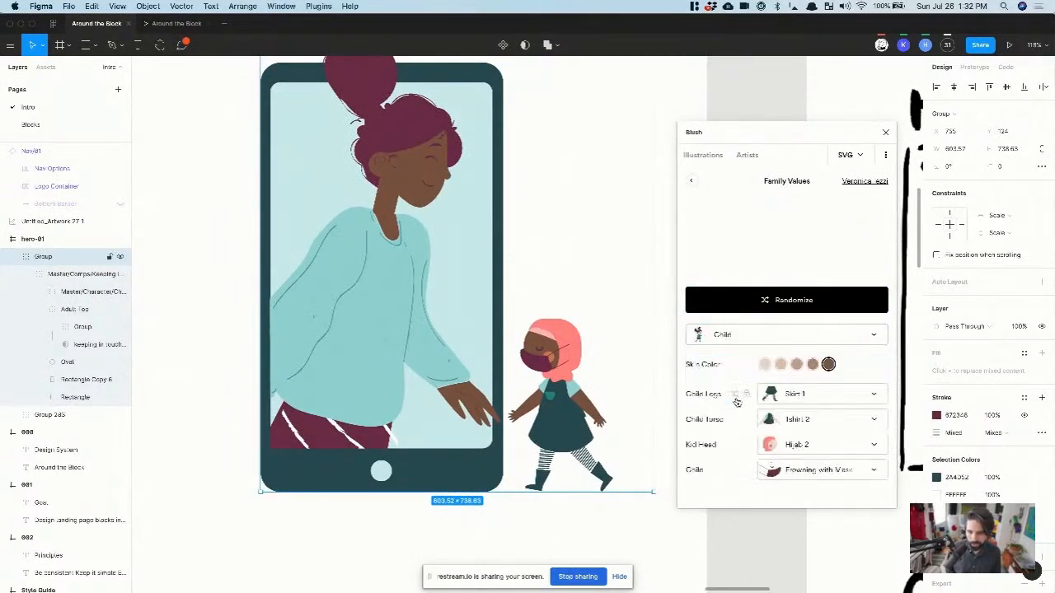
{"action": "left_click", "coordinate": [791, 446]}
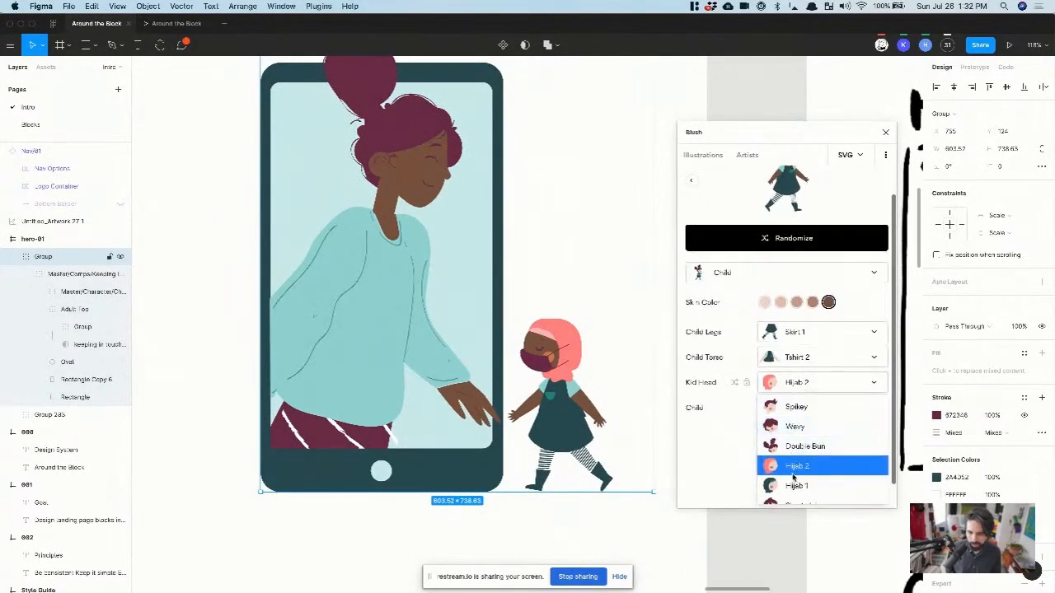
{"action": "left_click", "coordinate": [800, 446]}
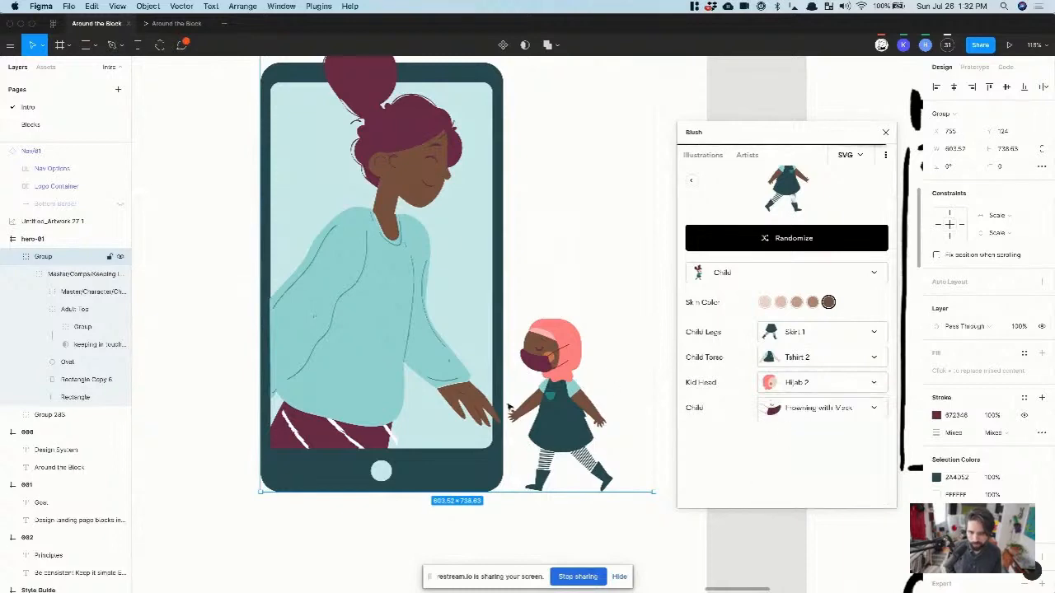
{"action": "scroll", "coordinate": [494, 326], "scroll_direction": "down", "scroll_amount": 3}
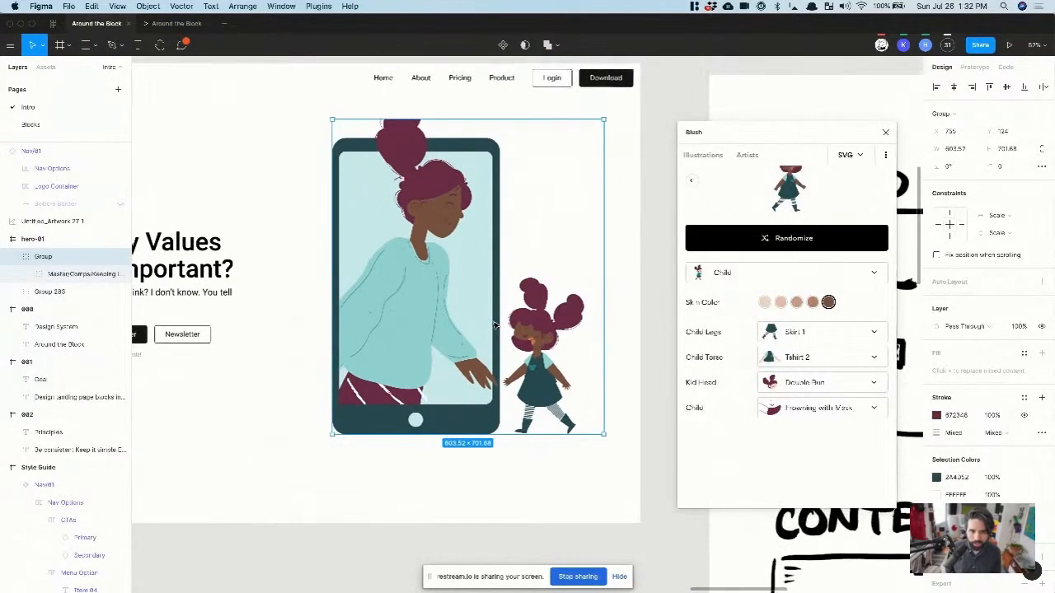
{"action": "scroll", "coordinate": [368, 116], "scroll_direction": "up", "scroll_amount": 3}
Step: Extend the adult character's mask upward past the hair bun, making it 590.21 × 670.88
{"action": "left_click", "coordinate": [420, 147], "text": "super"}
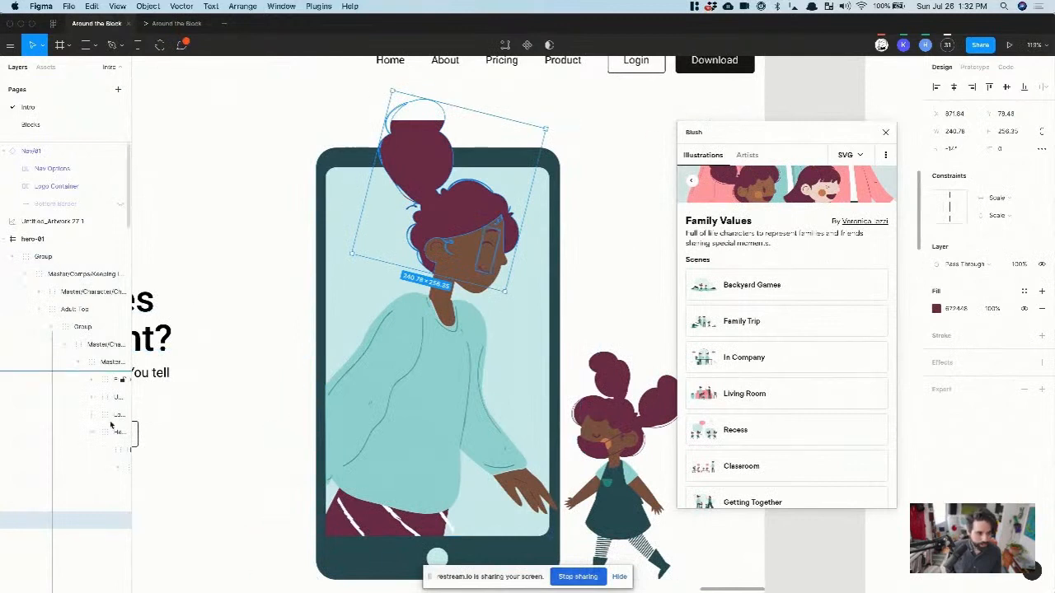
{"action": "scroll", "coordinate": [112, 425], "scroll_direction": "down", "scroll_amount": 3}
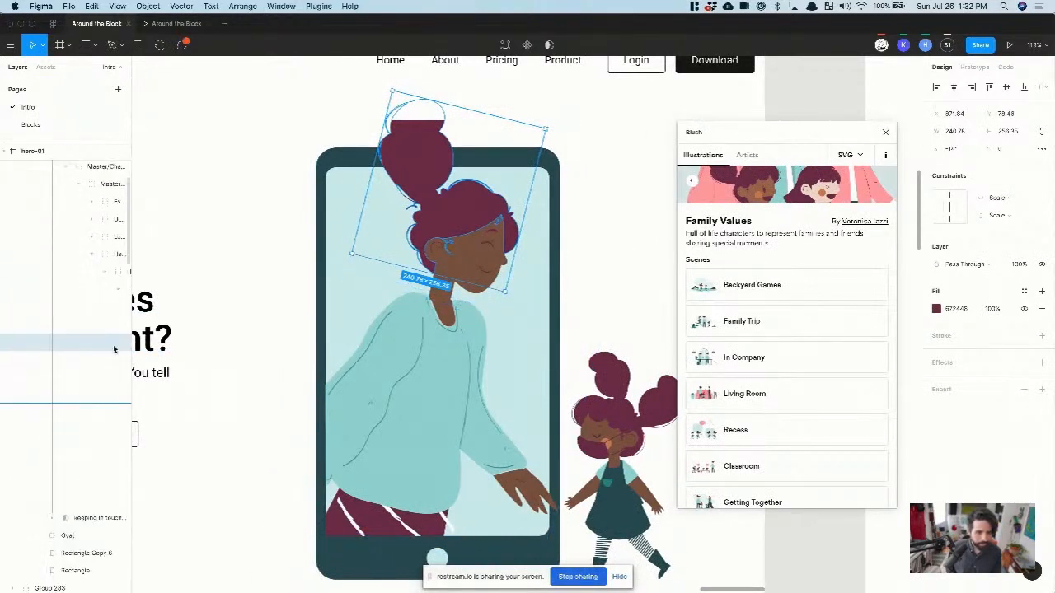
{"action": "left_click", "coordinate": [351, 125], "text": "super"}
{"action": "left_click", "coordinate": [83, 517]}
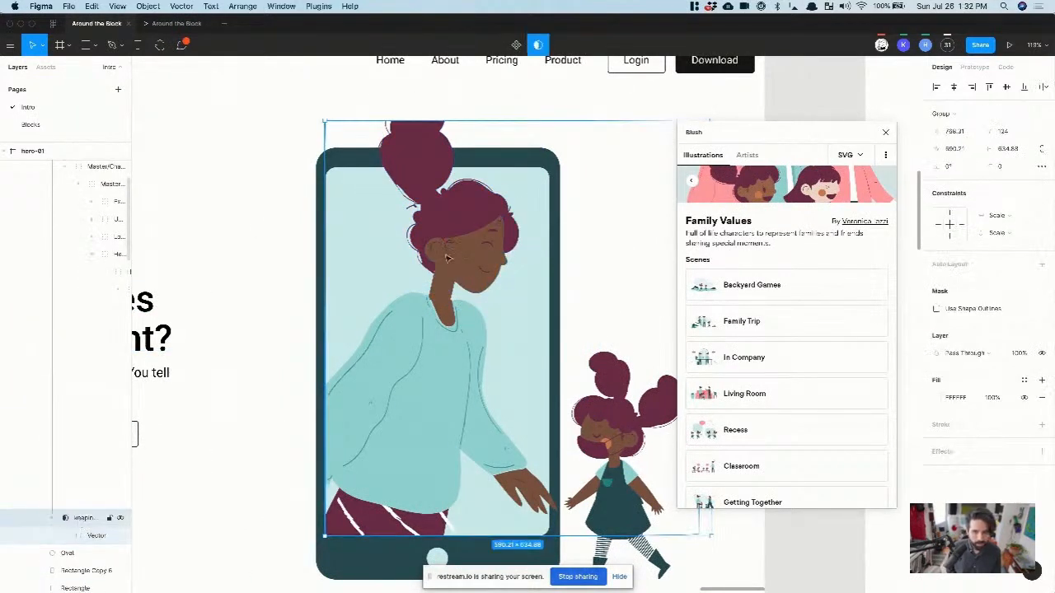
{"action": "left_click_drag", "start_coordinate": [550, 118], "coordinate": [552, 97]}
{"action": "scroll", "coordinate": [551, 97], "scroll_direction": "down", "scroll_amount": 3}
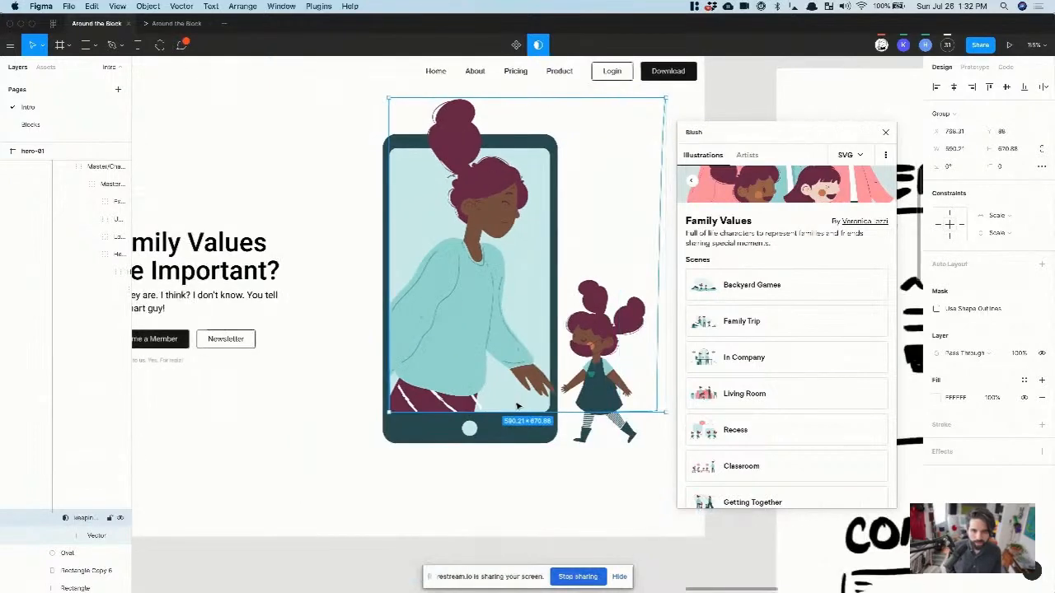
Step: Move the illustration group down and align it to the vertical centre of the hero-01 frame
{"action": "left_click", "coordinate": [520, 535]}
{"action": "scroll", "coordinate": [536, 517], "scroll_direction": "down", "scroll_amount": 3}
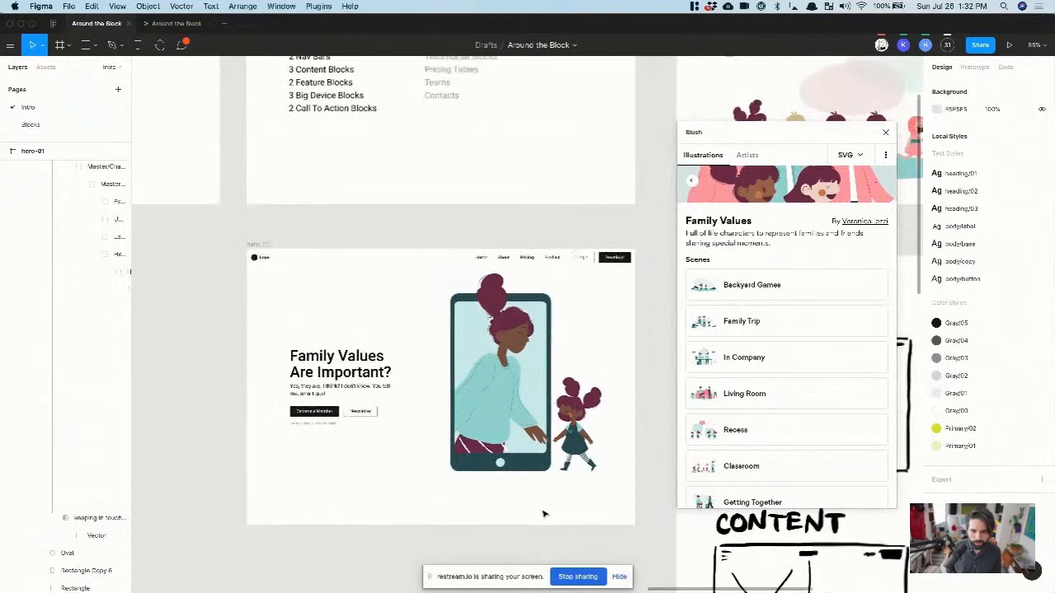
{"action": "left_click", "coordinate": [533, 422]}
{"action": "left_click_drag", "start_coordinate": [533, 459], "coordinate": [534, 461]}
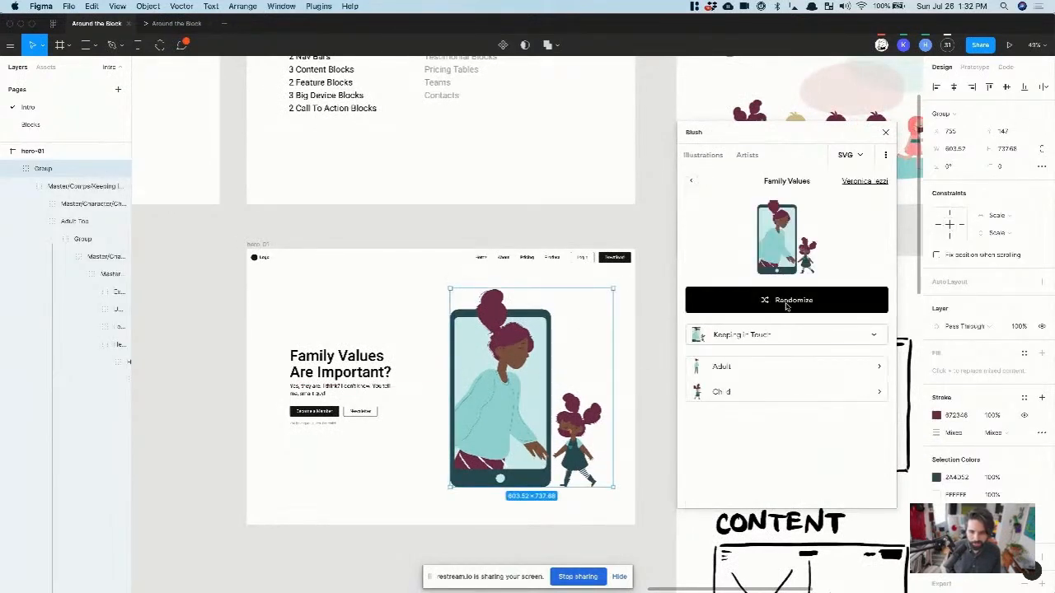
{"action": "left_click", "coordinate": [989, 87]}
{"action": "left_click", "coordinate": [1006, 87]}
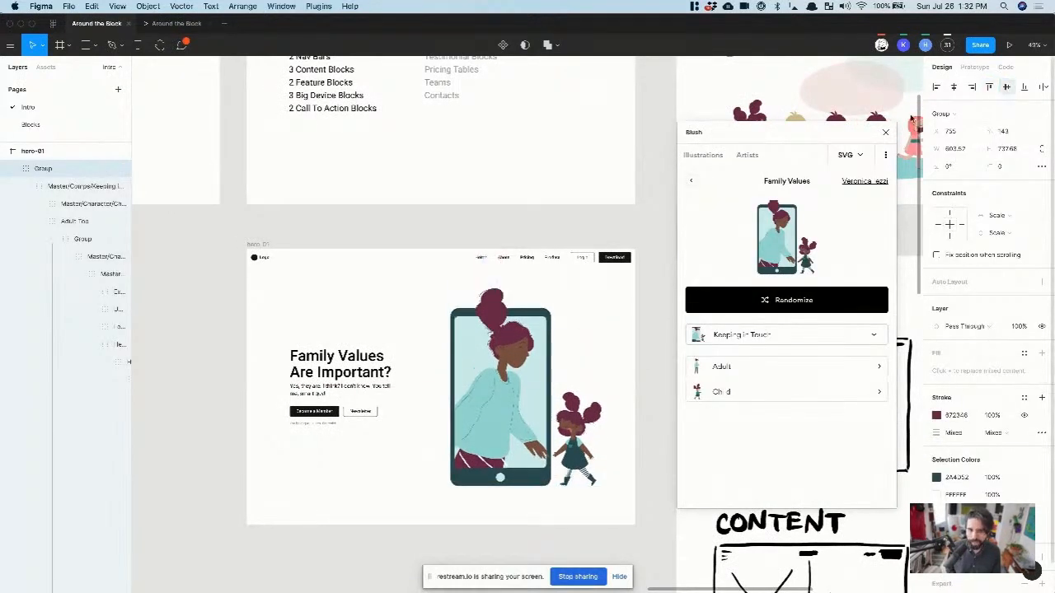
{"action": "left_click", "coordinate": [360, 232]}
Step: Review the hero, content, features, device and CTA wireframe sketches beside hero-01, moving the Blush window out of the way
{"action": "scroll", "coordinate": [360, 232], "scroll_direction": "down", "scroll_amount": 3}
{"action": "scroll", "coordinate": [360, 232], "scroll_direction": "down", "scroll_amount": 2}
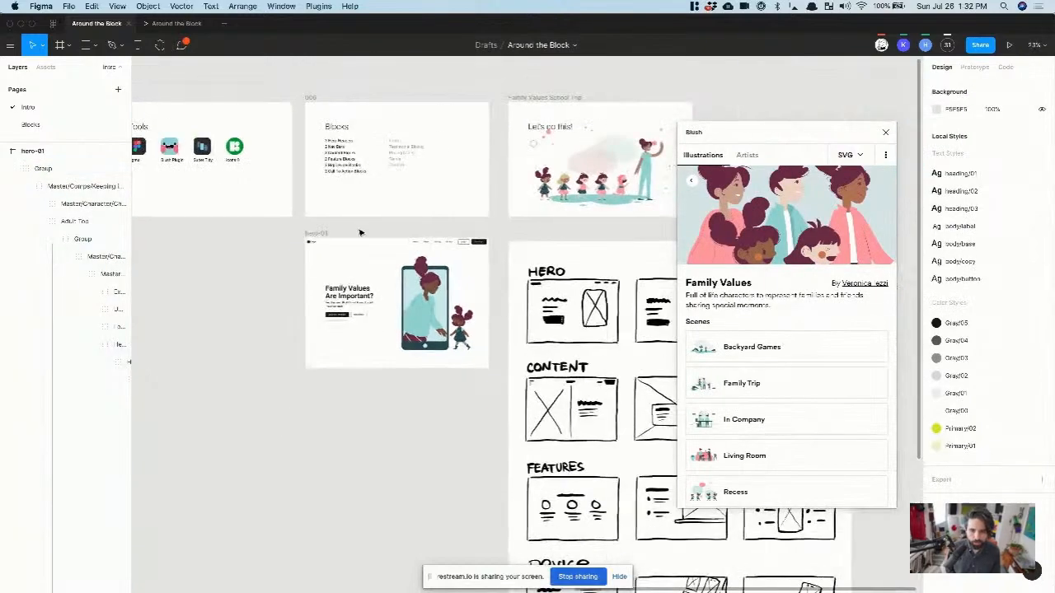
{"action": "scroll", "coordinate": [360, 233], "scroll_direction": "right", "scroll_amount": 5}
{"action": "scroll", "coordinate": [360, 232], "scroll_direction": "left", "scroll_amount": 2}
{"action": "scroll", "coordinate": [360, 232], "scroll_direction": "down", "scroll_amount": 2}
{"action": "scroll", "coordinate": [360, 231], "scroll_direction": "left", "scroll_amount": 2}
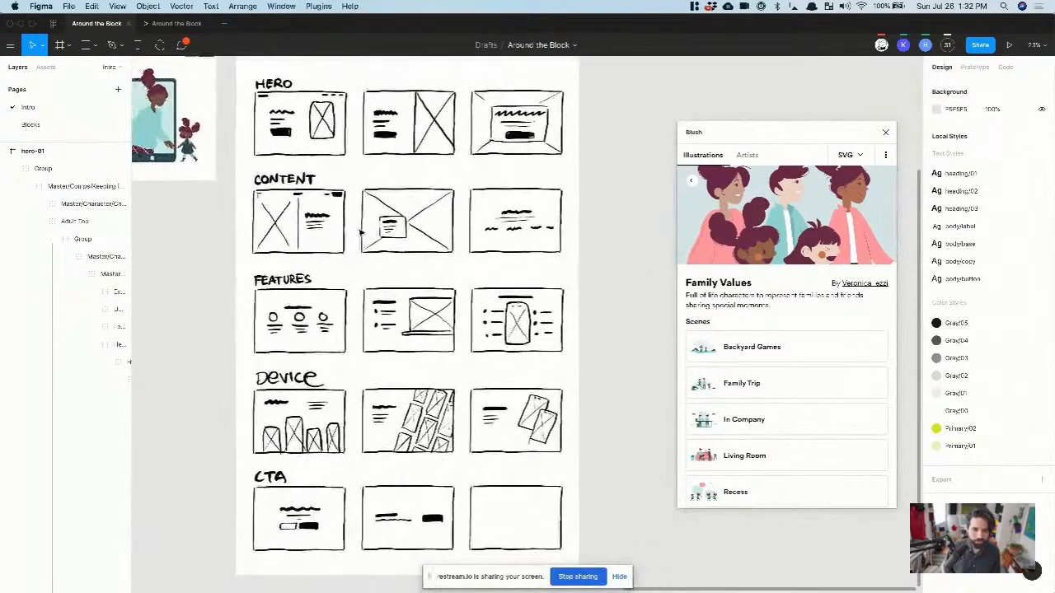
{"action": "scroll", "coordinate": [360, 231], "scroll_direction": "left", "scroll_amount": 3}
{"action": "scroll", "coordinate": [360, 231], "scroll_direction": "up", "scroll_amount": 1}
{"action": "scroll", "coordinate": [308, 188], "scroll_direction": "up", "scroll_amount": 3}
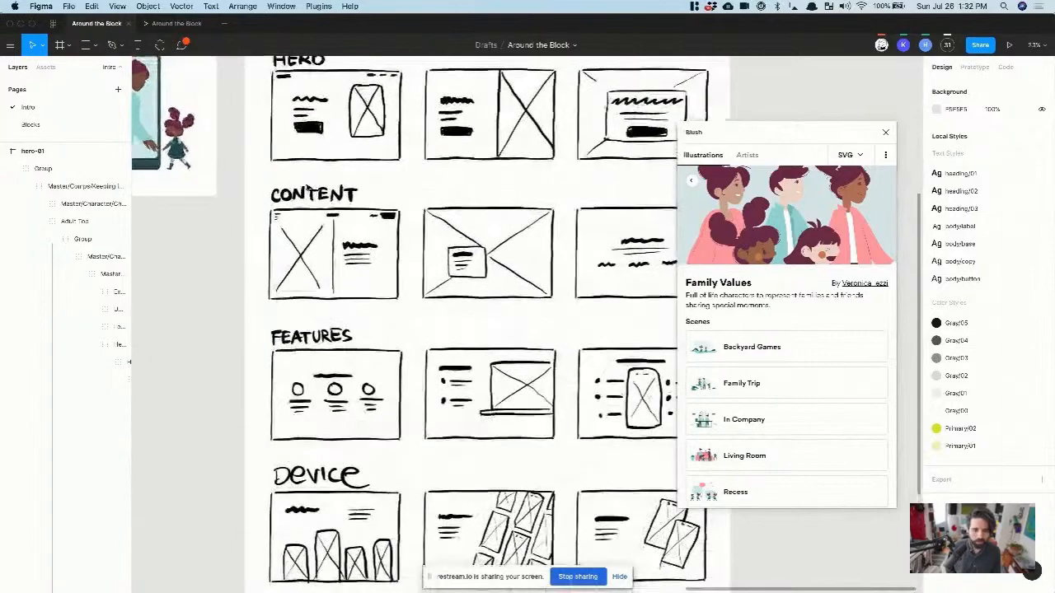
{"action": "scroll", "coordinate": [306, 187], "scroll_direction": "right", "scroll_amount": 1}
{"action": "scroll", "coordinate": [306, 187], "scroll_direction": "up", "scroll_amount": 1}
{"action": "left_click_drag", "start_coordinate": [807, 136], "coordinate": [895, 137]}
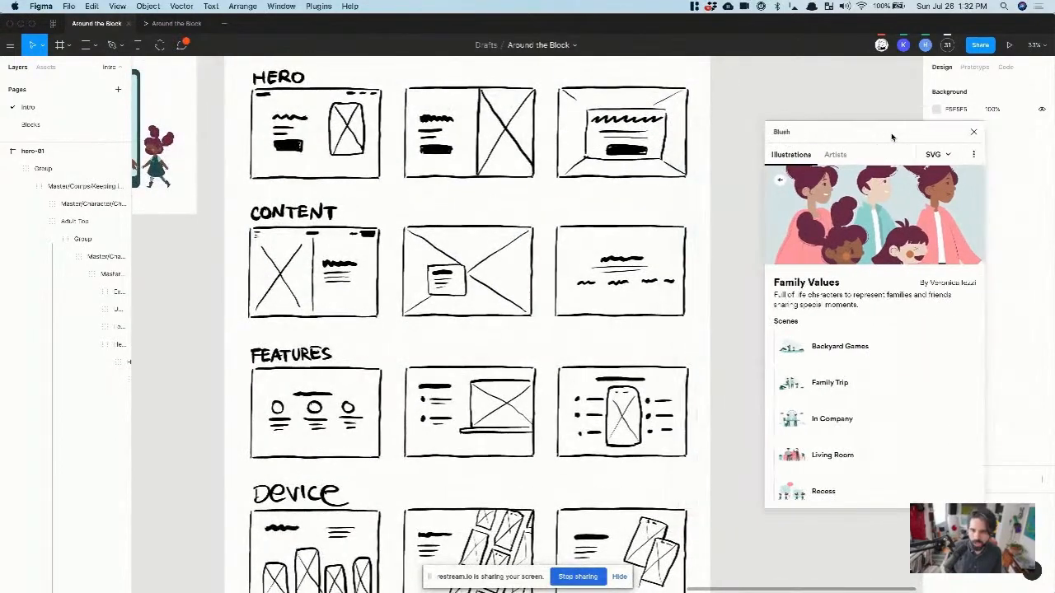
{"action": "scroll", "coordinate": [478, 256], "scroll_direction": "up", "scroll_amount": 2}
{"action": "scroll", "coordinate": [478, 256], "scroll_direction": "left", "scroll_amount": 2}
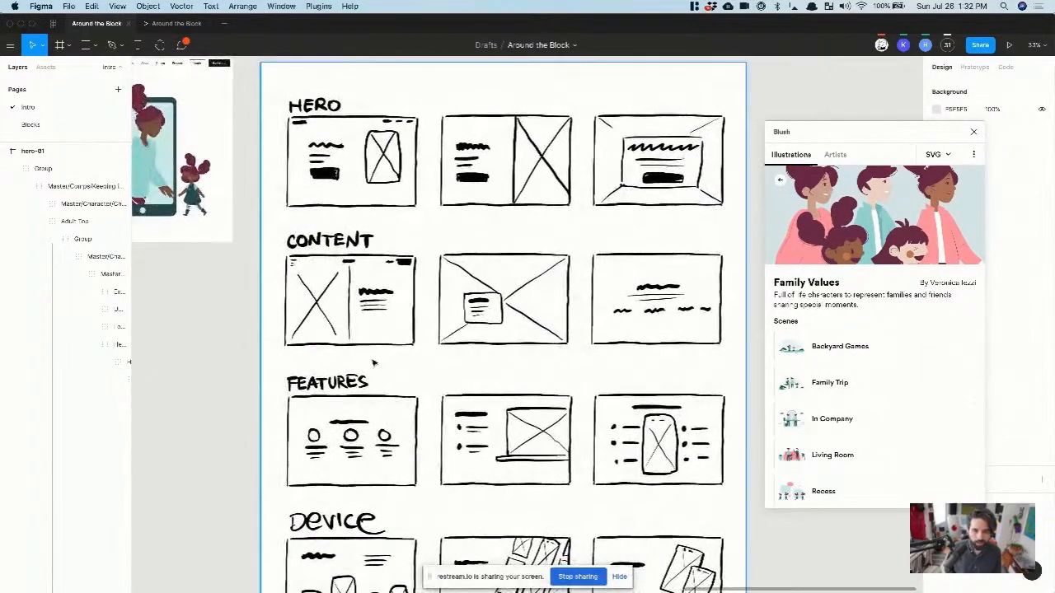
{"action": "scroll", "coordinate": [503, 252], "scroll_direction": "down", "scroll_amount": 4}
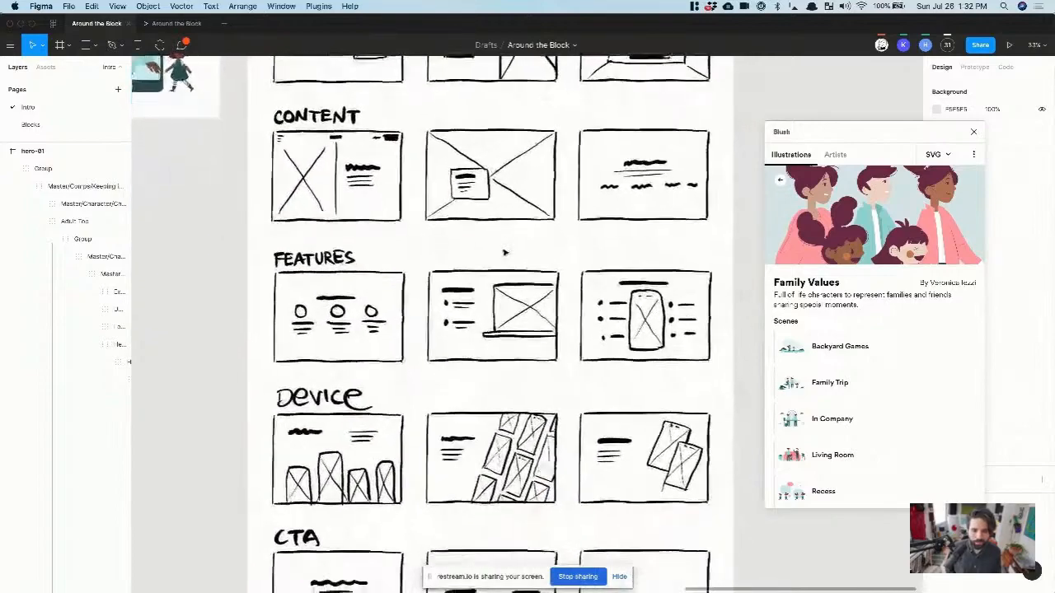
{"action": "scroll", "coordinate": [403, 210], "scroll_direction": "up", "scroll_amount": 4}
{"action": "scroll", "coordinate": [349, 214], "scroll_direction": "left", "scroll_amount": 5}
{"action": "scroll", "coordinate": [348, 214], "scroll_direction": "up", "scroll_amount": 1}
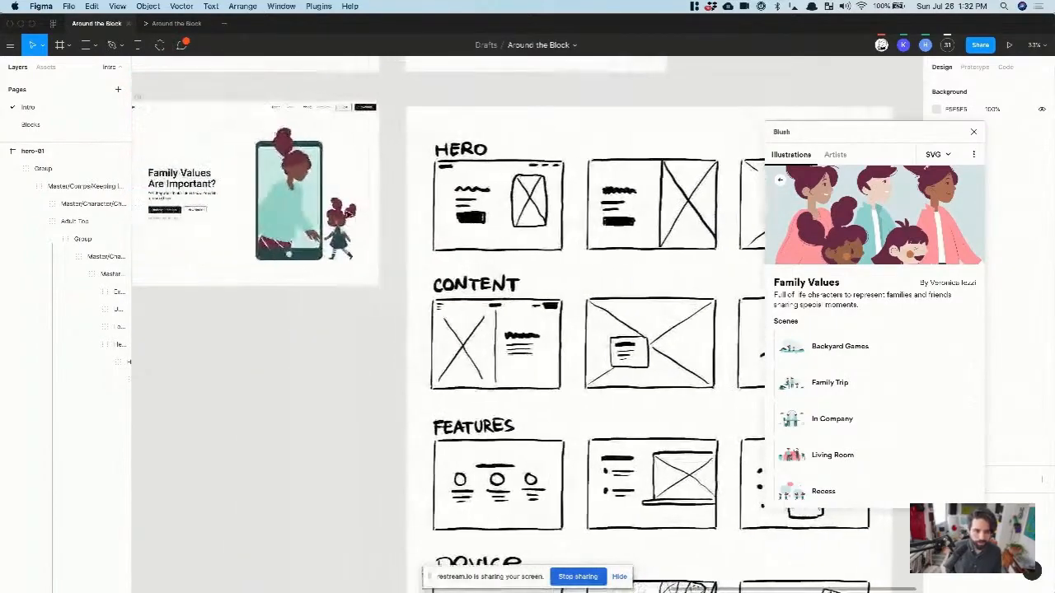
Step: Examine the hero-01 block's heading, call-to-action buttons and illustration up close, and compare the whole block with the sketches
{"action": "scroll", "coordinate": [233, 191], "scroll_direction": "up", "scroll_amount": 3}
{"action": "scroll", "coordinate": [234, 191], "scroll_direction": "left", "scroll_amount": 3}
{"action": "scroll", "coordinate": [233, 191], "scroll_direction": "up", "scroll_amount": 1}
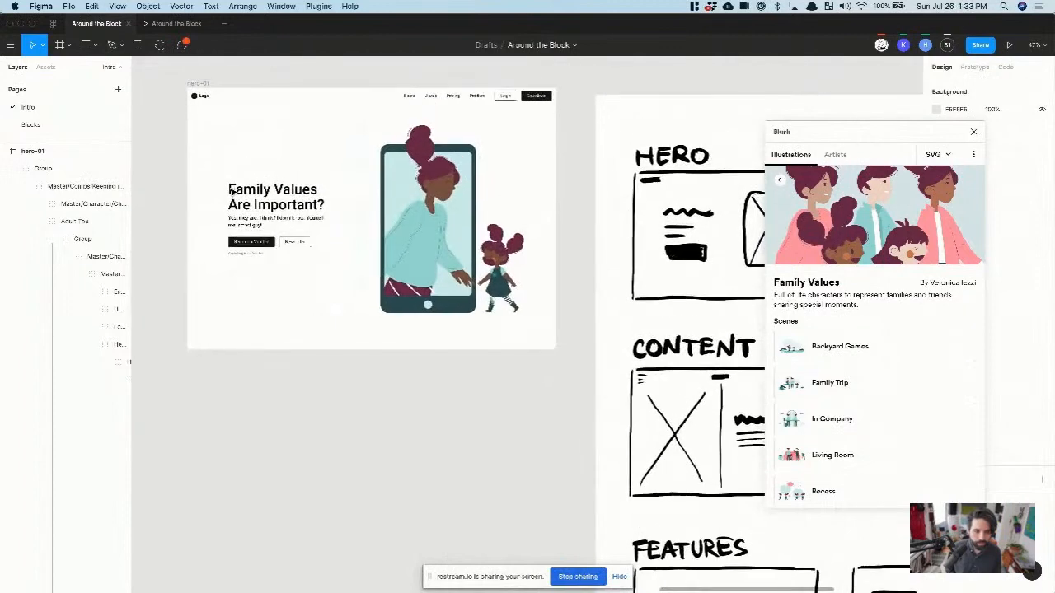
{"action": "left_click", "coordinate": [424, 227]}
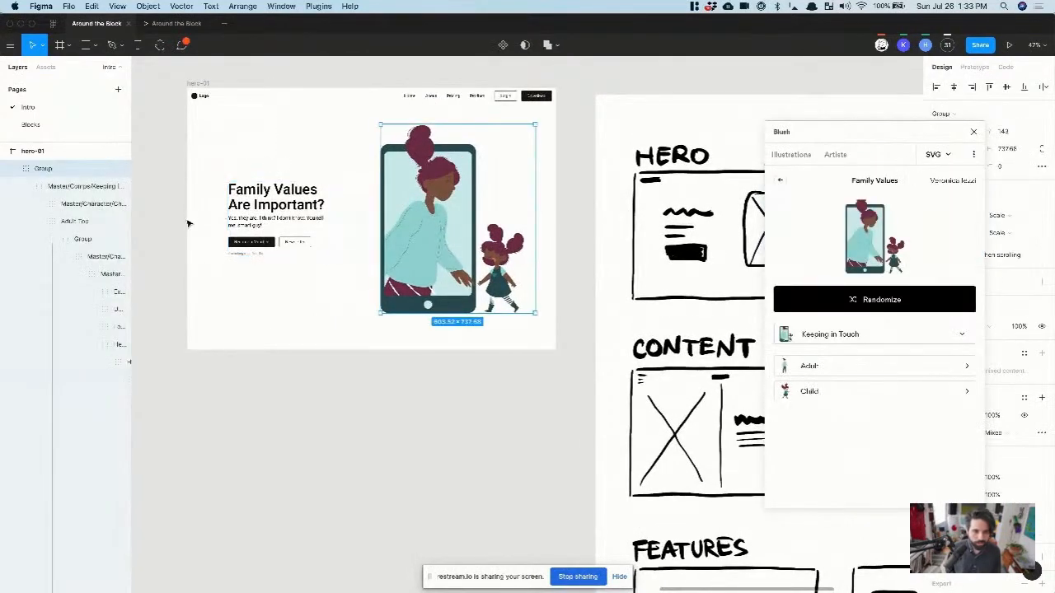
{"action": "scroll", "coordinate": [189, 223], "scroll_direction": "up", "scroll_amount": 3}
{"action": "double_click", "coordinate": [325, 173]}
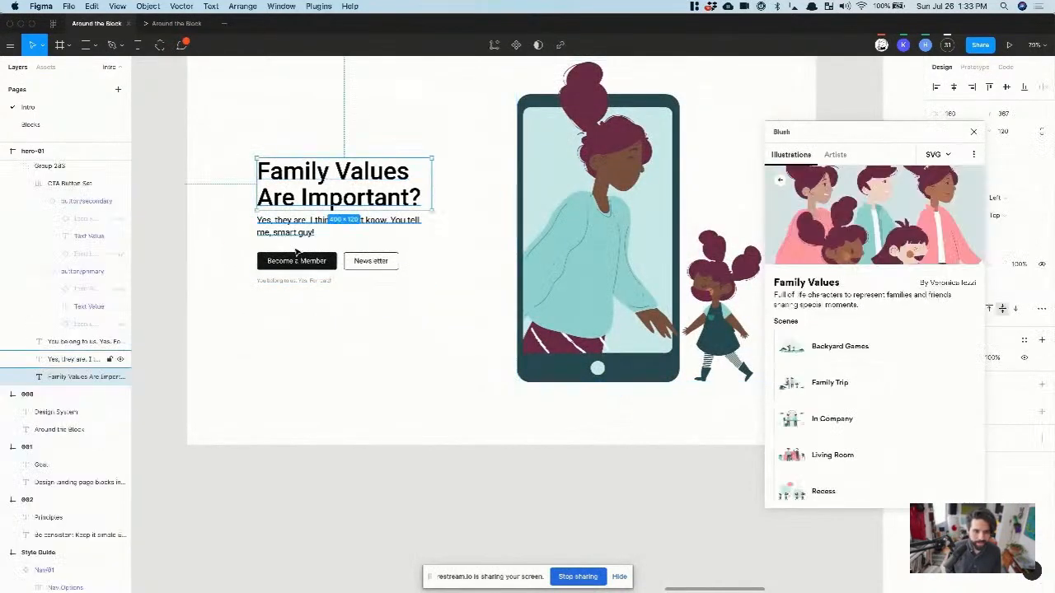
{"action": "scroll", "coordinate": [297, 264], "scroll_direction": "right", "scroll_amount": 4}
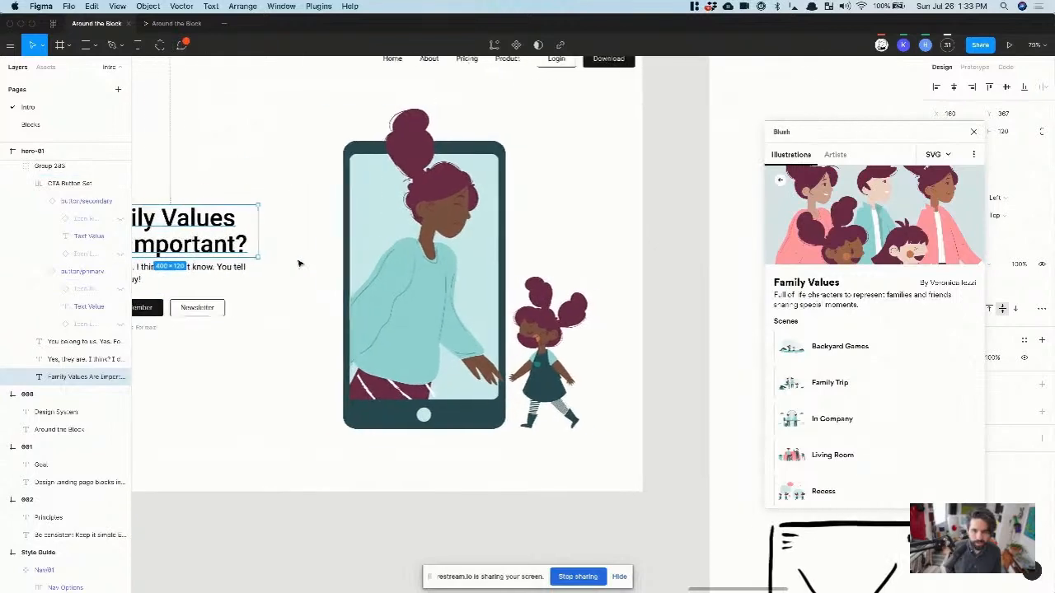
{"action": "left_click", "coordinate": [522, 266]}
{"action": "scroll", "coordinate": [515, 270], "scroll_direction": "down", "scroll_amount": 5}
{"action": "scroll", "coordinate": [516, 270], "scroll_direction": "left", "scroll_amount": 2}
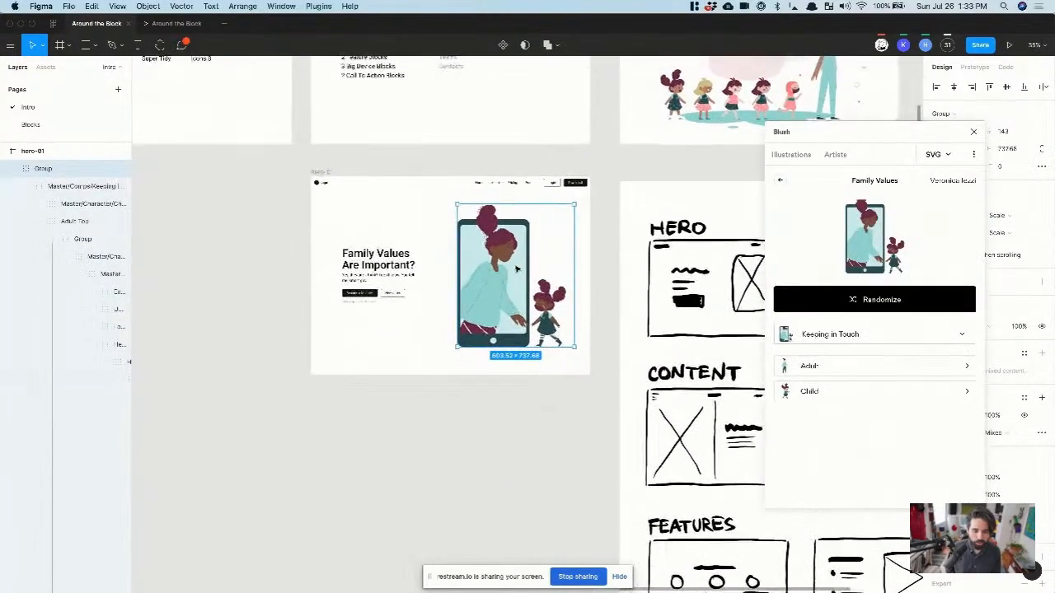
{"action": "scroll", "coordinate": [327, 274], "scroll_direction": "up", "scroll_amount": 5}
{"action": "left_click", "coordinate": [420, 345]}
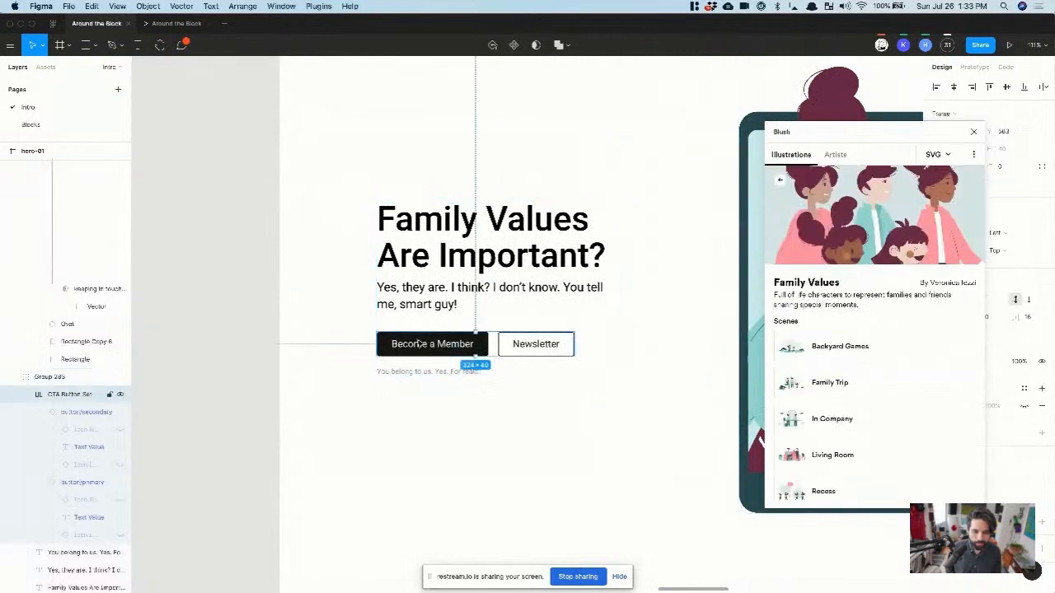
{"action": "scroll", "coordinate": [419, 344], "scroll_direction": "down", "scroll_amount": 10}
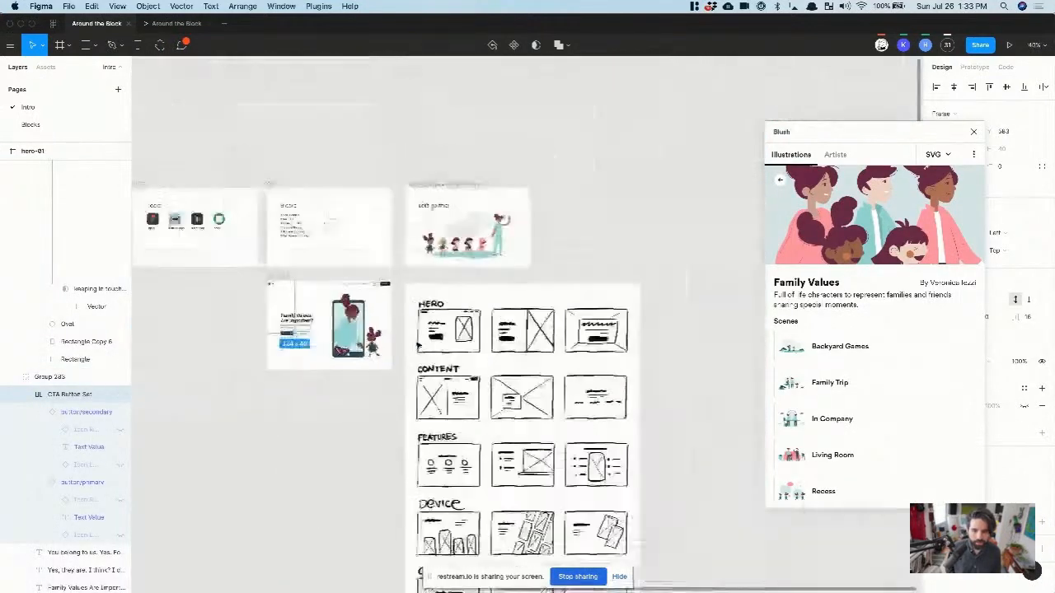
{"action": "scroll", "coordinate": [419, 346], "scroll_direction": "left", "scroll_amount": 2}
{"action": "left_click", "coordinate": [415, 348]}
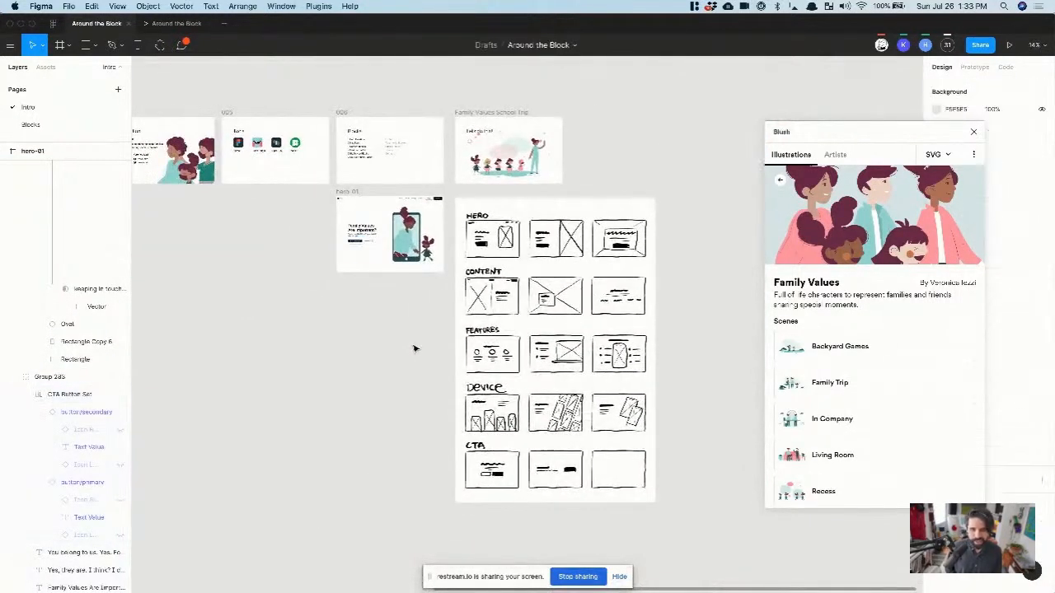
Step: Switch to Chrome and bring up the Restream Live Studio page
{"action": "key", "text": "super+Tab"}
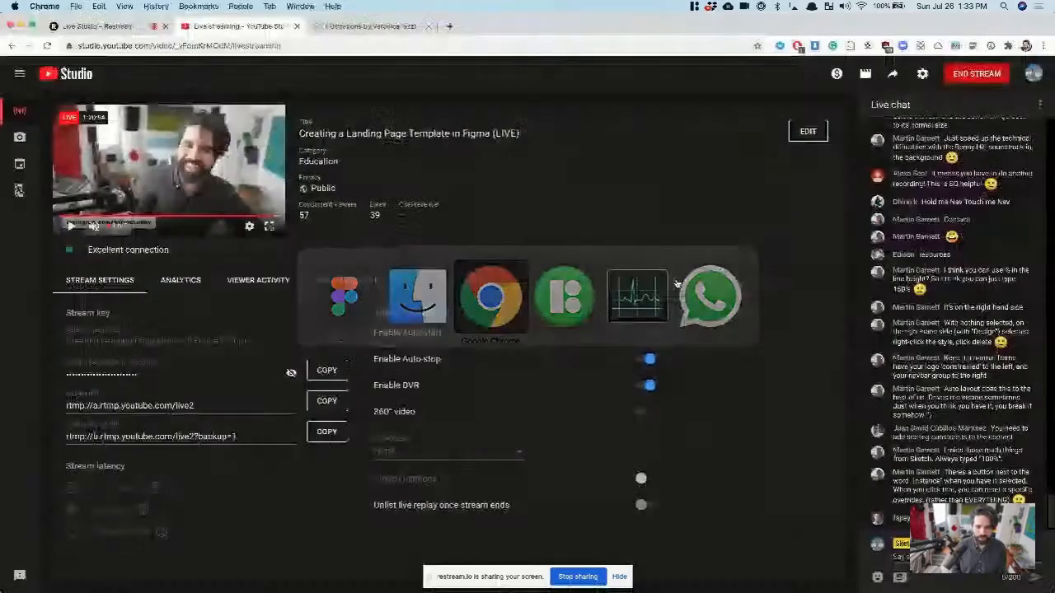
{"action": "left_click", "coordinate": [123, 26]}
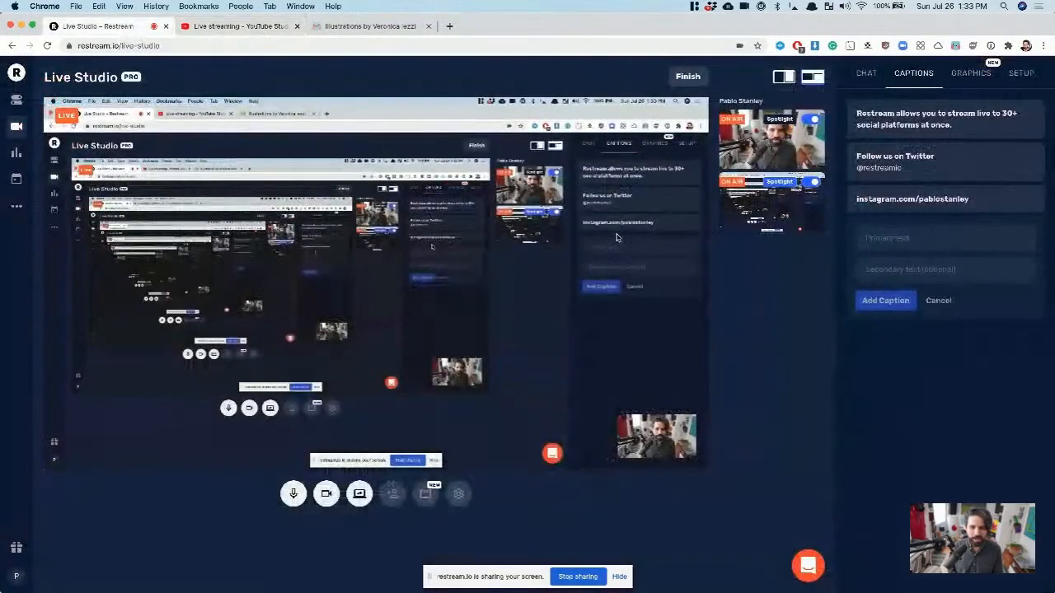